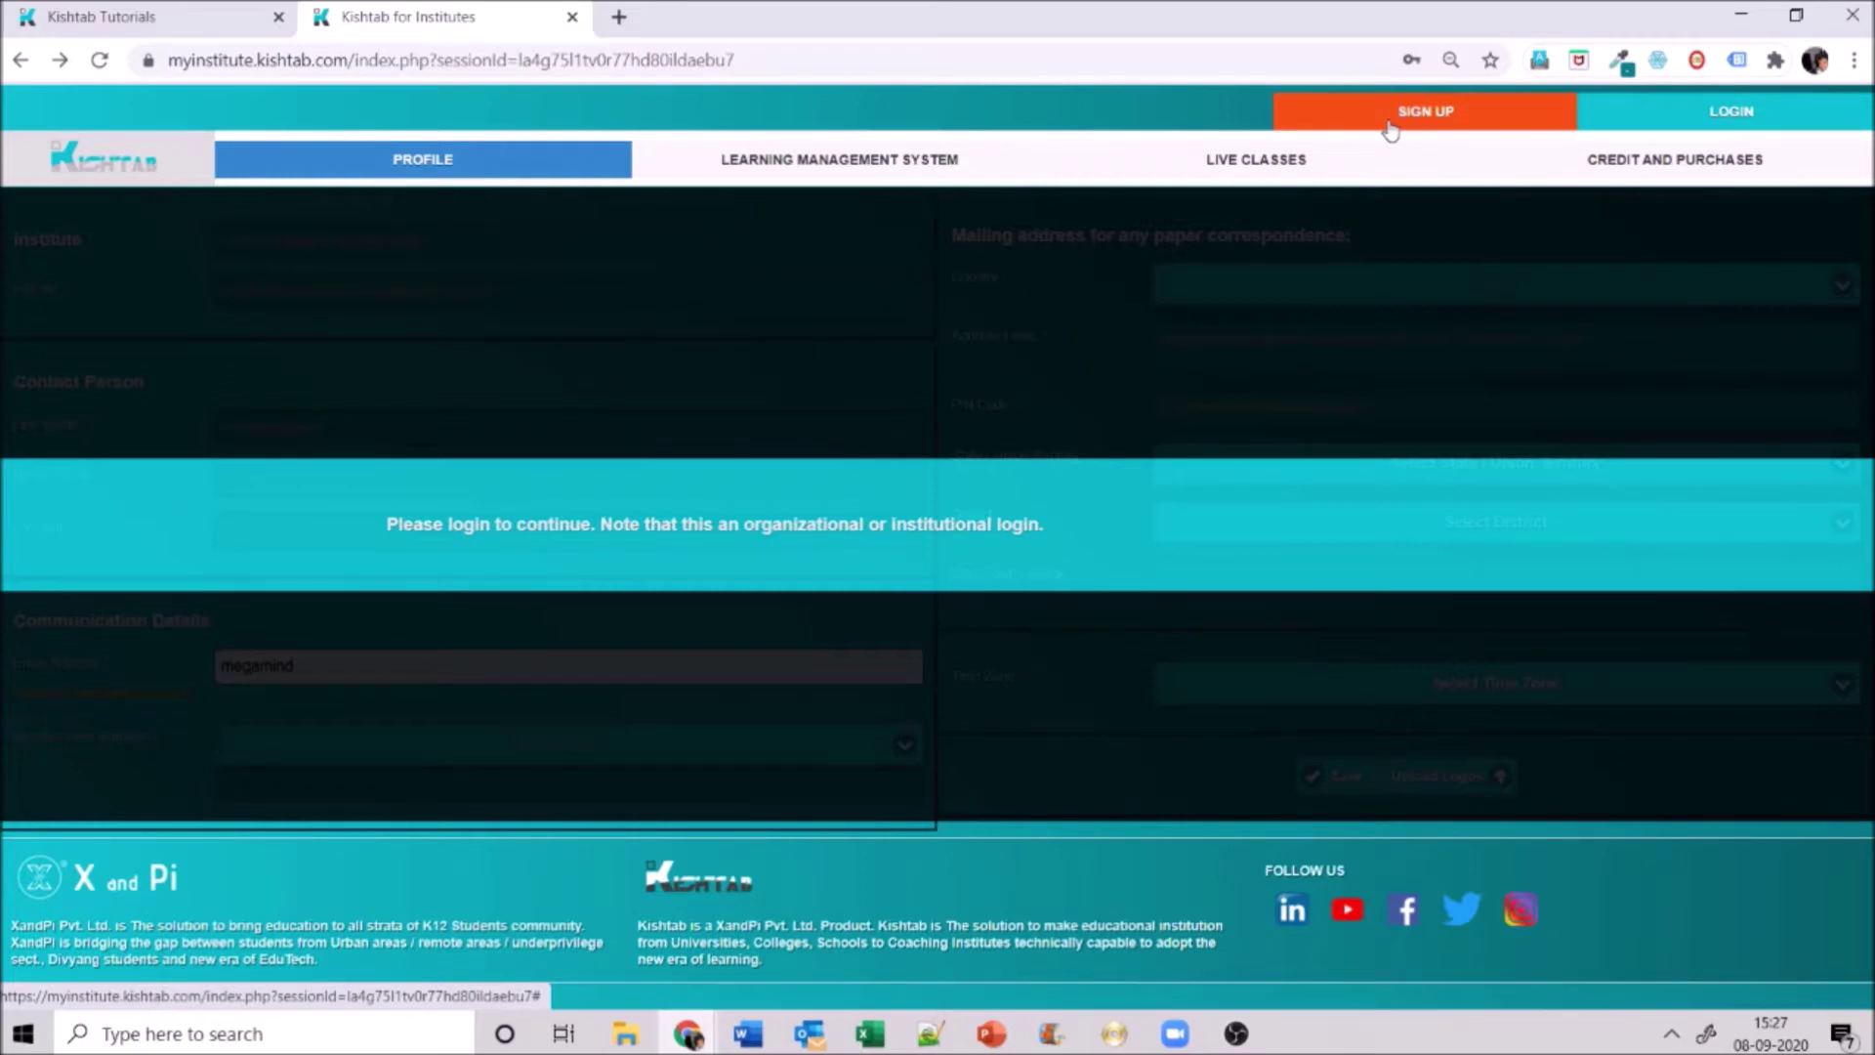
Step: Start a new institute sign-up with institute name Domo, a user ID and the password entered twice
click(1391, 130)
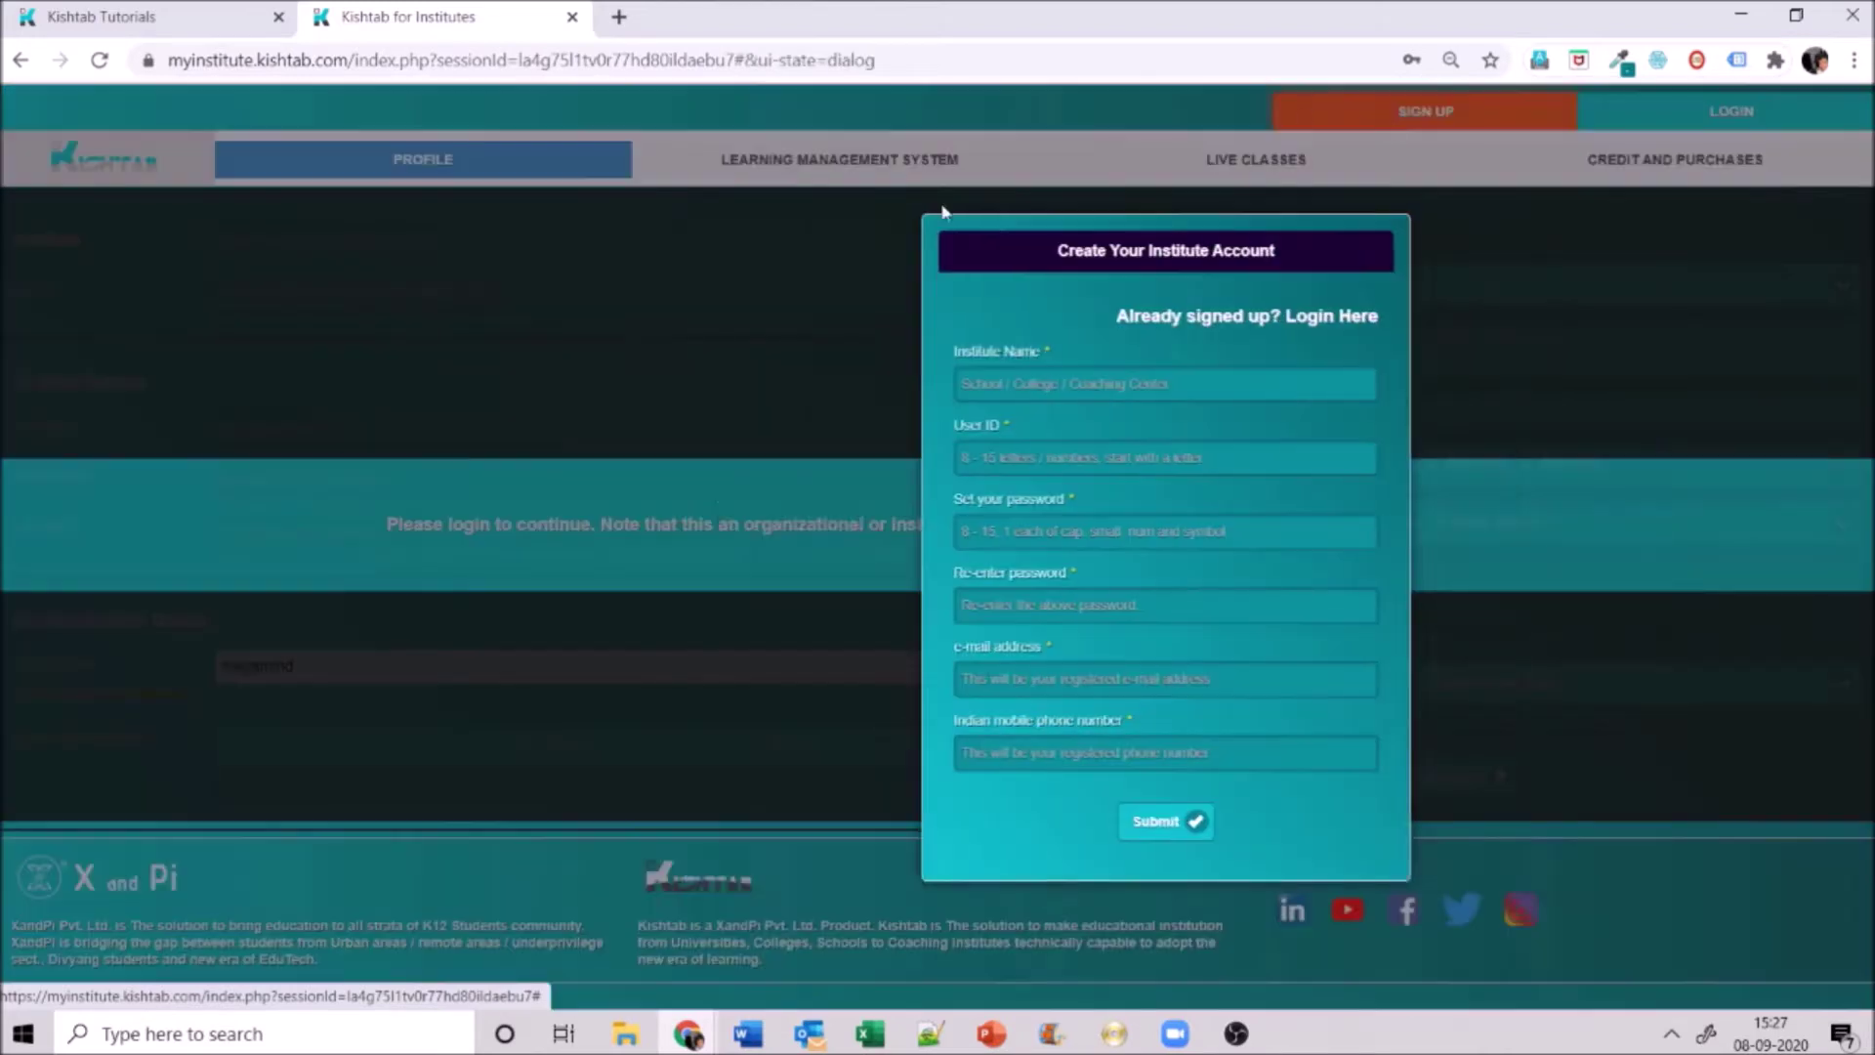
click(824, 381)
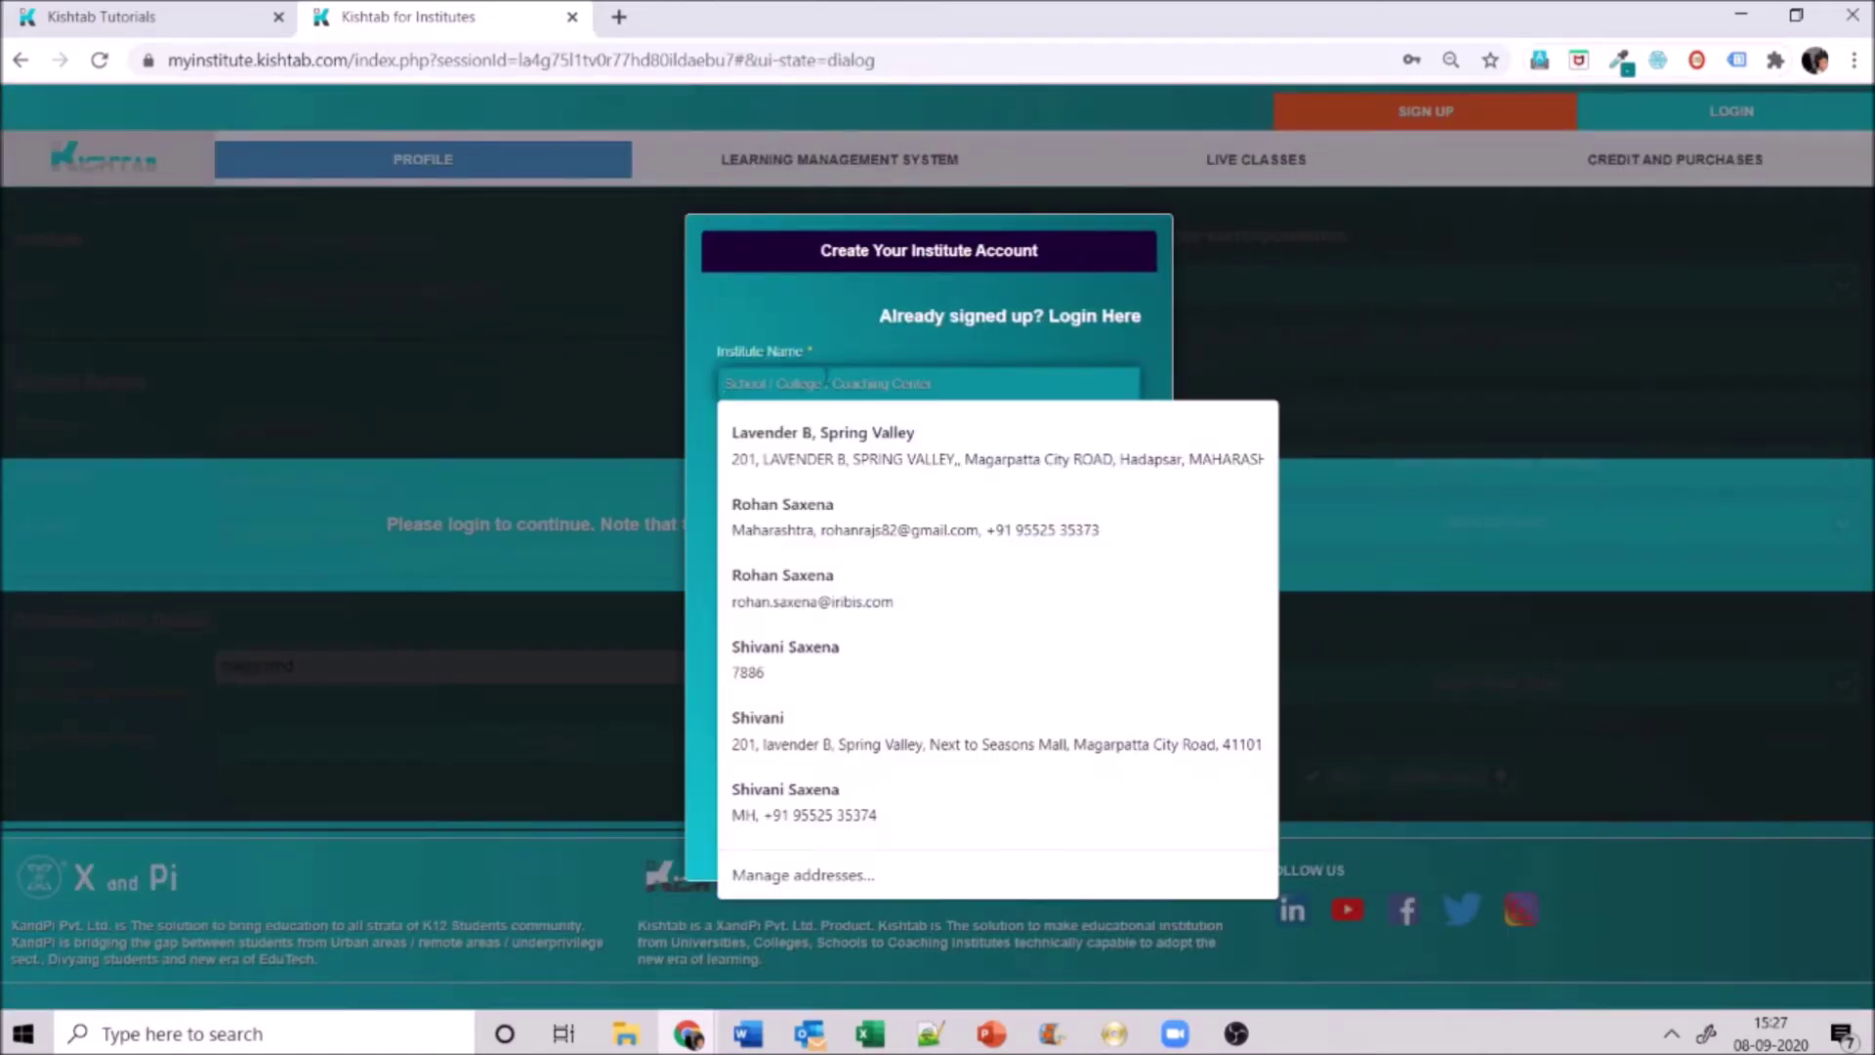
text(Do)
text(mo)
key(Tab)
text(demoinstitute)
key(Tab)
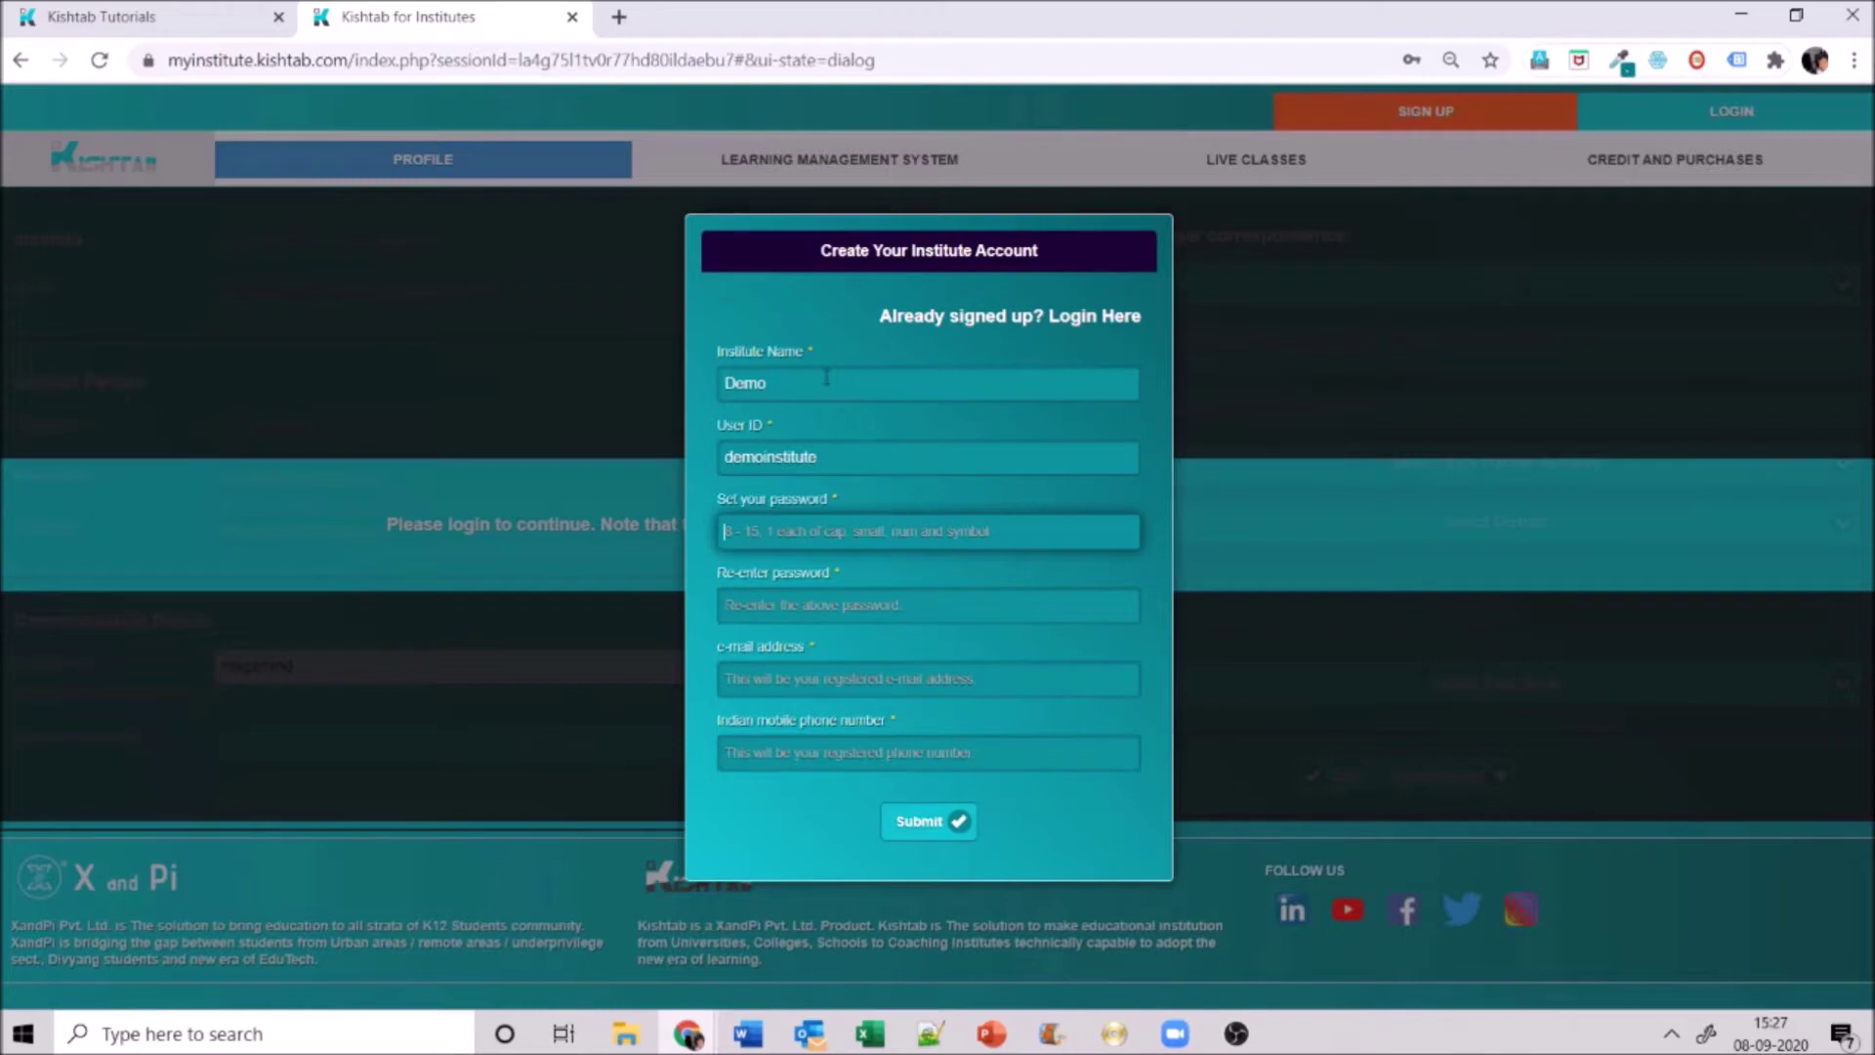
key(ctrl+v)
key(Tab)
text(*******)
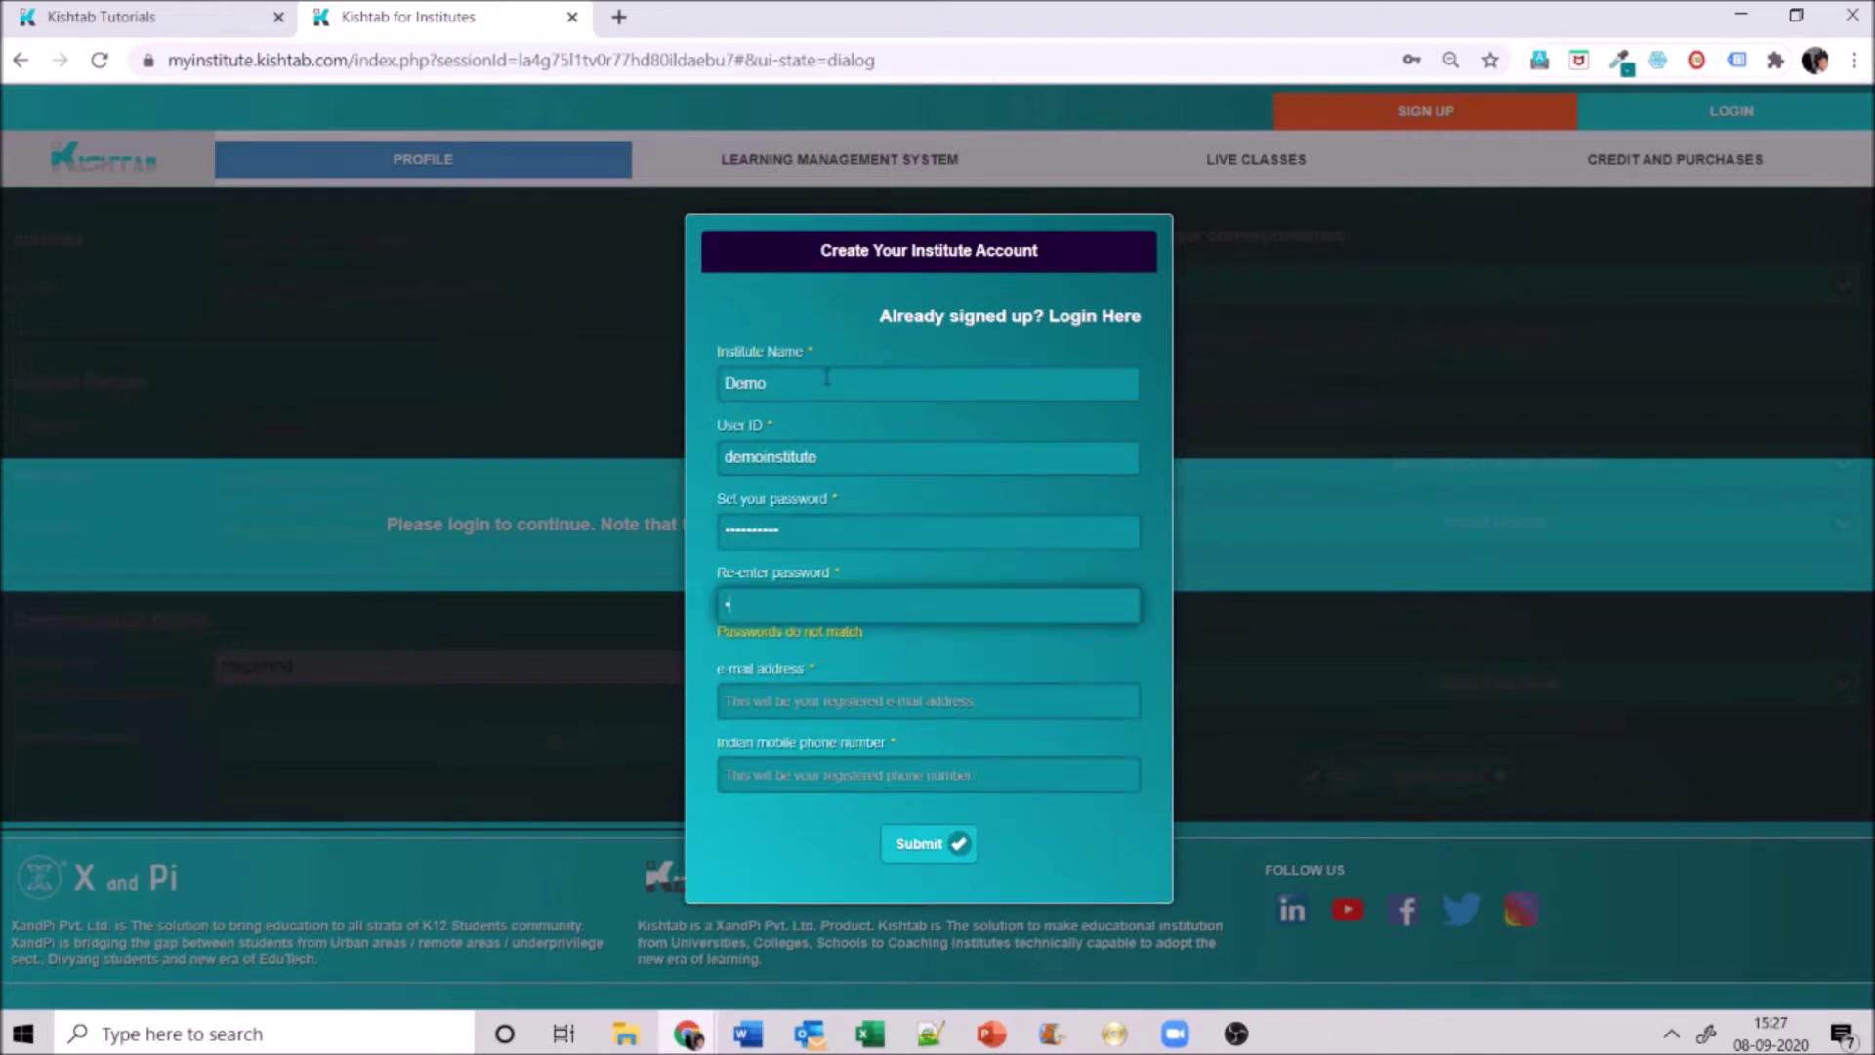
text(****)
key(Tab)
Step: Fill in the e-mail address and mobile number from autofill suggestions and submit the form
text(roha)
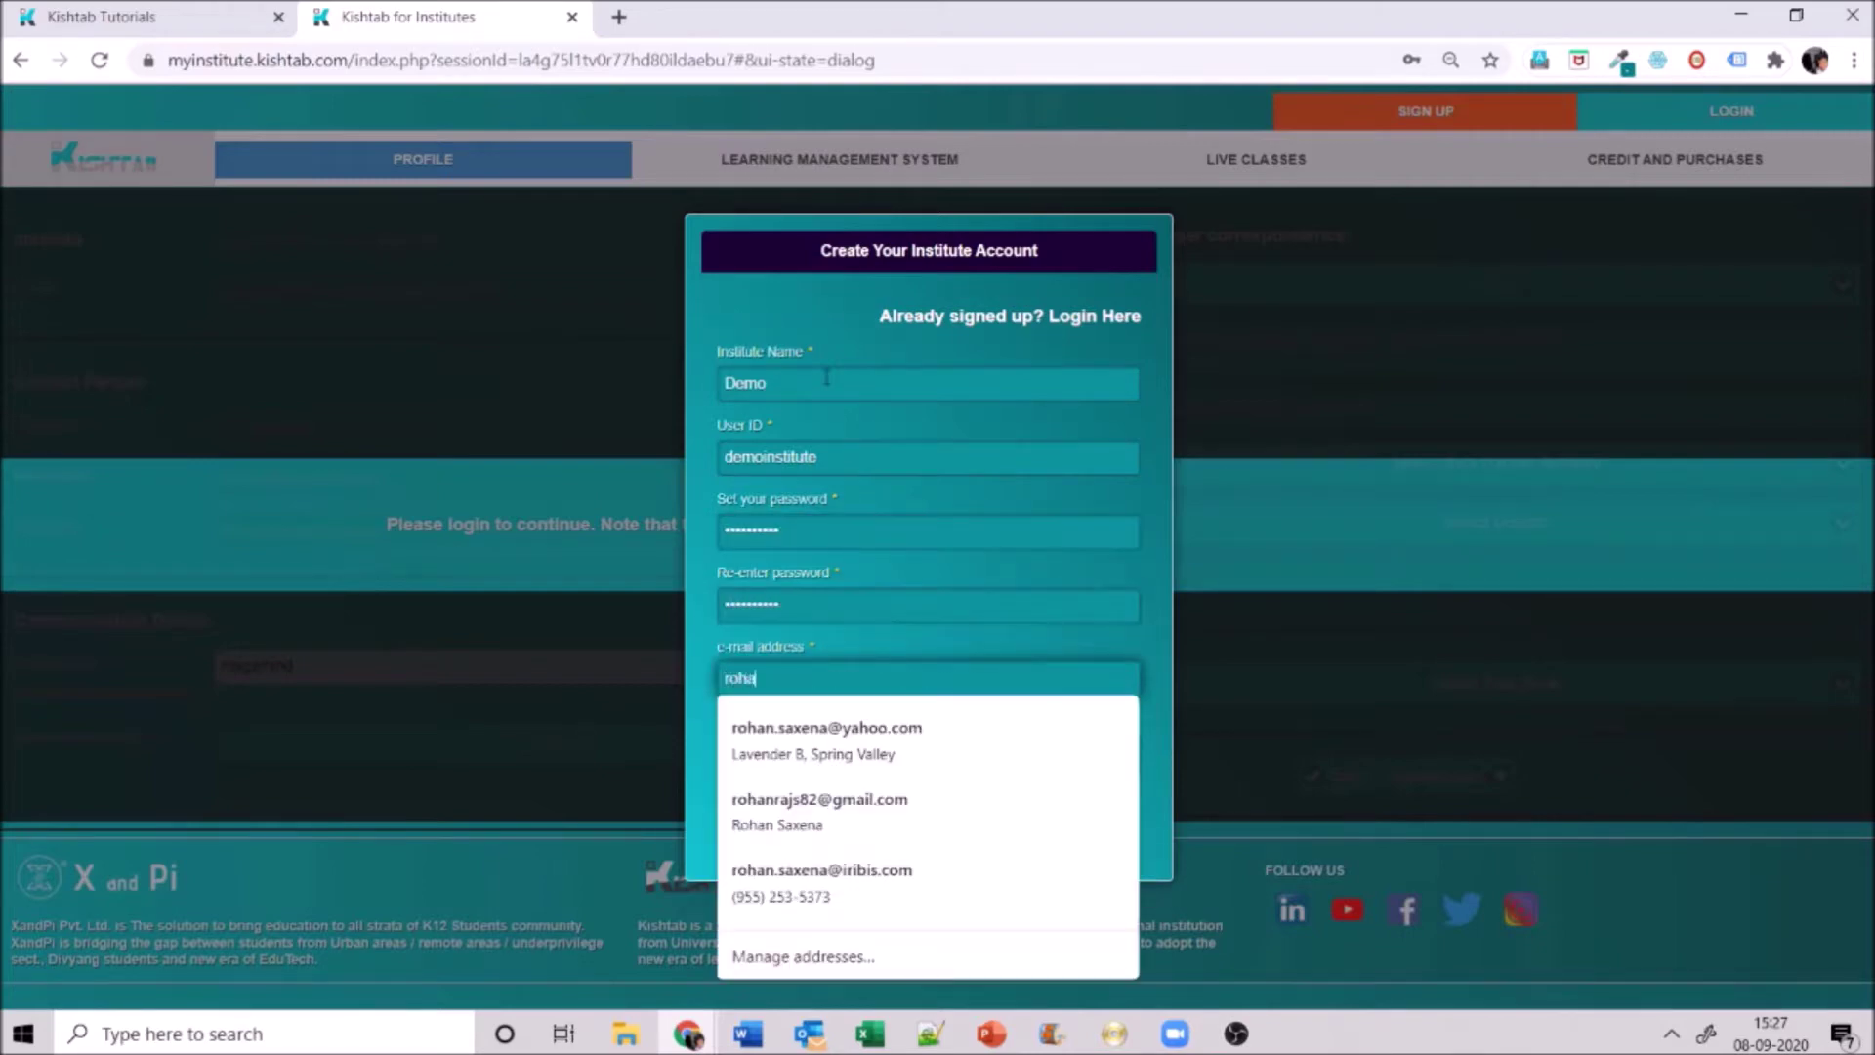
key(Down)
key(Down)
key(Down)
key(Return)
key(Tab)
text(9)
key(Down)
key(Return)
click(928, 820)
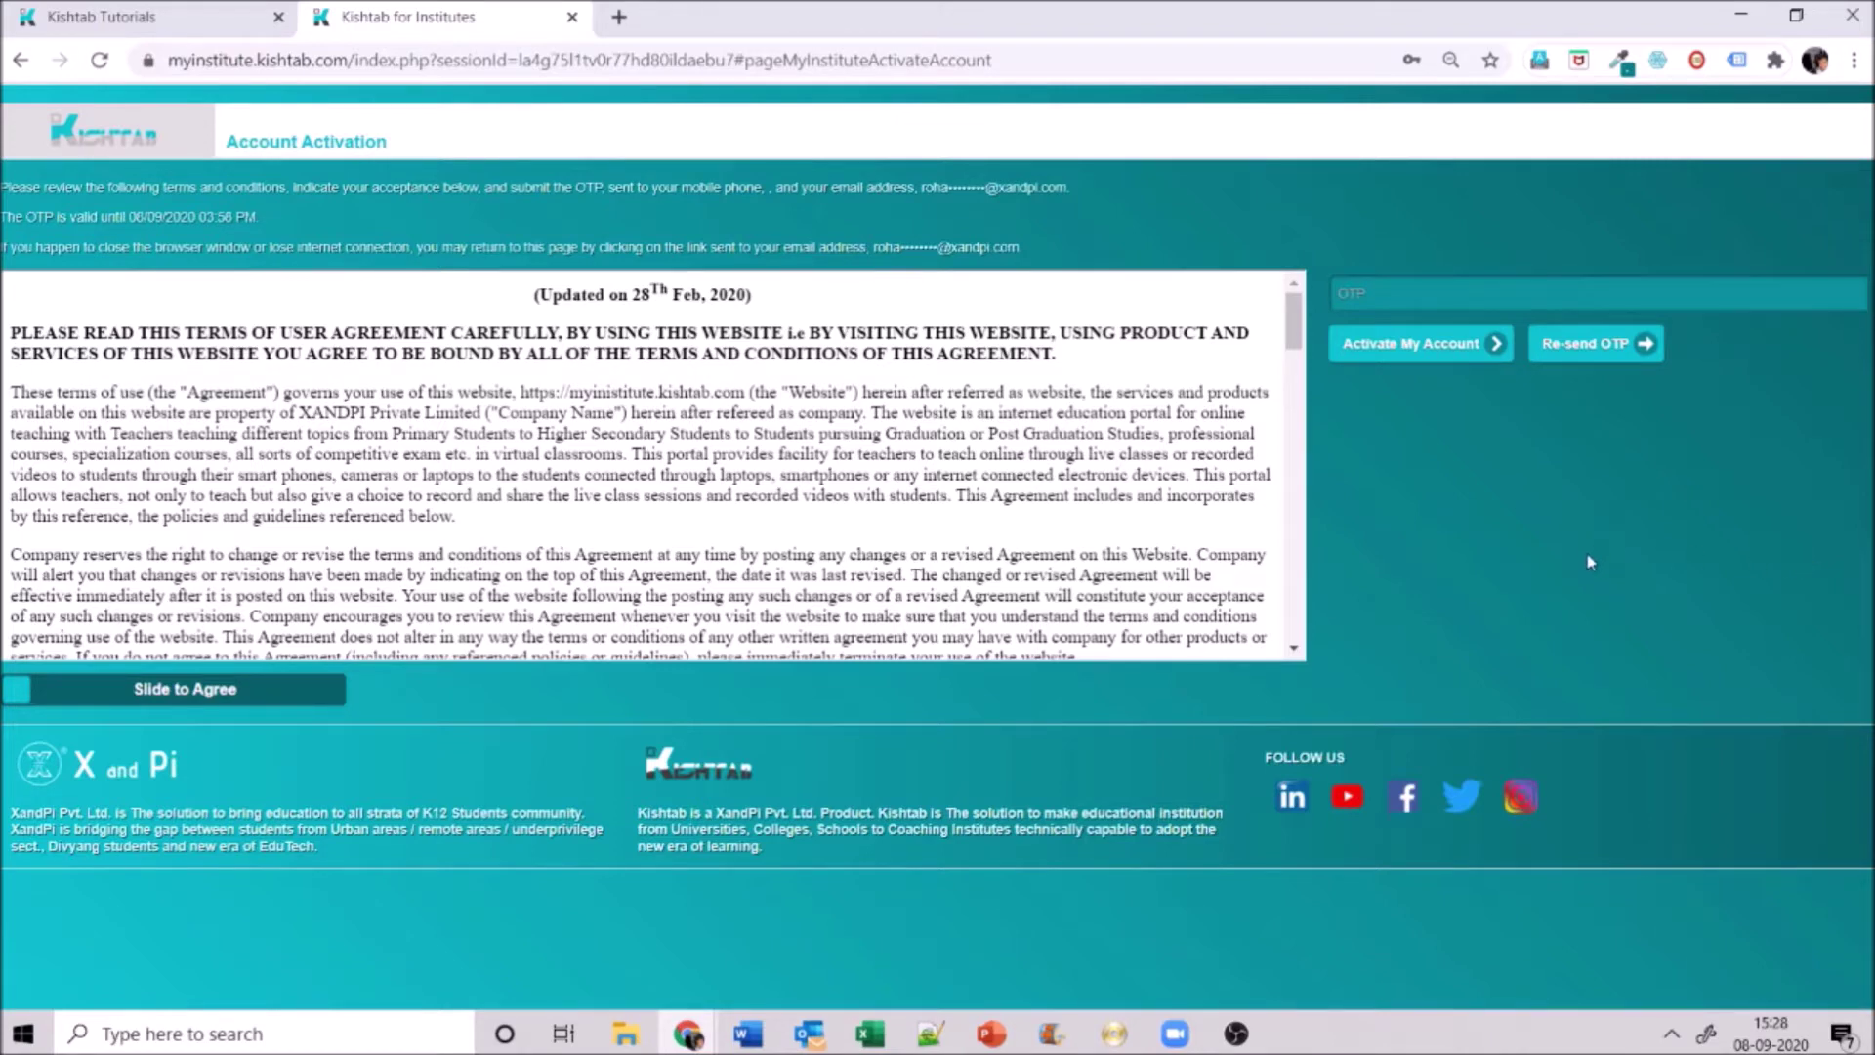
Step: Slide to agree to the user agreement terms and dismiss the saved-password suggestions at the OTP field
drag(25, 696, 273, 699)
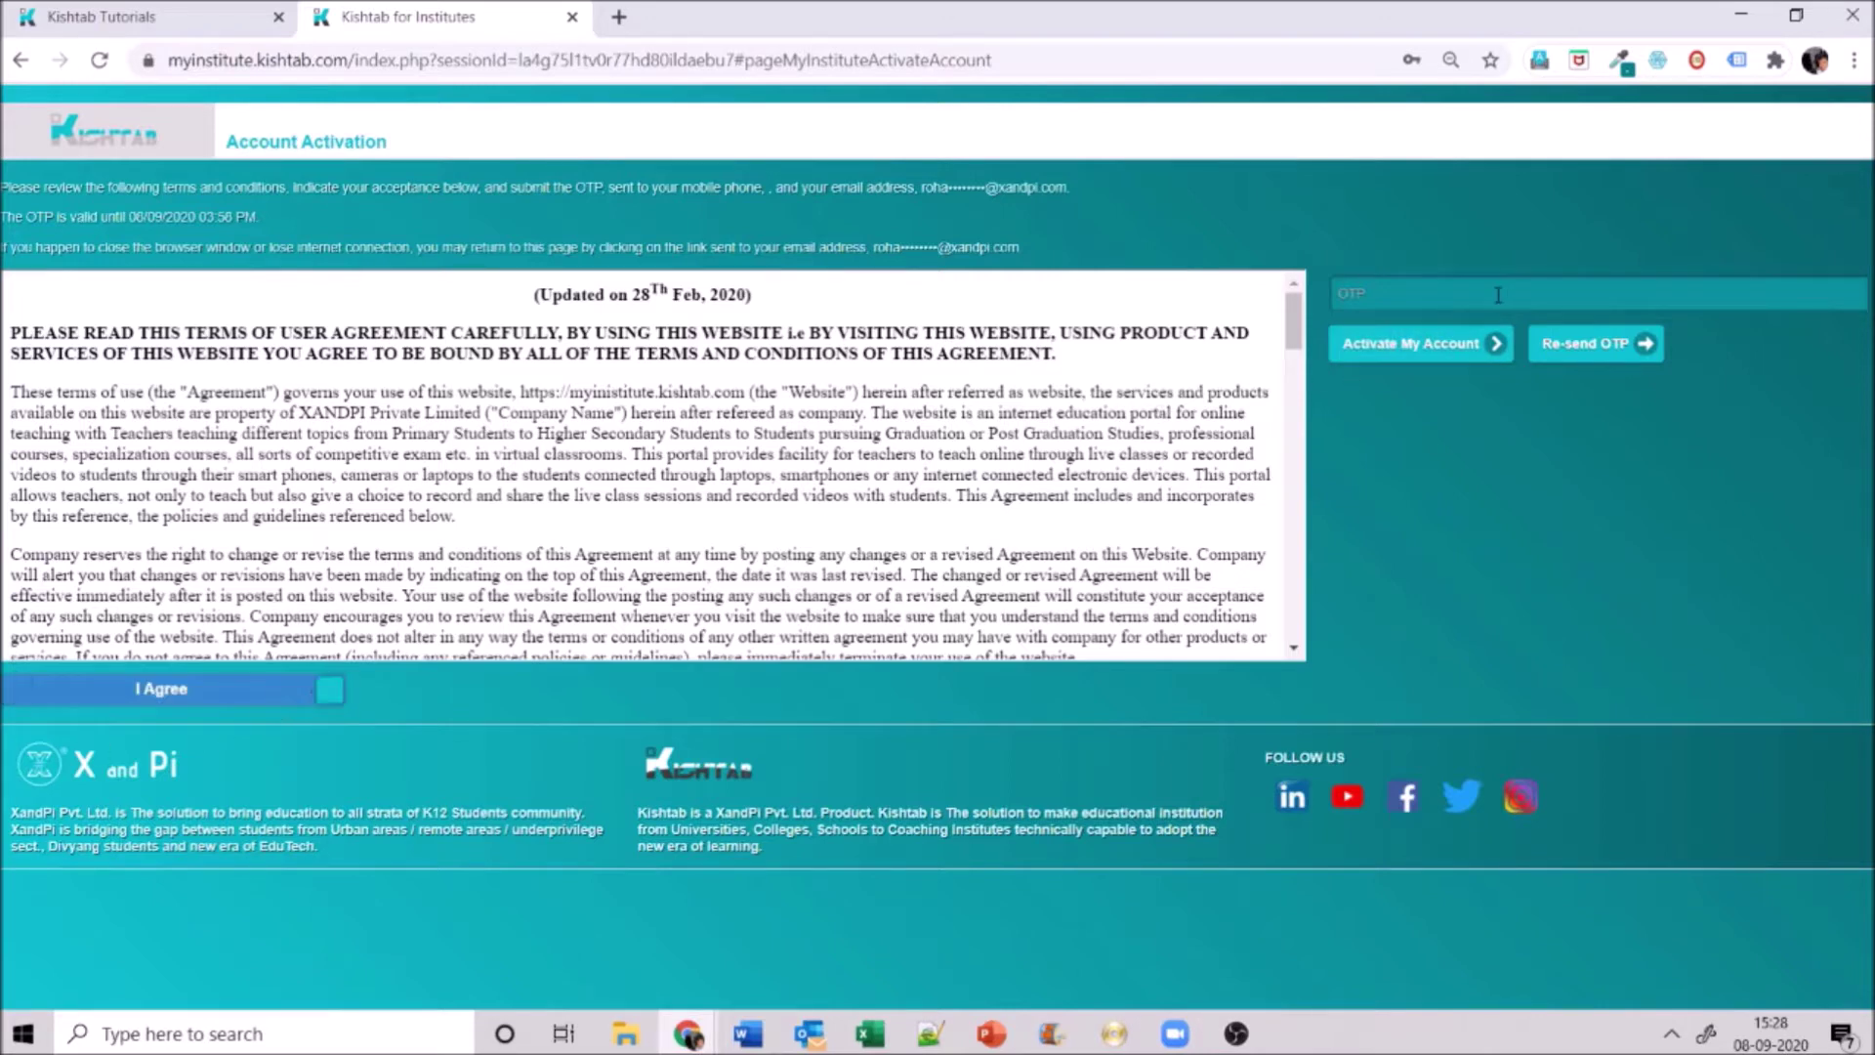
click(1499, 294)
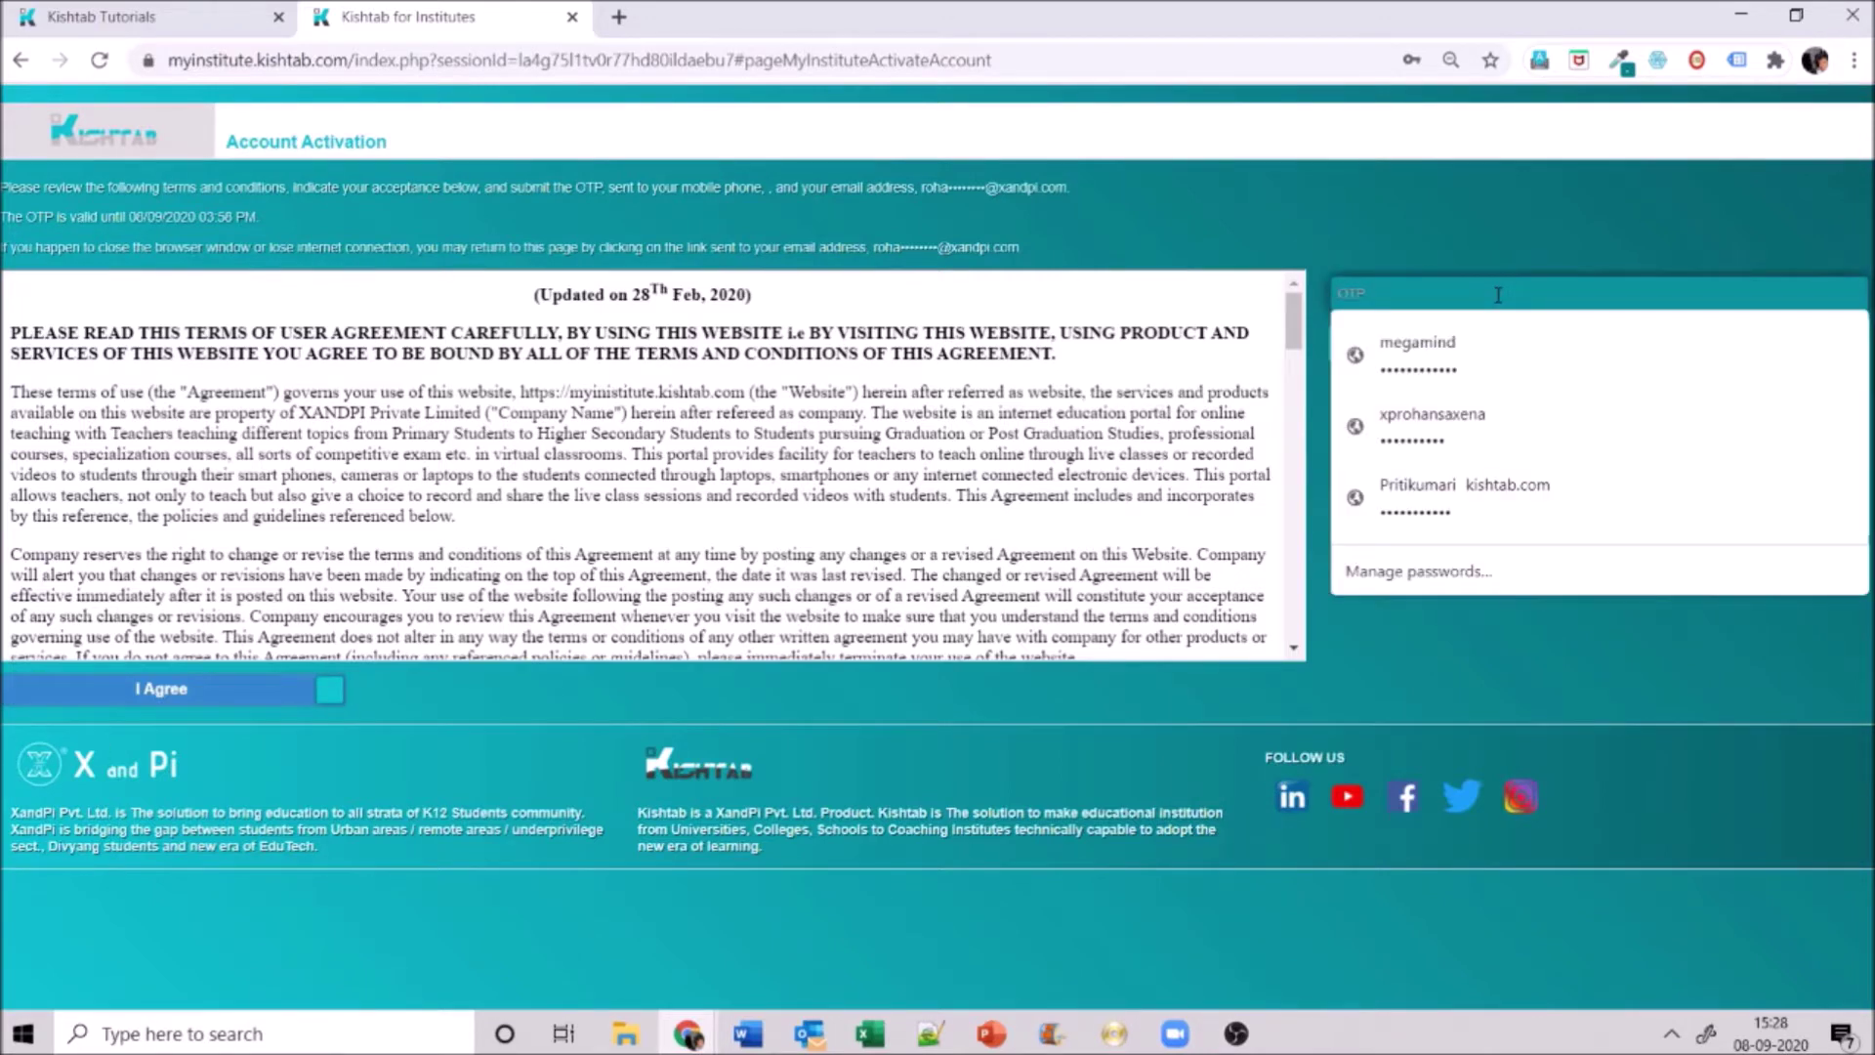
click(1448, 636)
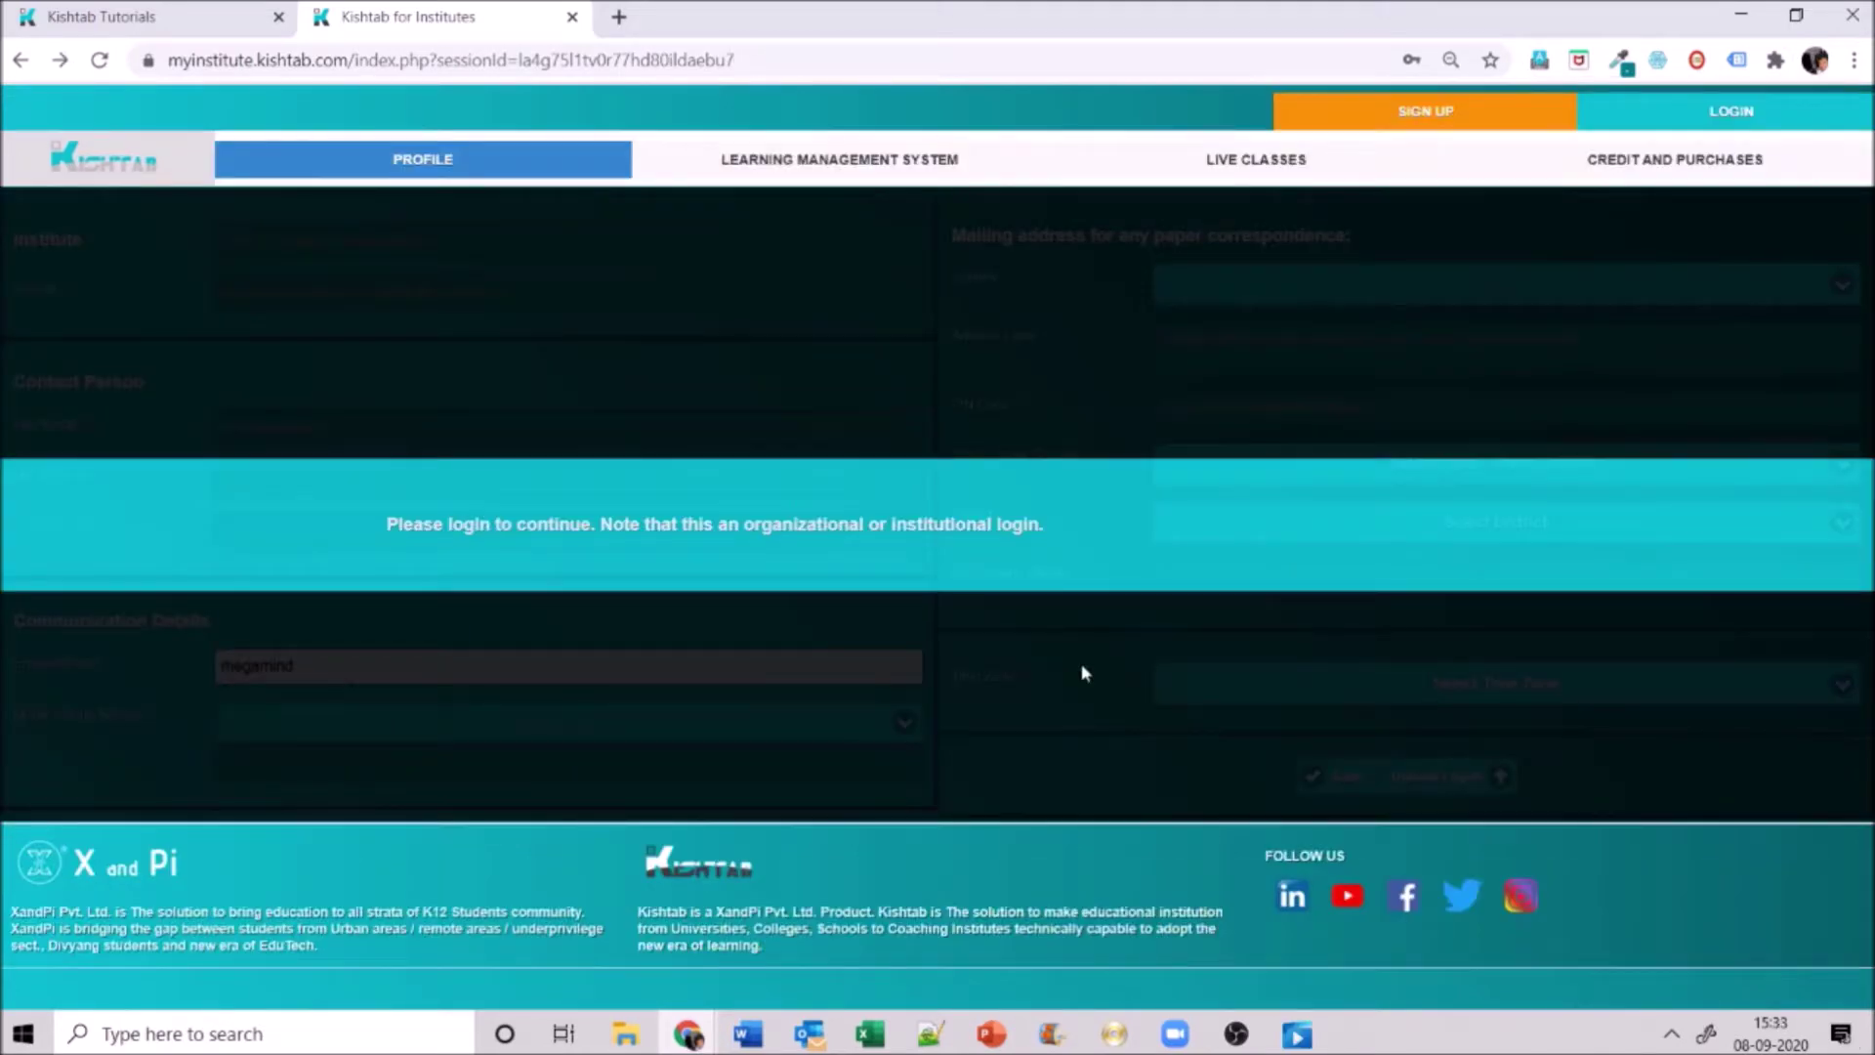
Step: Log in as the institute with the user ID, password and CAPTCHA code
click(1647, 112)
click(738, 481)
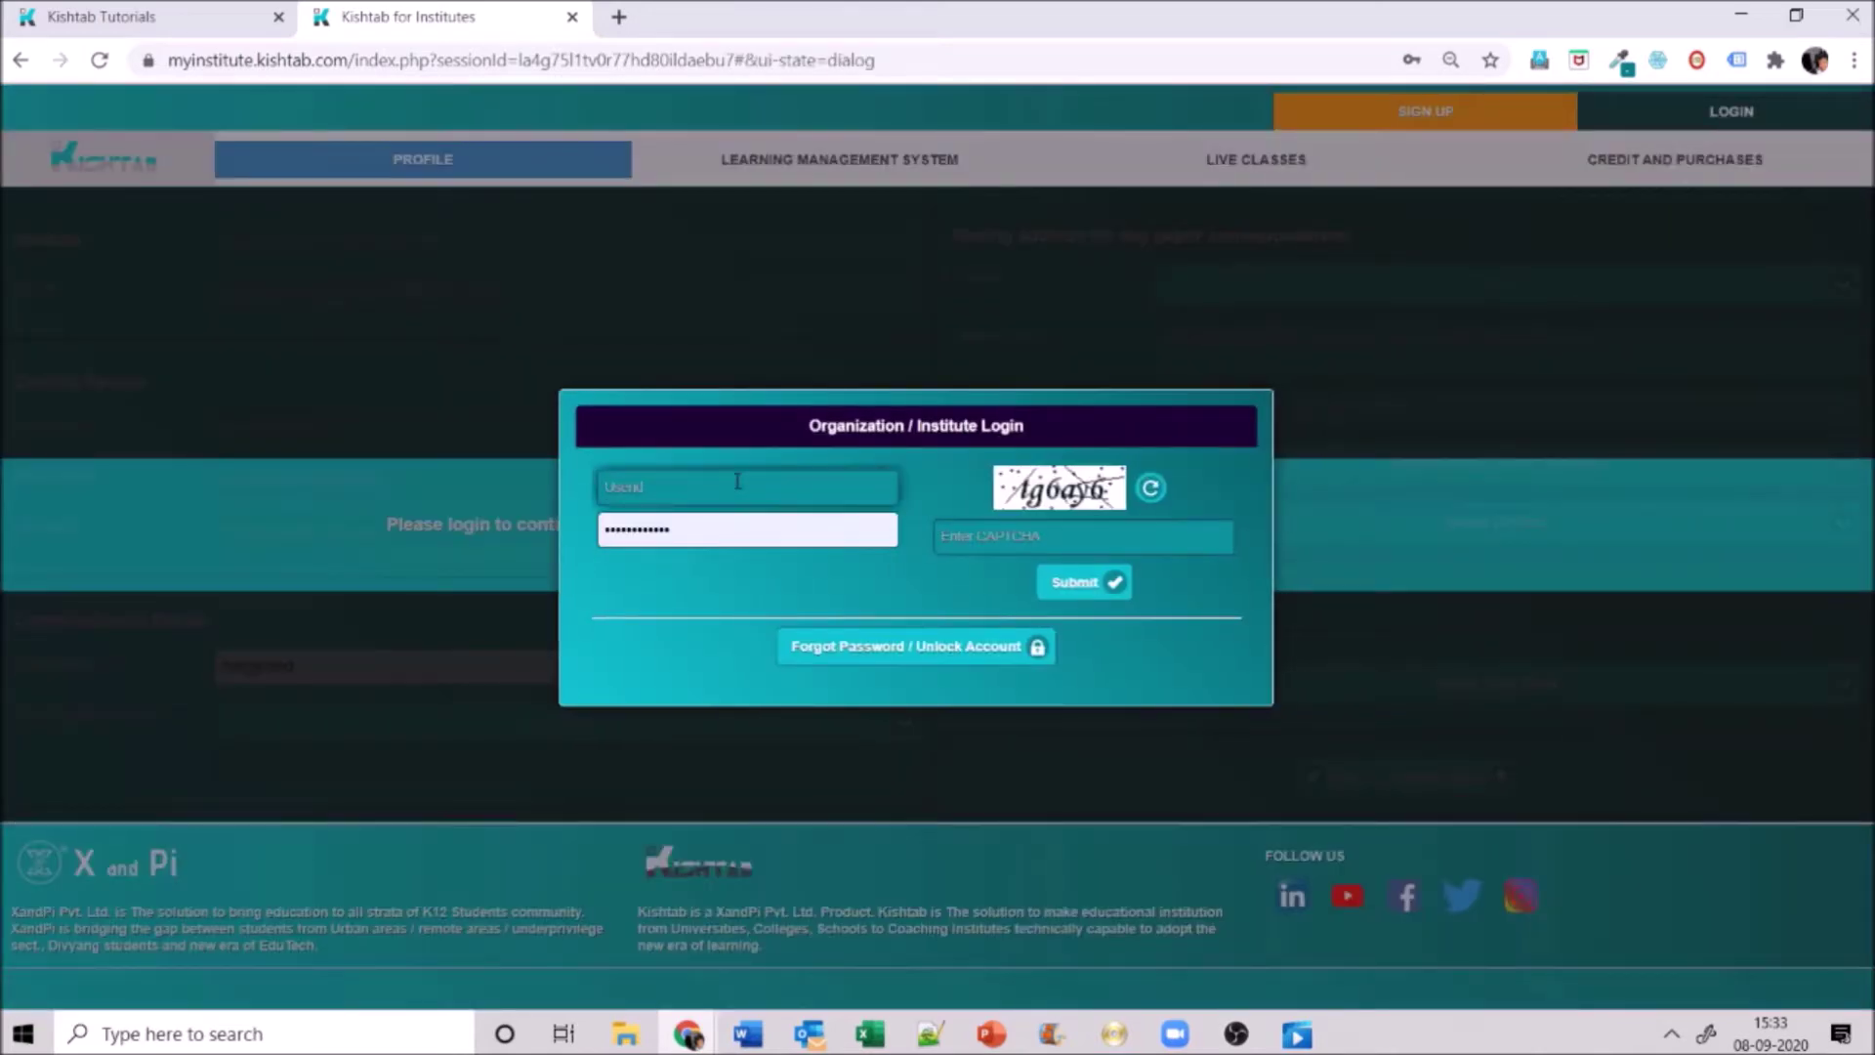
text(hoobolt)
key(Tab)
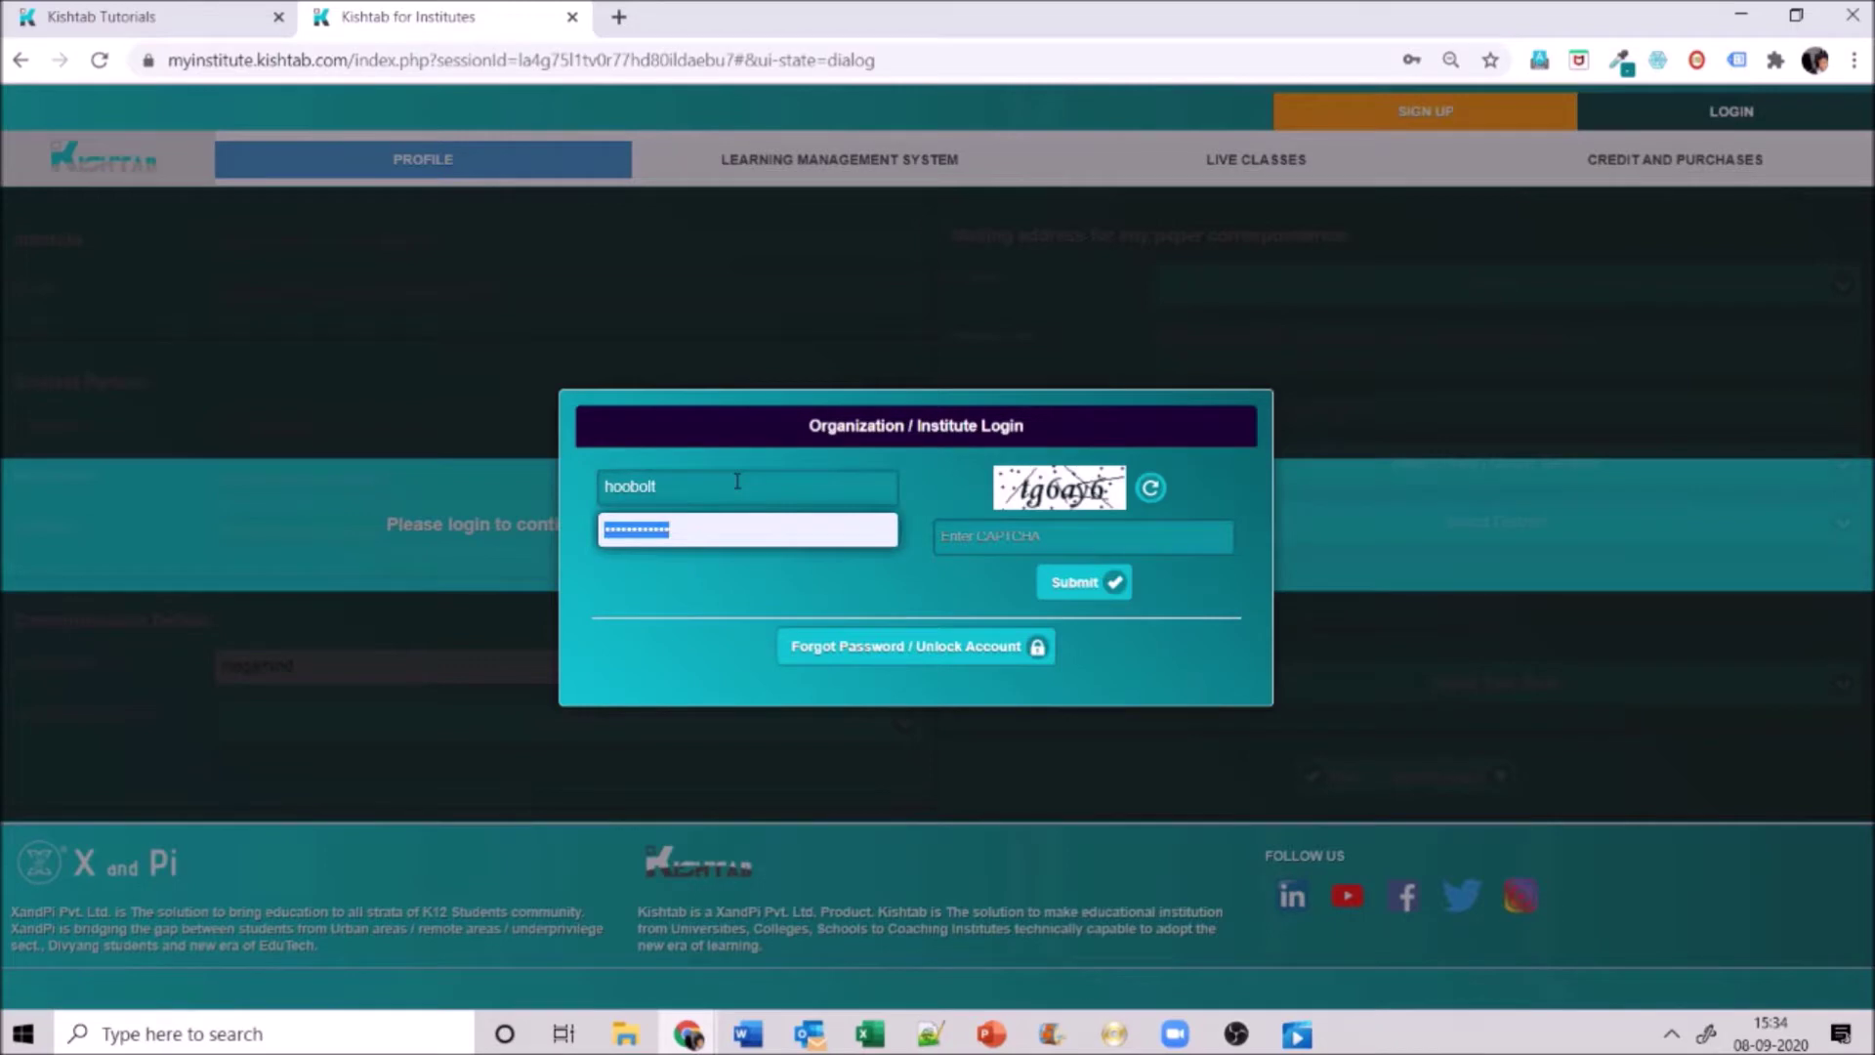
key(BackSpace)
text(•••••••••••)
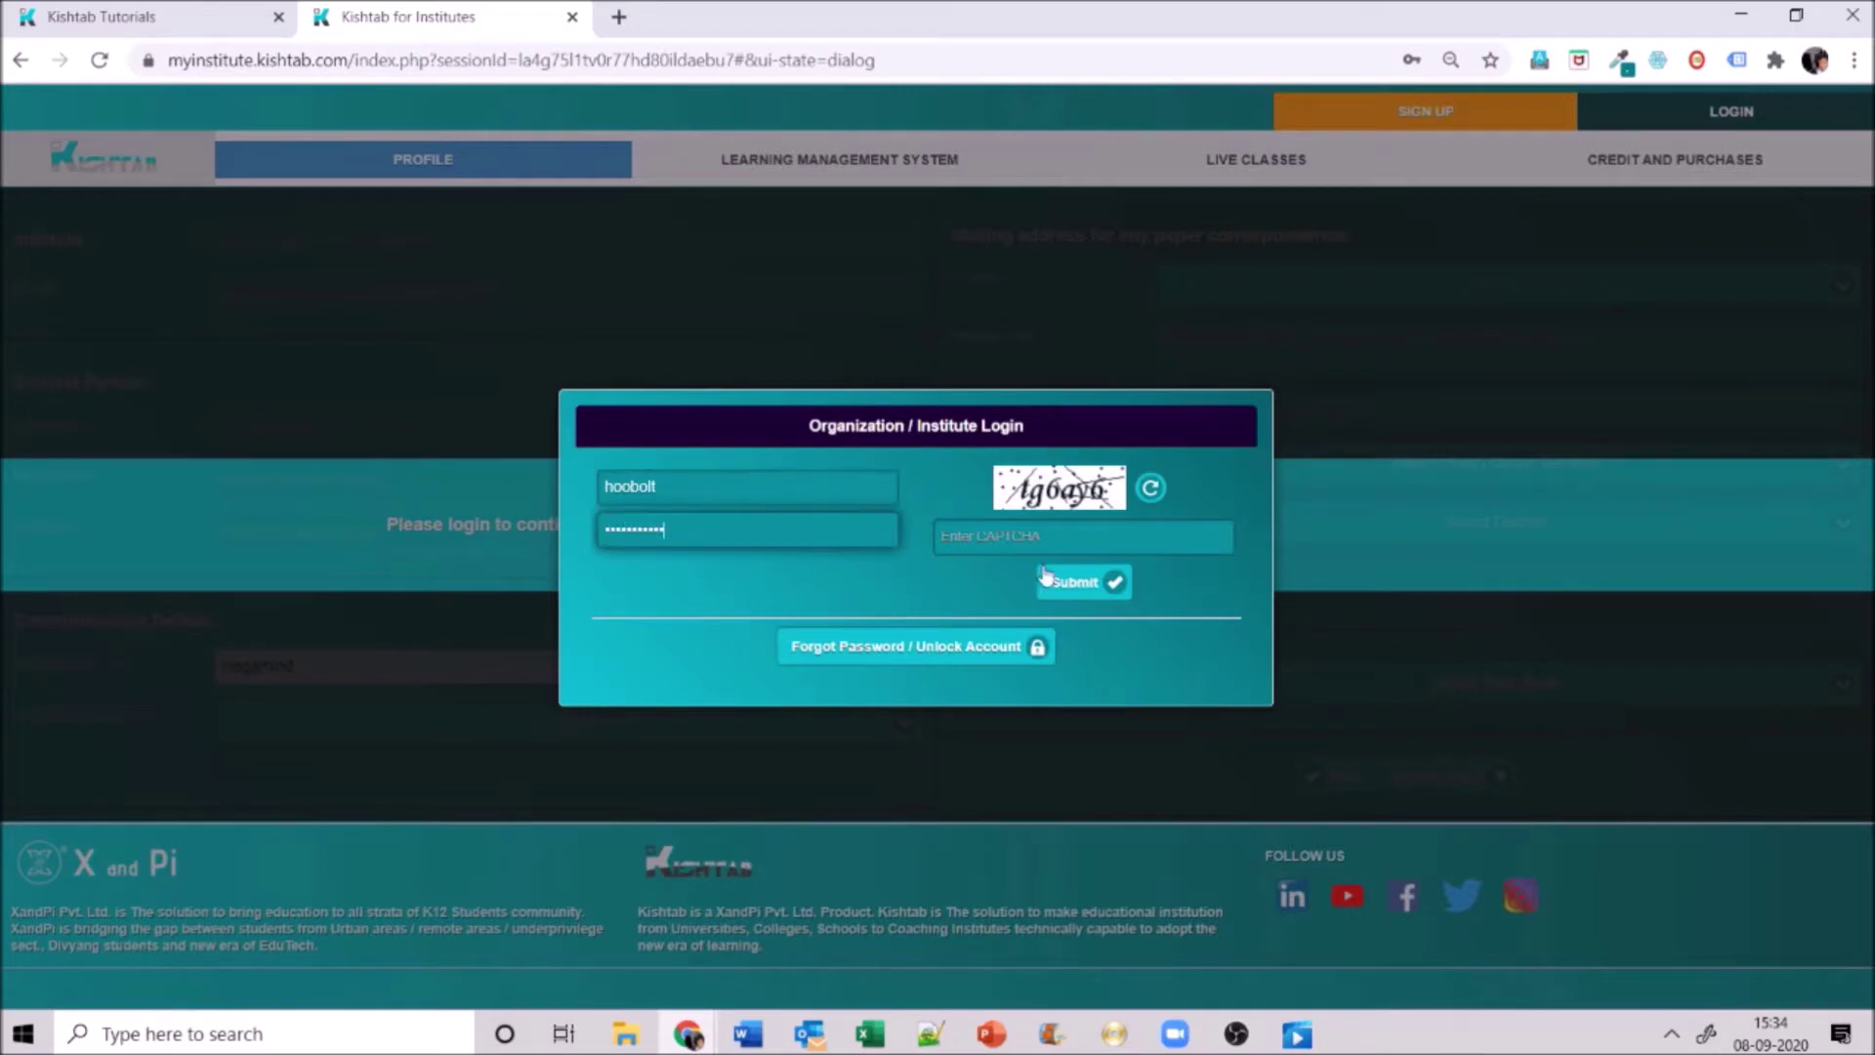
click(970, 543)
text(4g6ay6)
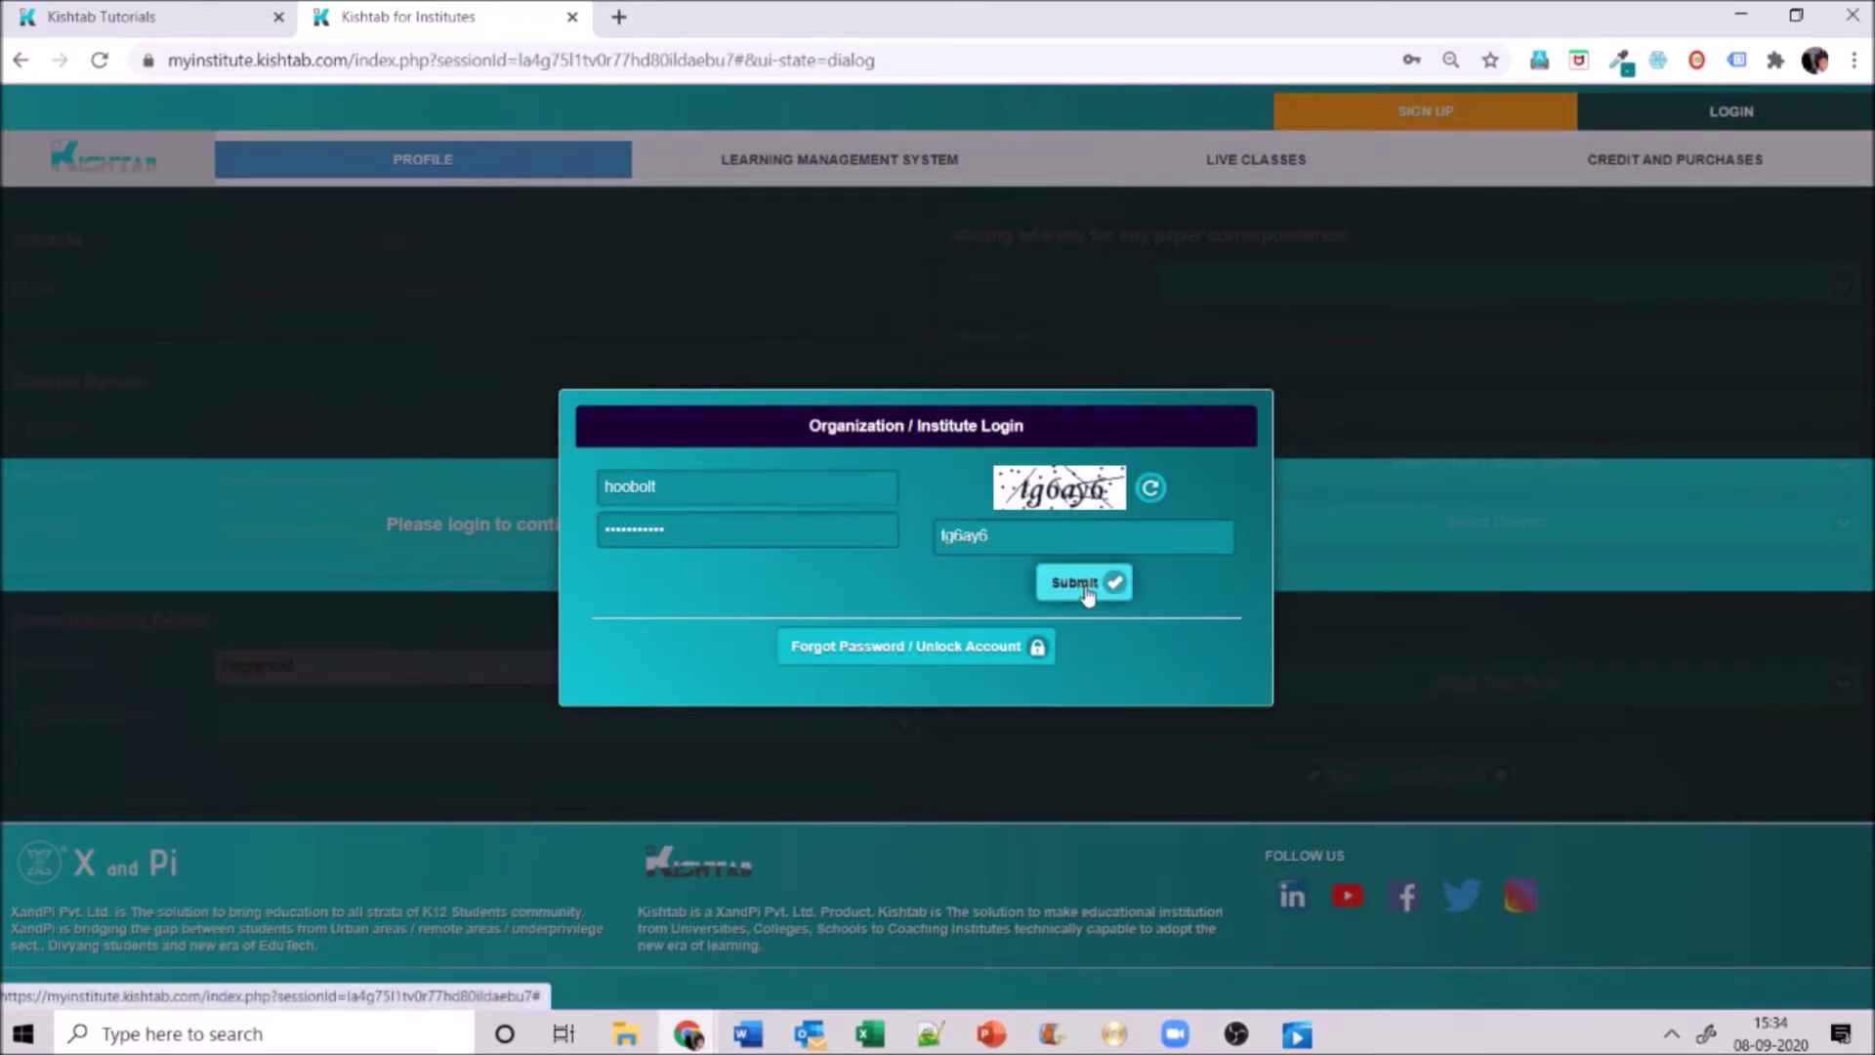
click(1084, 582)
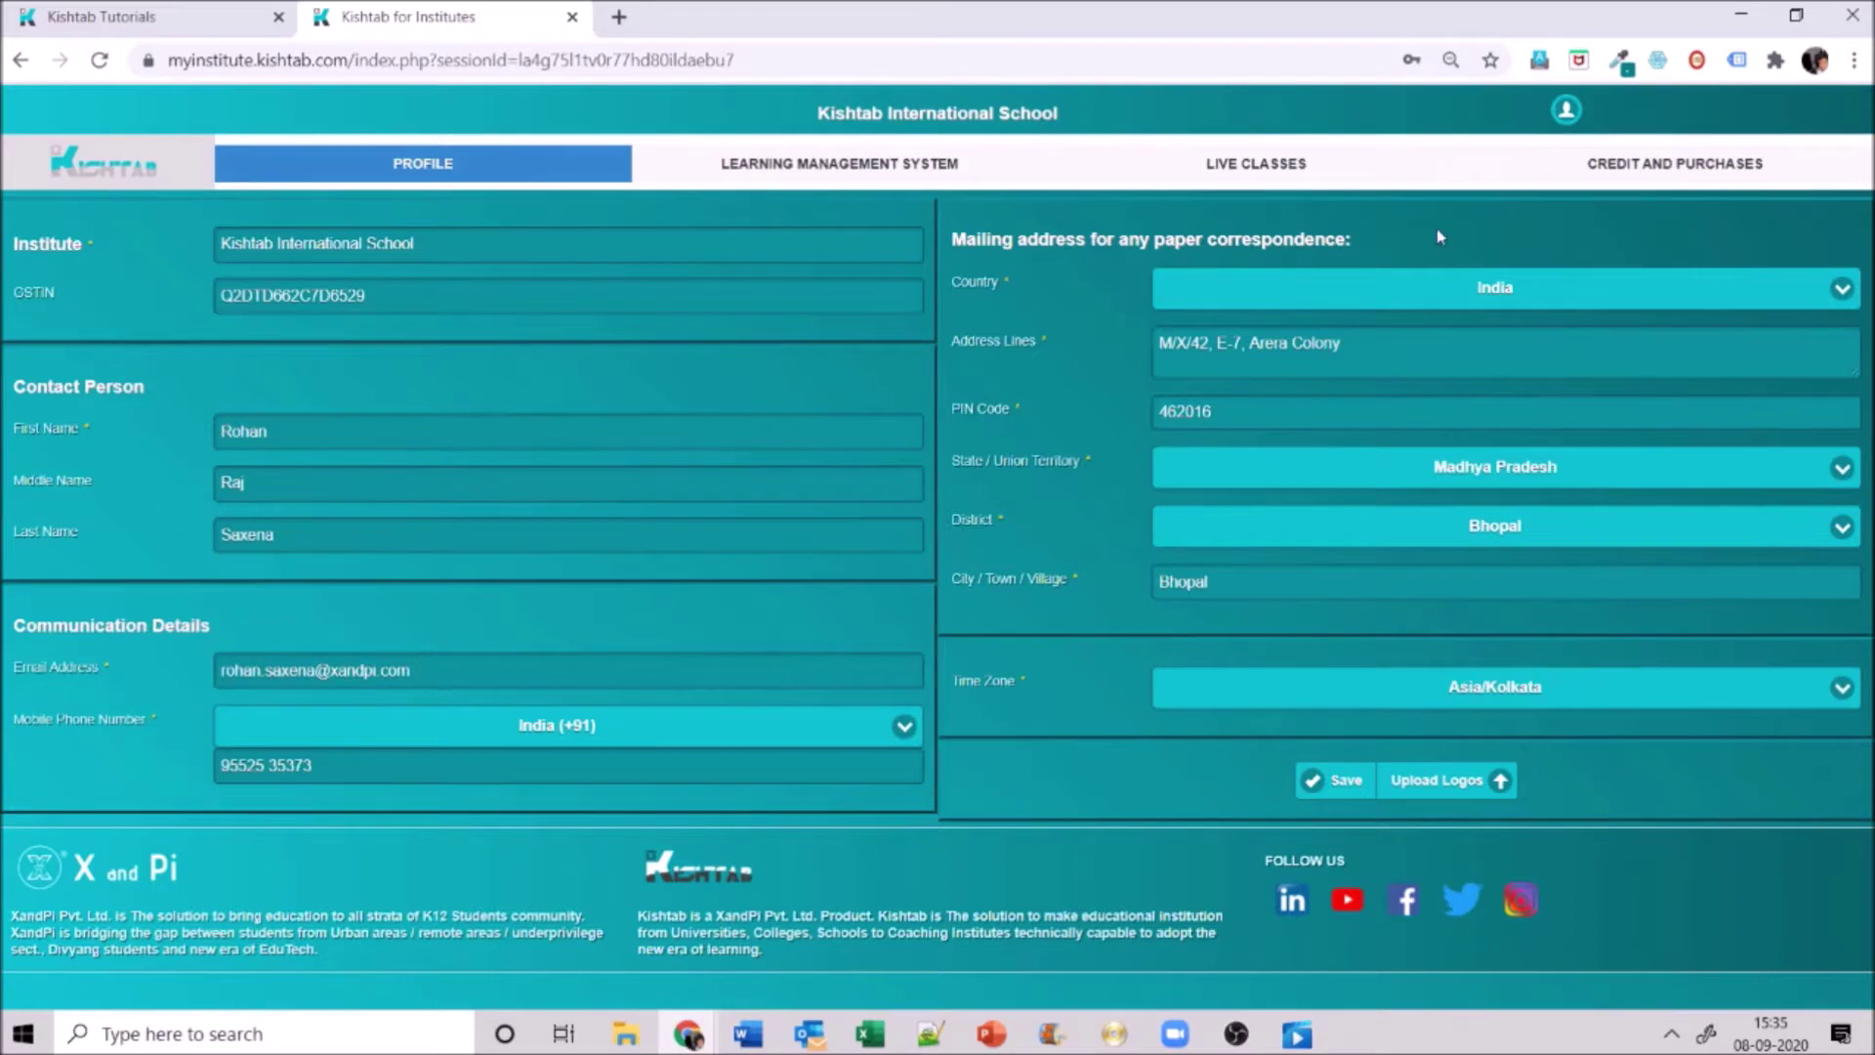
Step: Save the institute profile after closing the logos panel, then open Learning Management System settings
click(1462, 789)
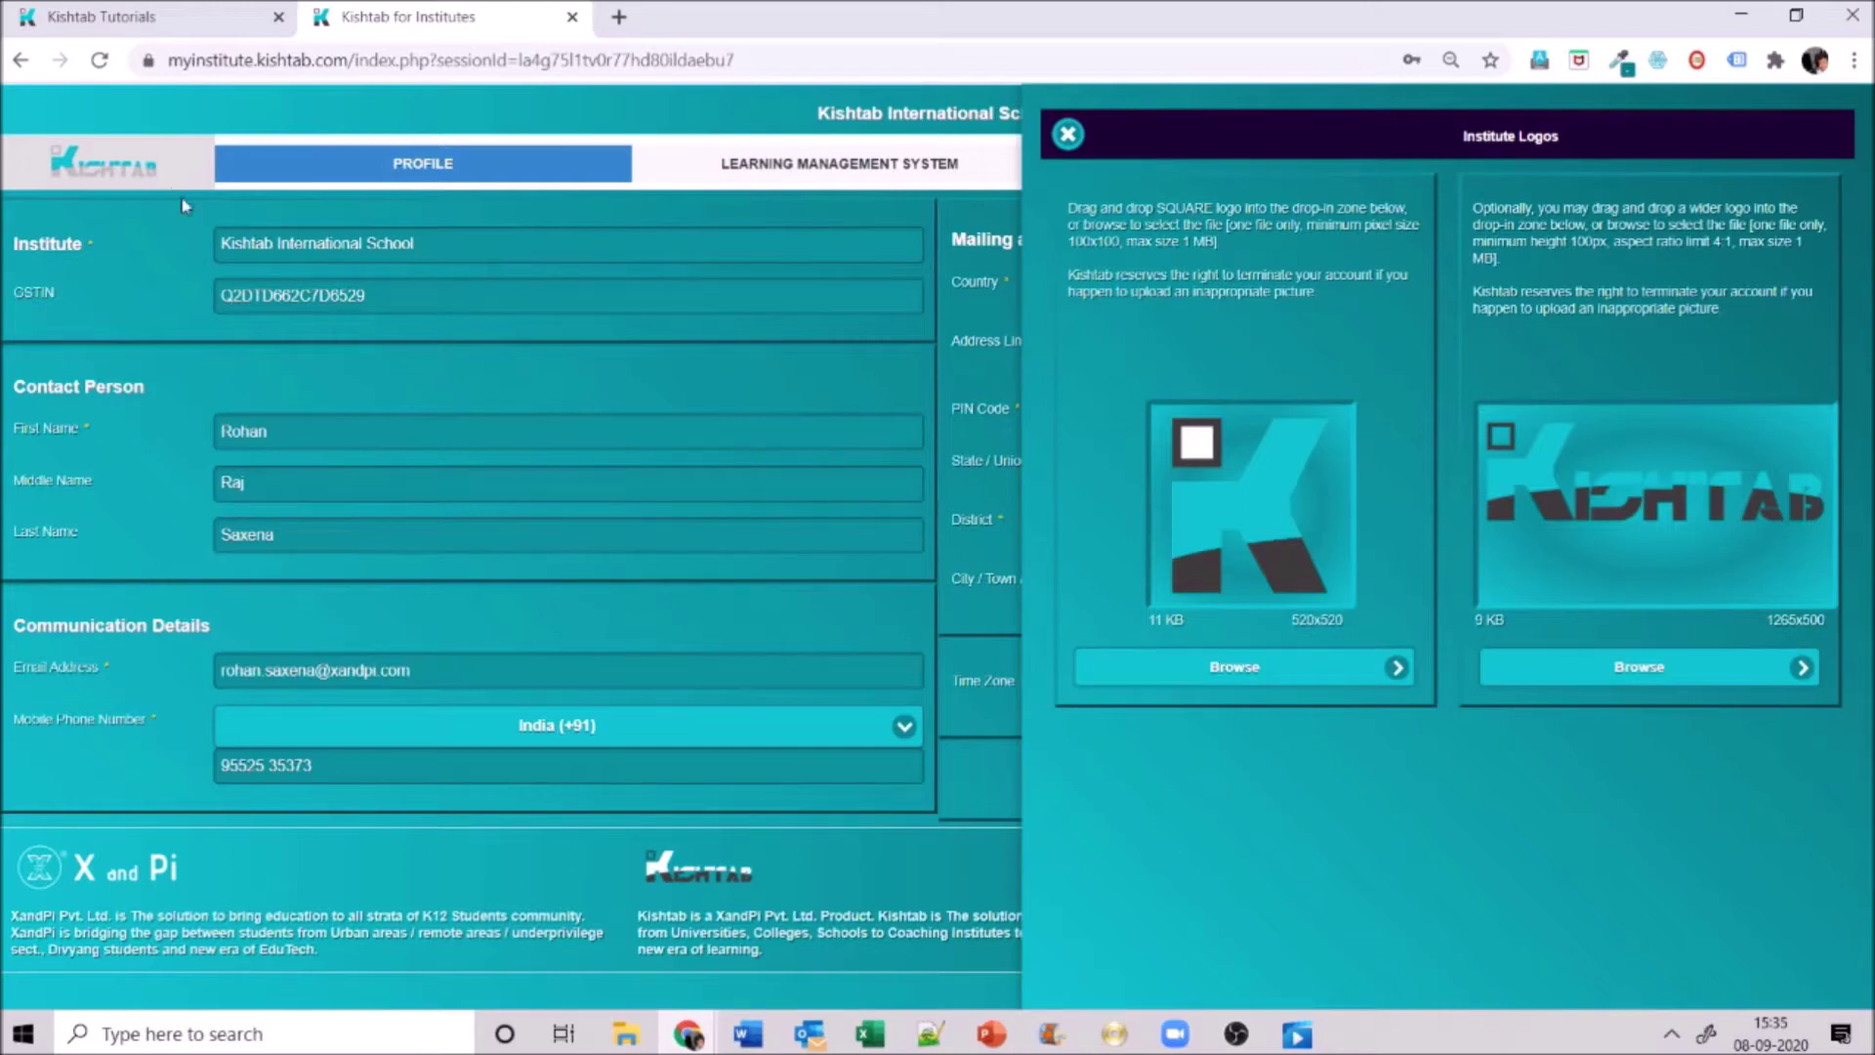
click(1066, 137)
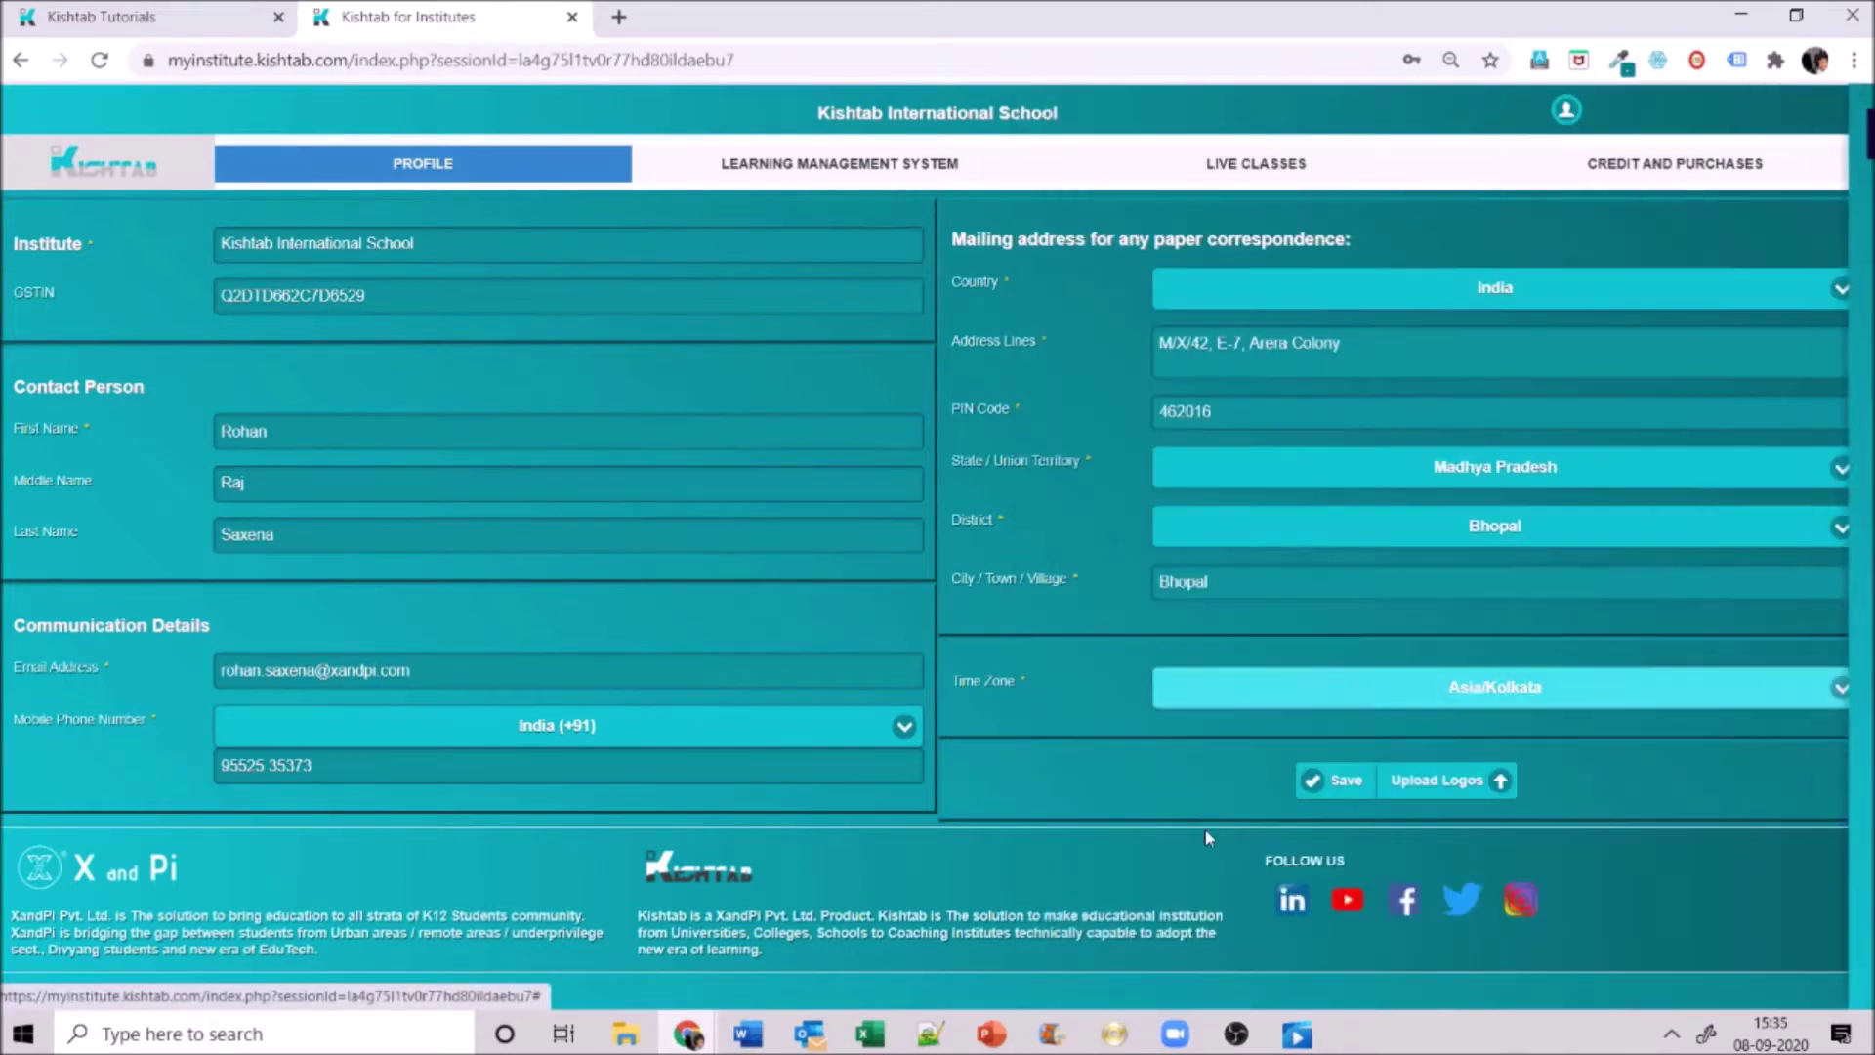
click(1338, 780)
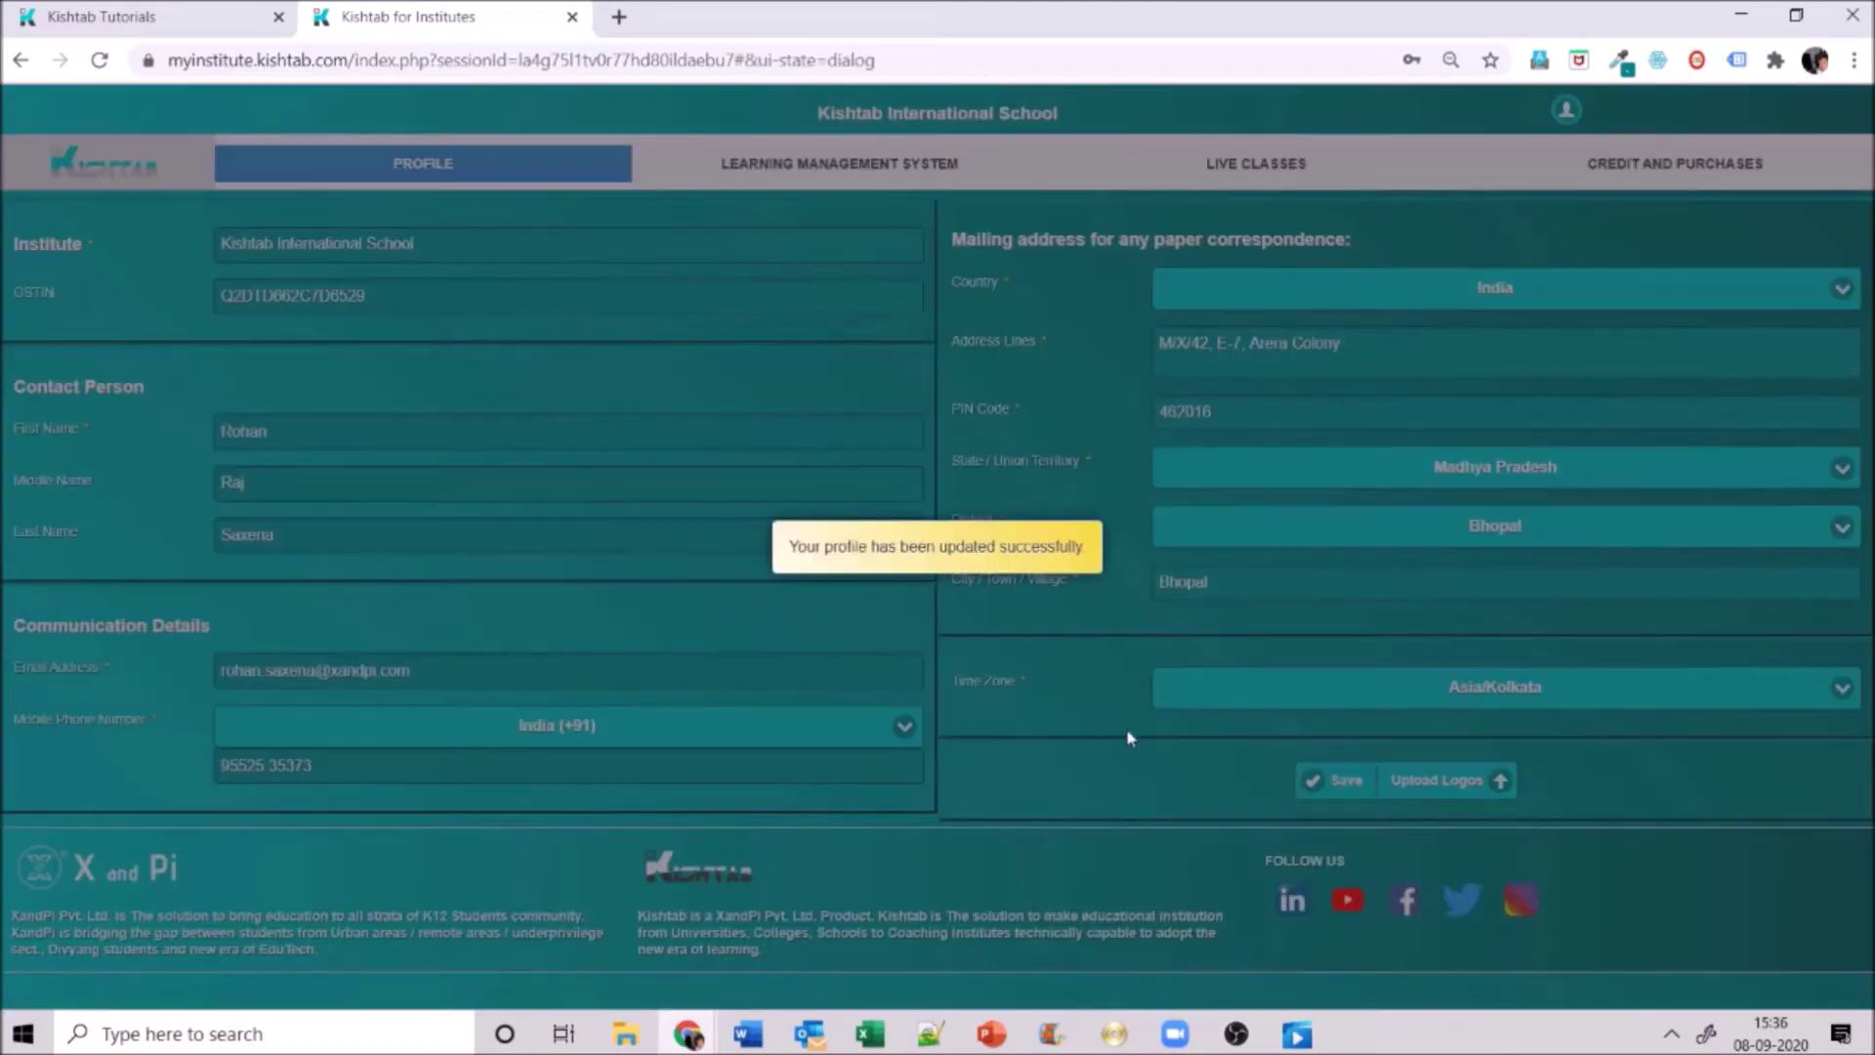
click(860, 164)
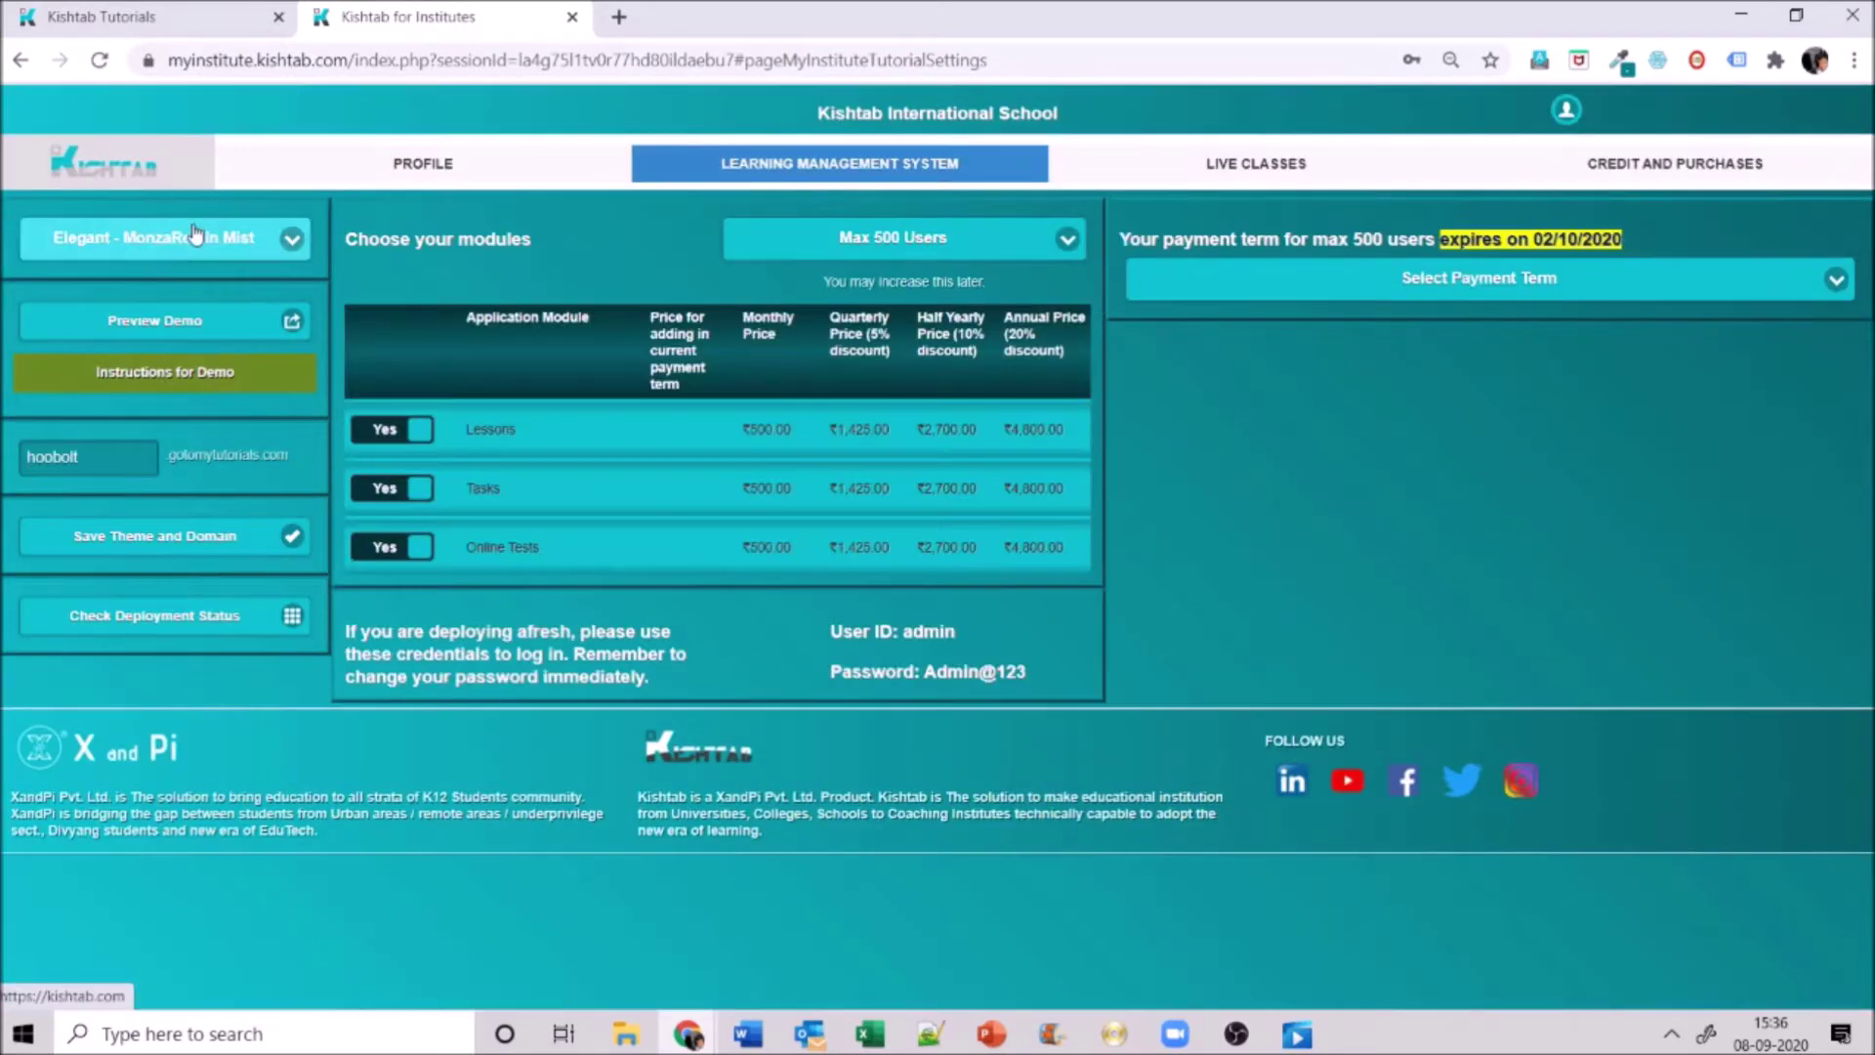
Step: Change the site theme to Elegant - FireBrick
click(241, 252)
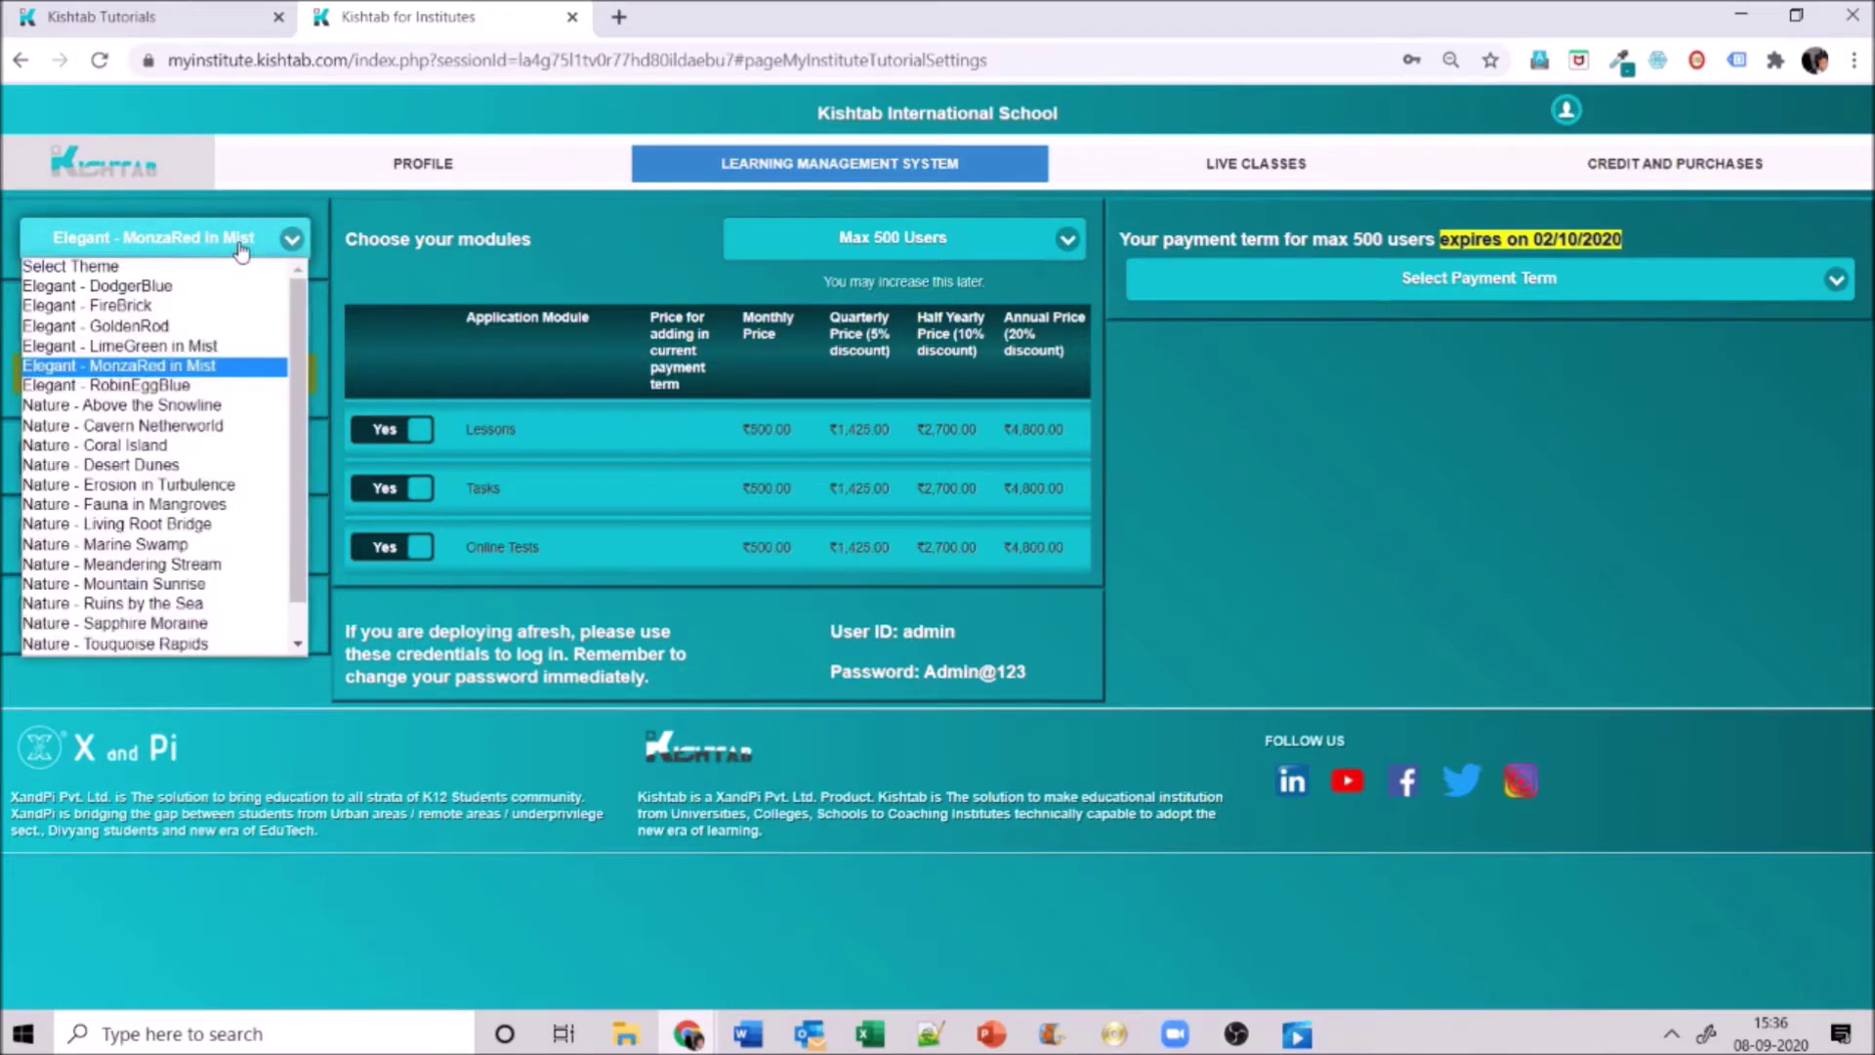
scroll(220, 371, down, 1)
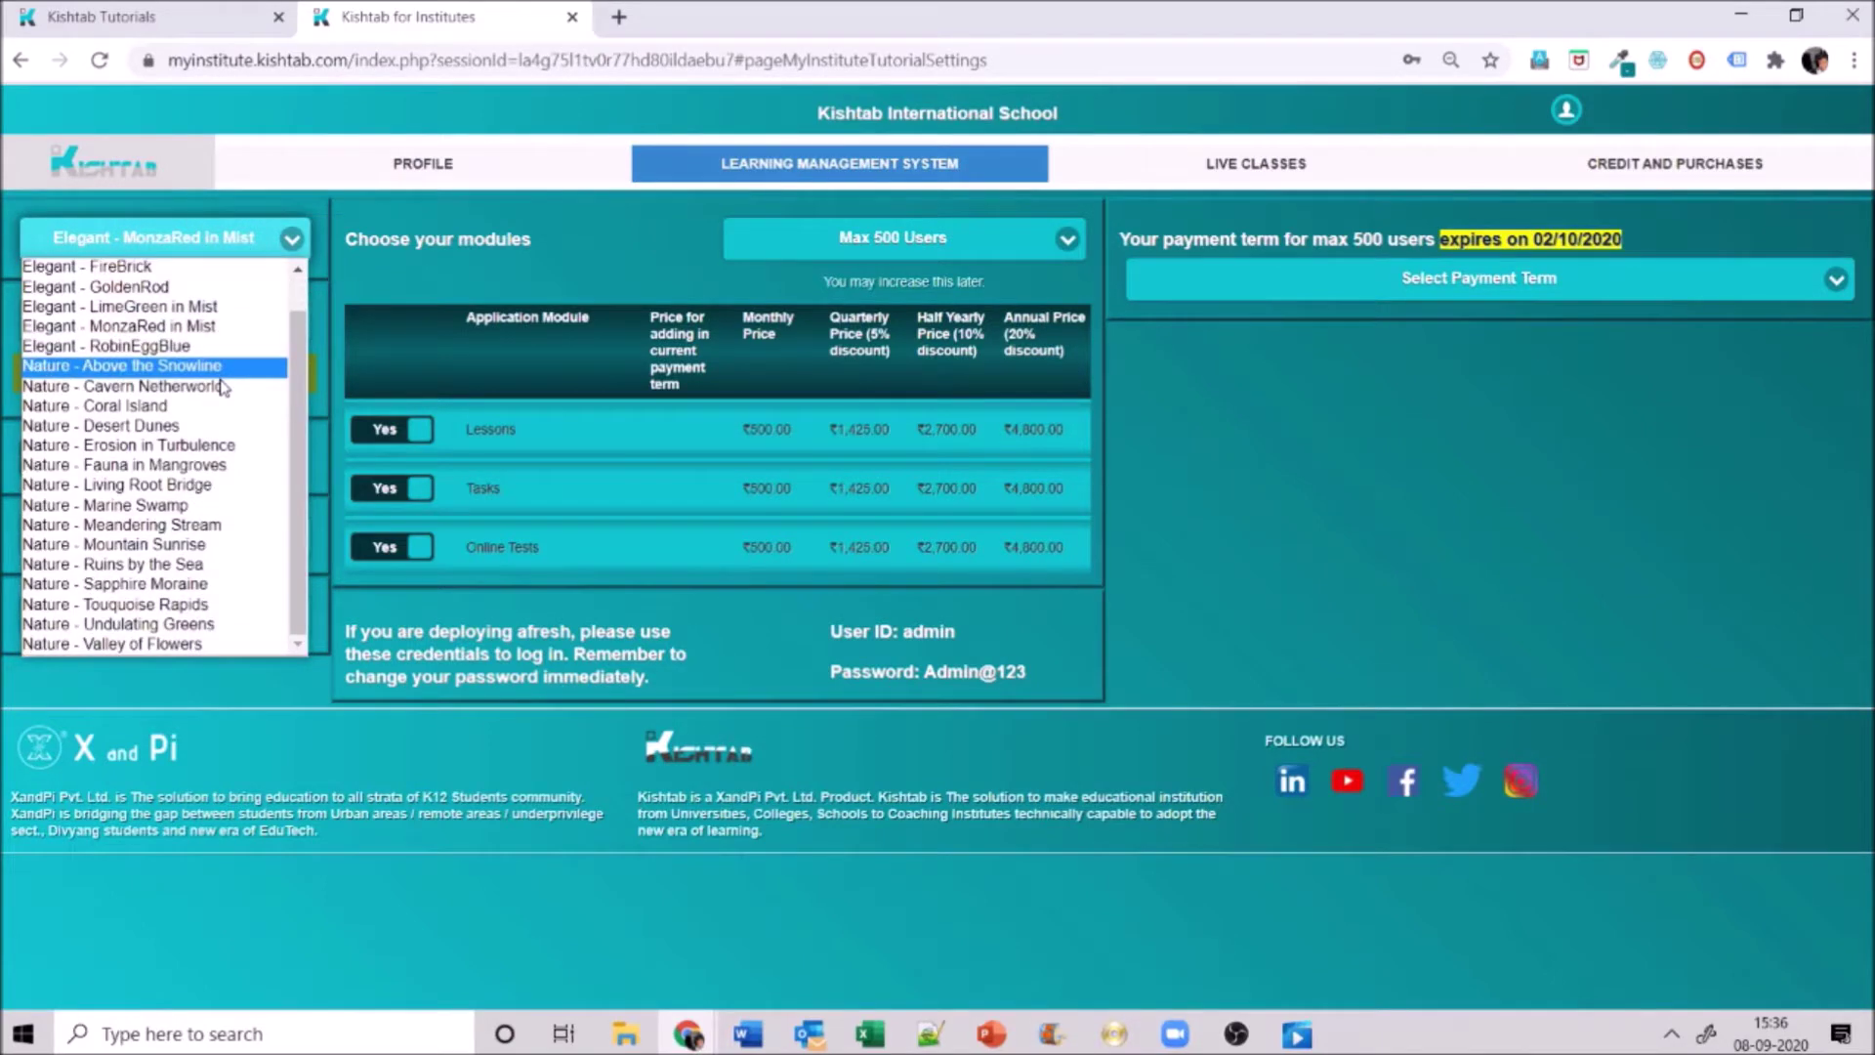
scroll(220, 389, up, 1)
scroll(223, 389, up, 1)
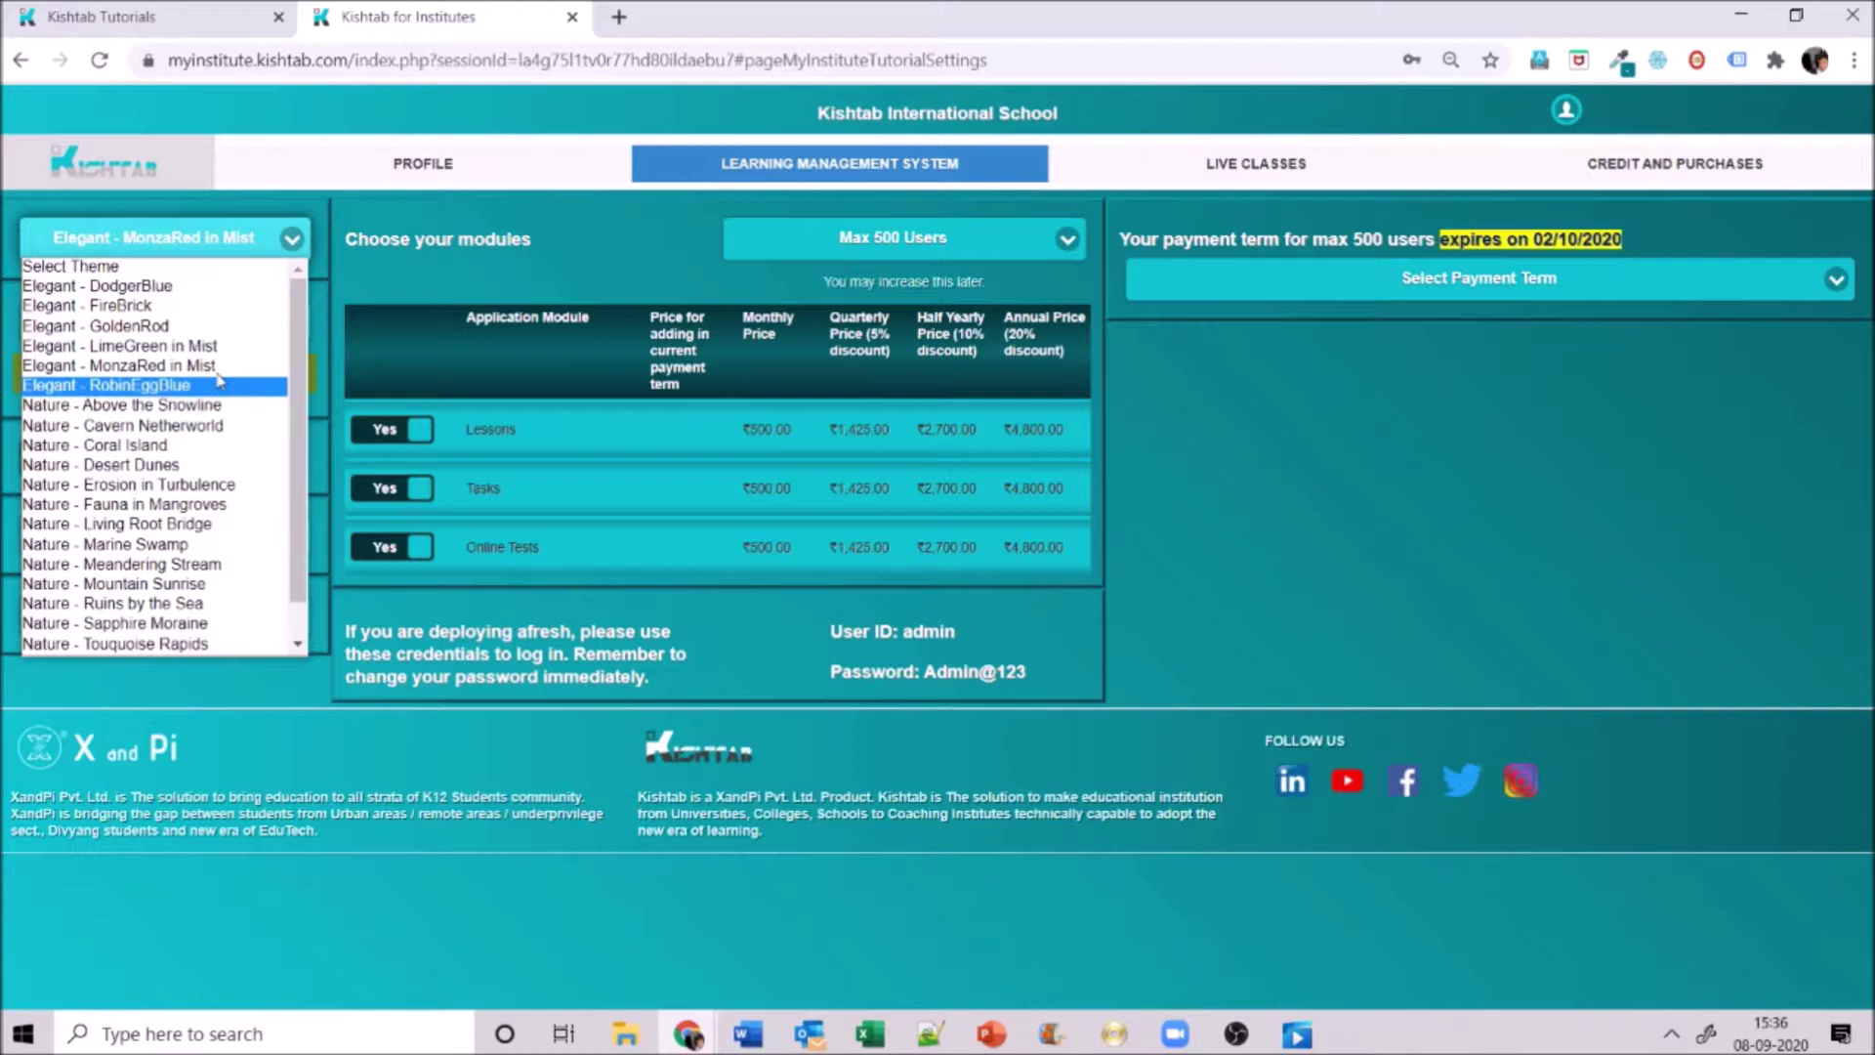
click(156, 311)
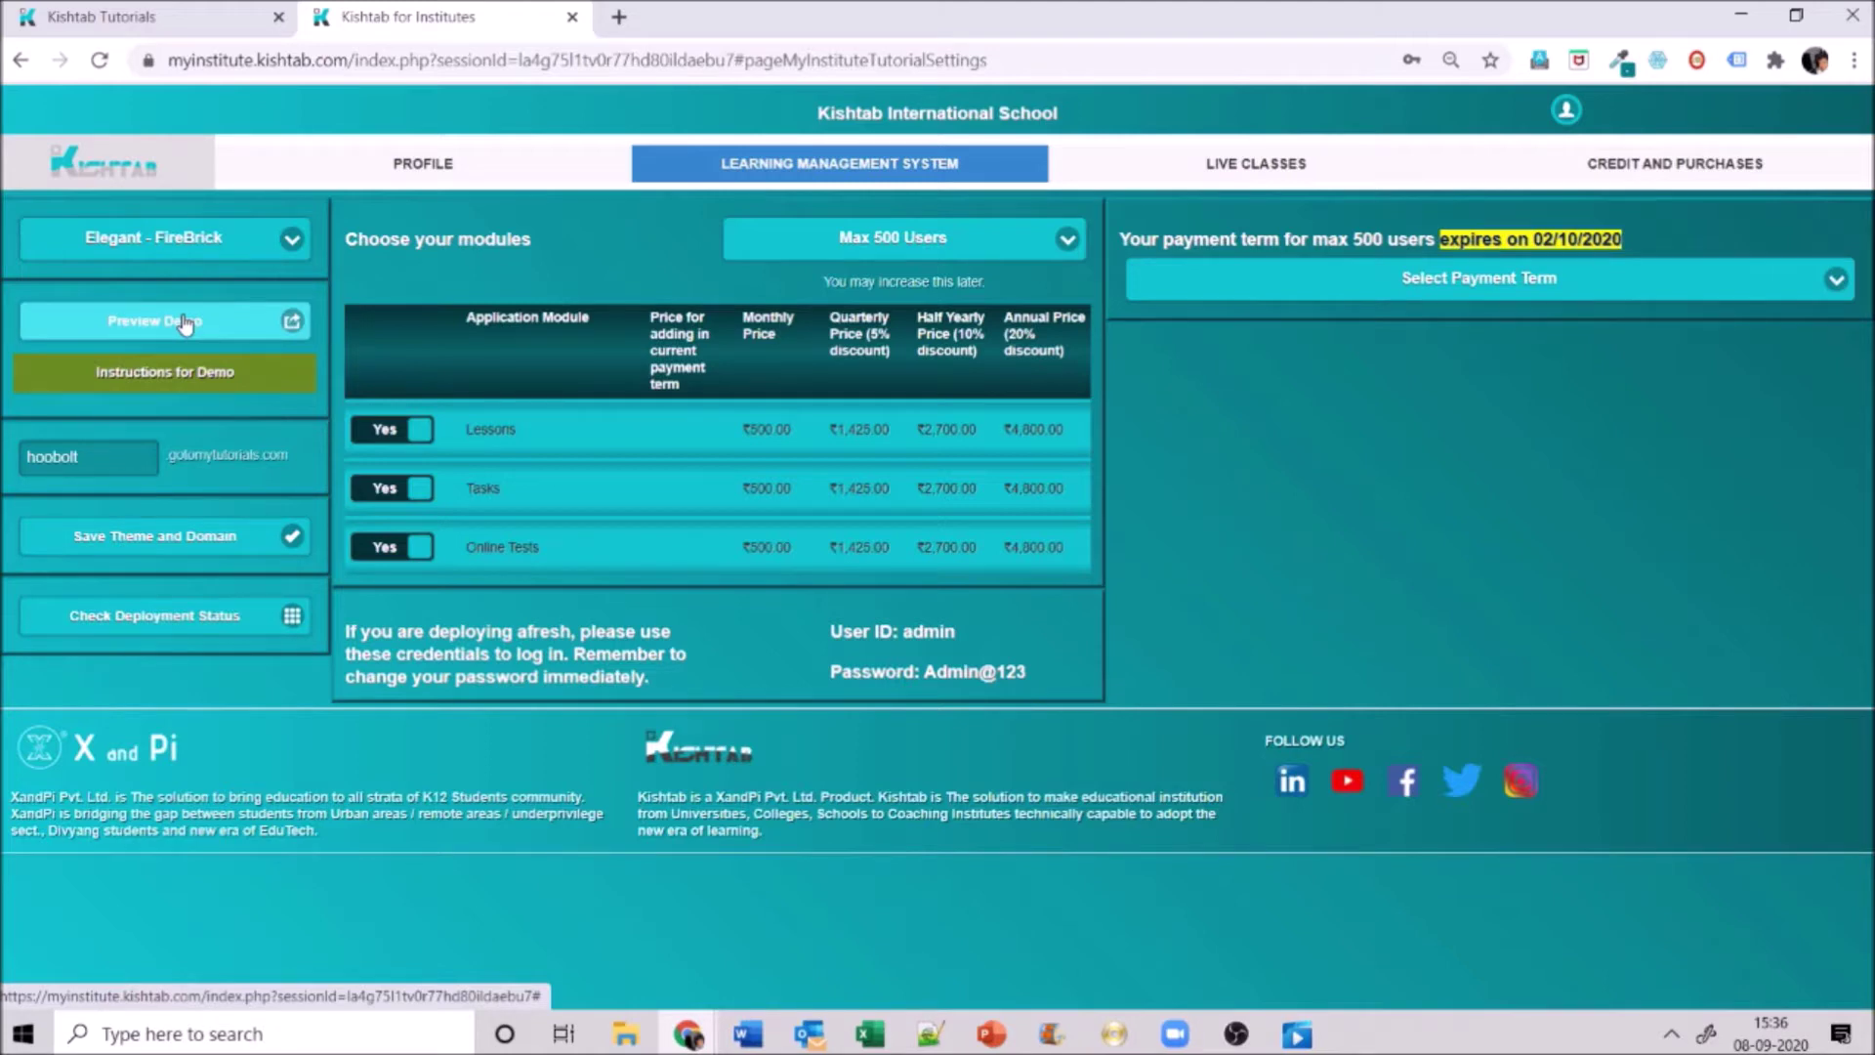
Step: Check the site's deployment status, then switch to the Kishtab Tutorials site
double_click(125, 457)
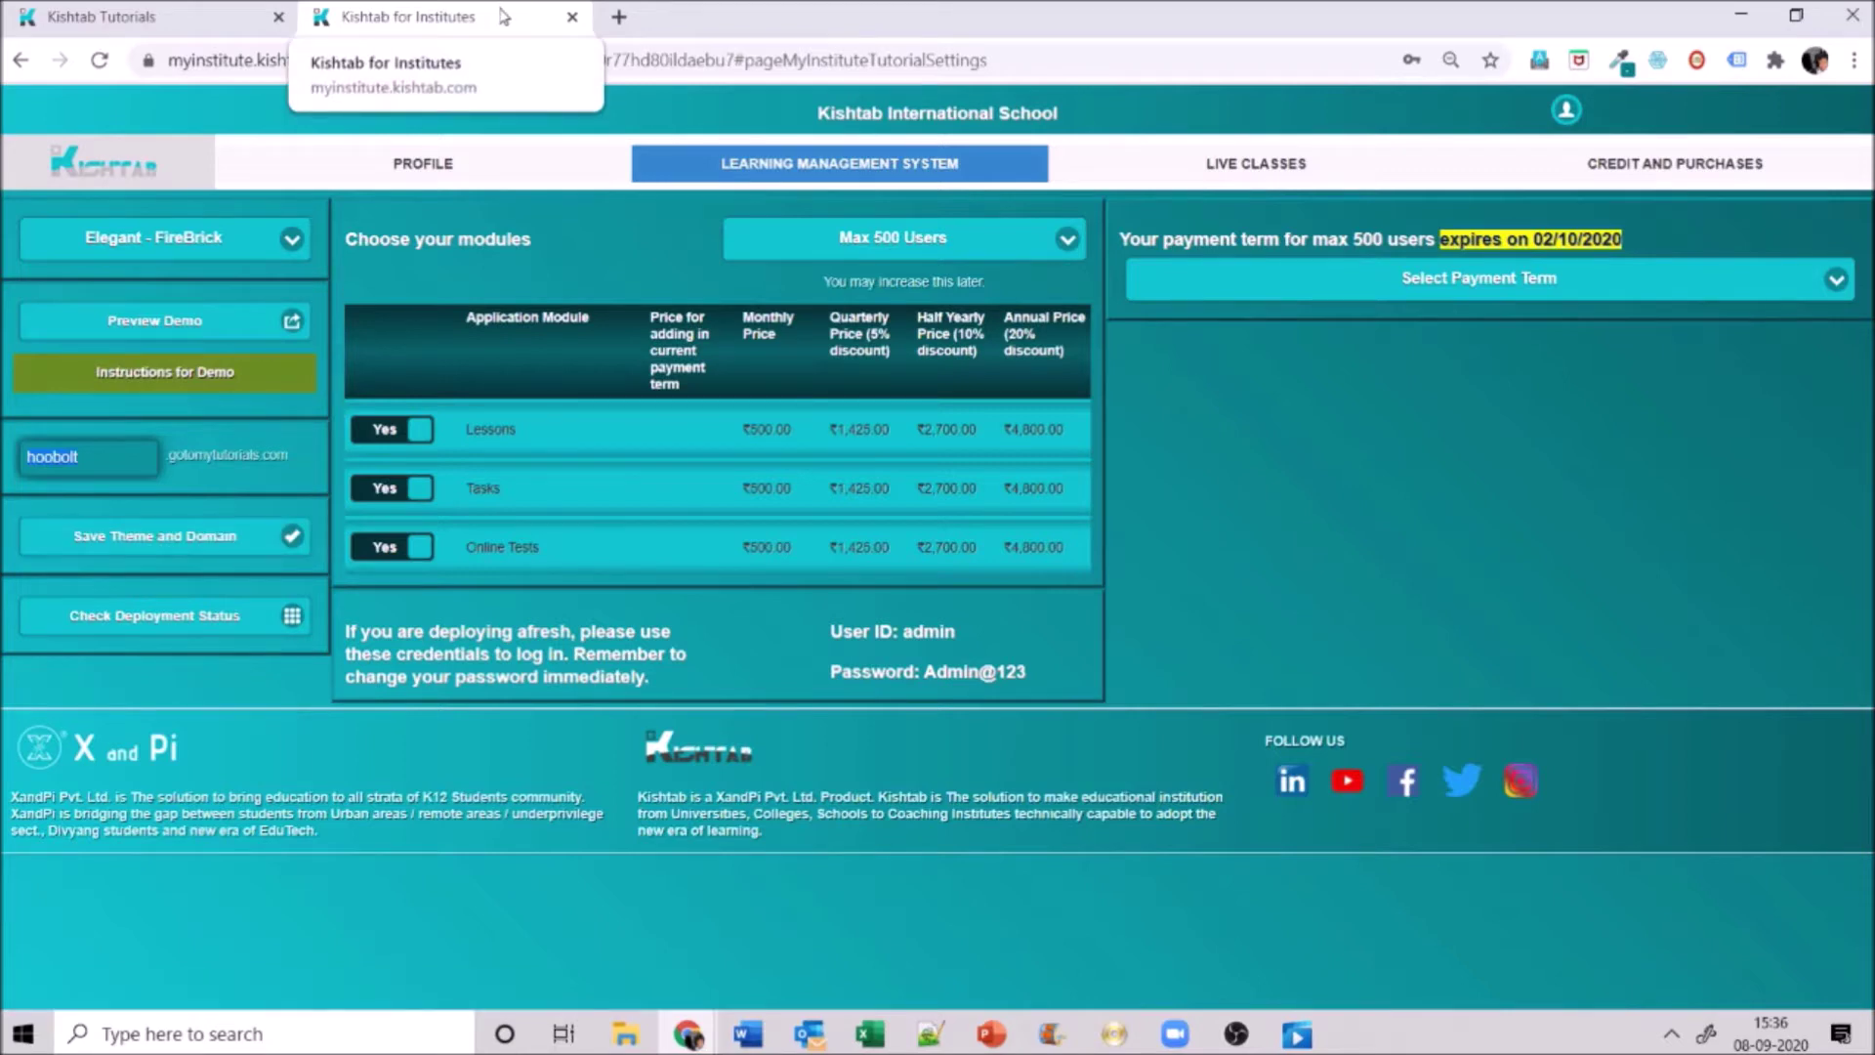
click(247, 630)
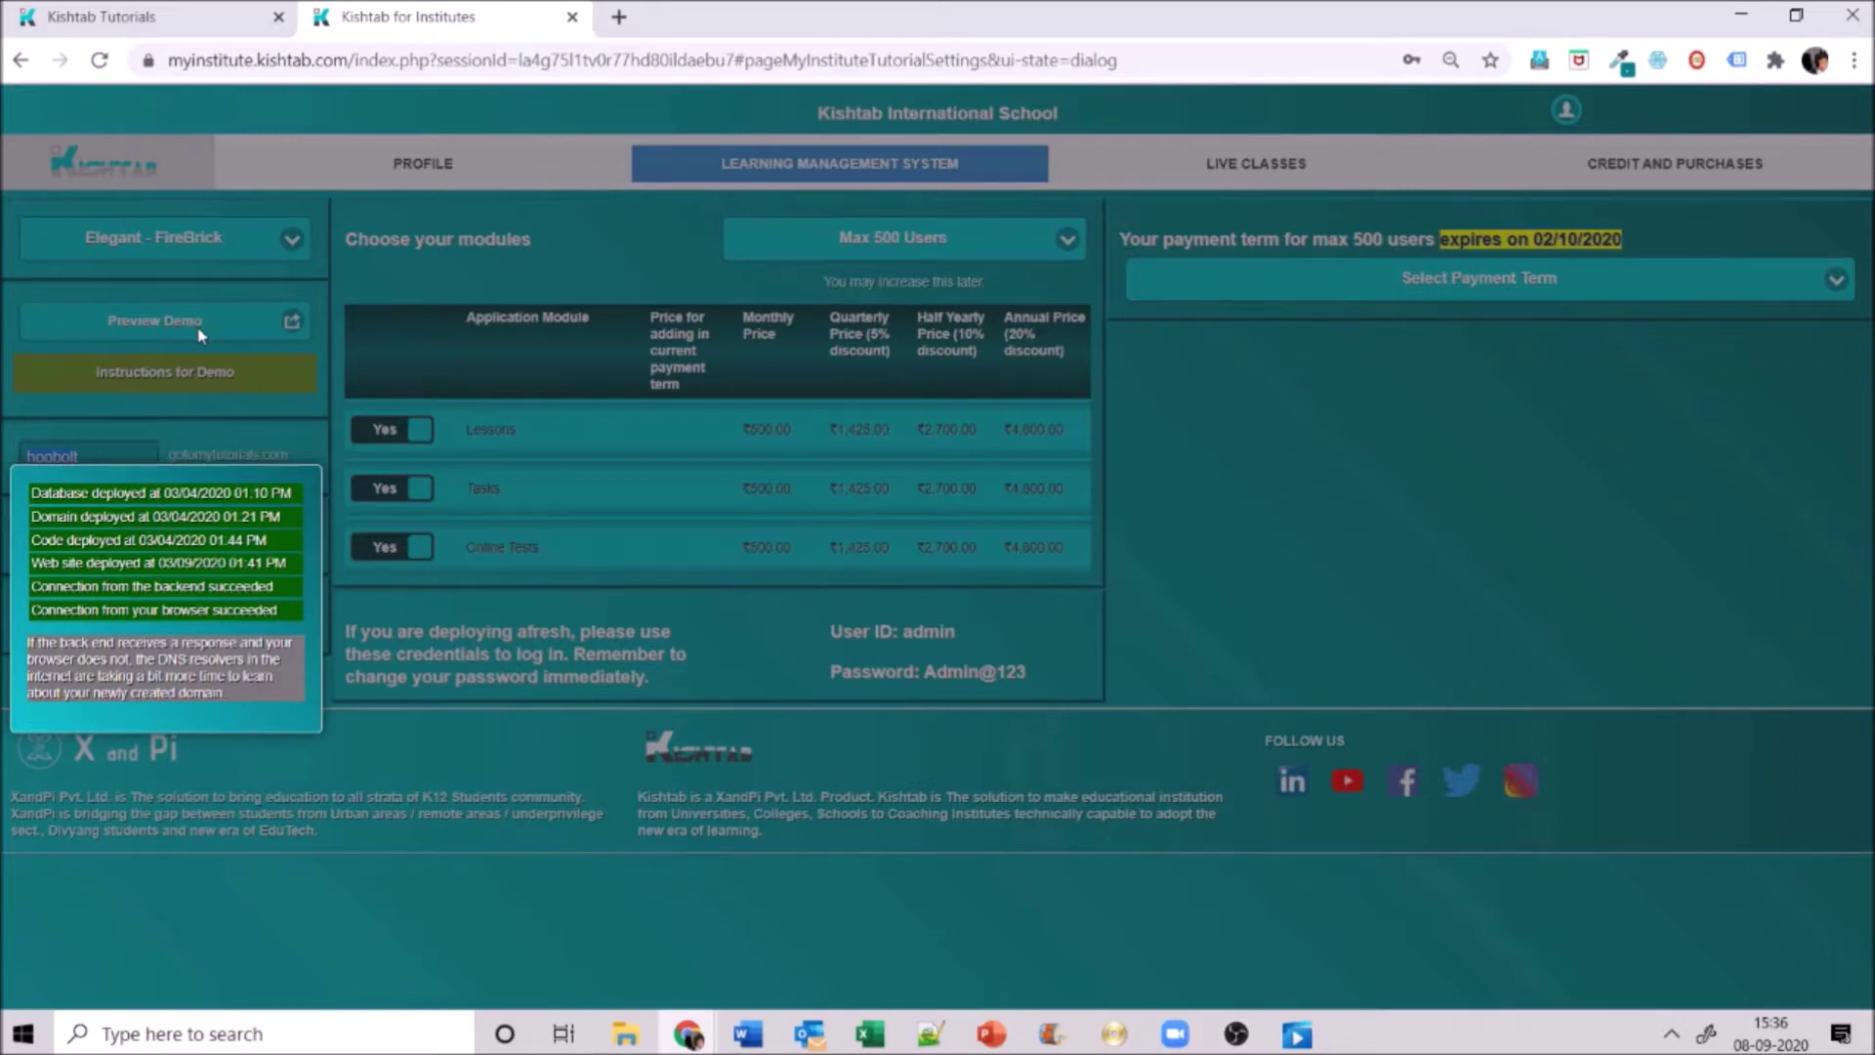
click(1500, 641)
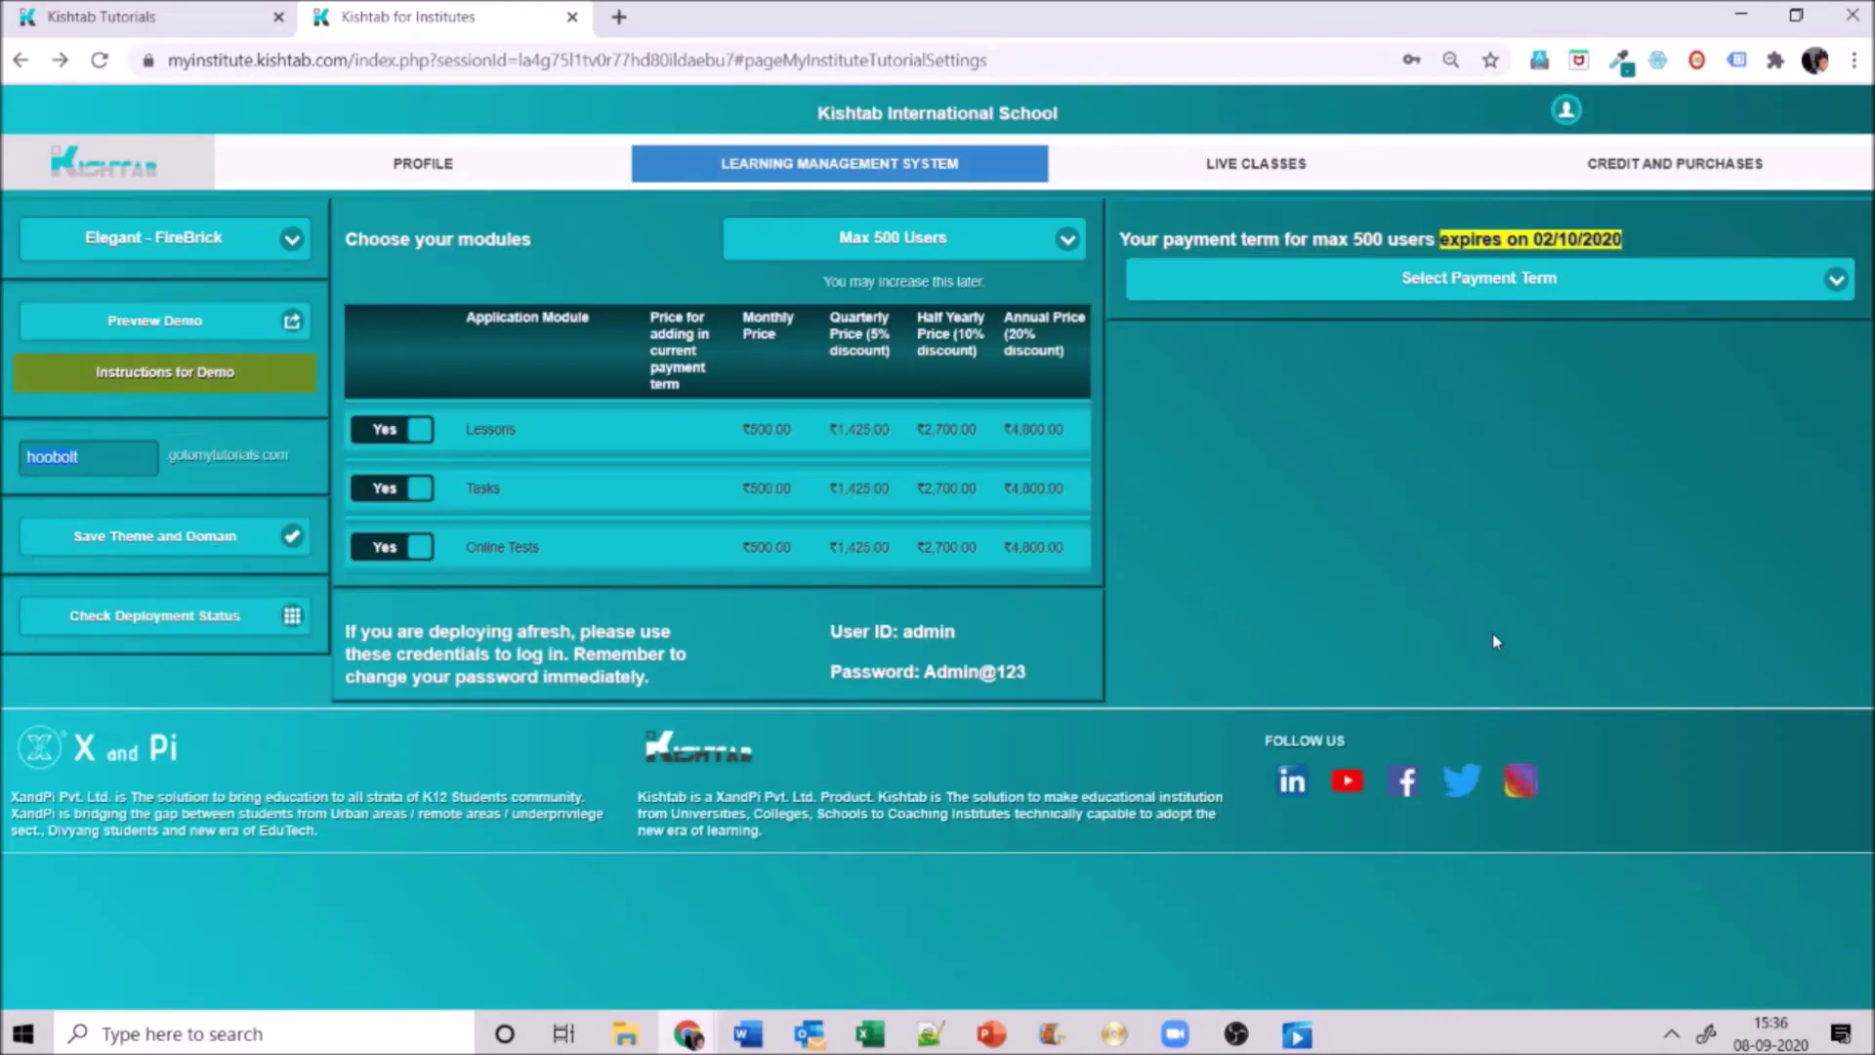
key(ctrl+shift+Tab)
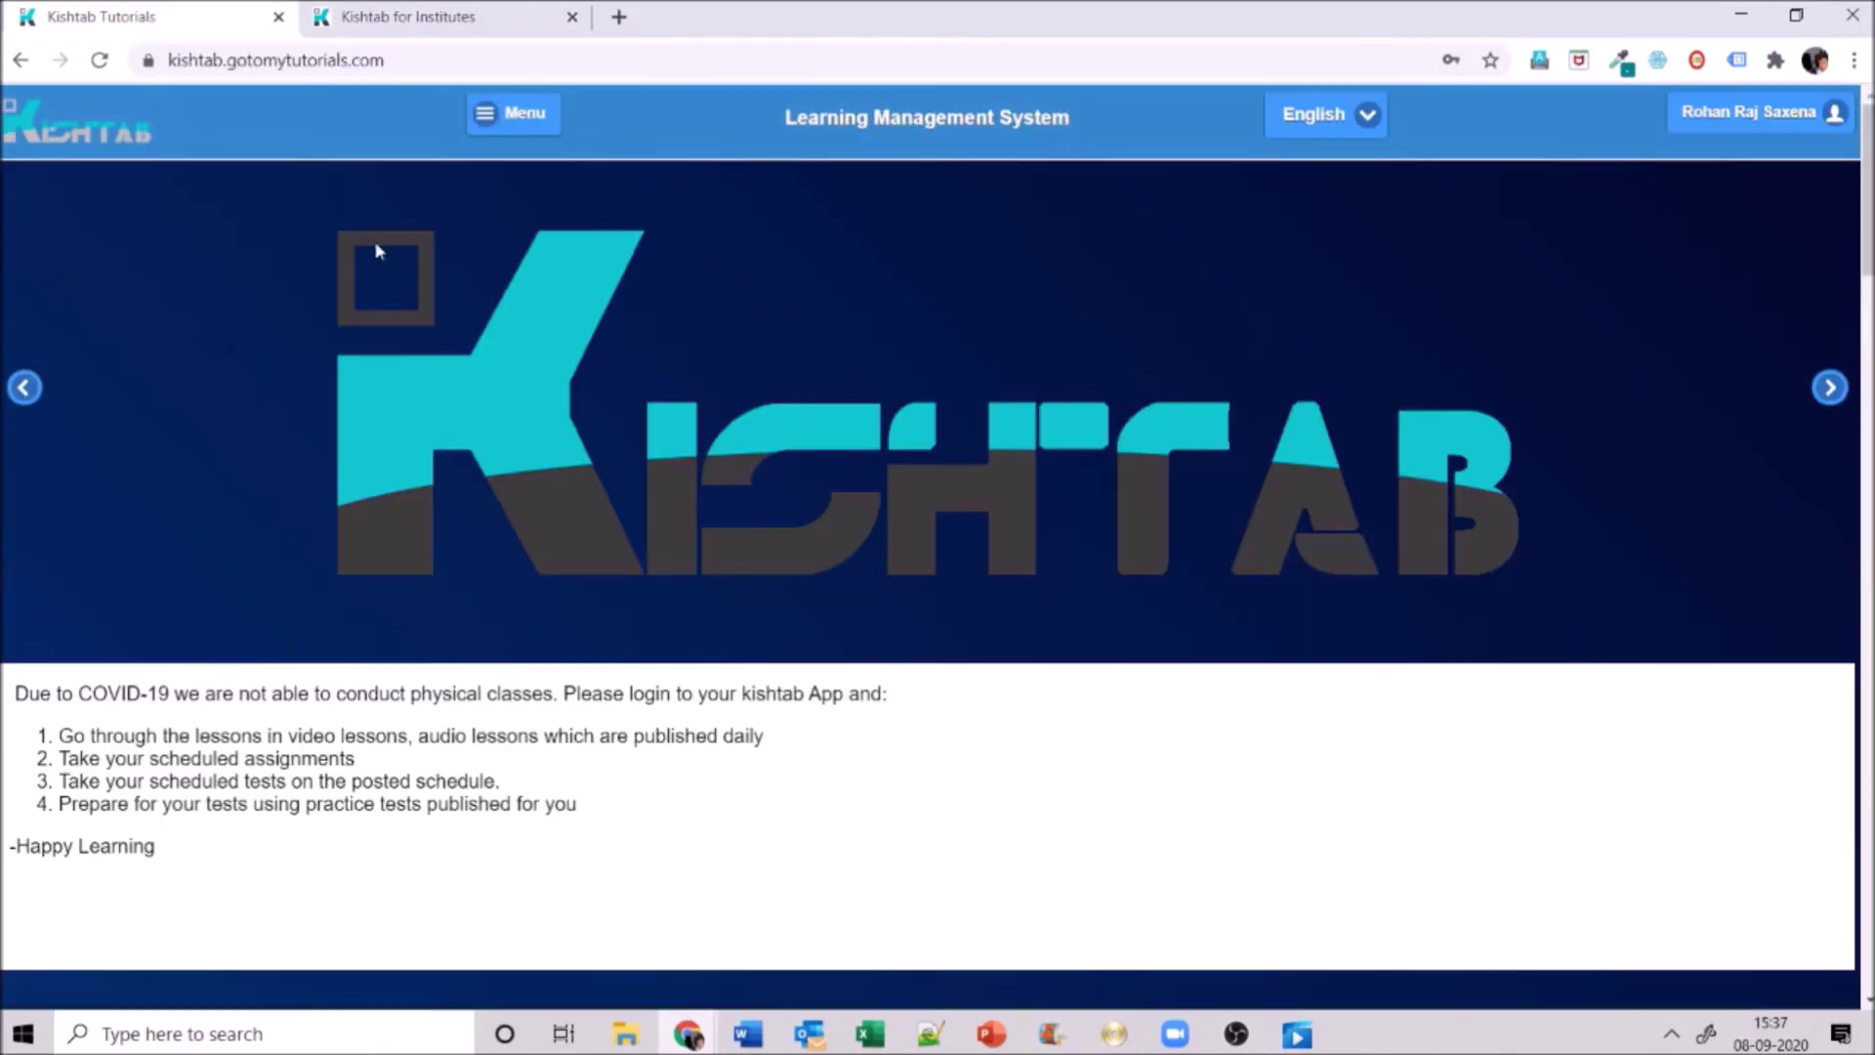
drag(394, 60, 166, 60)
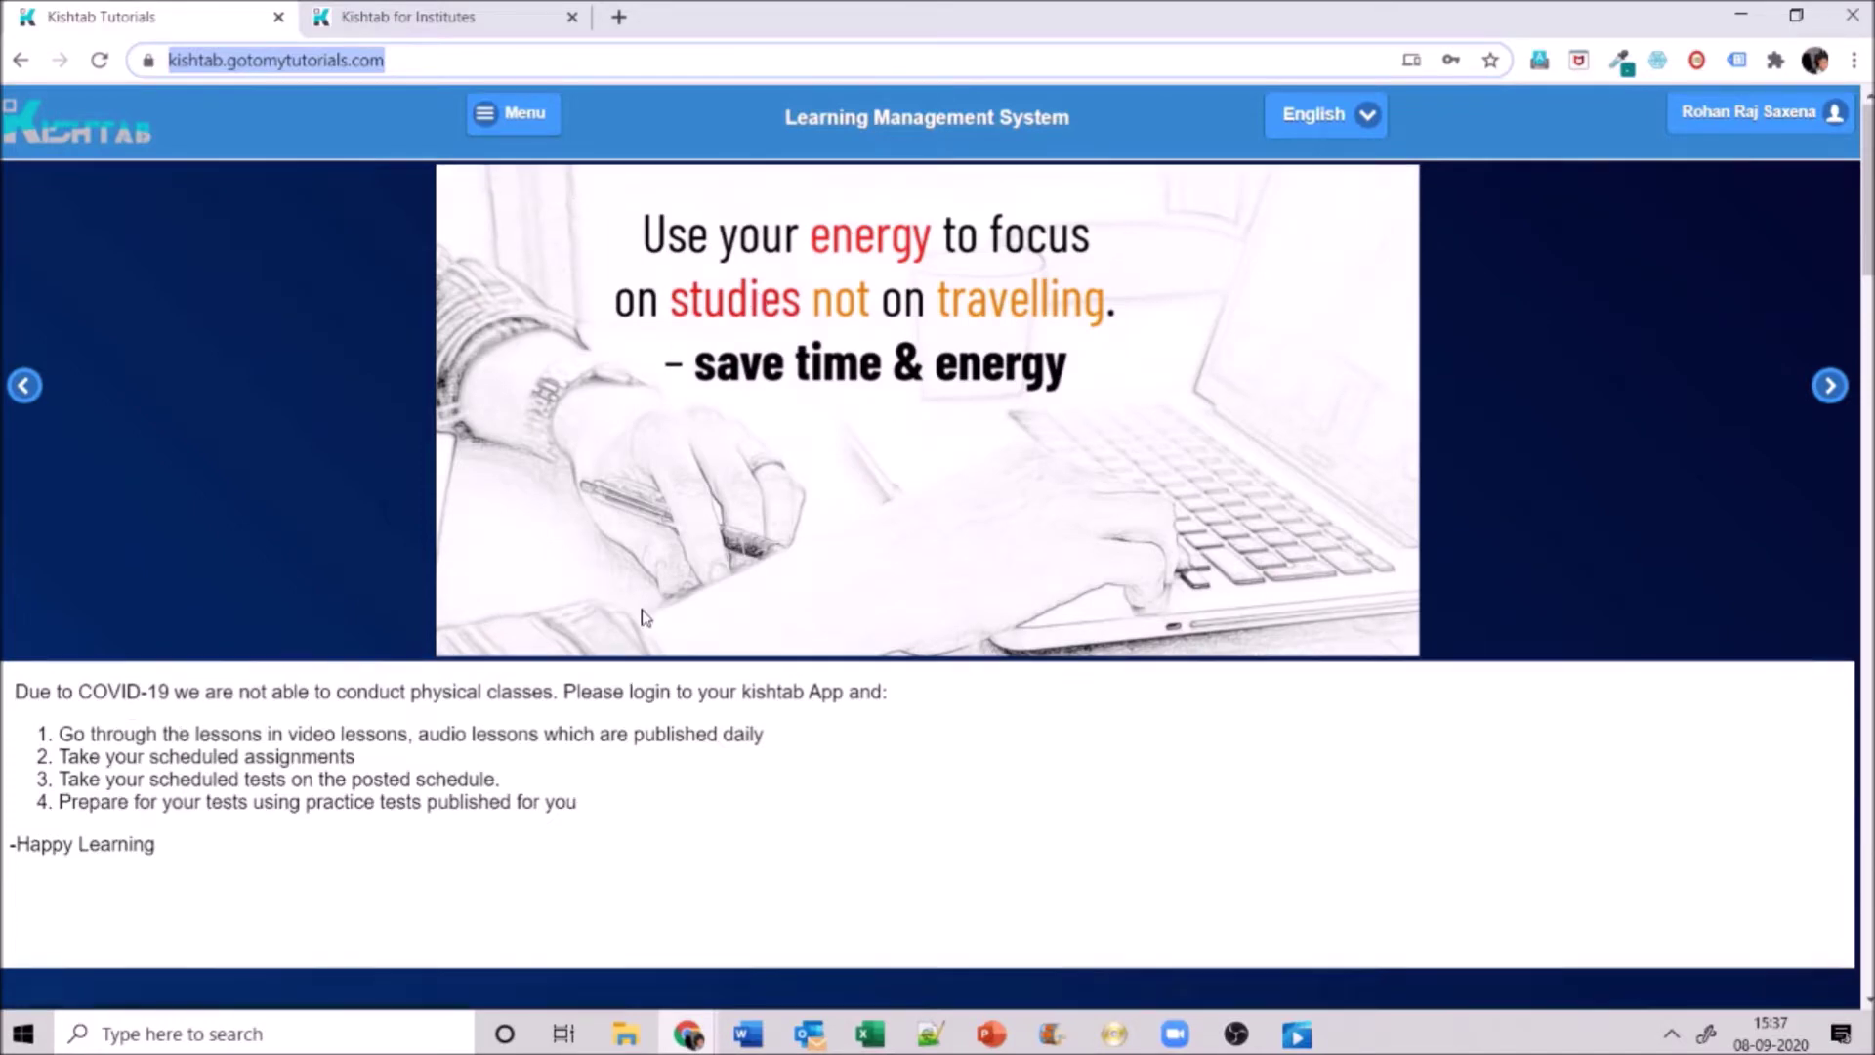
scroll(640, 606, down, 9)
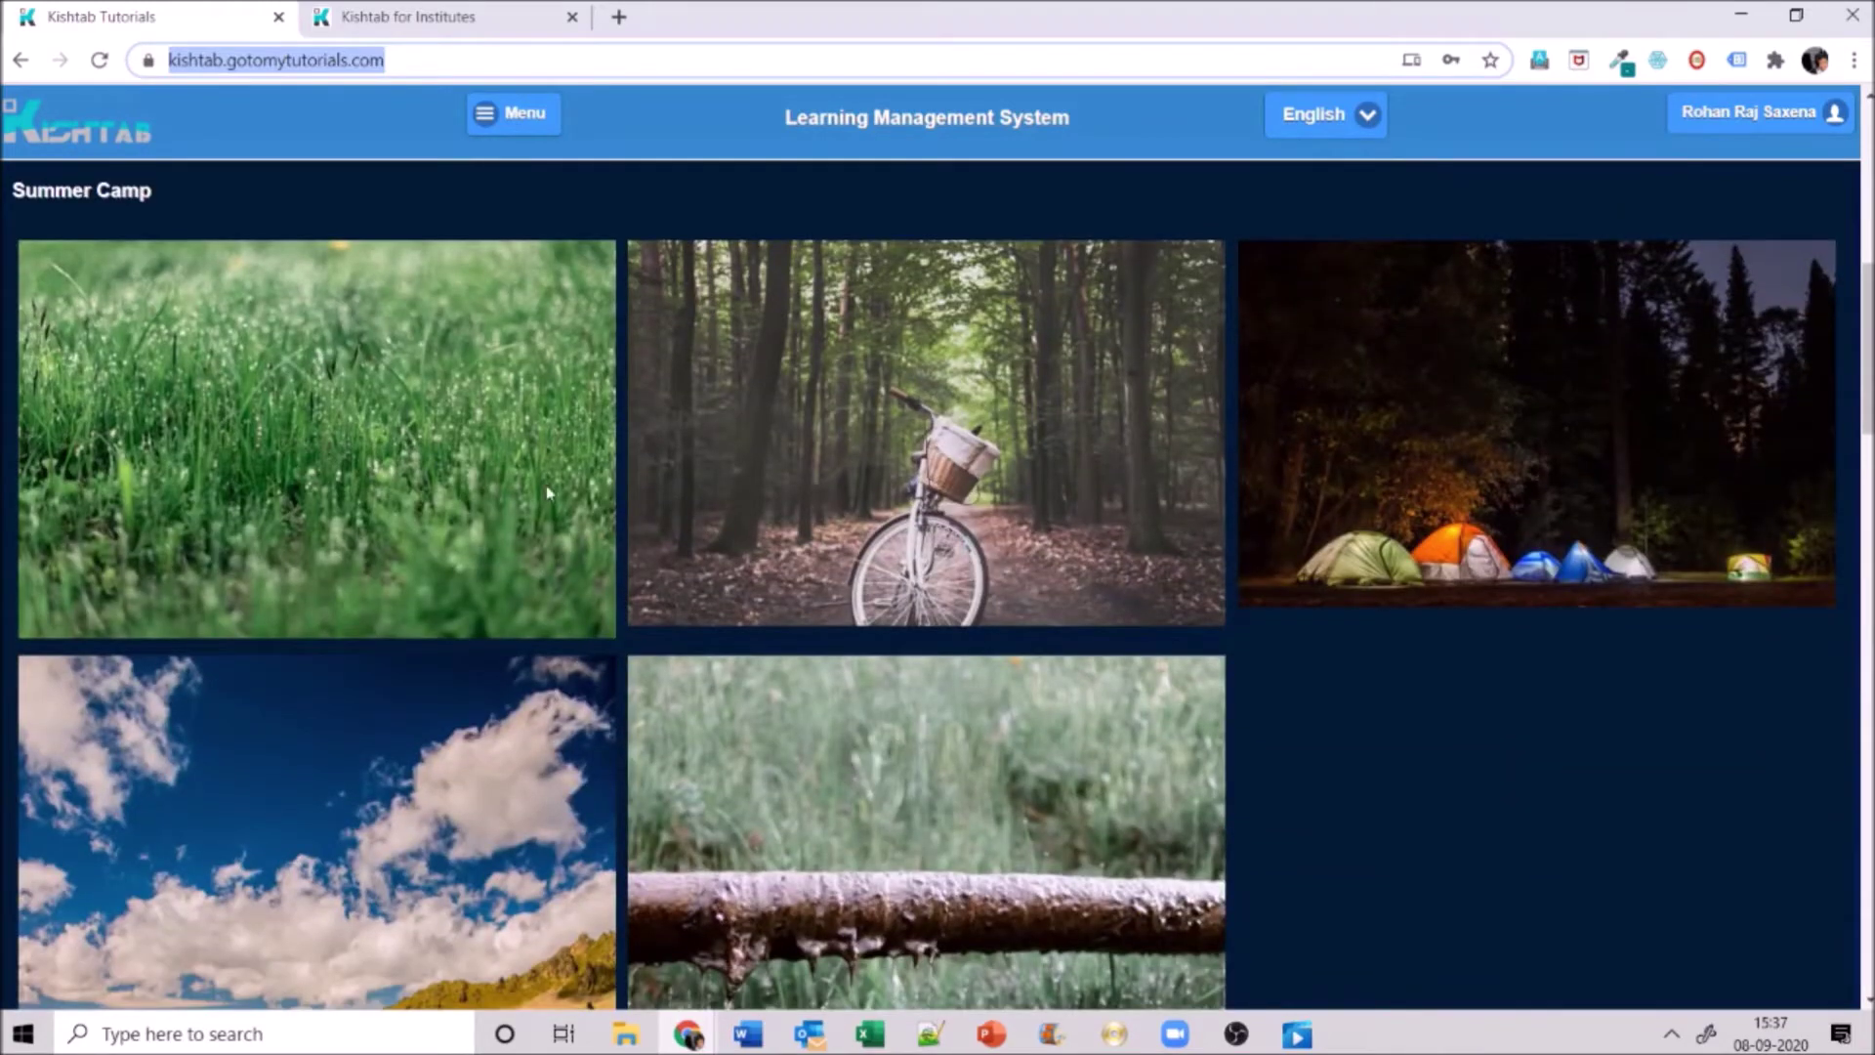
scroll(695, 620, down, 10)
scroll(689, 614, down, 6)
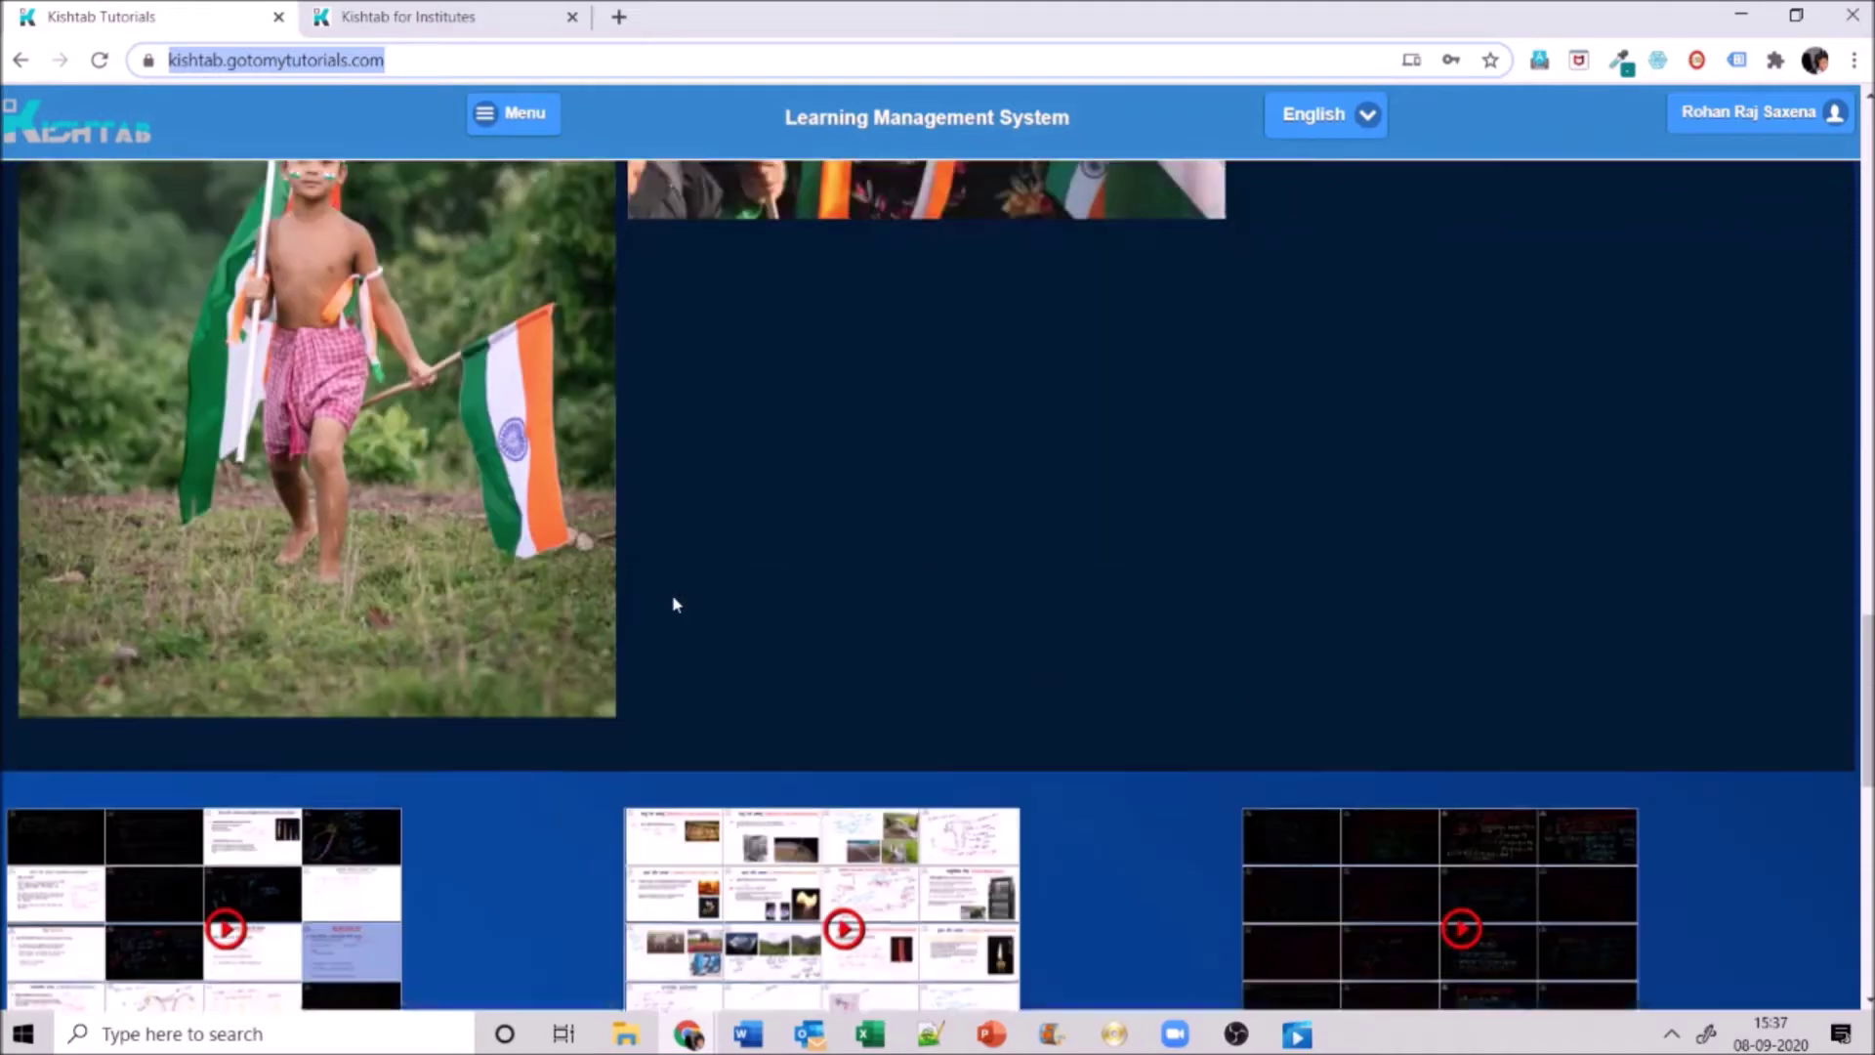
scroll(673, 603, down, 10)
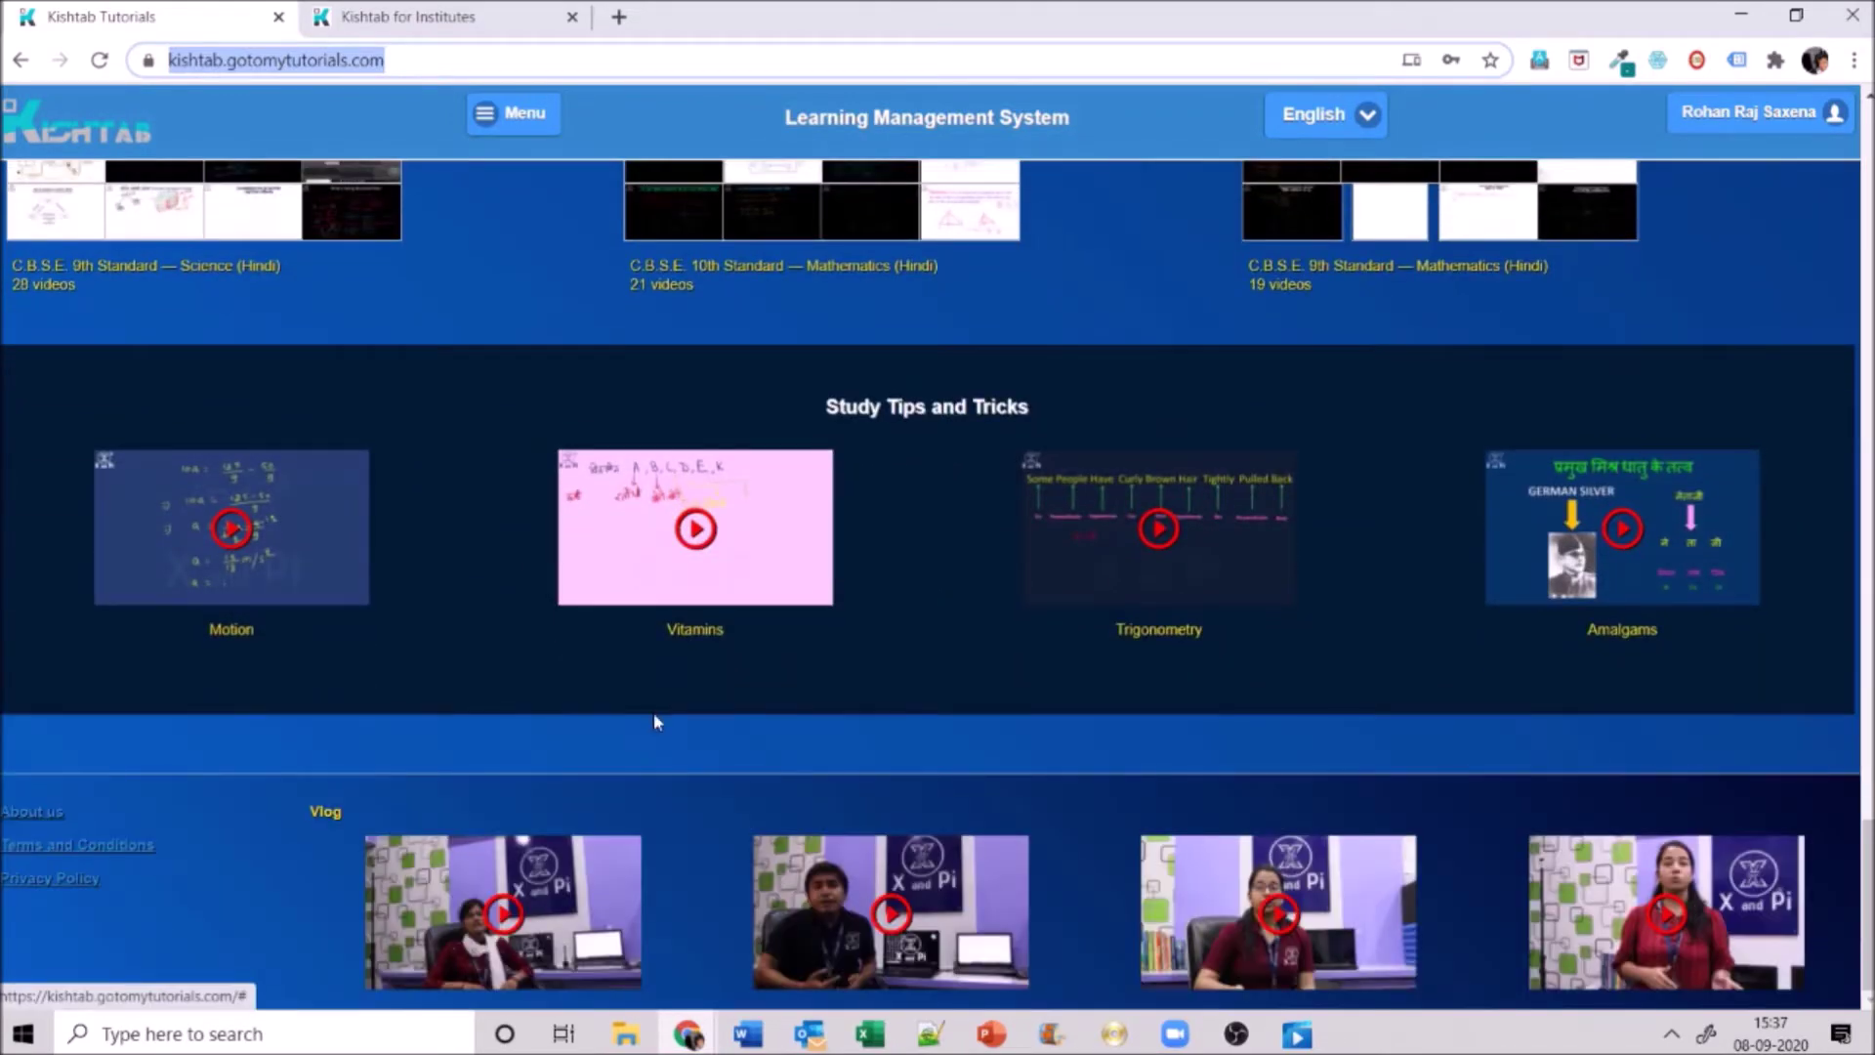
scroll(605, 549, up, 15)
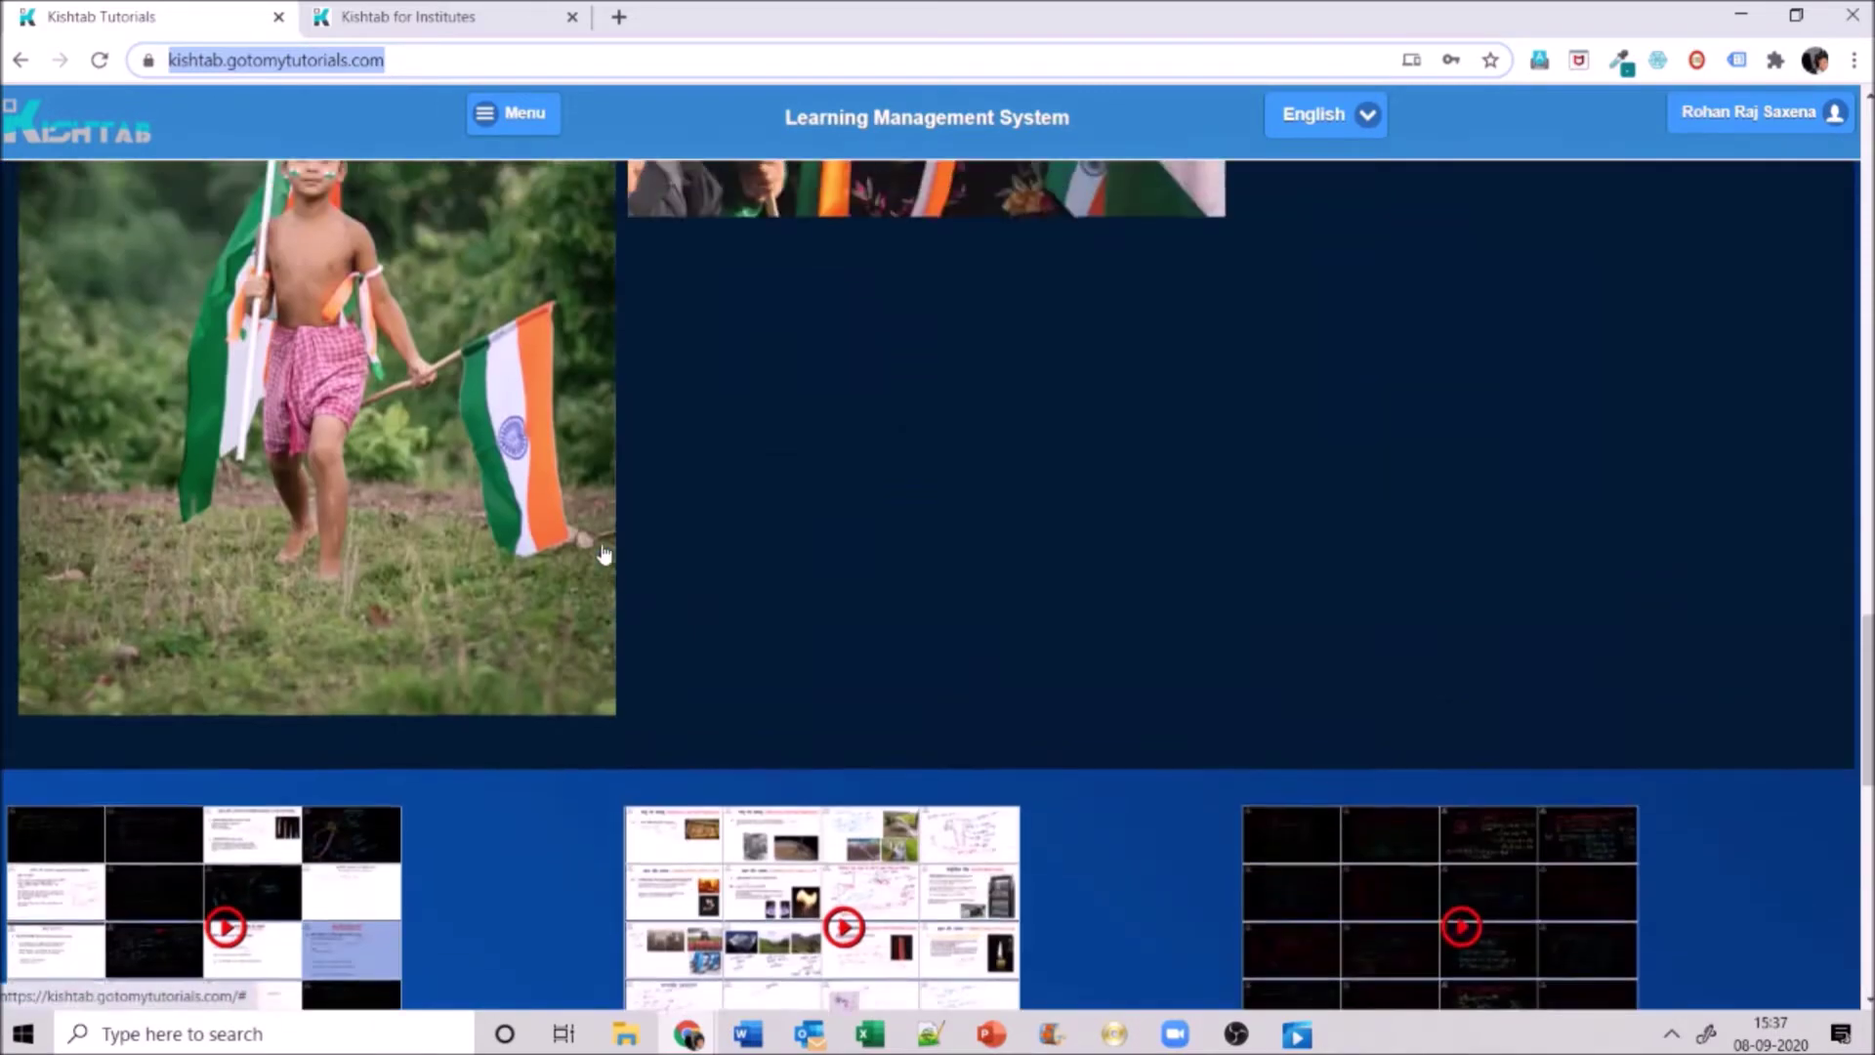
scroll(606, 555, up, 2)
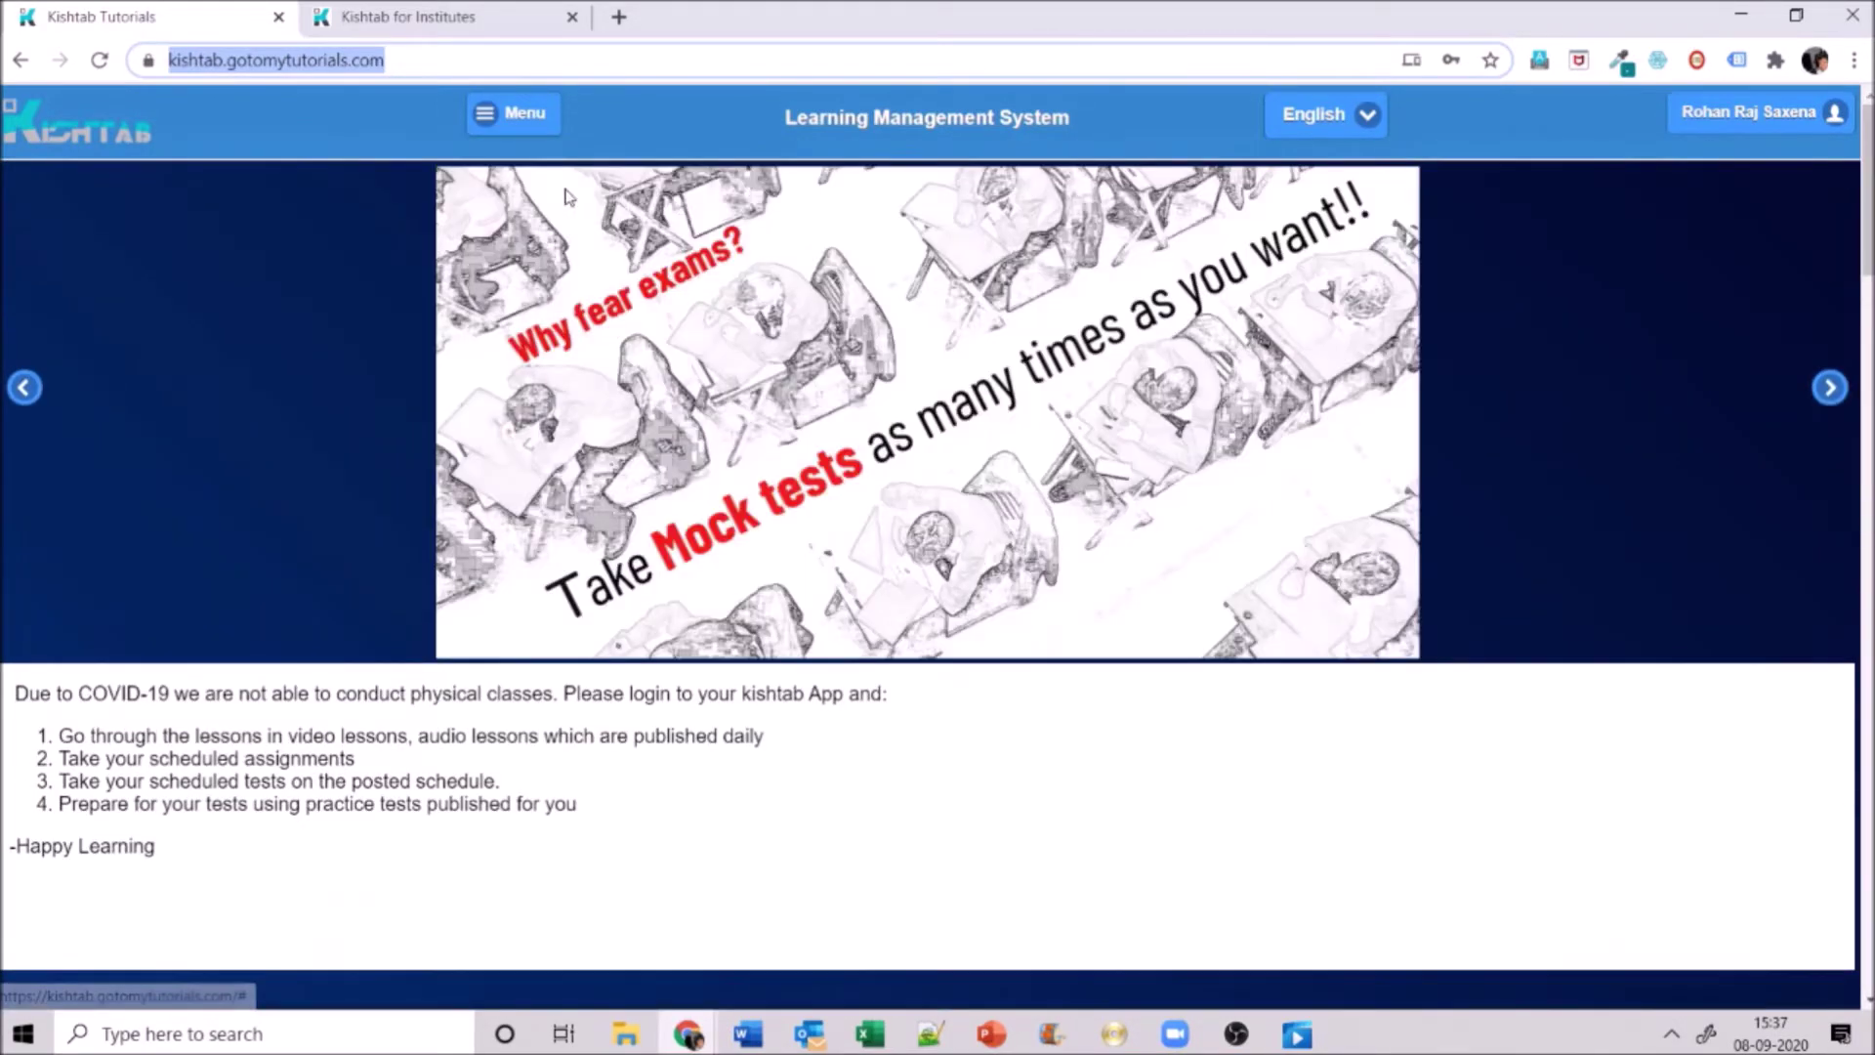
Step: Go to Slideshow Maintenance under Site Maintenance in the main menu
click(524, 116)
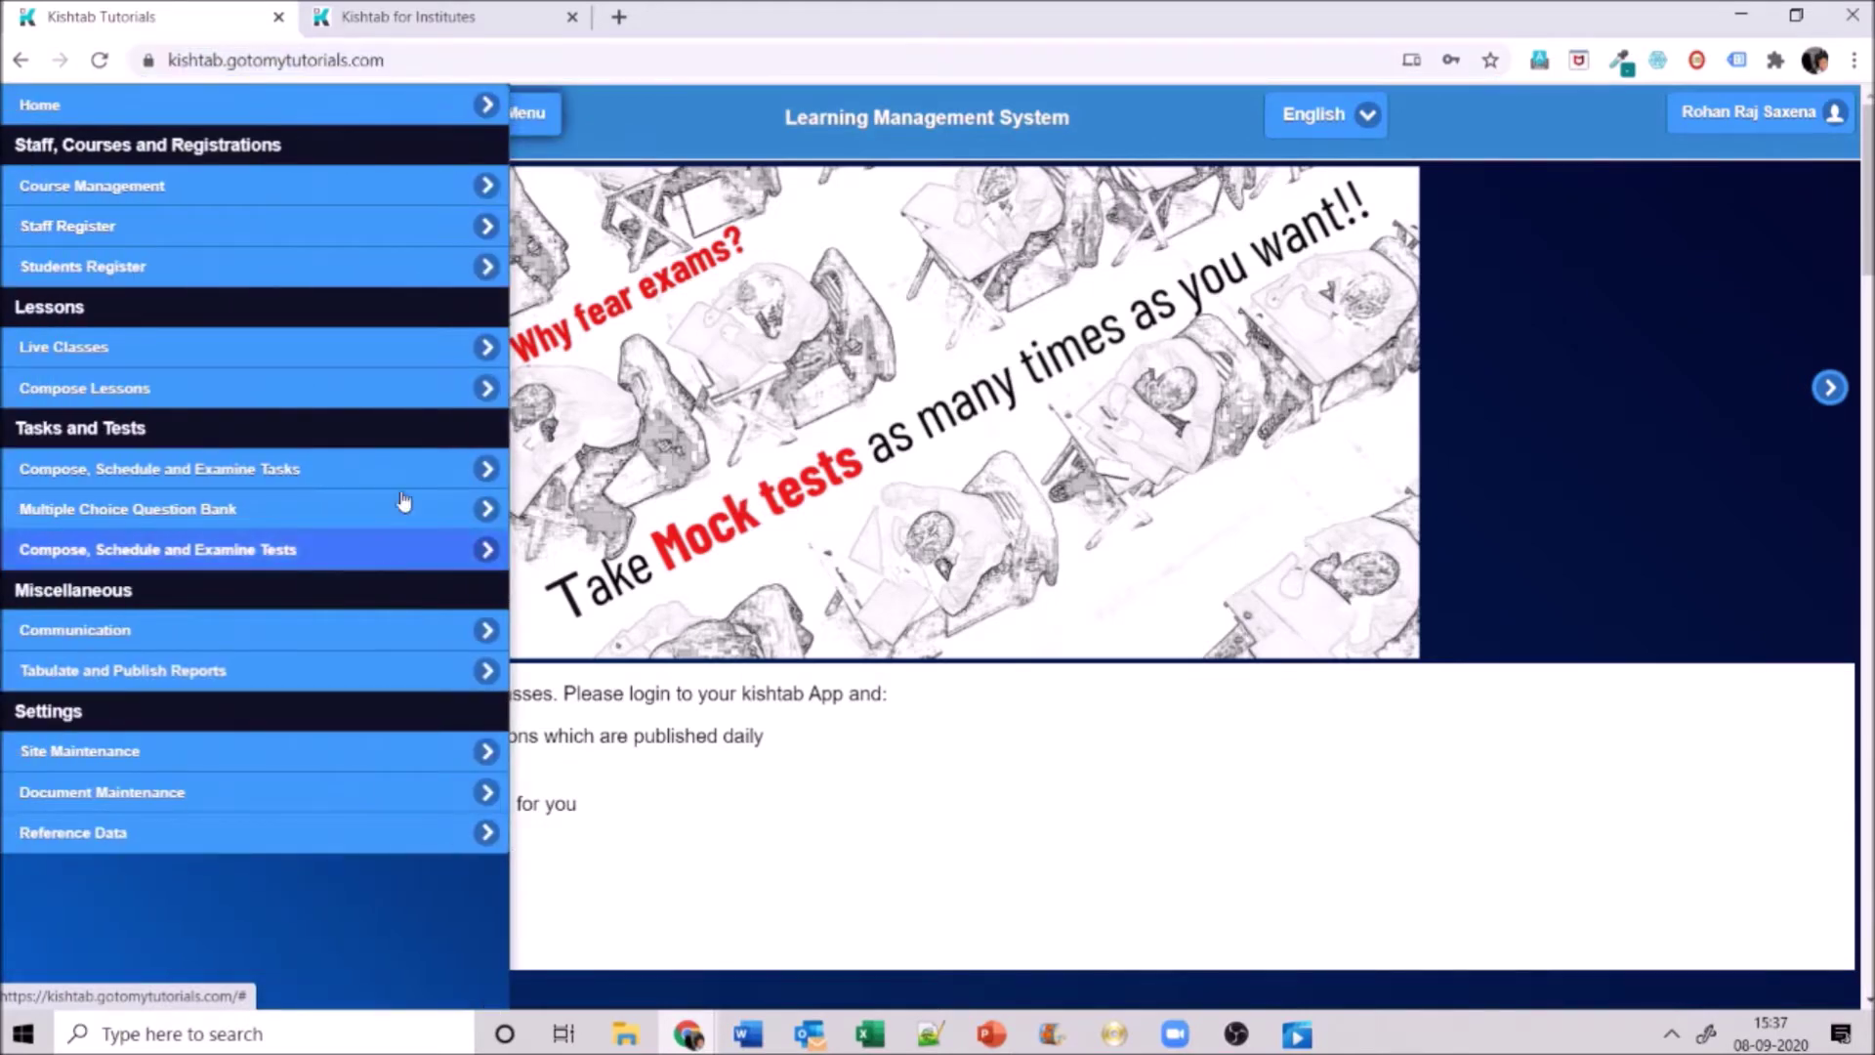
click(200, 752)
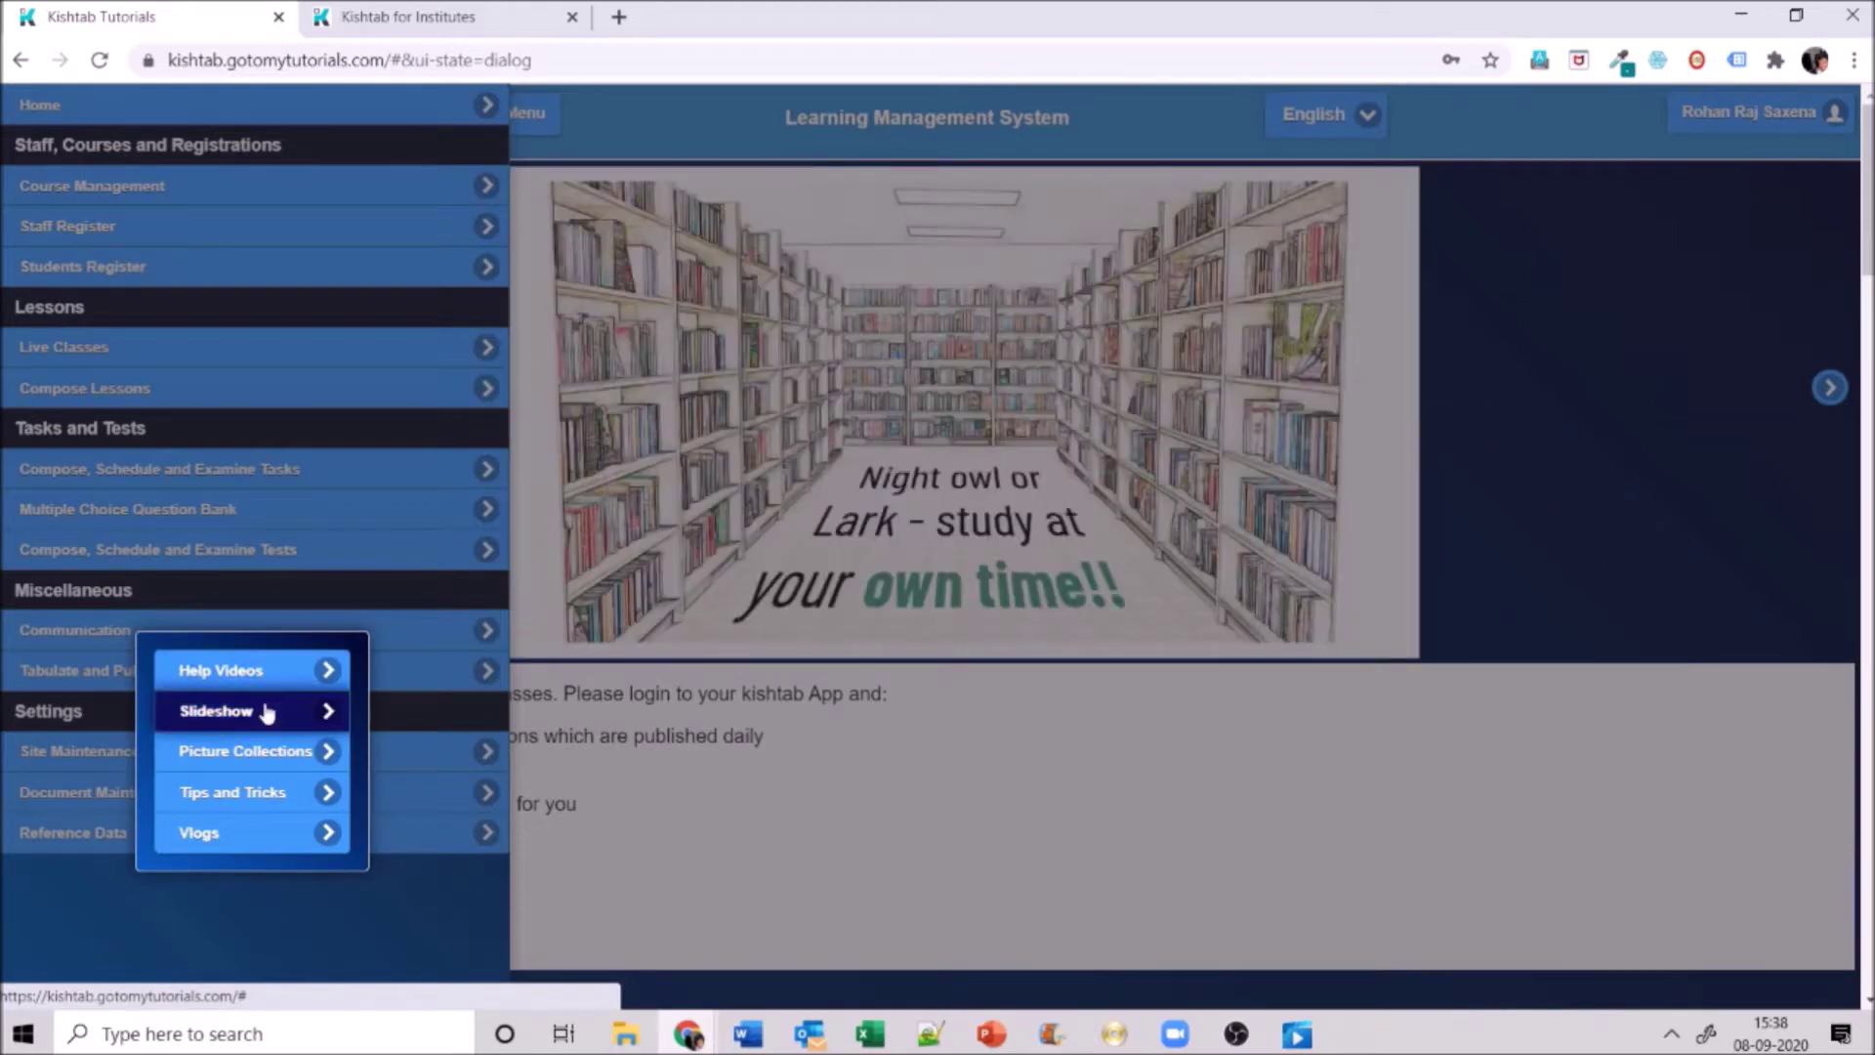
click(268, 712)
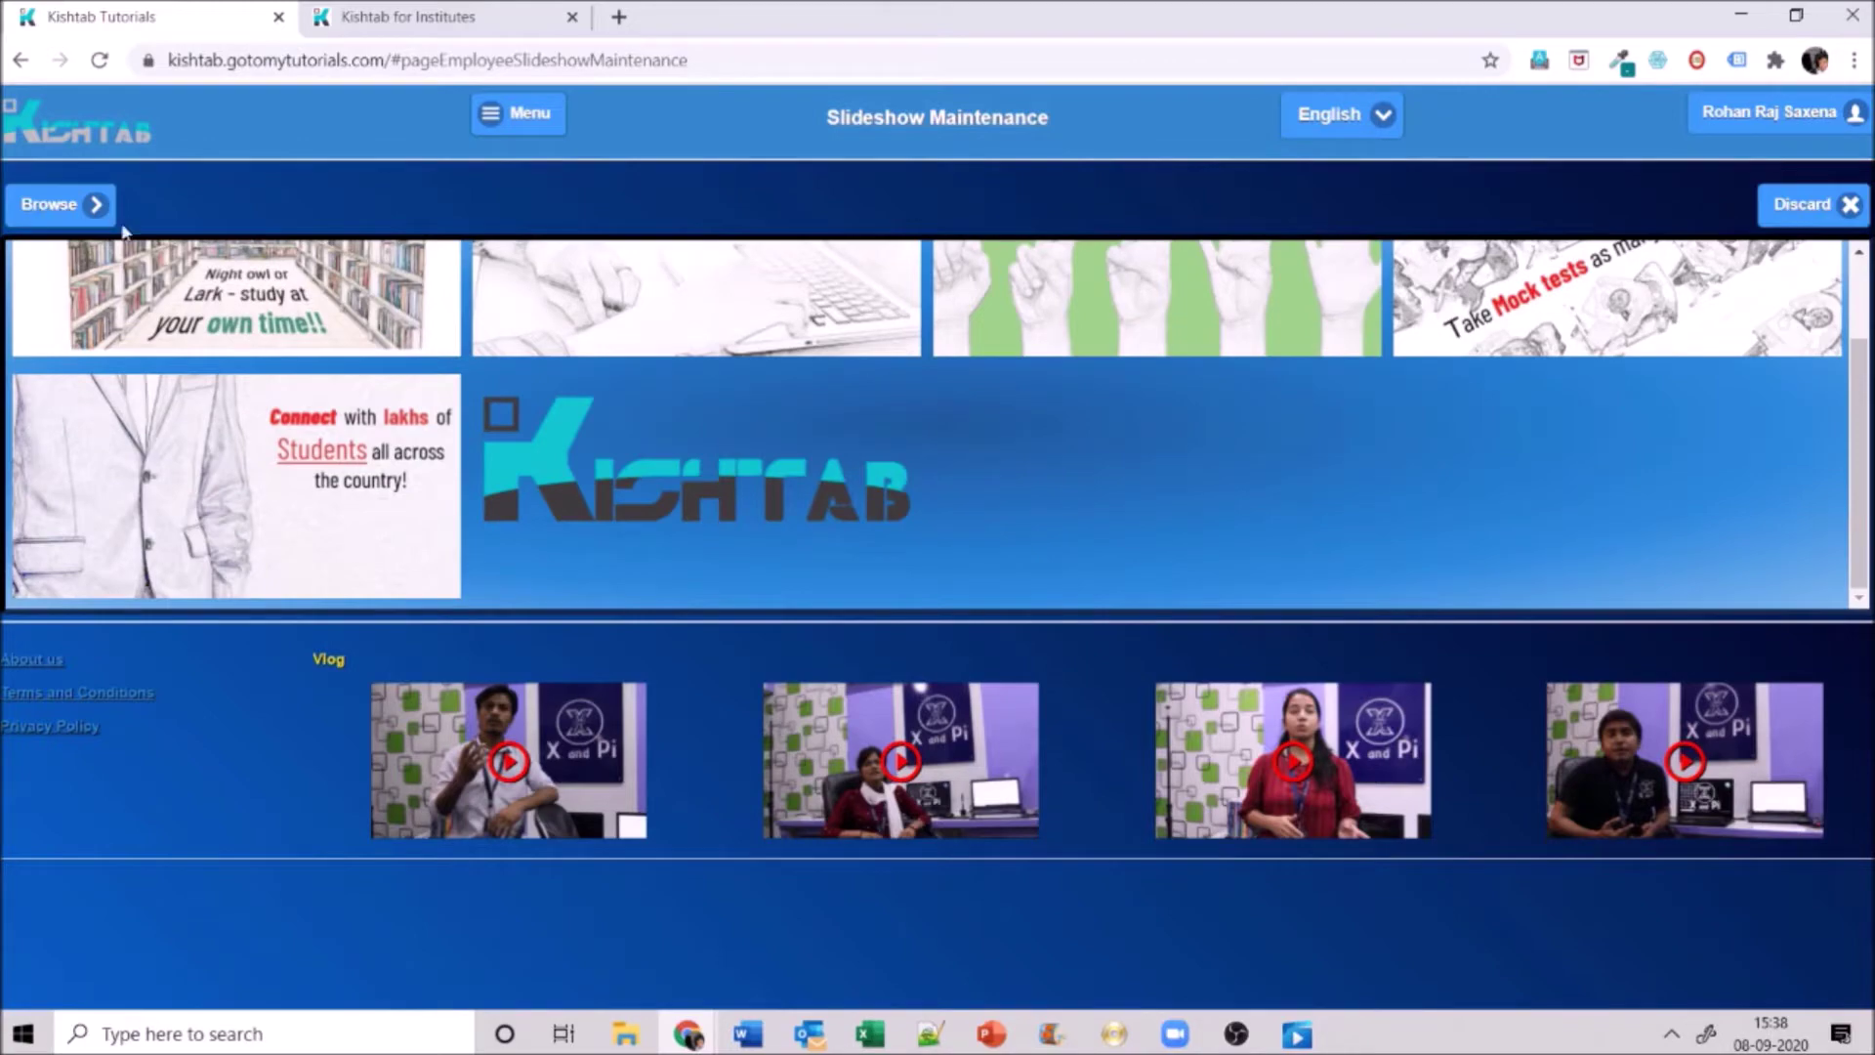
Step: Browse for a slideshow image without adding one, then select the library slide
click(59, 203)
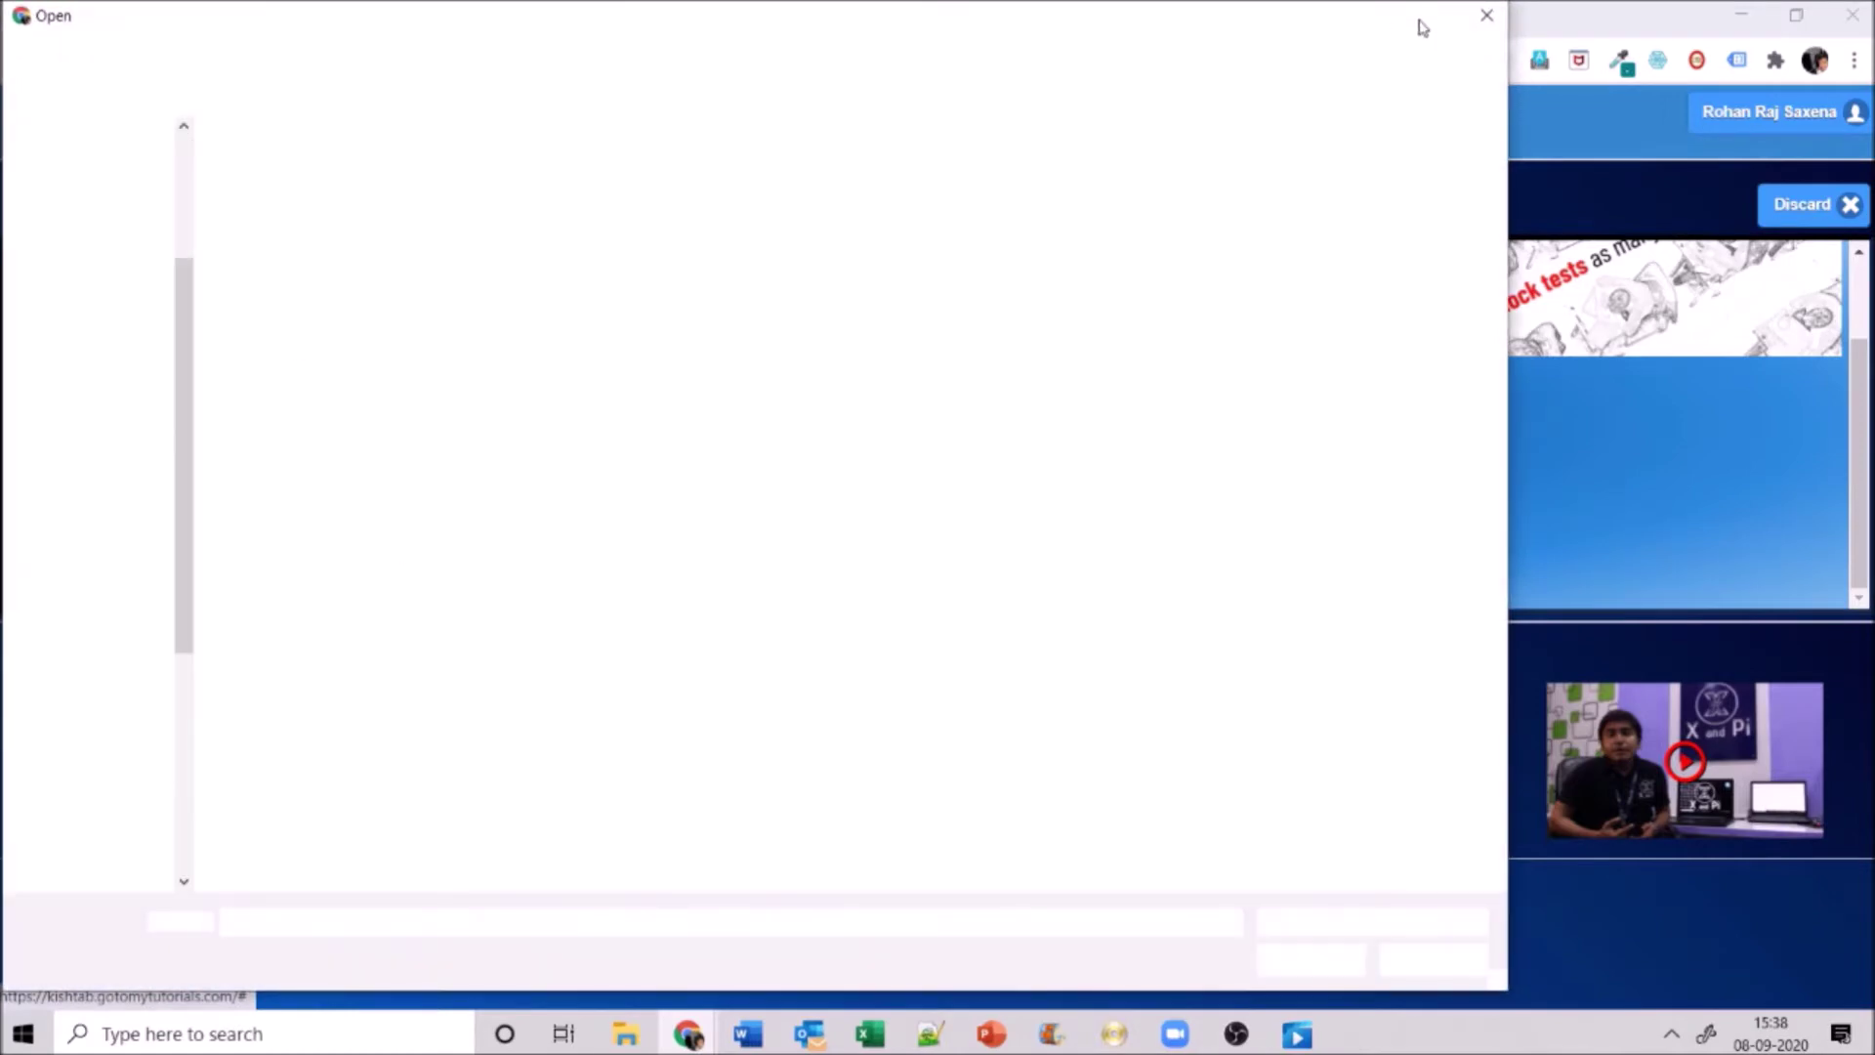
click(1487, 17)
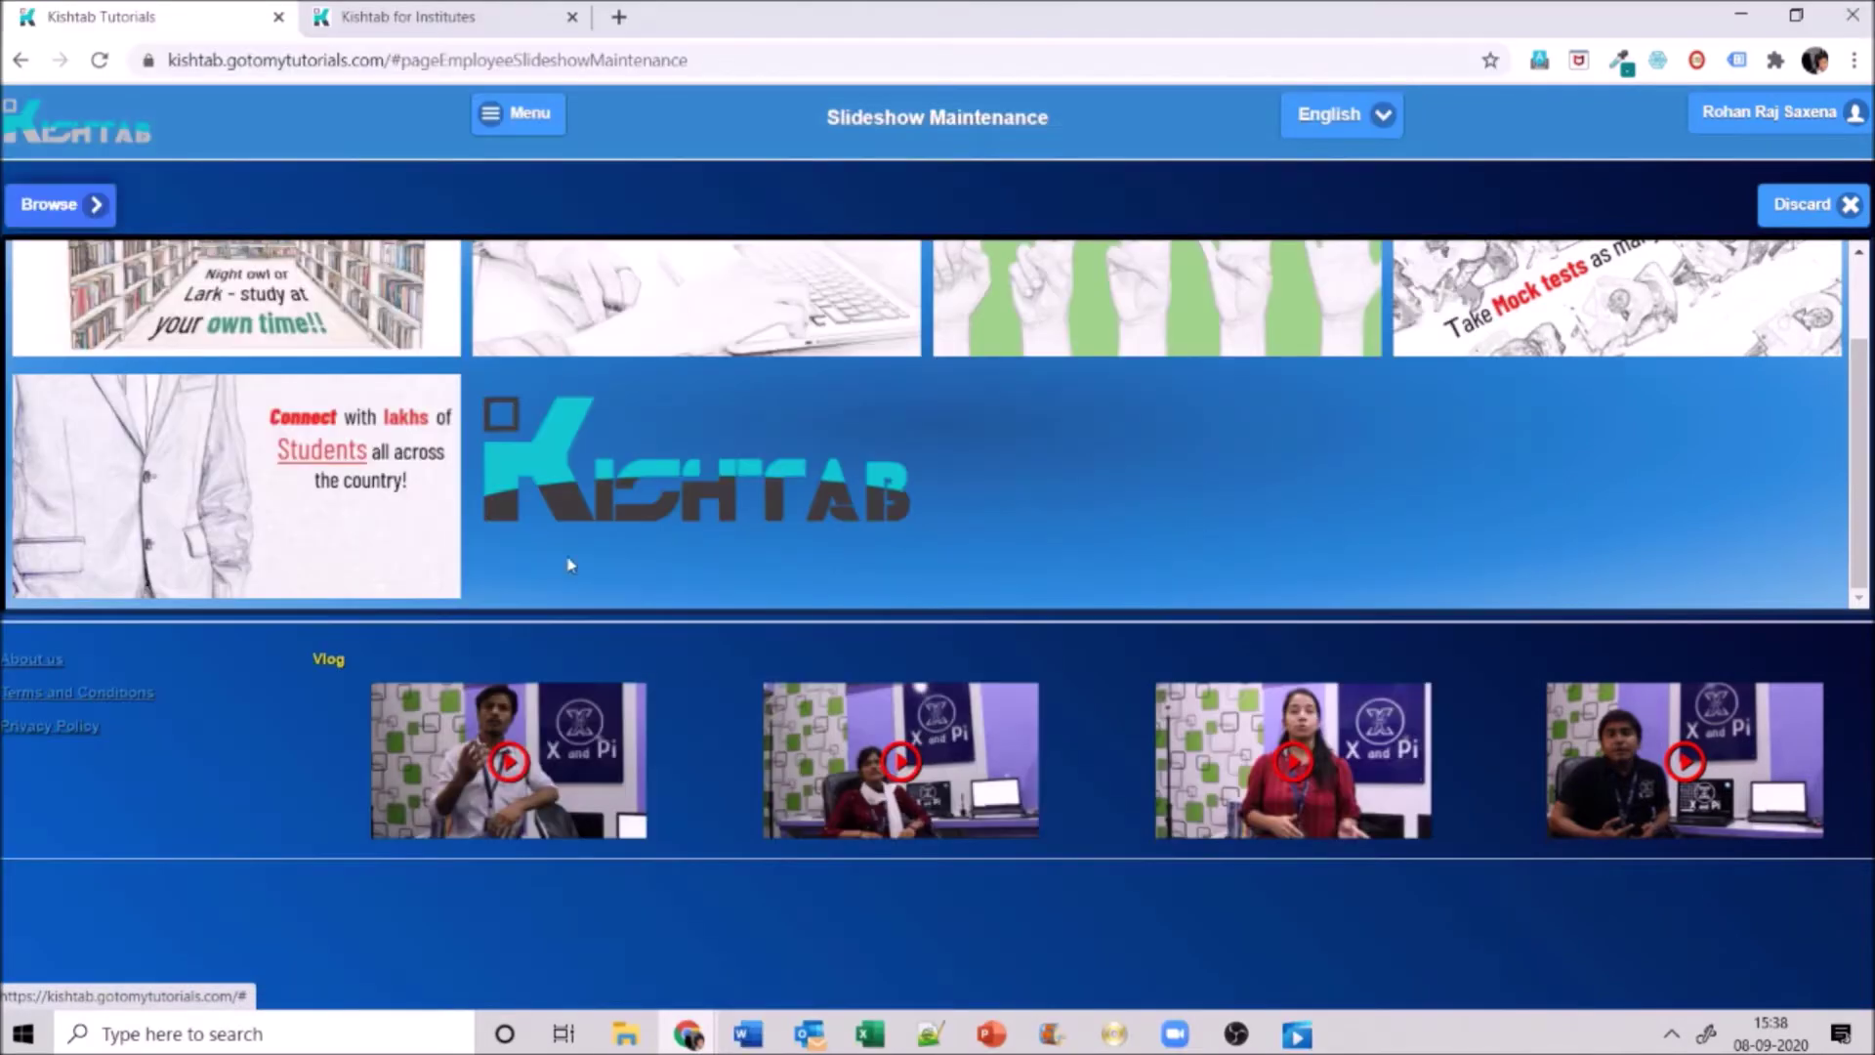
scroll(1230, 356, up, 1)
click(215, 383)
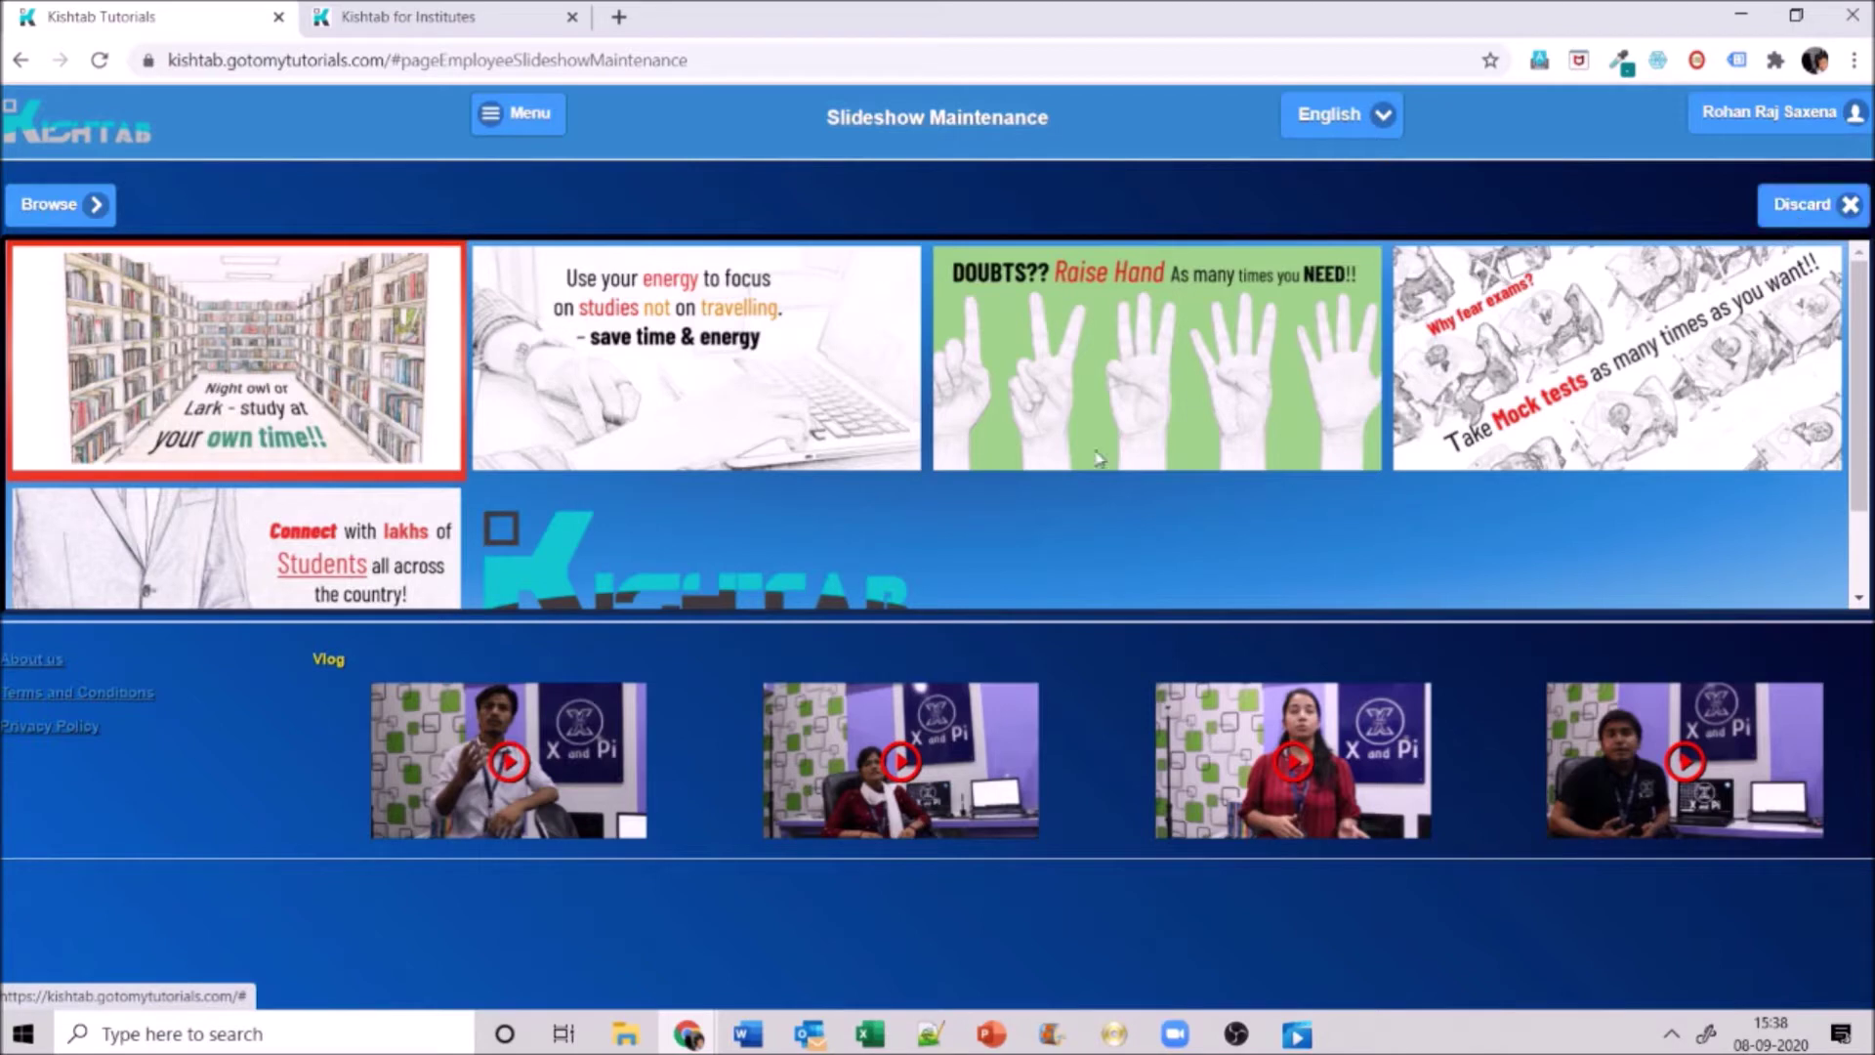
scroll(586, 473, down, 1)
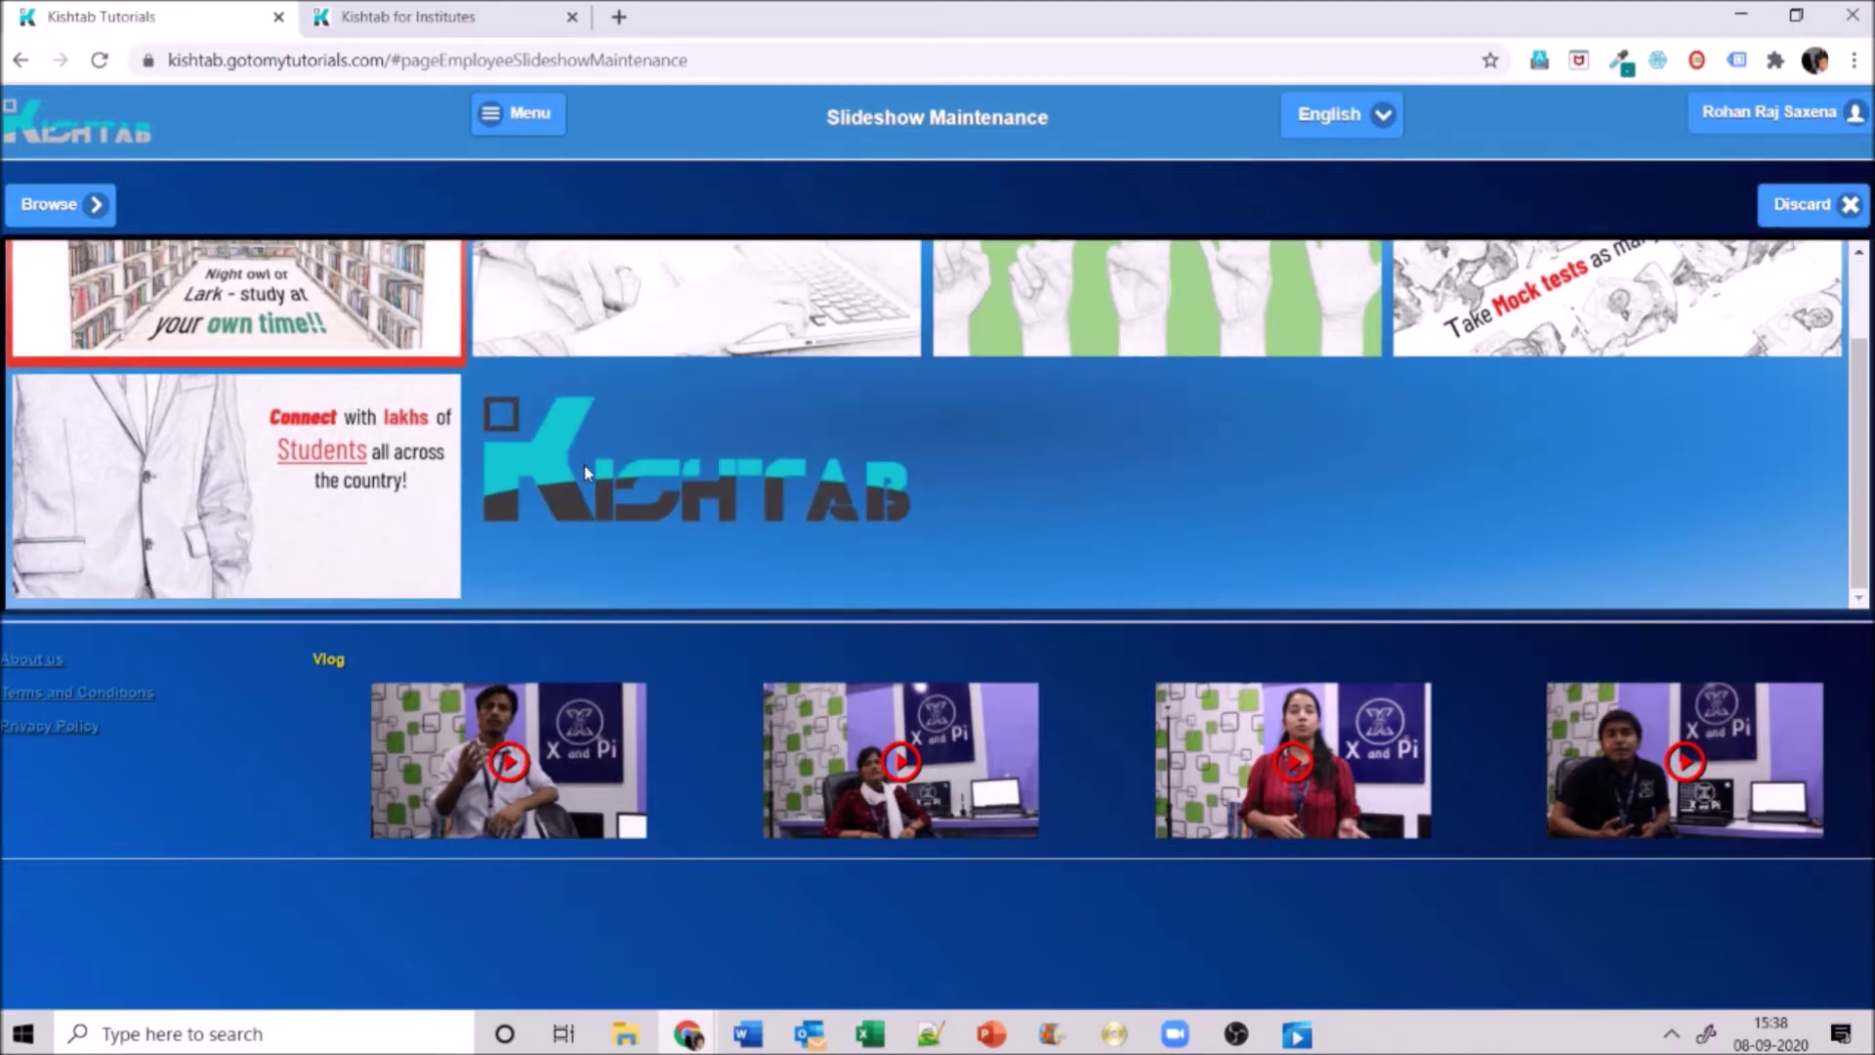
click(498, 114)
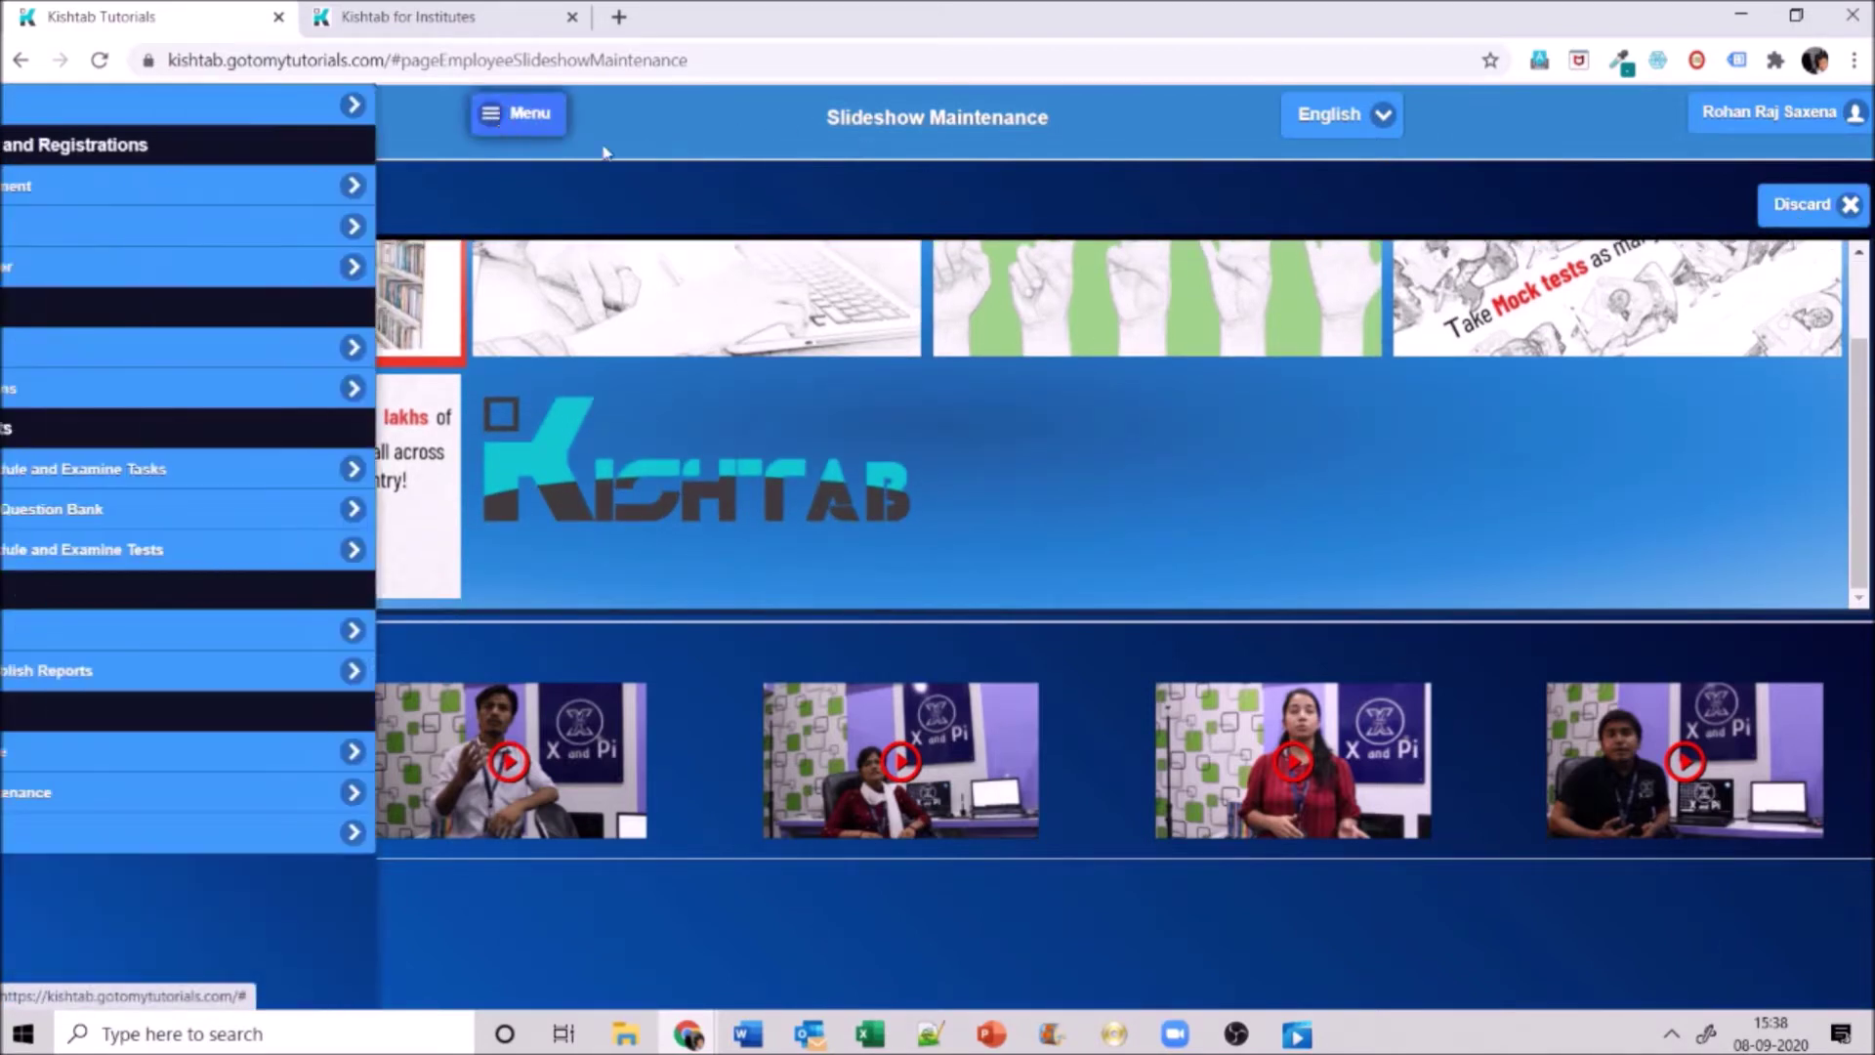
Step: Open Picture Collections, cancel a new collection, and view the Summer Camp and Independence Day pictures
click(254, 754)
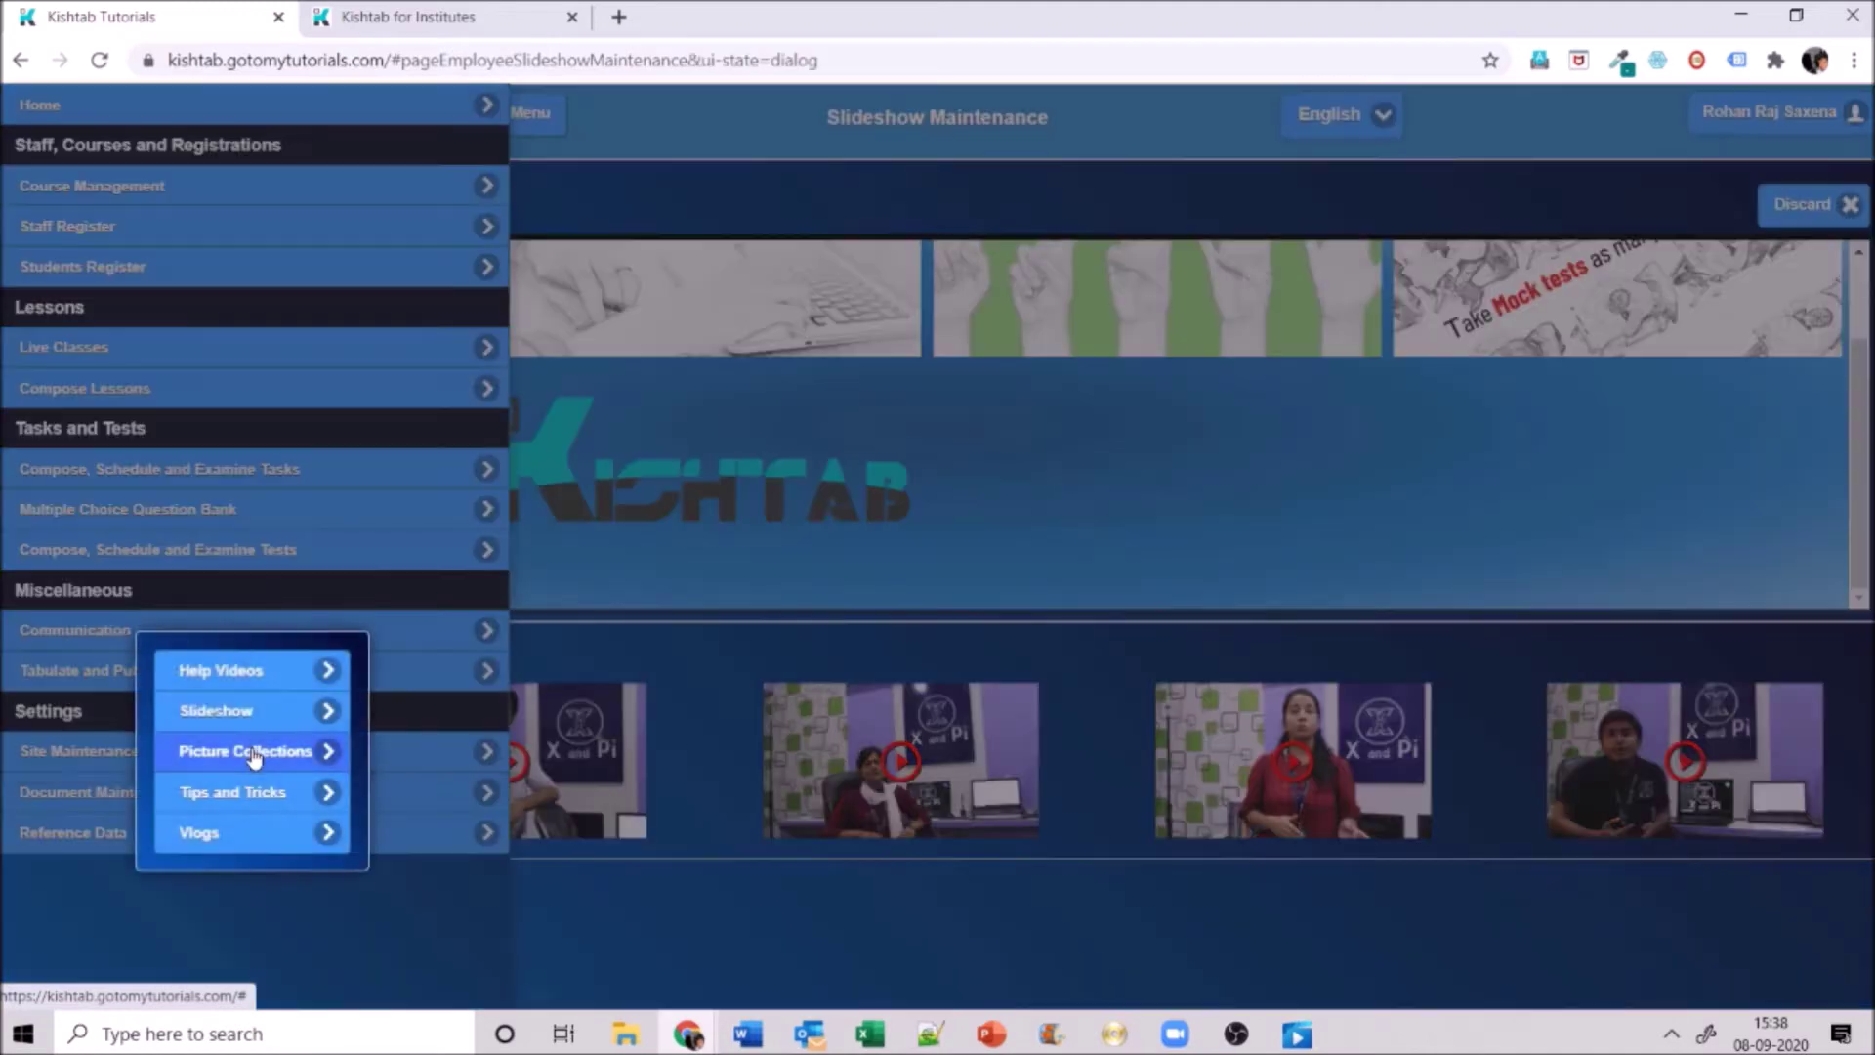
click(250, 754)
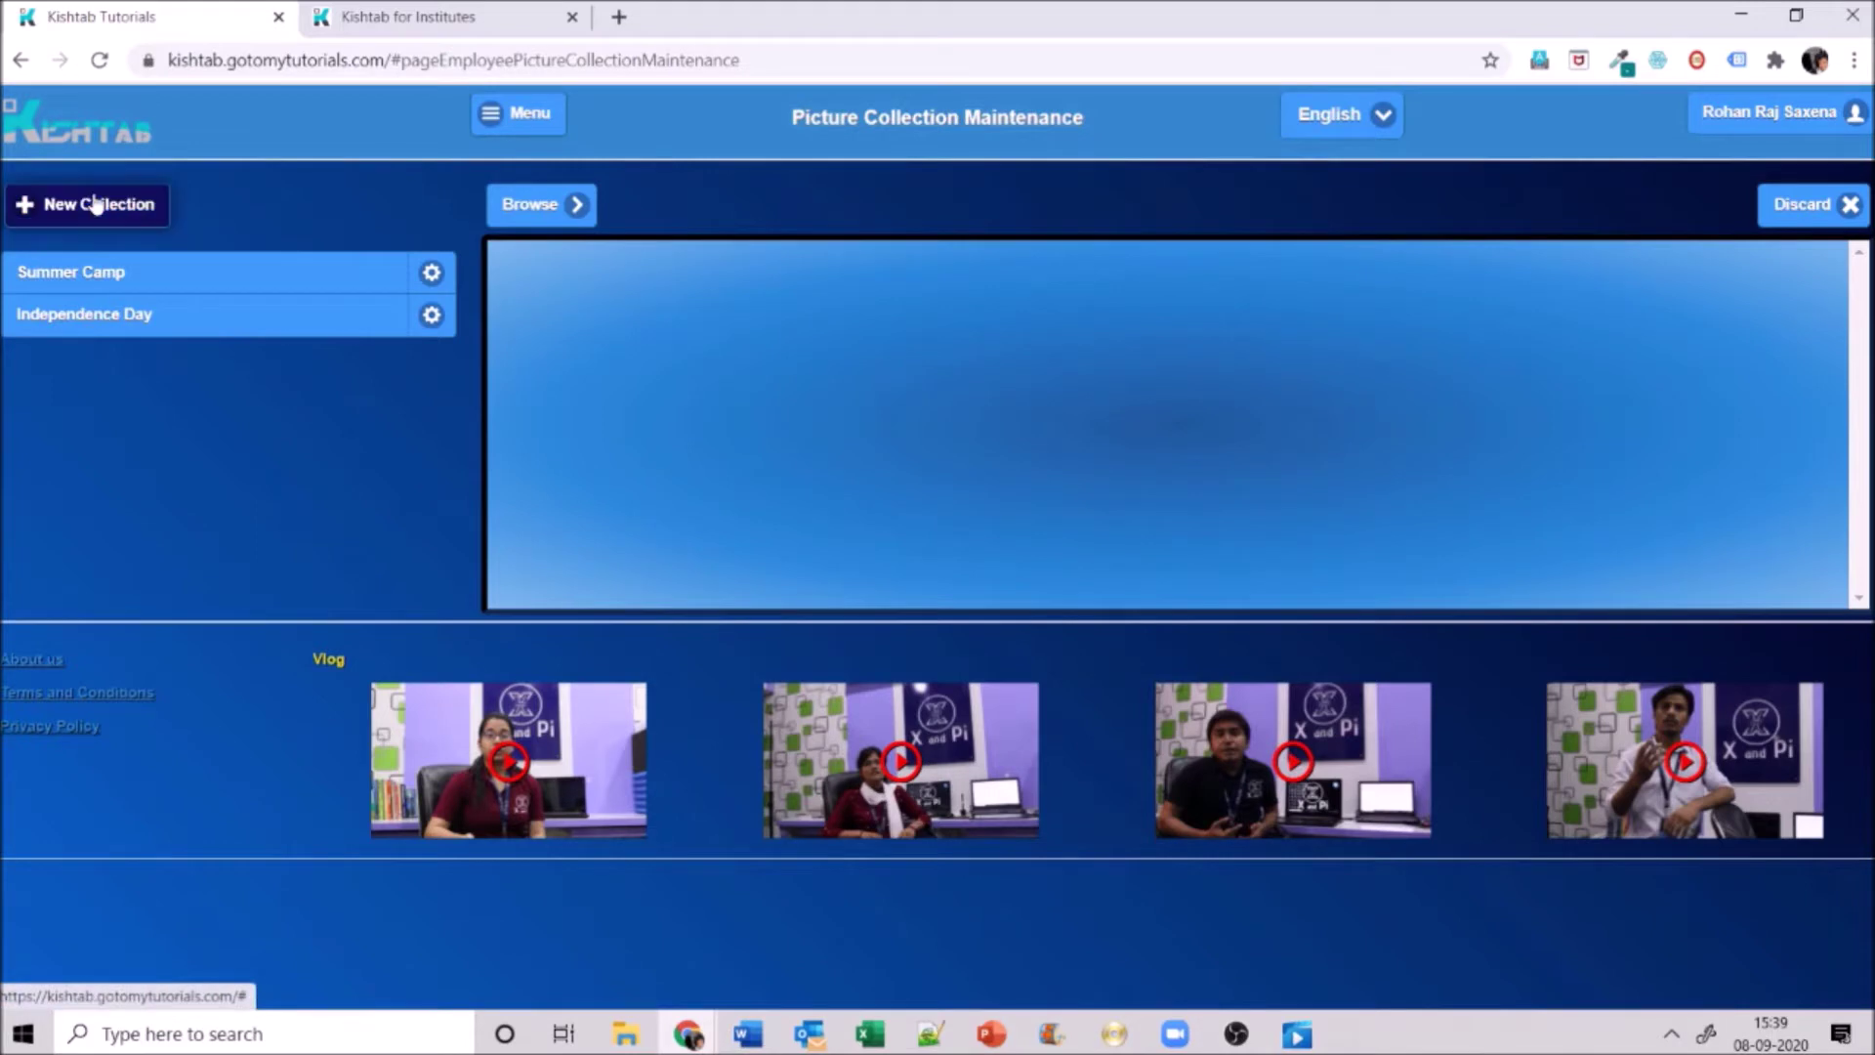
click(95, 205)
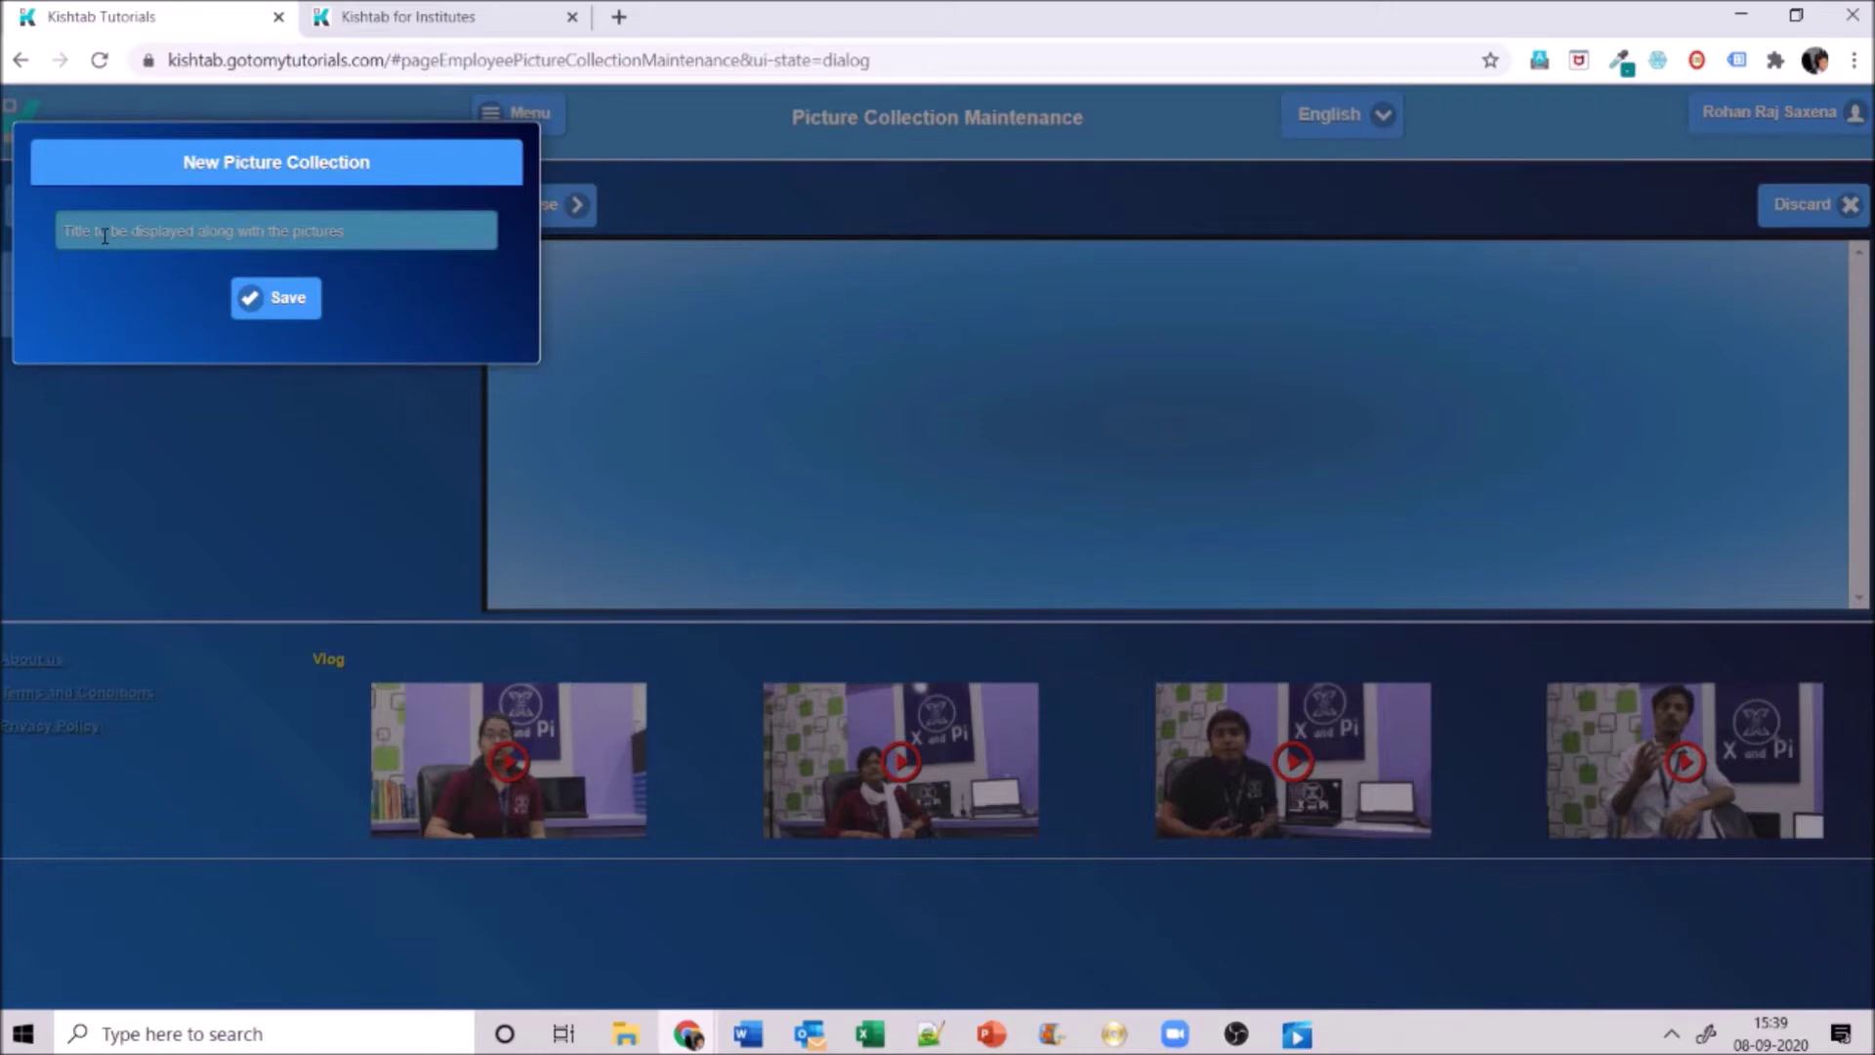
key(Escape)
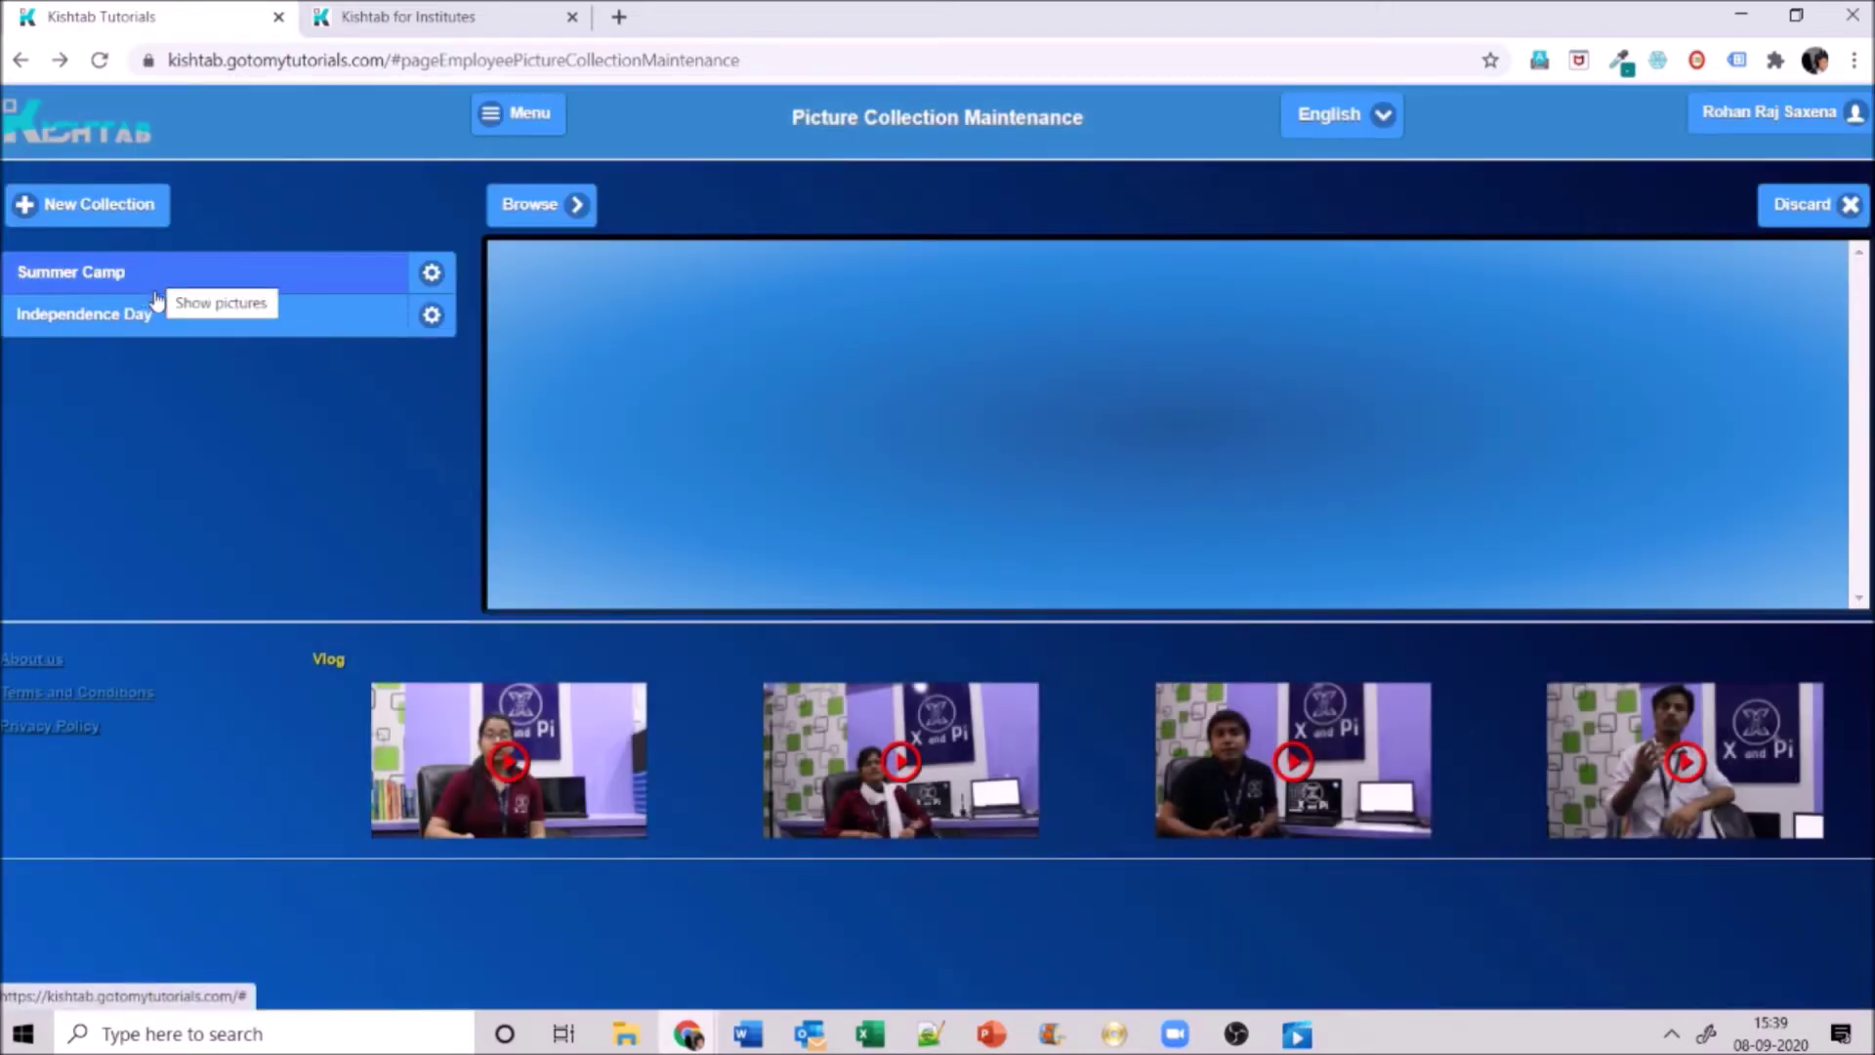
click(163, 282)
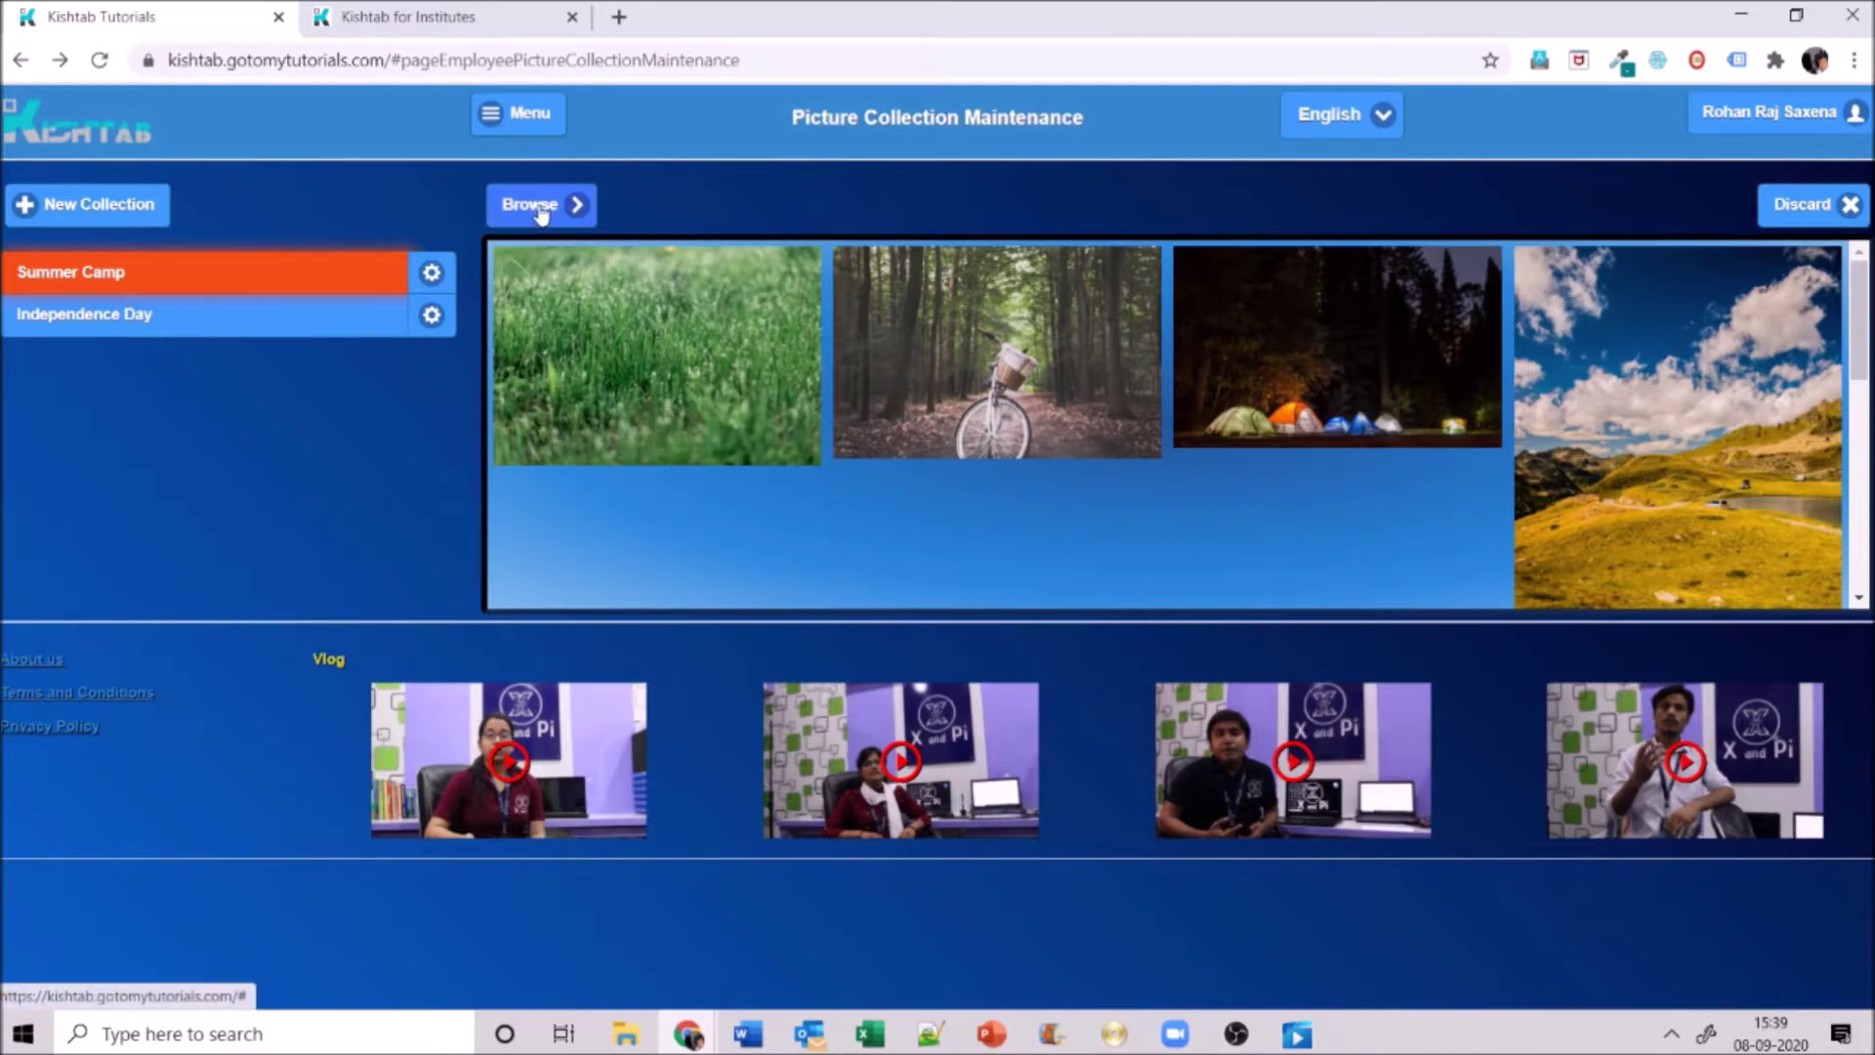
click(1344, 402)
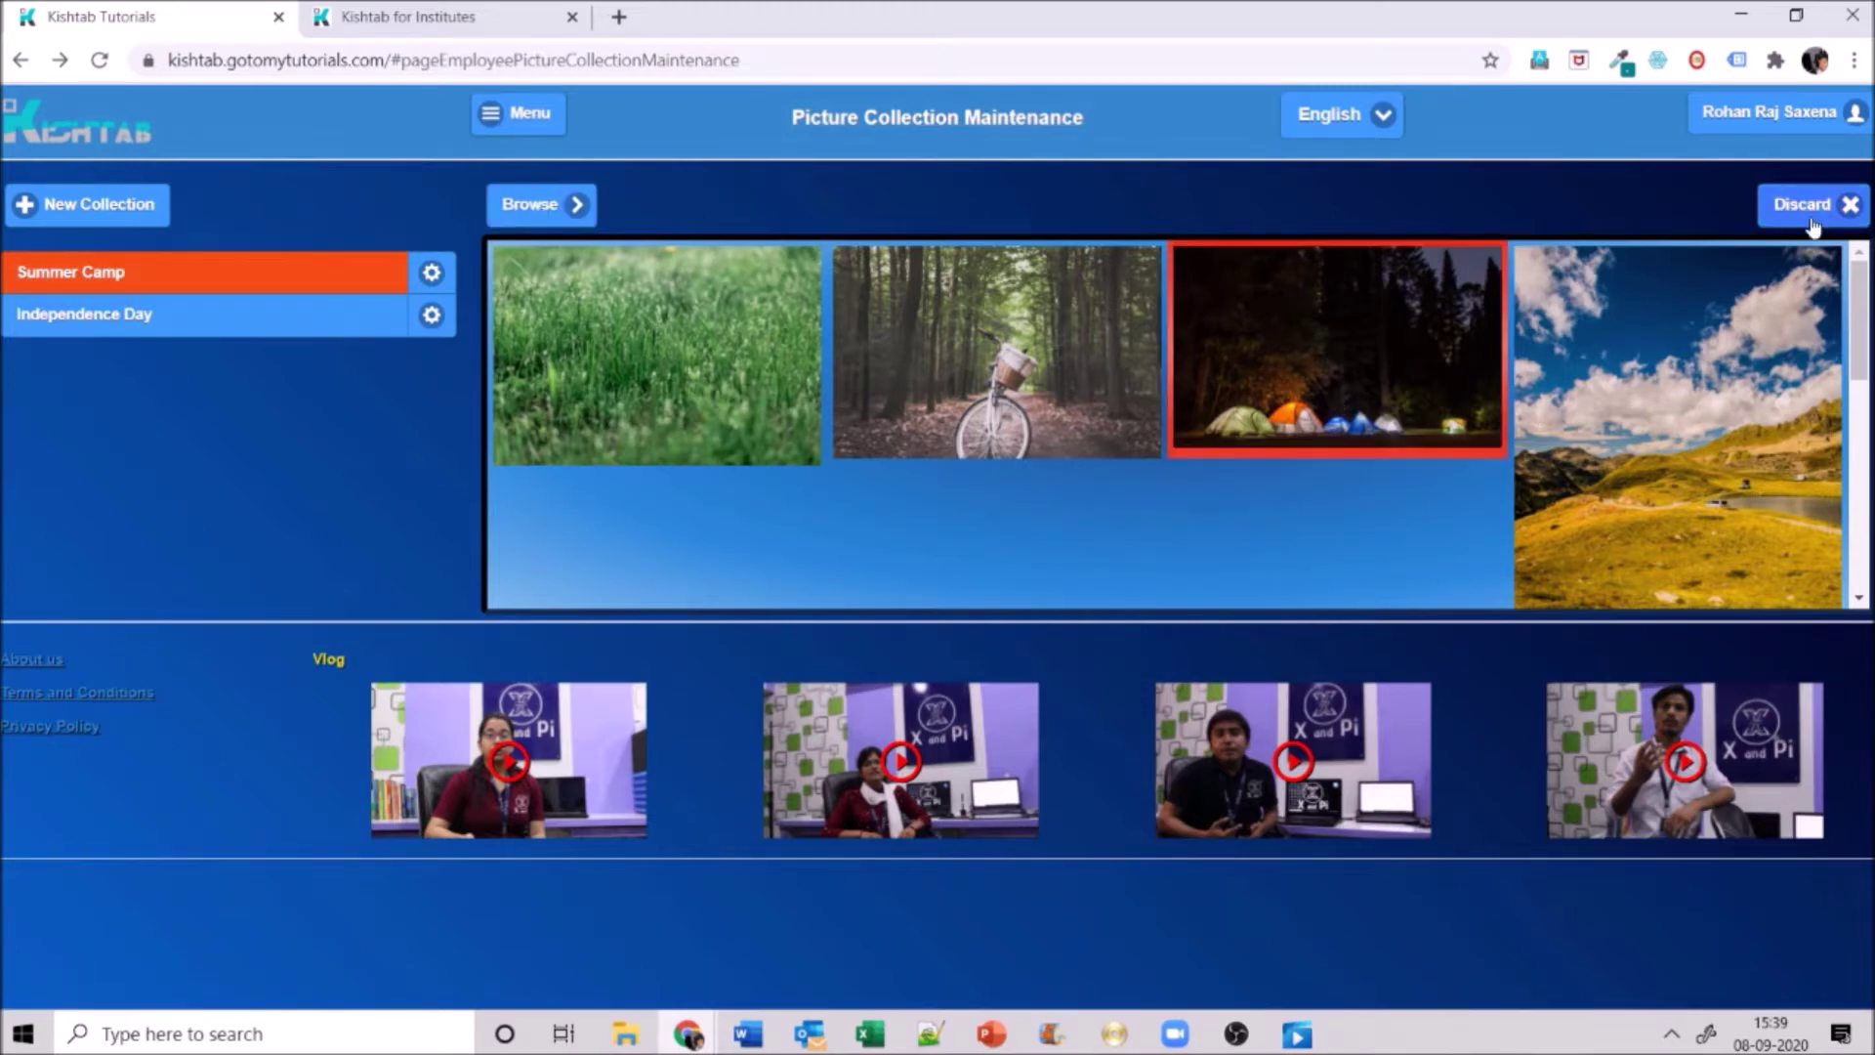
click(201, 312)
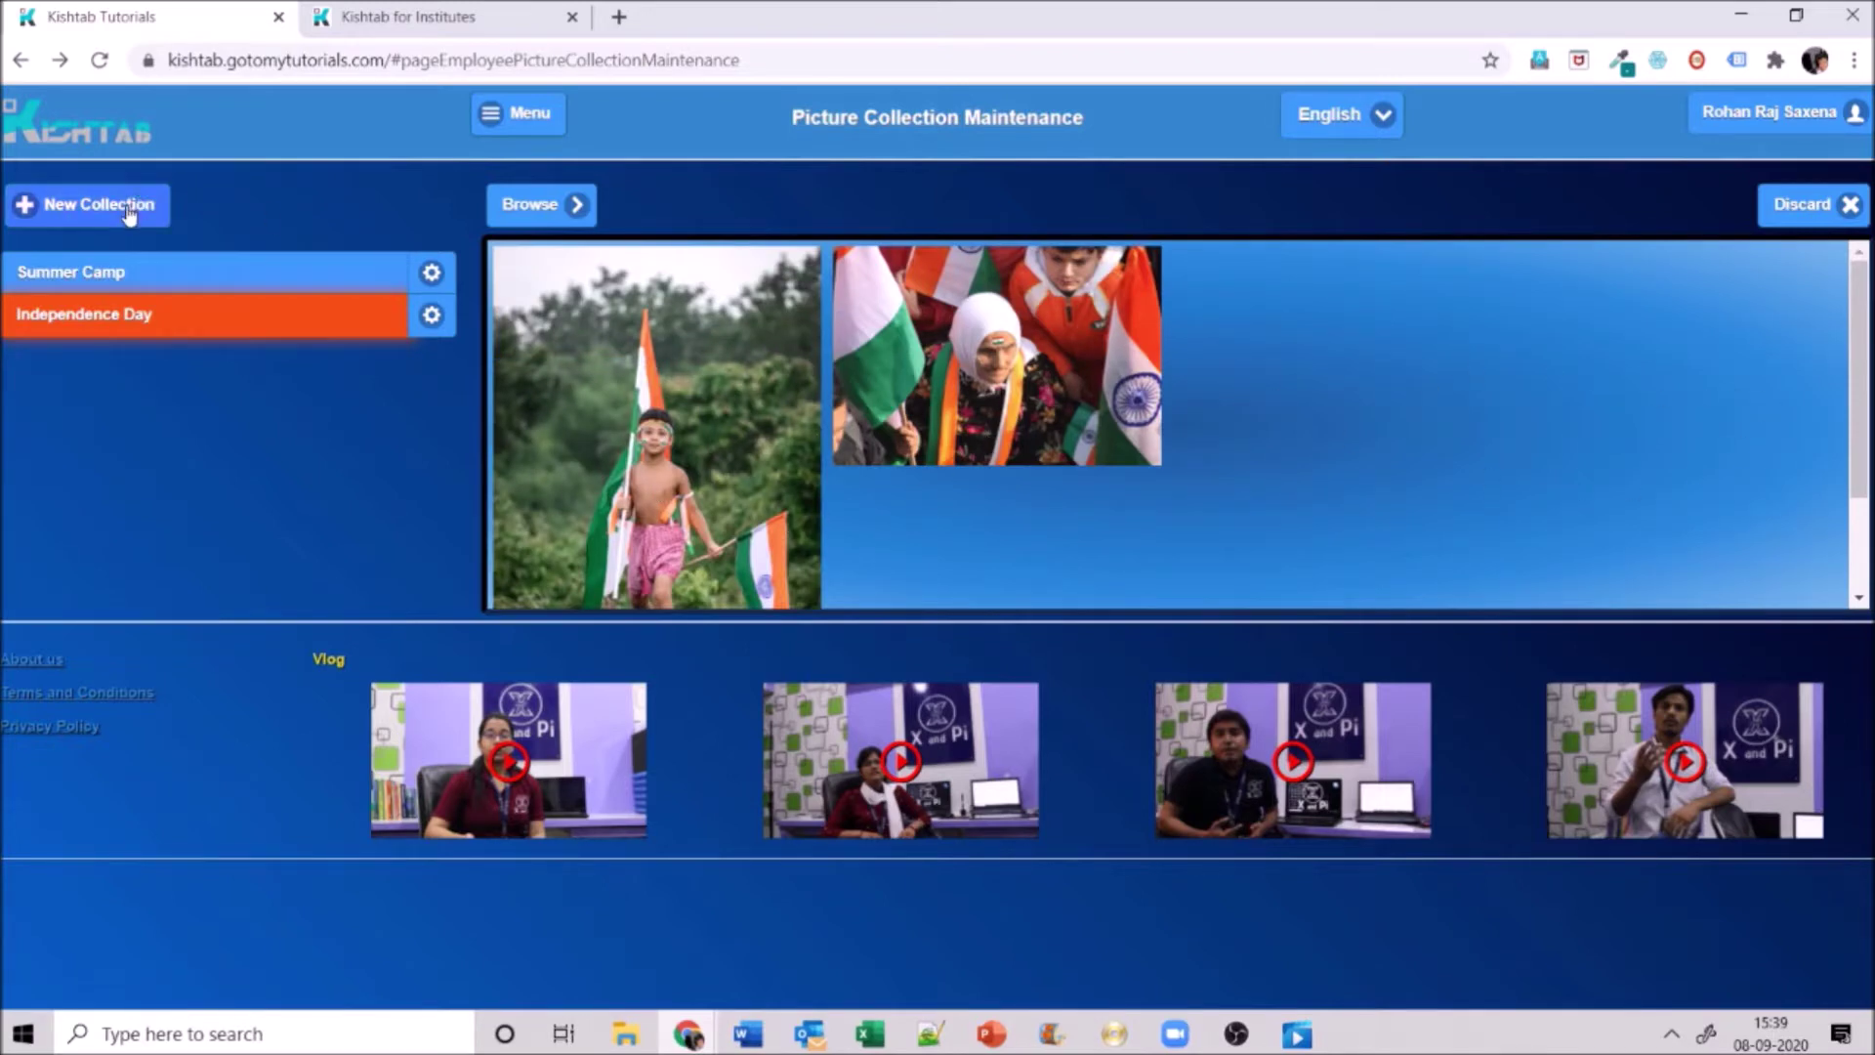
Step: Open tips and tricks video maintenance with Hindi as the artifact language
click(532, 119)
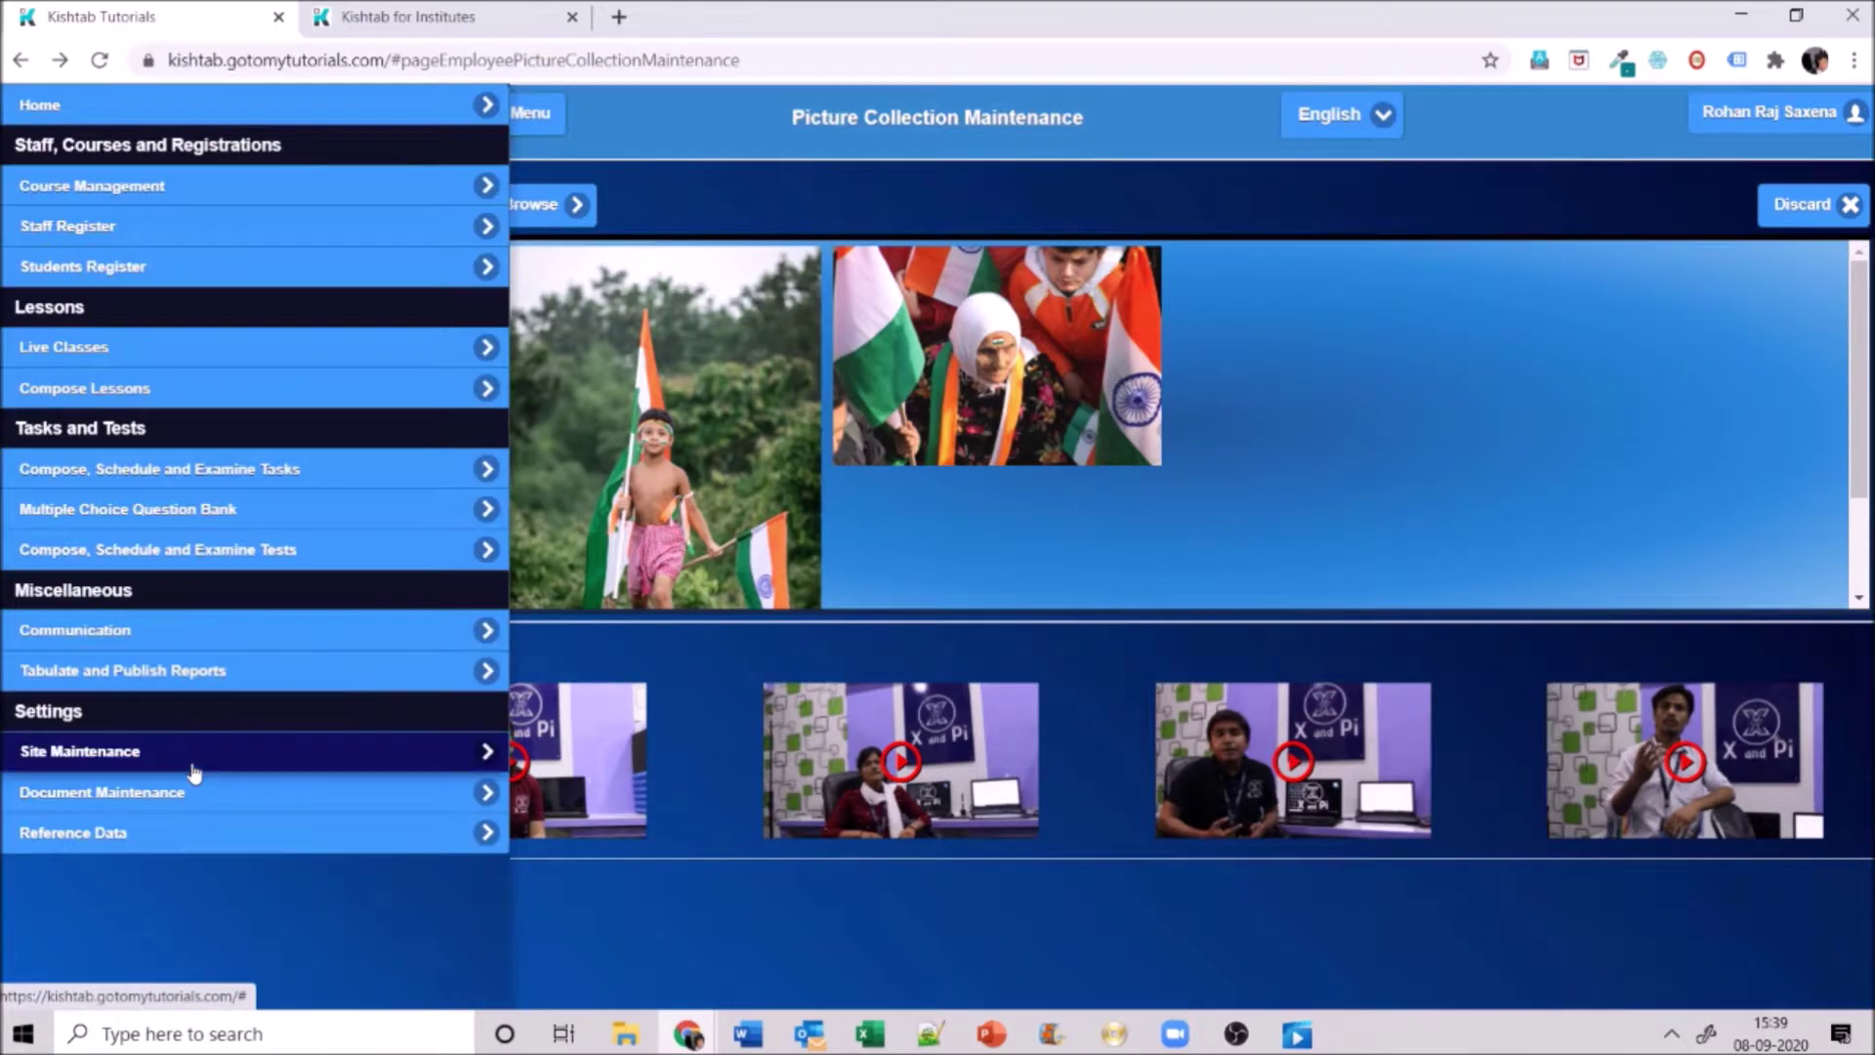
click(192, 767)
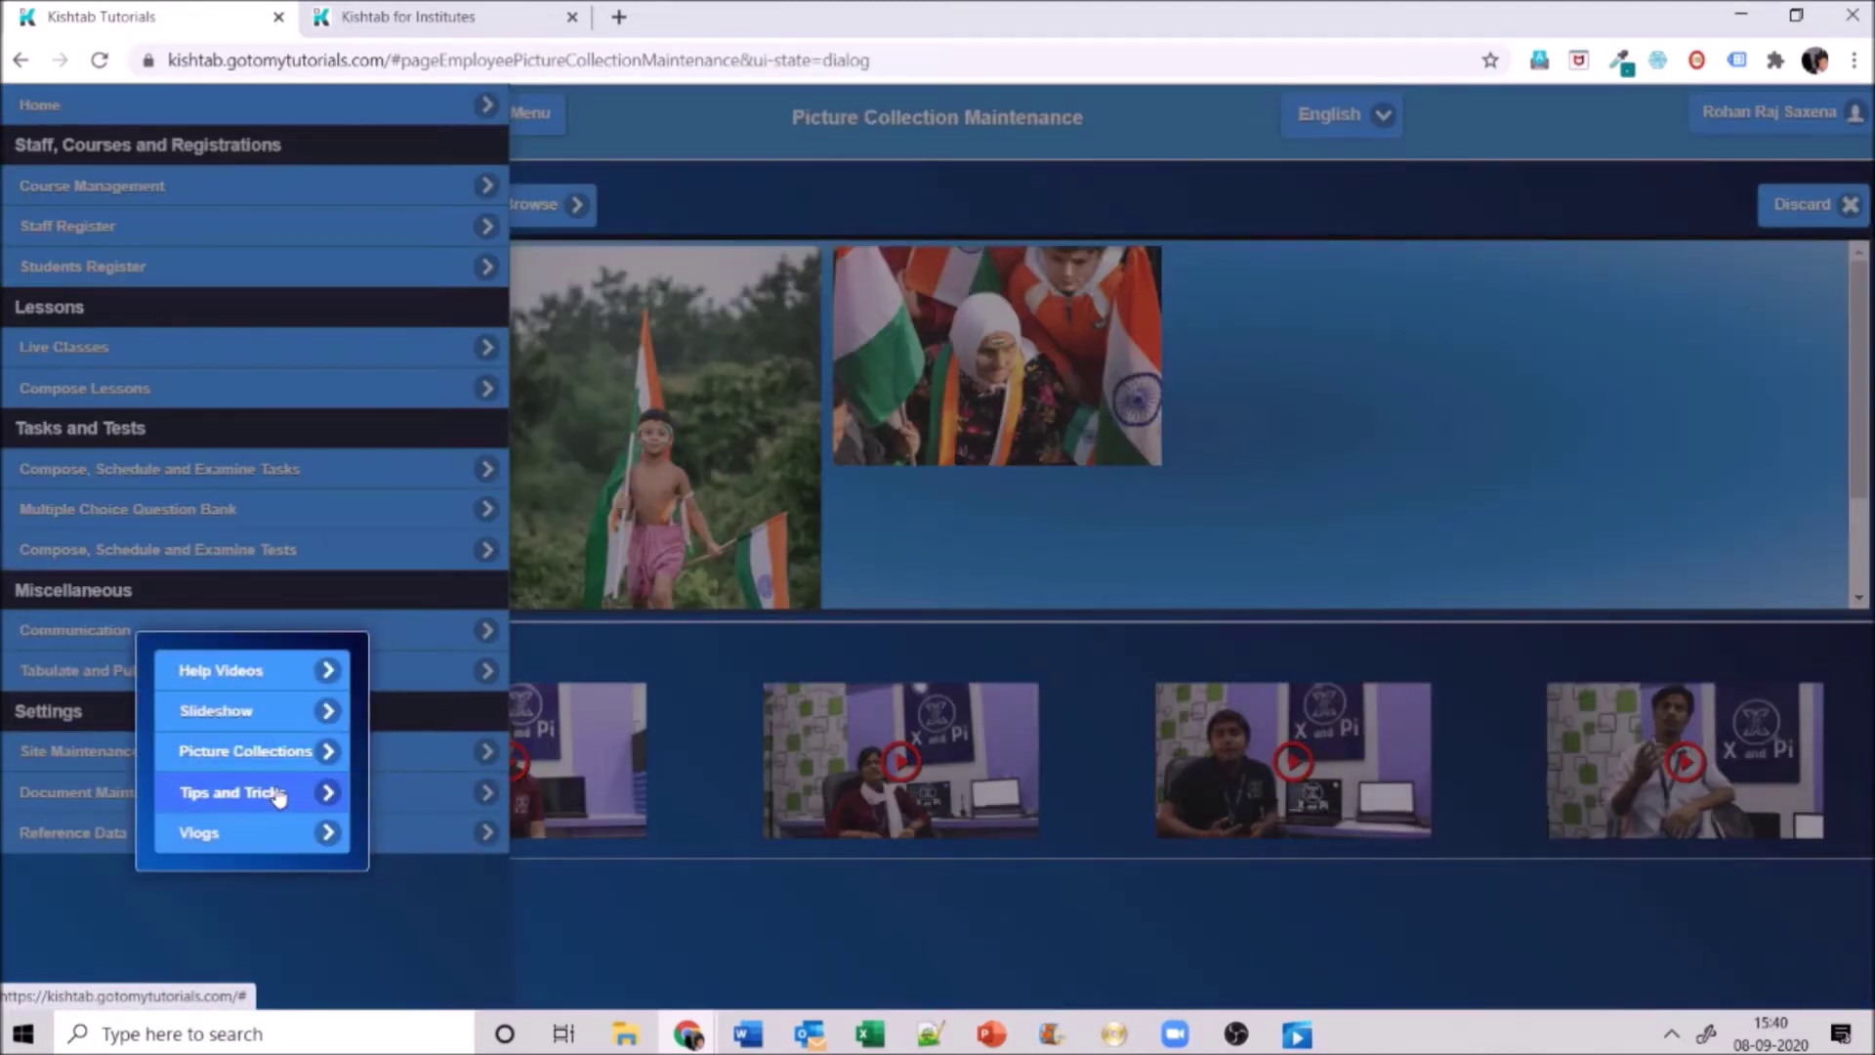
click(279, 793)
click(552, 218)
click(251, 371)
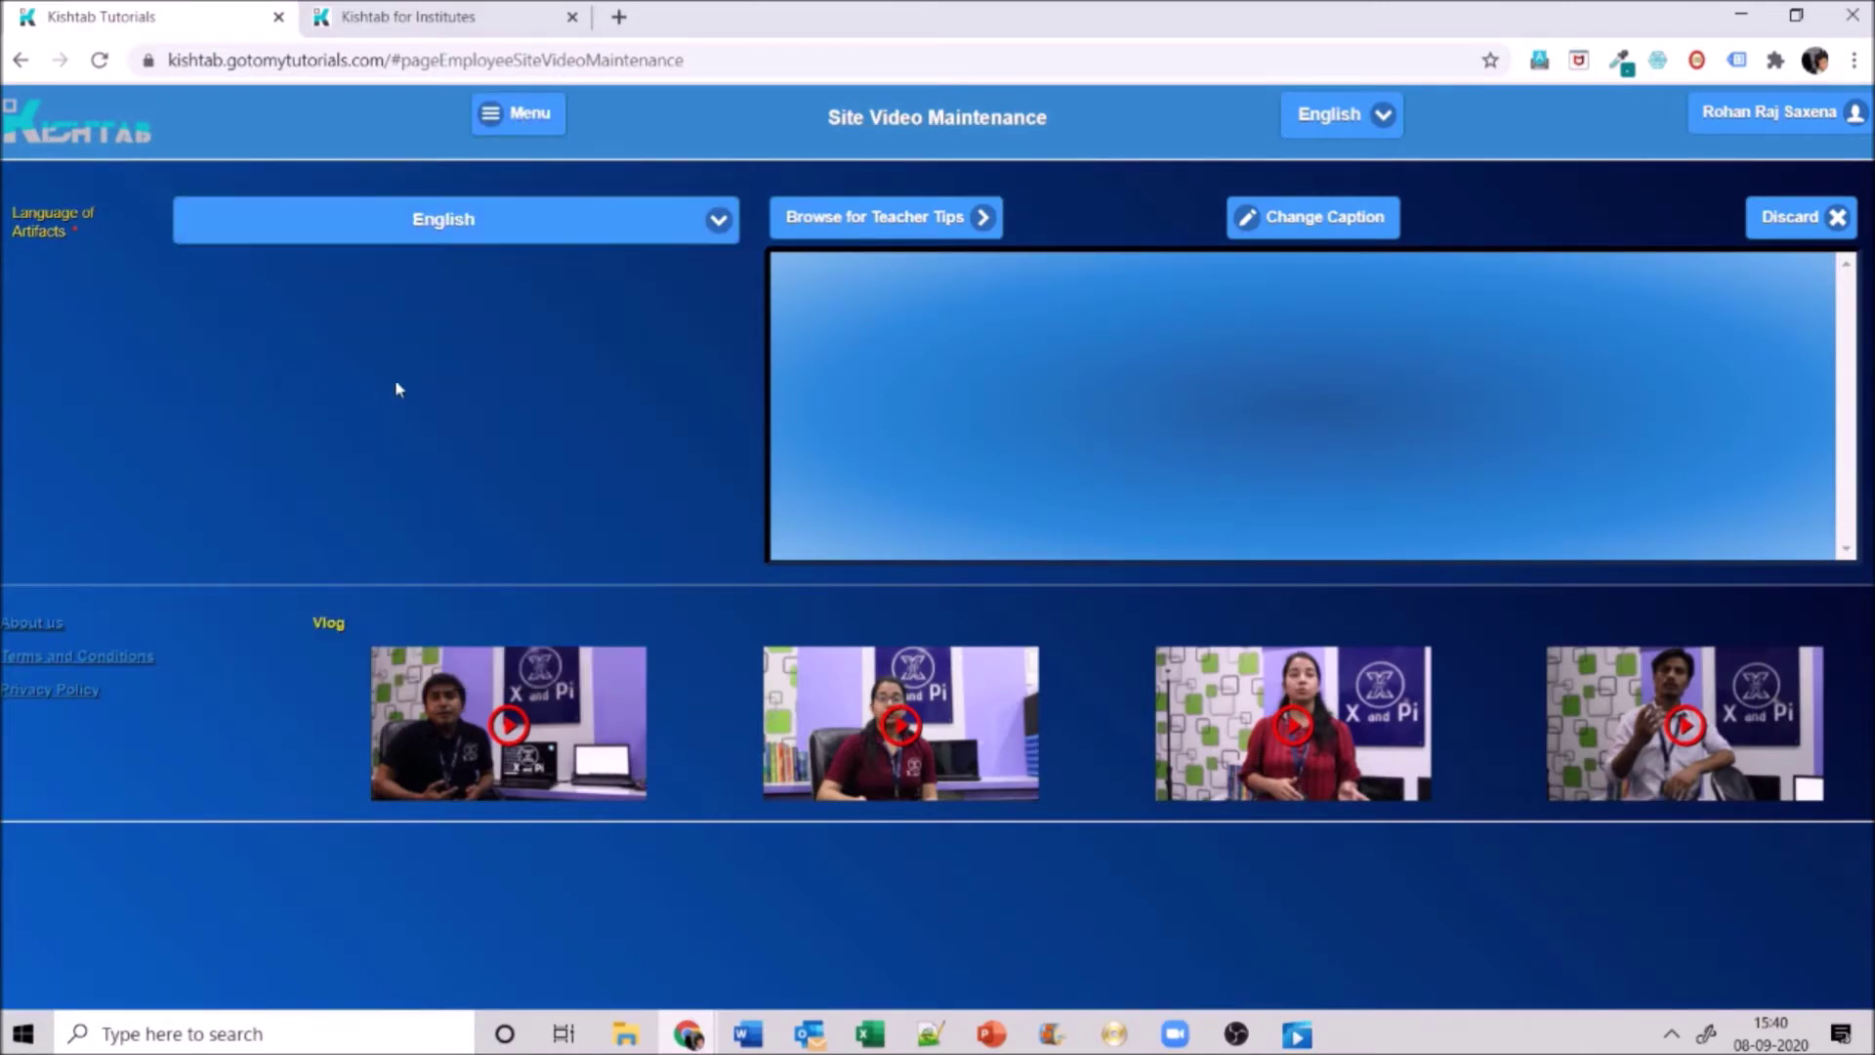
click(516, 234)
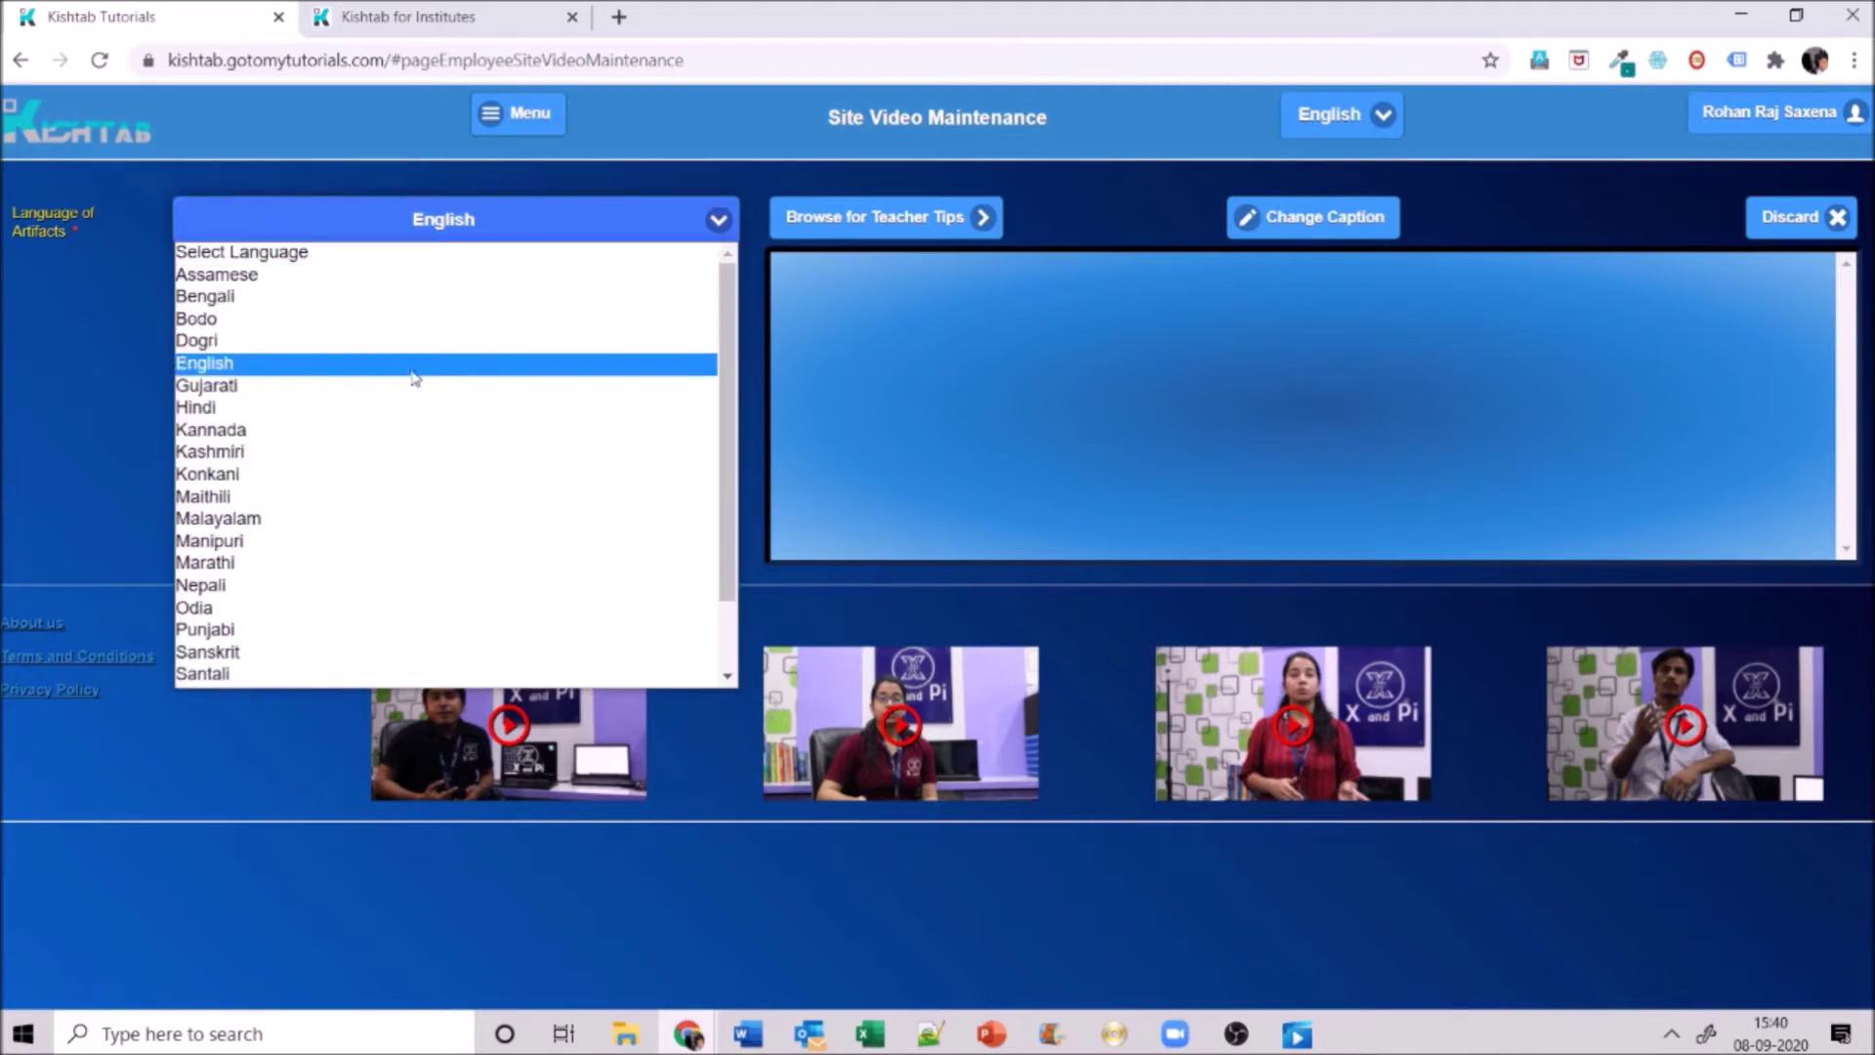
click(424, 405)
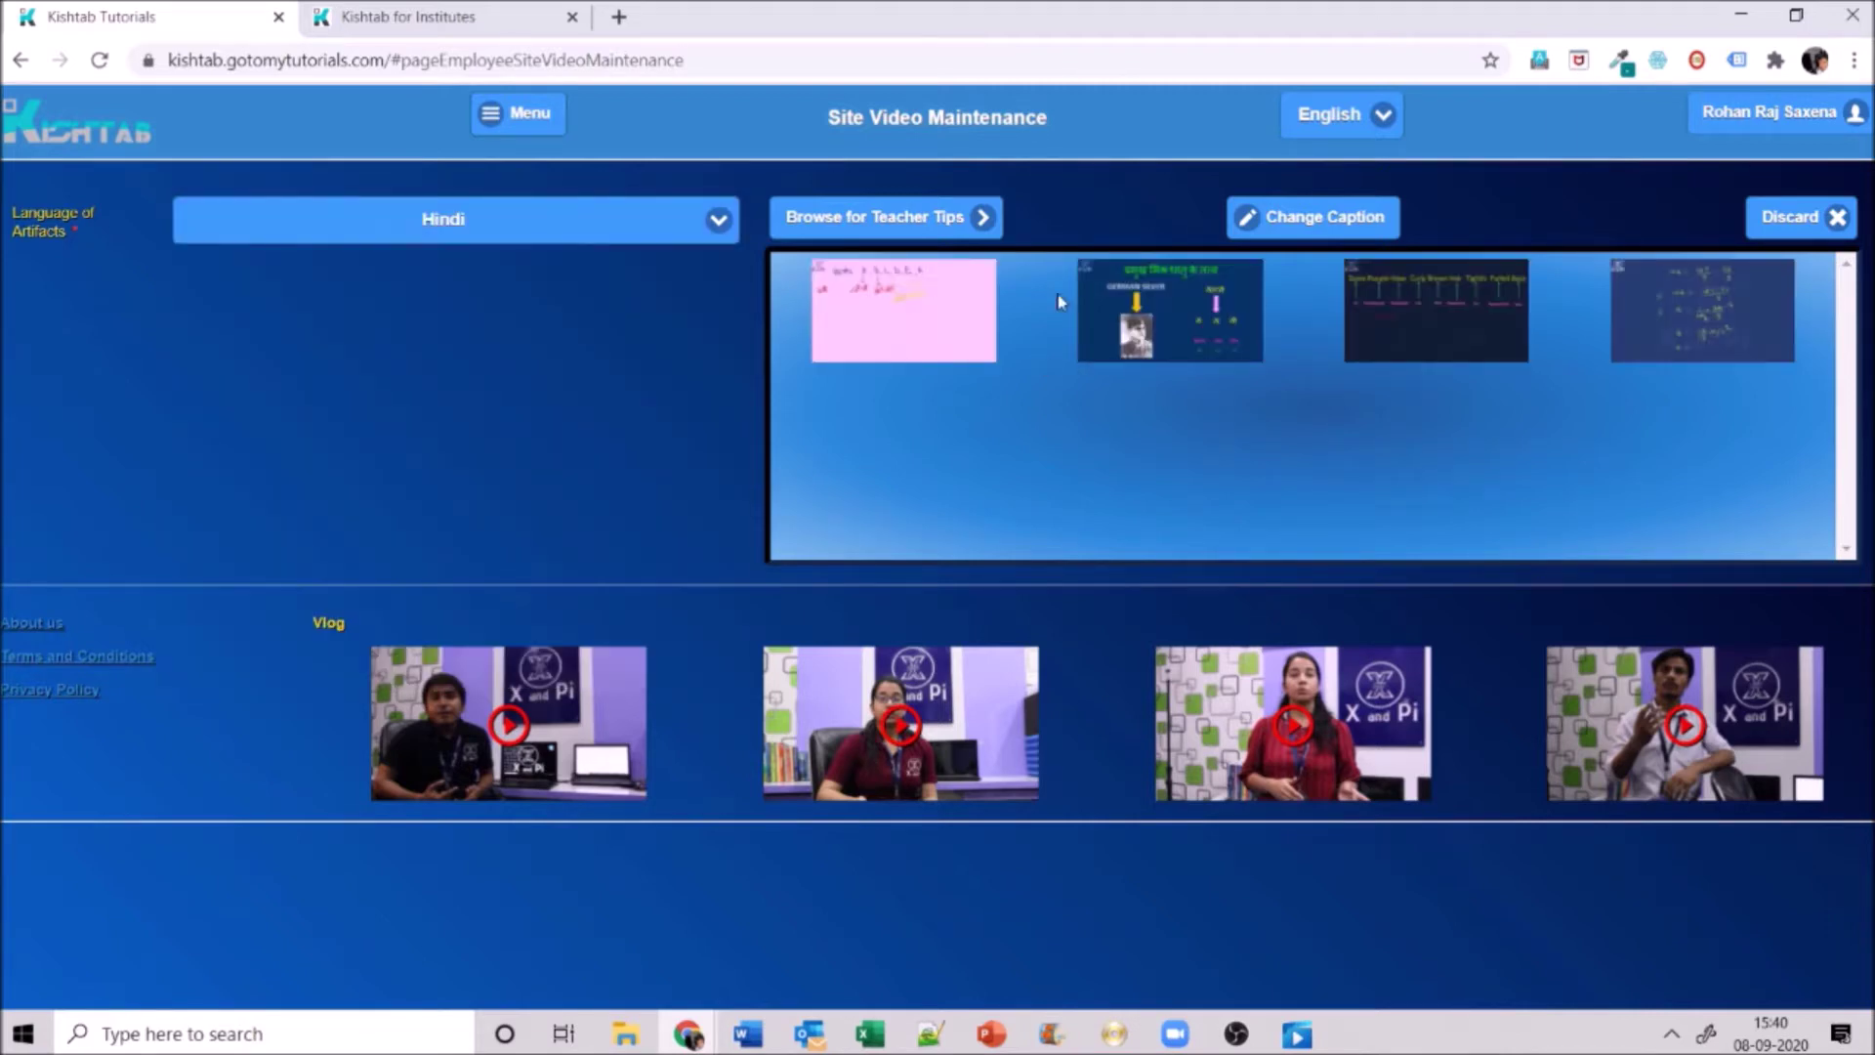
click(598, 233)
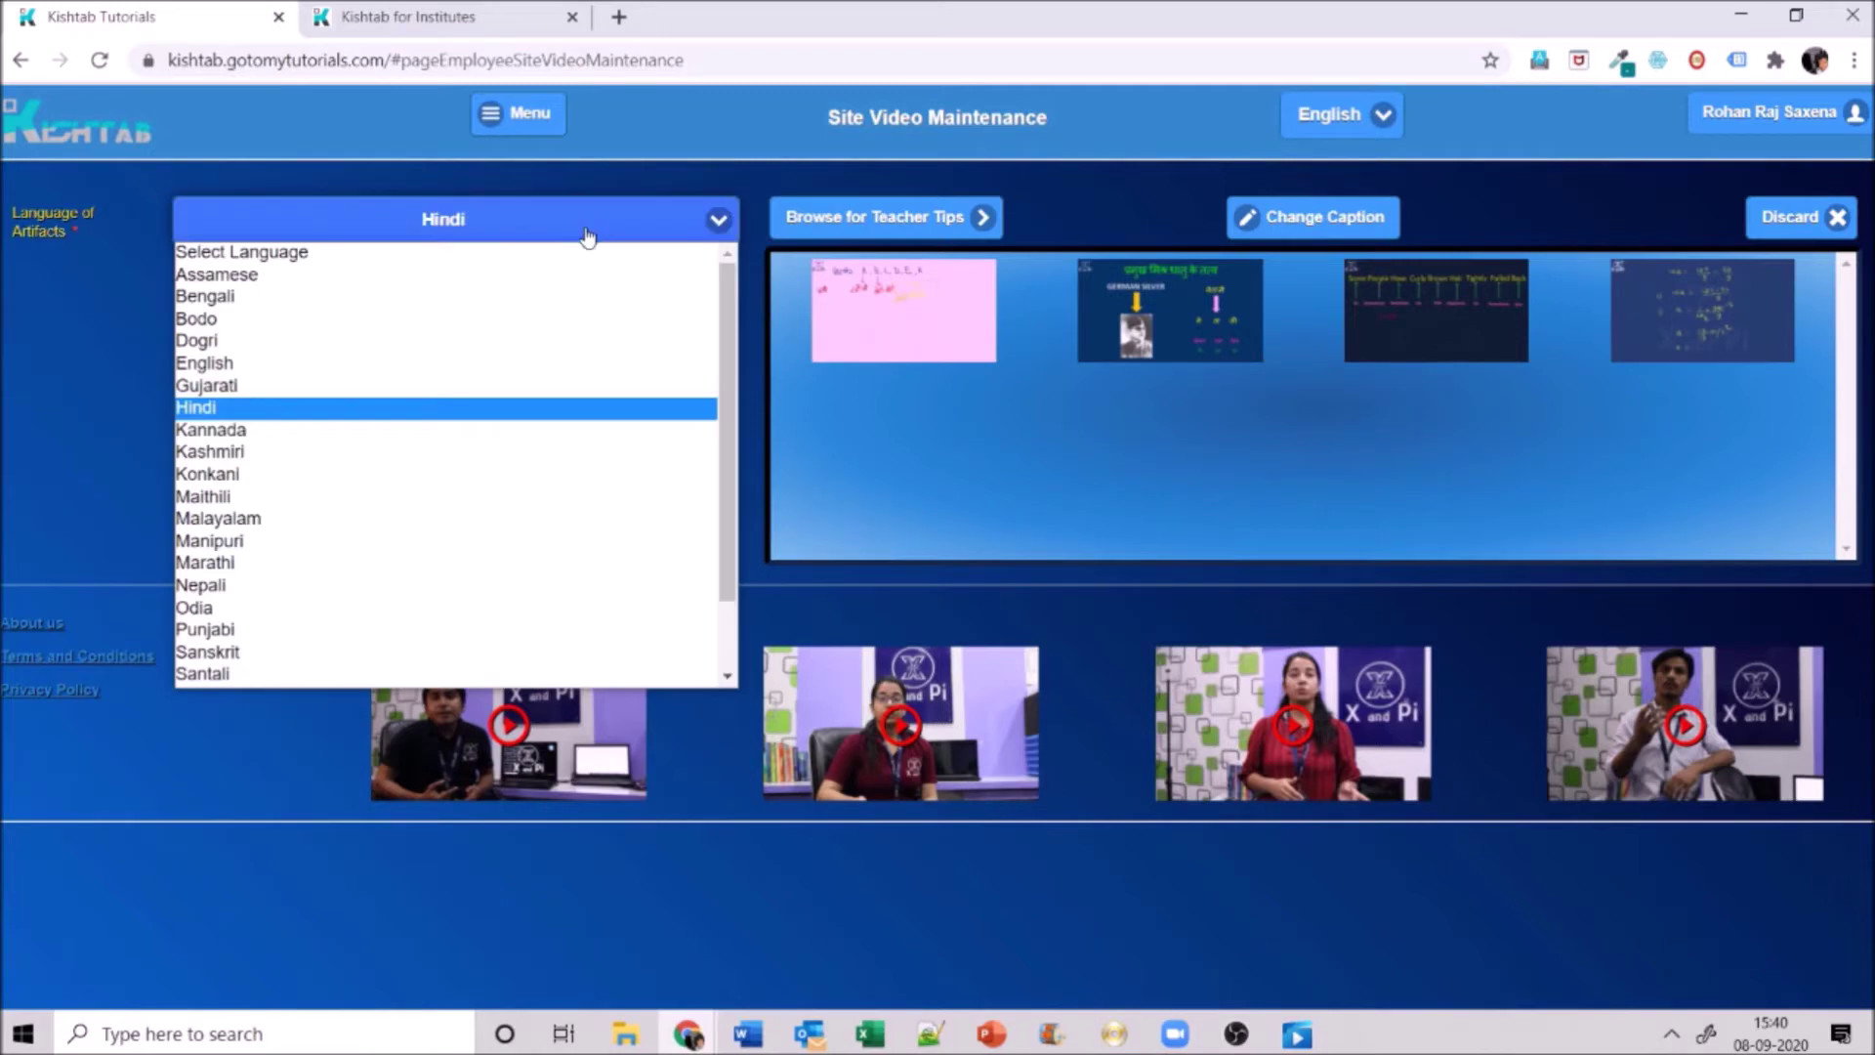
click(361, 364)
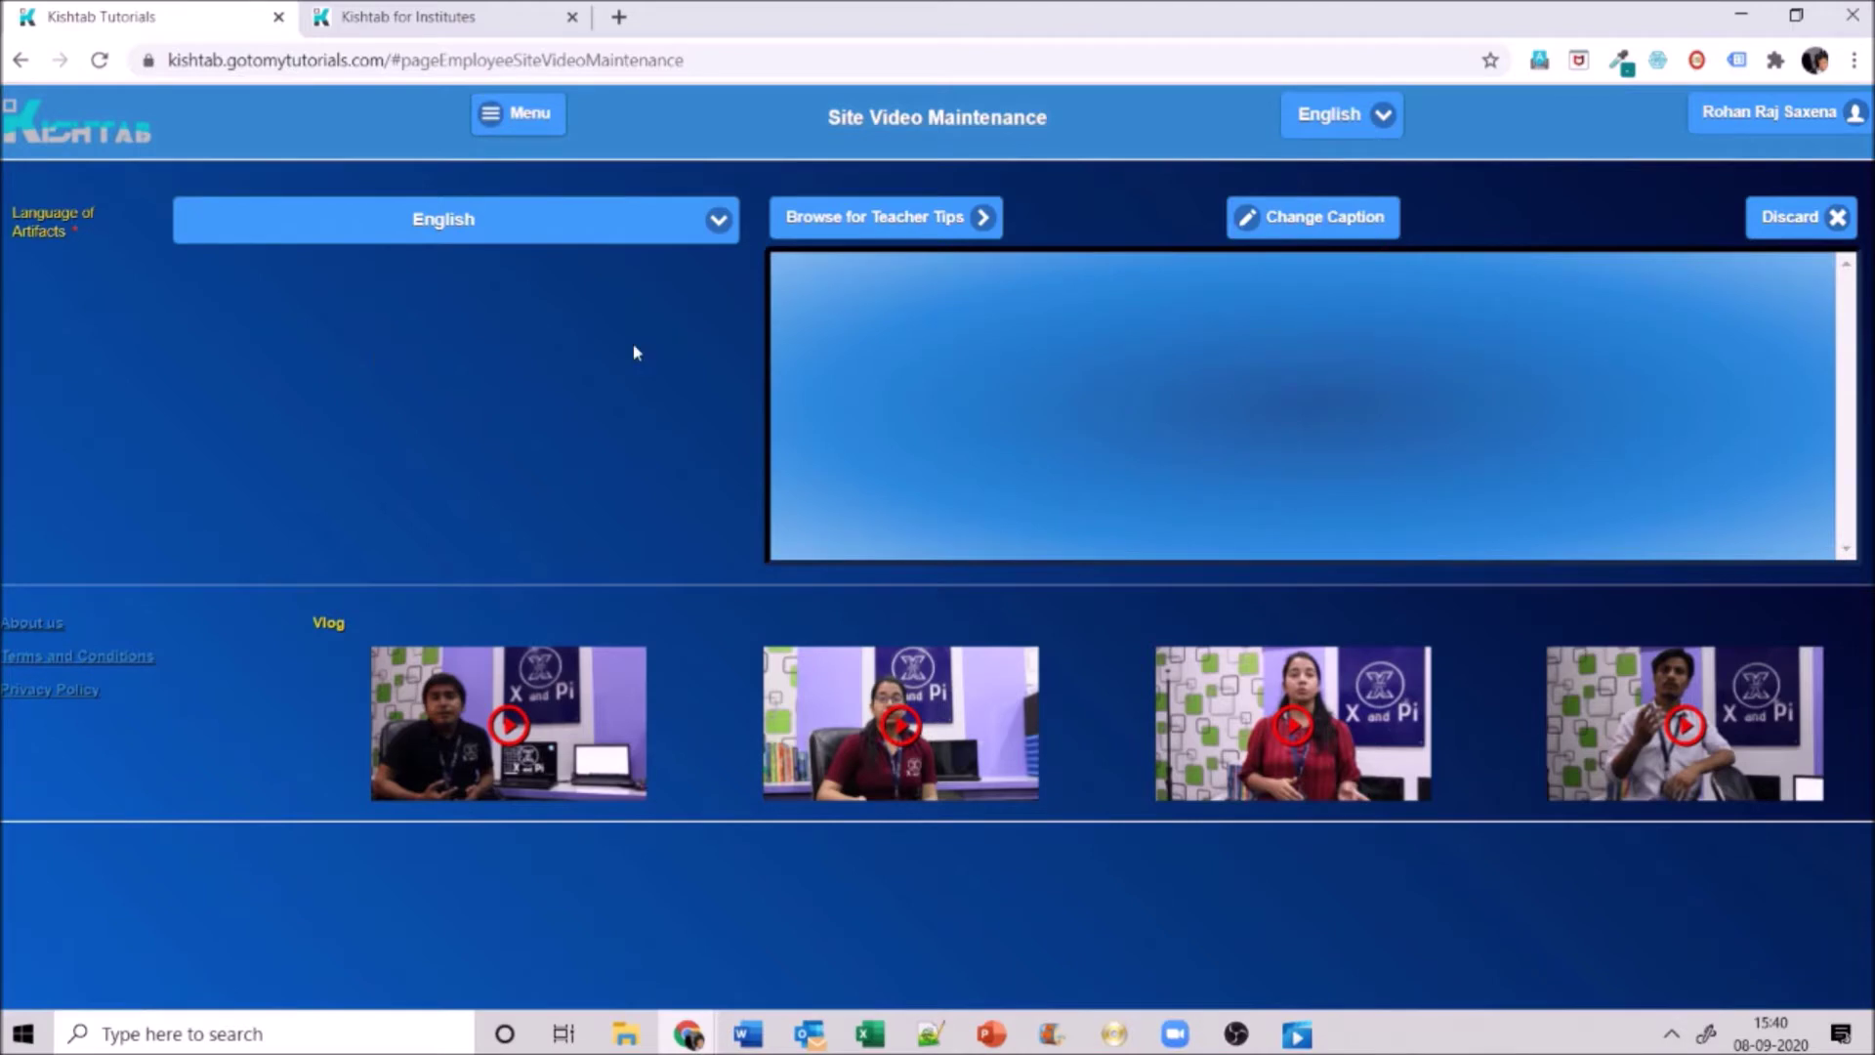
click(599, 221)
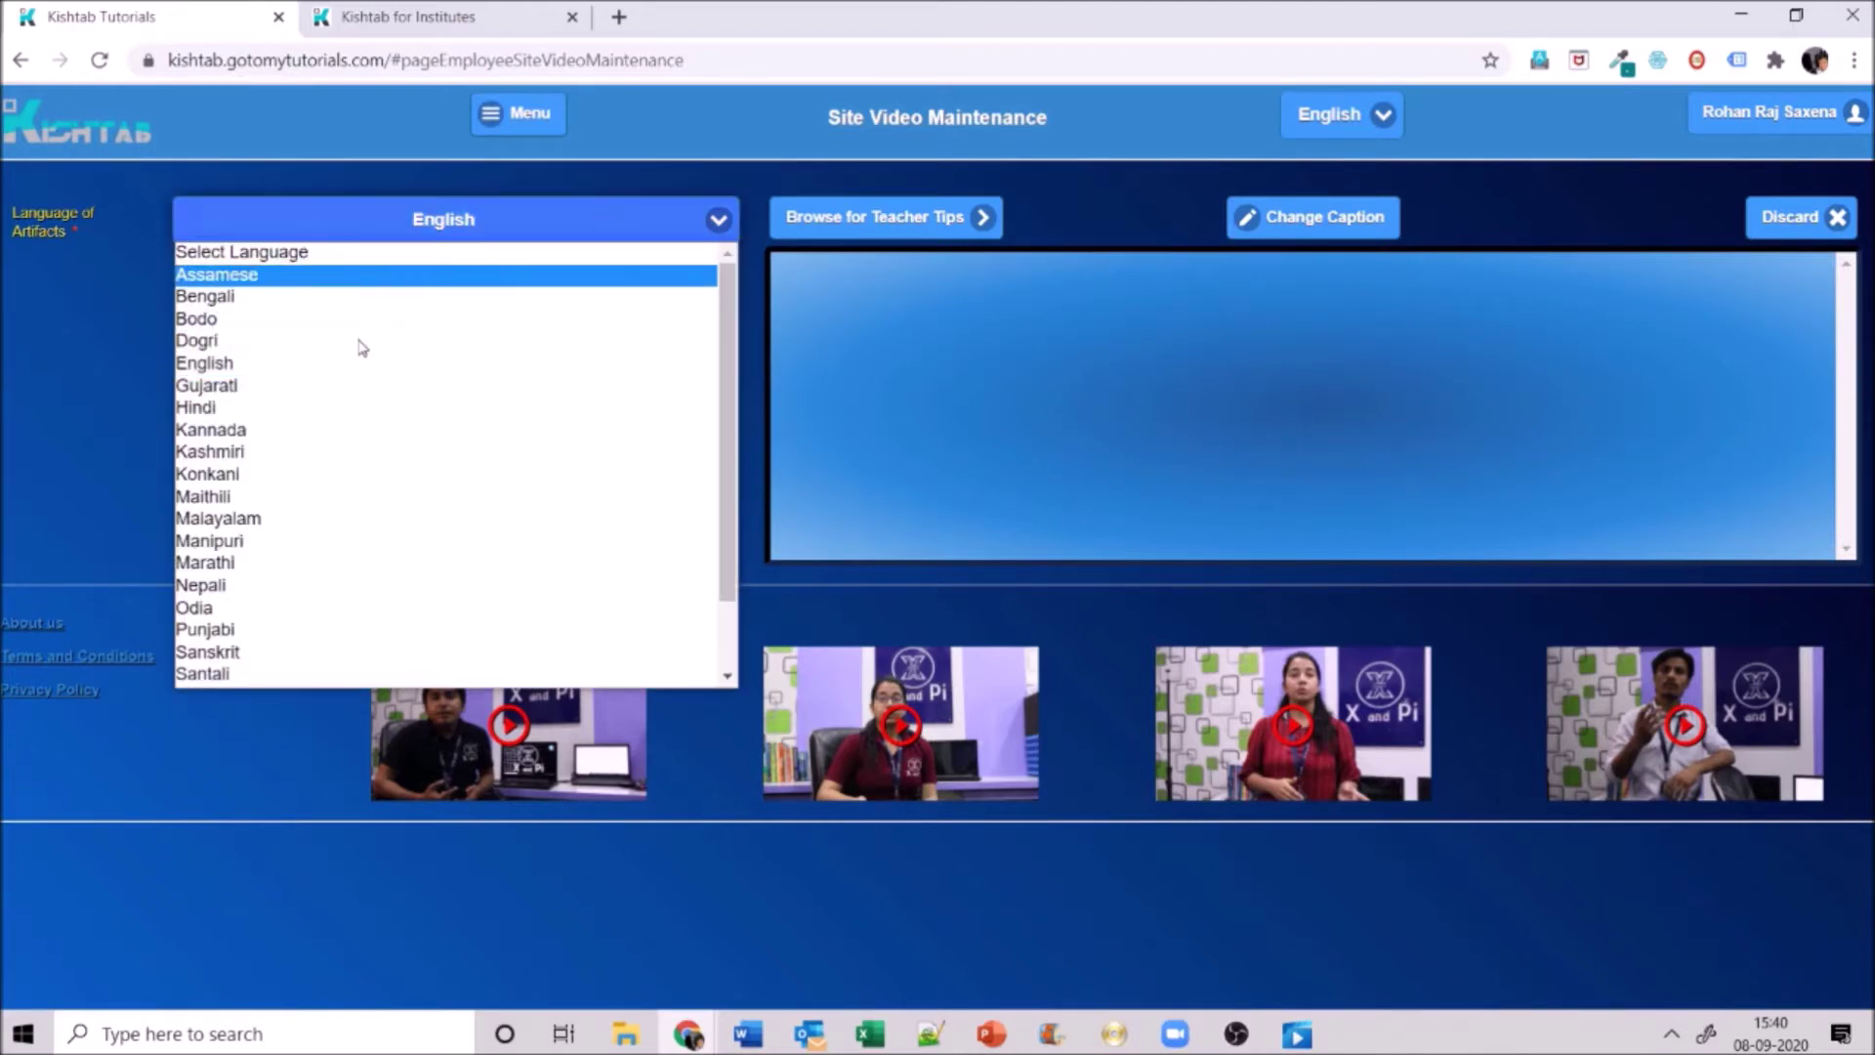
click(332, 407)
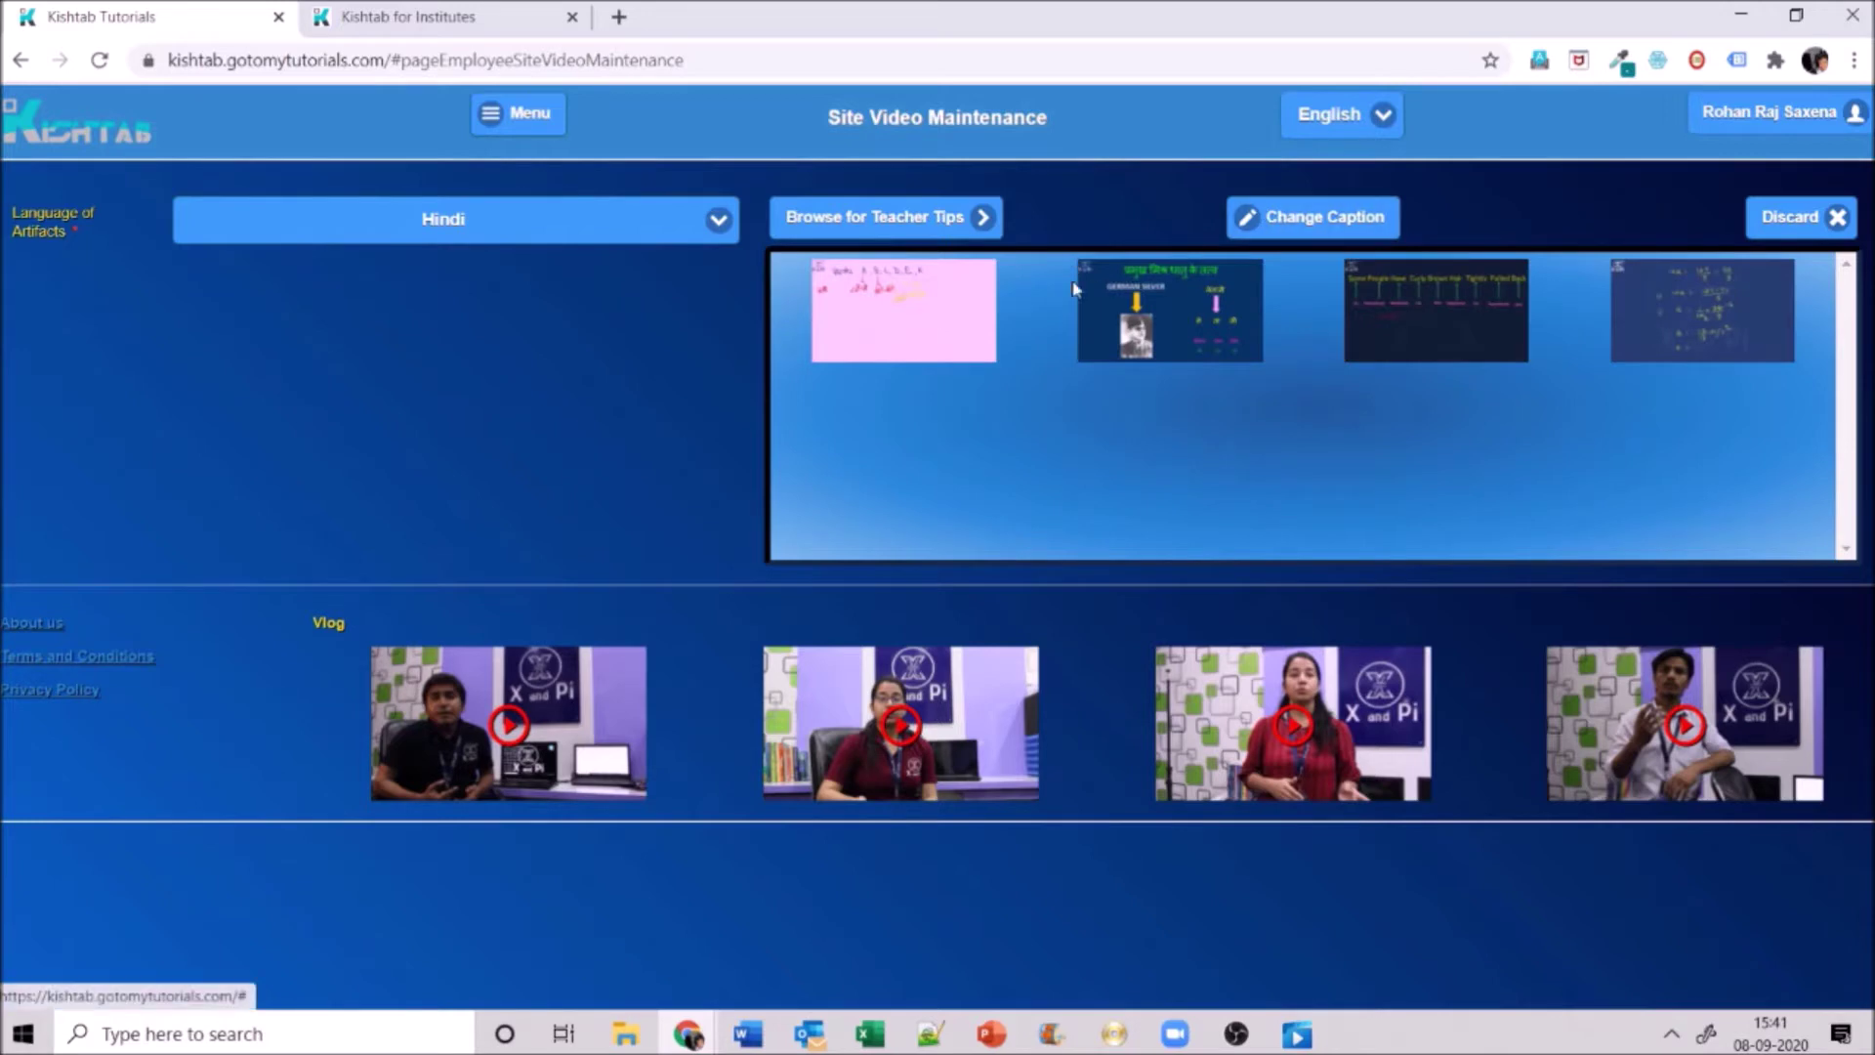
Step: Change the first Hindi tip video's caption to Vitamins and save it
click(967, 325)
click(1279, 205)
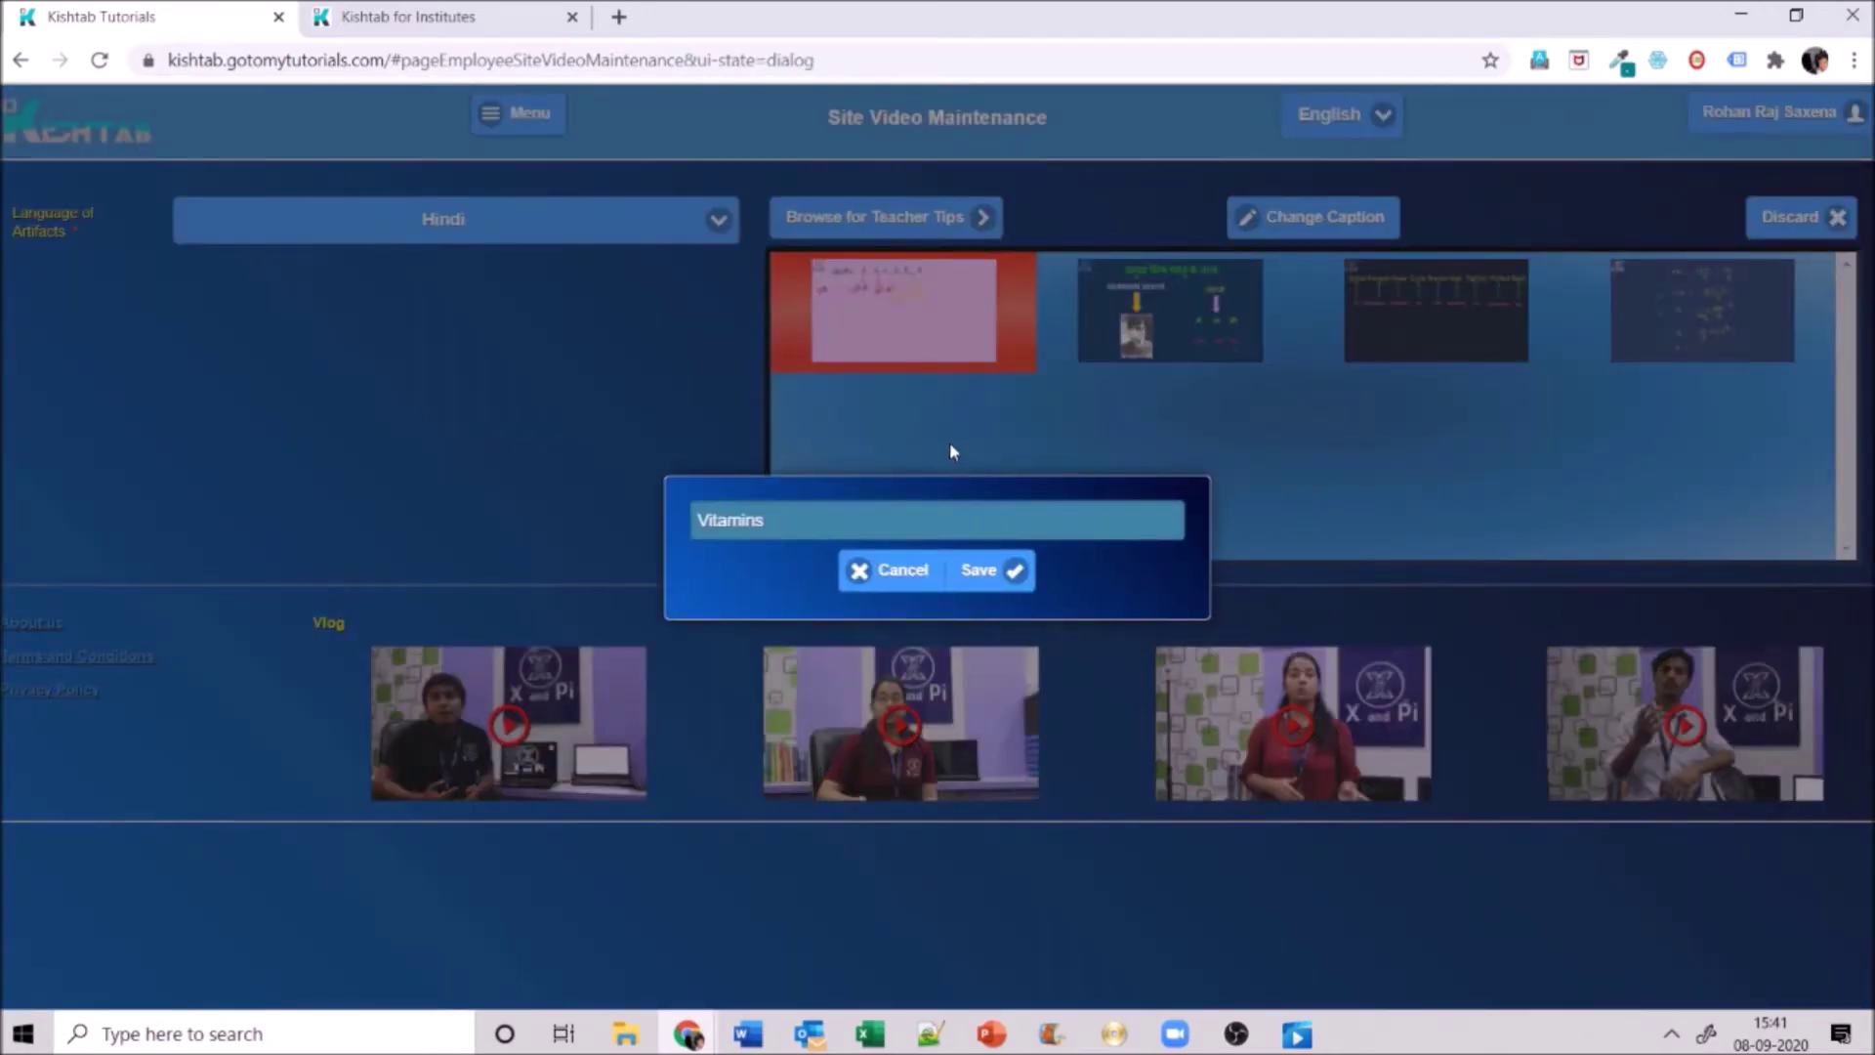
click(959, 518)
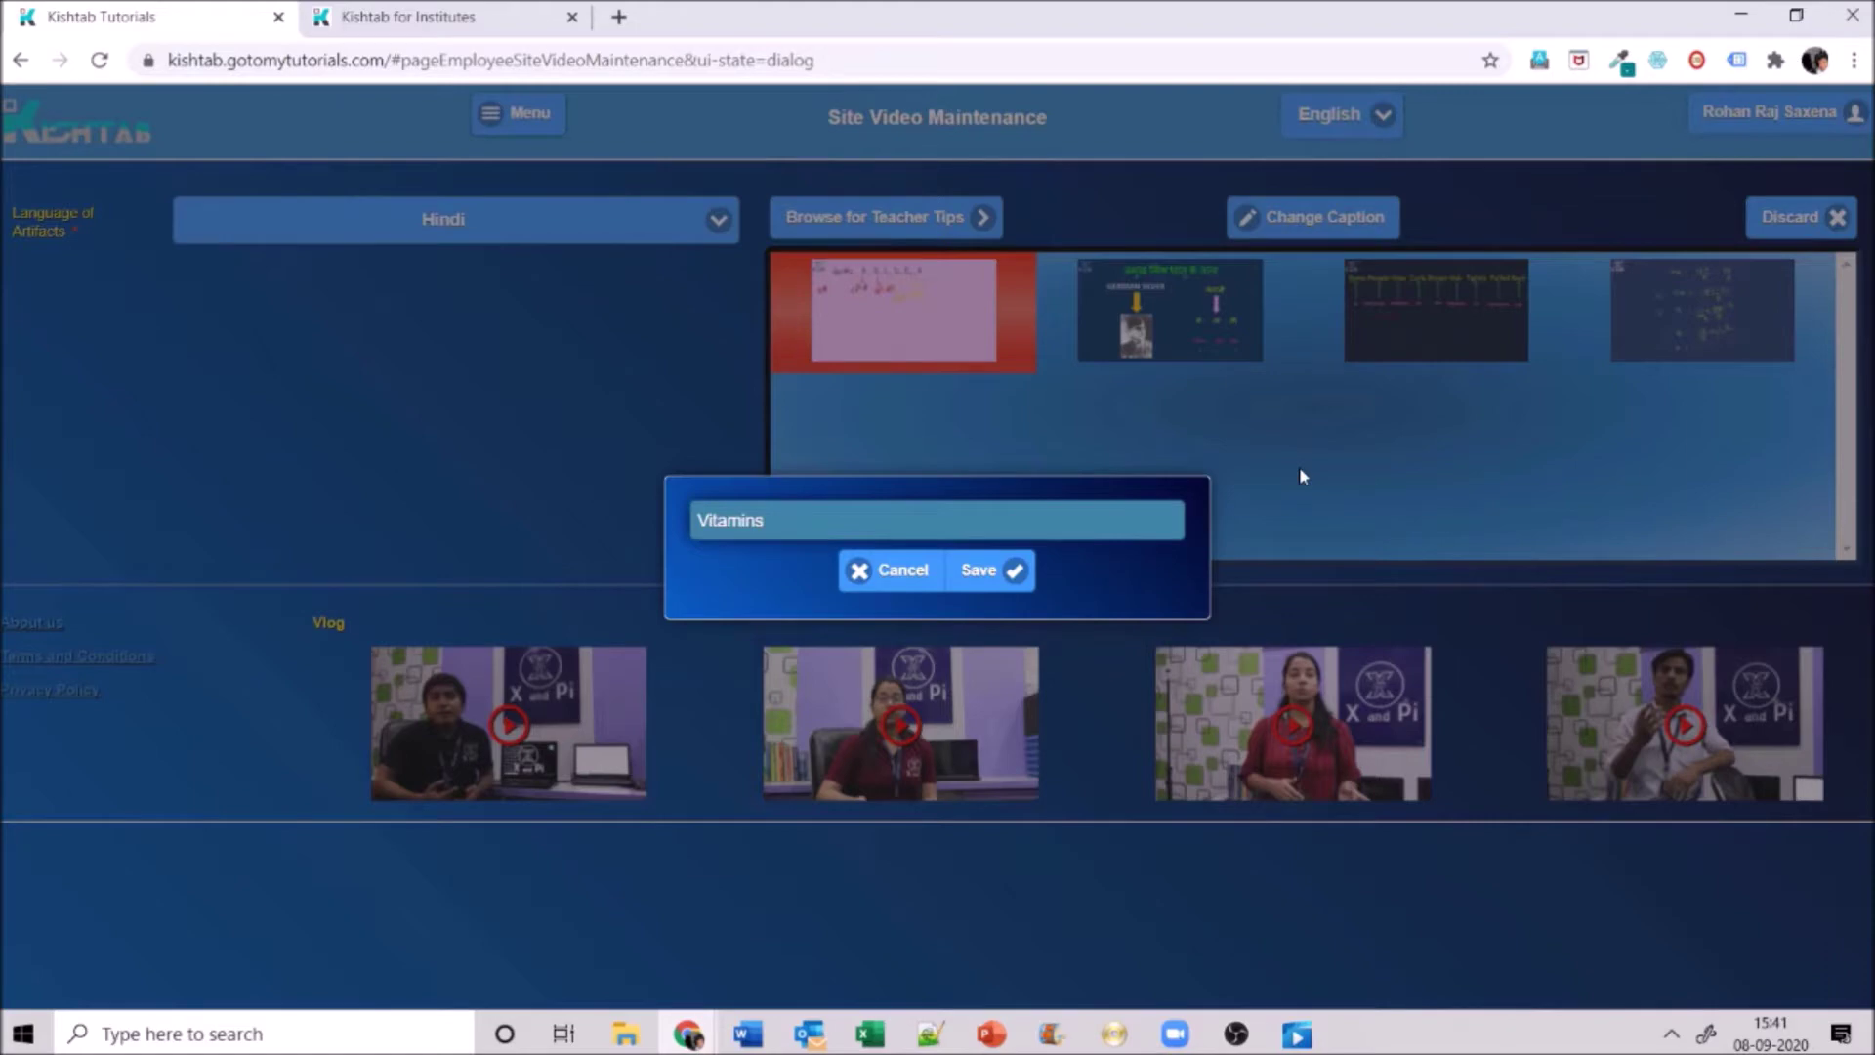
click(1299, 475)
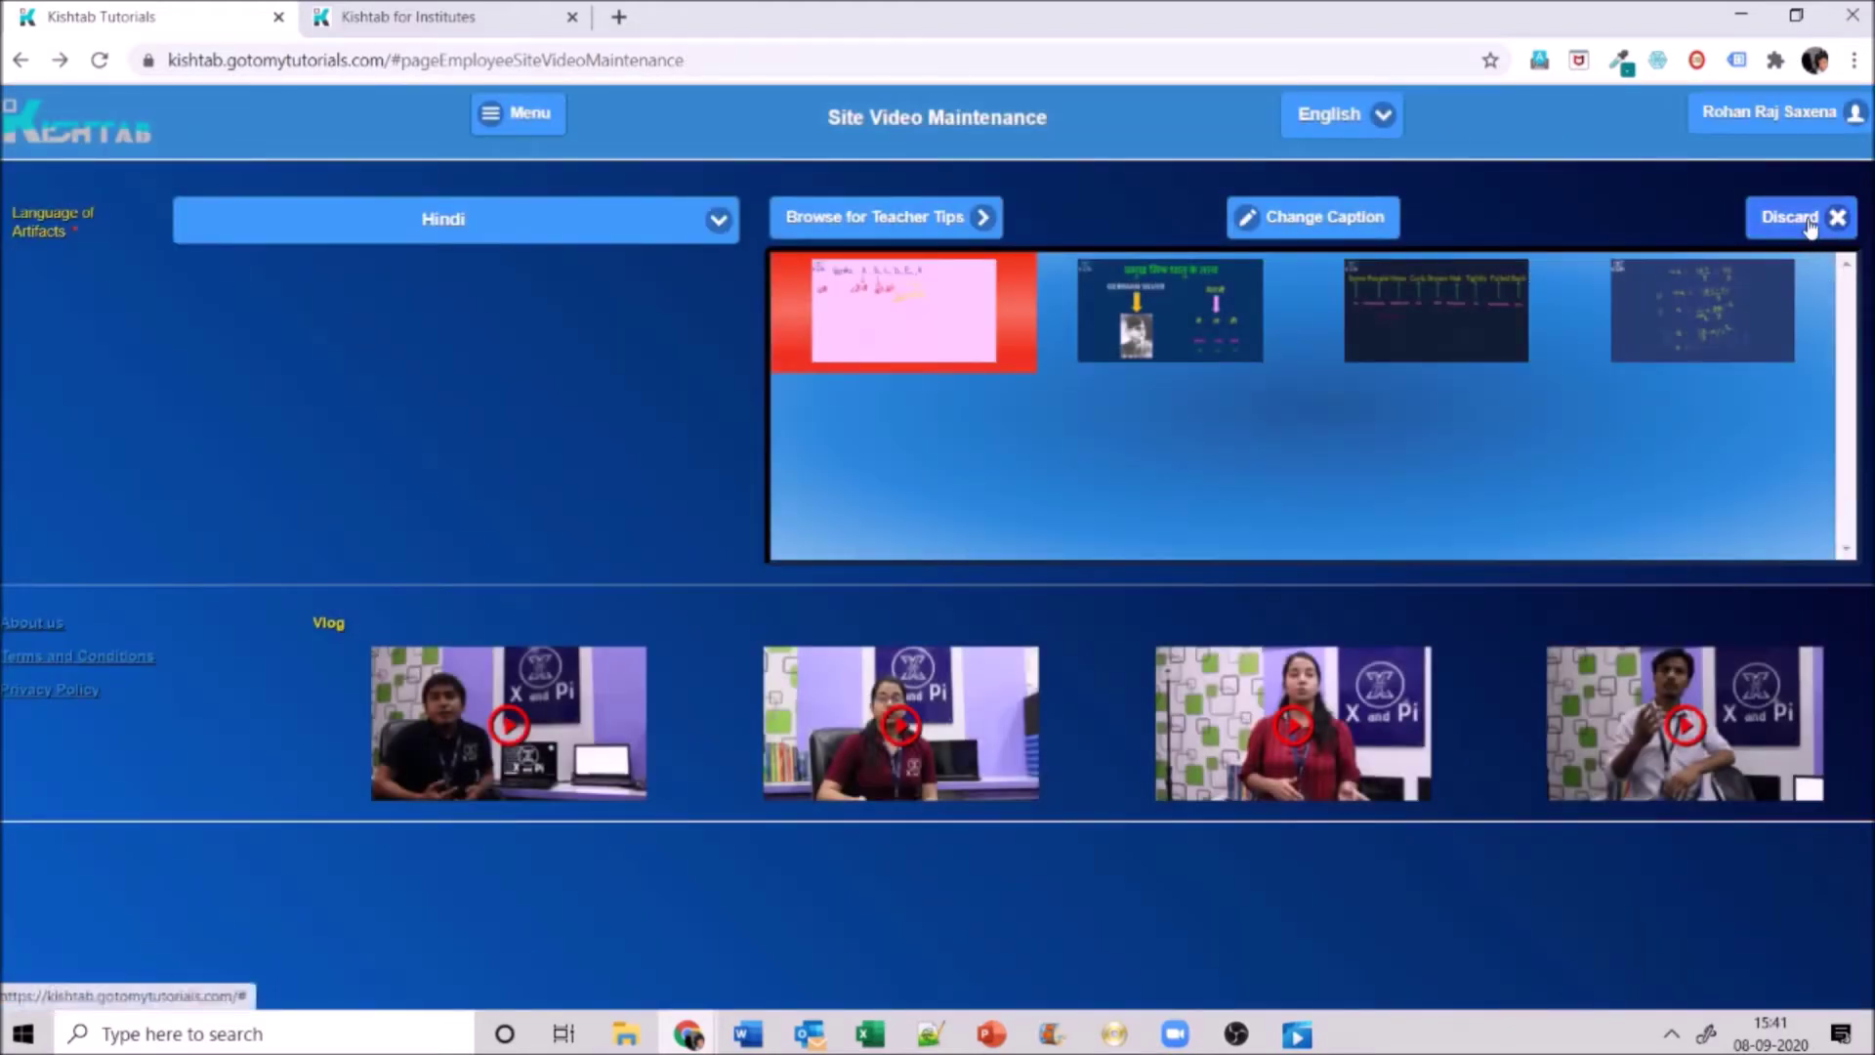
click(535, 115)
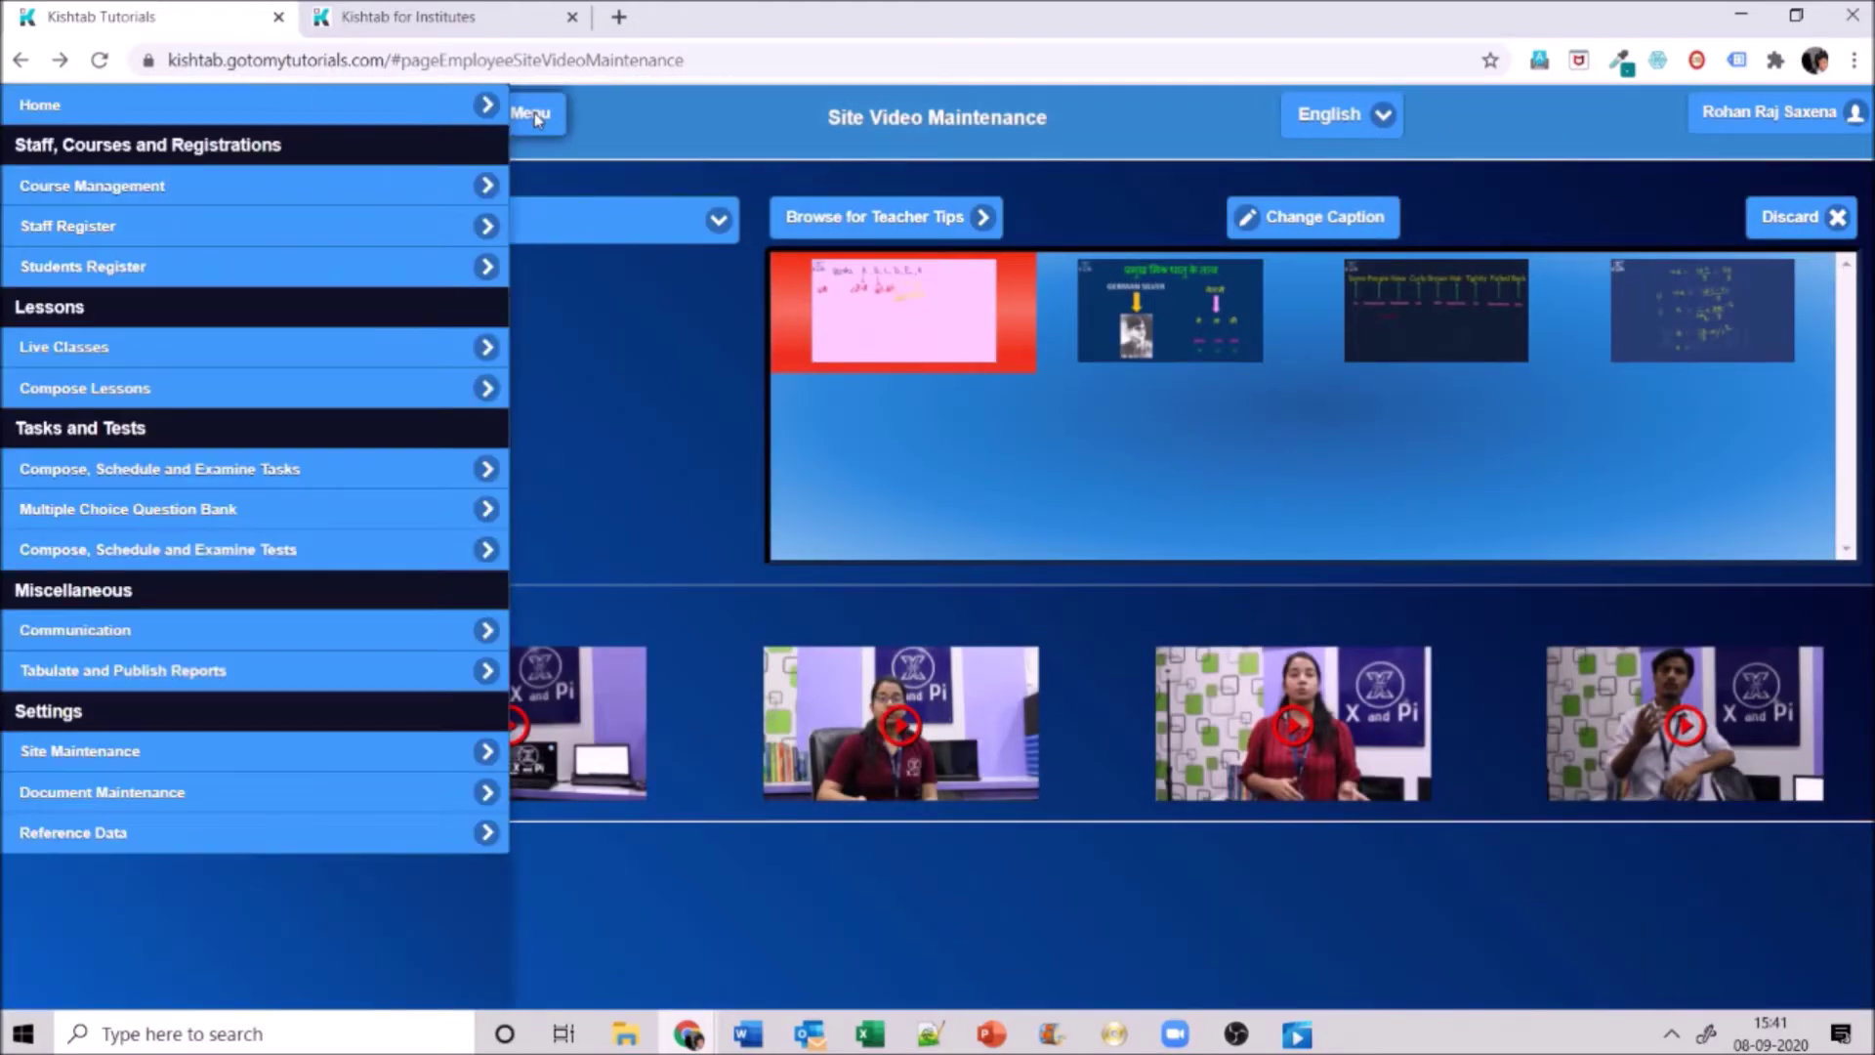
Step: Show the Hindi vlogs in Vlog maintenance, pick the fifth one, then go to Document Maintenance
click(258, 759)
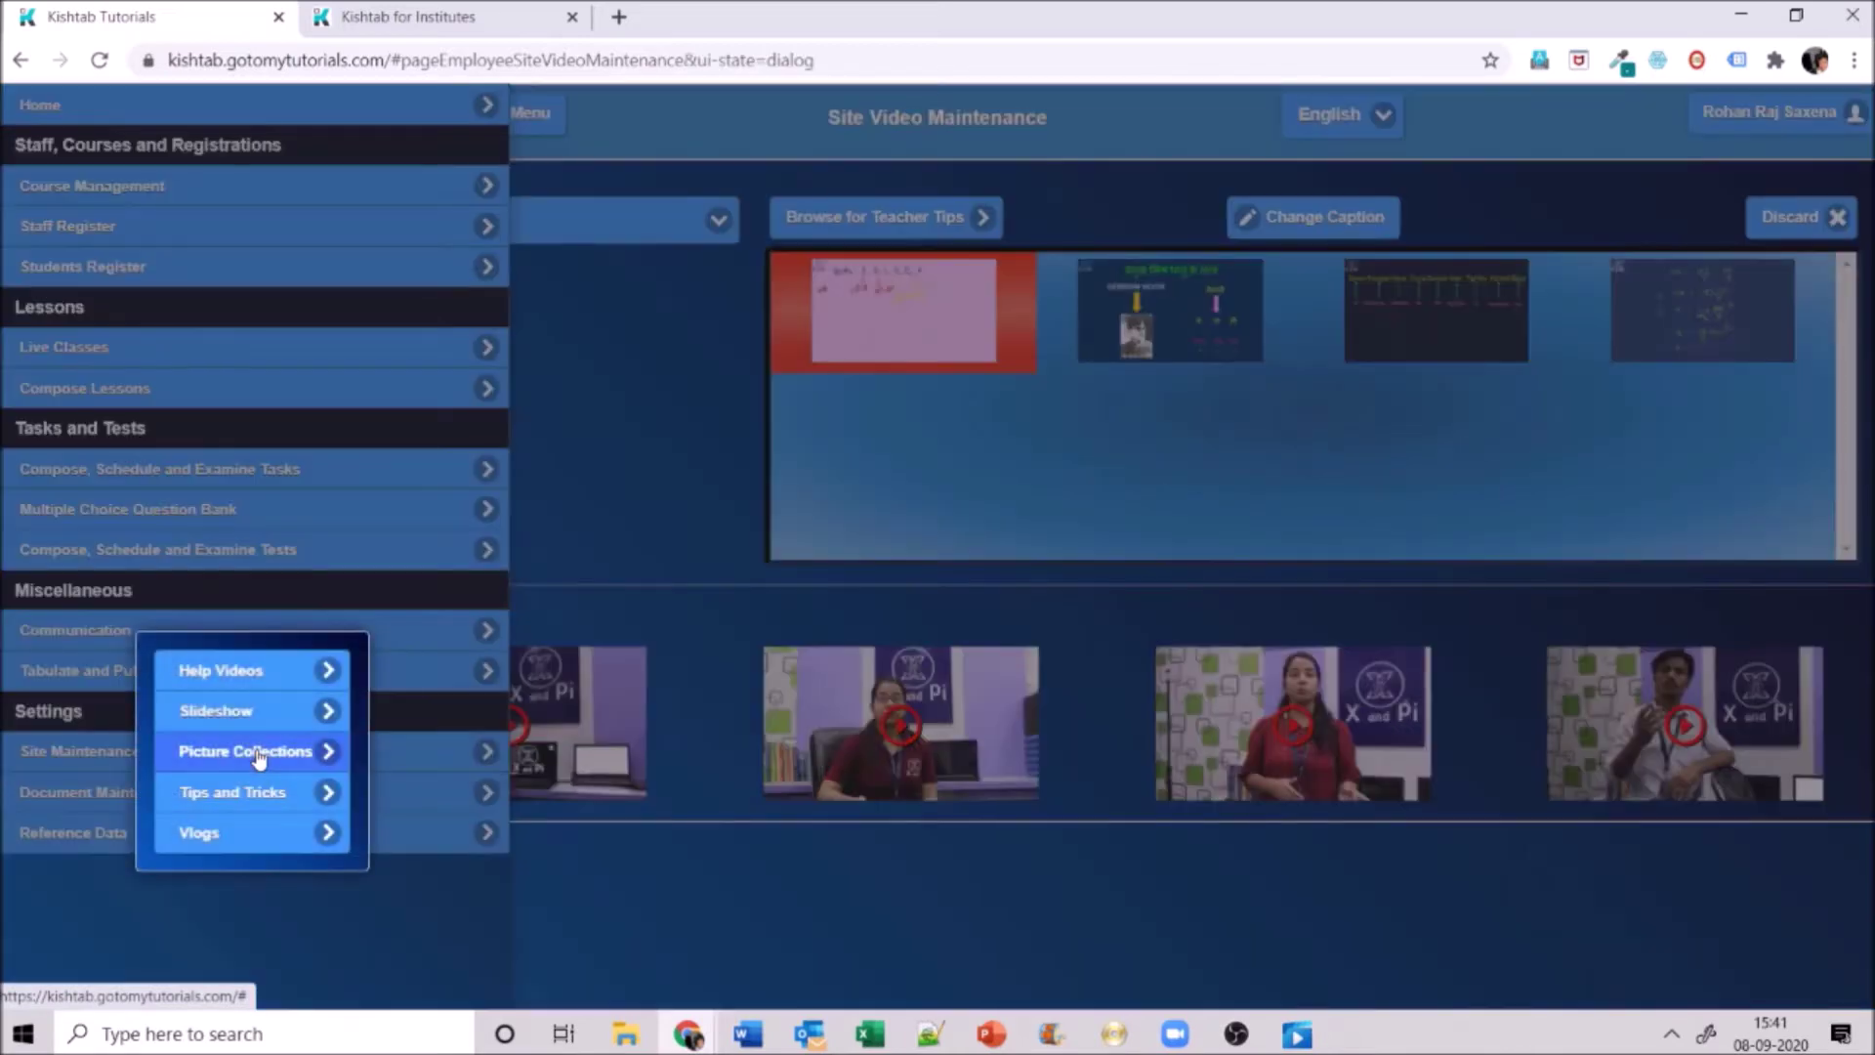
click(262, 835)
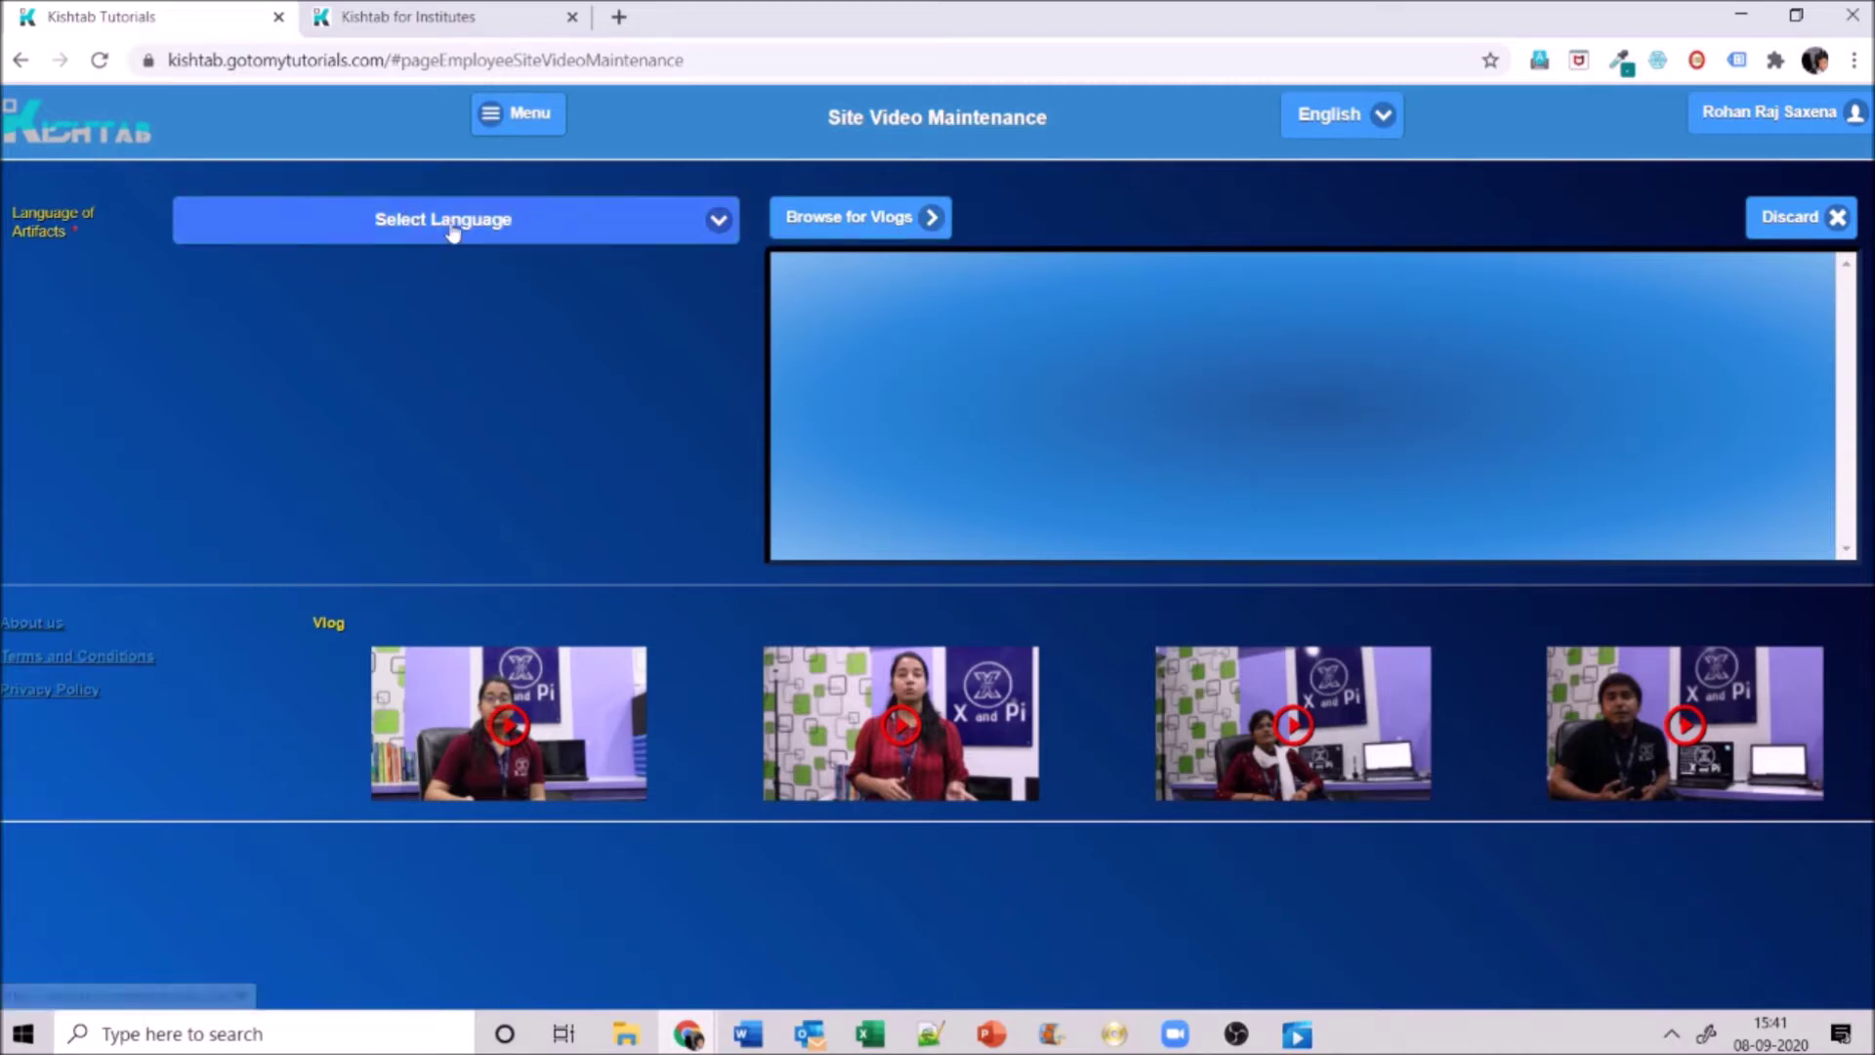
click(660, 217)
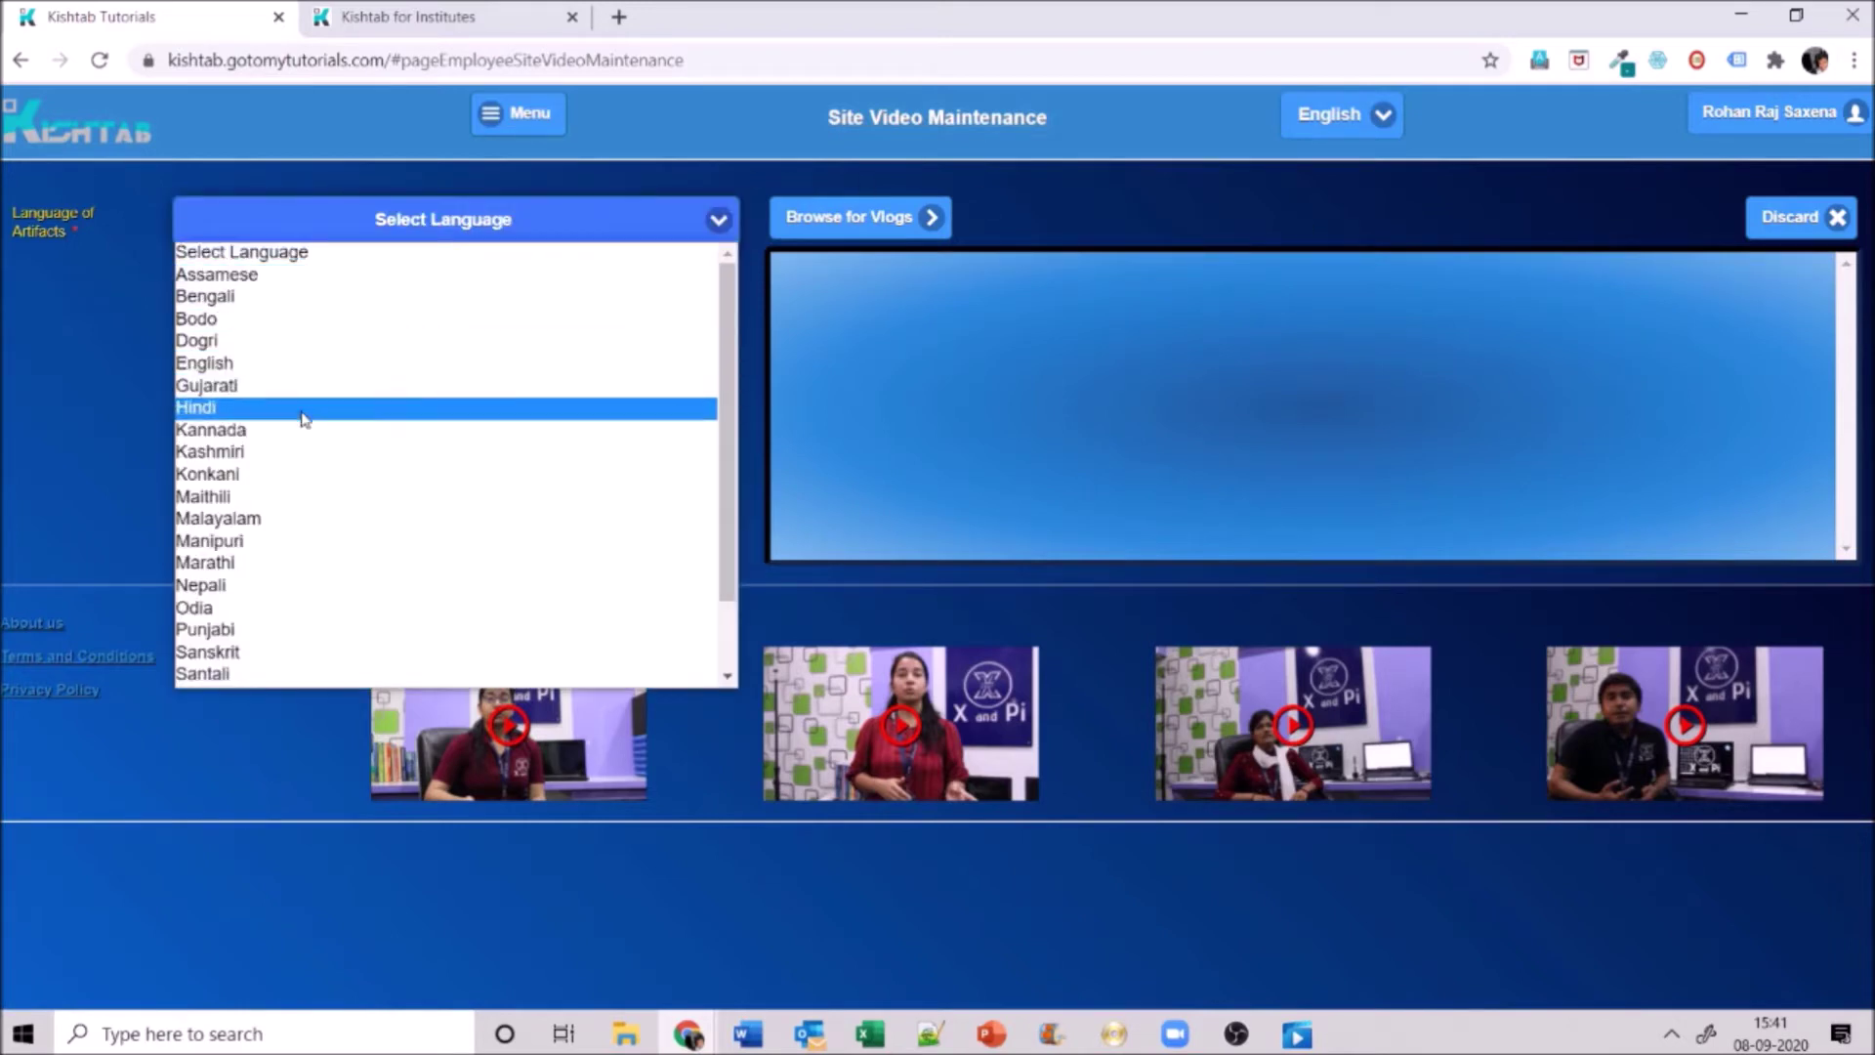
click(303, 408)
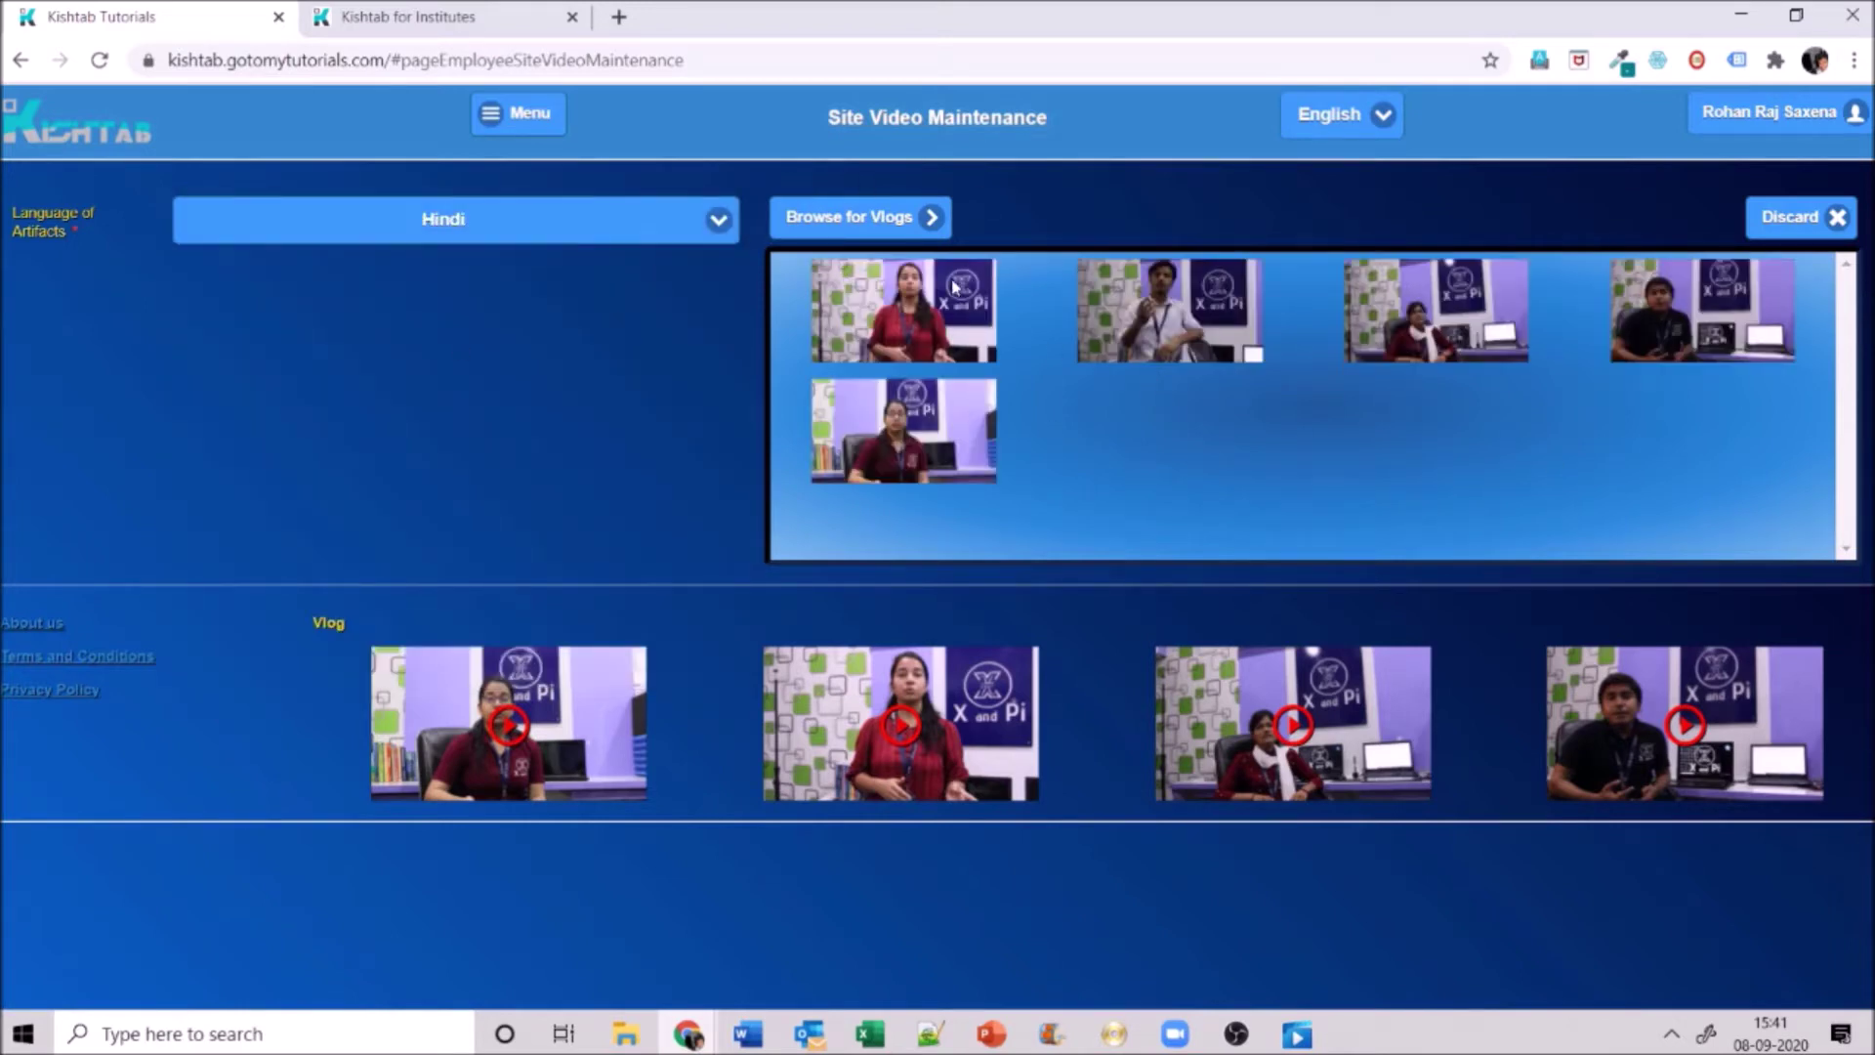
click(913, 425)
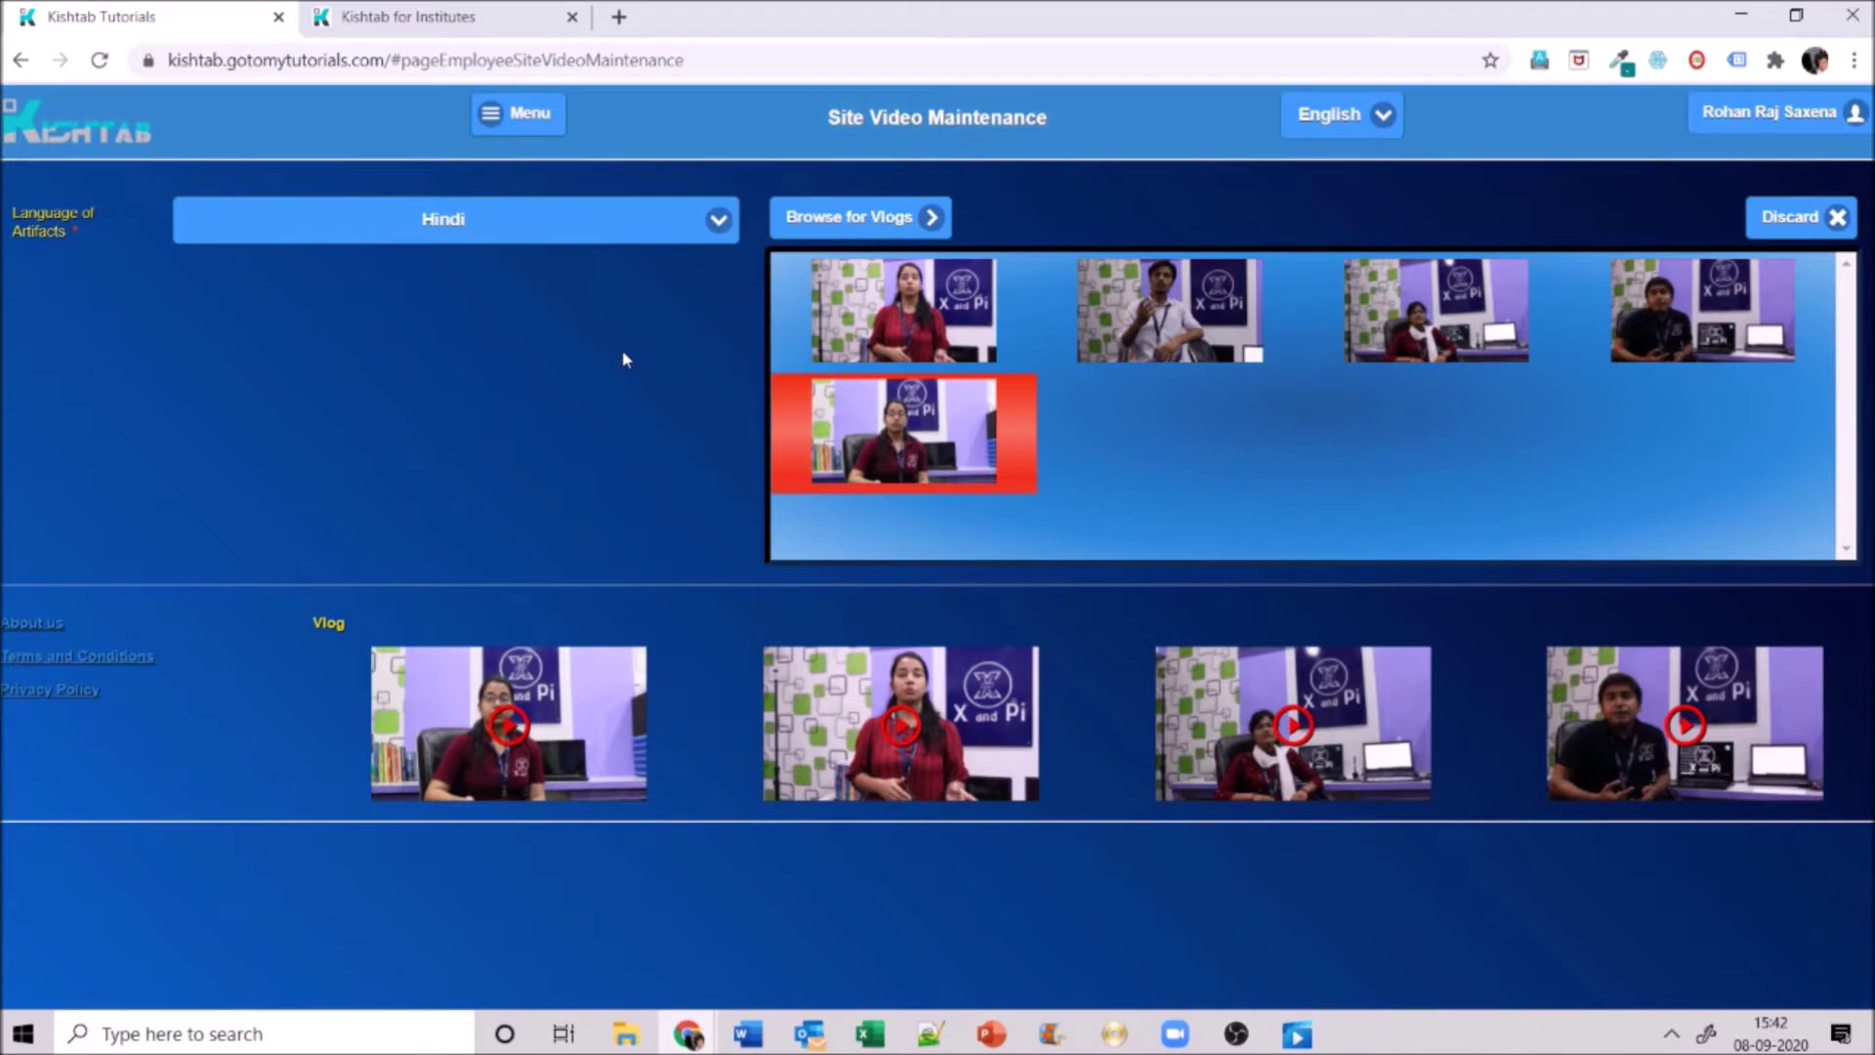
click(534, 133)
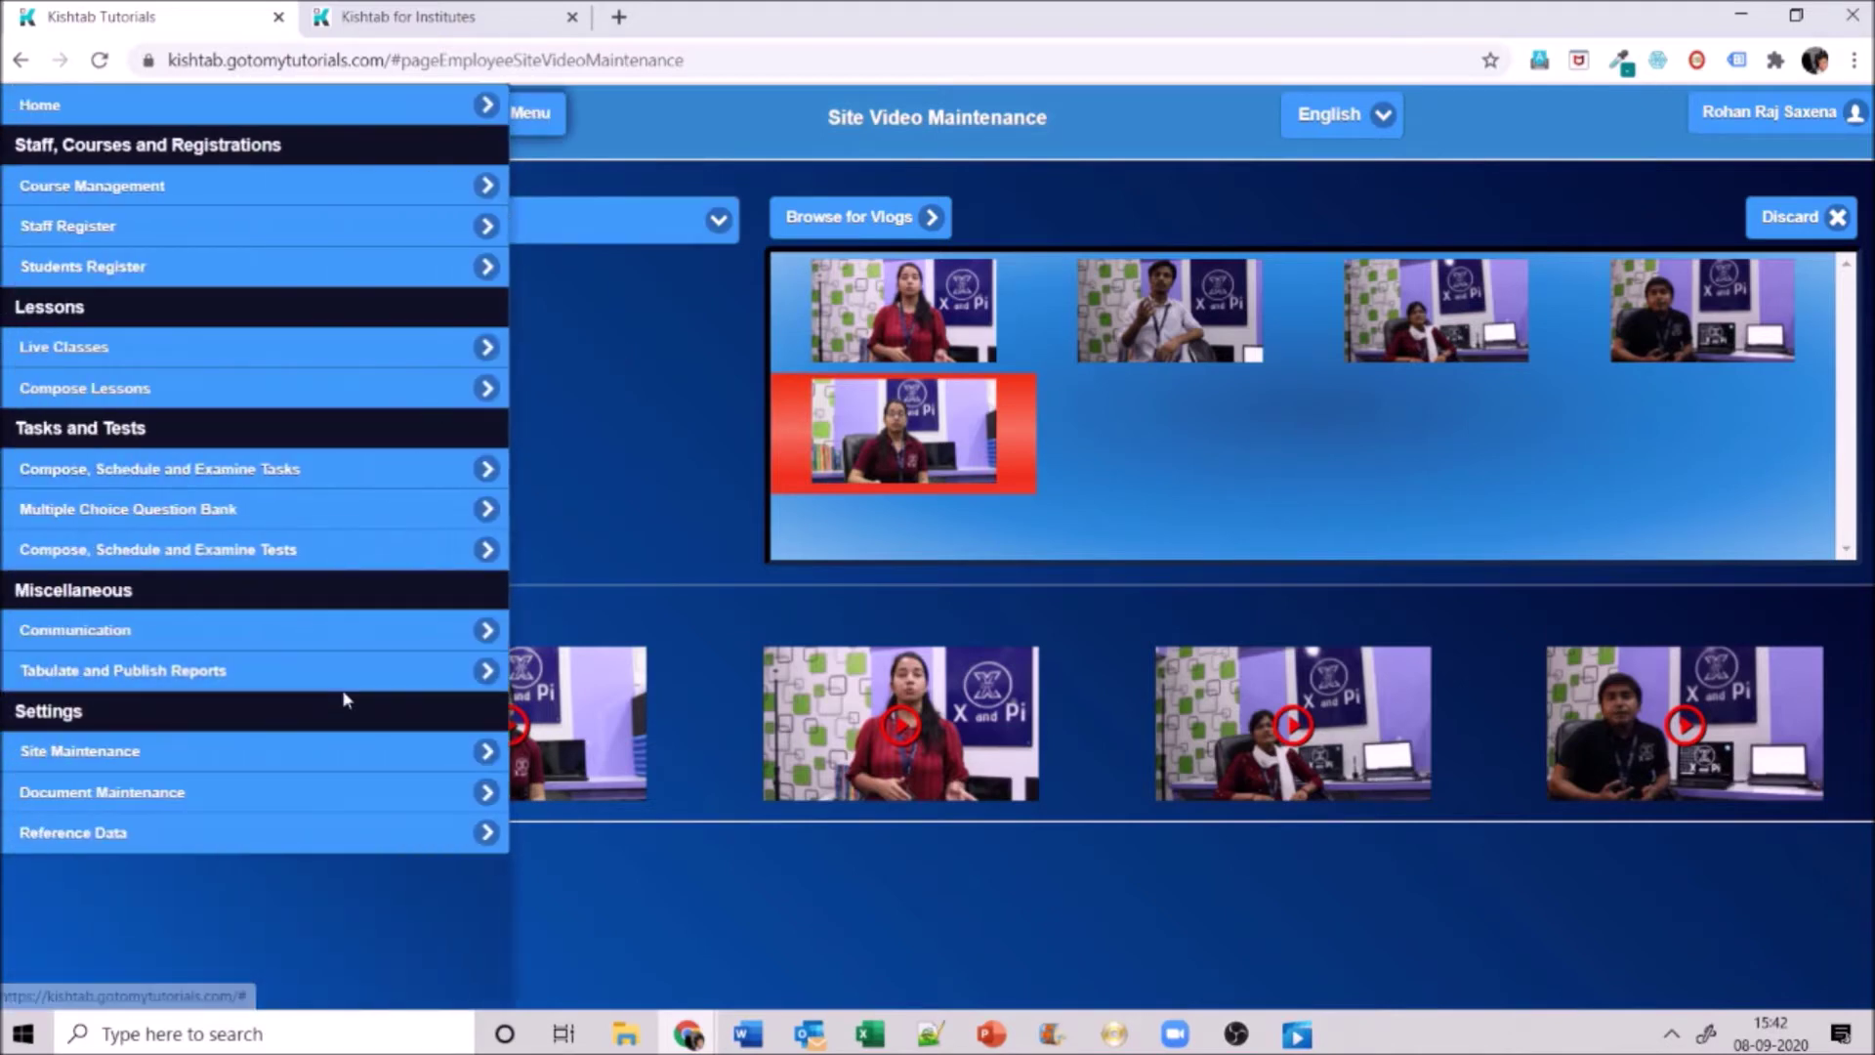
click(285, 799)
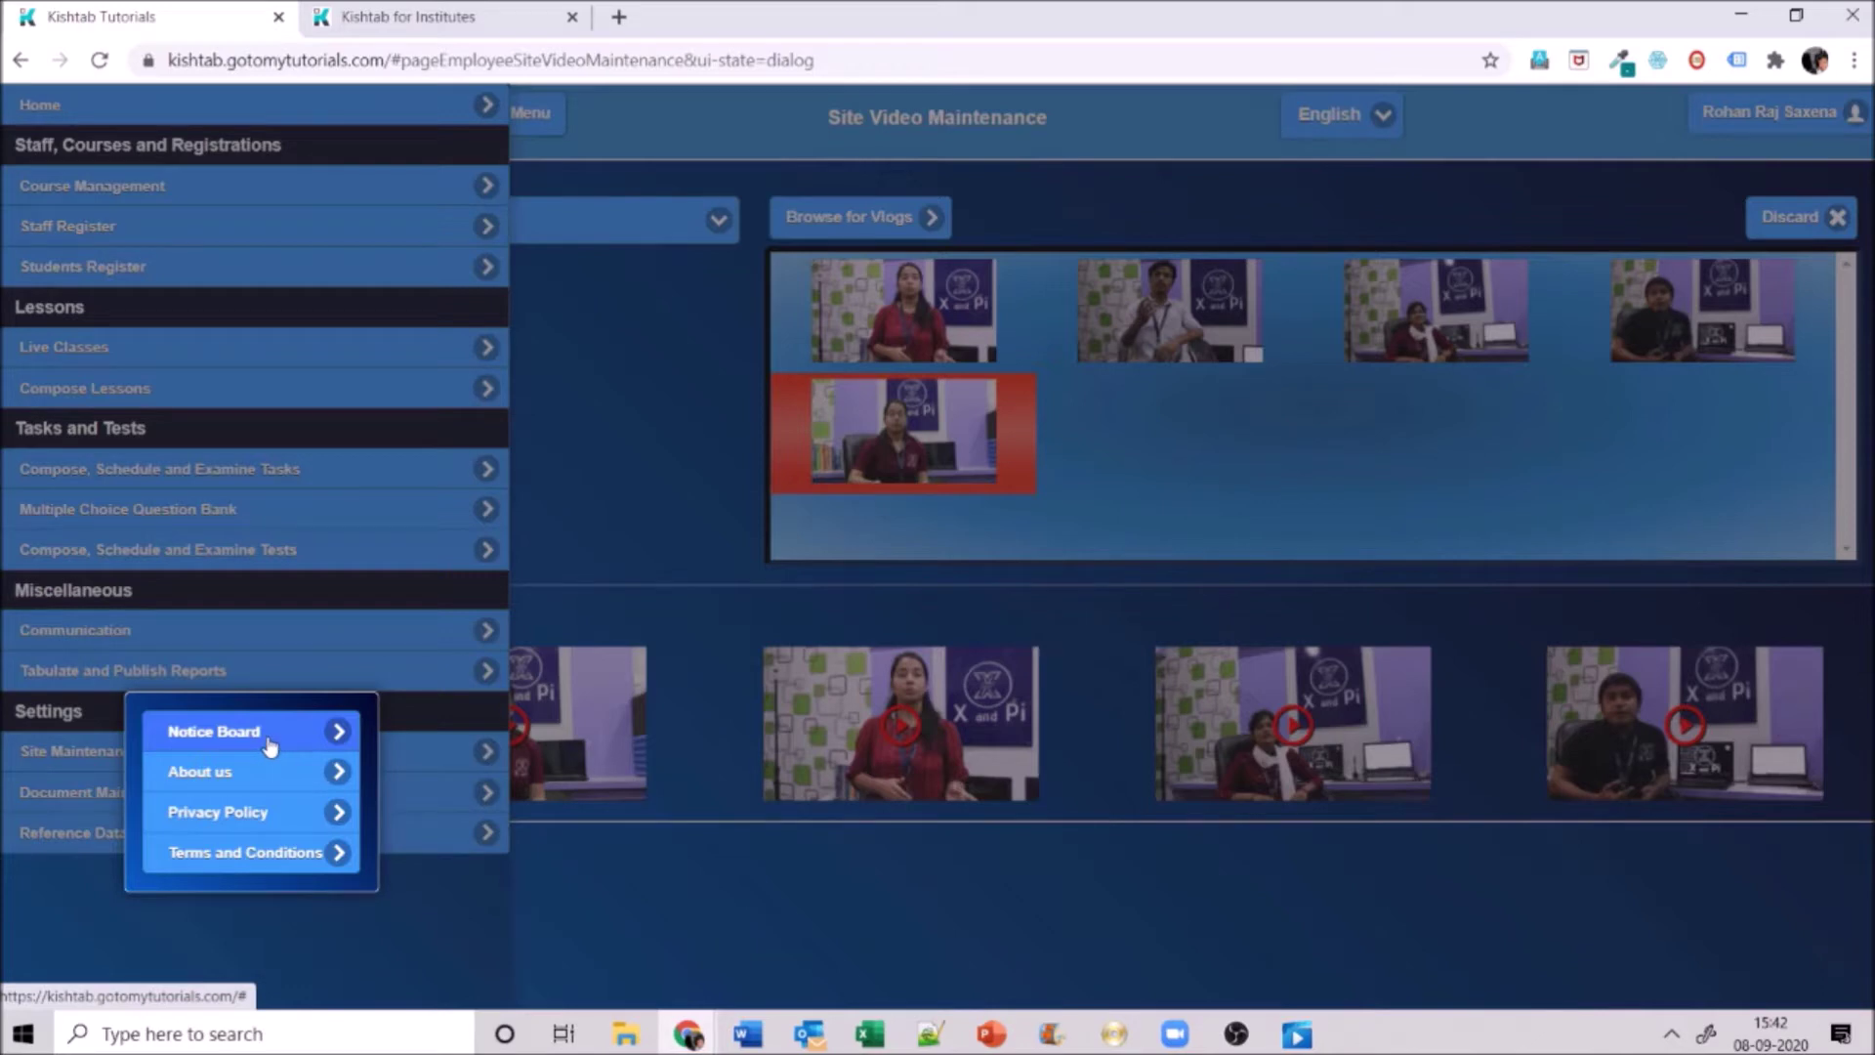
Step: Open the English Notice Board and start a new line after -Happy Learning
click(270, 747)
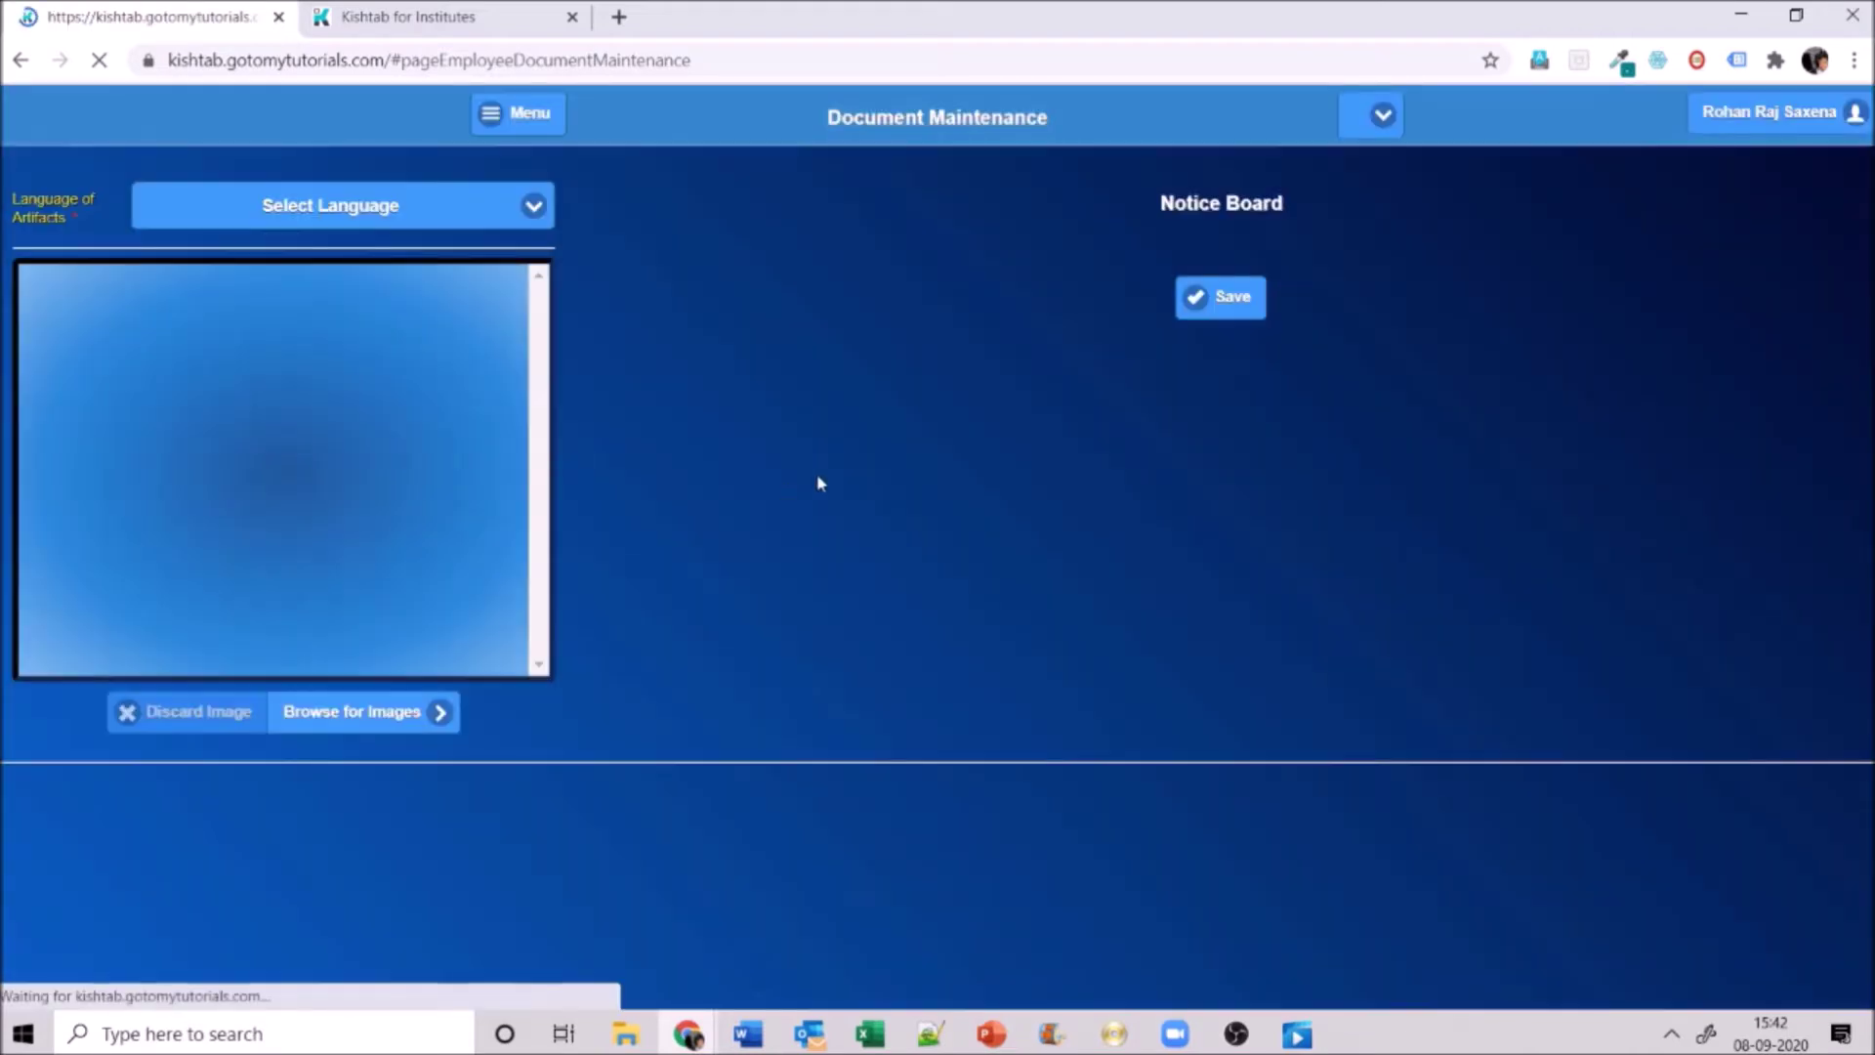
click(484, 226)
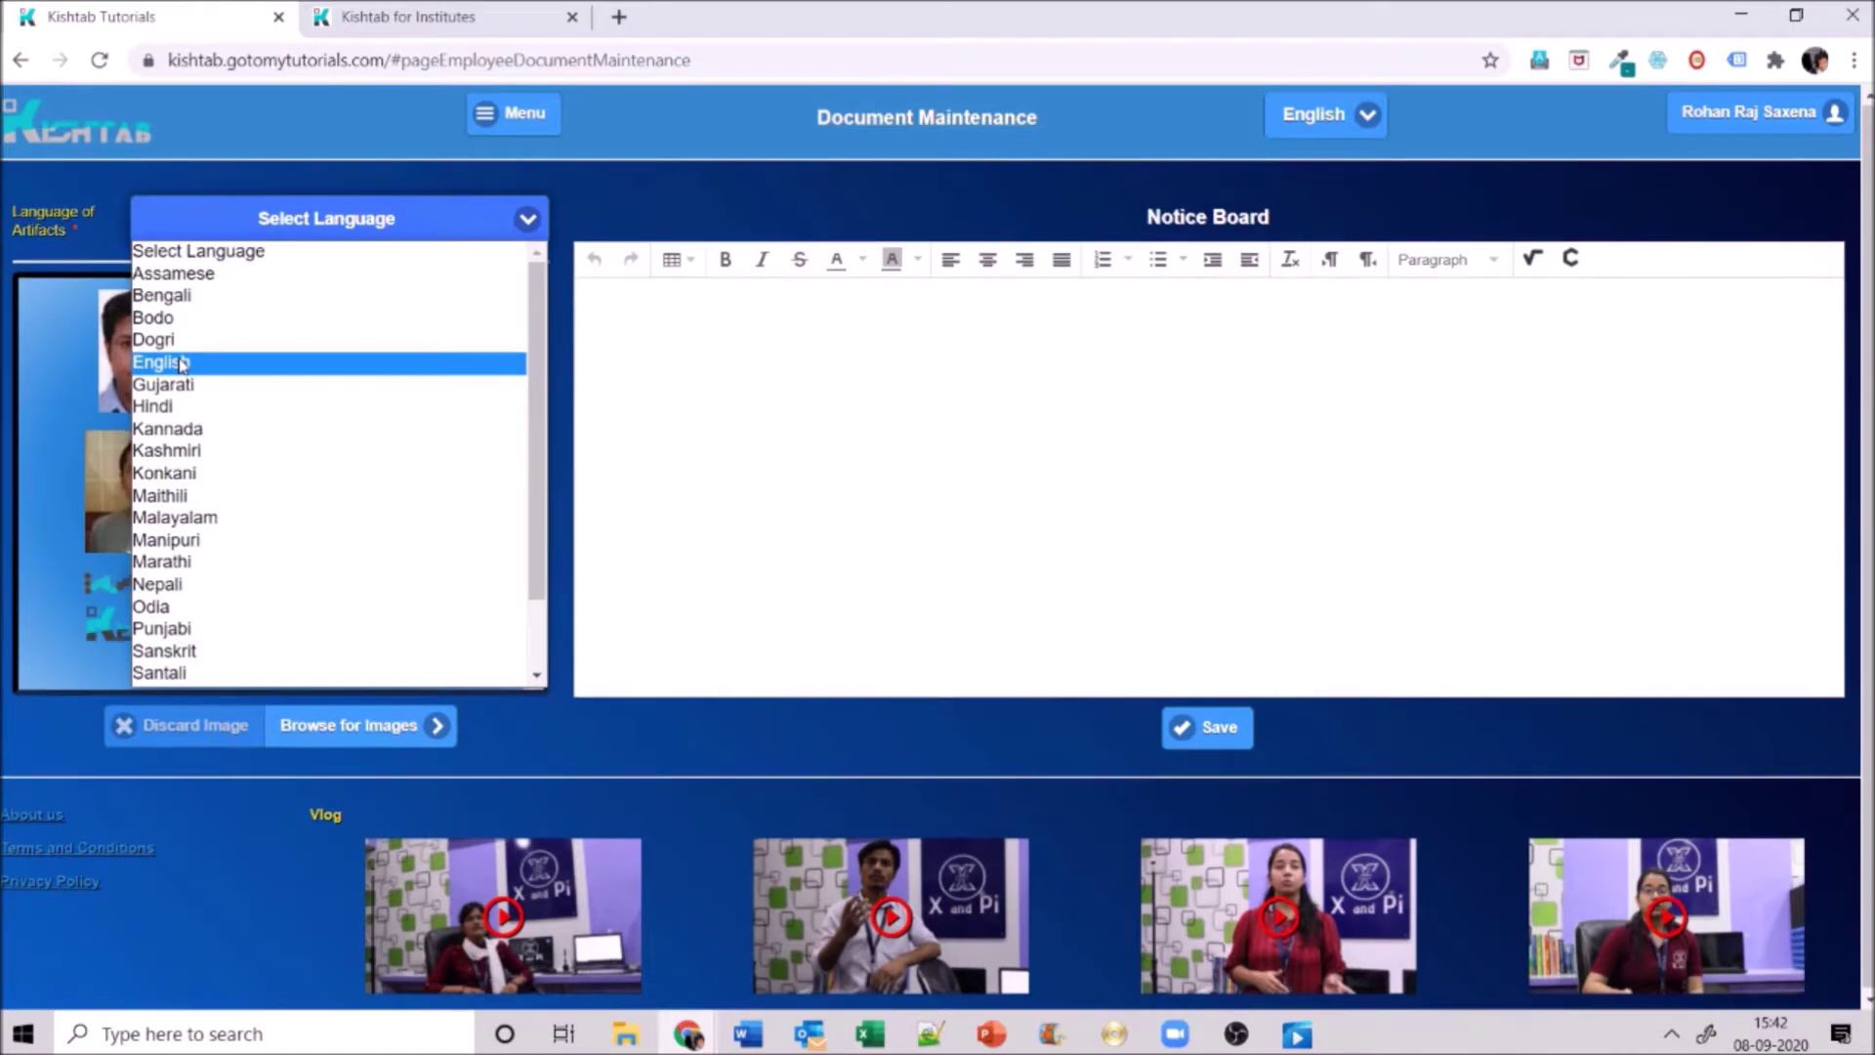
click(181, 362)
drag(589, 316, 791, 500)
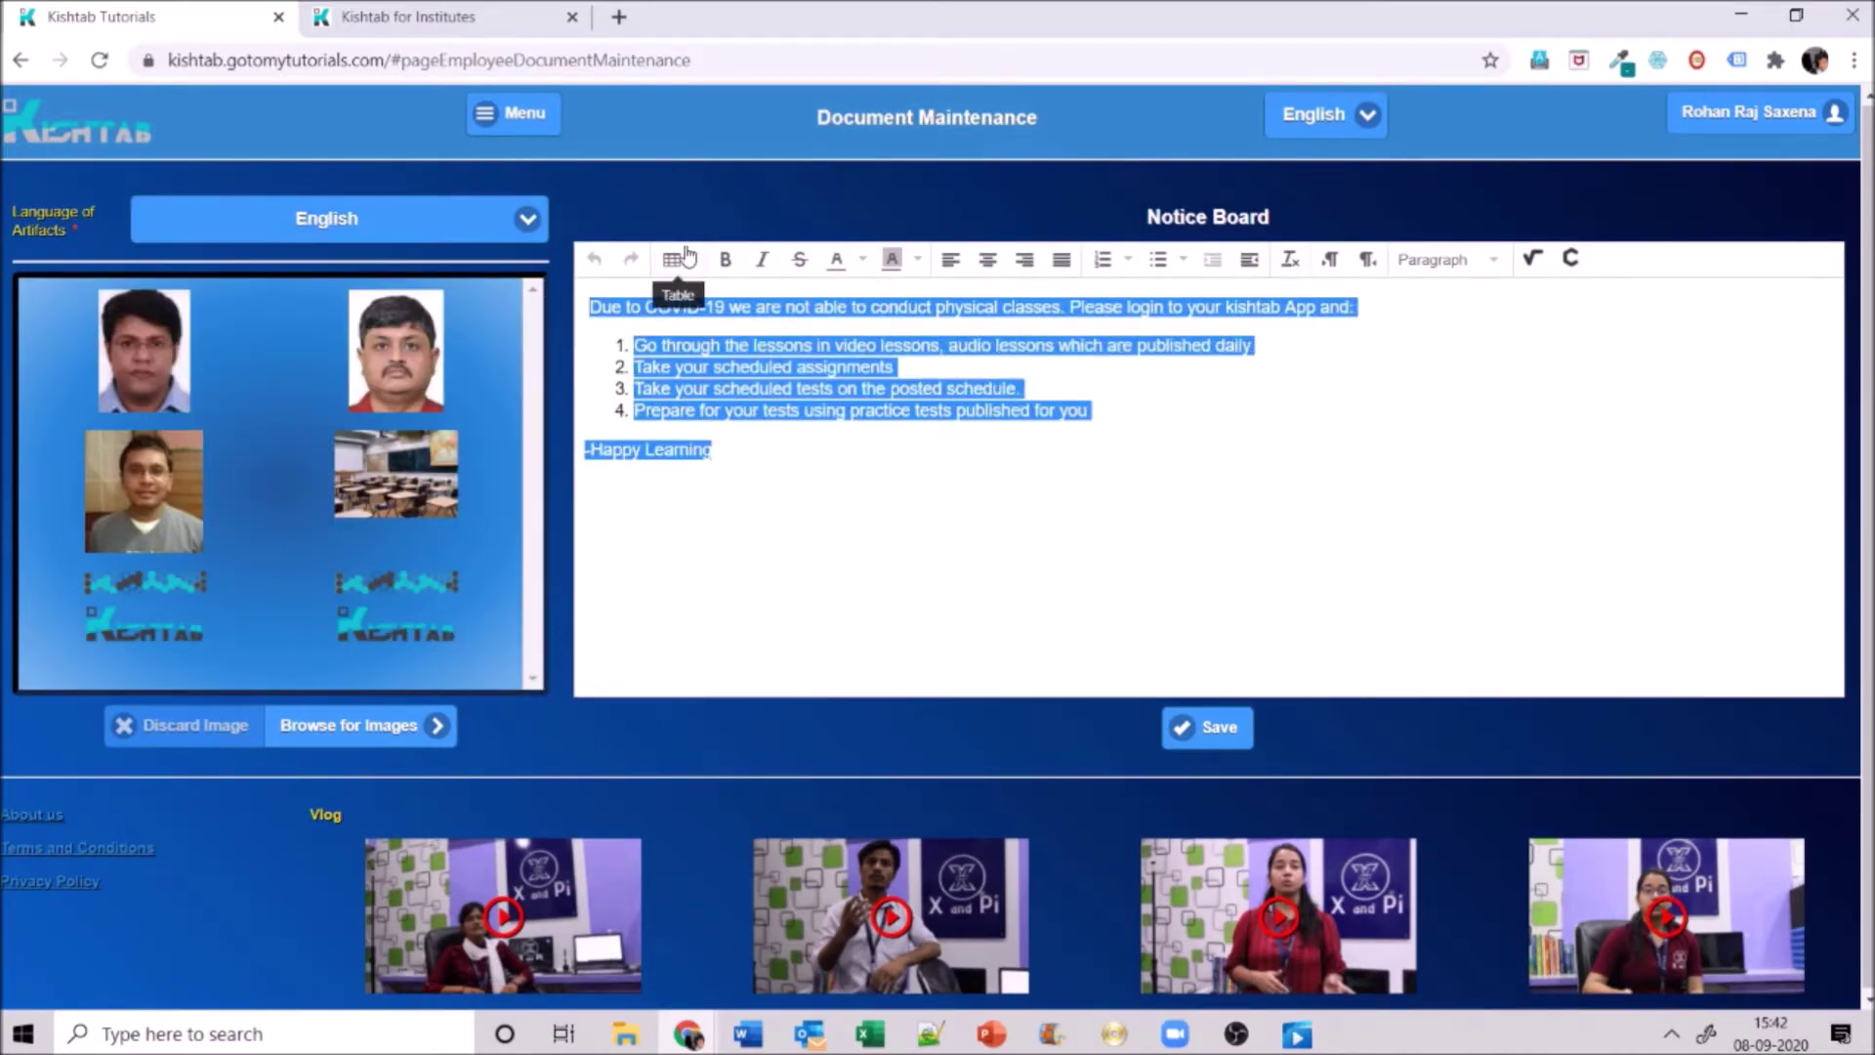
click(733, 451)
key(Return)
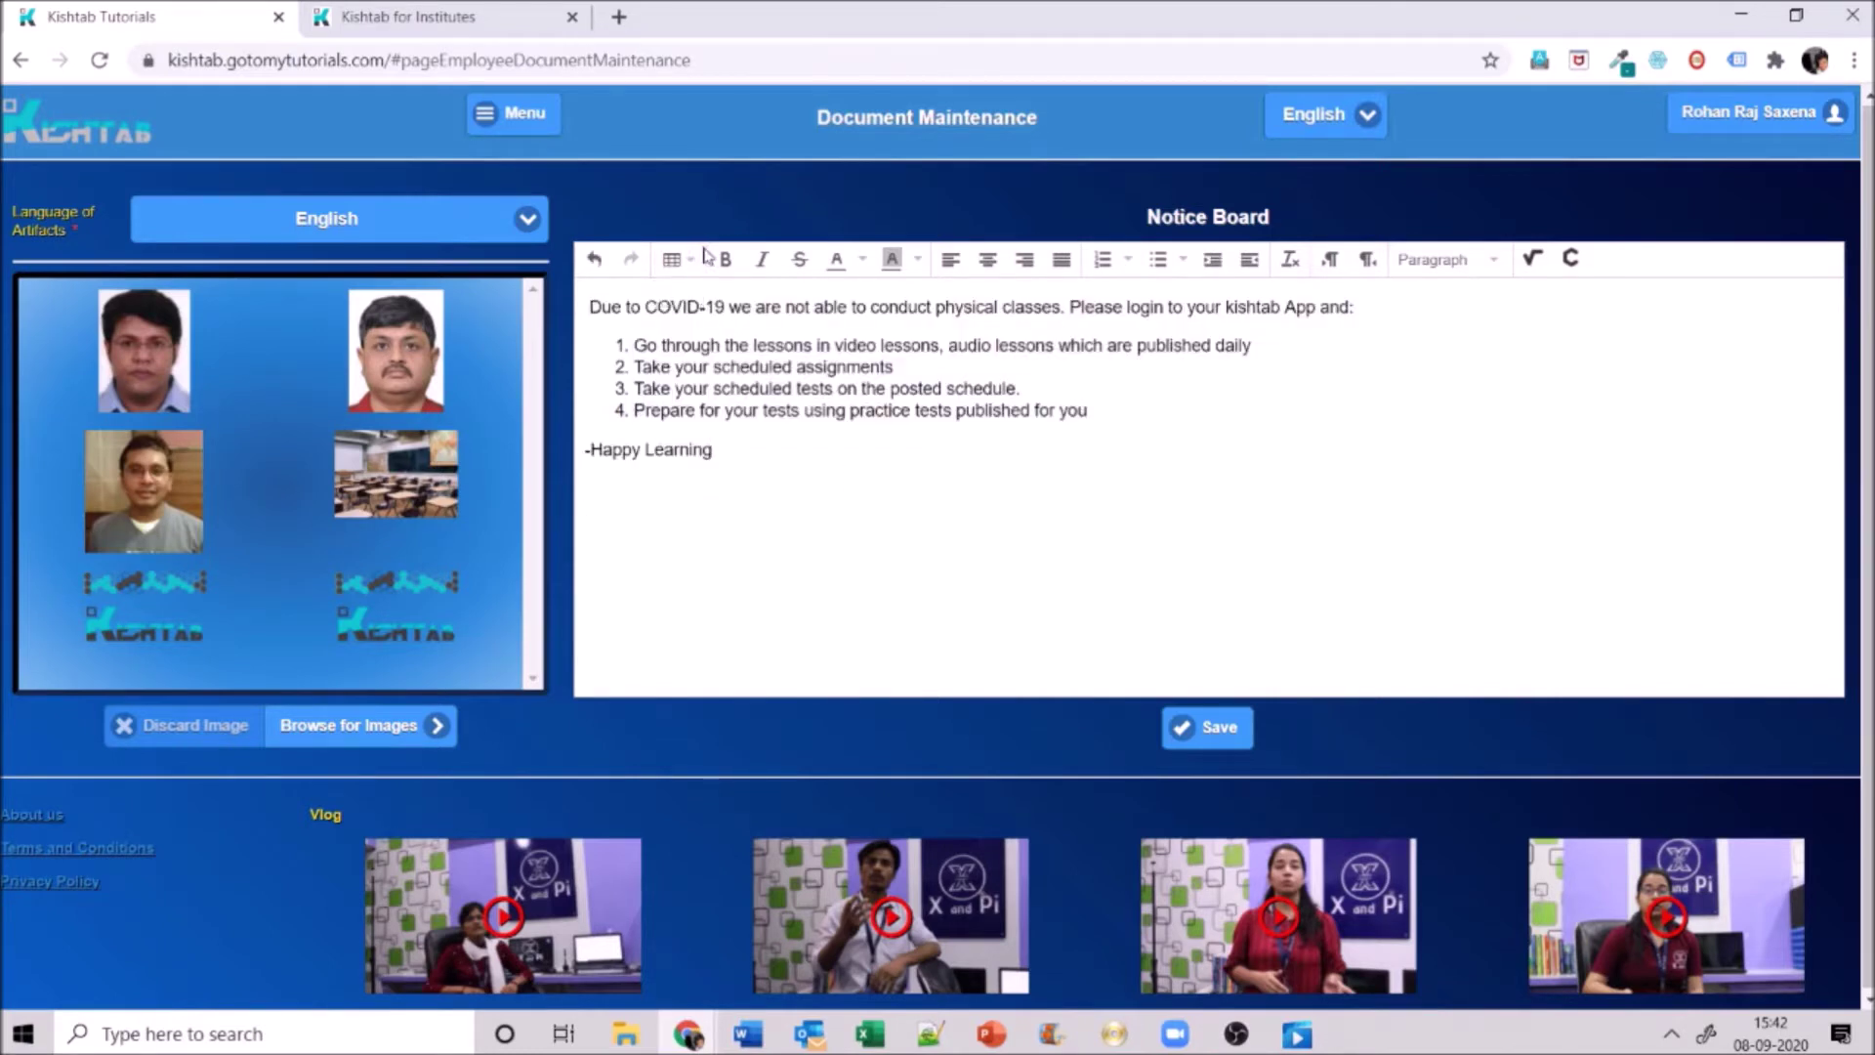
Step: Insert a small one-row table below the notice message
click(674, 258)
mouse_move(771, 448)
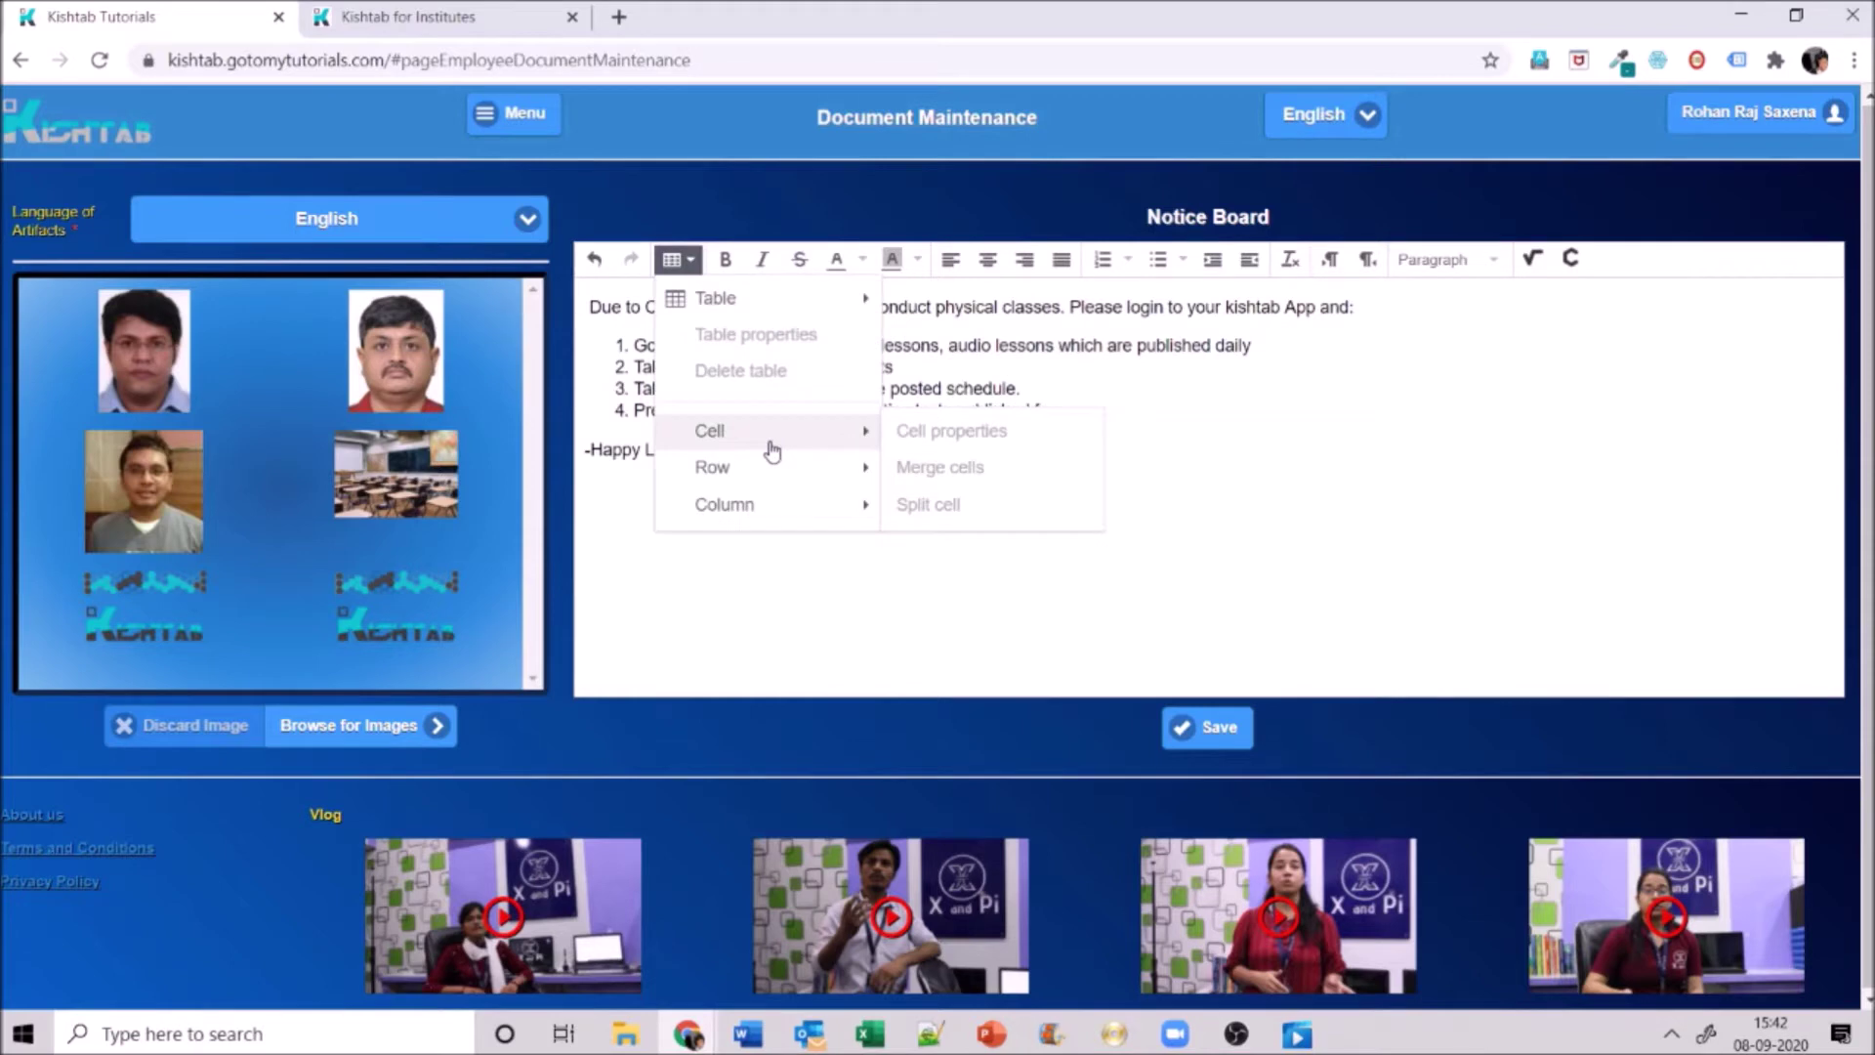
mouse_move(757, 301)
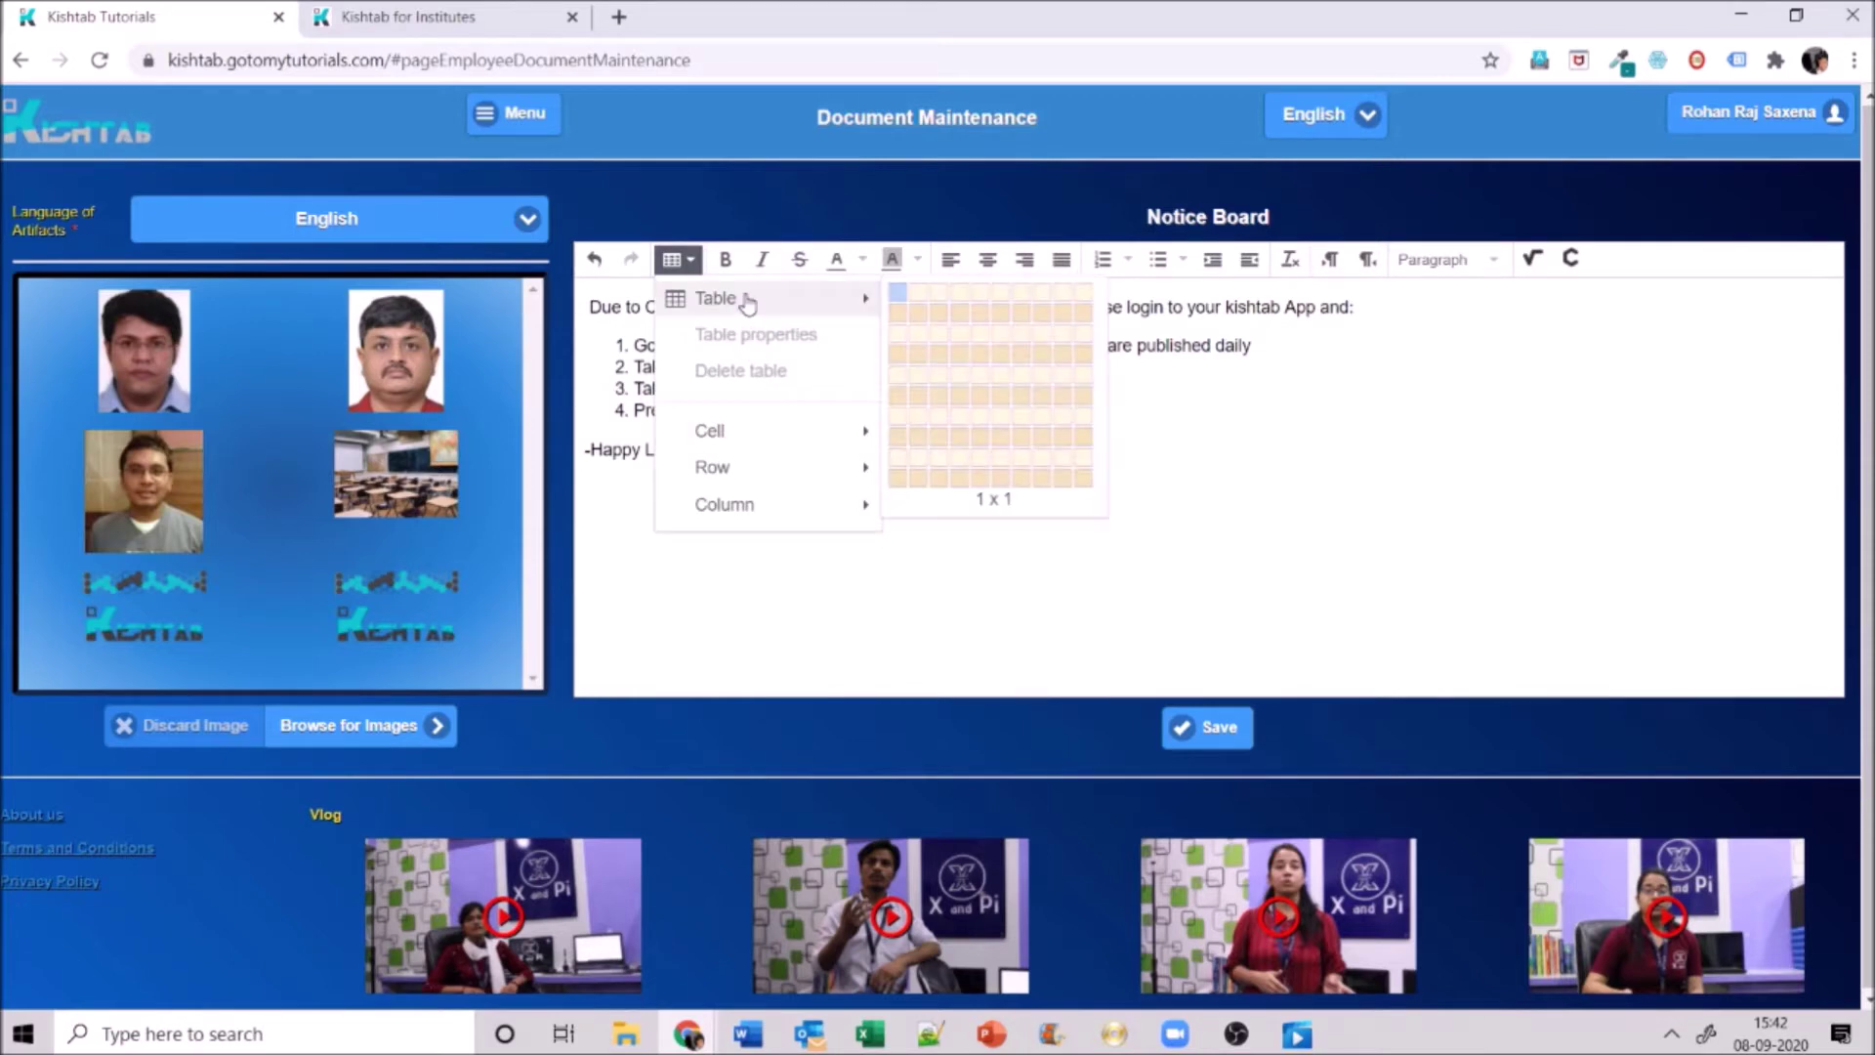
click(928, 300)
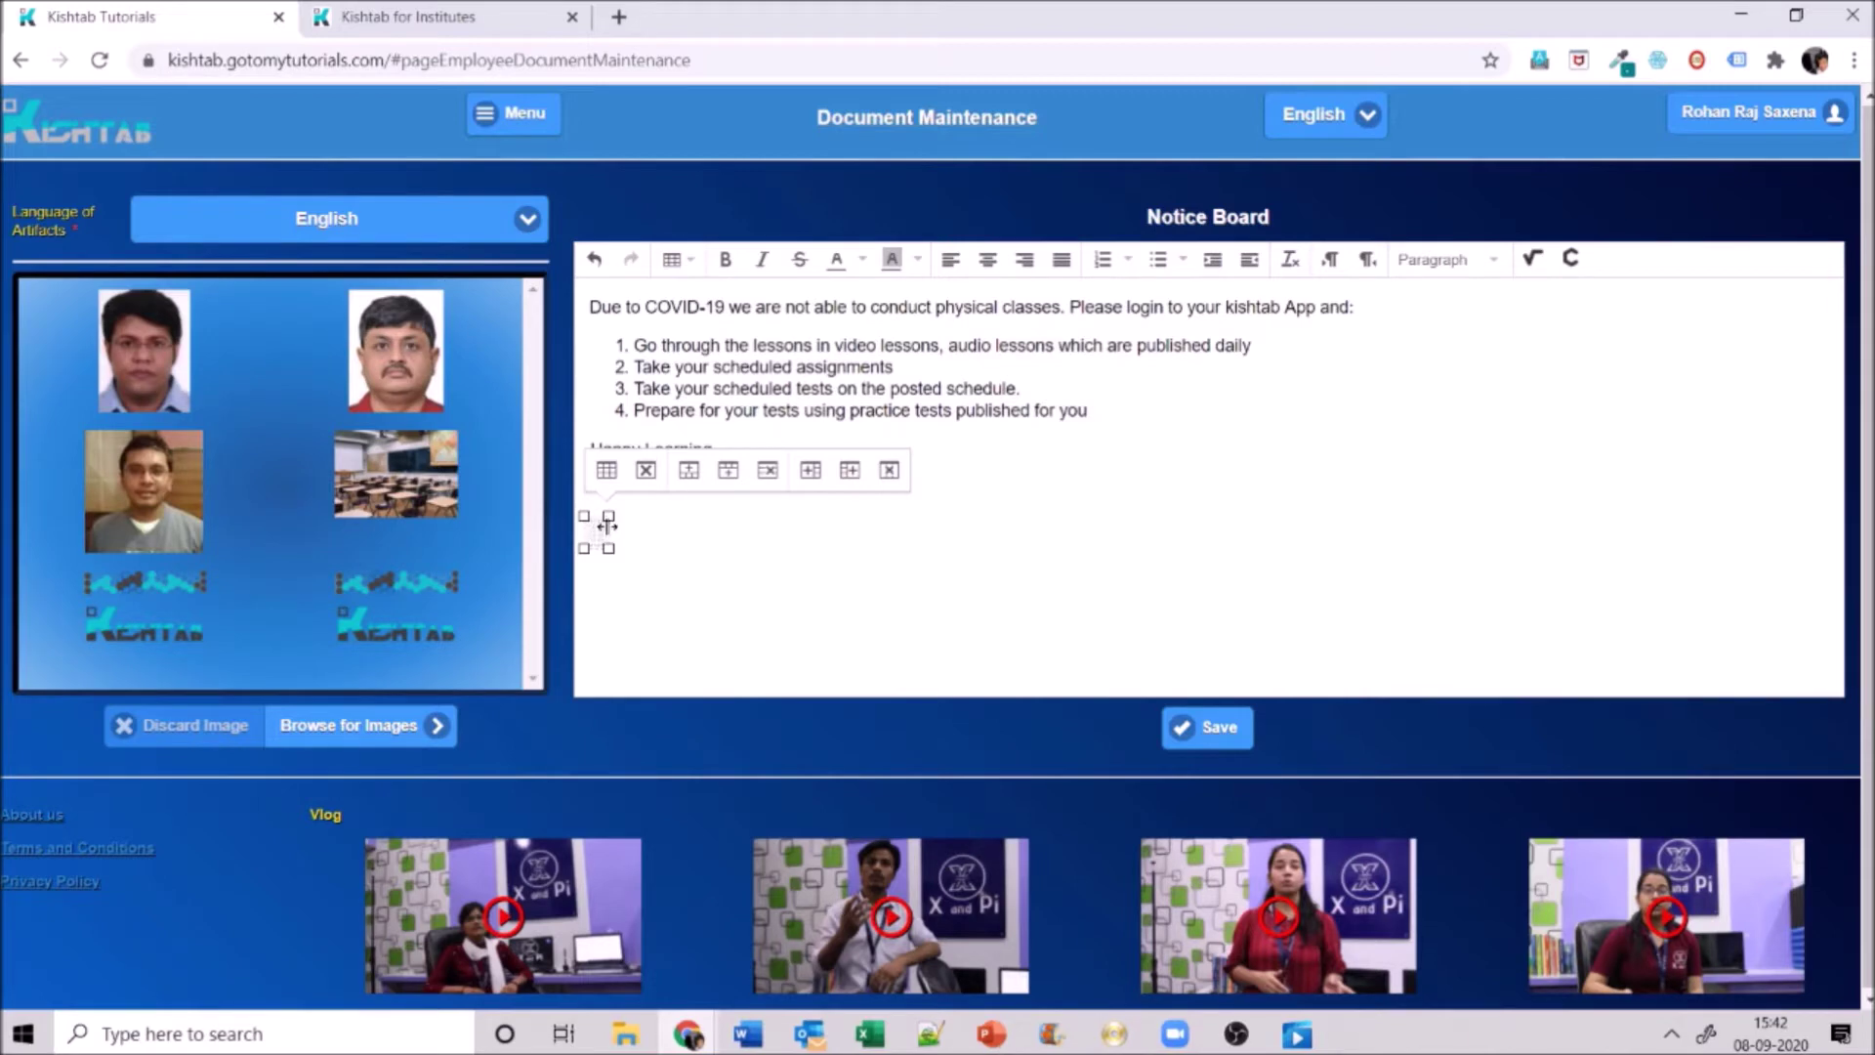
click(607, 525)
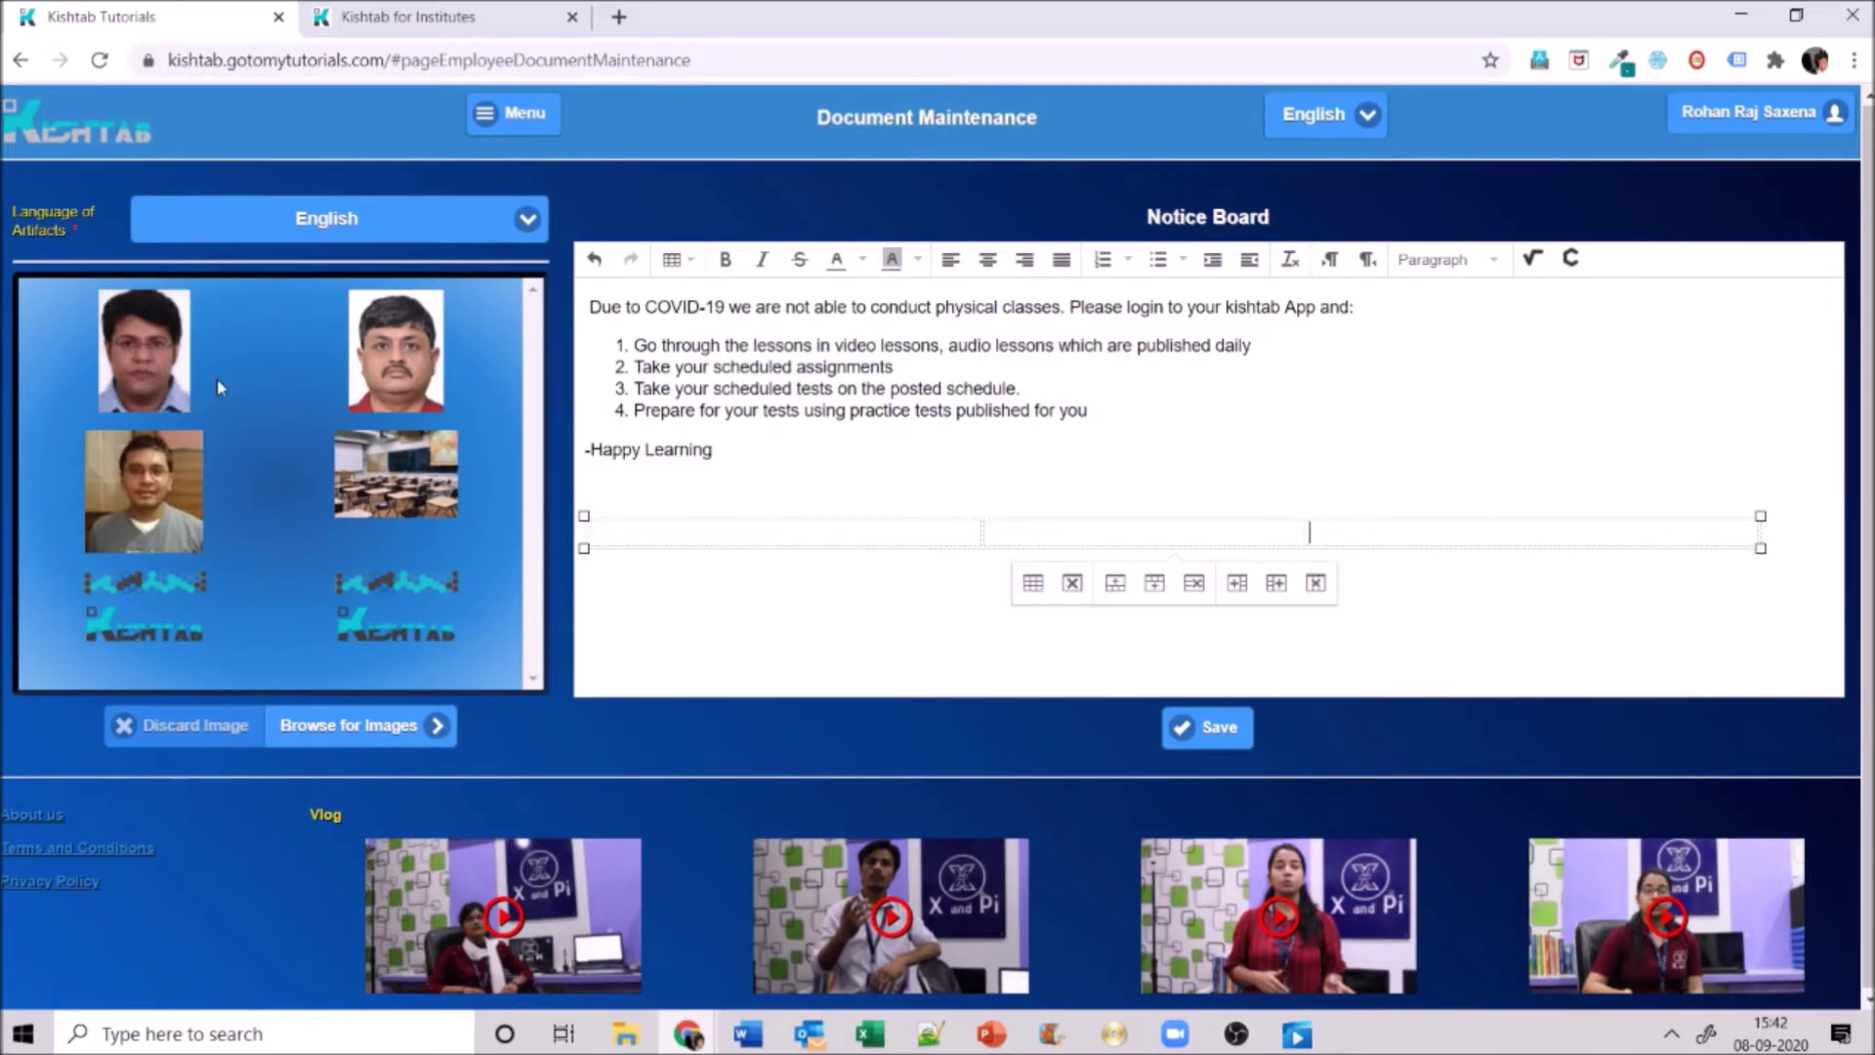
Step: Drag the team photos from the image panel into the table's cells
drag(146, 357, 723, 531)
drag(142, 344, 1160, 589)
drag(133, 496, 1524, 595)
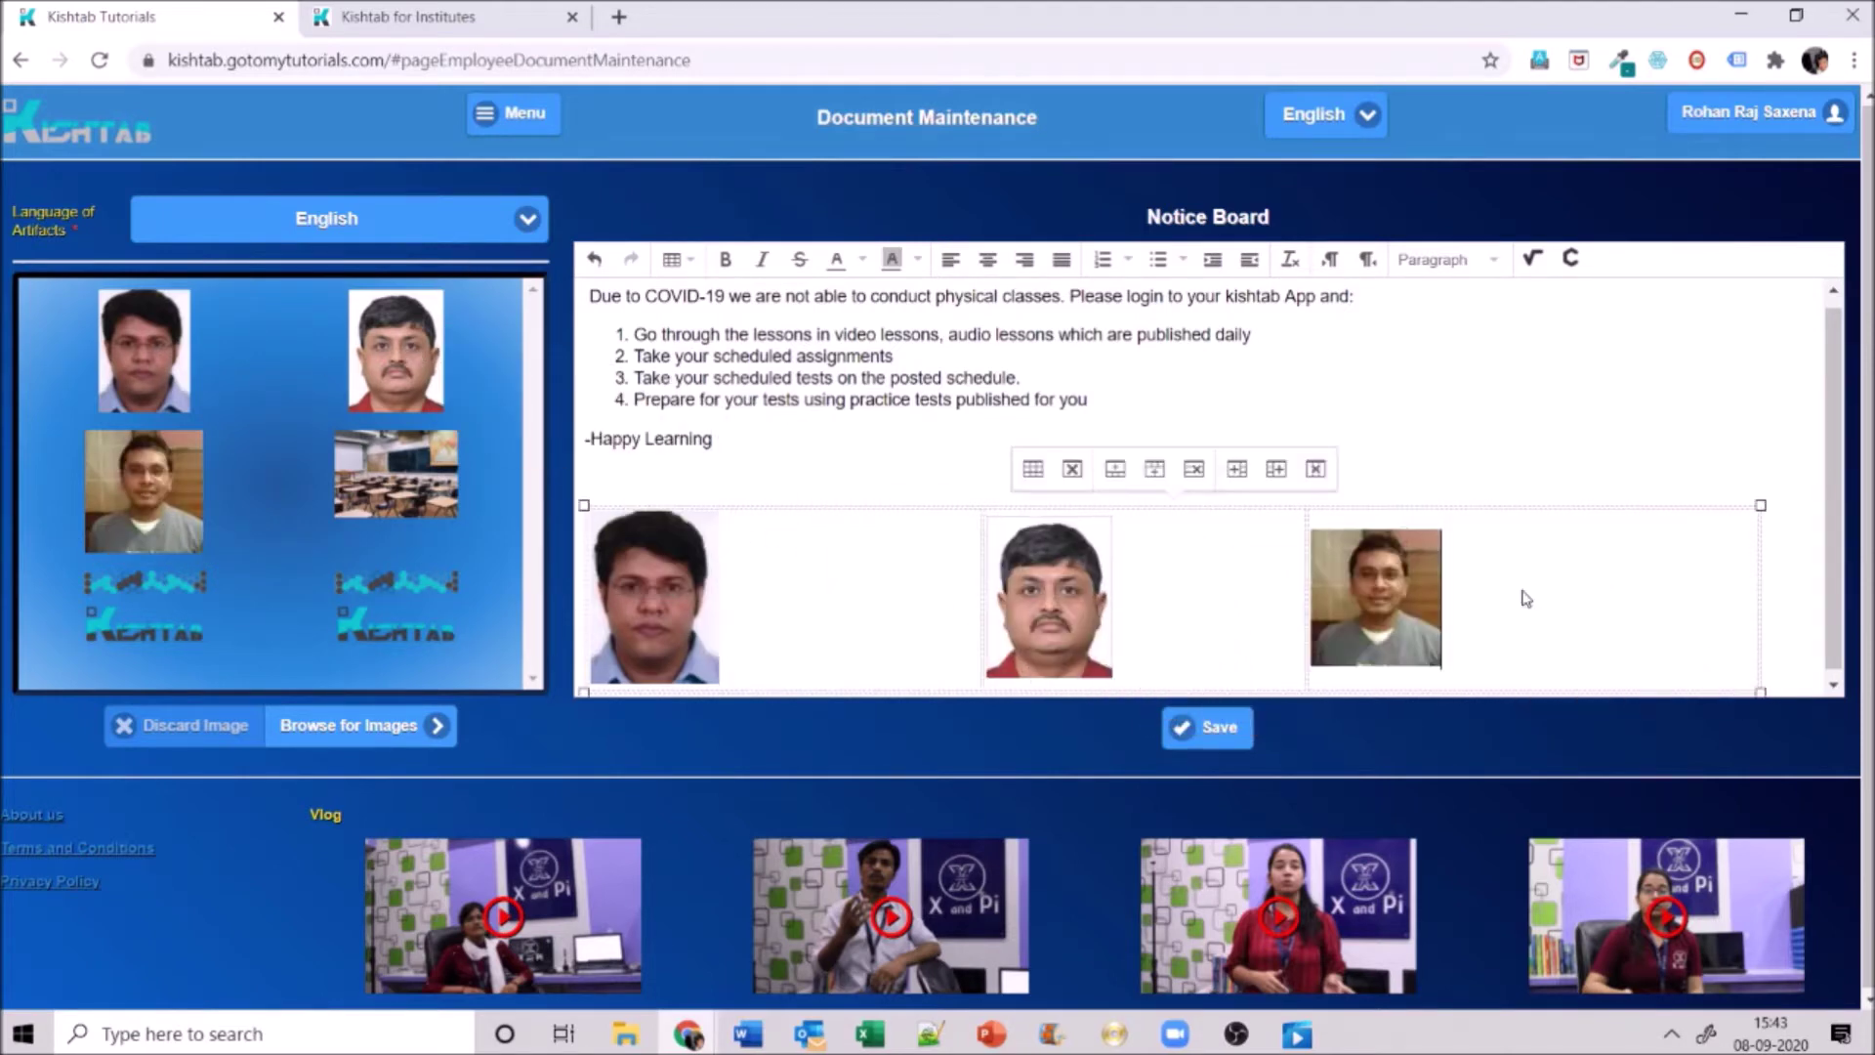
click(724, 502)
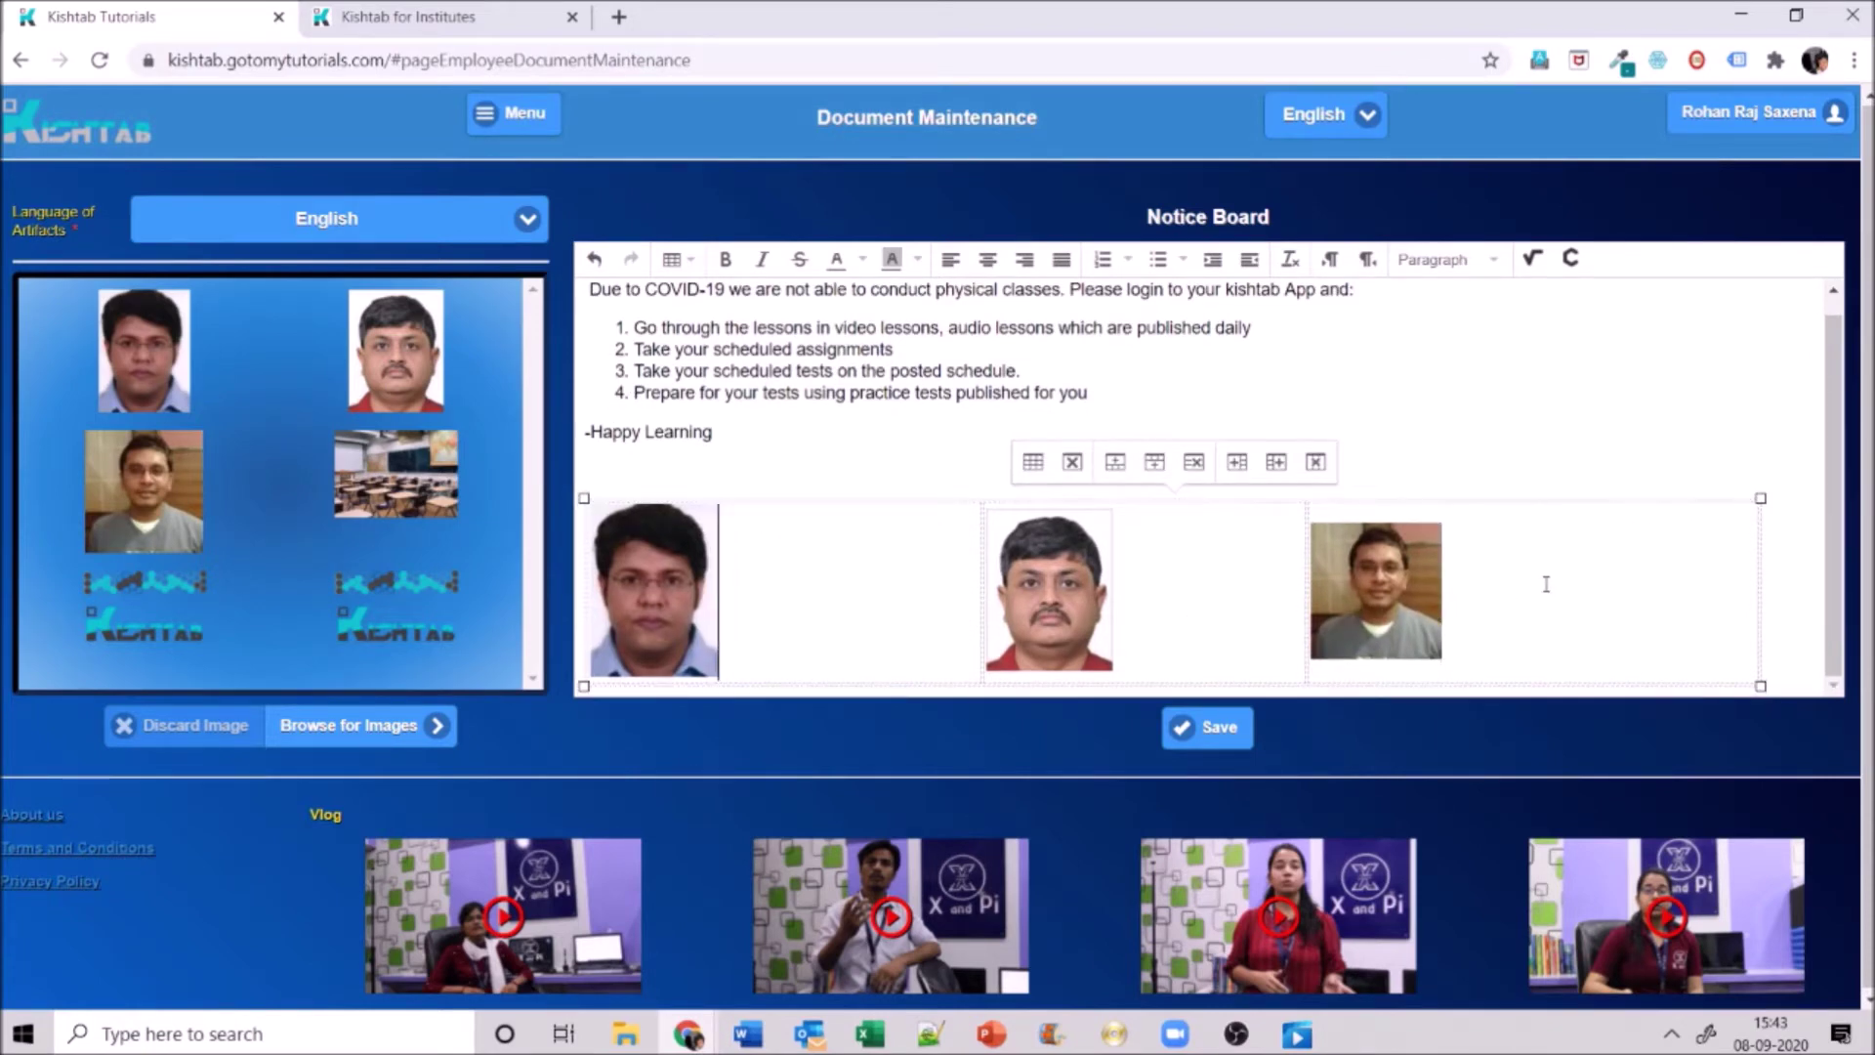
Step: Select the notice text through -Happy Learning, then all the notice content
triple_click(592, 290)
shift+click(754, 435)
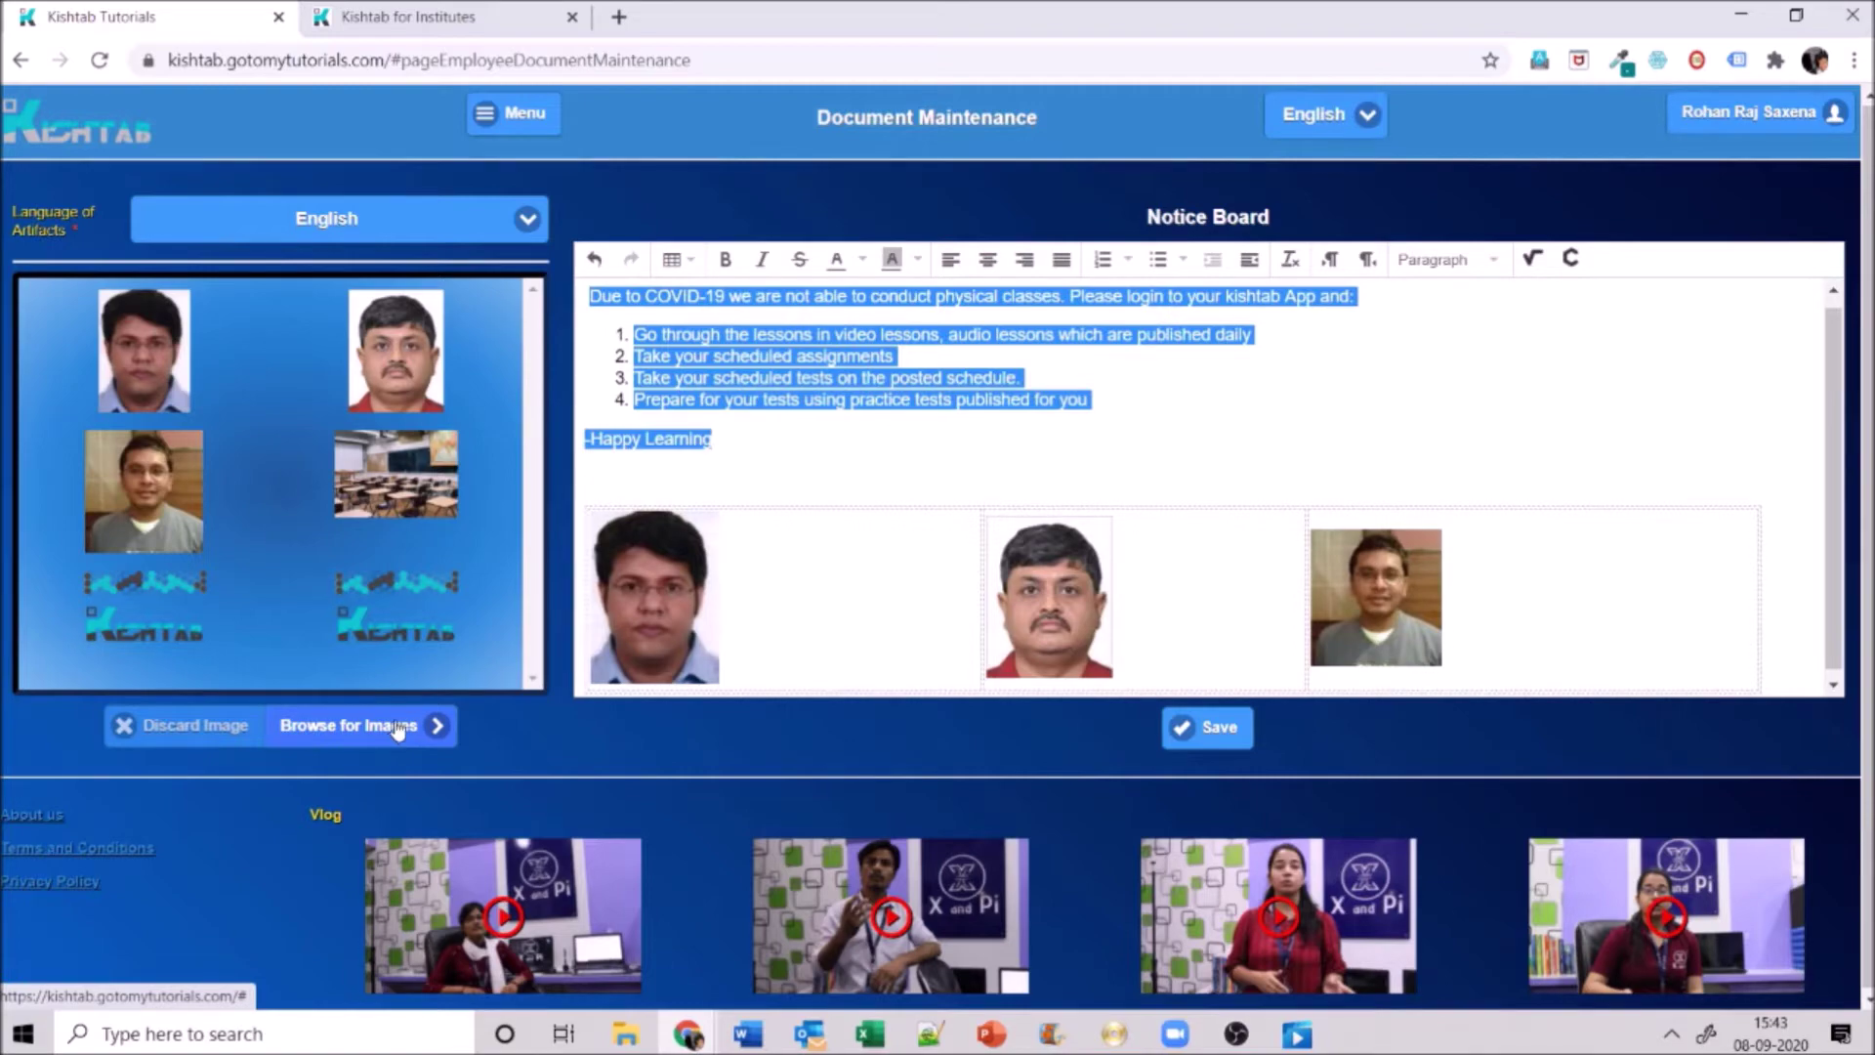
click(860, 539)
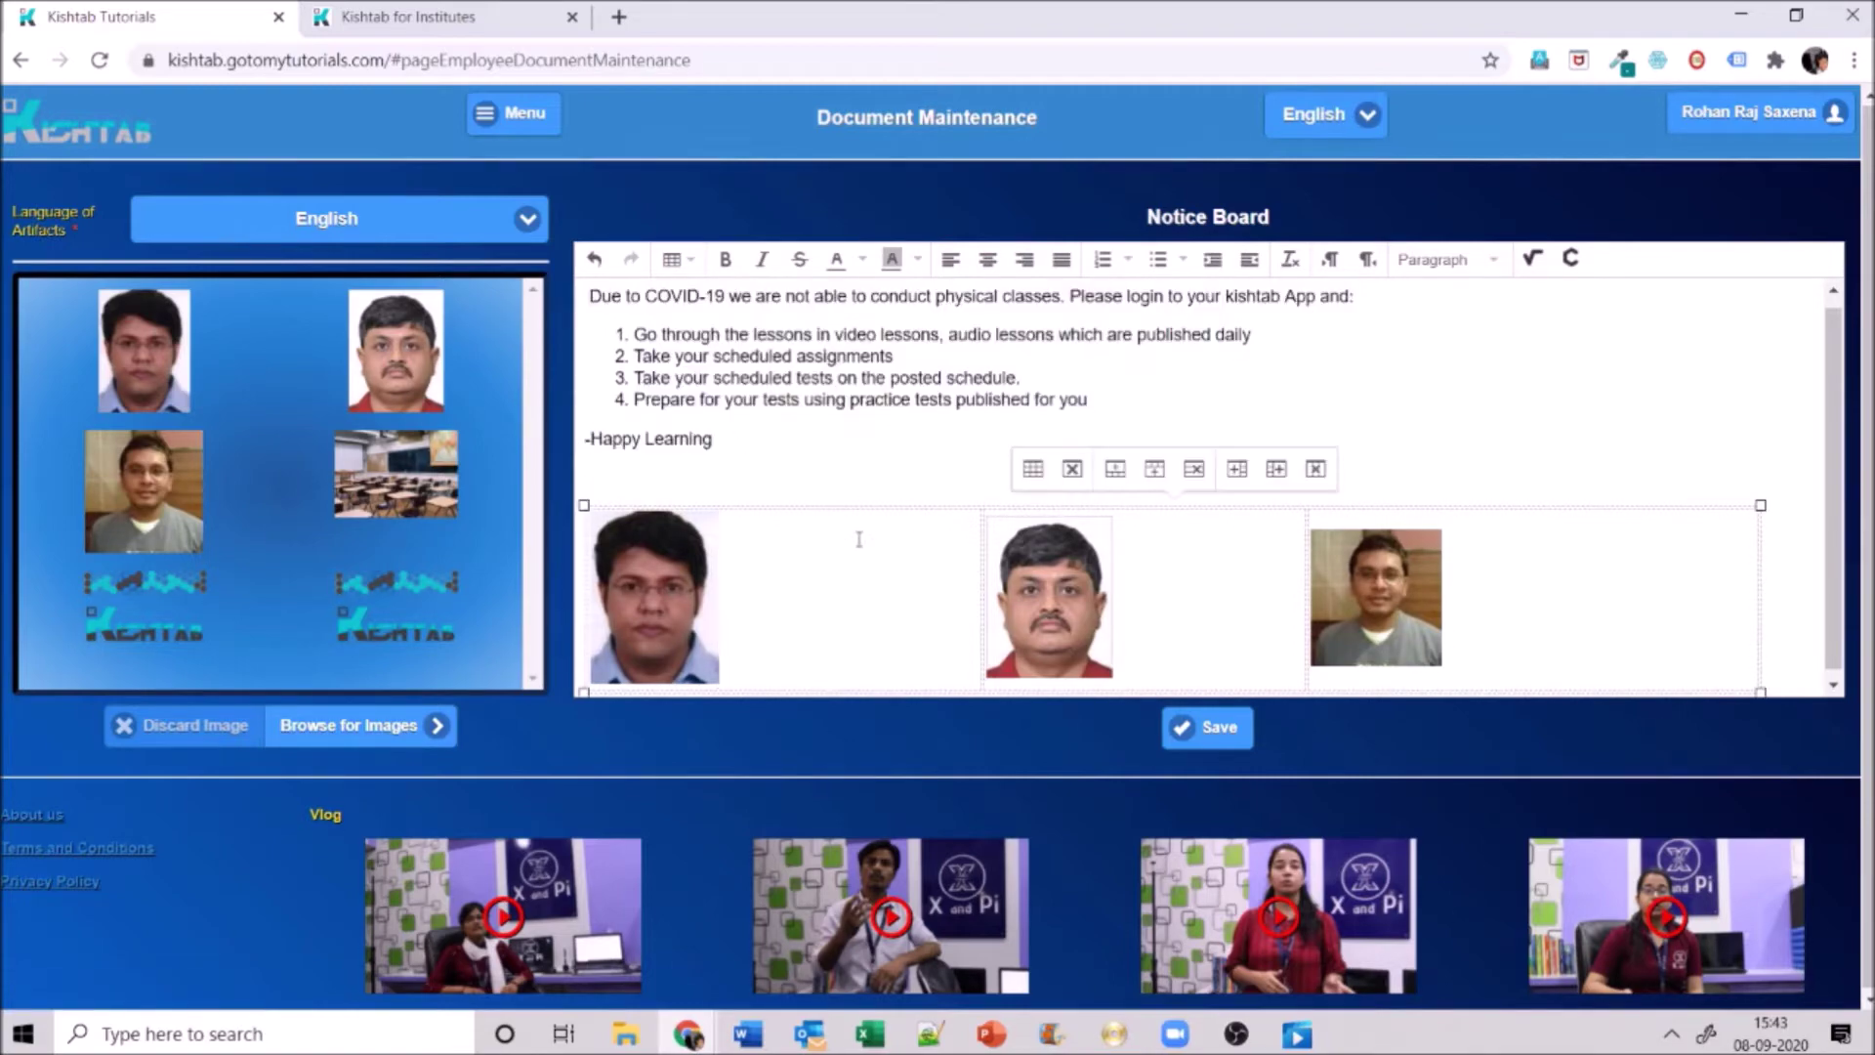
key(ctrl+a)
click(395, 796)
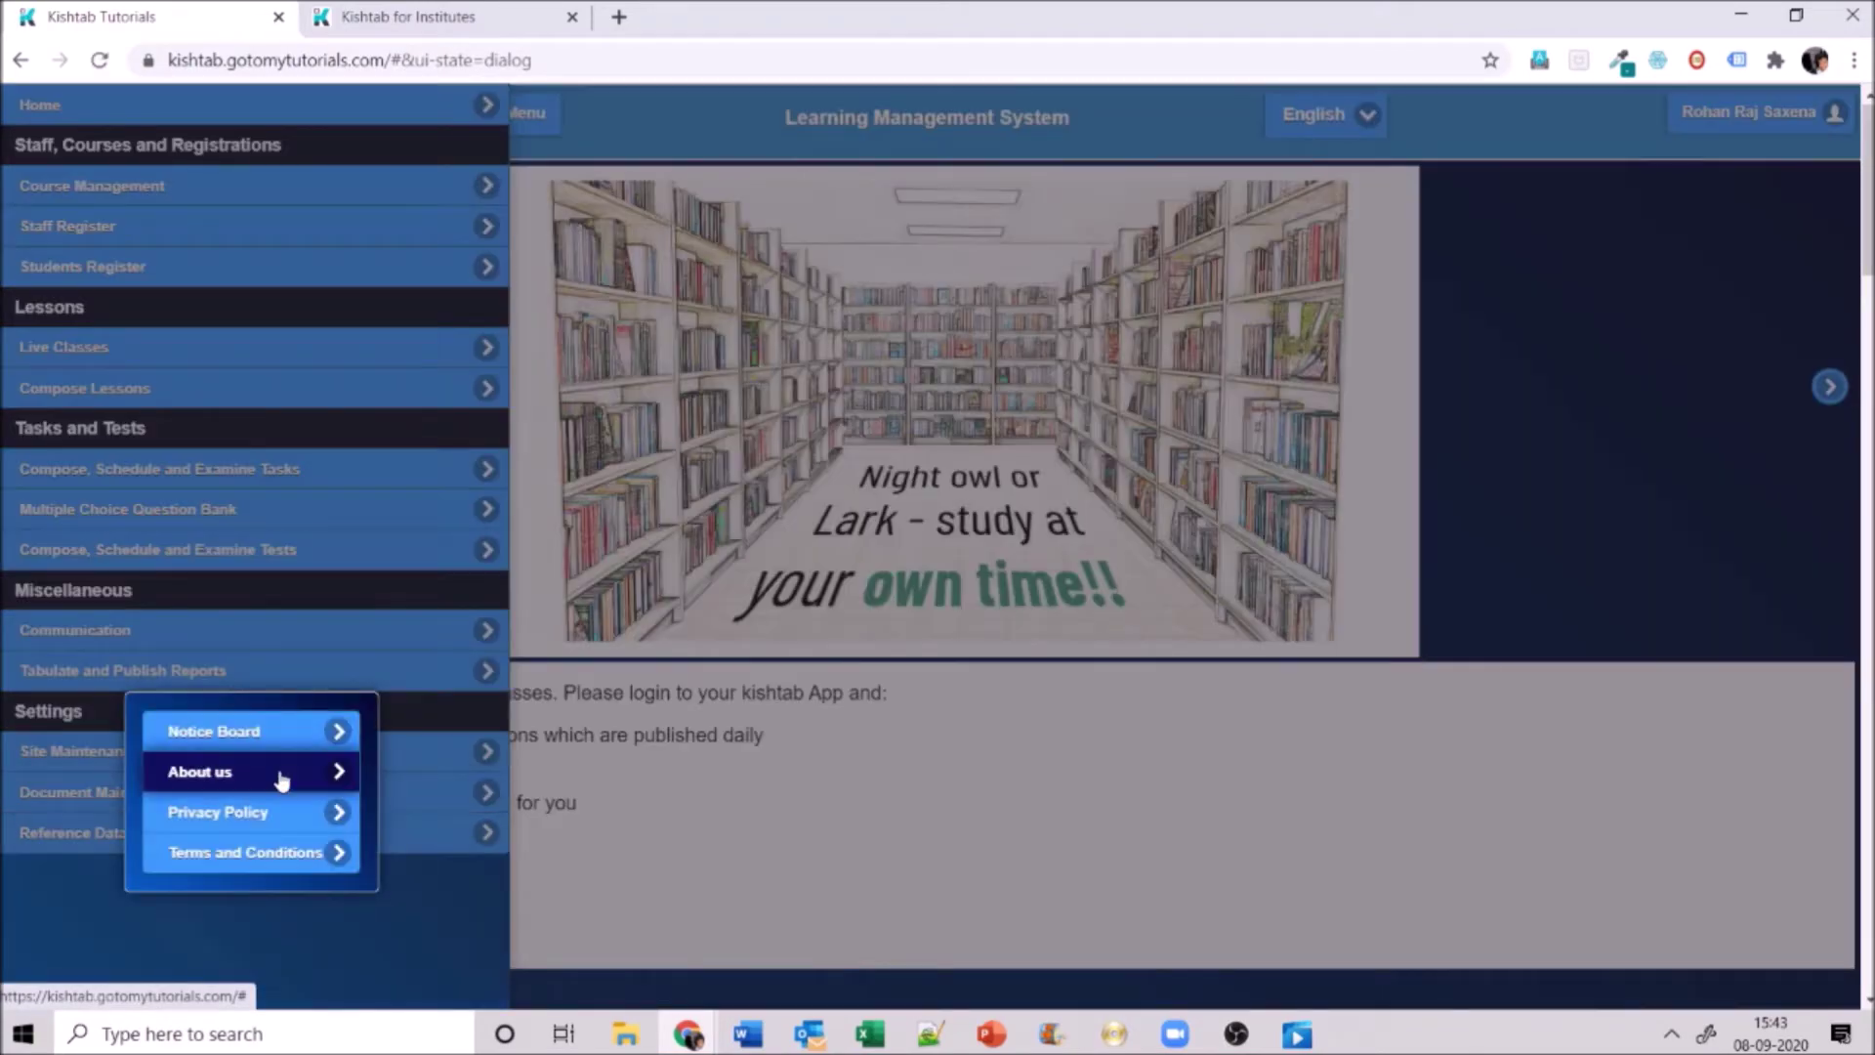
Step: Open the About us document and scroll through a preview of the published About Us page
click(282, 778)
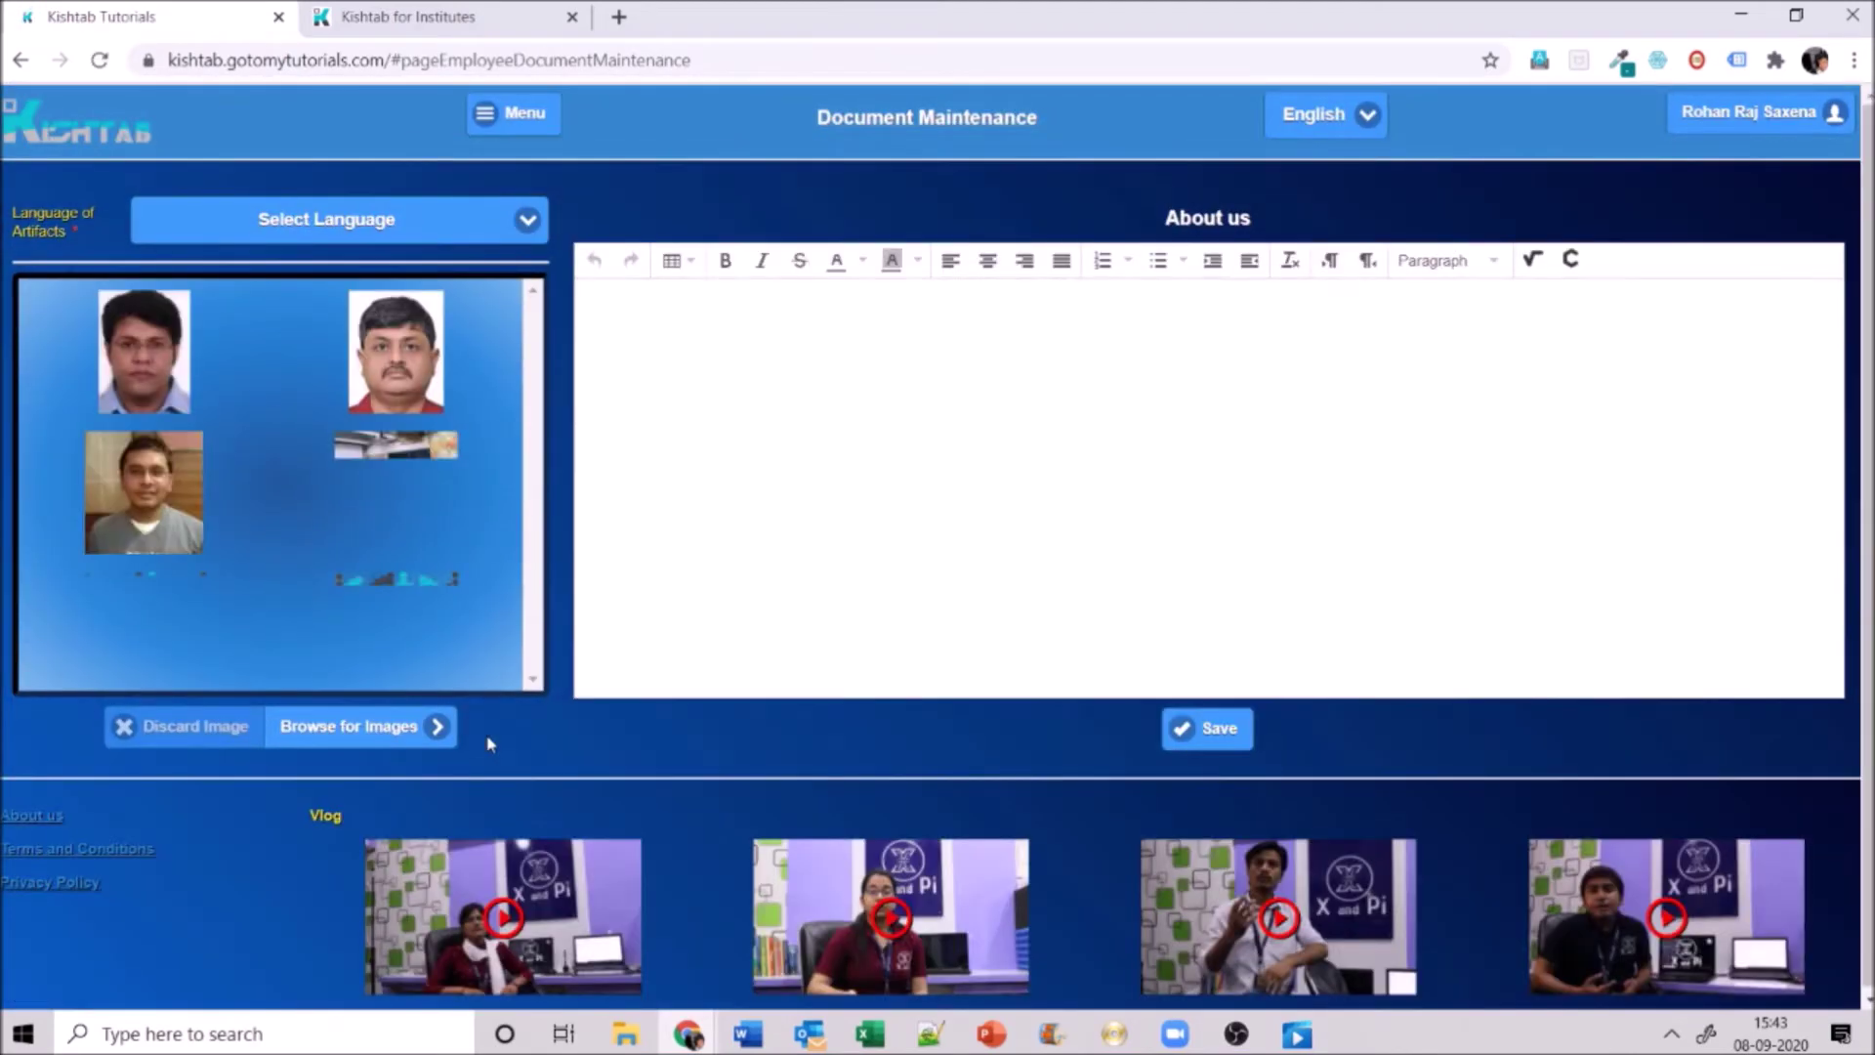
click(20, 817)
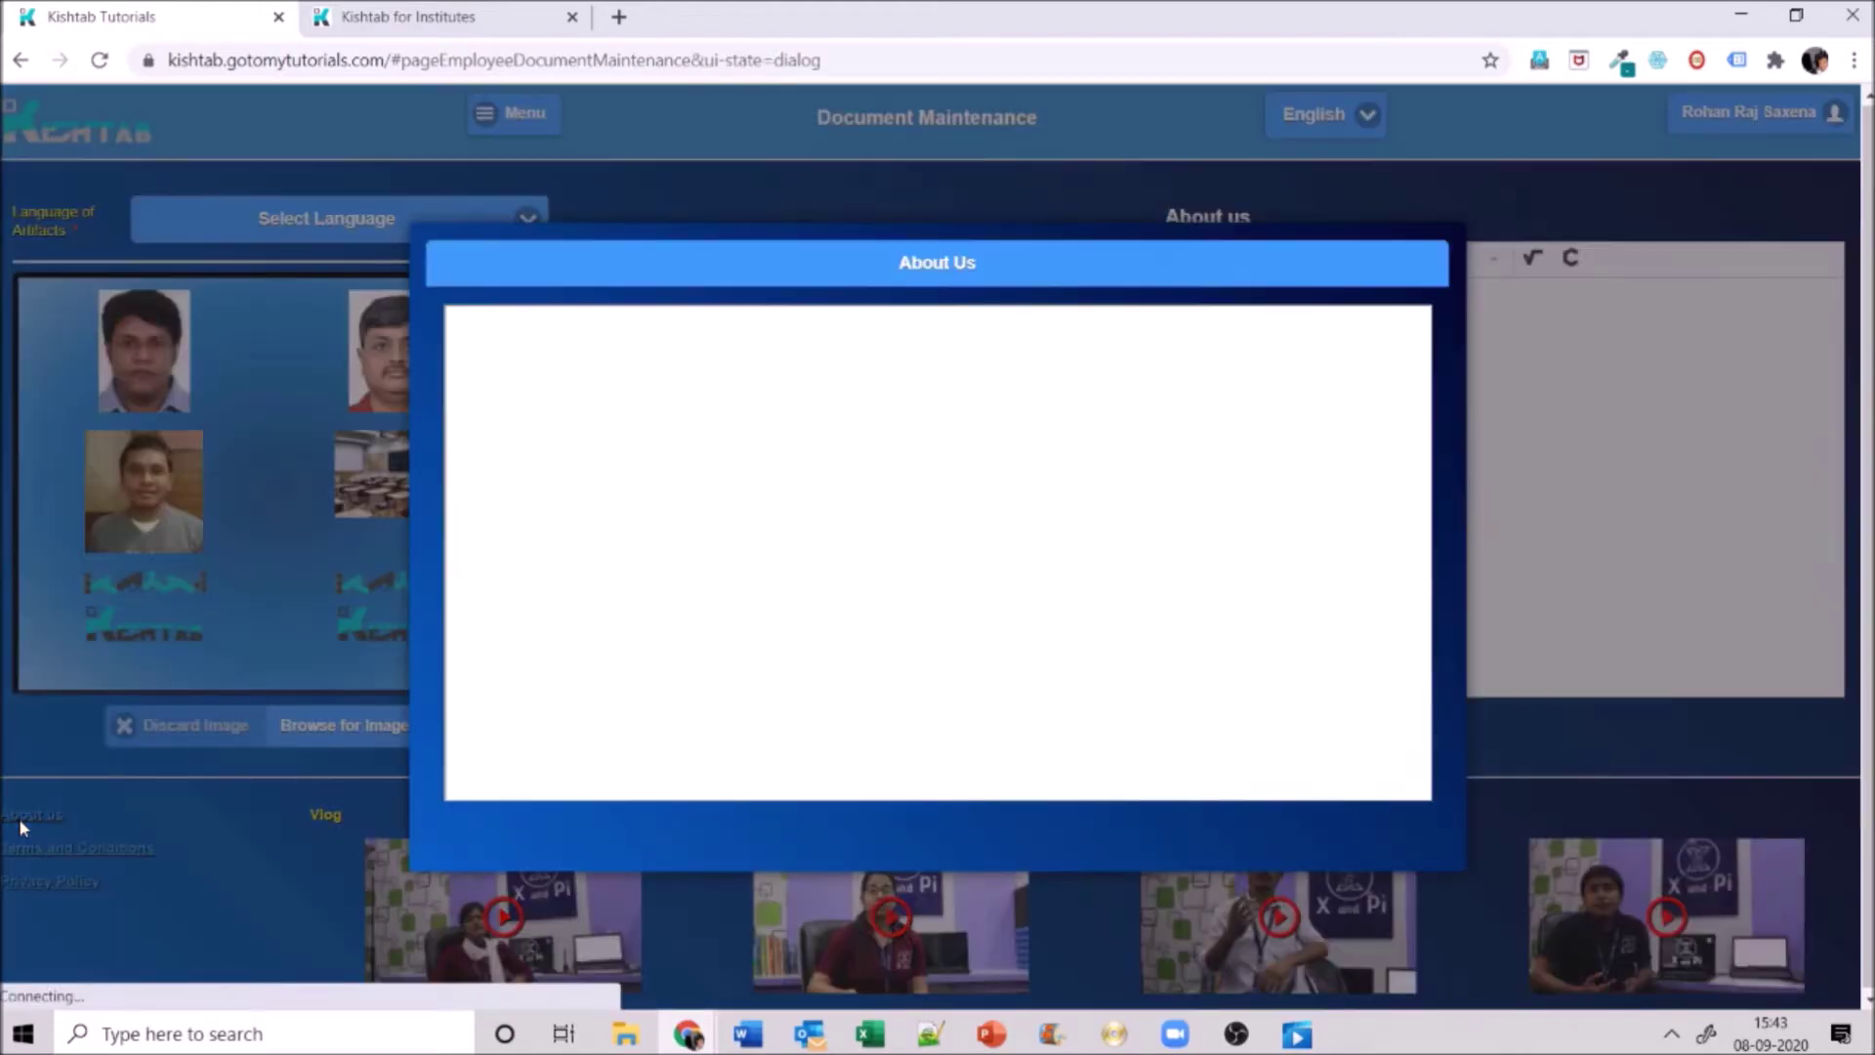
scroll(996, 544, down, 10)
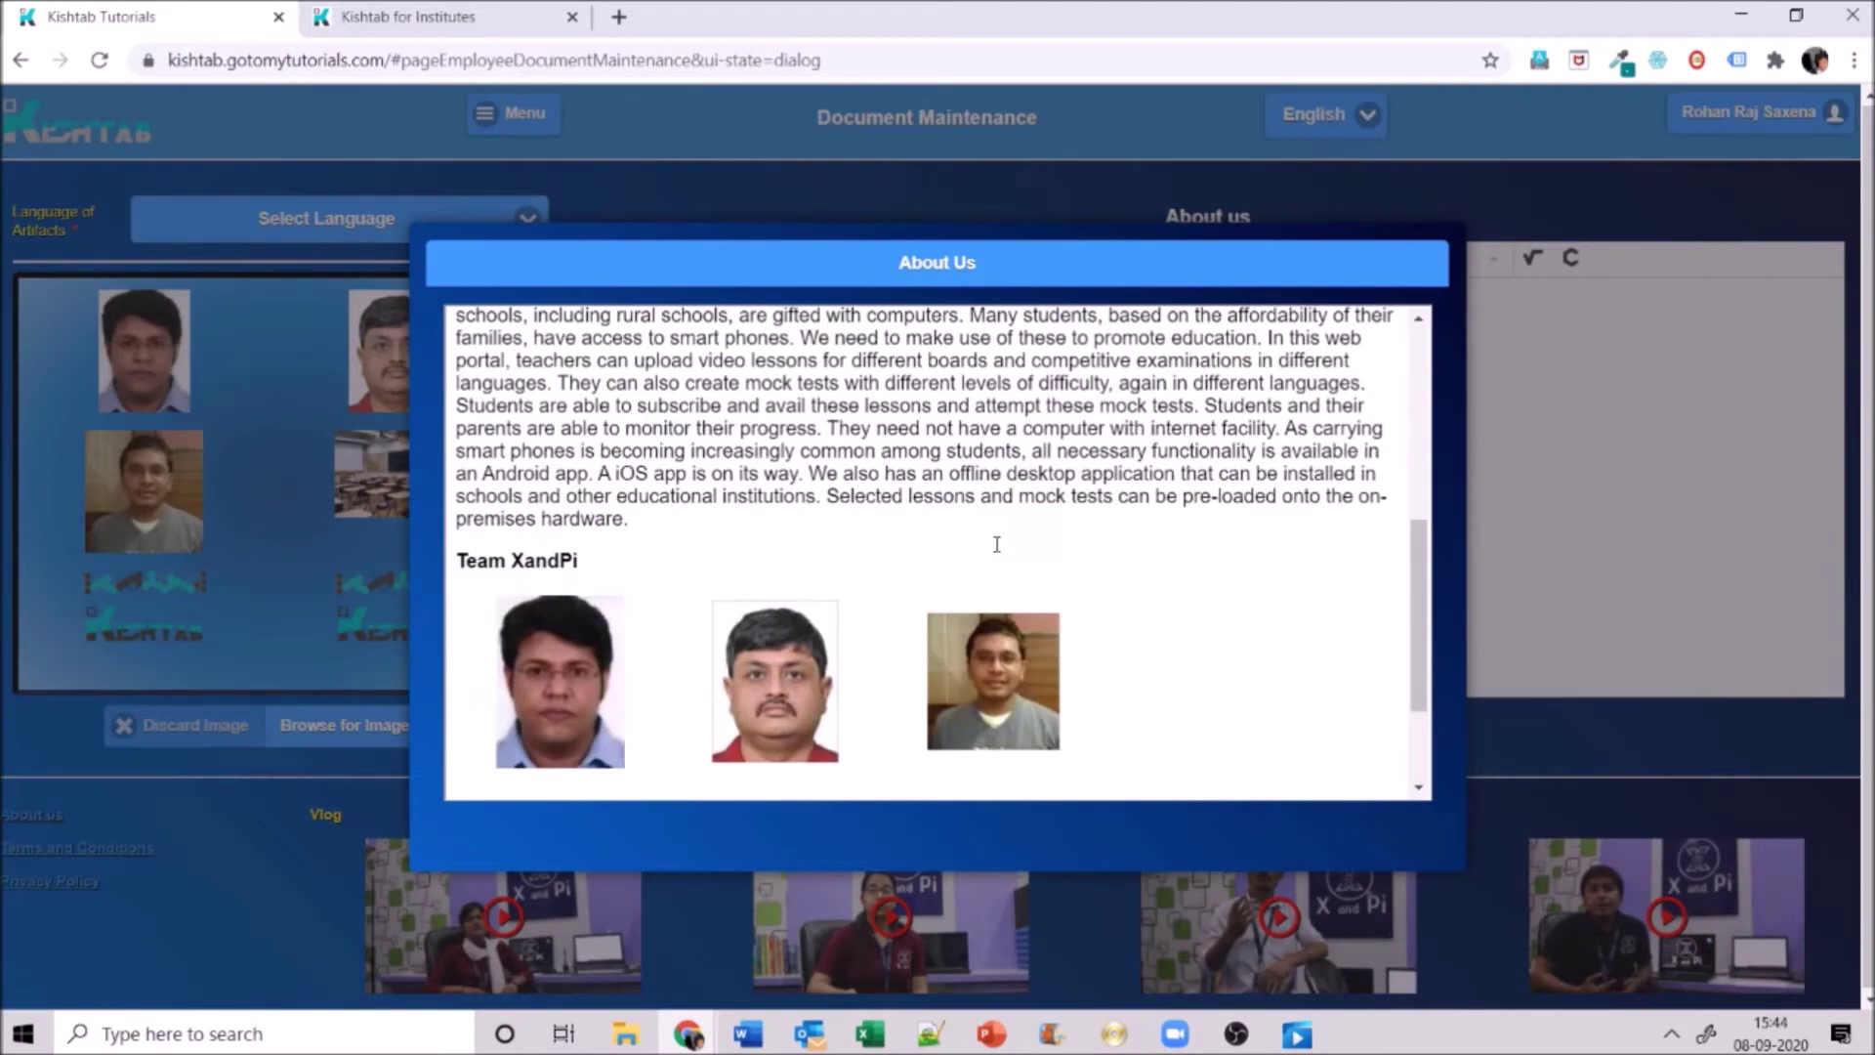
scroll(996, 544, up, 10)
scroll(998, 550, down, 10)
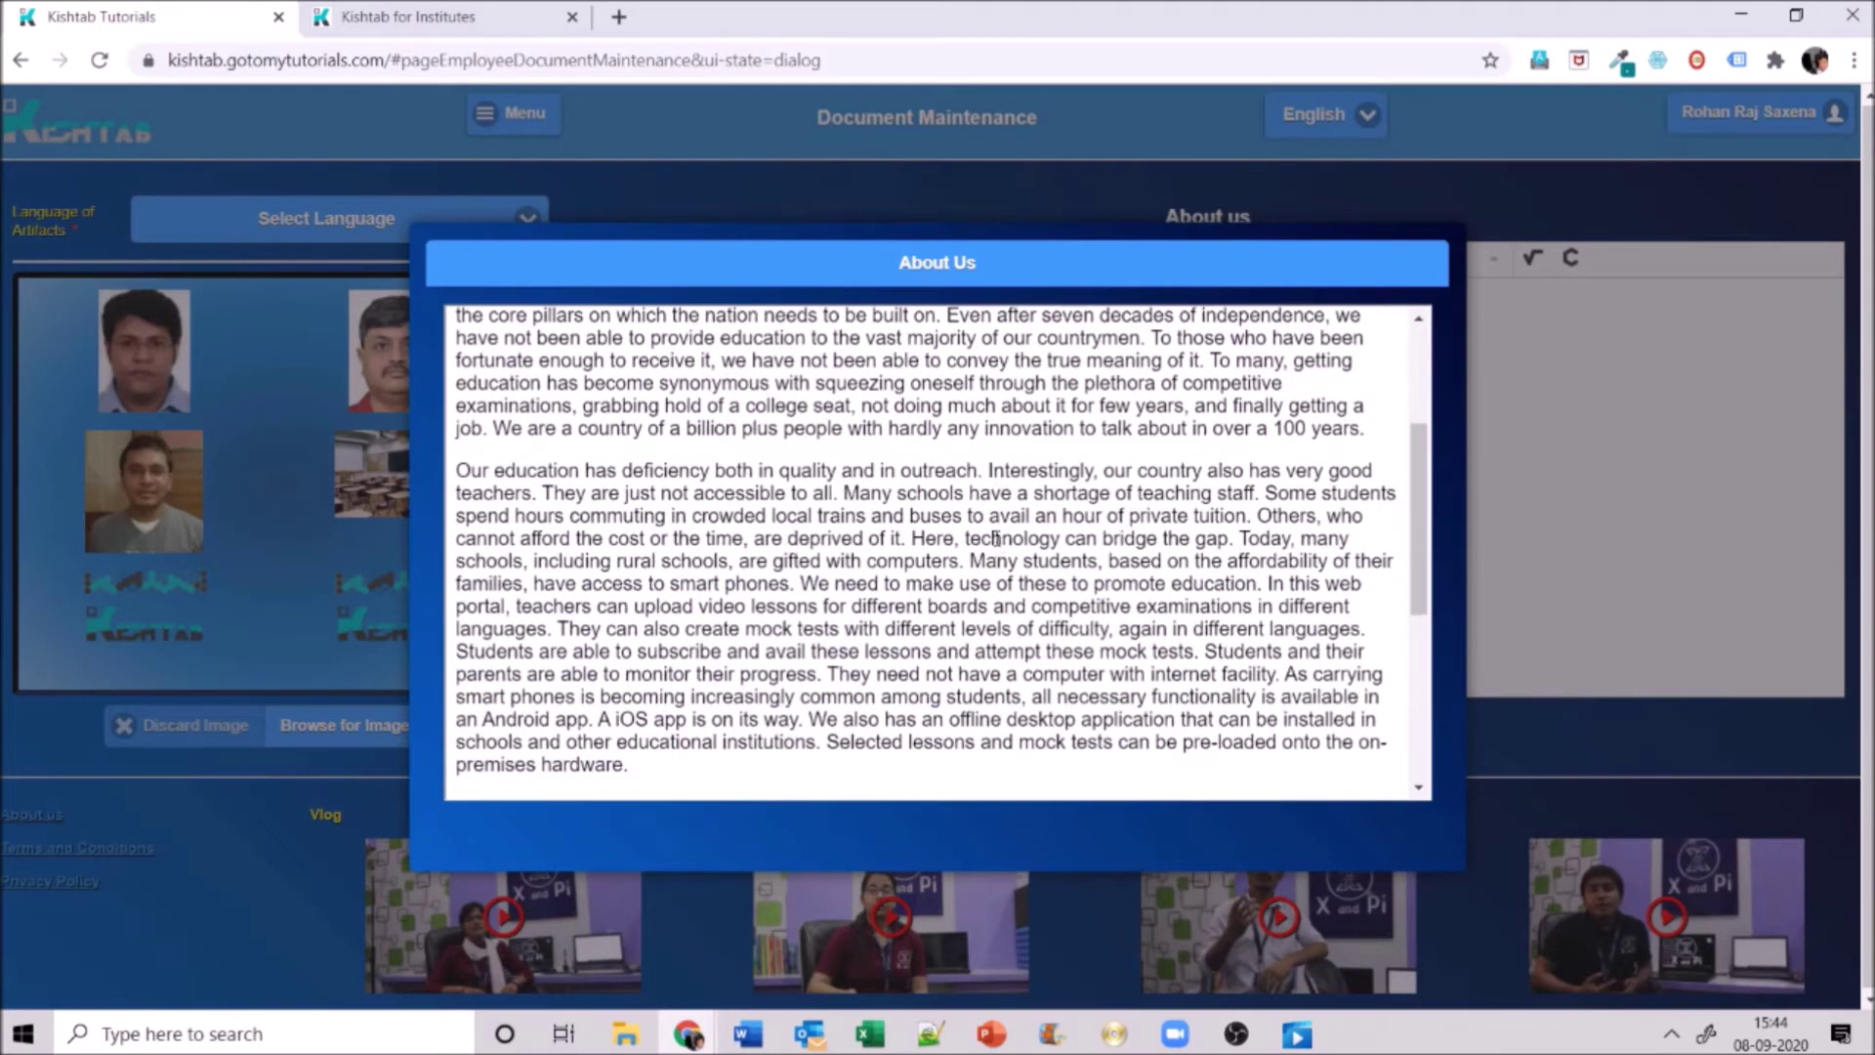
click(221, 913)
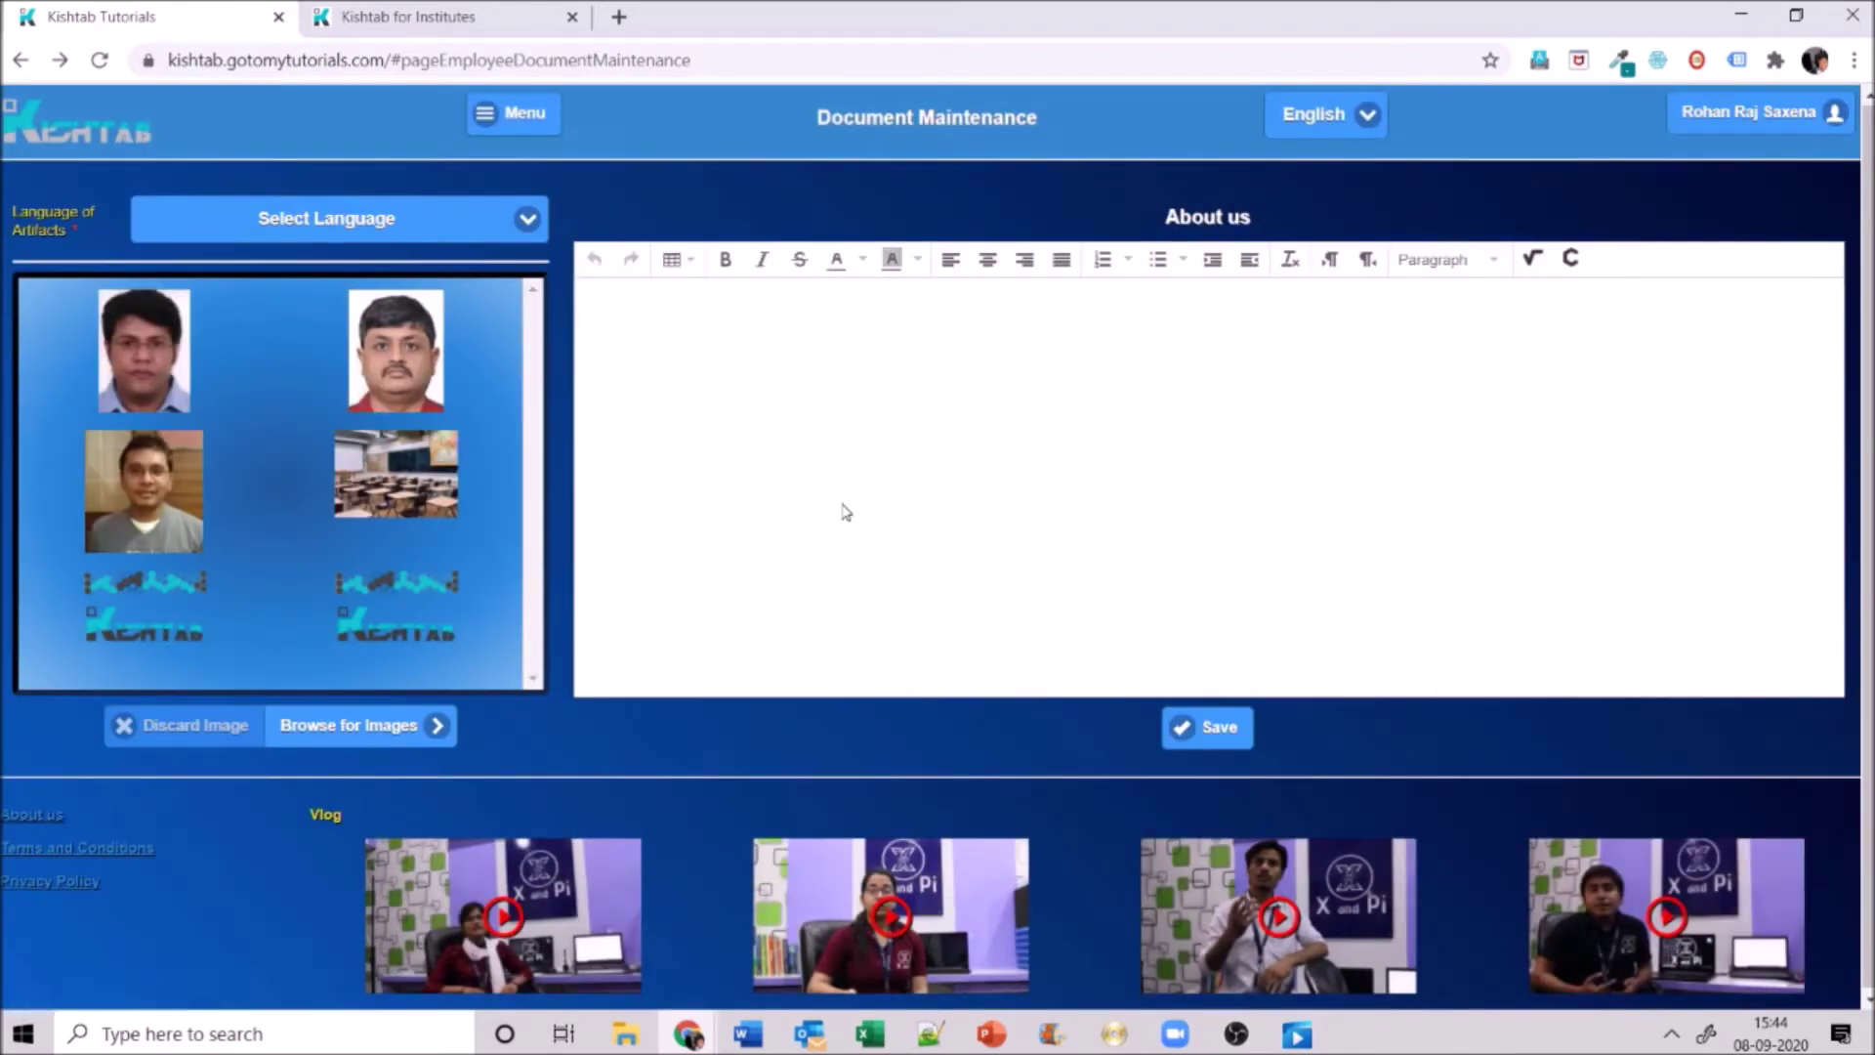
Step: Load the English About us text, check the Team XandPi table, and save the document
click(505, 223)
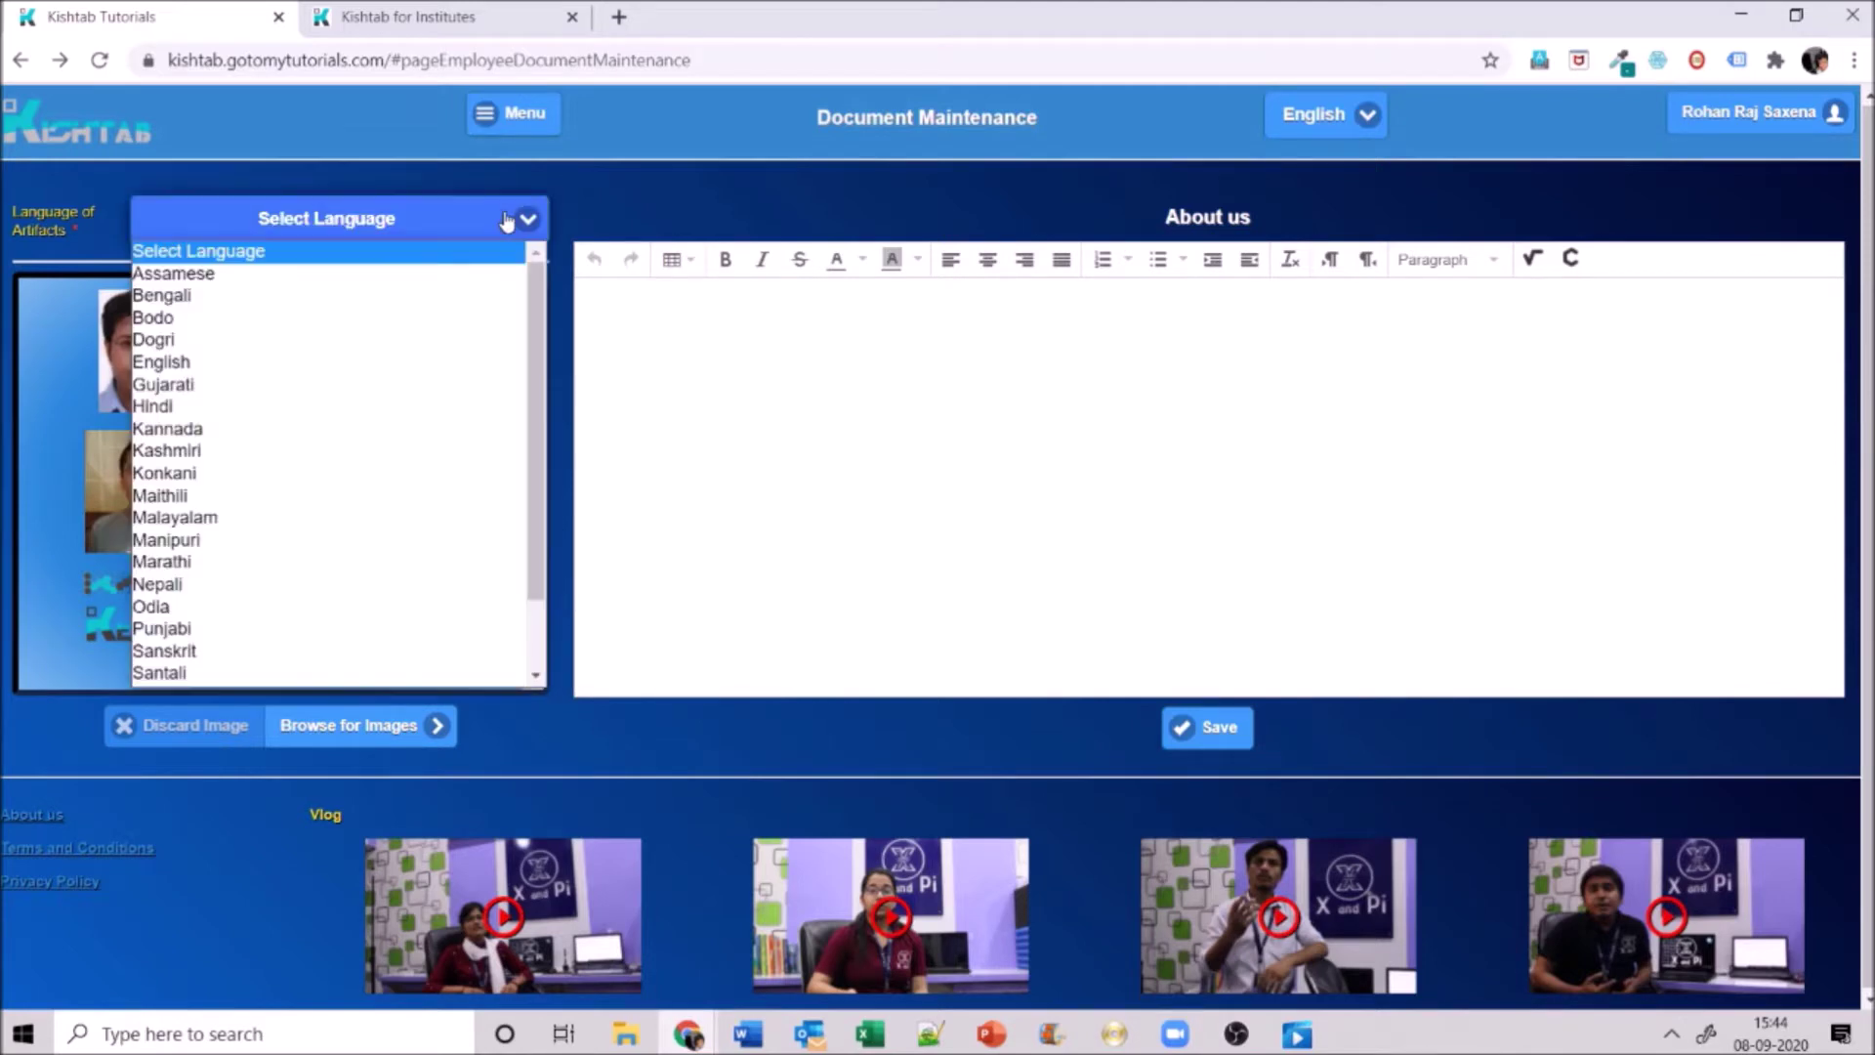
click(221, 364)
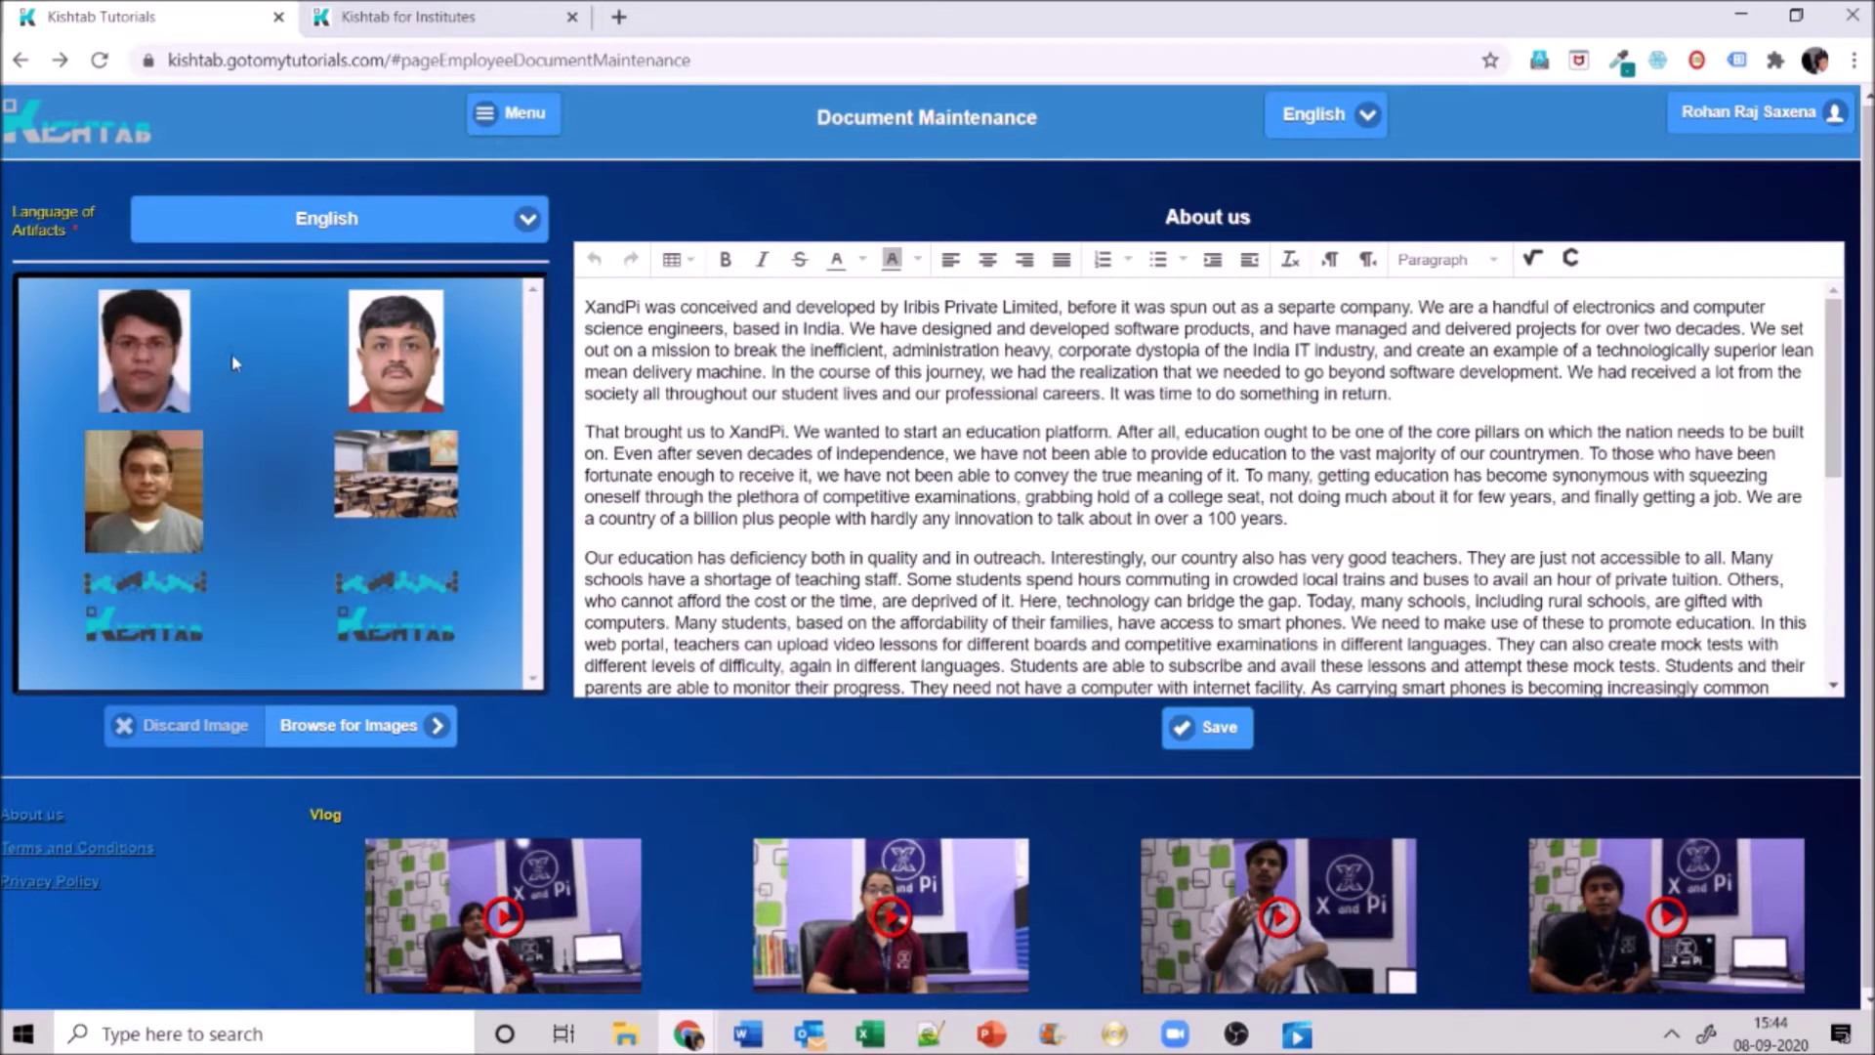
scroll(701, 476, down, 10)
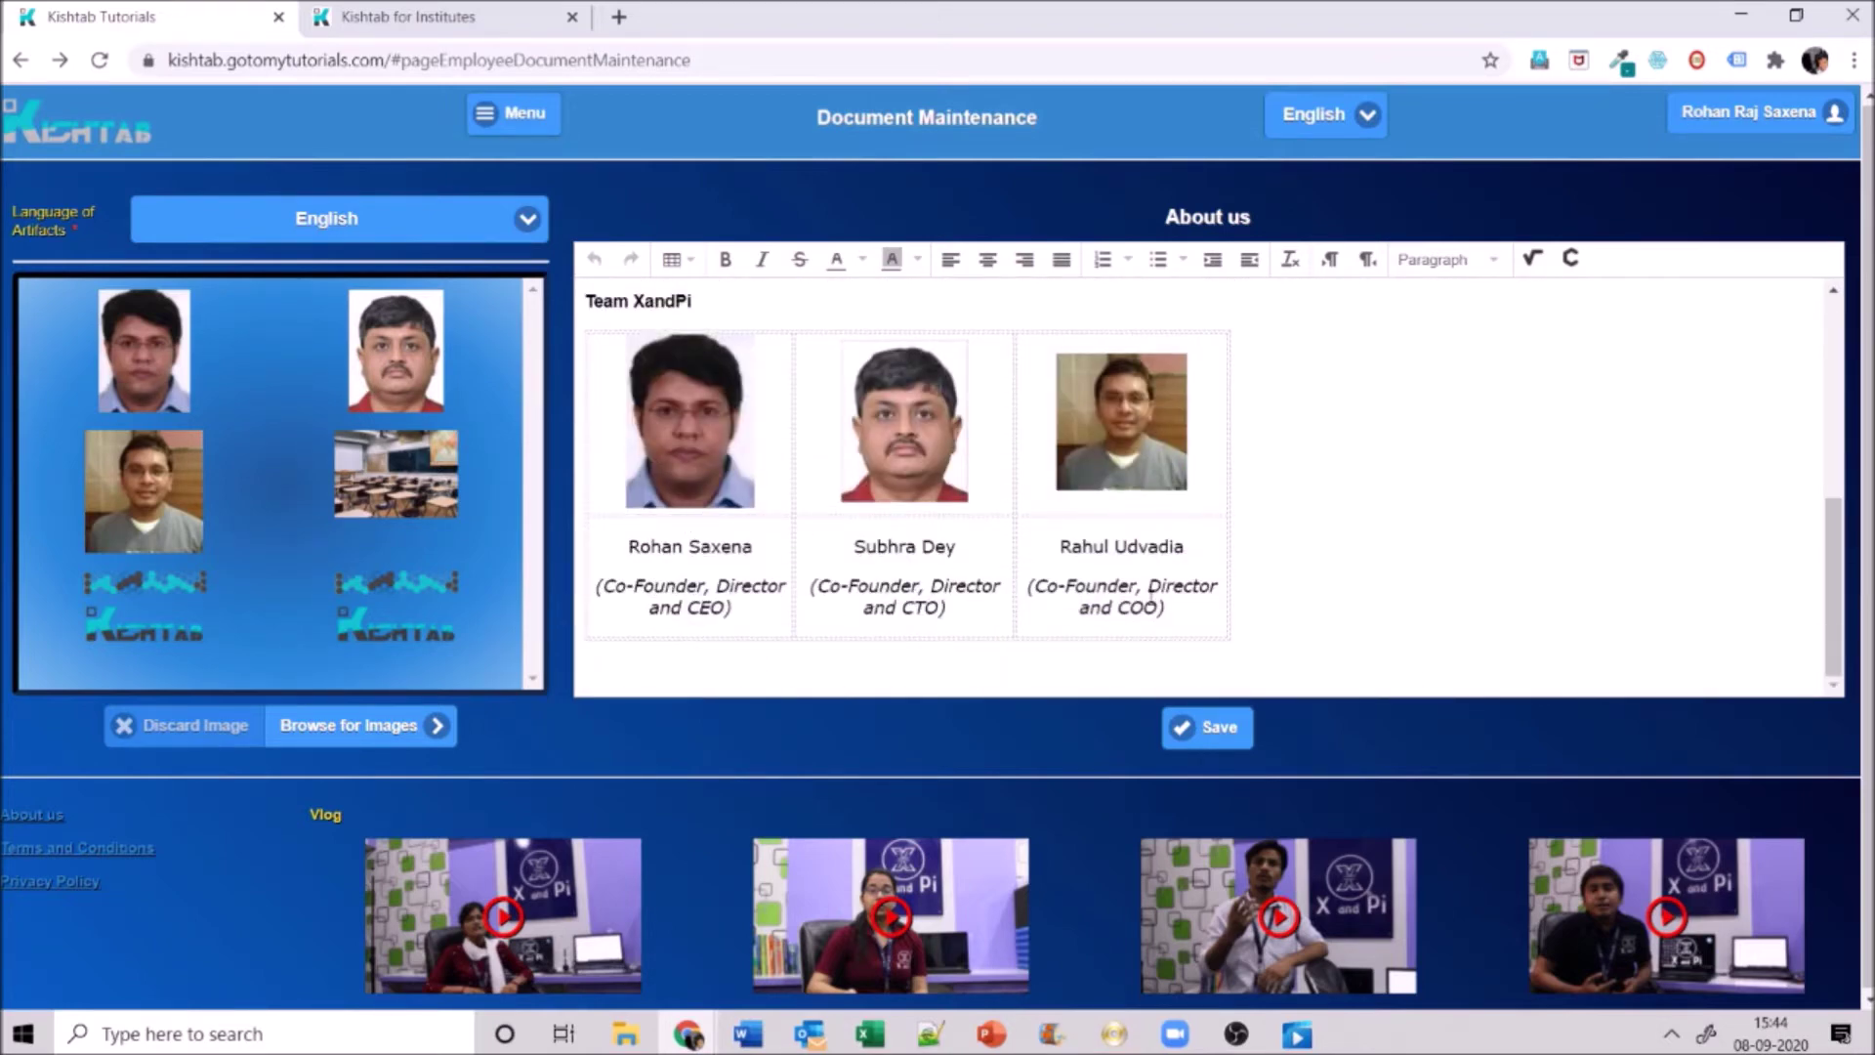
click(1190, 726)
click(511, 113)
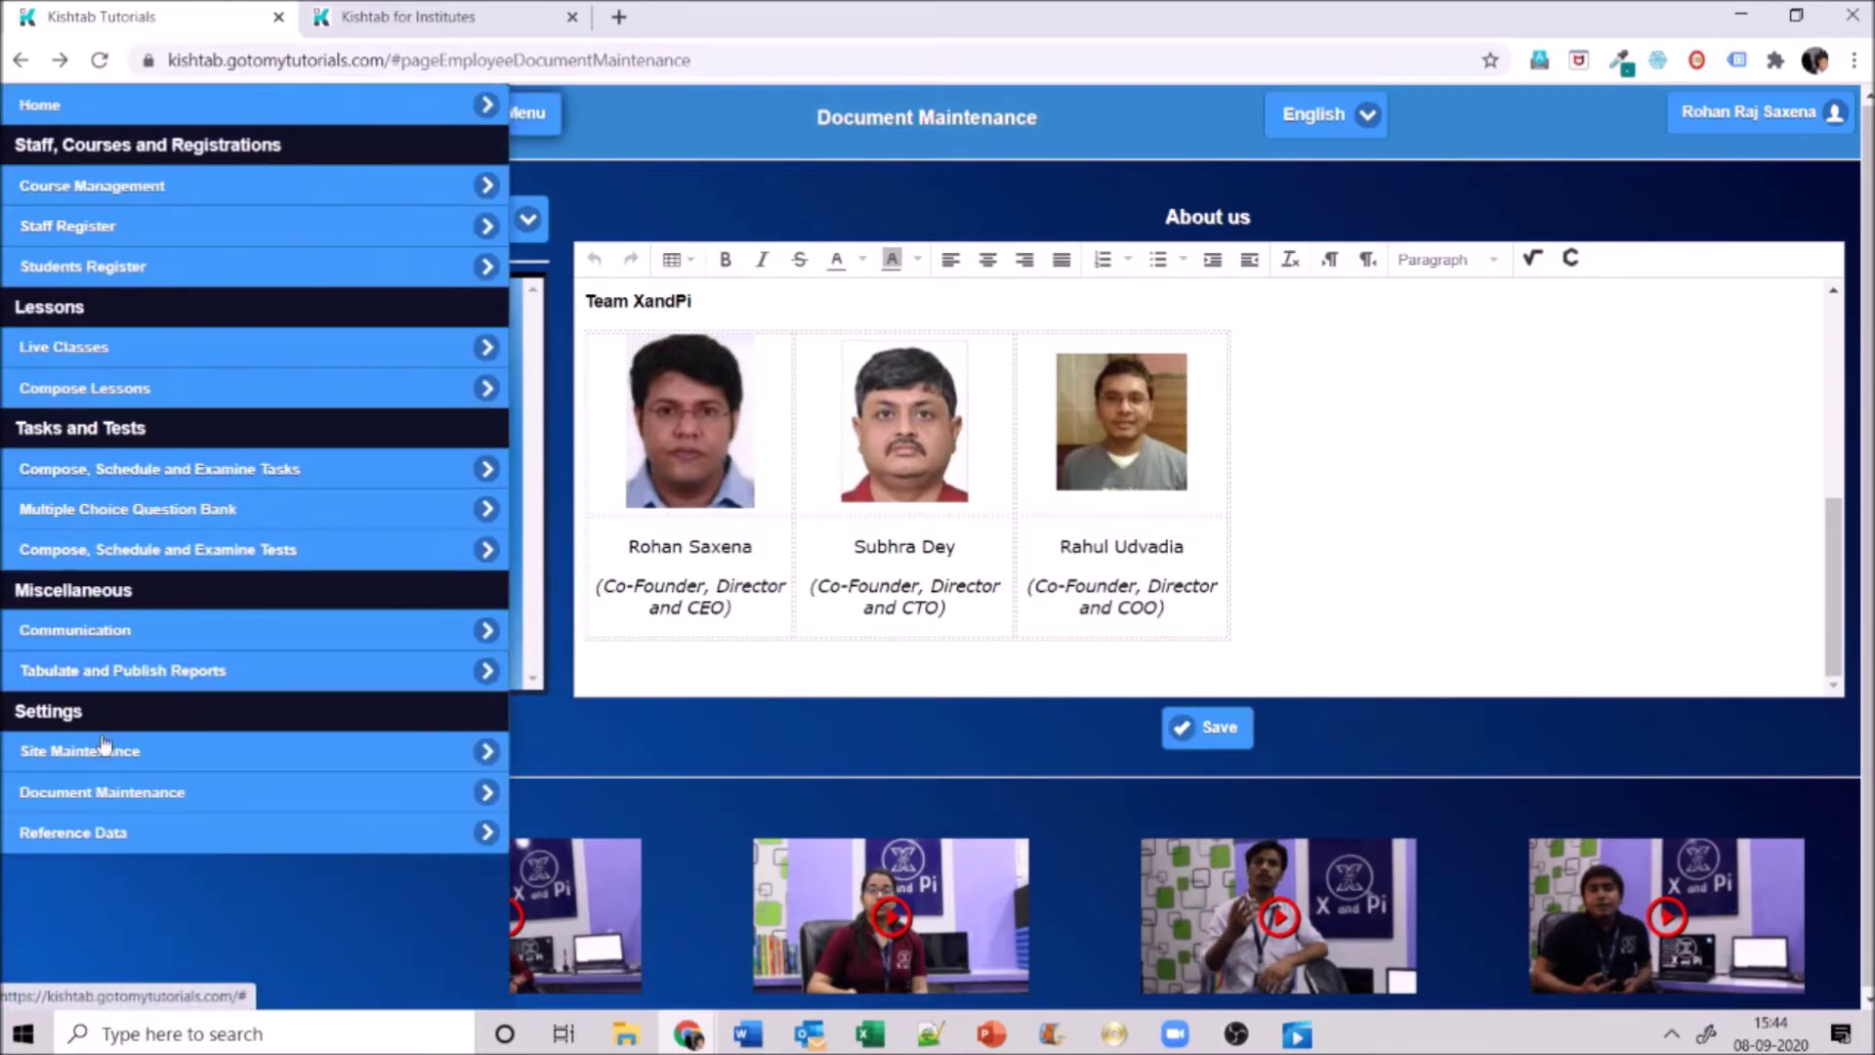
Step: Open the Privacy Policy document and load its English text
click(130, 791)
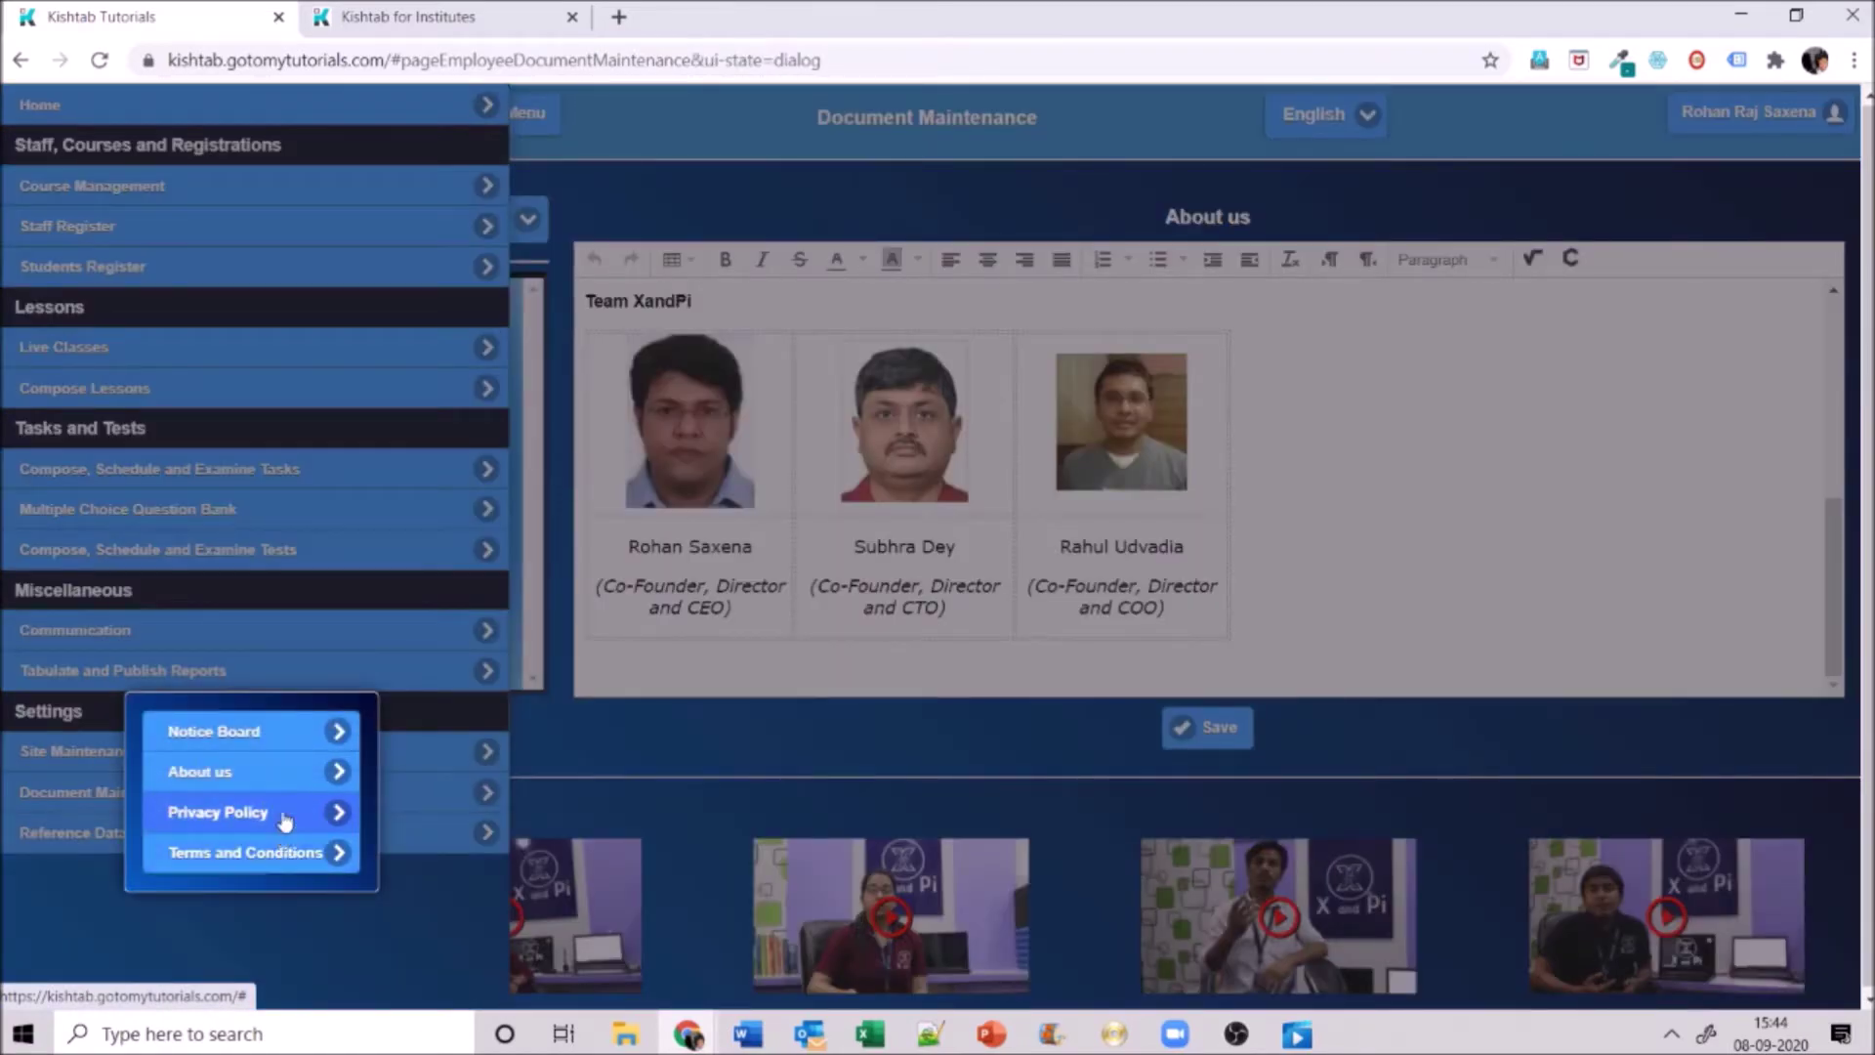
click(282, 815)
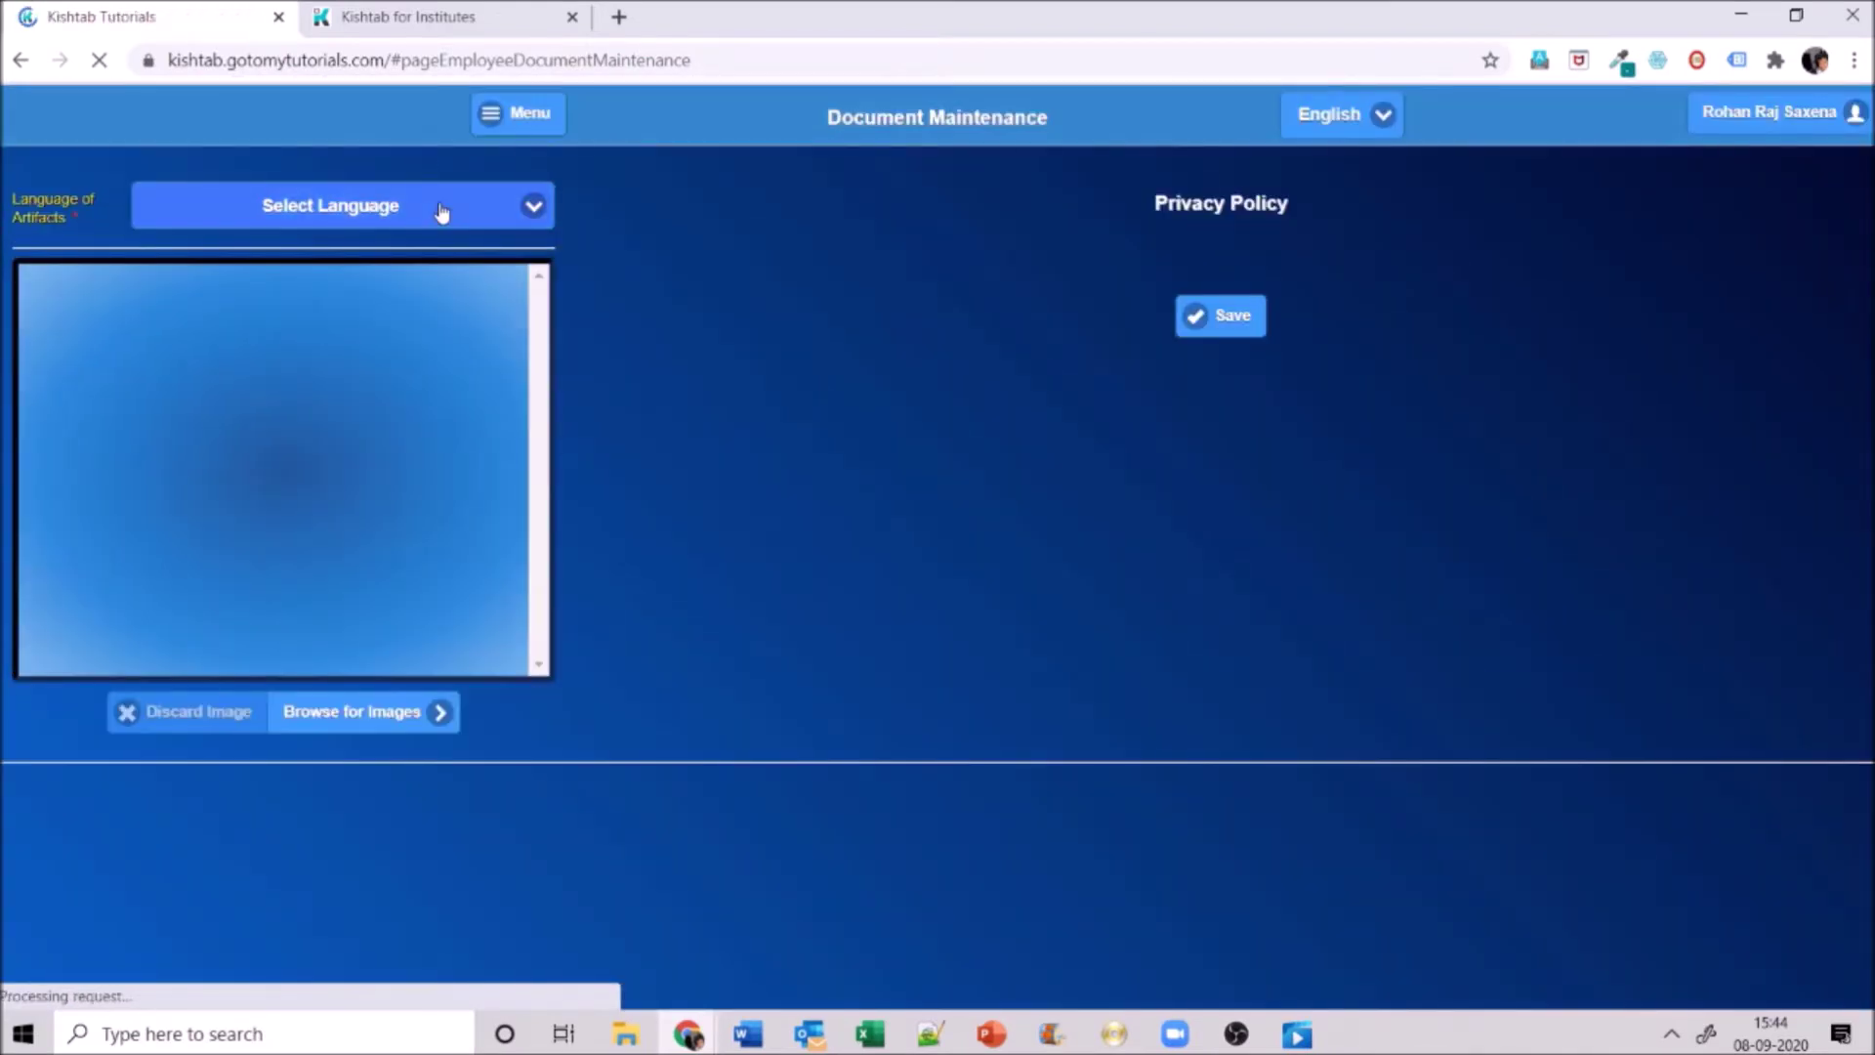
click(440, 210)
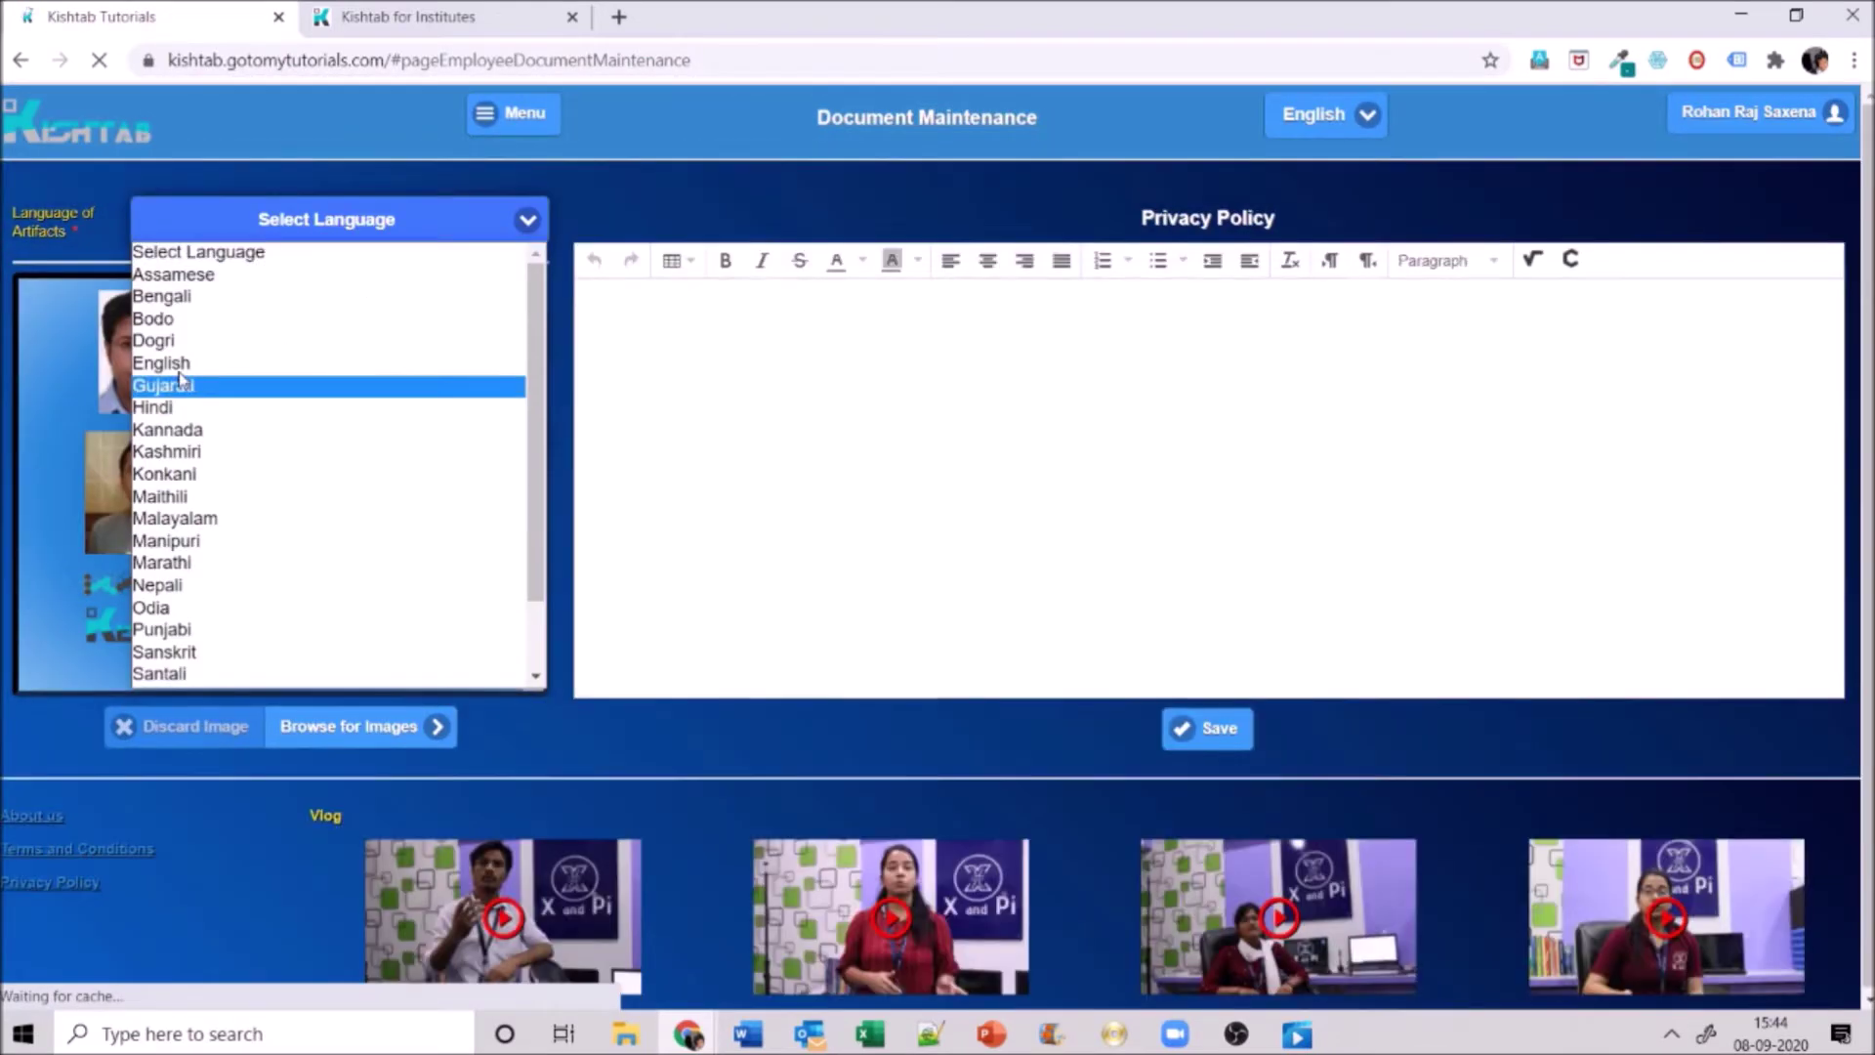
click(176, 363)
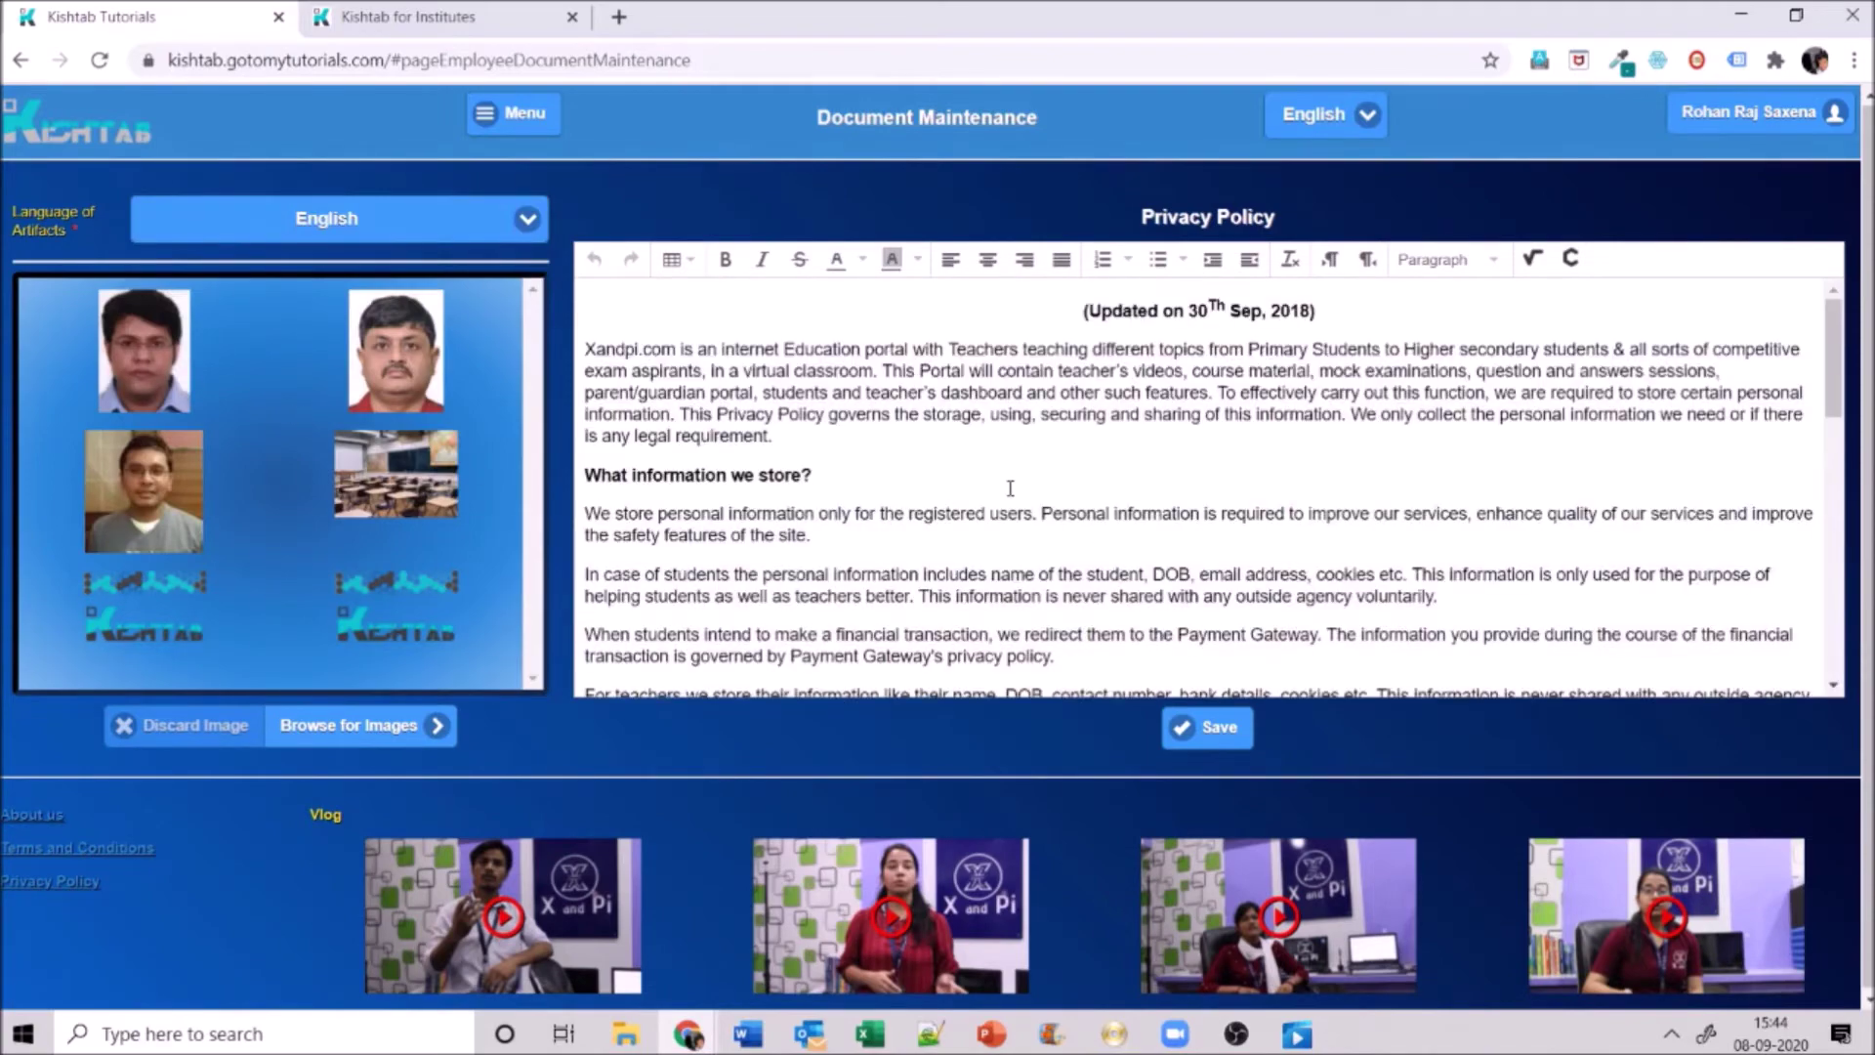
Step: Open the Terms and Conditions document from Document Maintenance
click(510, 113)
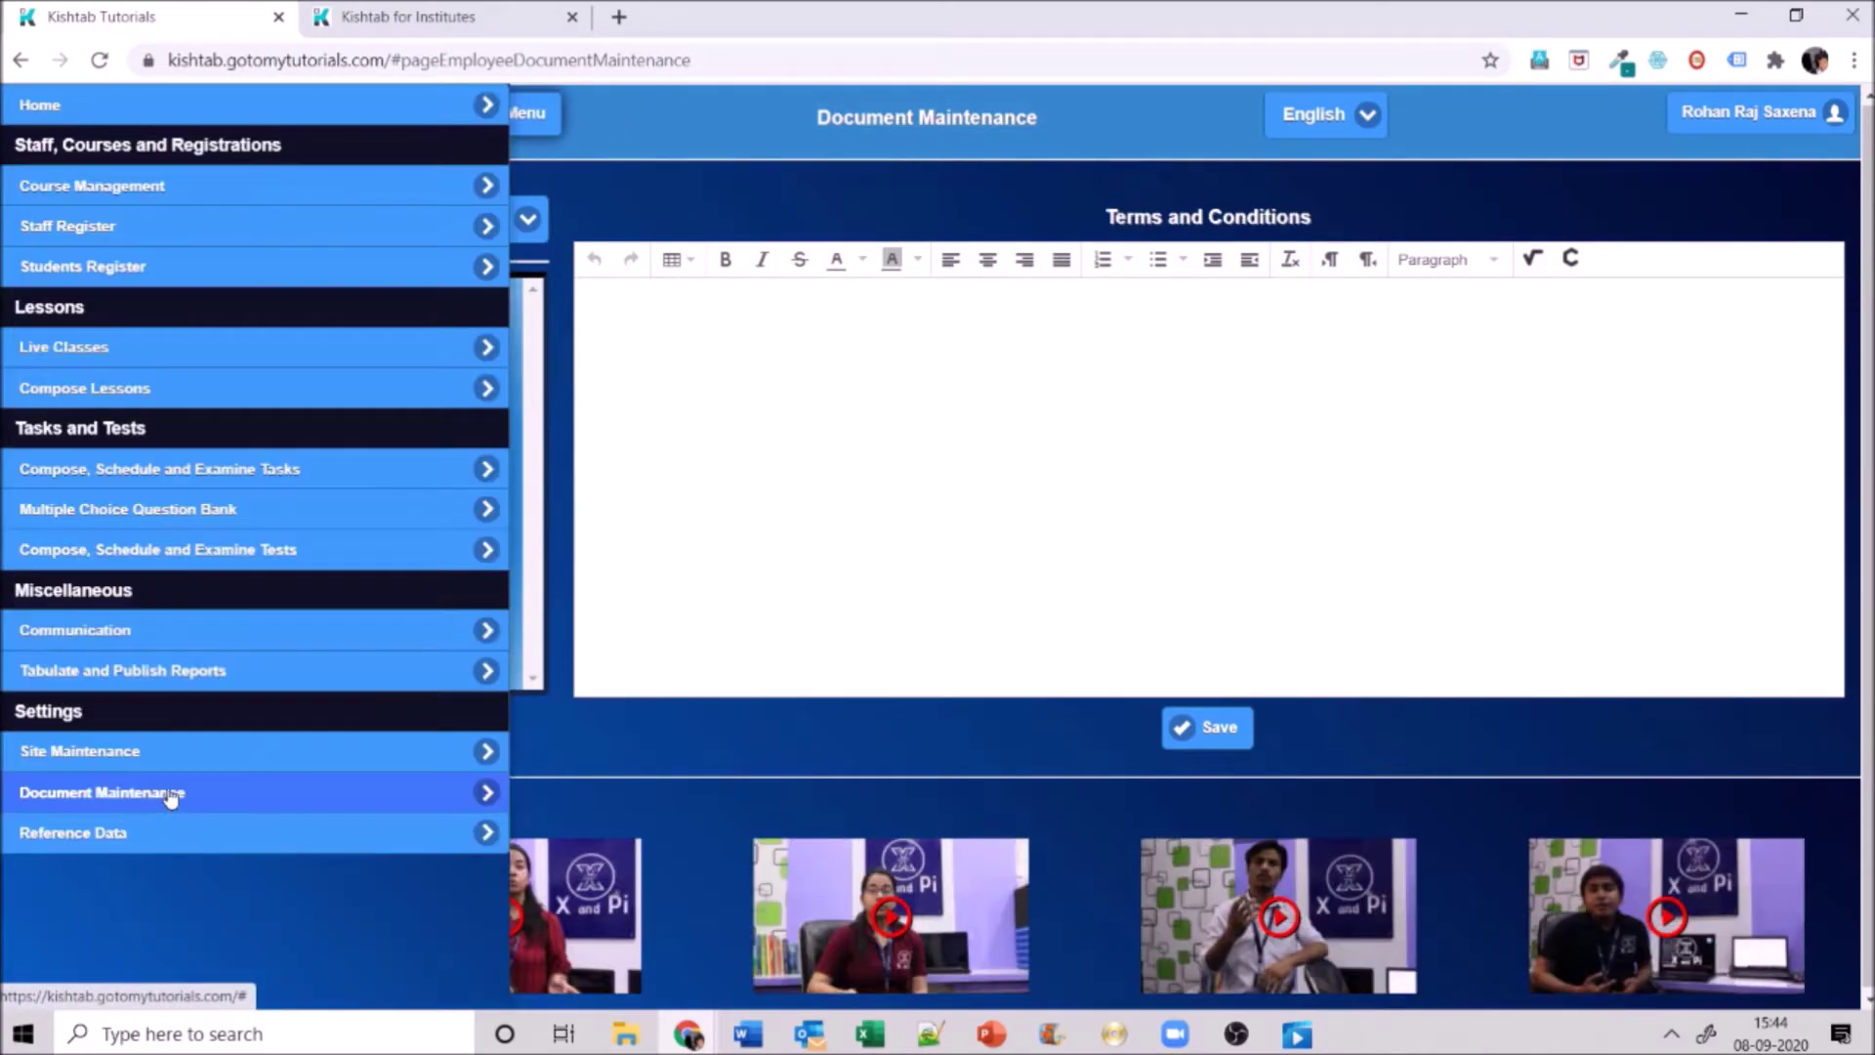
click(166, 799)
click(410, 897)
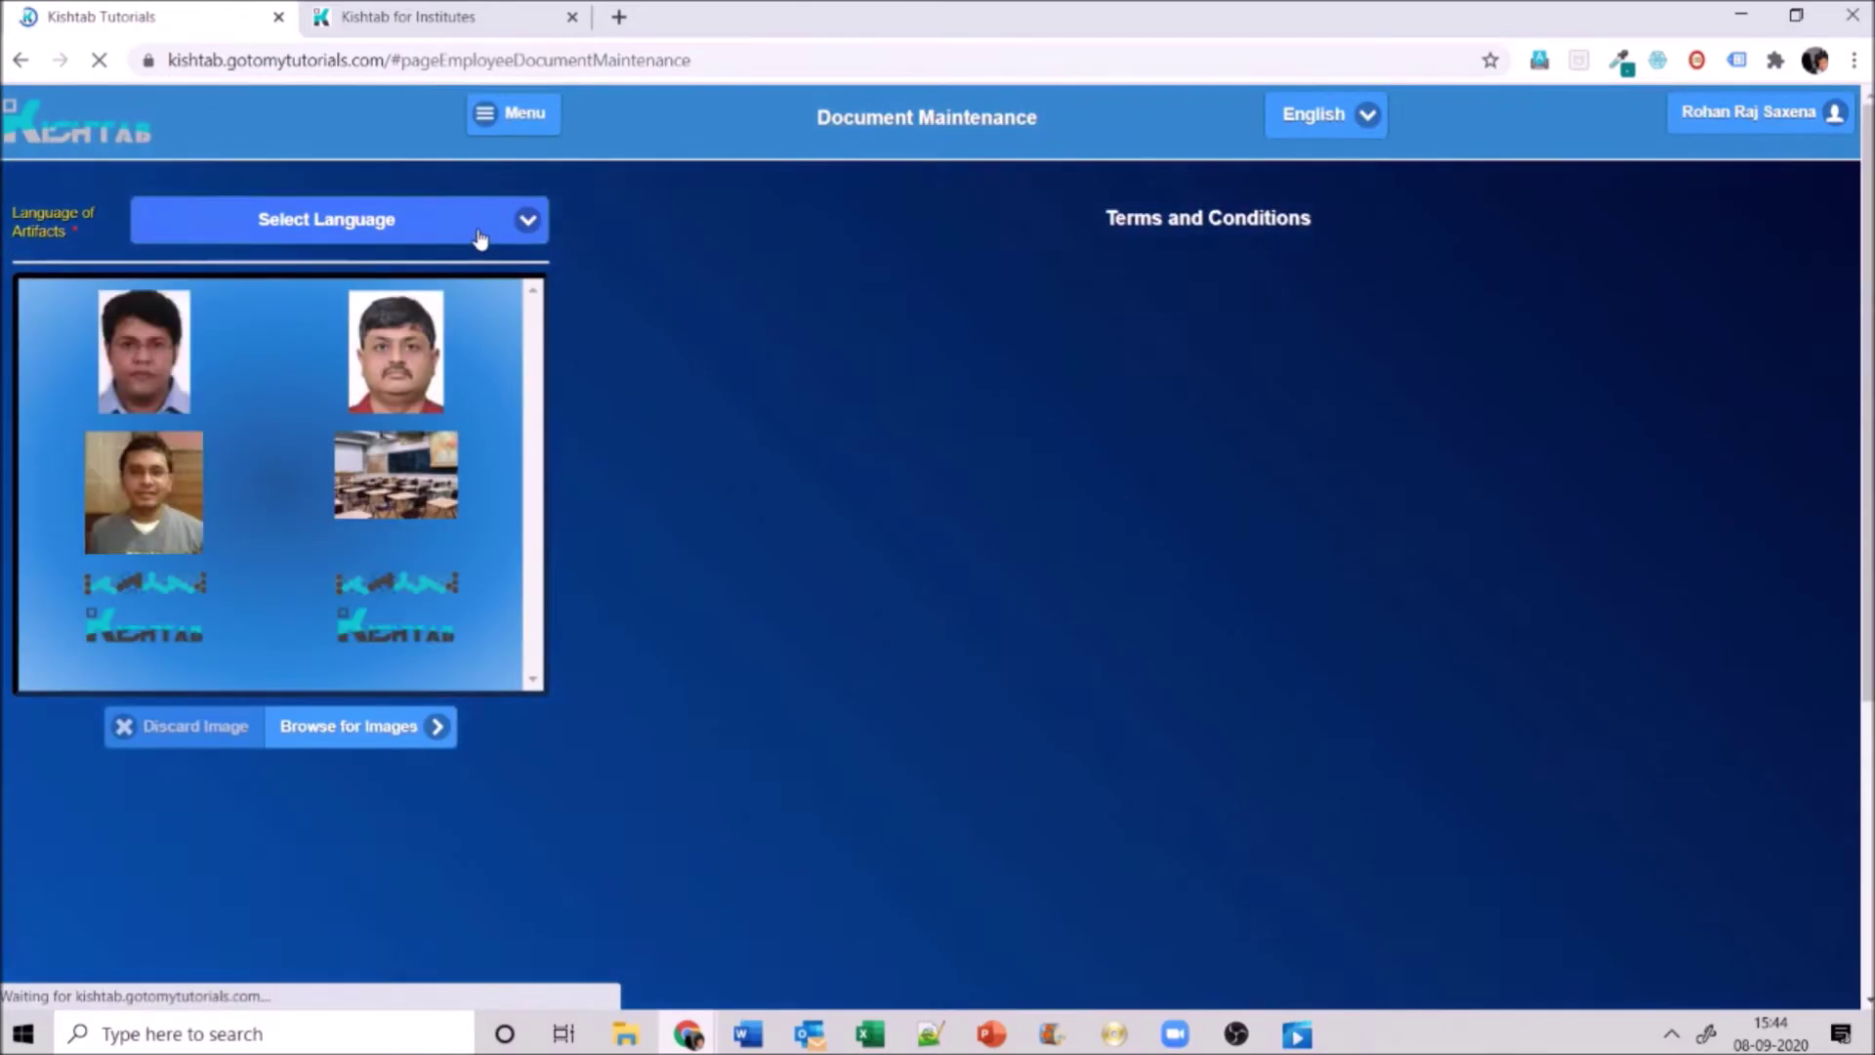
Step: Load the English Terms and Conditions text dated 30th Sep 2018 and scroll through its Conditions of Services
click(477, 235)
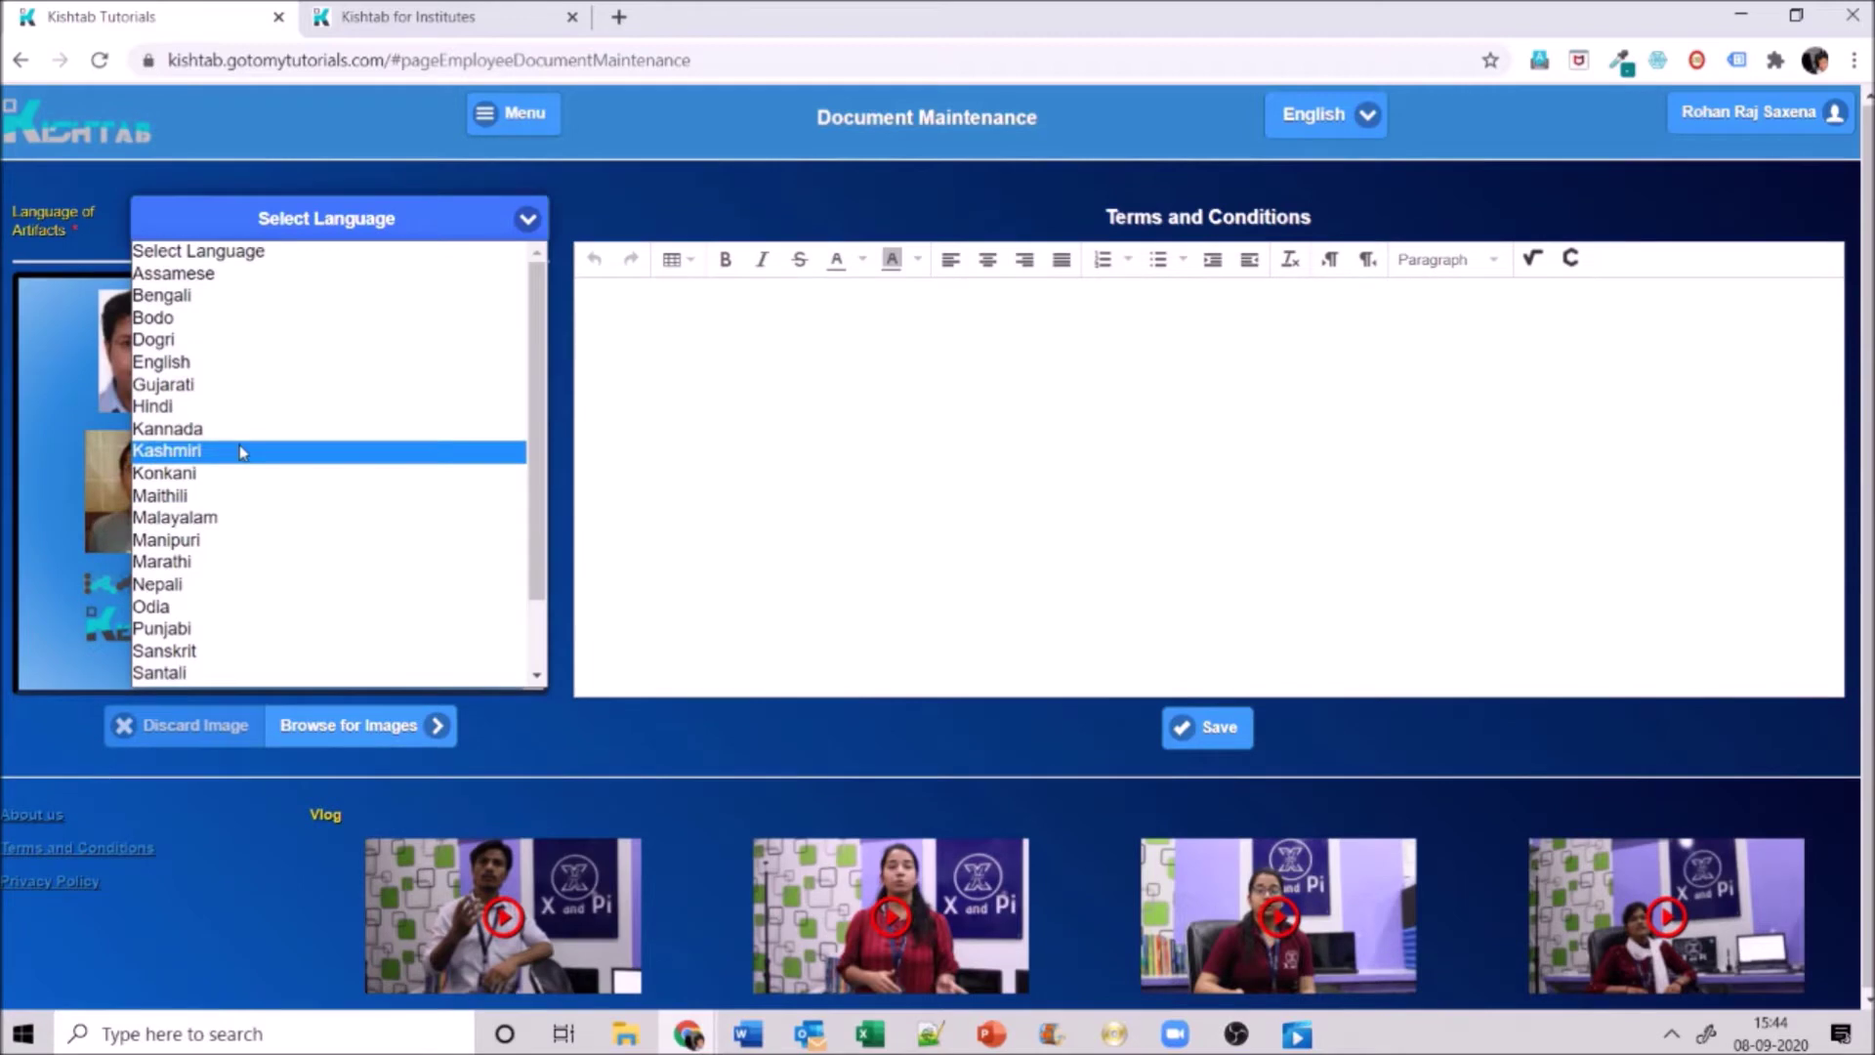
click(229, 369)
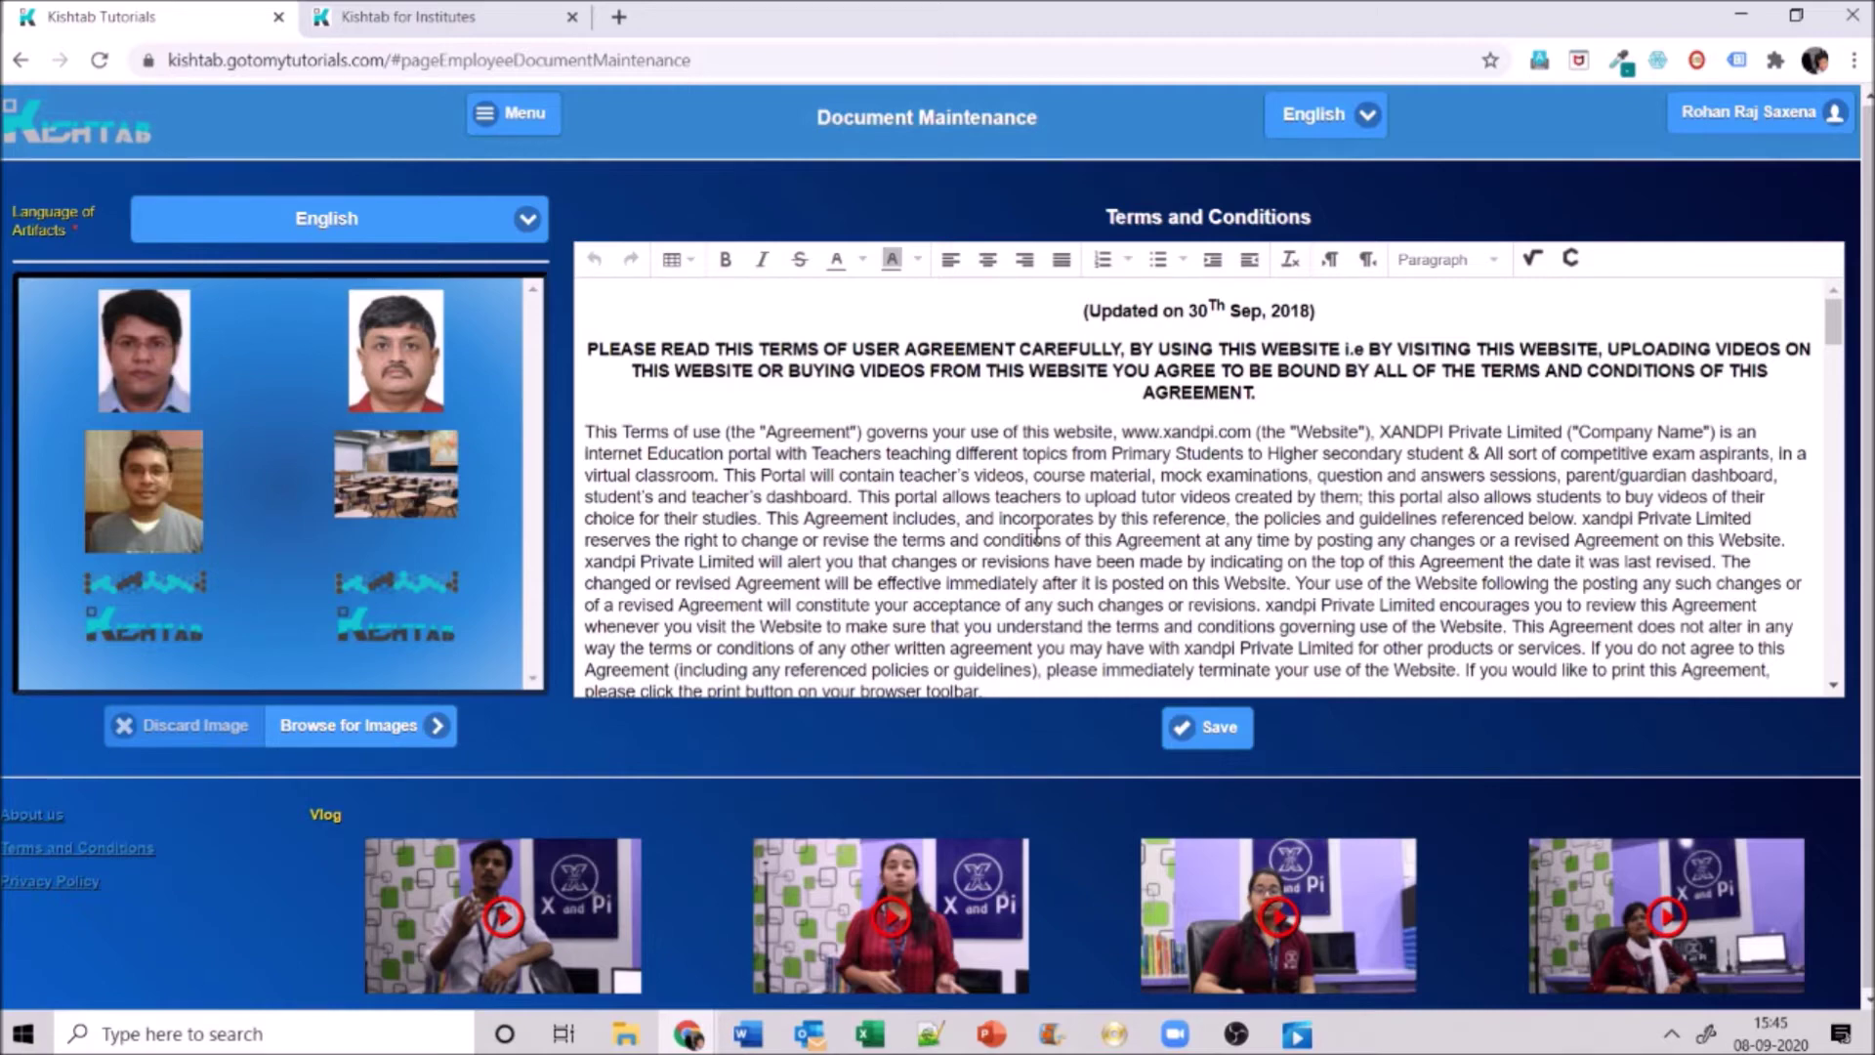
scroll(1087, 535, down, 10)
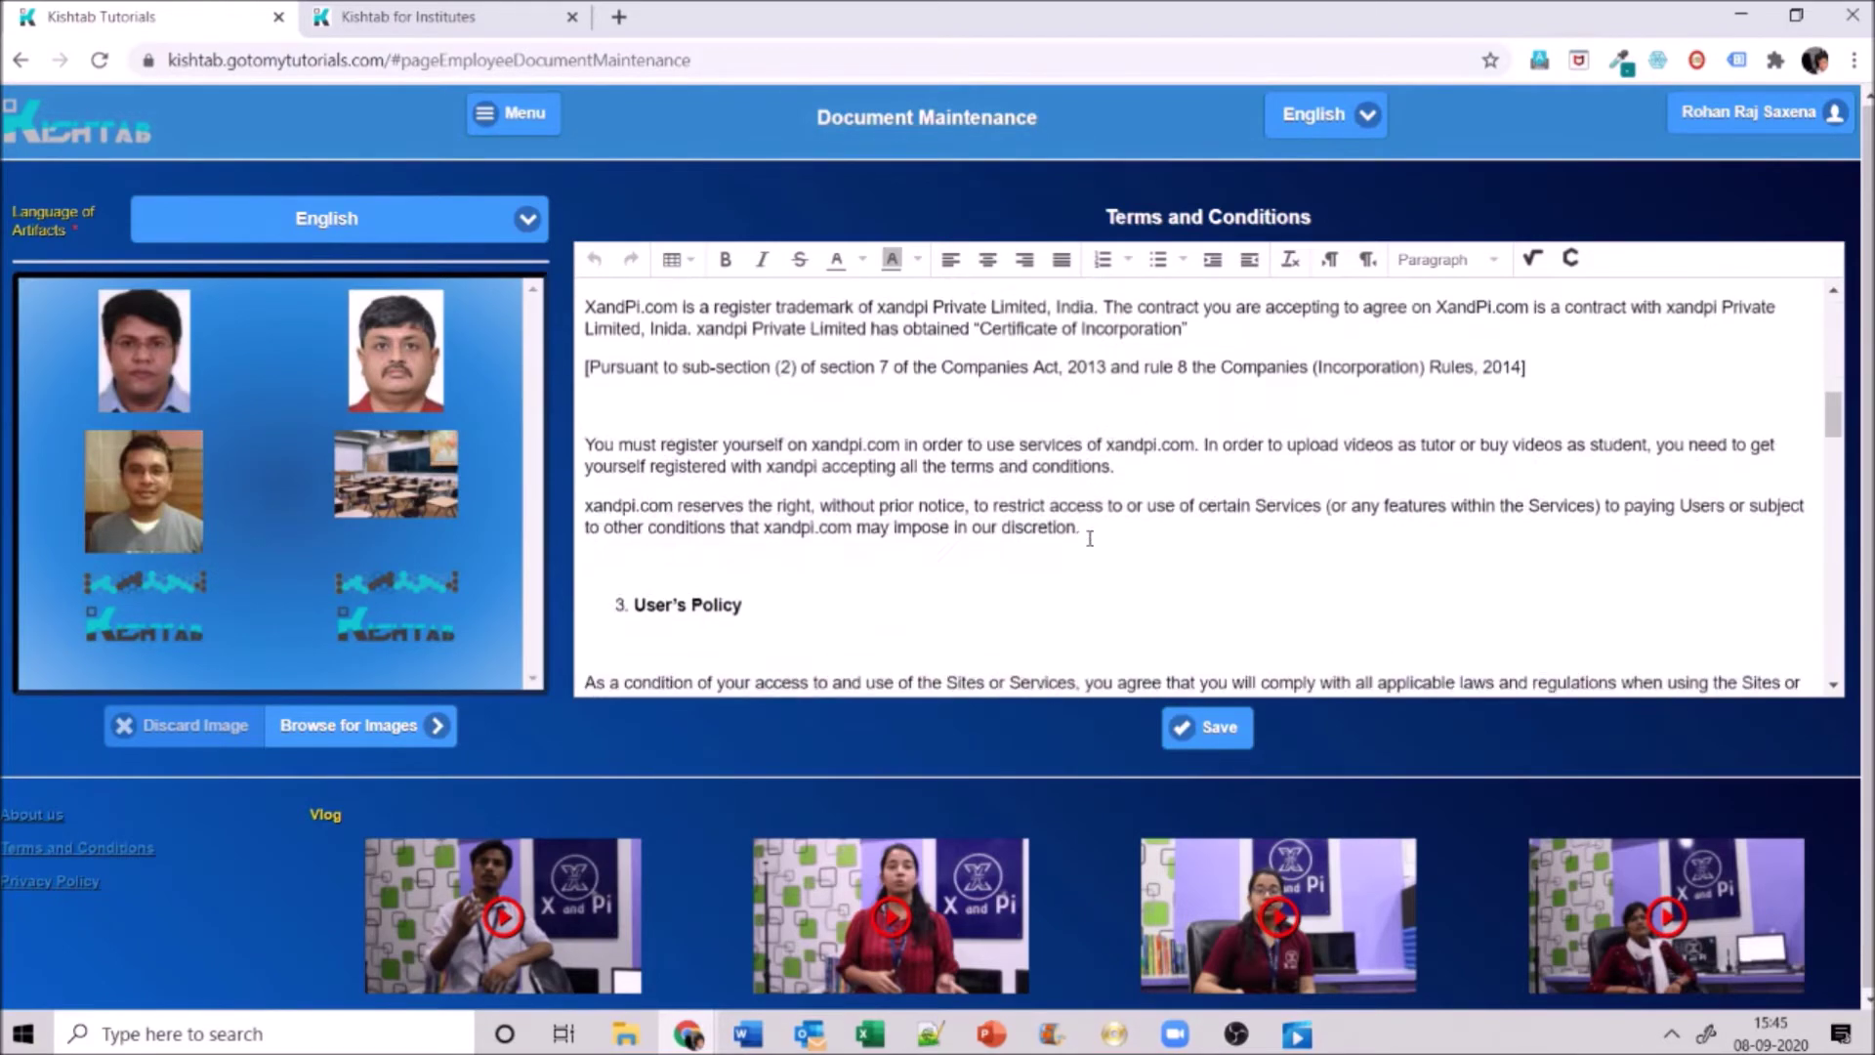
scroll(1087, 535, down, 10)
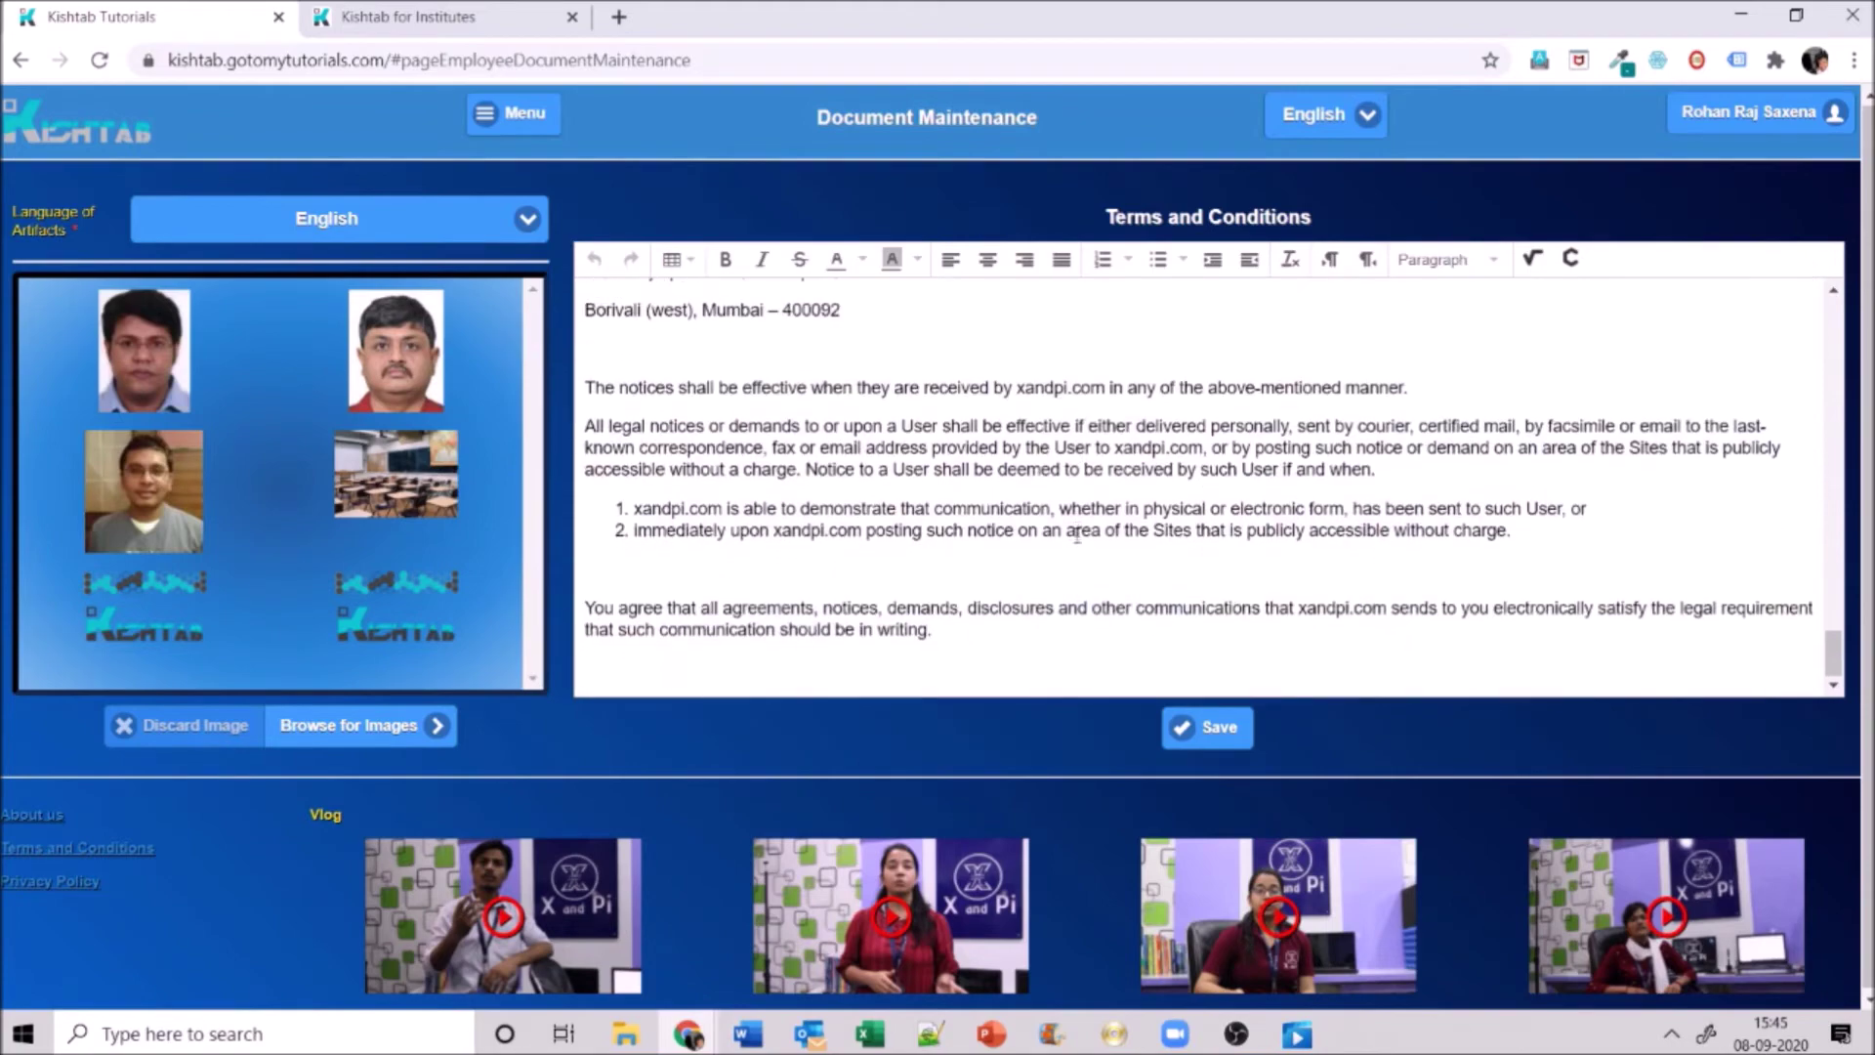
scroll(1078, 524, up, 20)
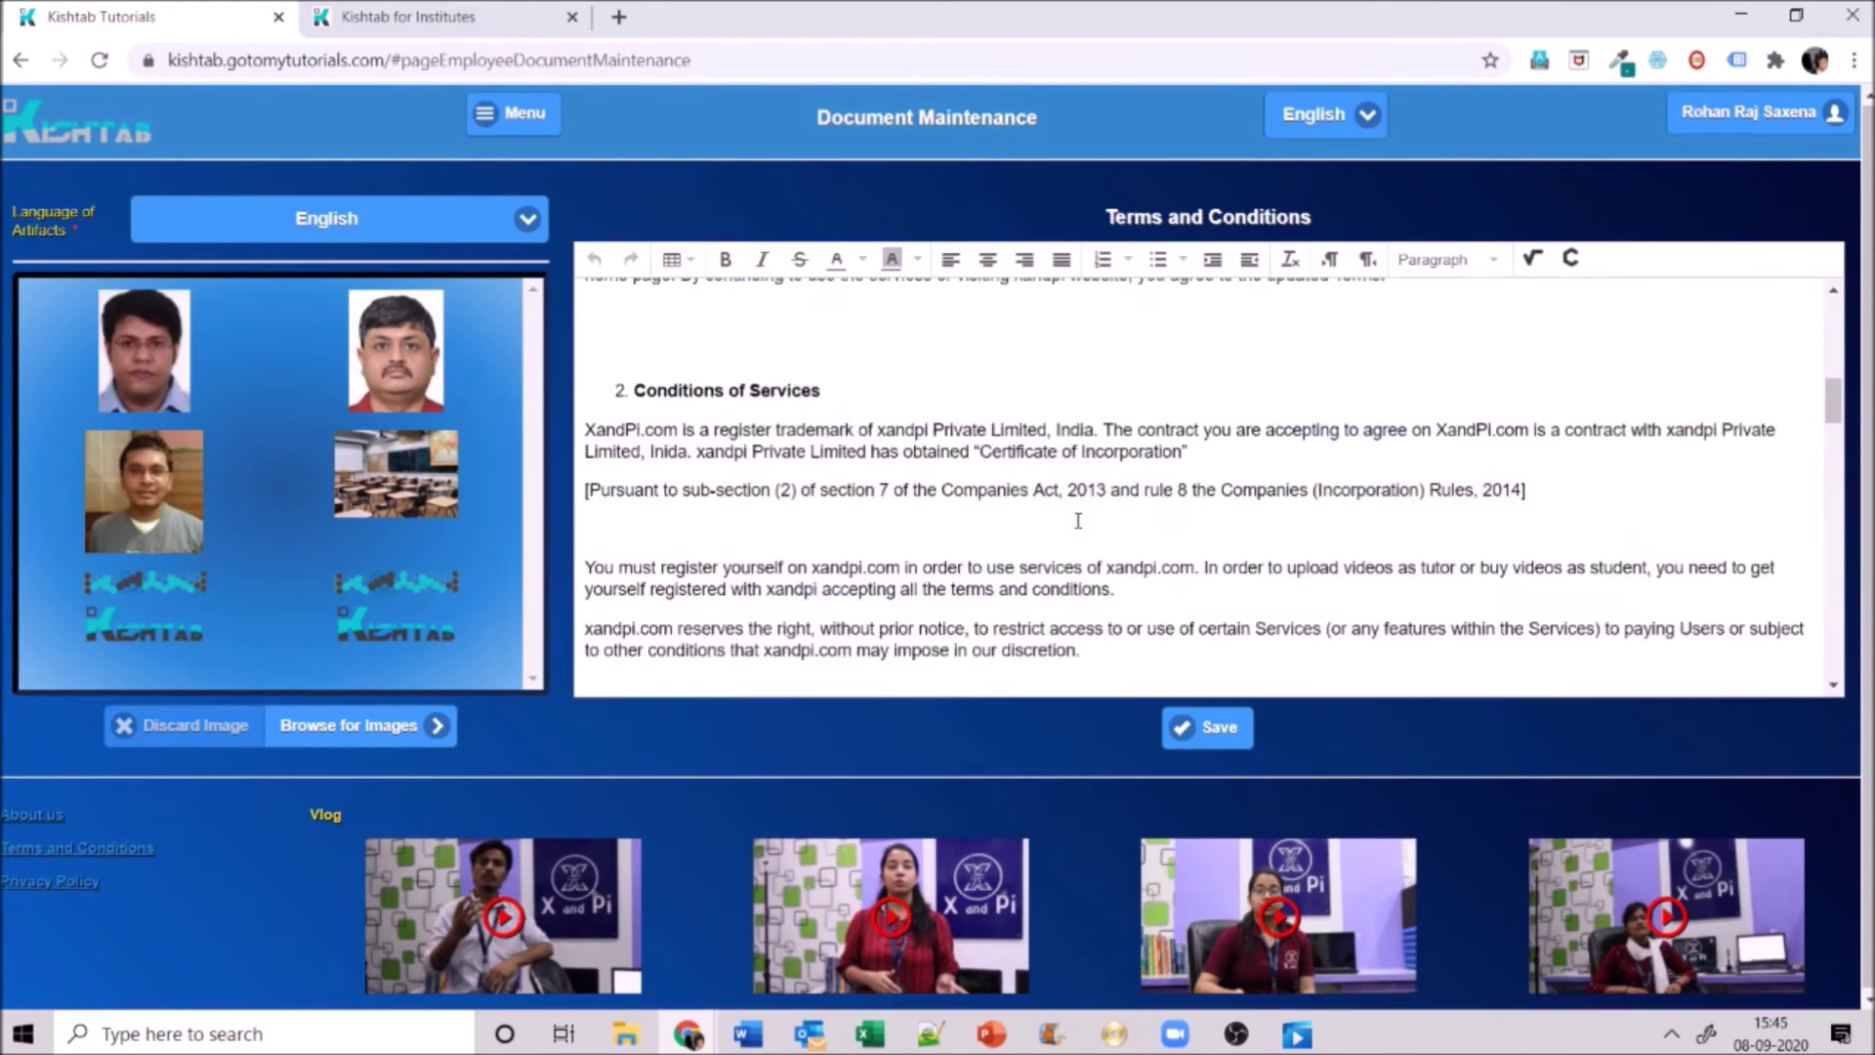
click(516, 114)
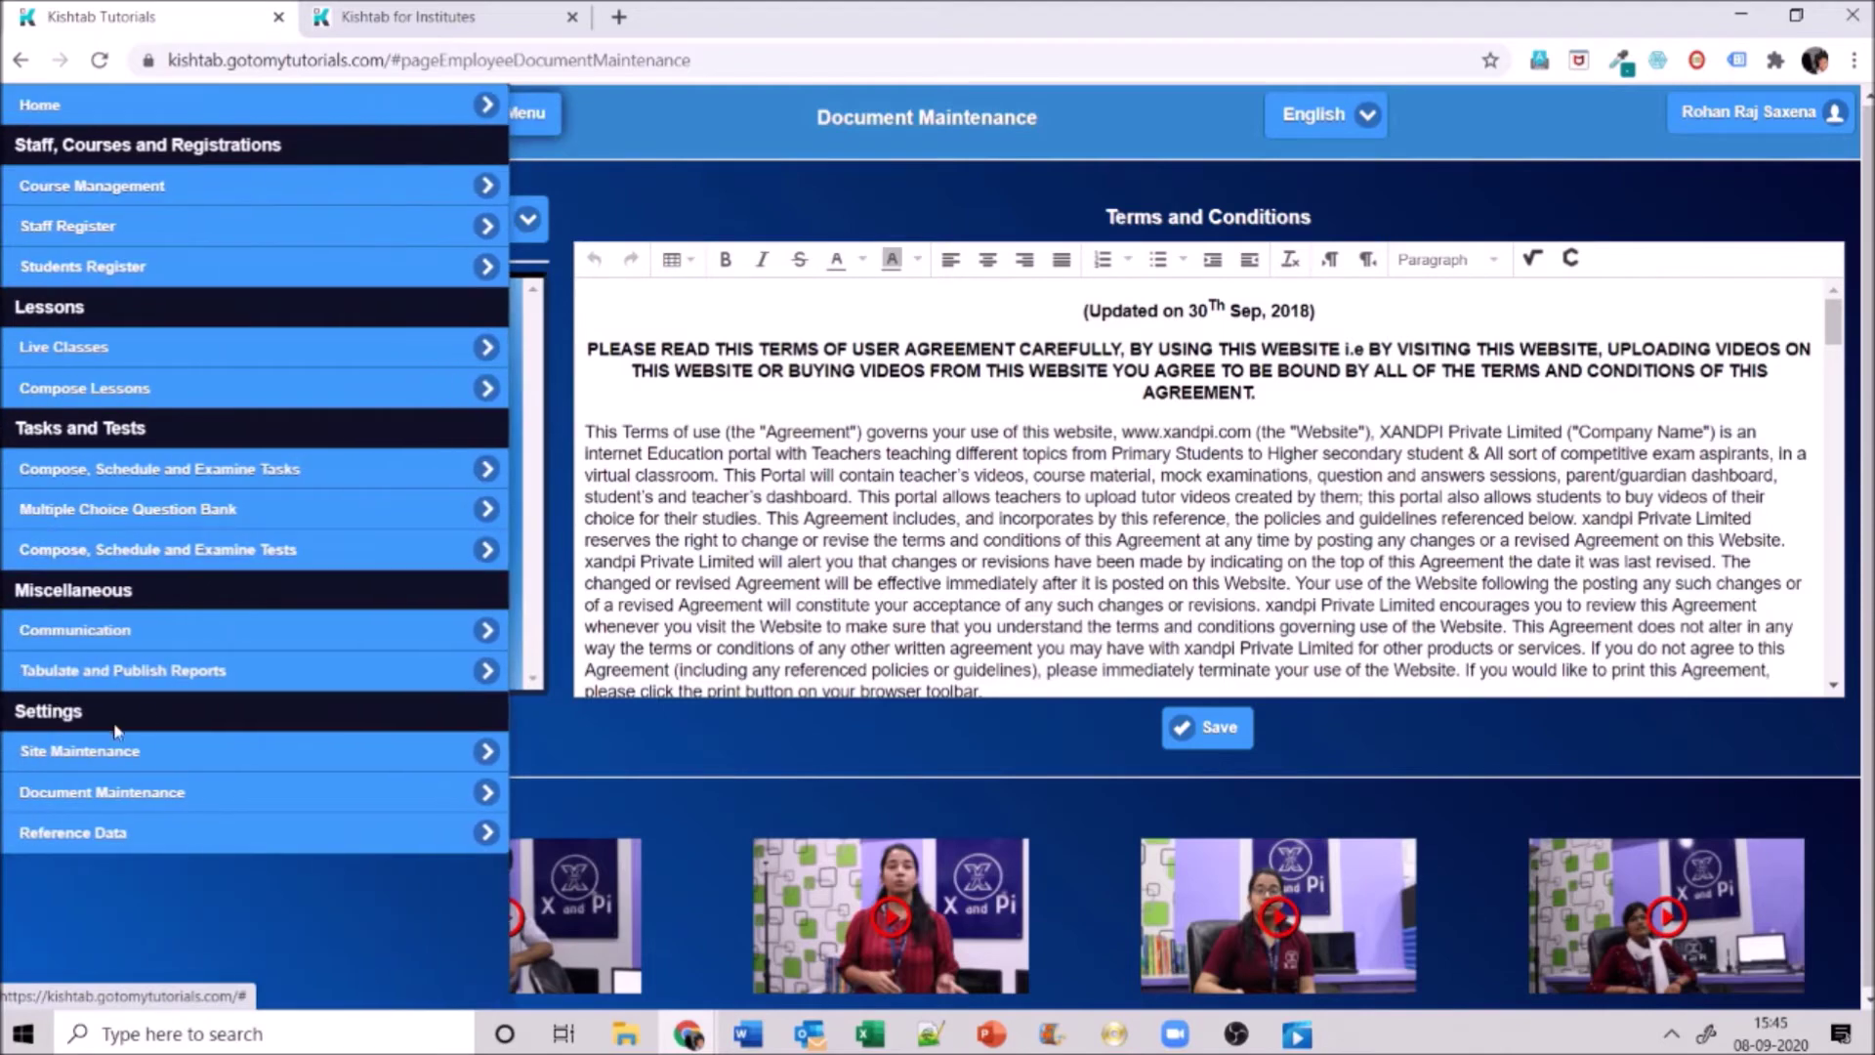
Step: Open the Languages reference list and scroll through it from Assamese to Urdu
click(189, 840)
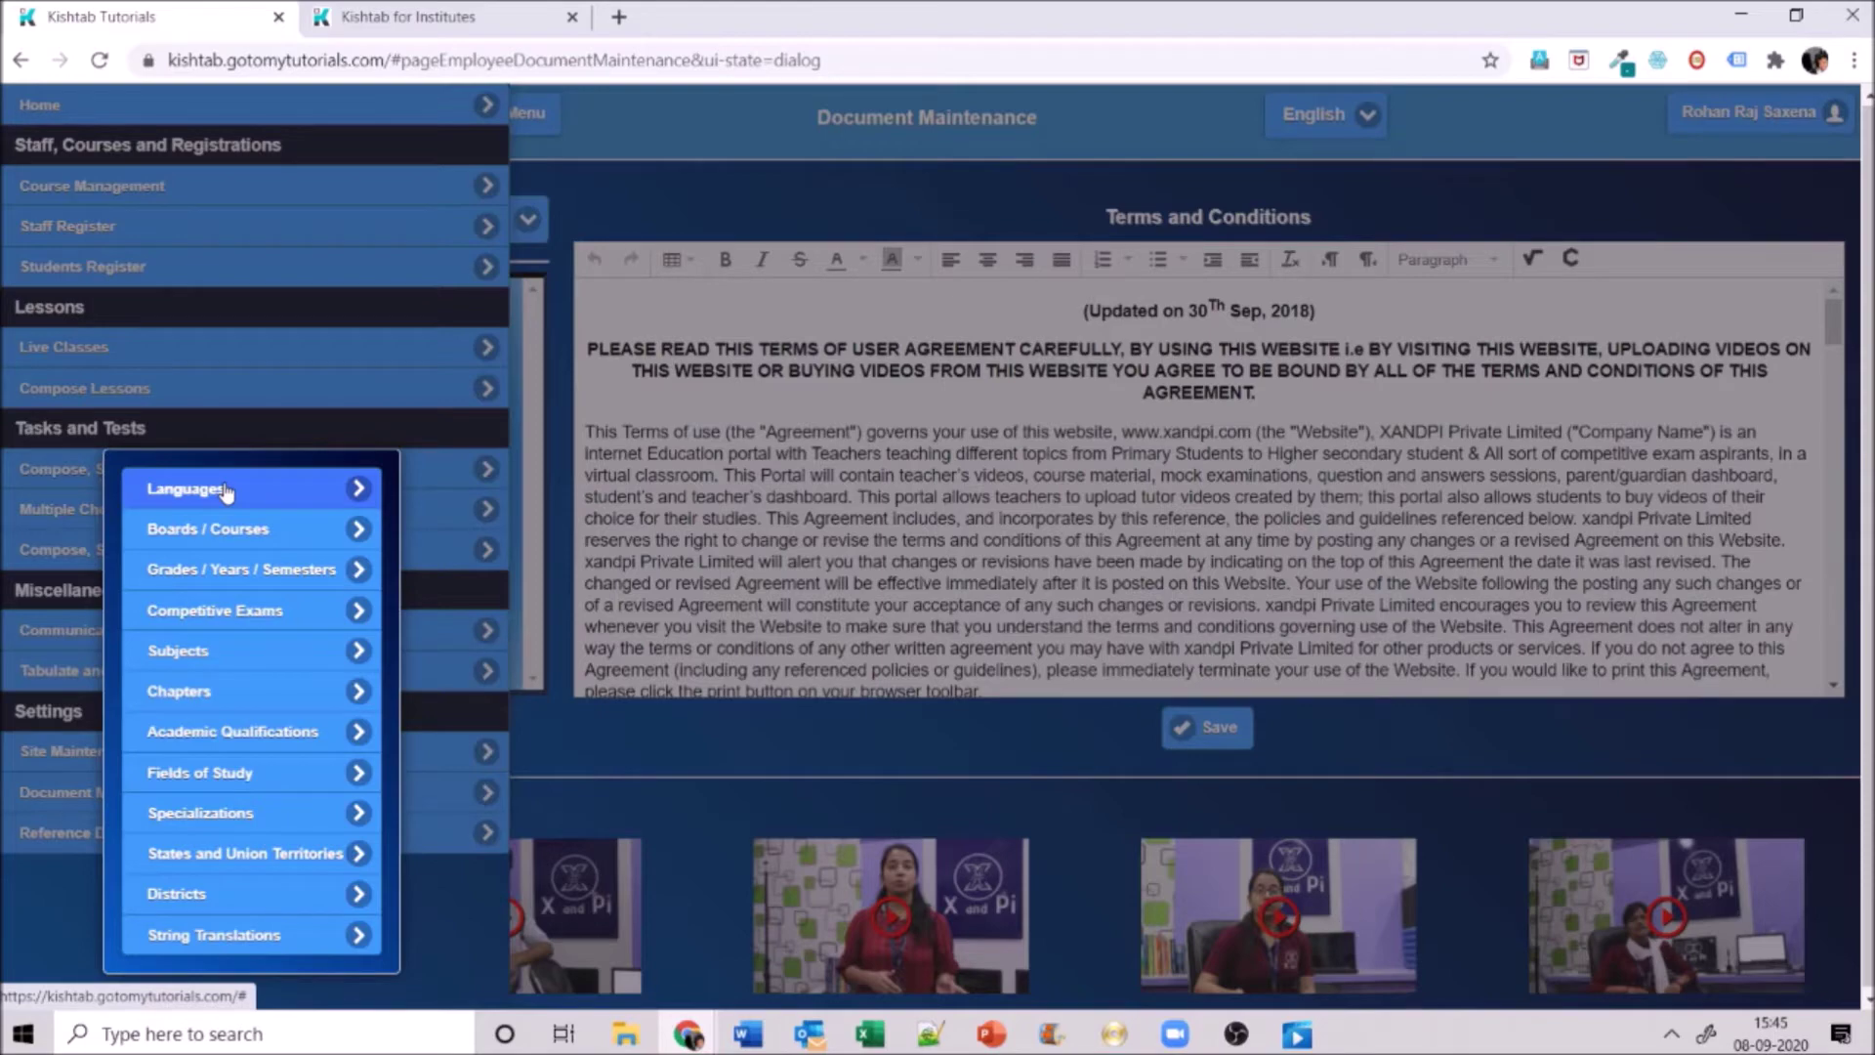
click(224, 491)
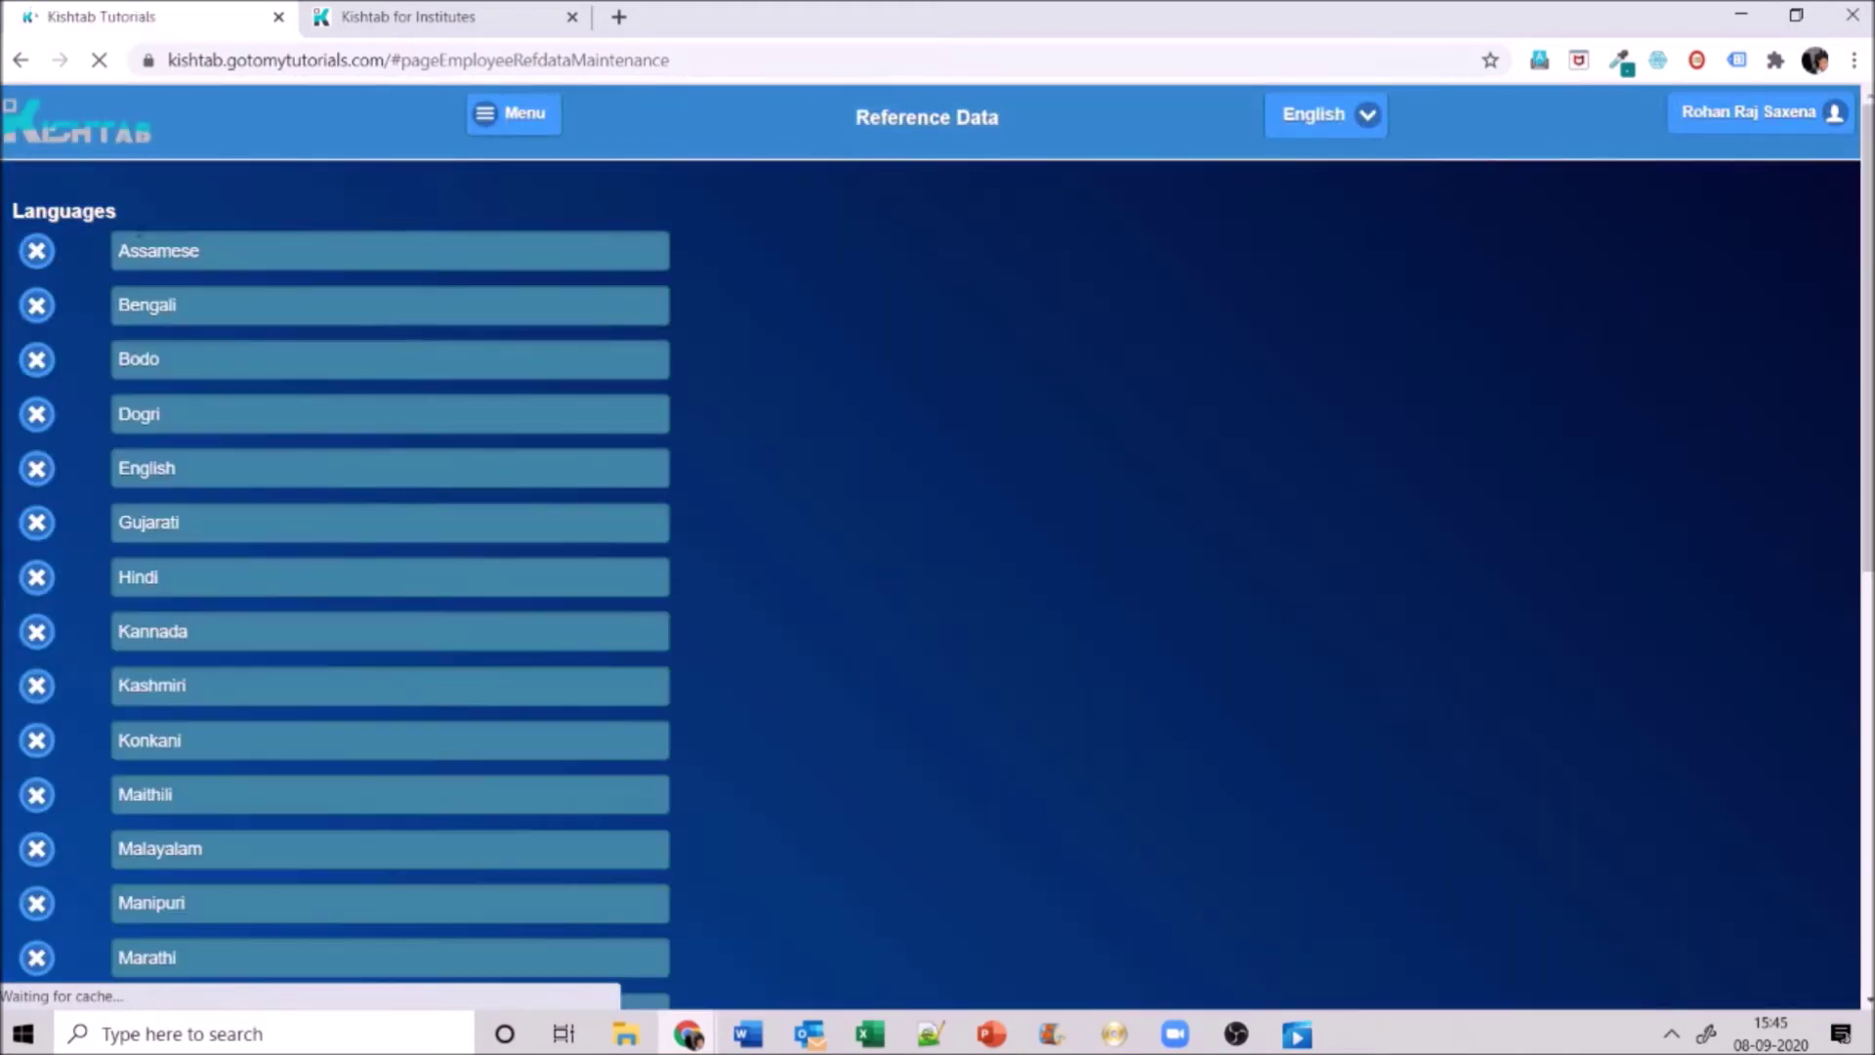
scroll(109, 674, down, 8)
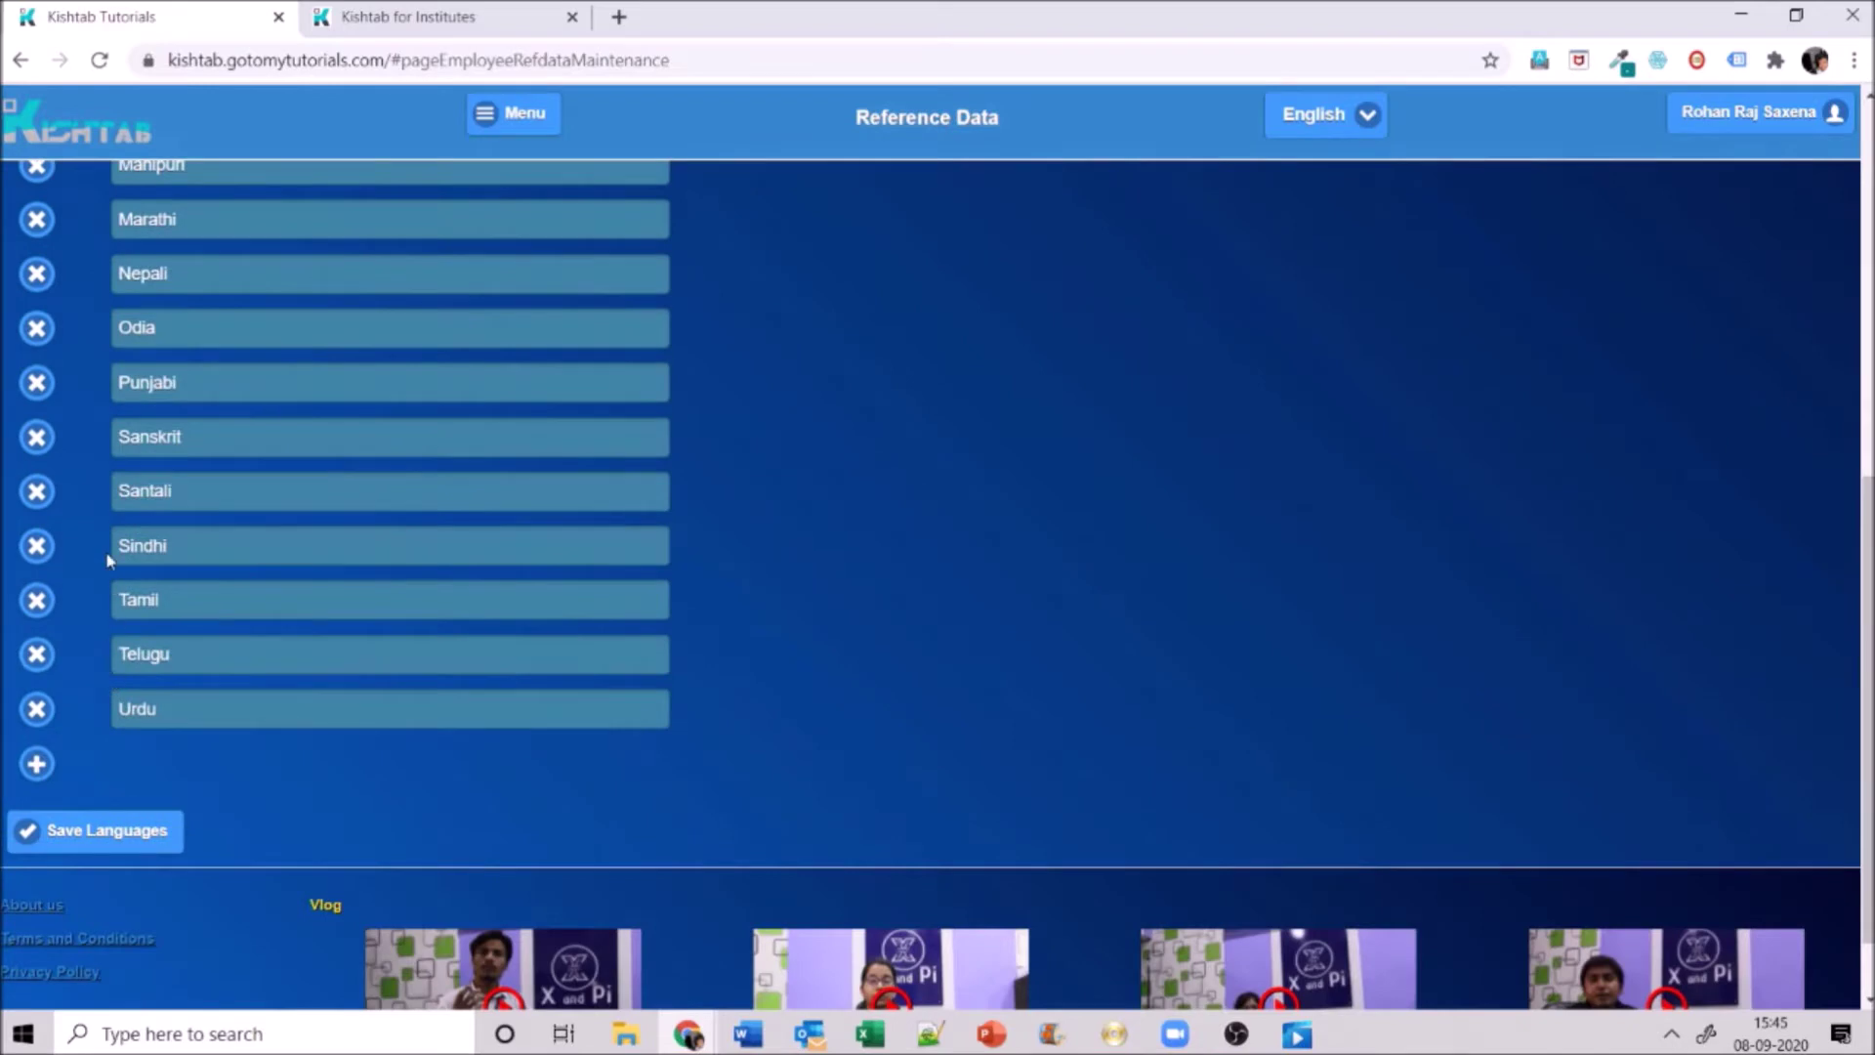
scroll(109, 564, up, 4)
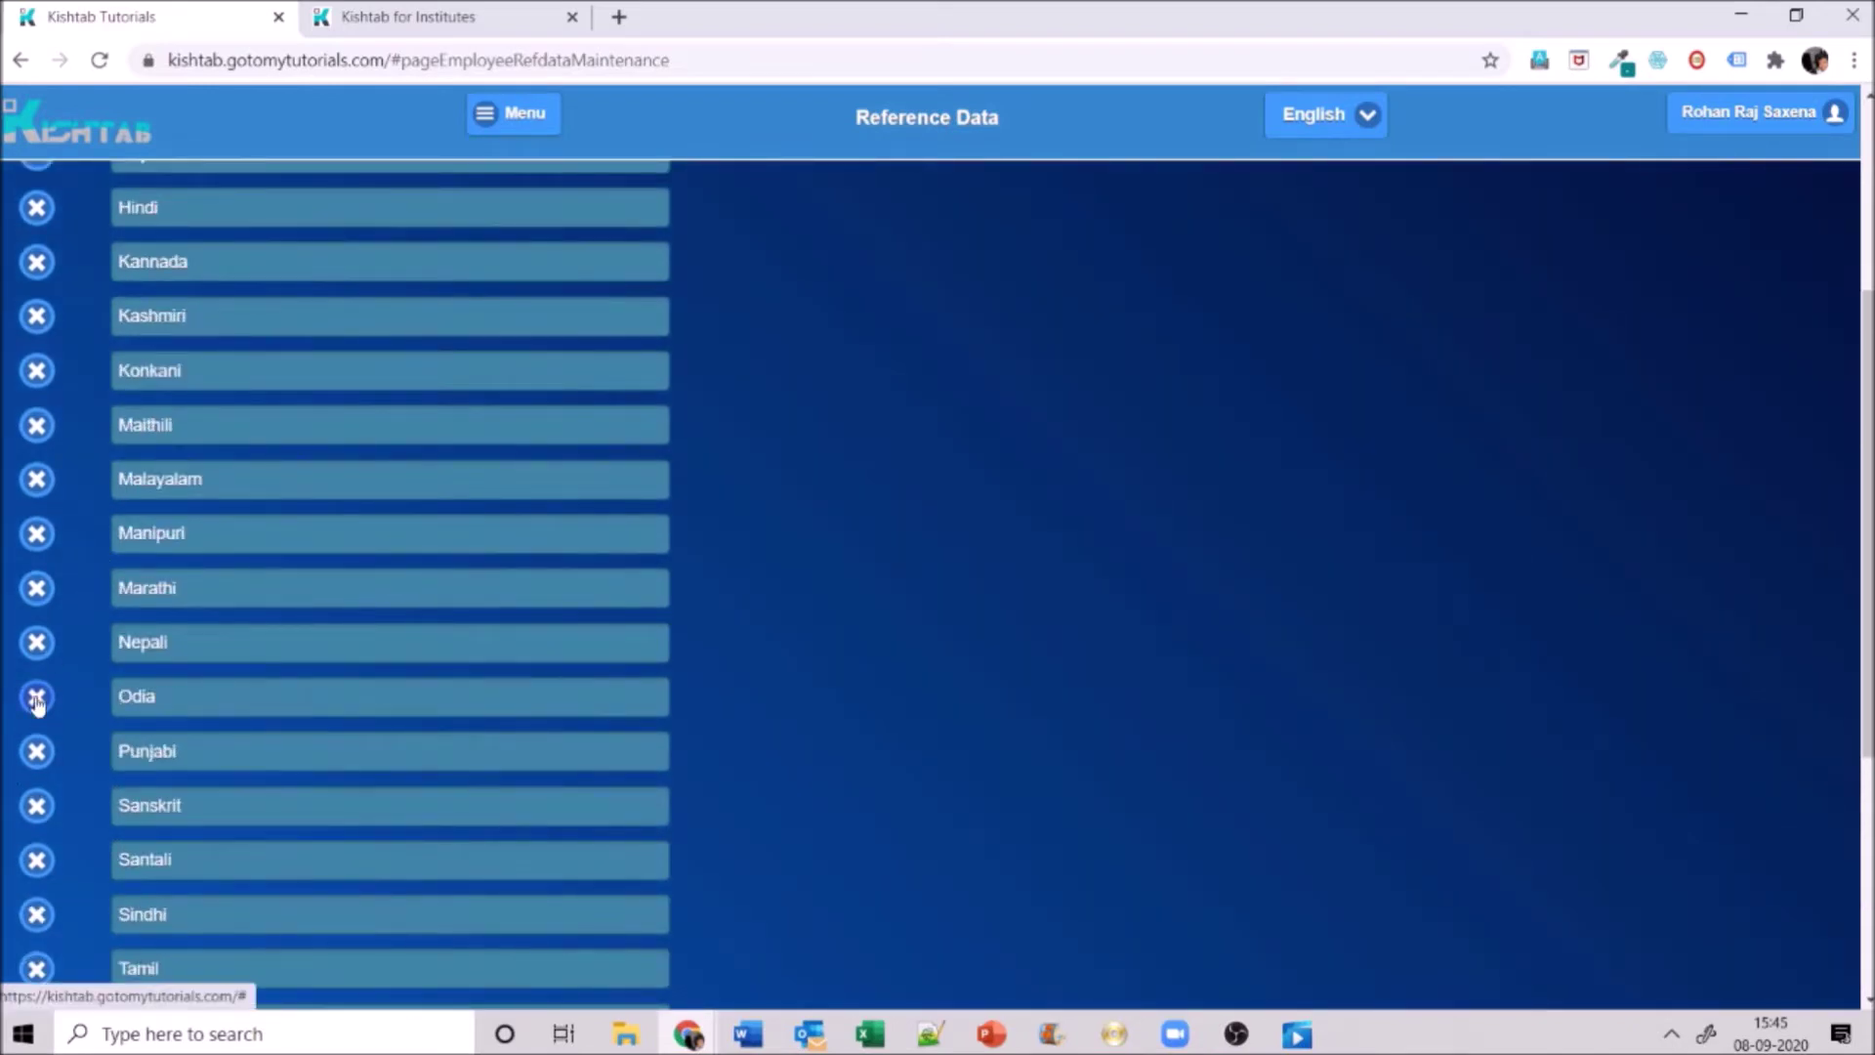
scroll(331, 596, up, 4)
scroll(328, 594, down, 8)
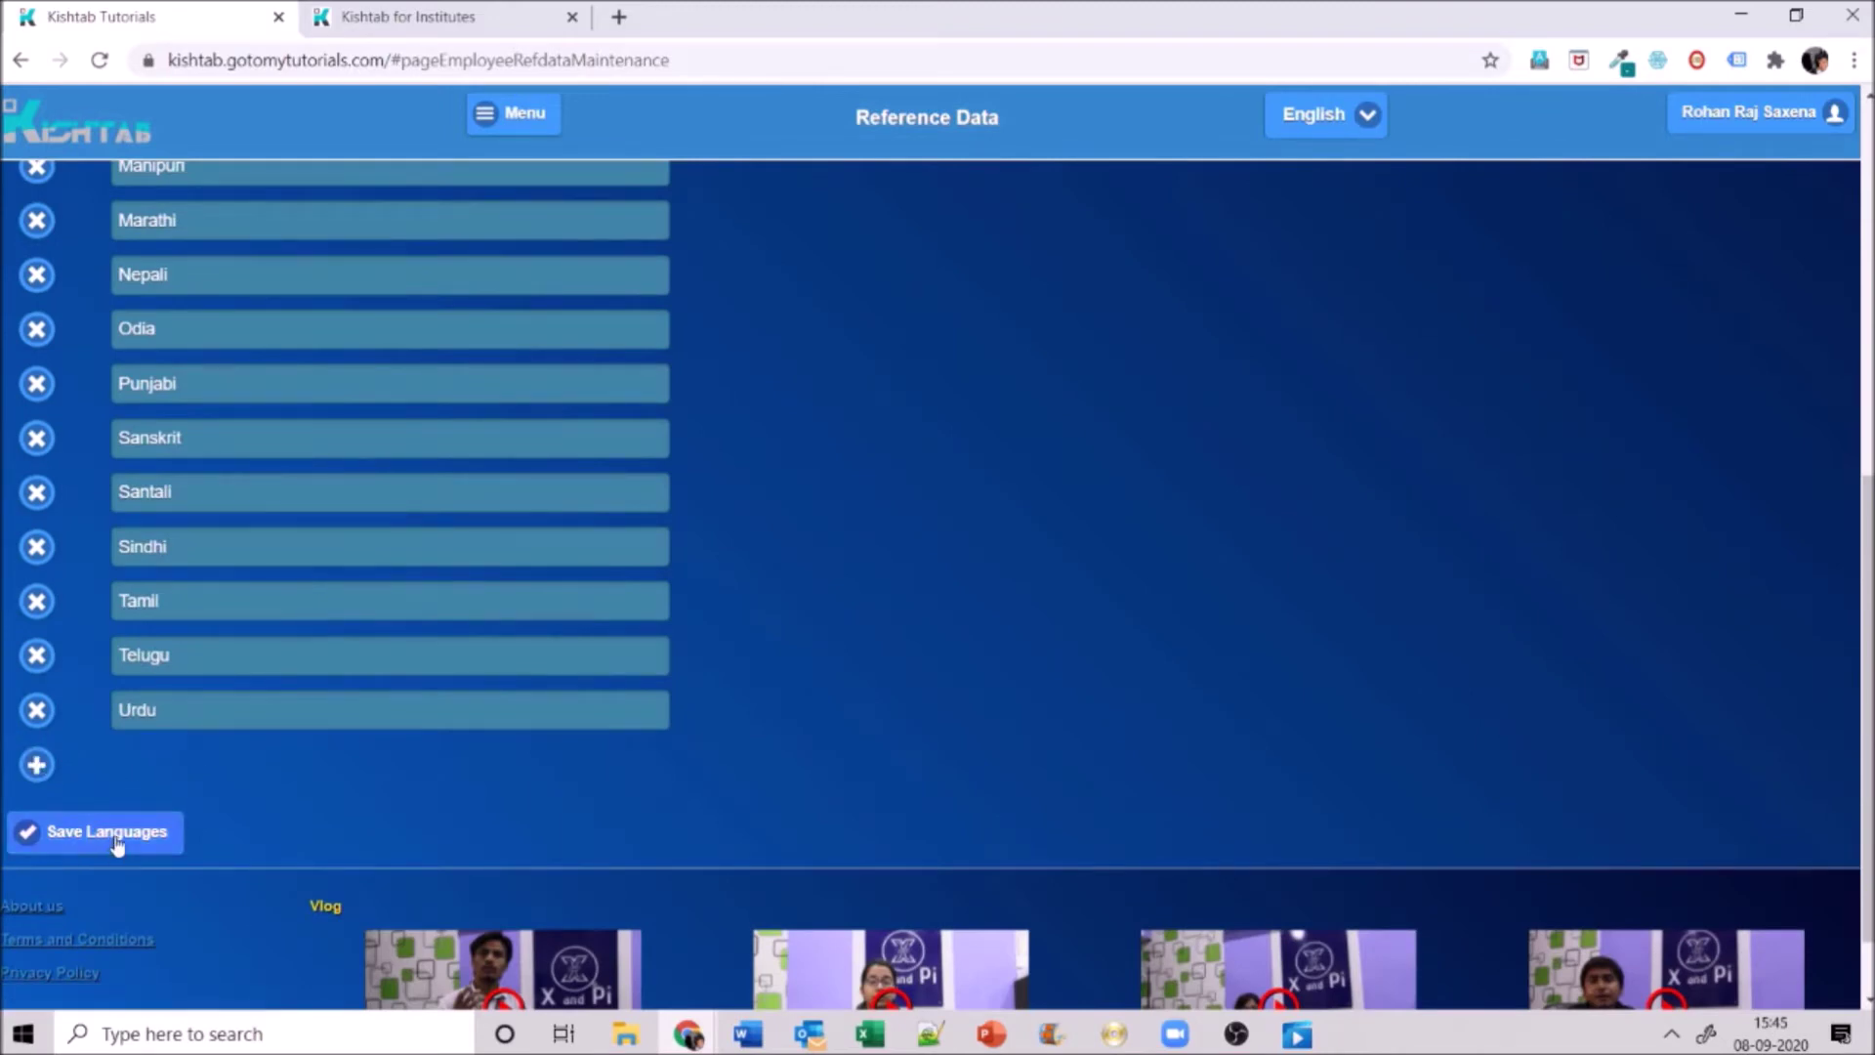
scroll(125, 867, up, 10)
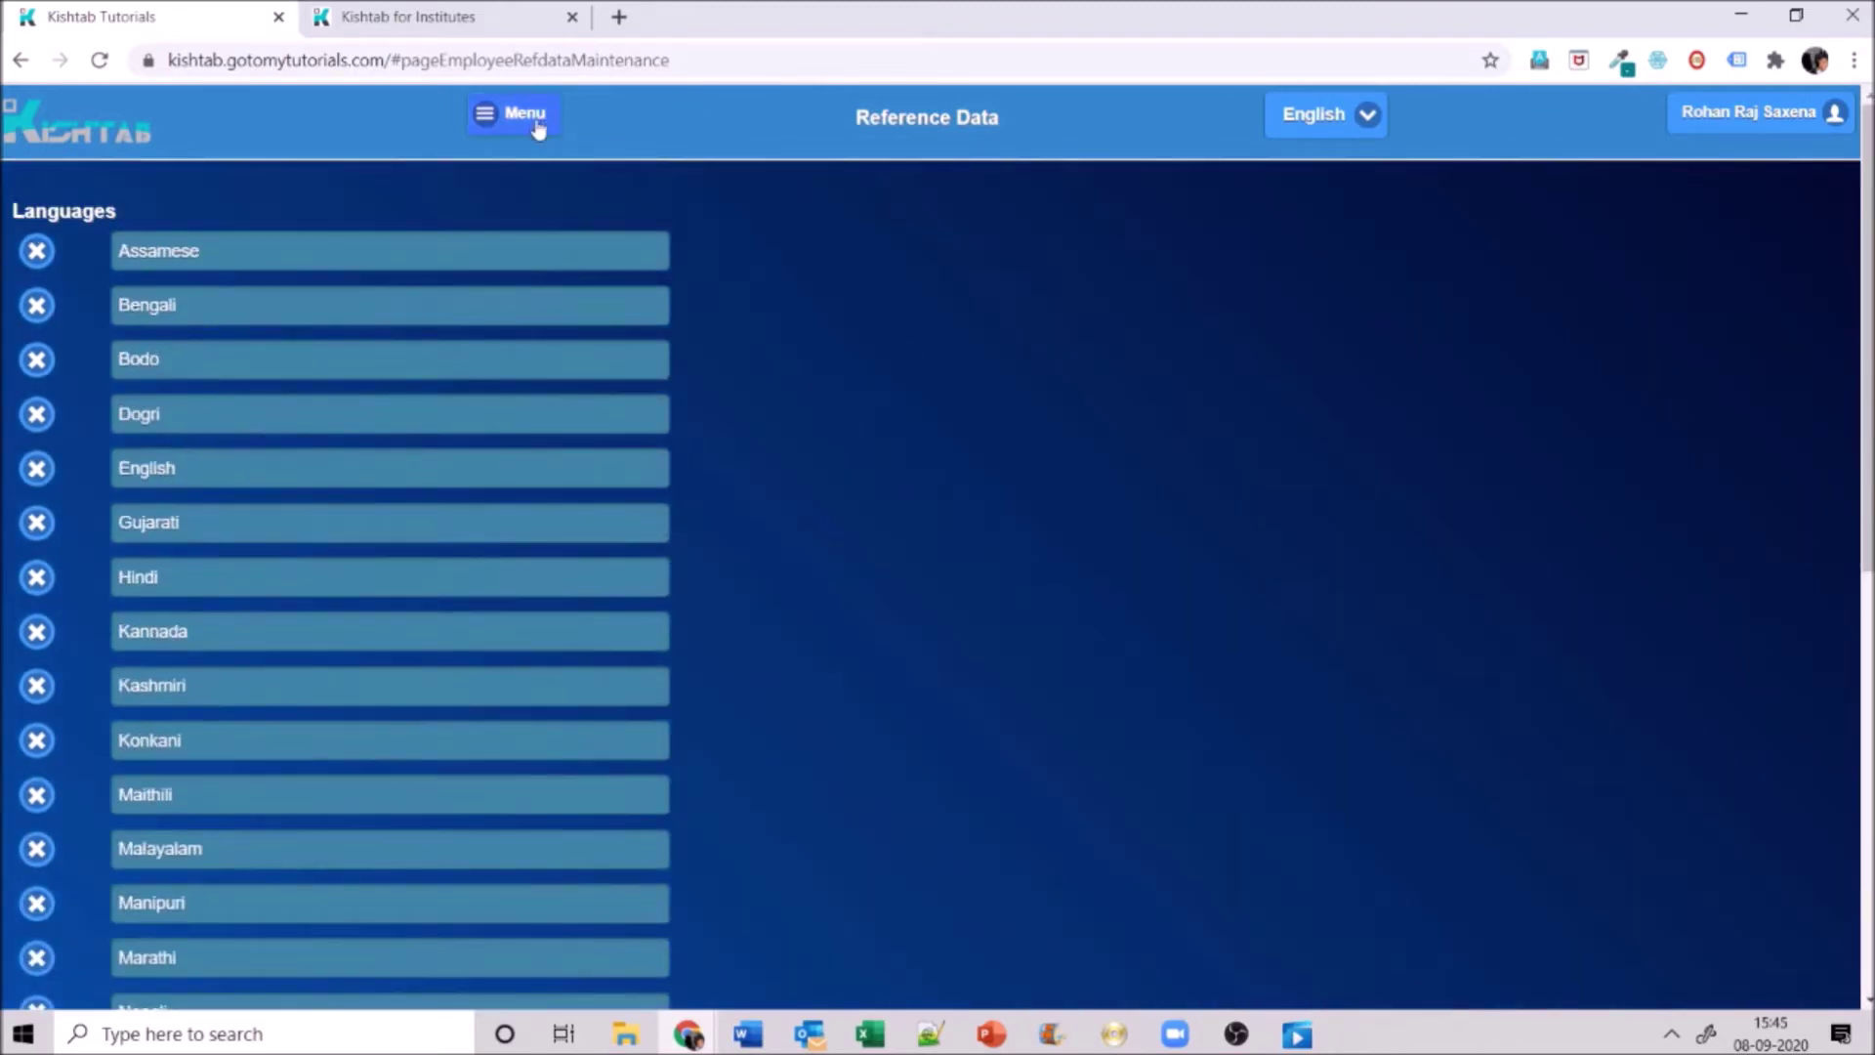
Step: Open the Boards / Courses reference list and scroll from Assam Board to West Bengal Board
click(536, 130)
click(154, 842)
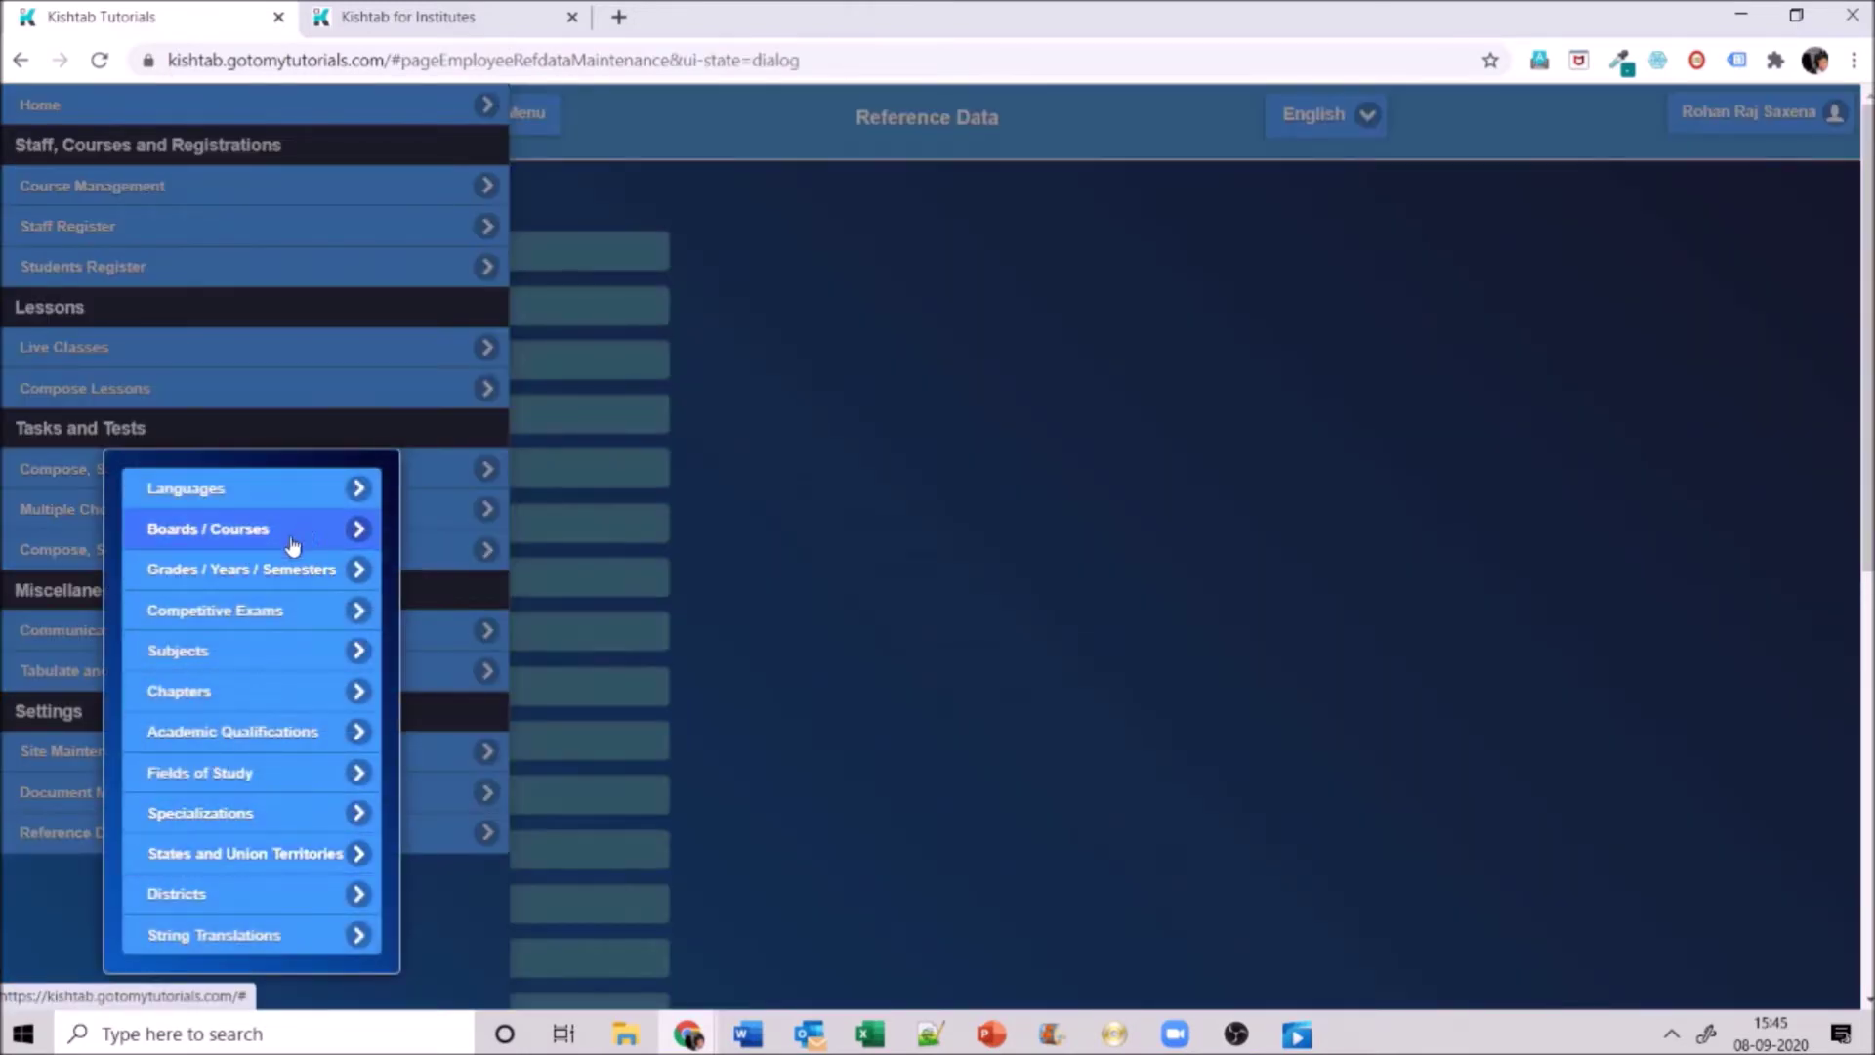
click(292, 543)
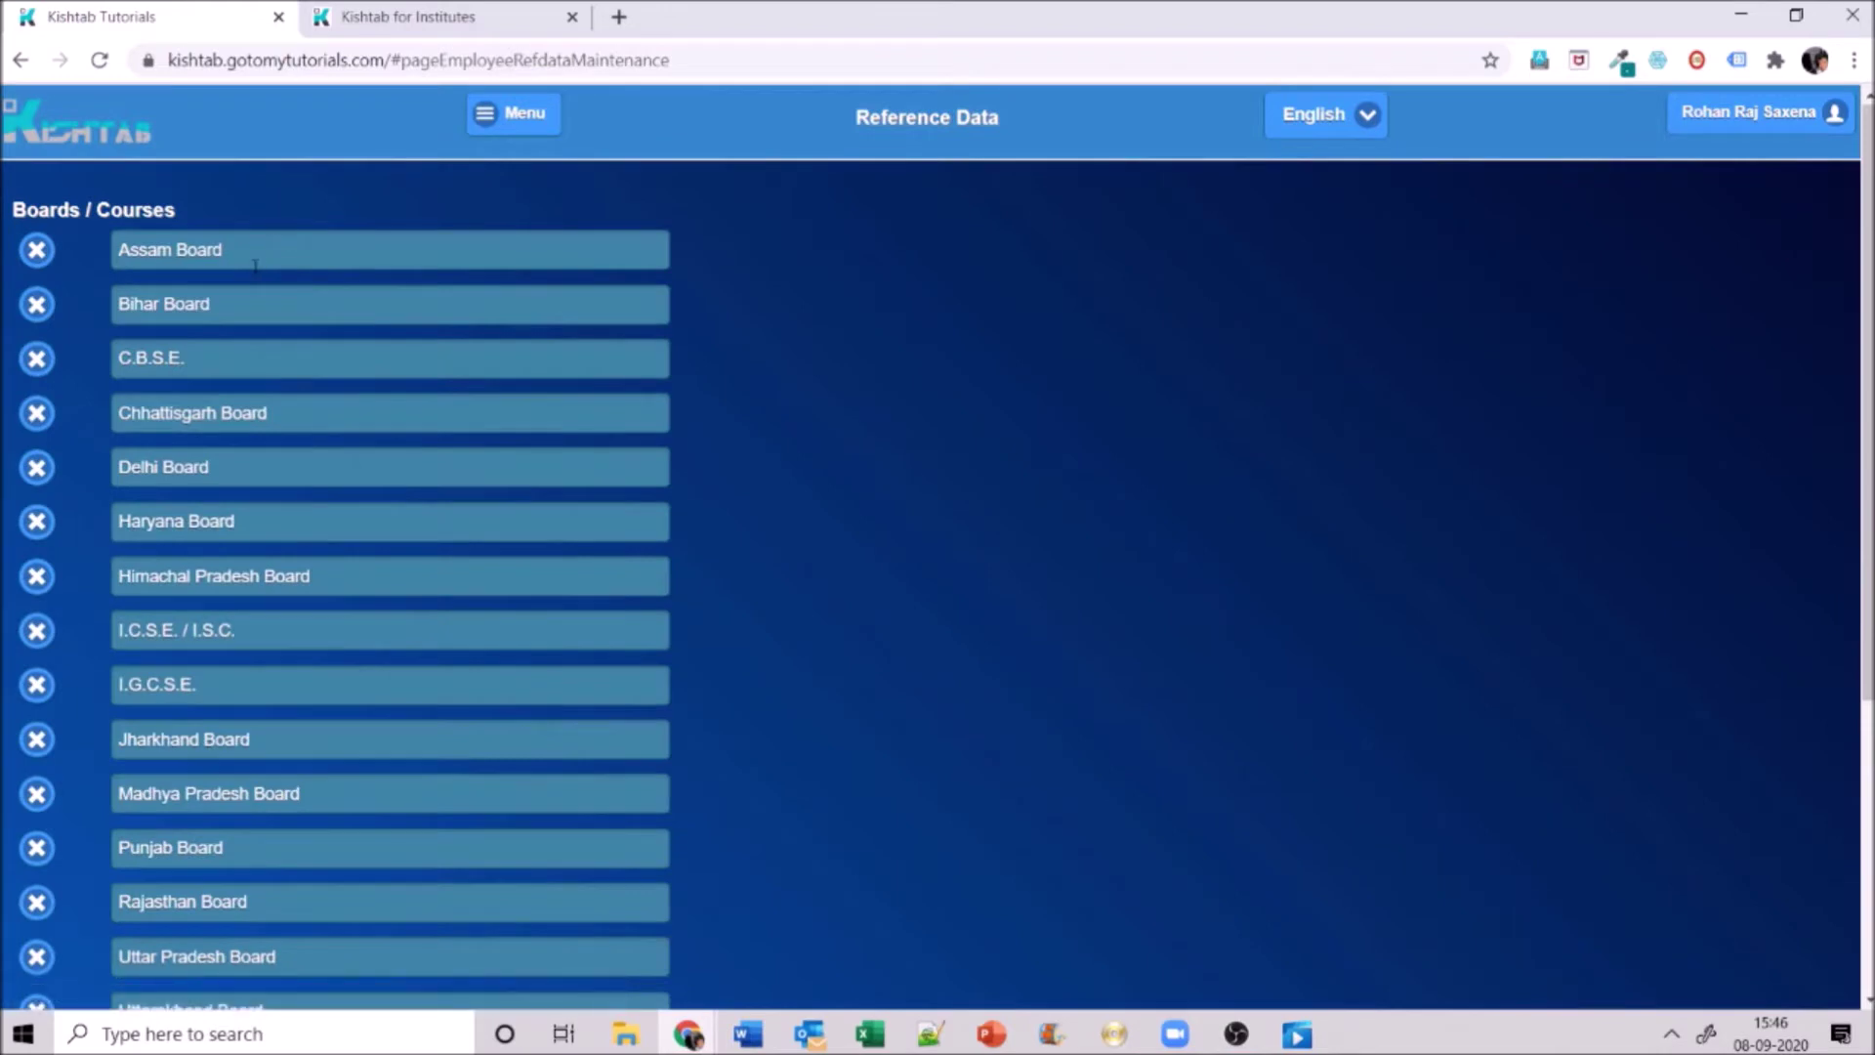
scroll(254, 266, down, 5)
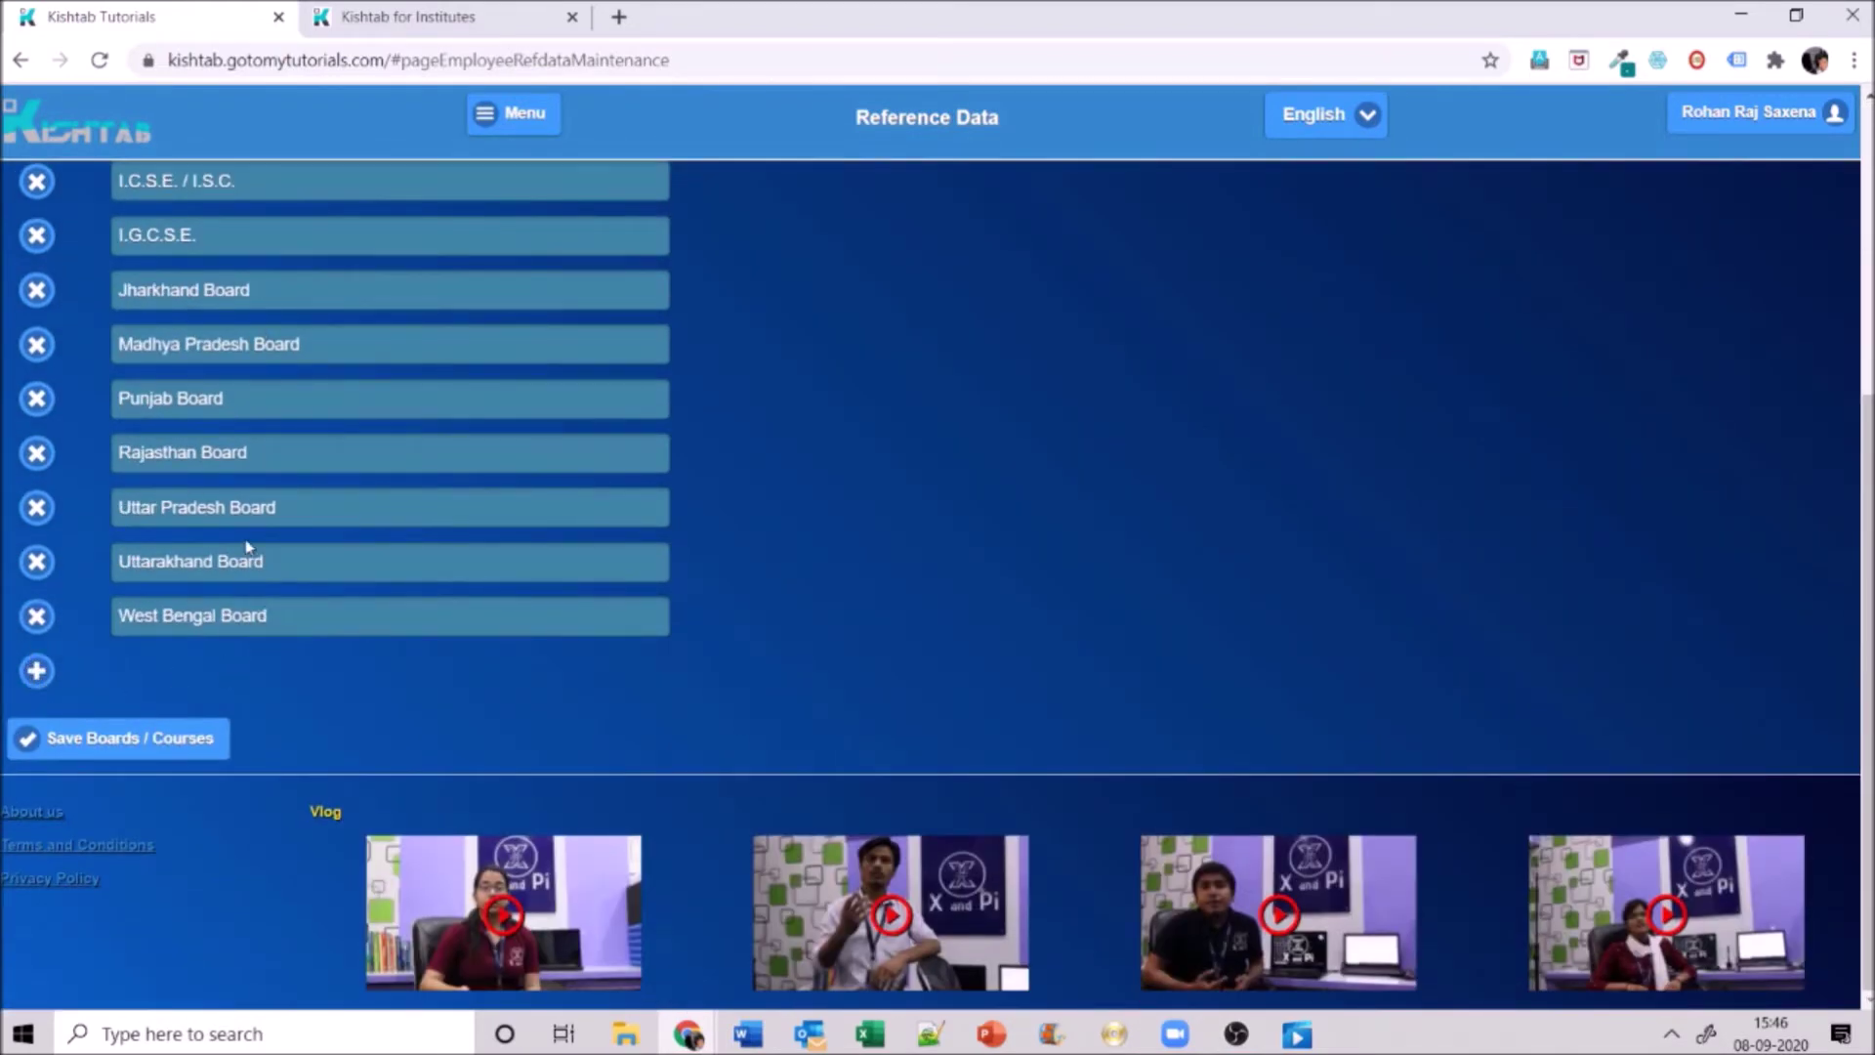
scroll(251, 544, up, 5)
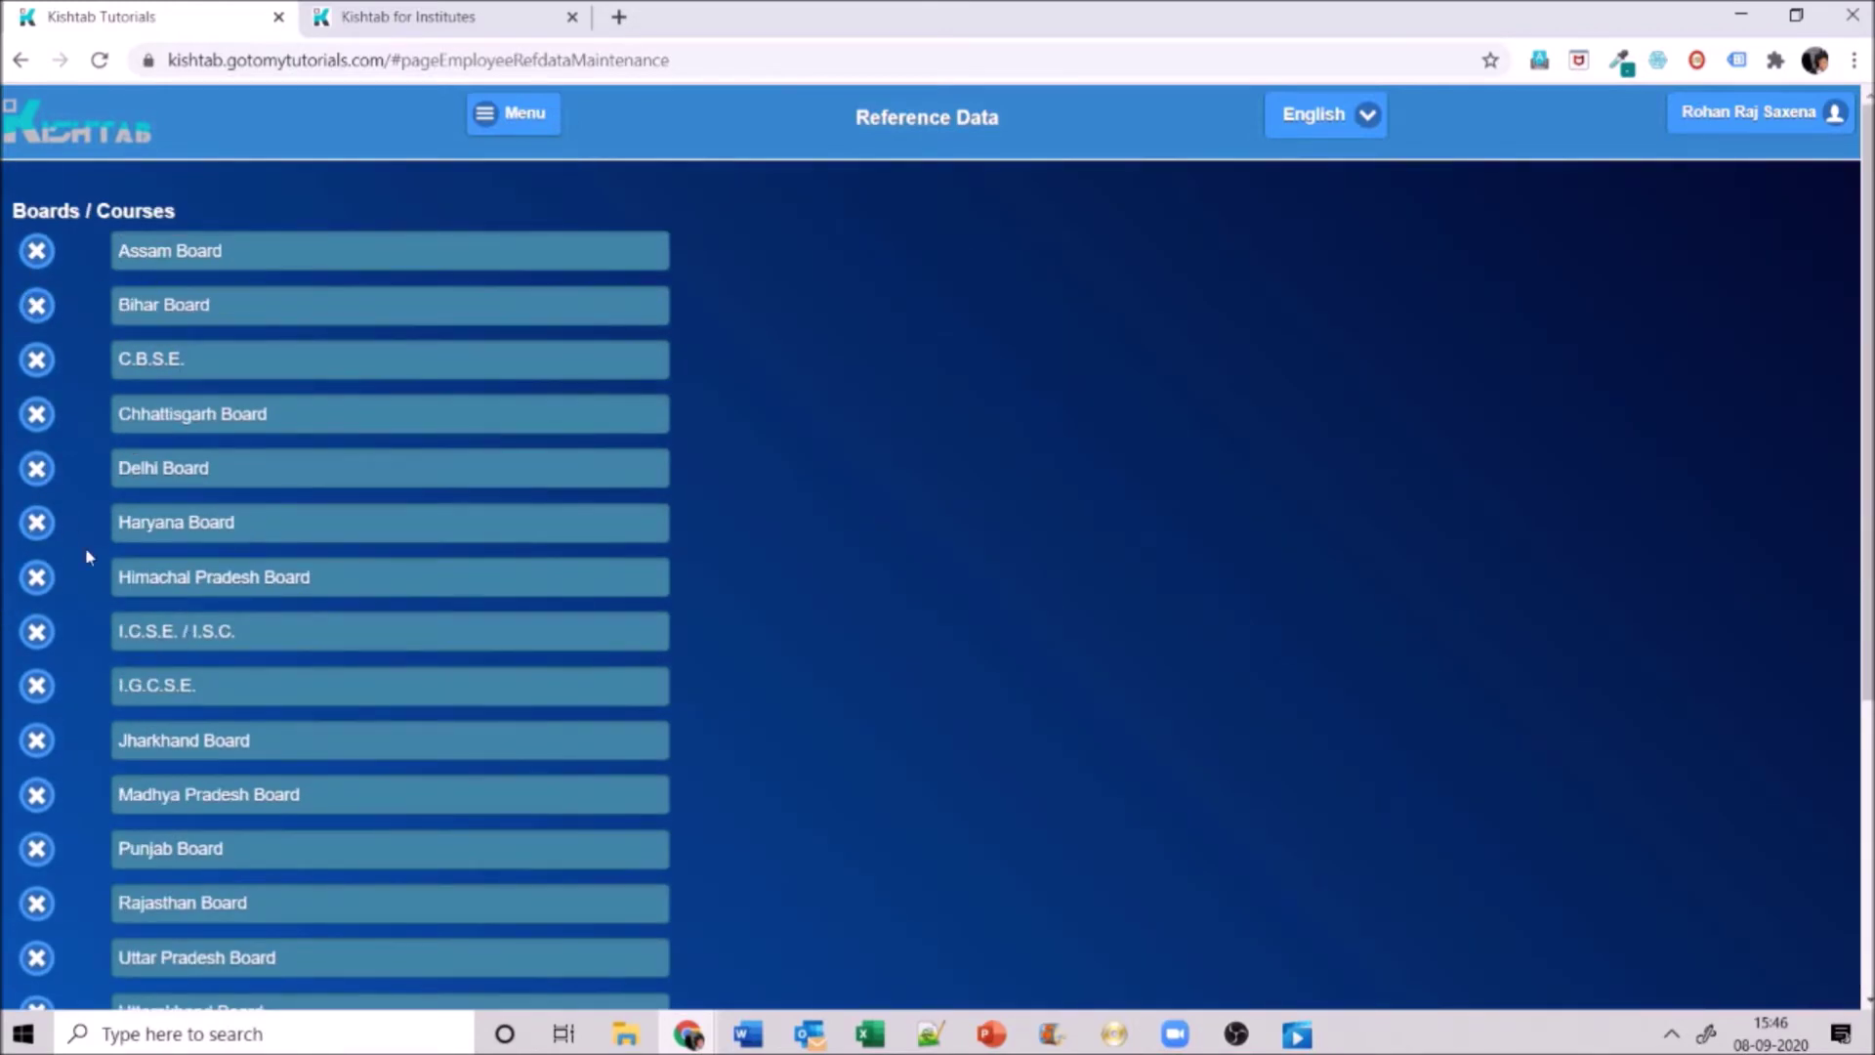
scroll(62, 518, down, 5)
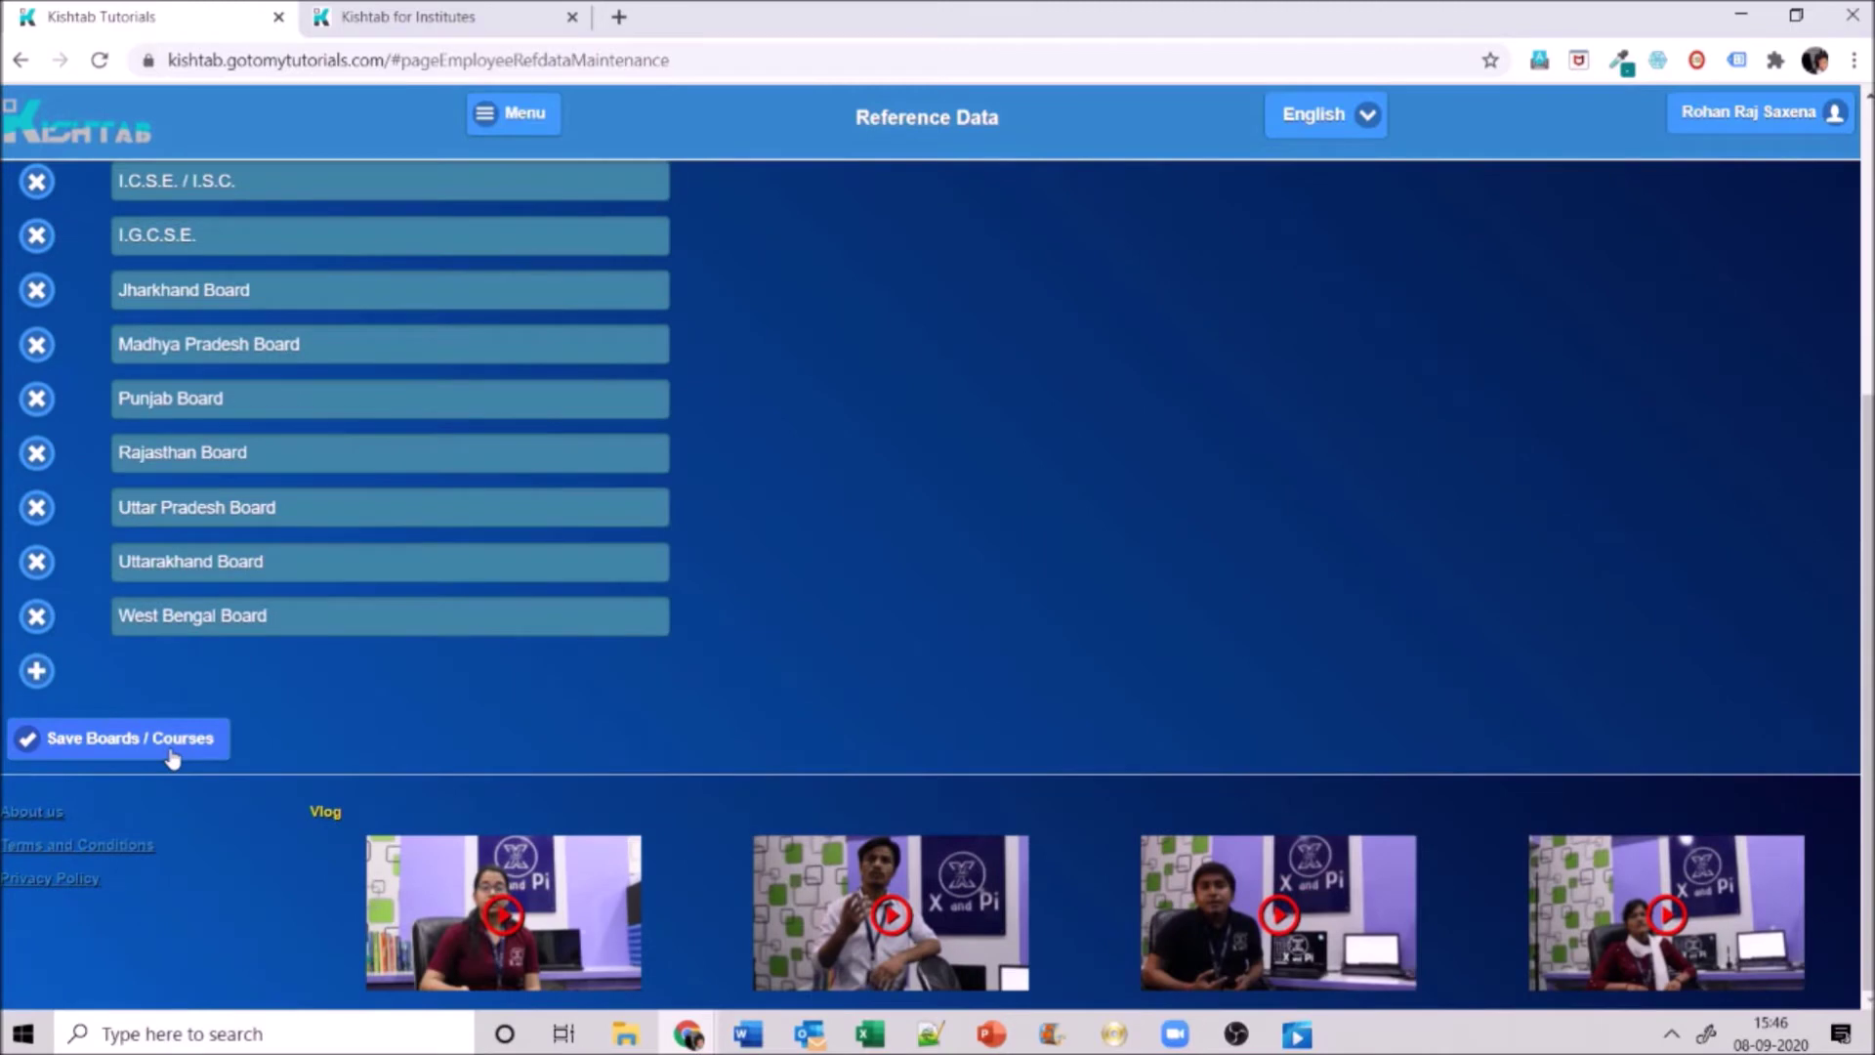
Step: Show the Grades / Years / Semesters list, 6th Standard through 12th Standard
click(513, 116)
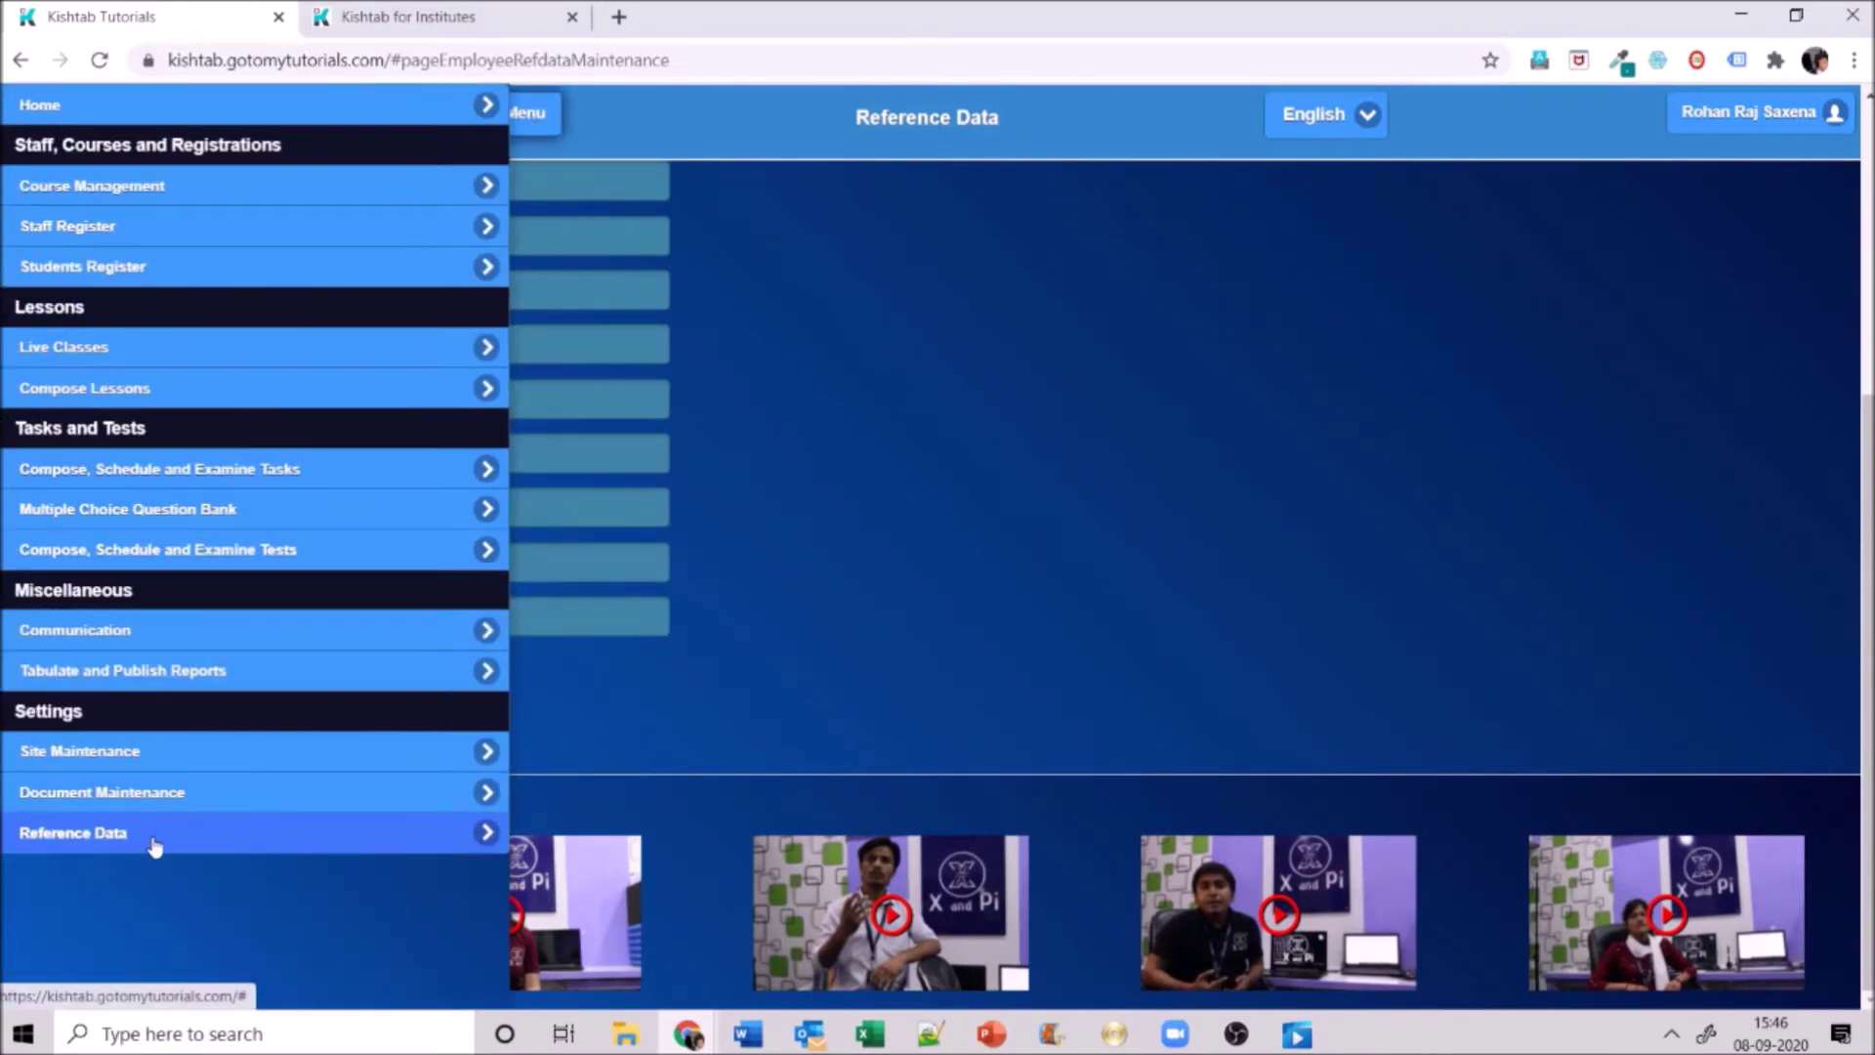
click(154, 843)
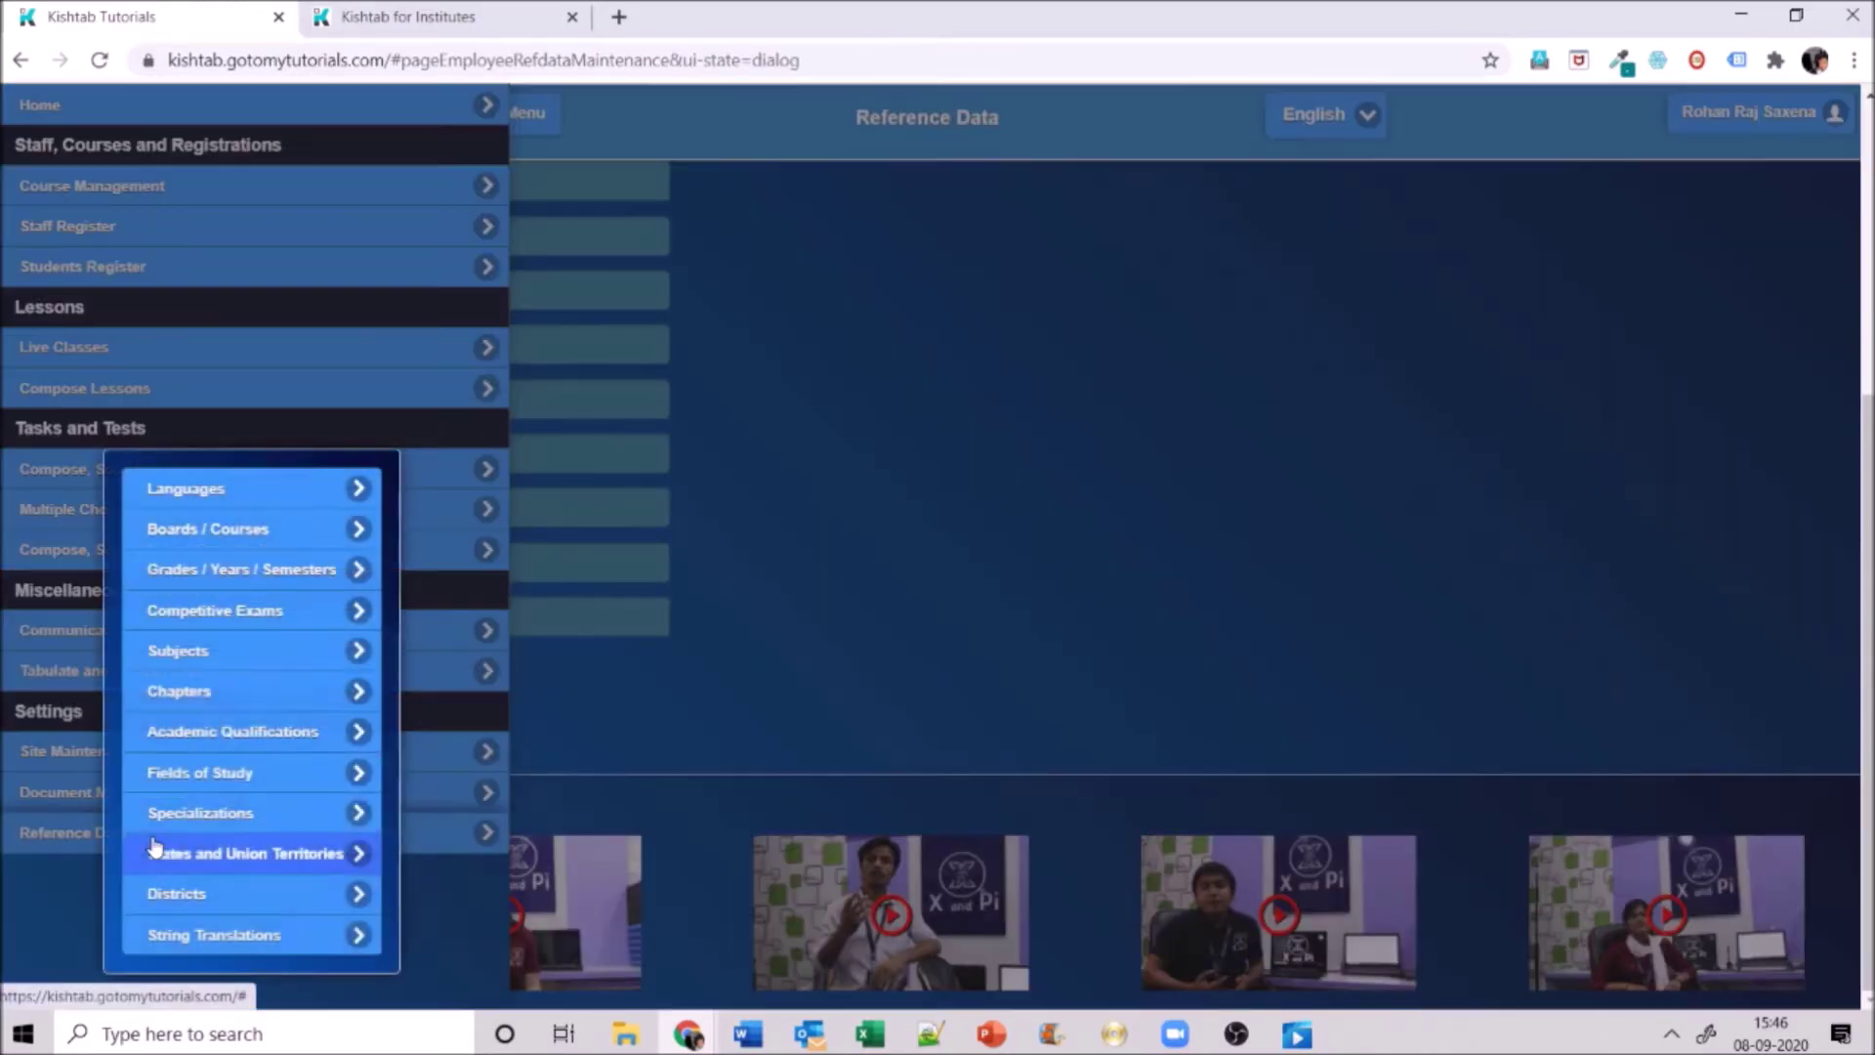
click(272, 574)
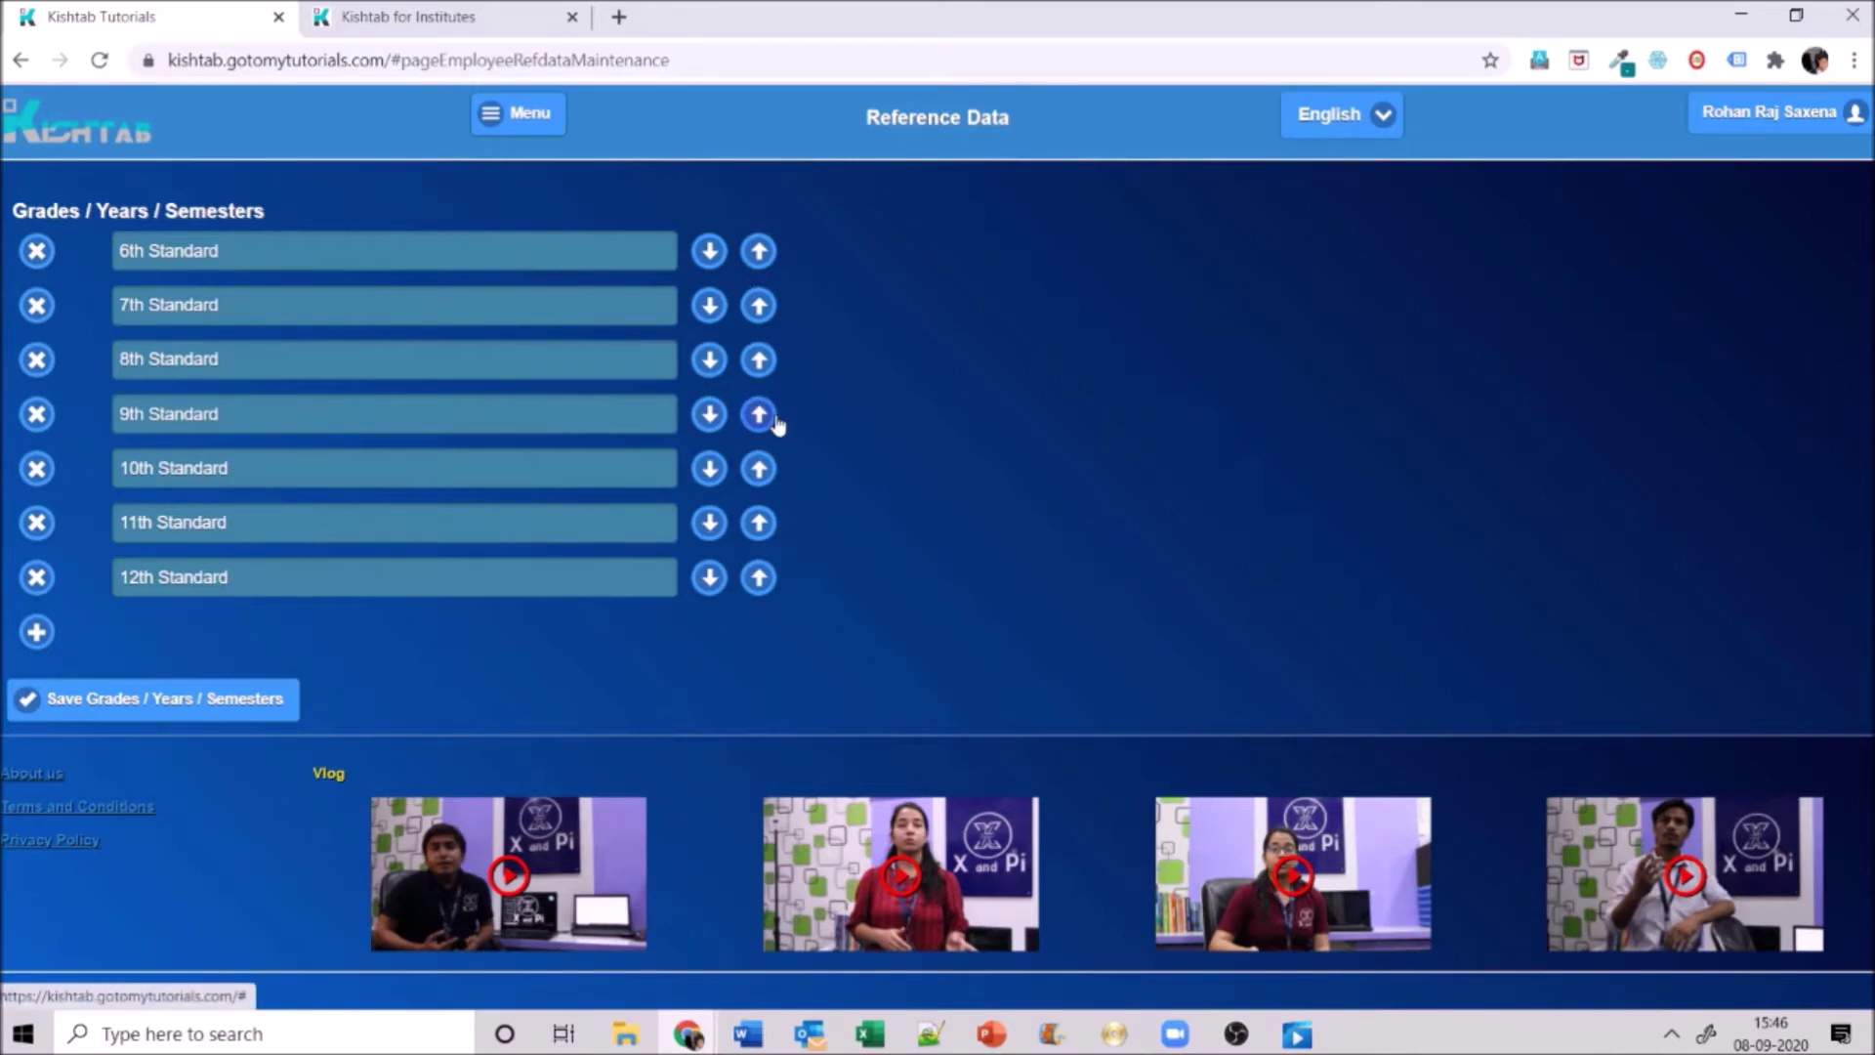
Step: Open the Competitive Exams reference list
click(528, 115)
click(279, 840)
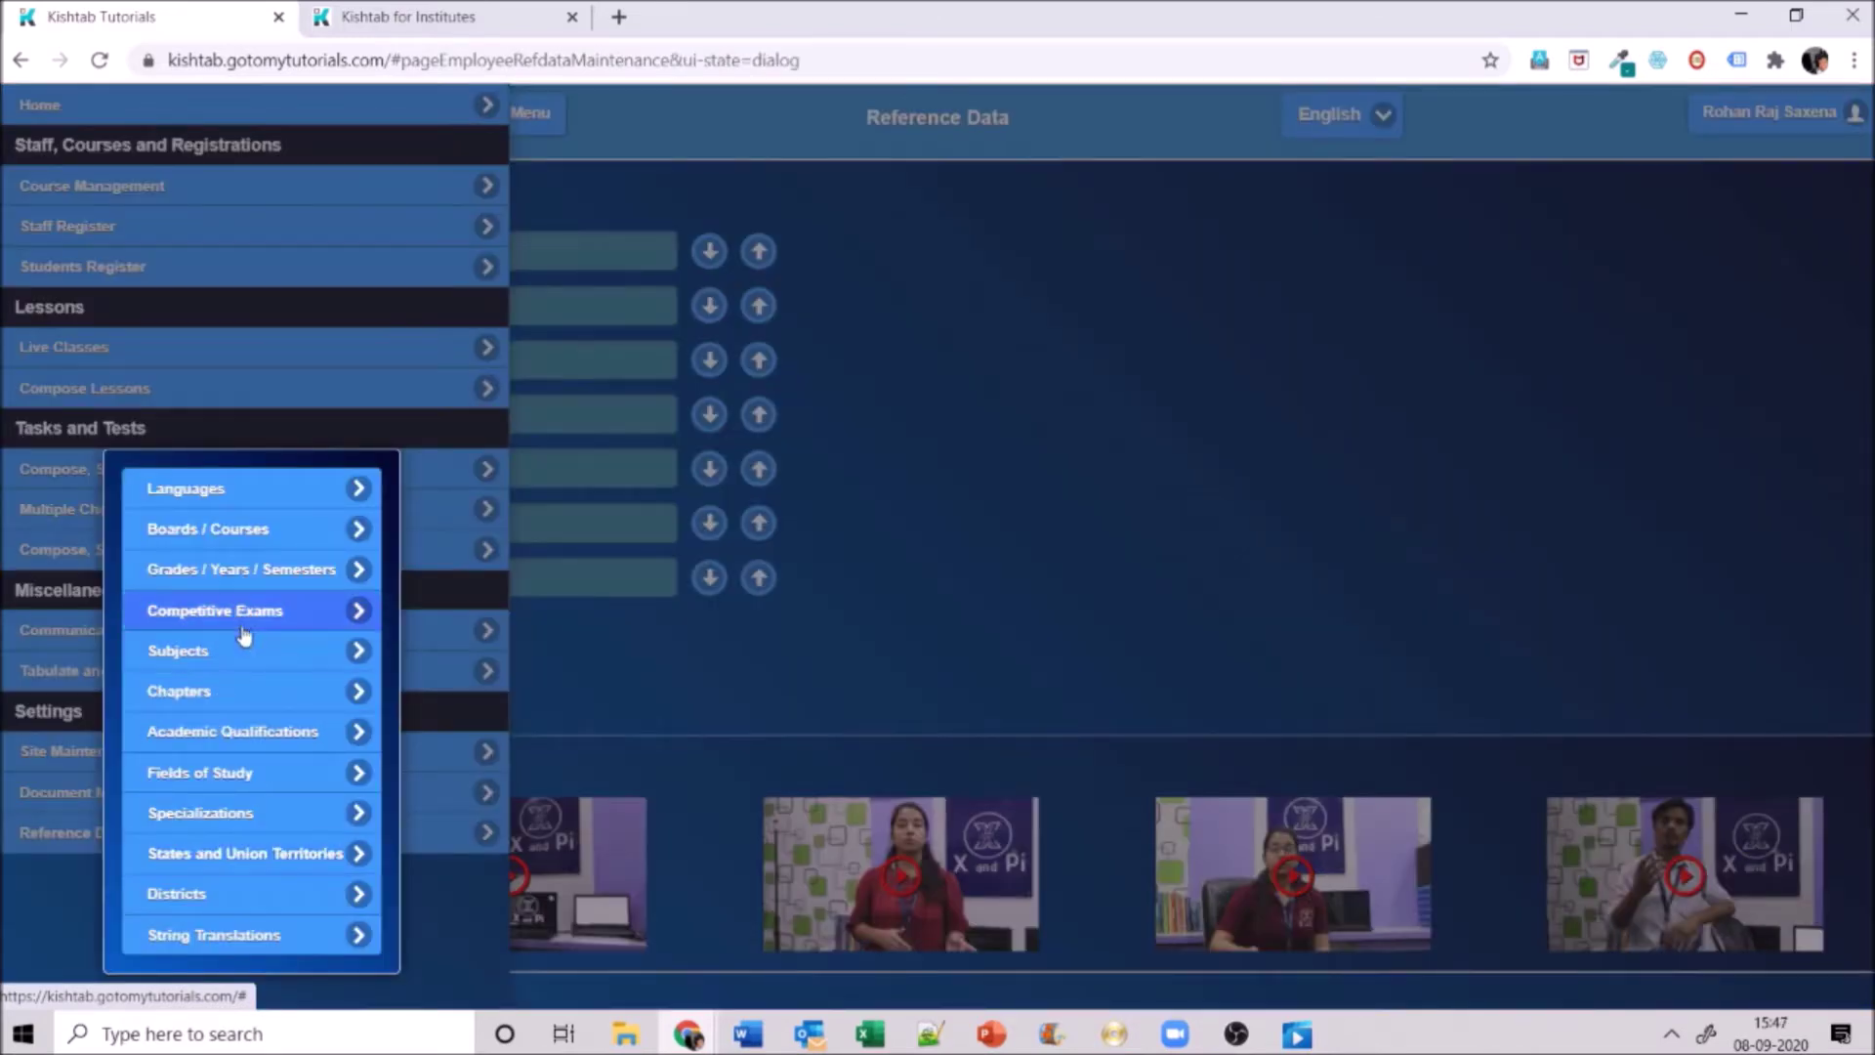
click(250, 612)
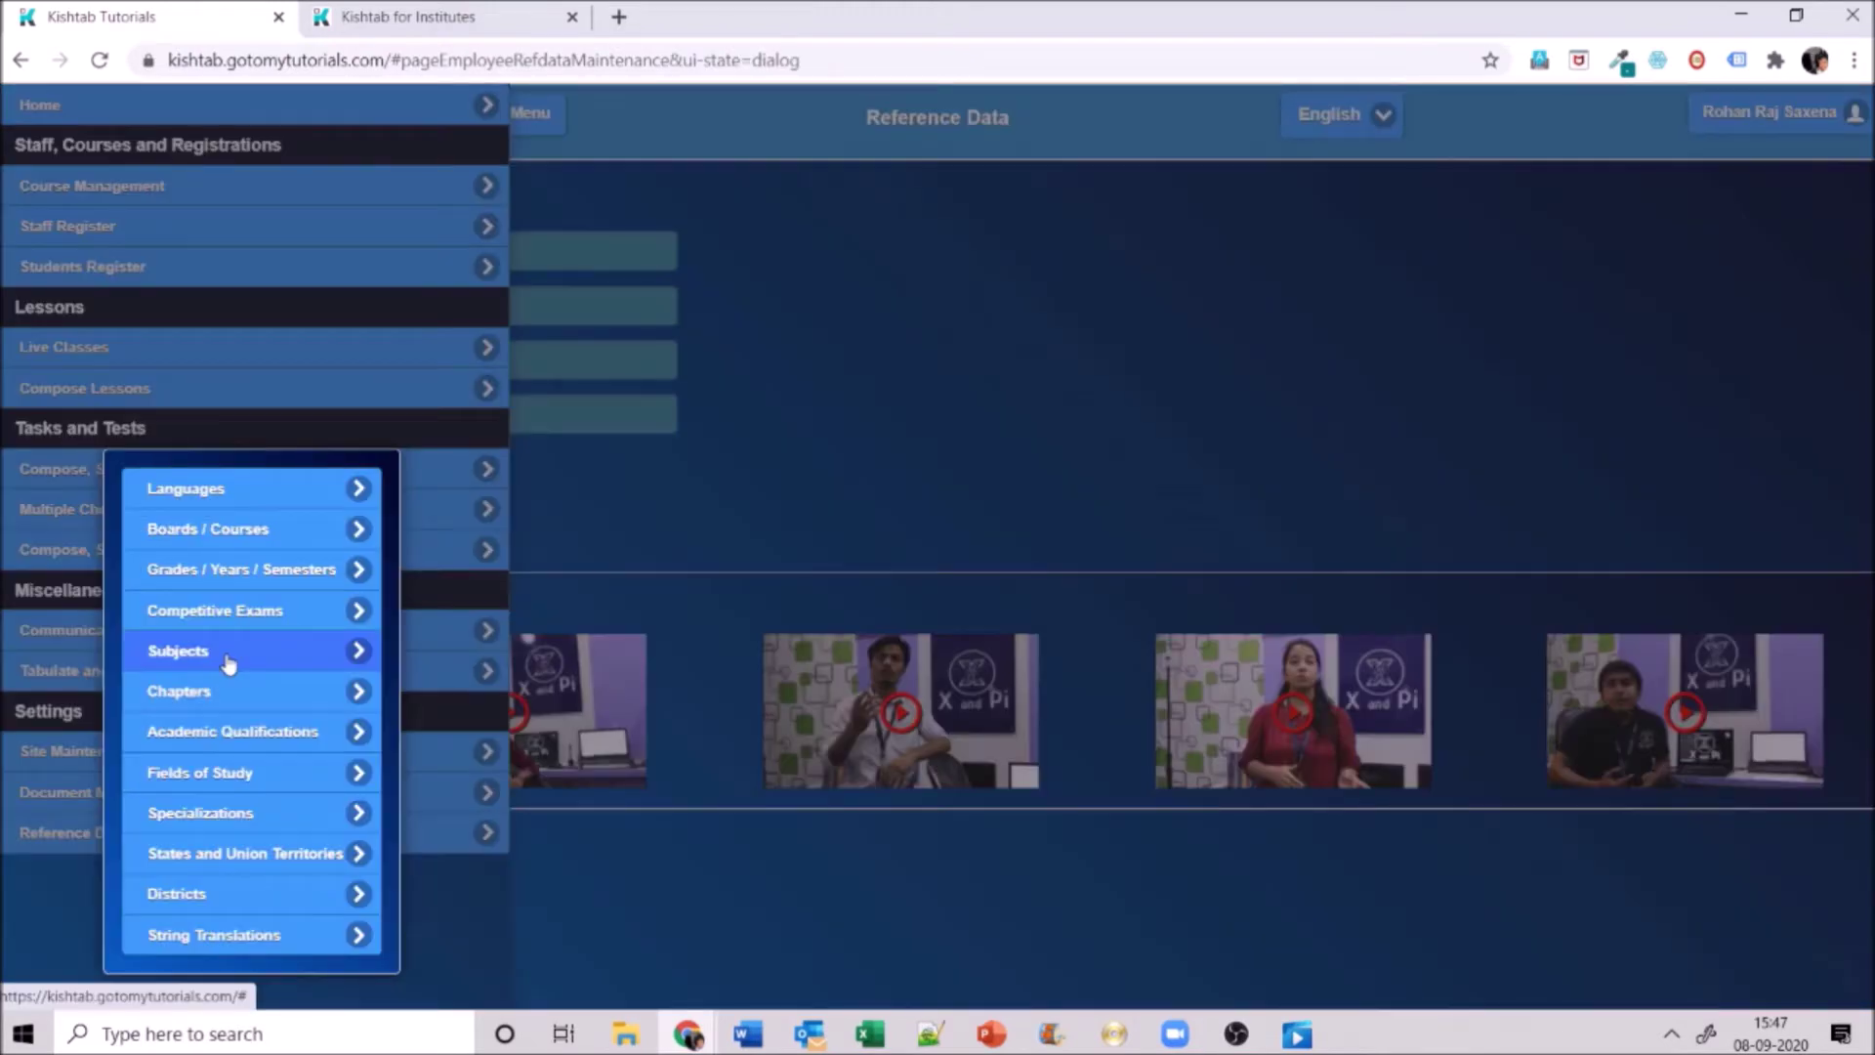
Step: Open the Subjects reference list and scroll from Biology to Social Science
click(728, 427)
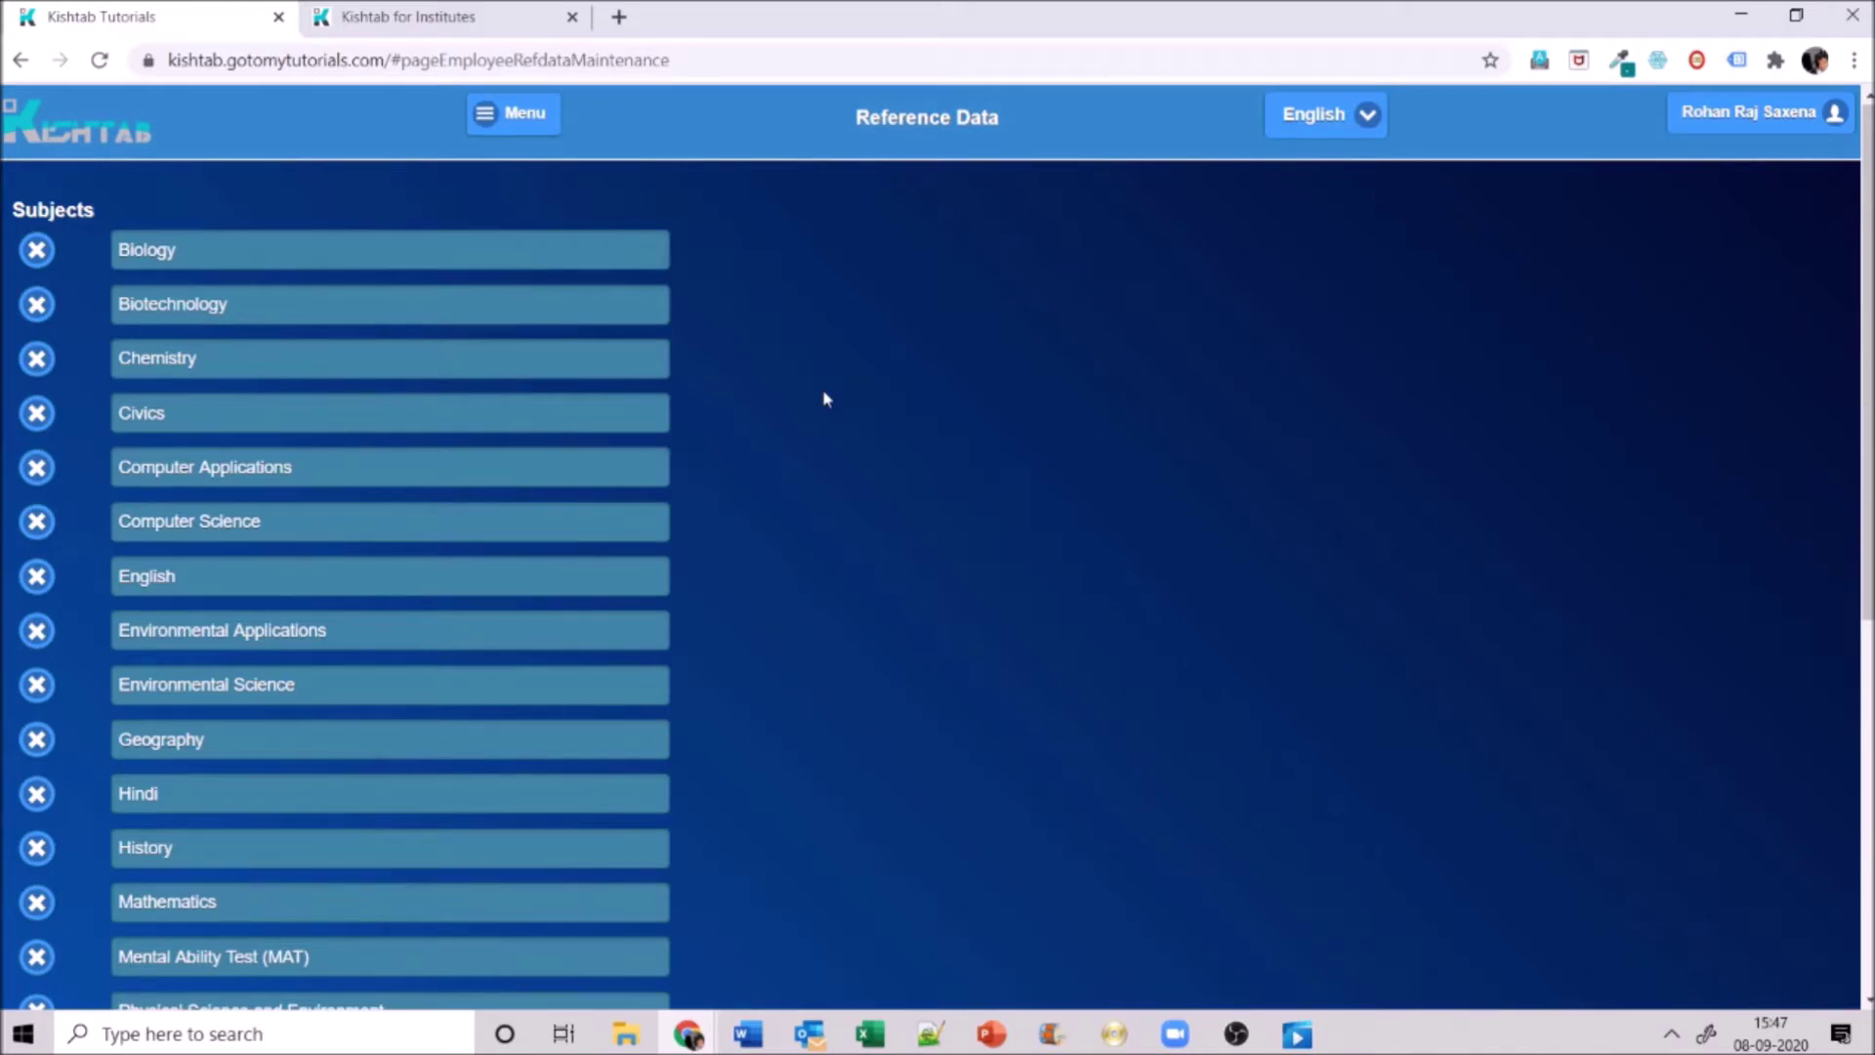
scroll(824, 398, down, 4)
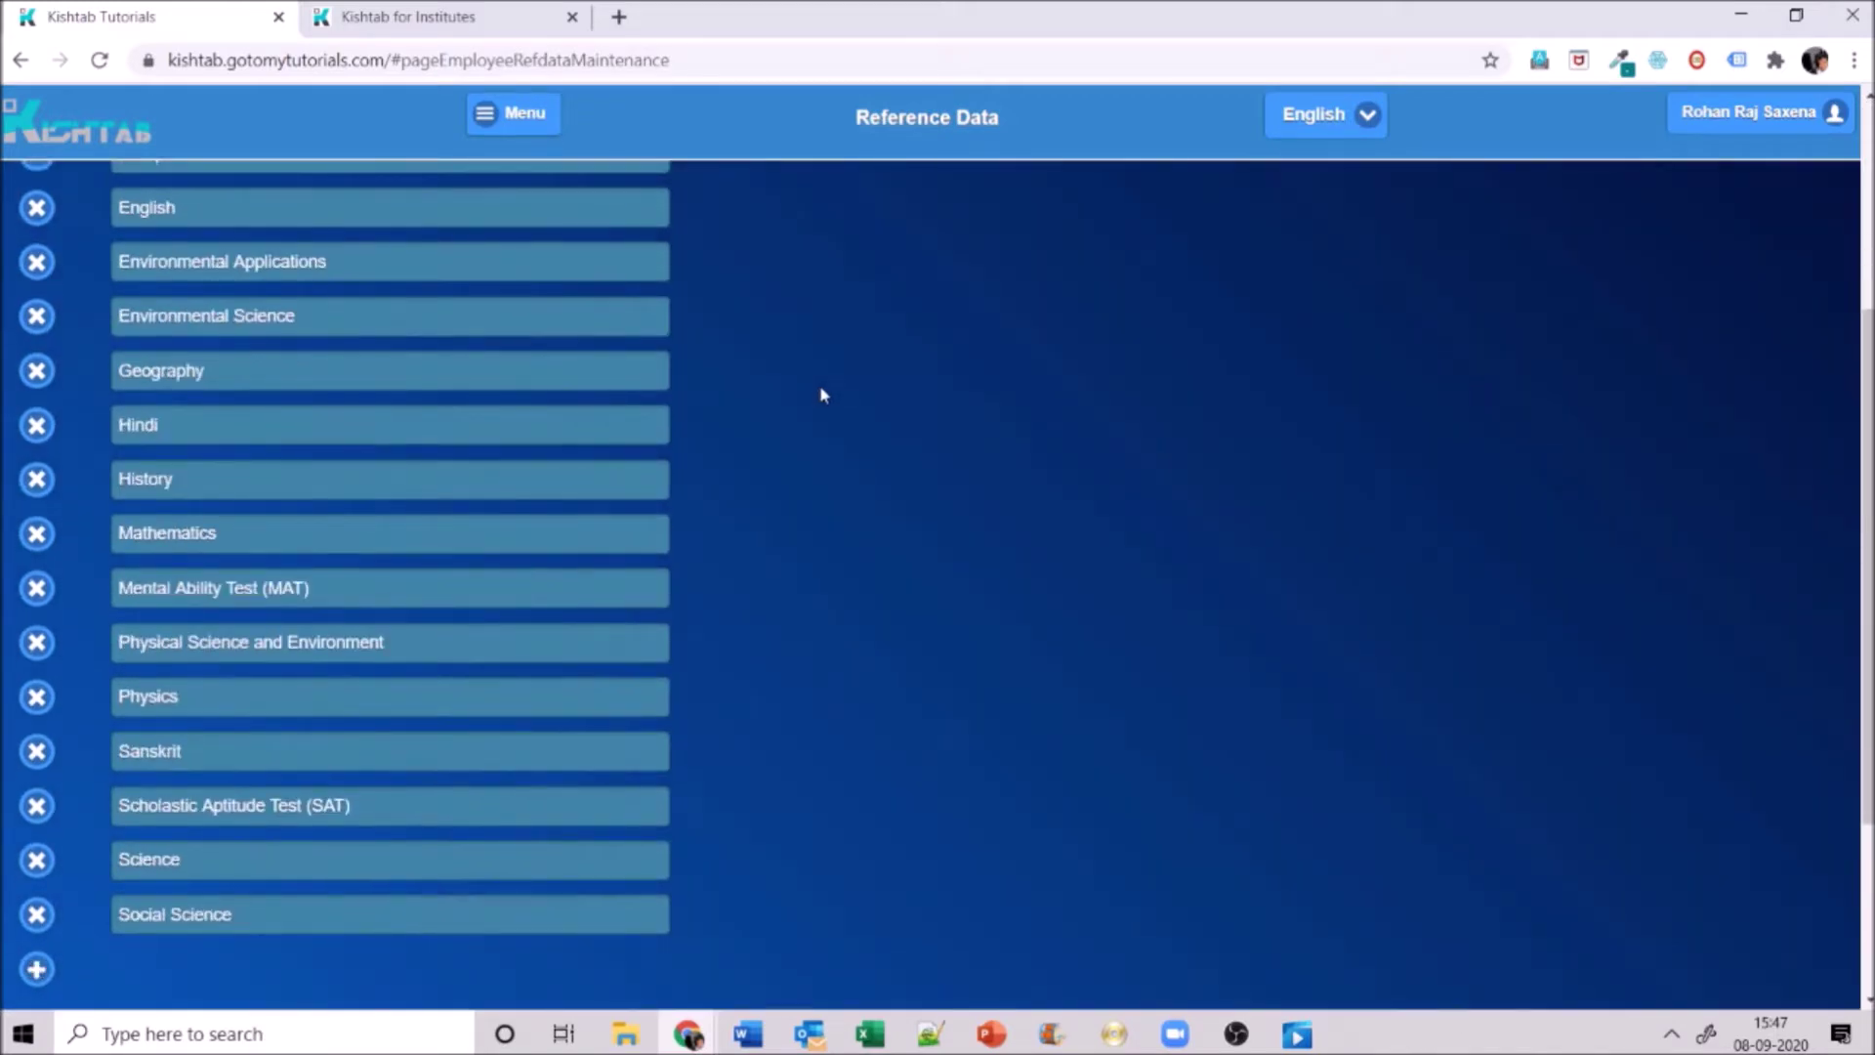
scroll(816, 399, down, 3)
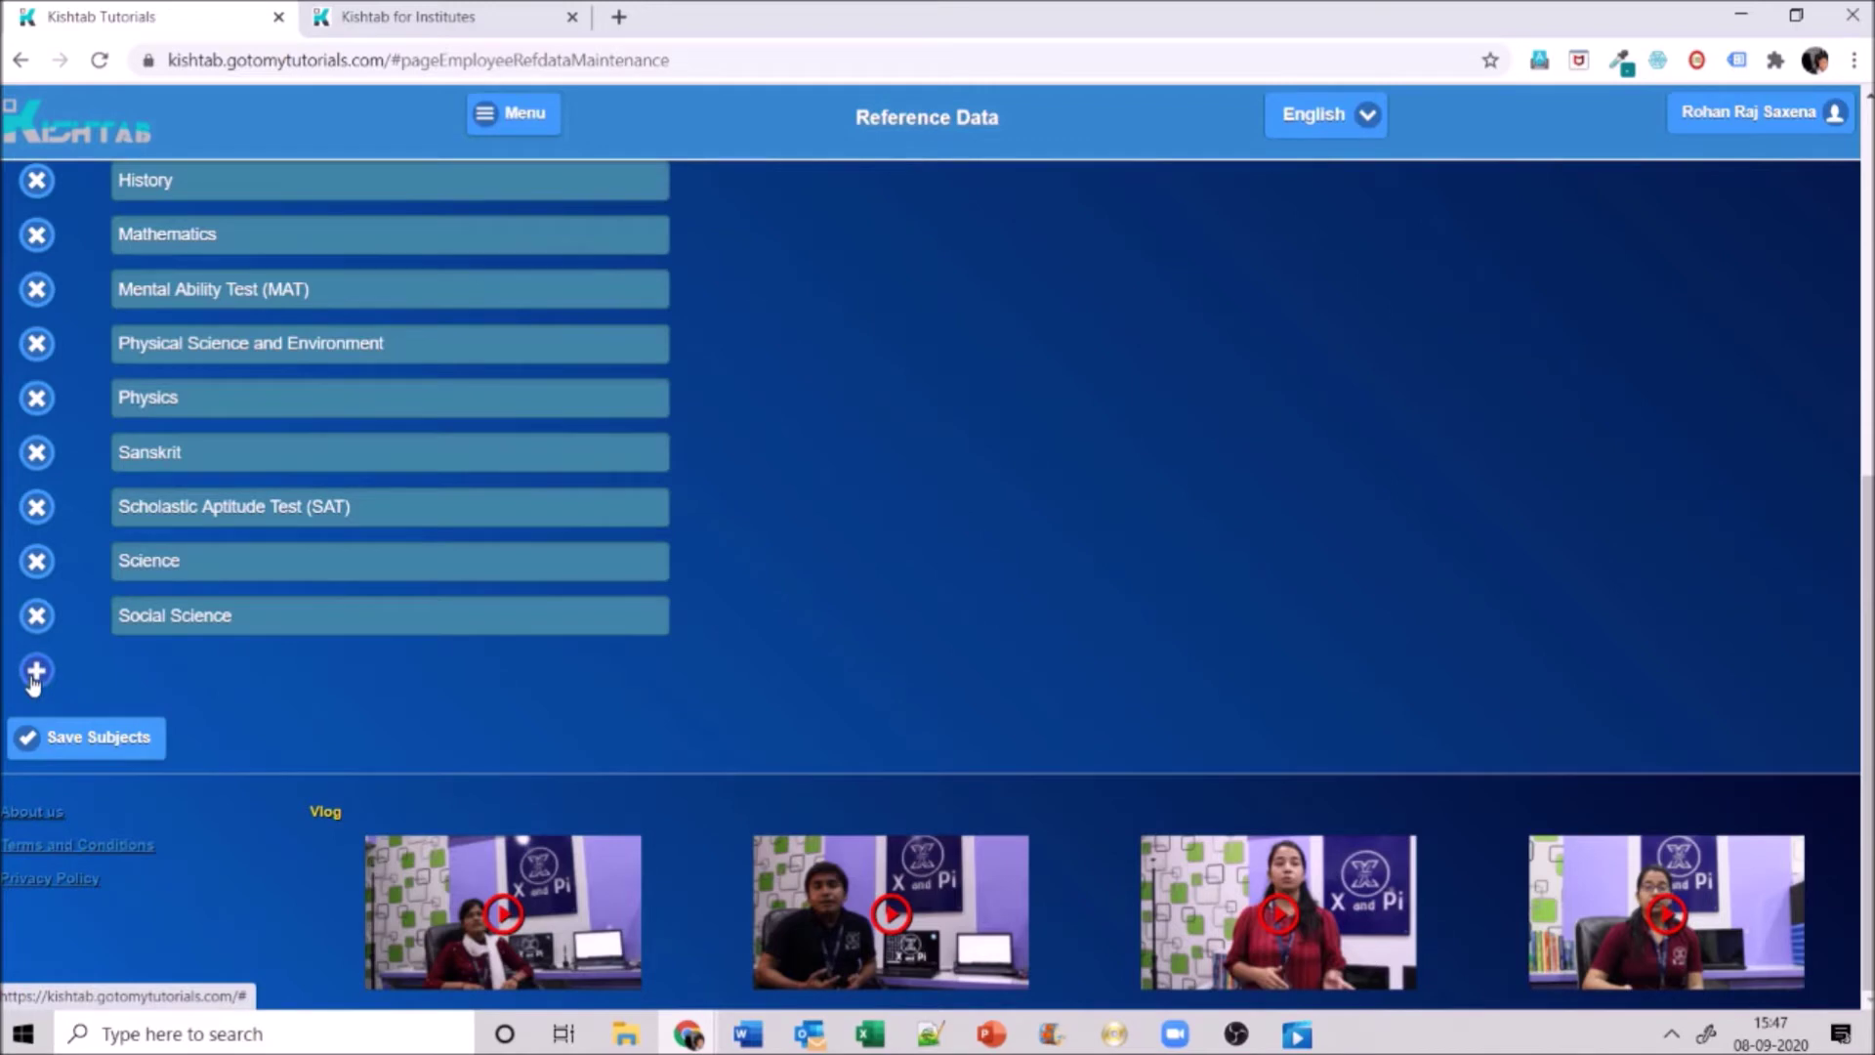
scroll(704, 545, up, 7)
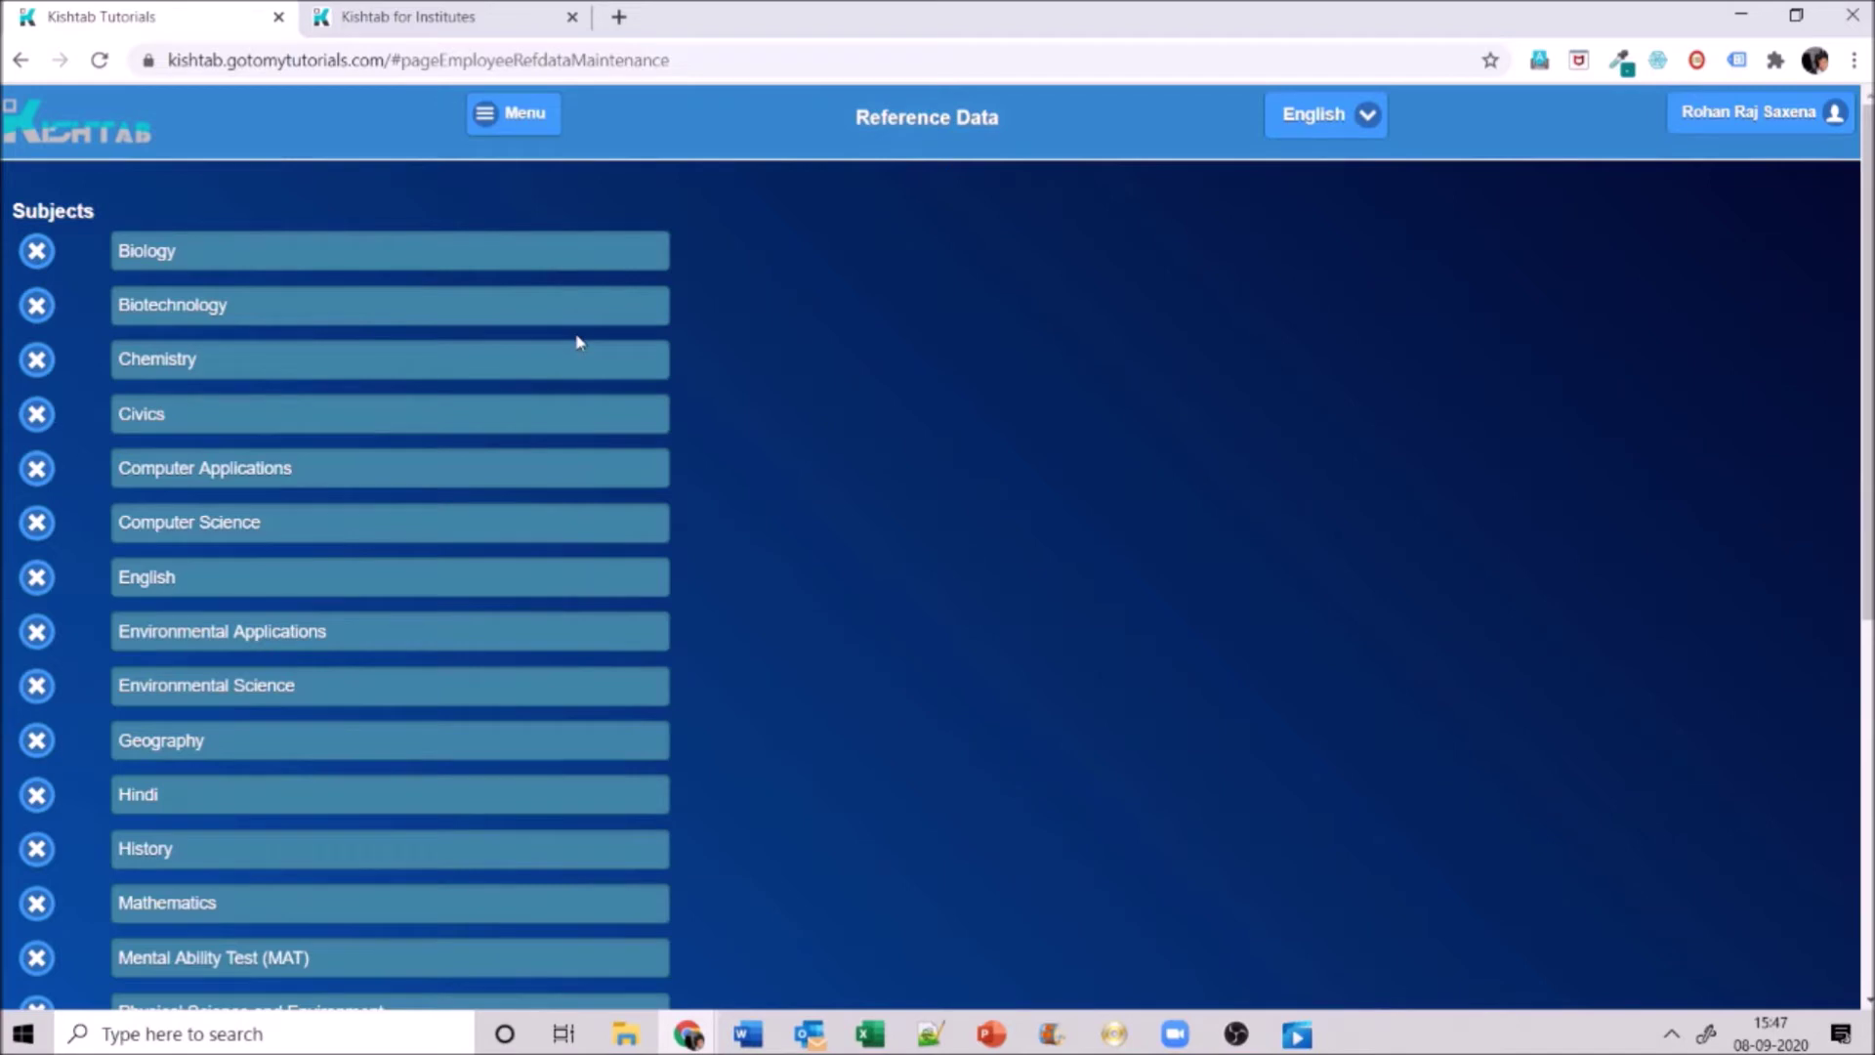
Step: Open the Chapters reference page and inspect the board, grade, subject and language choices
click(533, 113)
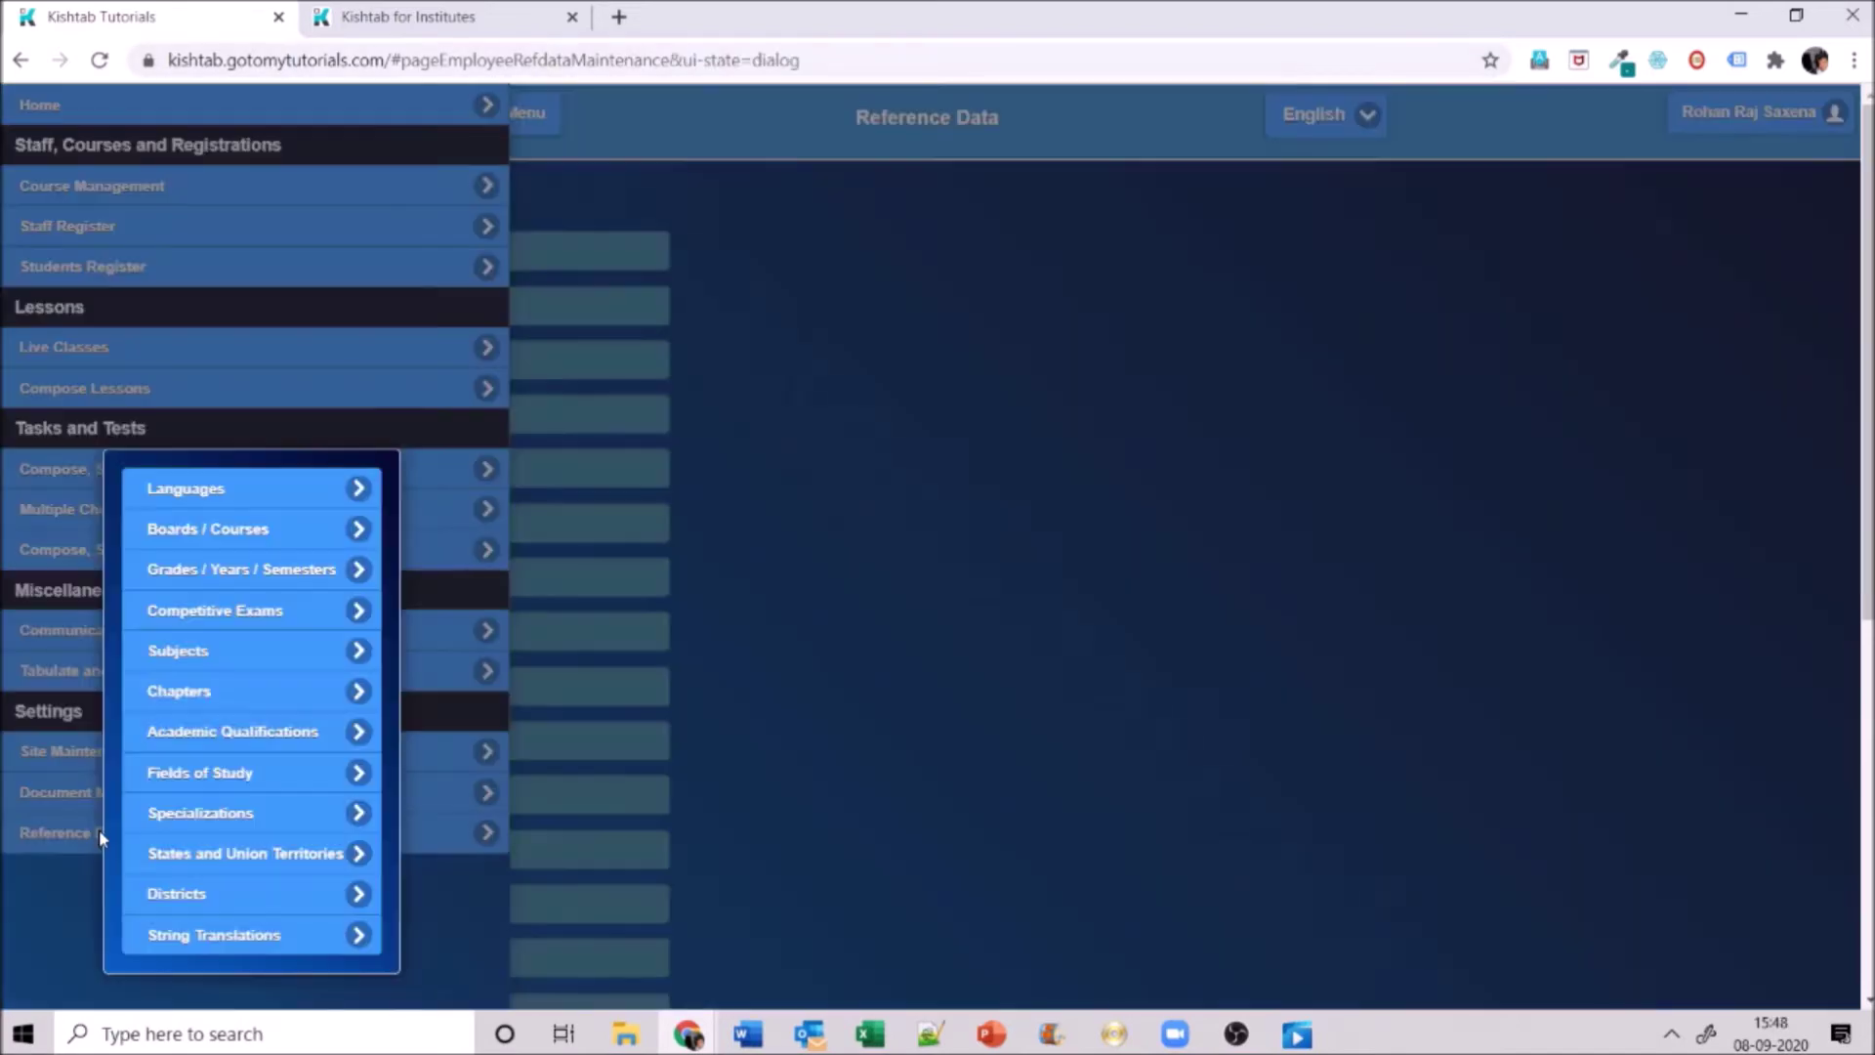
click(227, 694)
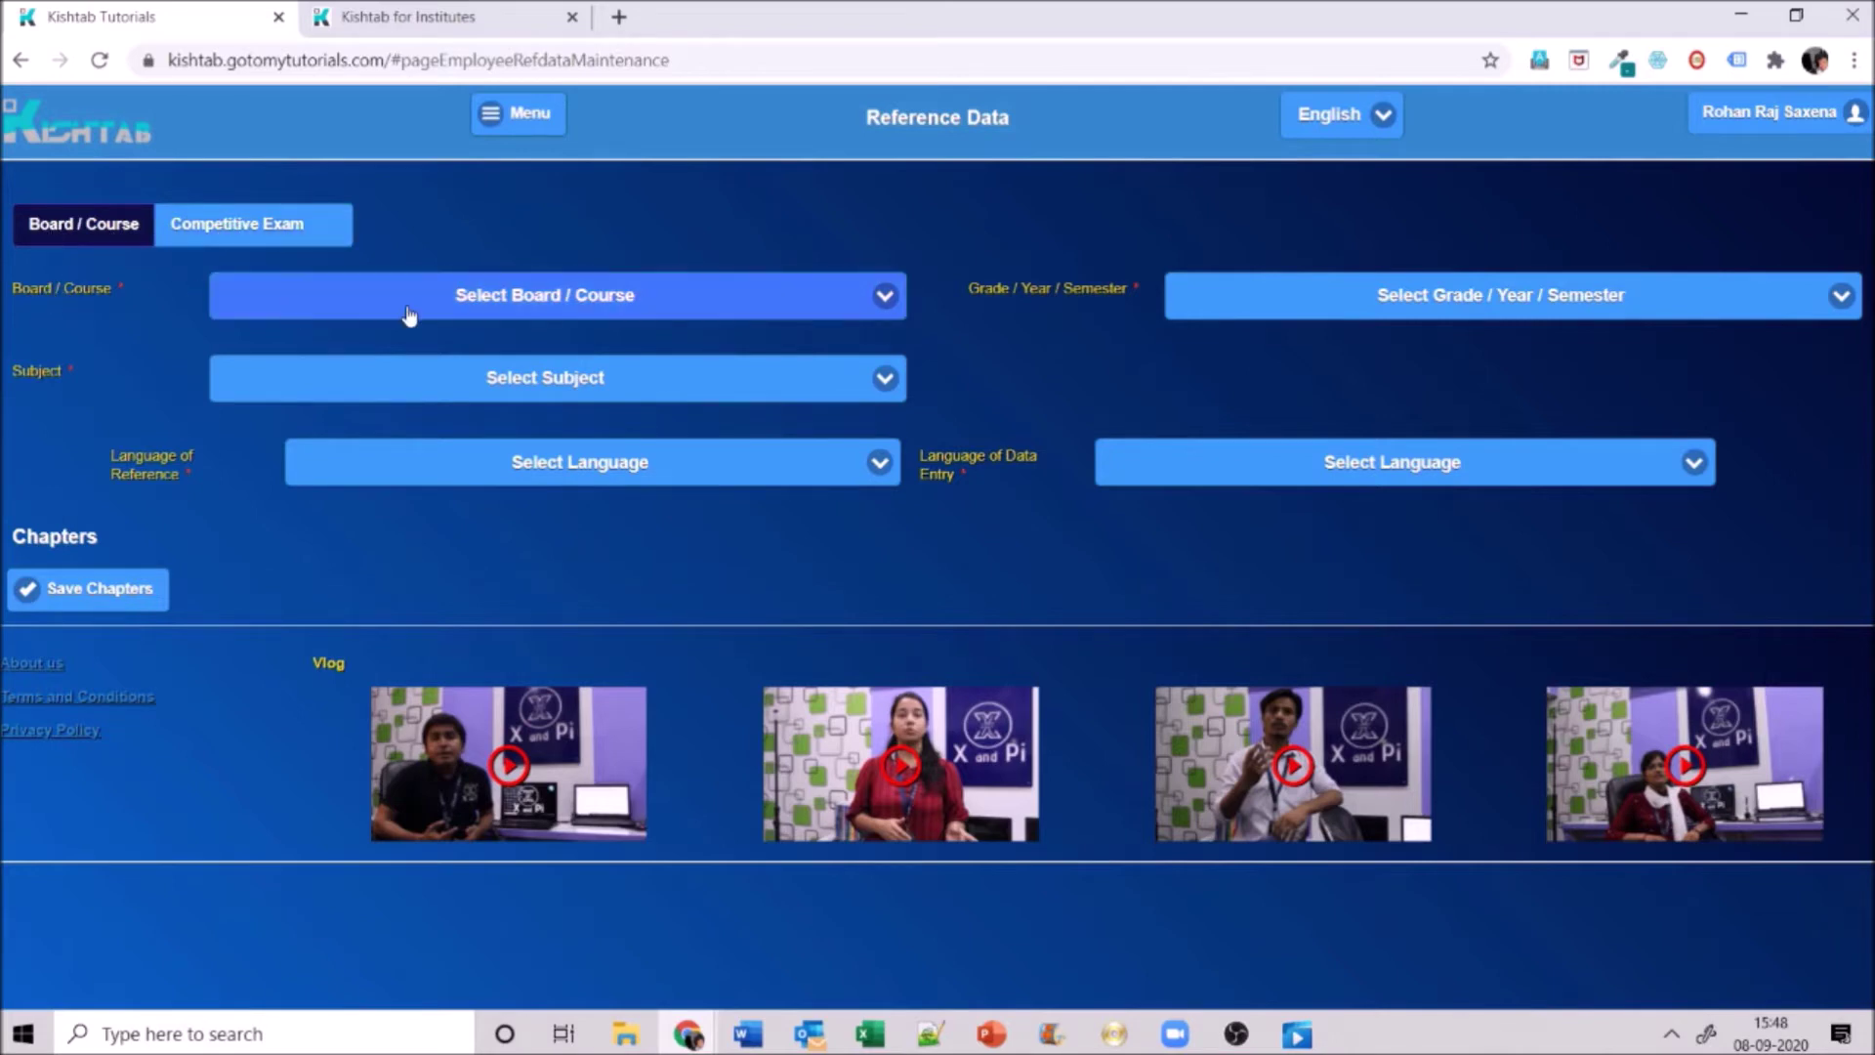
click(661, 302)
click(664, 303)
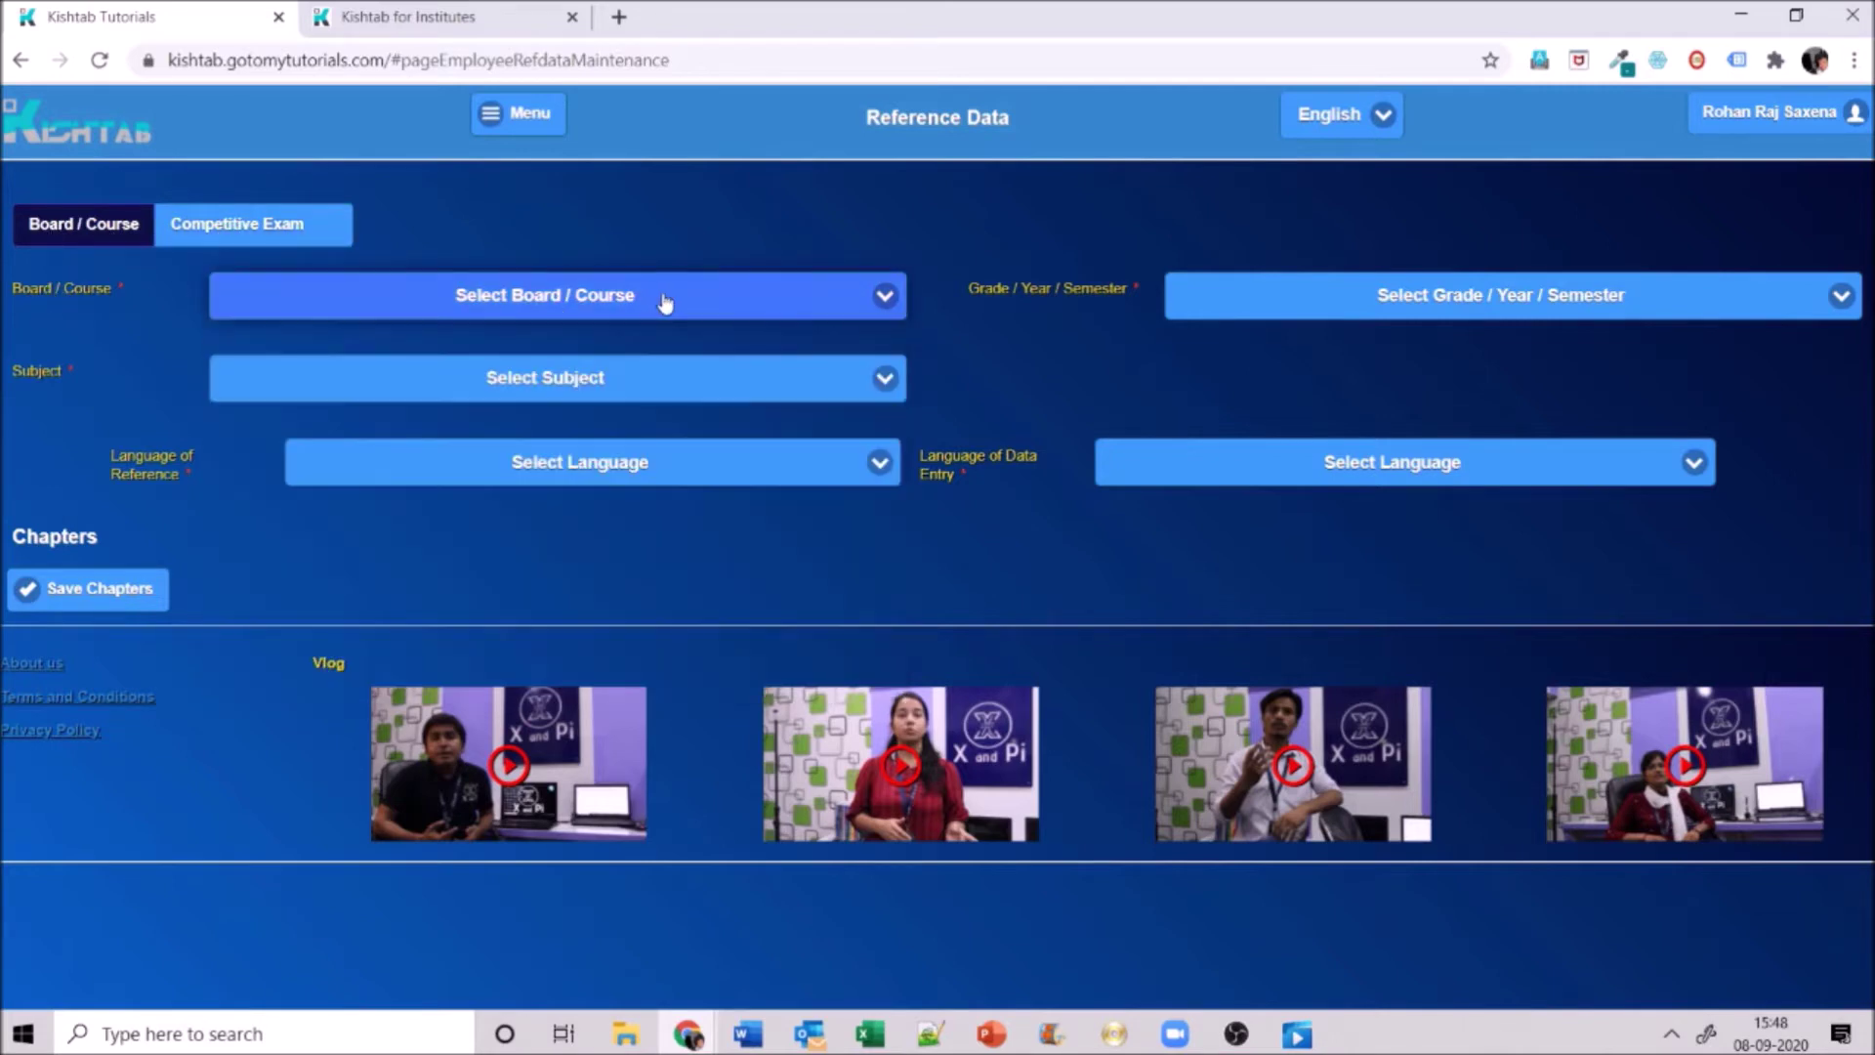
click(1345, 295)
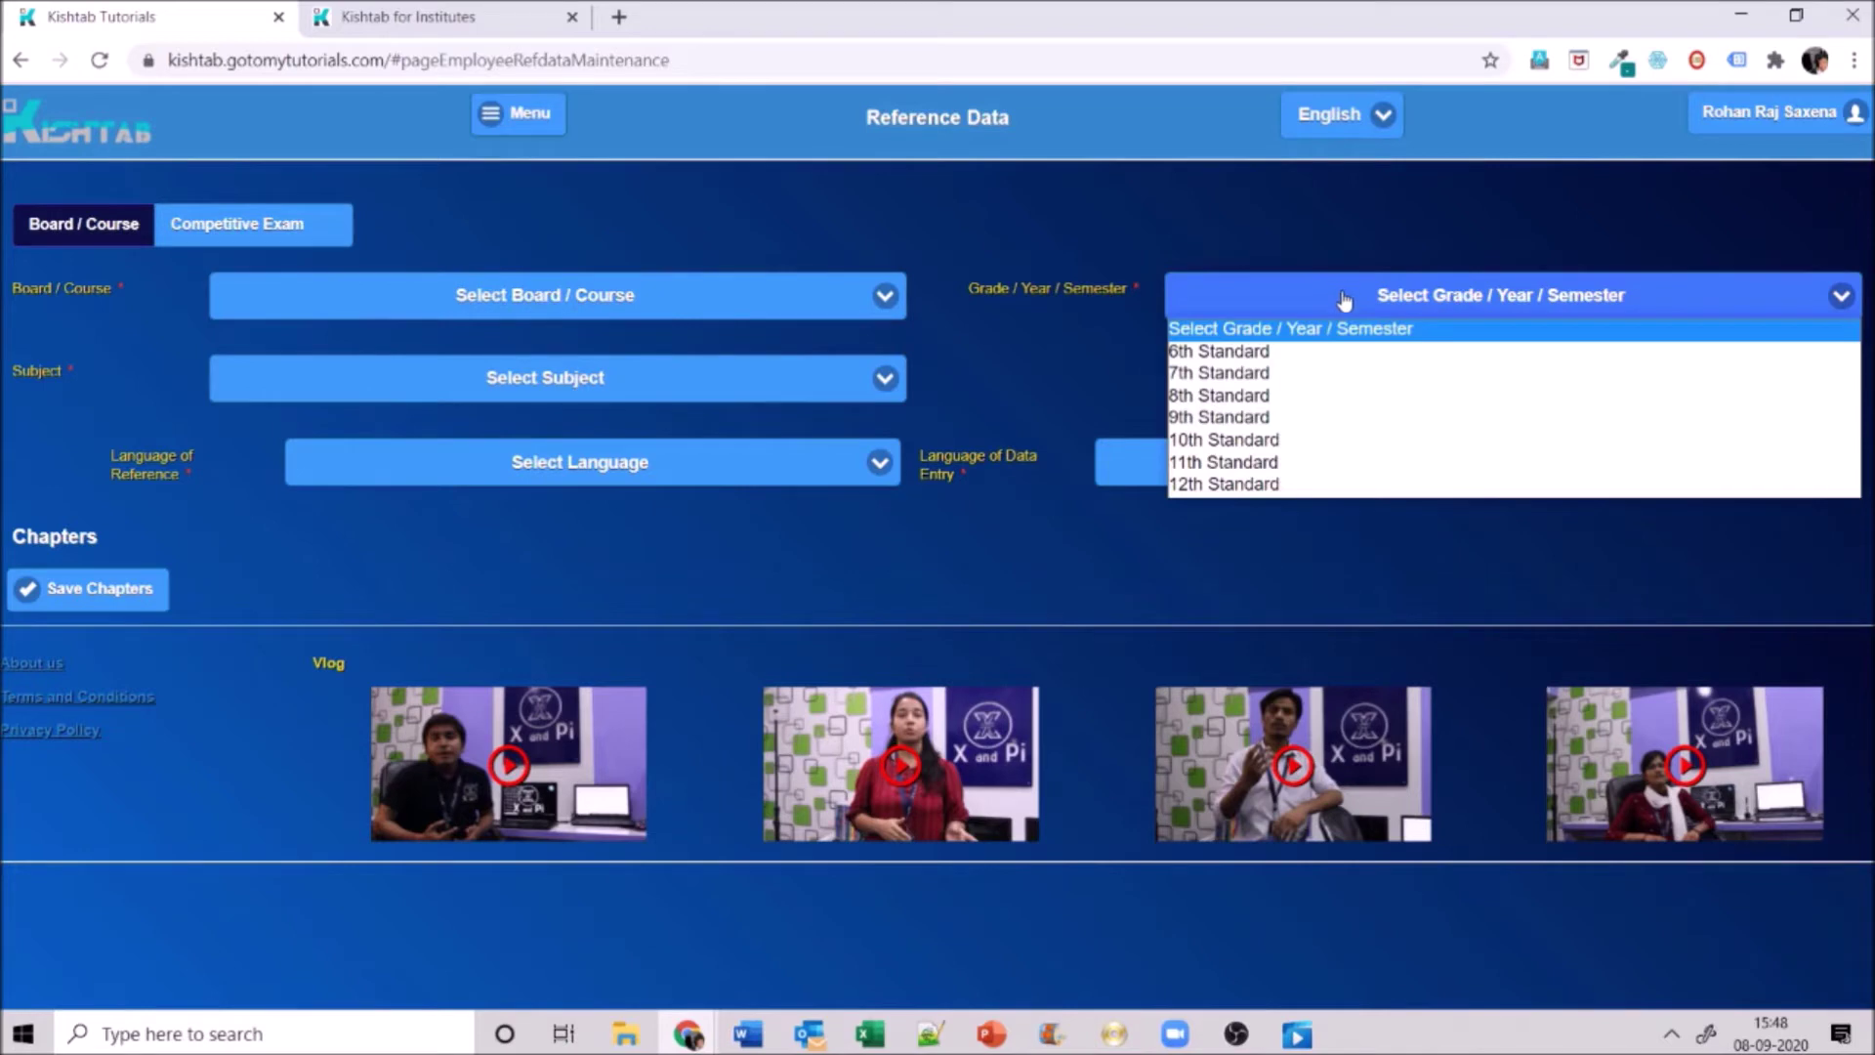
click(1259, 297)
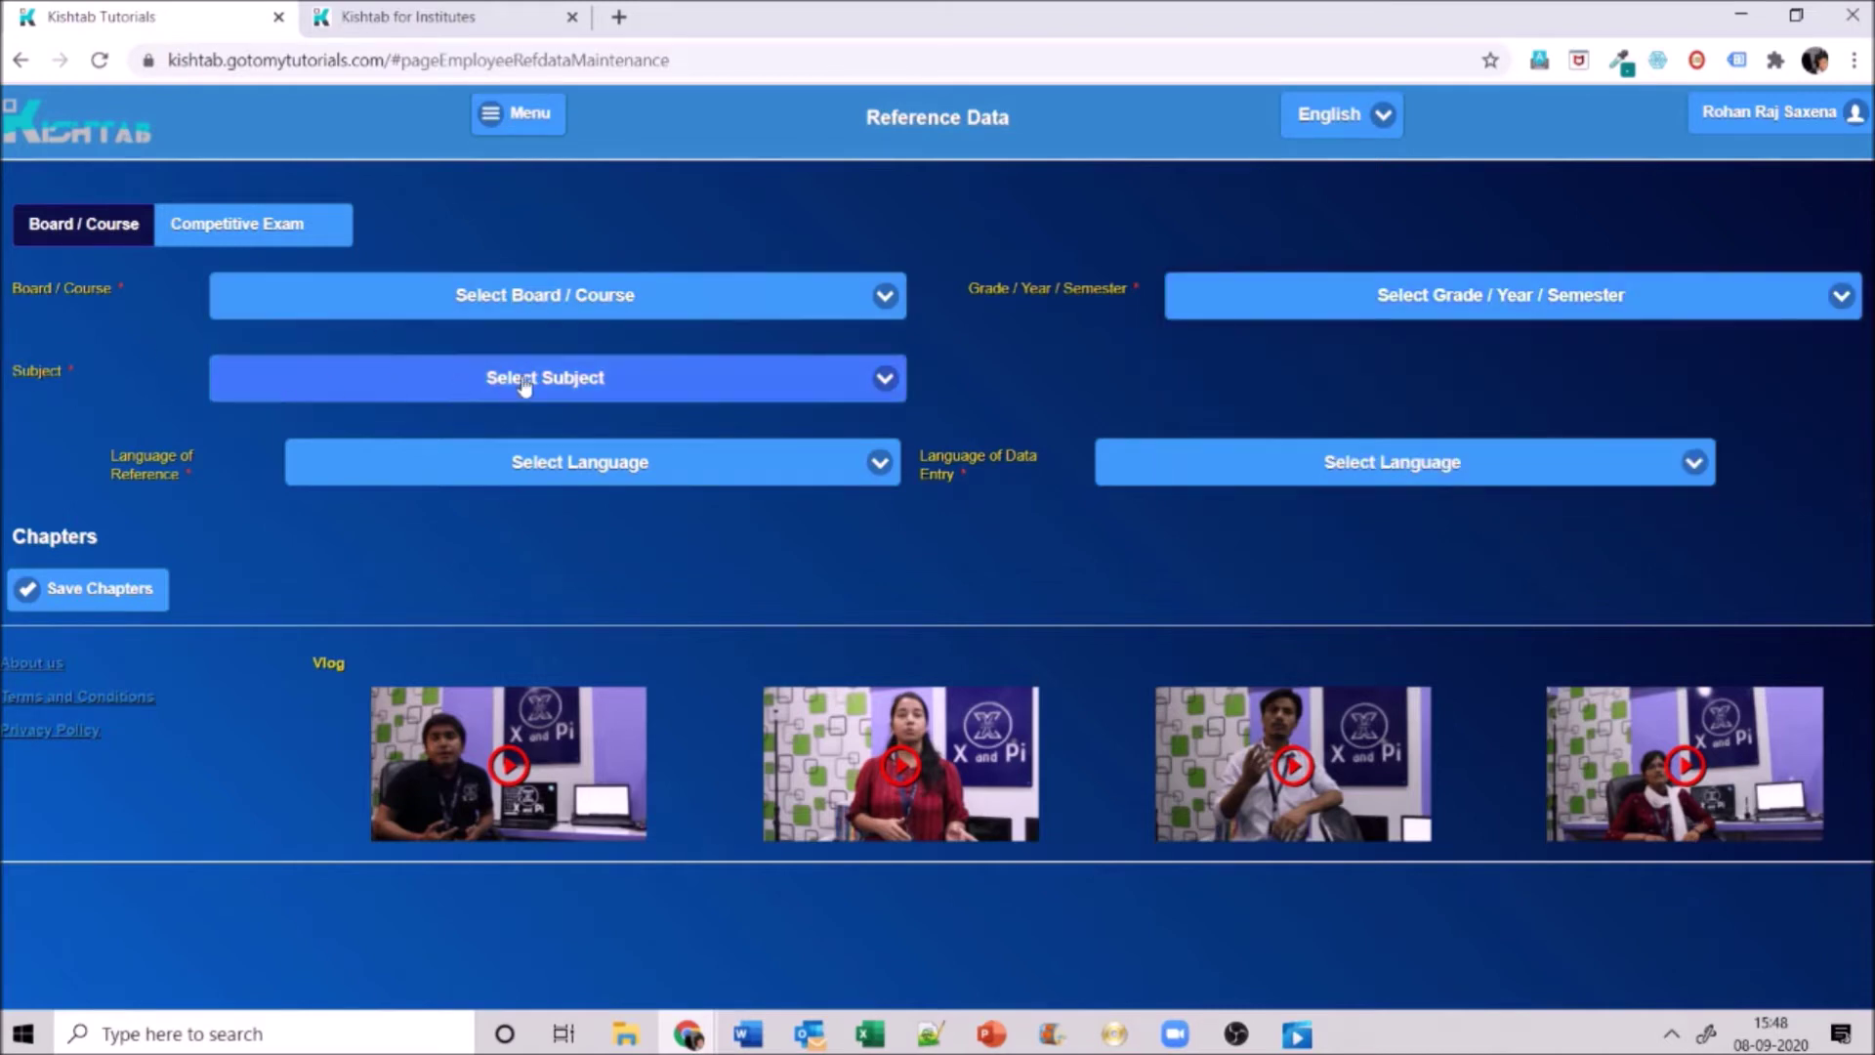
click(525, 379)
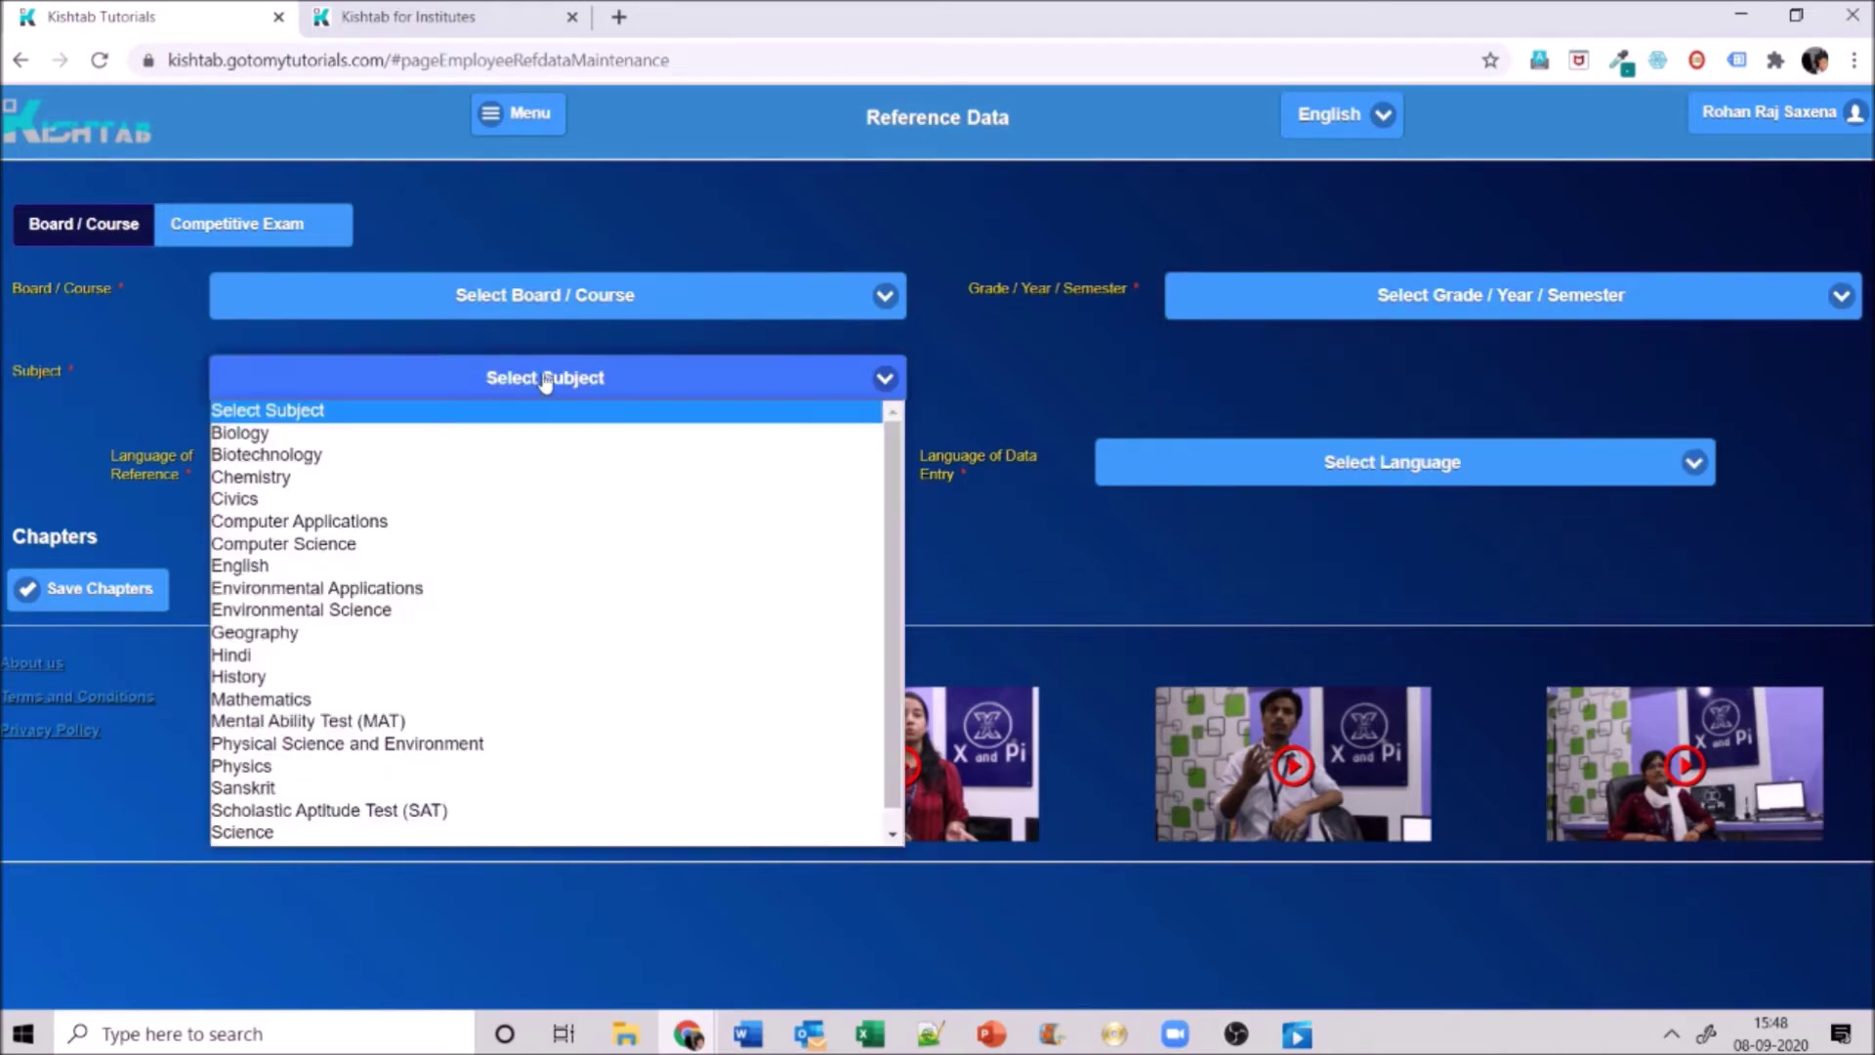
click(1025, 379)
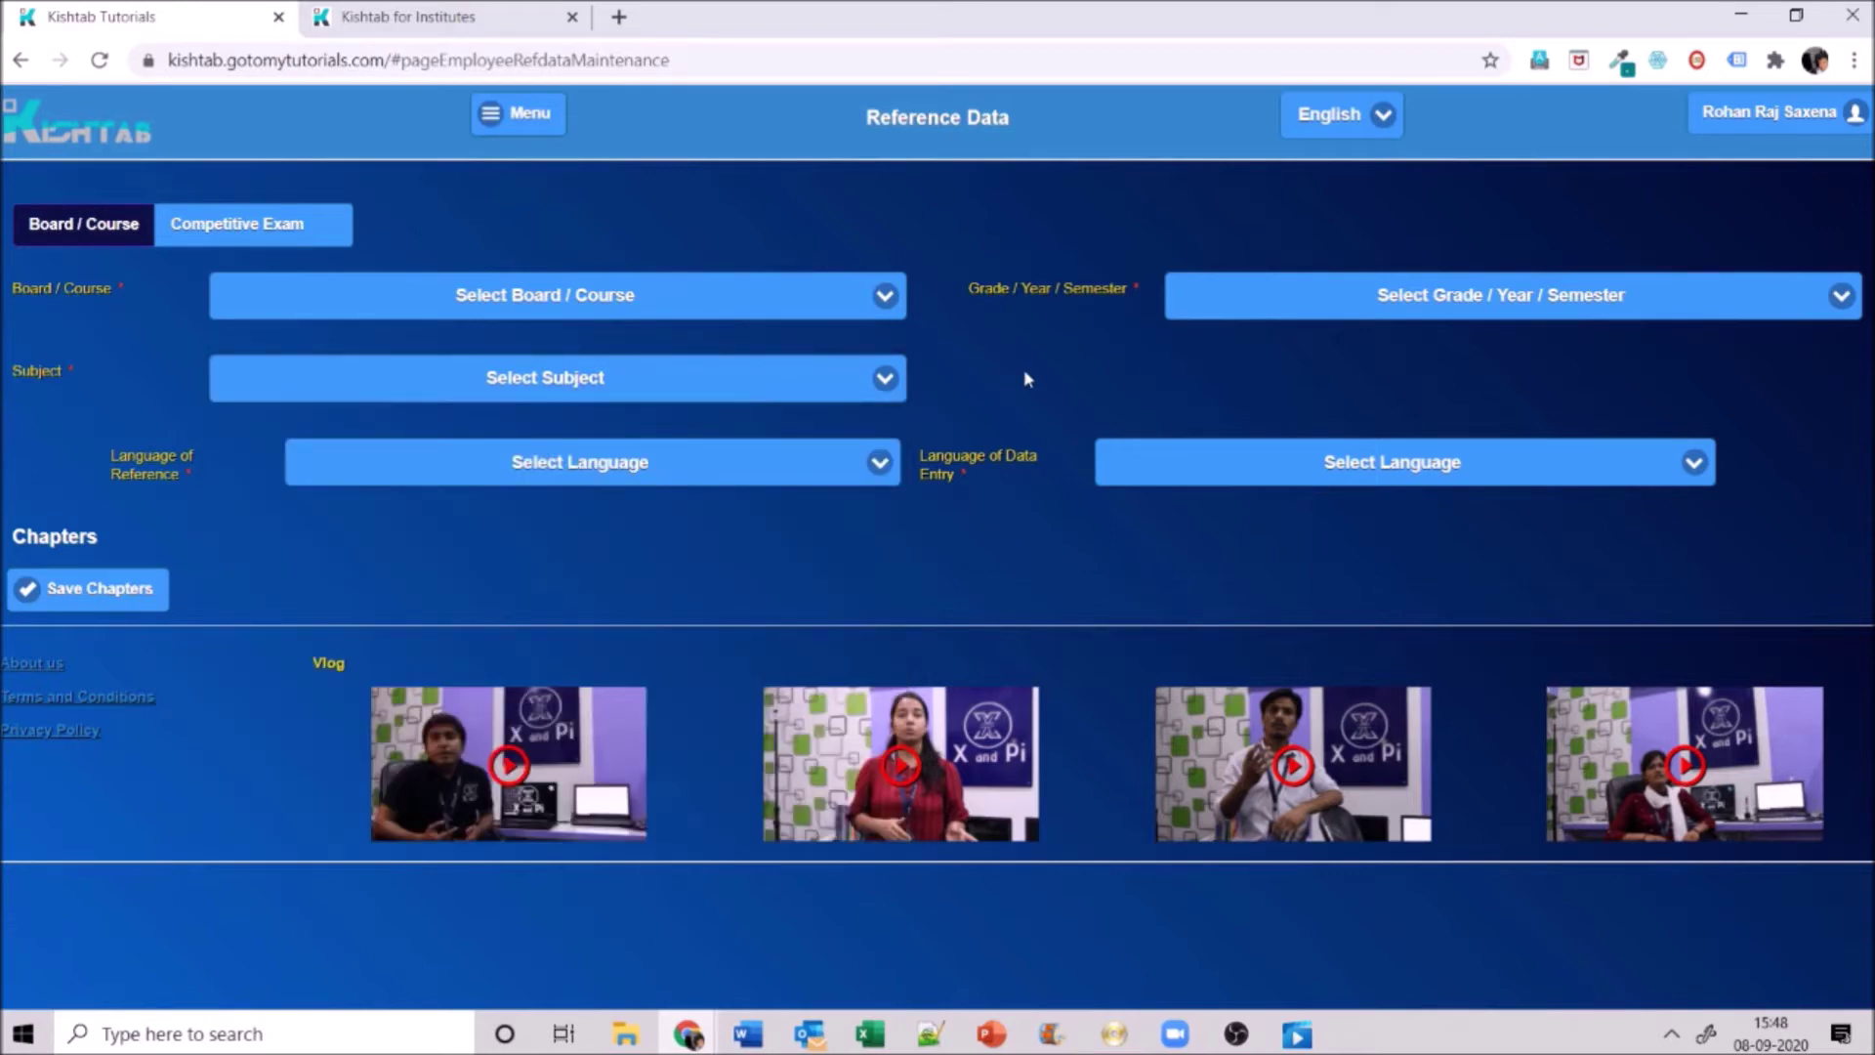
click(819, 464)
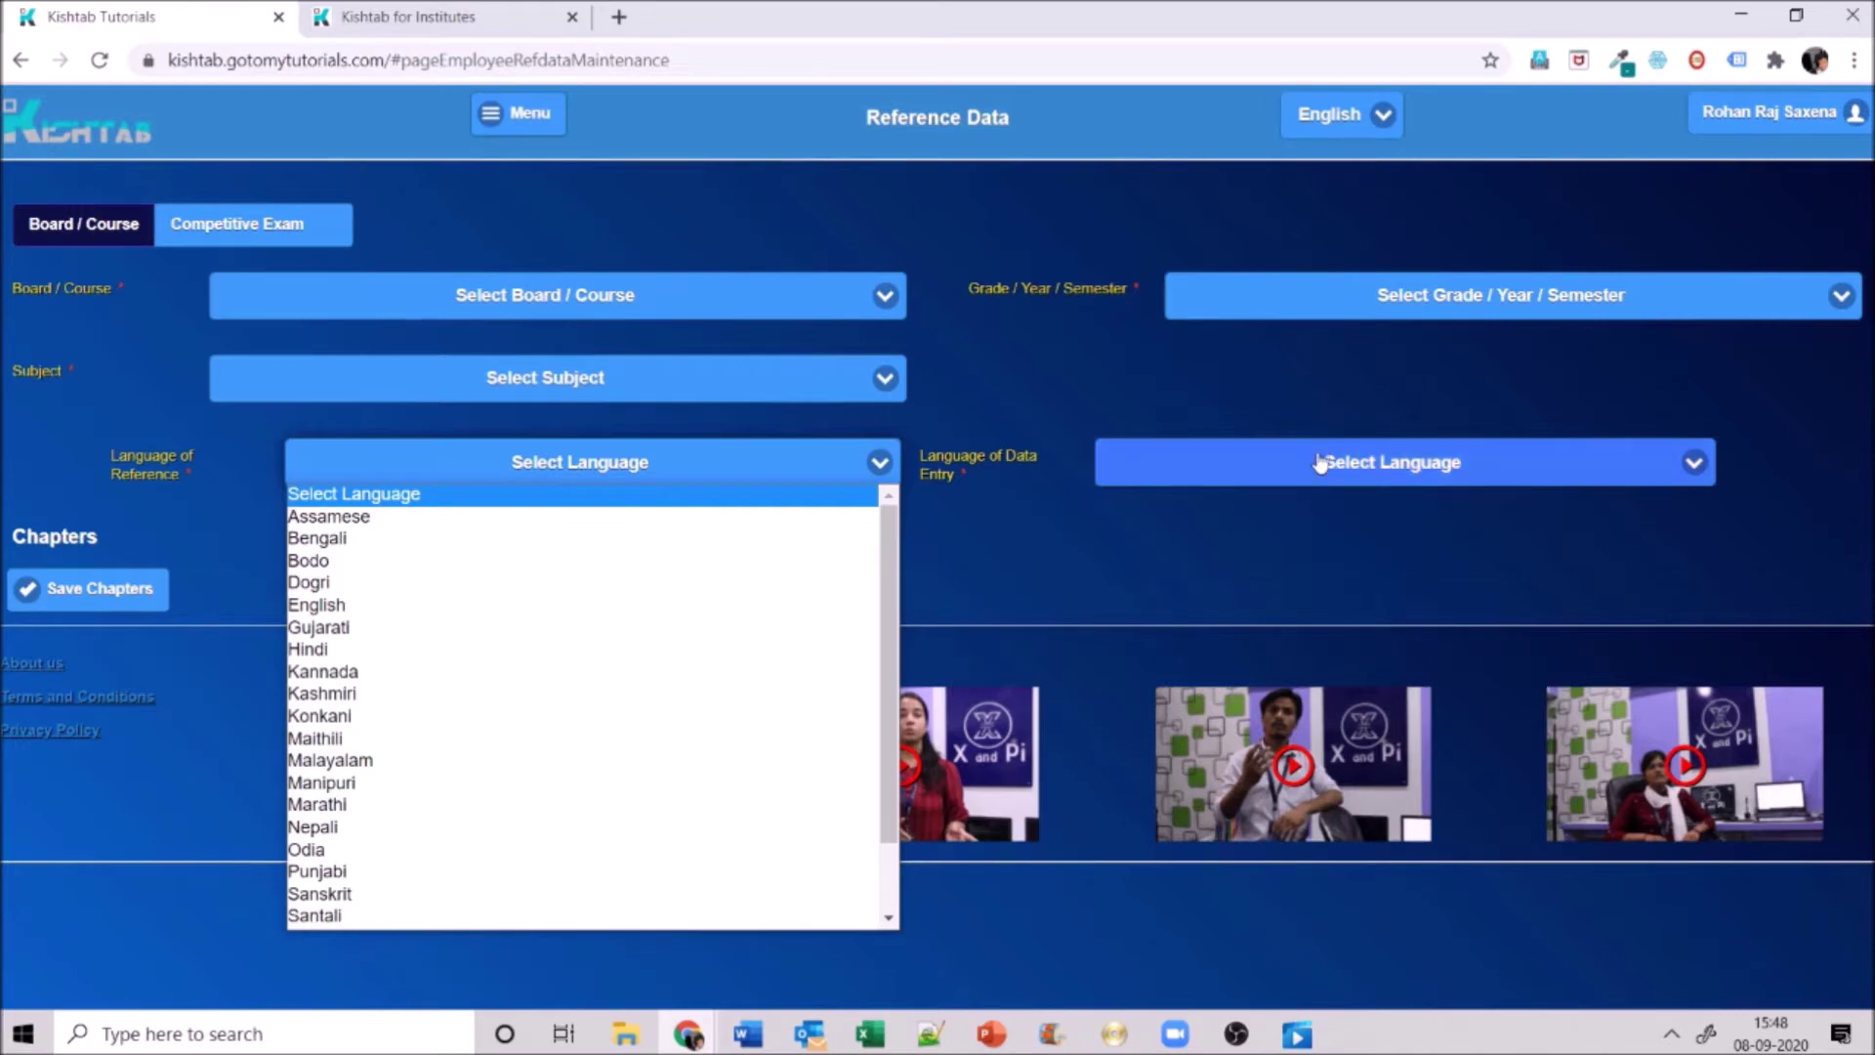
click(1321, 461)
click(573, 303)
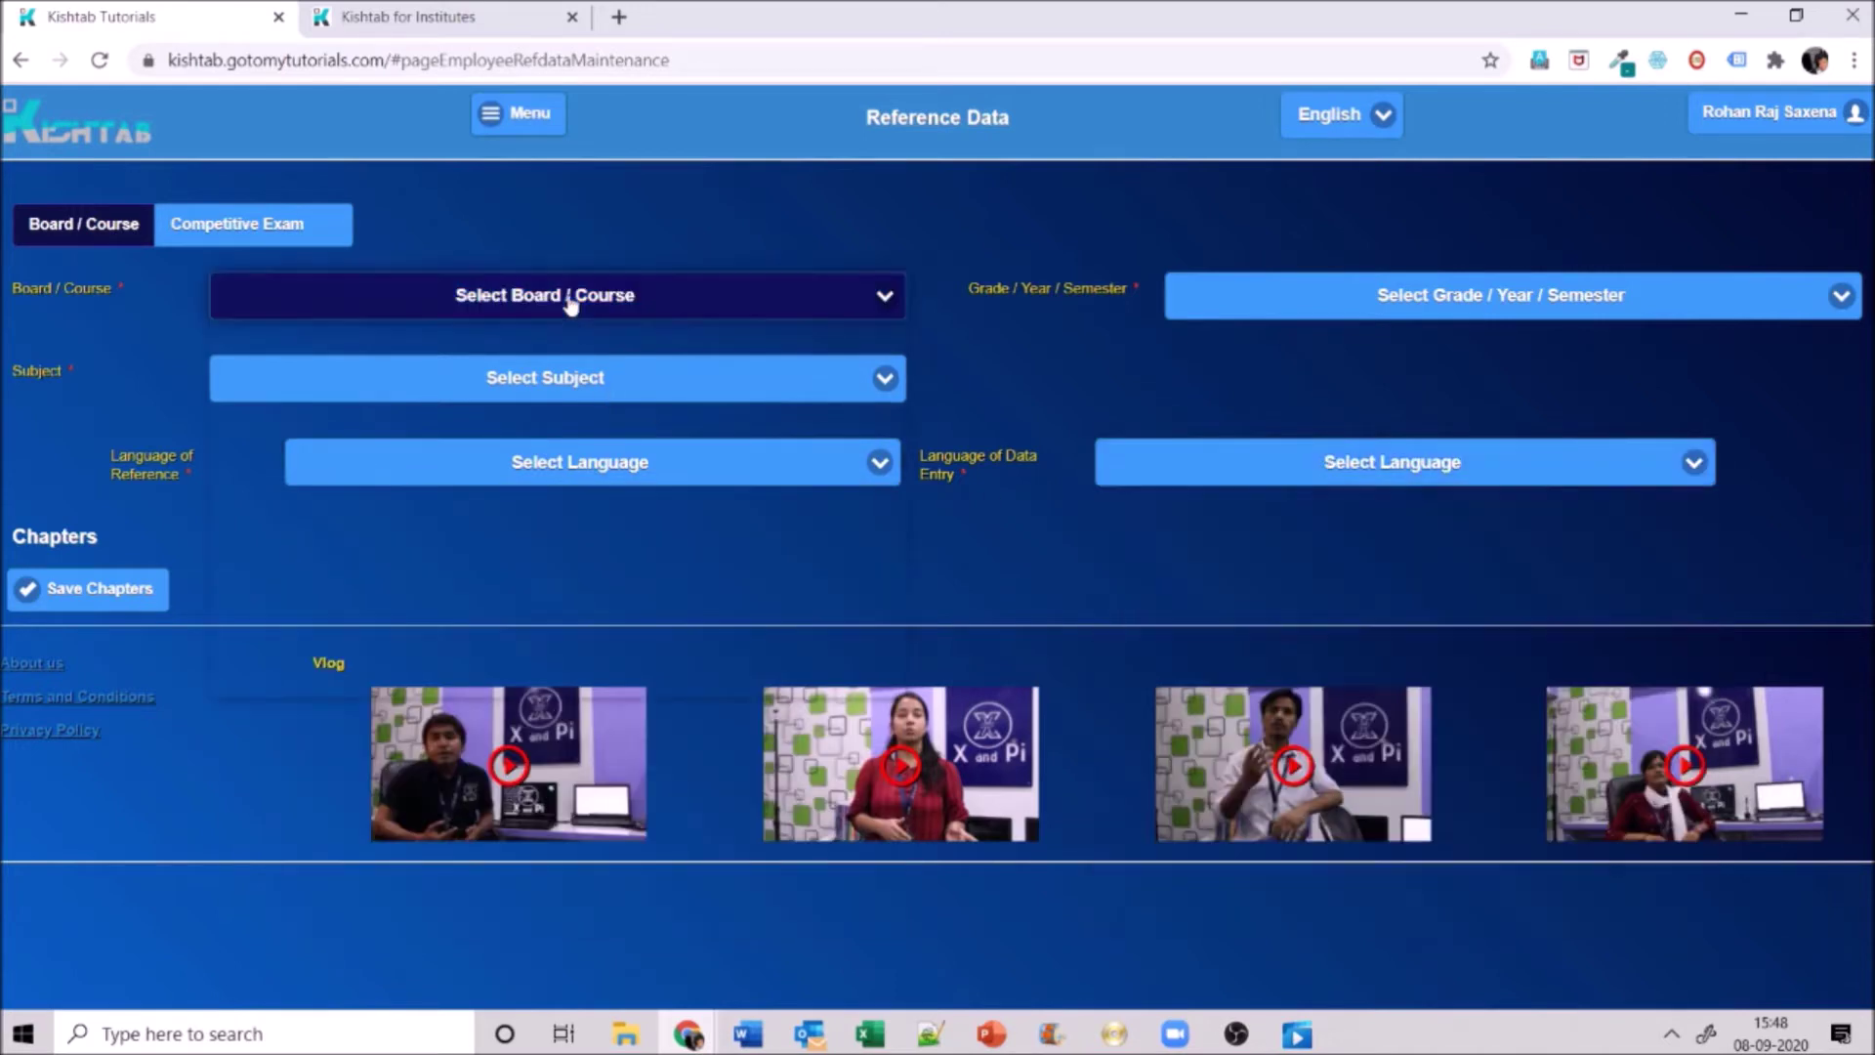
Step: Select C.B.S.E., 9th Standard, Mathematics, and English for both reference and data entry languages
click(571, 298)
click(305, 398)
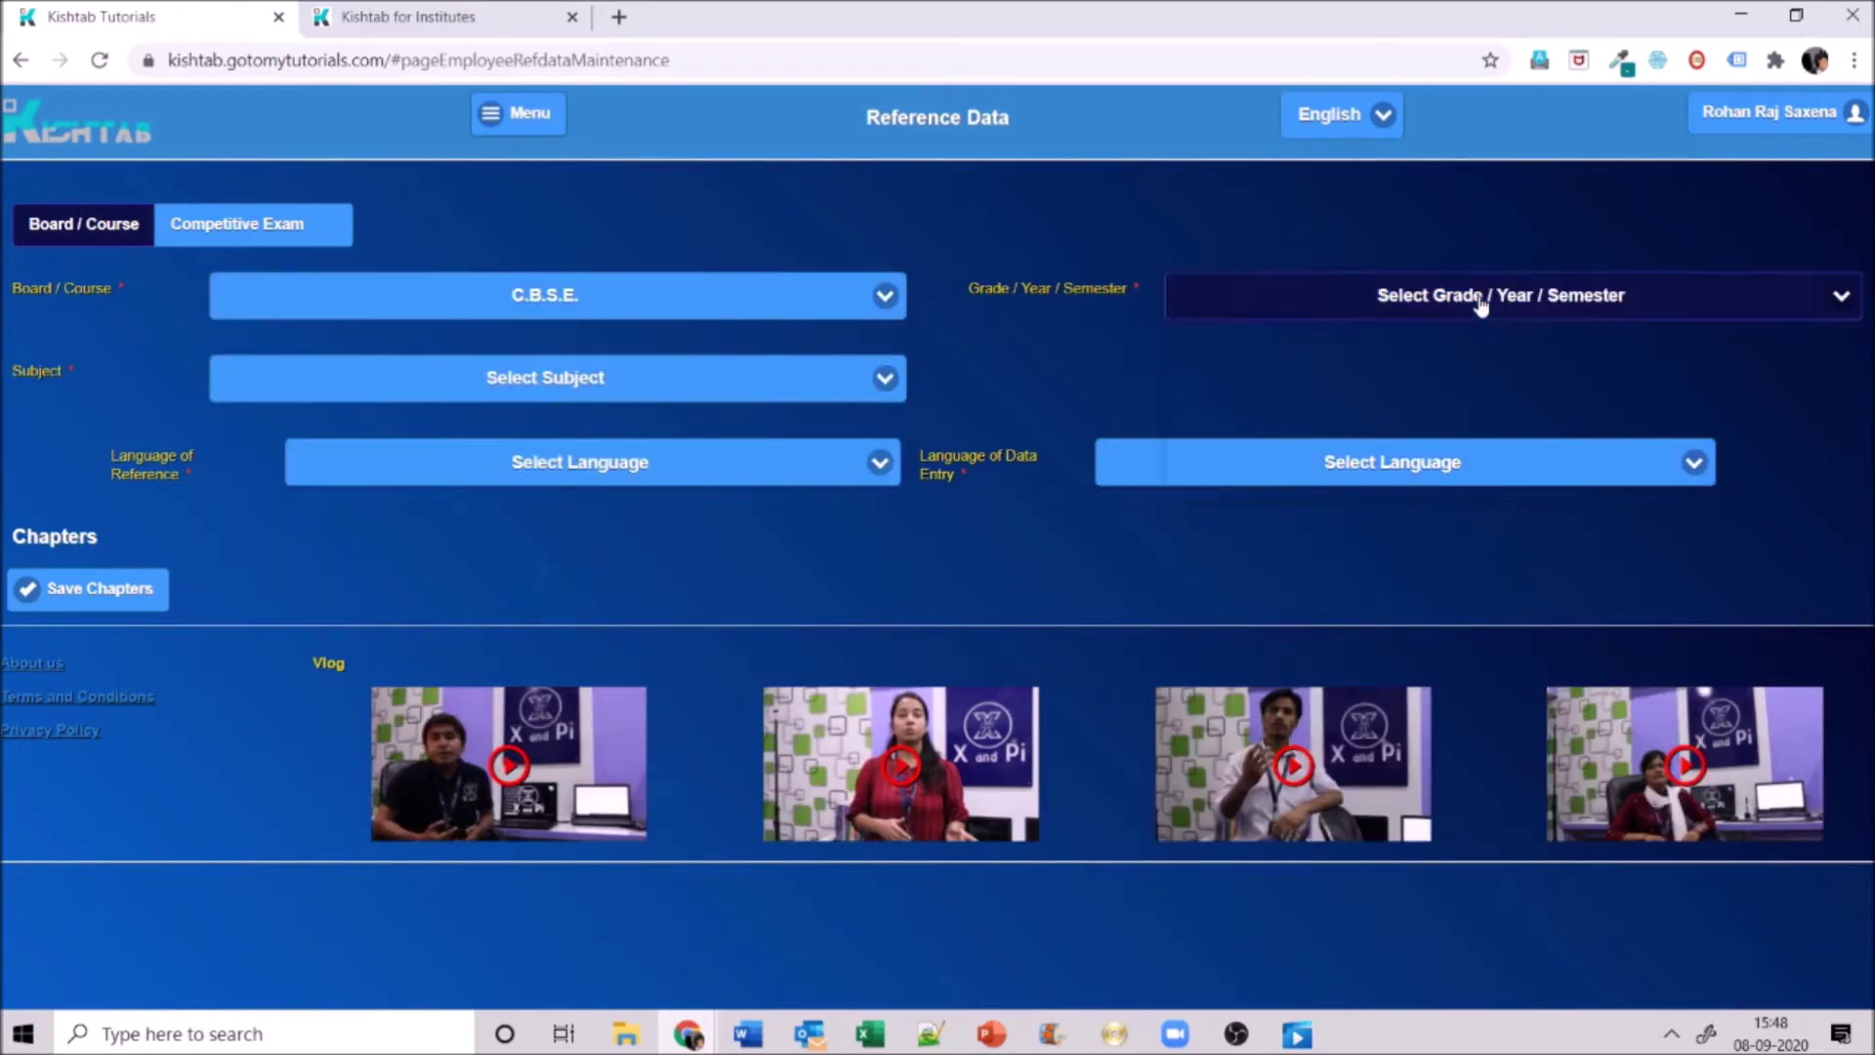
click(1478, 306)
click(1225, 417)
click(732, 383)
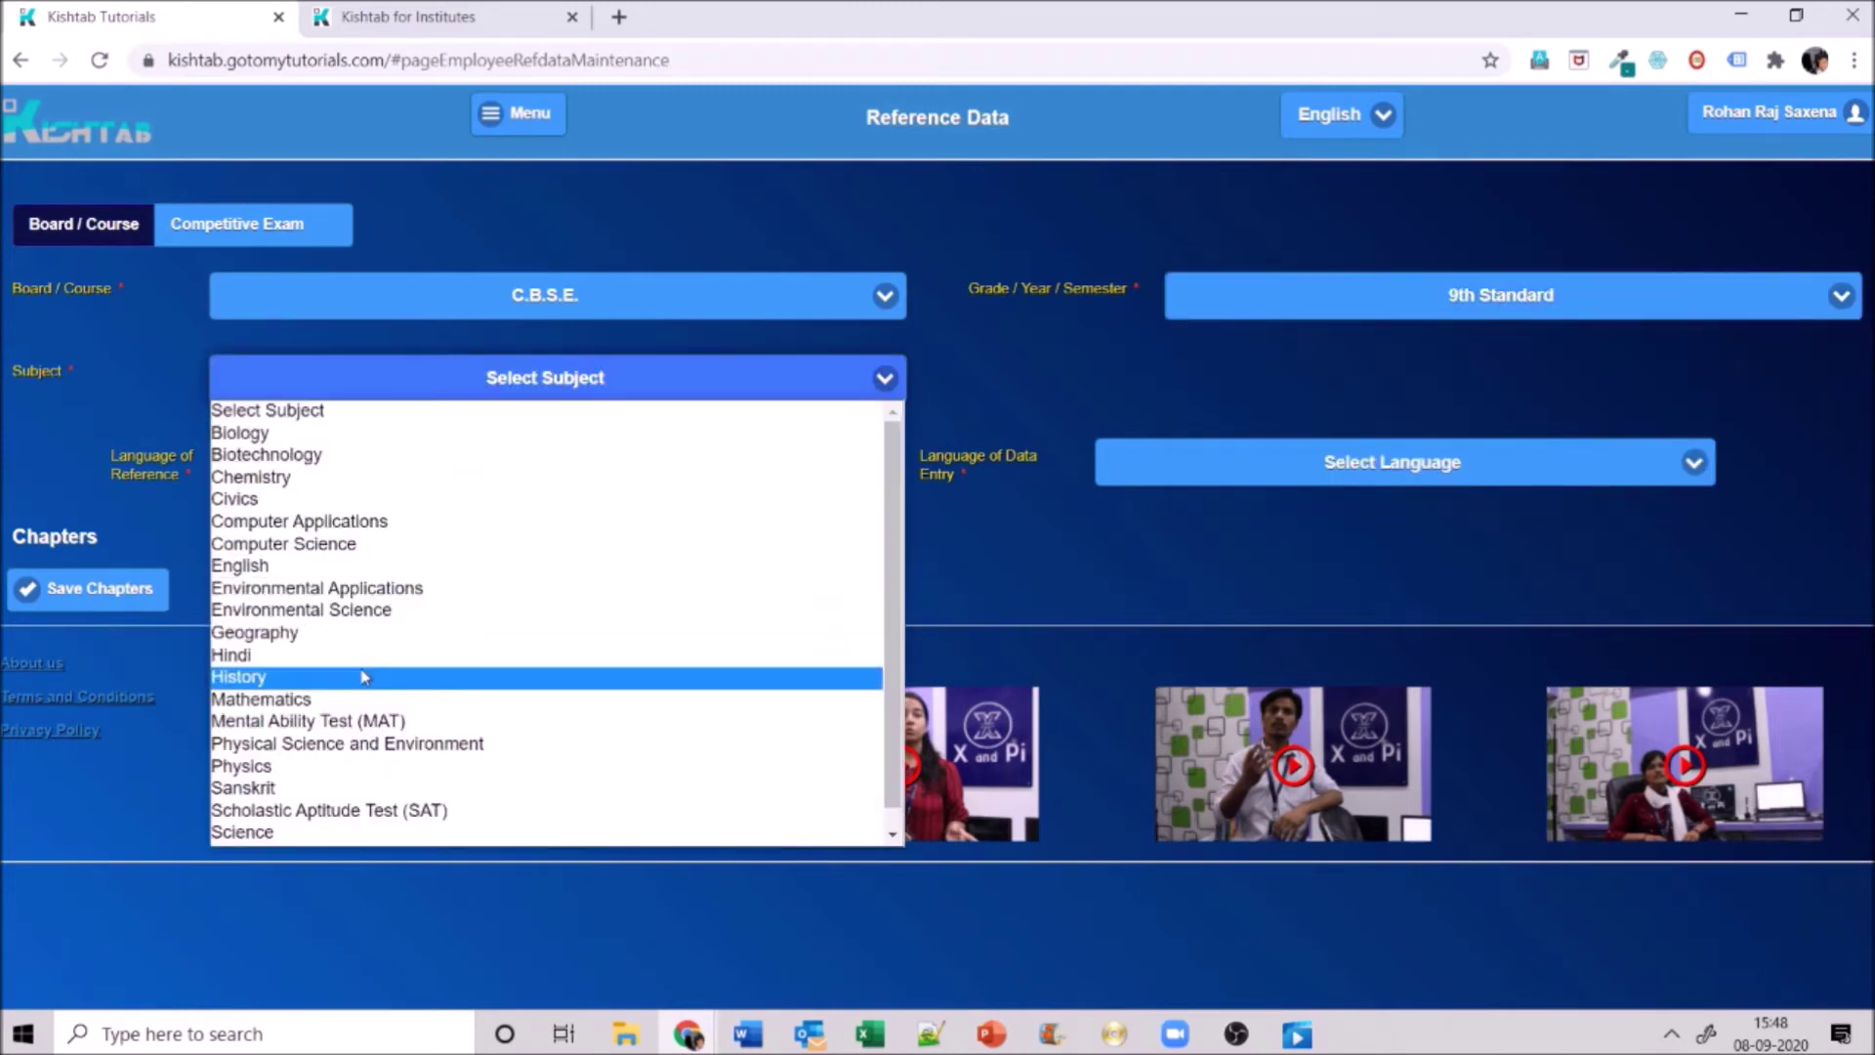
click(370, 704)
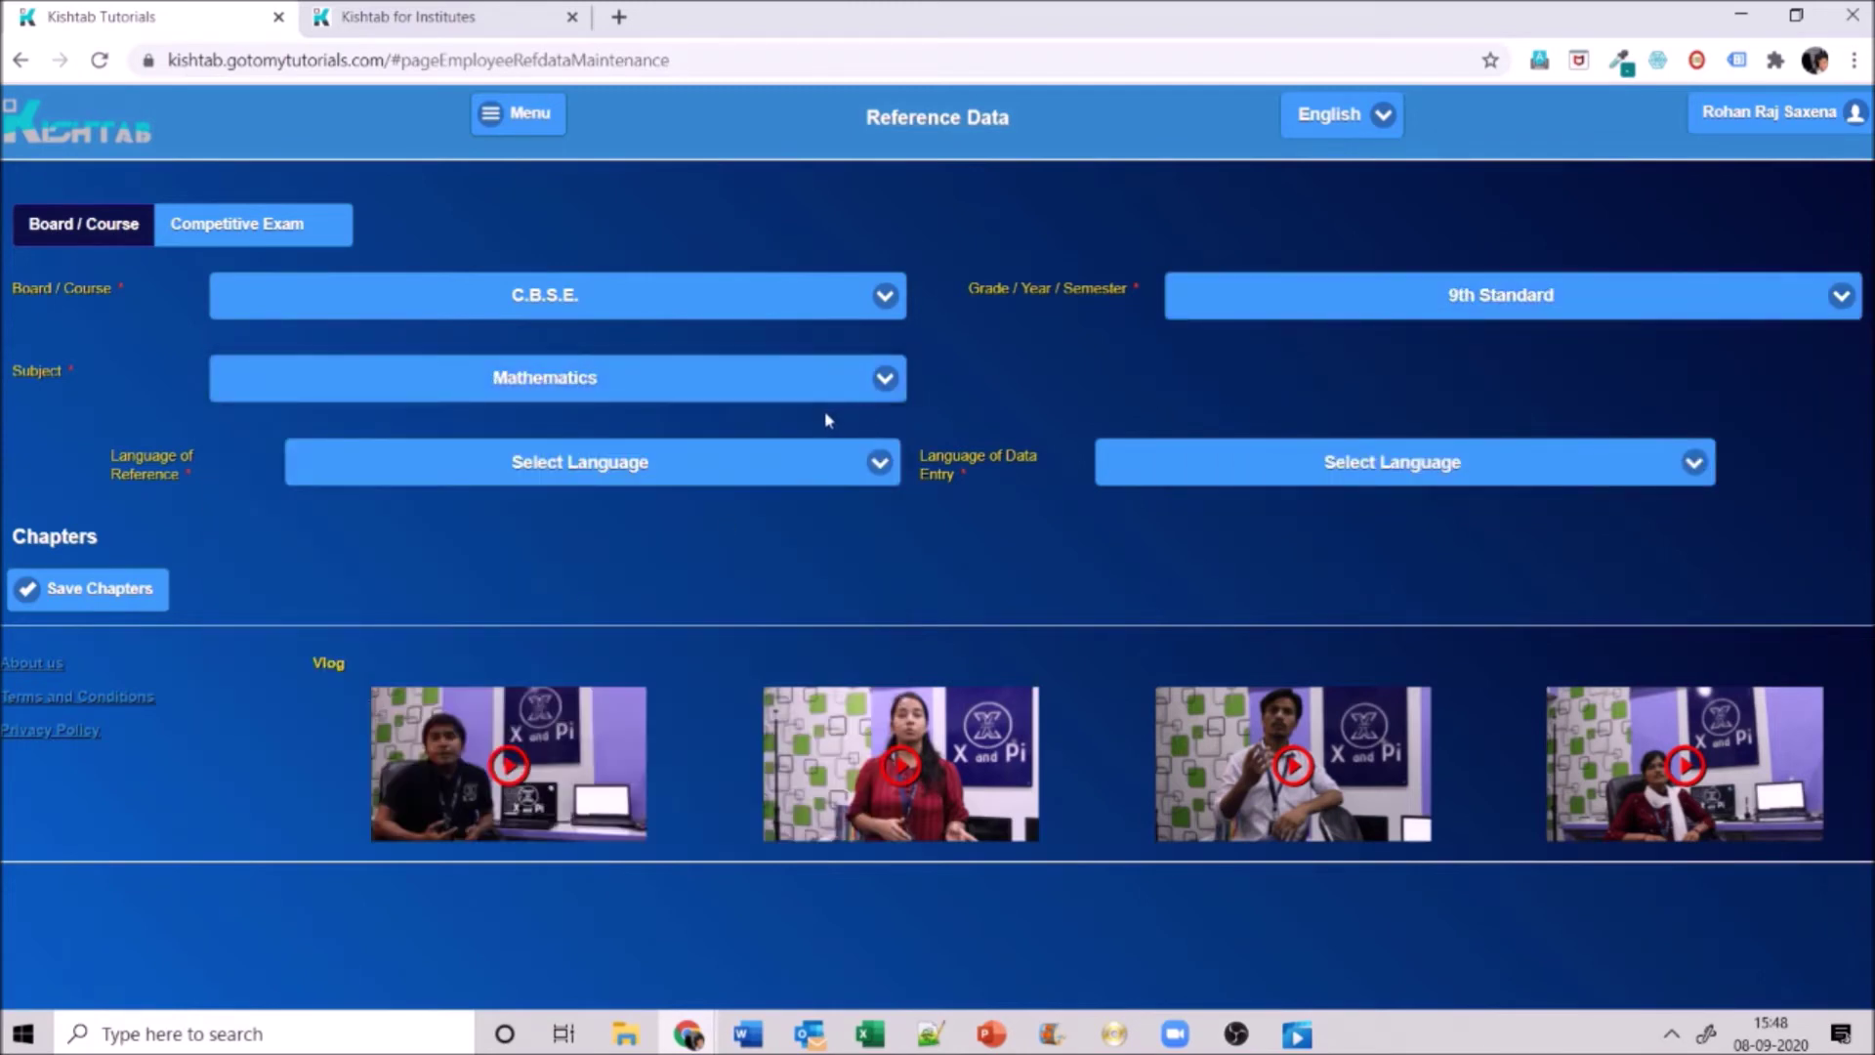
click(782, 461)
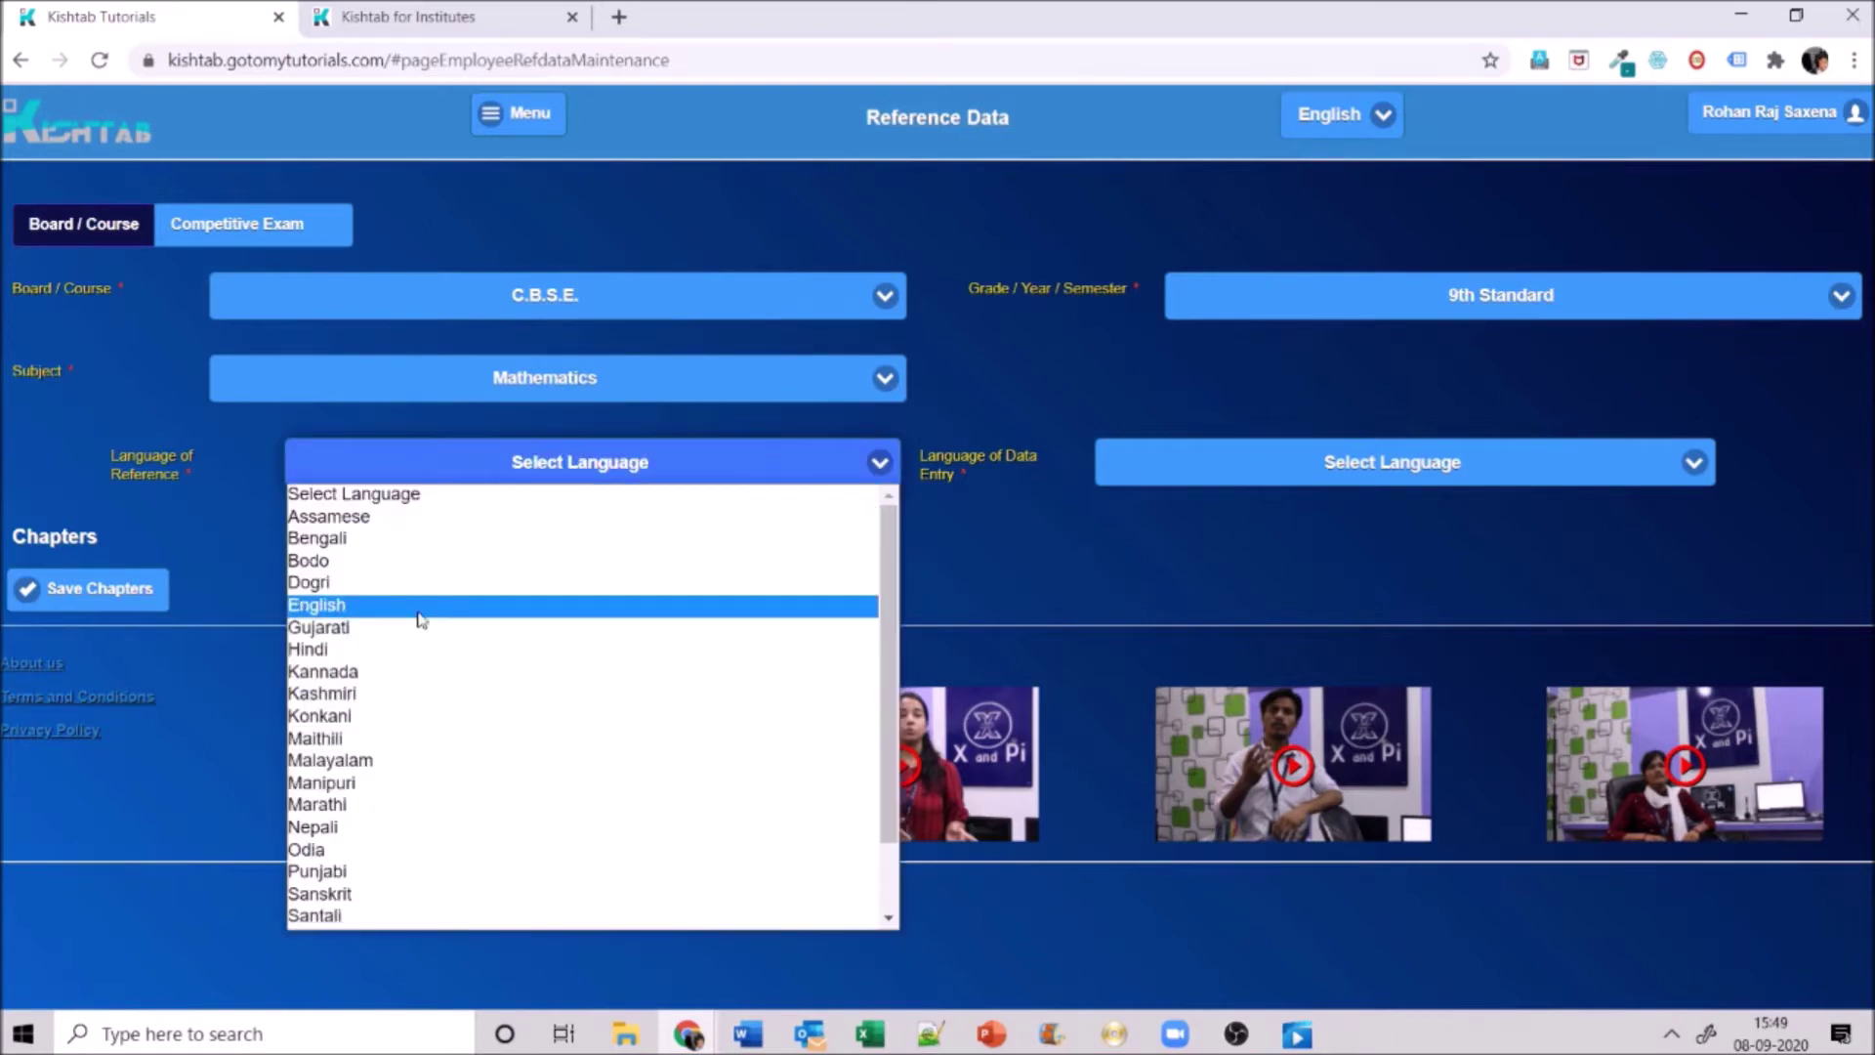
click(418, 606)
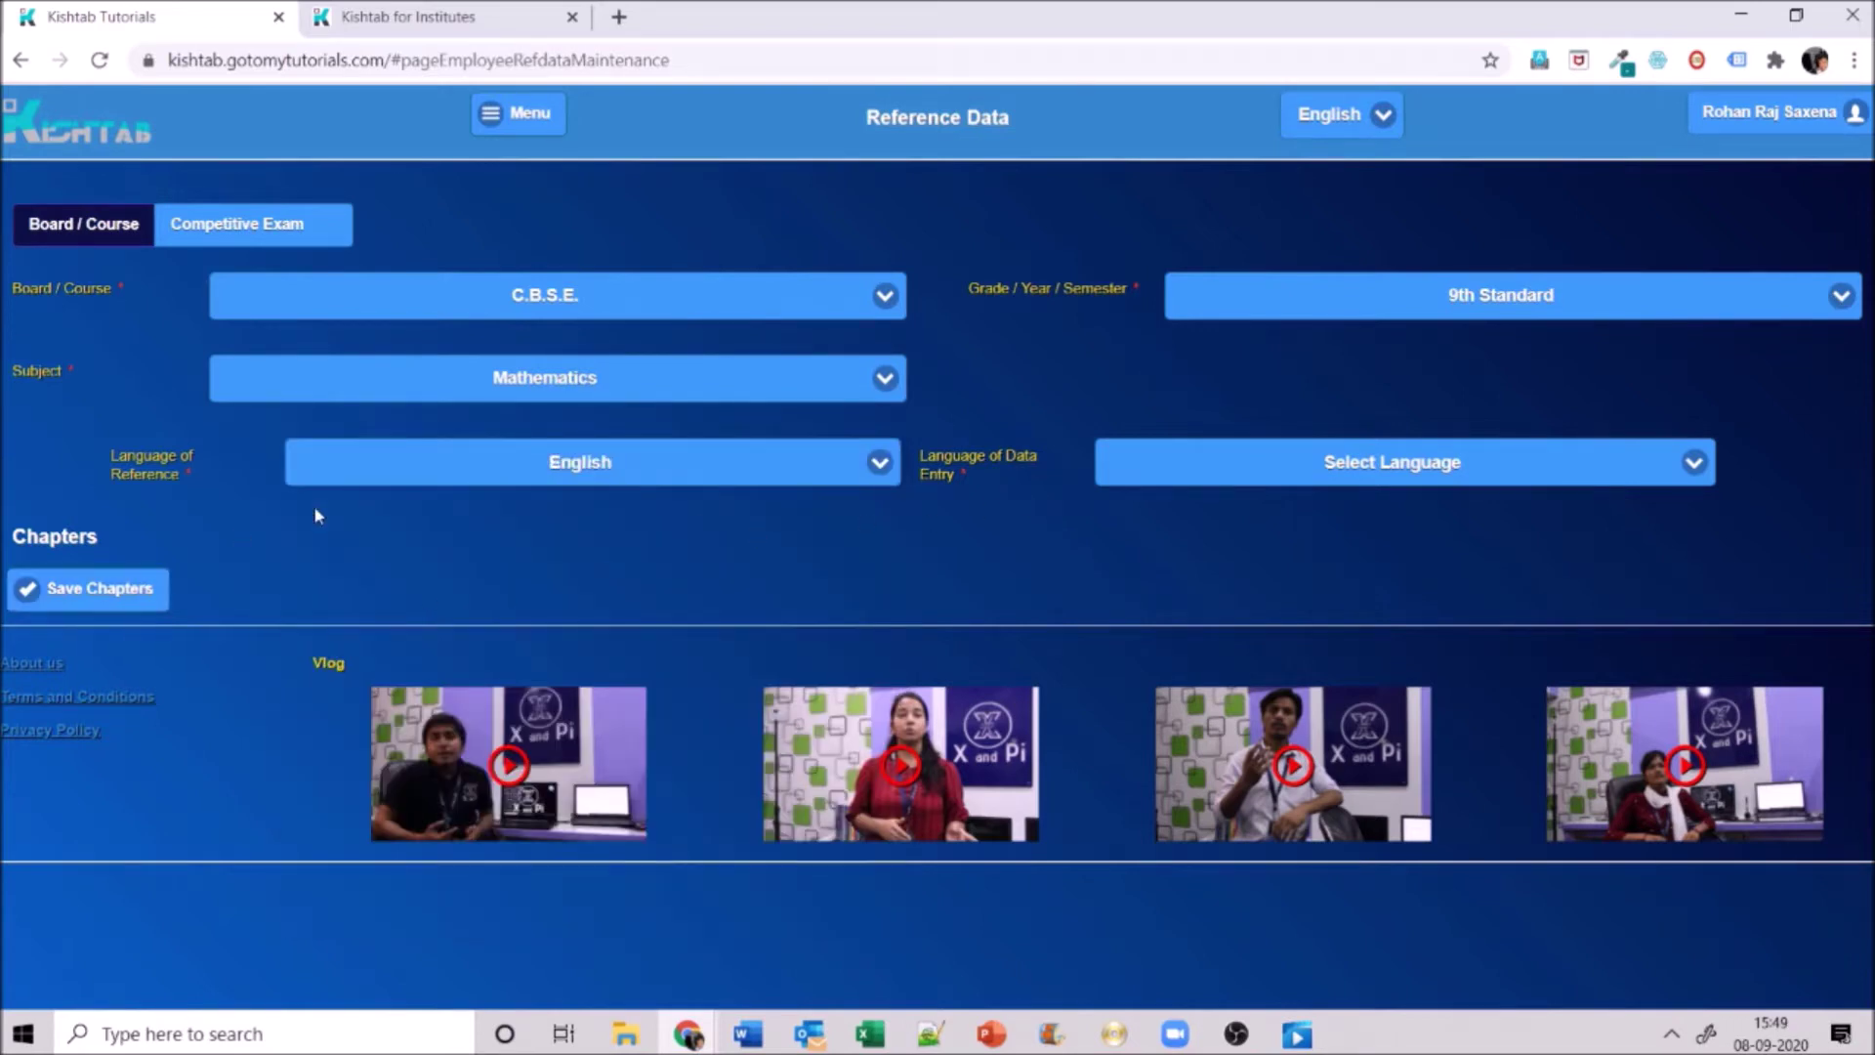
click(1168, 472)
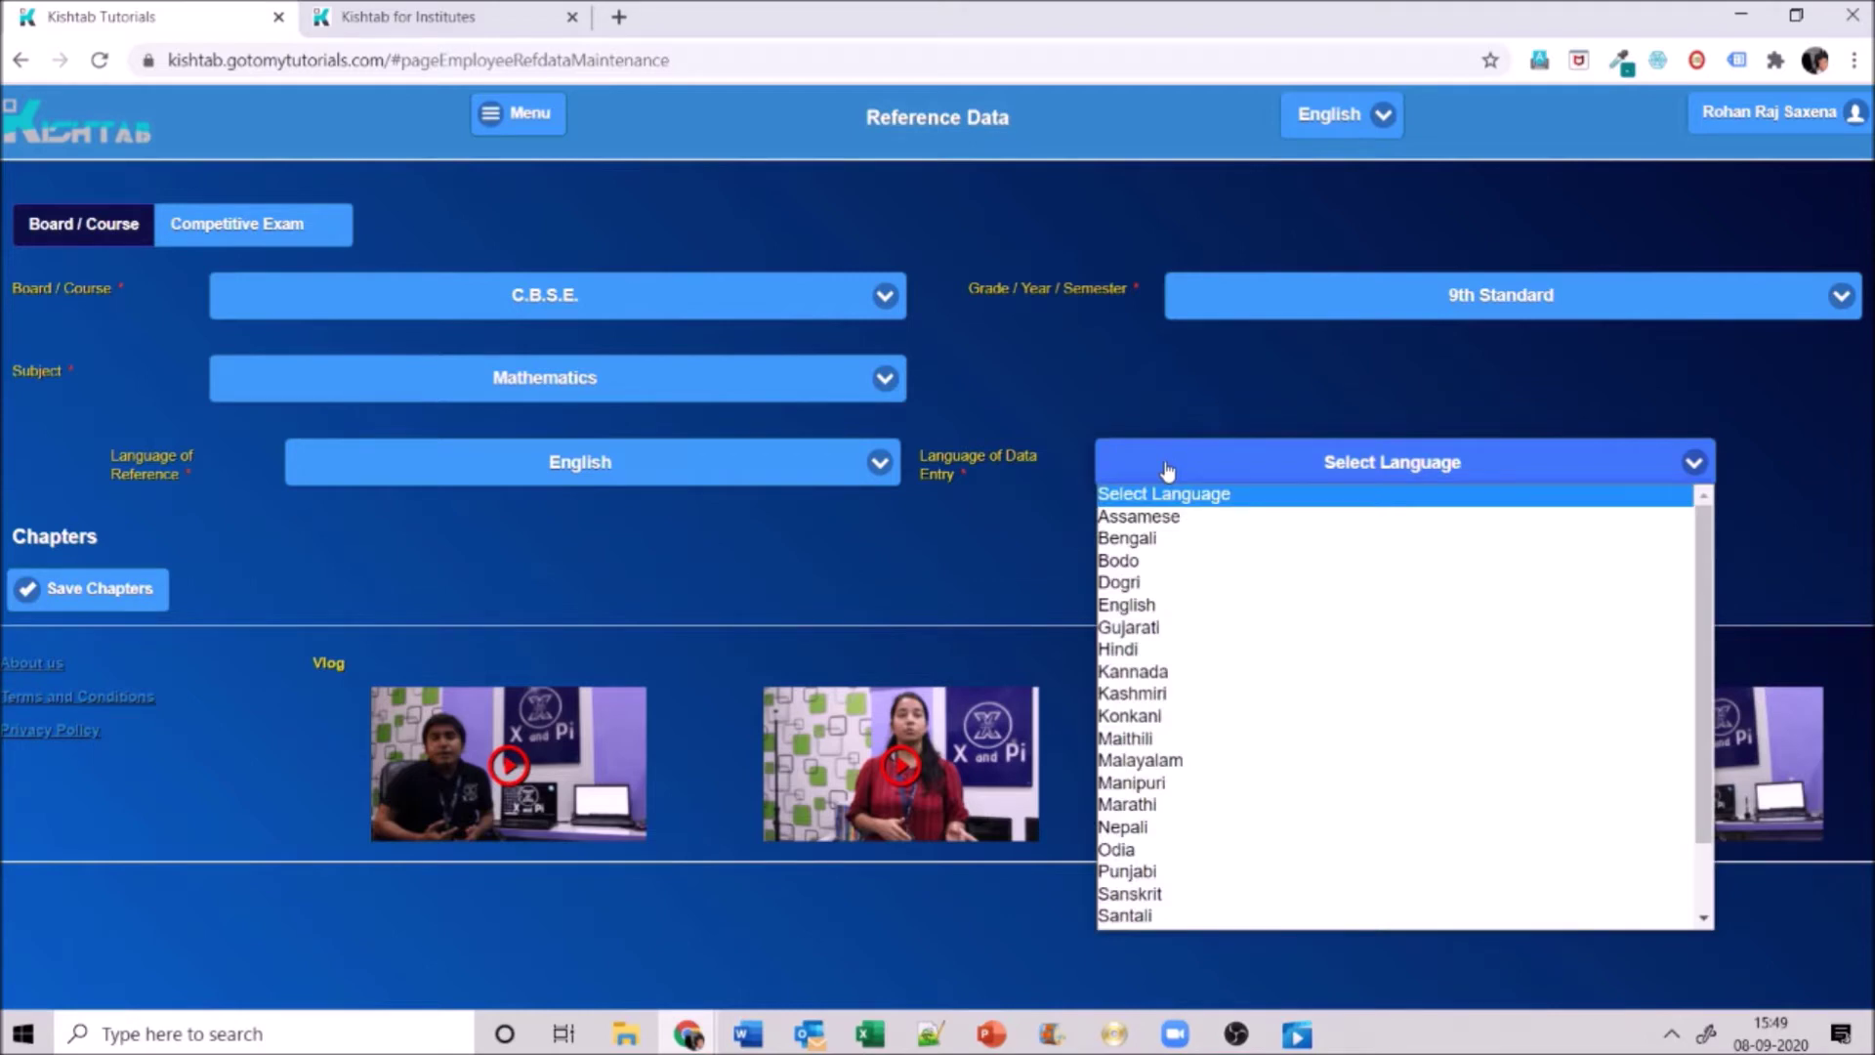
click(1172, 606)
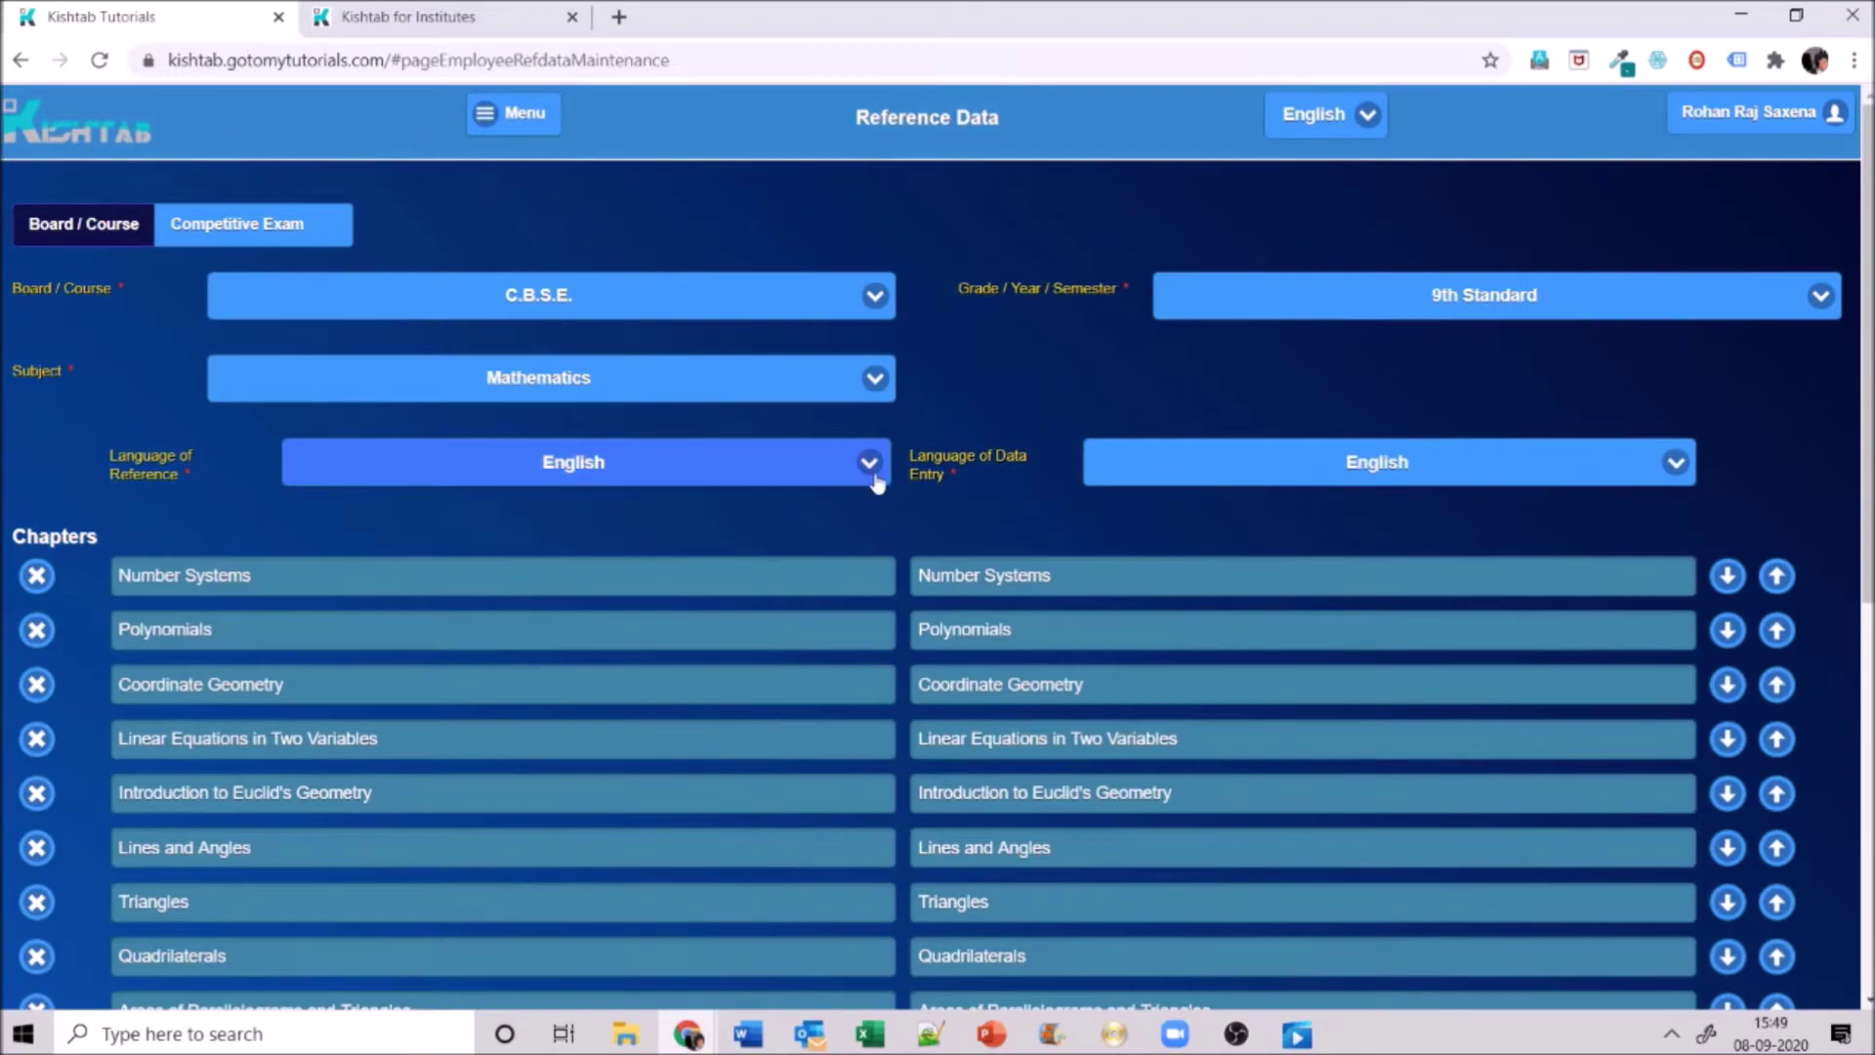
Step: Move Number Systems below Polynomials in the 9th Standard Mathematics chapter list
scroll(446, 731, down, 6)
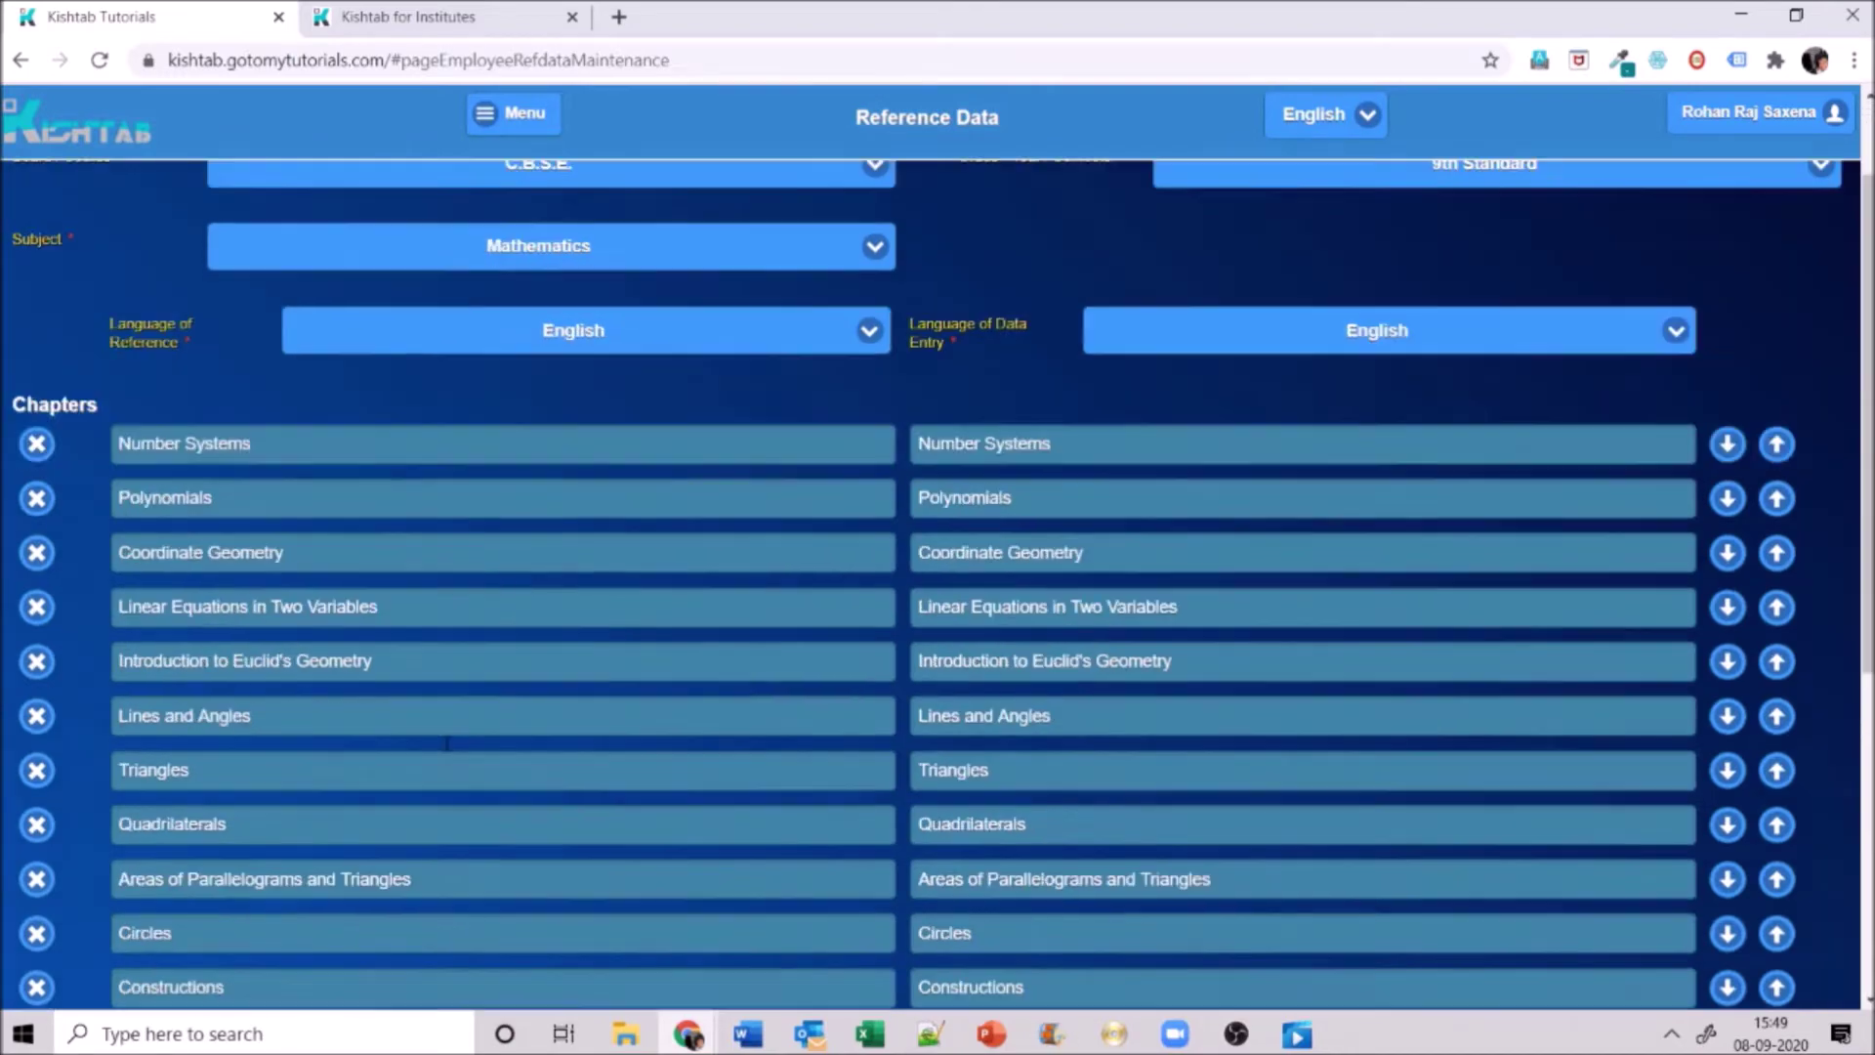
scroll(447, 730, up, 4)
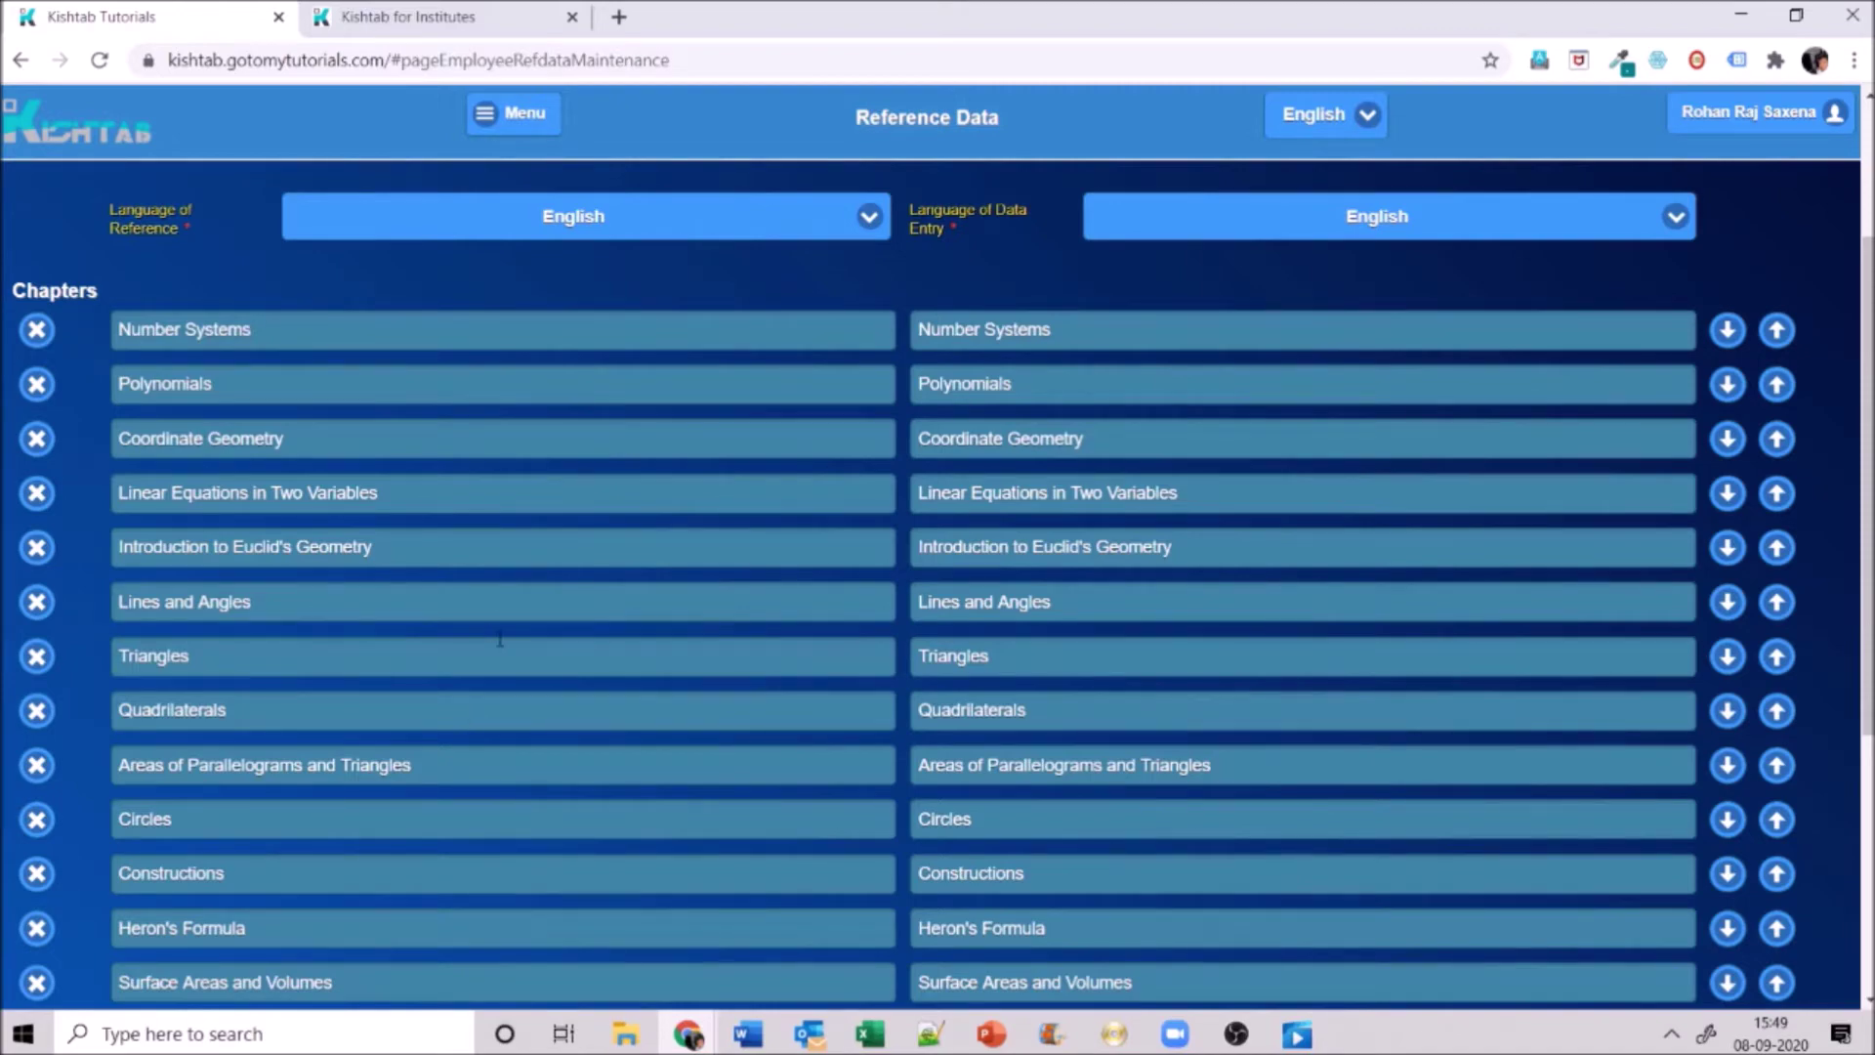
scroll(493, 635, down, 5)
scroll(1594, 586, up, 5)
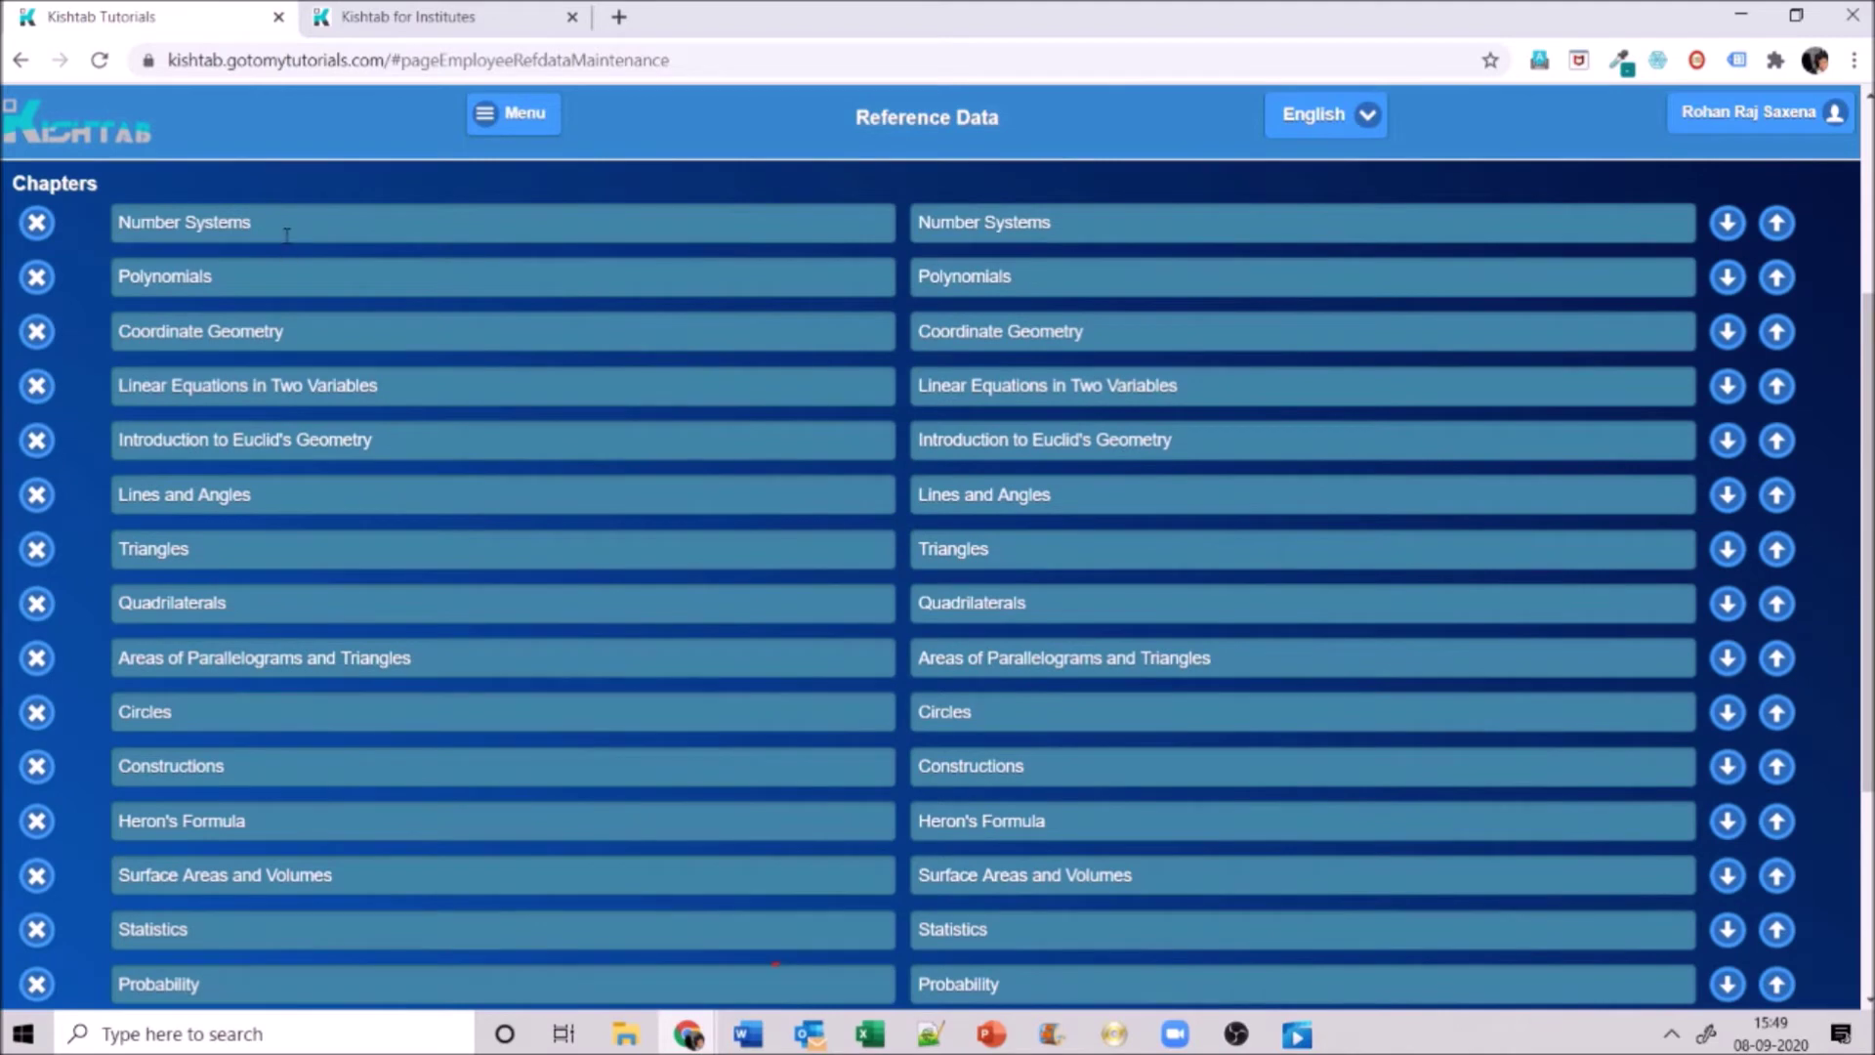
click(1728, 224)
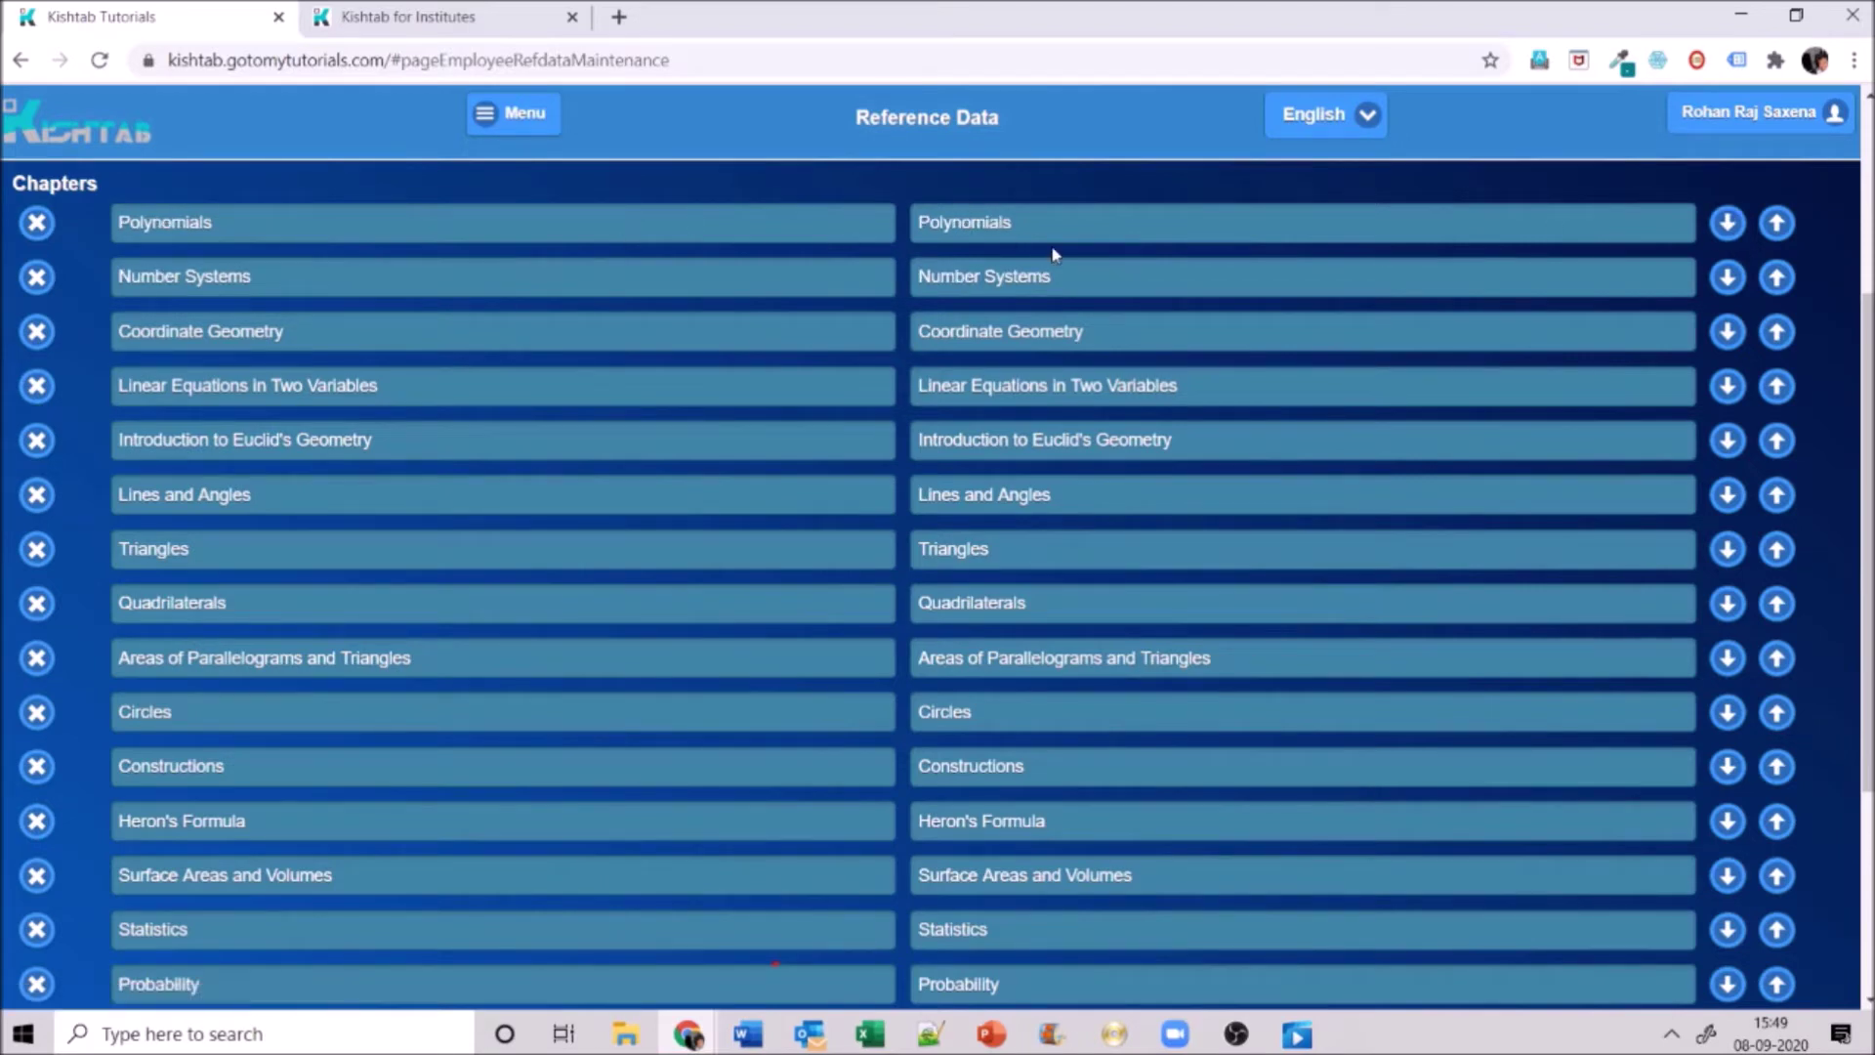
scroll(157, 781, down, 4)
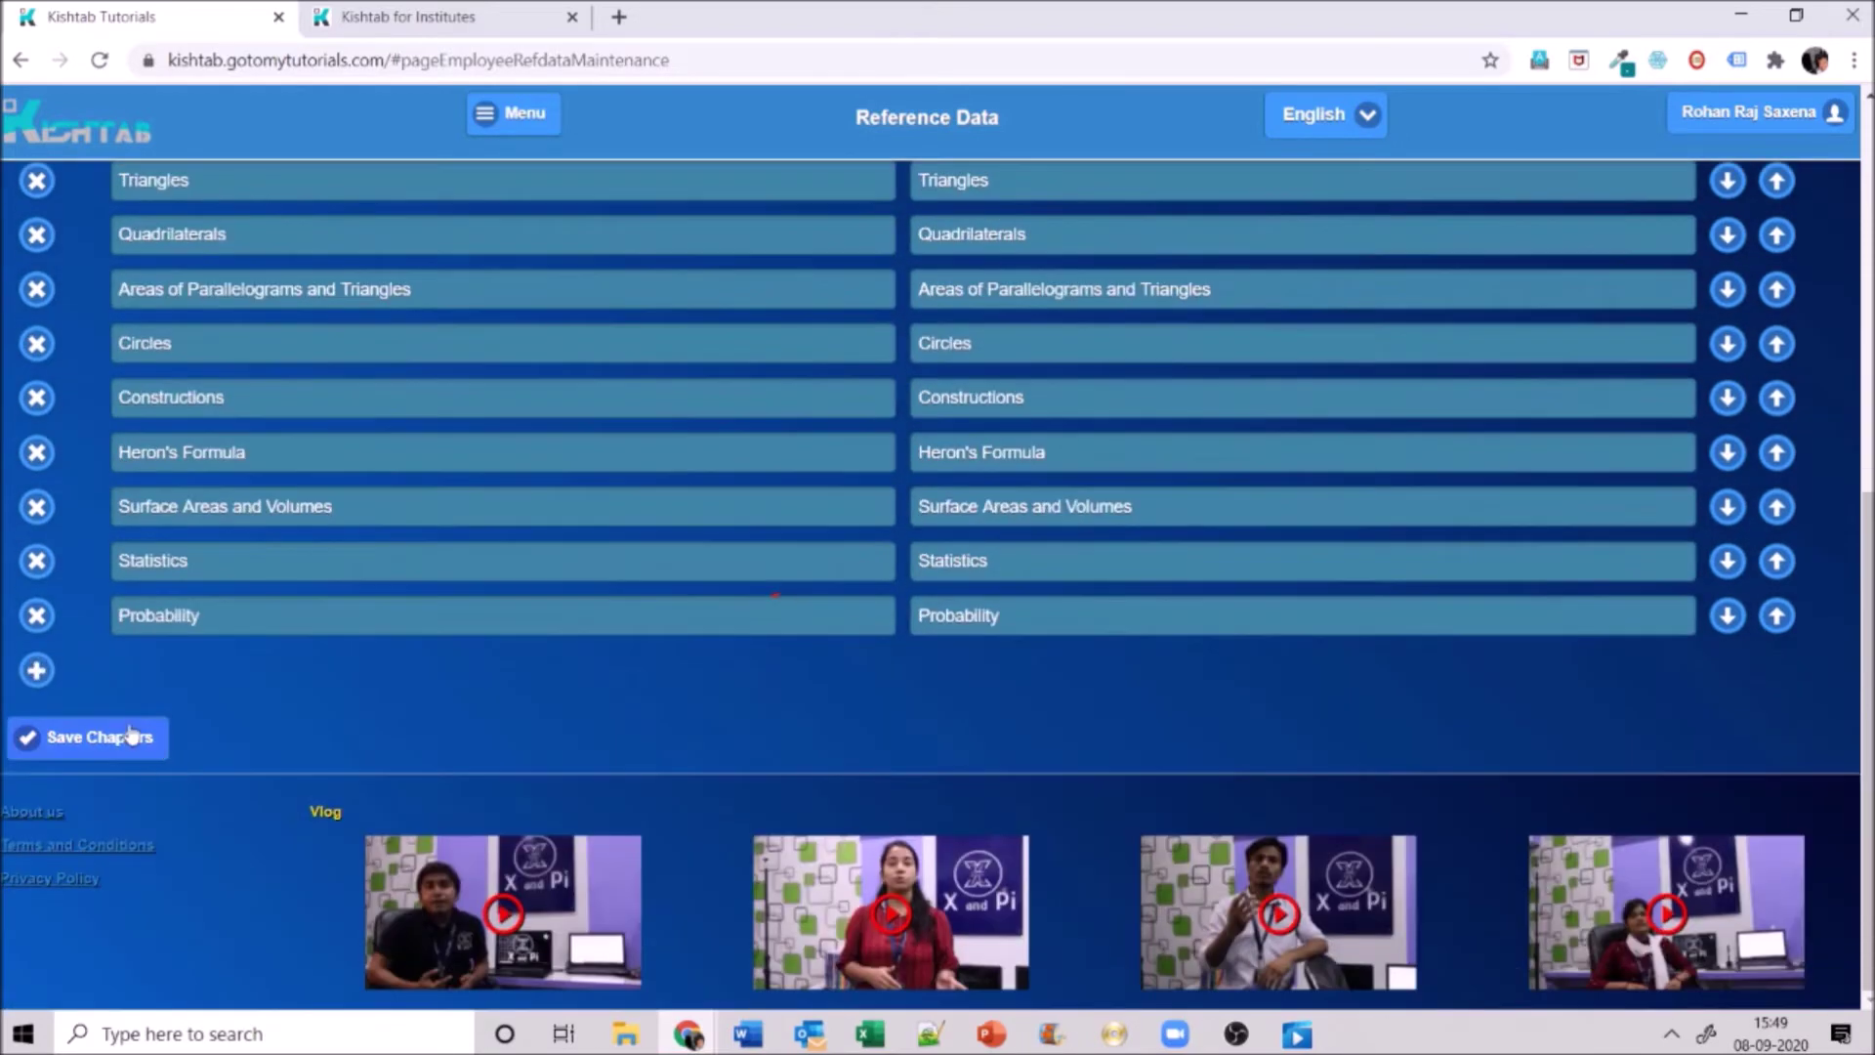
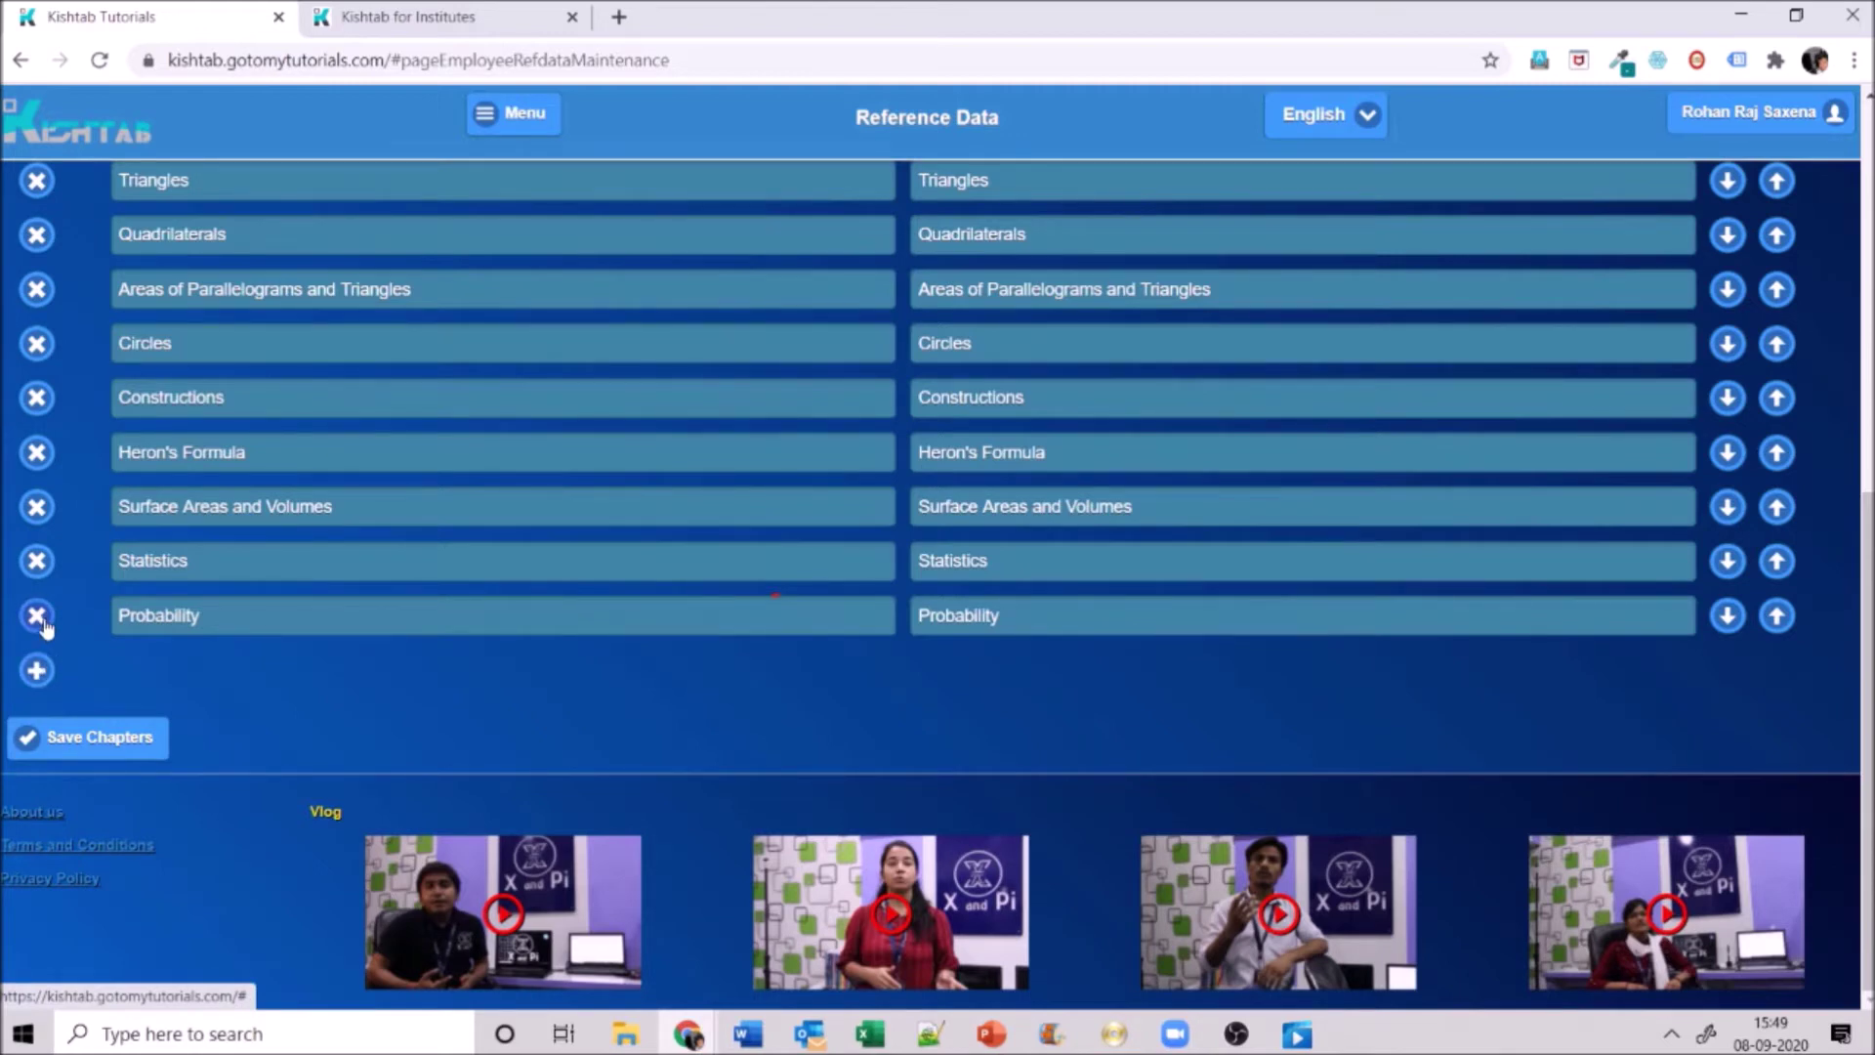
Step: Open the Reference Data categories from the Chapters list, which ends with Triangles through Probability
click(525, 114)
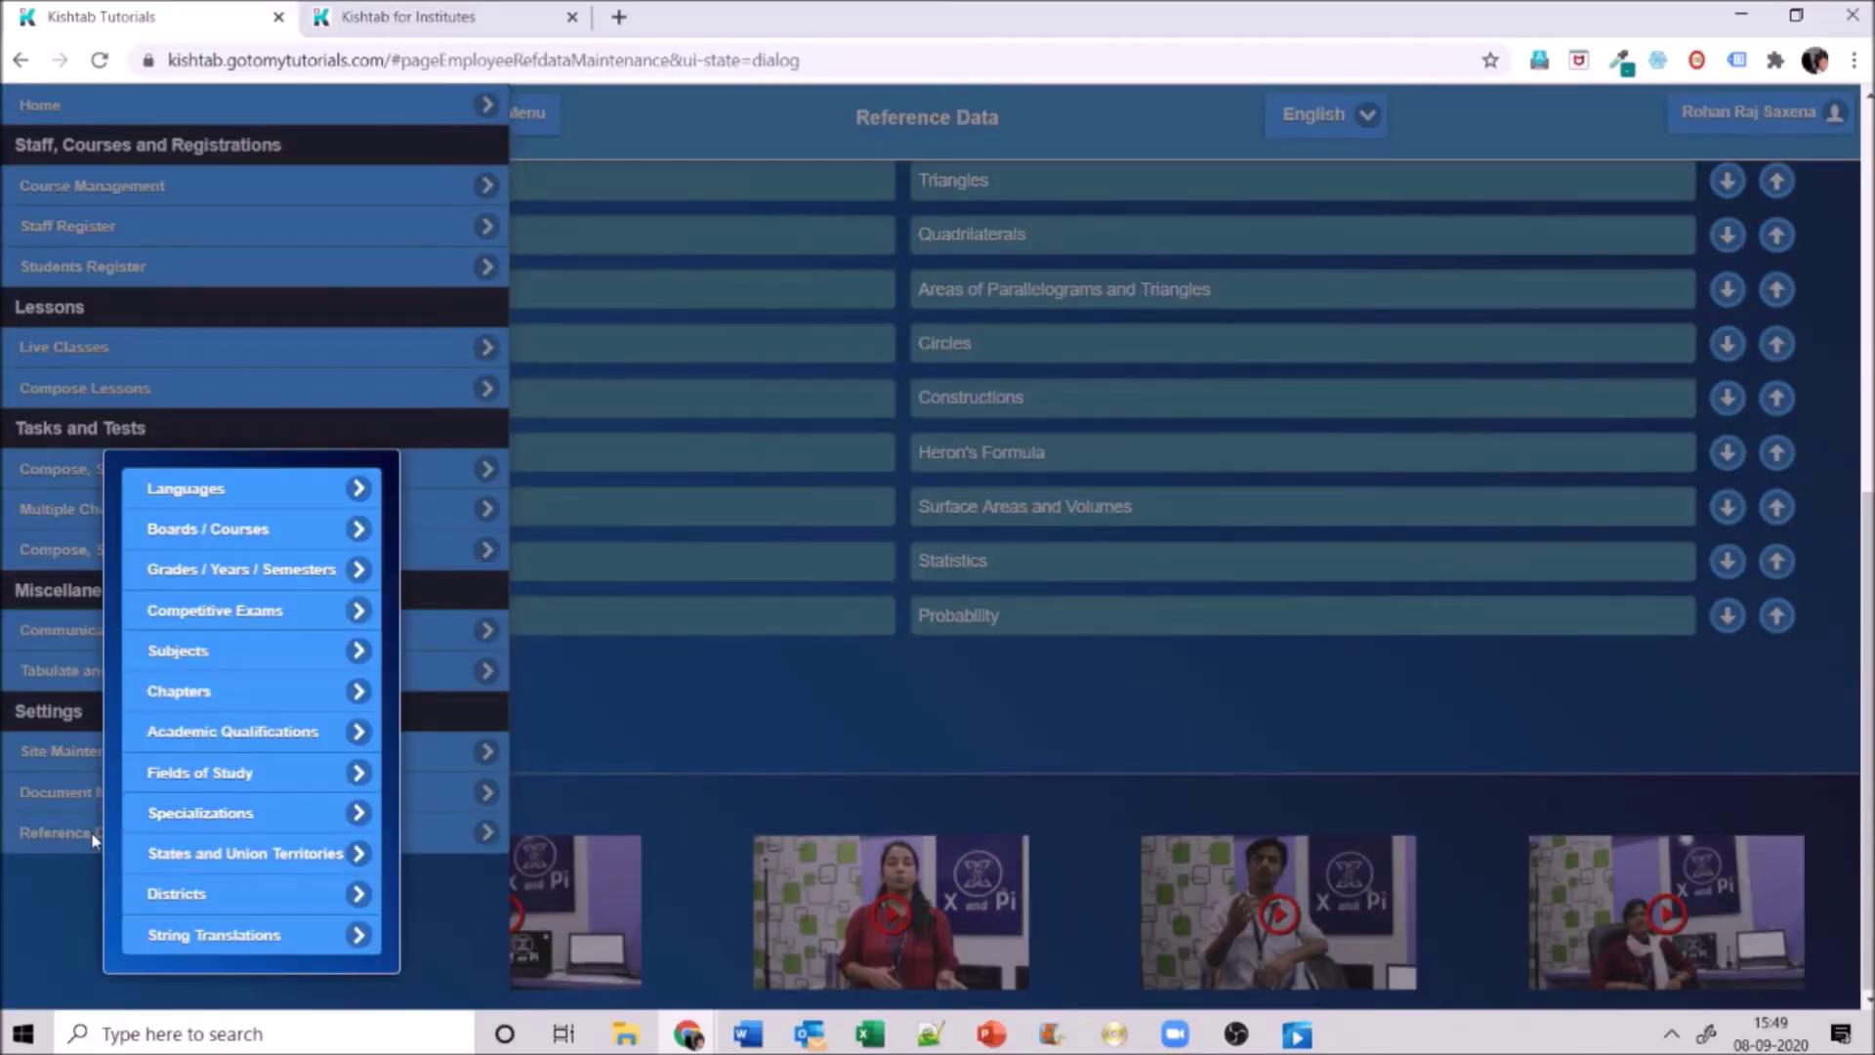
Step: Show the Academic Qualifications list, with nine entries from Bachelor to Undergraduate
click(244, 735)
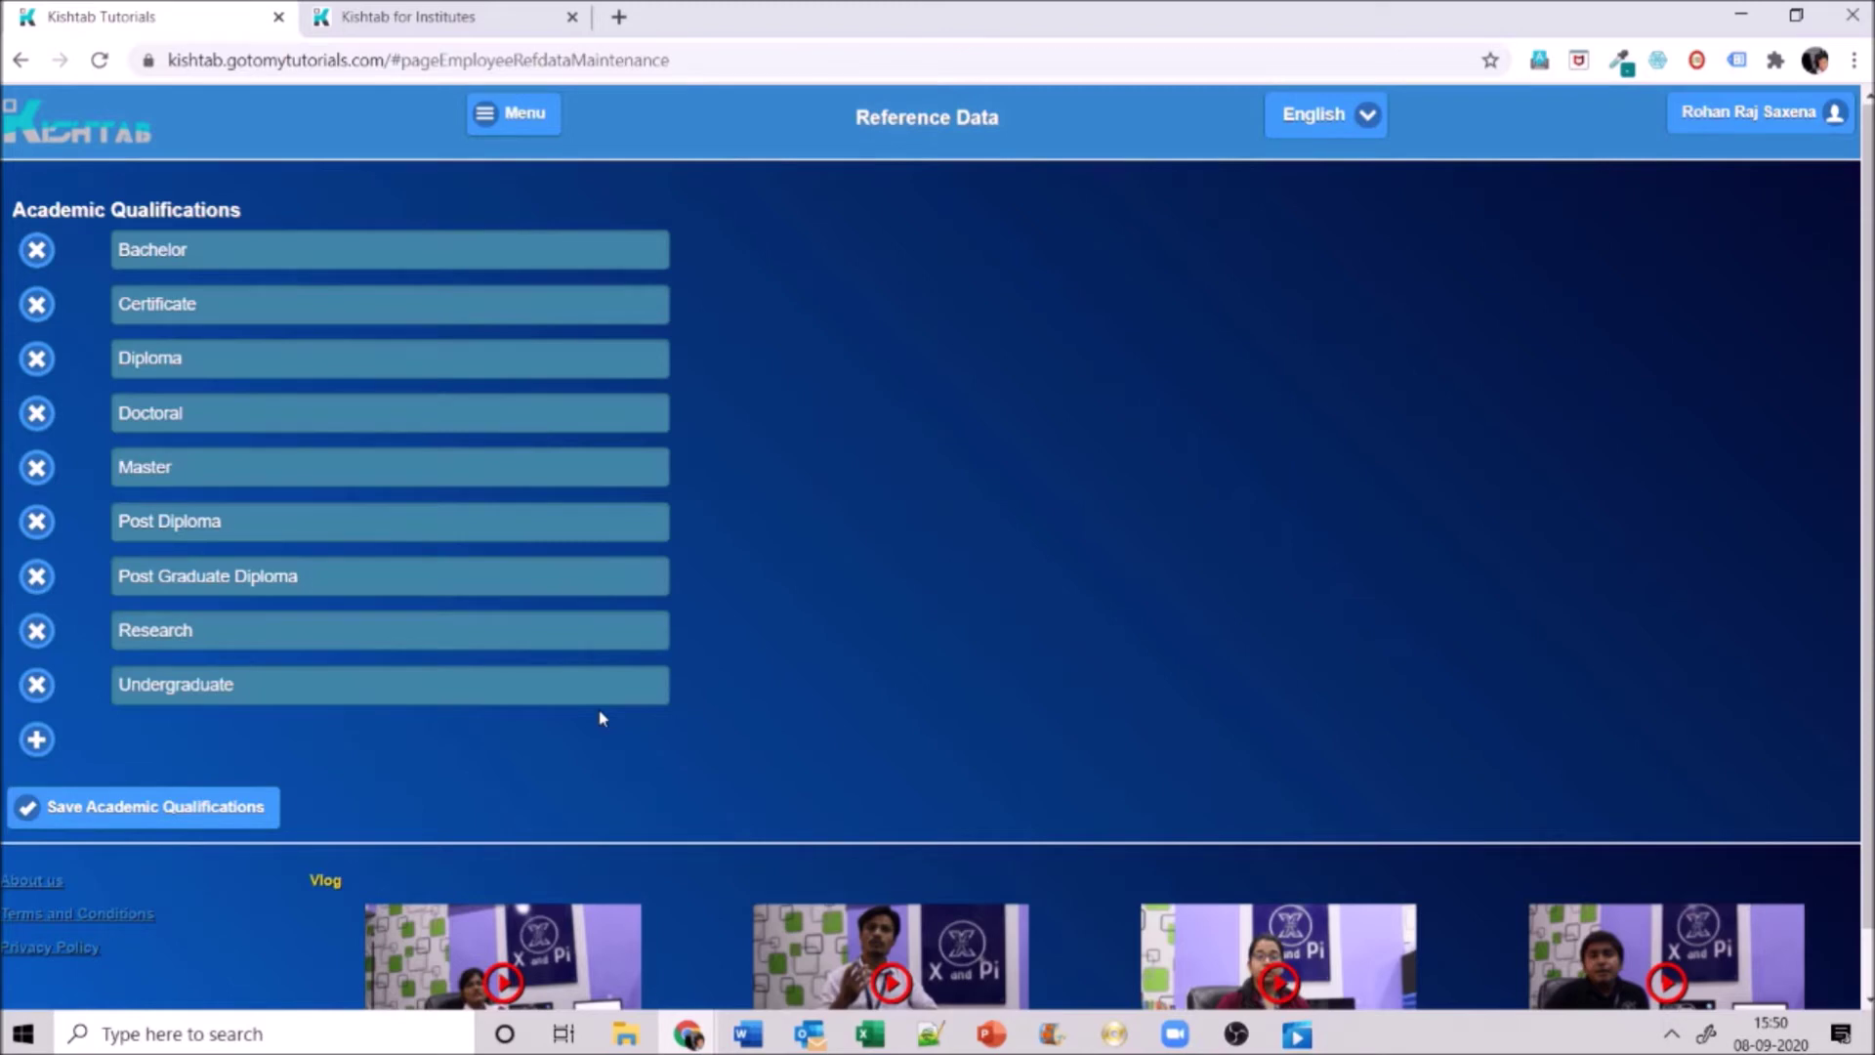
Step: Save the Academic Qualifications list and go to Reference Data > Fields of Study
click(105, 805)
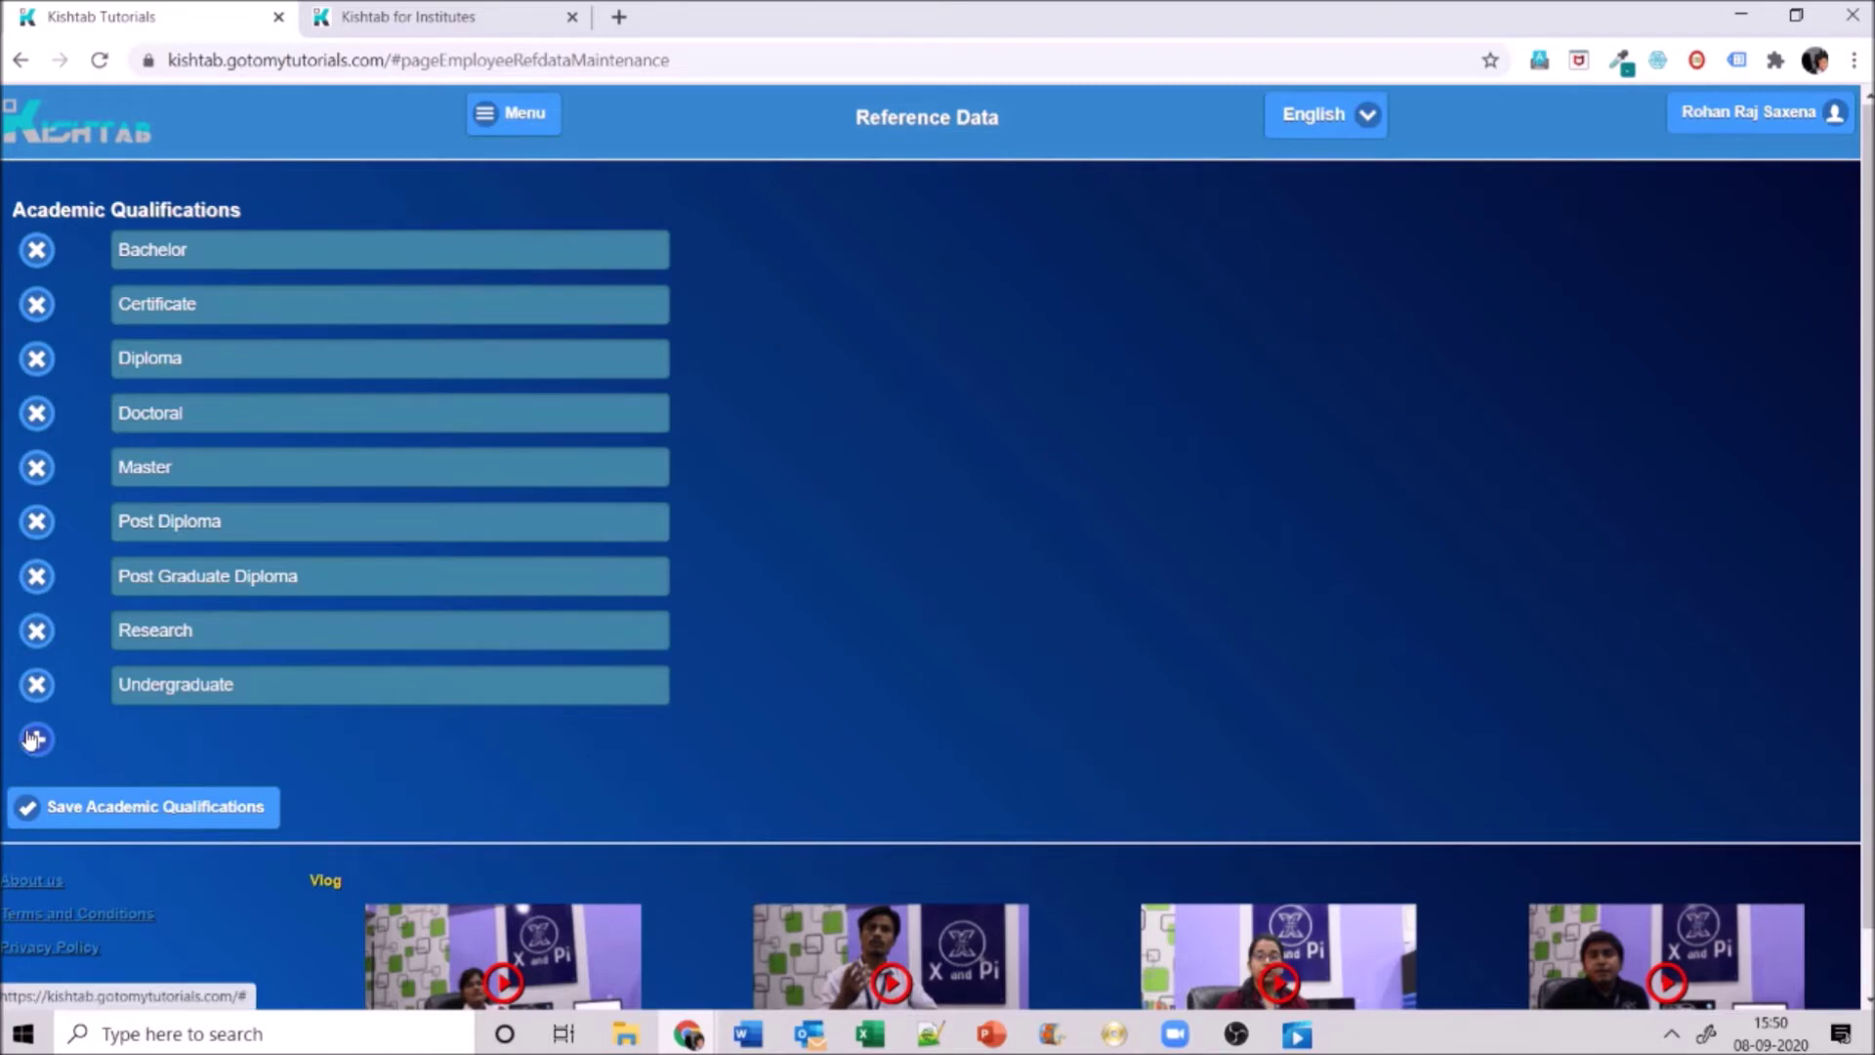
click(527, 122)
click(336, 838)
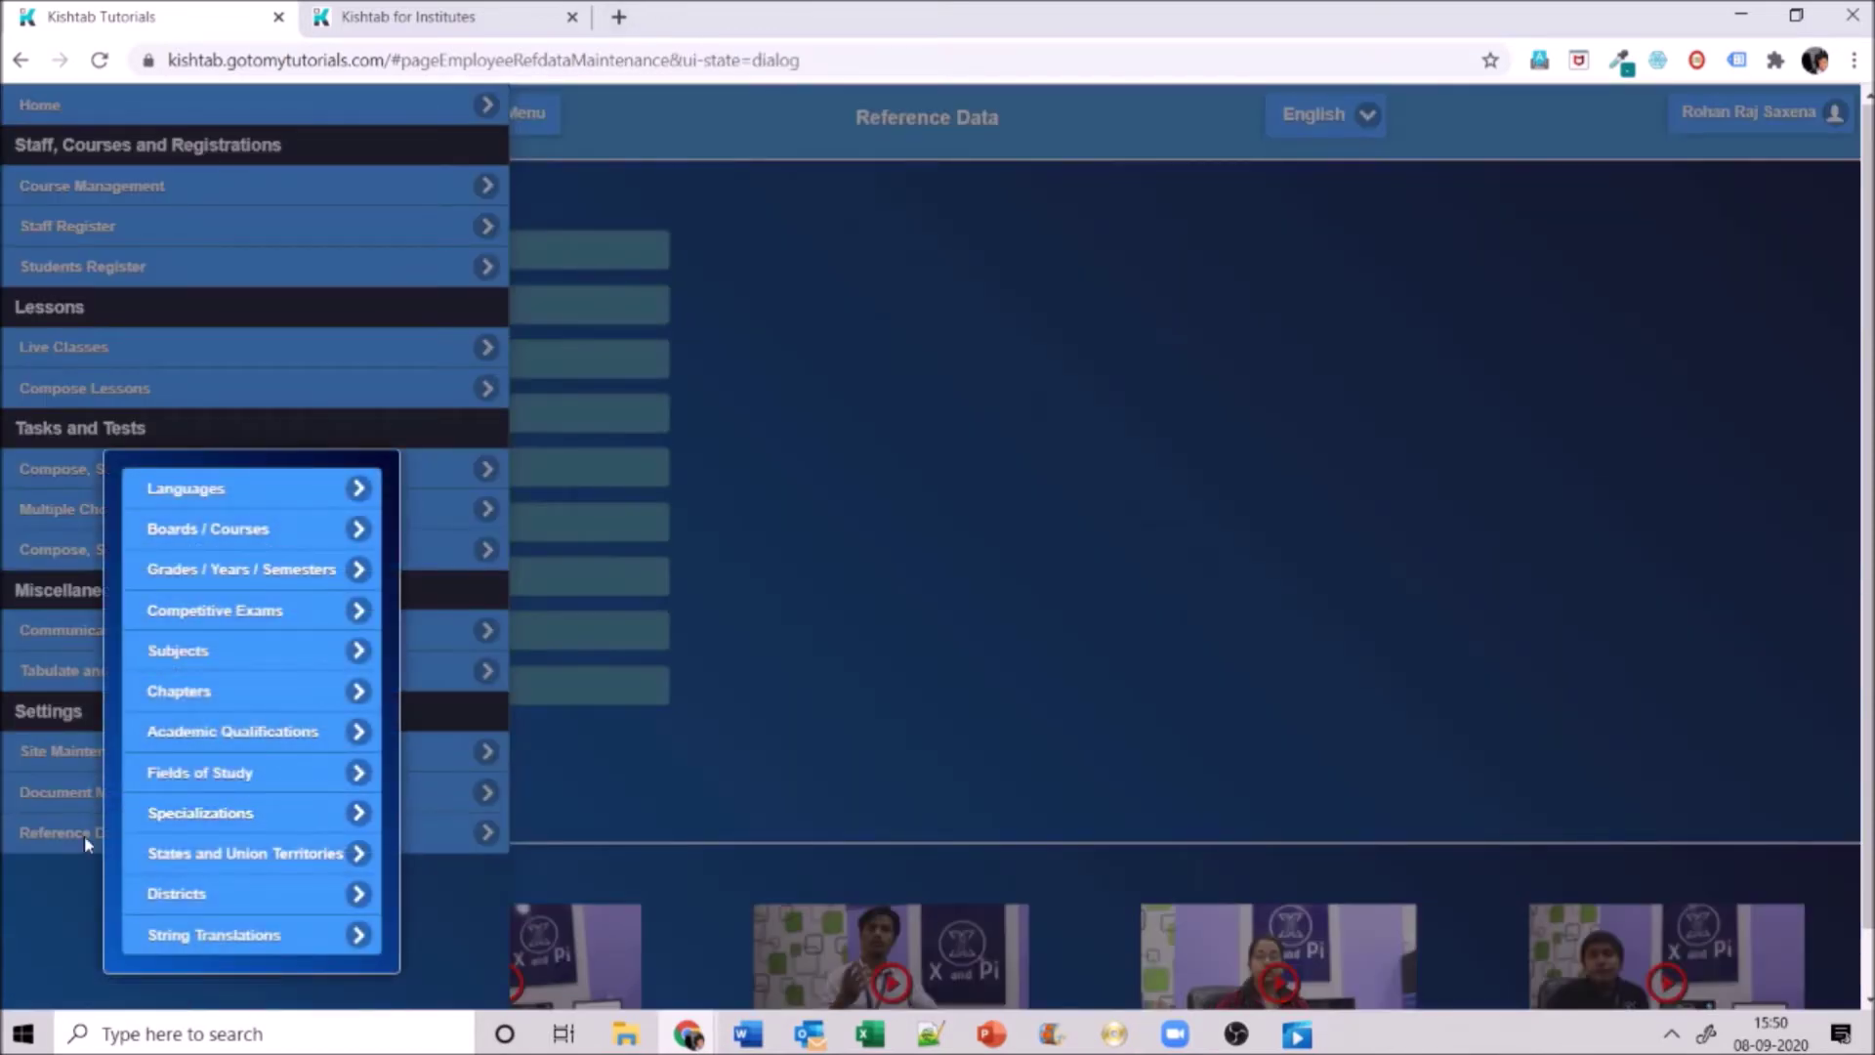
click(238, 773)
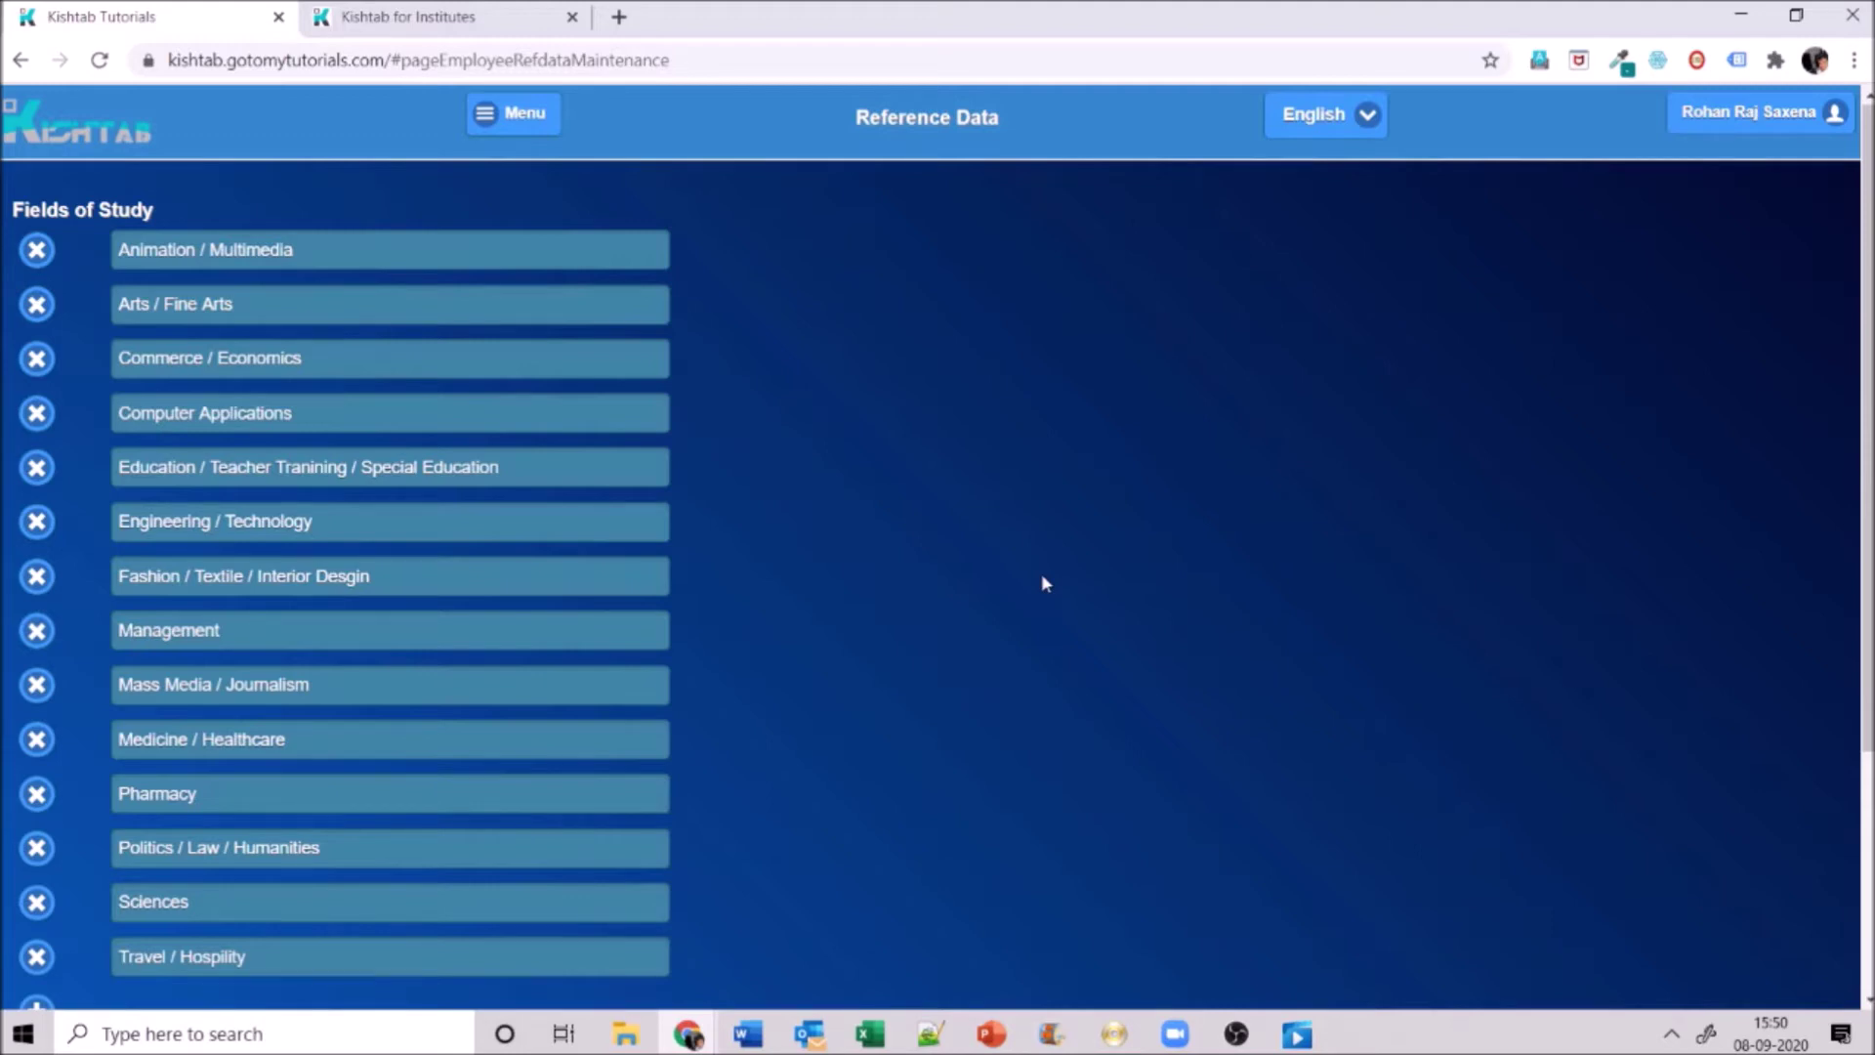
Step: Review the 14 Fields of Study, then return to the Reference Data categories
scroll(1035, 576, down, 4)
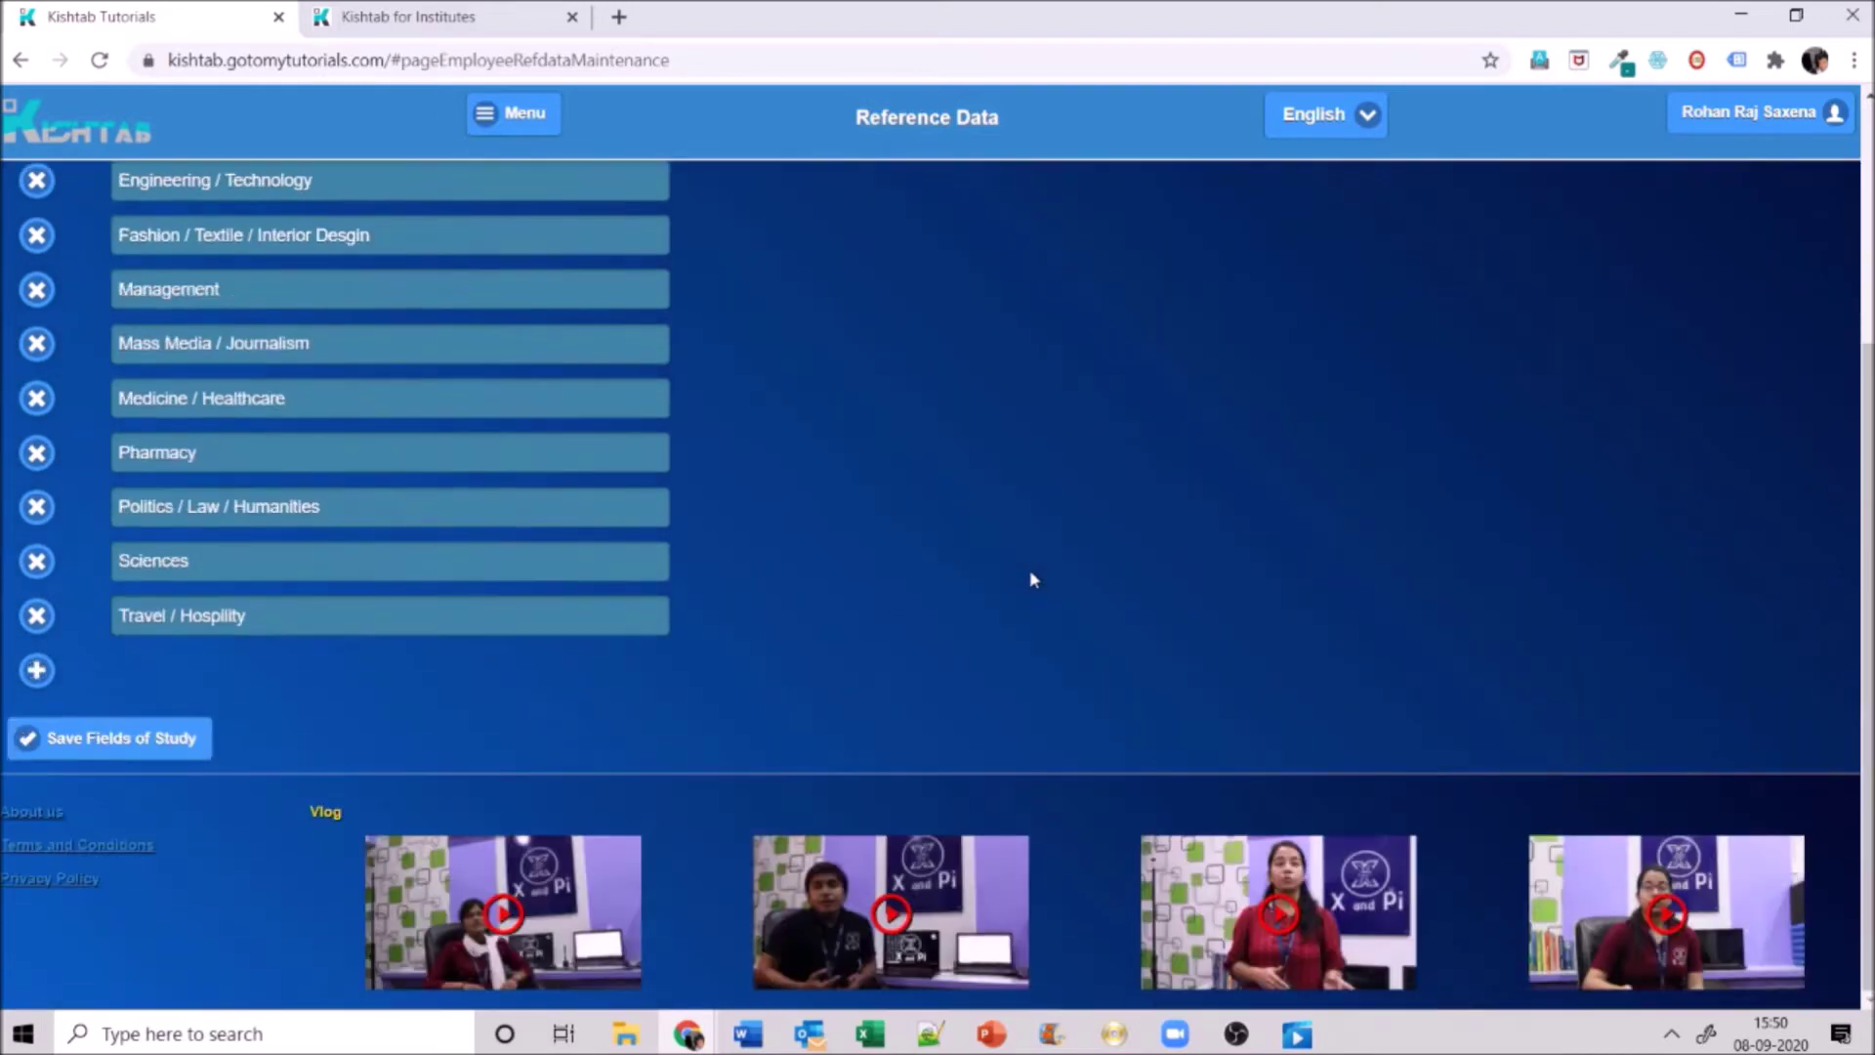
scroll(1033, 580, up, 4)
click(523, 119)
click(261, 831)
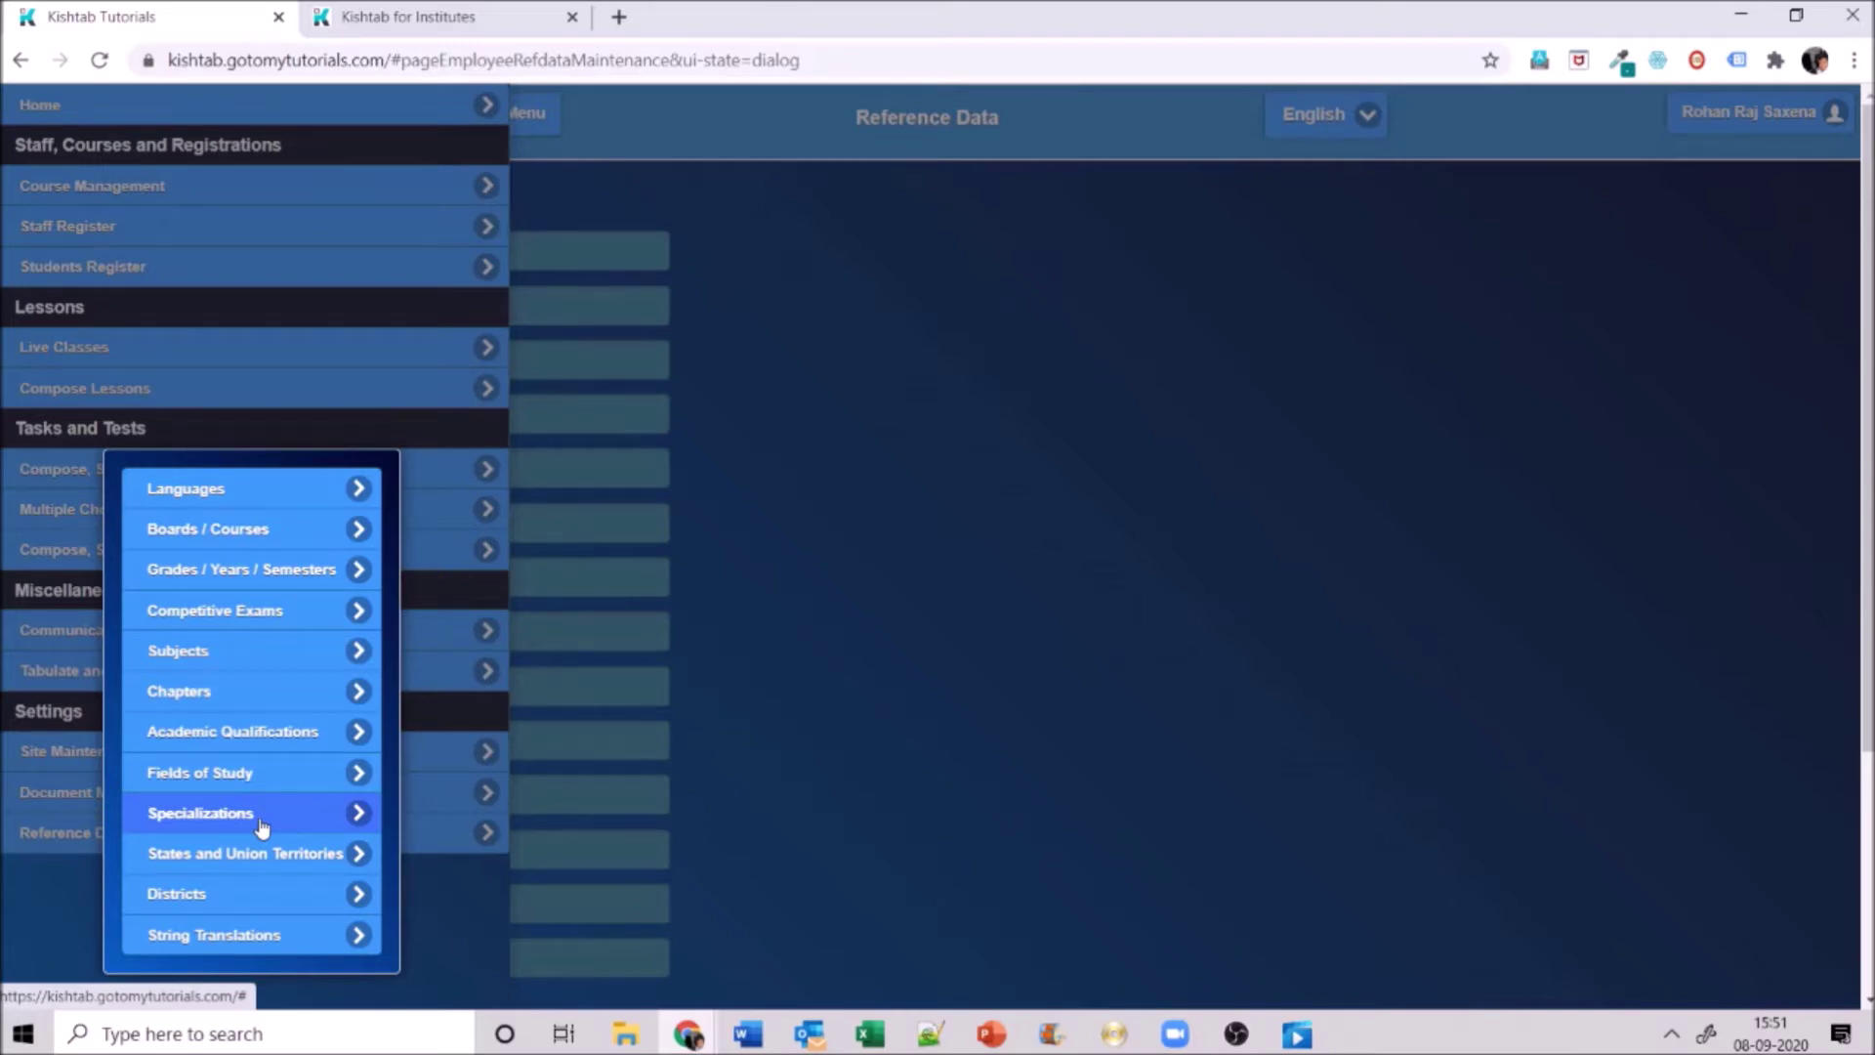
Step: View the Specializations list, then switch to States and Union Territories
click(260, 820)
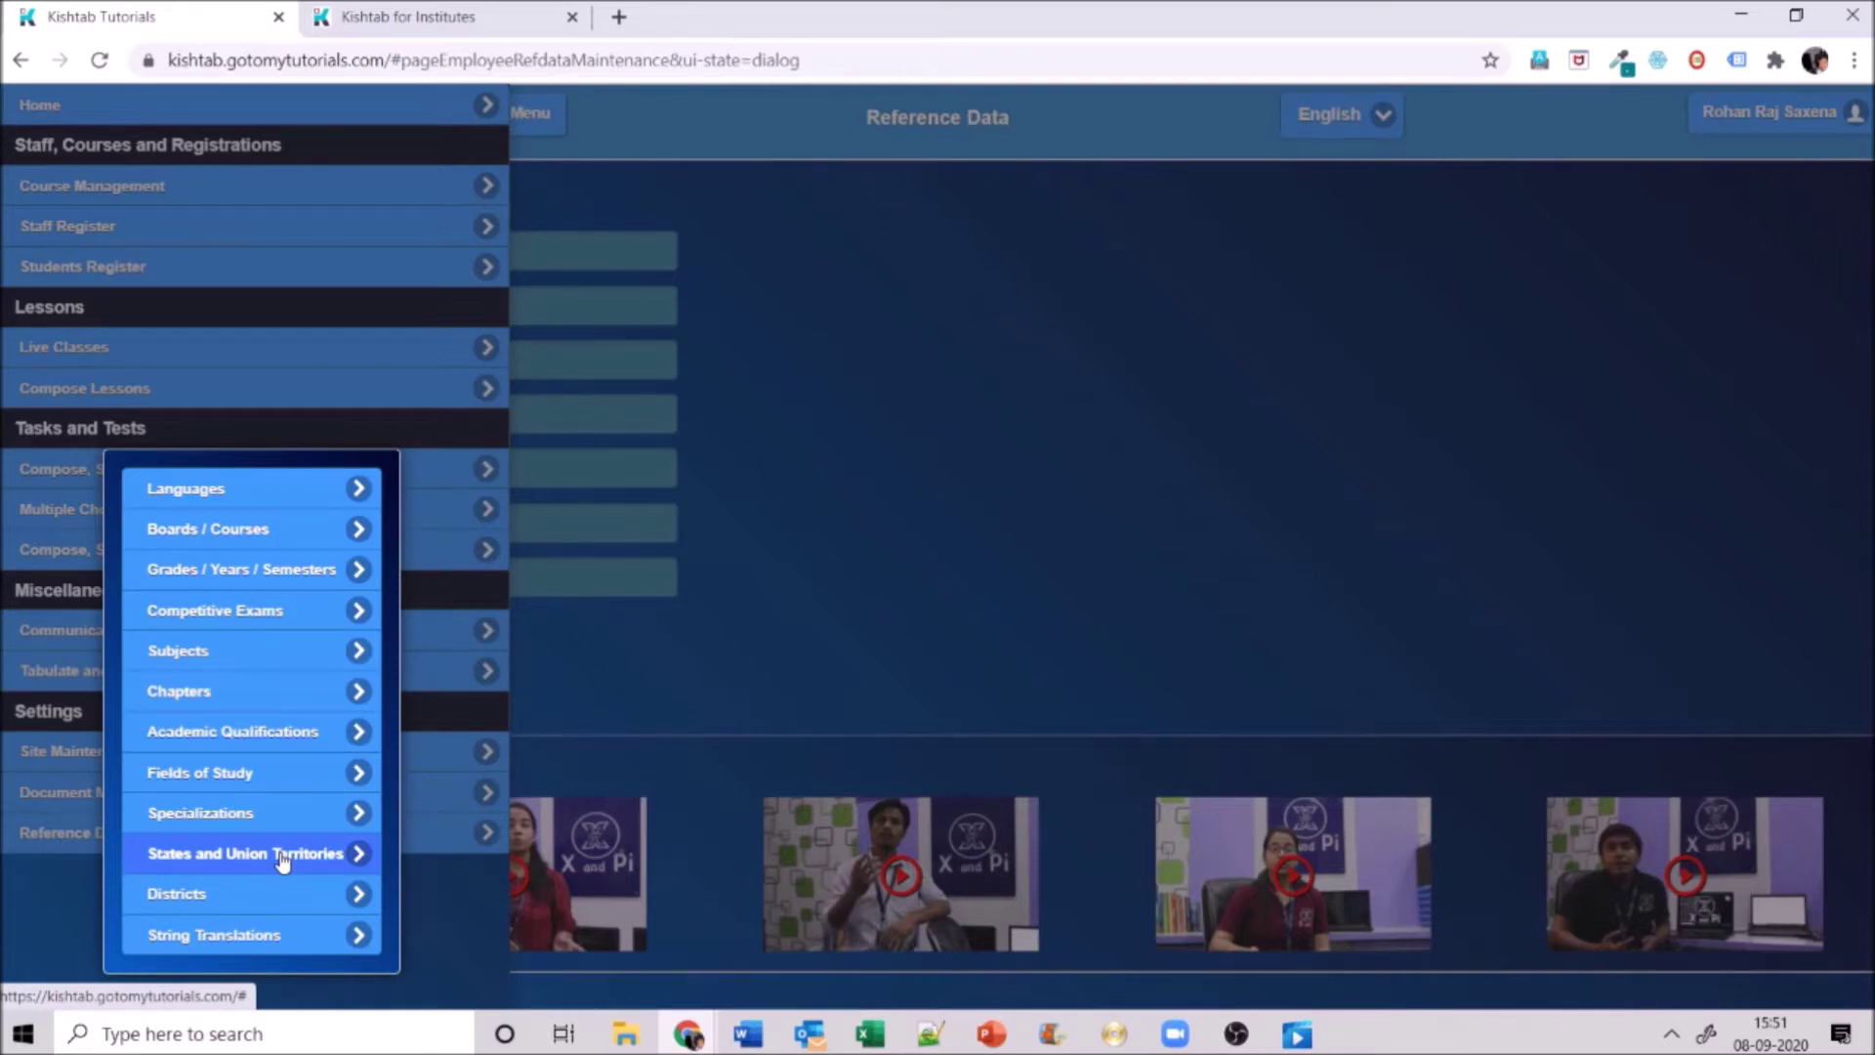
click(283, 856)
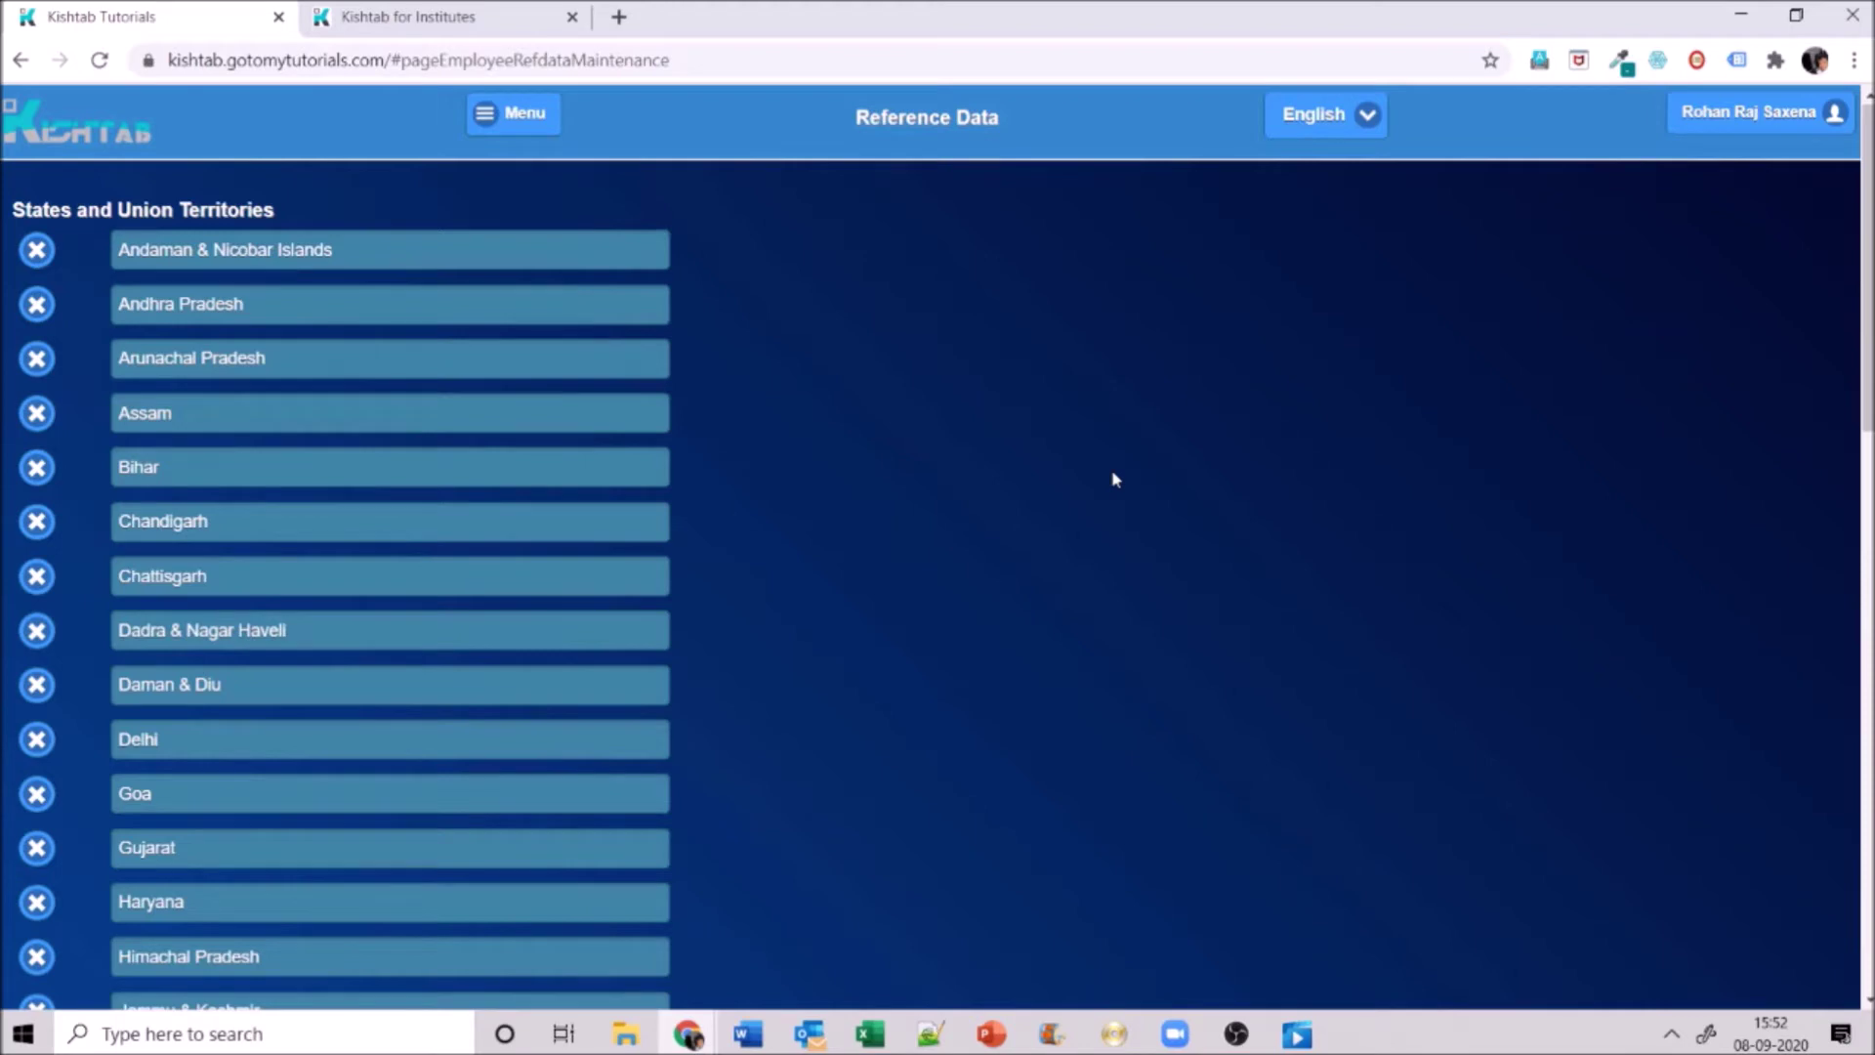
Step: Scroll to the bottom and save the States and Union Territories list
scroll(218, 341, down, 14)
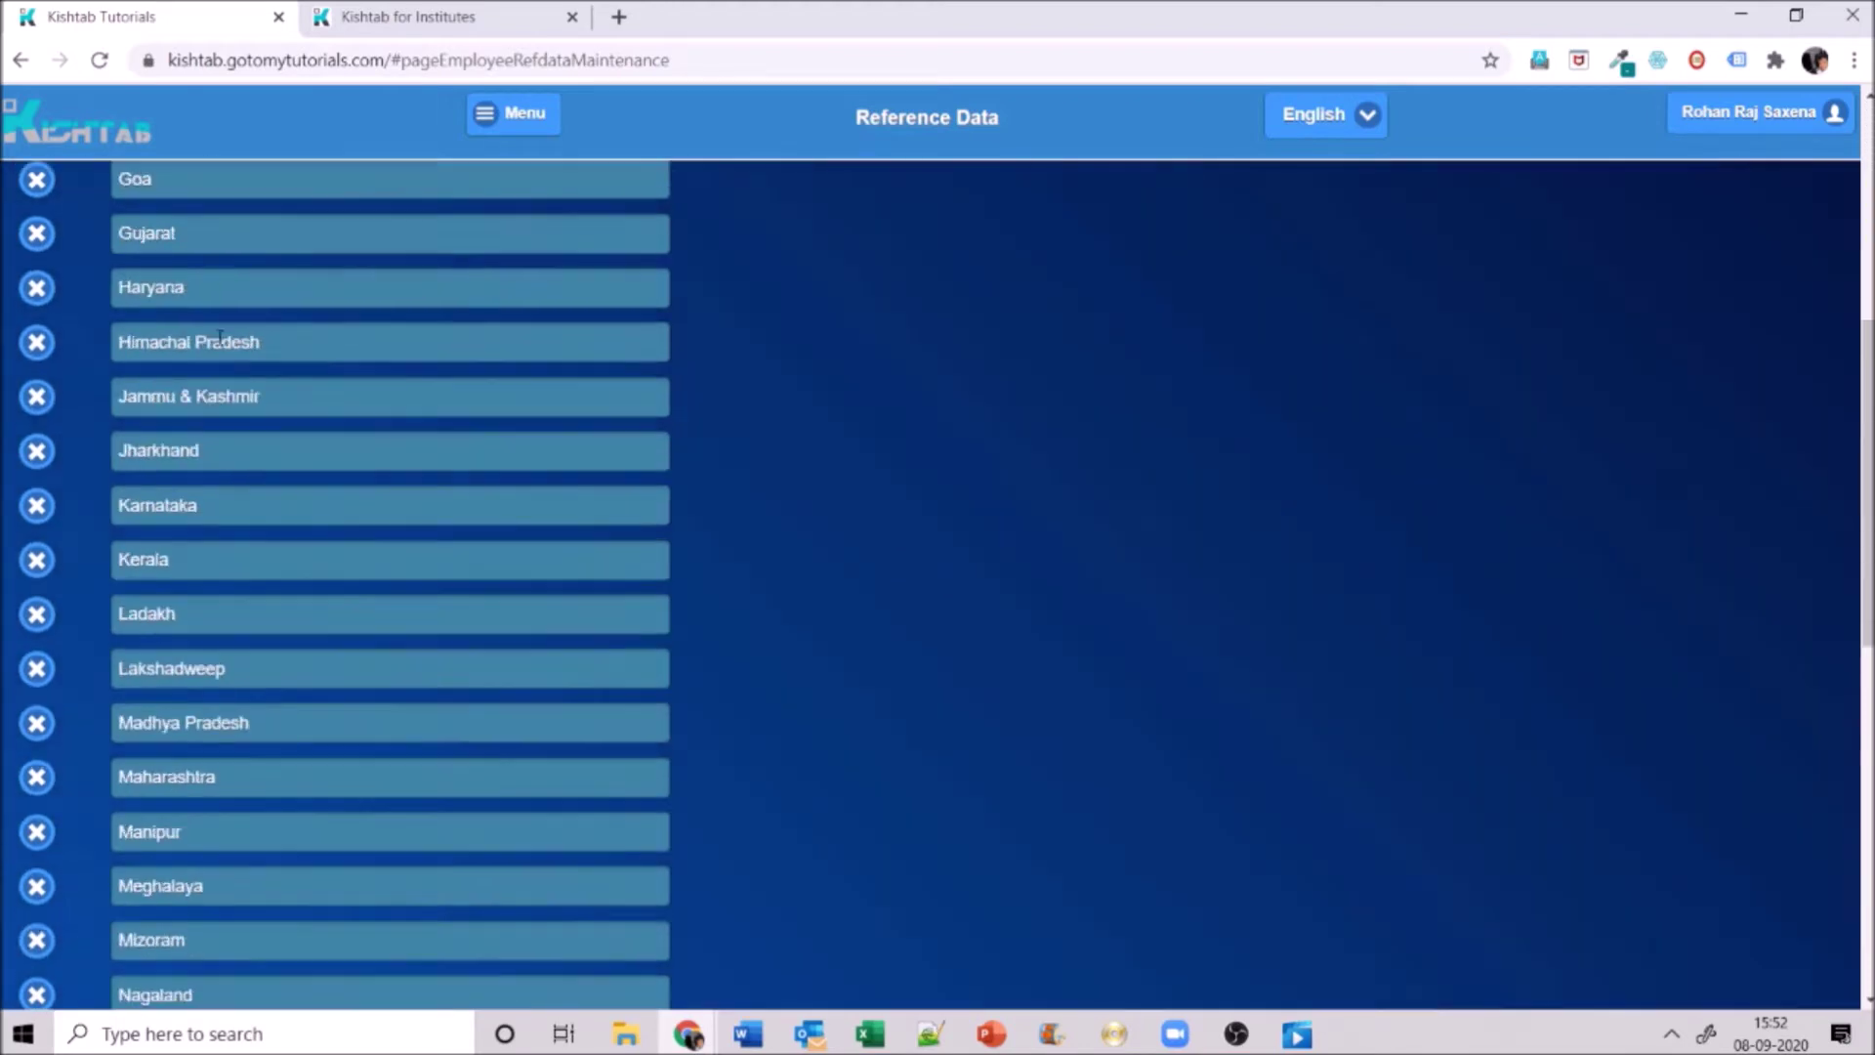
scroll(219, 341, down, 2)
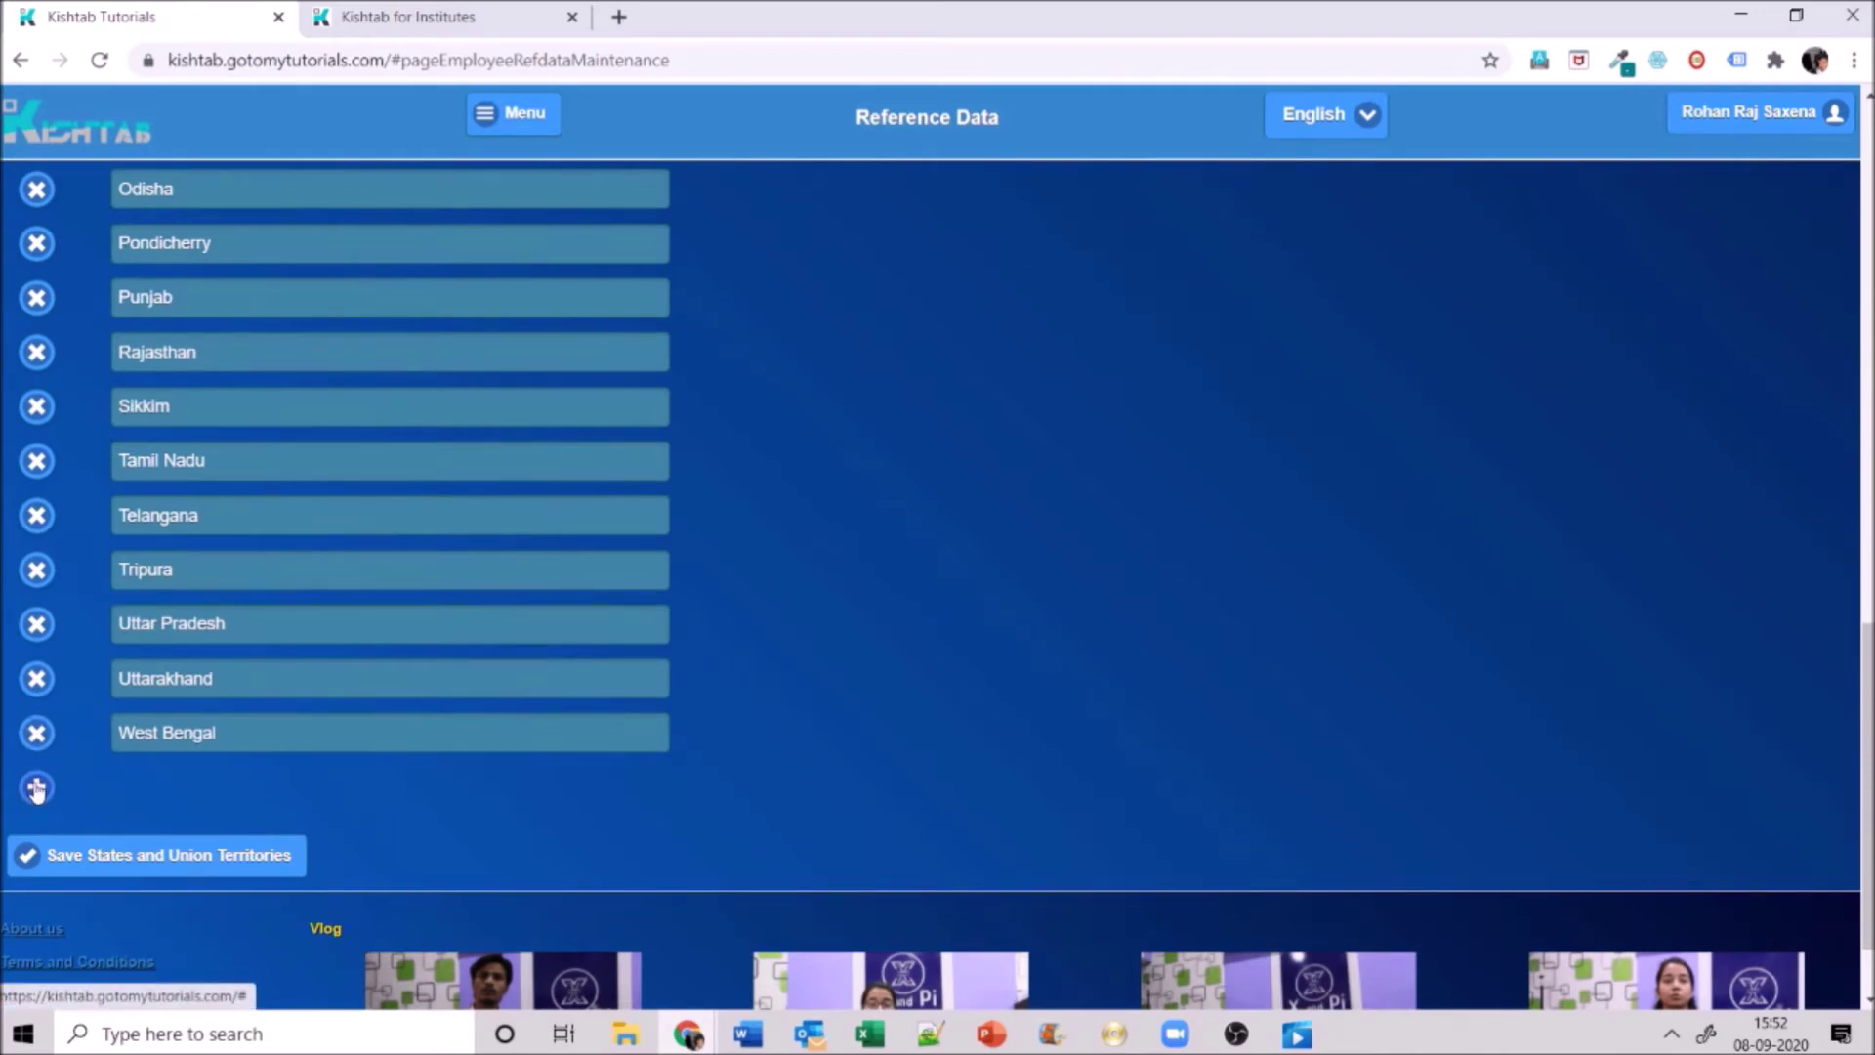
click(181, 864)
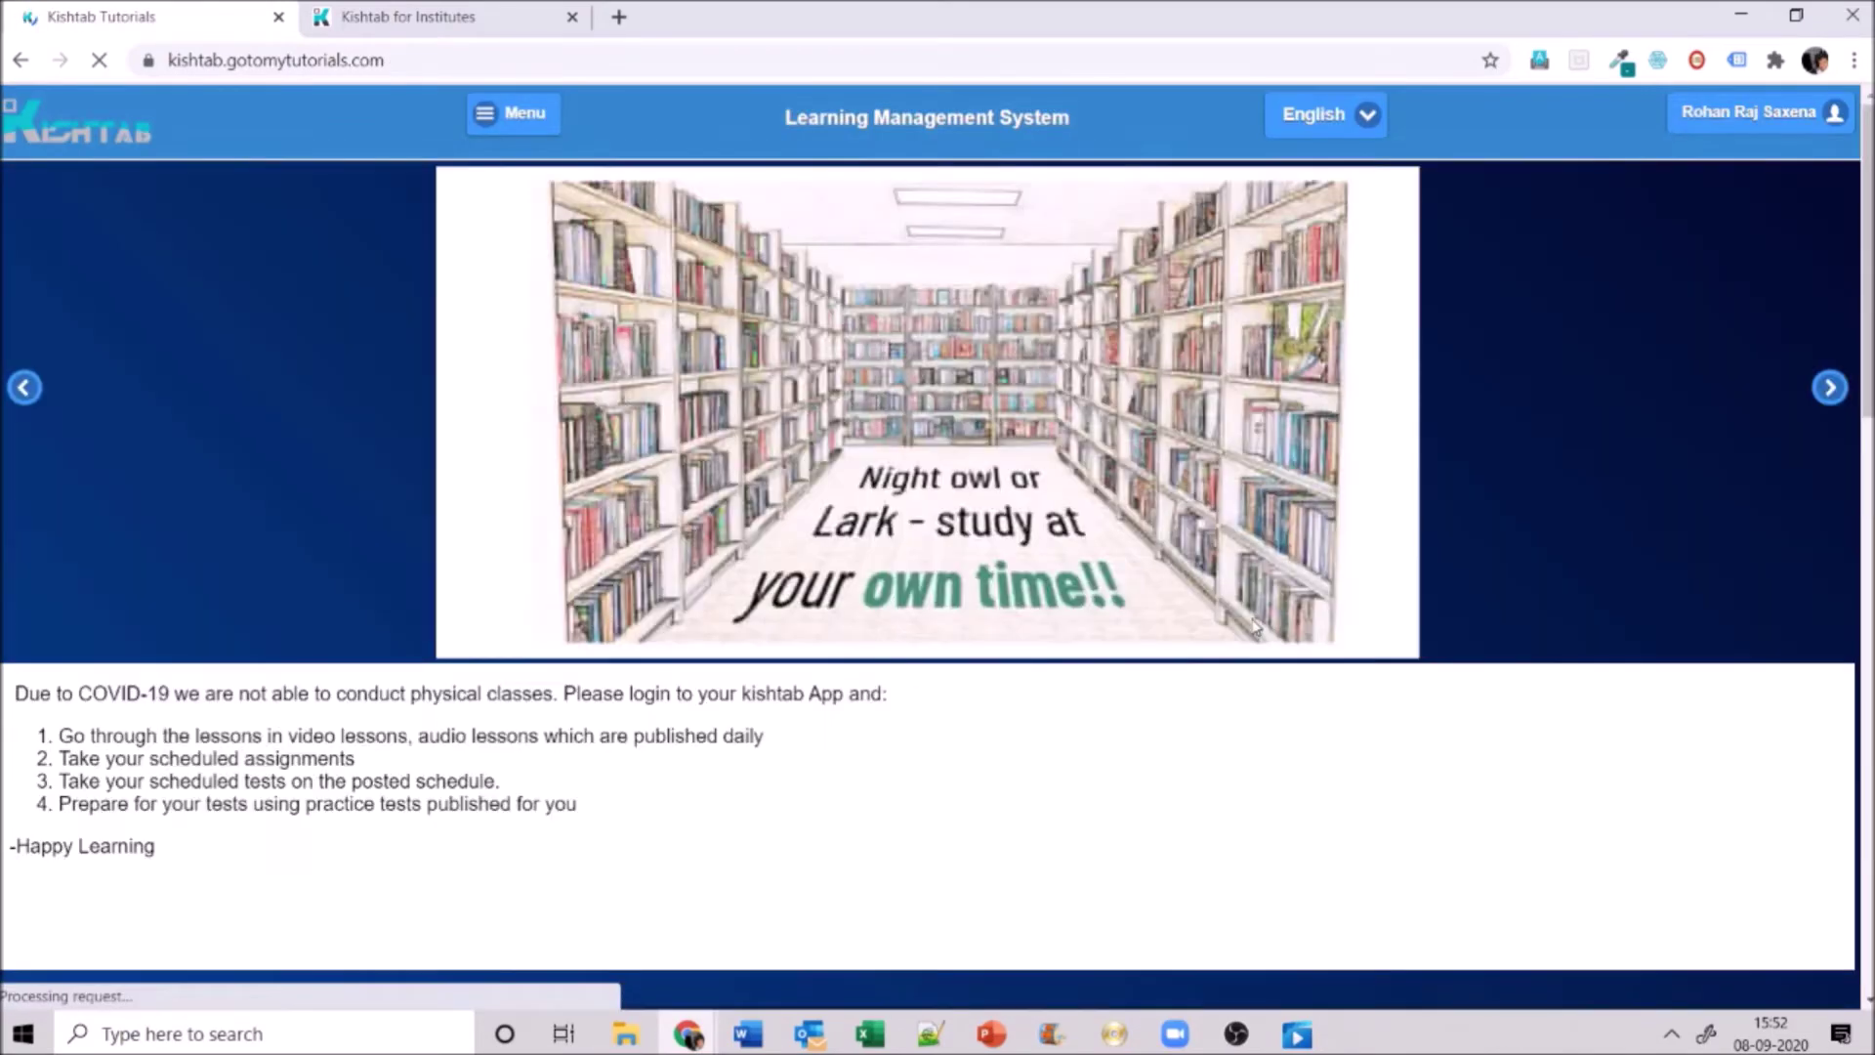
Step: Browse the home page's course video collections and study tips, then open the side navigation
scroll(869, 361, down, 4)
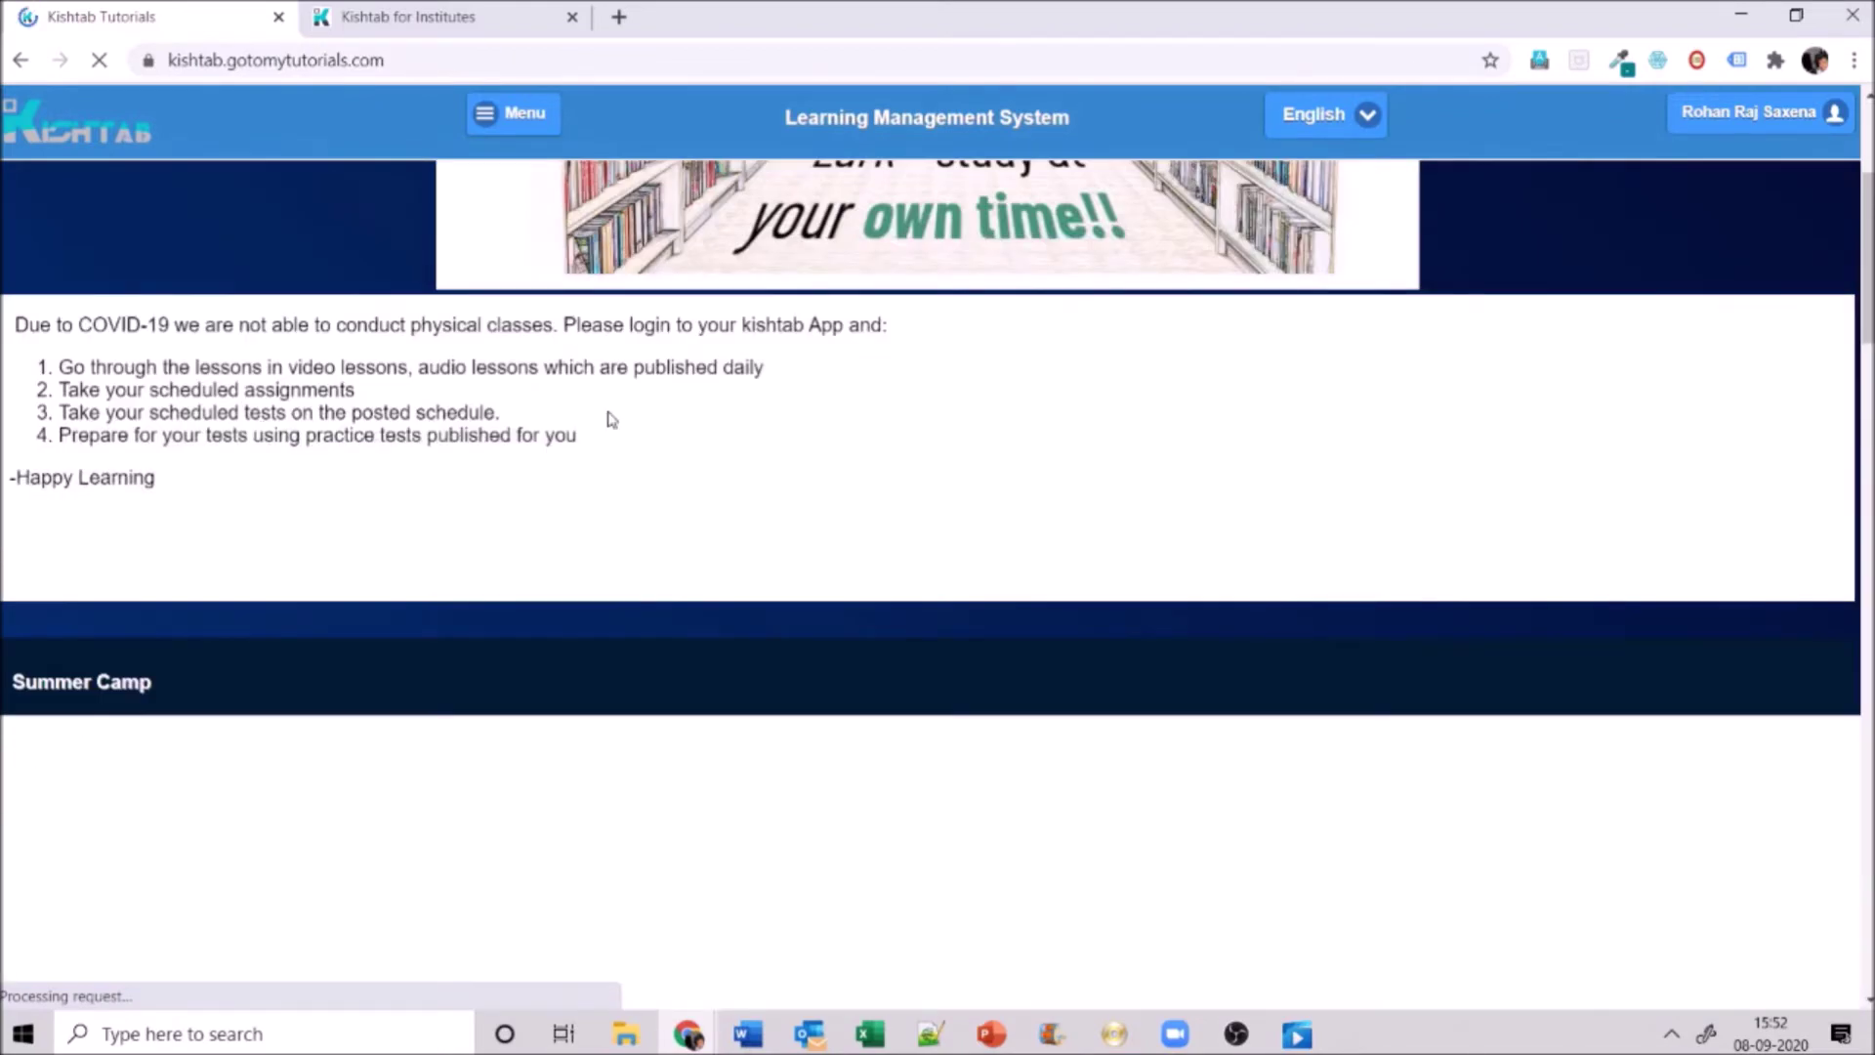
scroll(889, 828, down, 8)
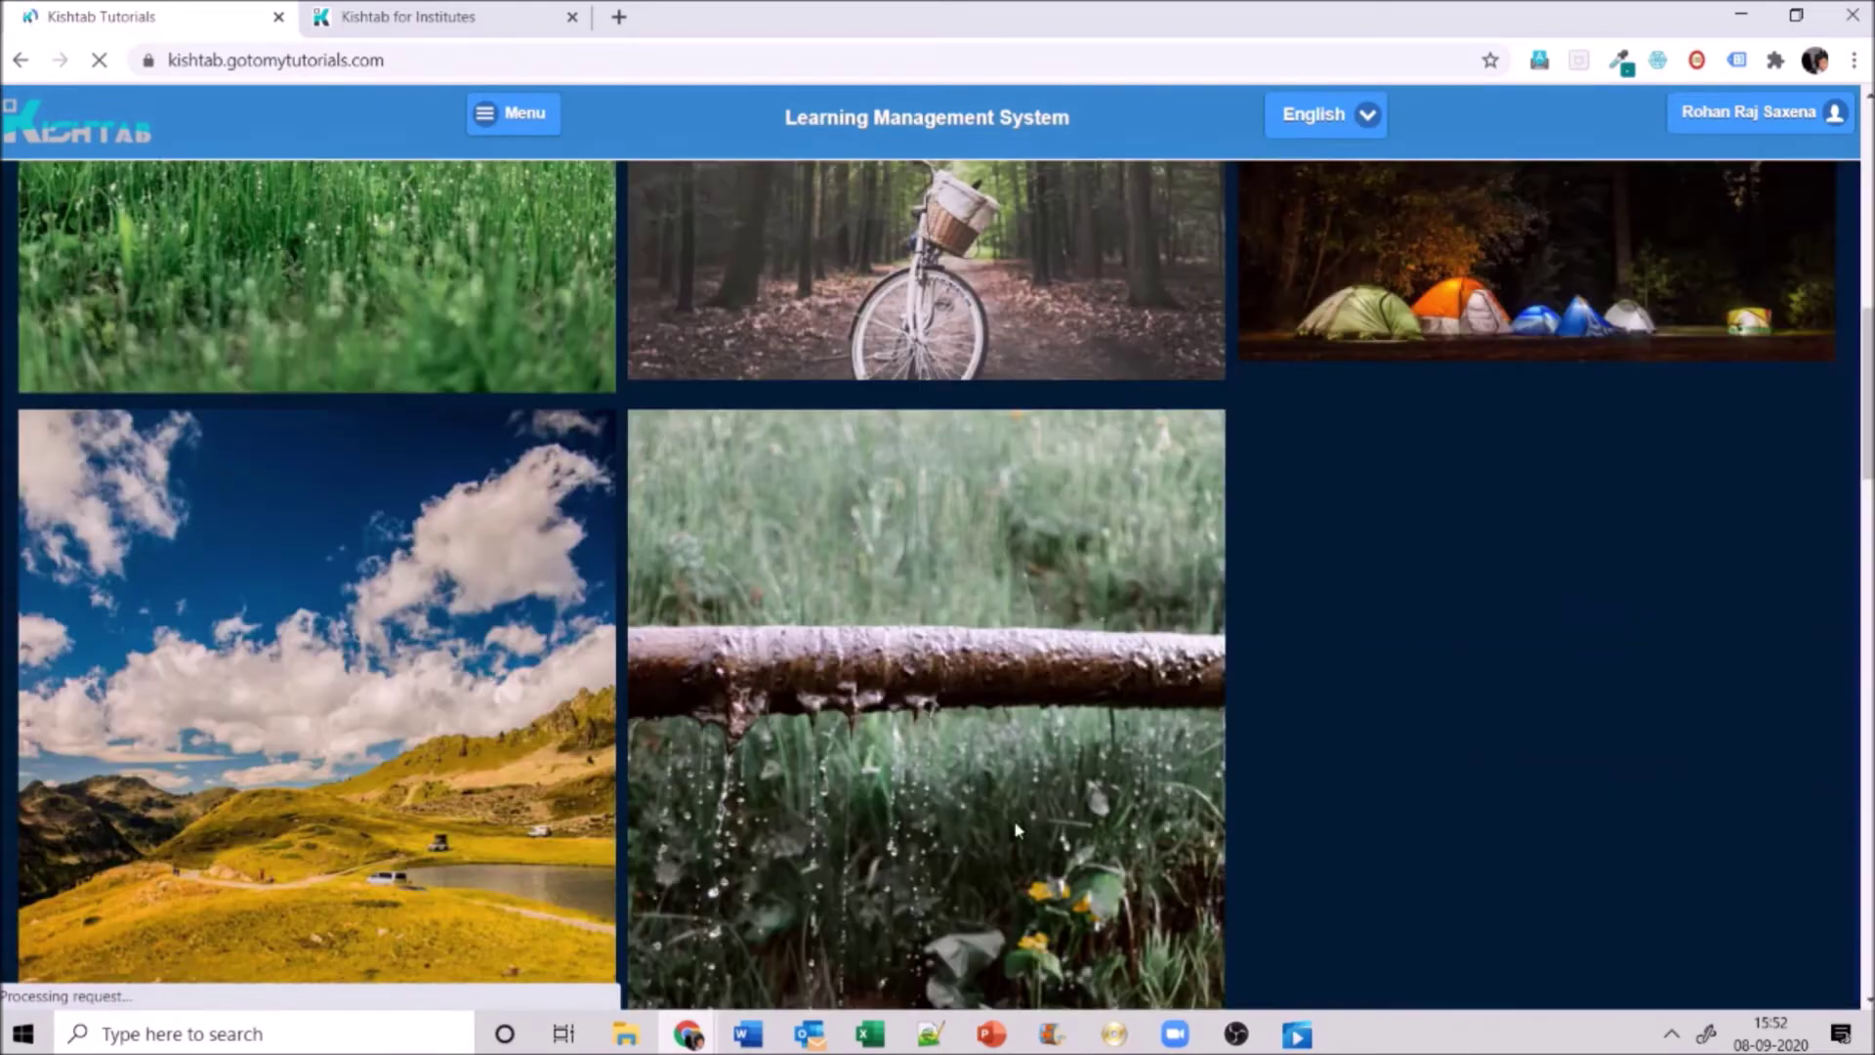
scroll(863, 590, down, 10)
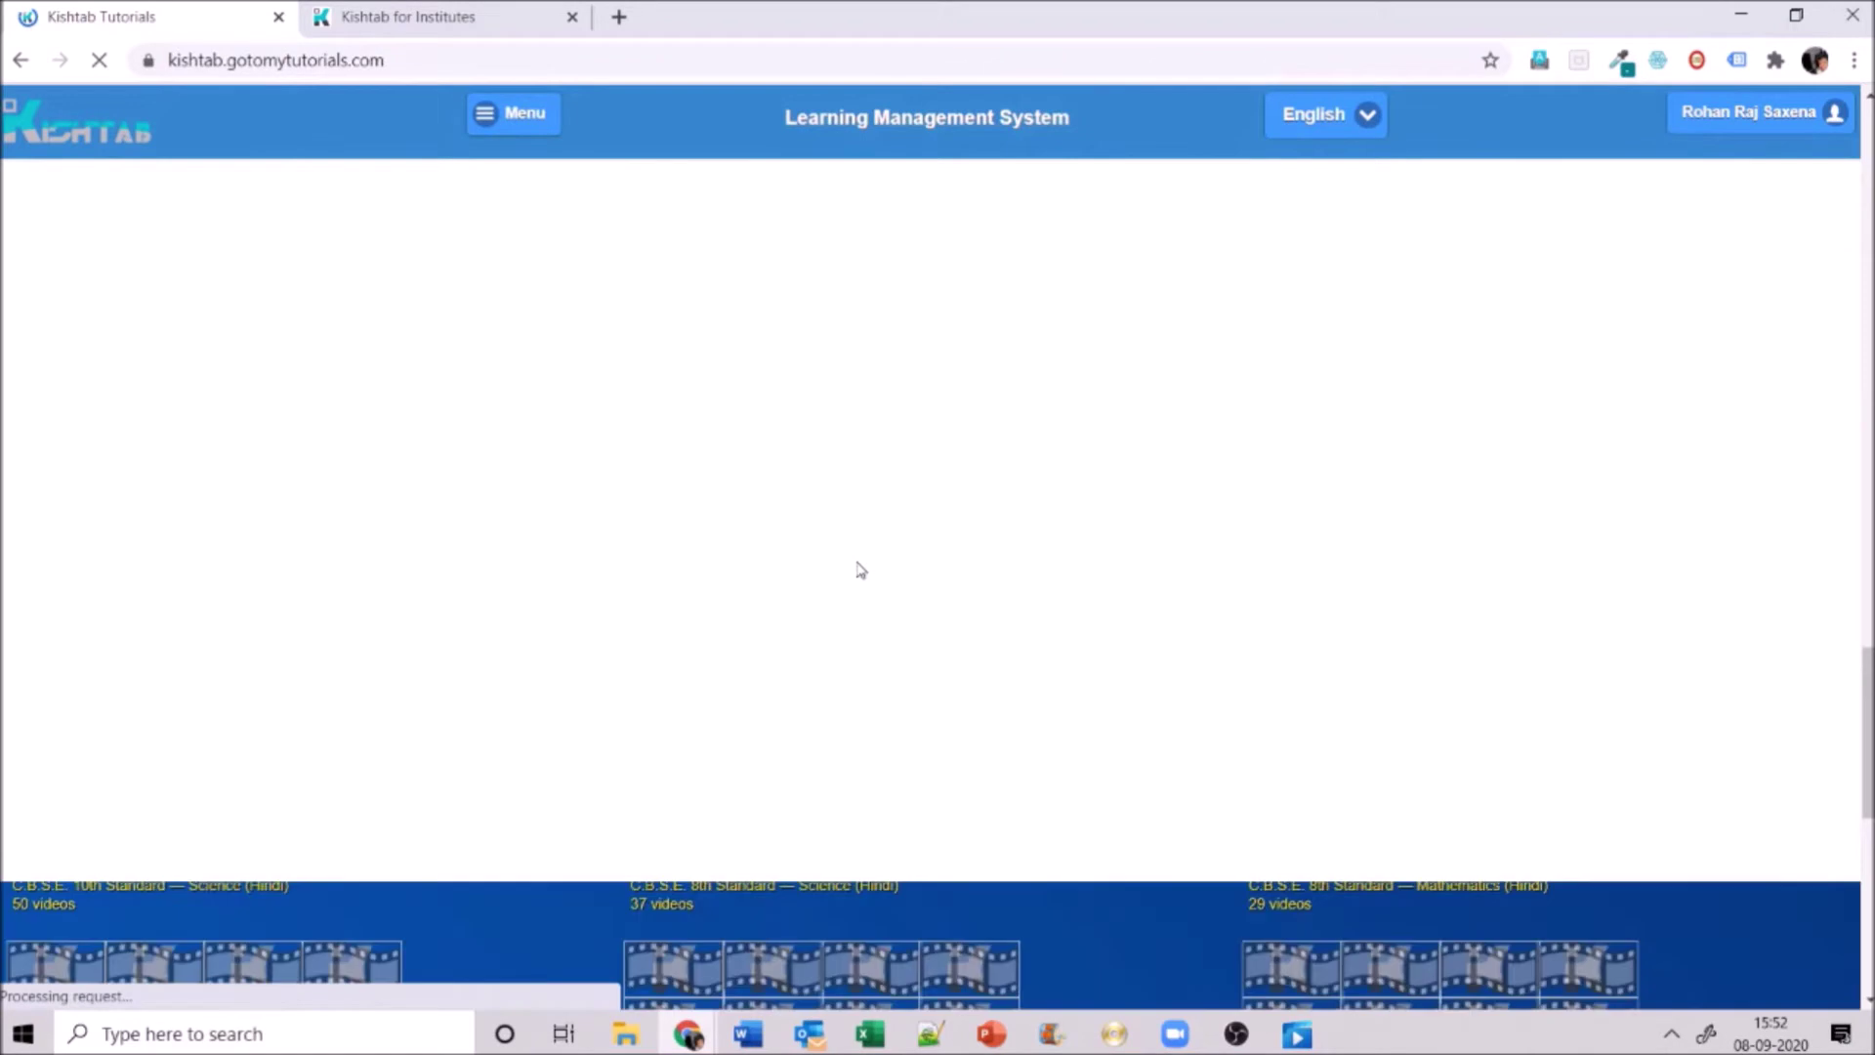
scroll(861, 570, down, 4)
scroll(859, 566, down, 6)
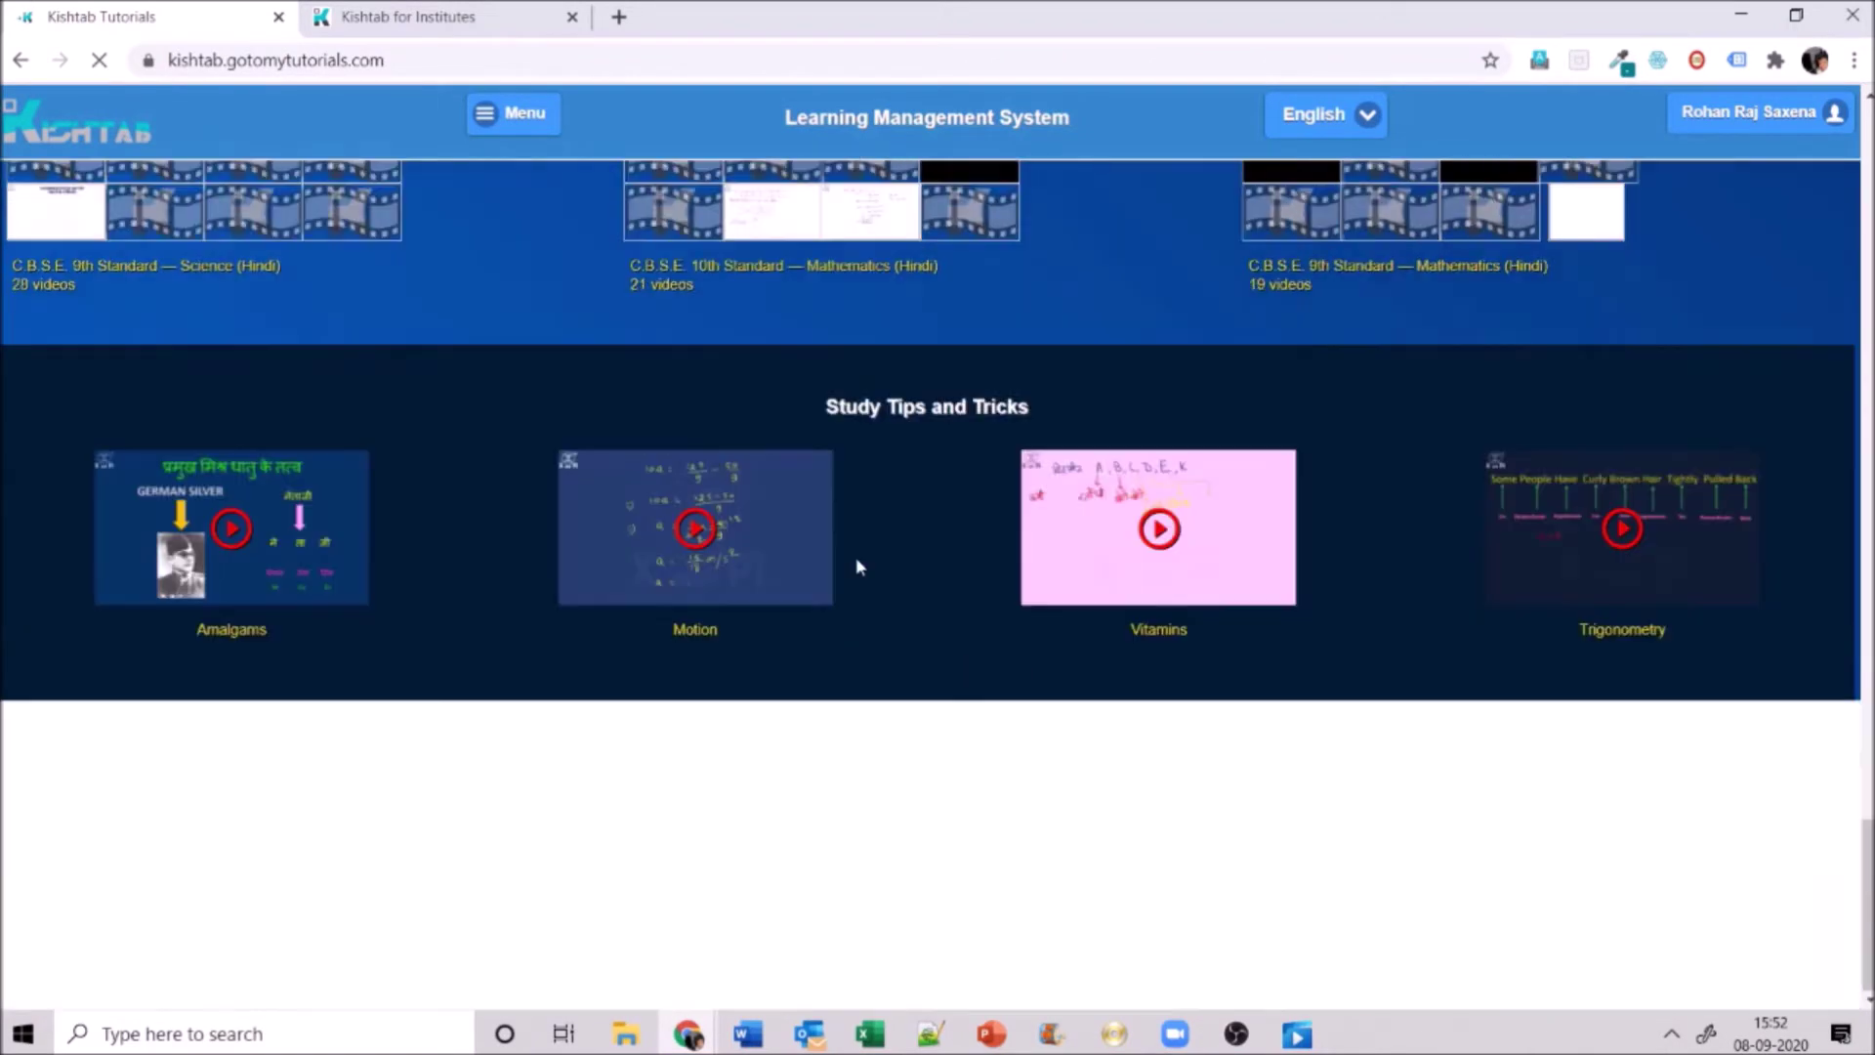
scroll(855, 562, down, 10)
scroll(855, 604, down, 10)
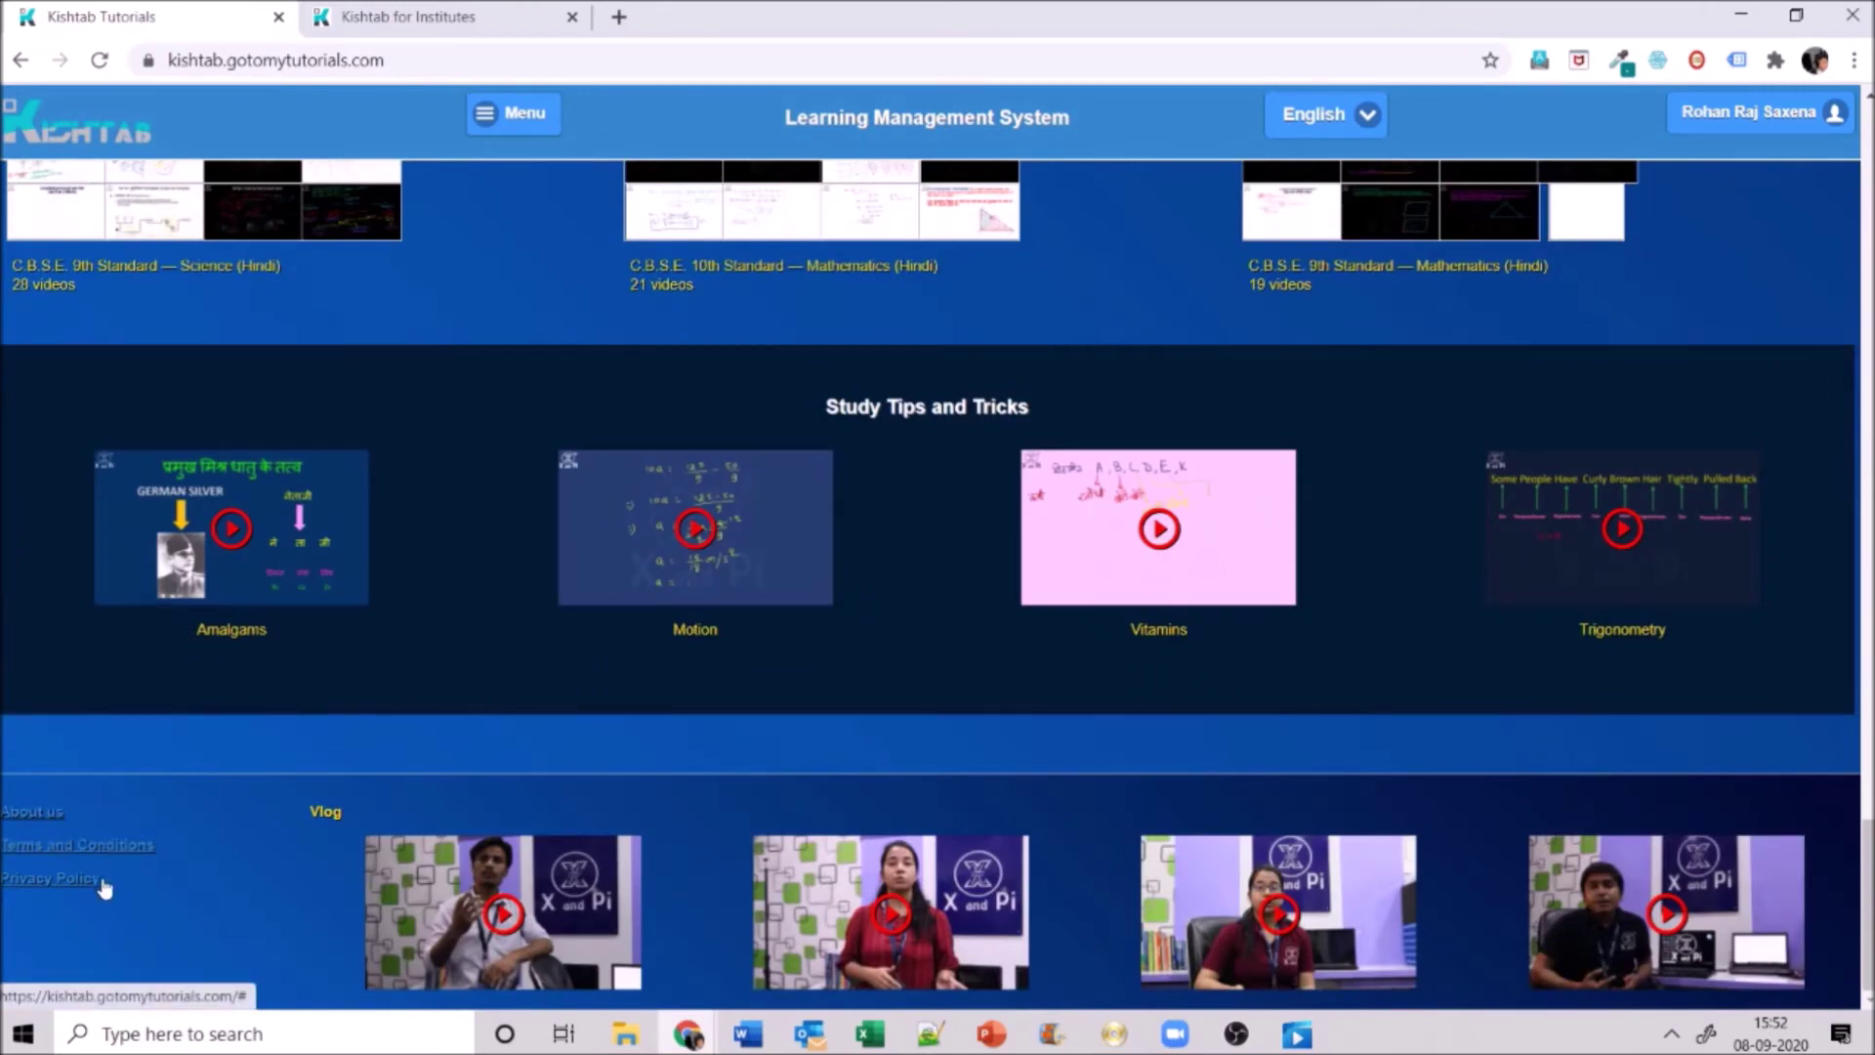
scroll(1130, 544, up, 6)
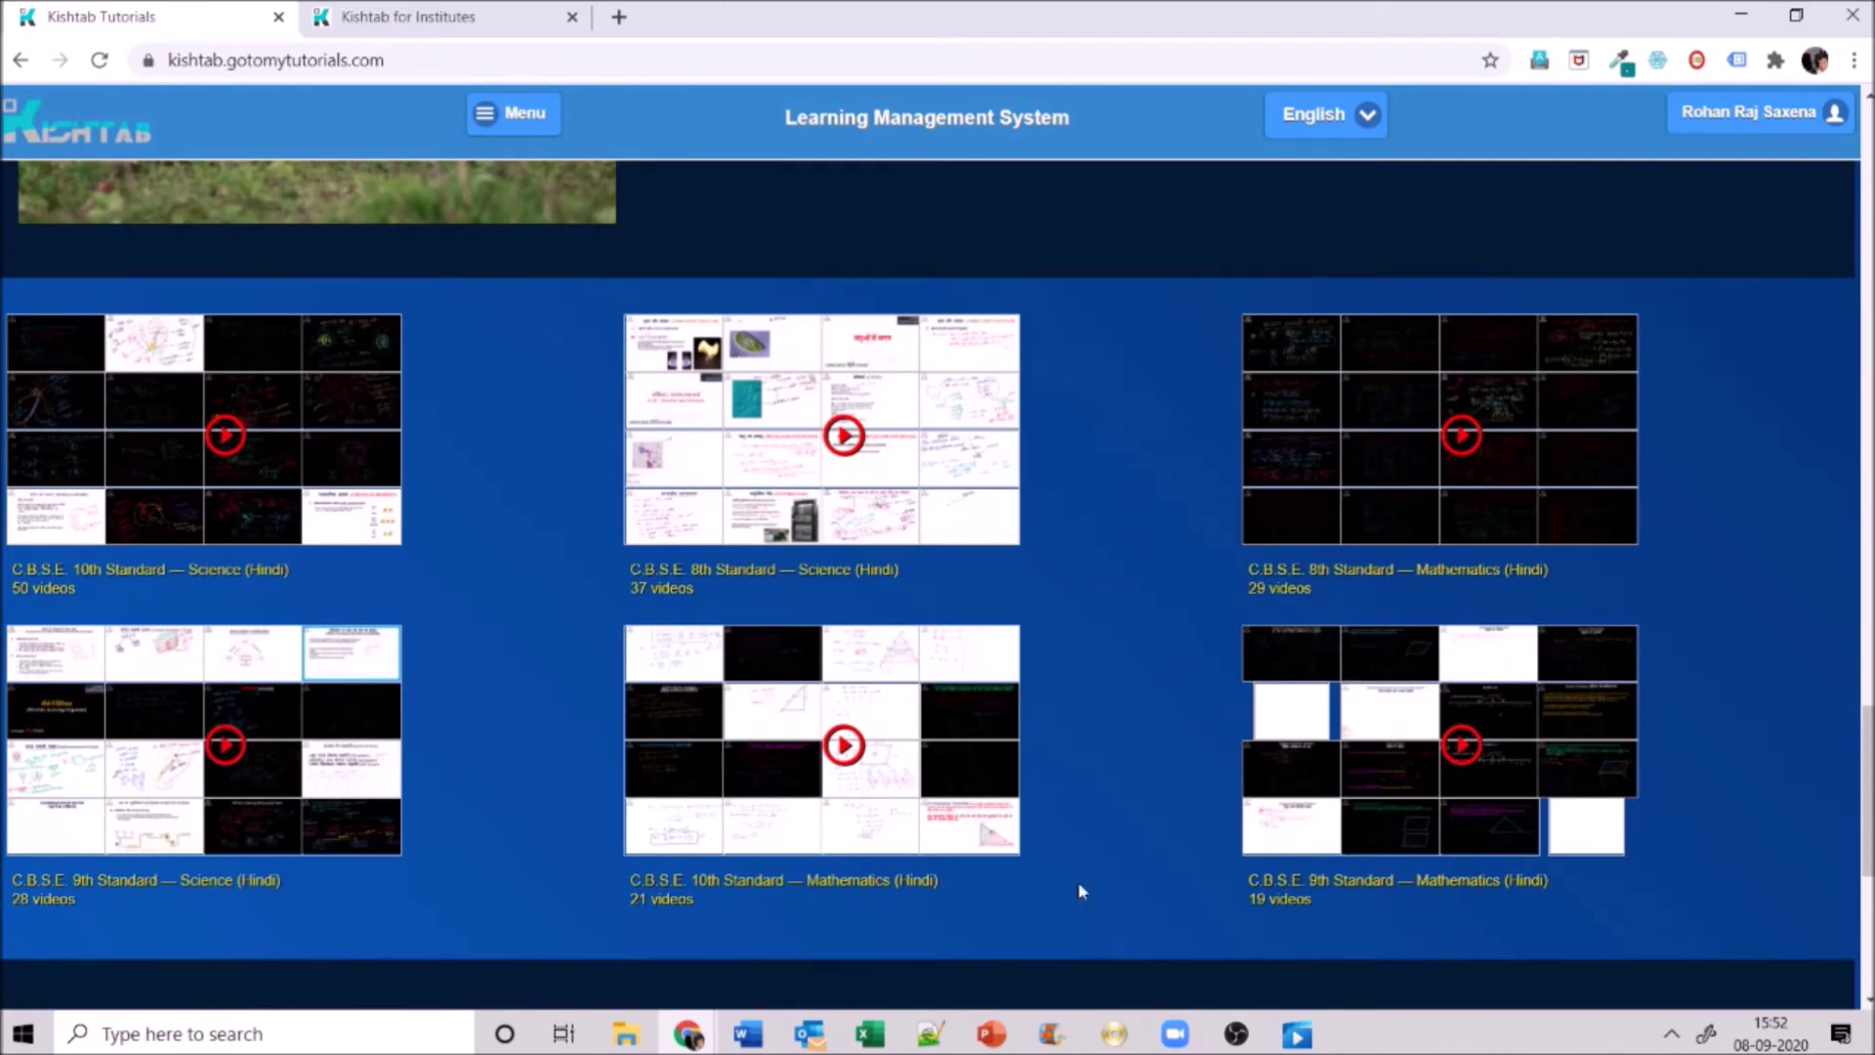
scroll(1050, 622, up, 1)
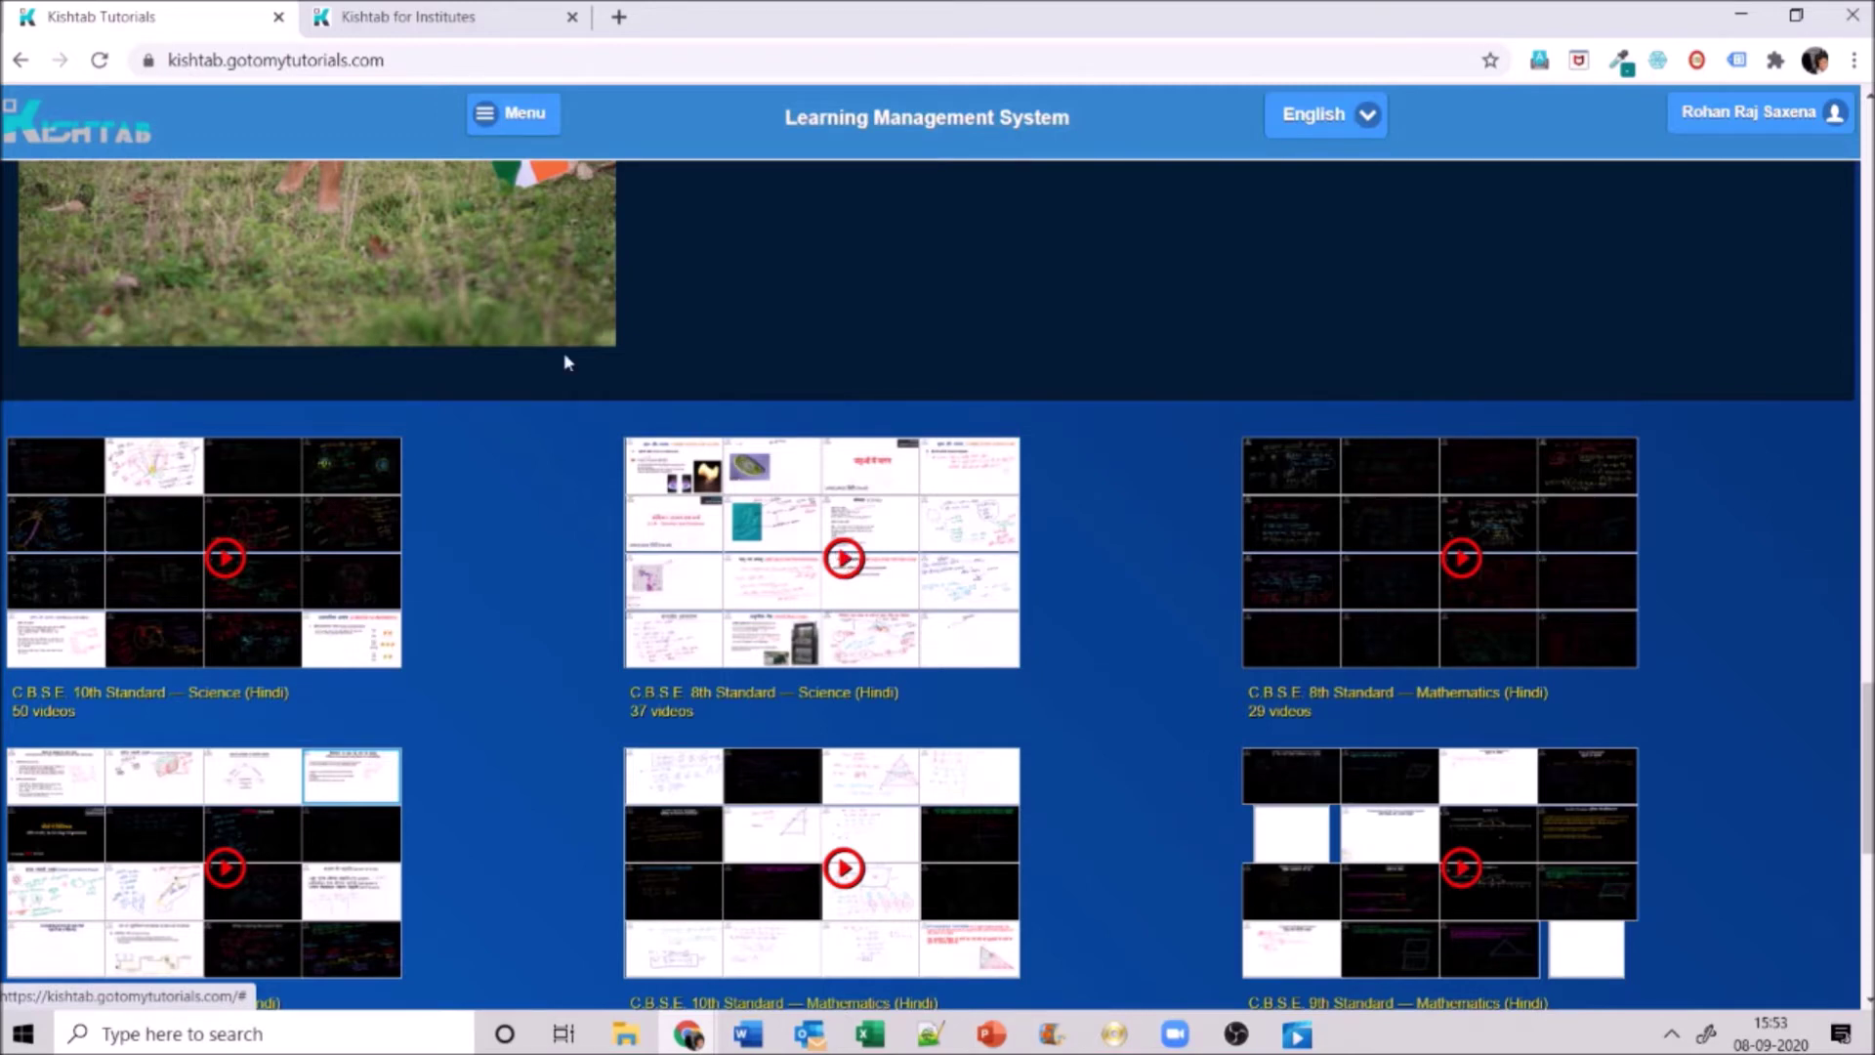
click(513, 113)
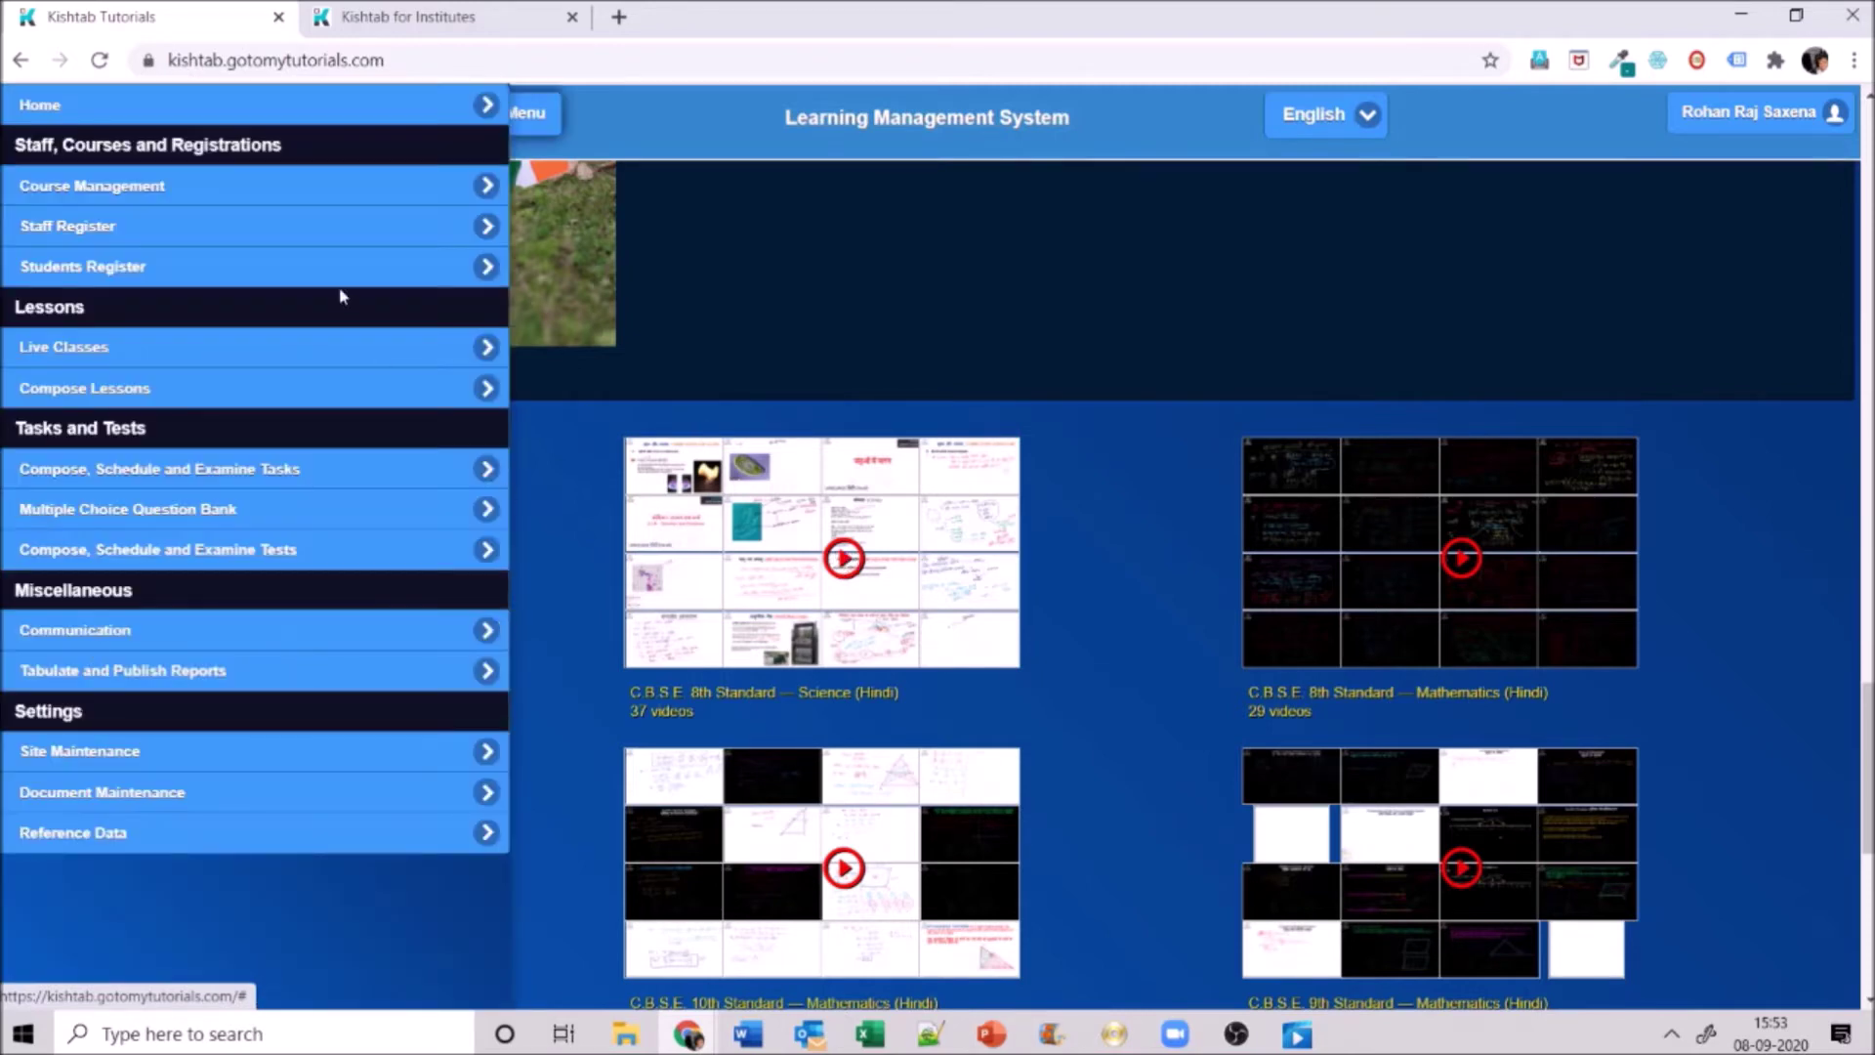
Step: Open Course Management, inspect the CBSE Board 9th Grade course name, and start a new course
click(254, 199)
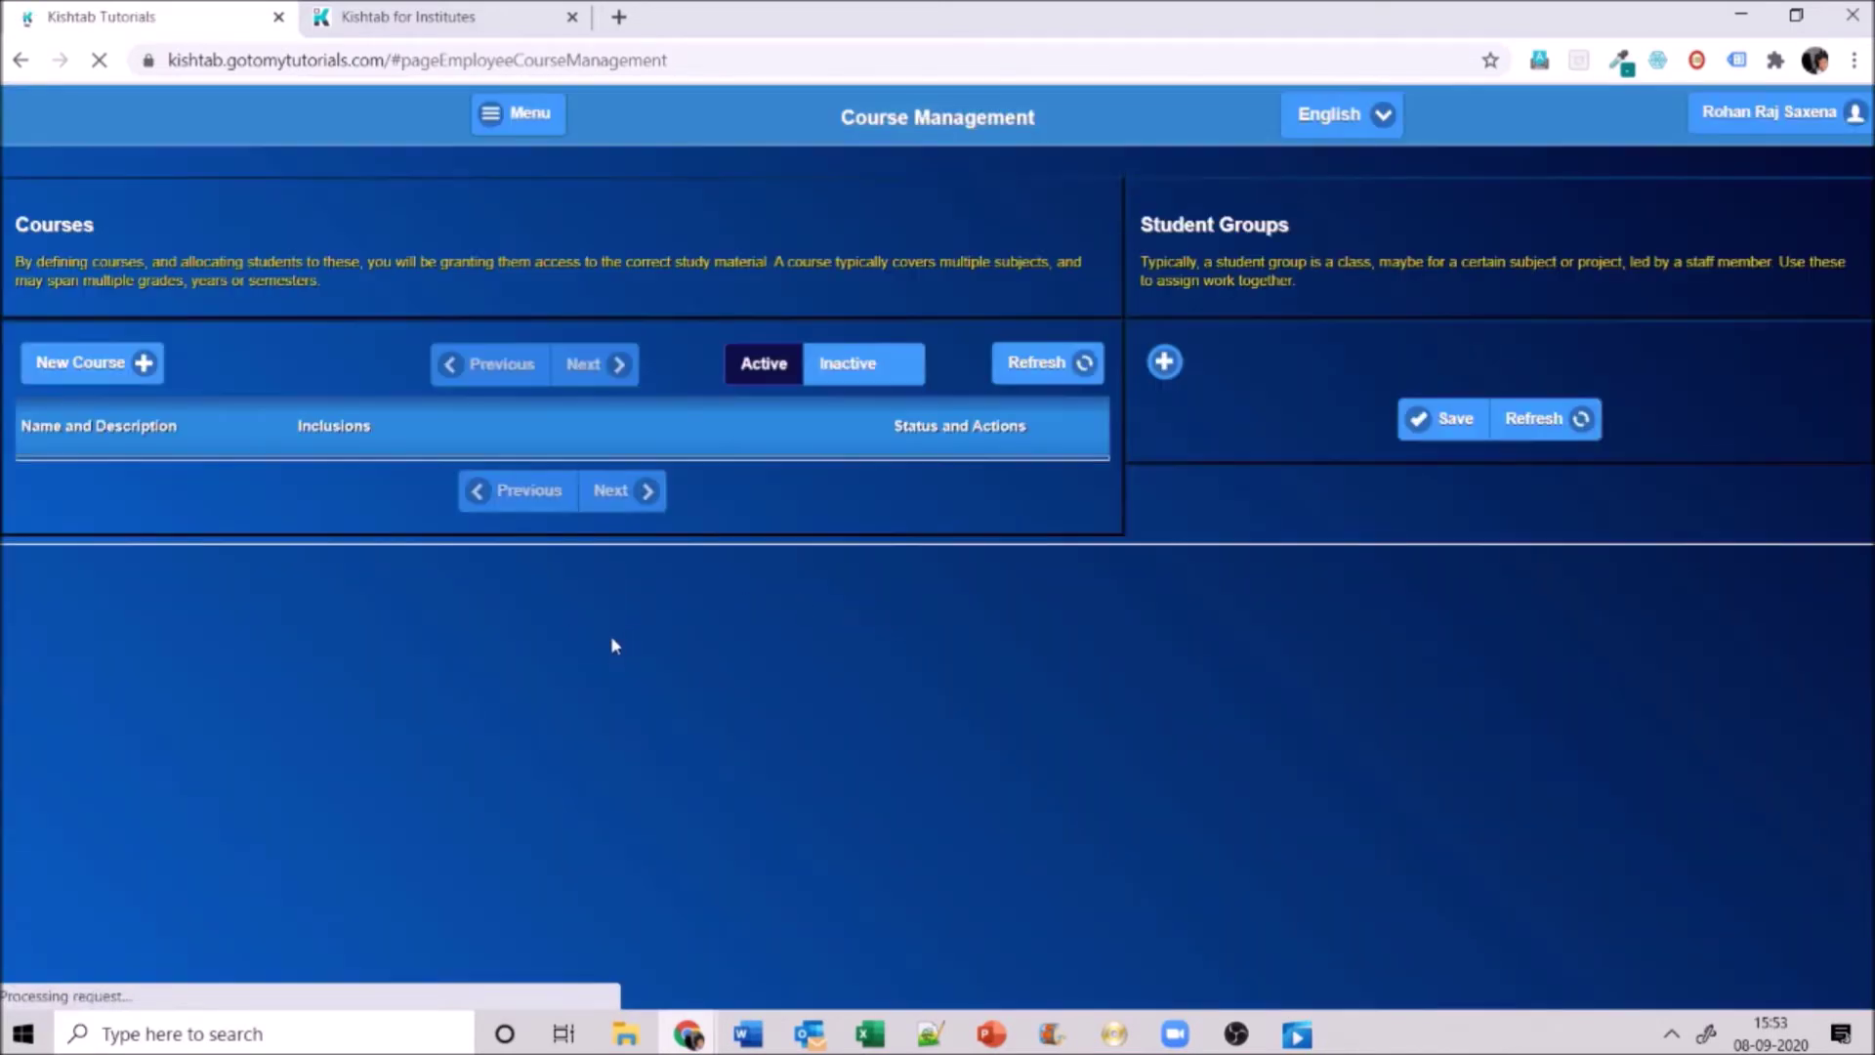
scroll(407, 631, down, 6)
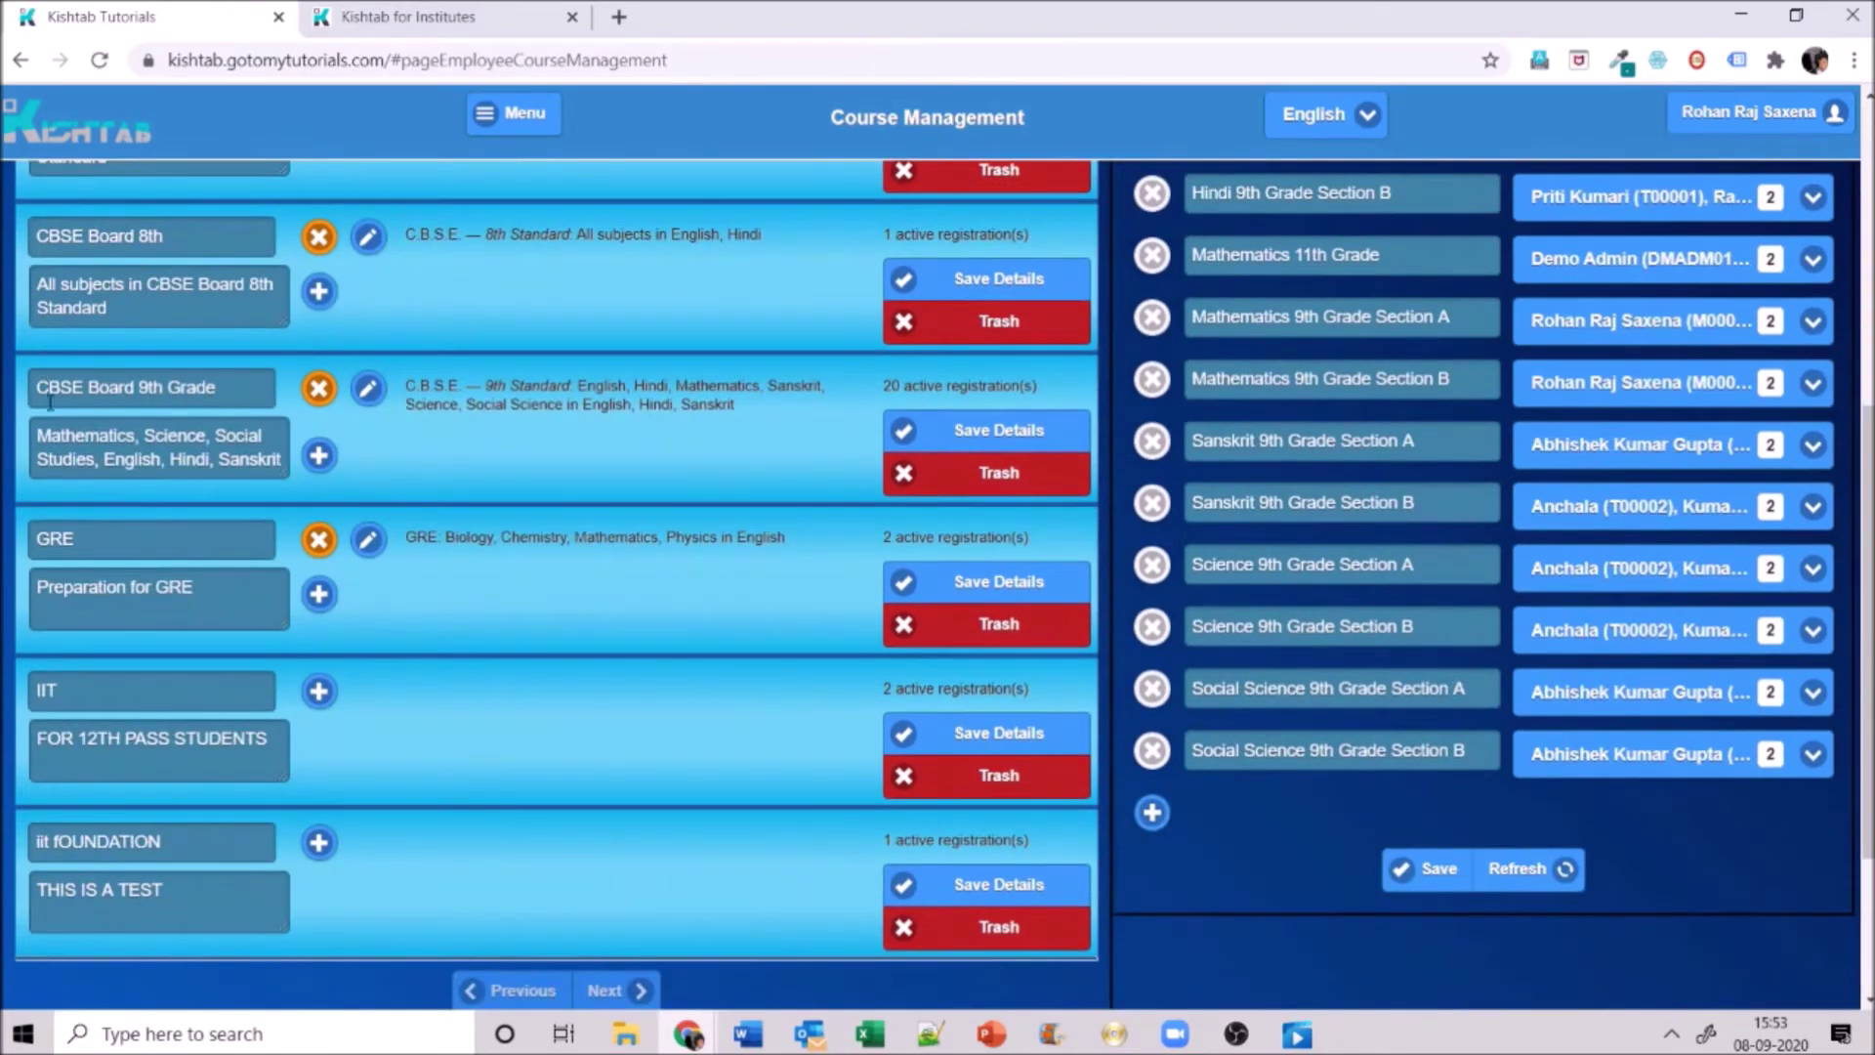
click(101, 388)
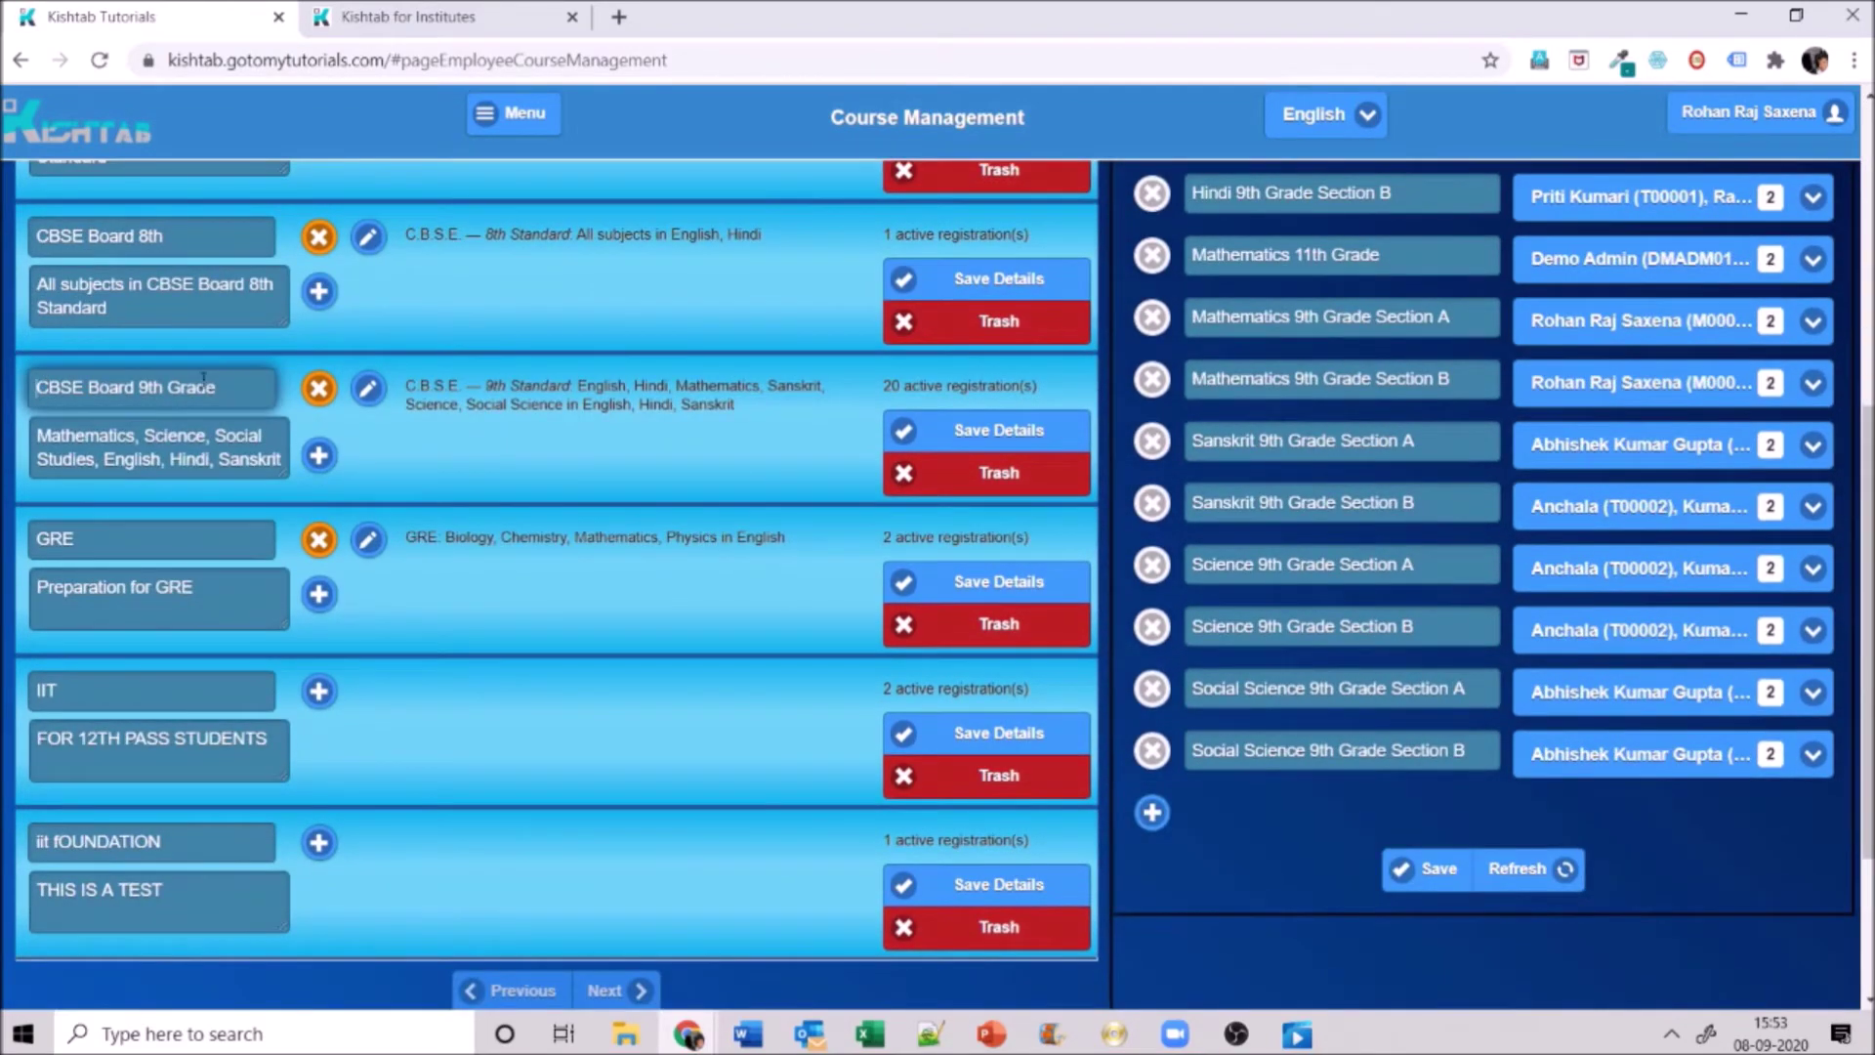
triple_click(223, 386)
scroll(178, 455, up, 6)
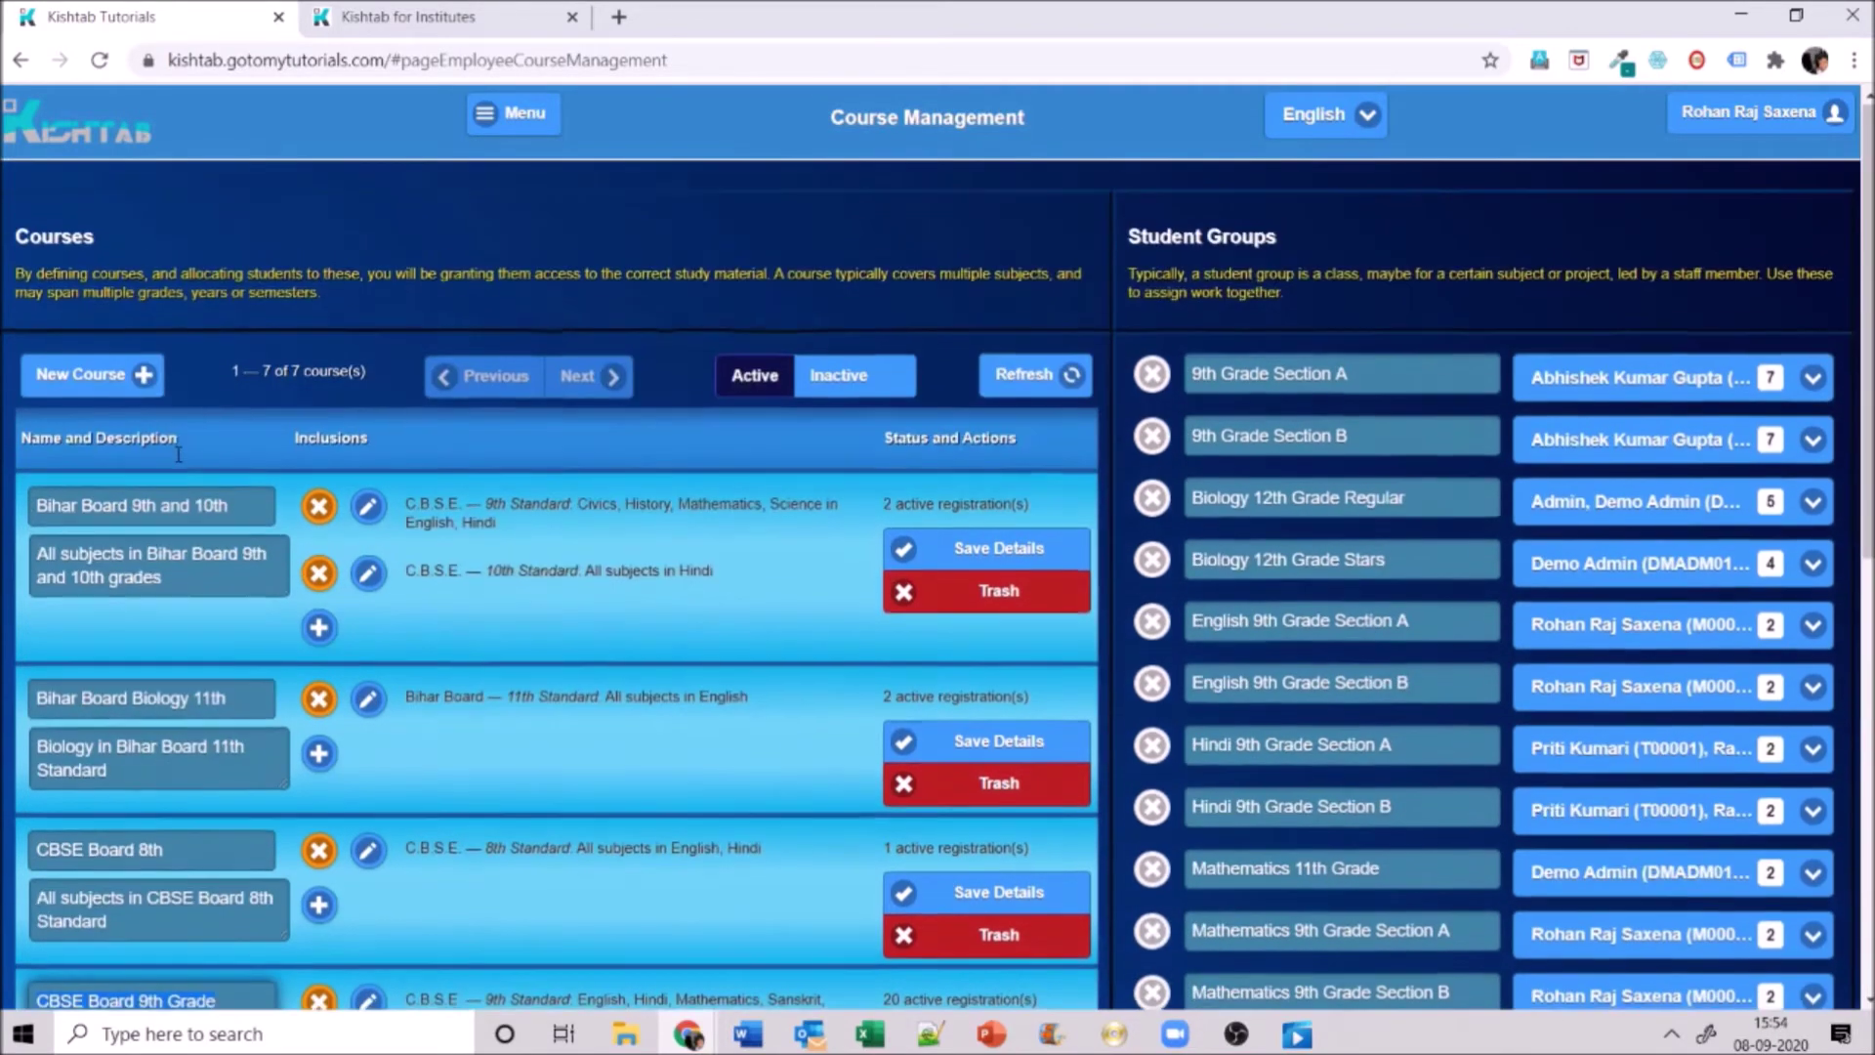
click(80, 376)
Step: Name the new course 'CBSE Board 10th' with description 'All Subject' and save it
click(729, 495)
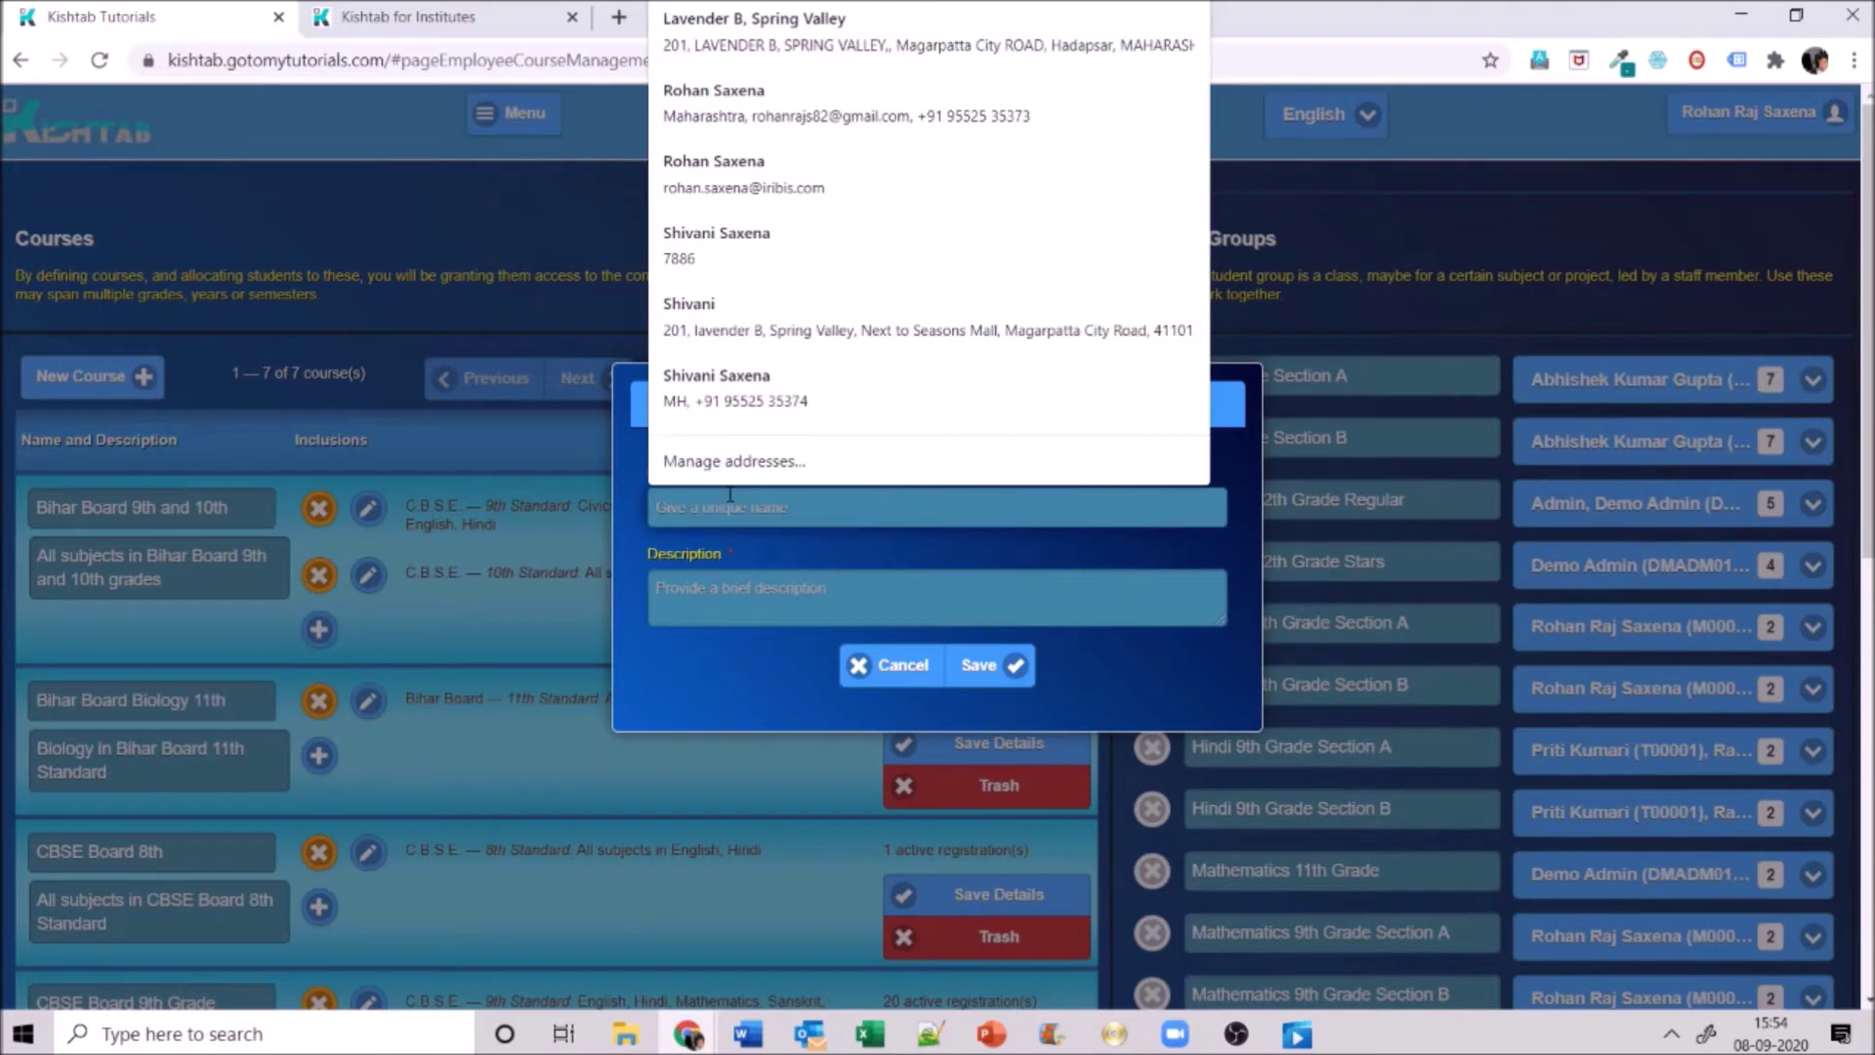
text(C)
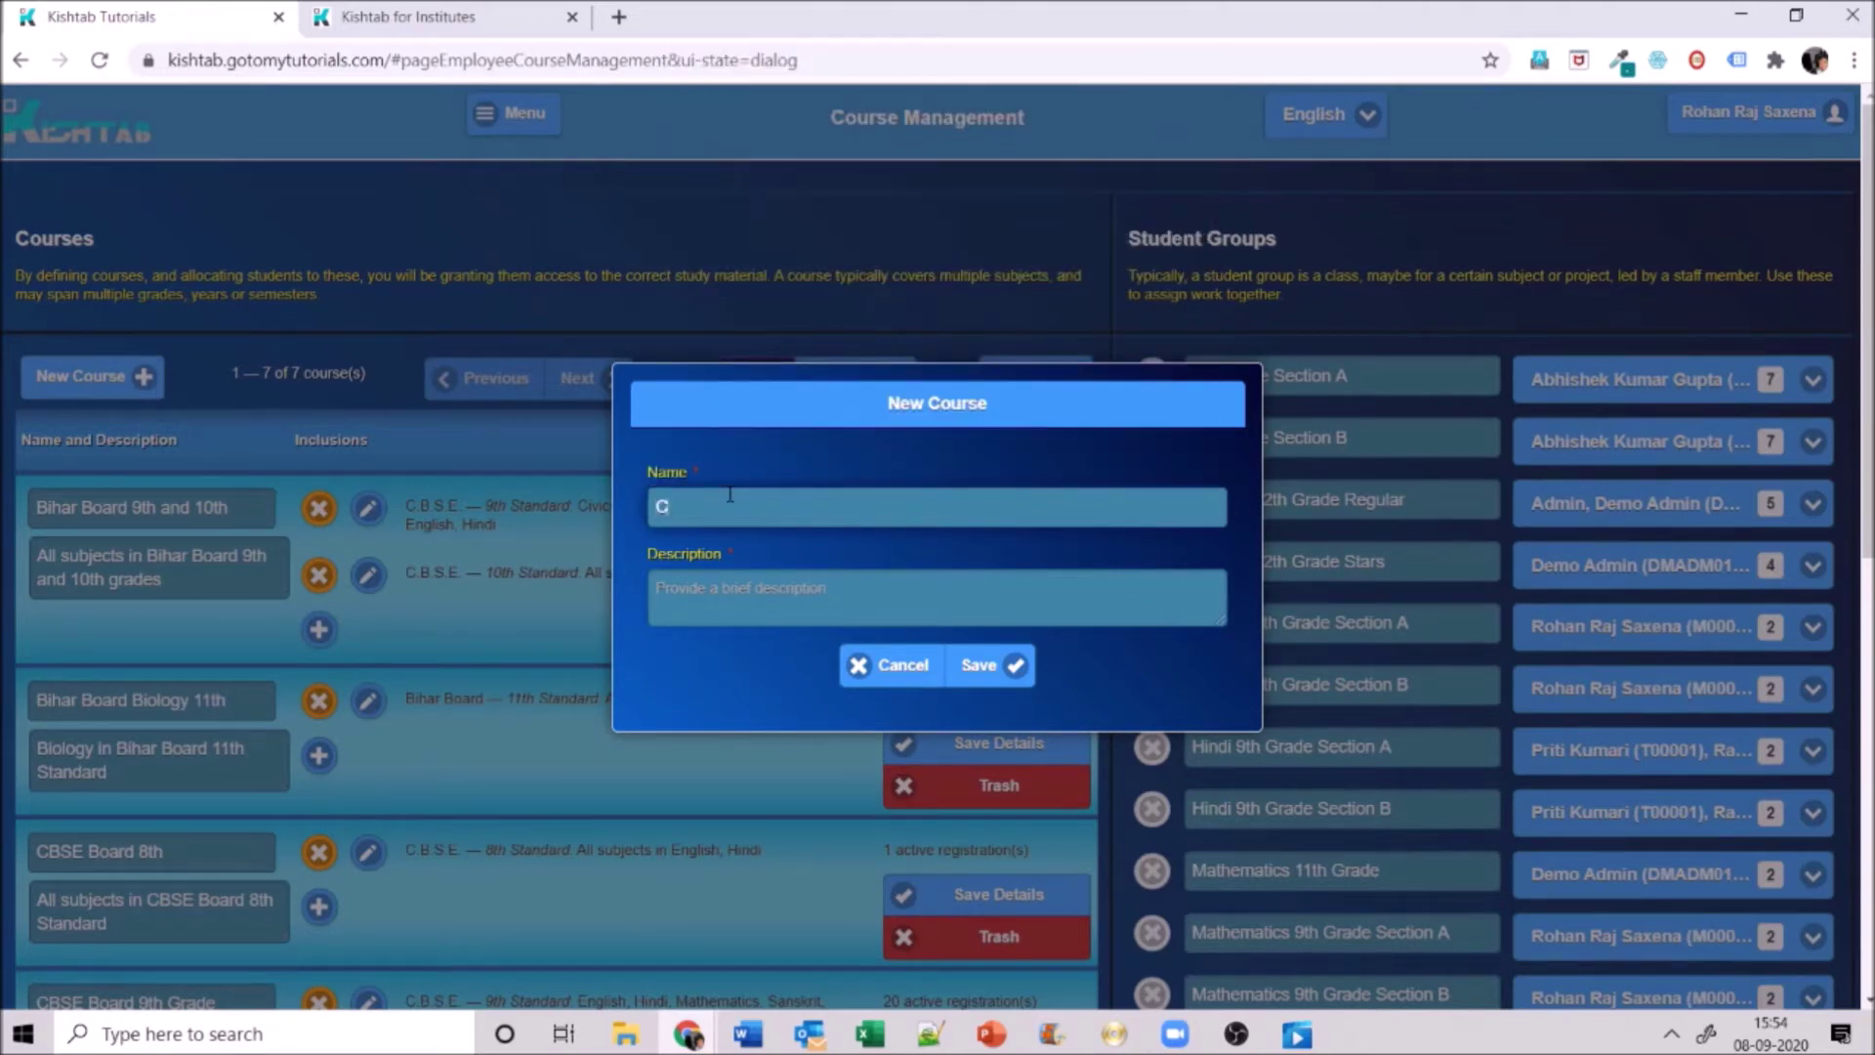
text(BSE Board 10th)
click(695, 595)
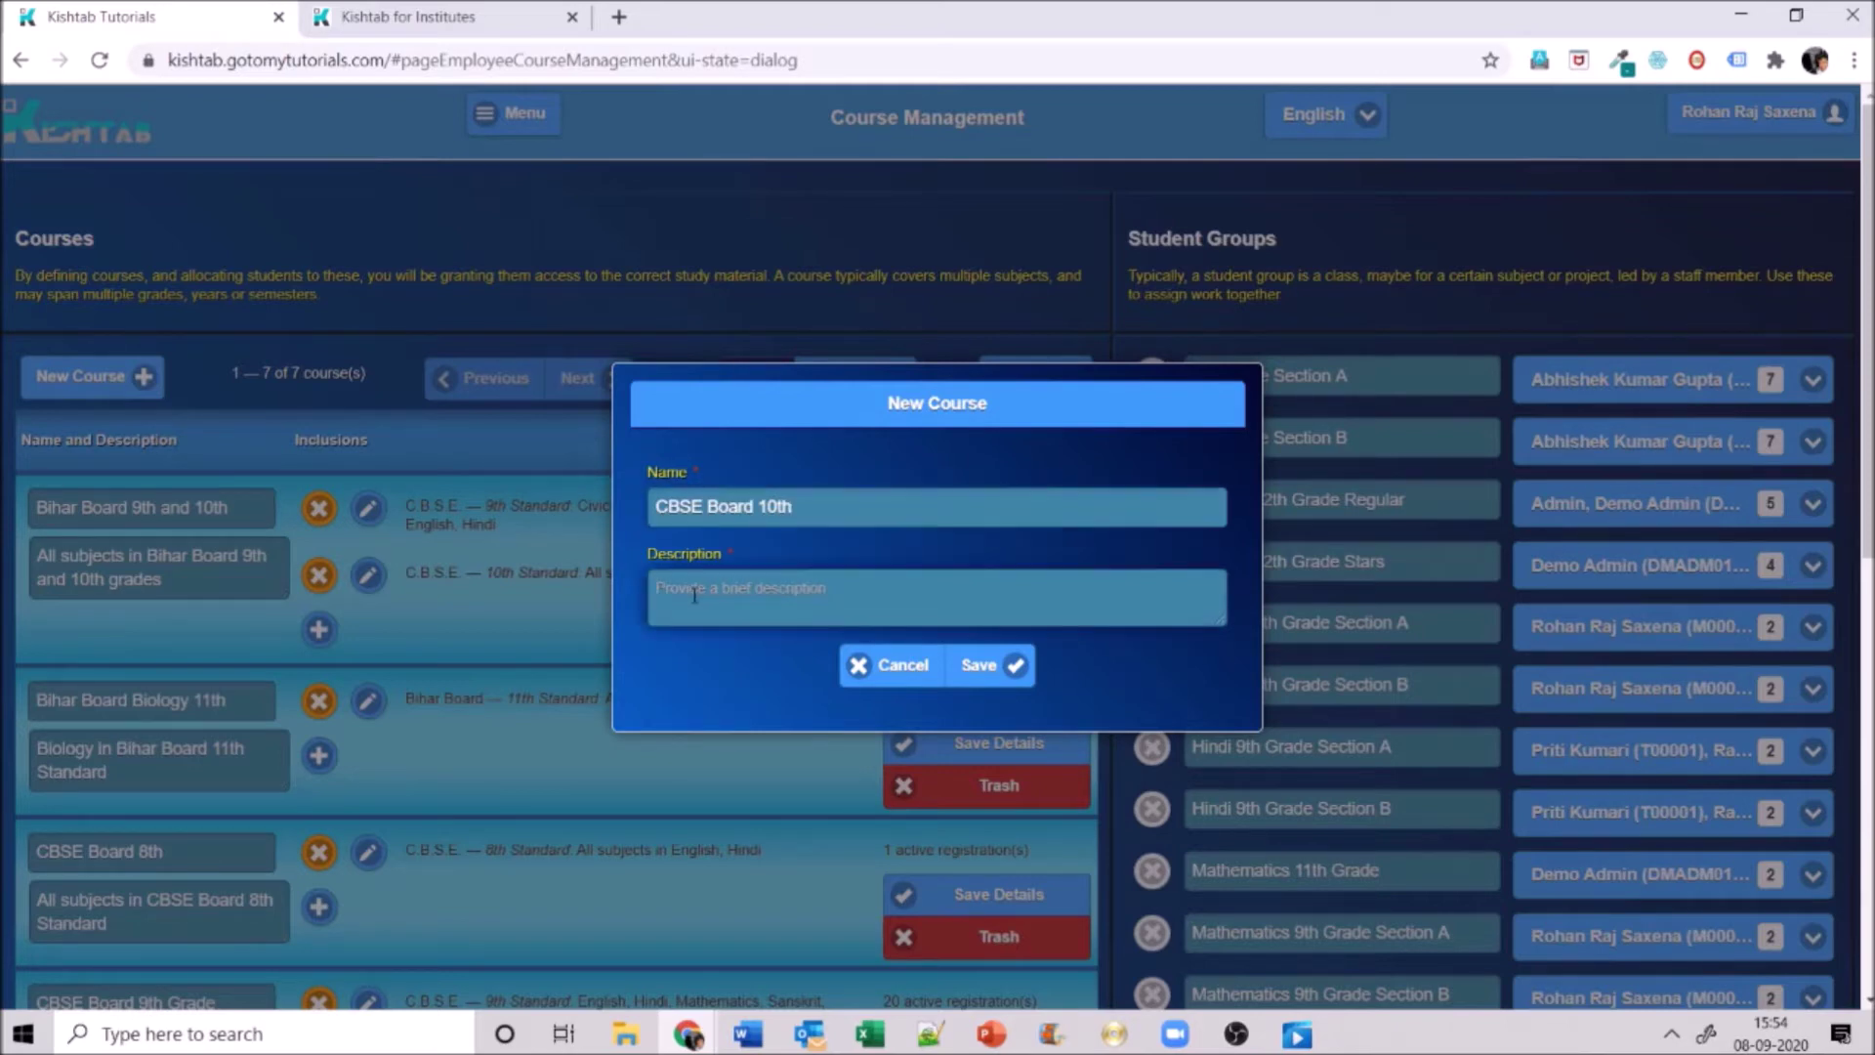
text(All Subjects)
click(980, 667)
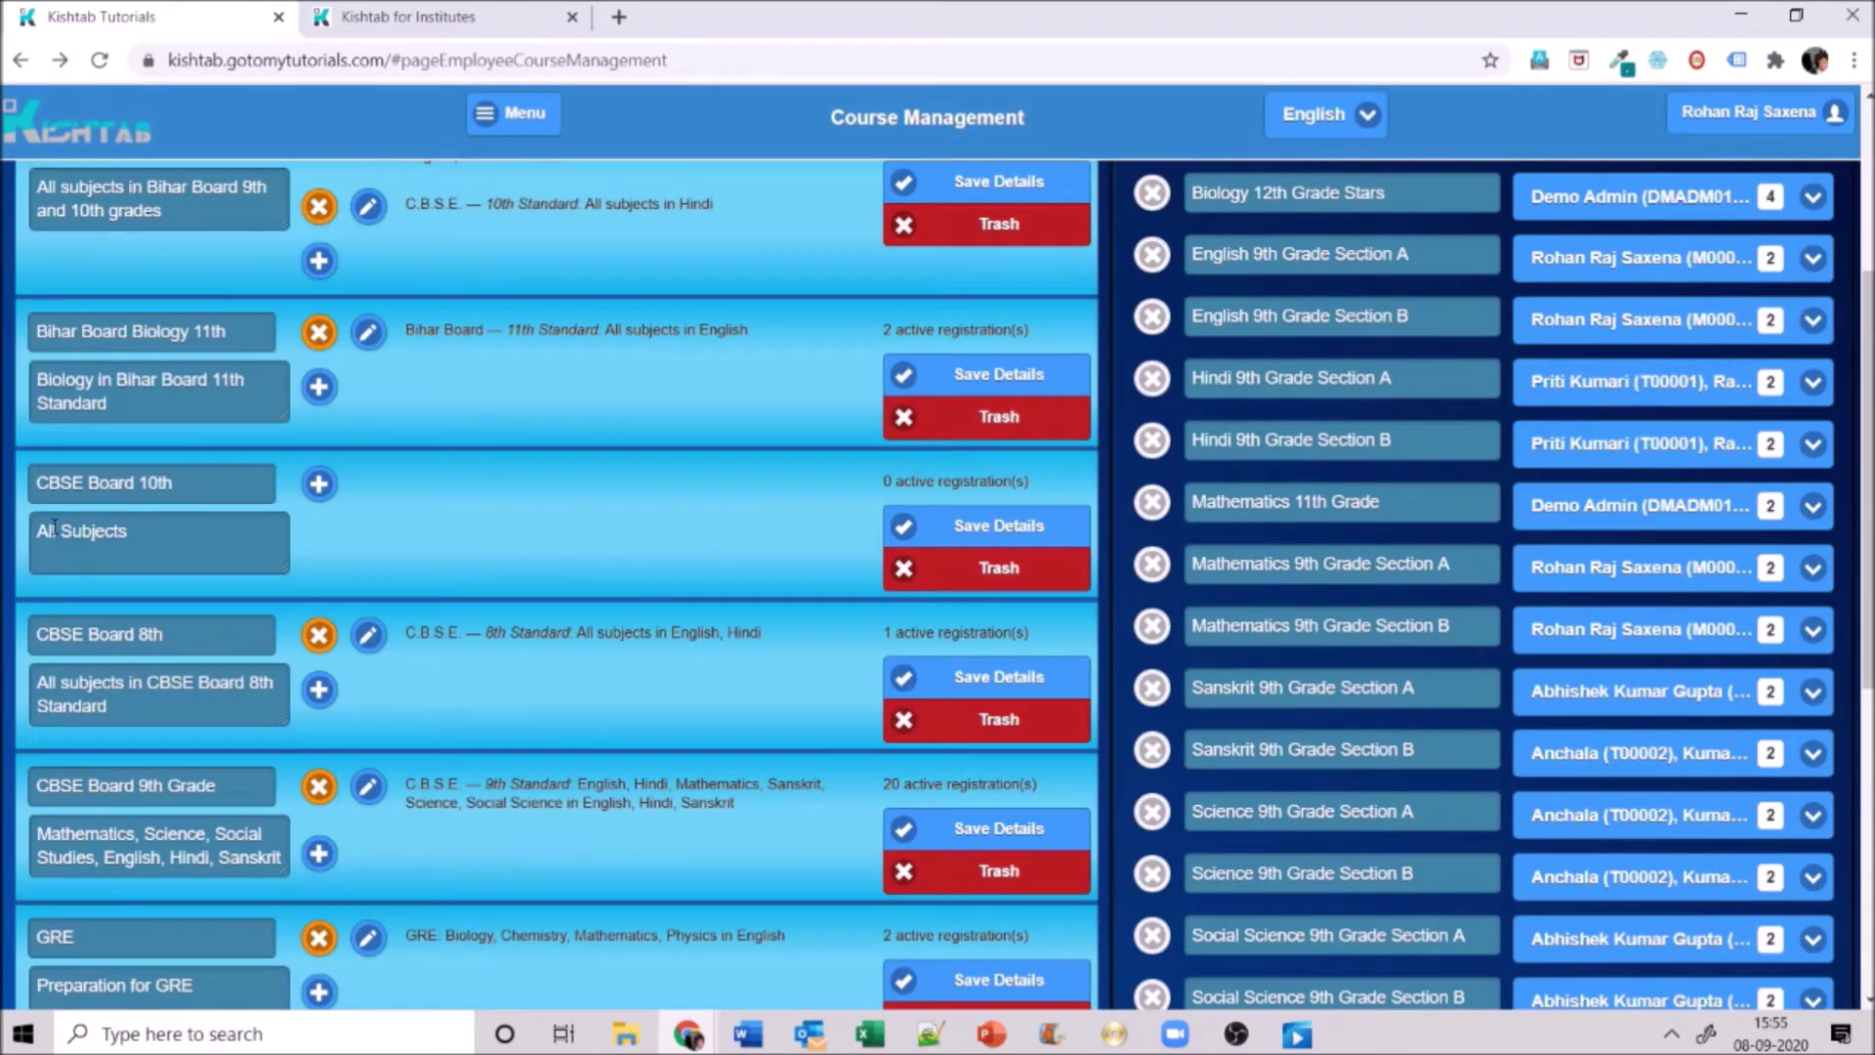
Step: Add a C.B.S.E. 10th Standard inclusion to CBSE Board 10th, limited to selected subjects
click(319, 486)
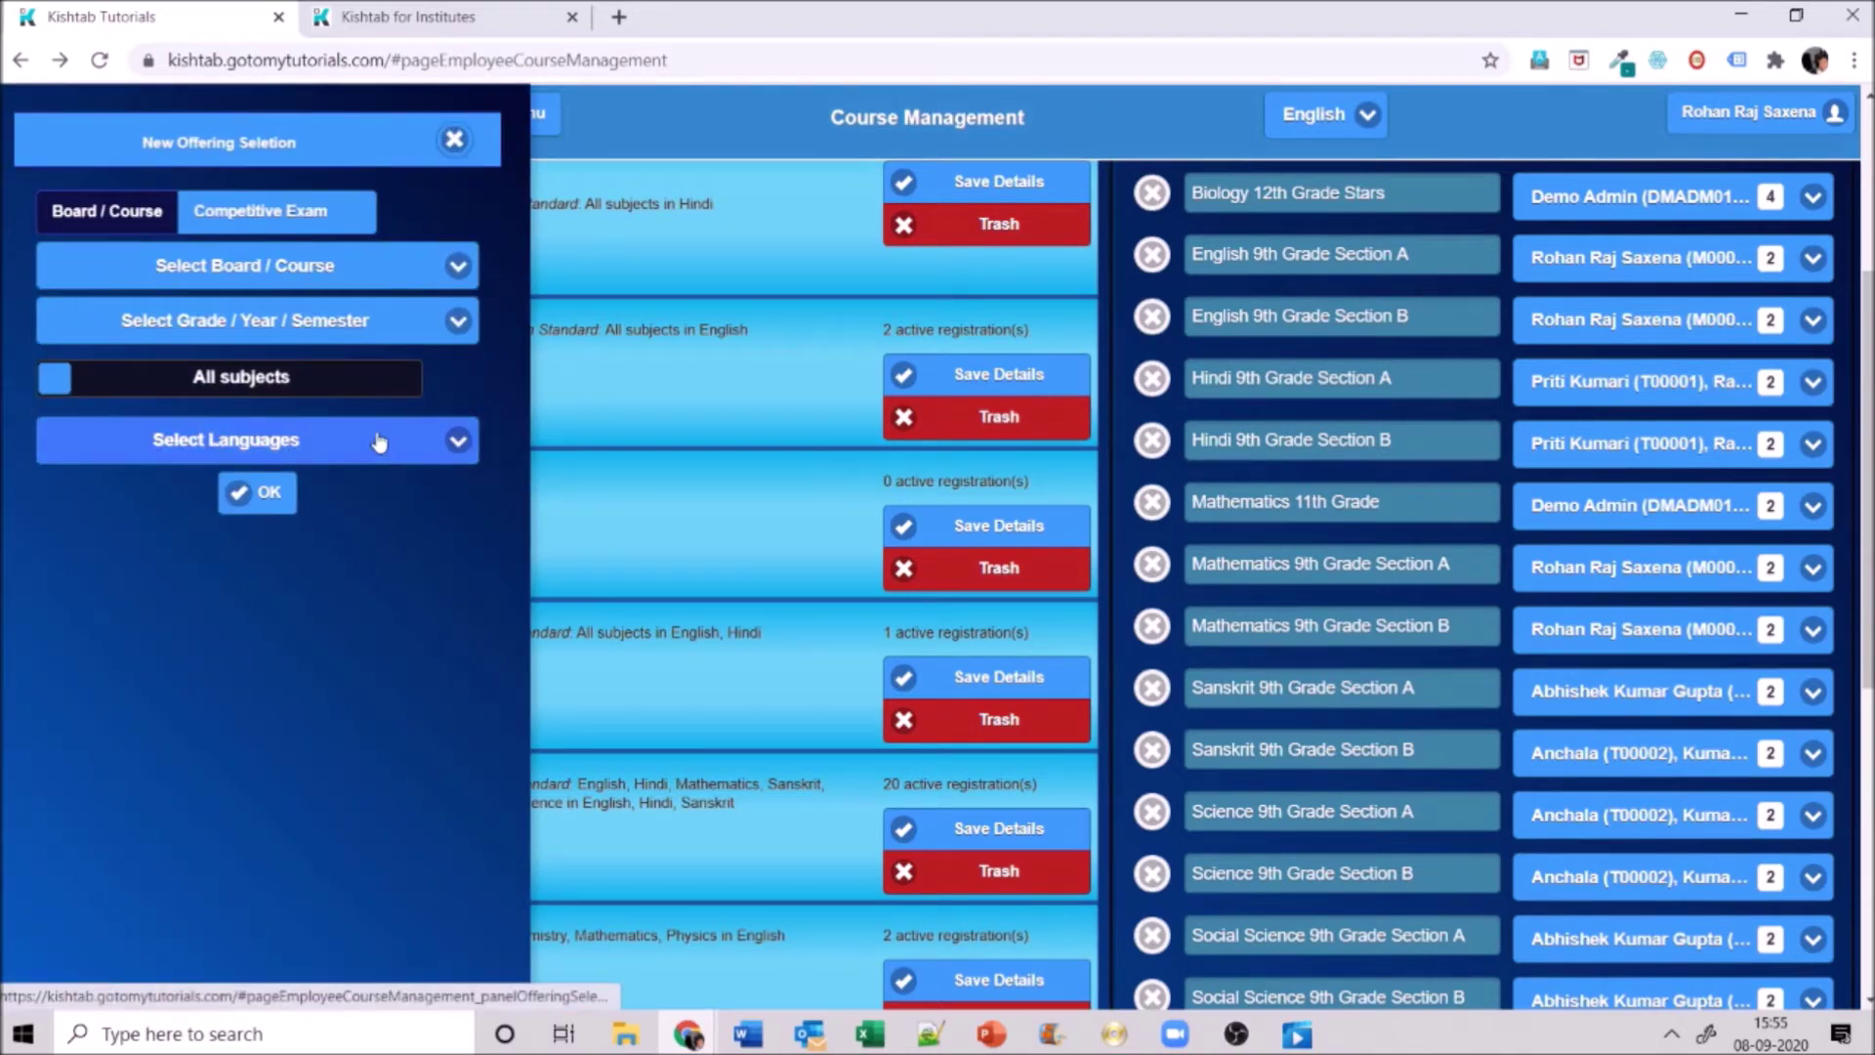
click(198, 267)
click(181, 366)
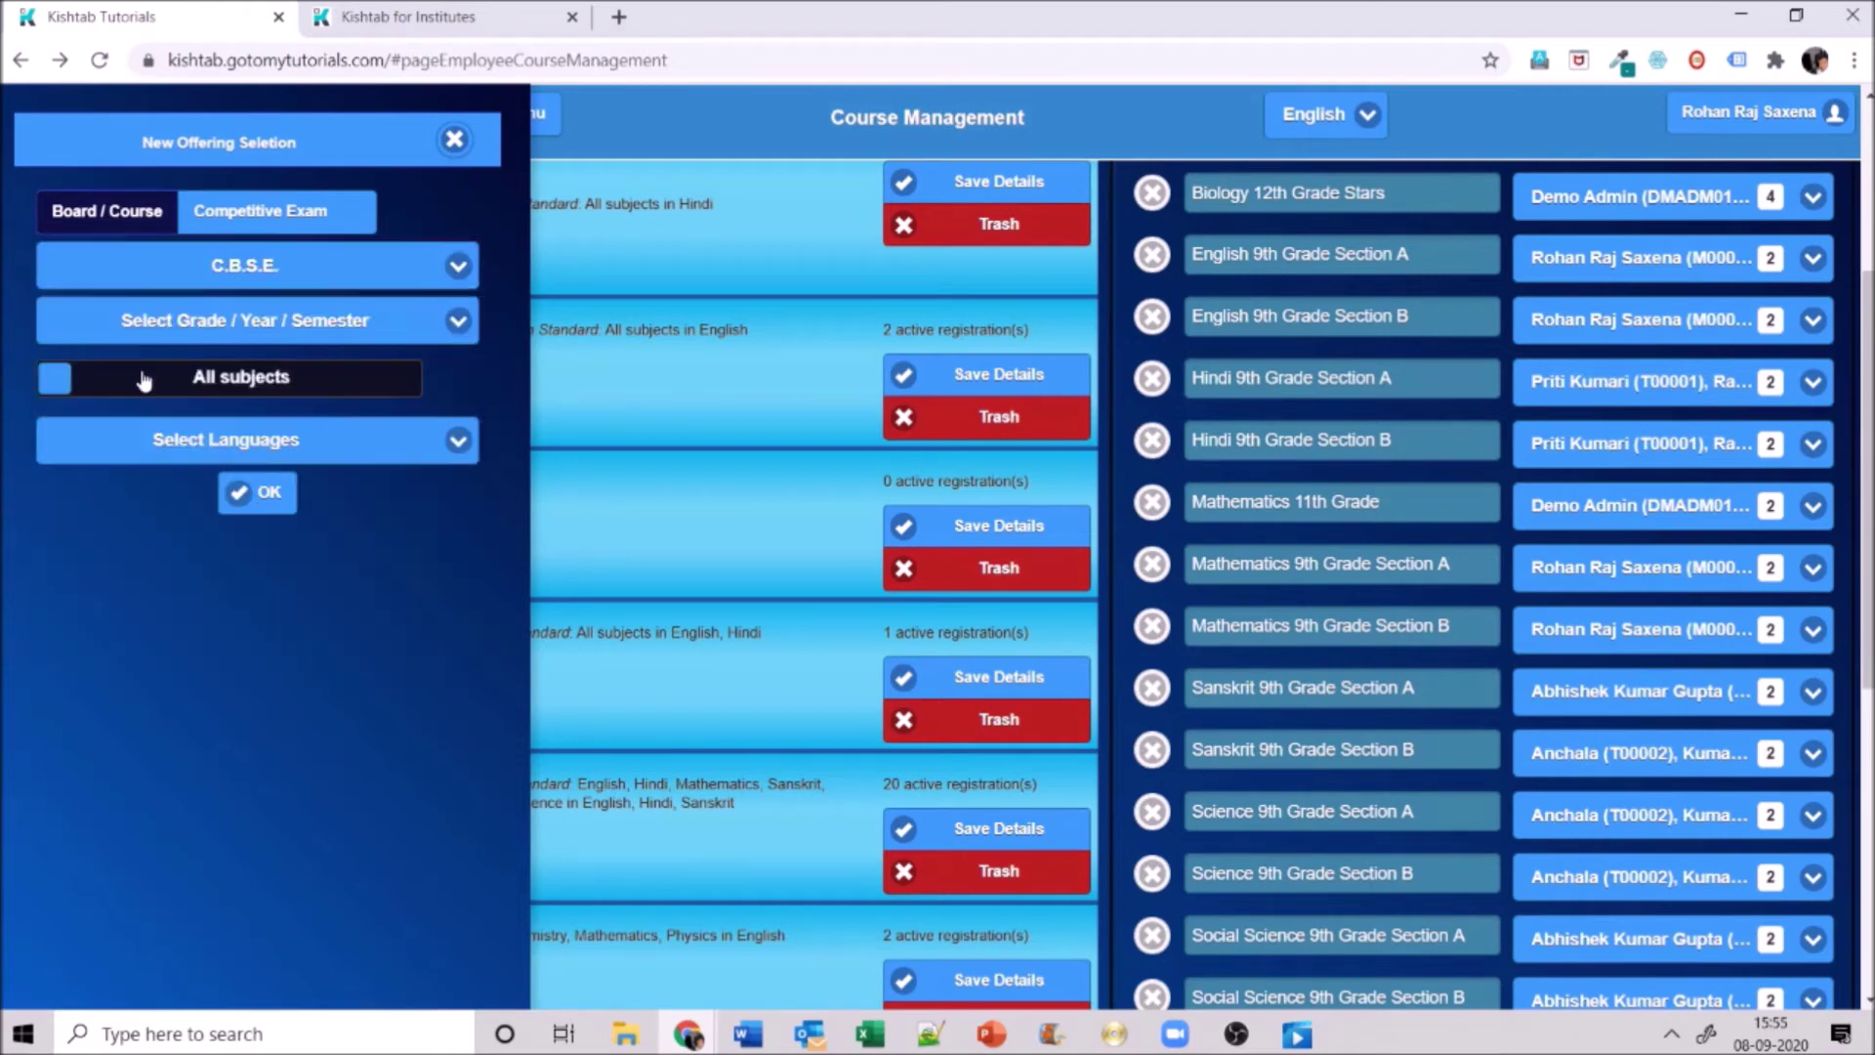
click(205, 327)
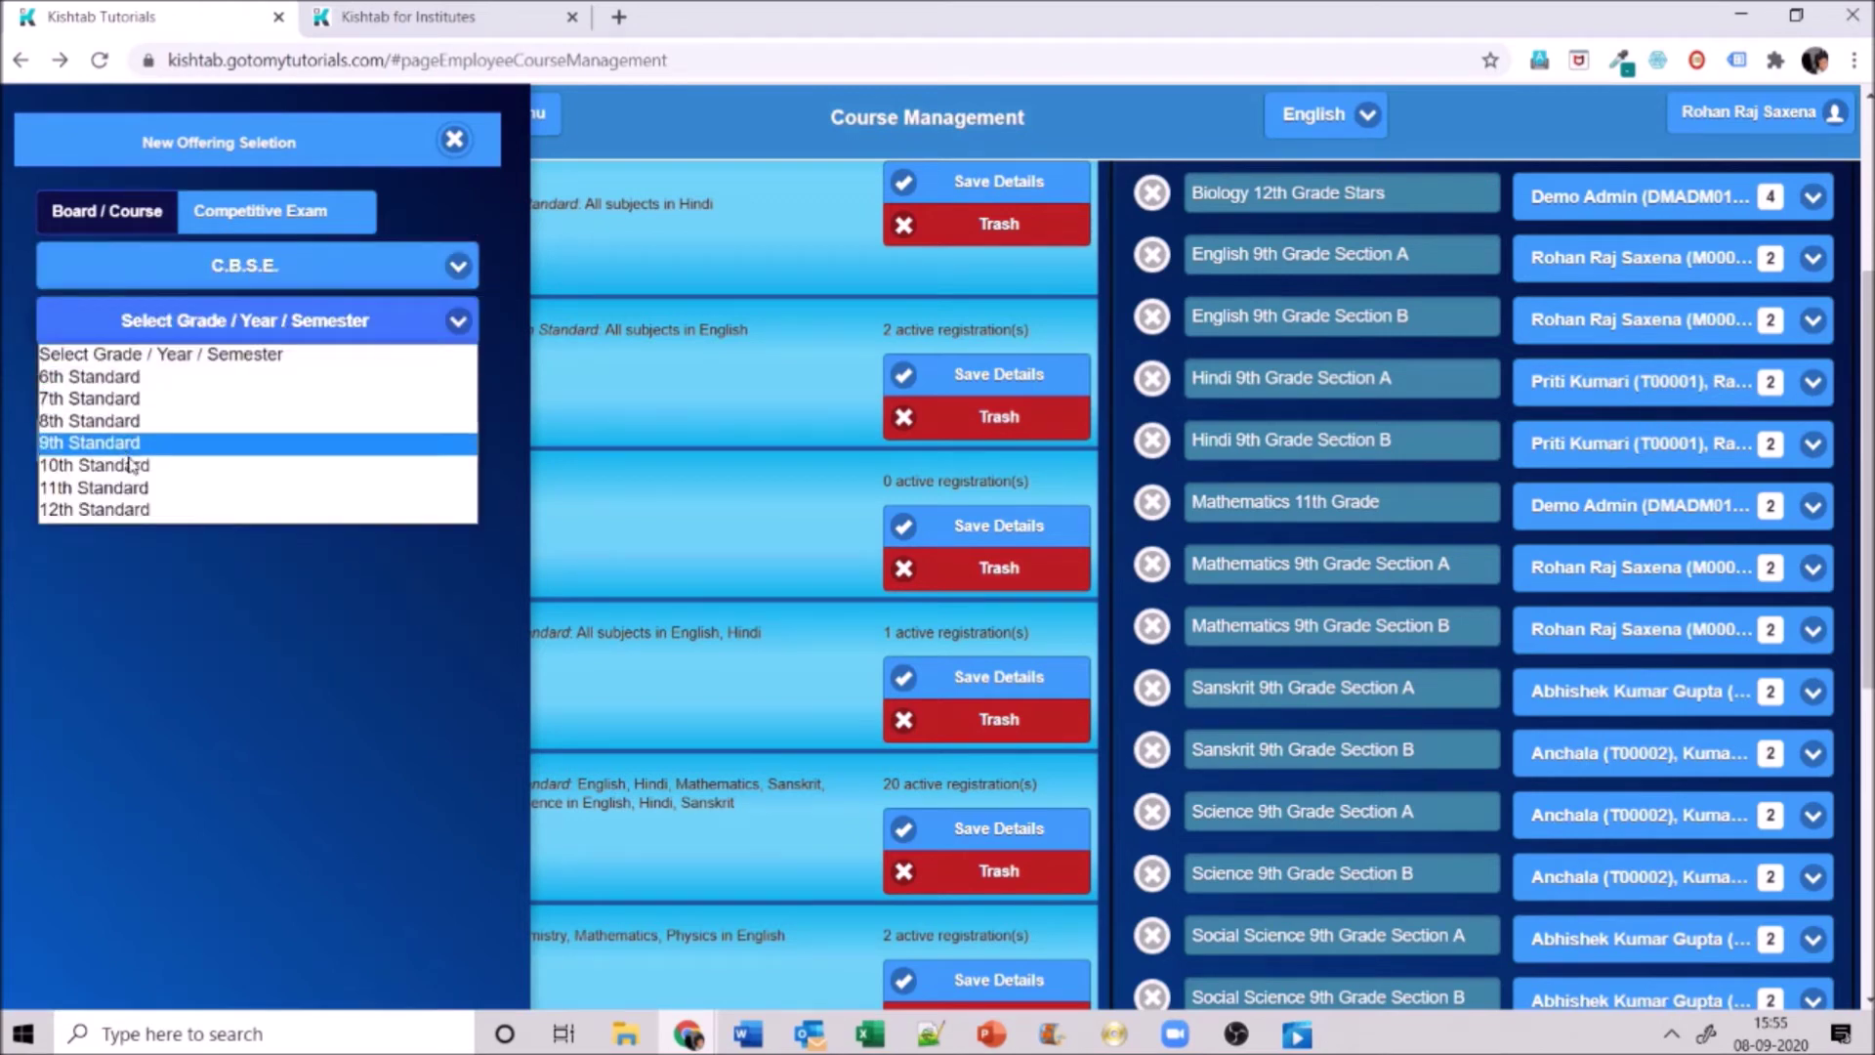
click(244, 465)
click(250, 389)
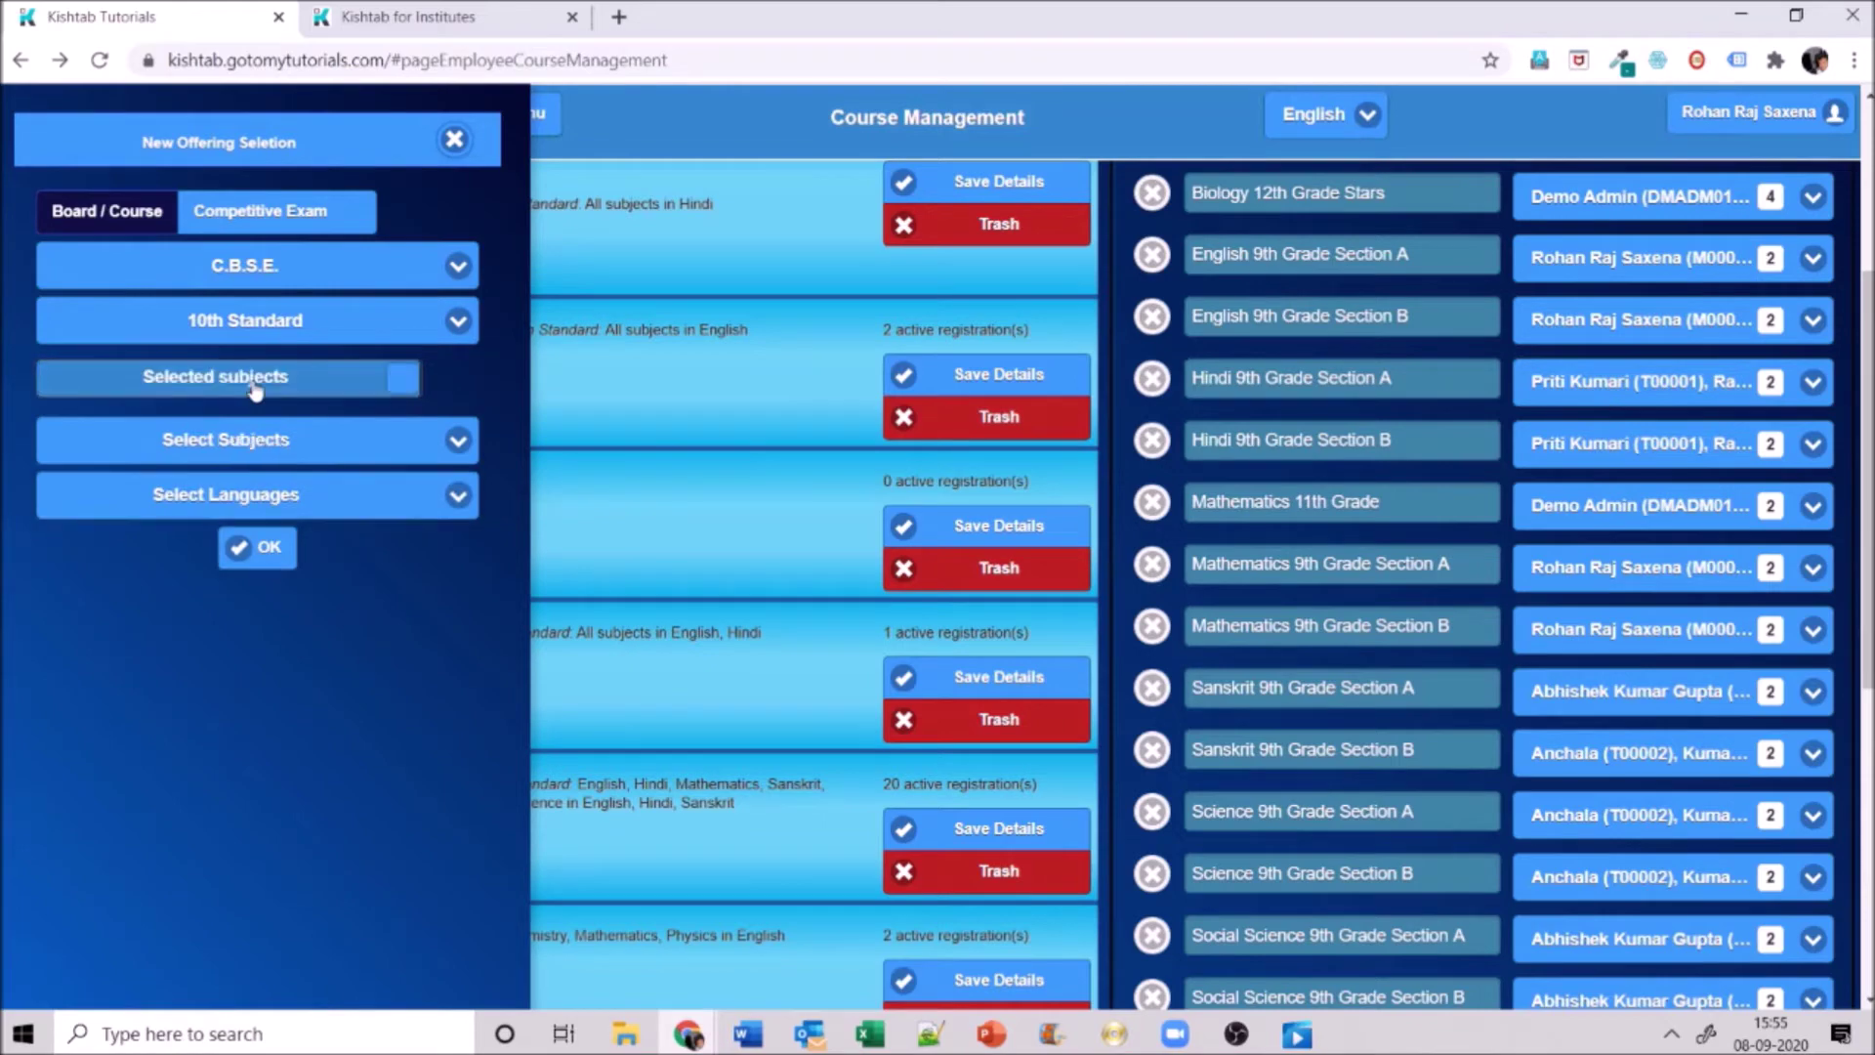
click(260, 442)
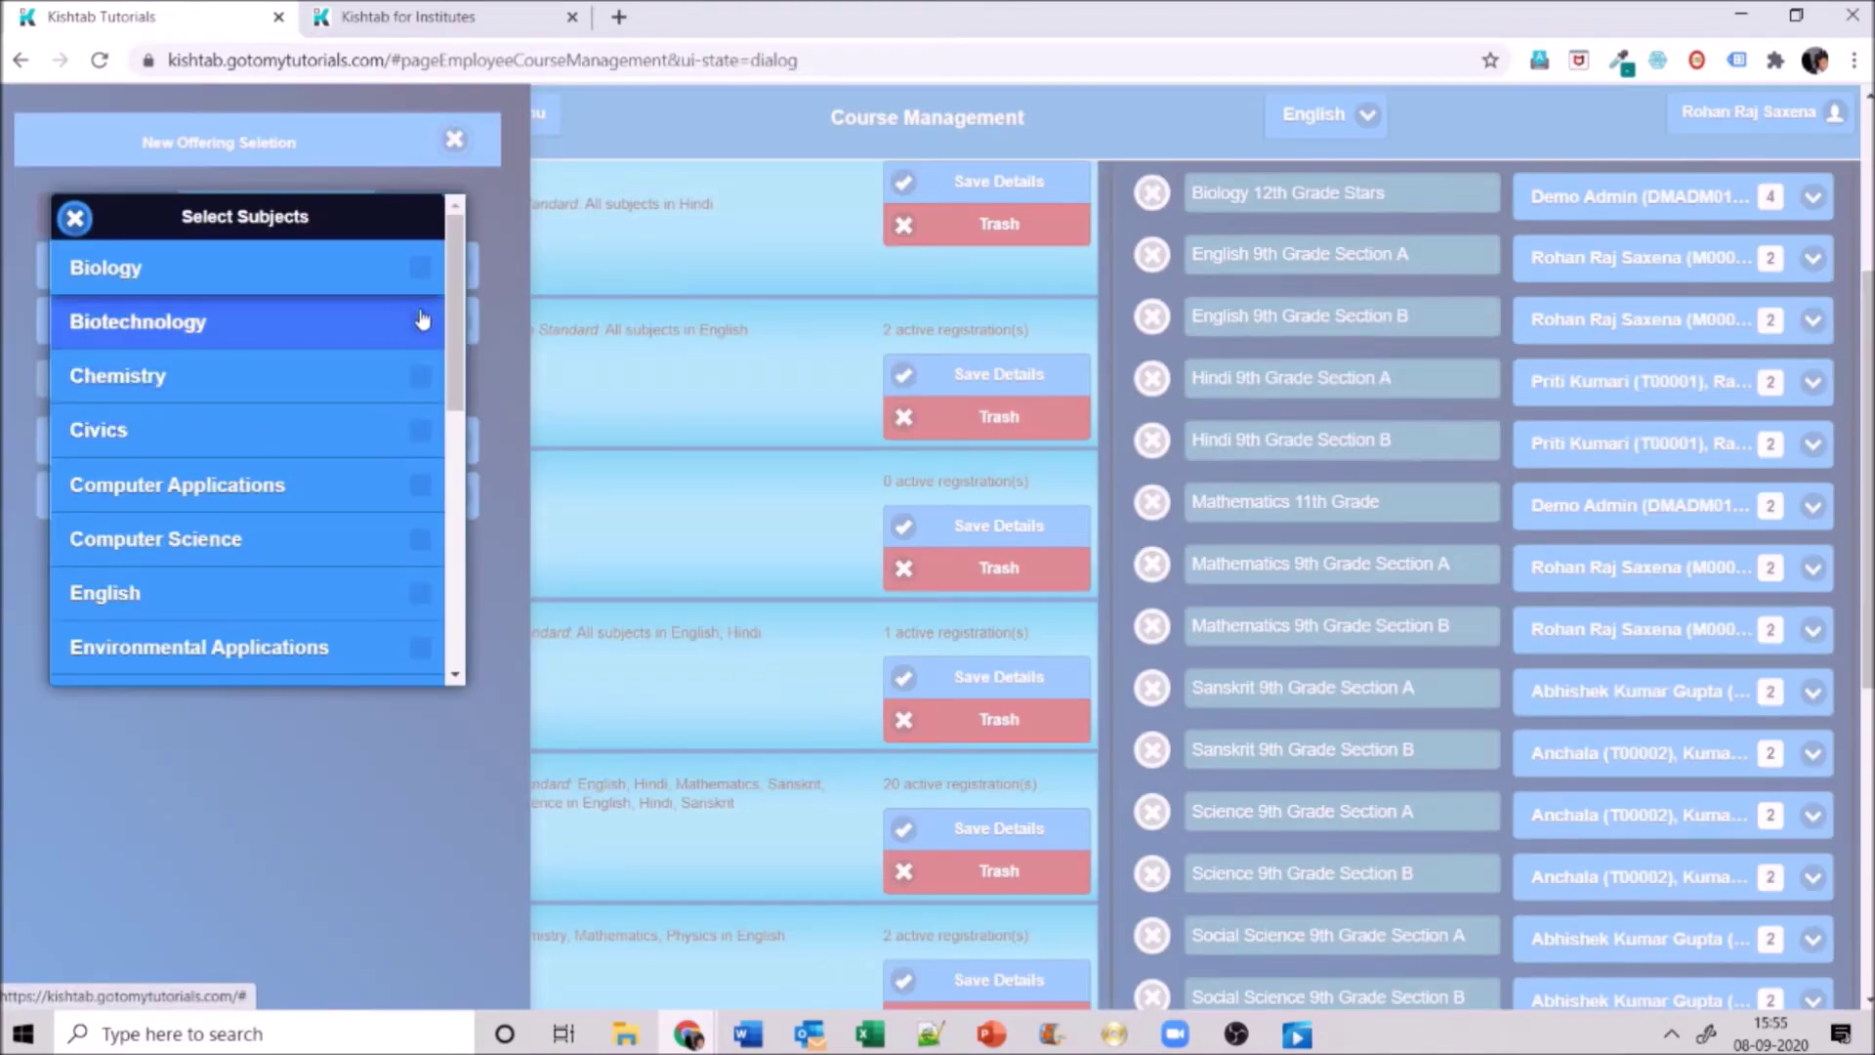
Step: Select Biology, Chemistry, Computer Applications, English, Geography, Hindi, History and Mathematics
click(419, 268)
click(420, 378)
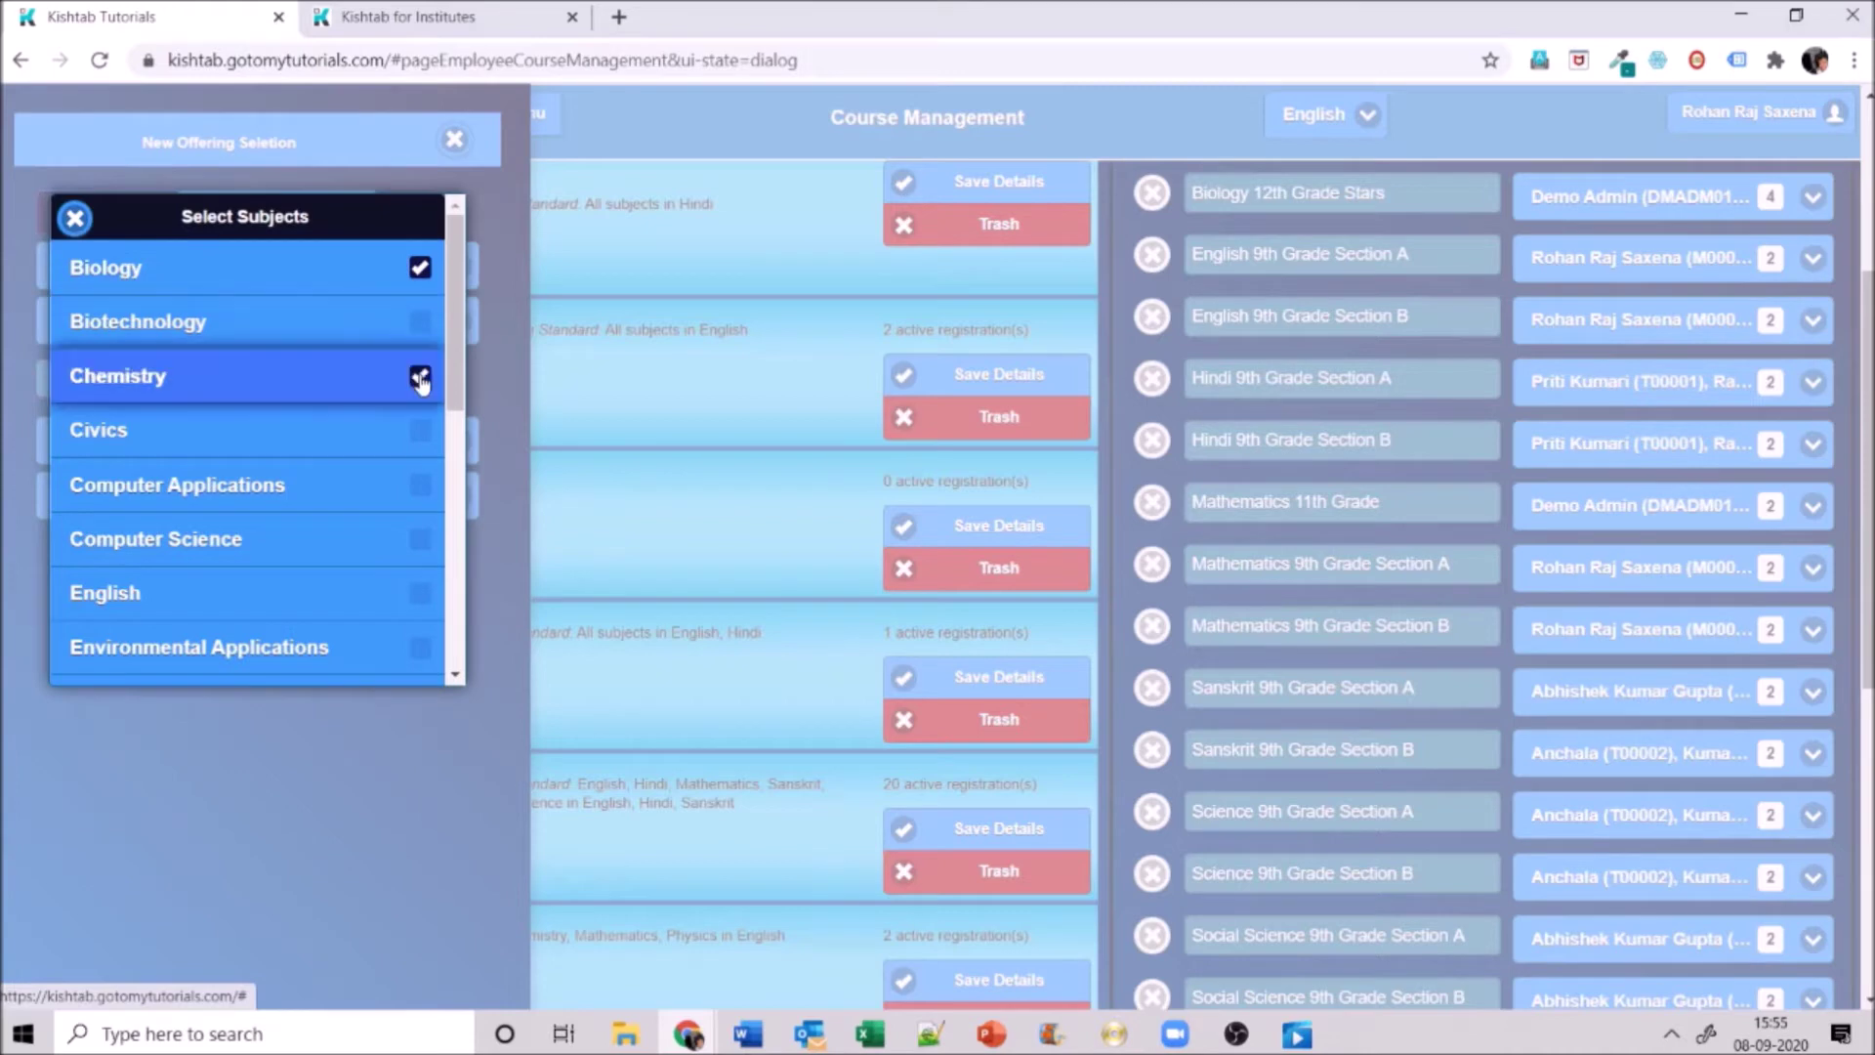
click(423, 486)
click(423, 486)
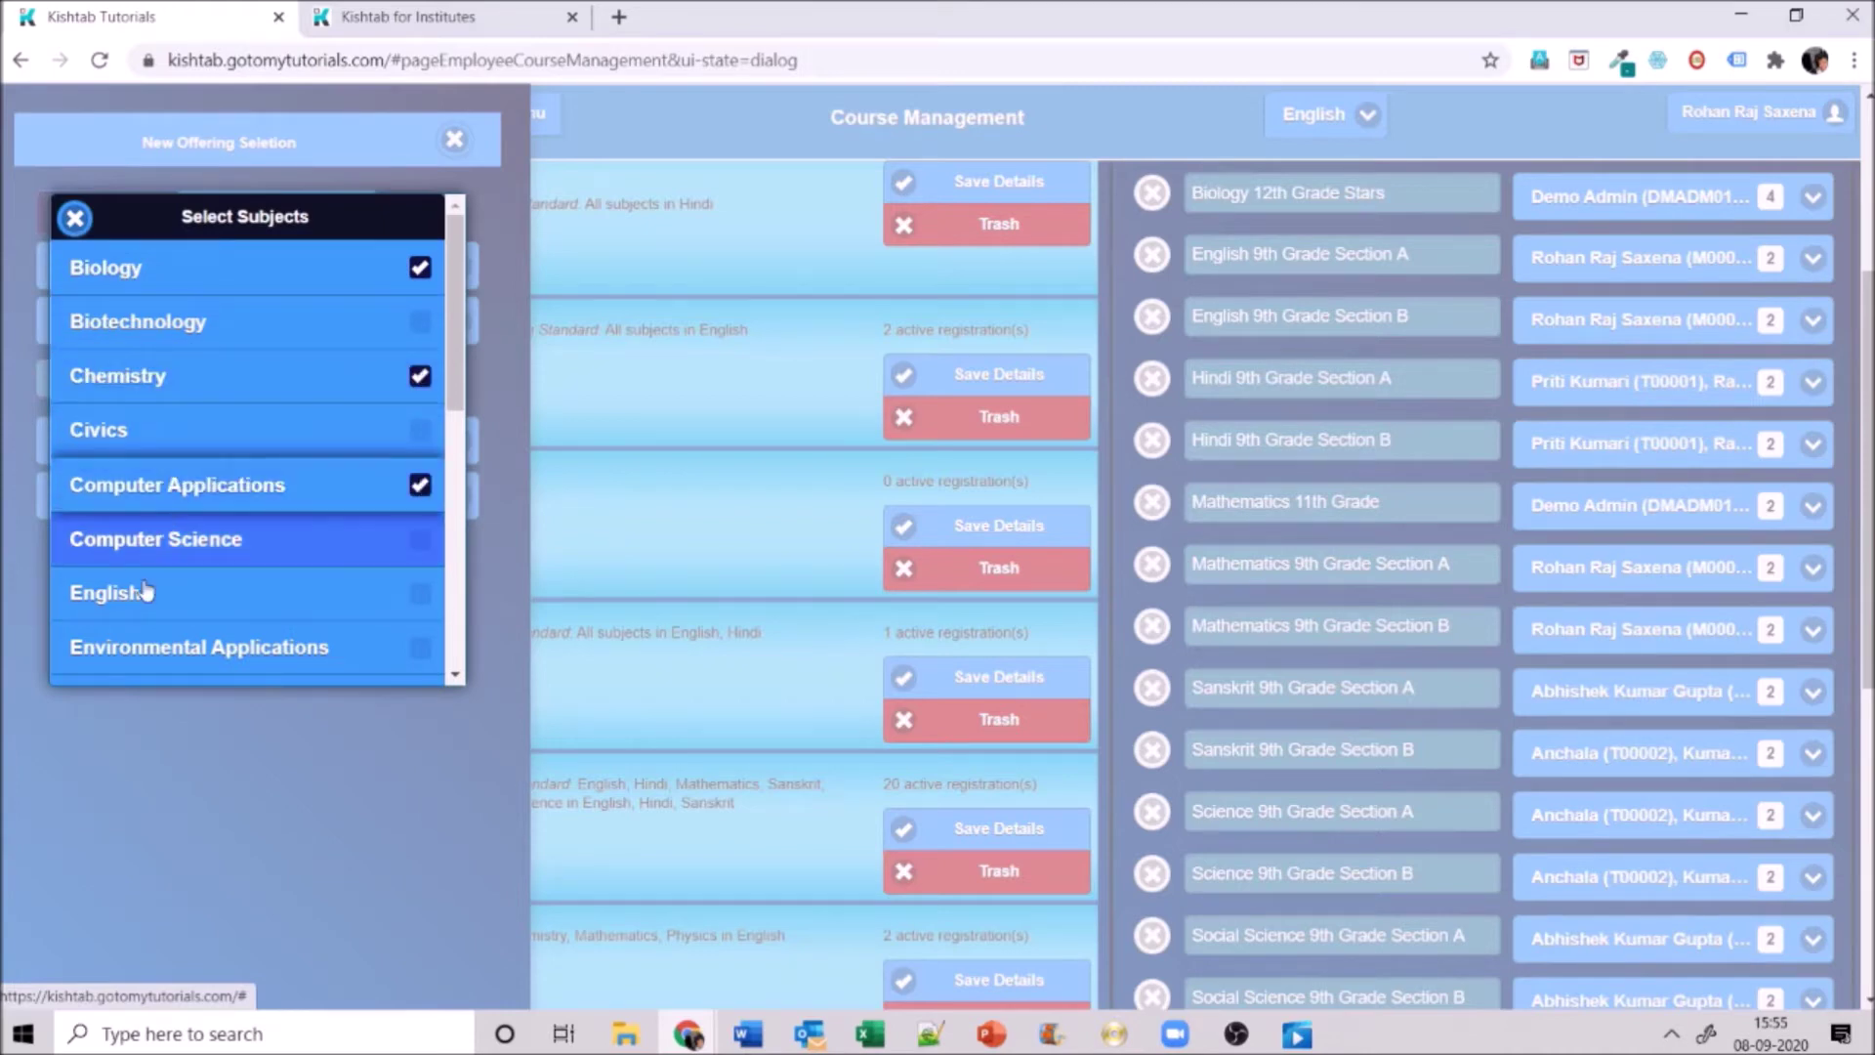
click(419, 599)
scroll(230, 544, down, 5)
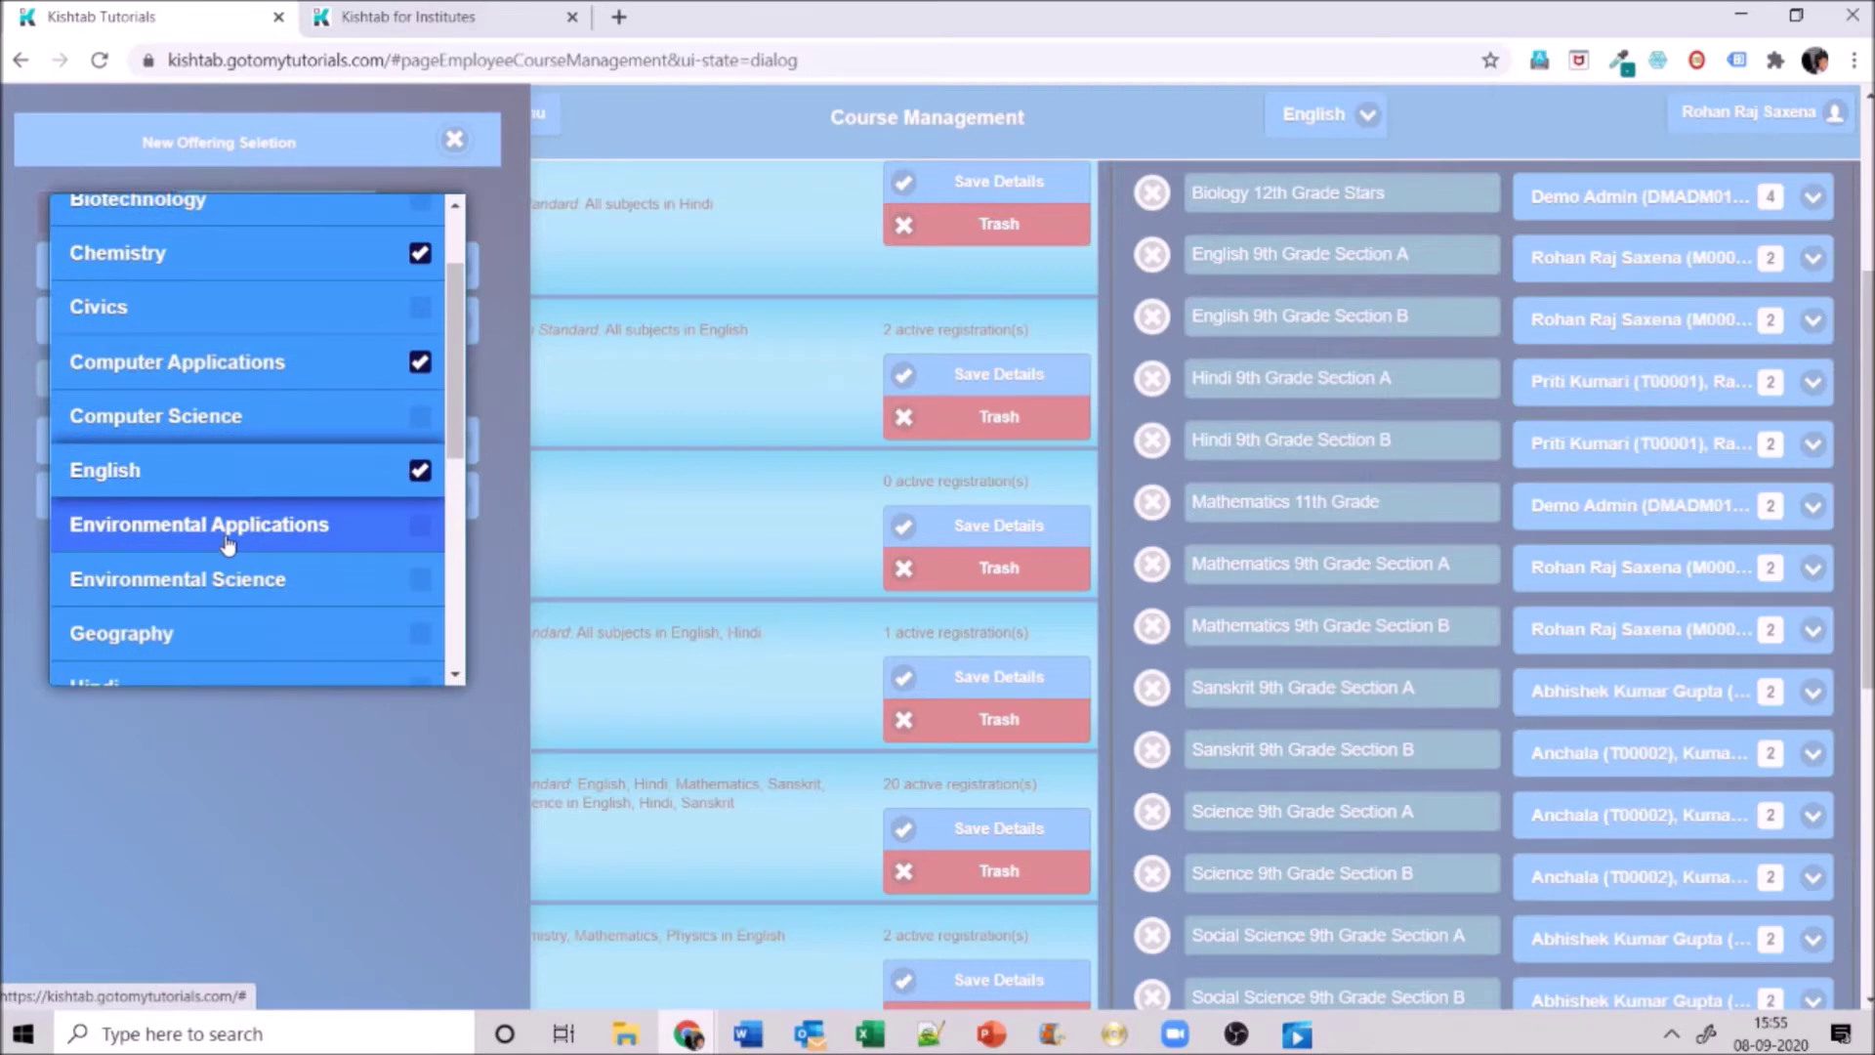
scroll(227, 545, down, 2)
click(419, 392)
click(420, 443)
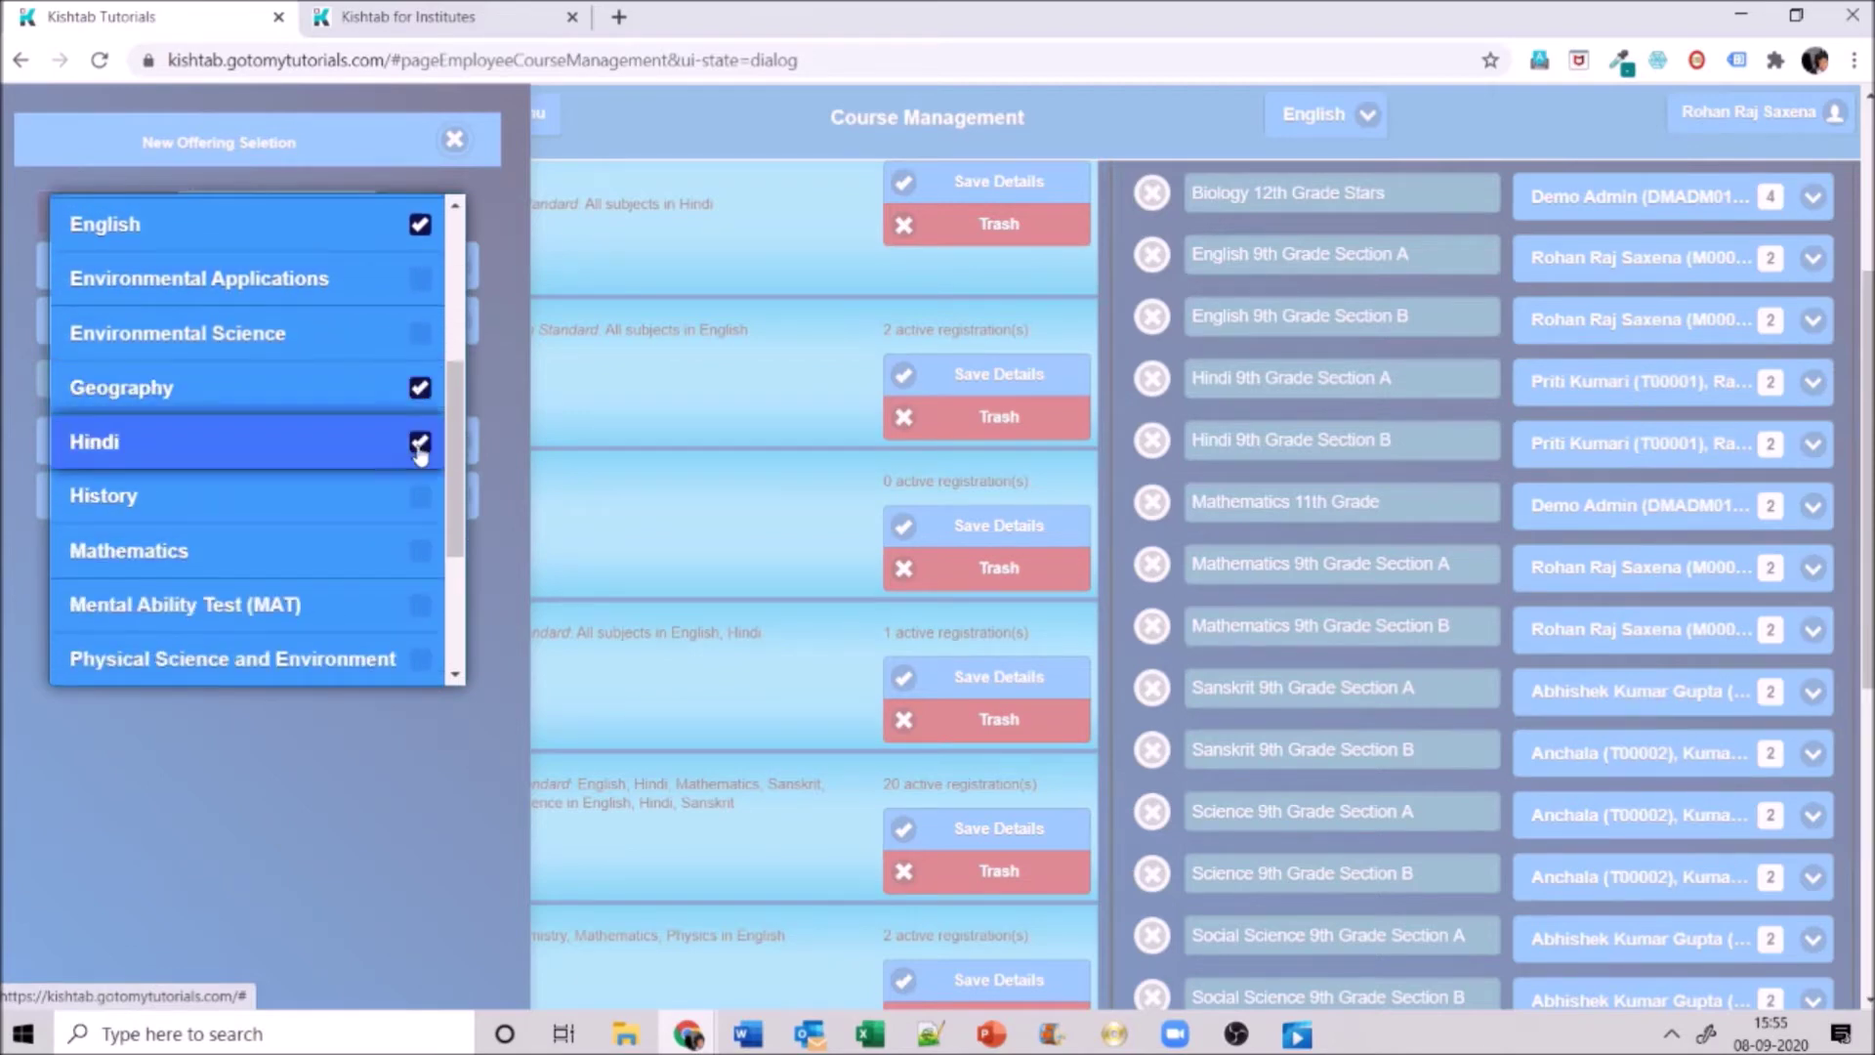
click(419, 497)
click(420, 552)
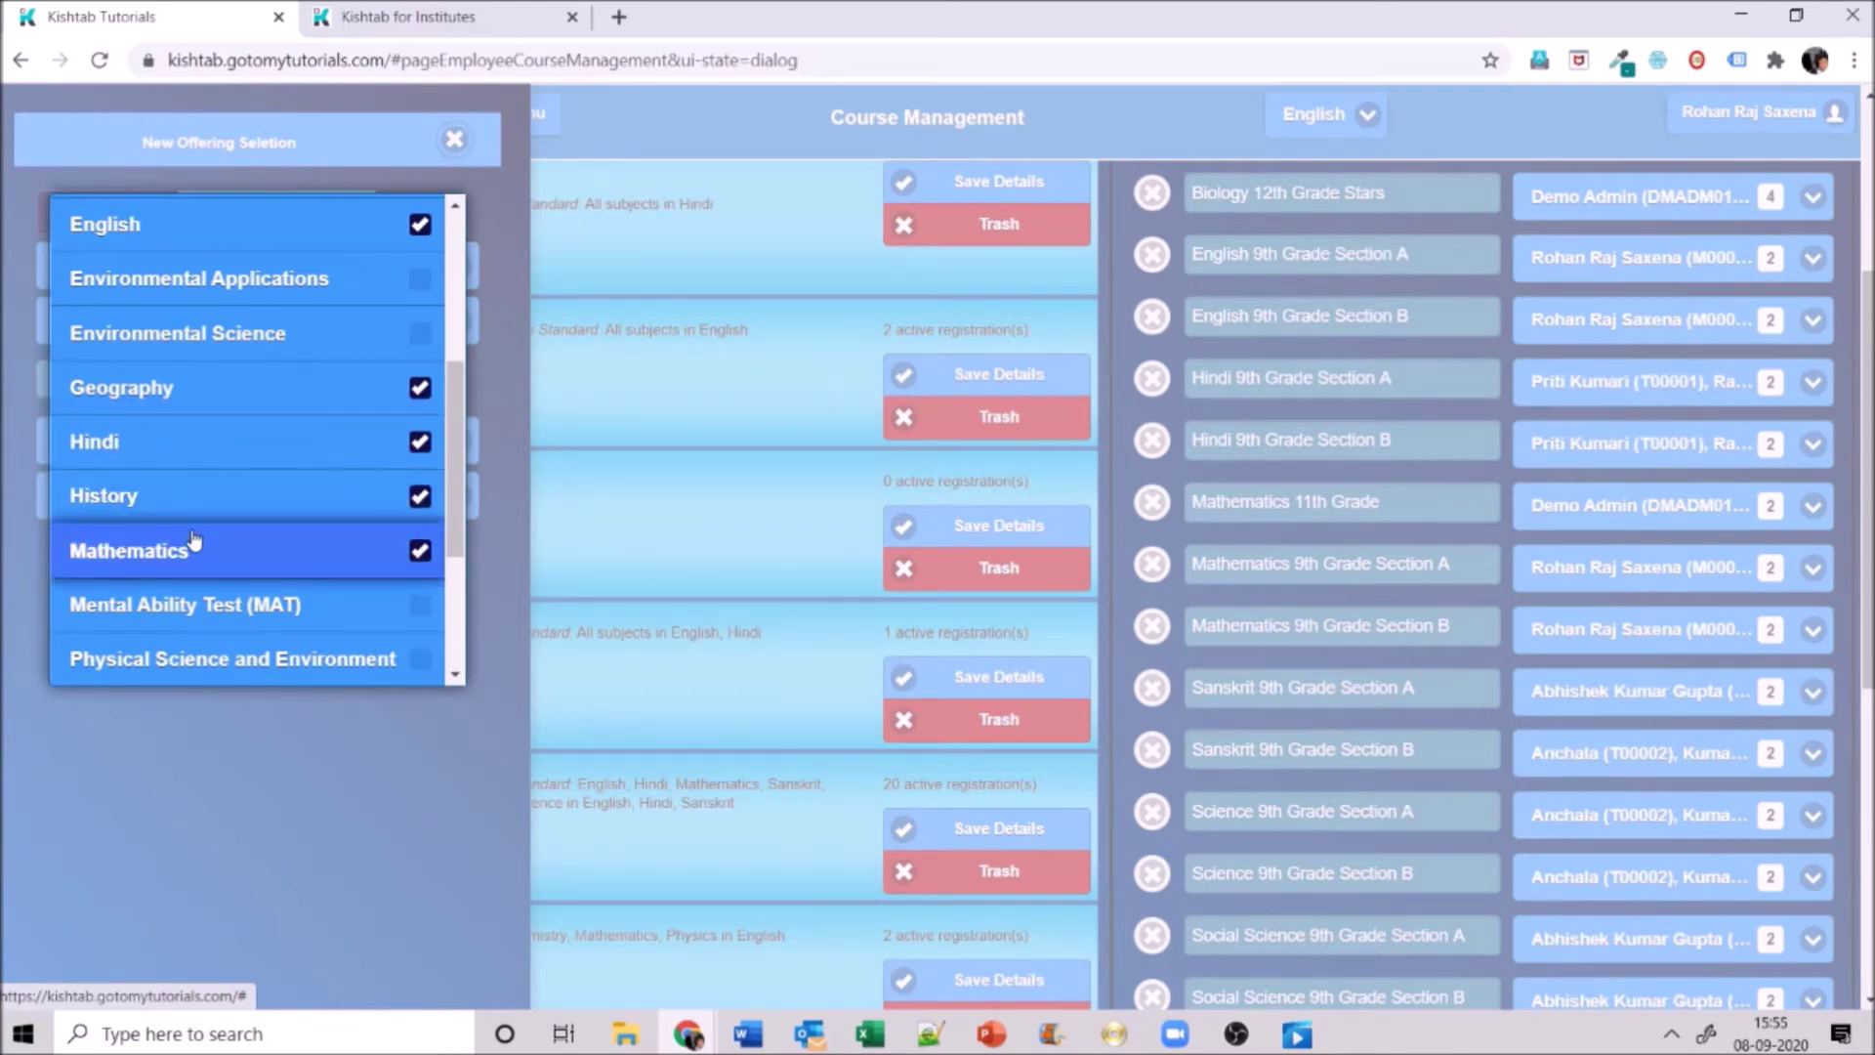
Step: Add Physics, Sanskrit, Science and Social Science to complete the twelve subjects
scroll(191, 536, down, 4)
click(420, 469)
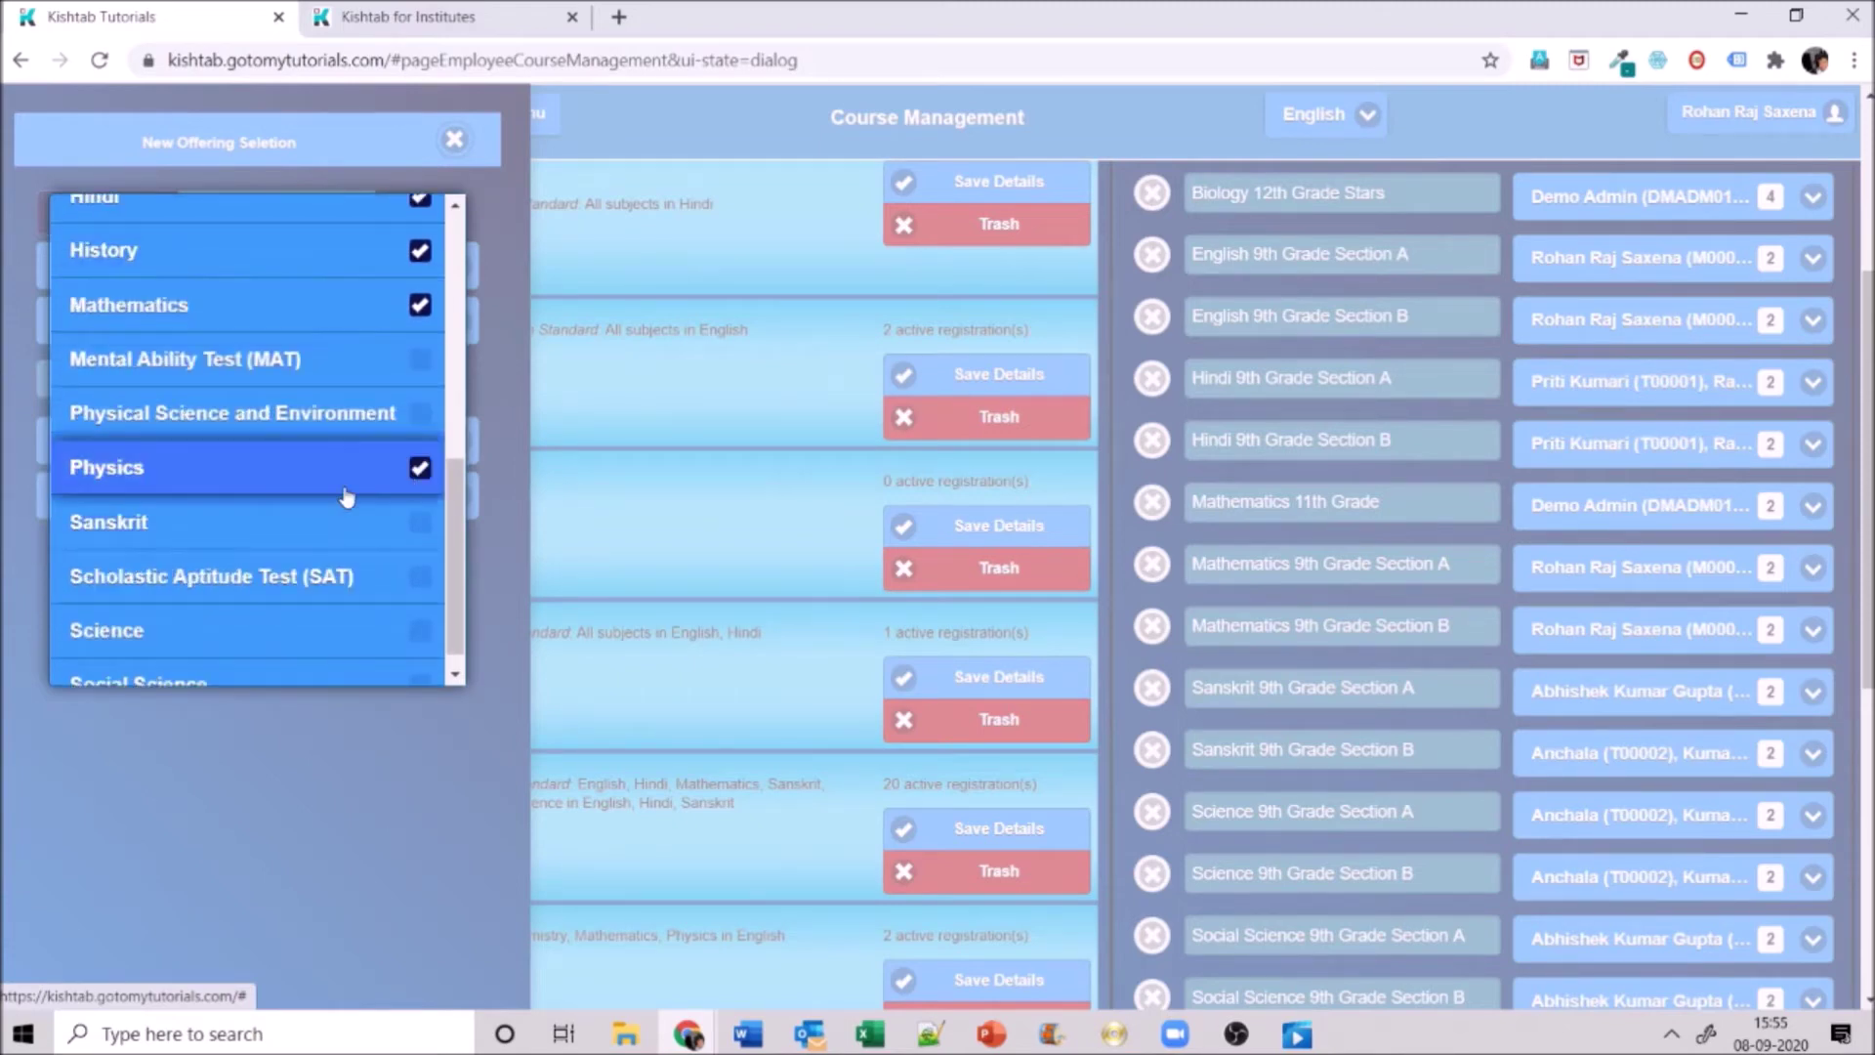
click(427, 536)
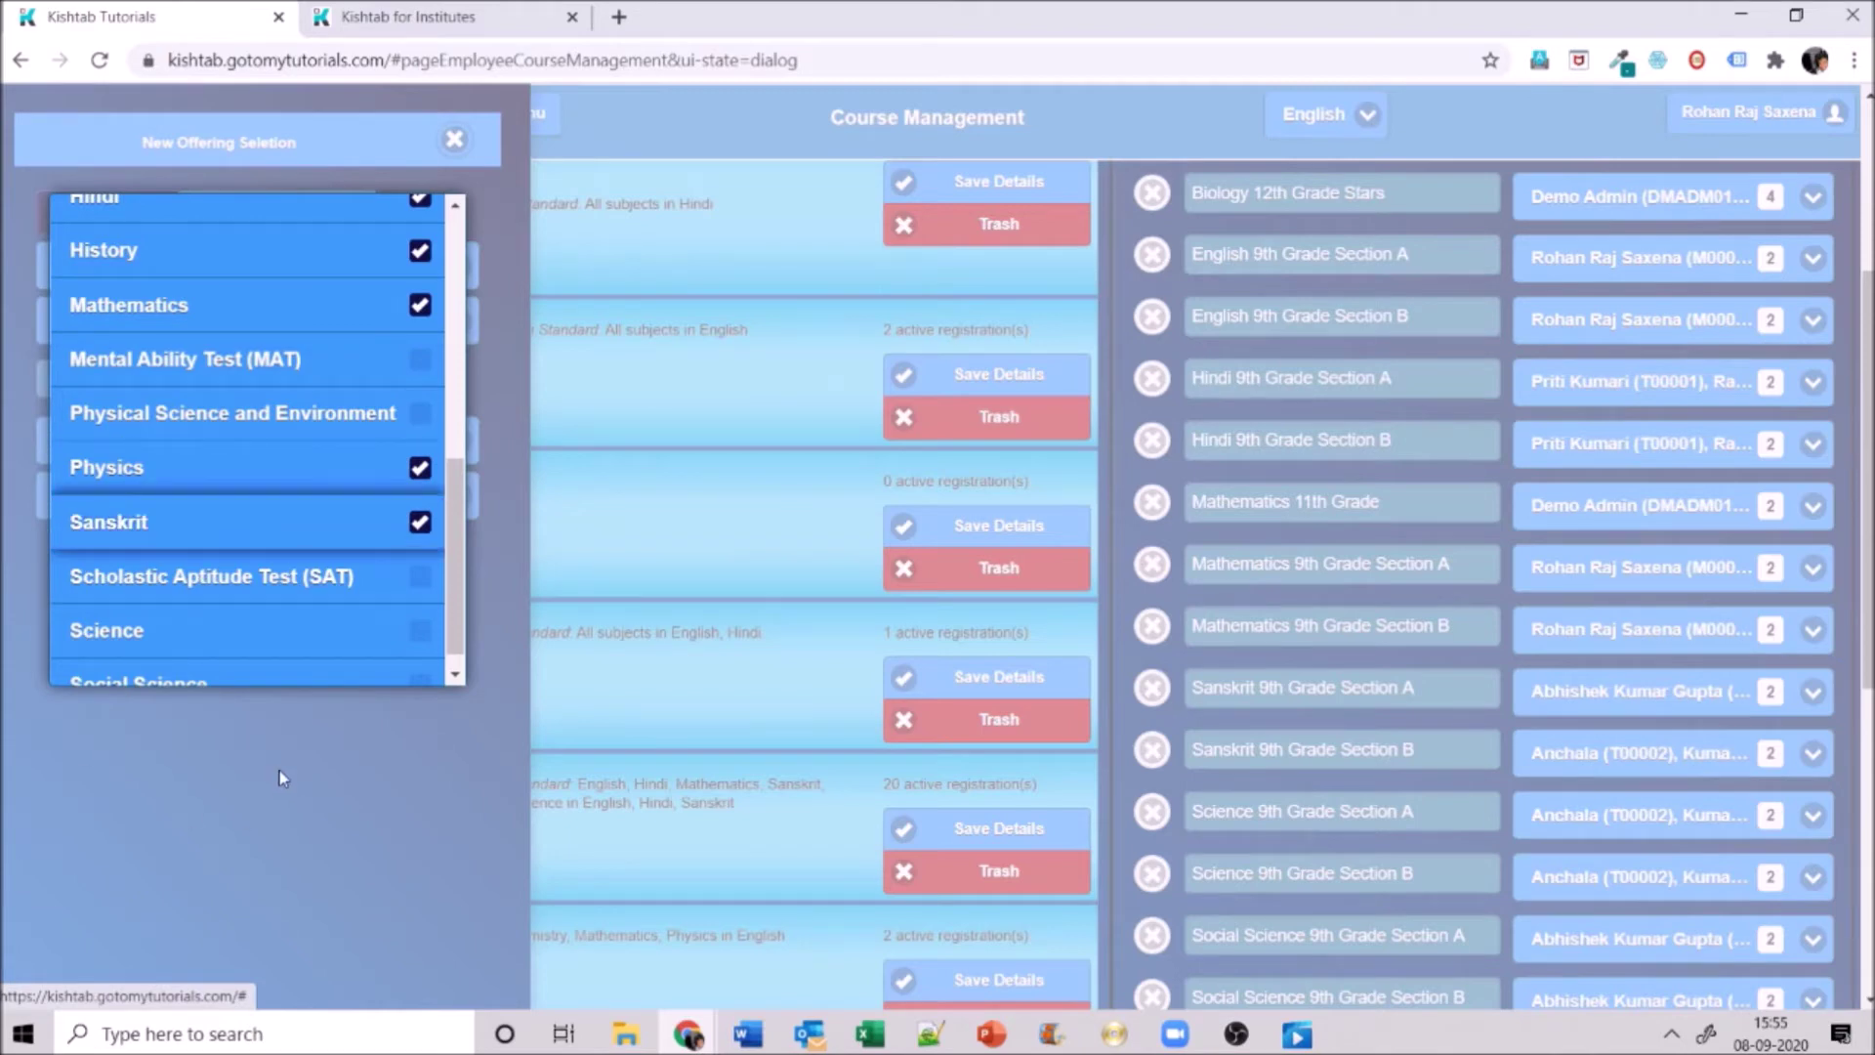
click(422, 633)
scroll(249, 611, down, 1)
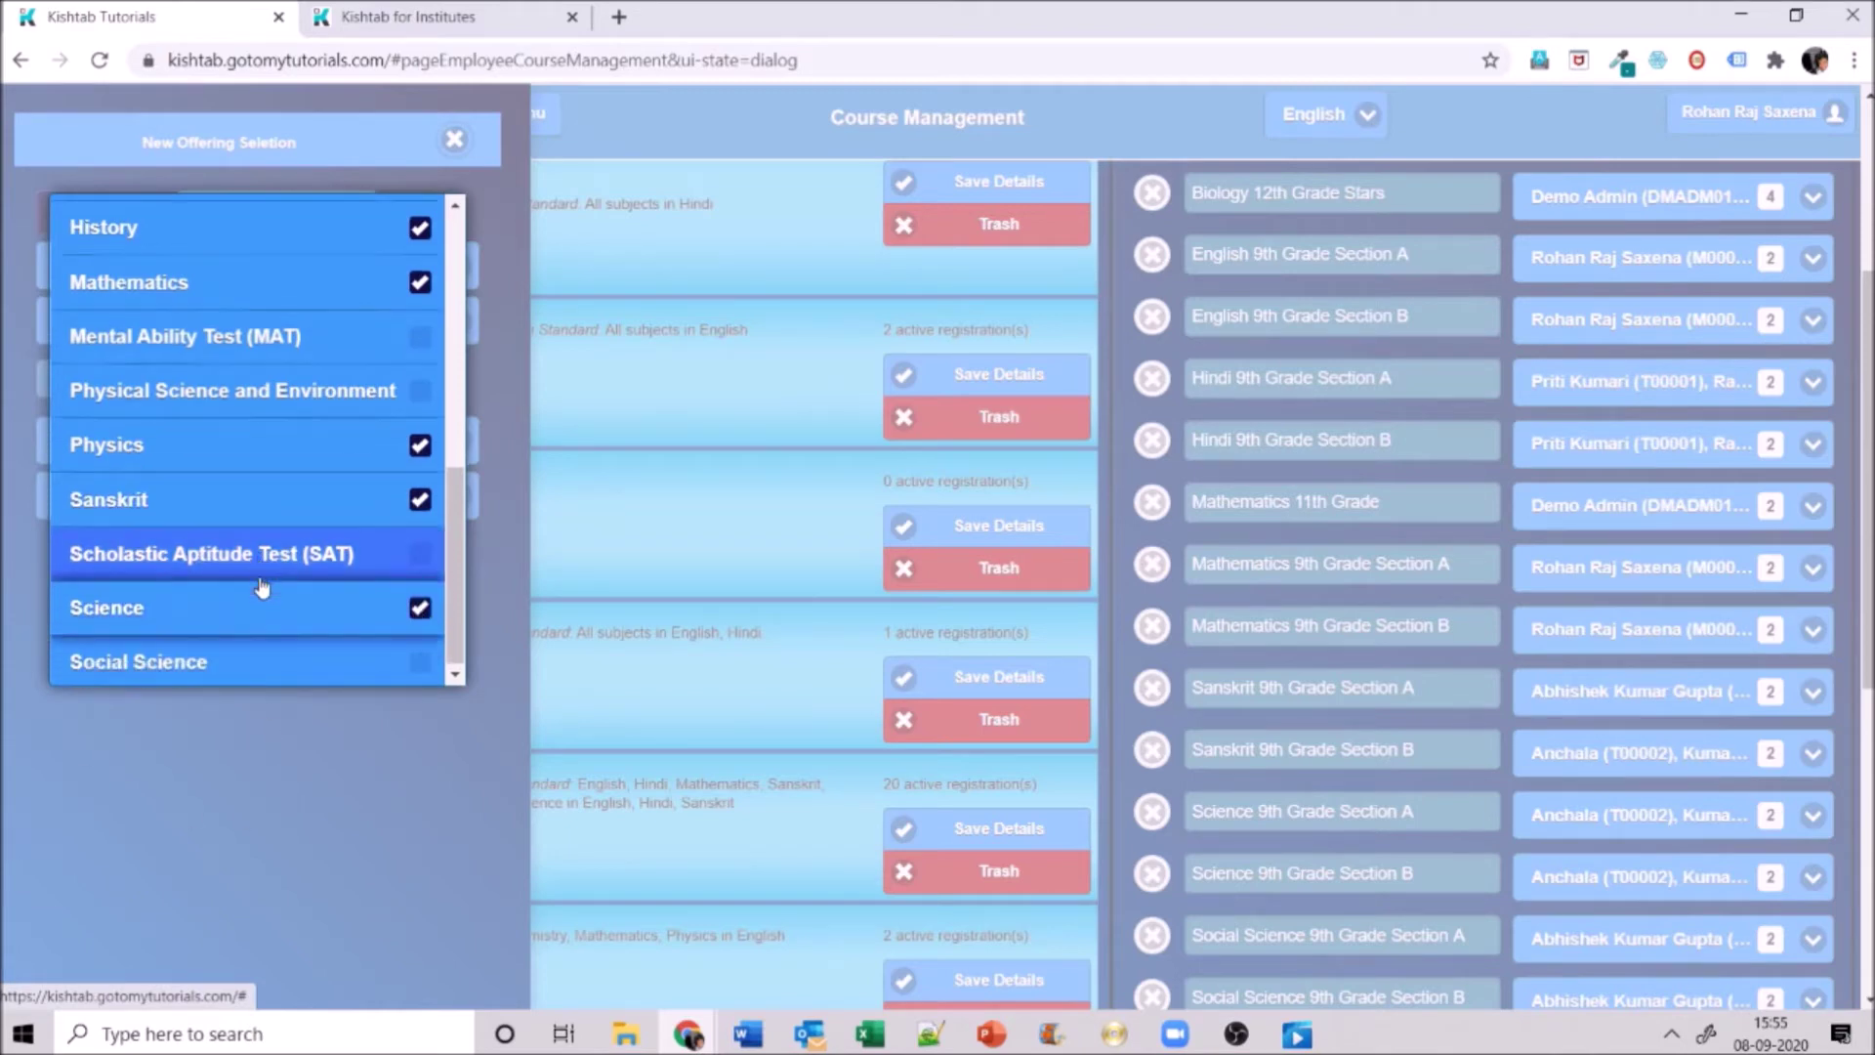
click(420, 659)
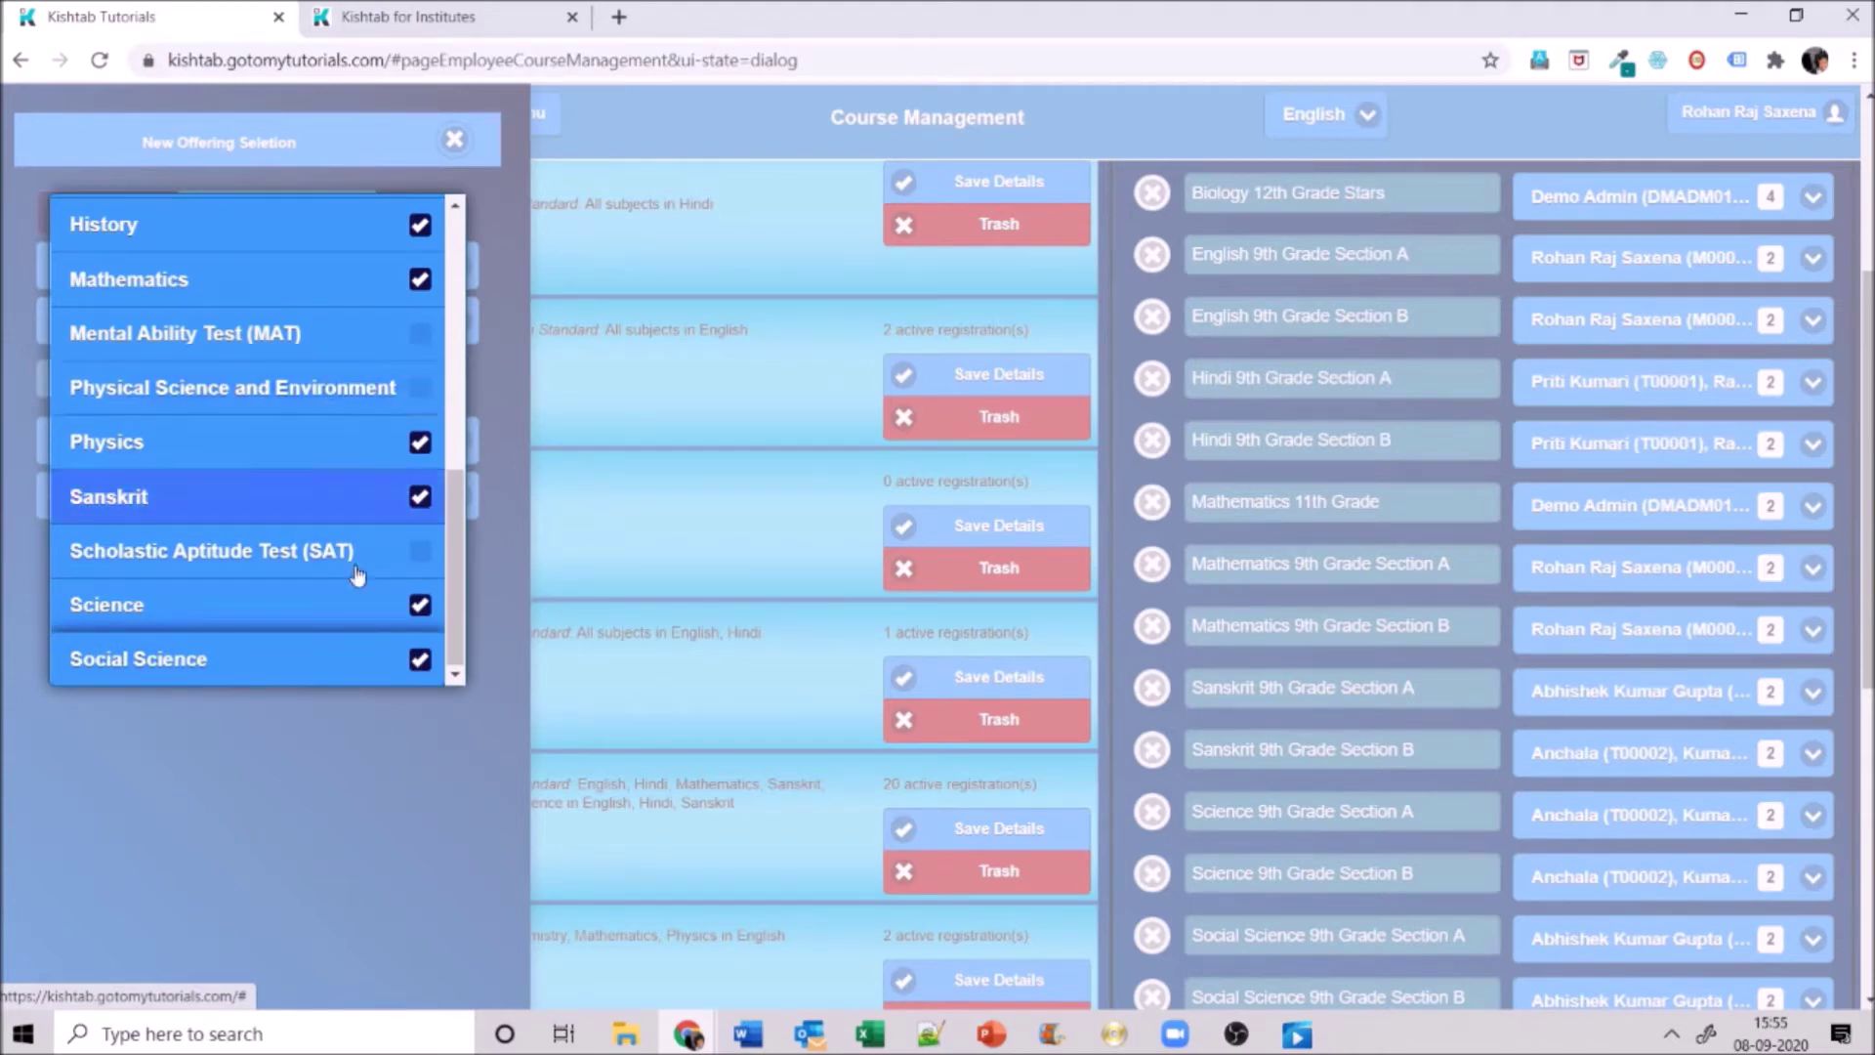
scroll(356, 460, up, 10)
click(335, 785)
Step: Set English, Hindi and Sanskrit as teaching languages and confirm the inclusion
click(283, 496)
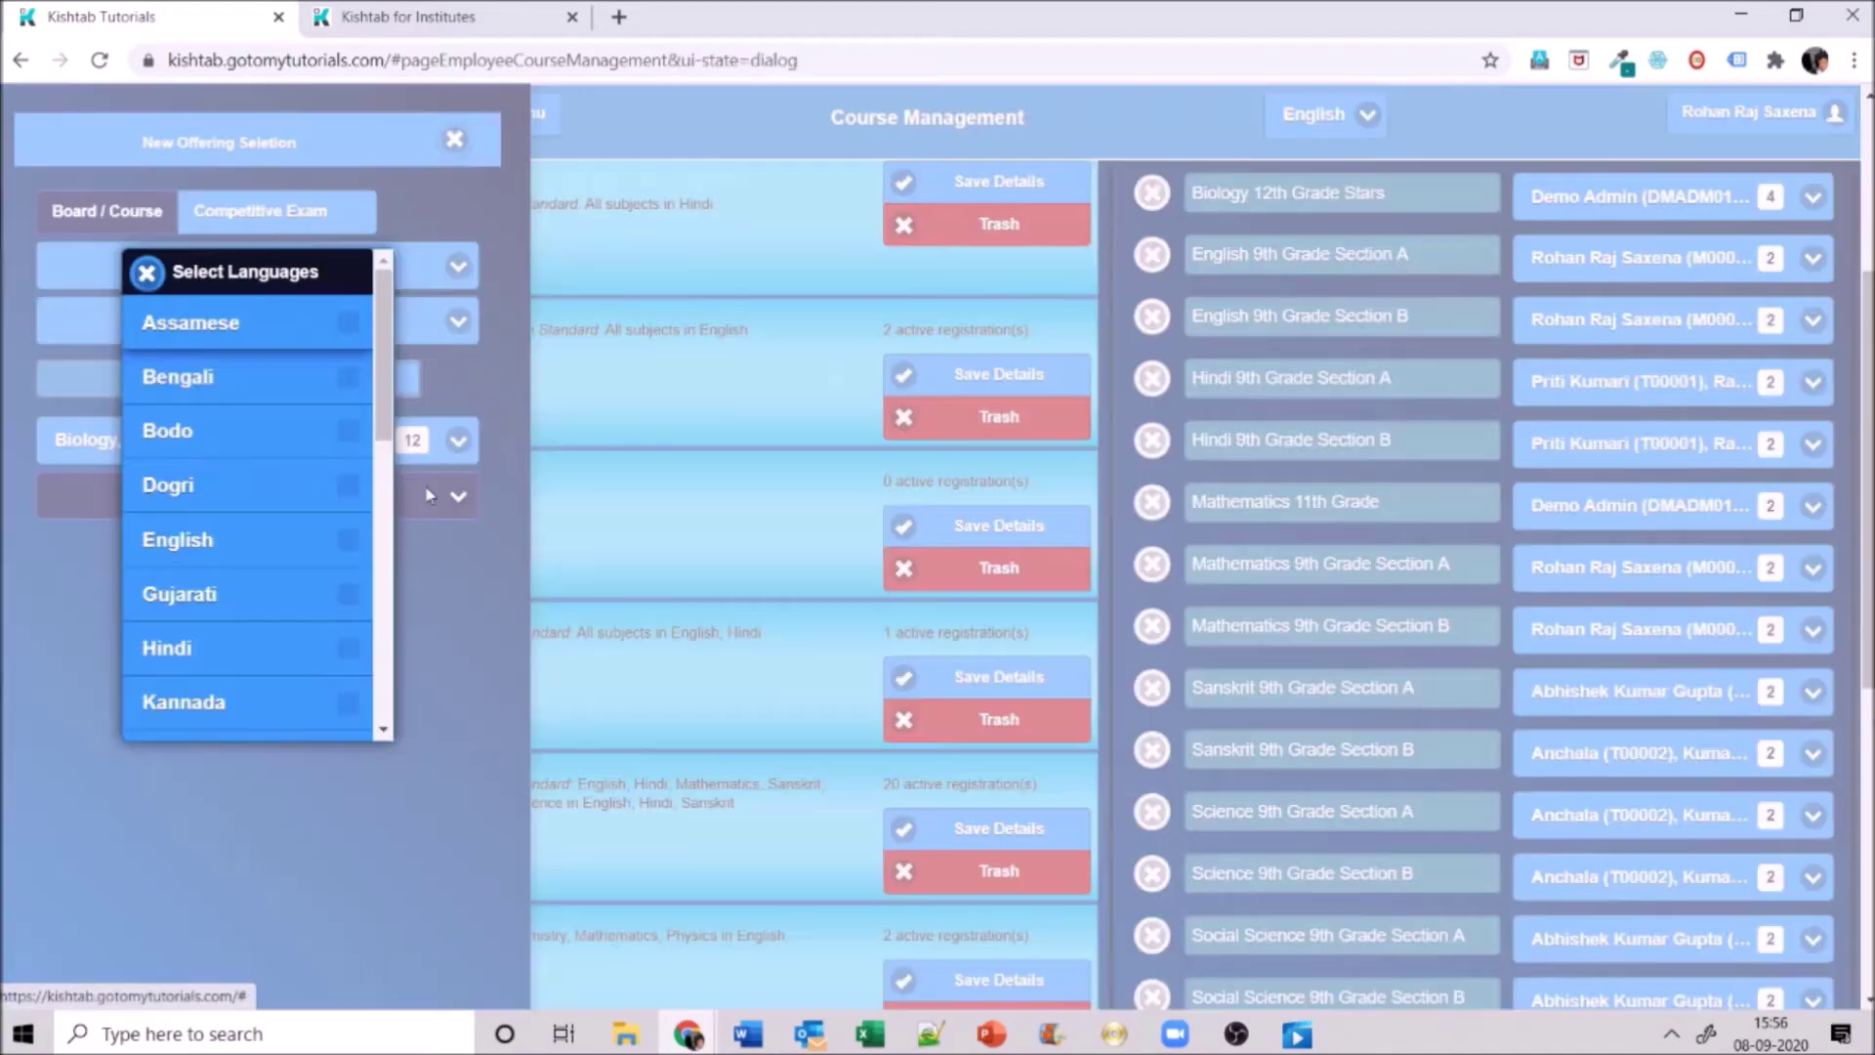
click(346, 539)
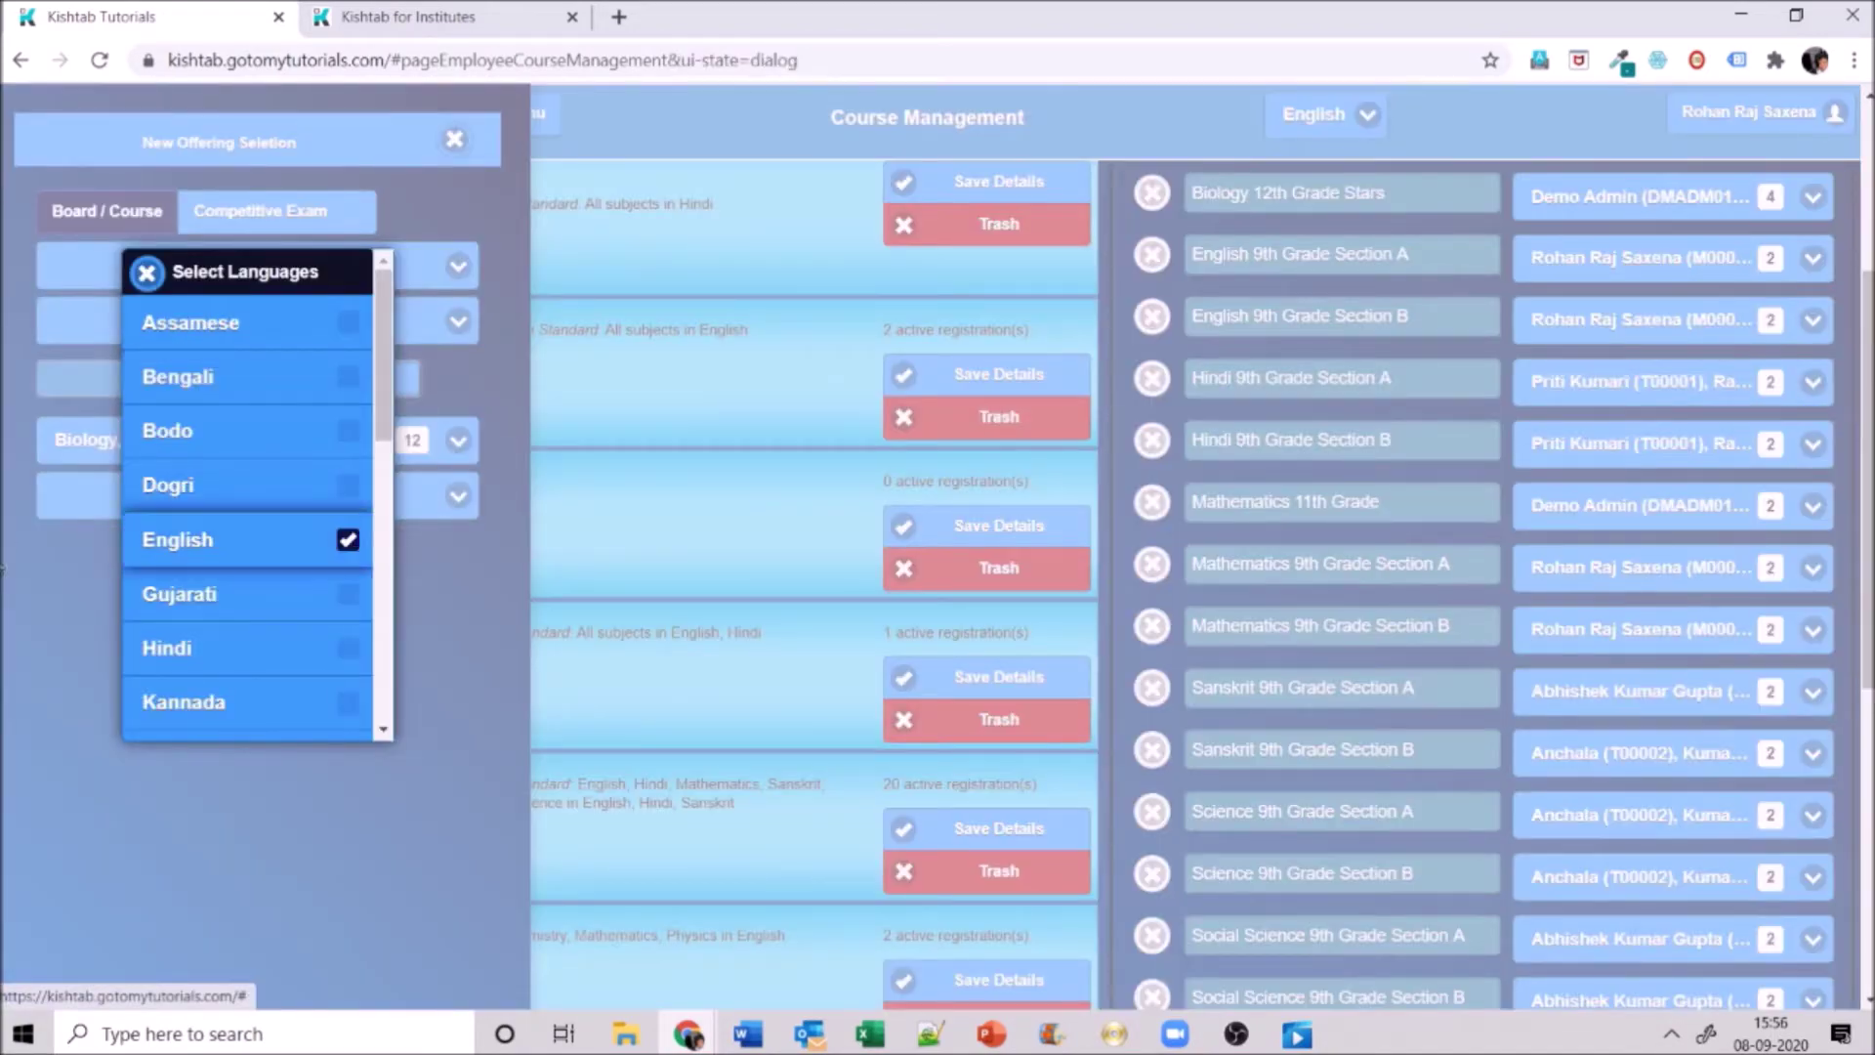
click(351, 659)
scroll(251, 649, down, 5)
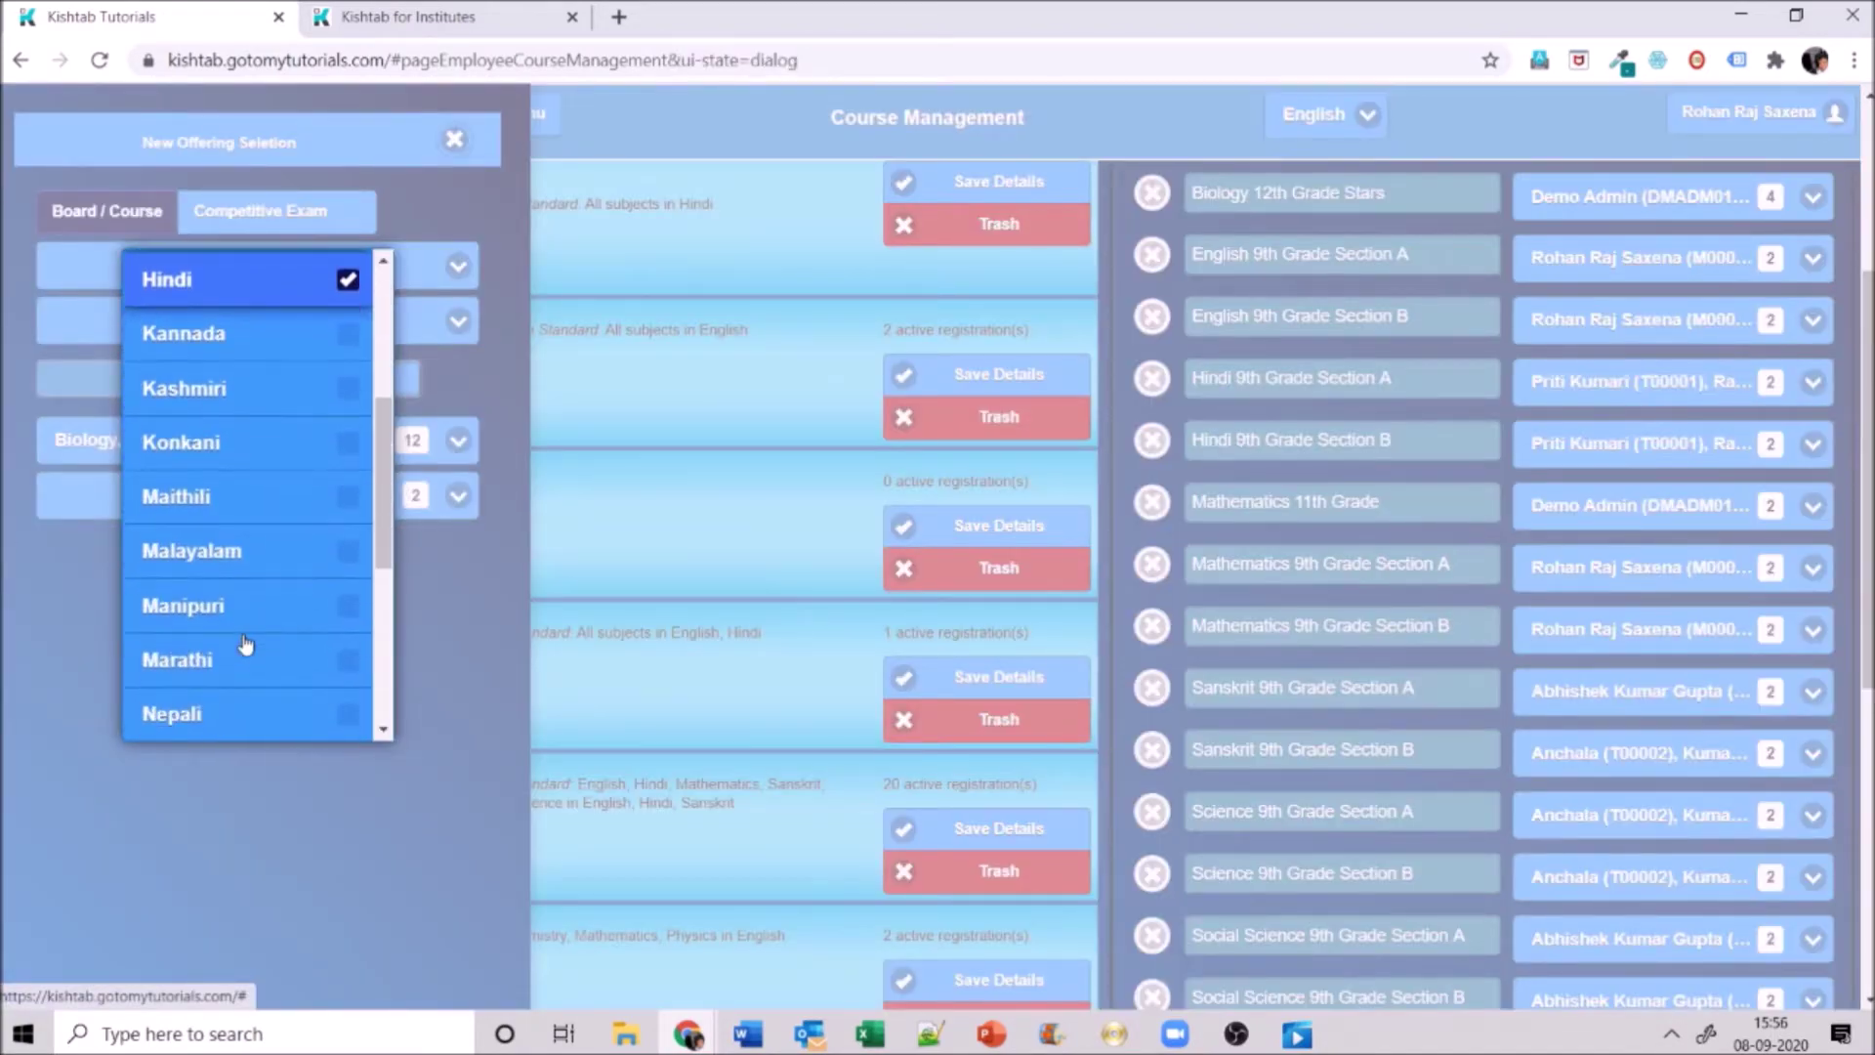
scroll(242, 644, down, 3)
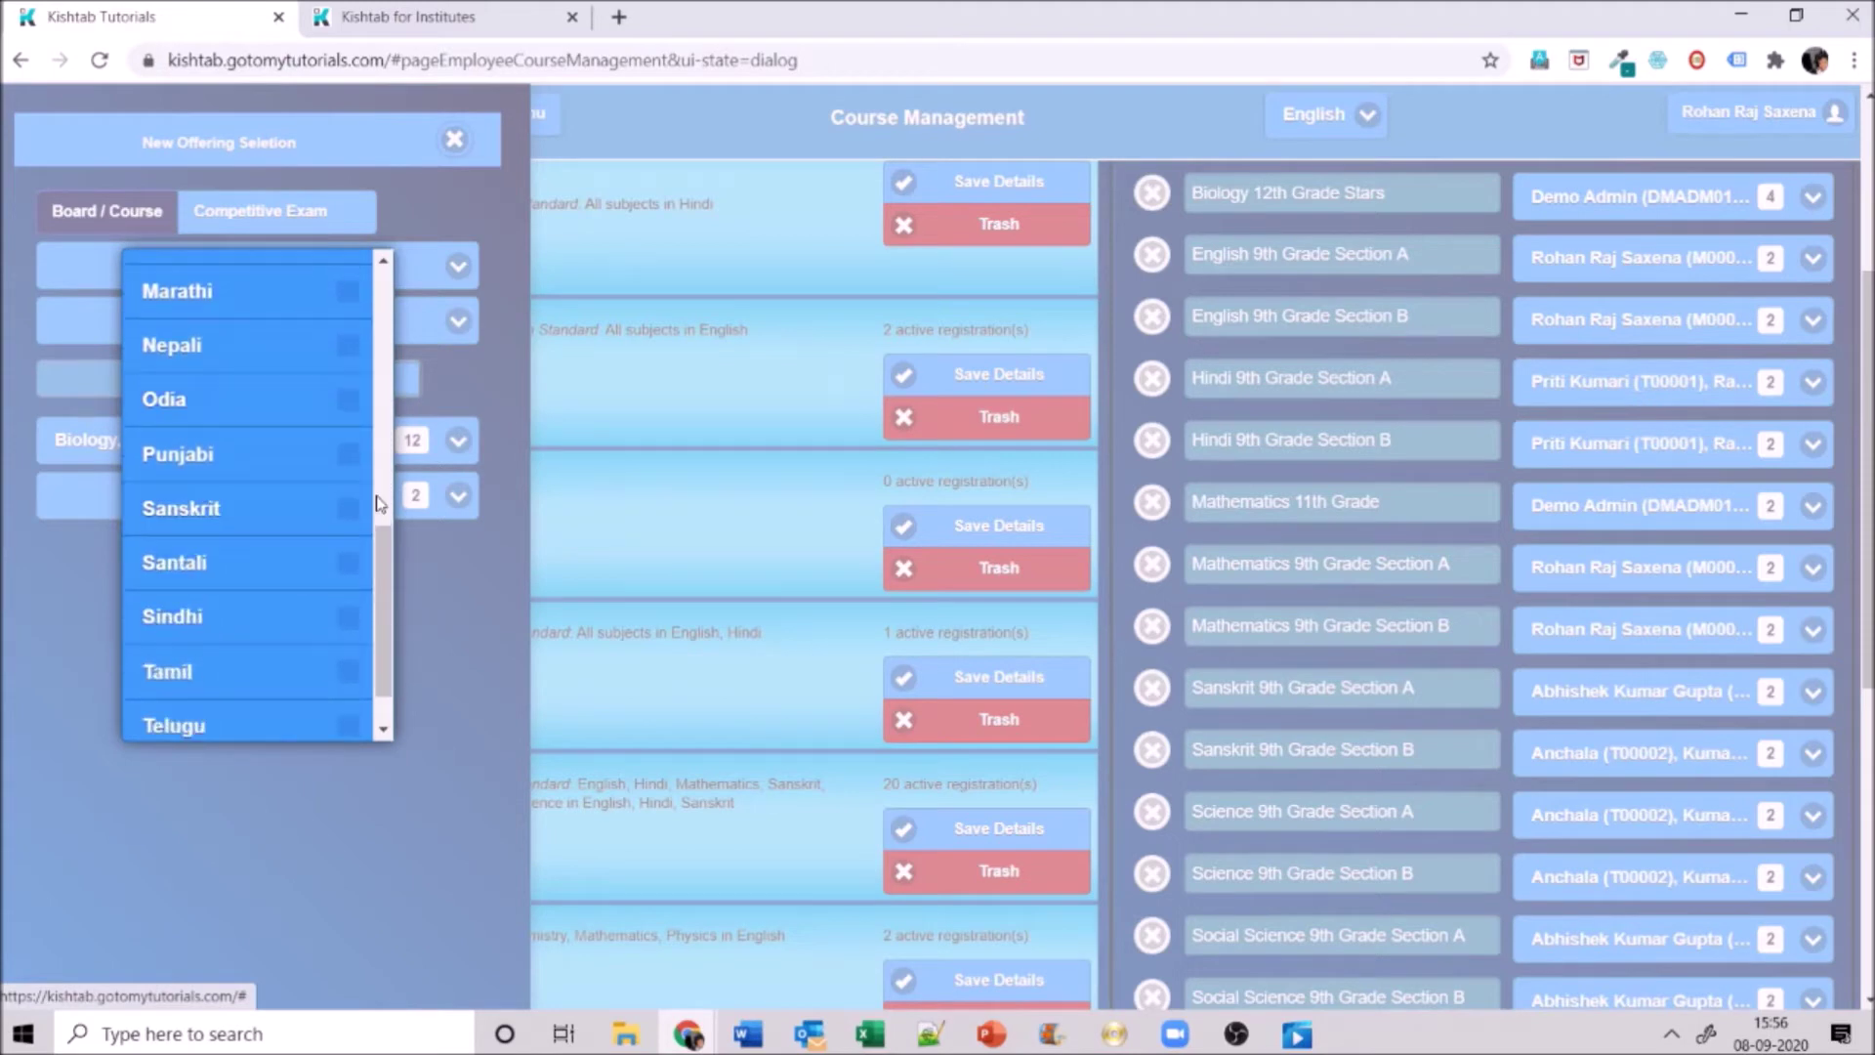
click(352, 515)
click(385, 813)
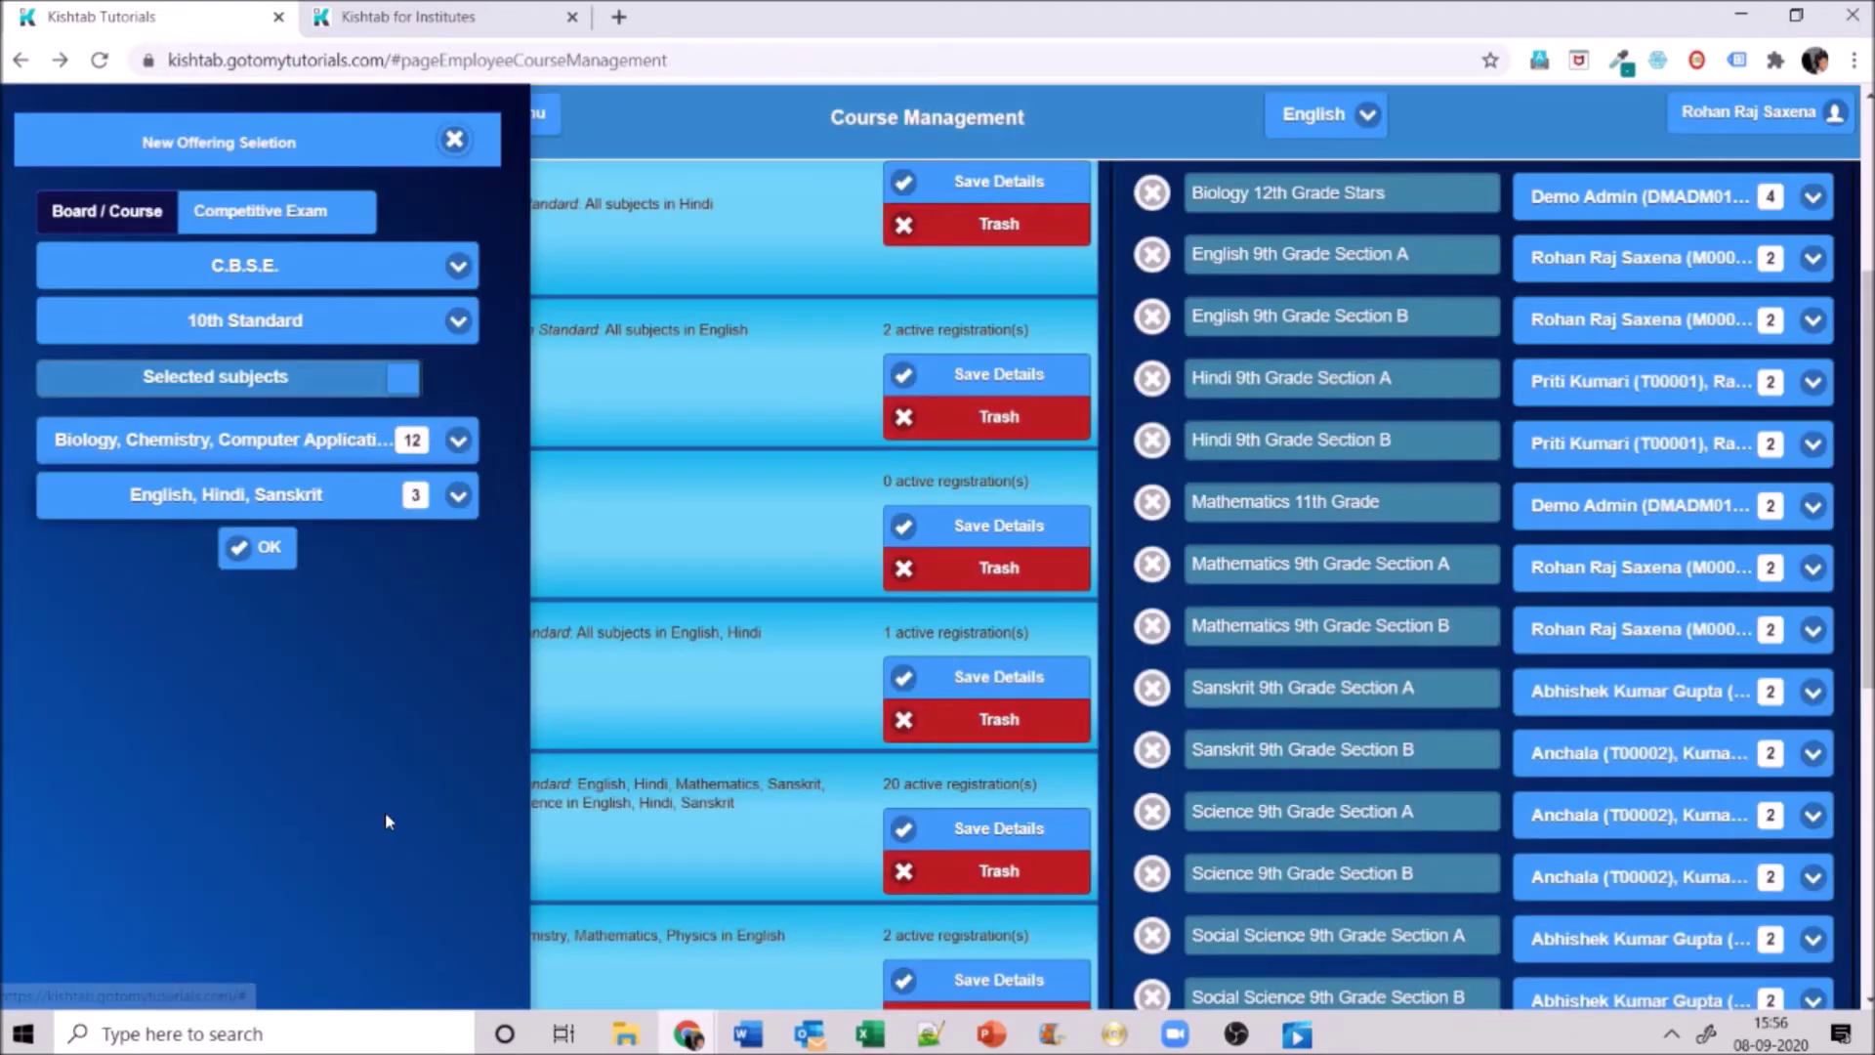
click(257, 547)
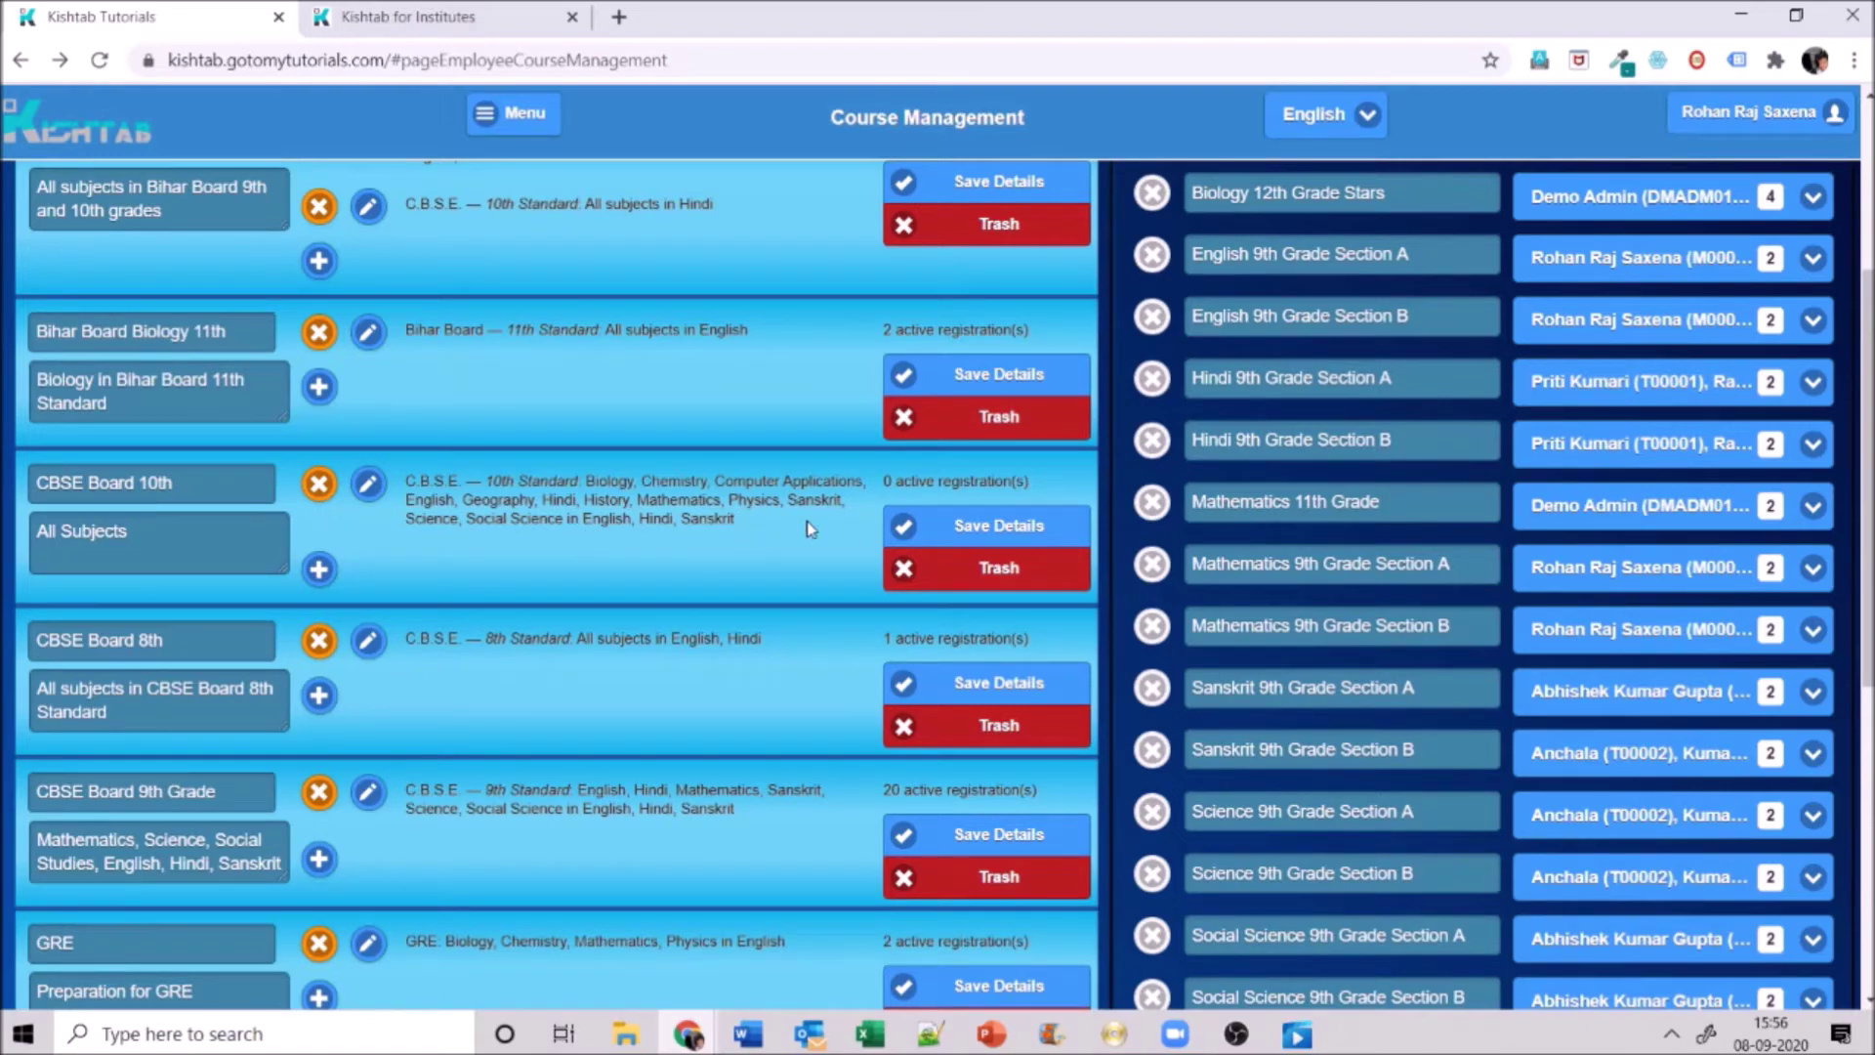
Step: Save the CBSE Board 10th course details, then move the course to trash
click(1015, 532)
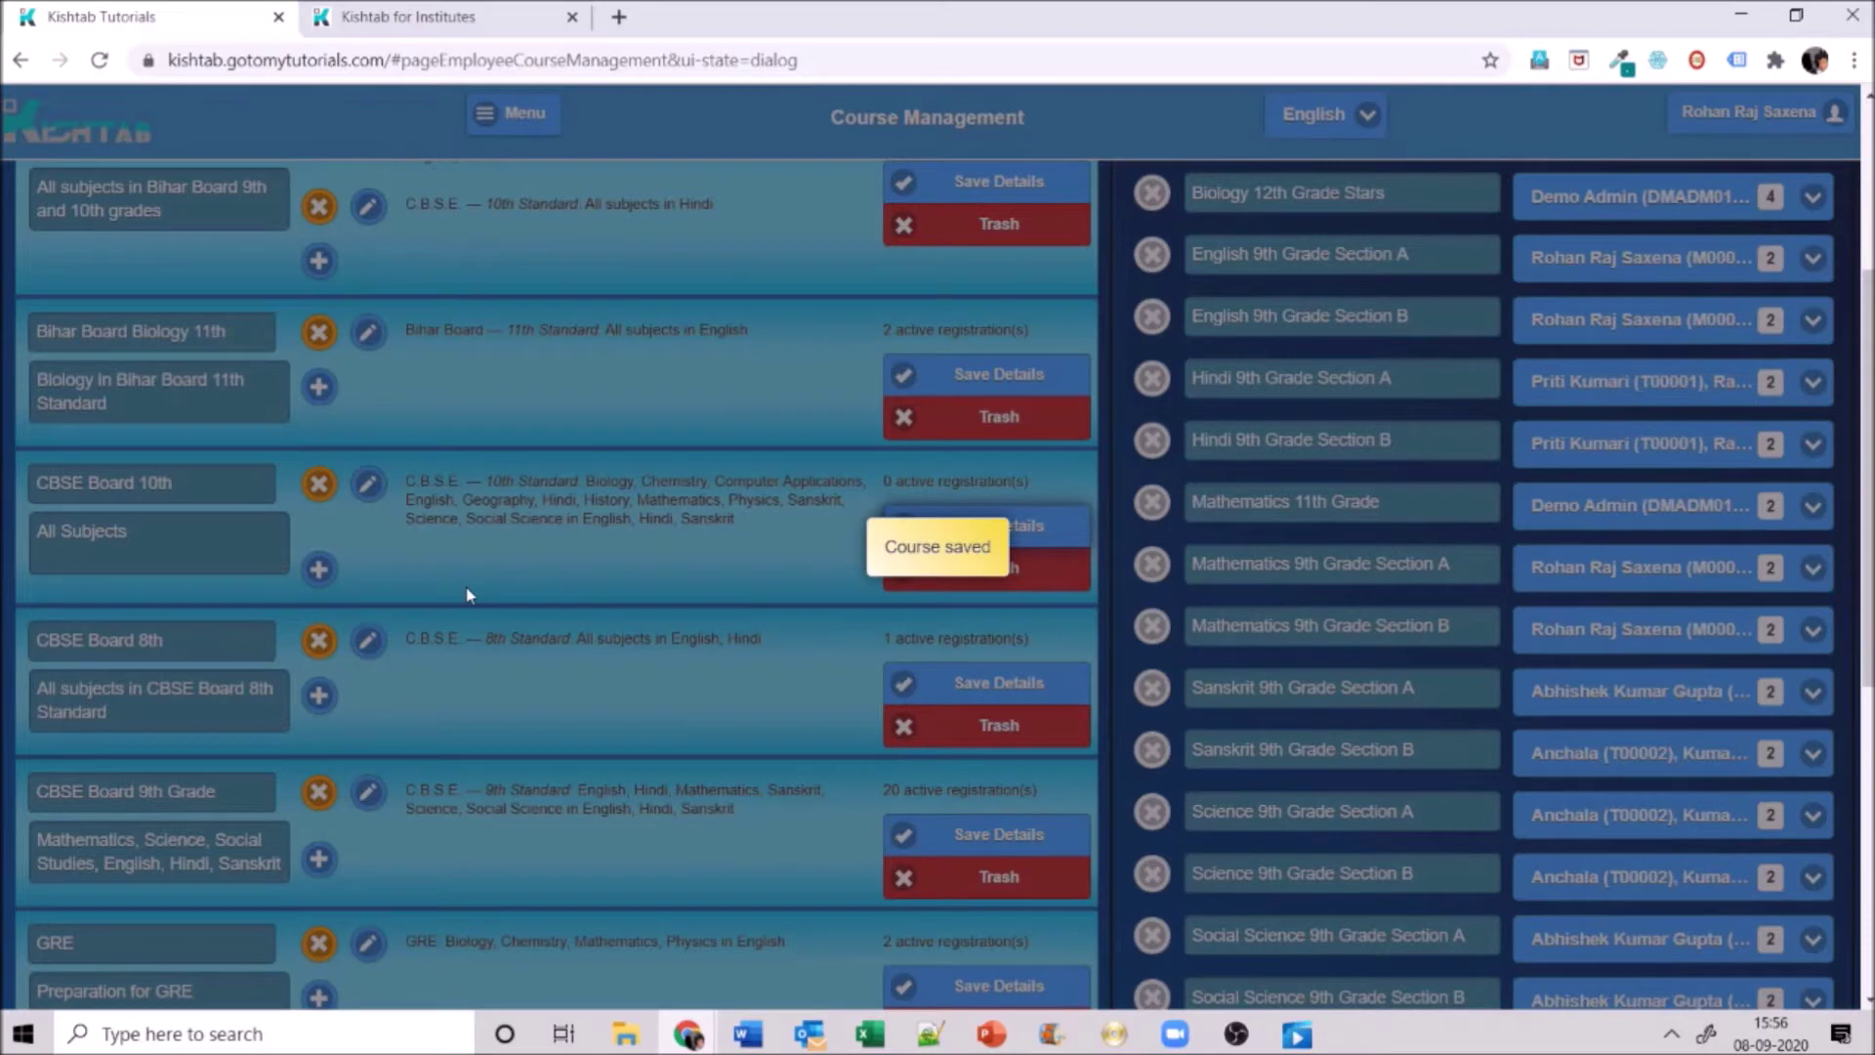
click(1017, 562)
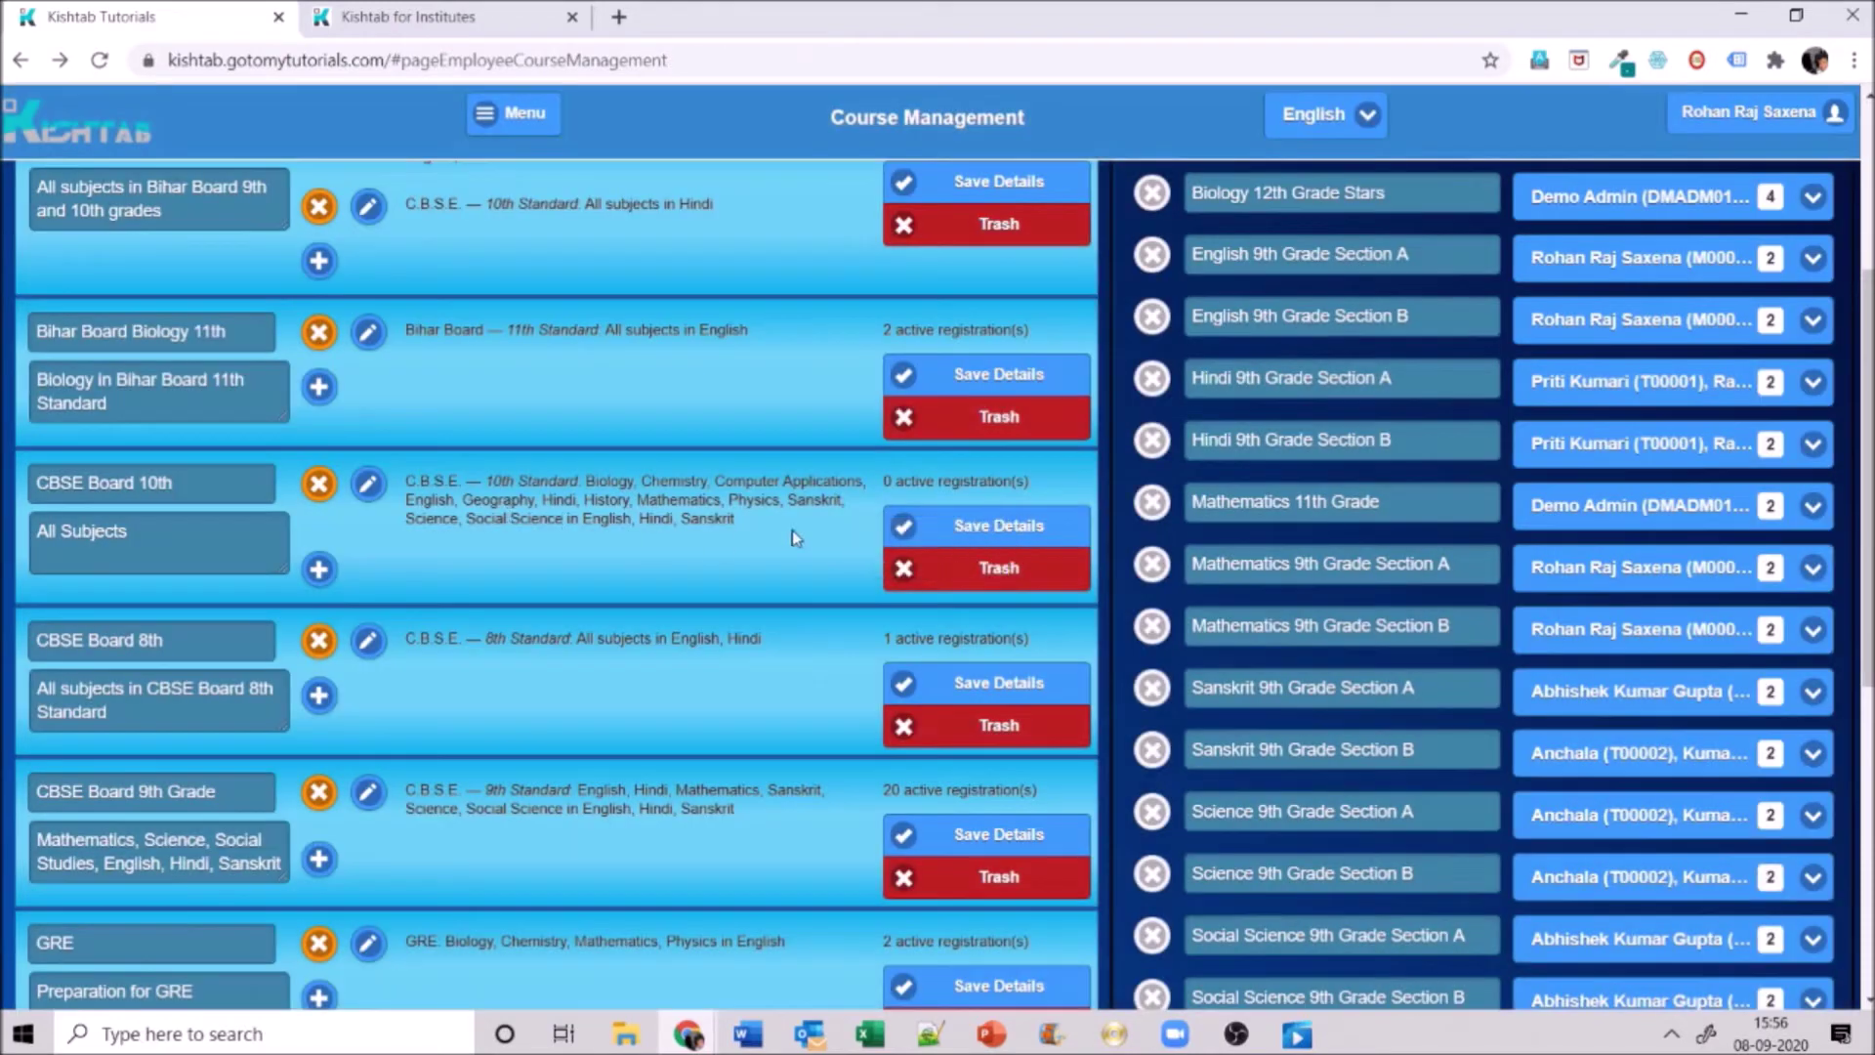
click(1006, 572)
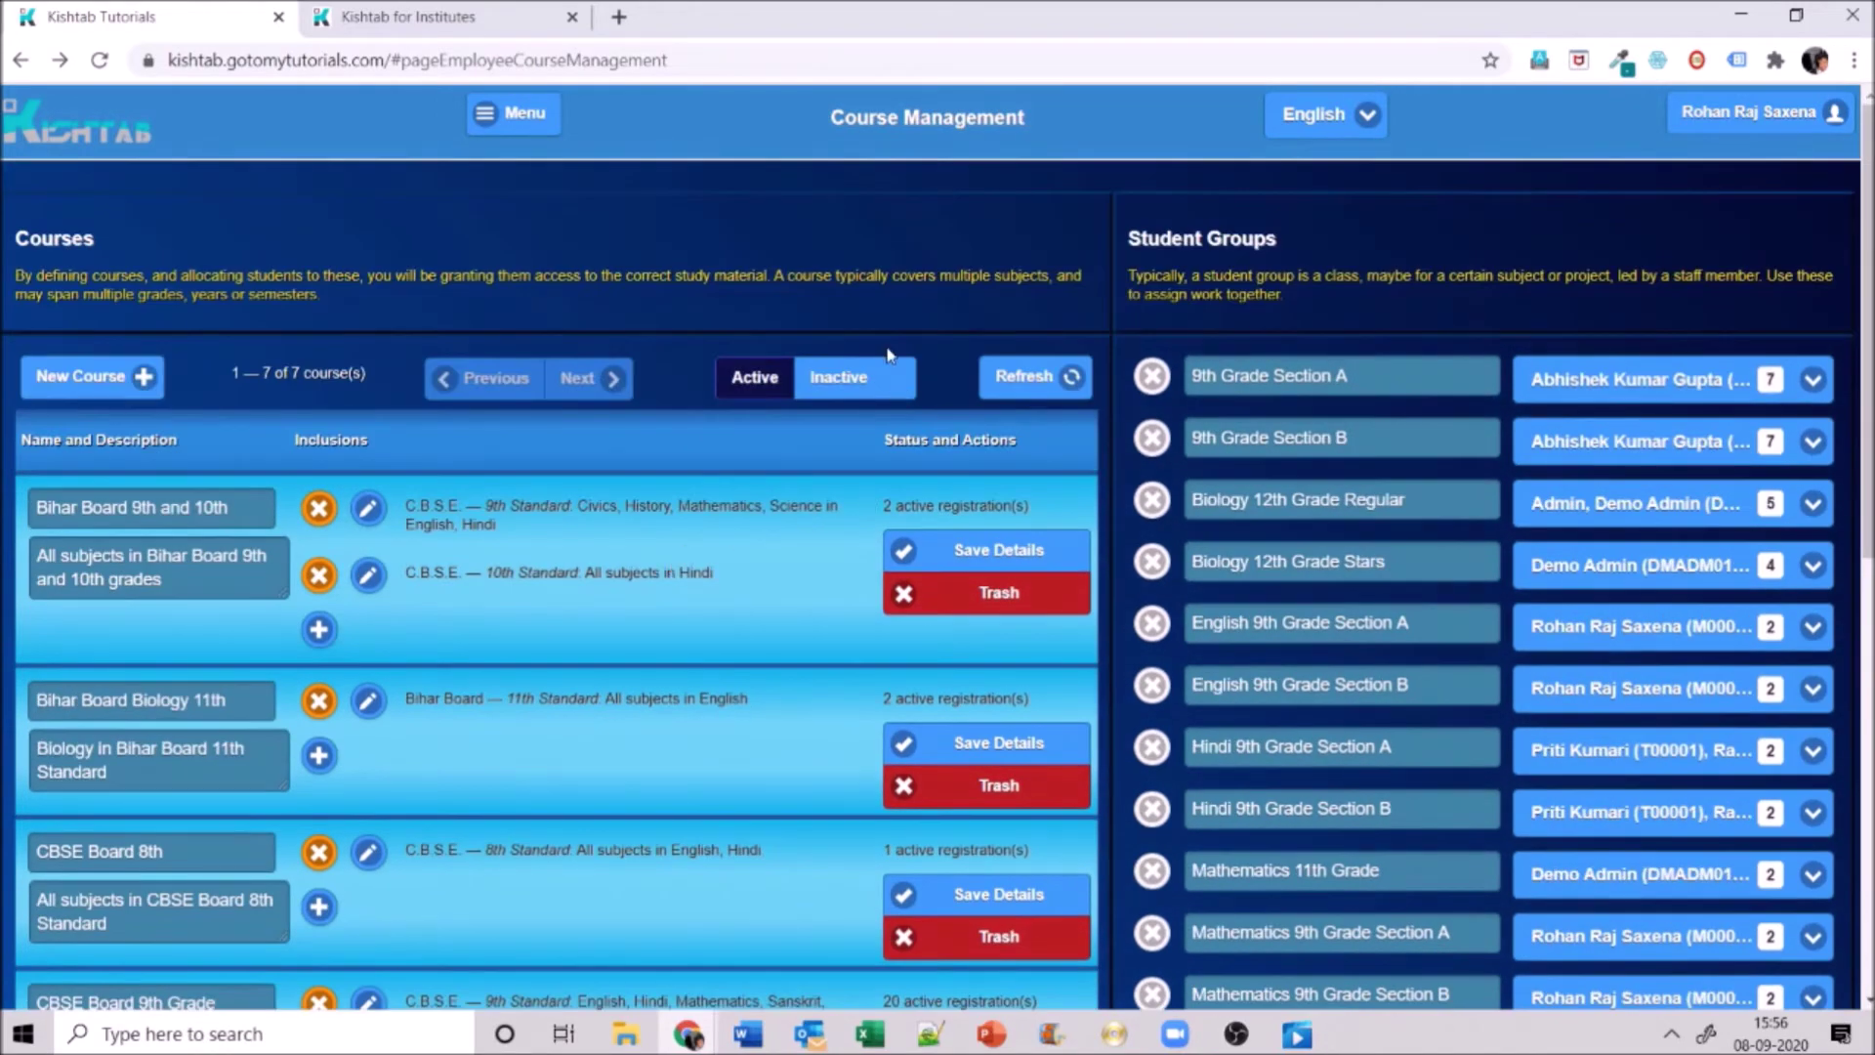
Step: Restore CBSE Board 10th from the inactive courses and review it in the active list
click(850, 377)
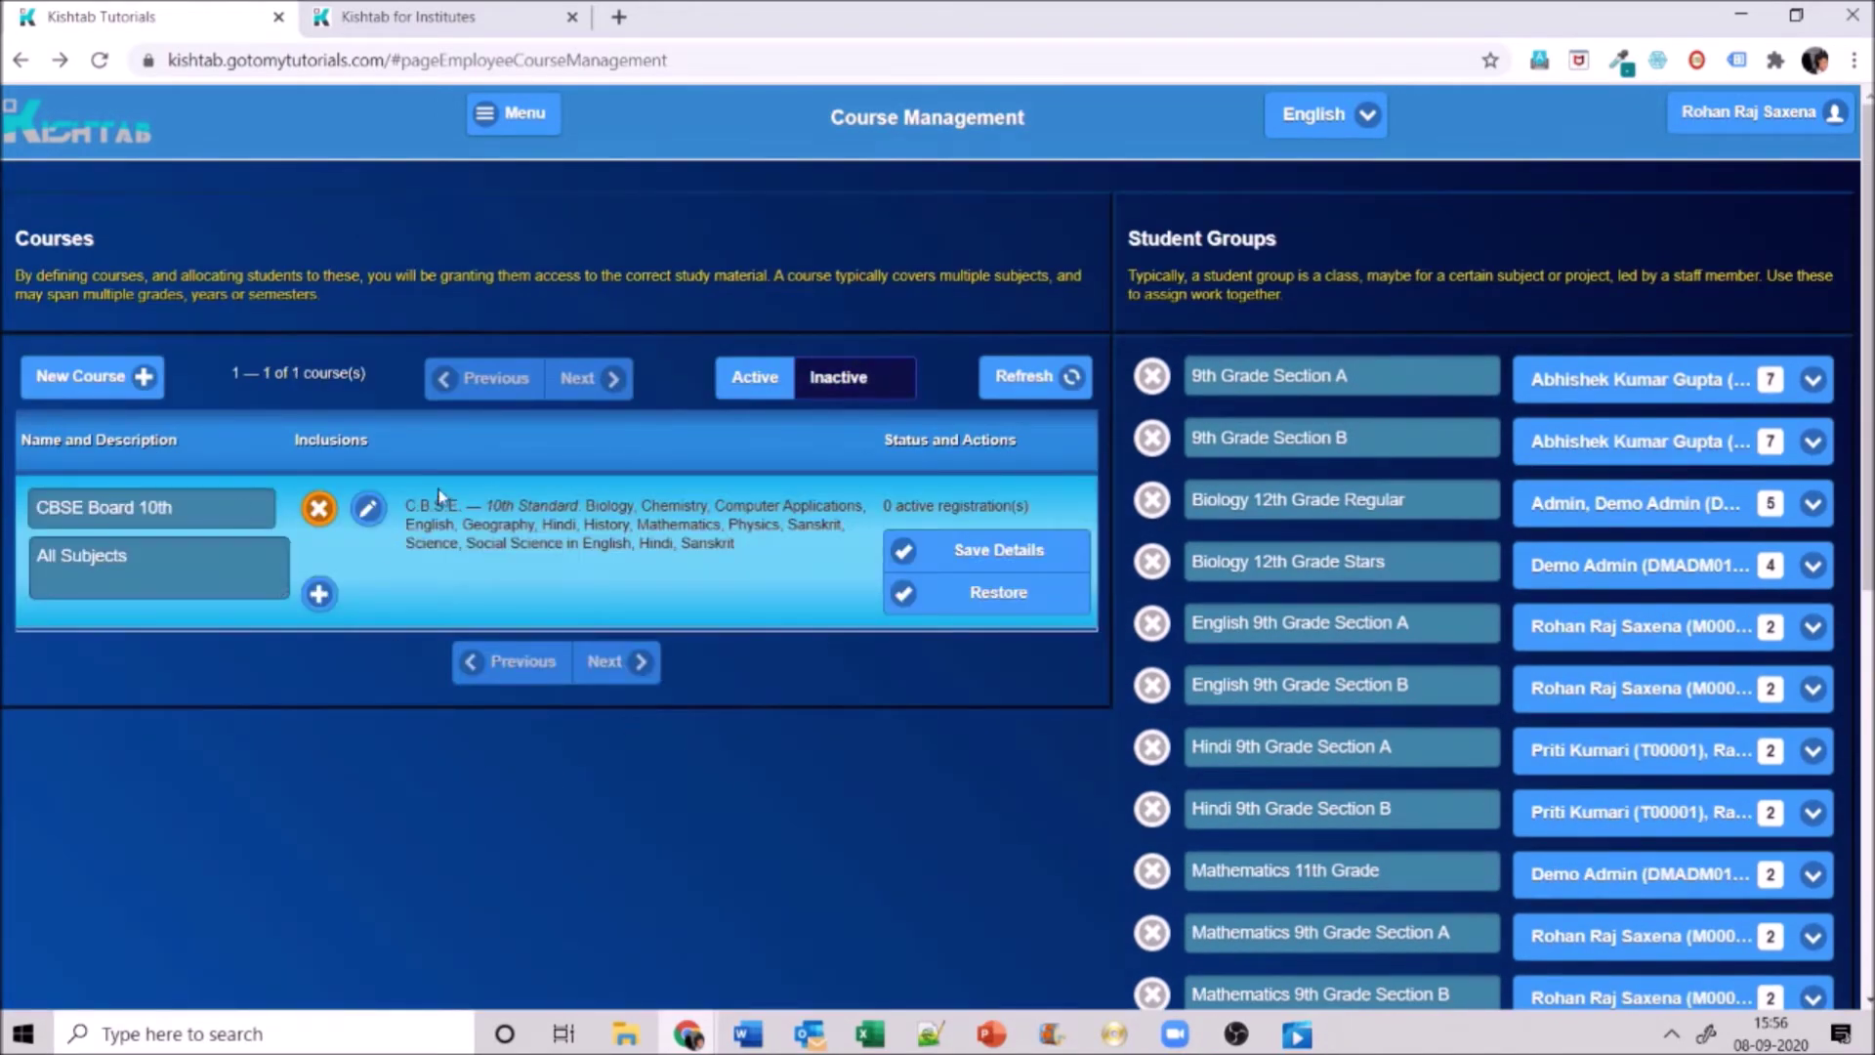
click(1003, 593)
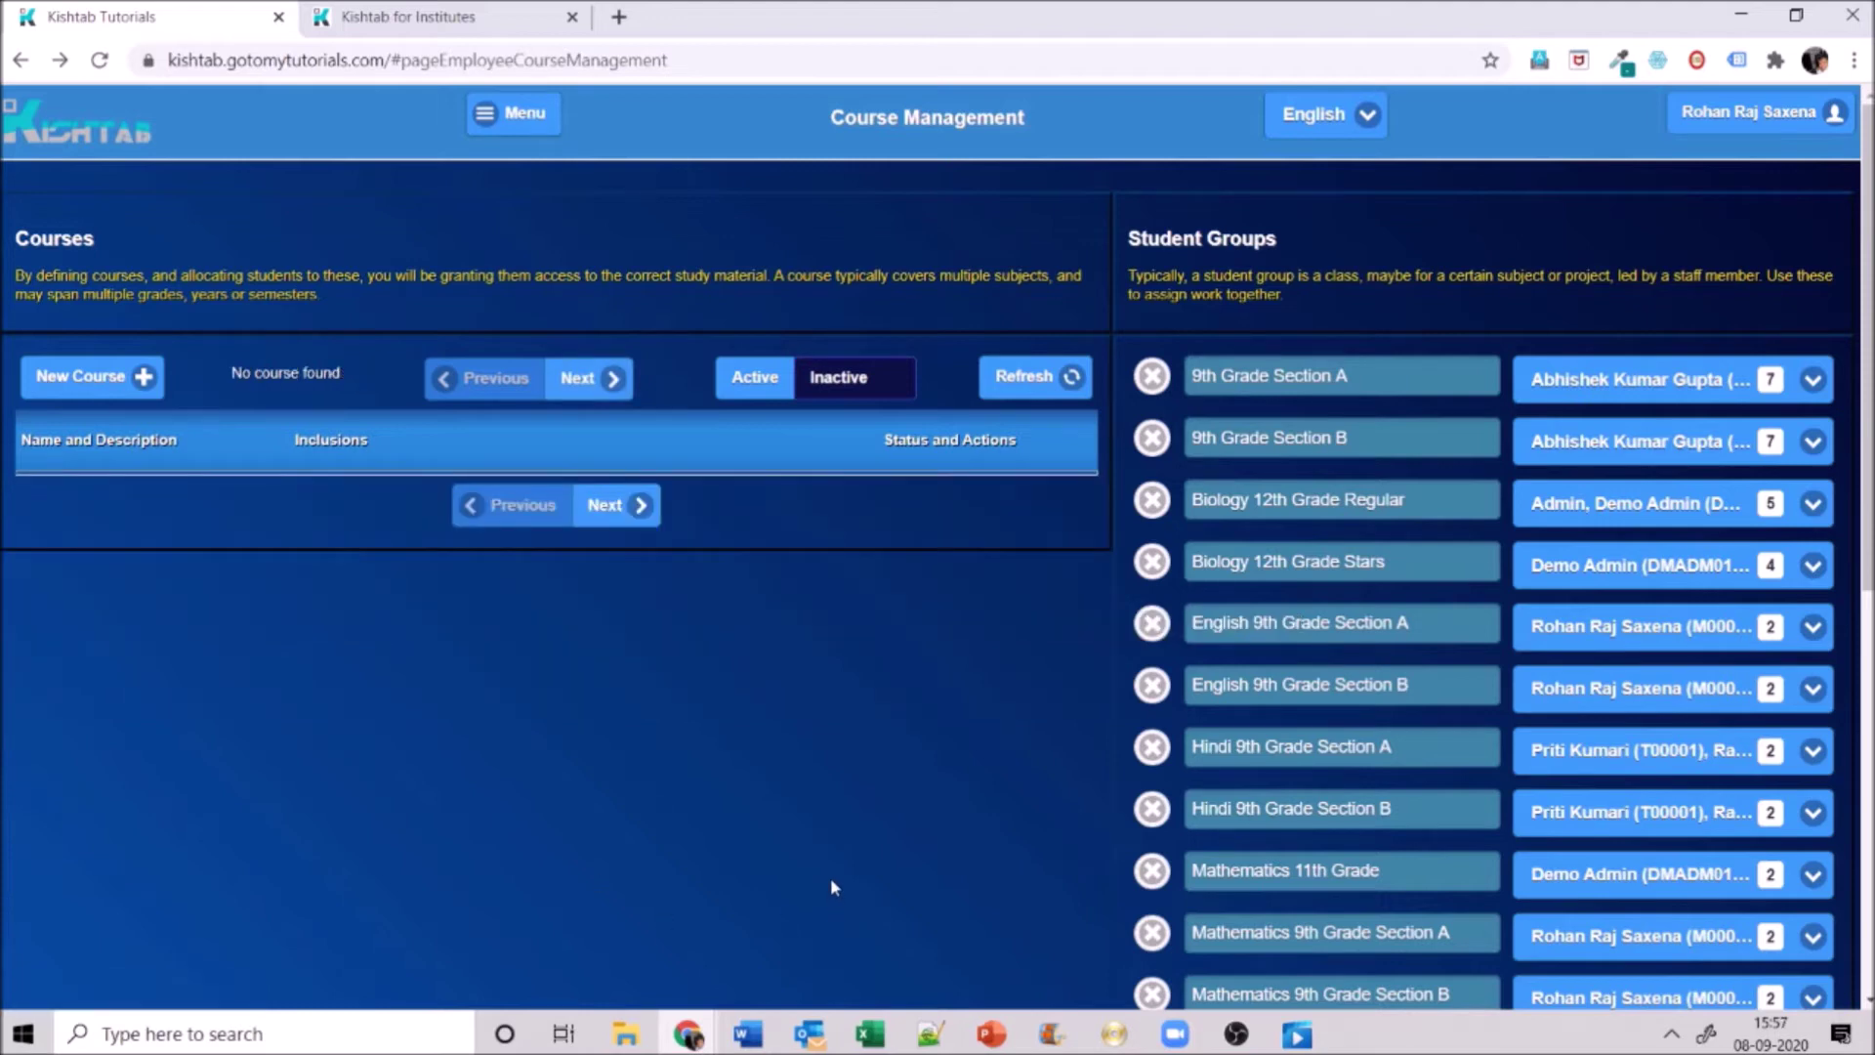
click(754, 377)
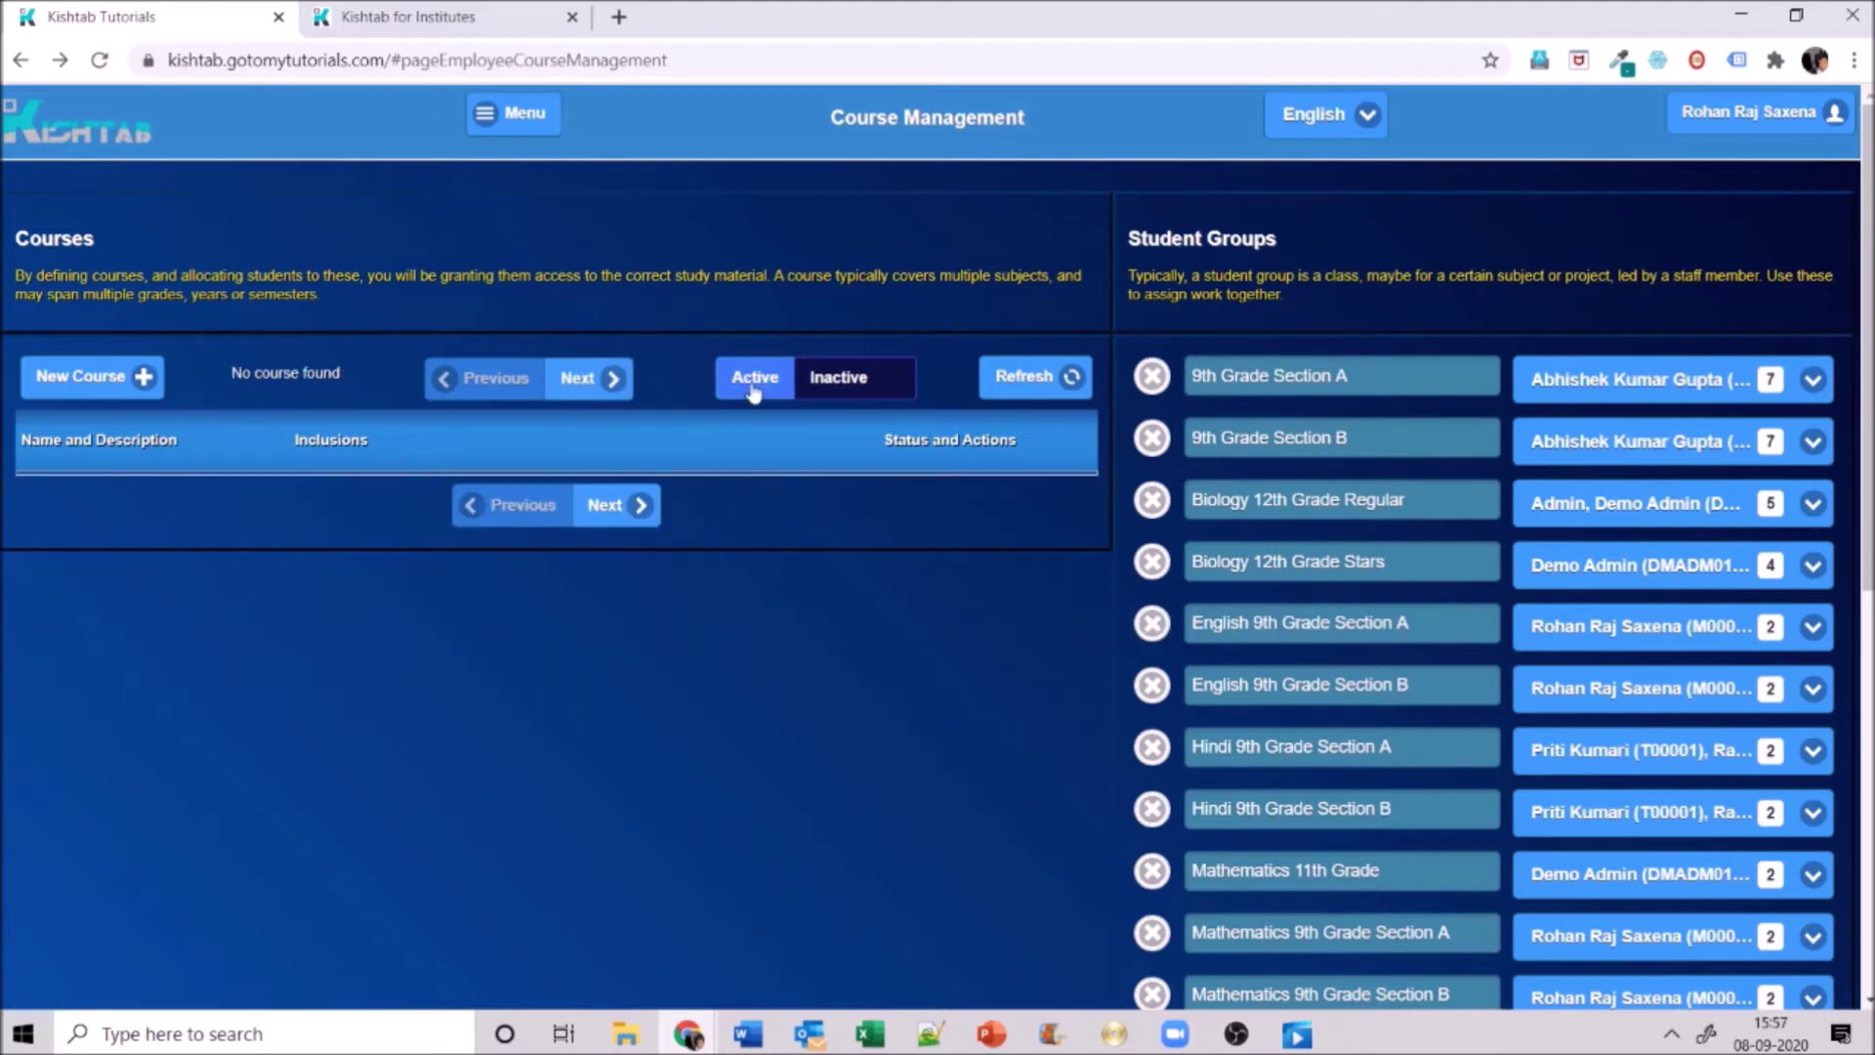
scroll(778, 629, down, 2)
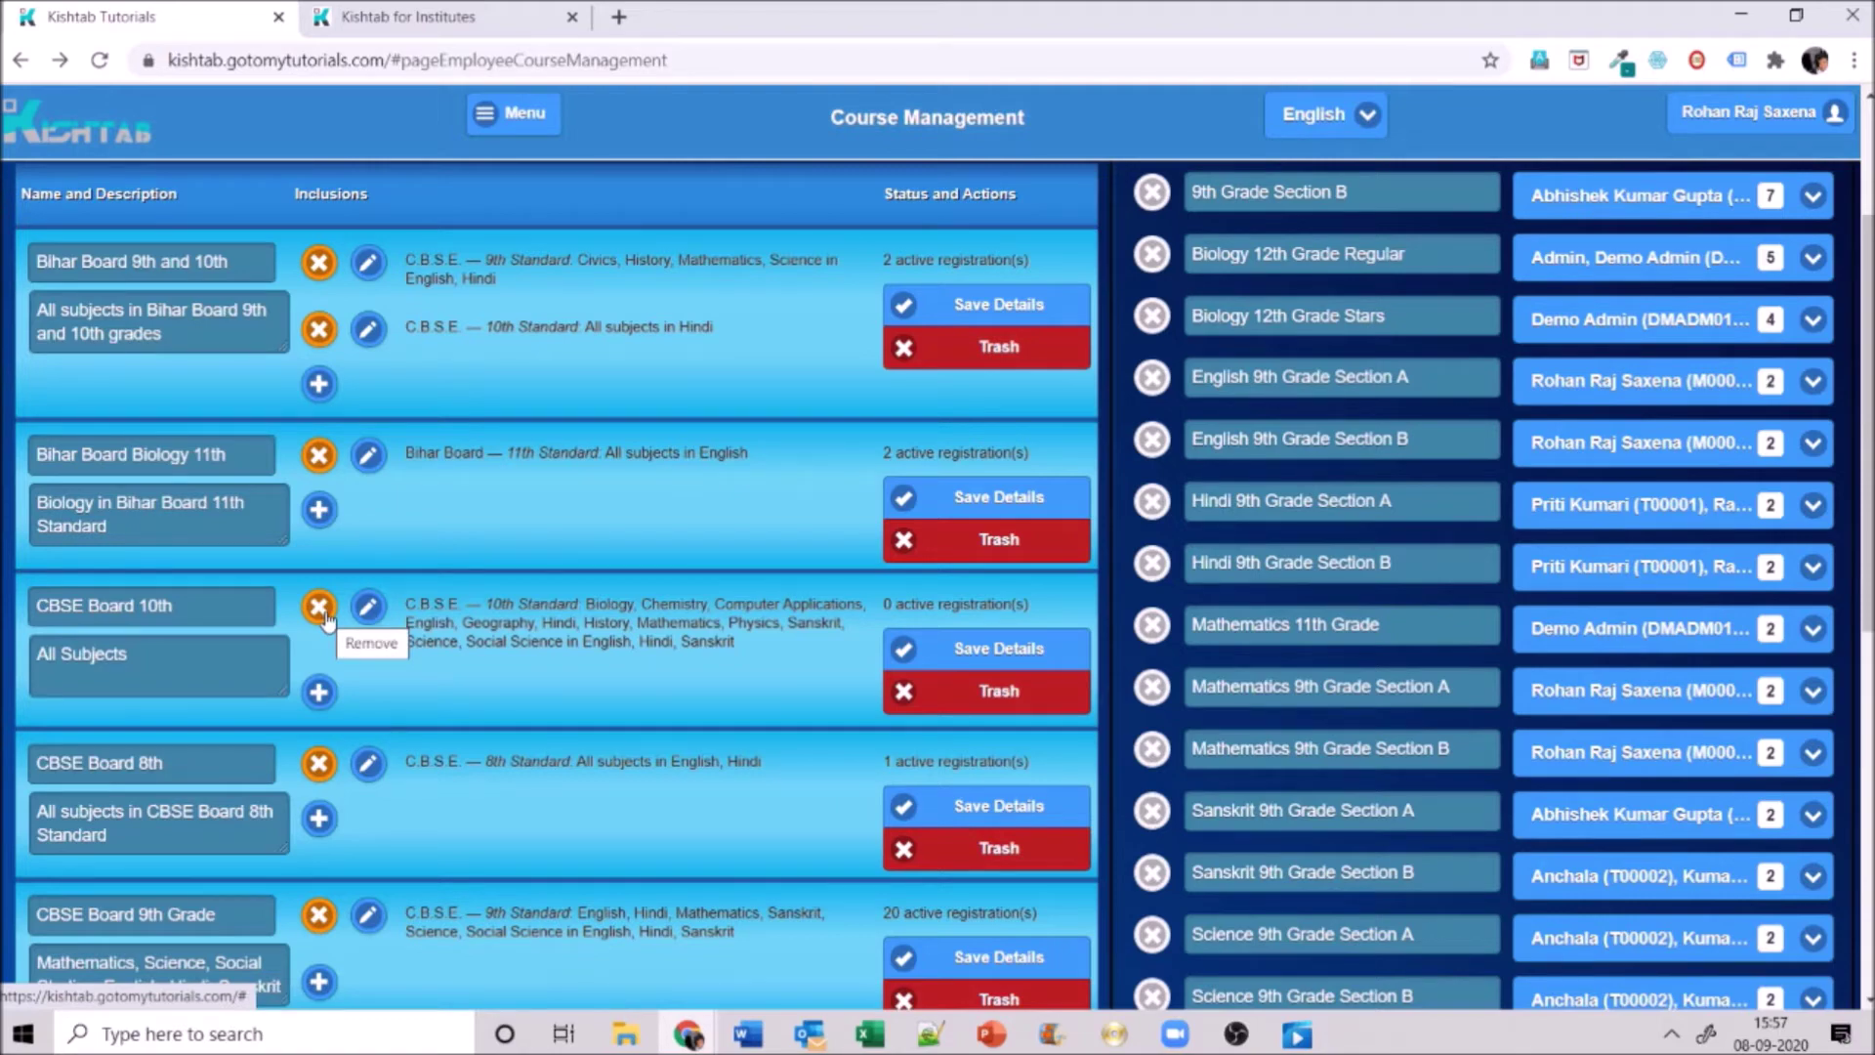
Step: Add student group '10th Grade Biology Section A' with two staff members assigned
scroll(1247, 633, up, 2)
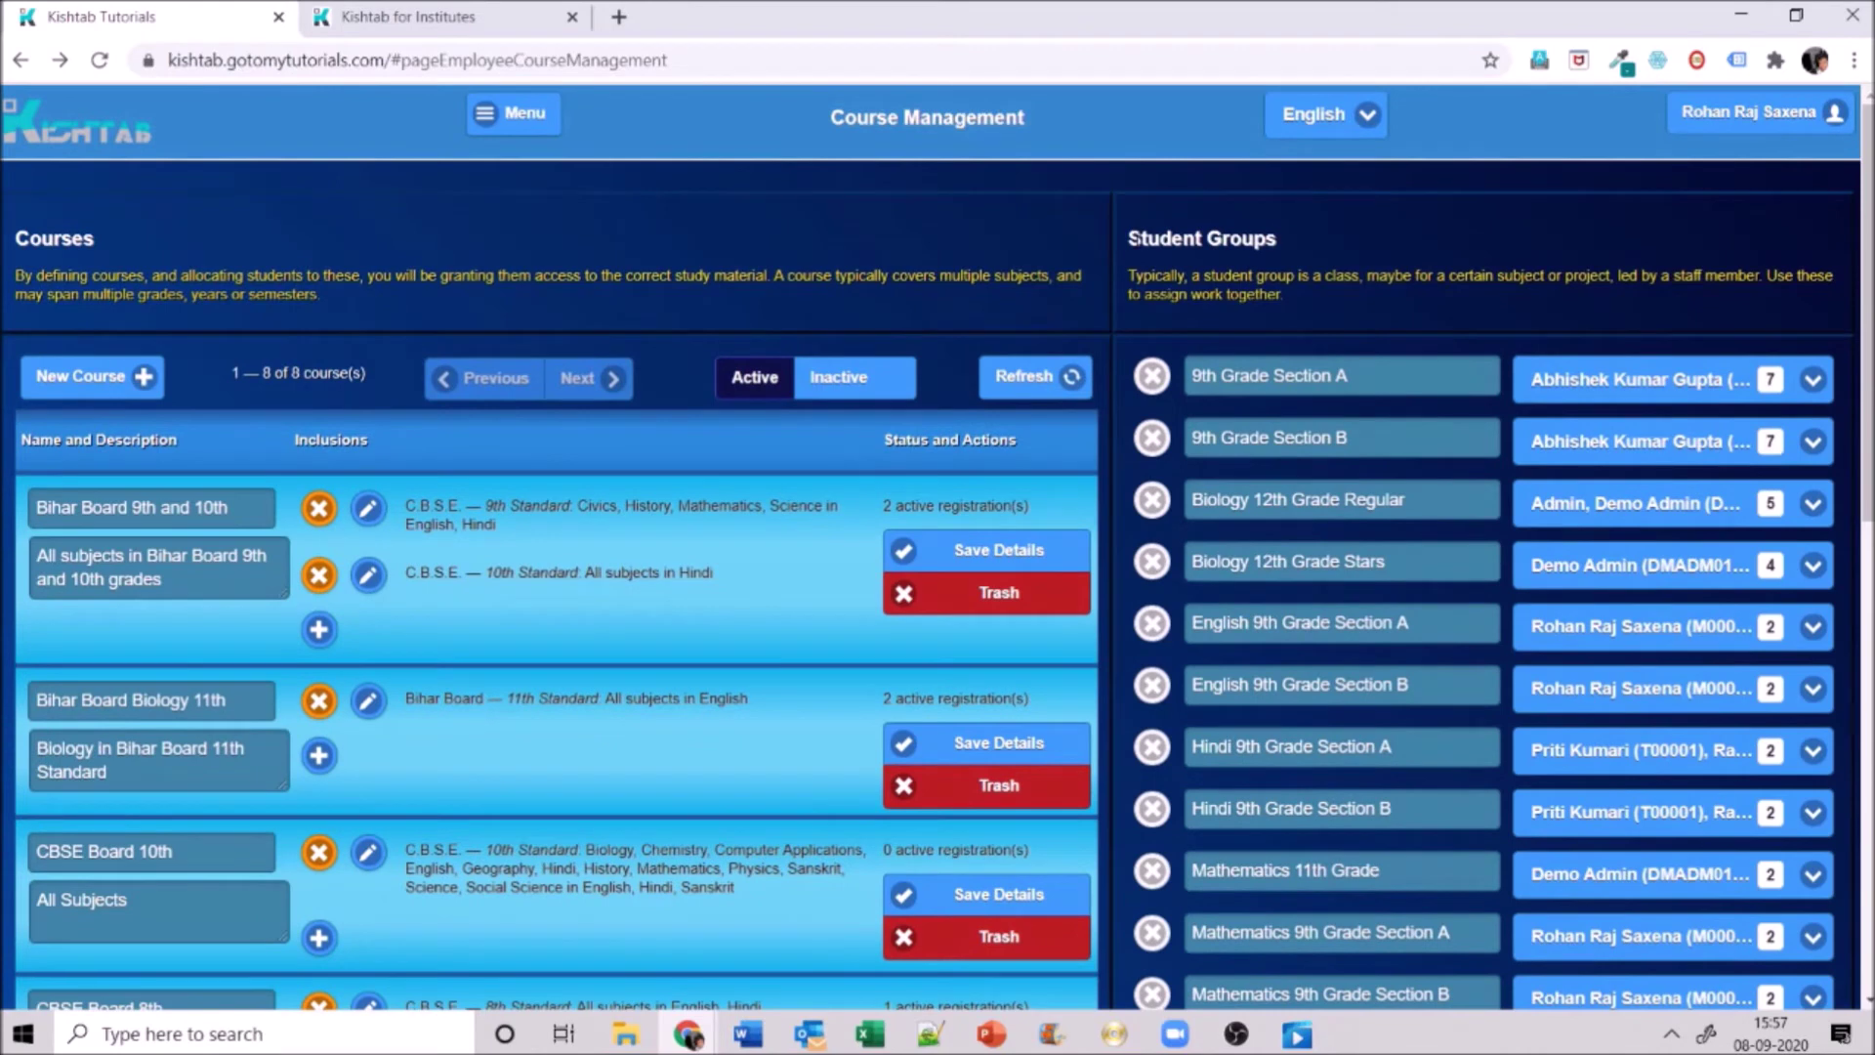
drag(1128, 242, 1314, 260)
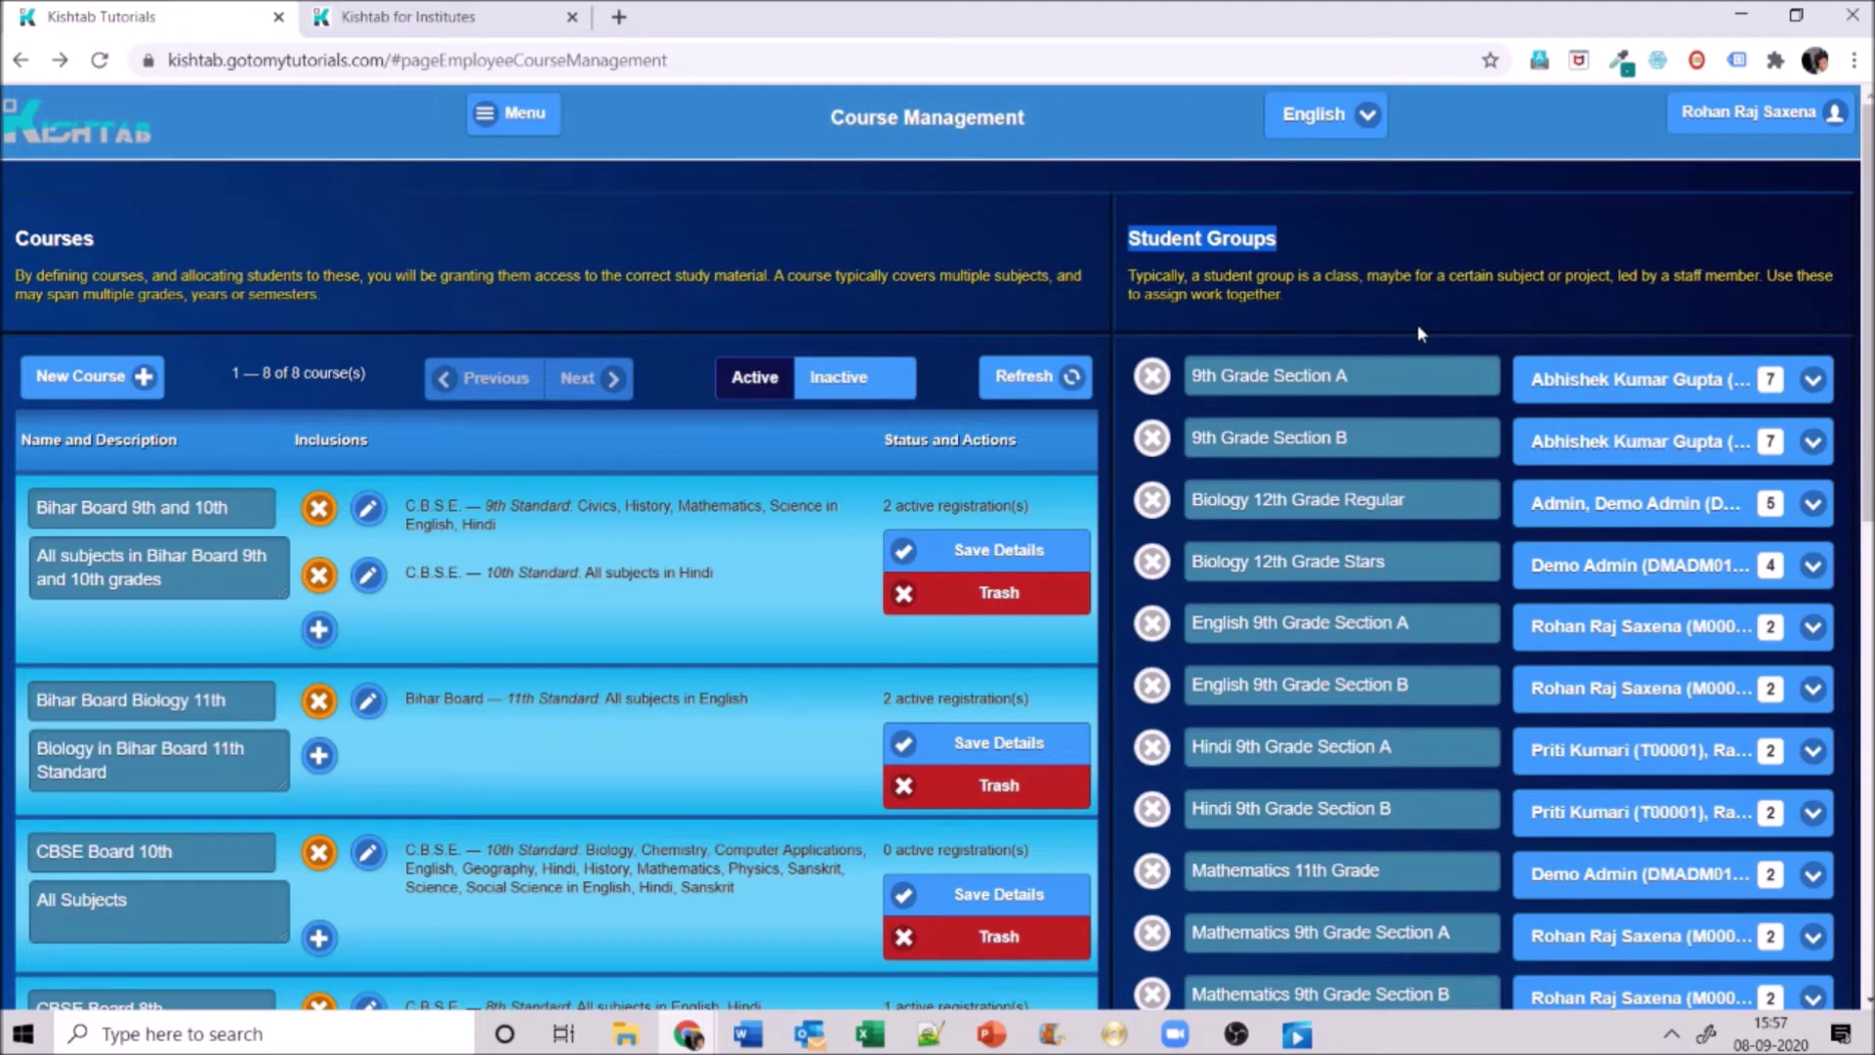
scroll(1516, 420, down, 9)
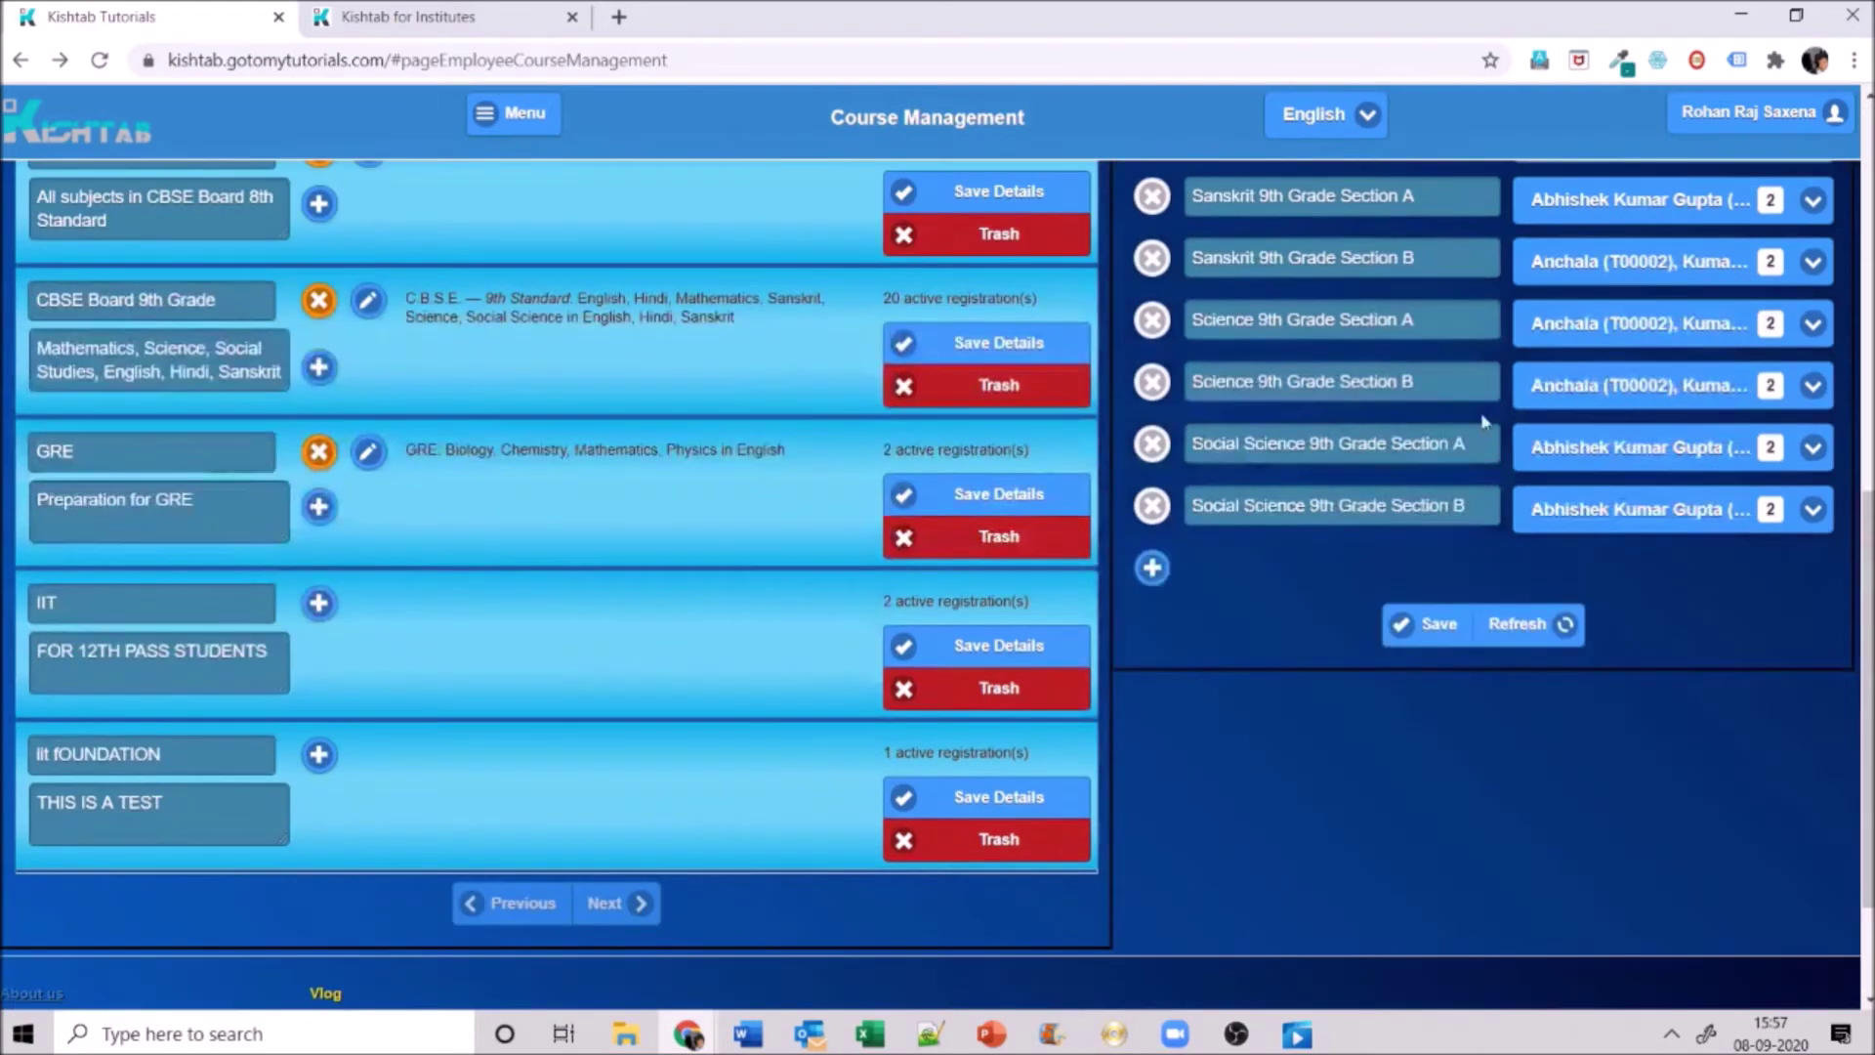
click(1152, 568)
click(1276, 514)
text(10th Grade Biology Se)
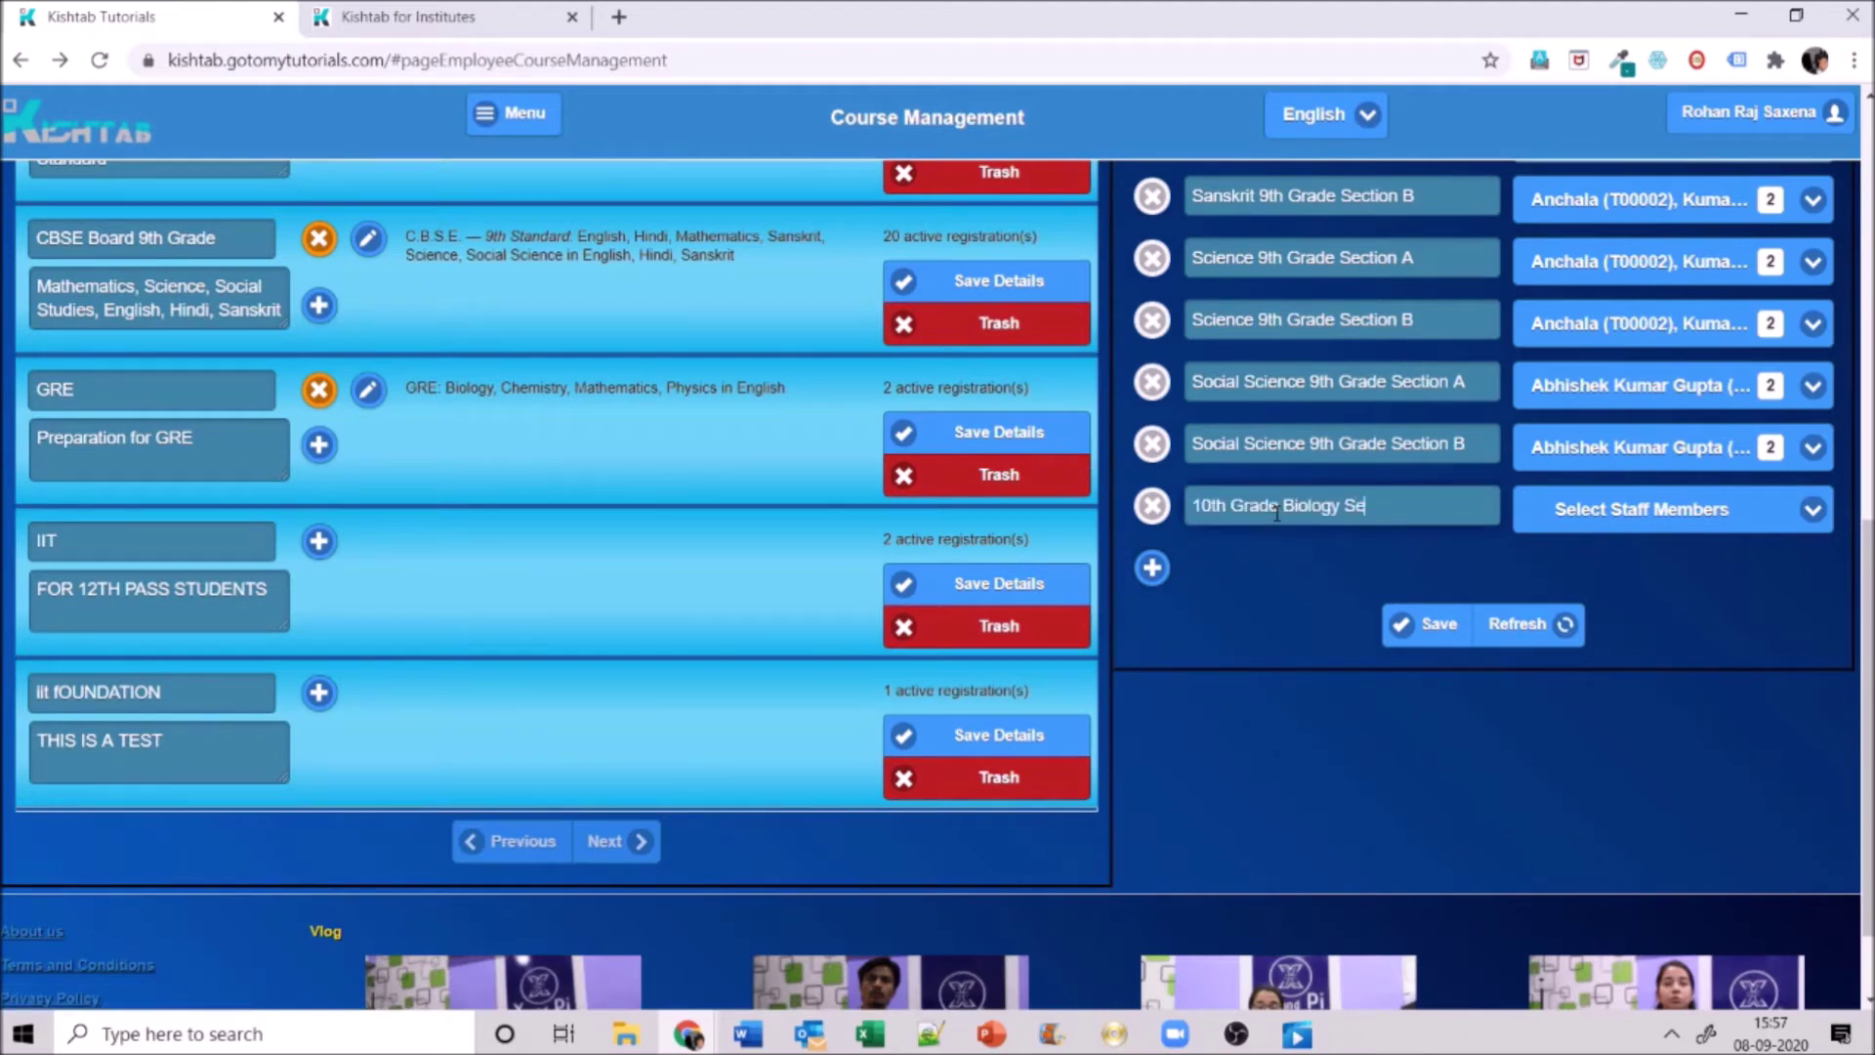
text(ction A)
click(1768, 512)
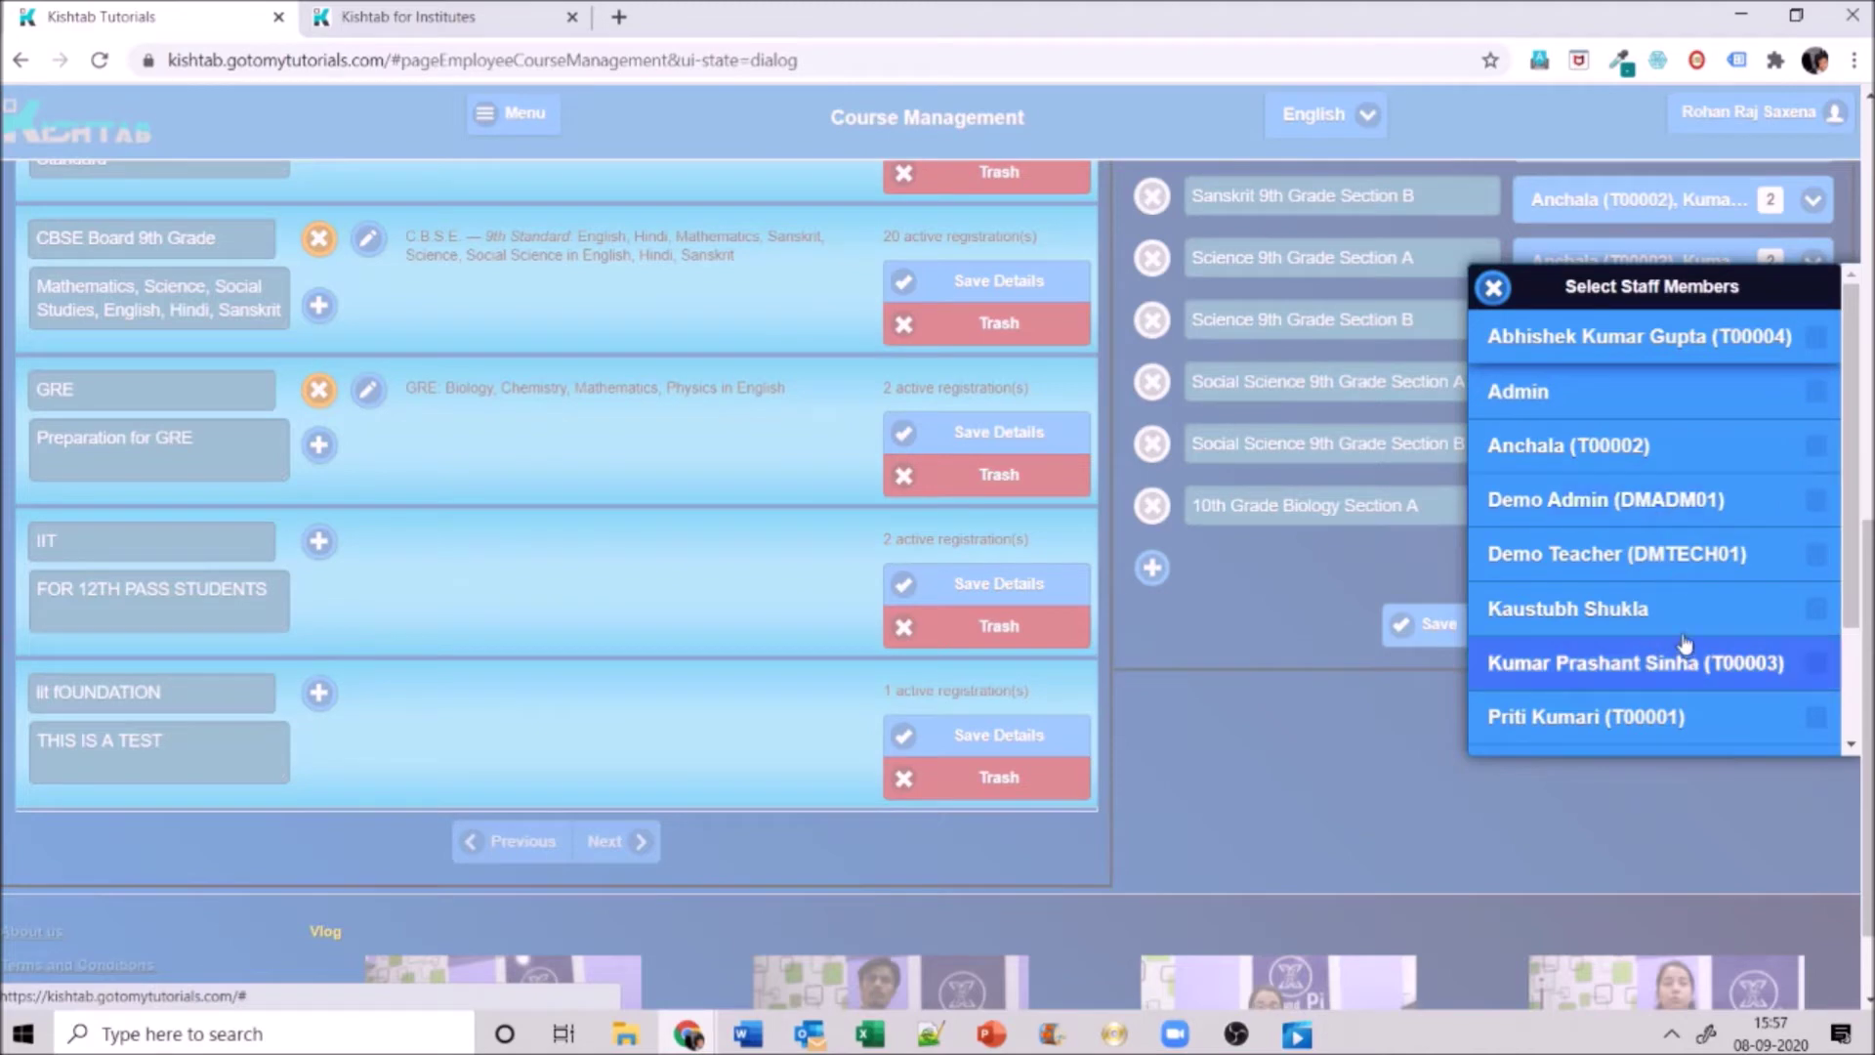
scroll(1685, 626, down, 3)
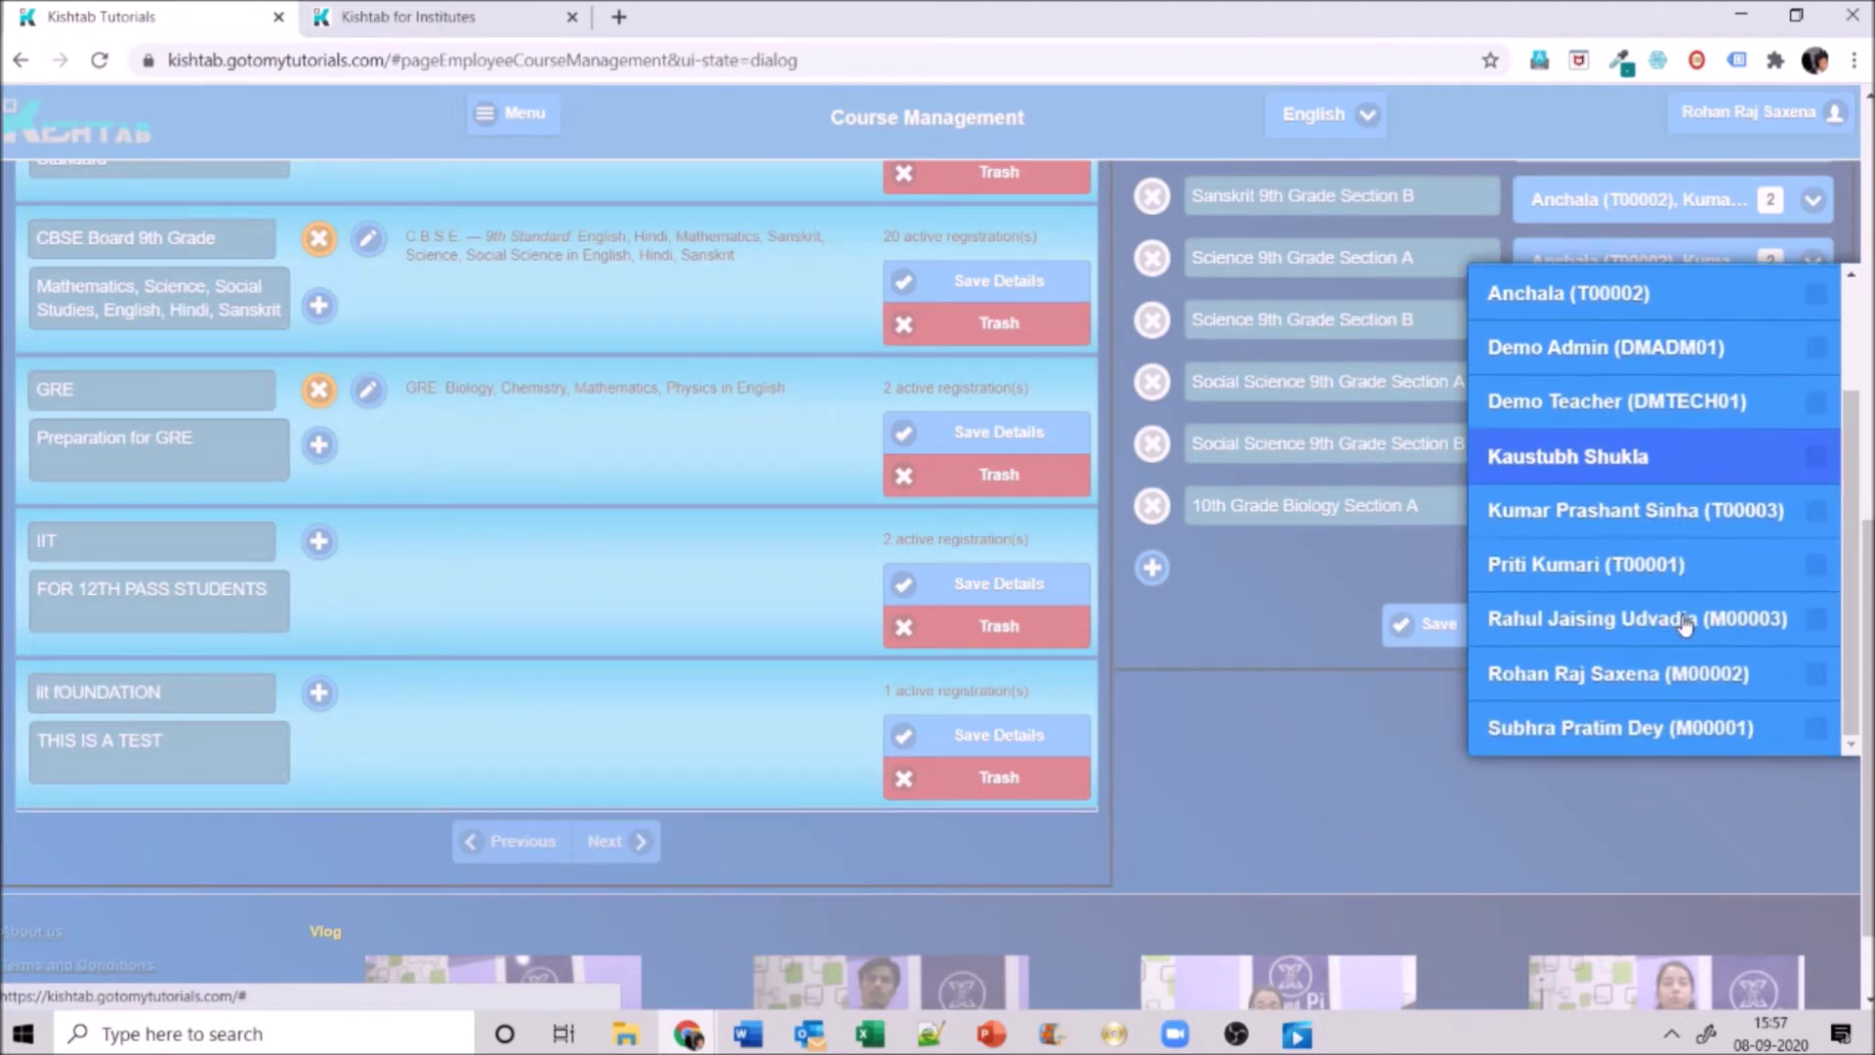
click(1704, 686)
click(1719, 731)
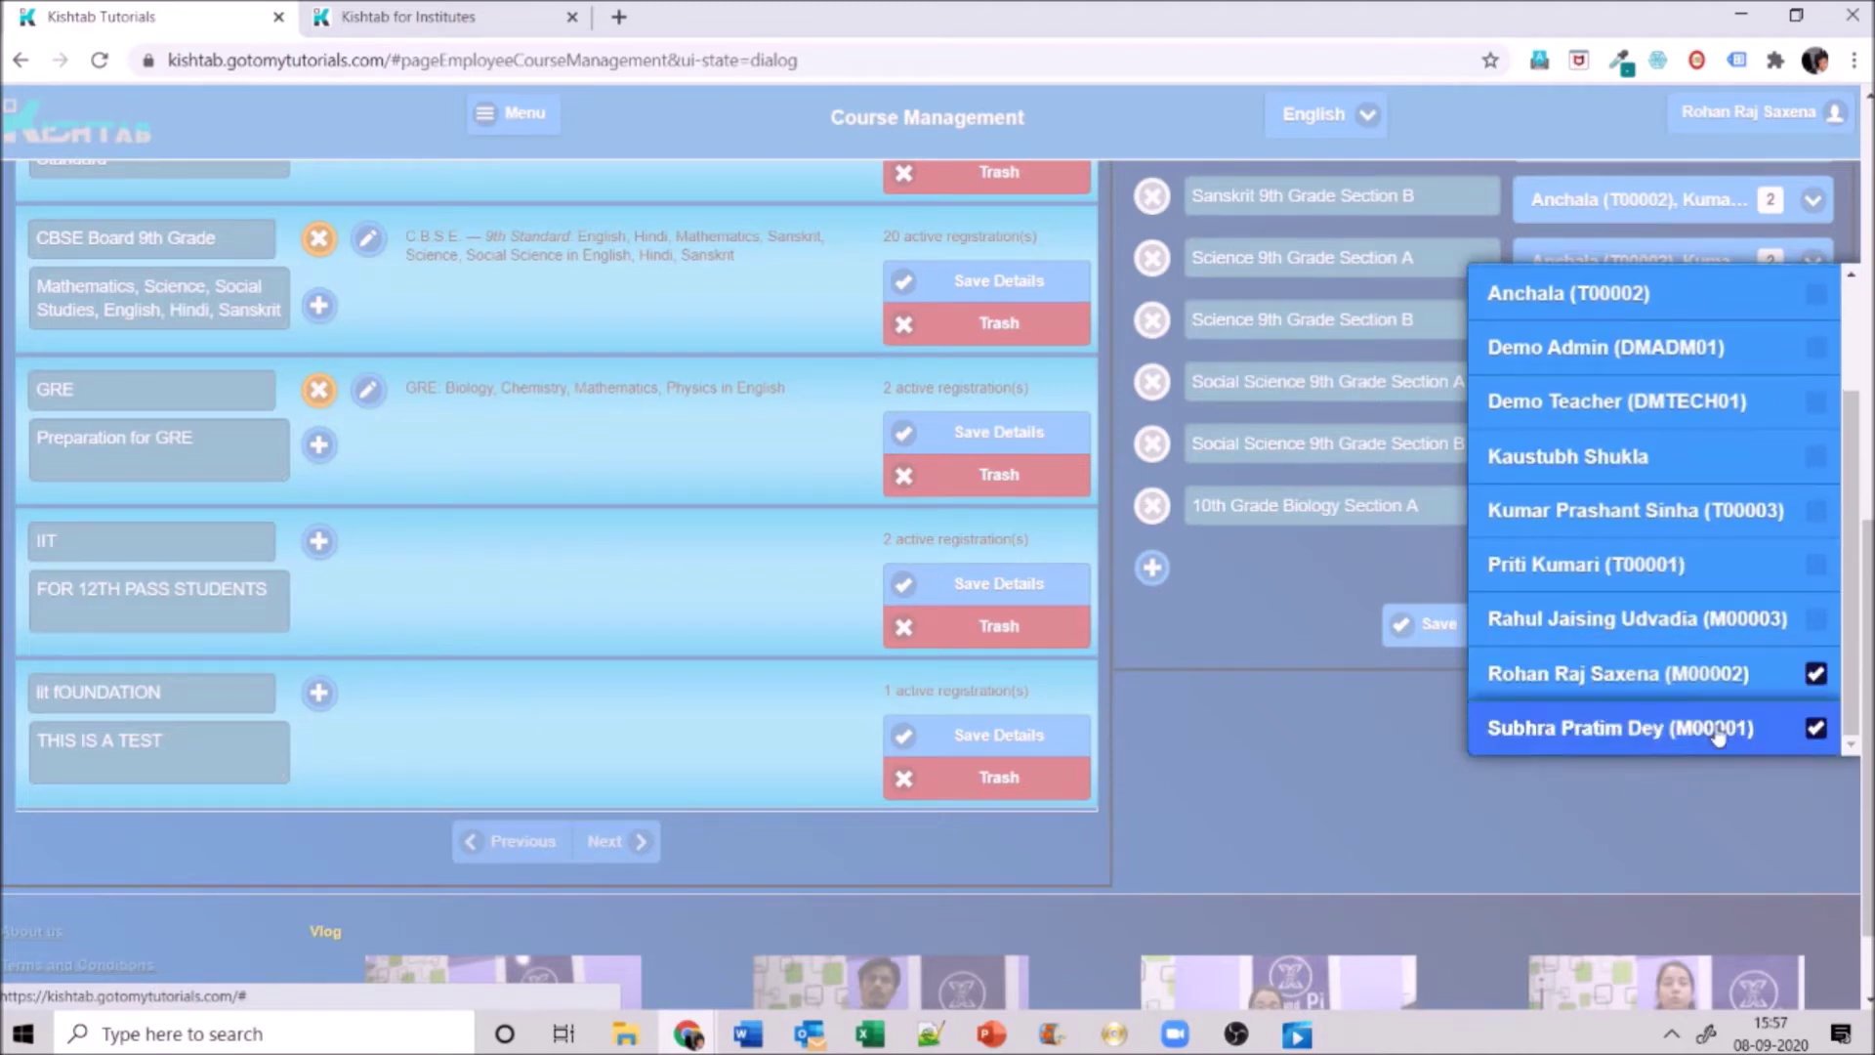
click(1338, 712)
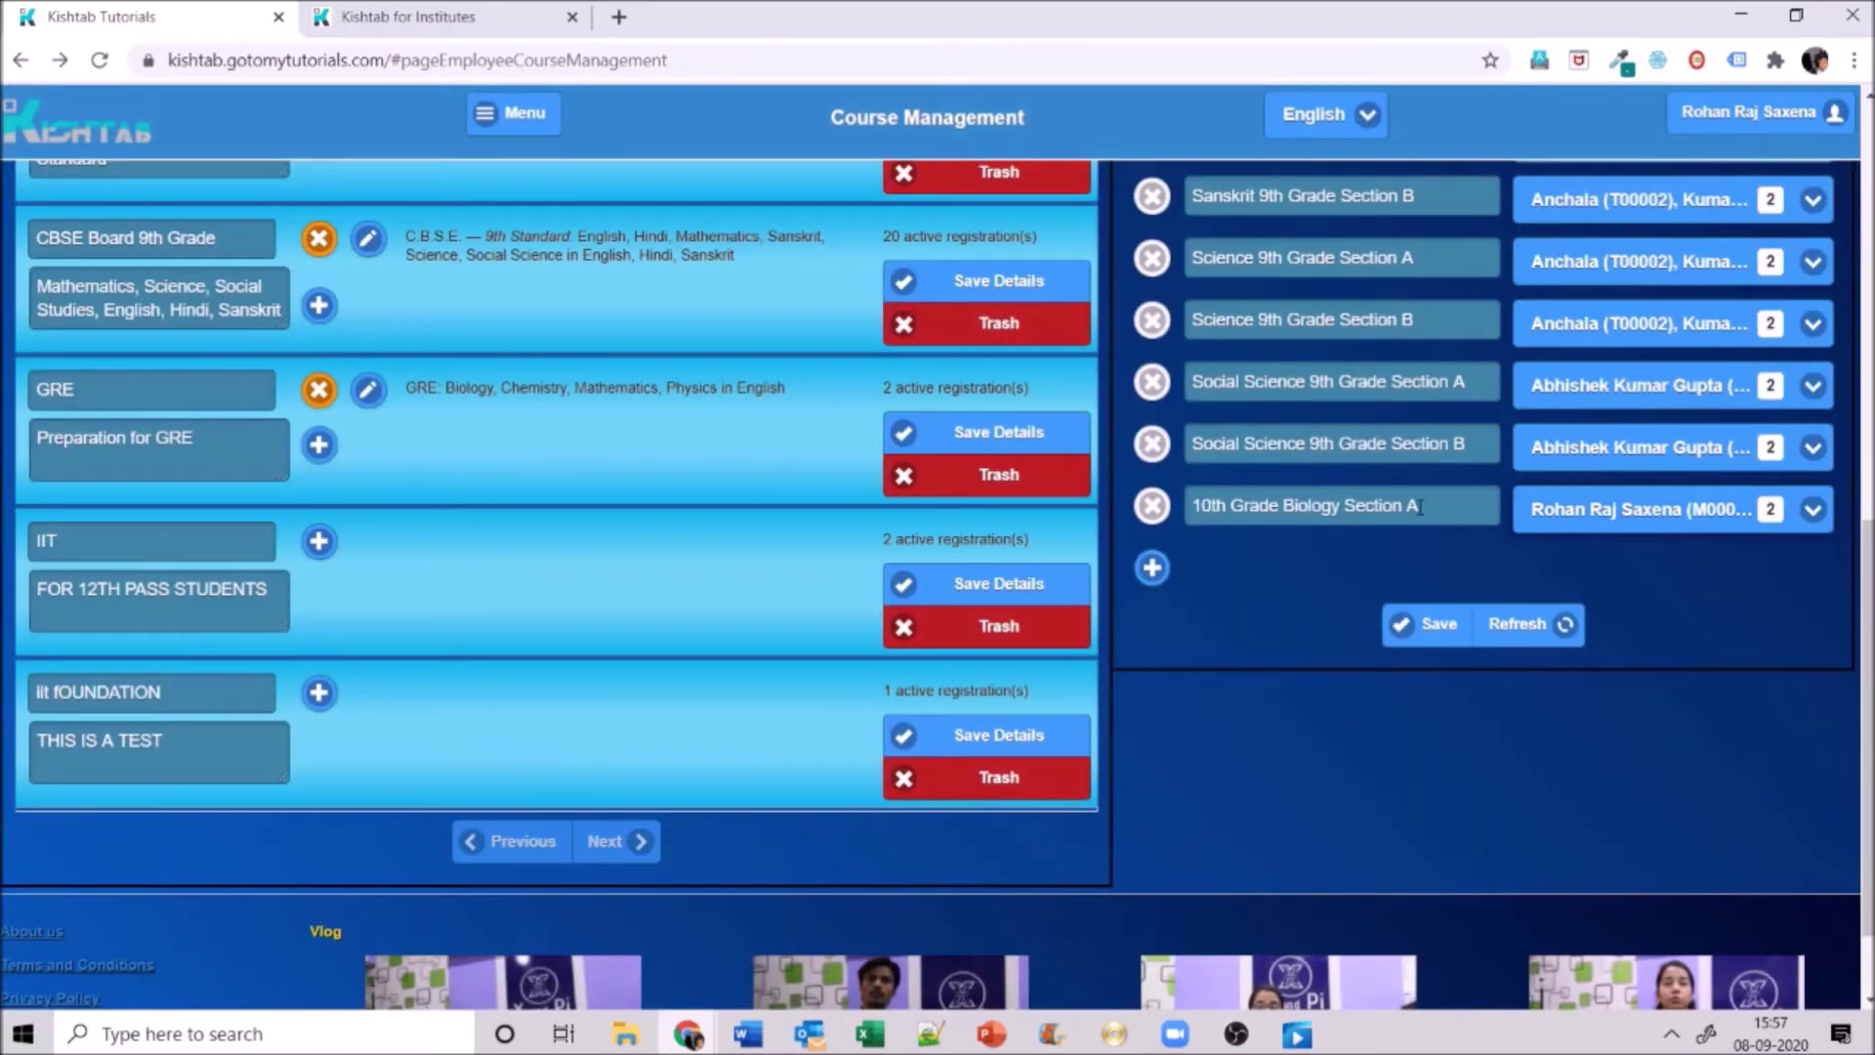
Step: Add a second student group row named '10th Grade Biology Section B'
click(1152, 568)
click(1381, 498)
text(10th Grade Biology Section)
text(B)
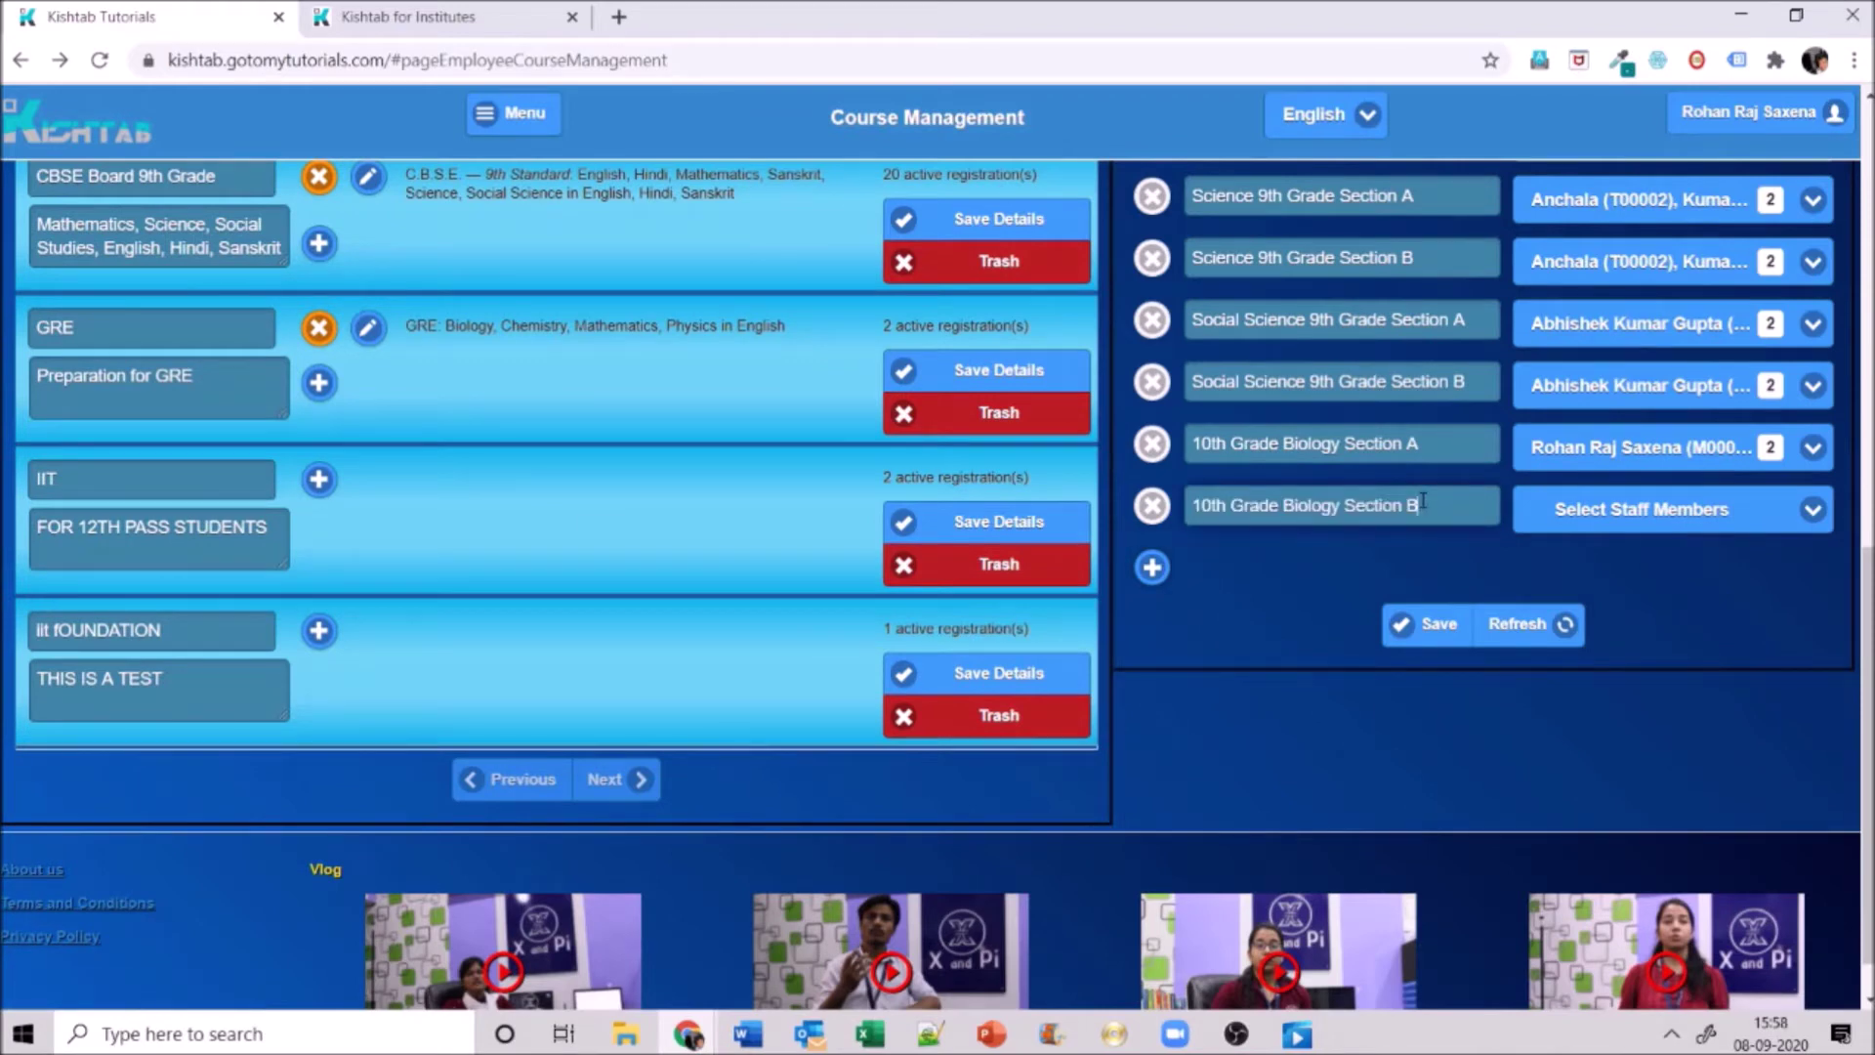
Step: Assign two staff members to 10th Grade Biology Section B and save both Biology groups
click(1624, 519)
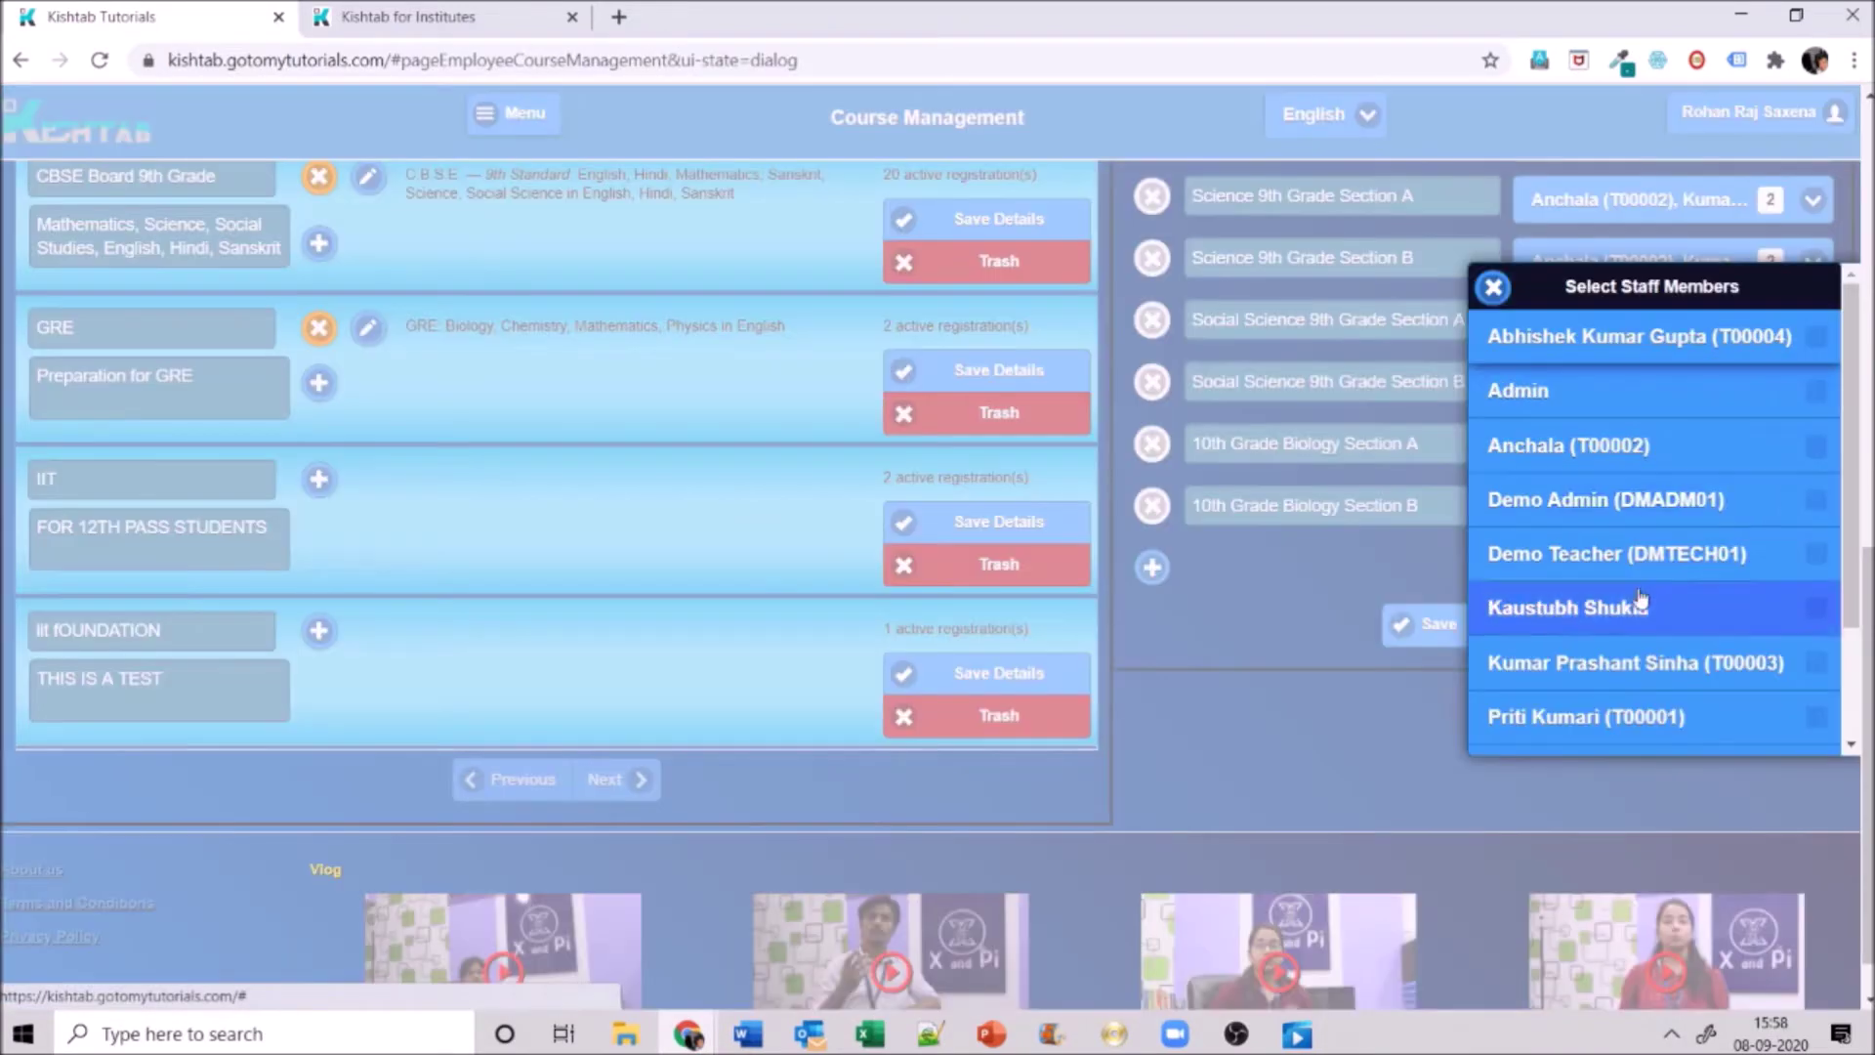
scroll(1641, 630, down, 2)
click(1645, 625)
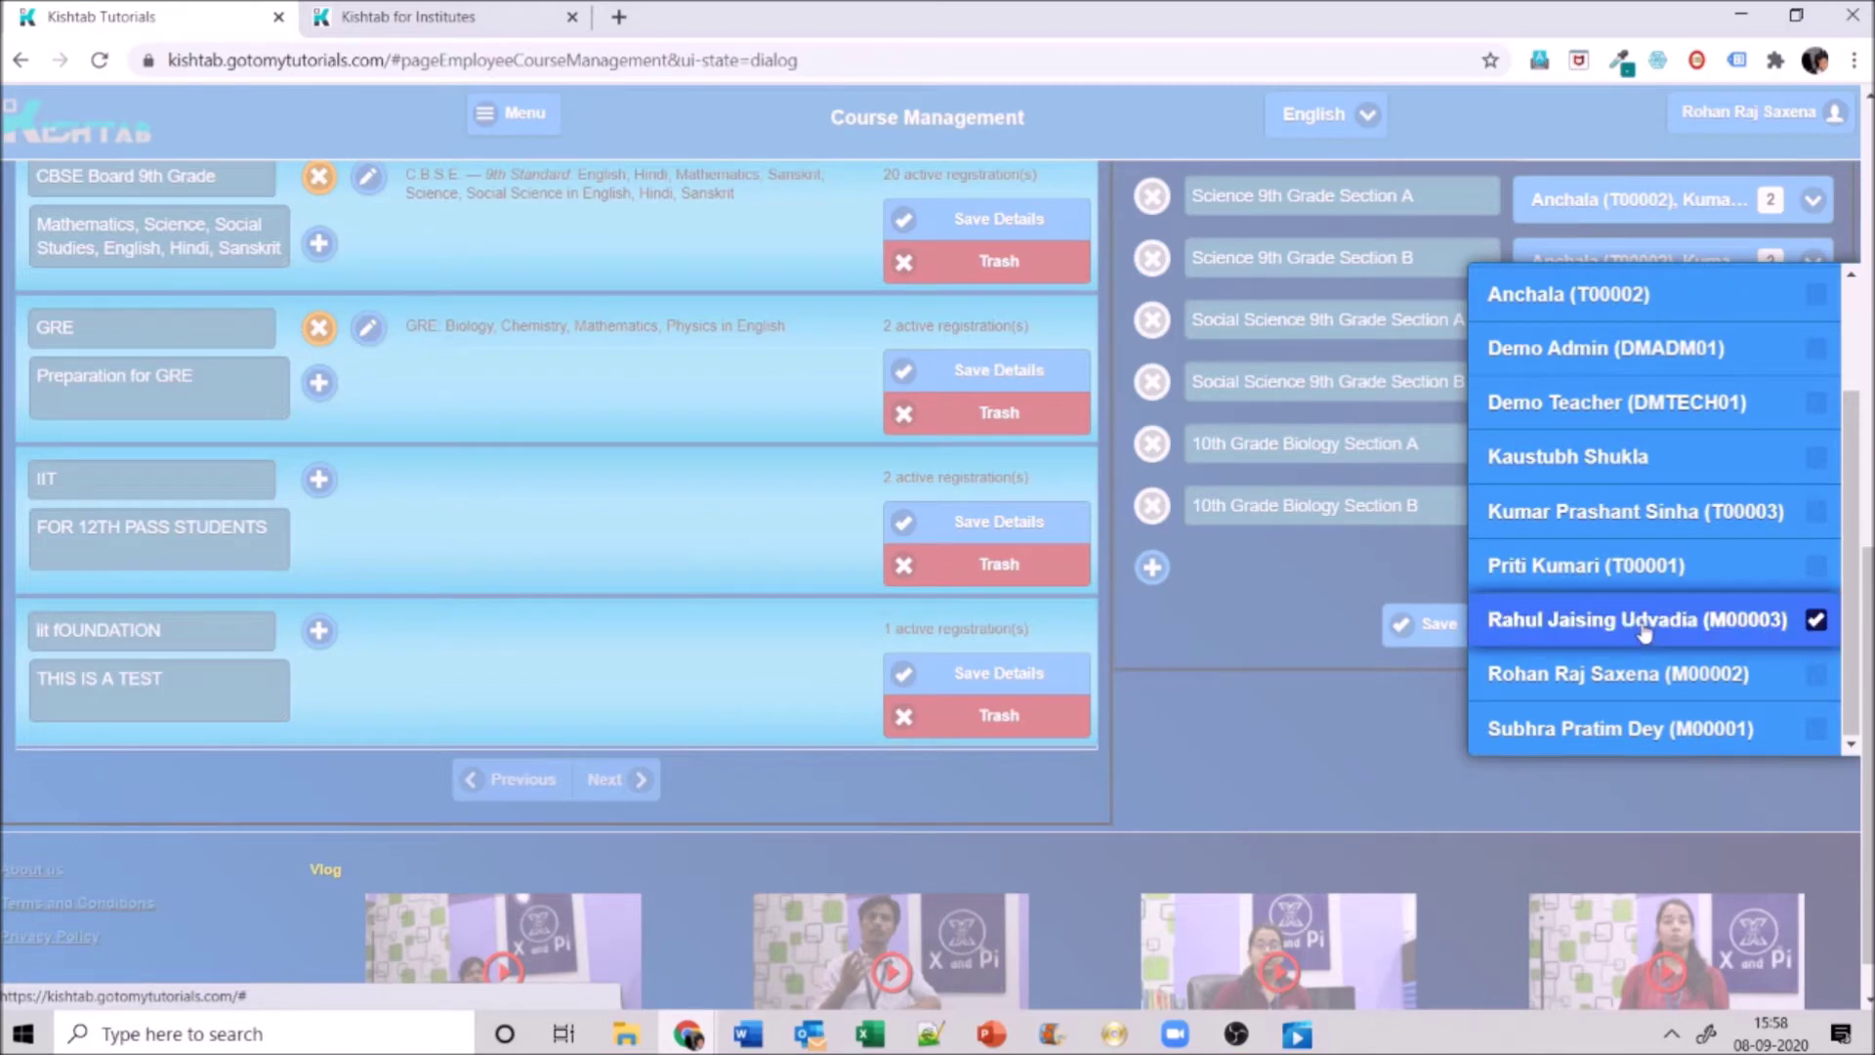
click(1629, 568)
click(1333, 737)
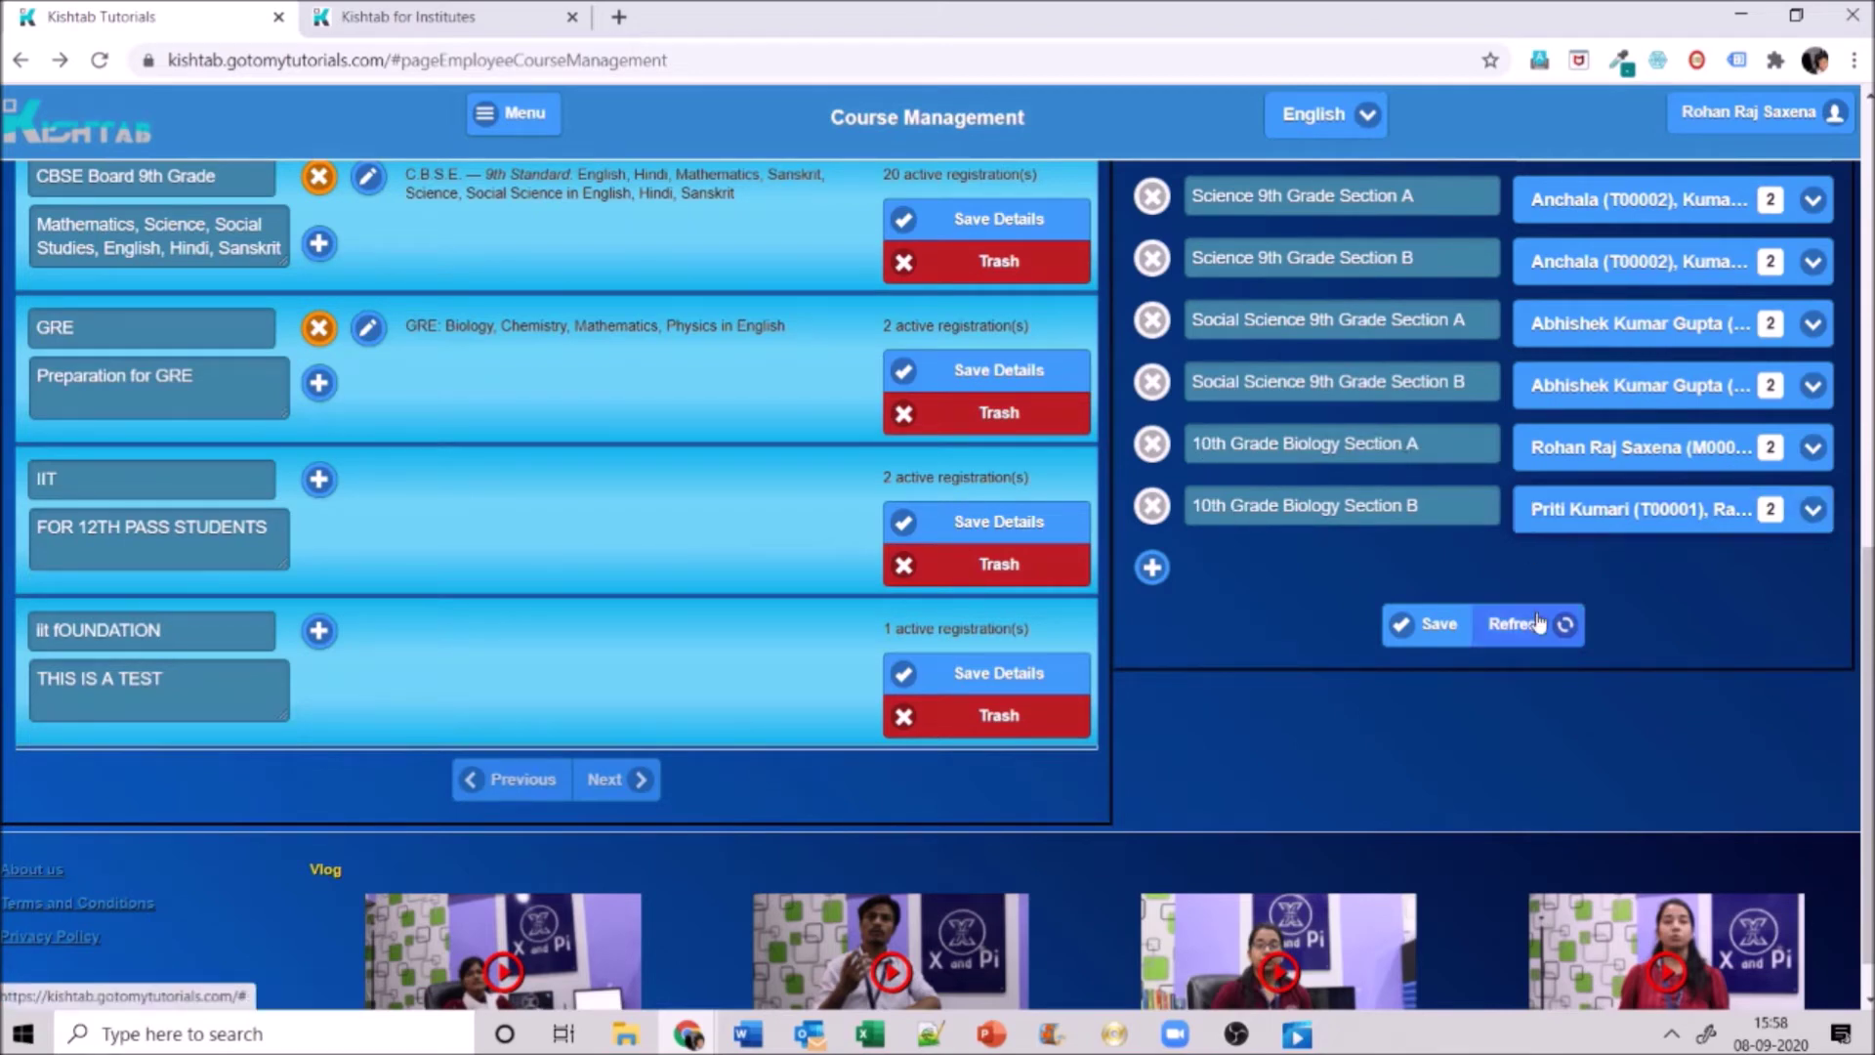
click(1444, 633)
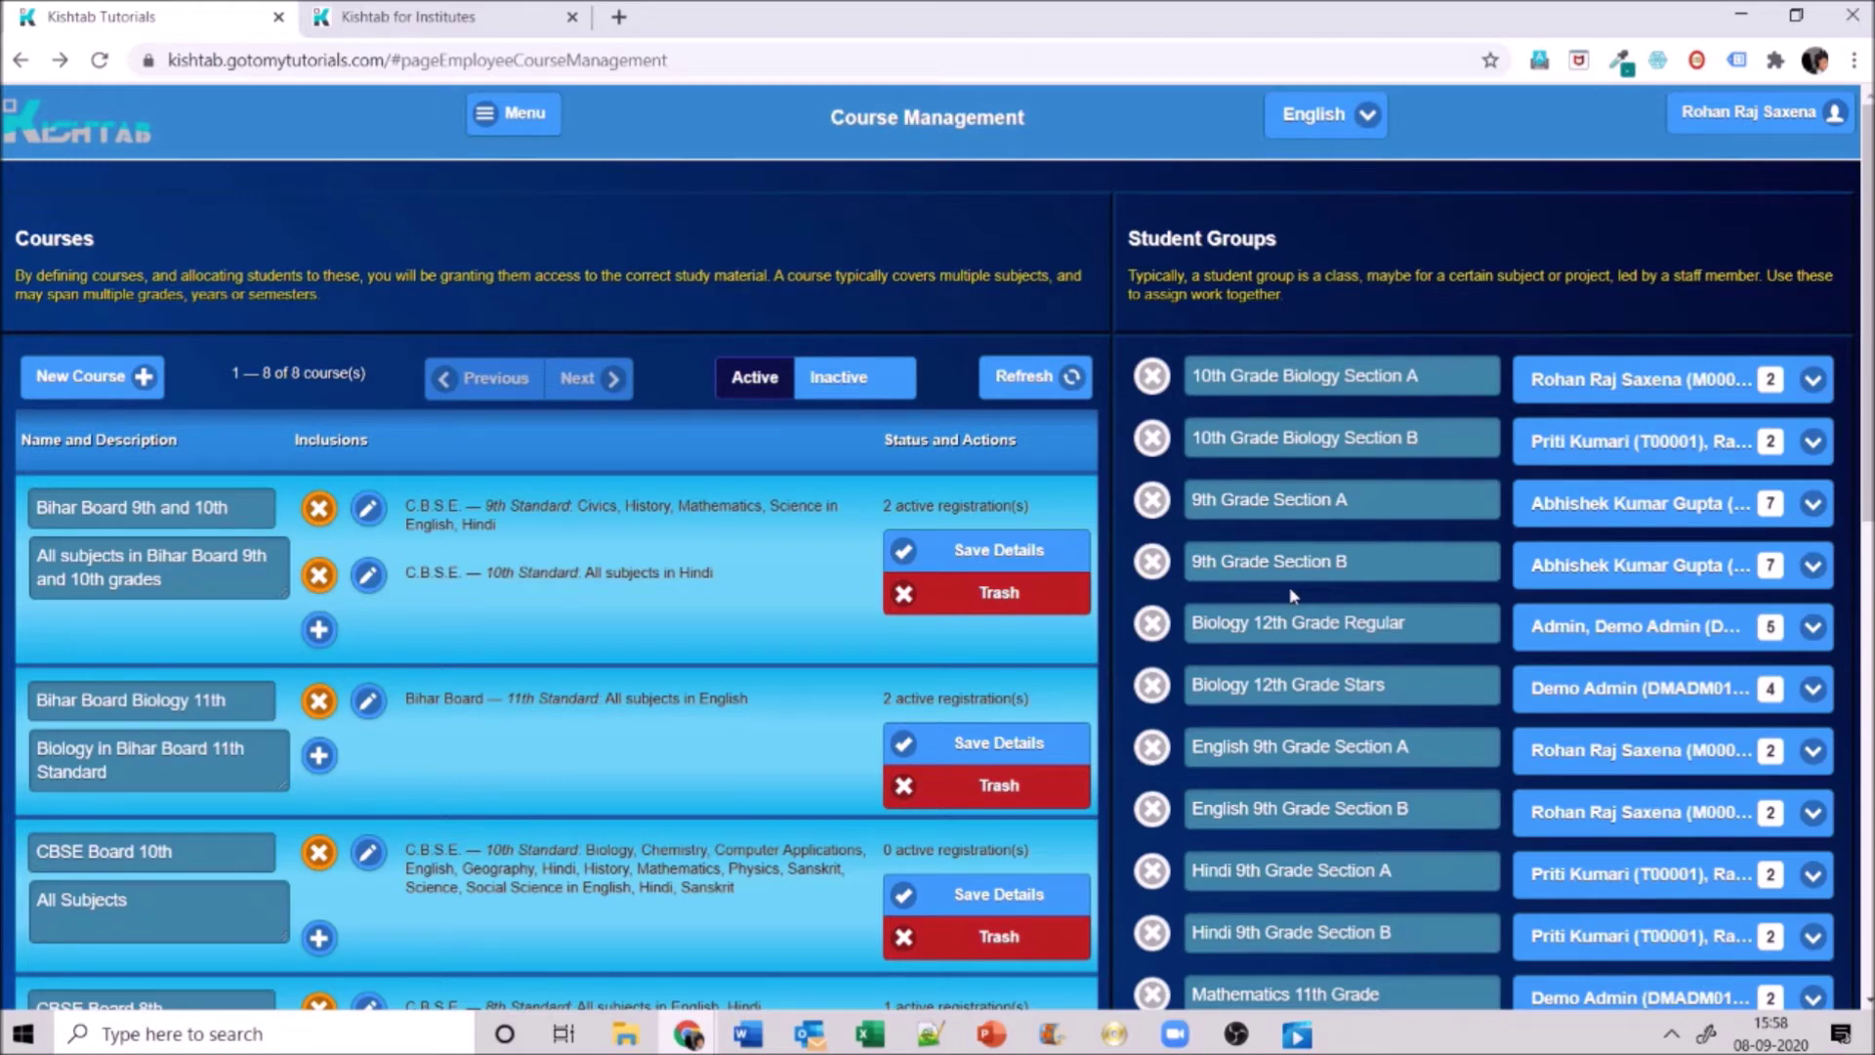
click(514, 115)
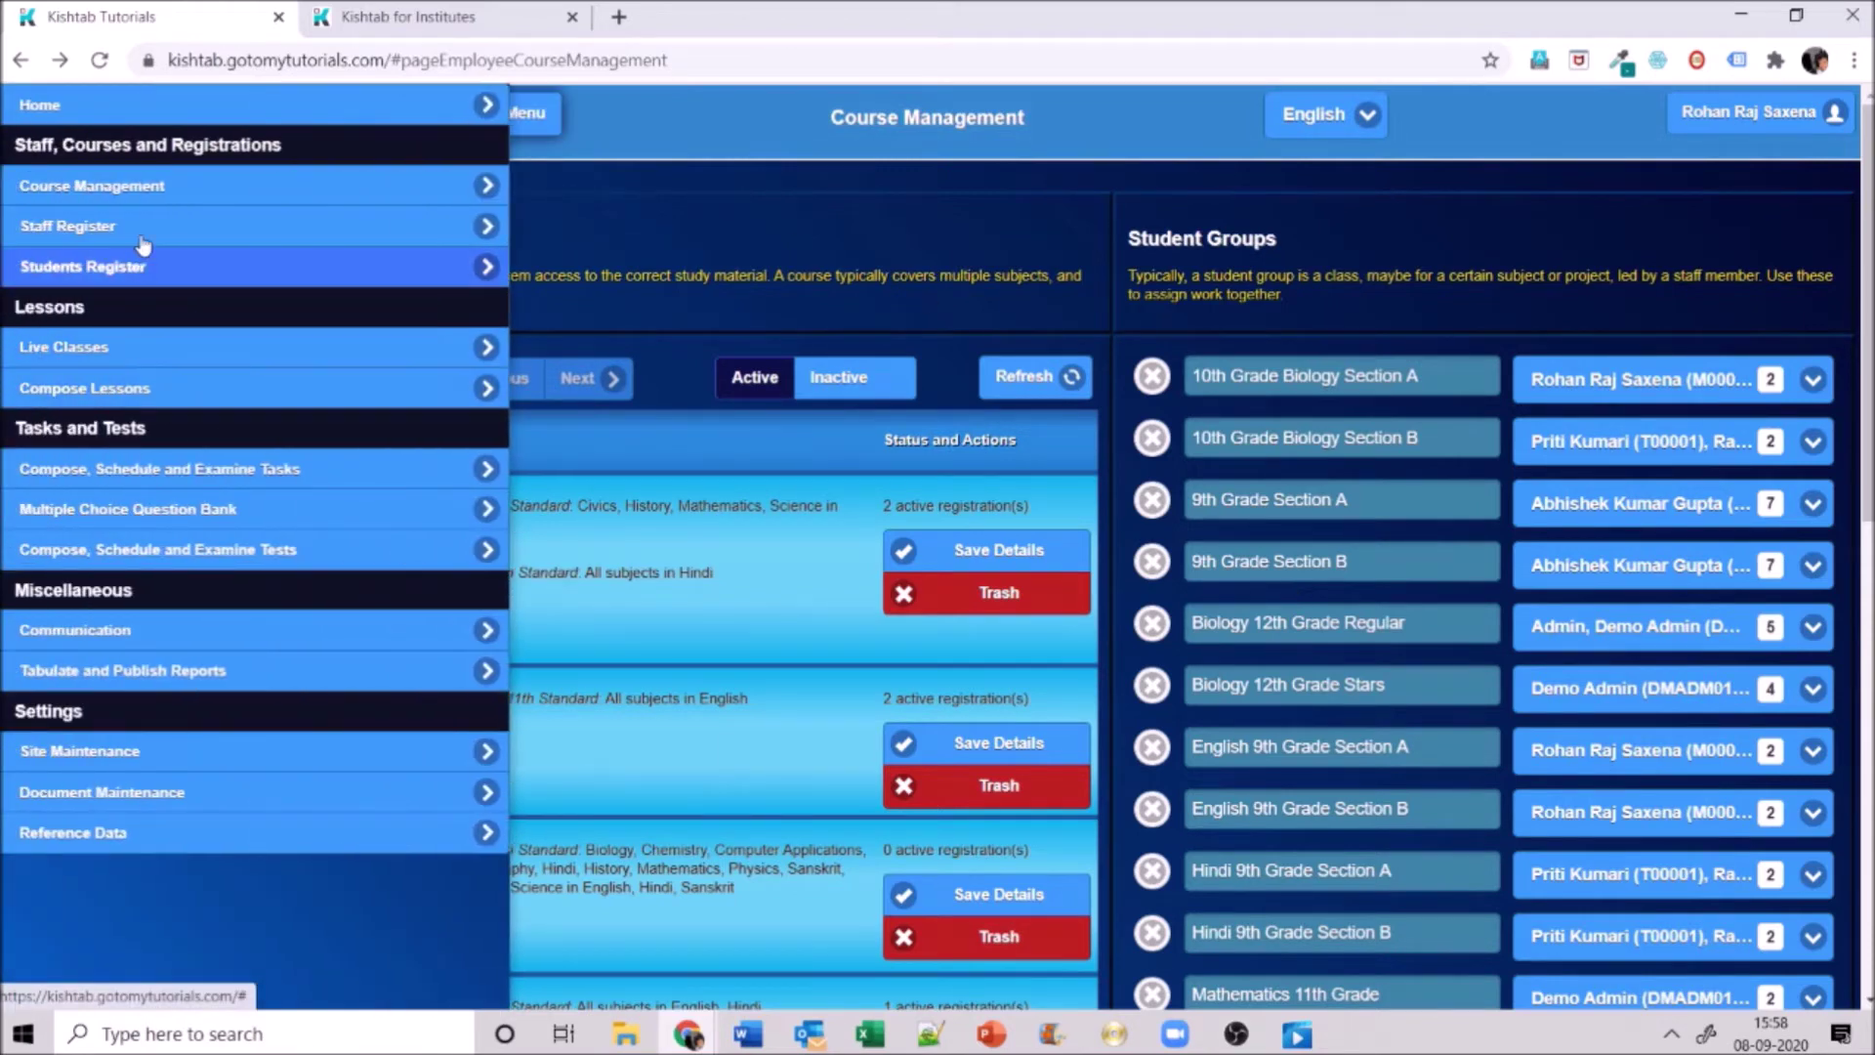
Step: Open the Staff Register, close the New Staff Member form, and cancel the bulk upload file selection
click(147, 227)
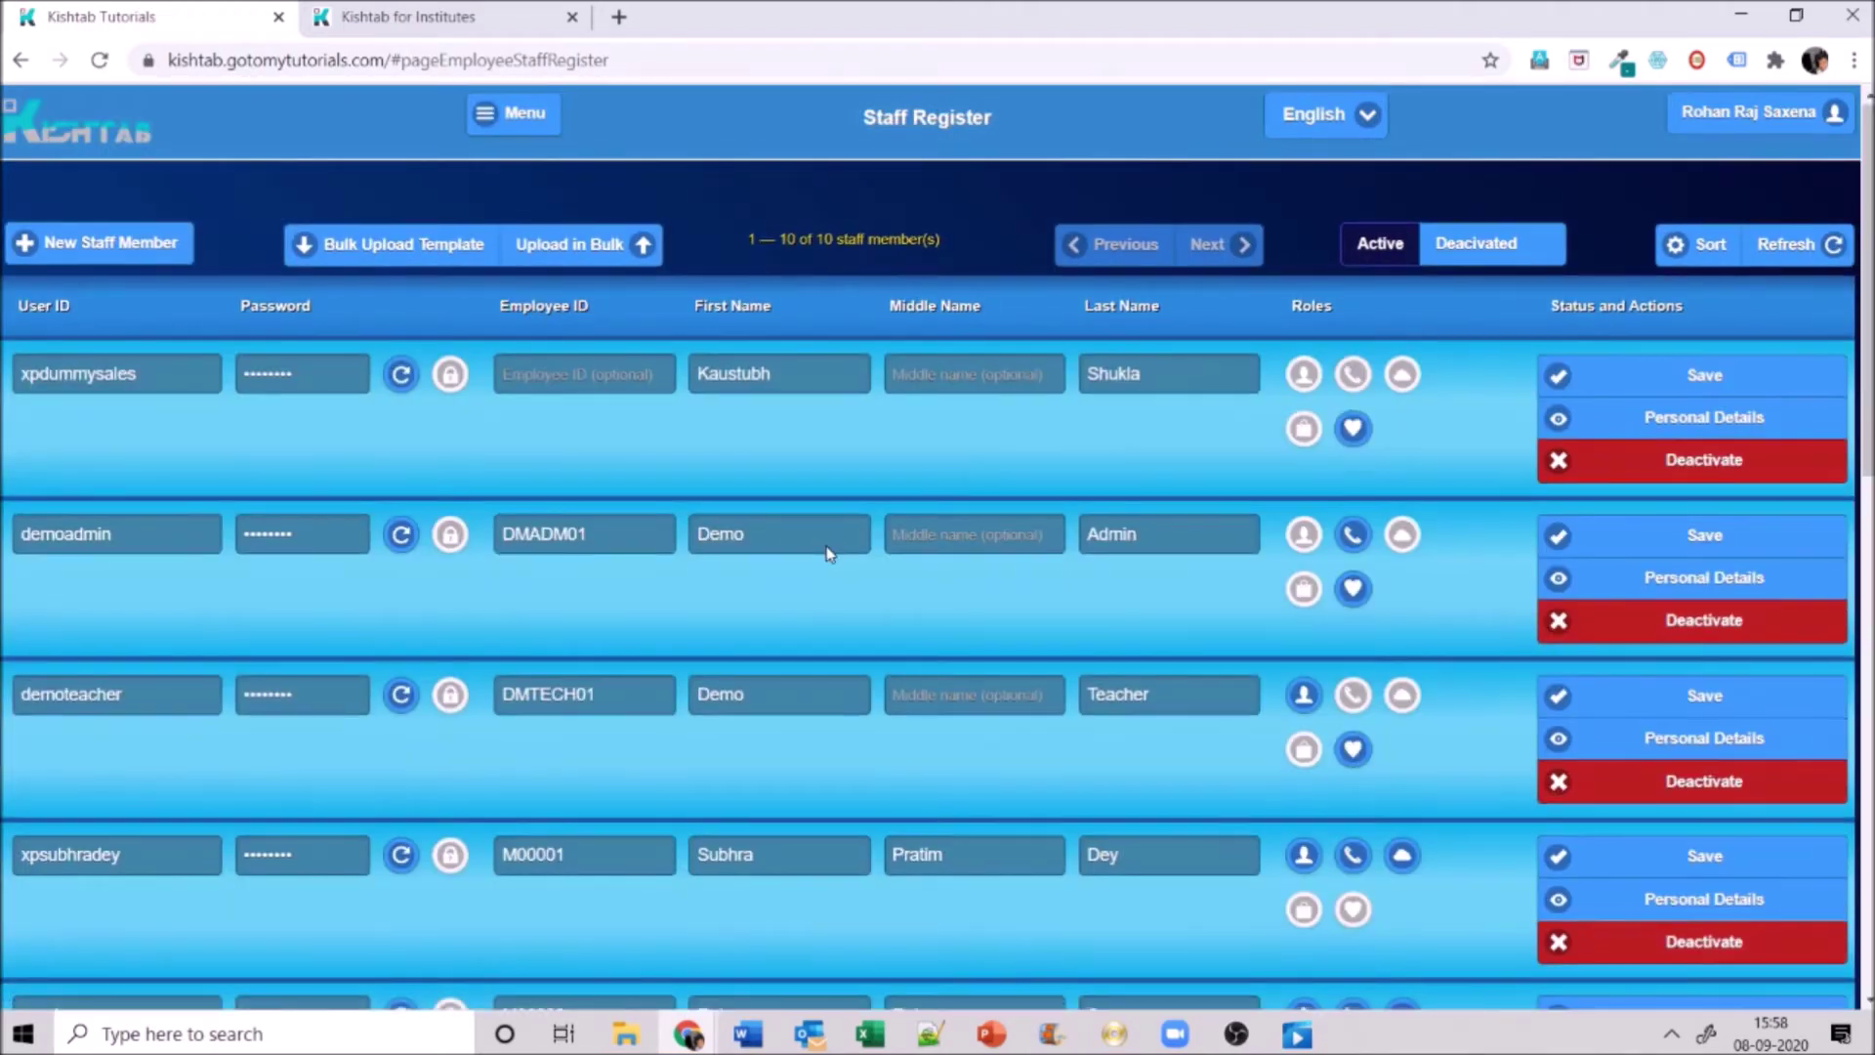
click(78, 242)
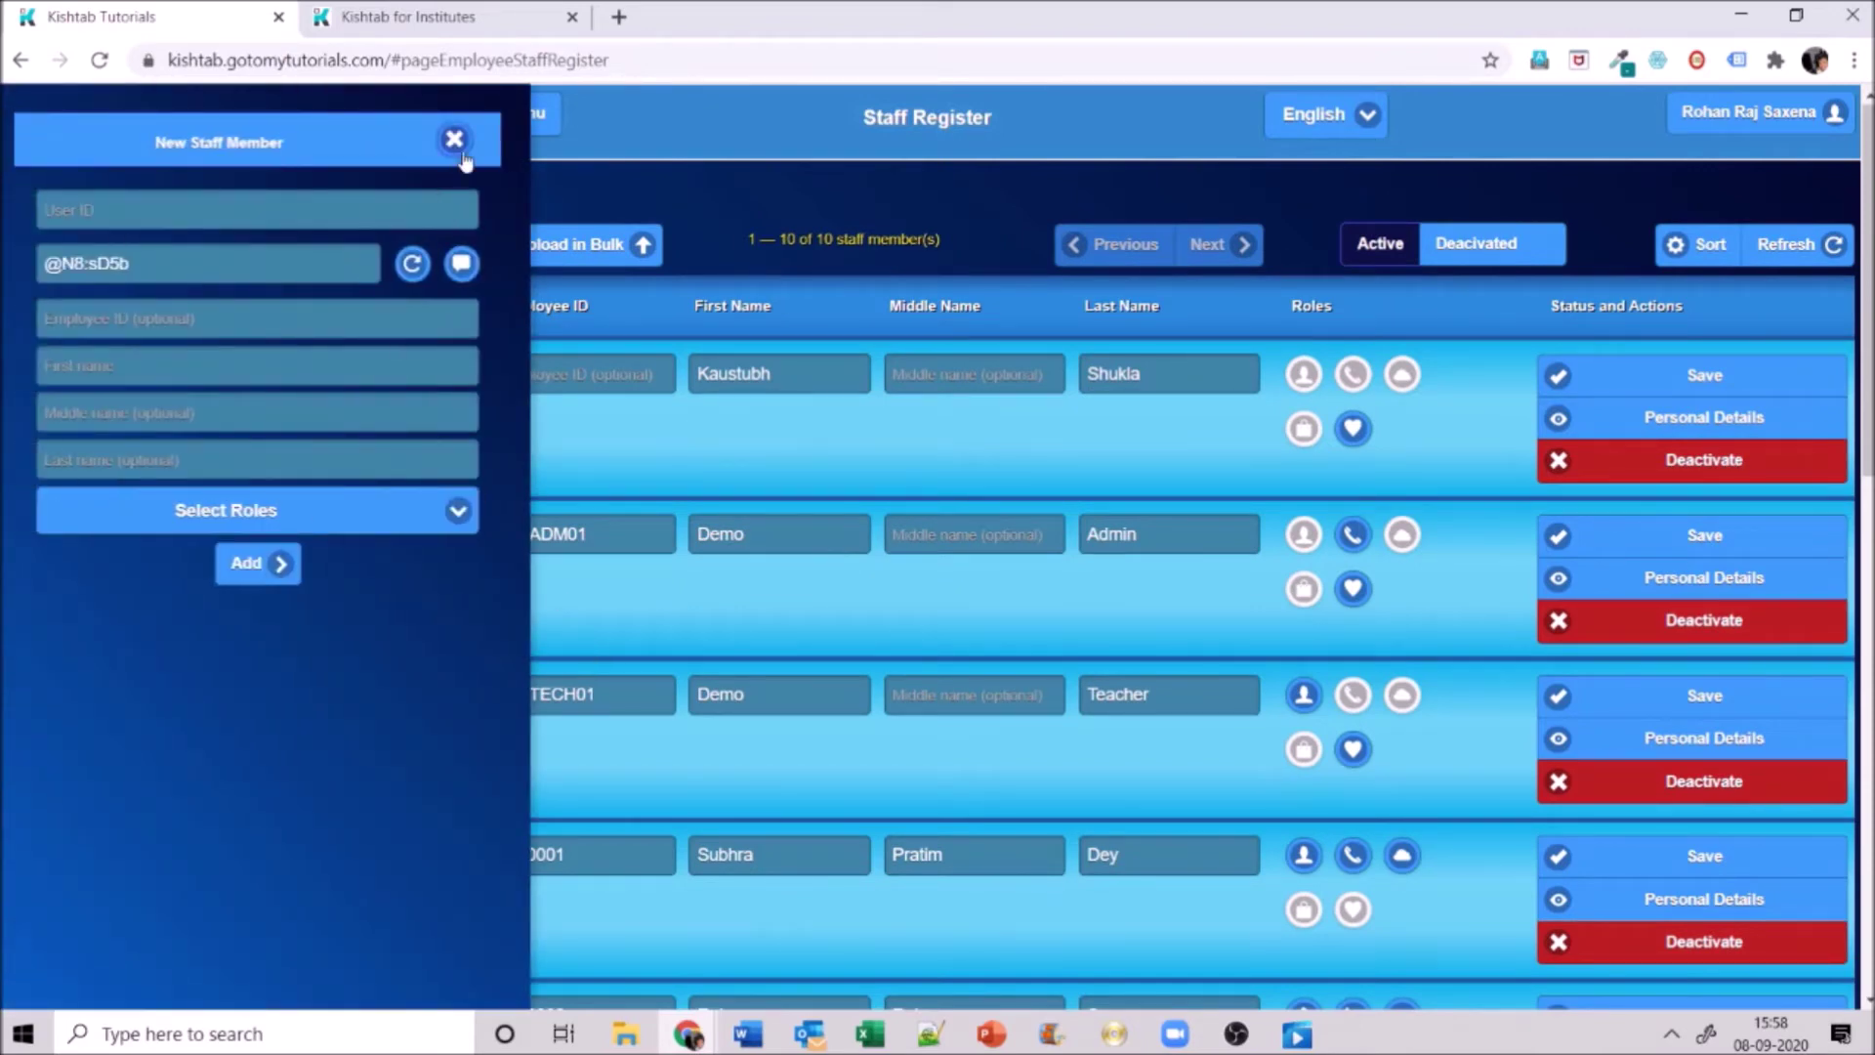
click(455, 143)
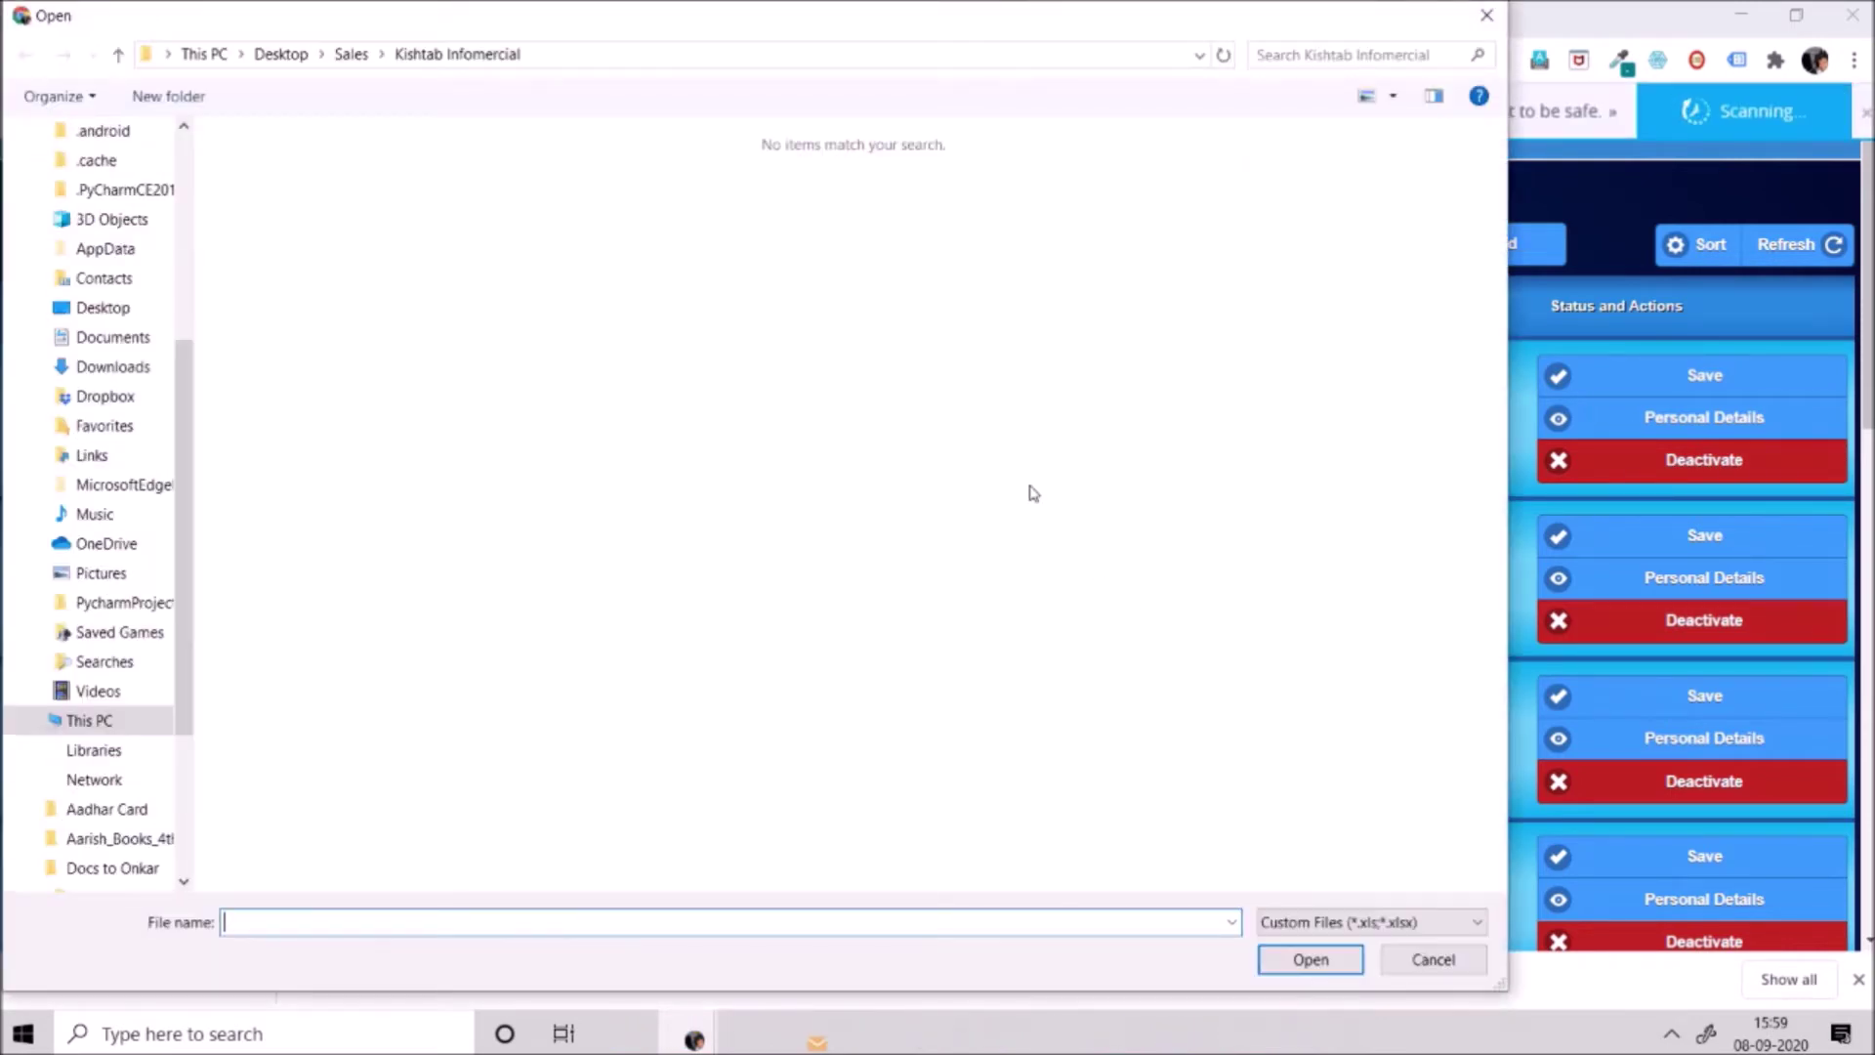
key(Escape)
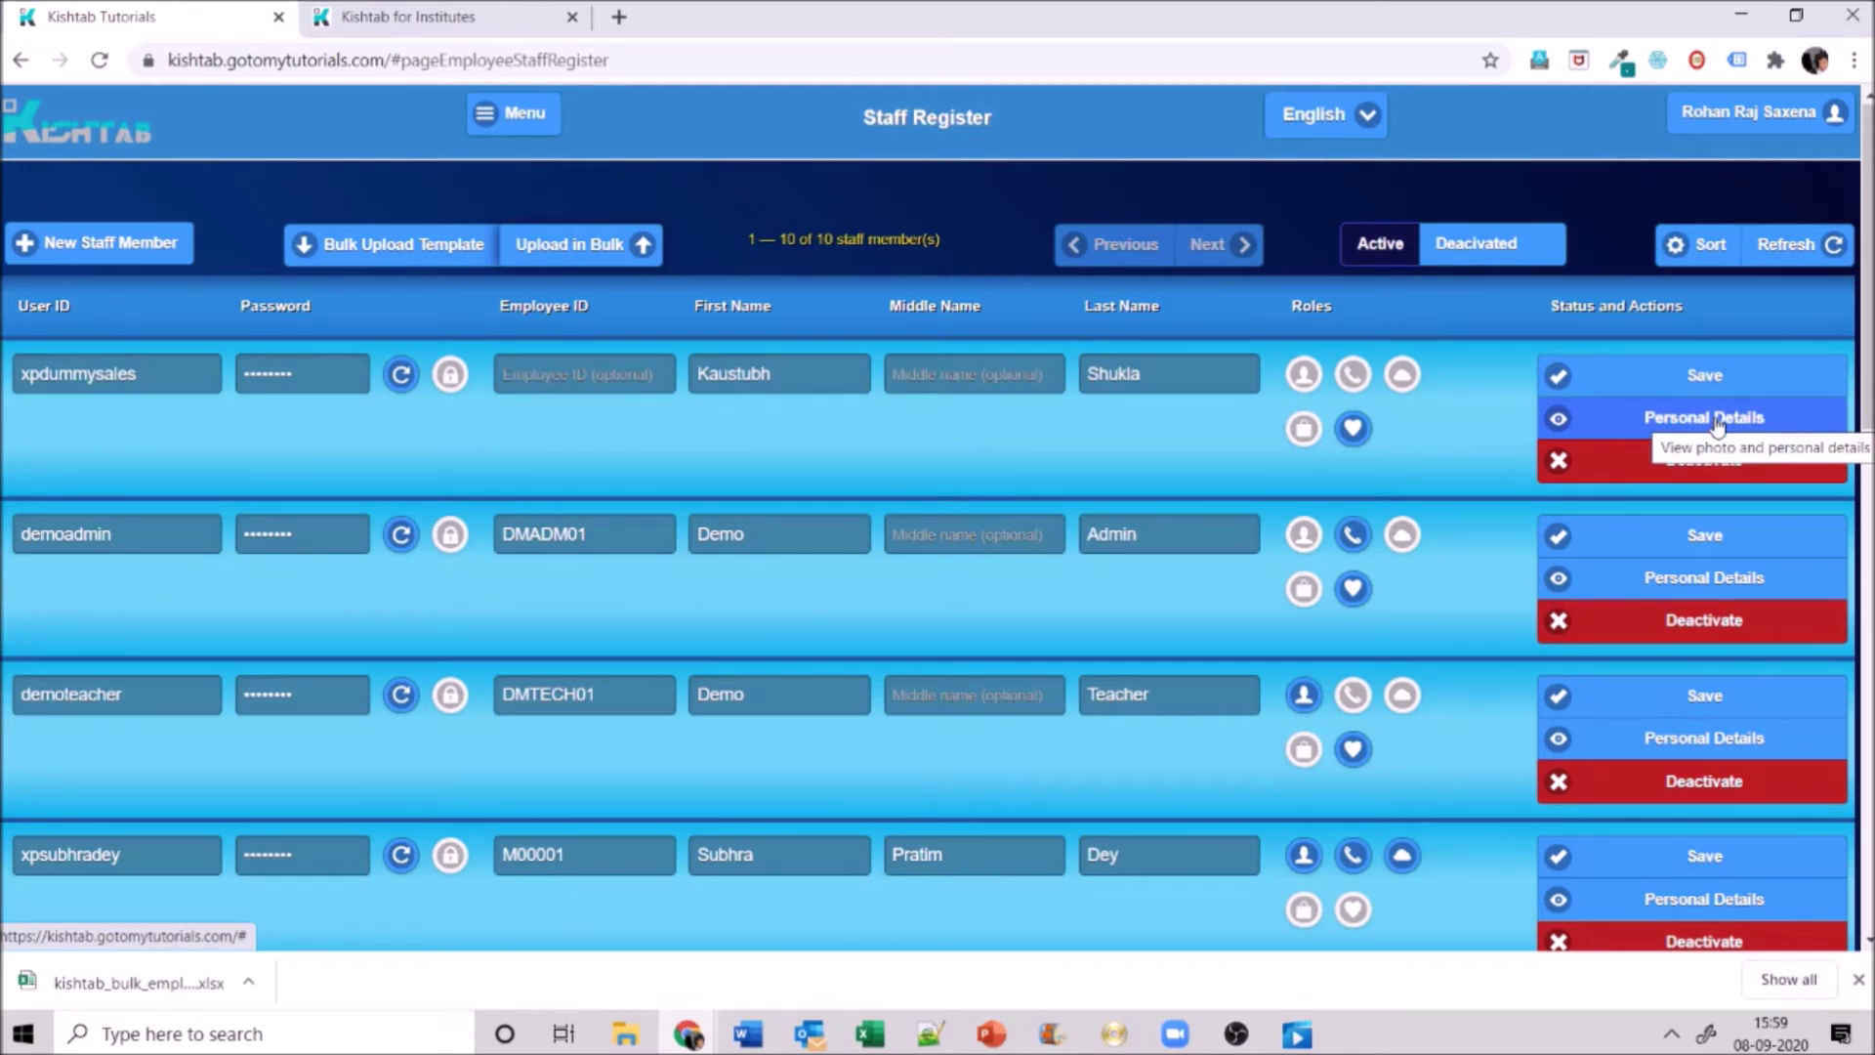
Step: Check the account options, scroll the staff table to M00002, and open the admin Menu
click(1743, 115)
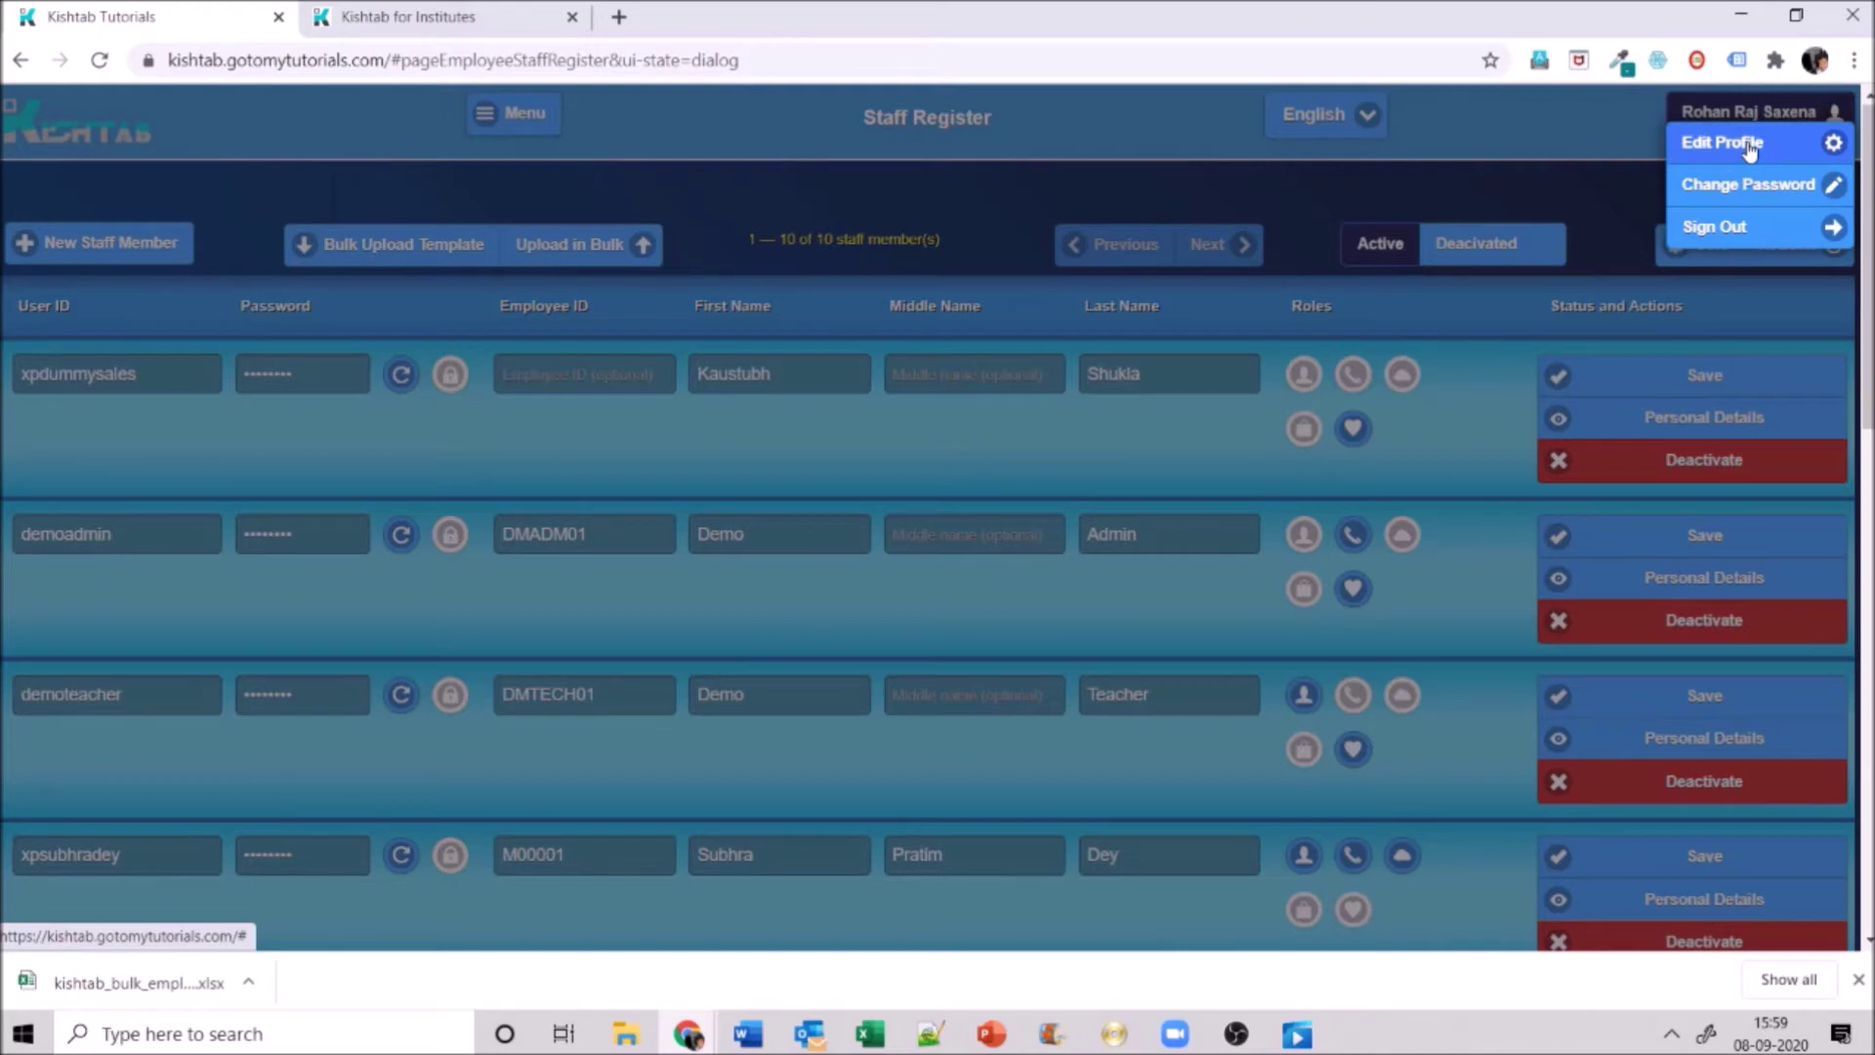
click(636, 296)
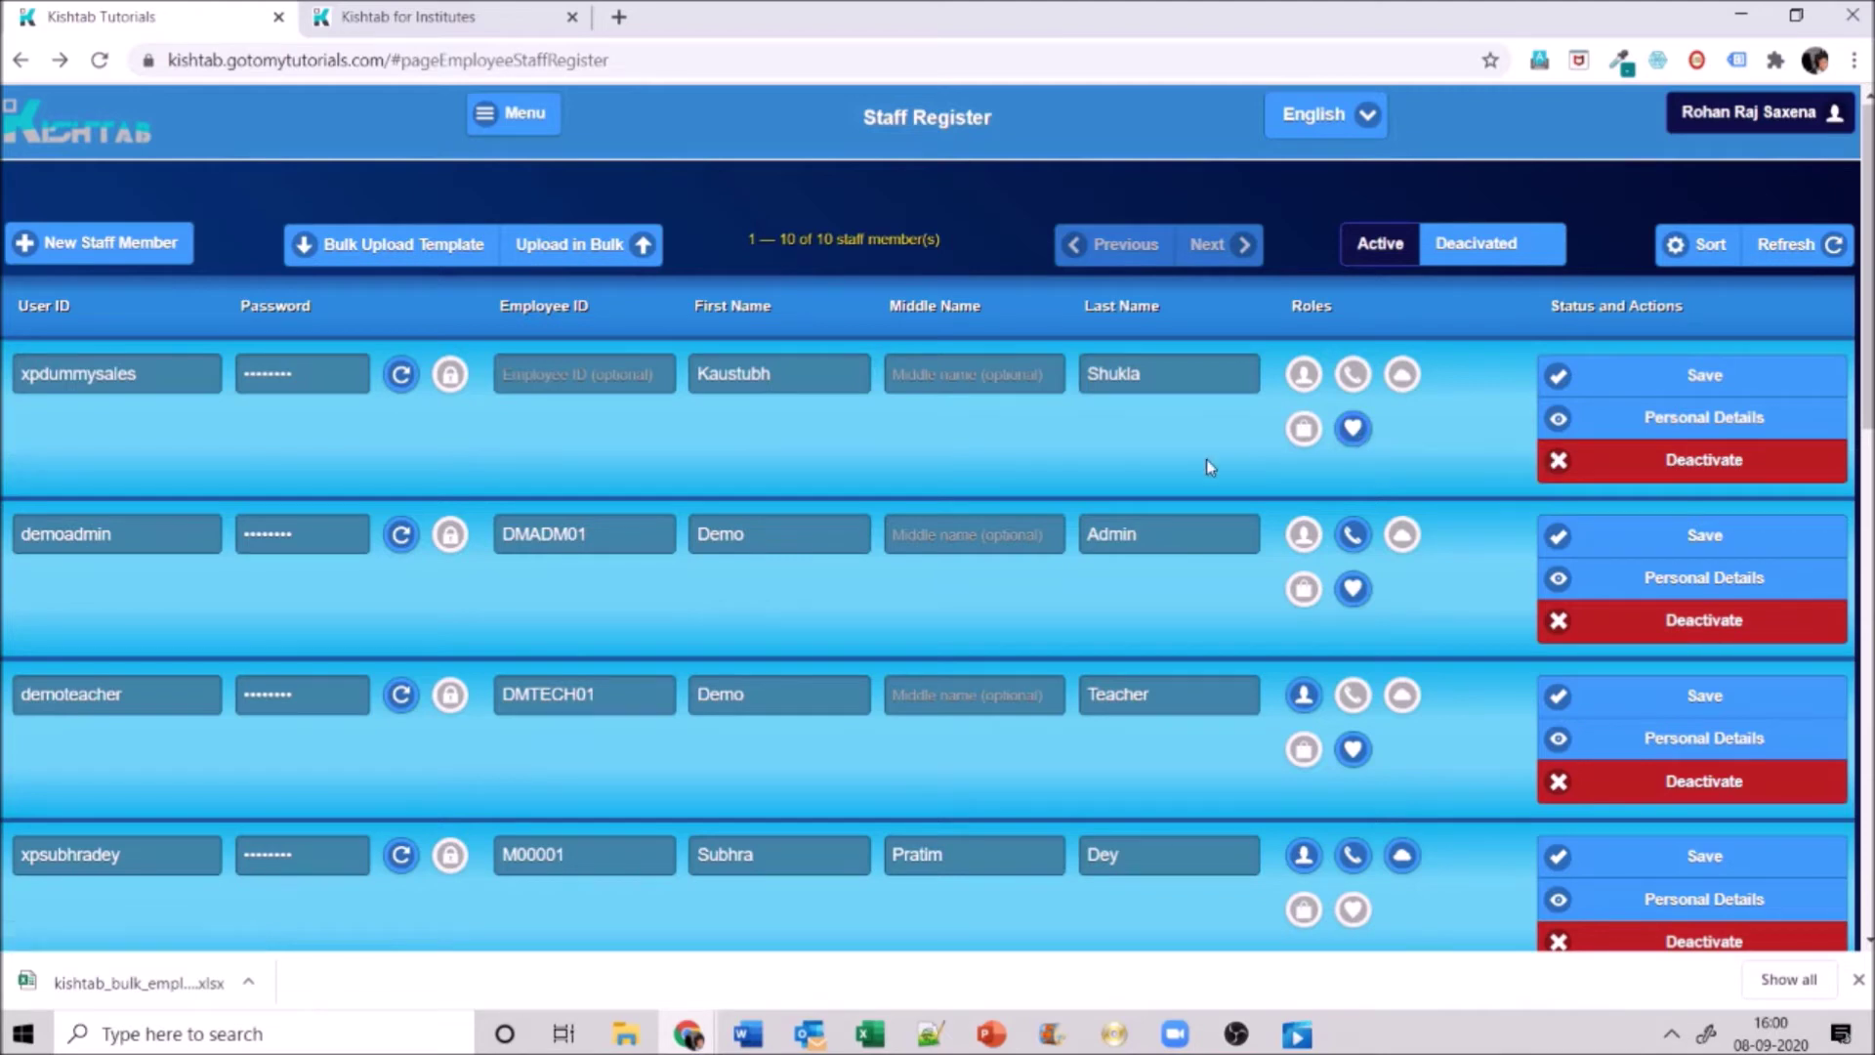
scroll(1205, 460, down, 3)
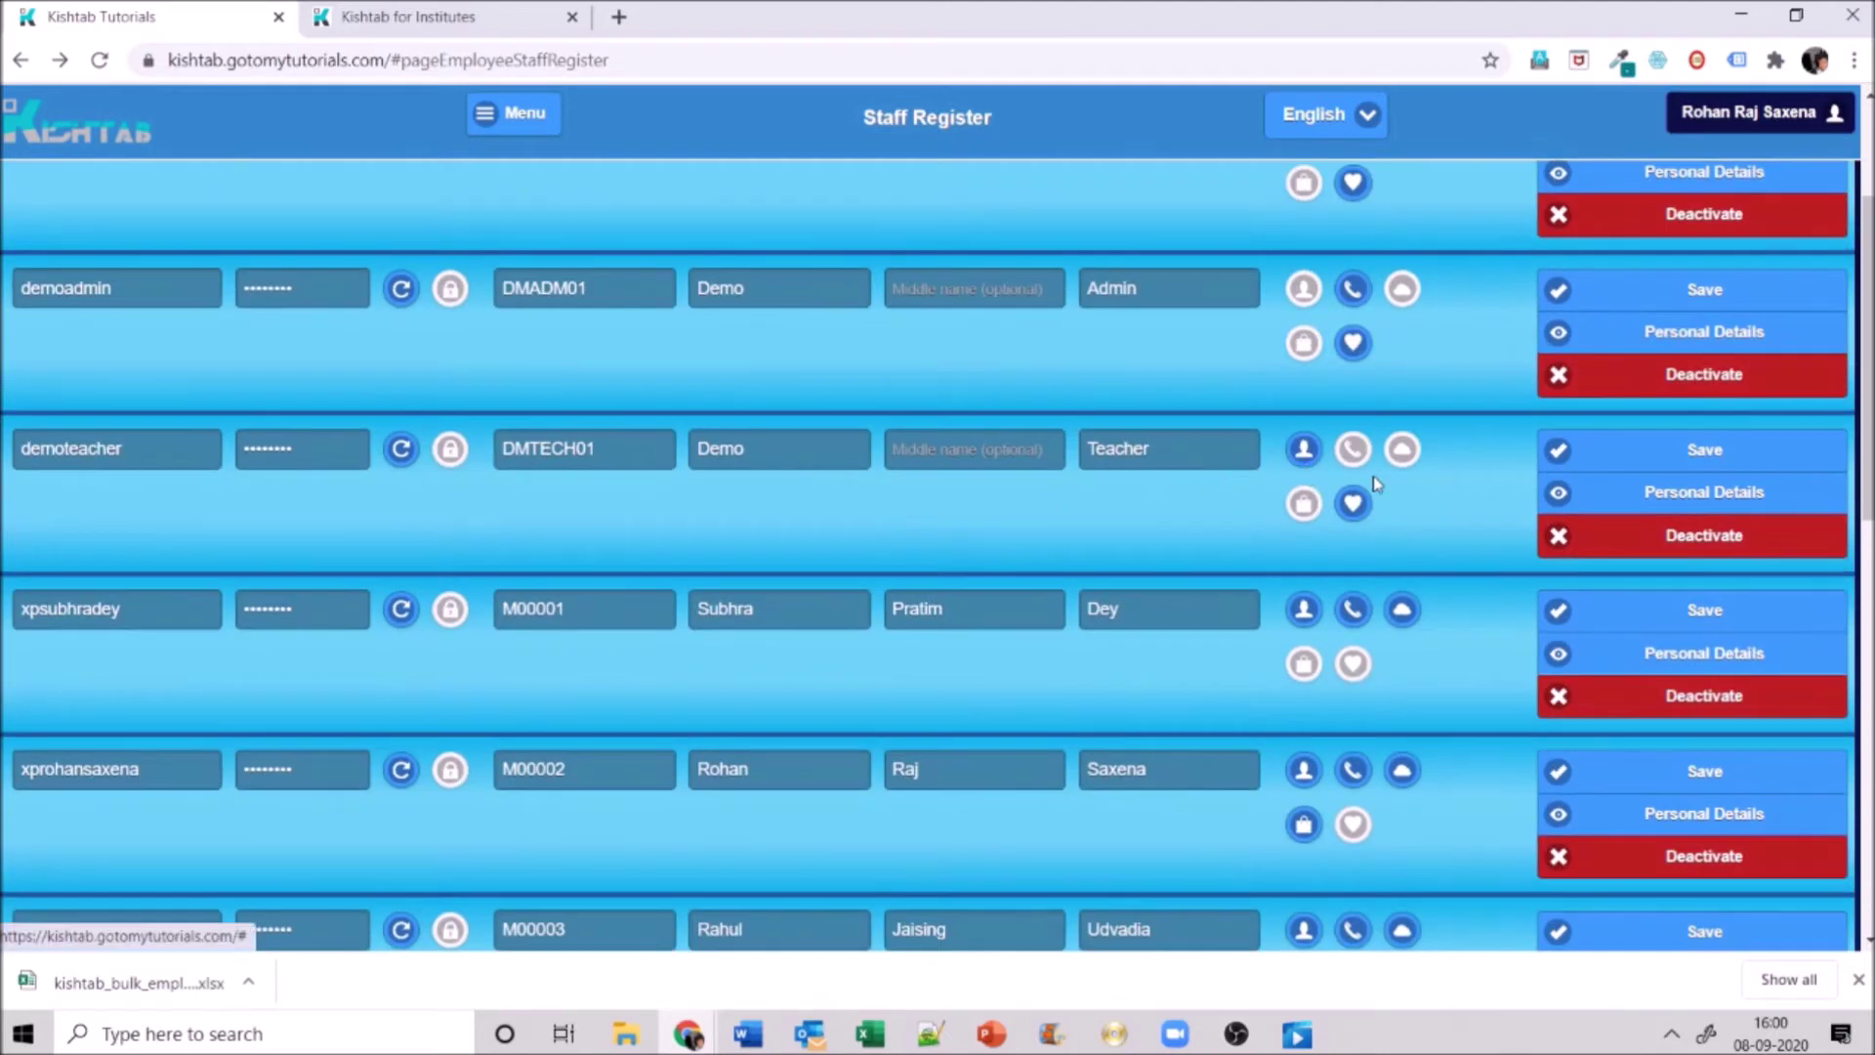
scroll(1373, 479, down, 3)
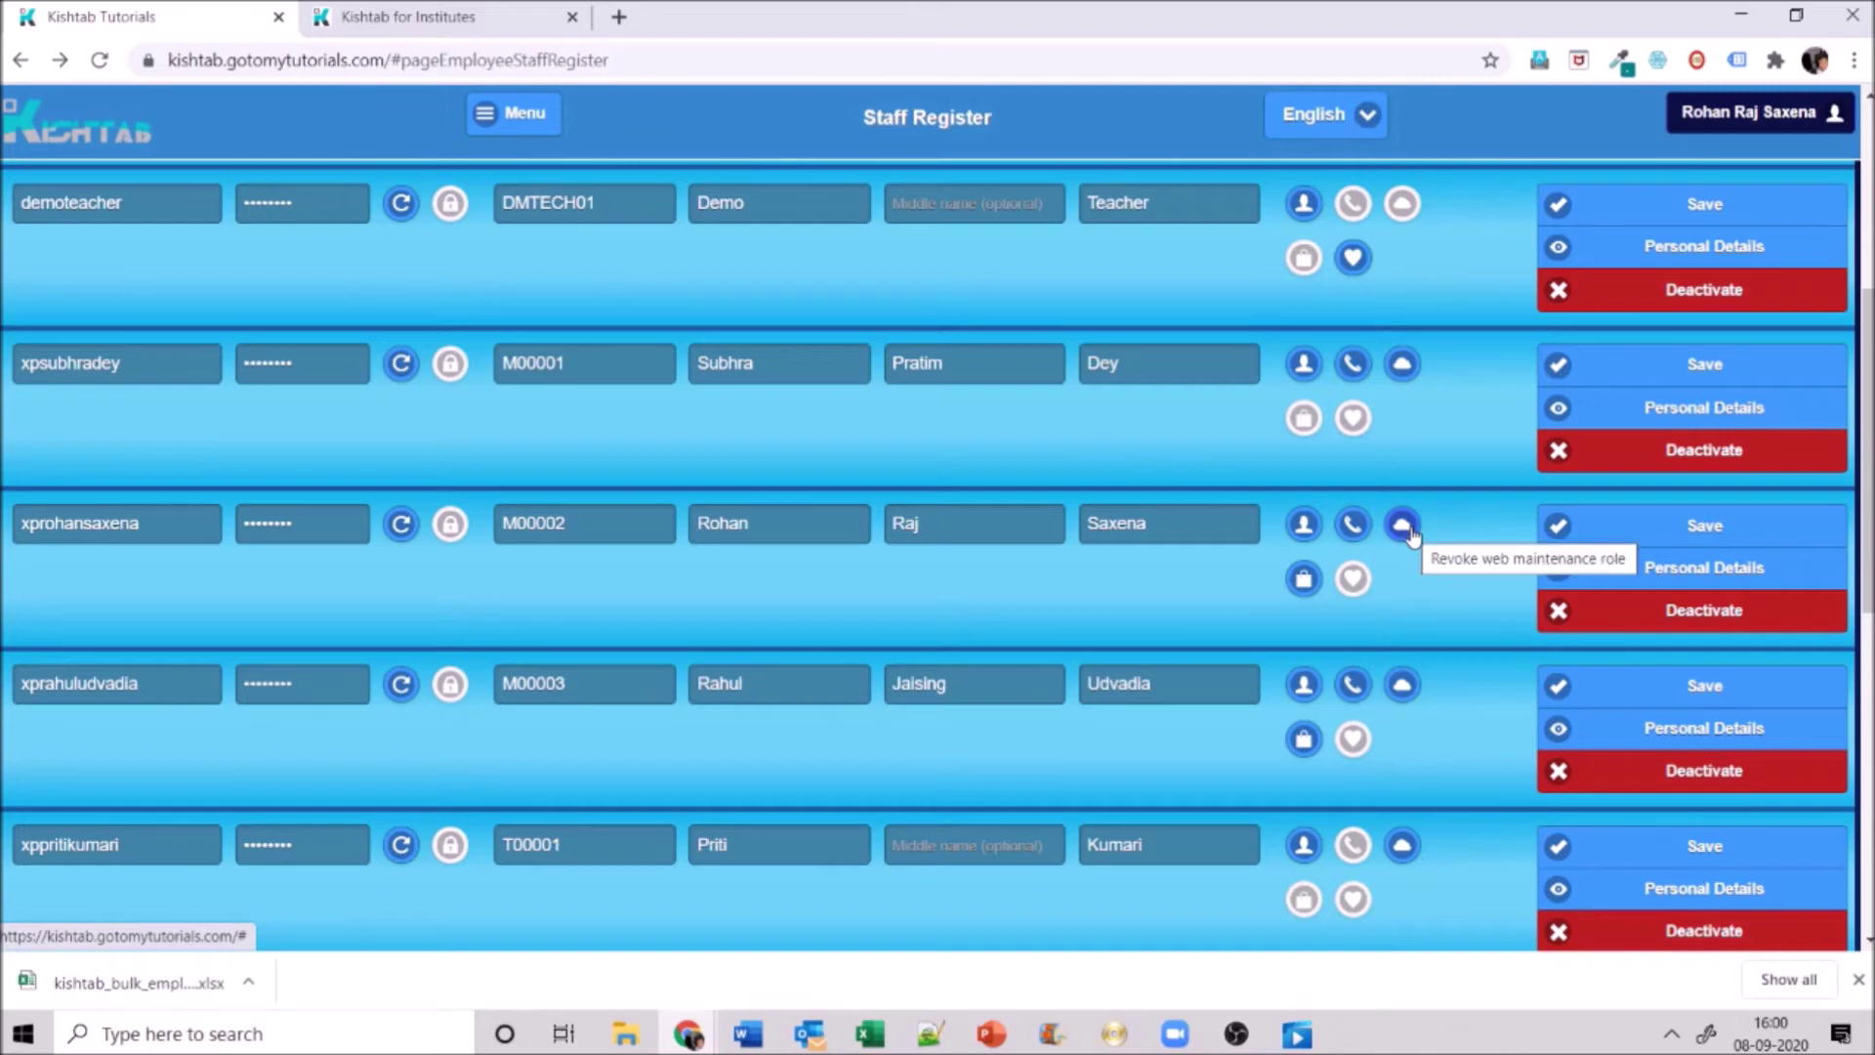
click(514, 113)
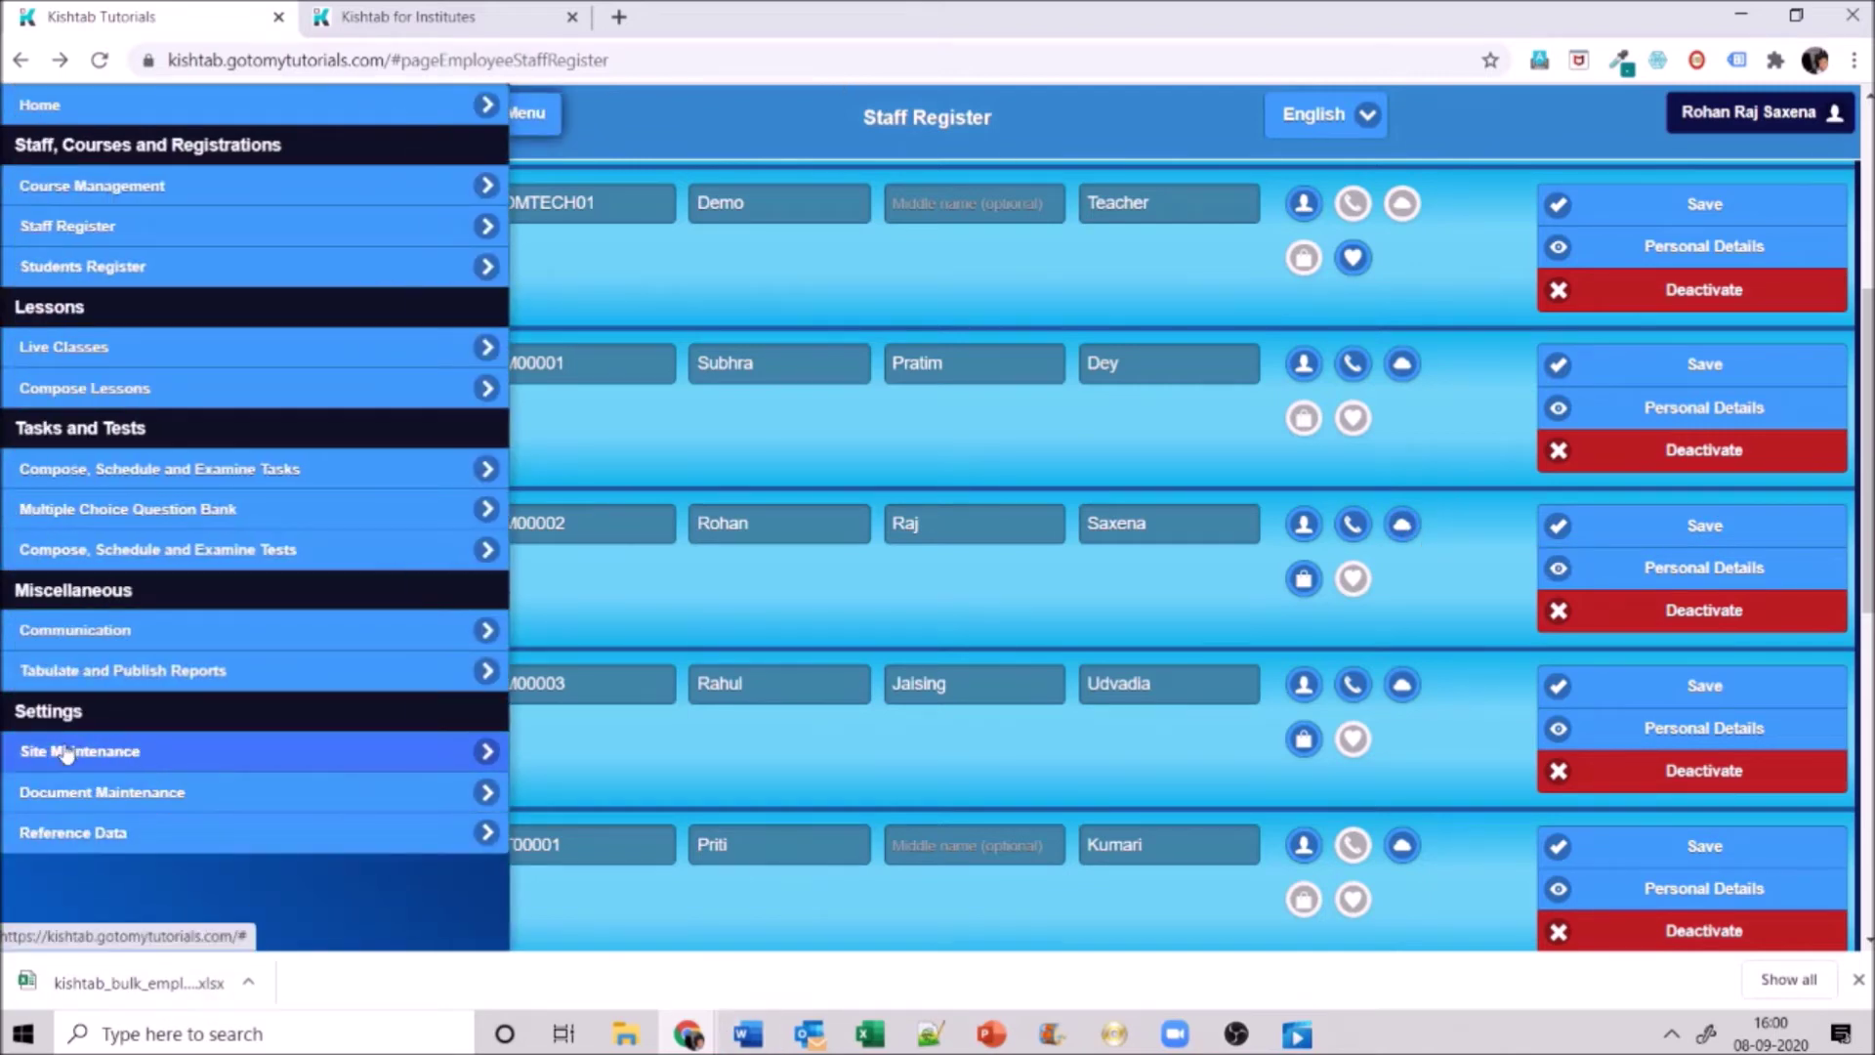
click(199, 755)
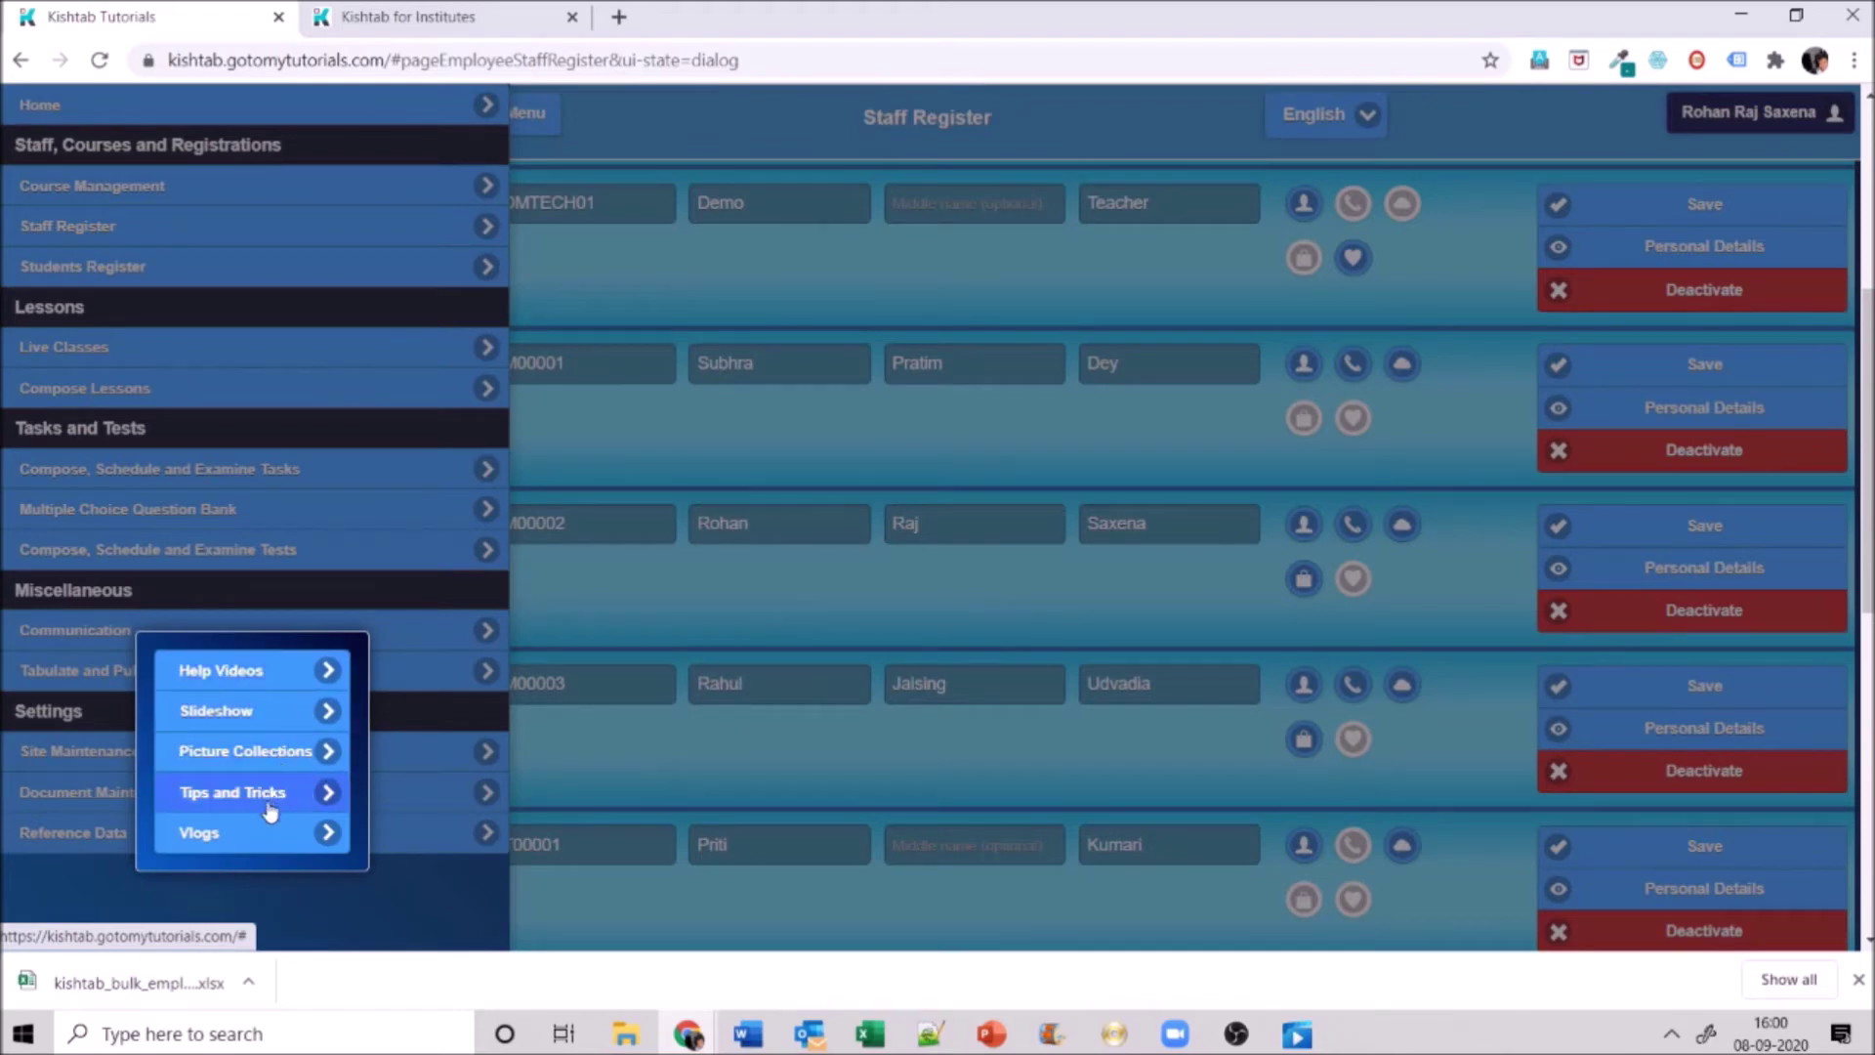
click(106, 881)
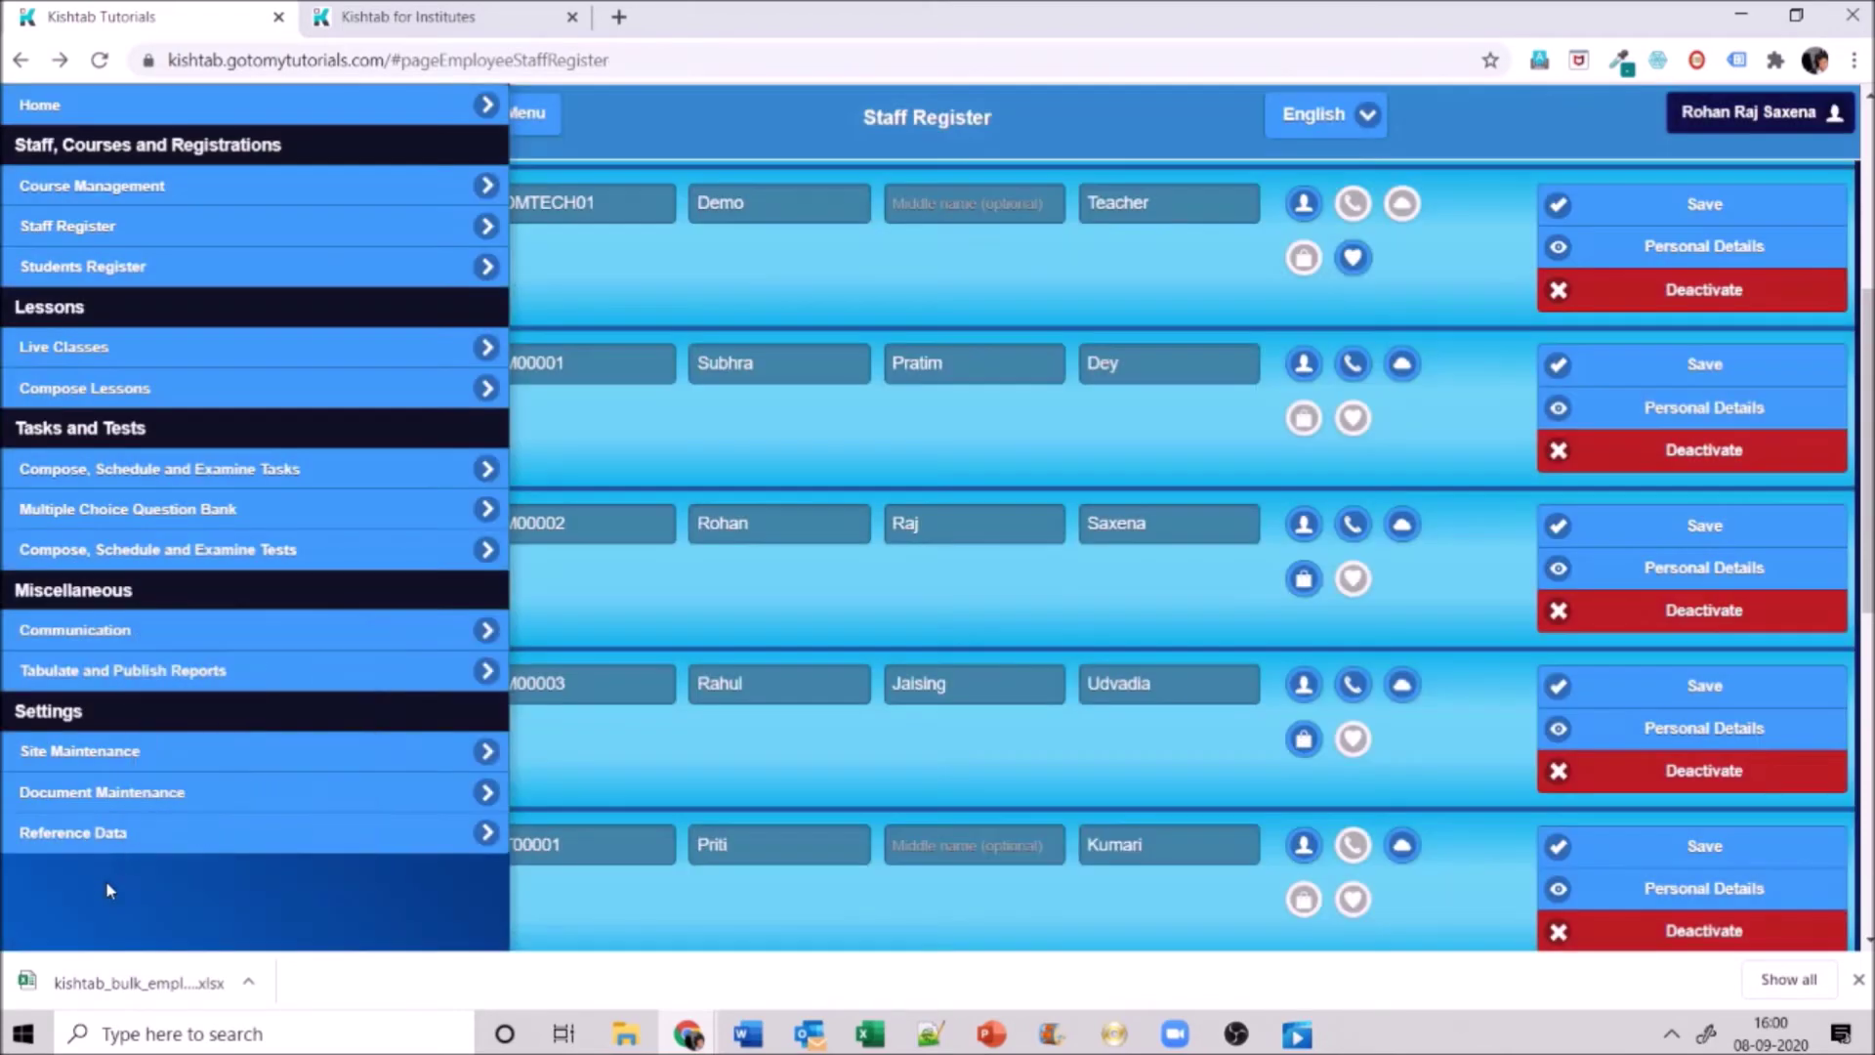
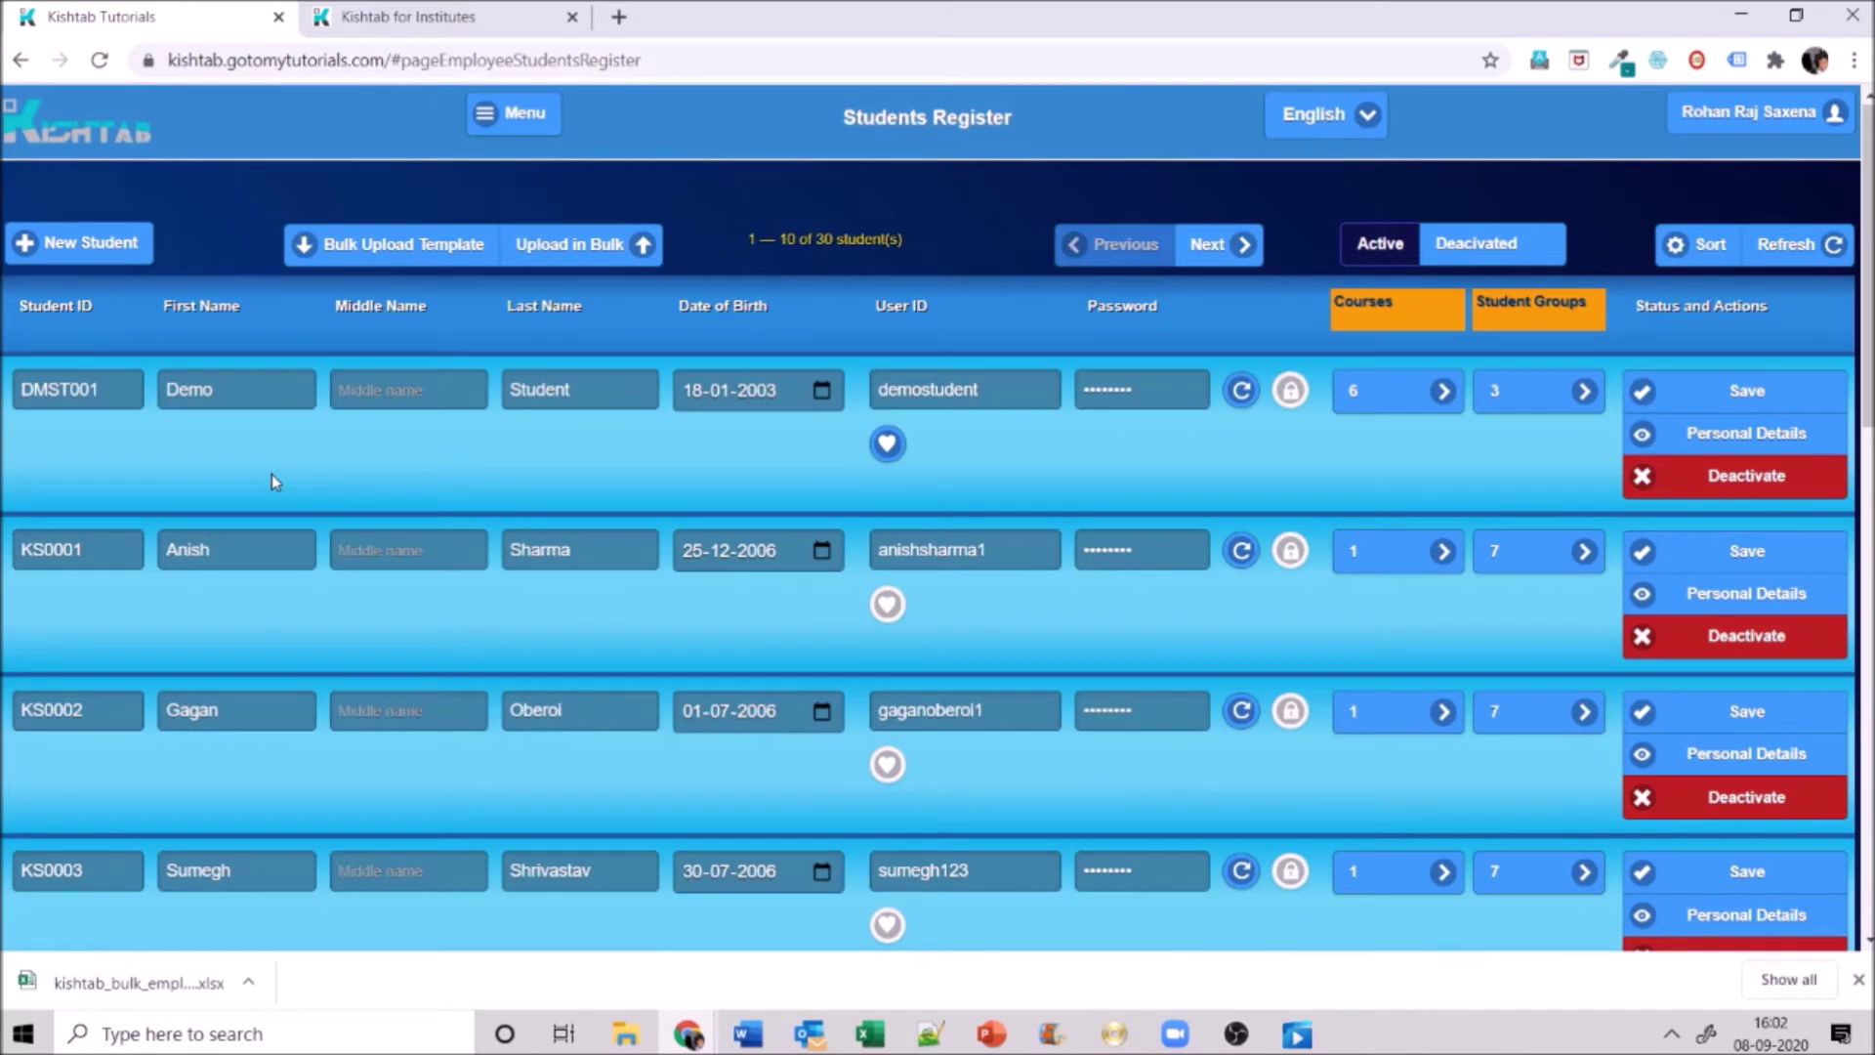
click(1425, 406)
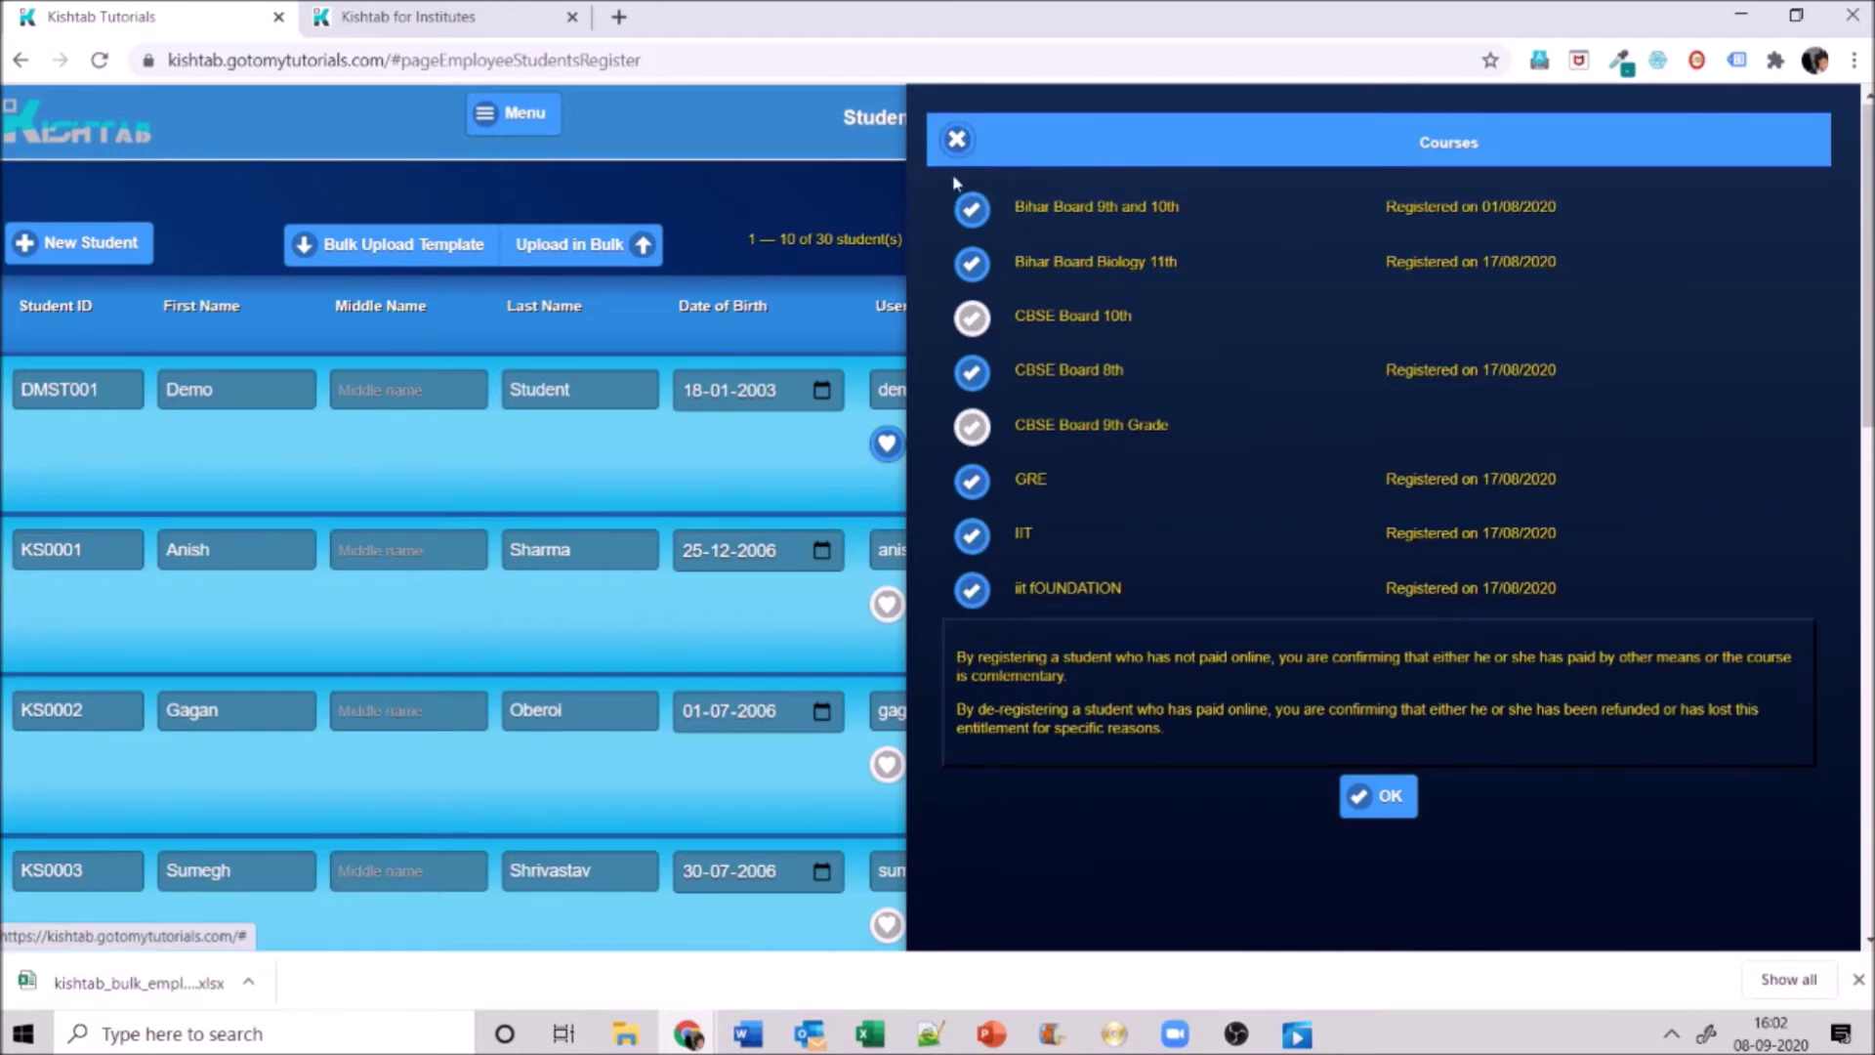
click(957, 137)
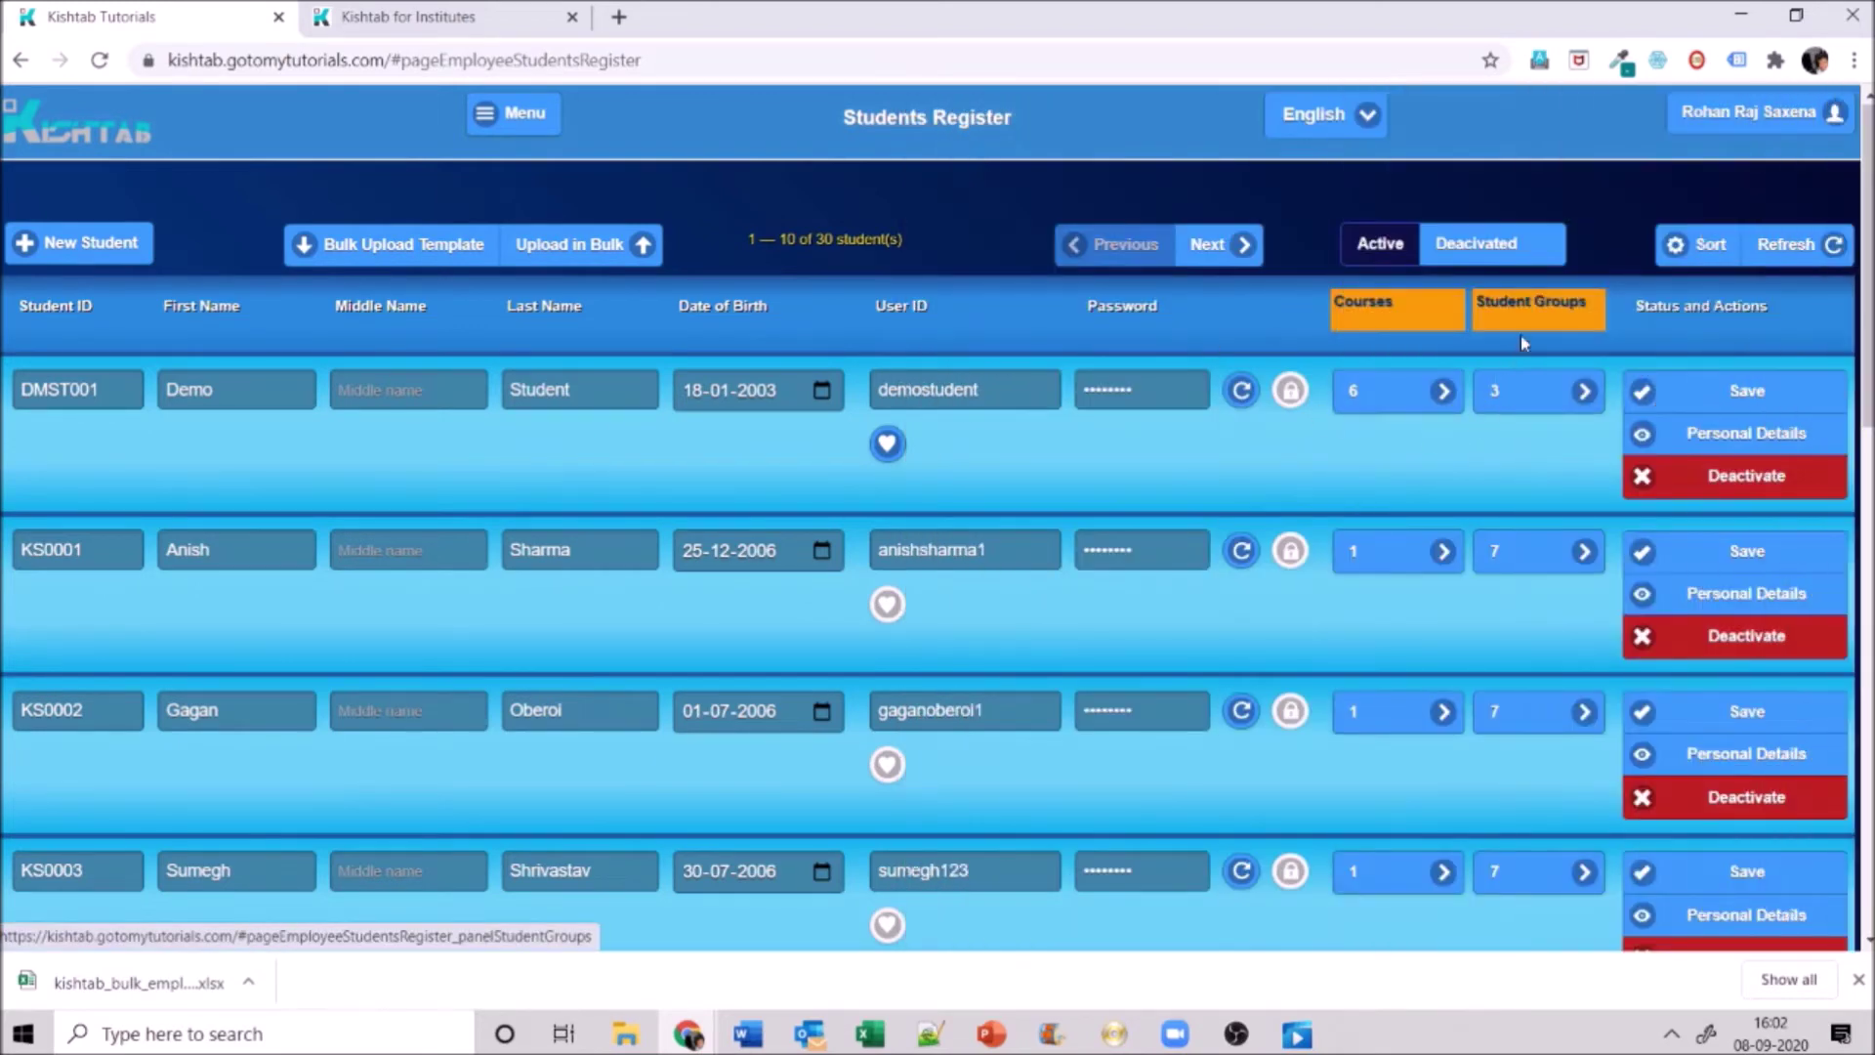
click(1551, 386)
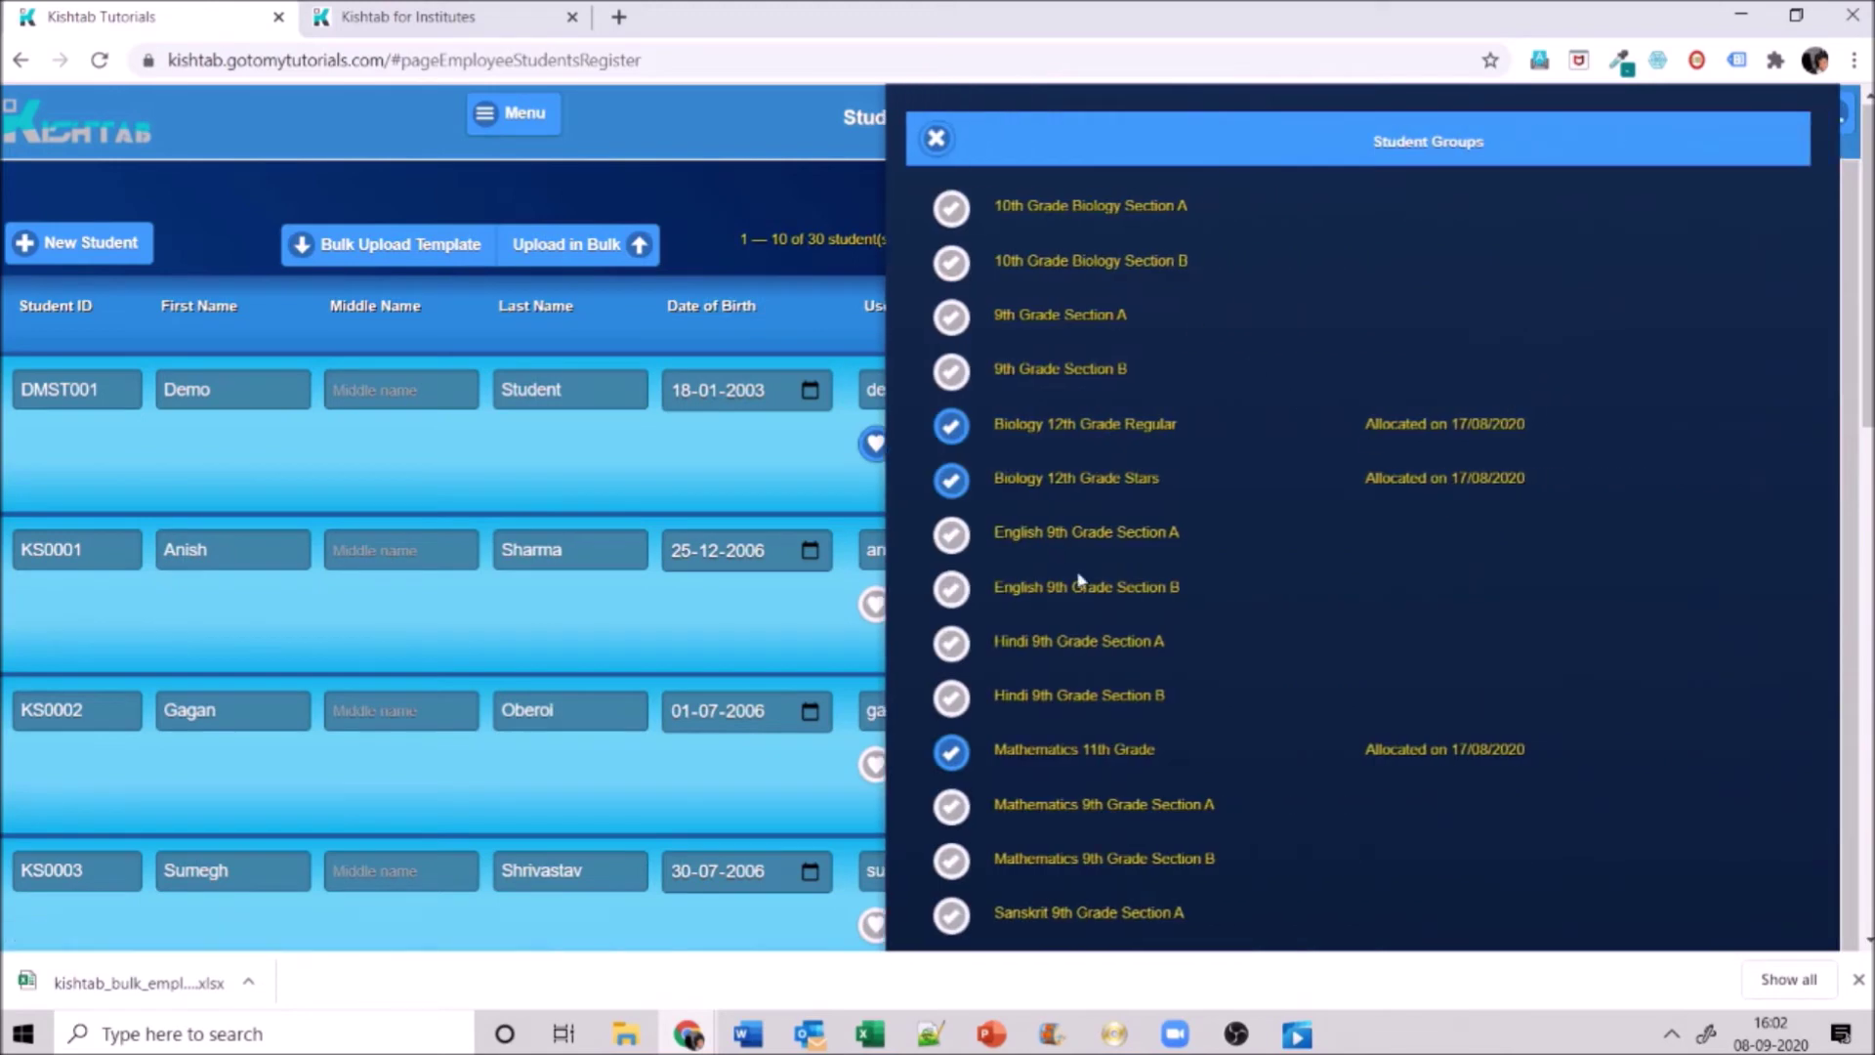
scroll(1238, 418, down, 1)
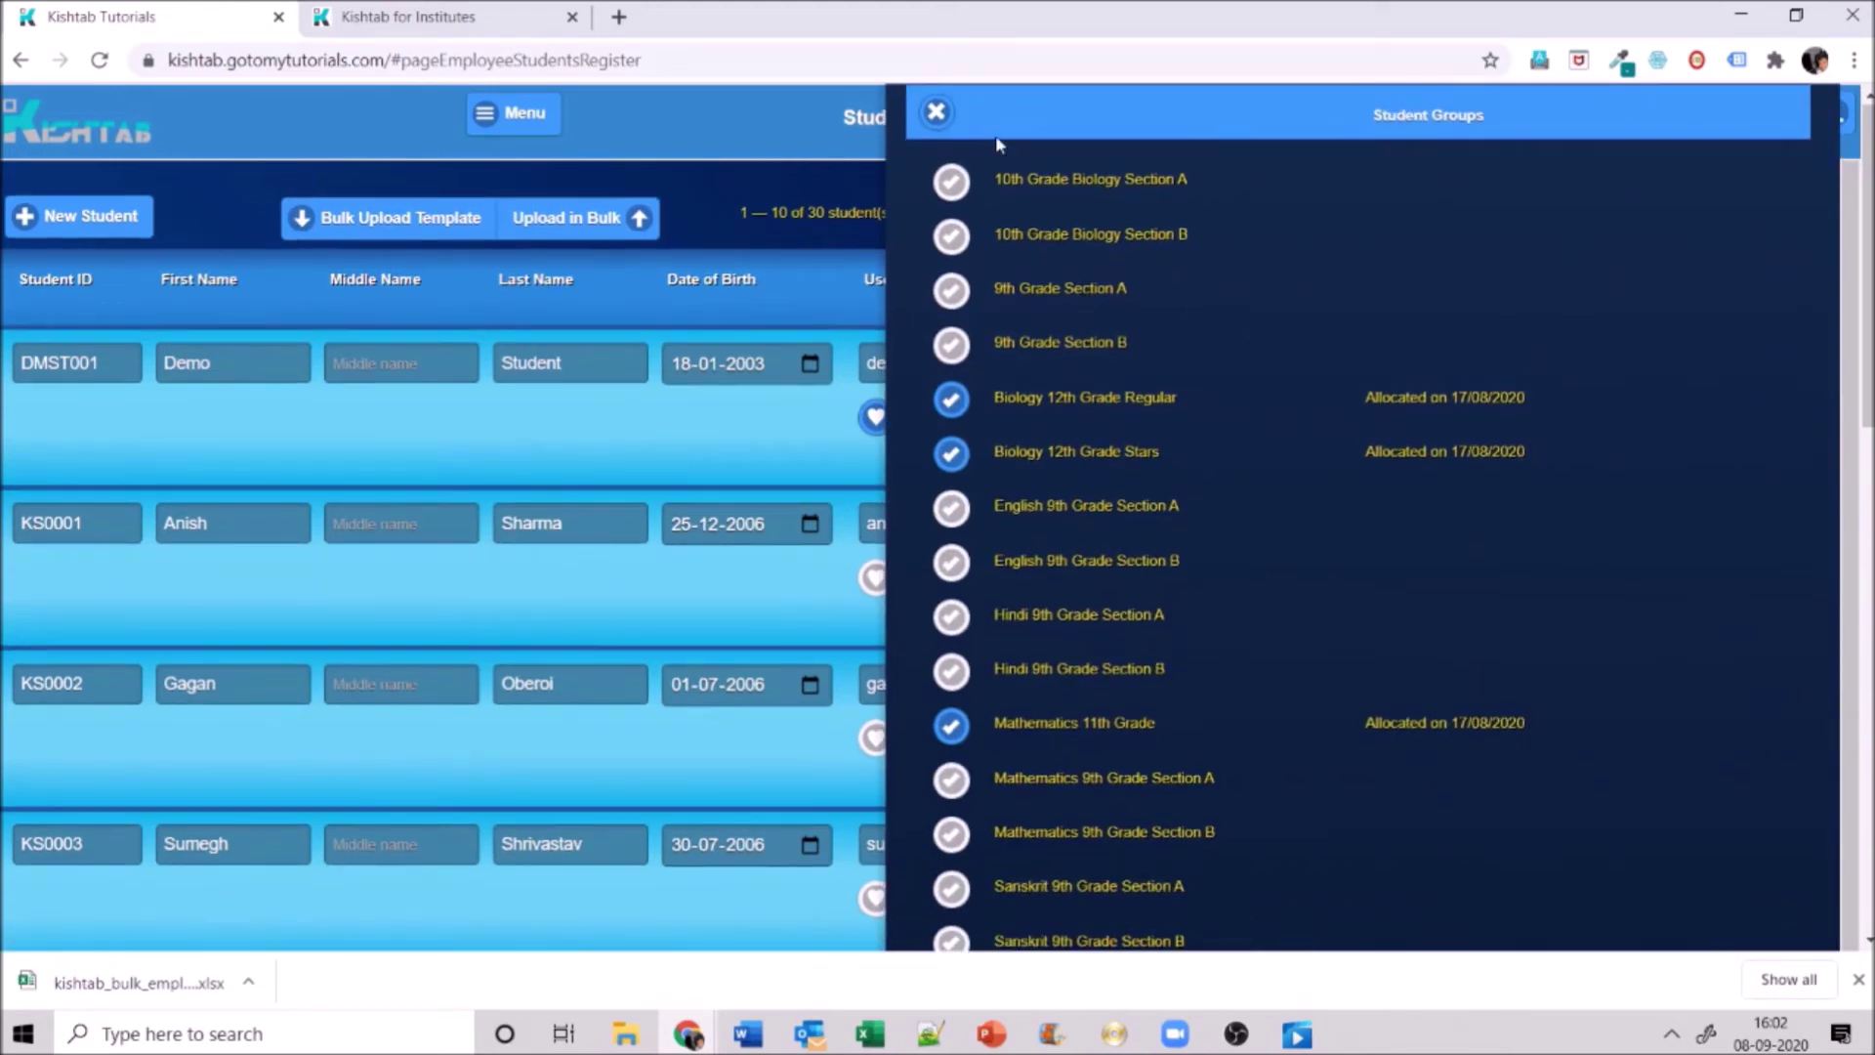
click(936, 111)
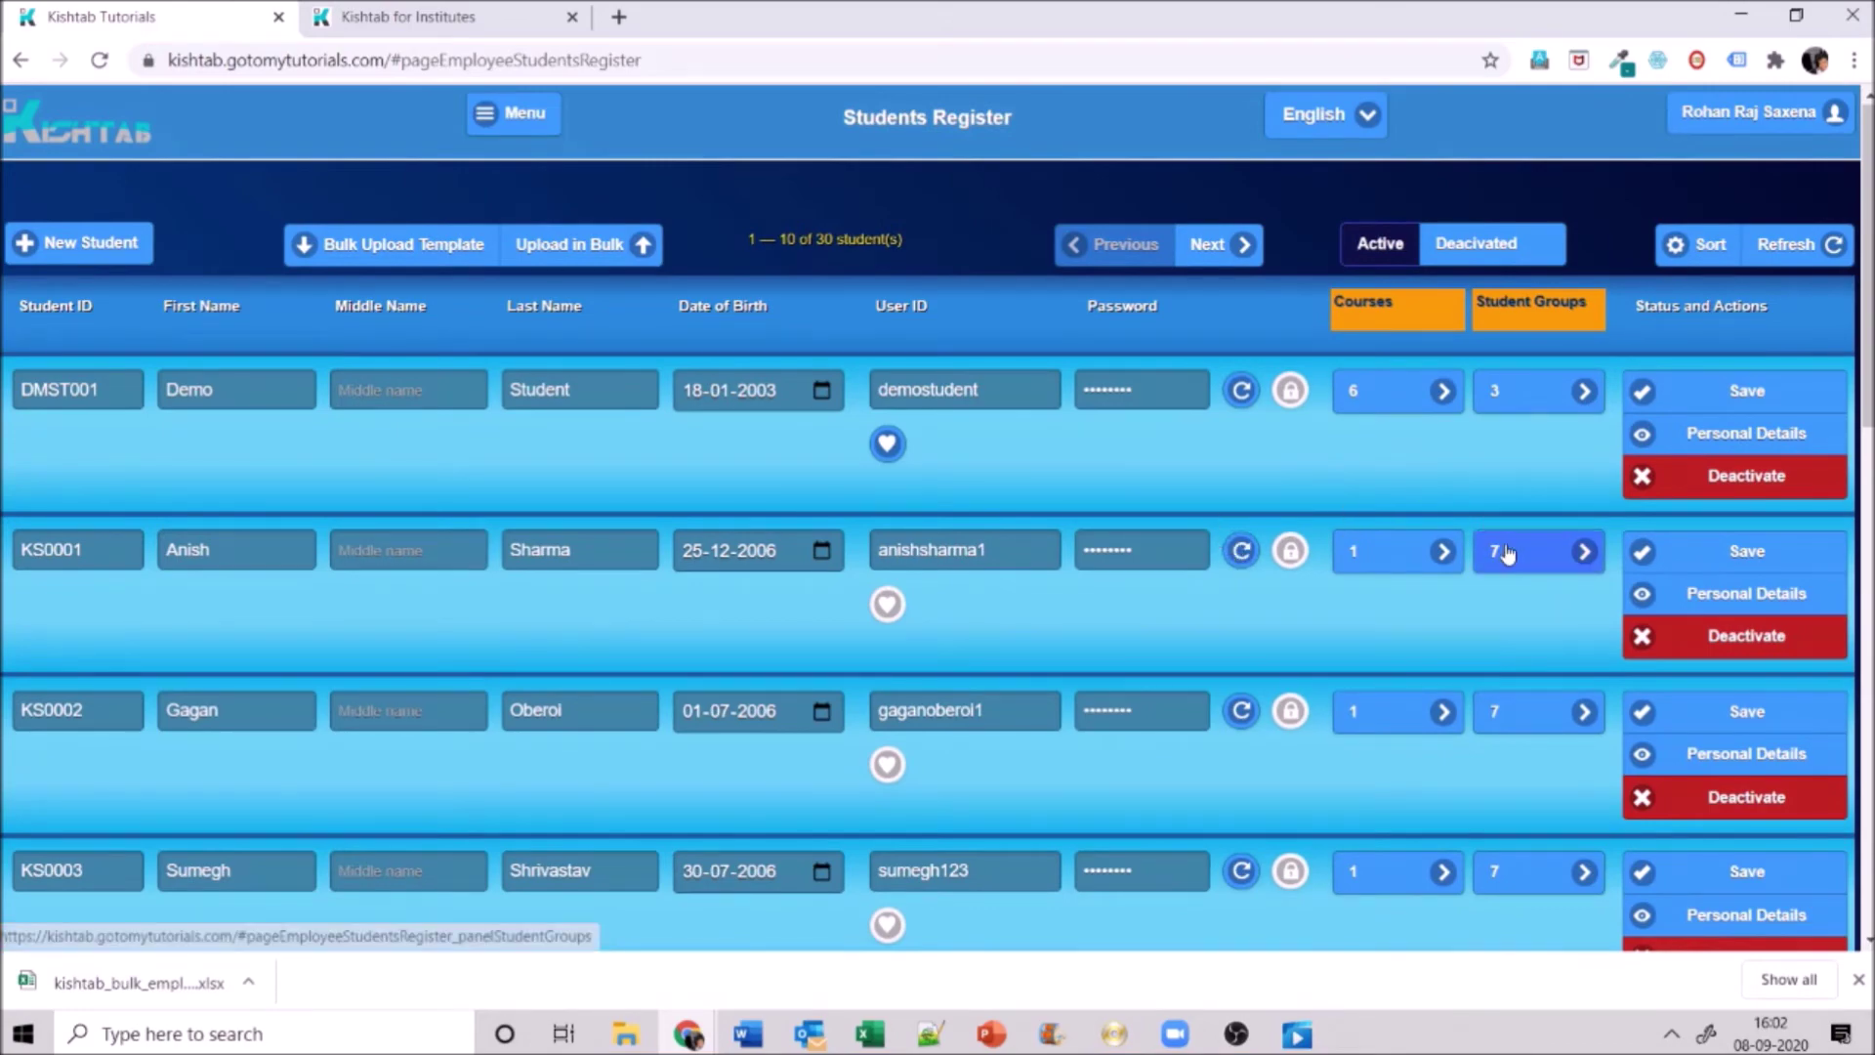
scroll(1498, 553, down, 3)
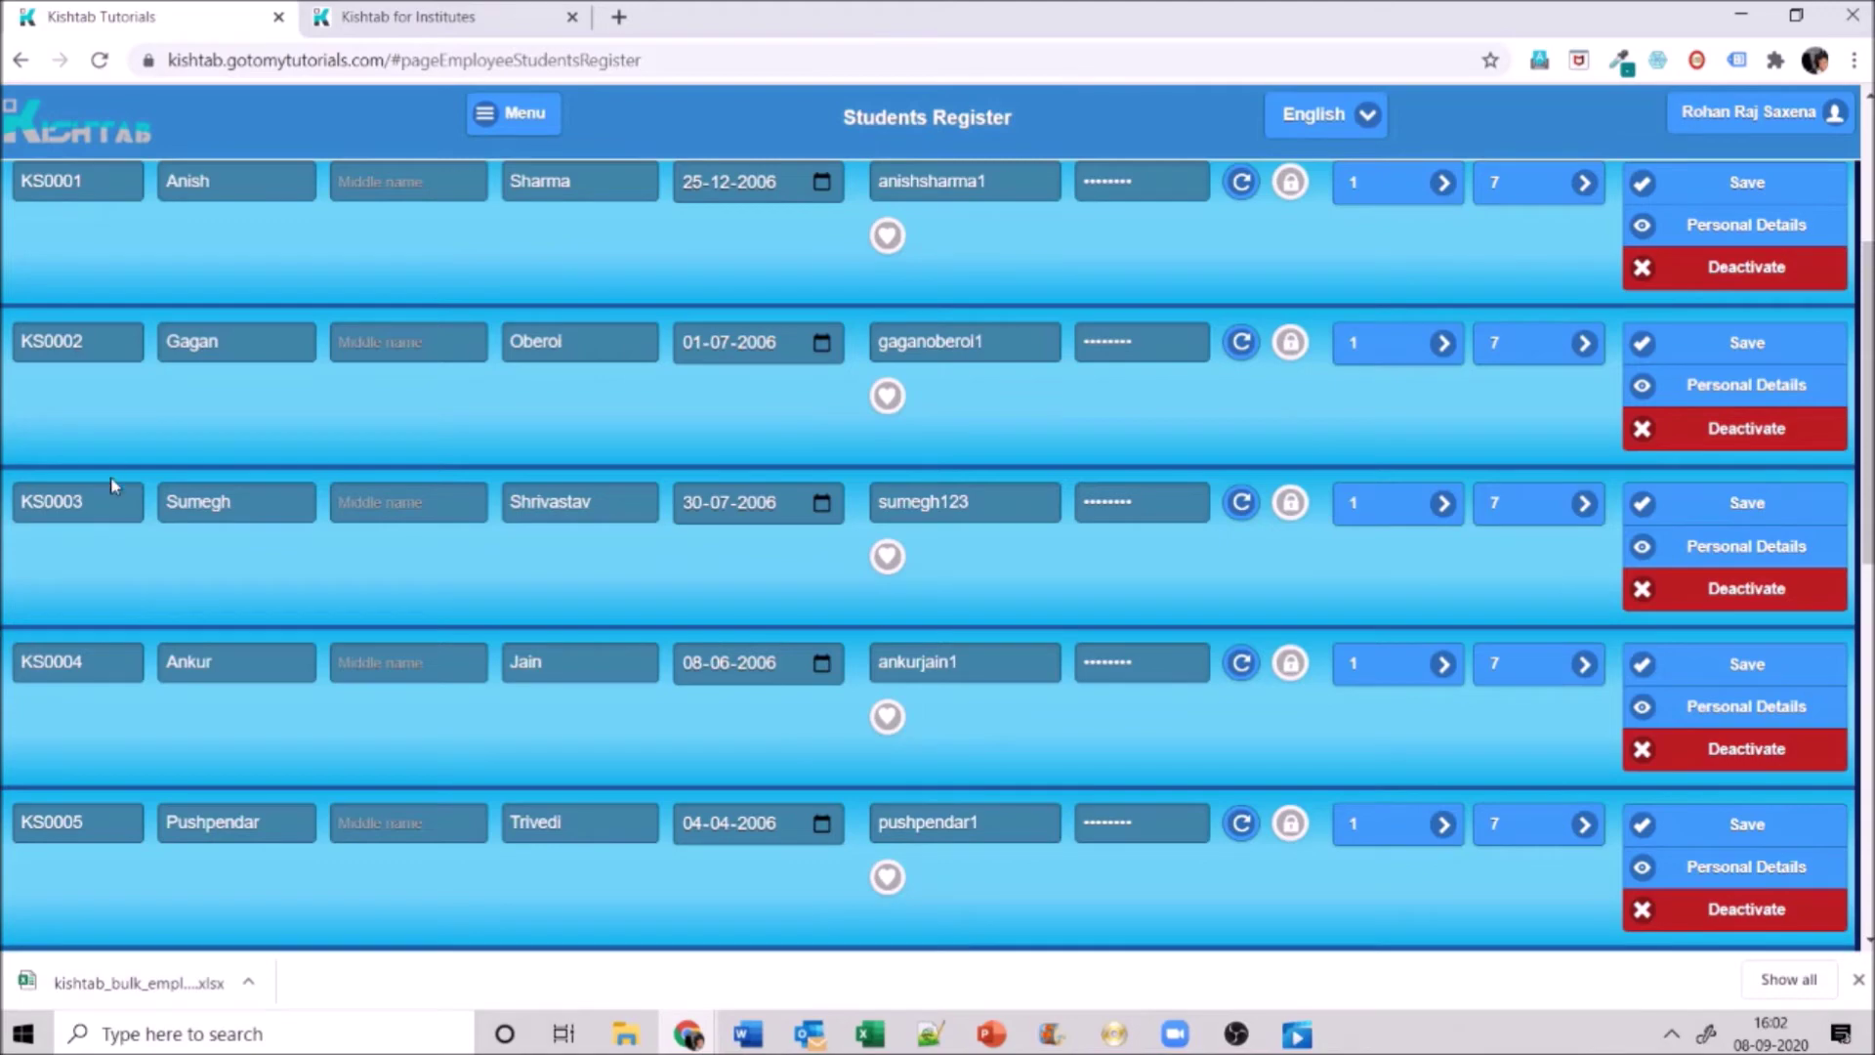
scroll(109, 478, down, 7)
scroll(902, 373, up, 10)
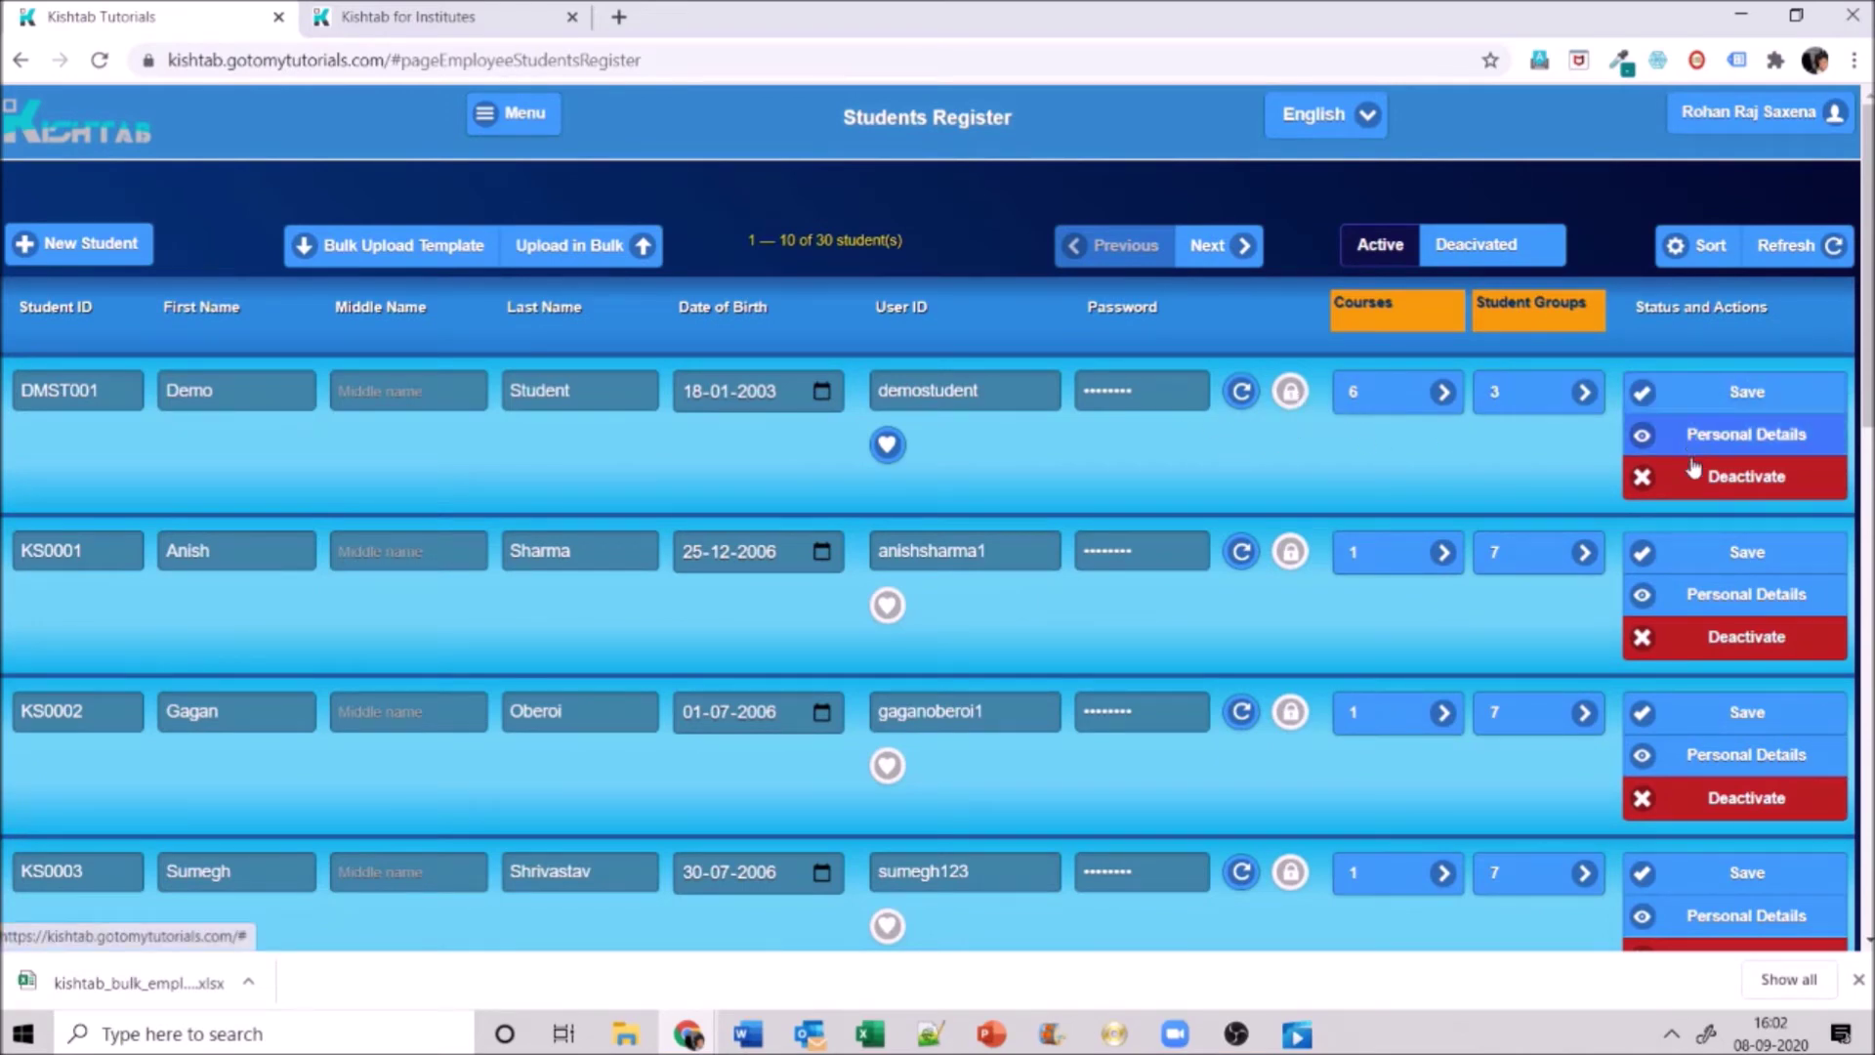
click(1520, 259)
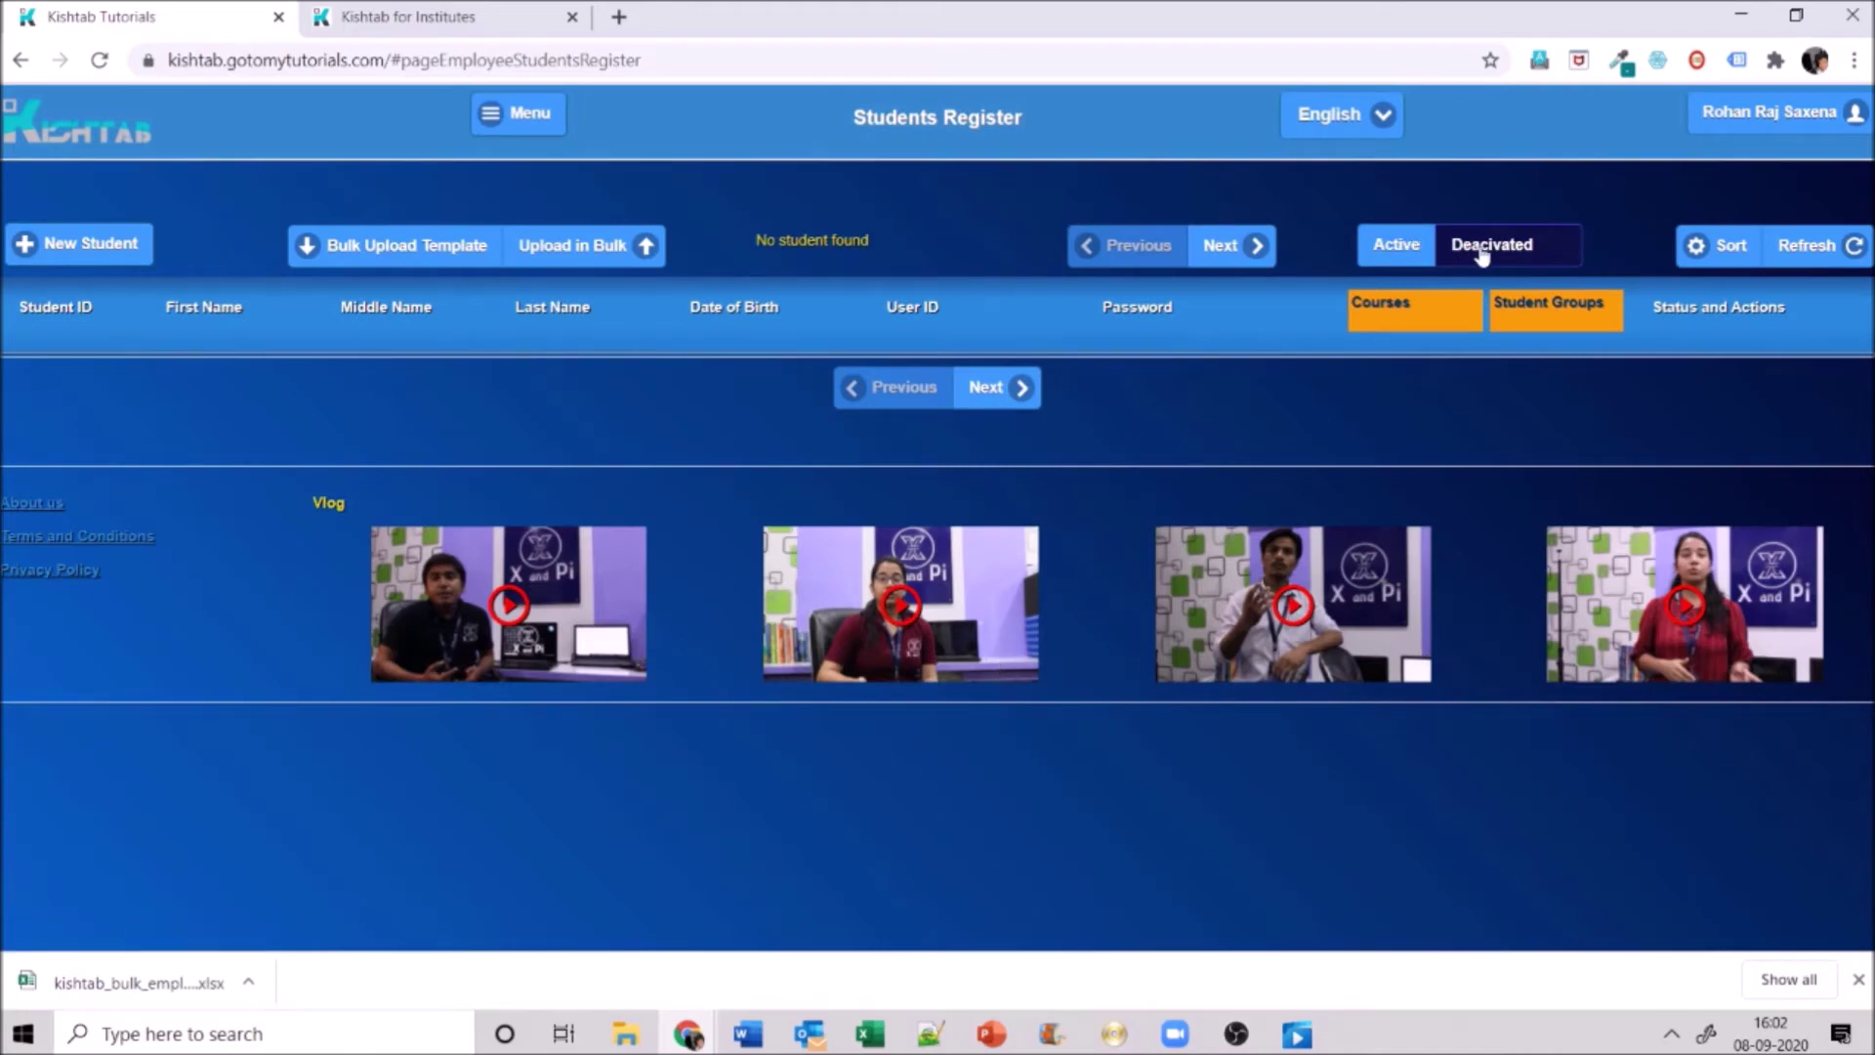
click(1395, 248)
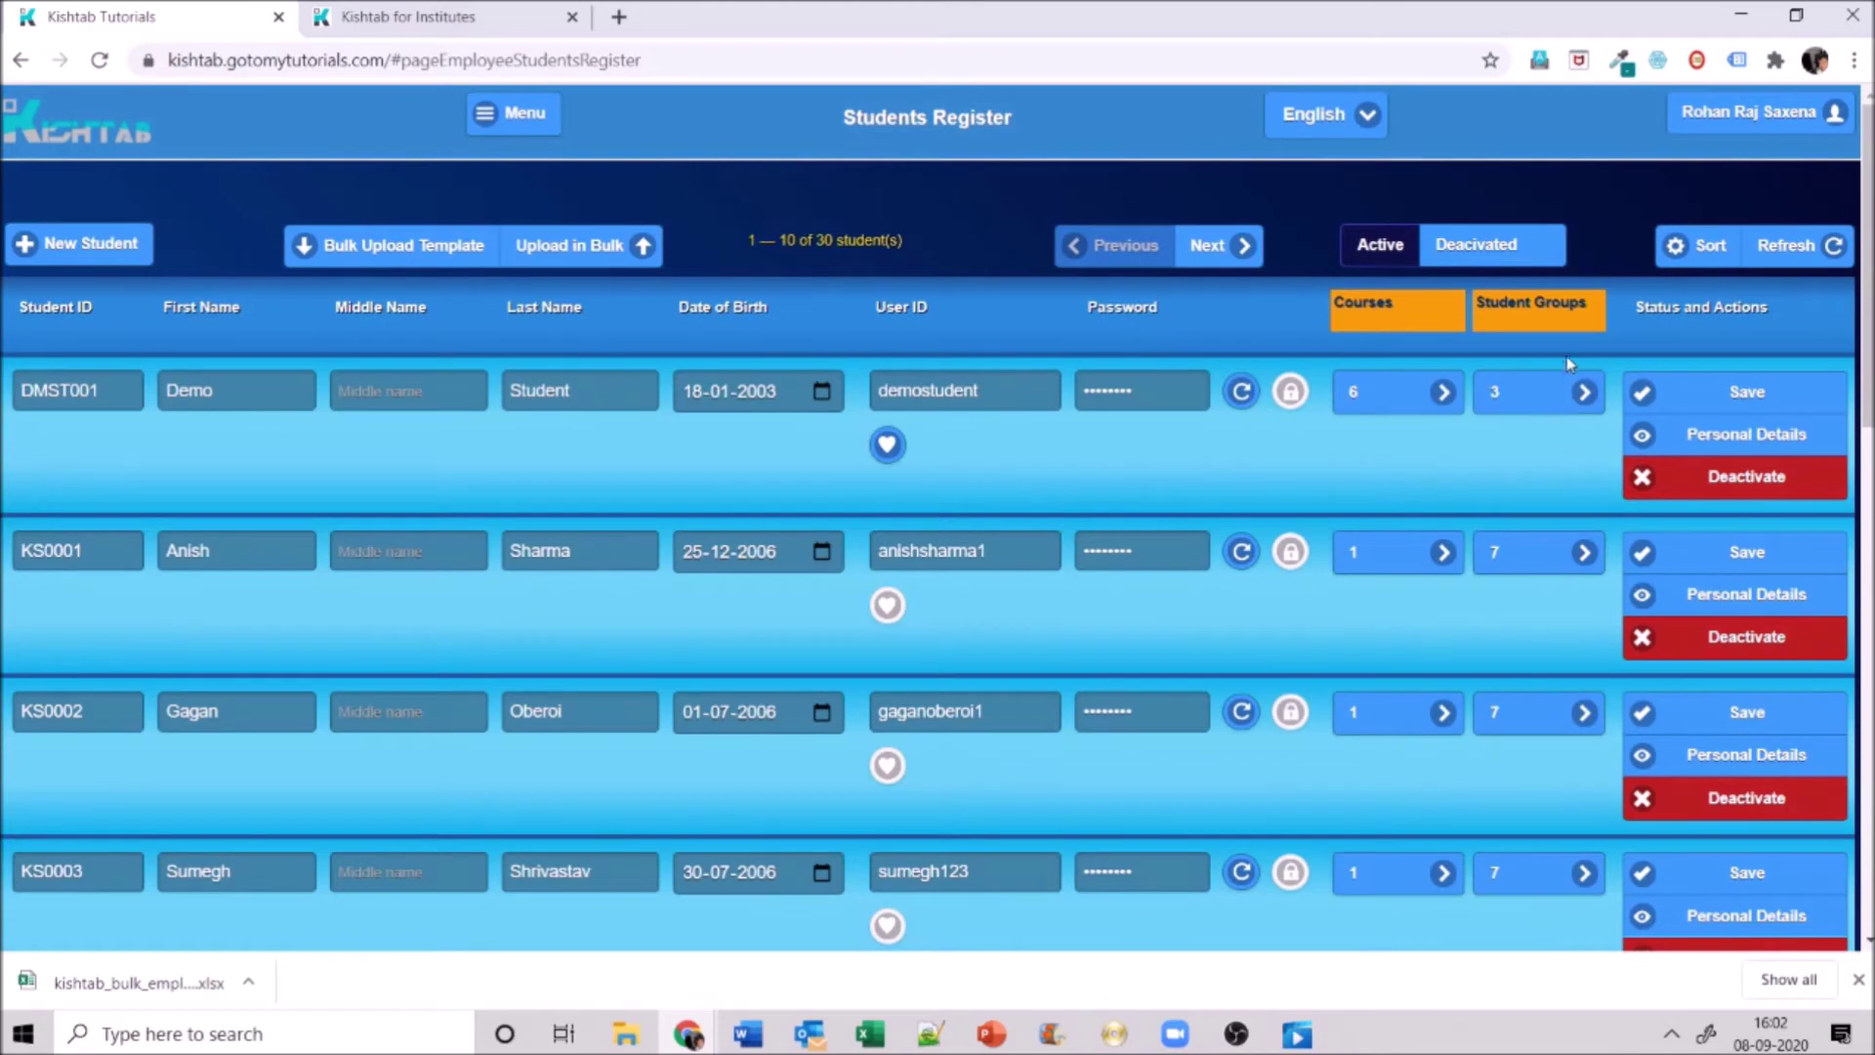
click(1749, 476)
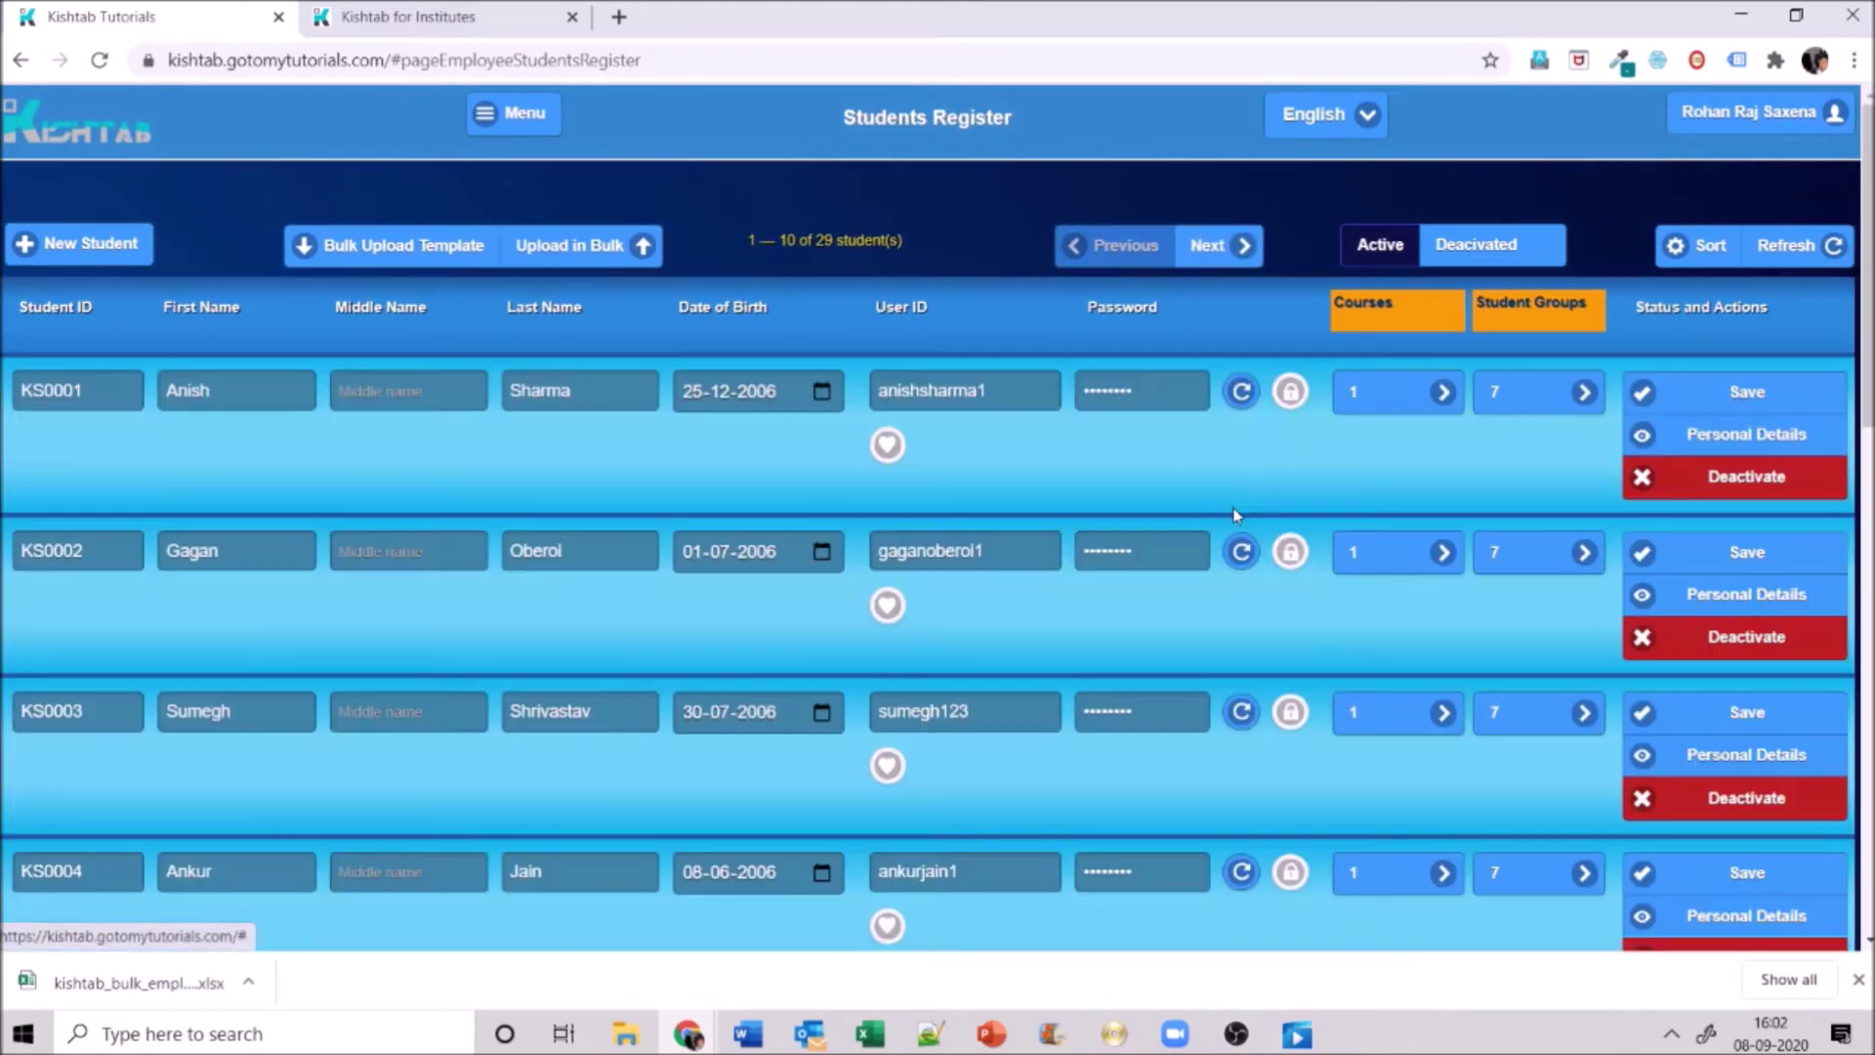
click(1475, 244)
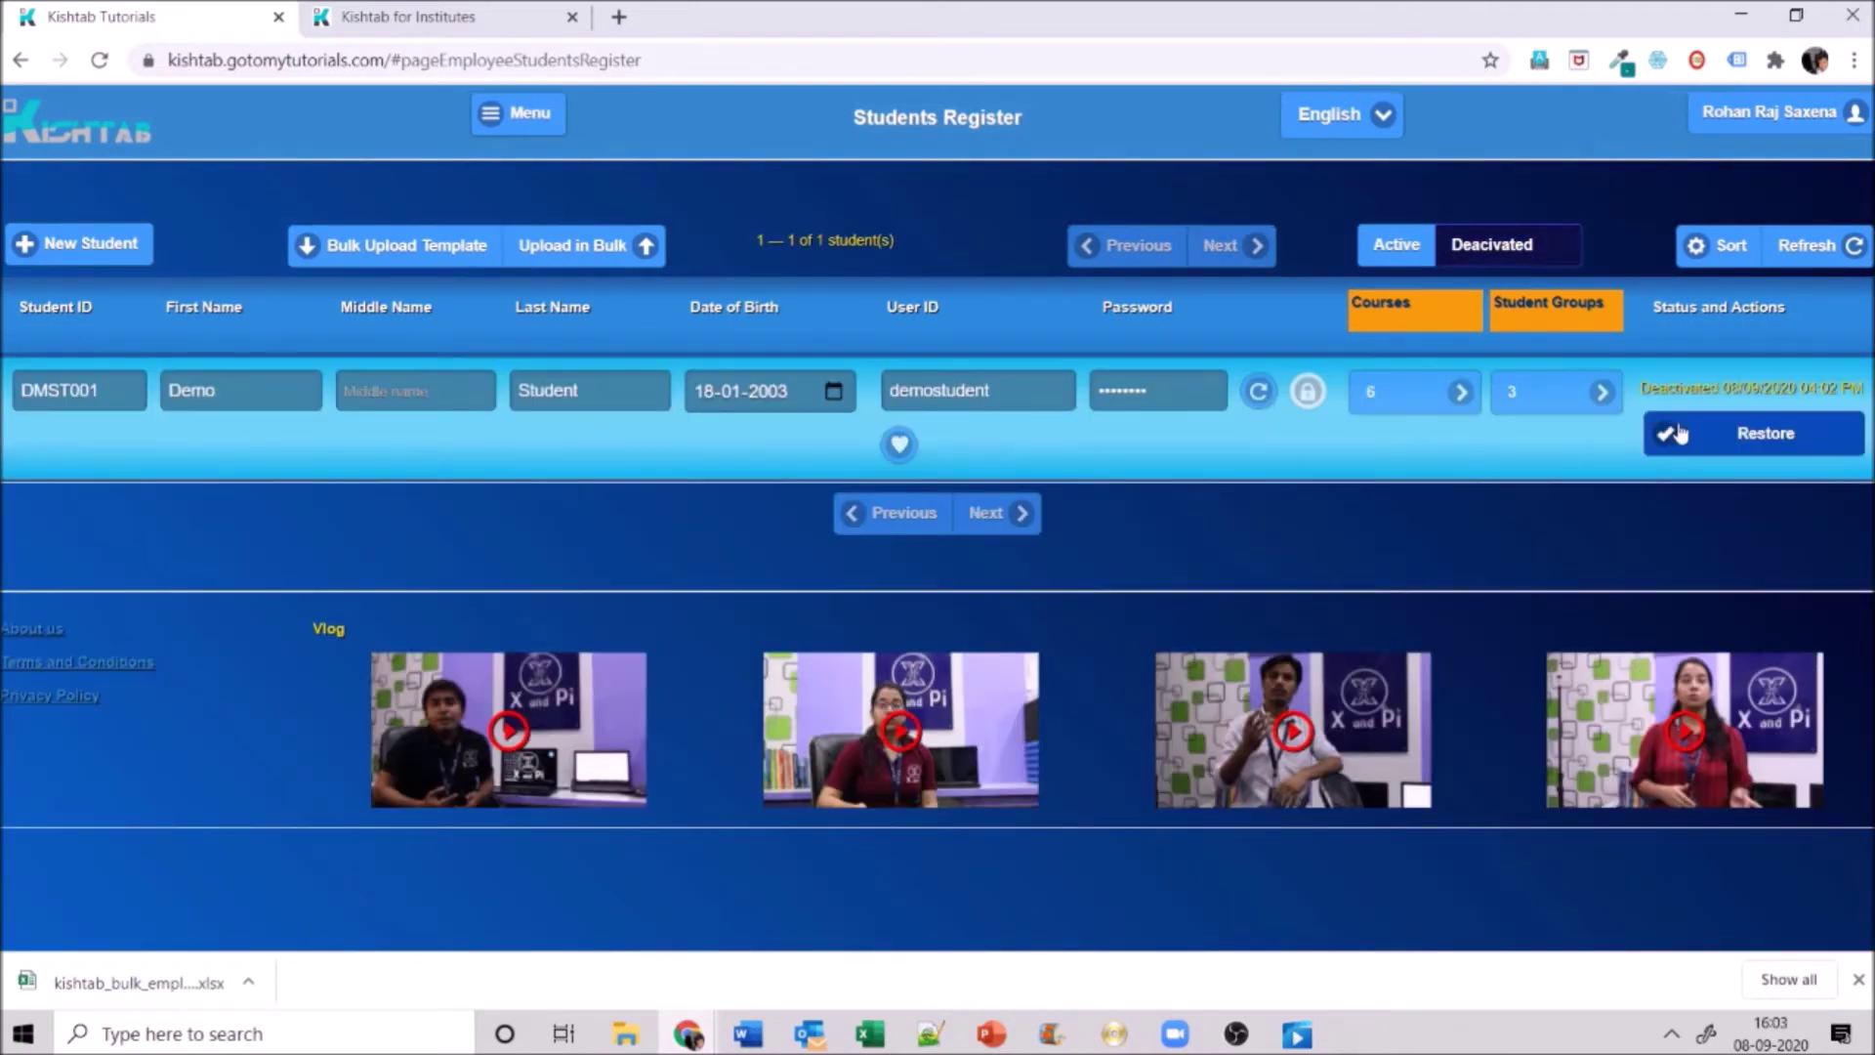
click(1712, 438)
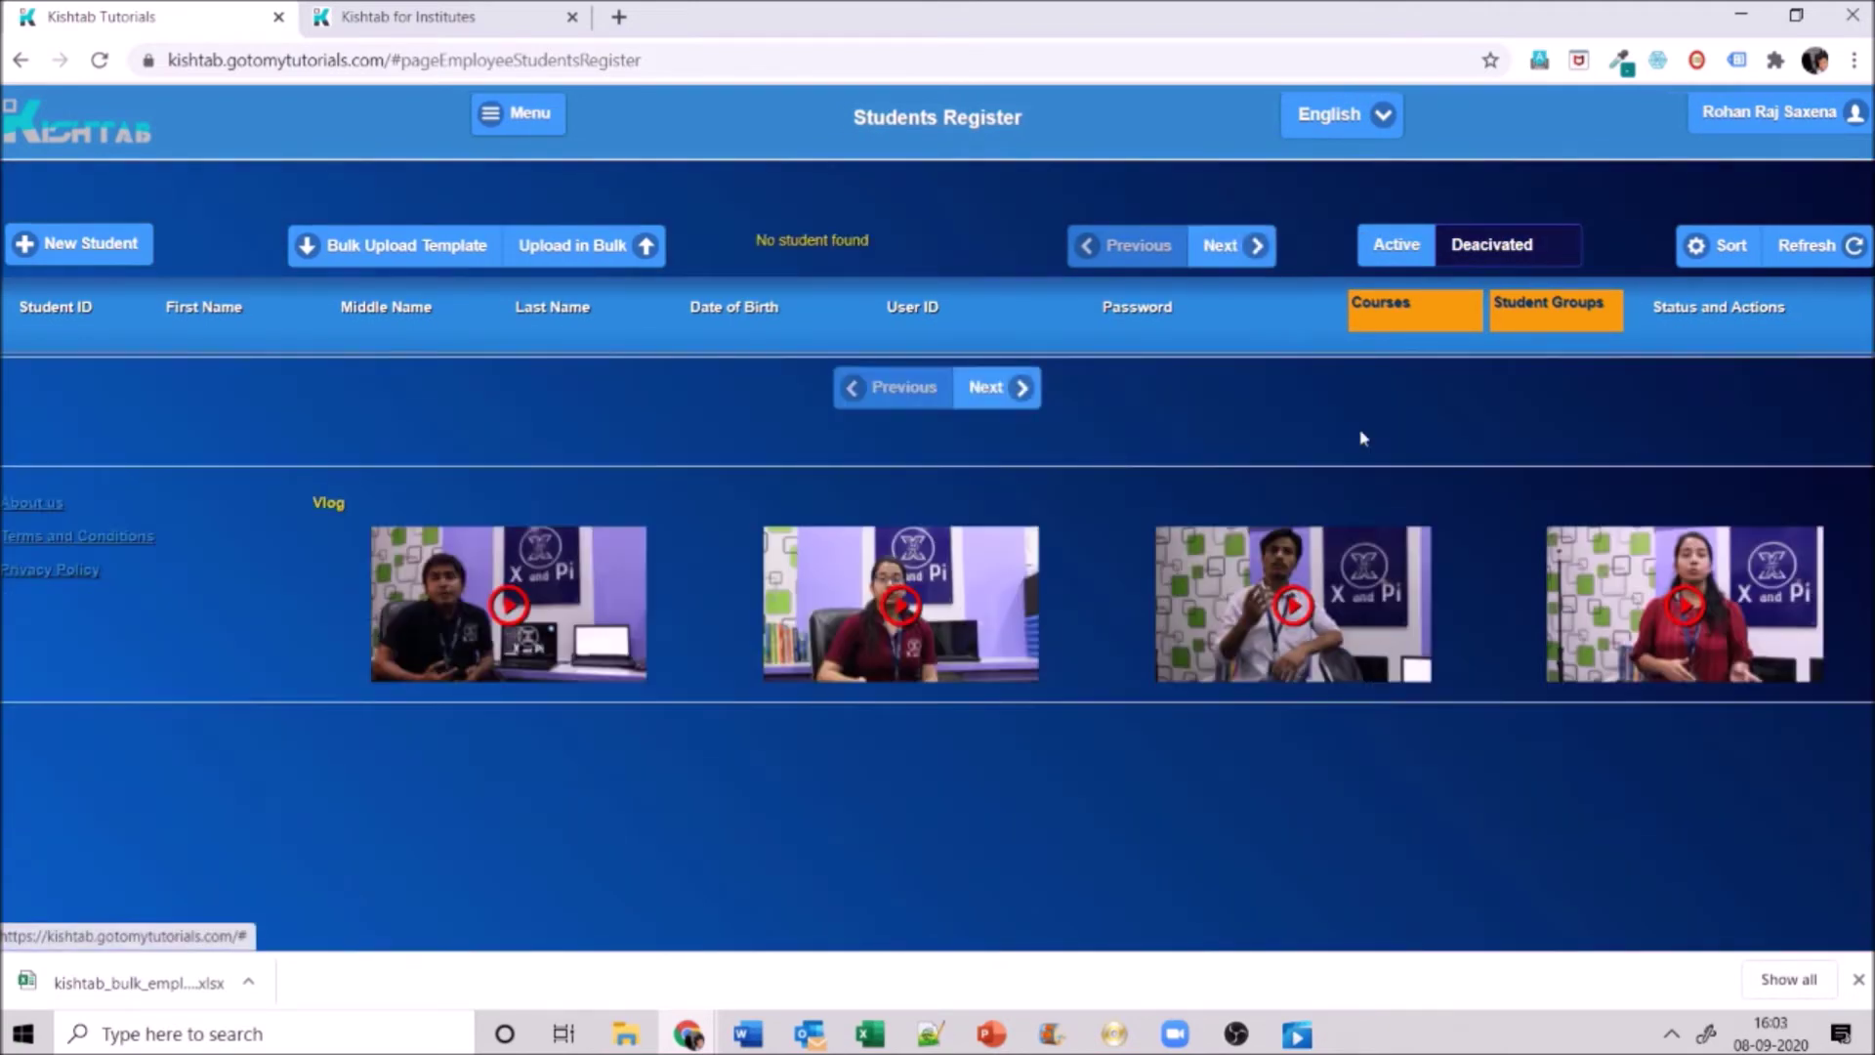
click(1406, 246)
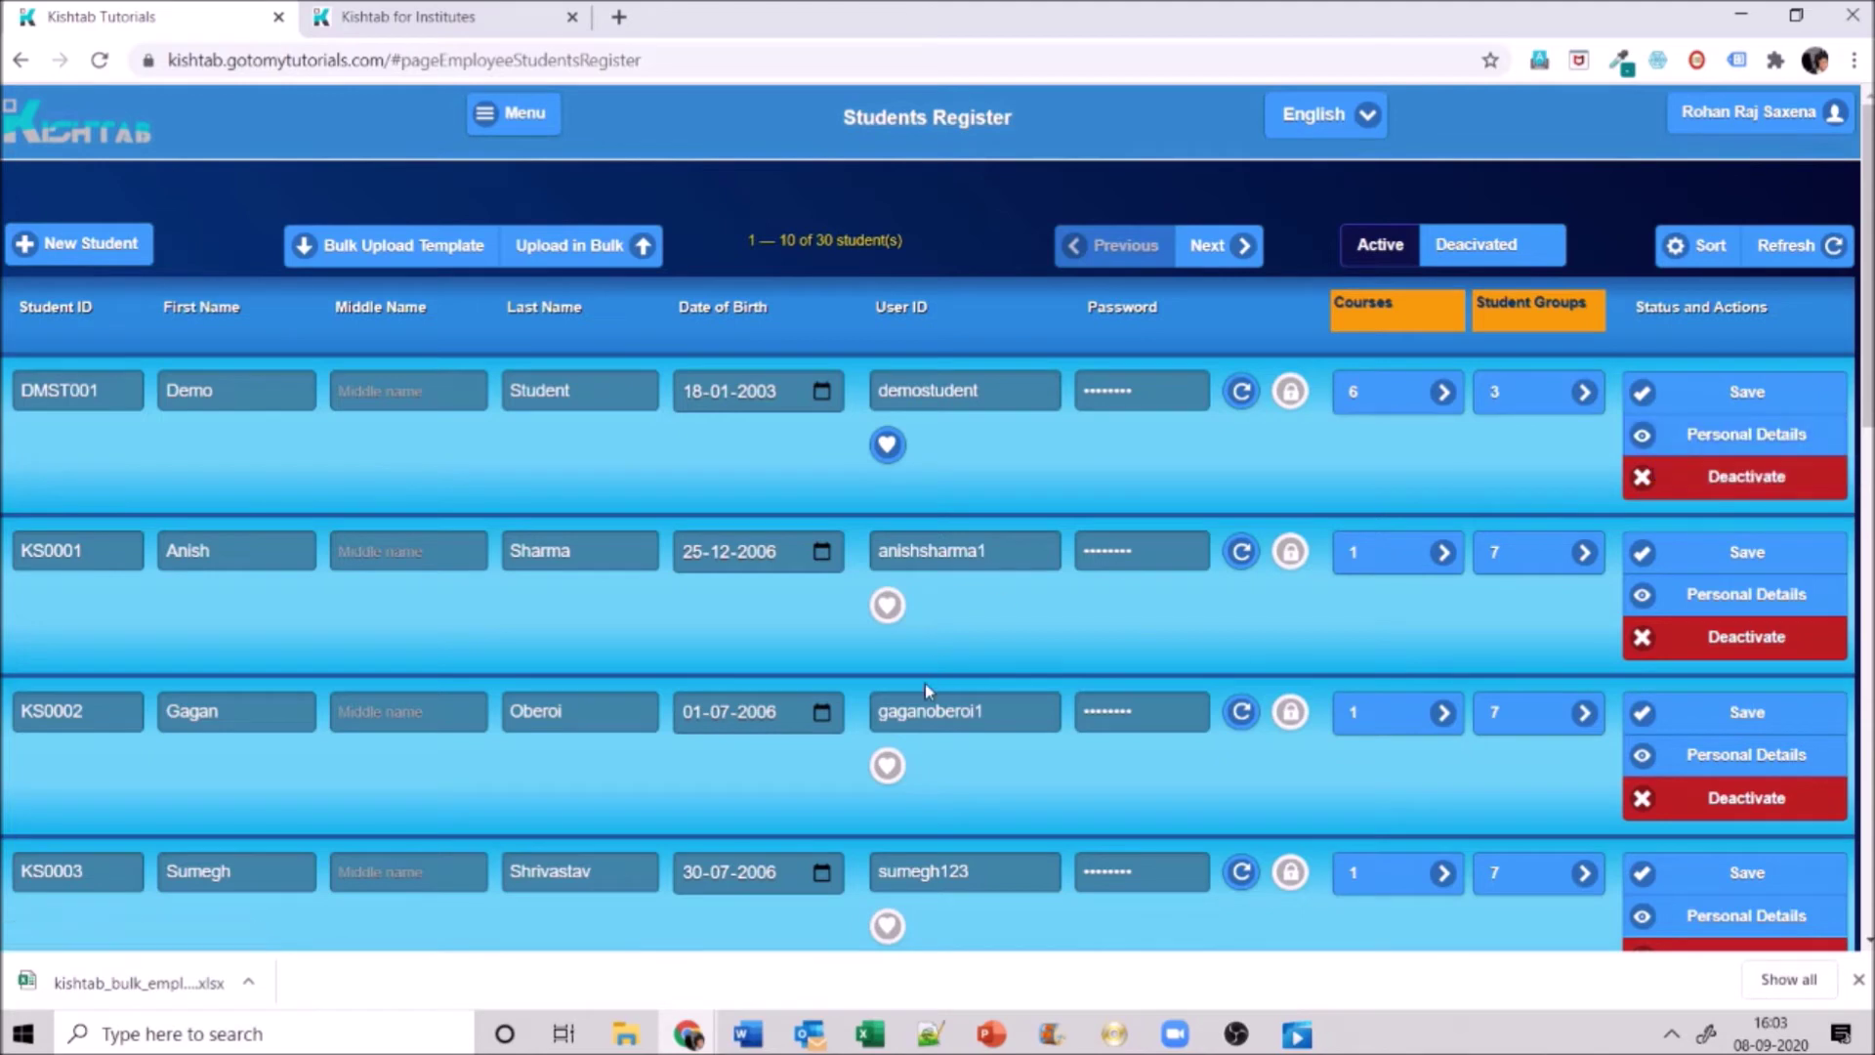
Step: On the Live Classes page, pick 9 September 2020 as the class date
click(889, 442)
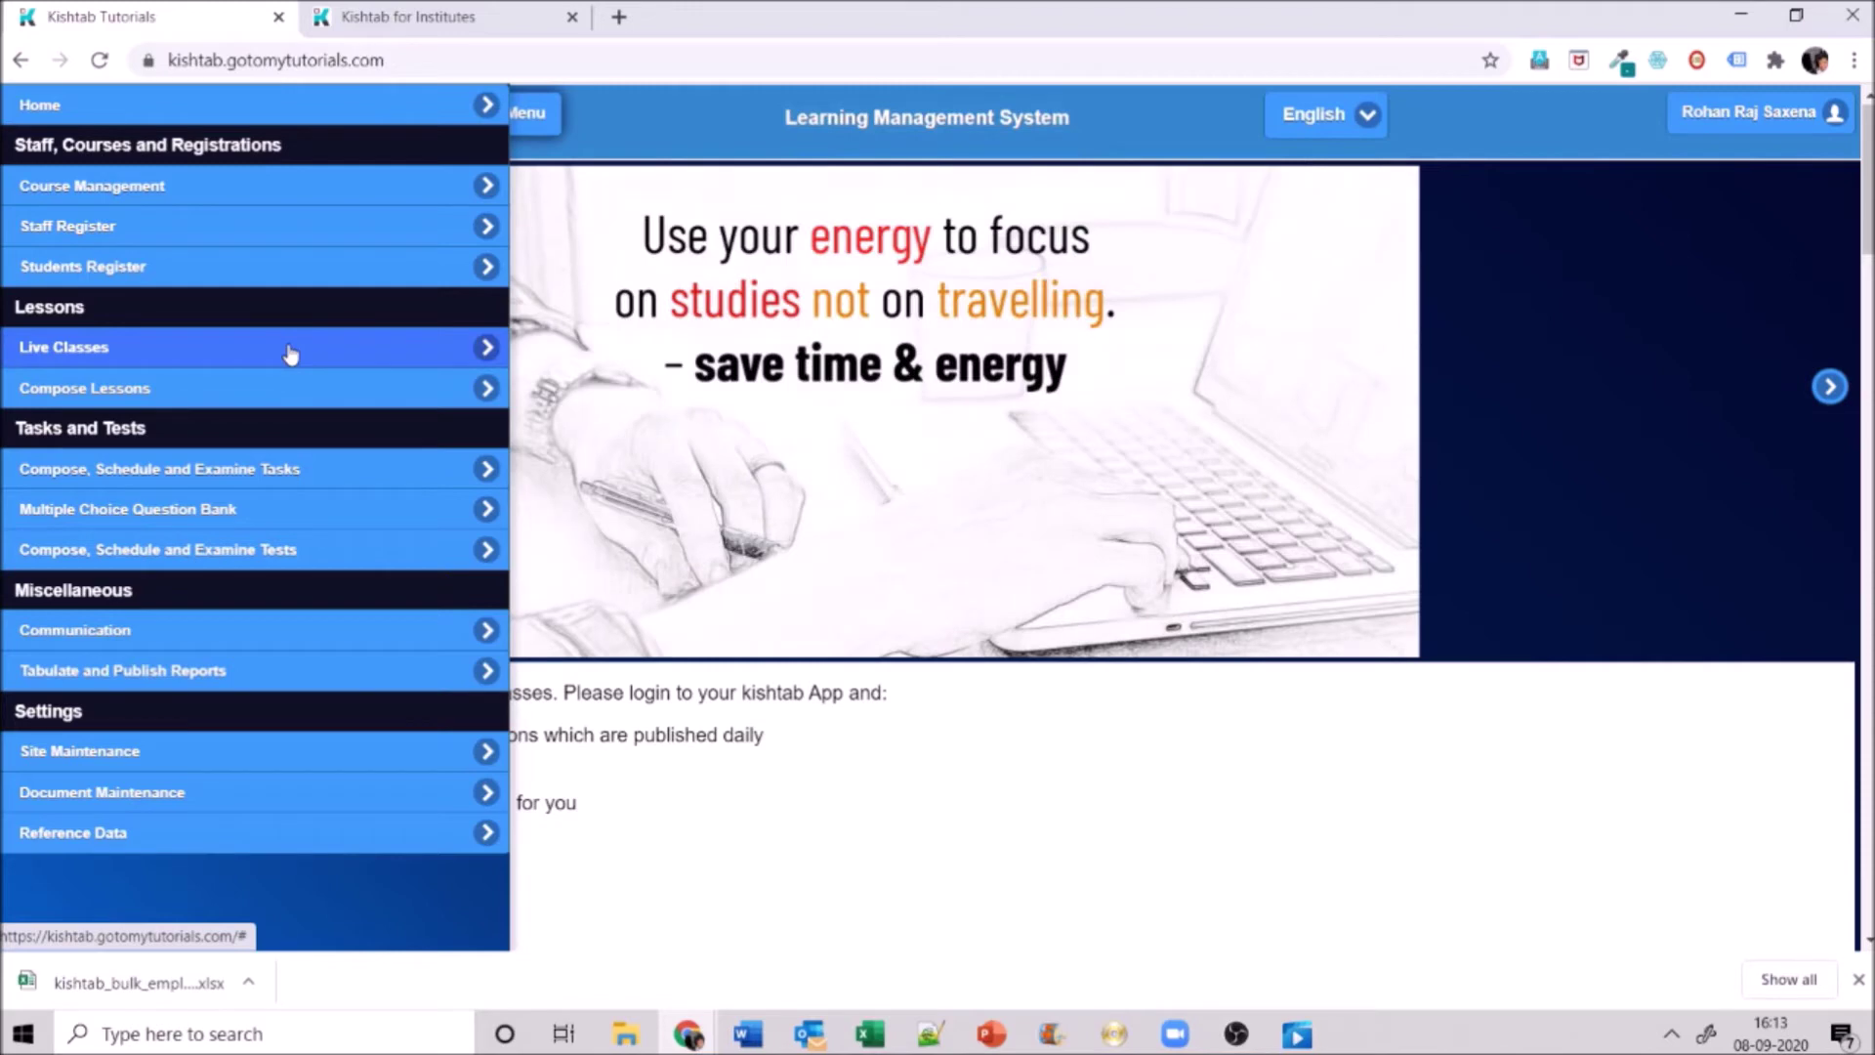
click(289, 348)
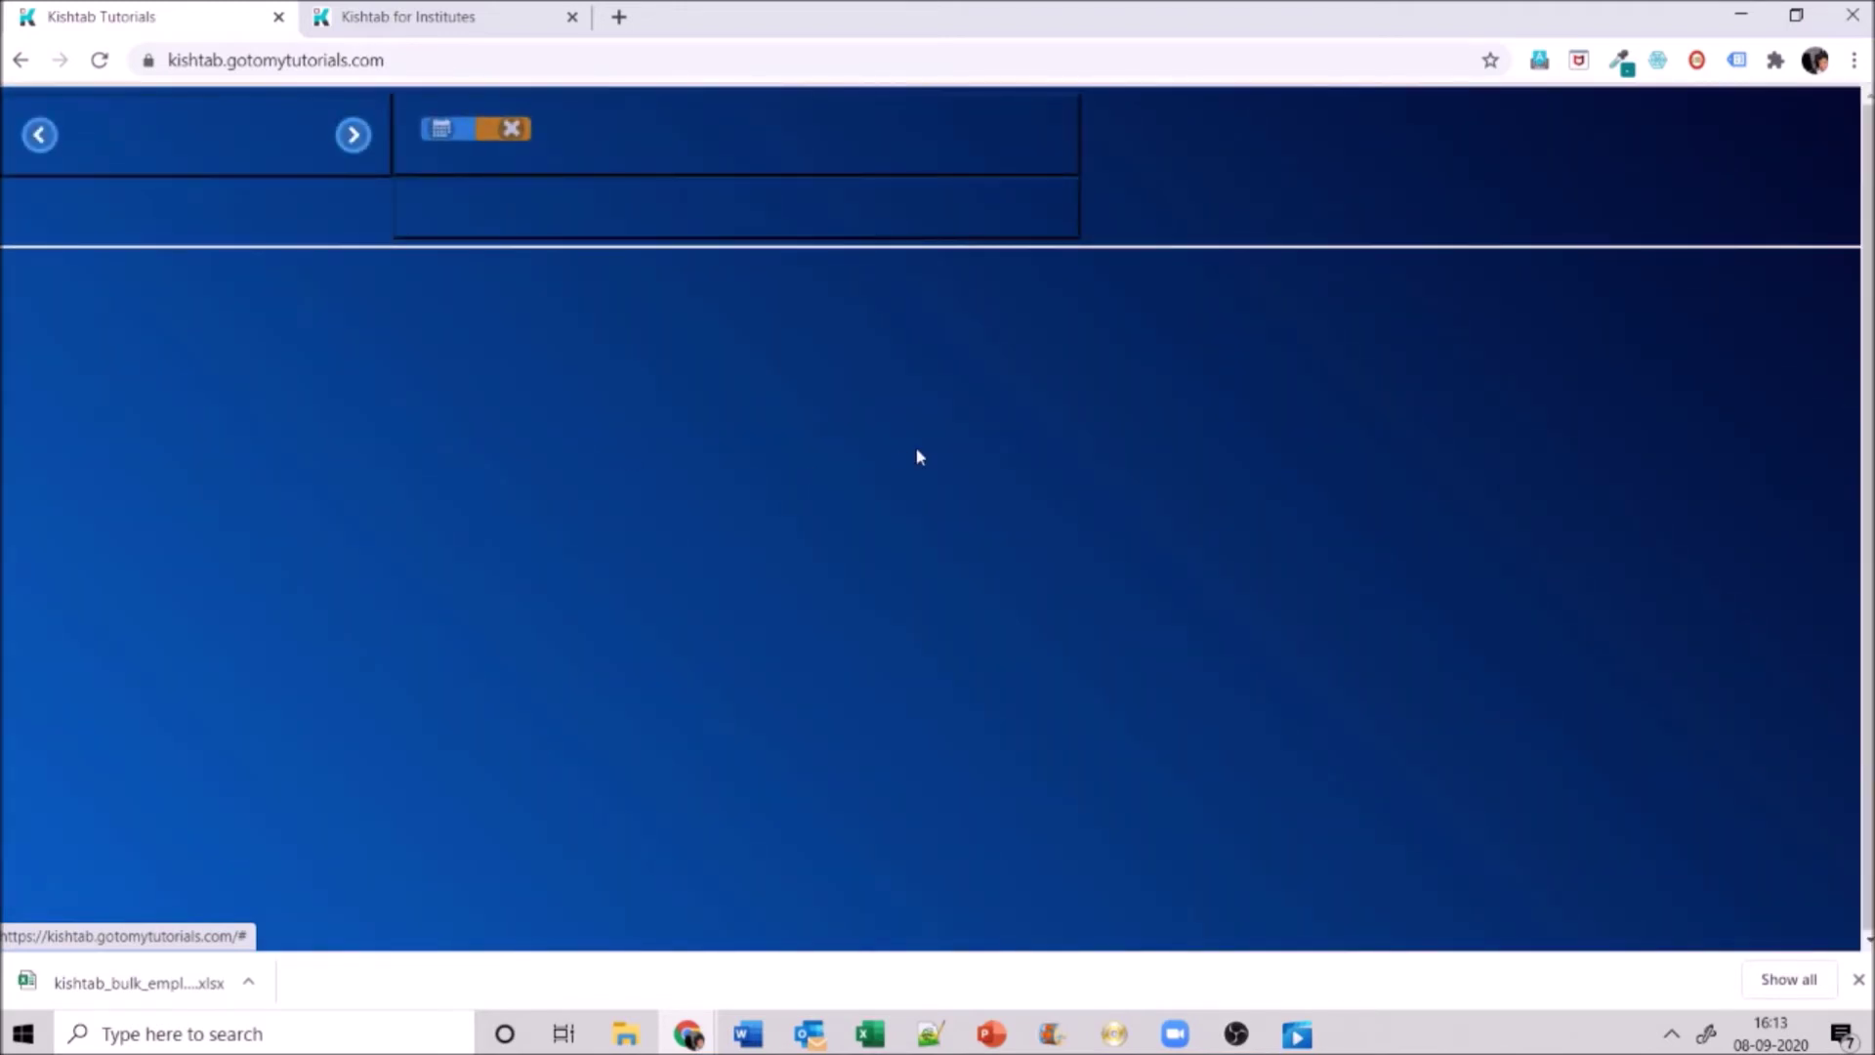
click(144, 349)
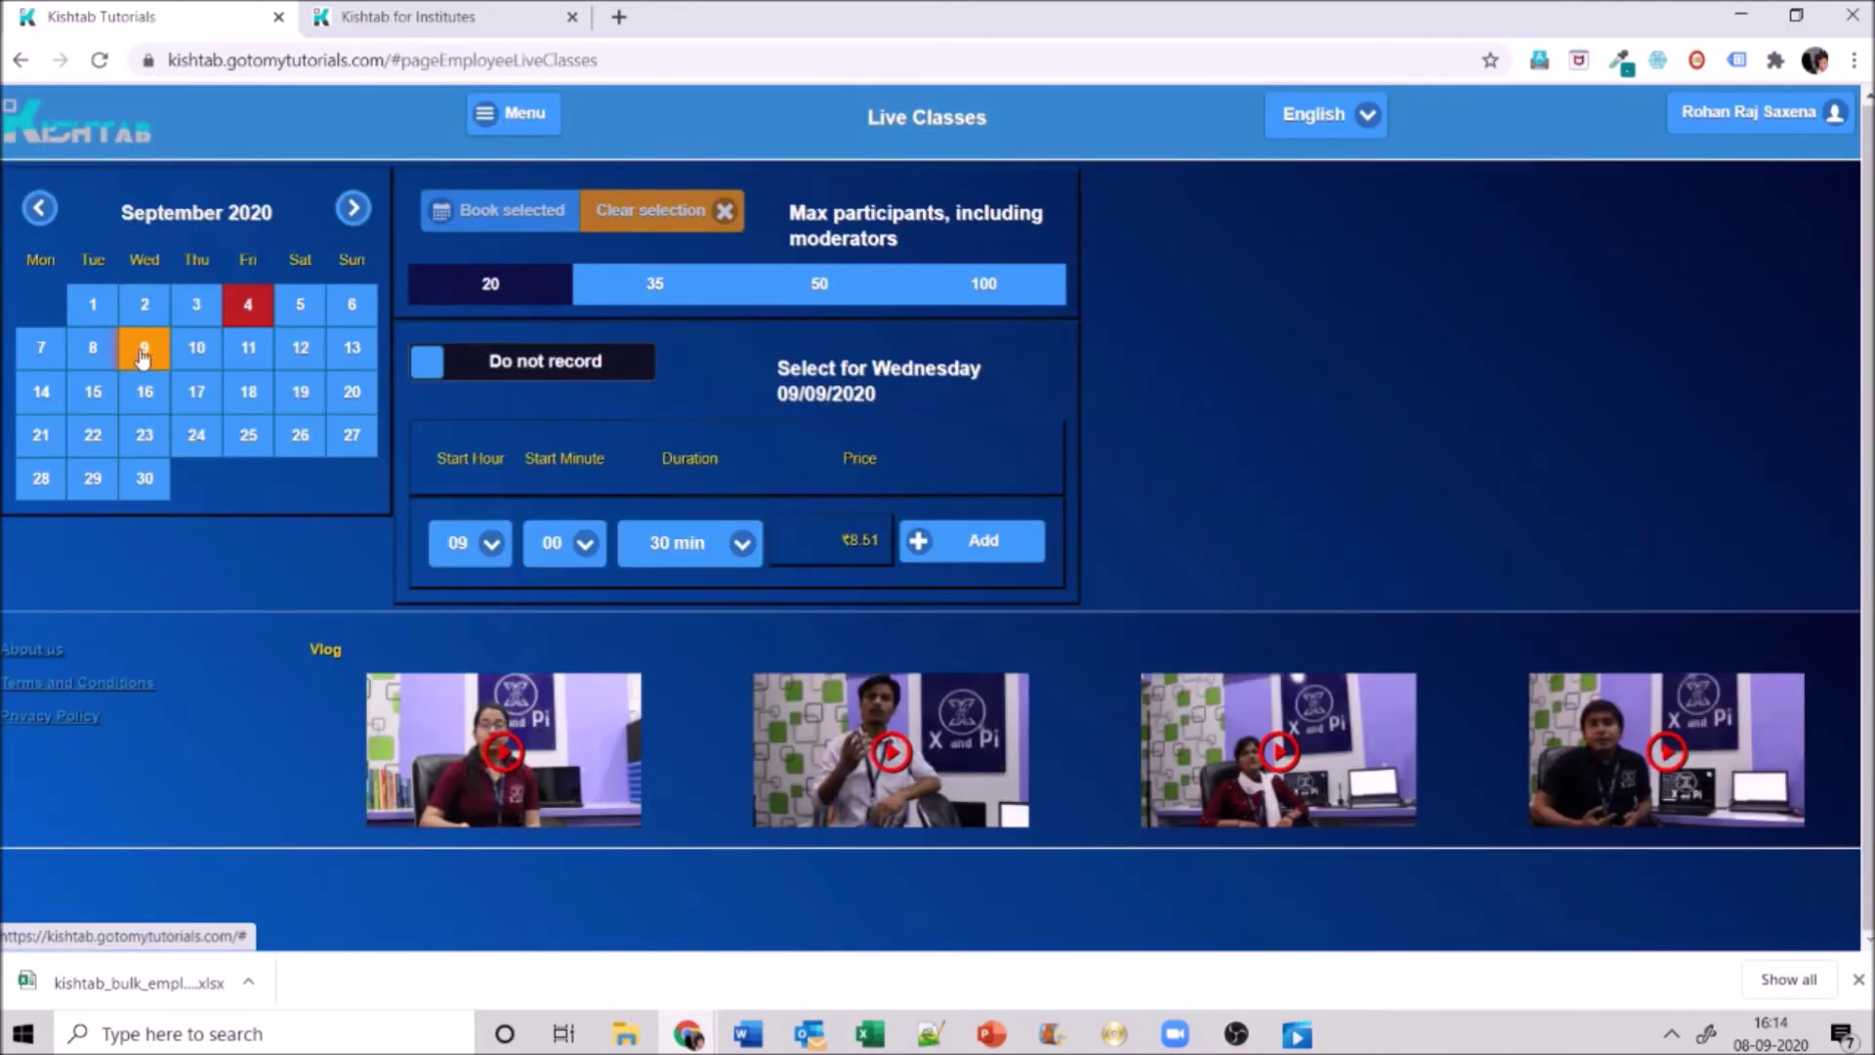
click(143, 354)
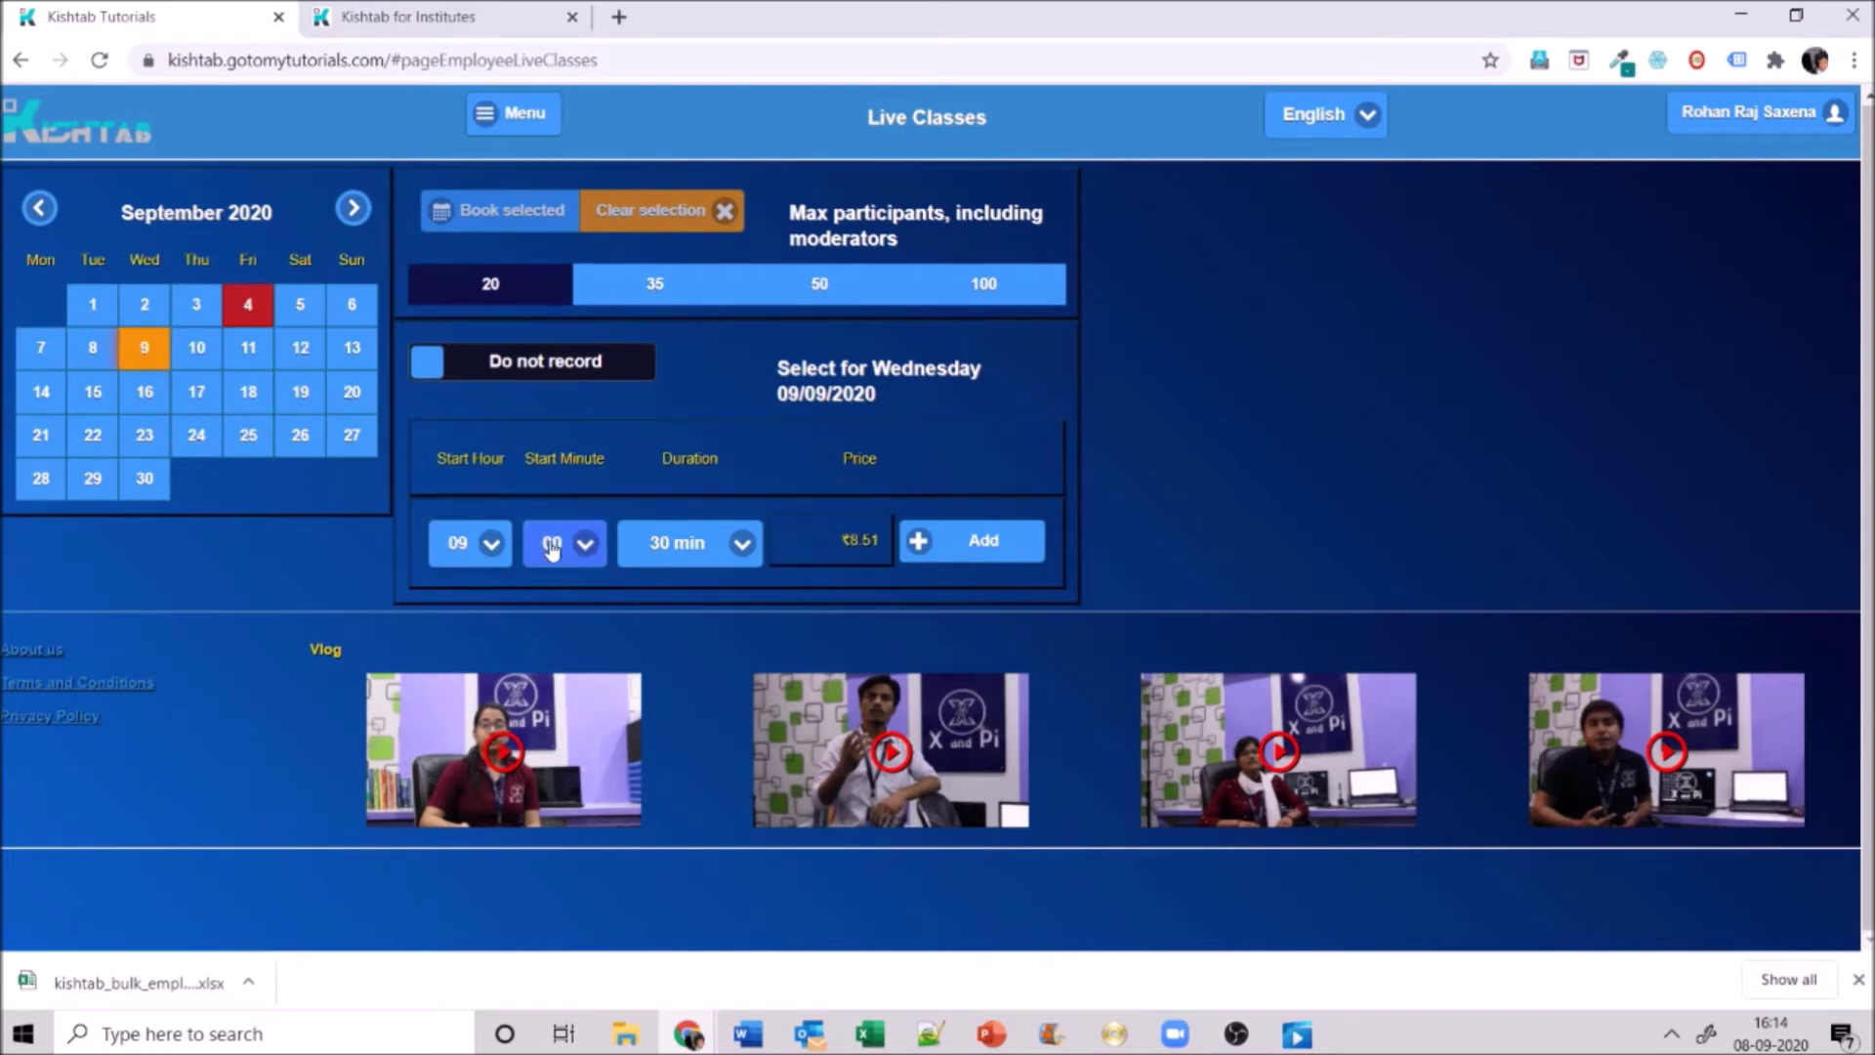
Step: Add a 45-minute slot starting at 09:00 and set the session to be recorded
click(493, 555)
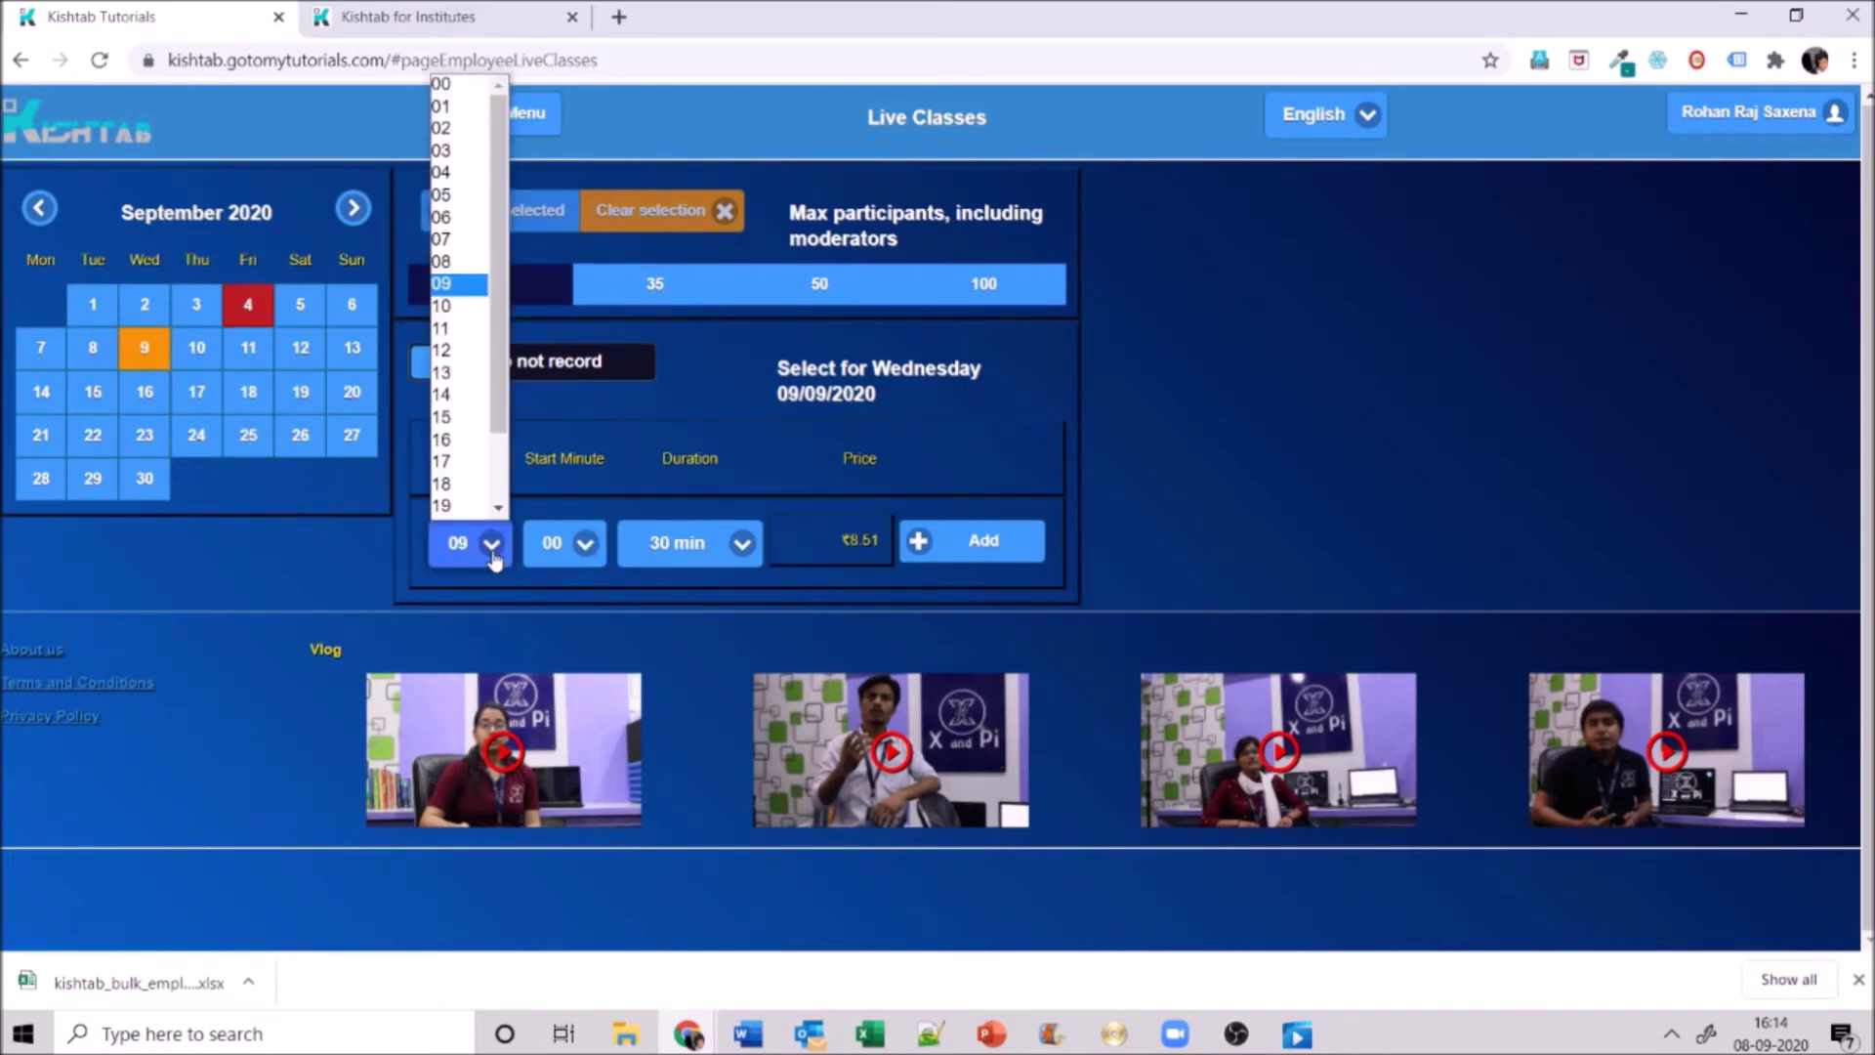
click(493, 555)
click(684, 543)
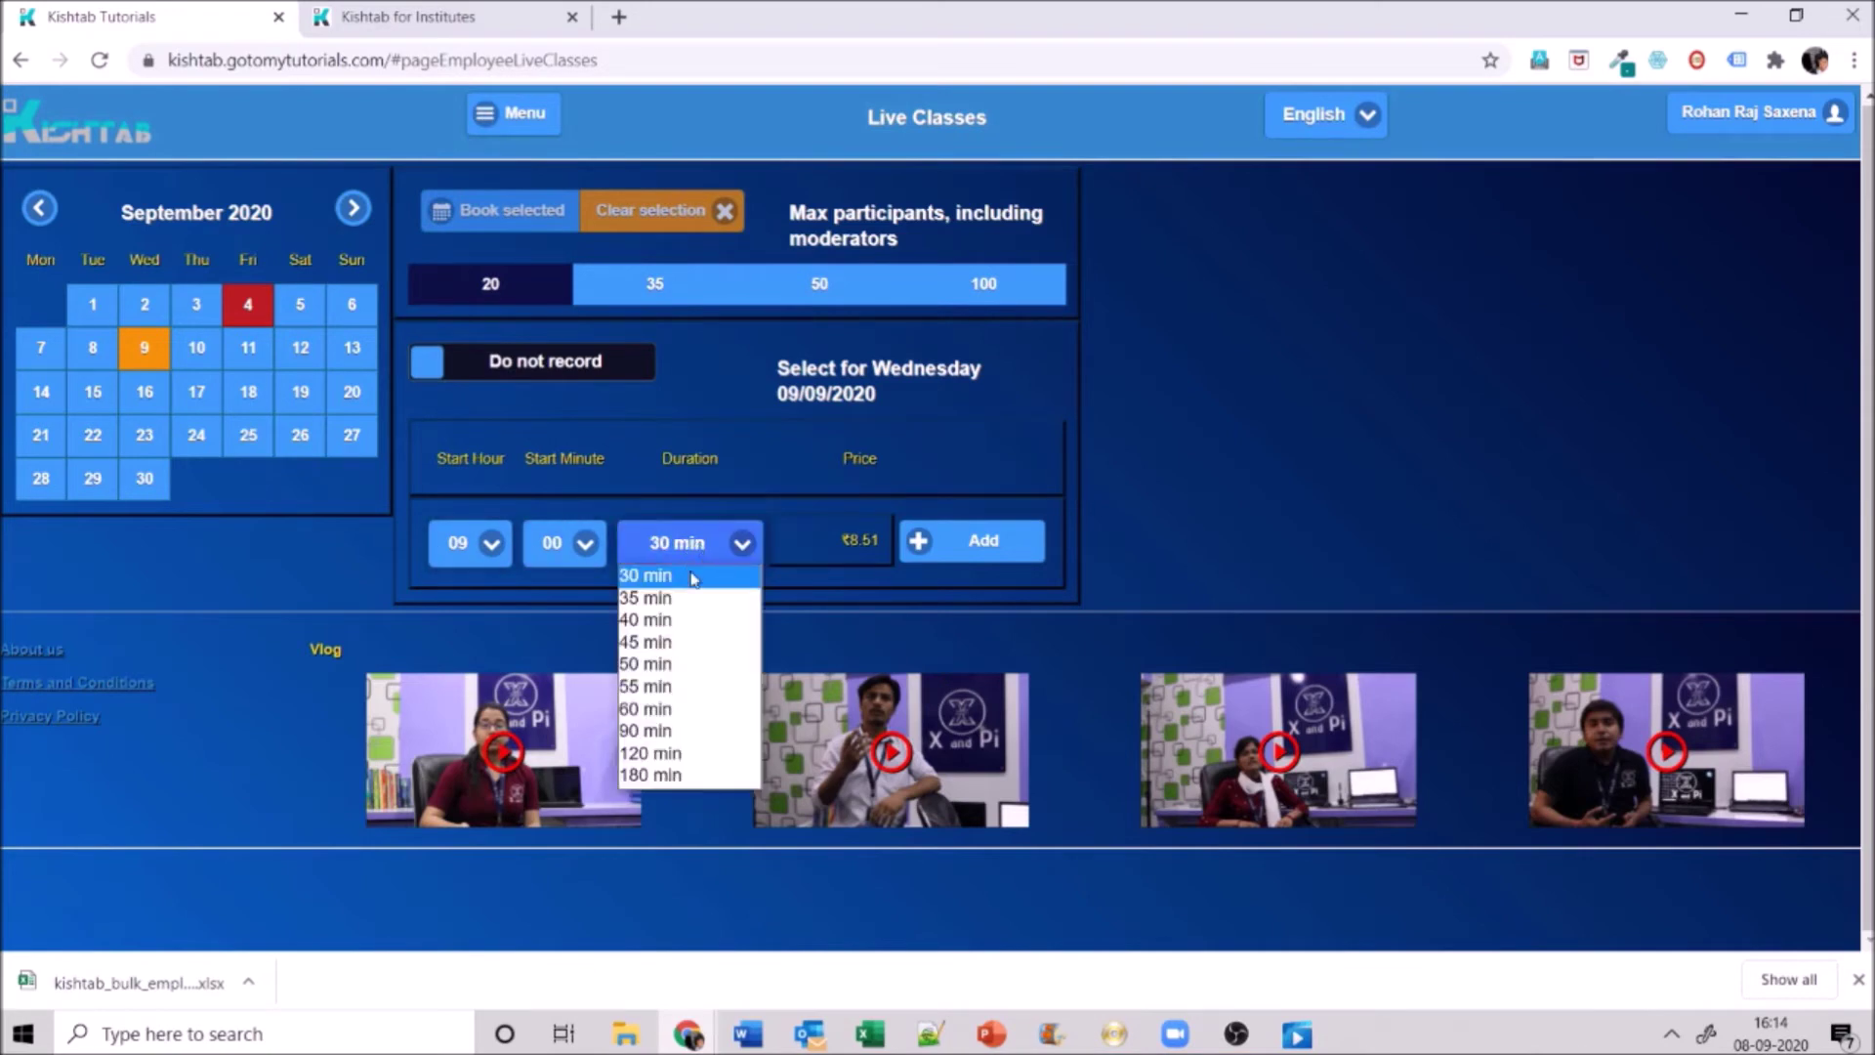
click(674, 642)
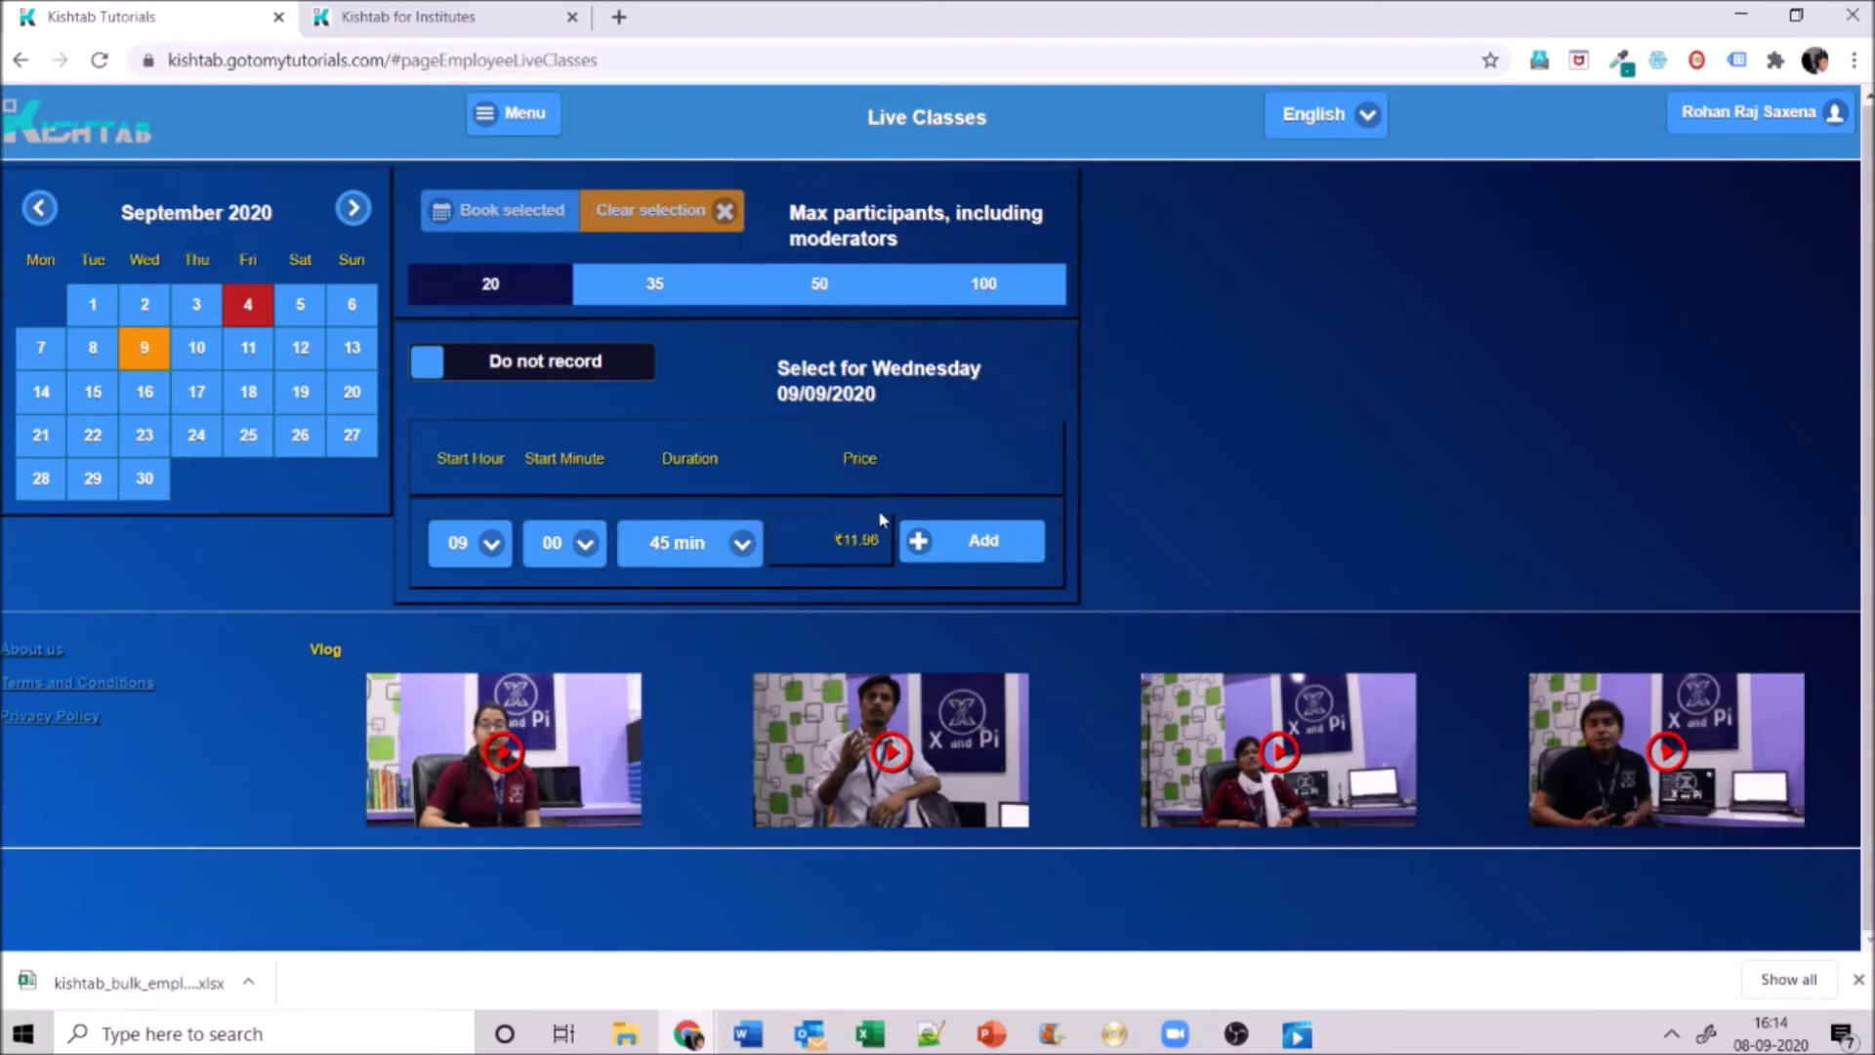
click(963, 549)
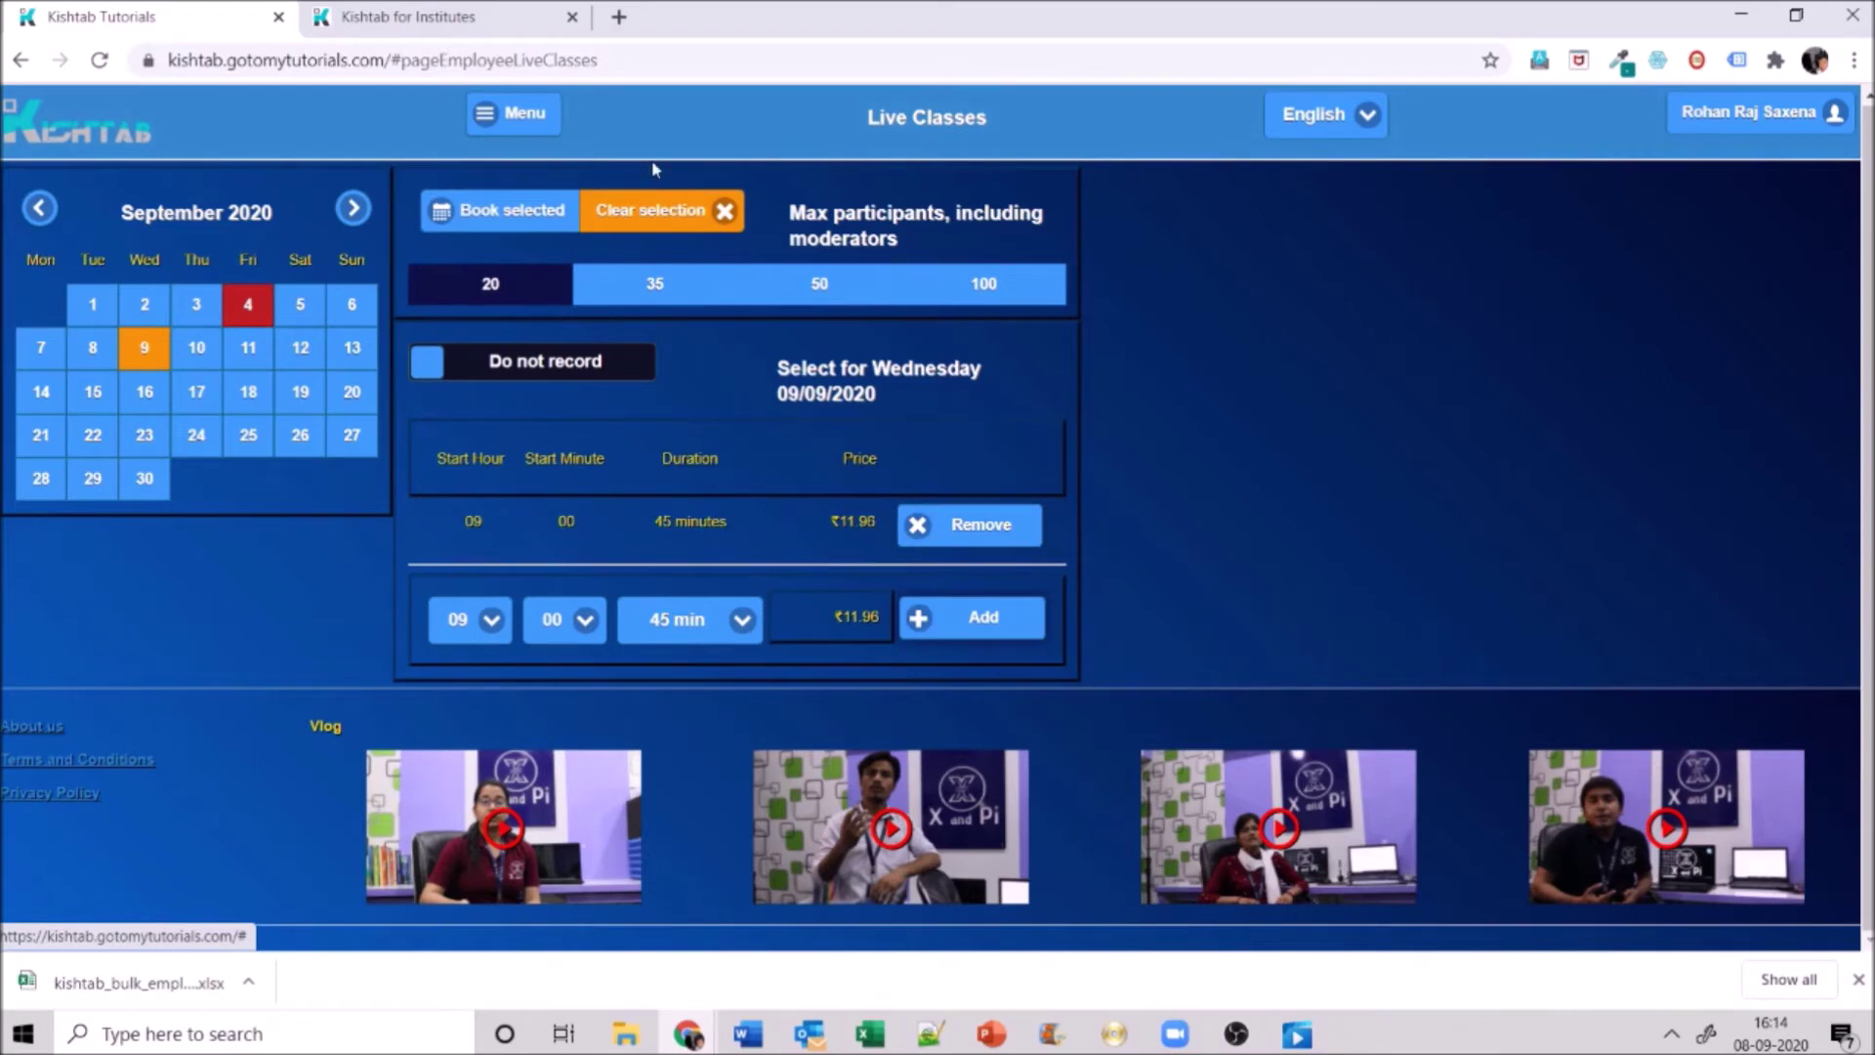
click(578, 361)
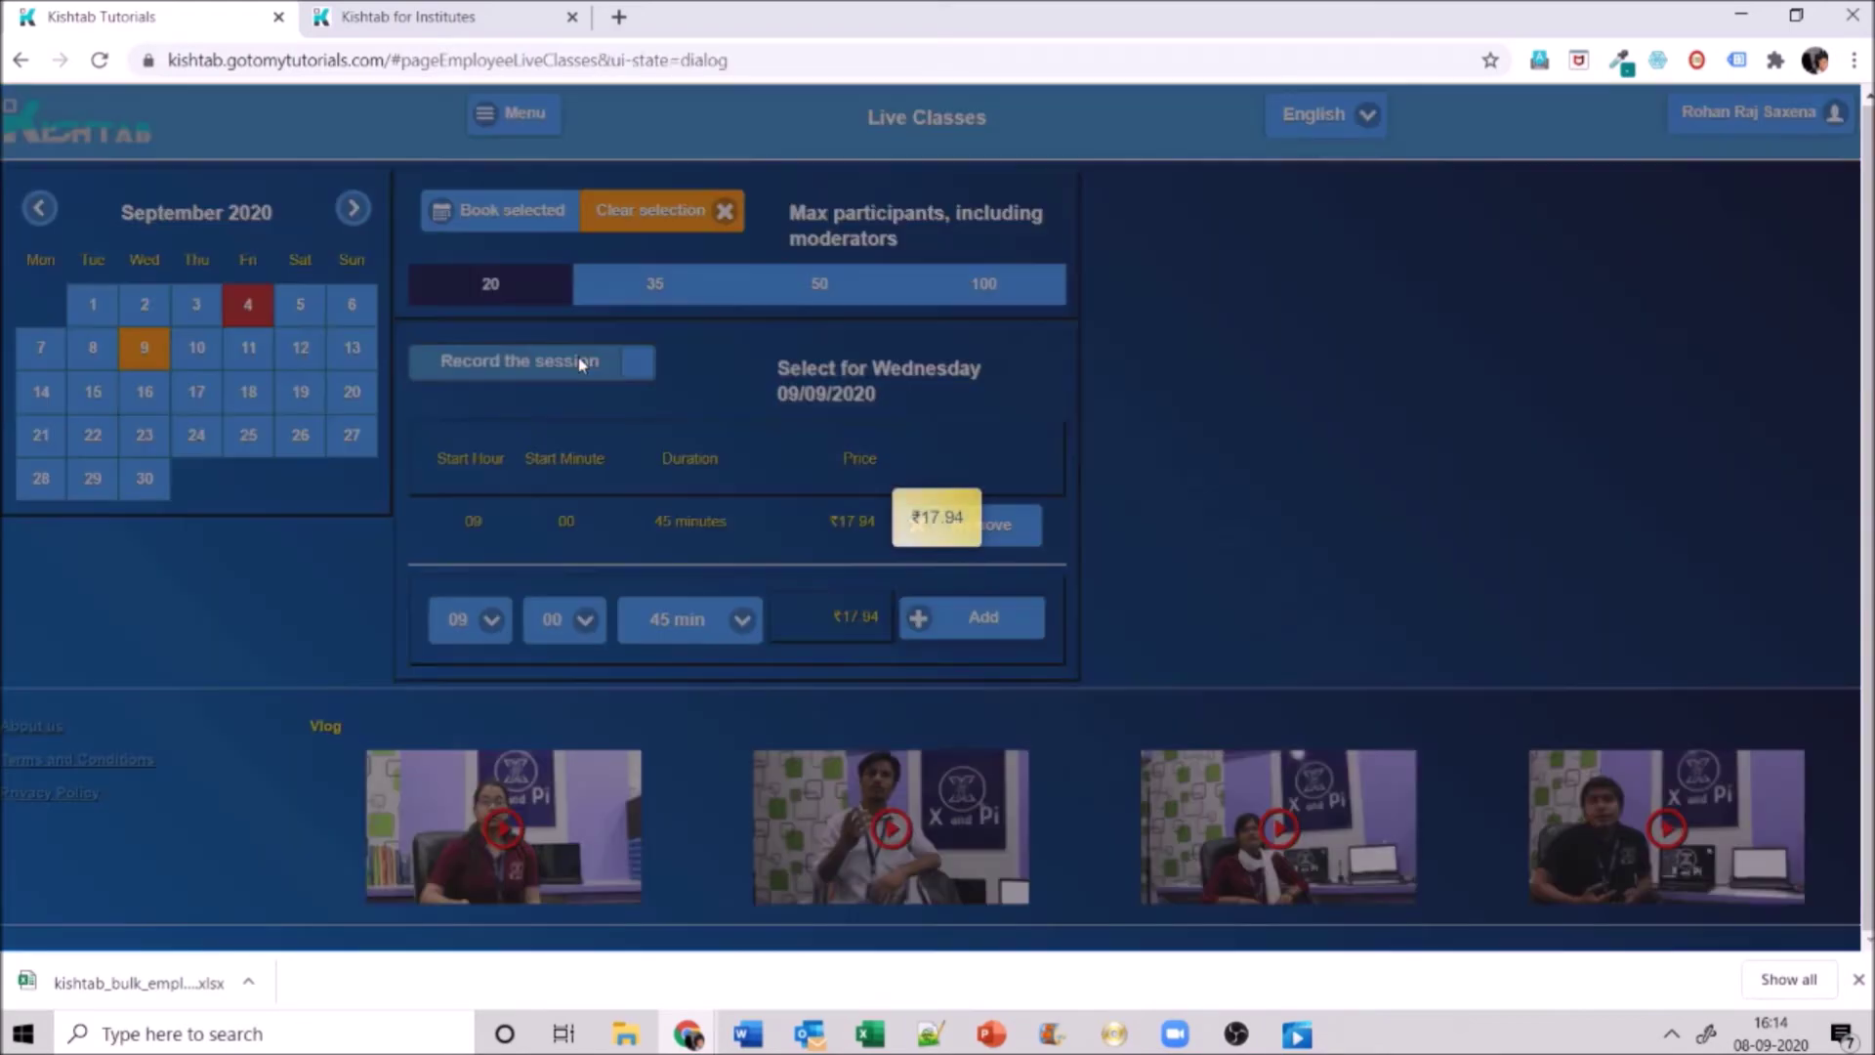
Step: Confirm the 09/09/2020 live class booking, then go to Compose Lessons
click(501, 217)
click(501, 217)
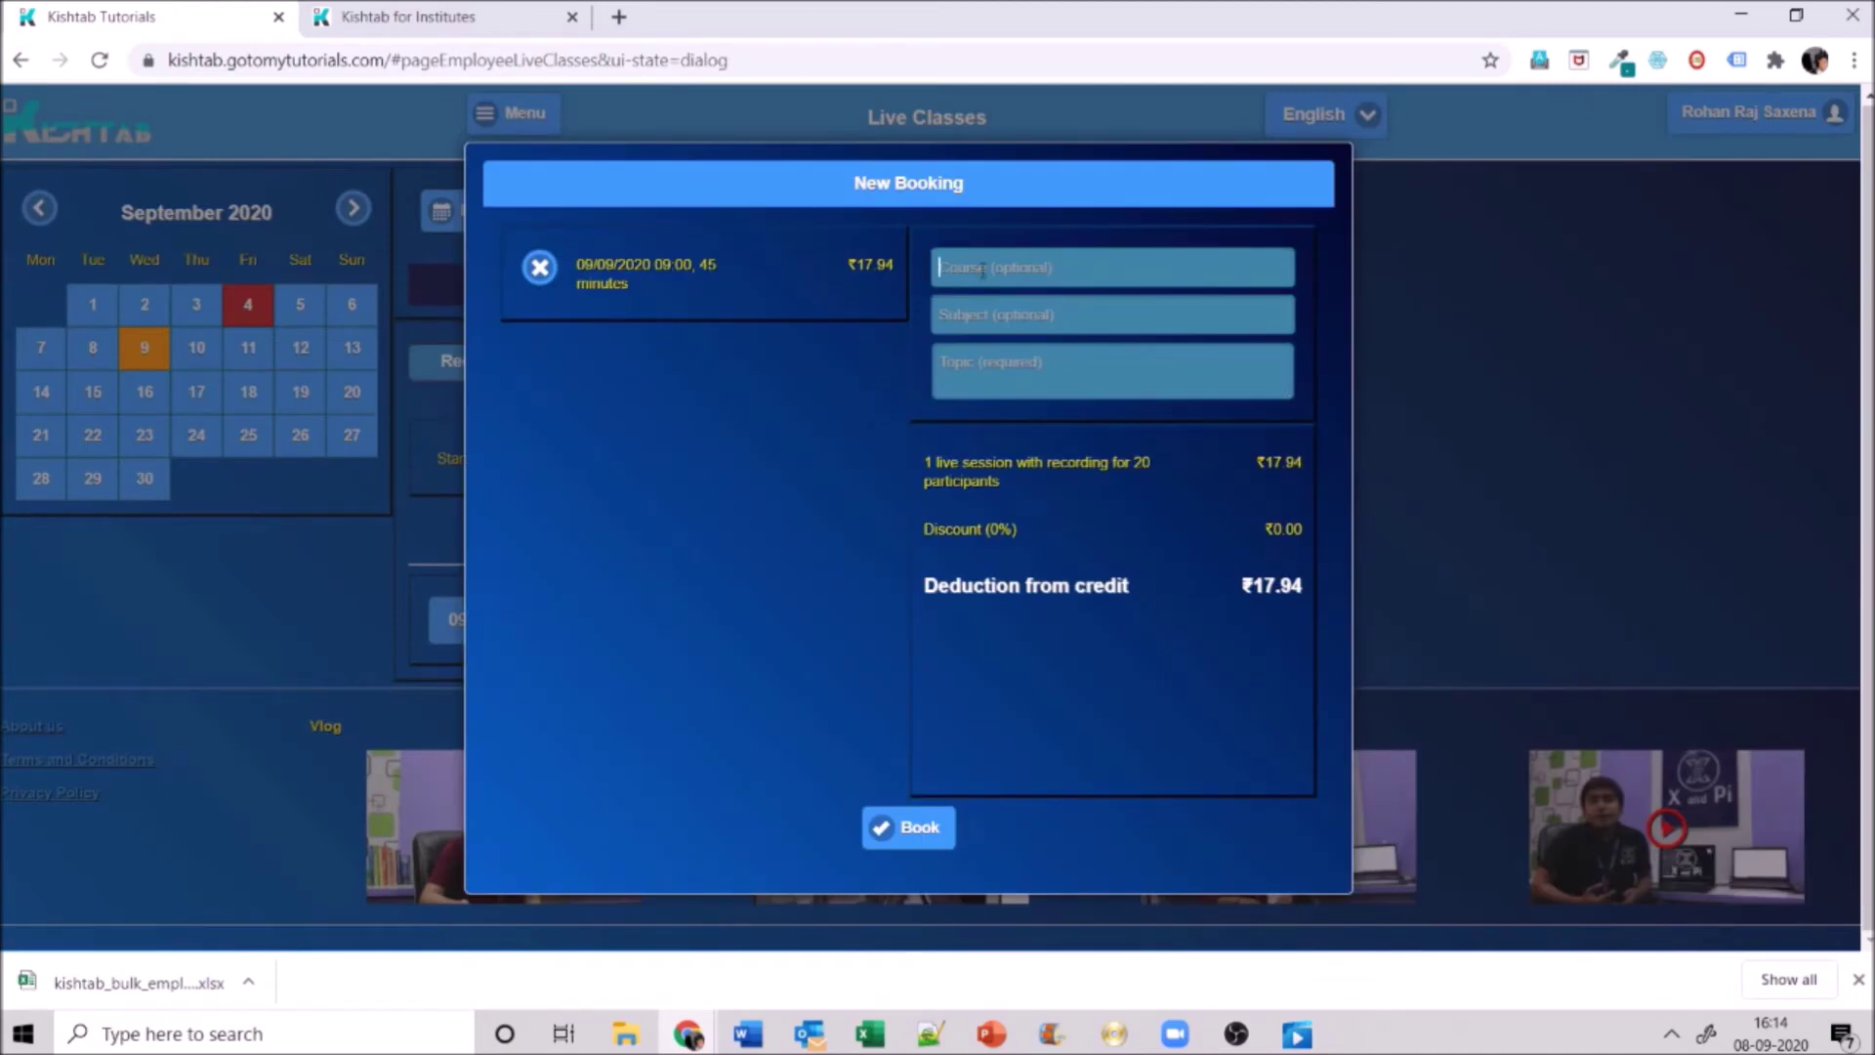
click(920, 830)
click(511, 114)
click(222, 391)
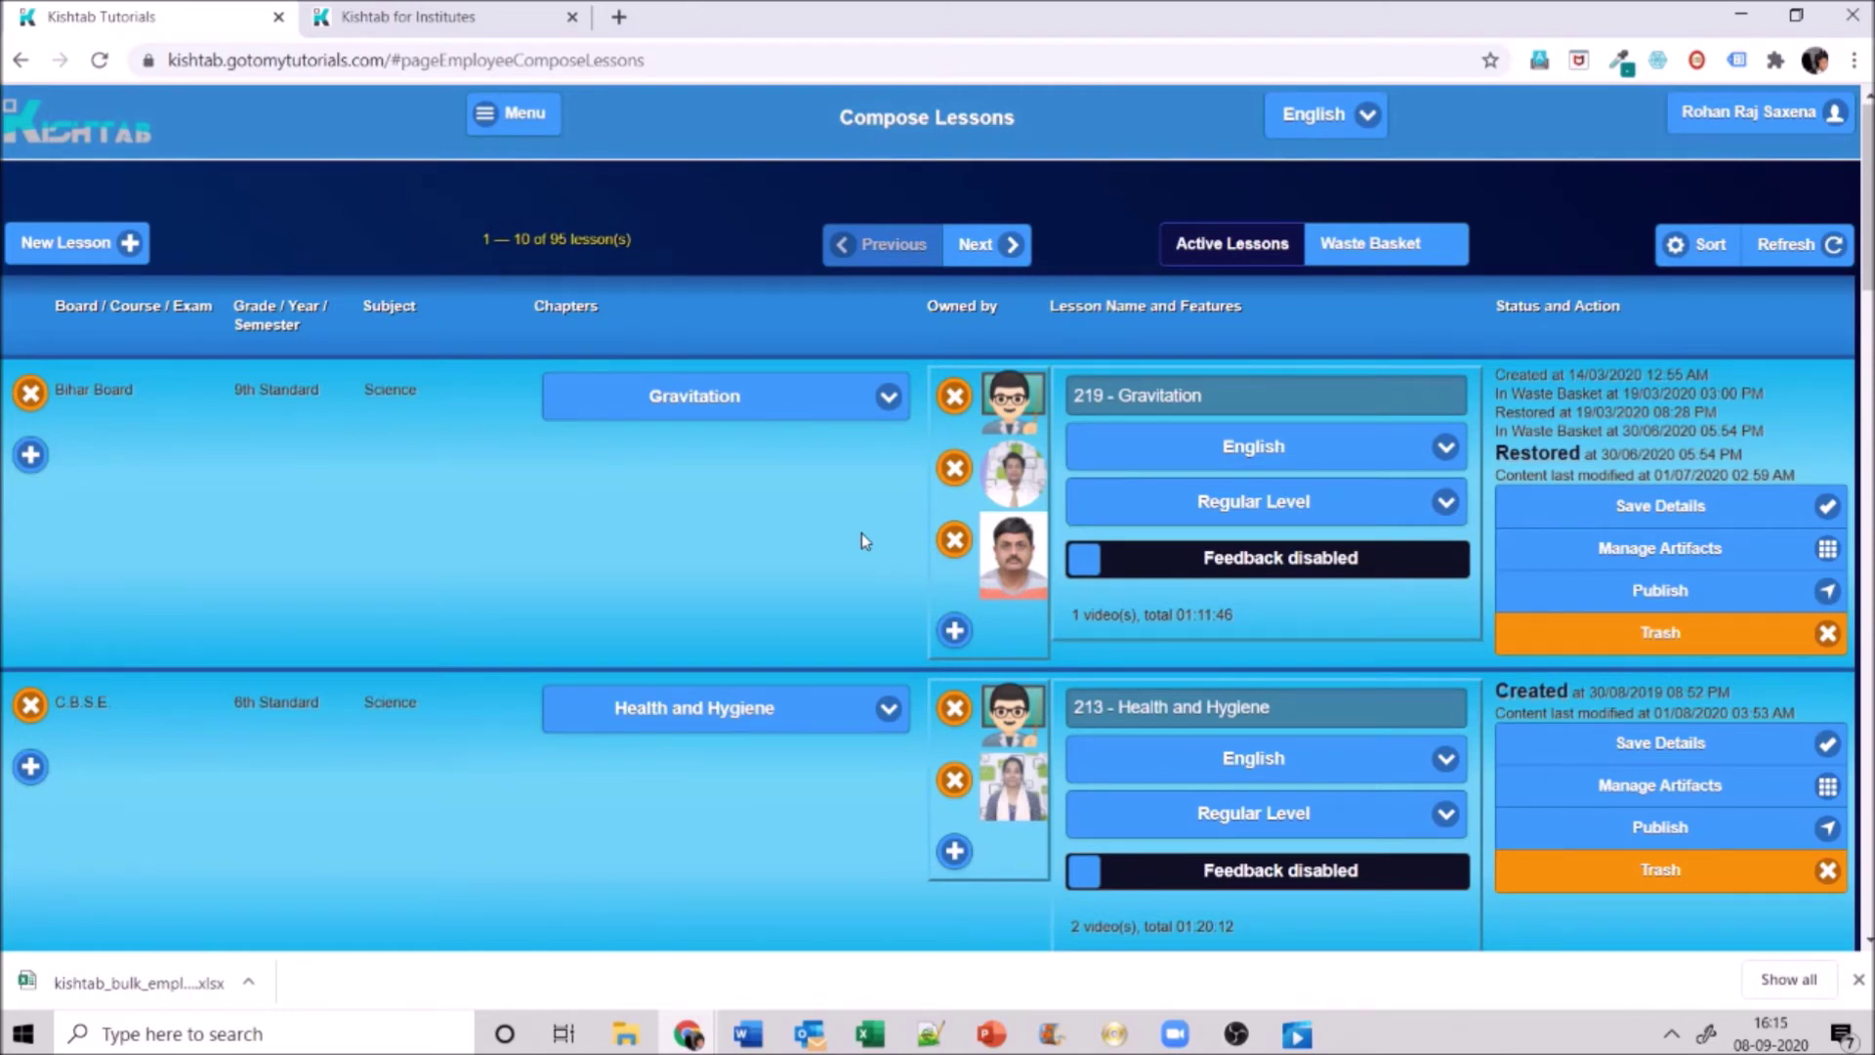
Step: Inspect the Coordinate Geometry lesson's artifacts and live-recording picker, then close the picker
scroll(795, 555, down, 6)
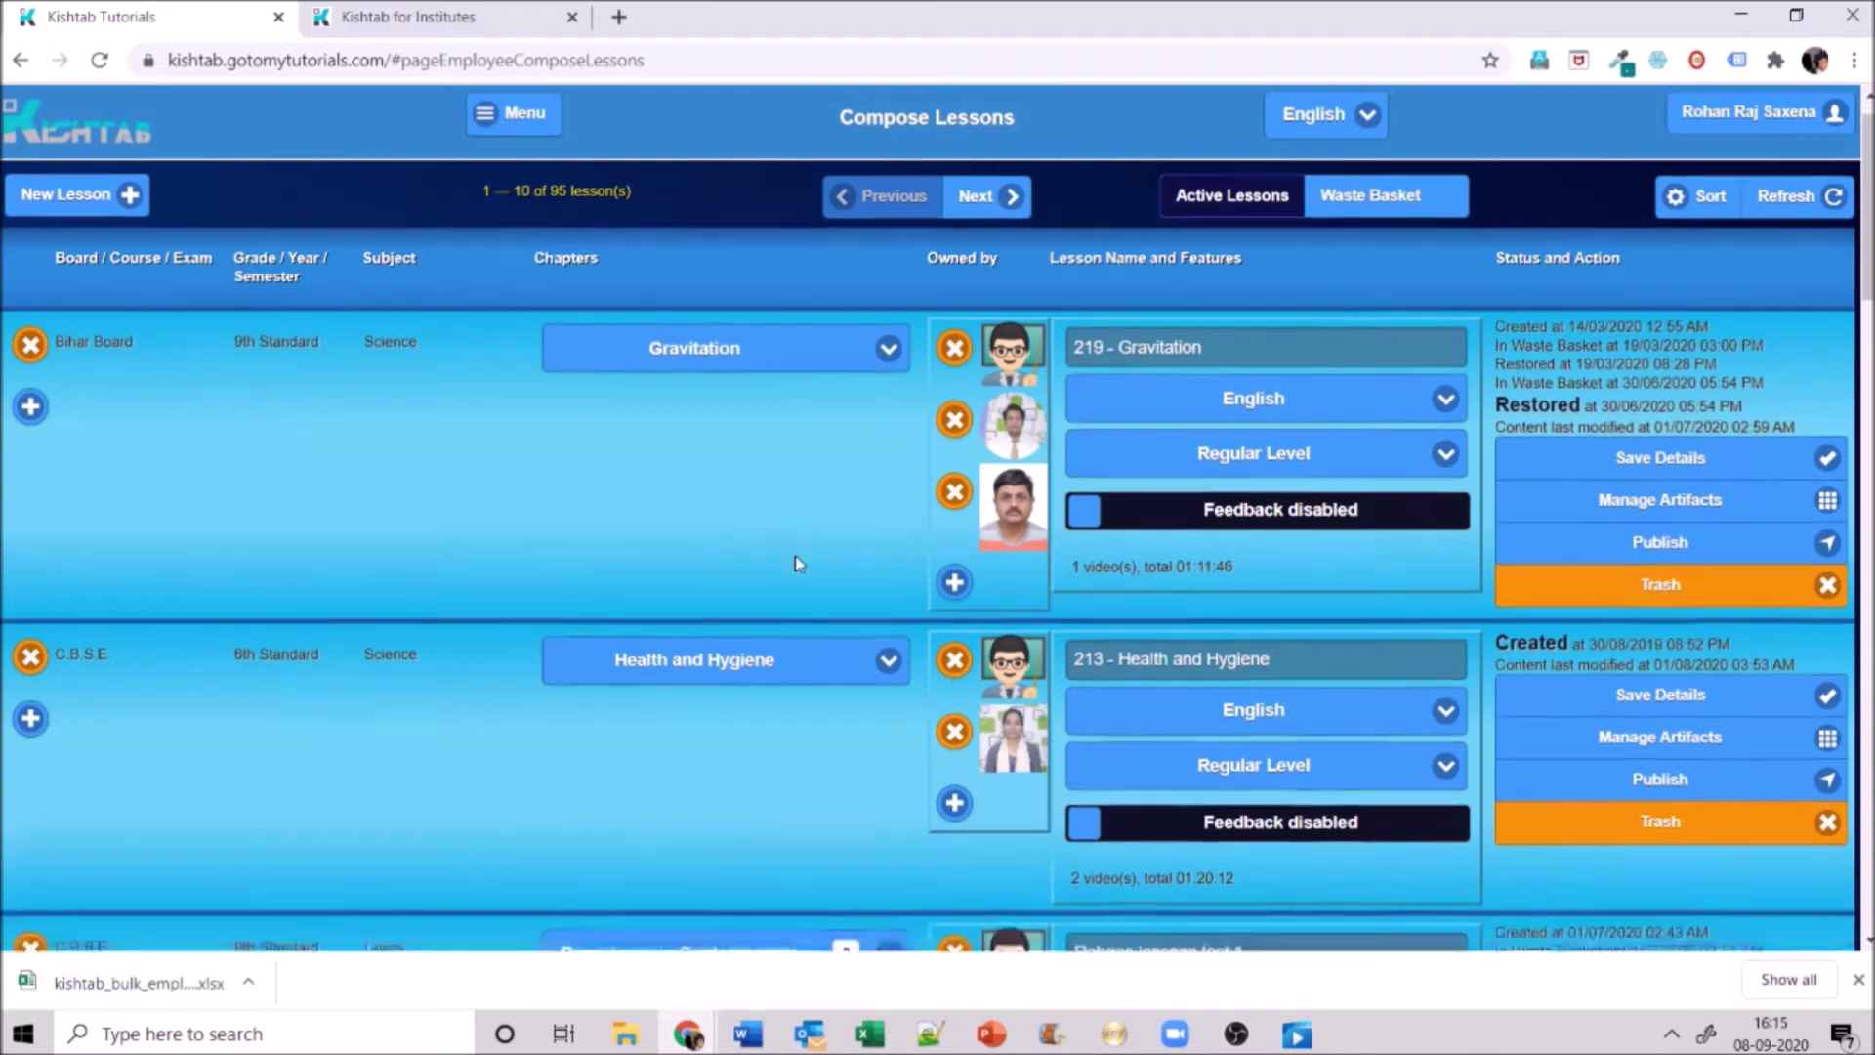
scroll(797, 564, down, 12)
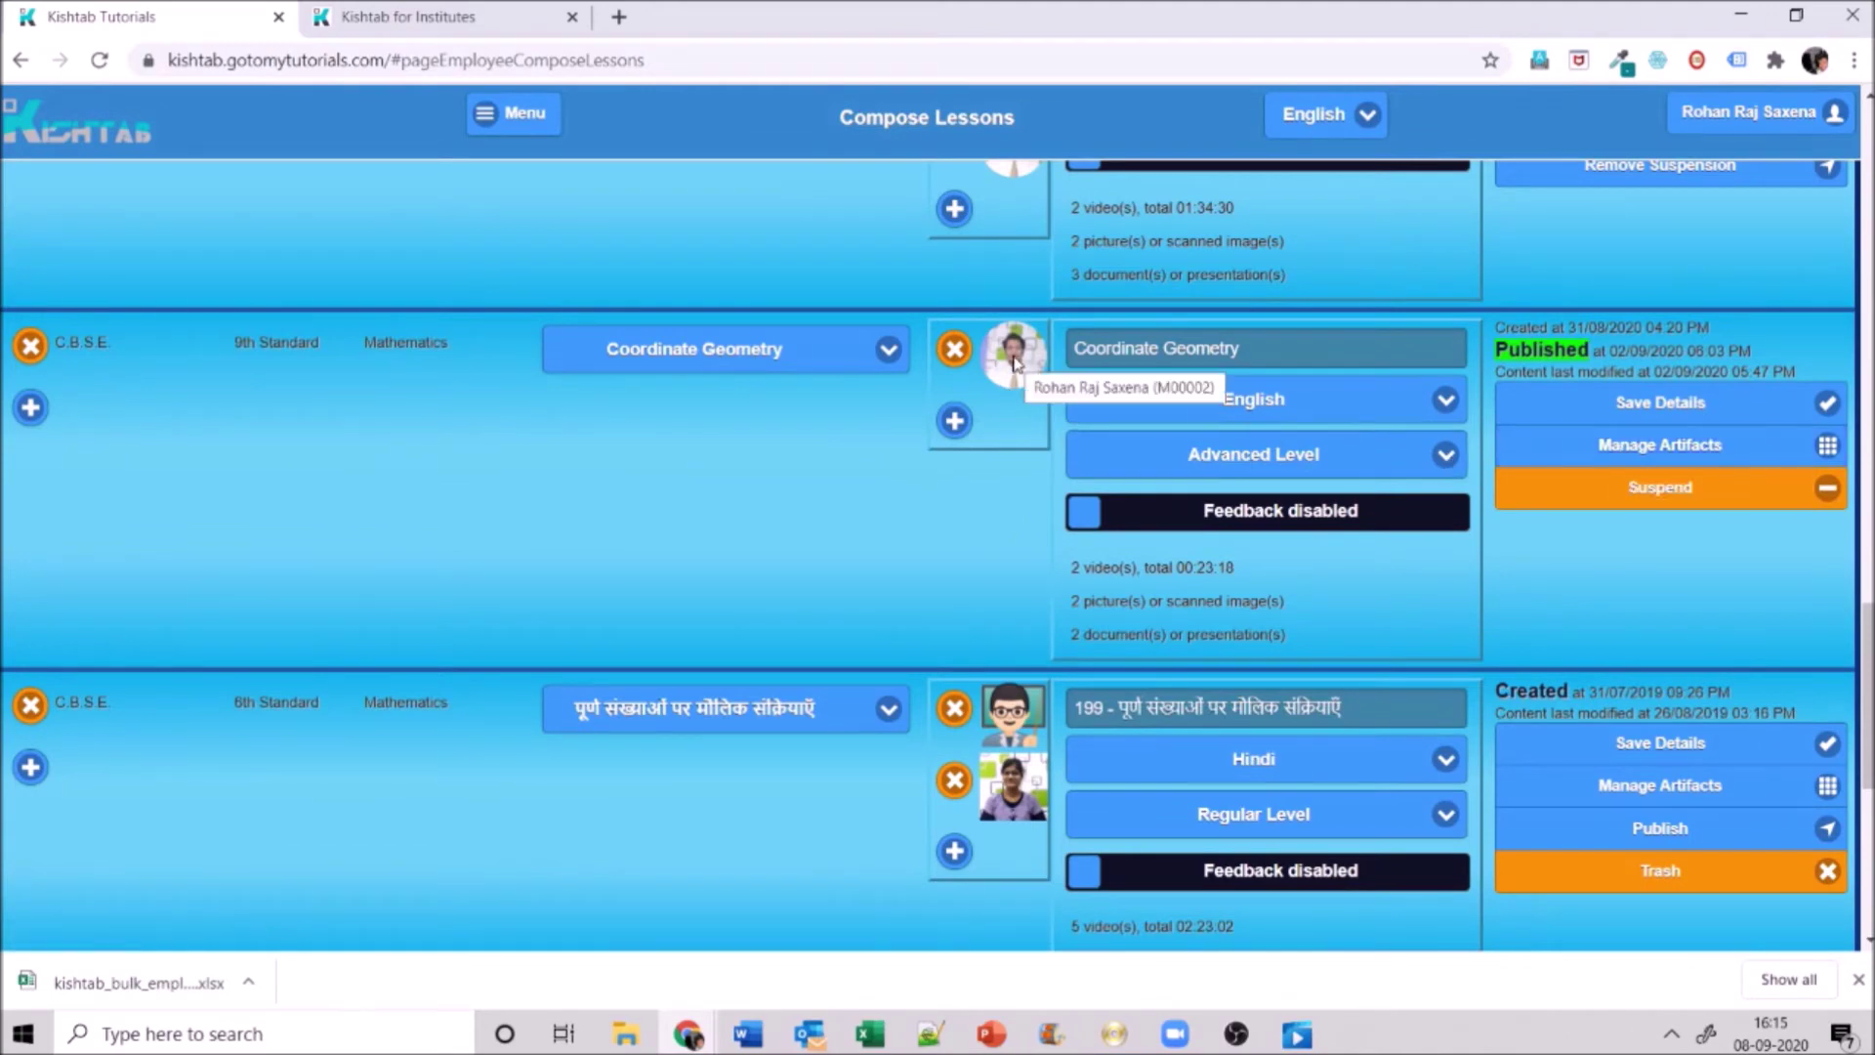
drag(221, 351, 349, 338)
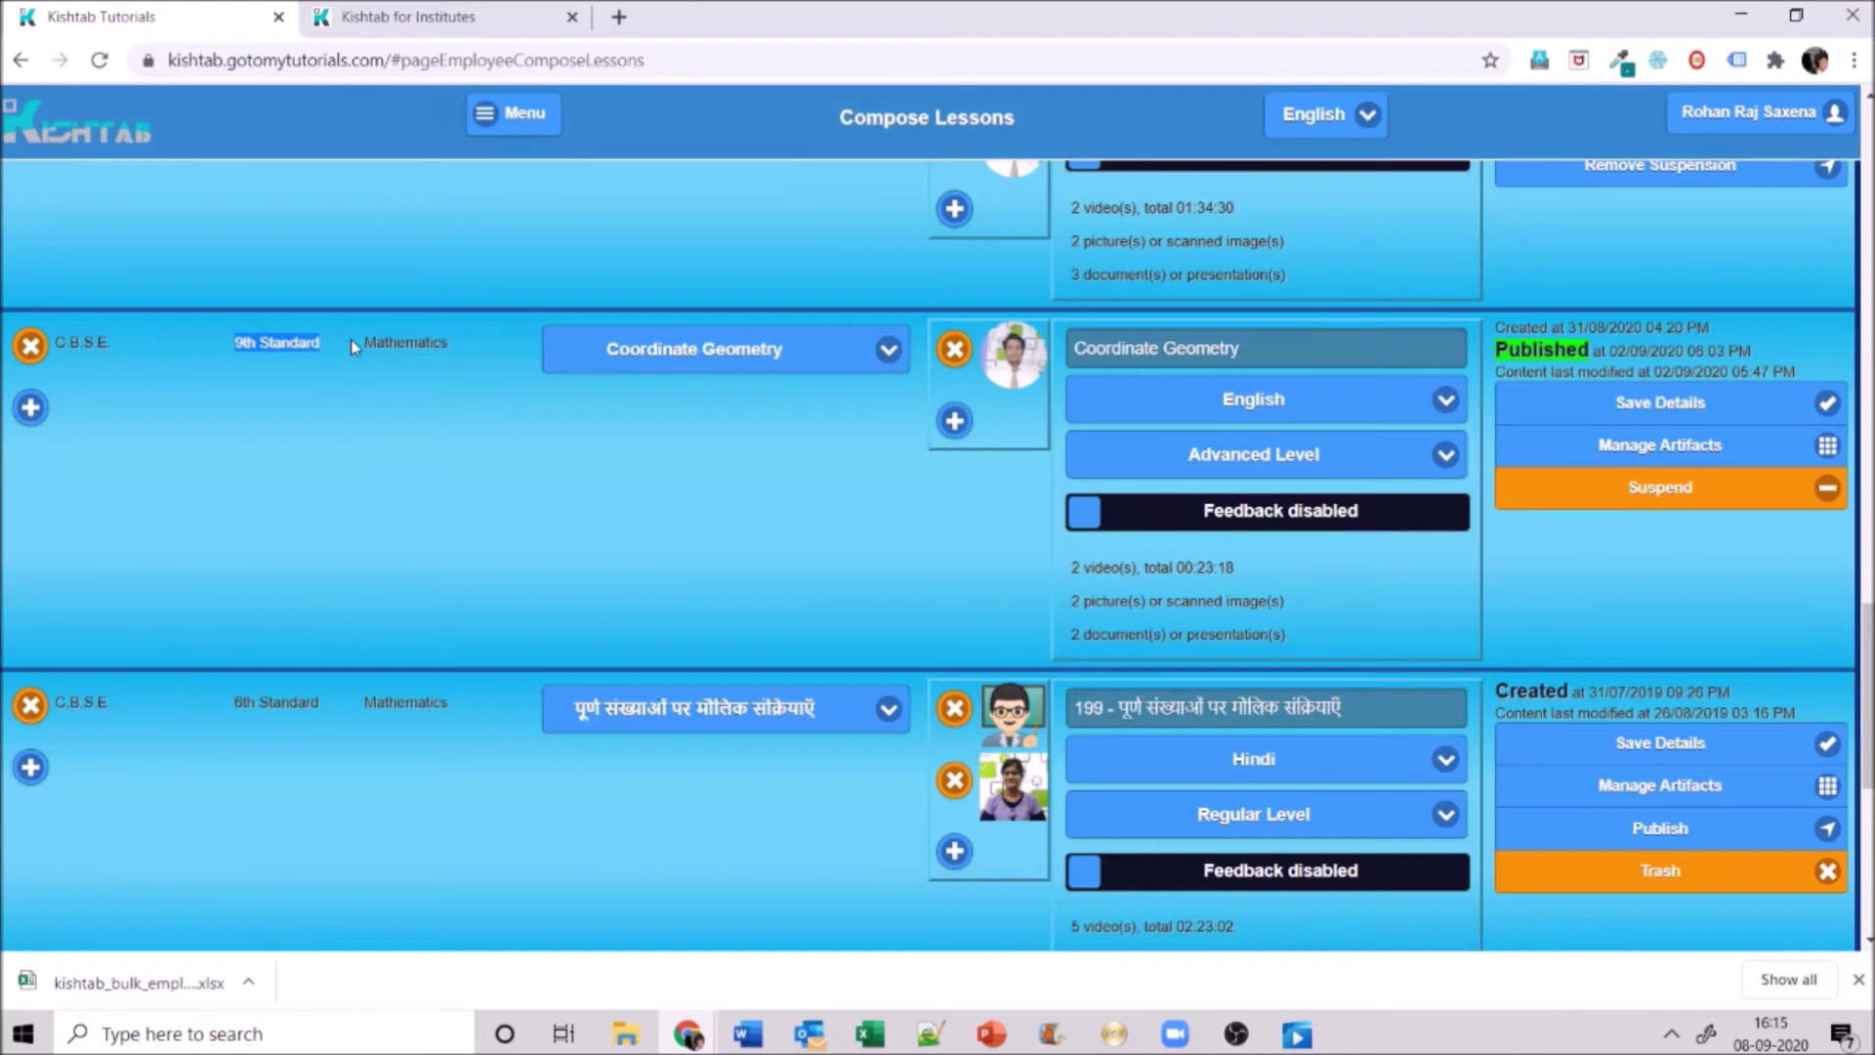
click(1627, 450)
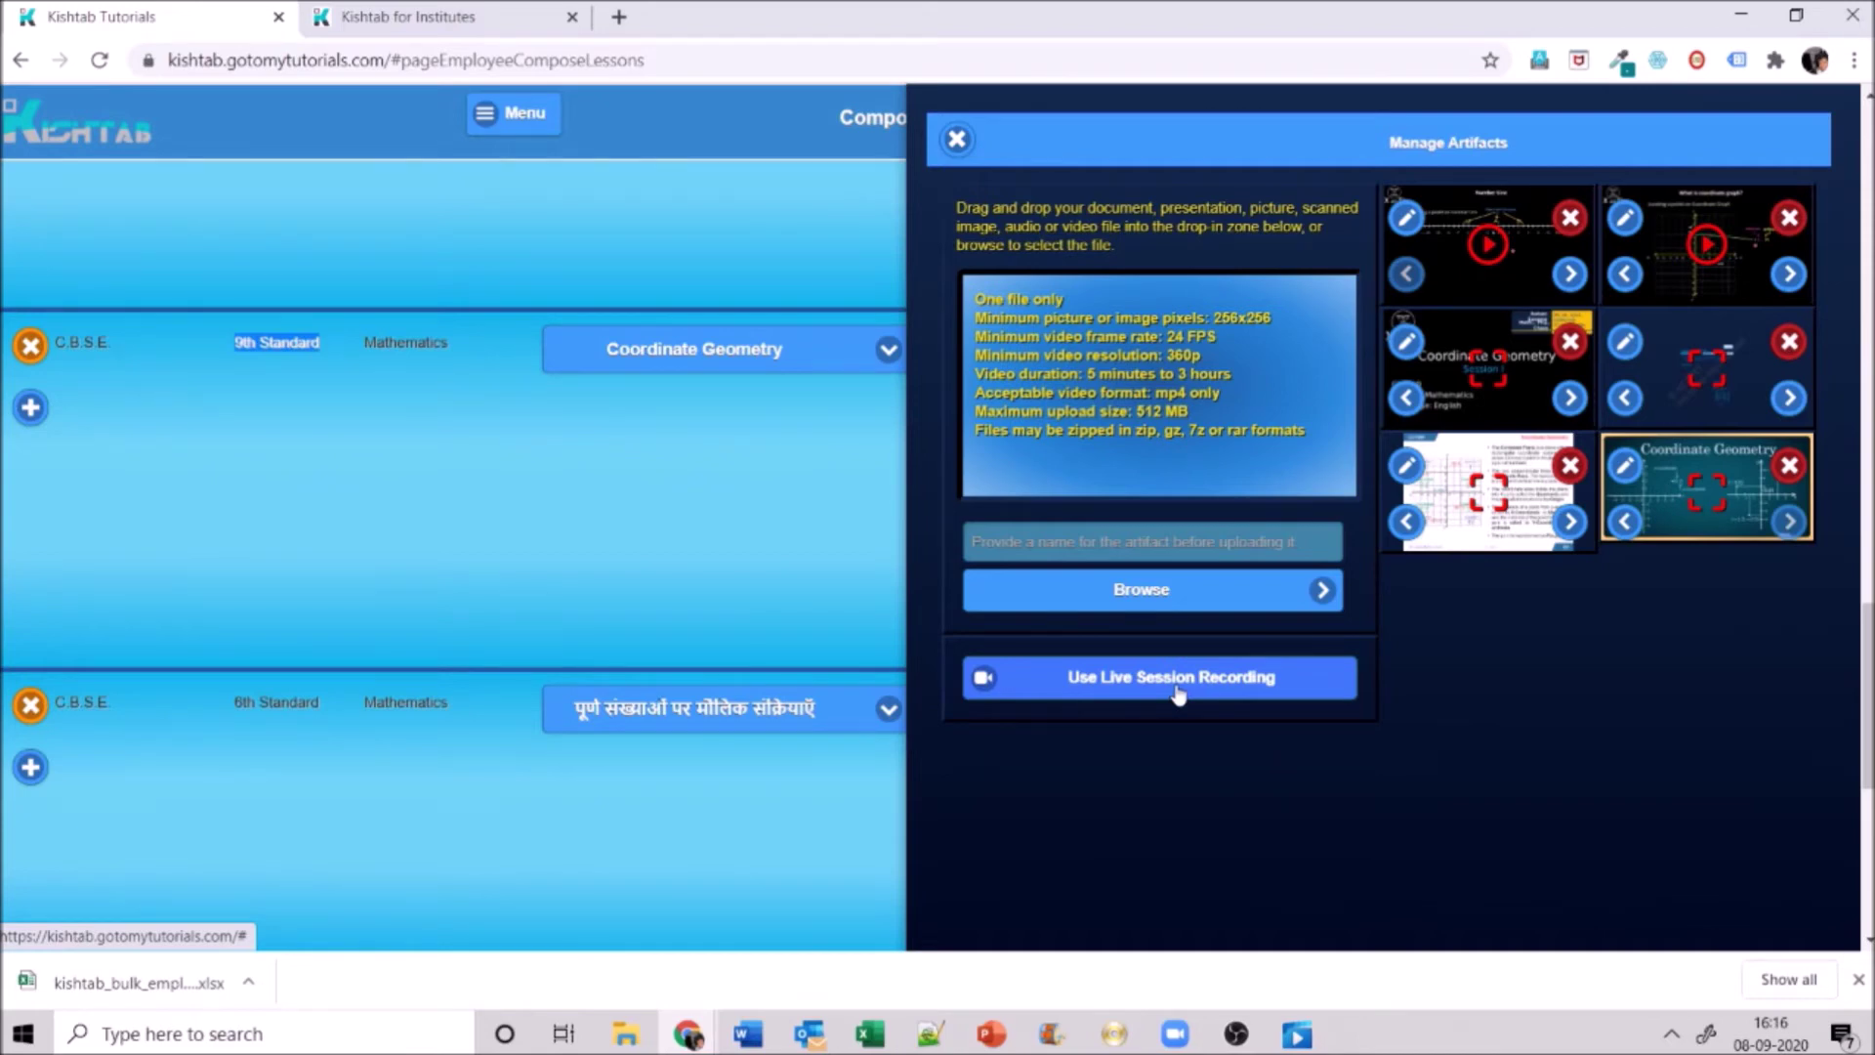
click(1178, 684)
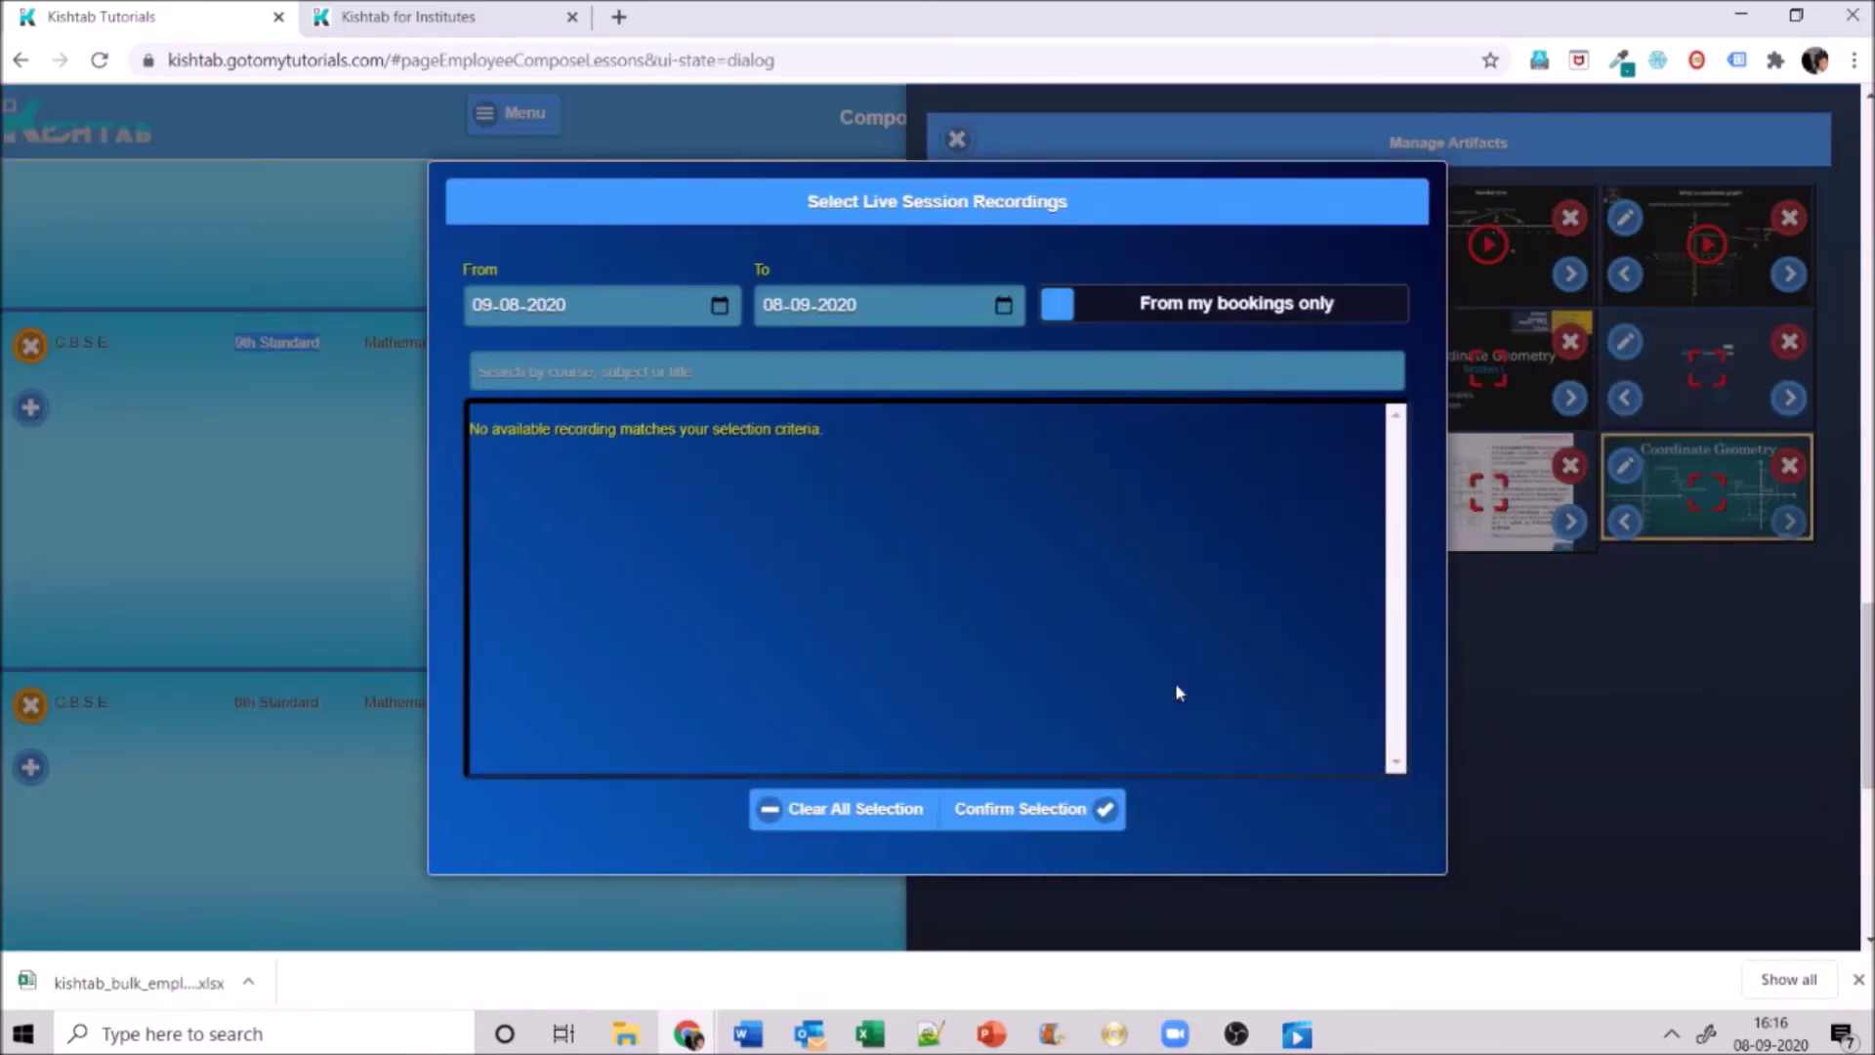
click(644, 305)
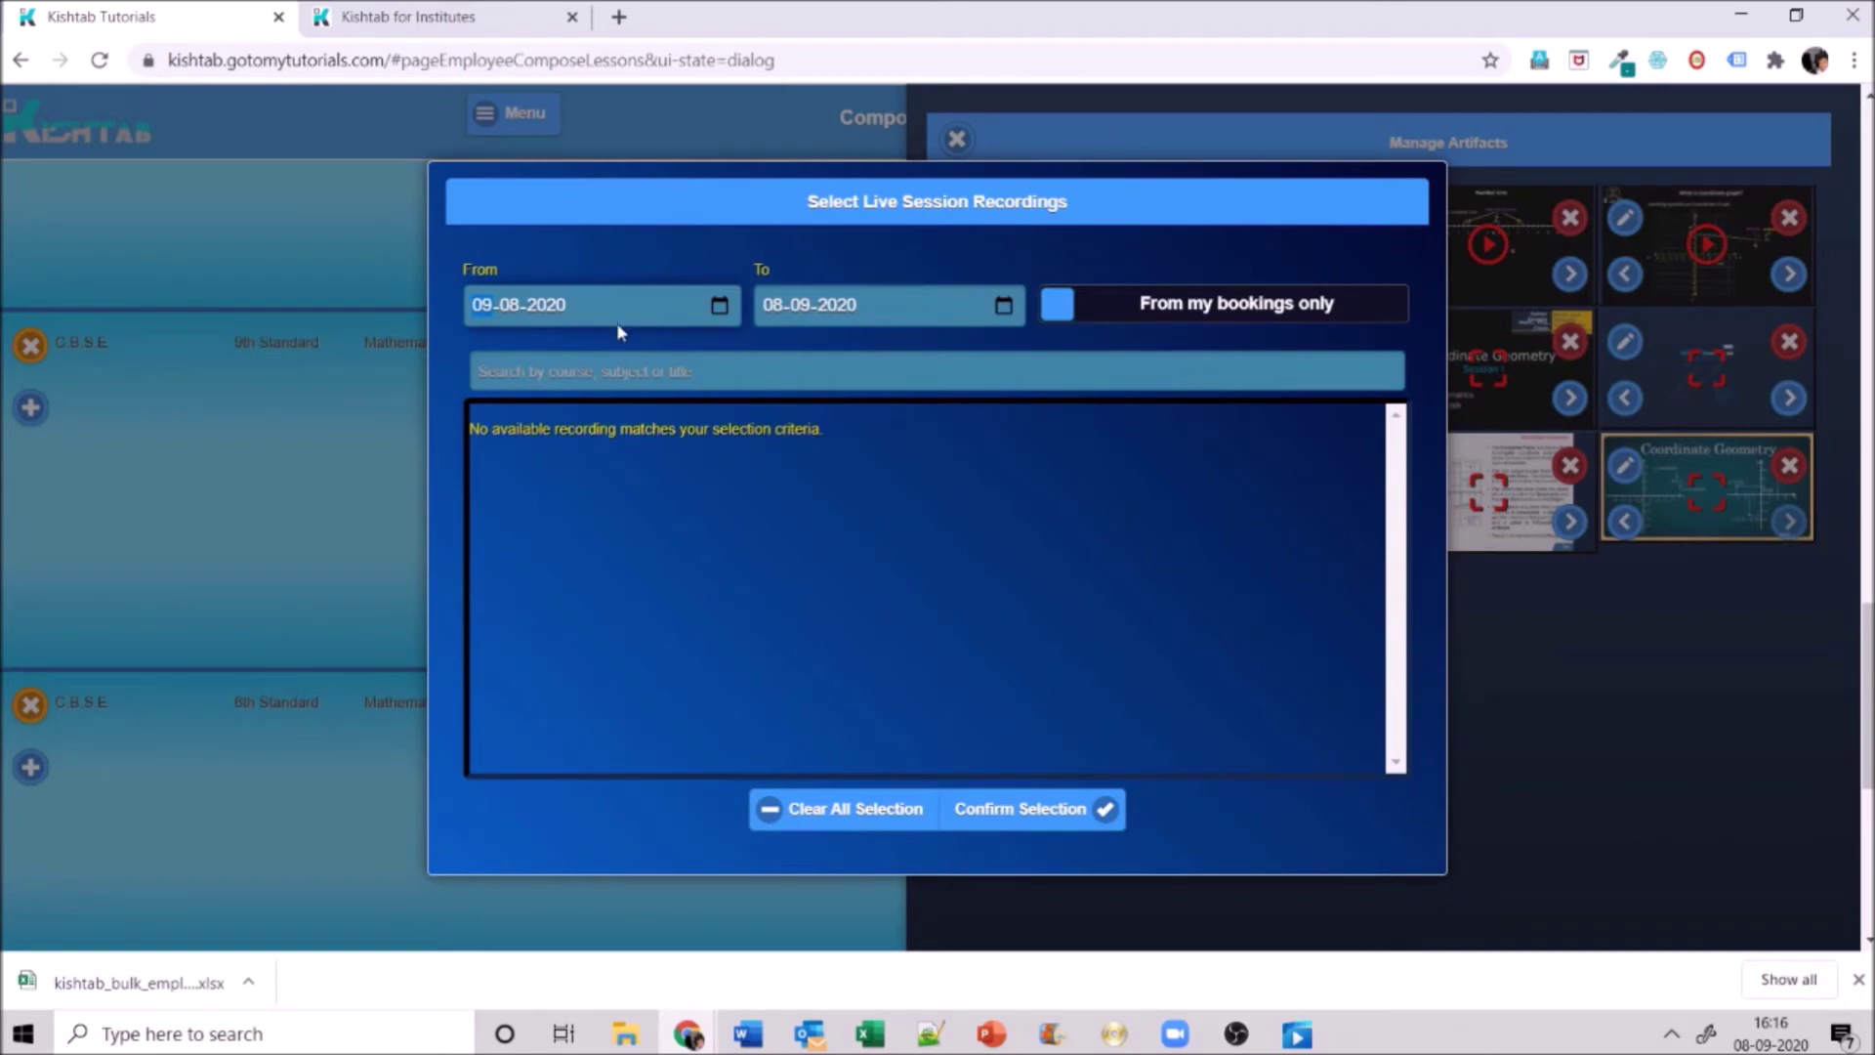
key(alt+Left)
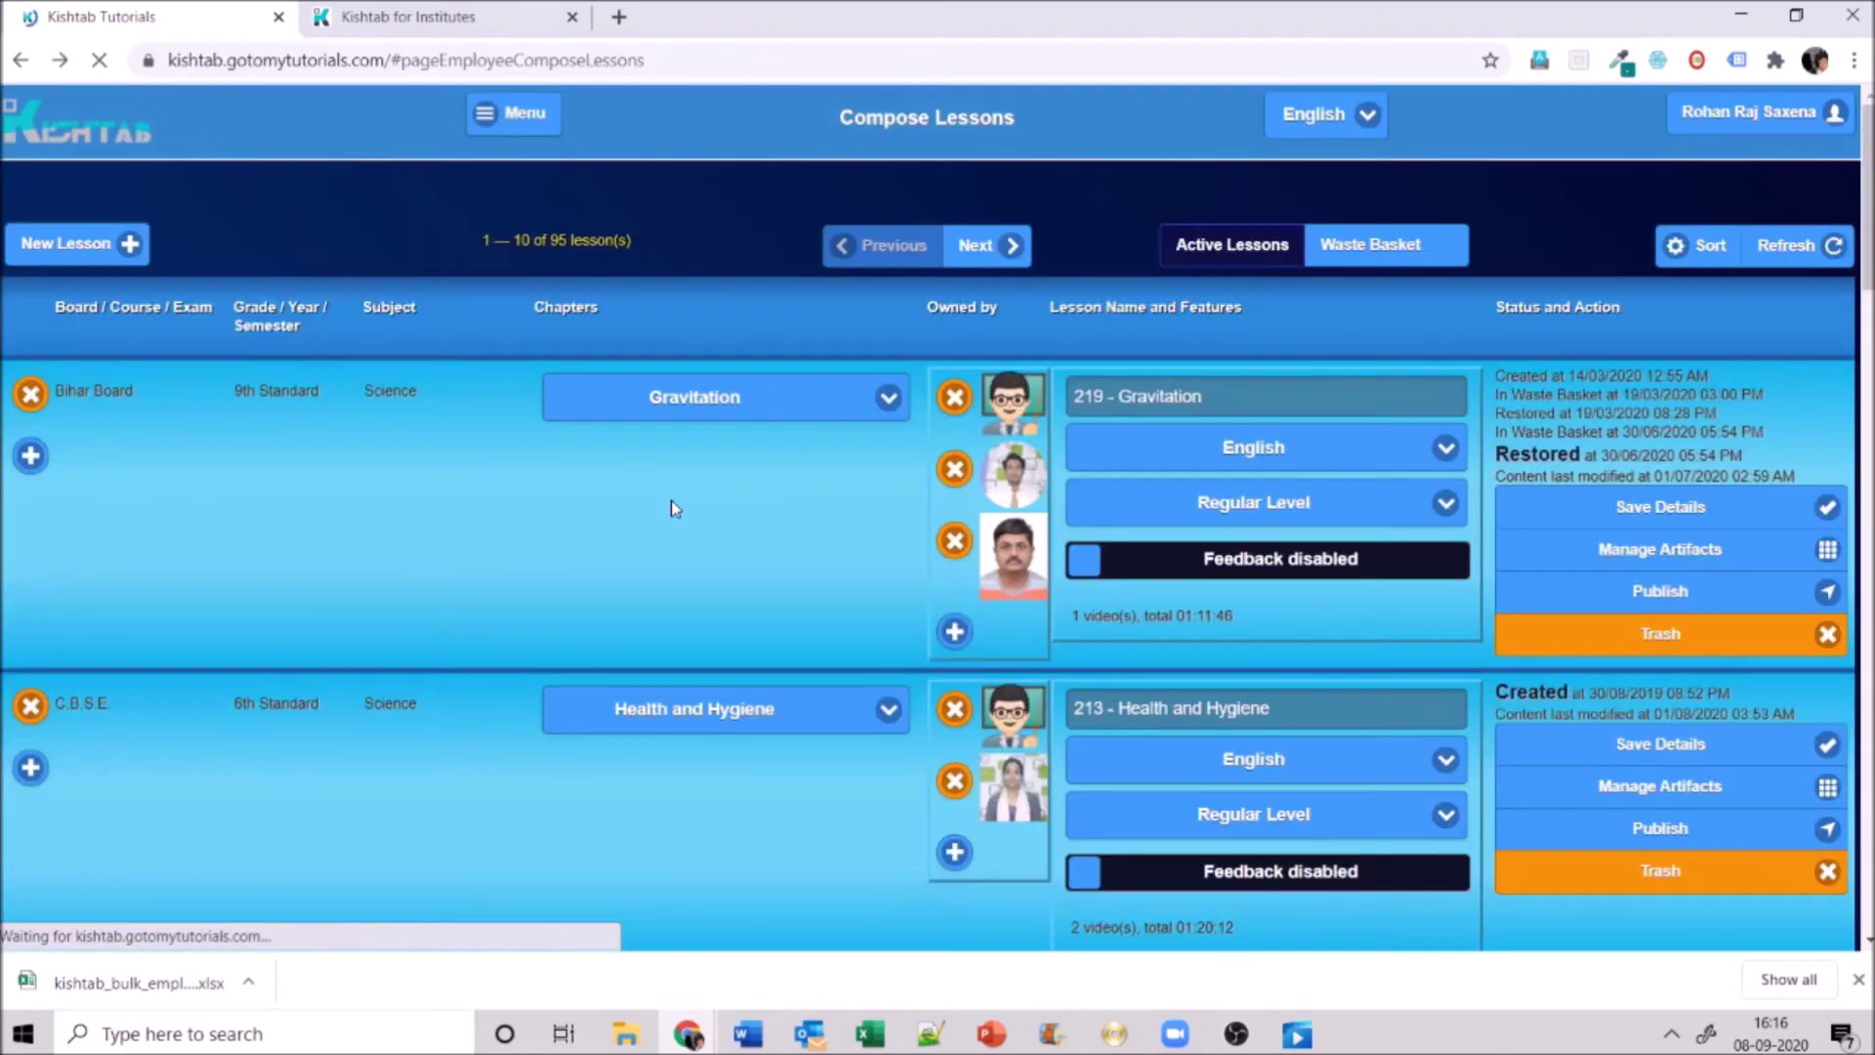
Step: Start a new lesson named 'test Lesson' in English at Regular Level
click(126, 250)
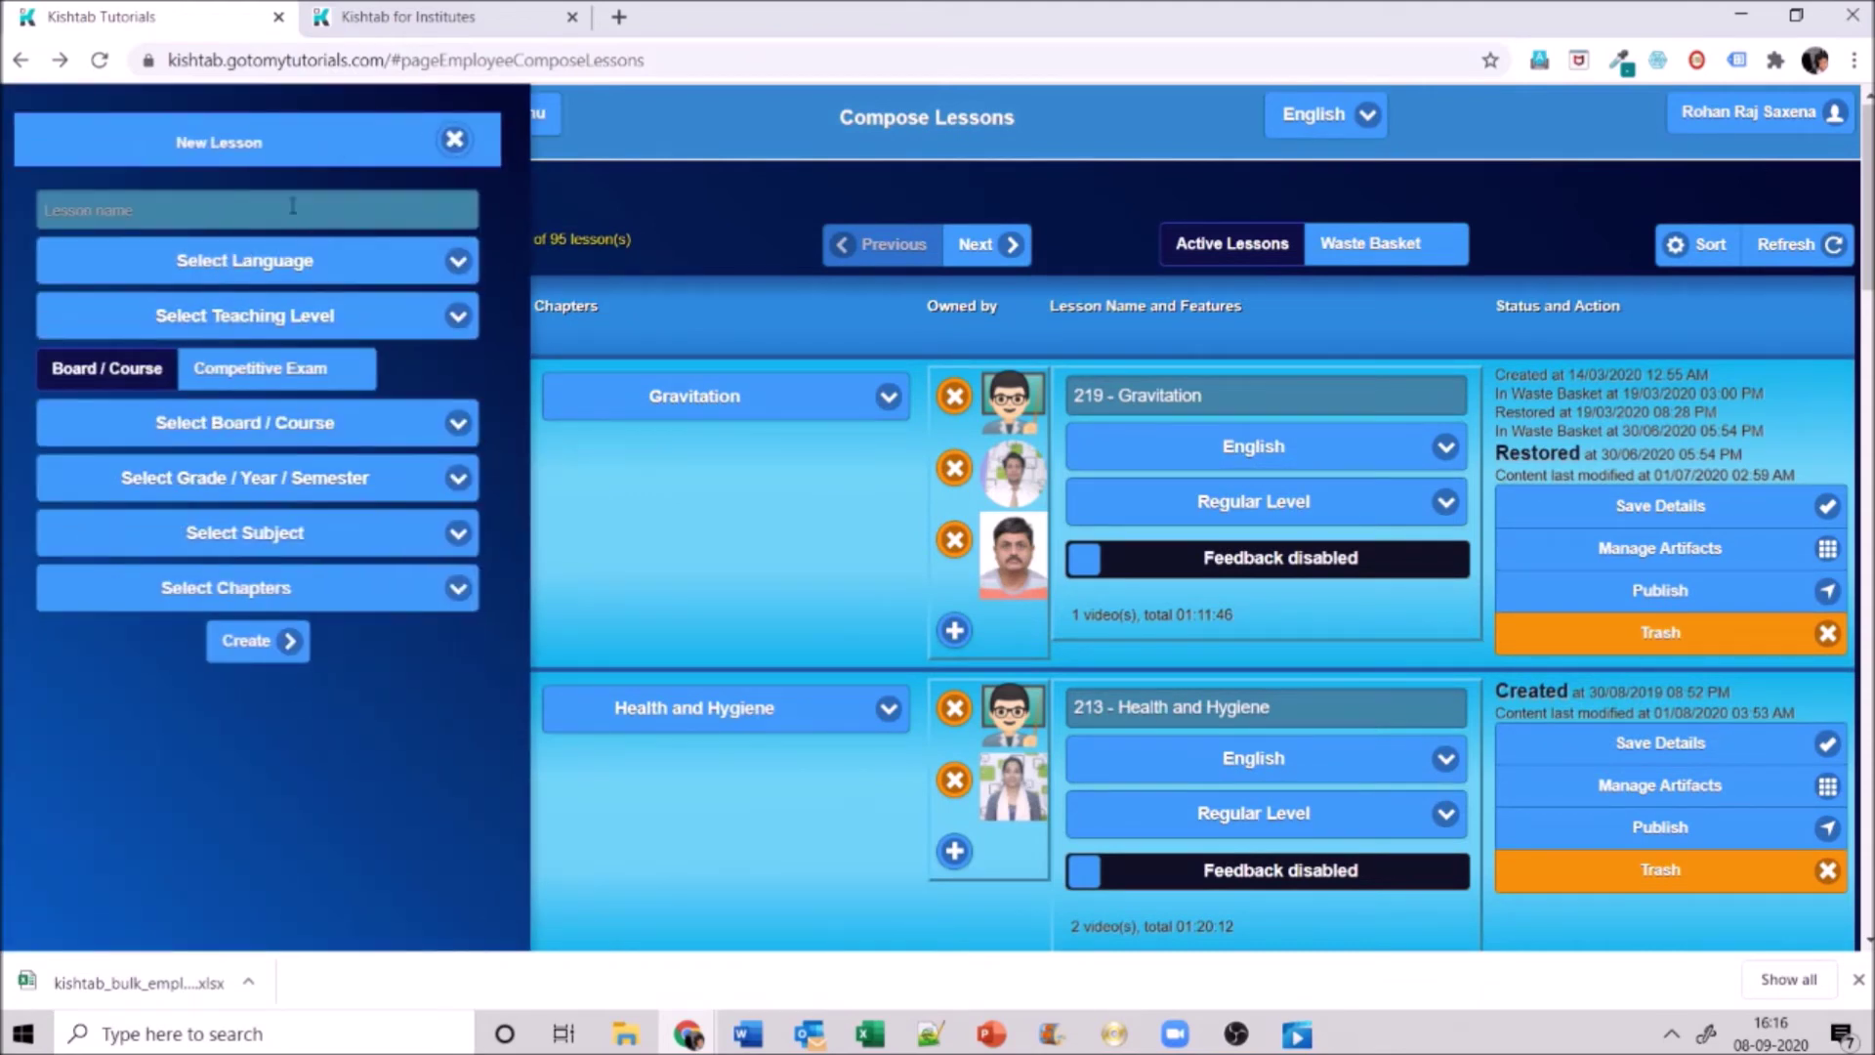
text(test Lesson)
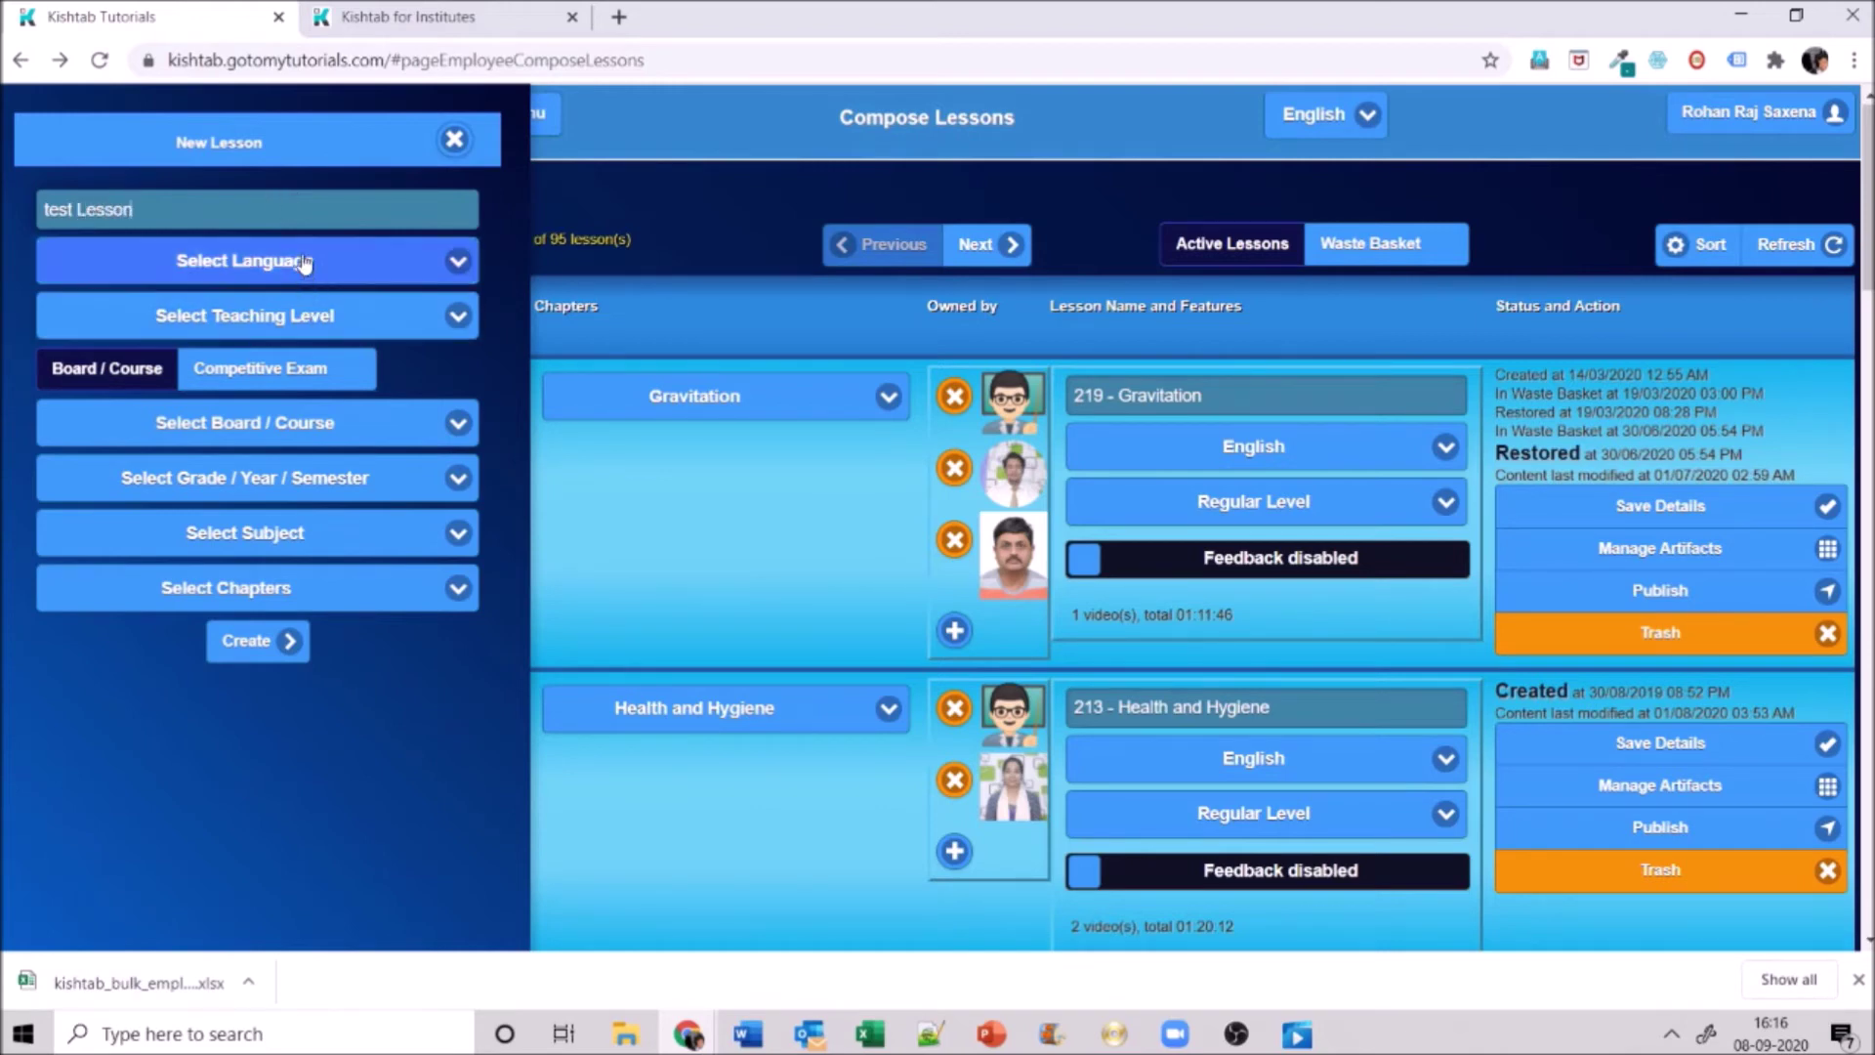
click(303, 261)
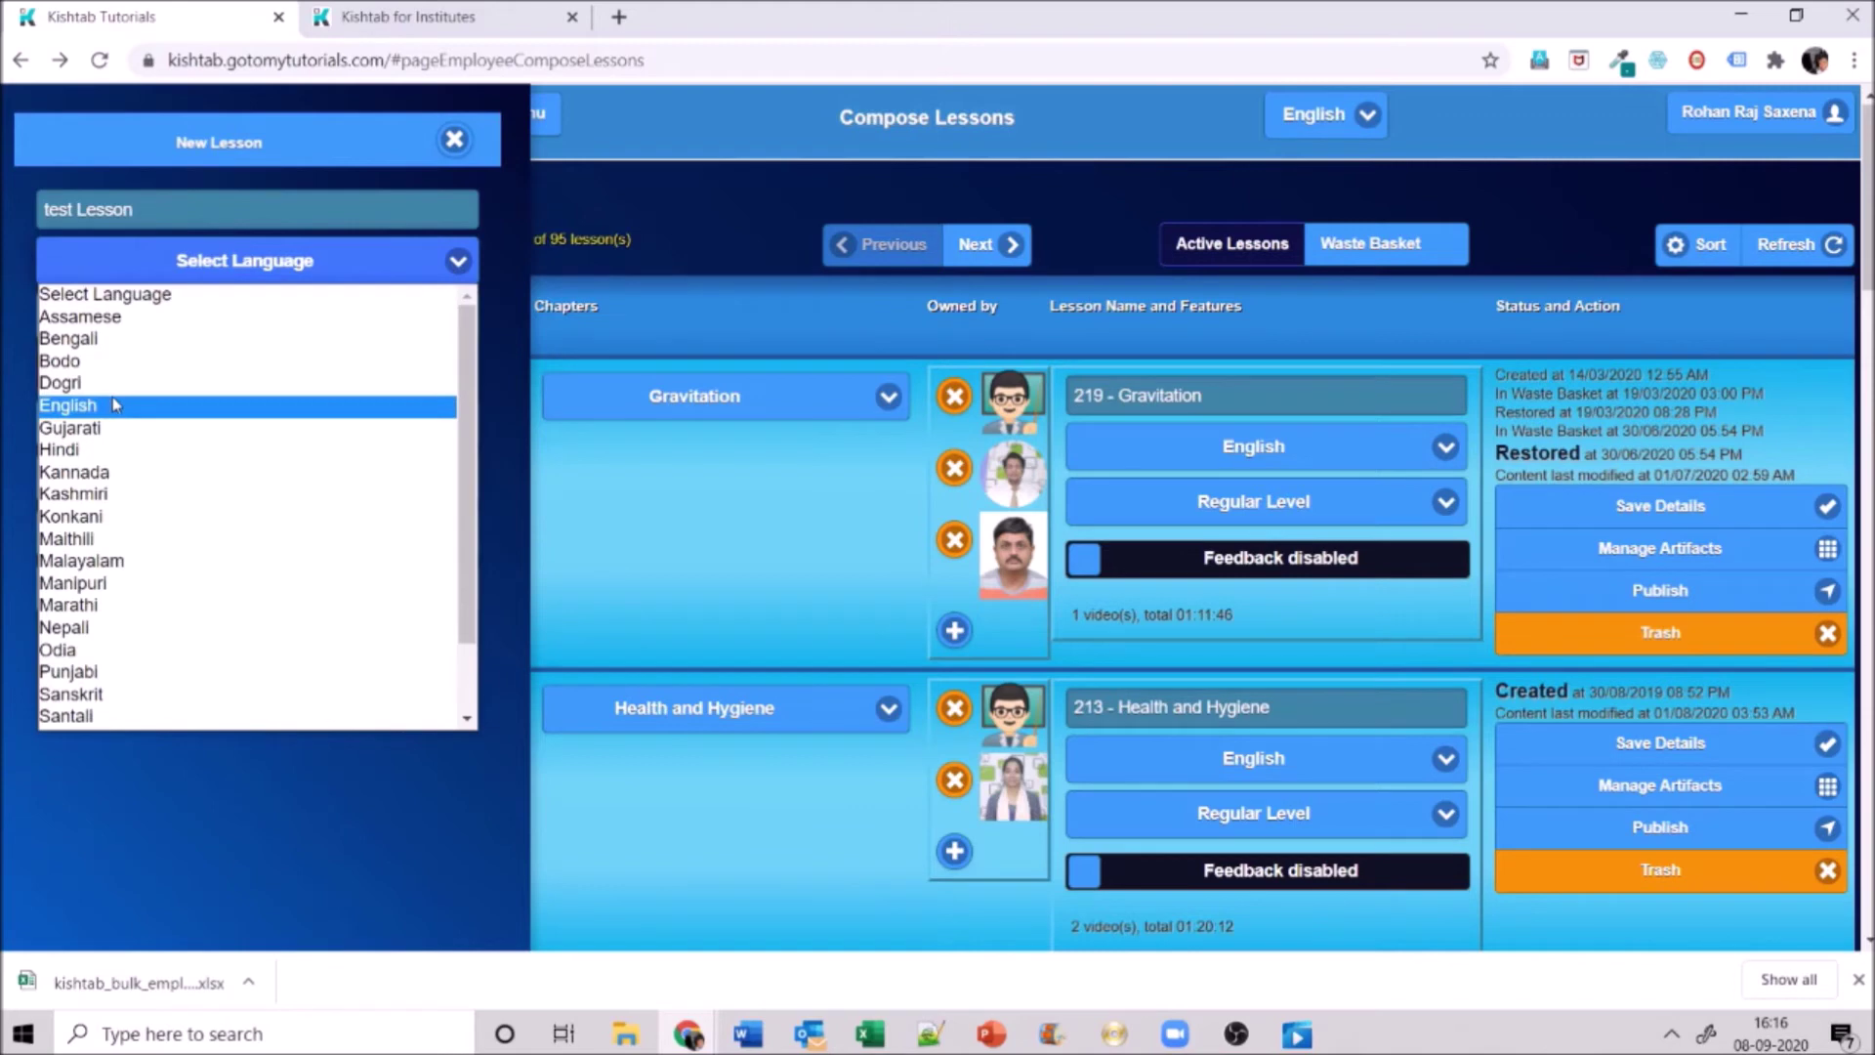
click(115, 405)
click(176, 330)
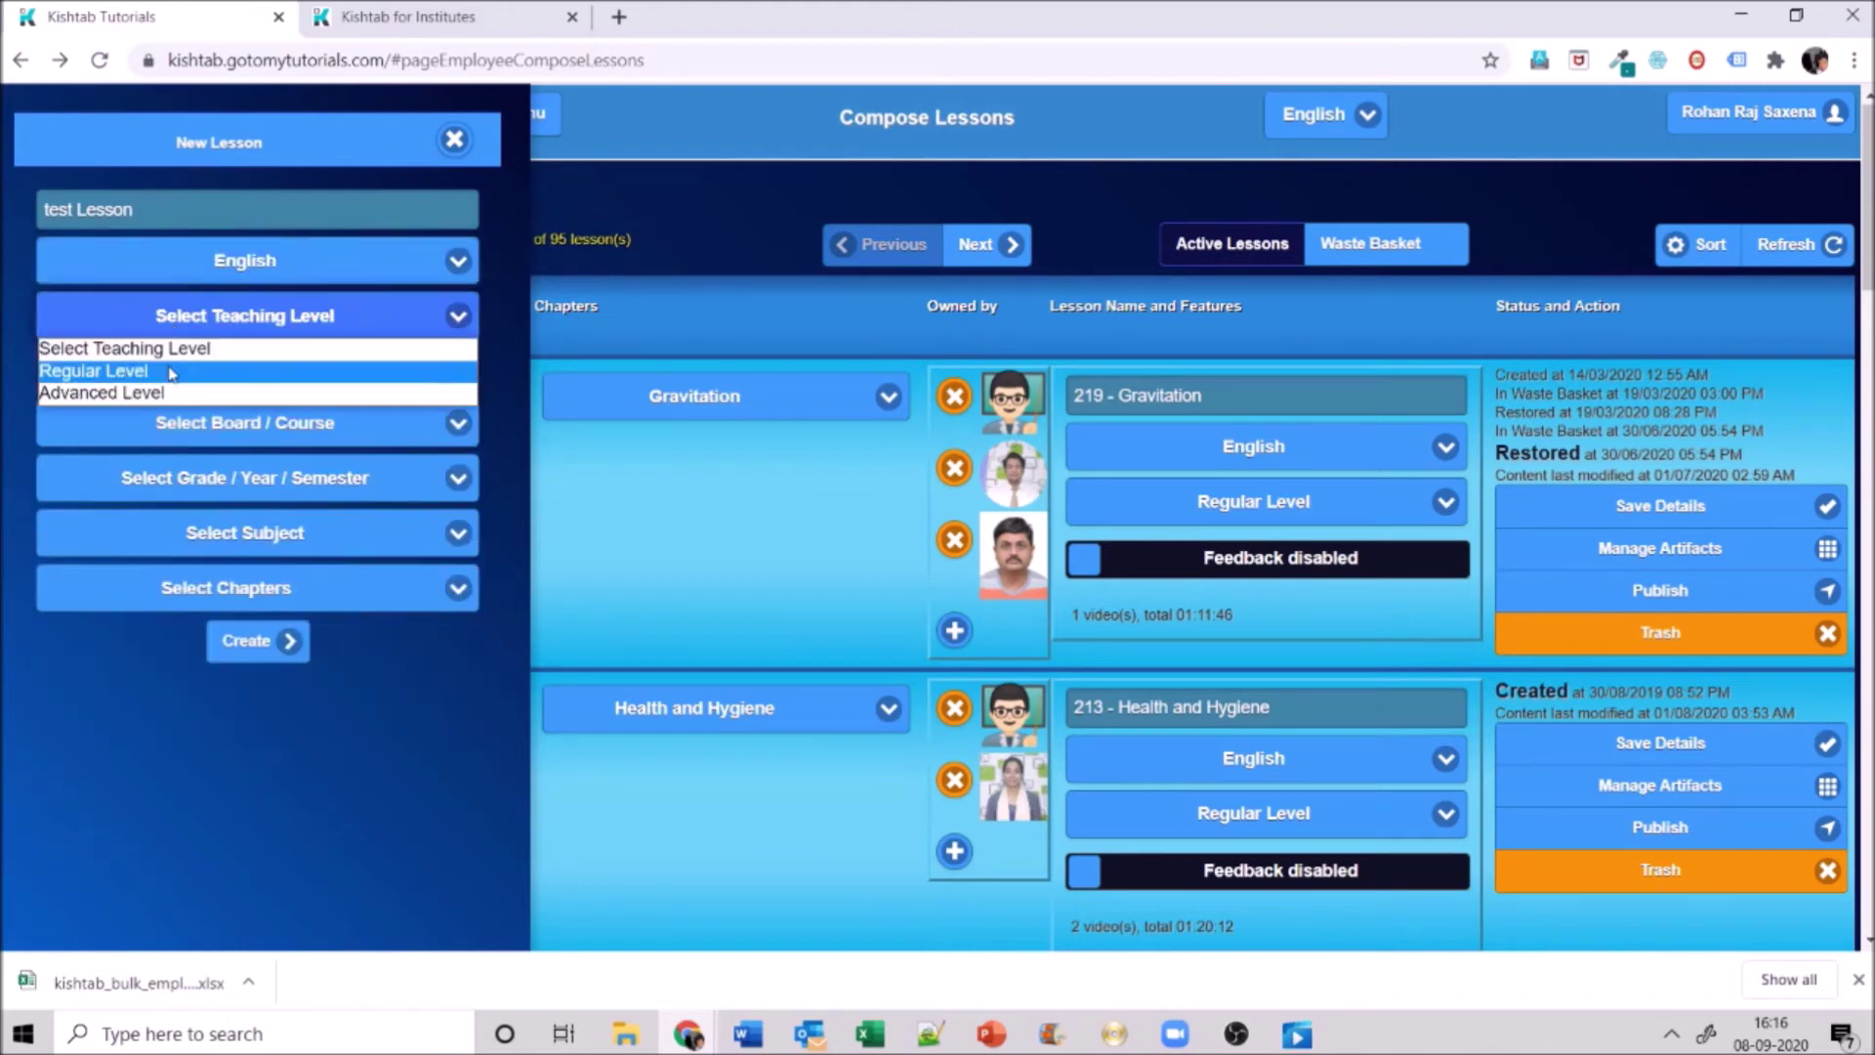
click(171, 371)
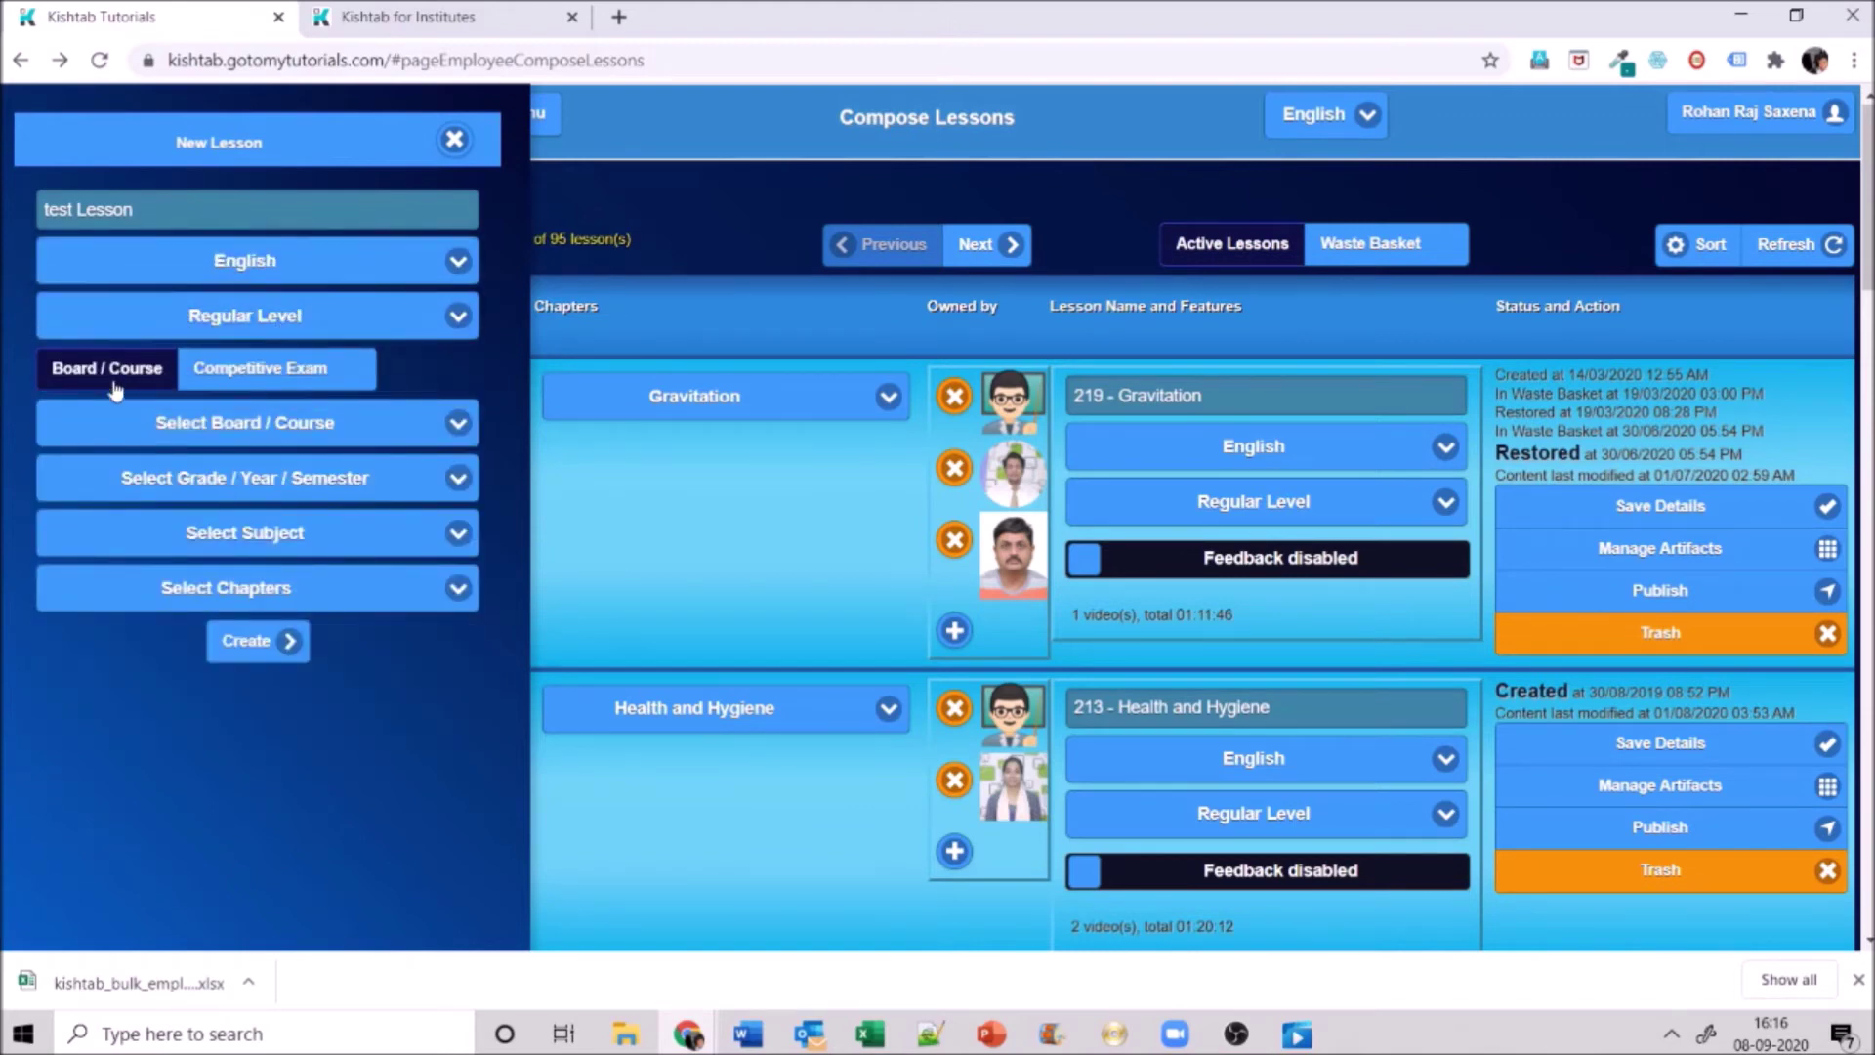
Step: Choose board C.B.S.E. and 10th Standard, trying Biology then Chemistry as subject
click(172, 422)
click(97, 520)
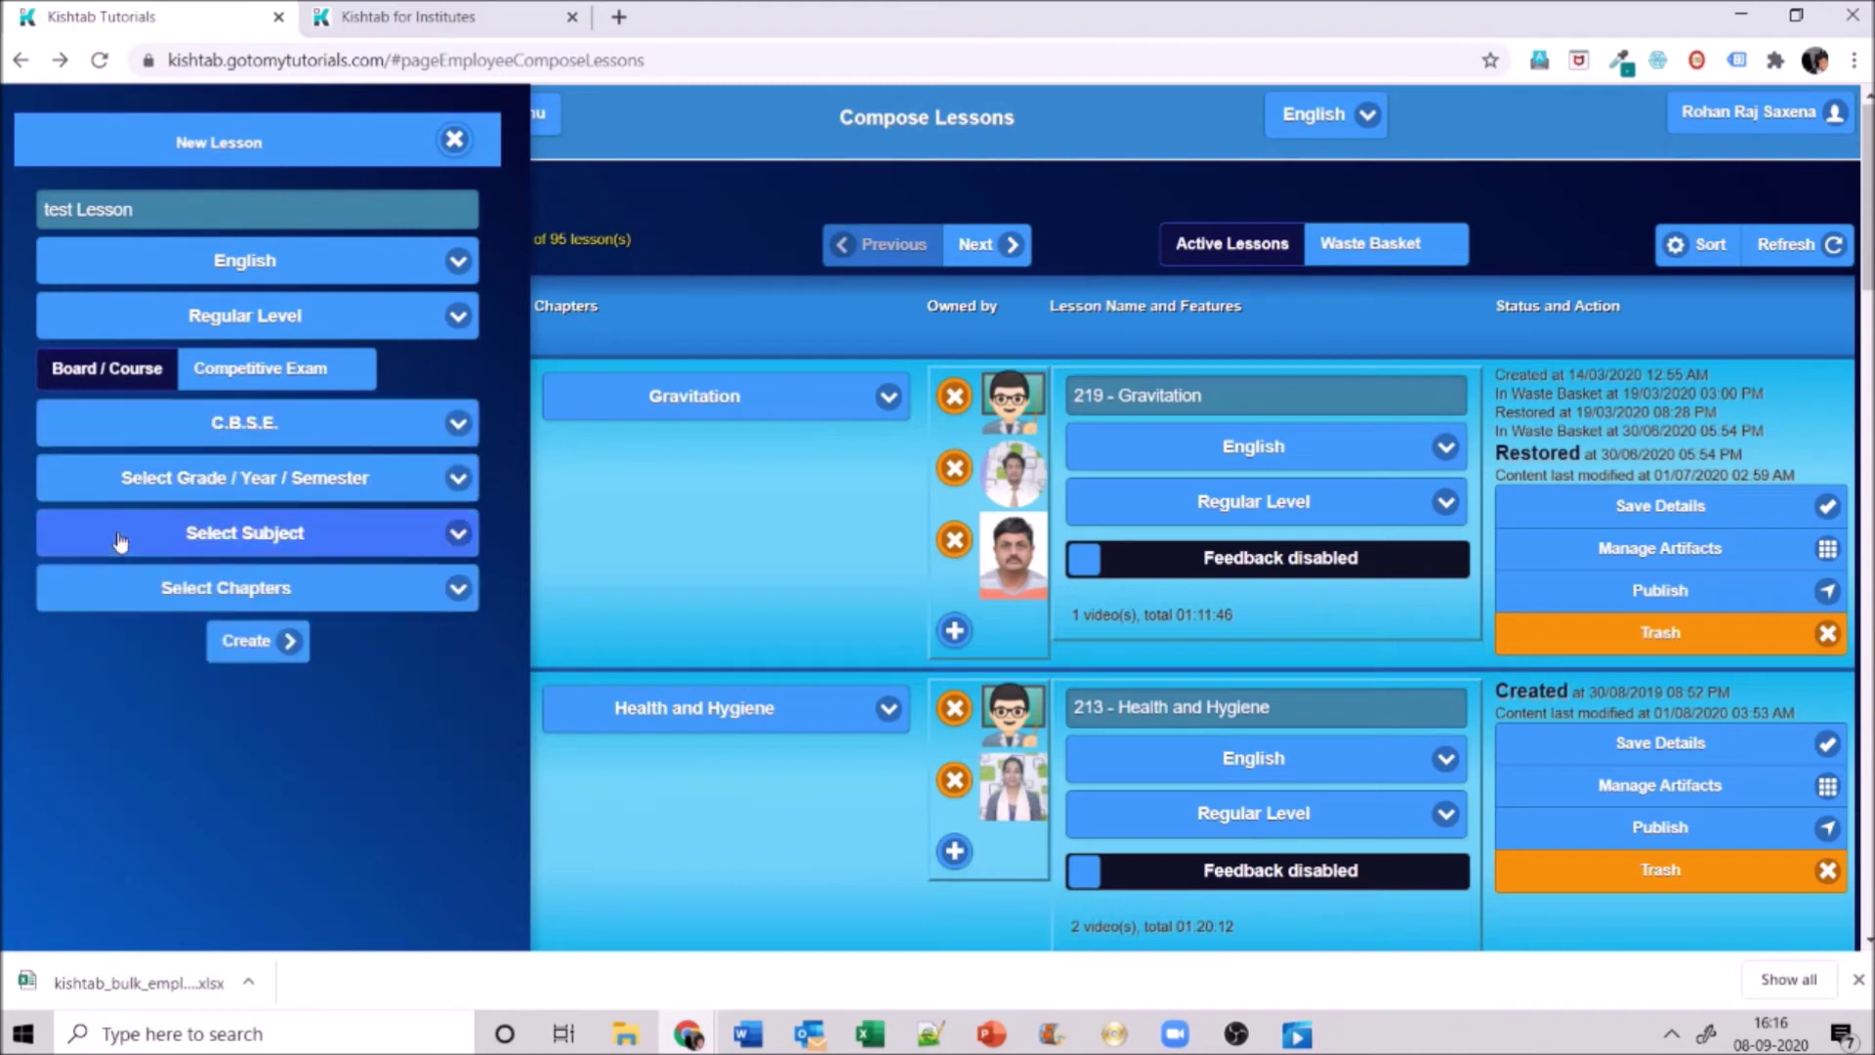
click(187, 480)
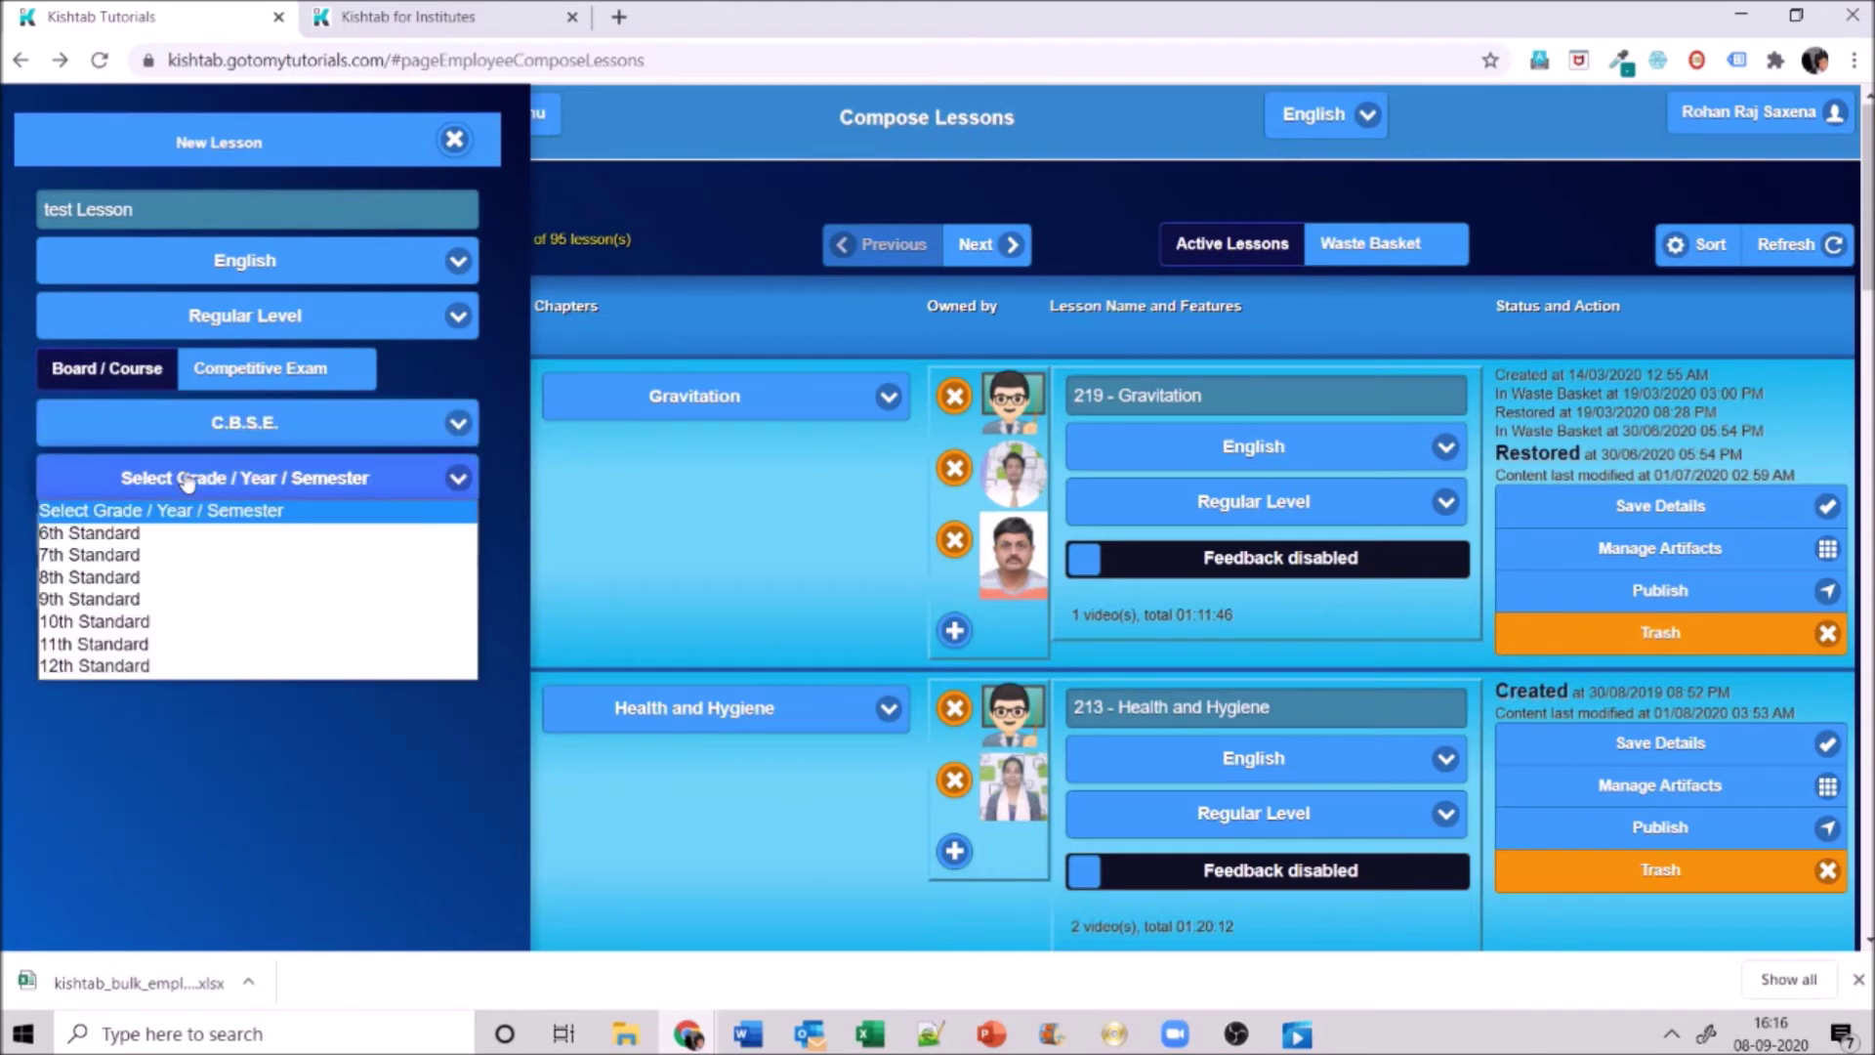
click(86, 630)
click(216, 535)
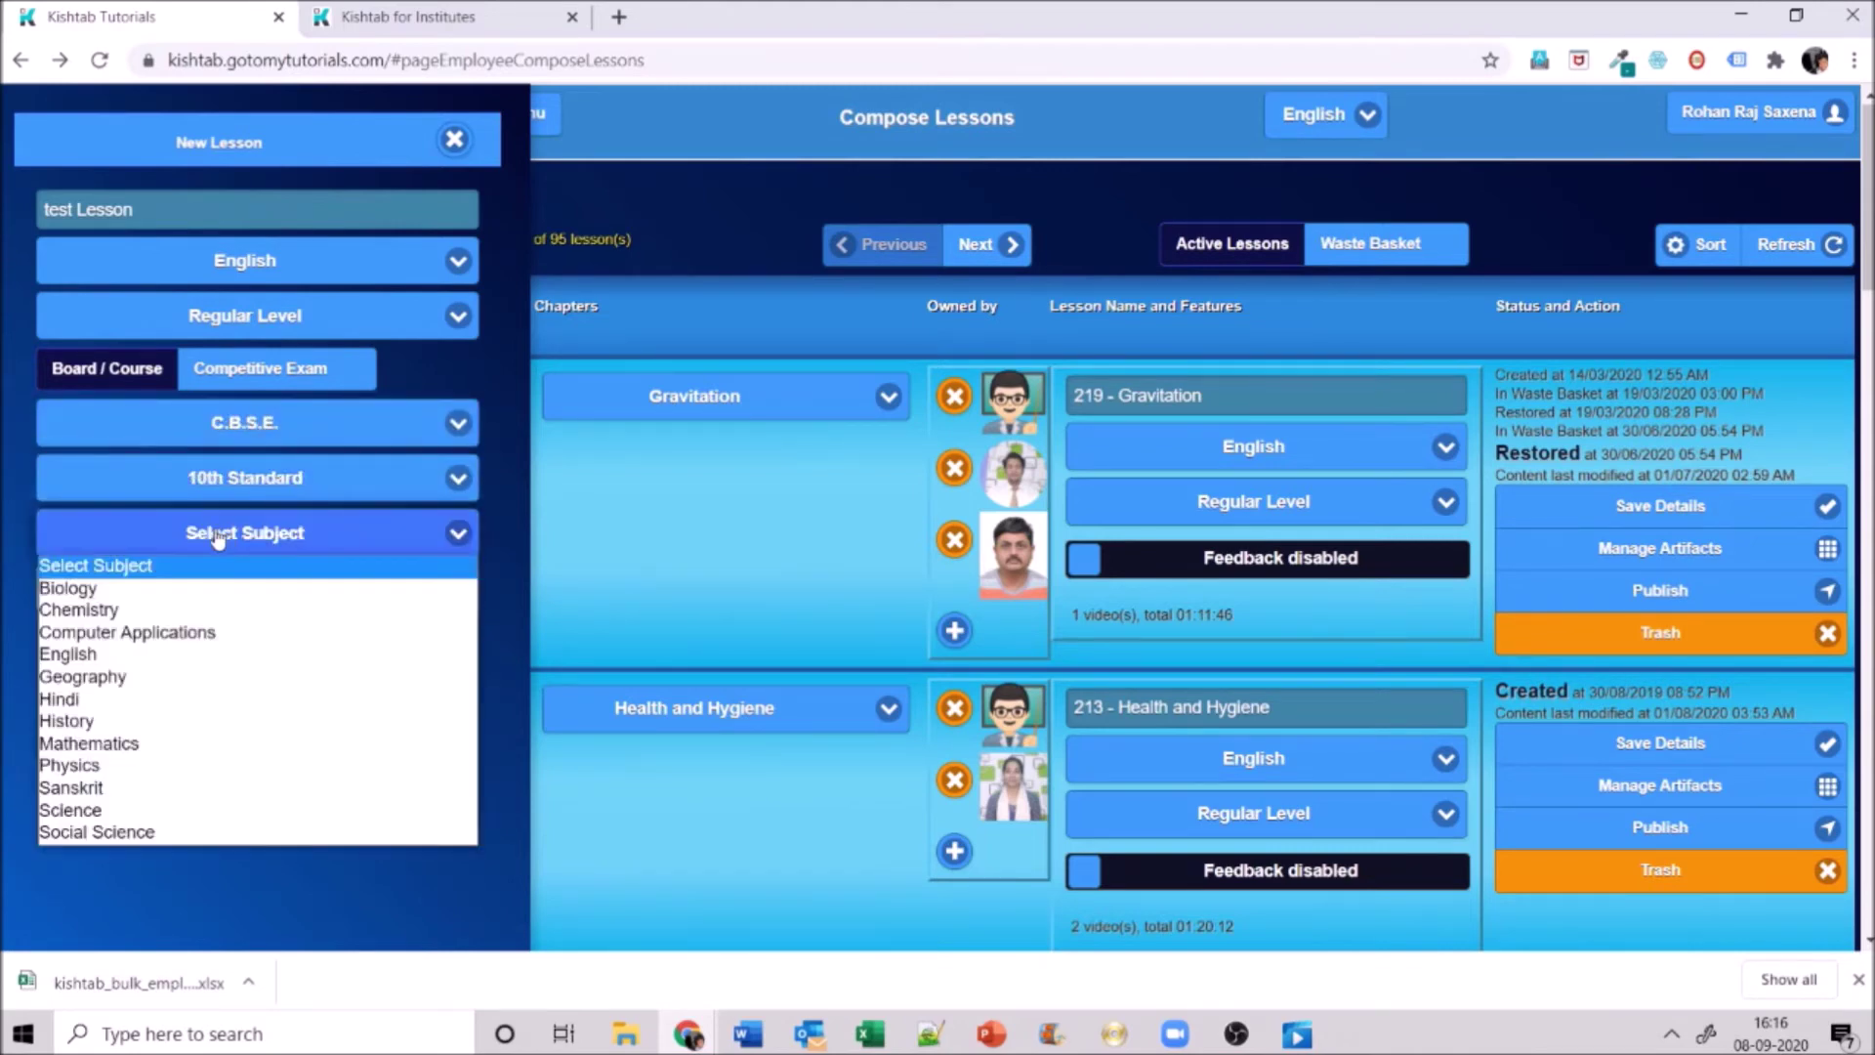
click(69, 588)
click(166, 591)
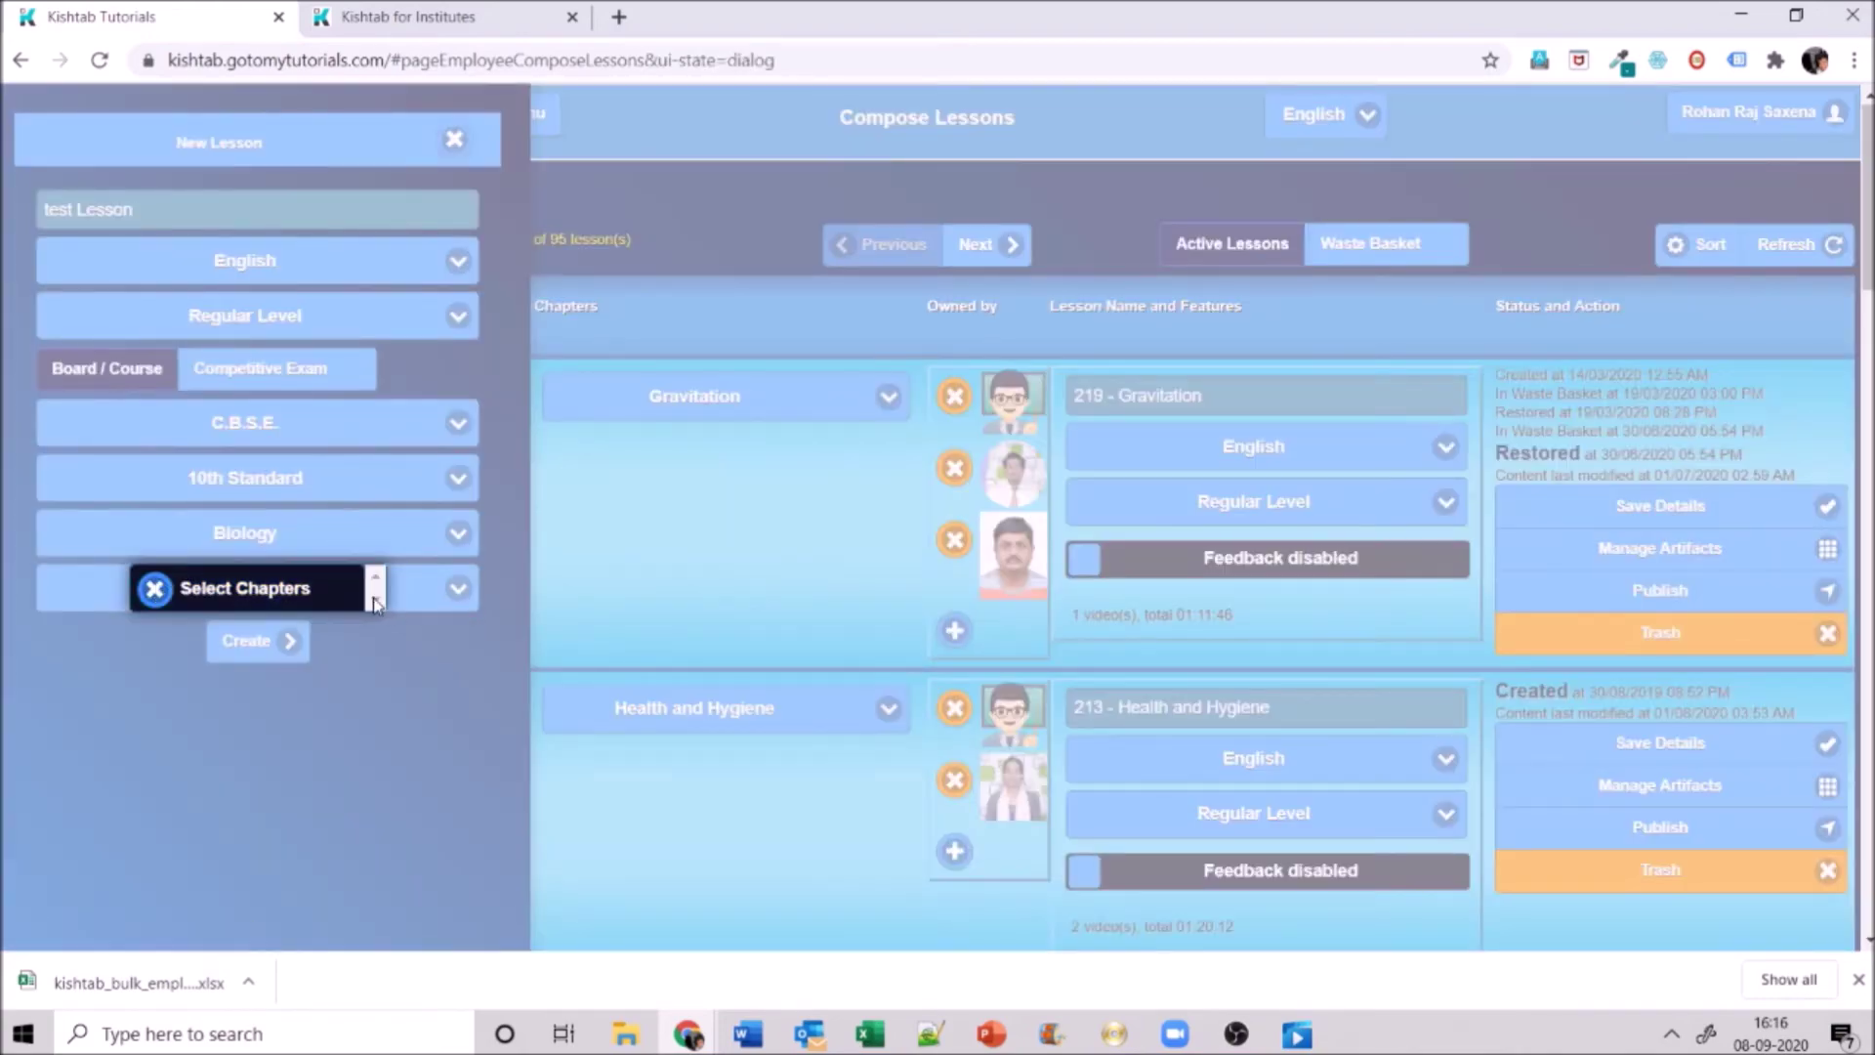
click(354, 525)
click(368, 535)
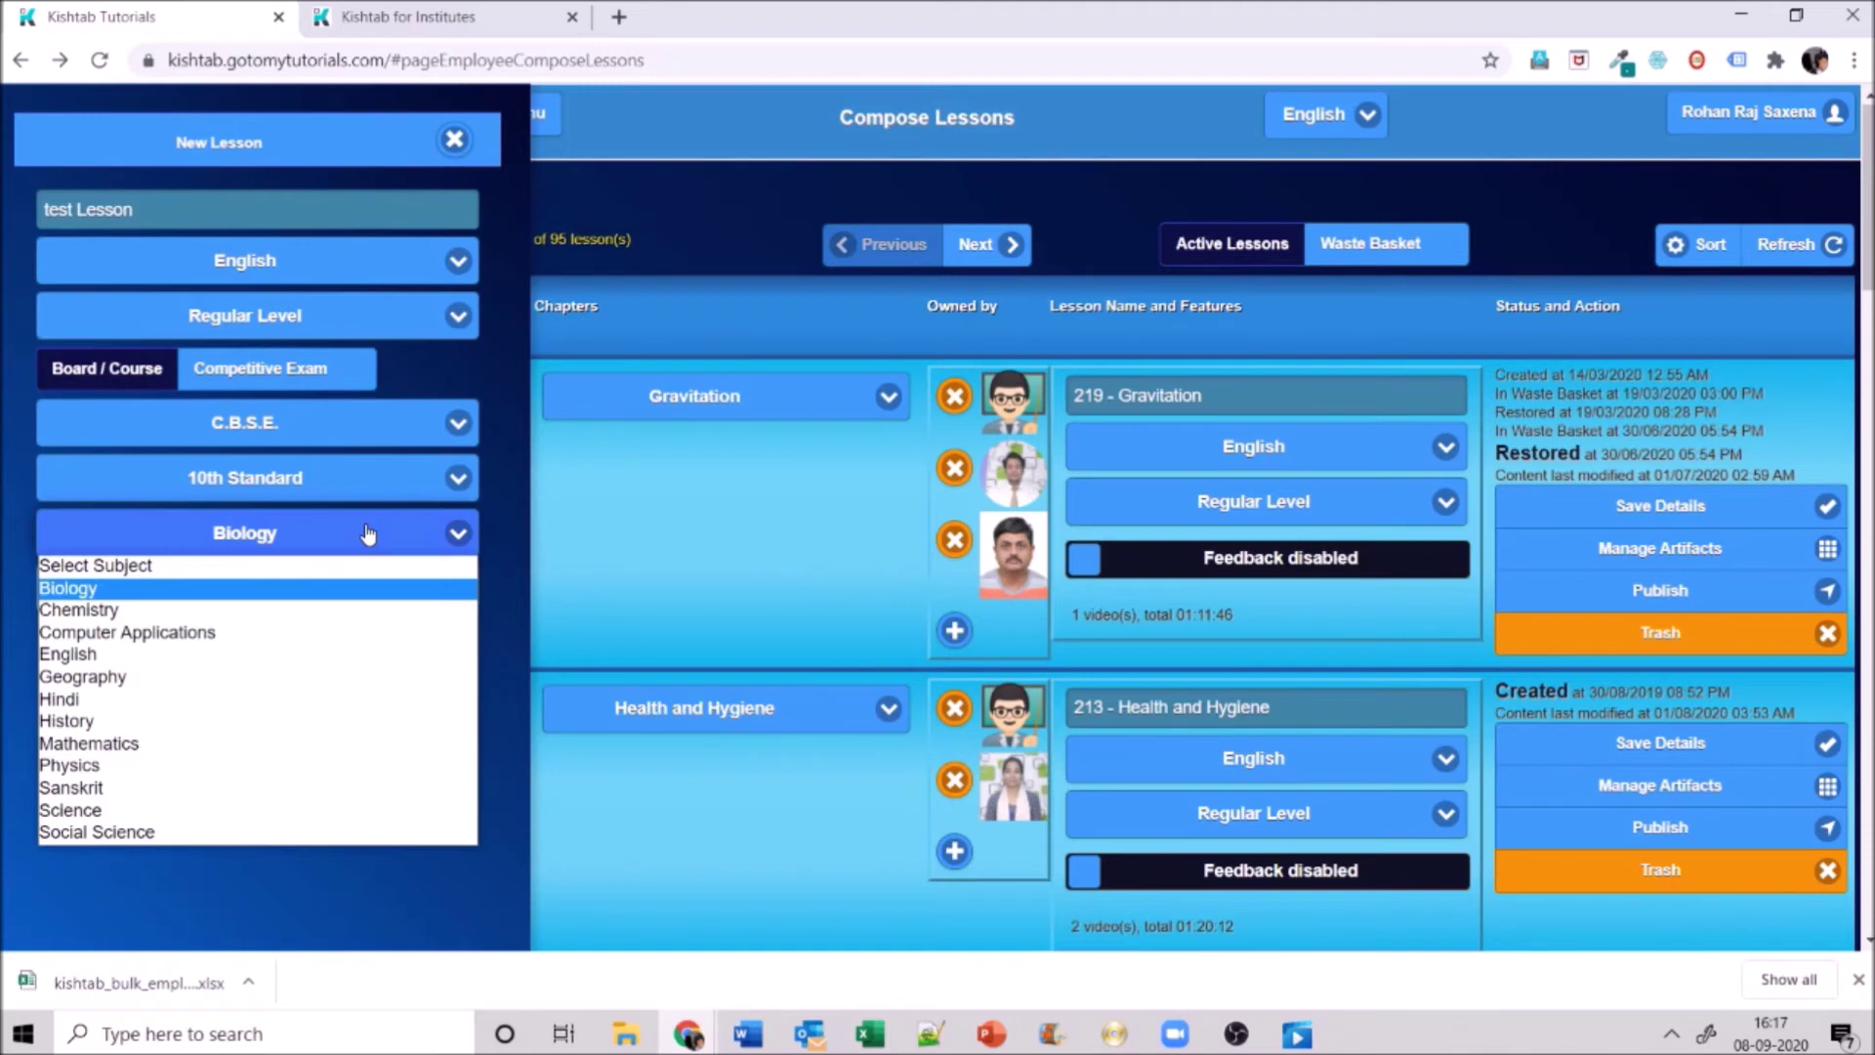
click(103, 611)
click(272, 586)
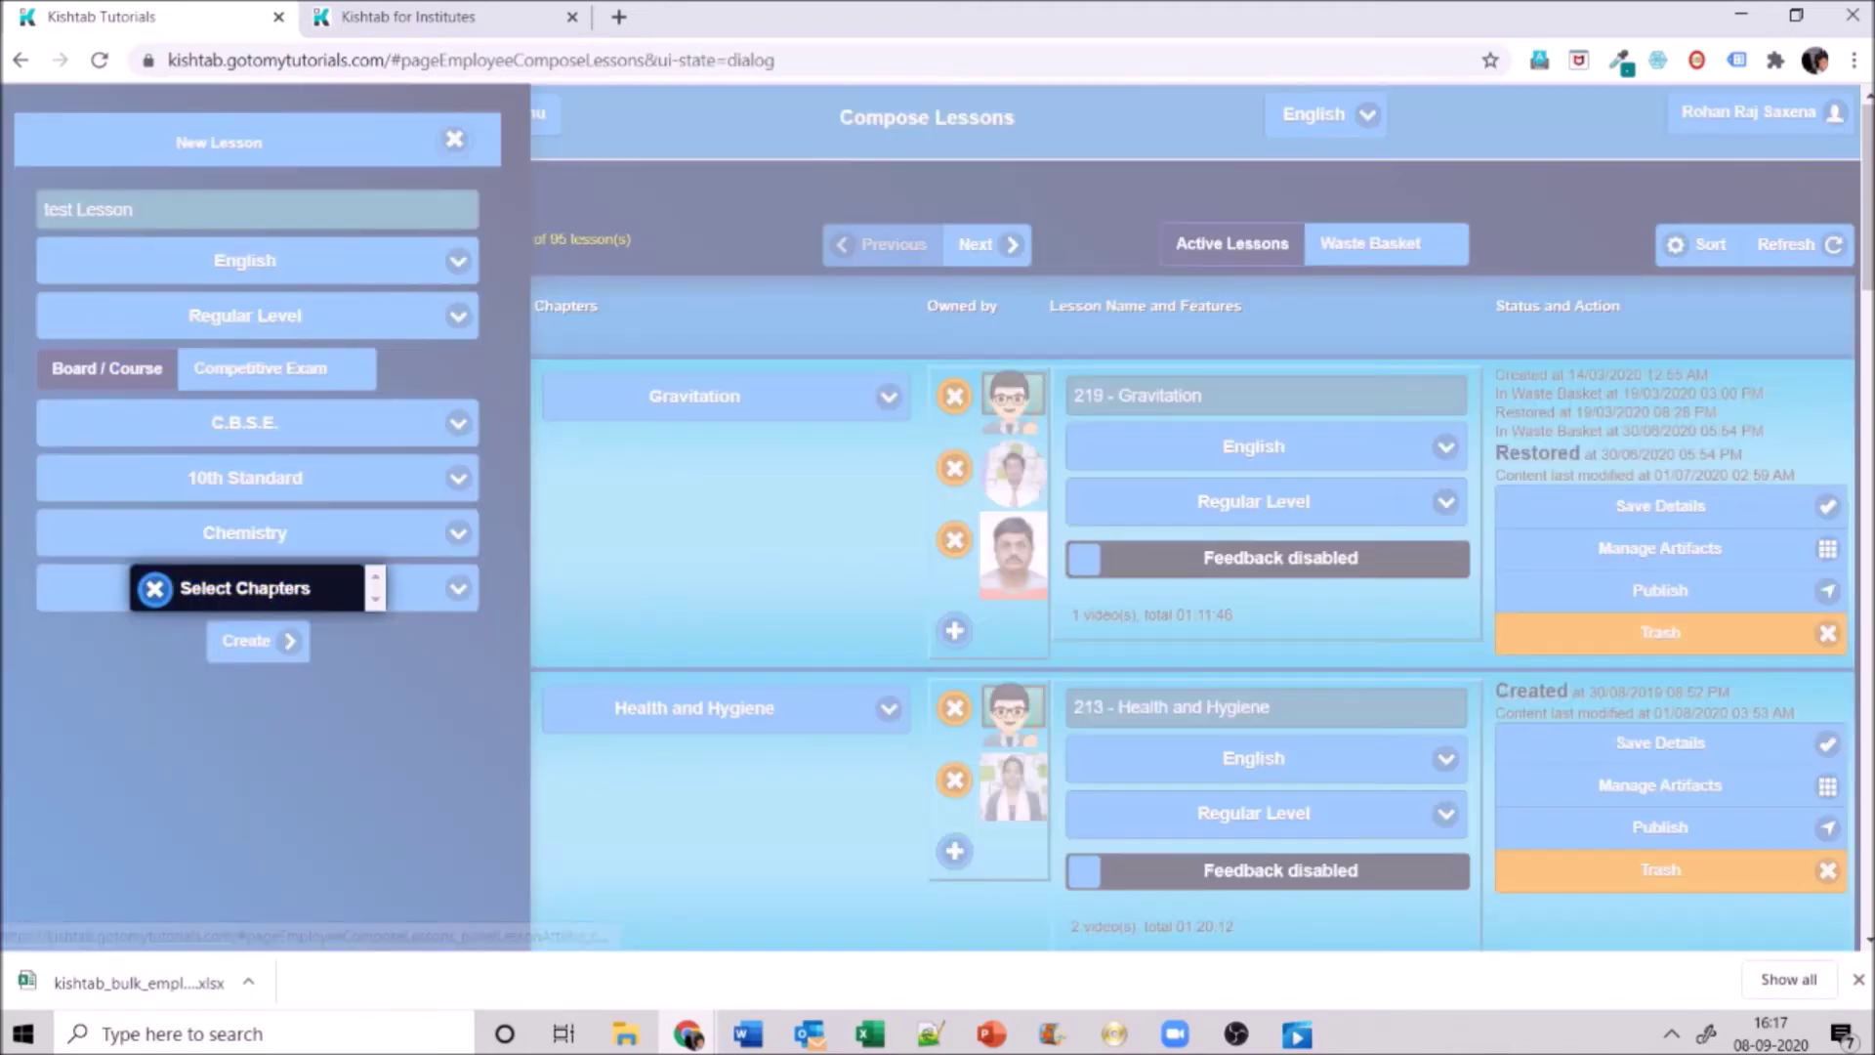
click(248, 660)
Step: Set 10th Standard Mathematics, chapter Pair of Linear Equations in Two Variables, and create the lesson
click(337, 486)
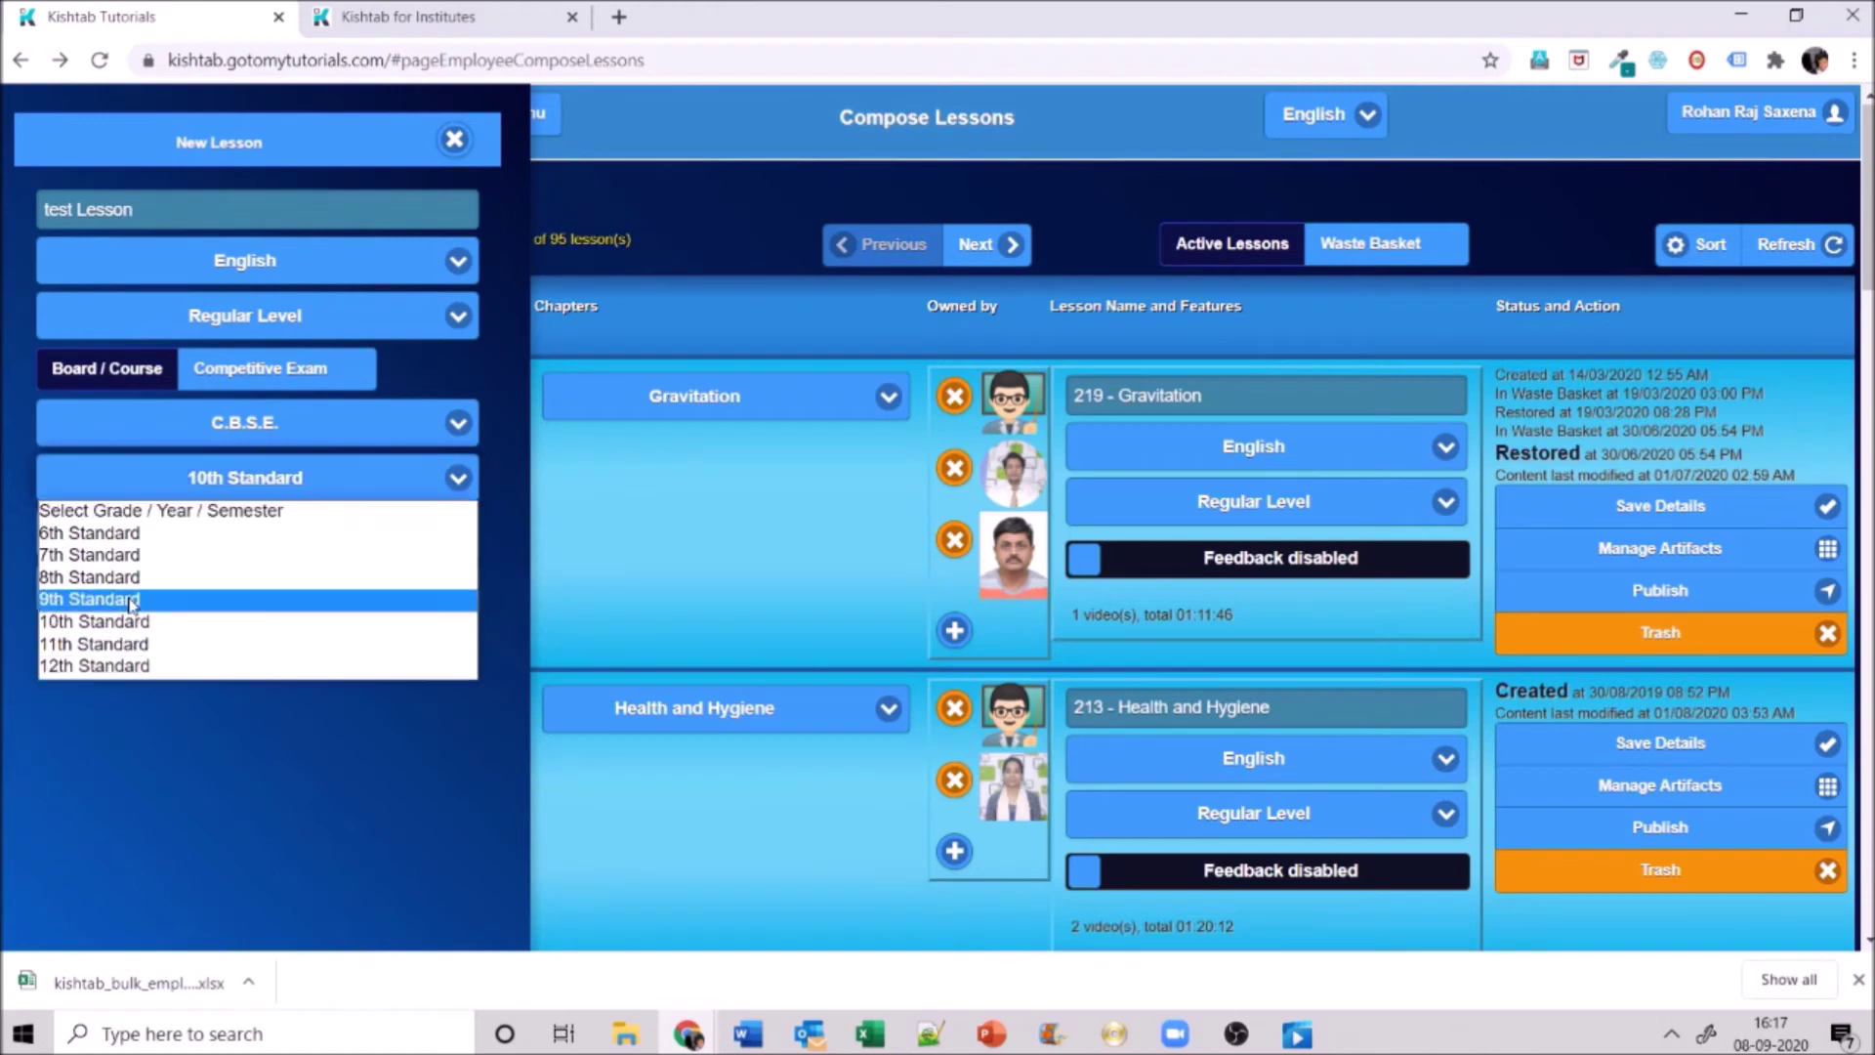
click(134, 621)
click(327, 535)
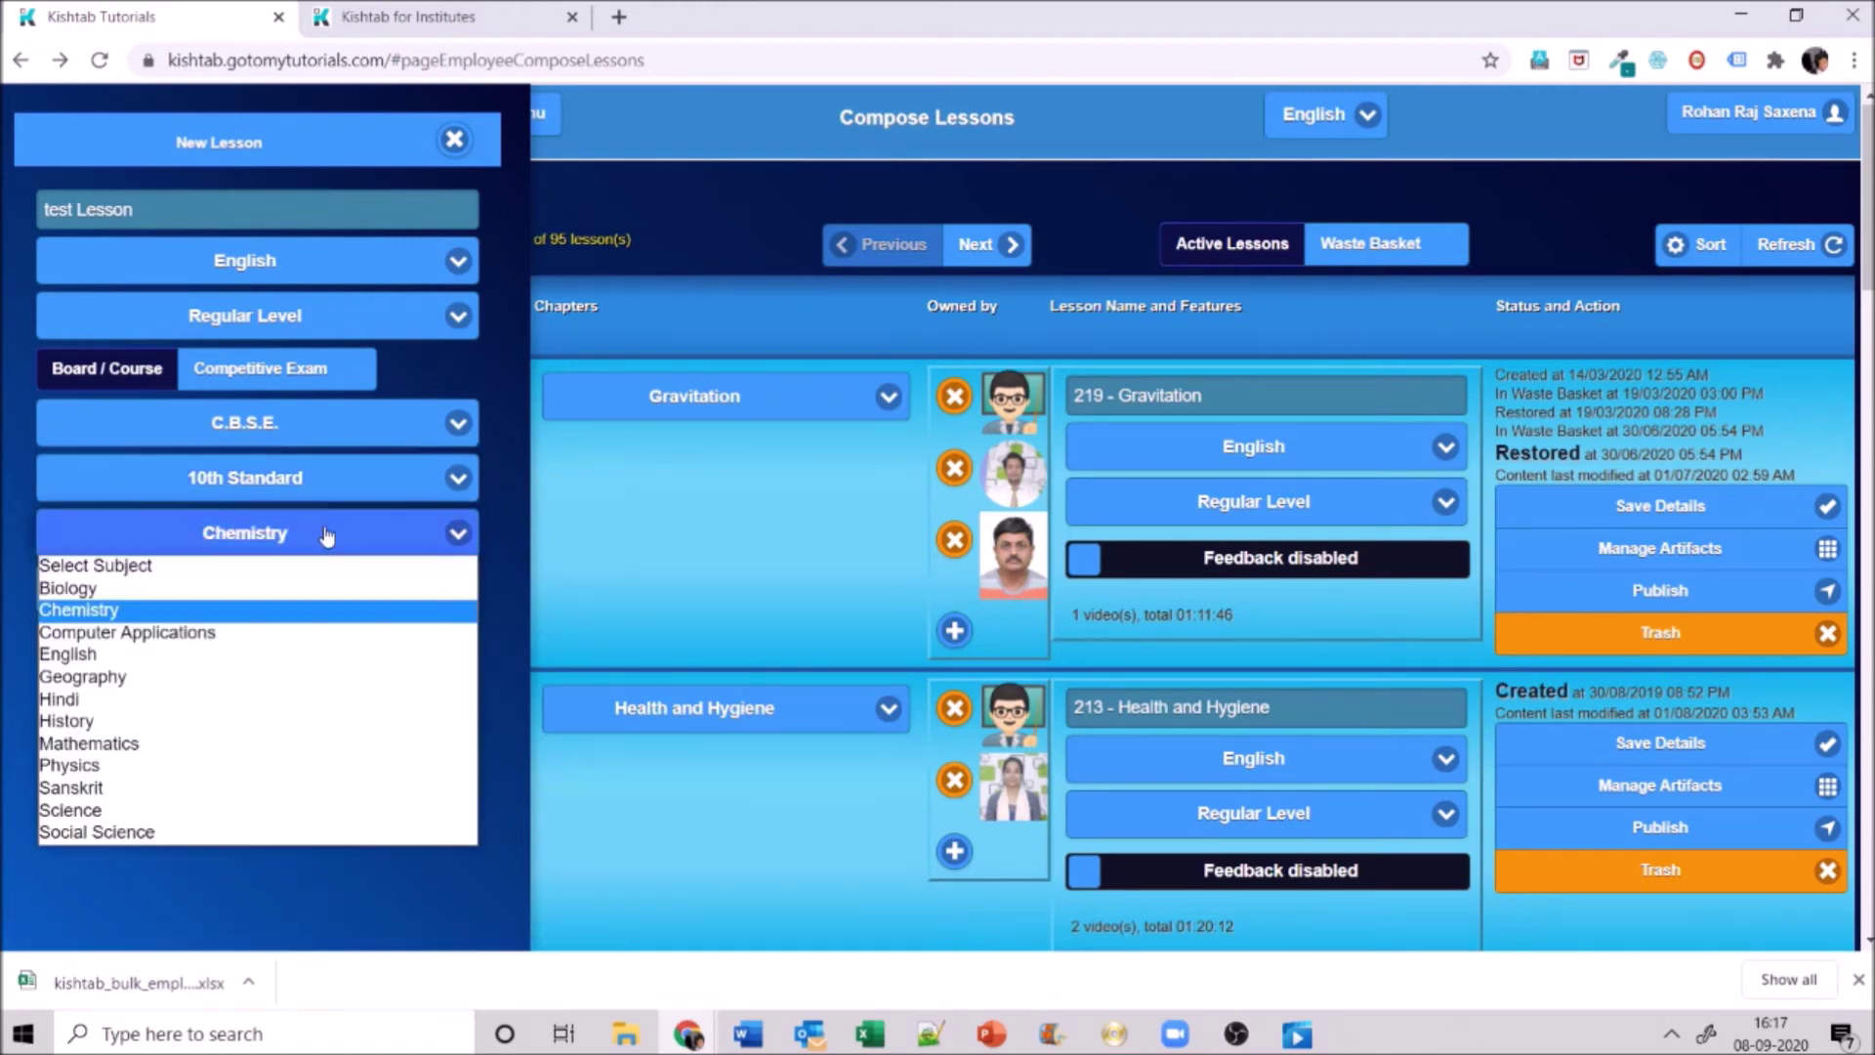
click(186, 743)
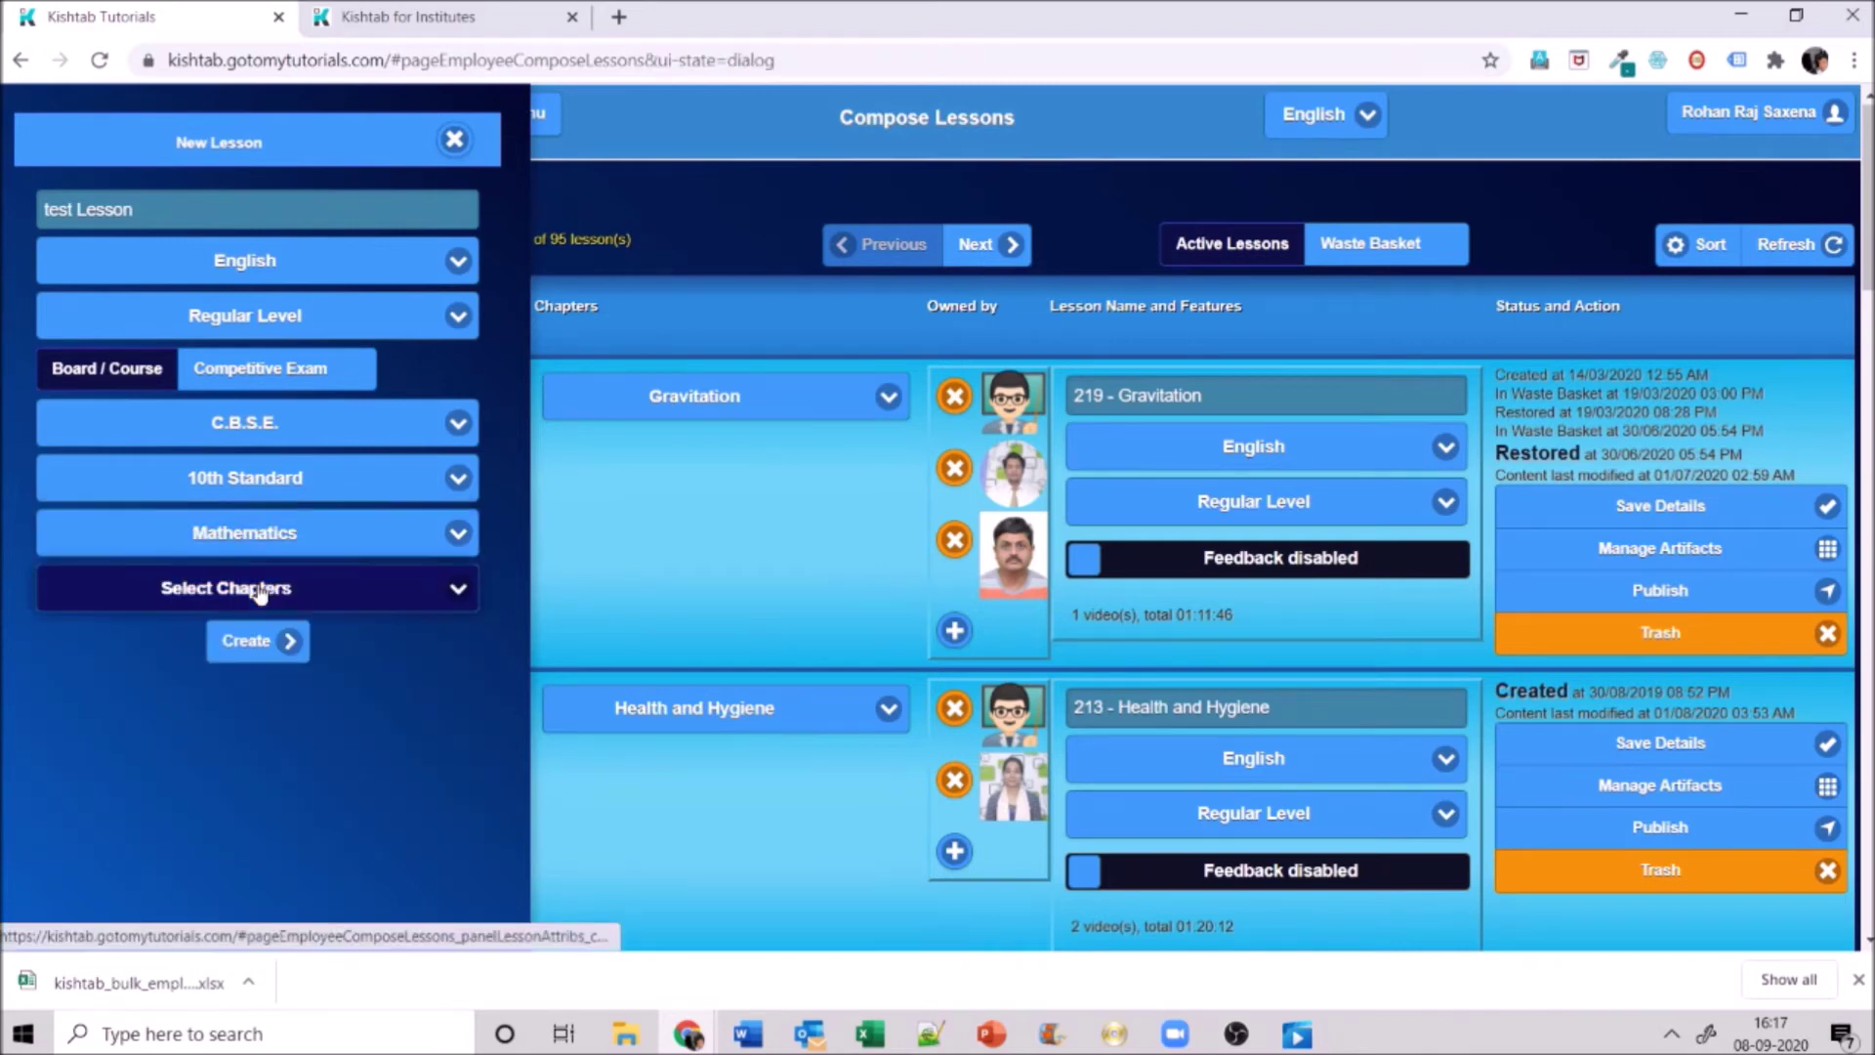
click(270, 589)
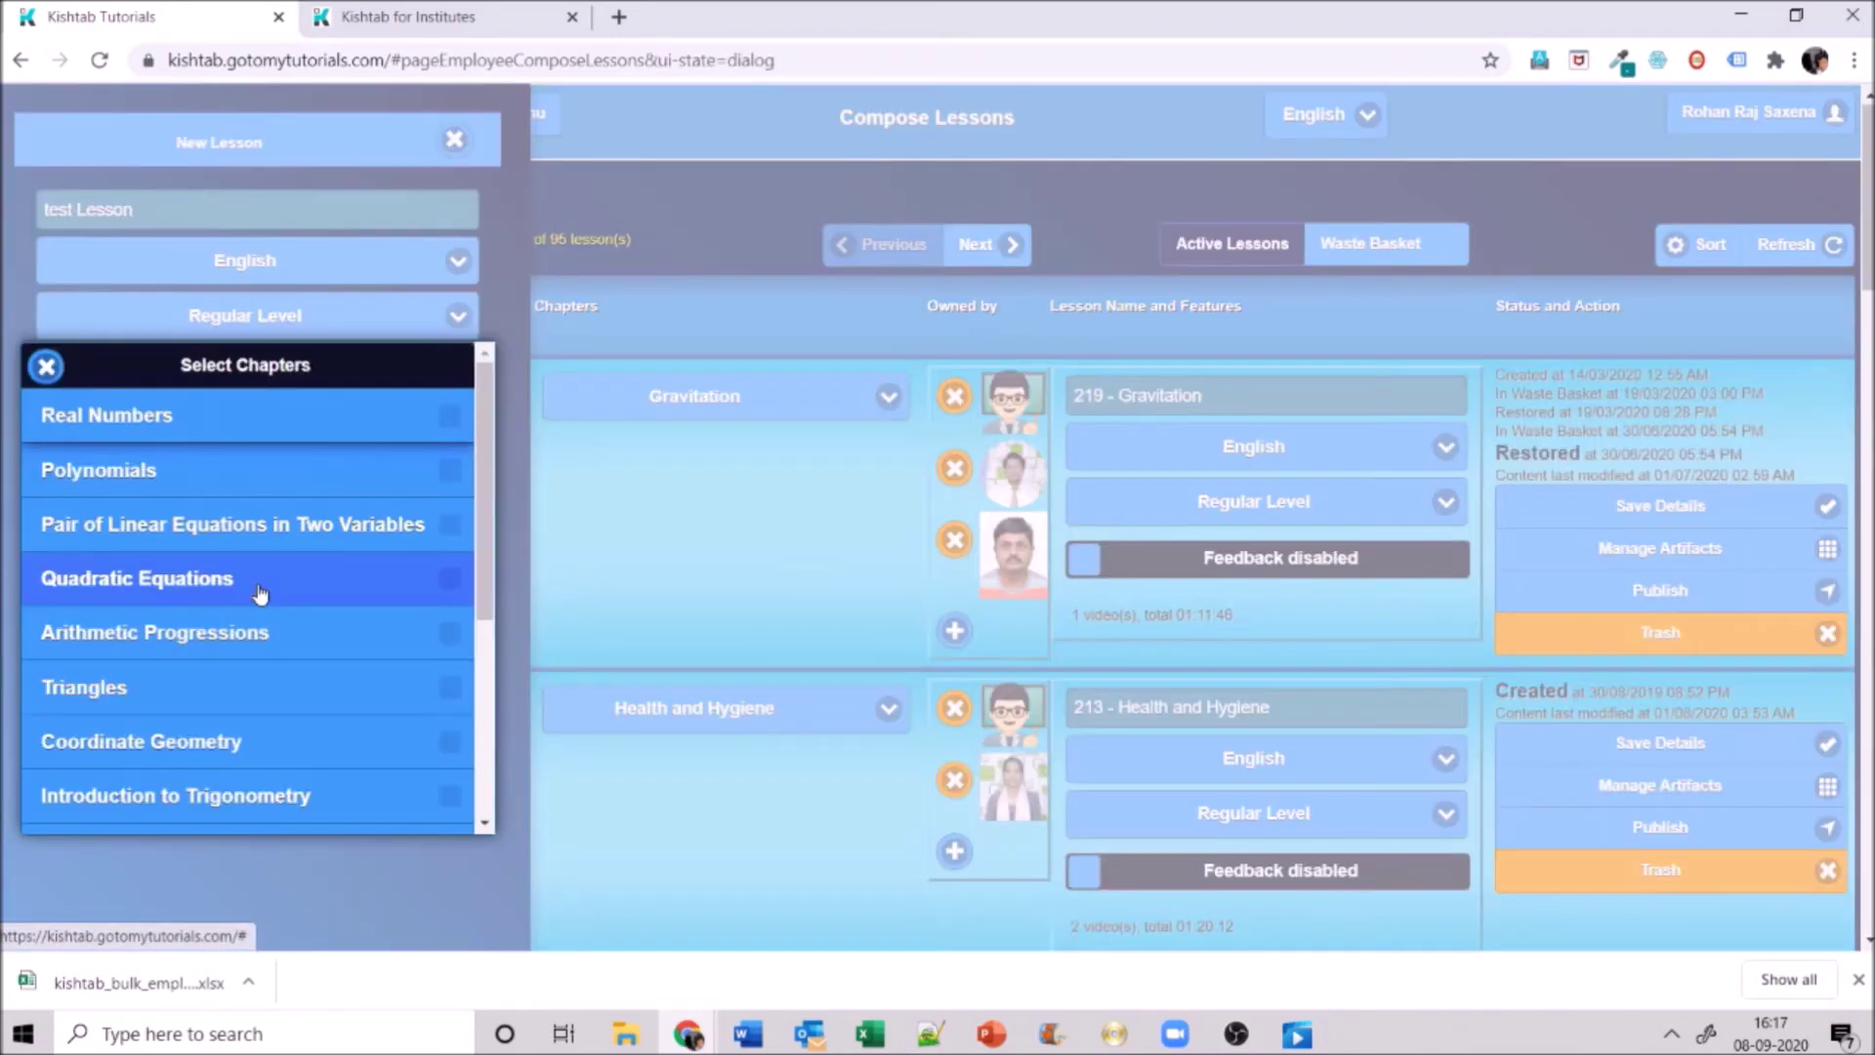
click(254, 527)
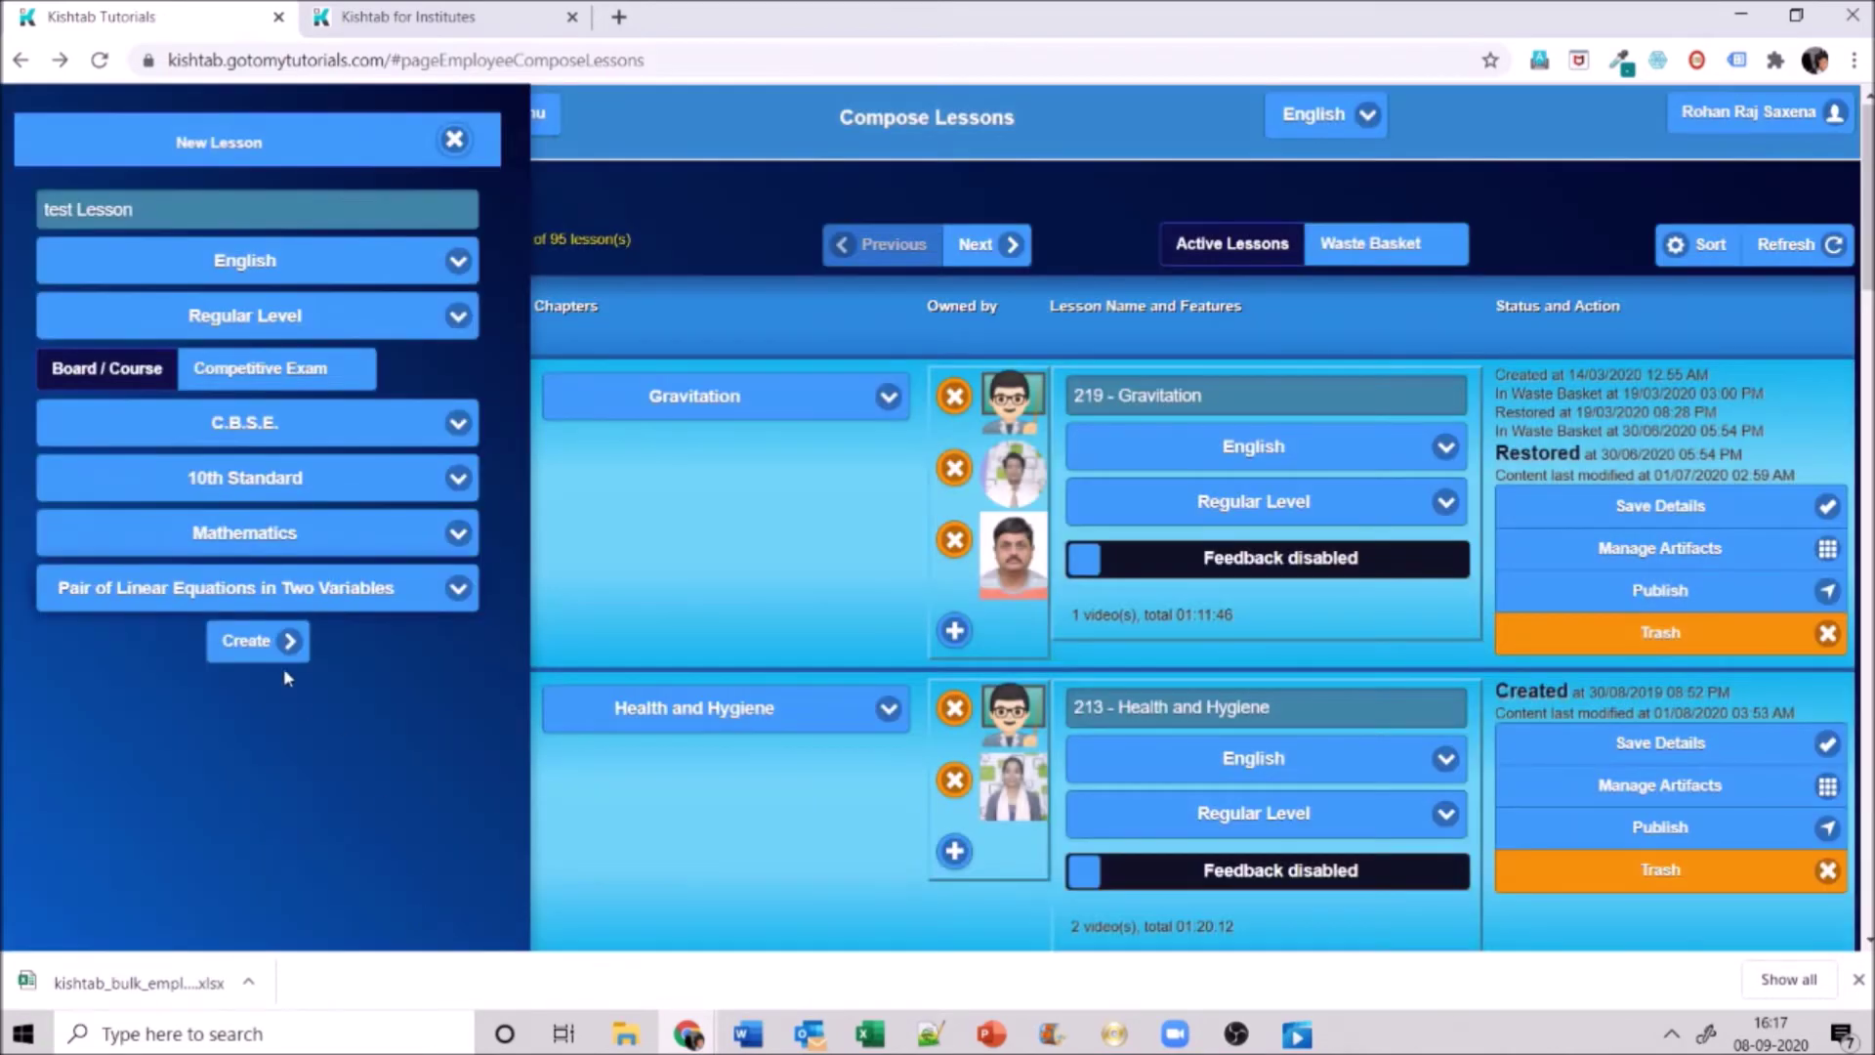
click(277, 641)
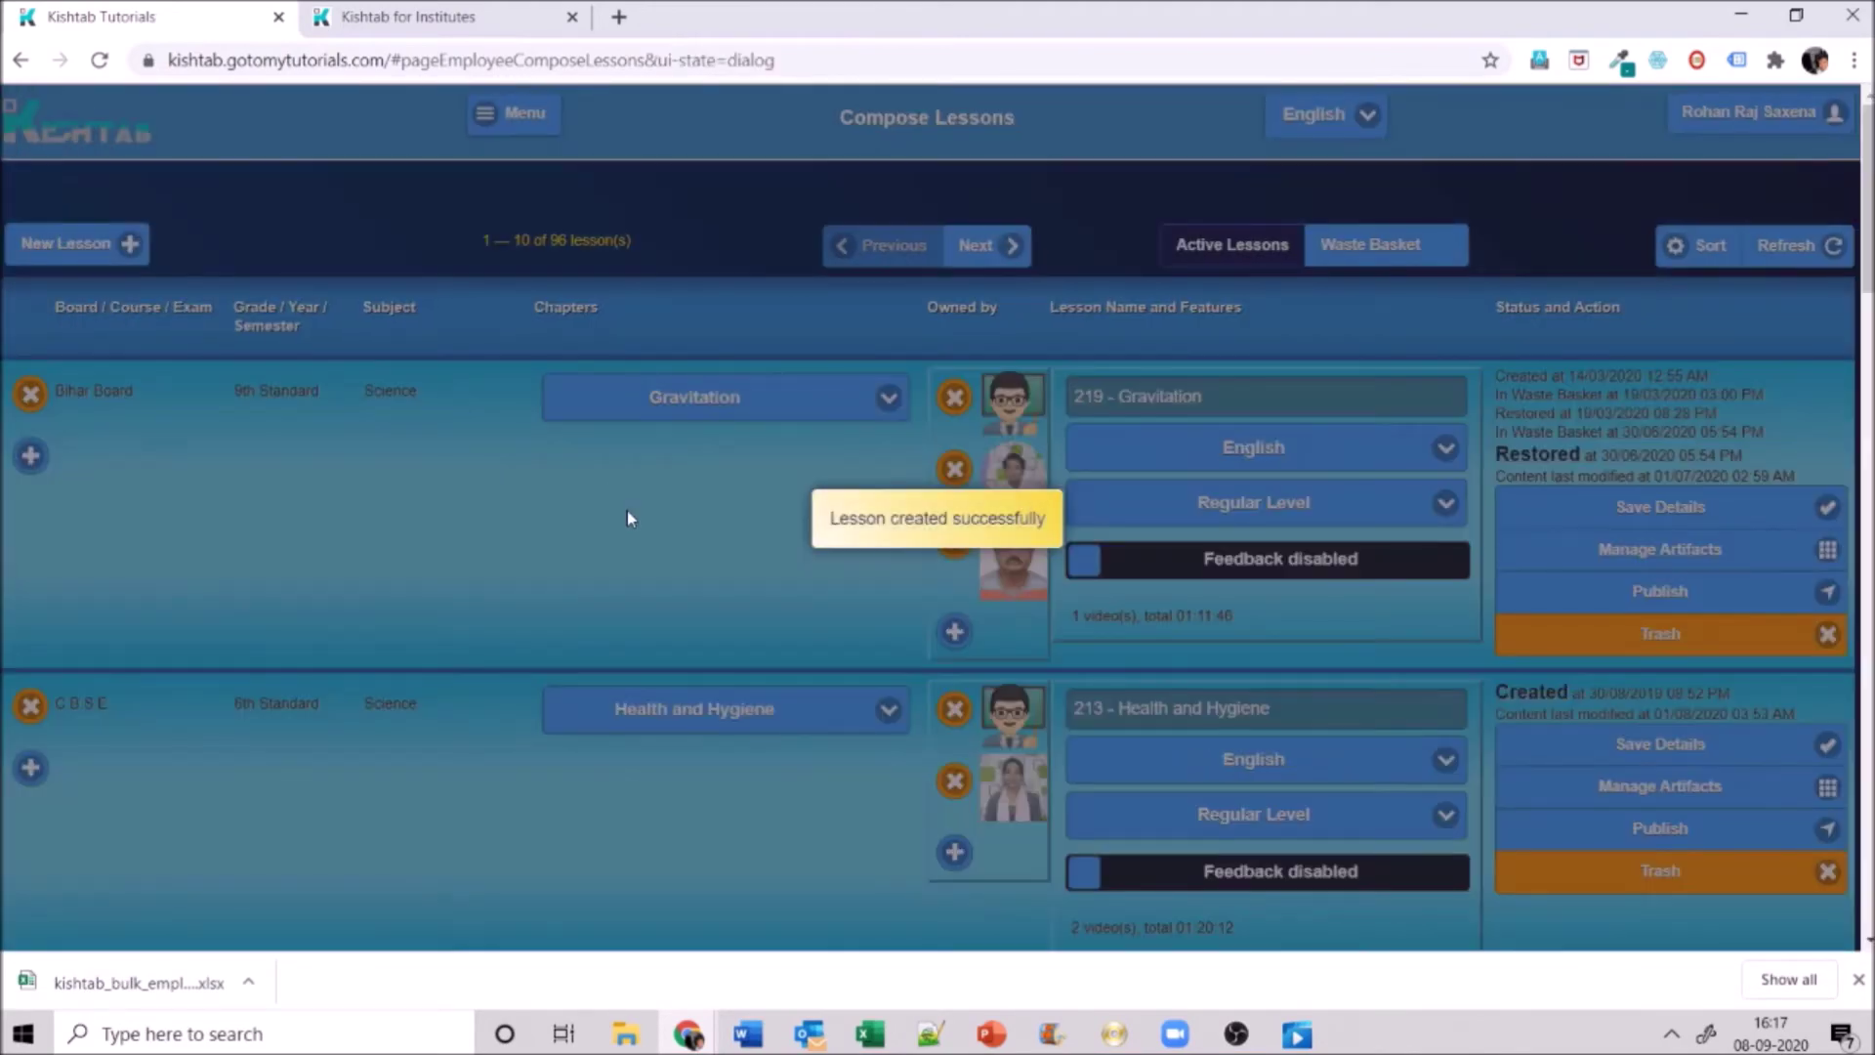
Step: Find the test Lesson row in the list and open its Manage Artifacts panel
scroll(627, 512, down, 5)
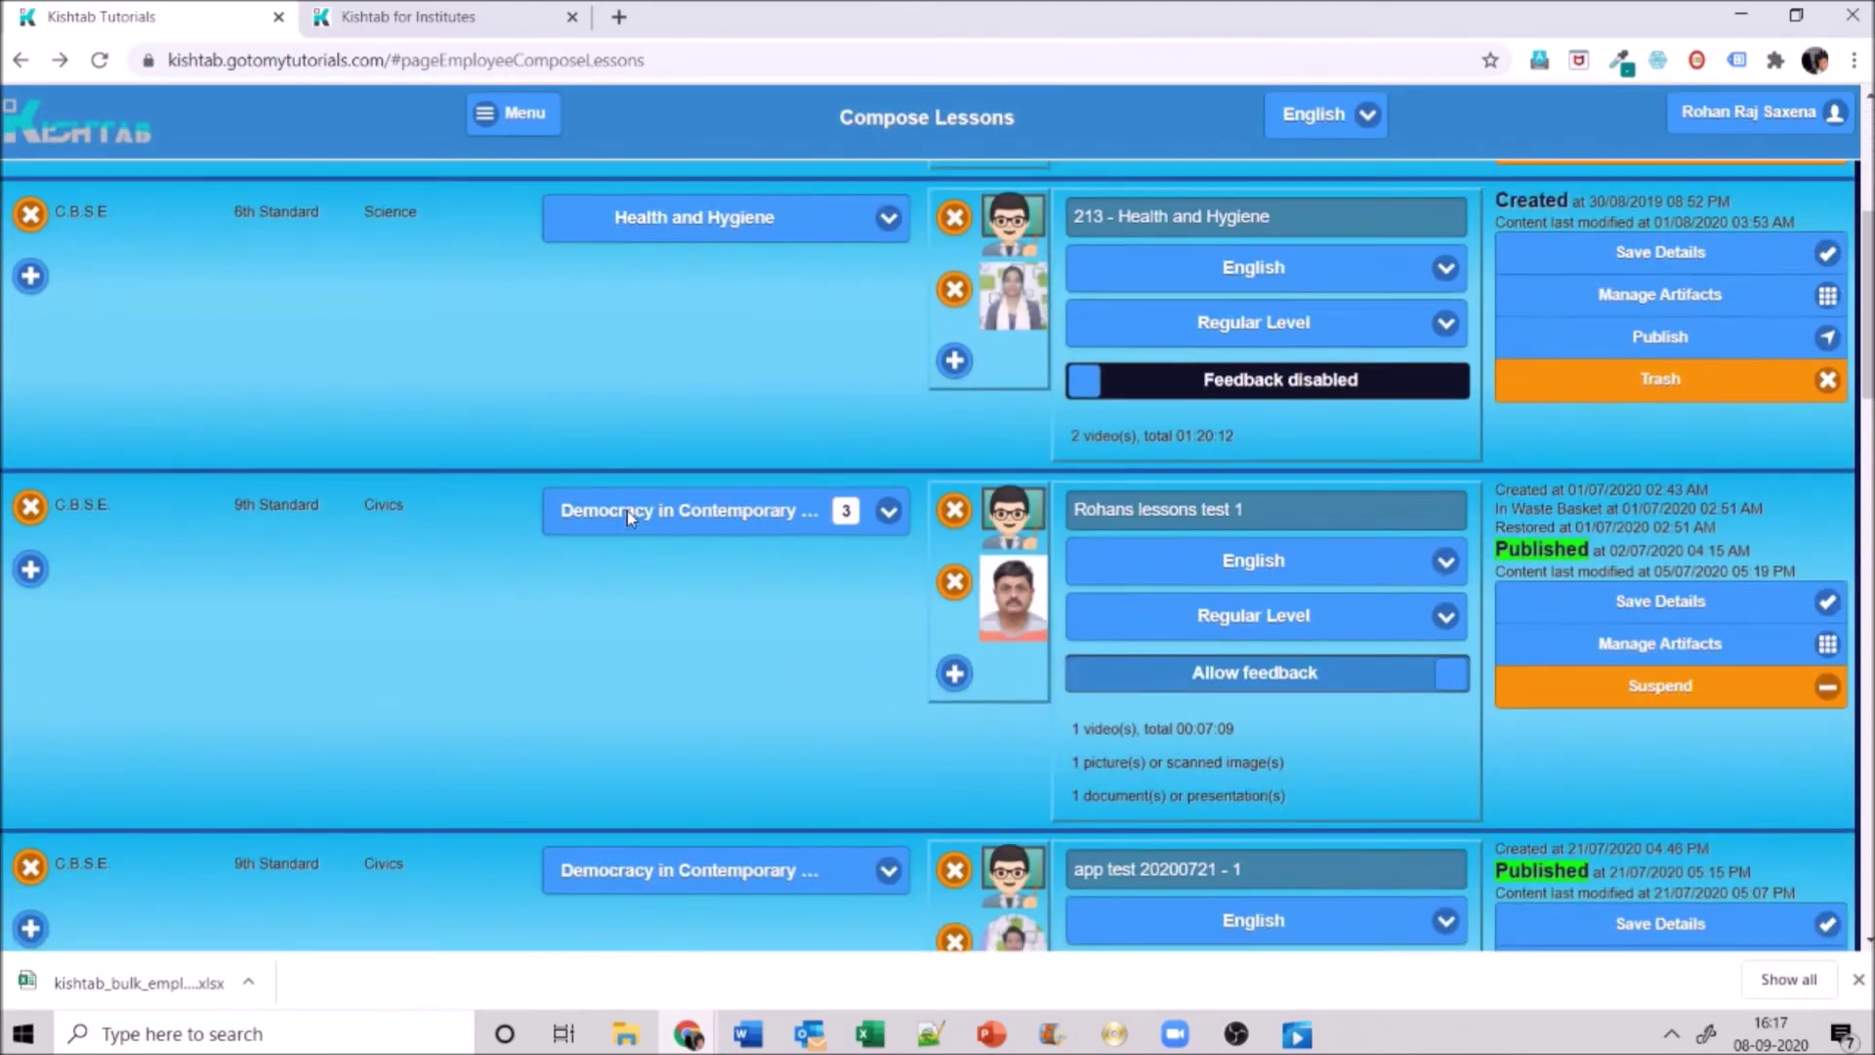
scroll(627, 512, down, 14)
scroll(627, 511, down, 9)
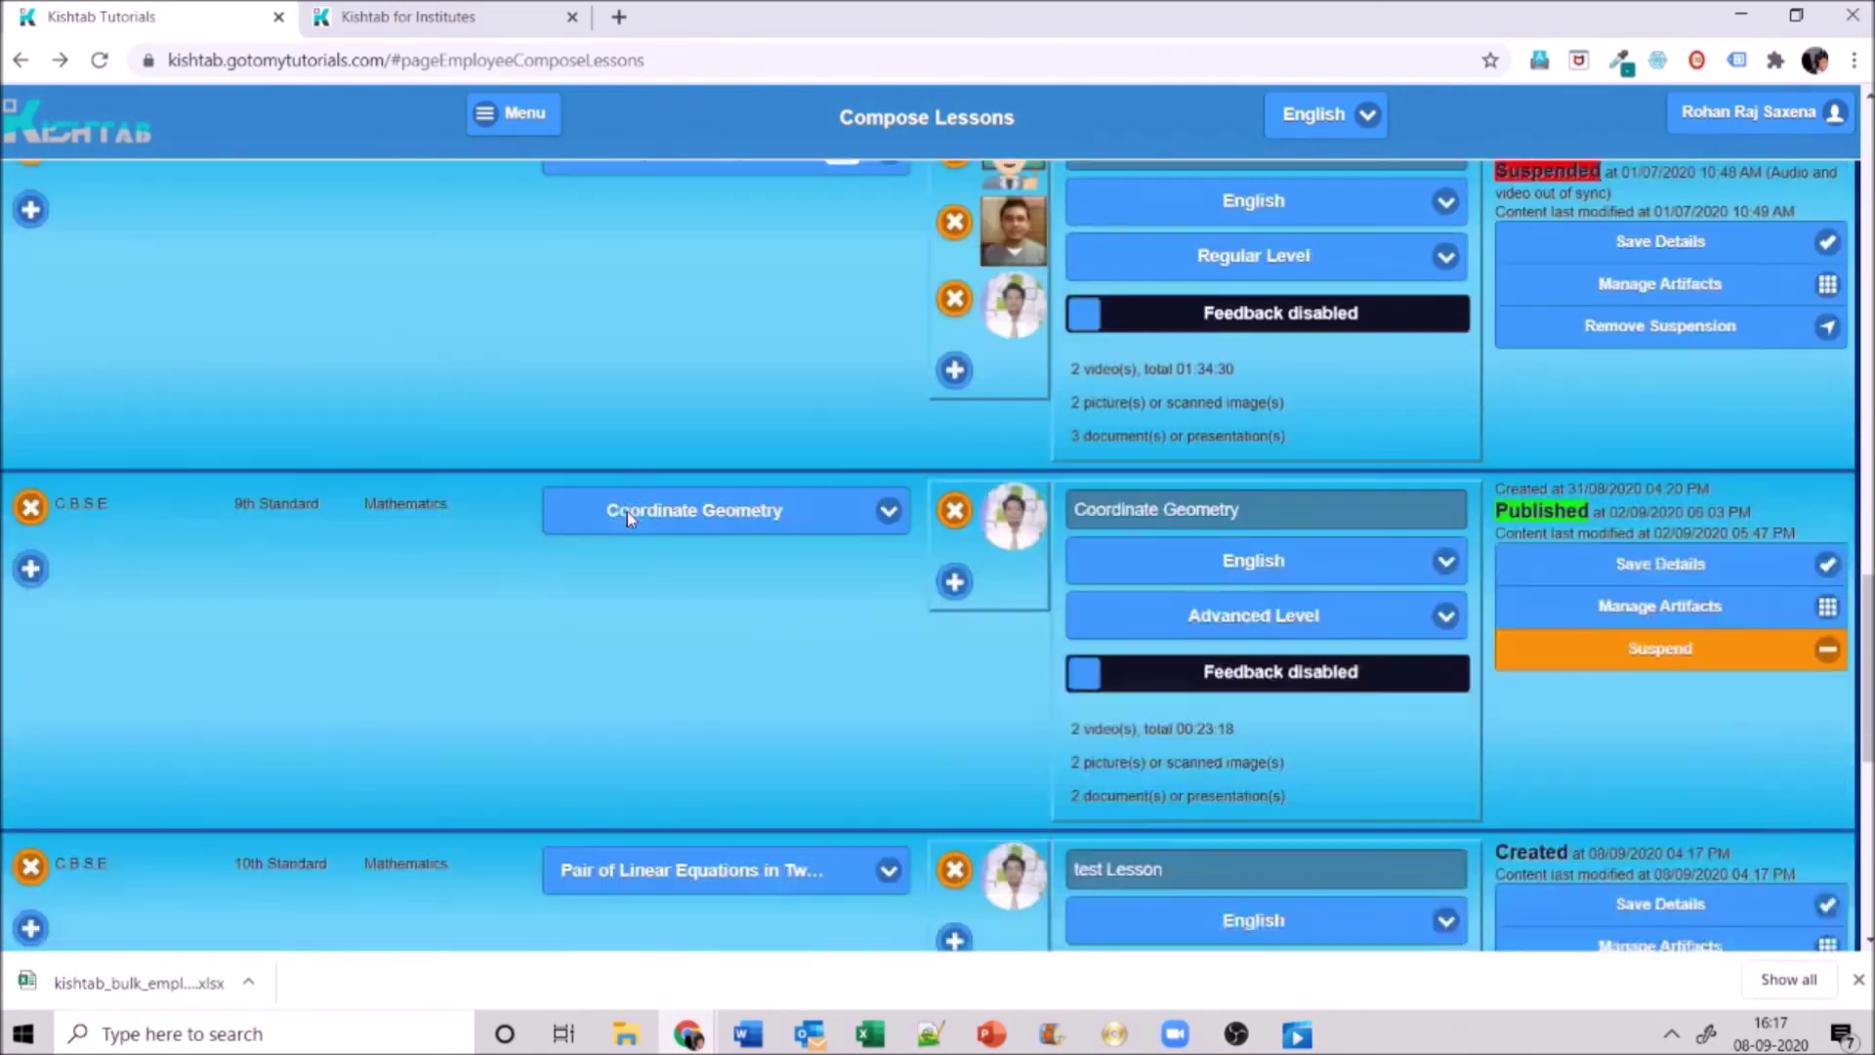
scroll(615, 489, up, 4)
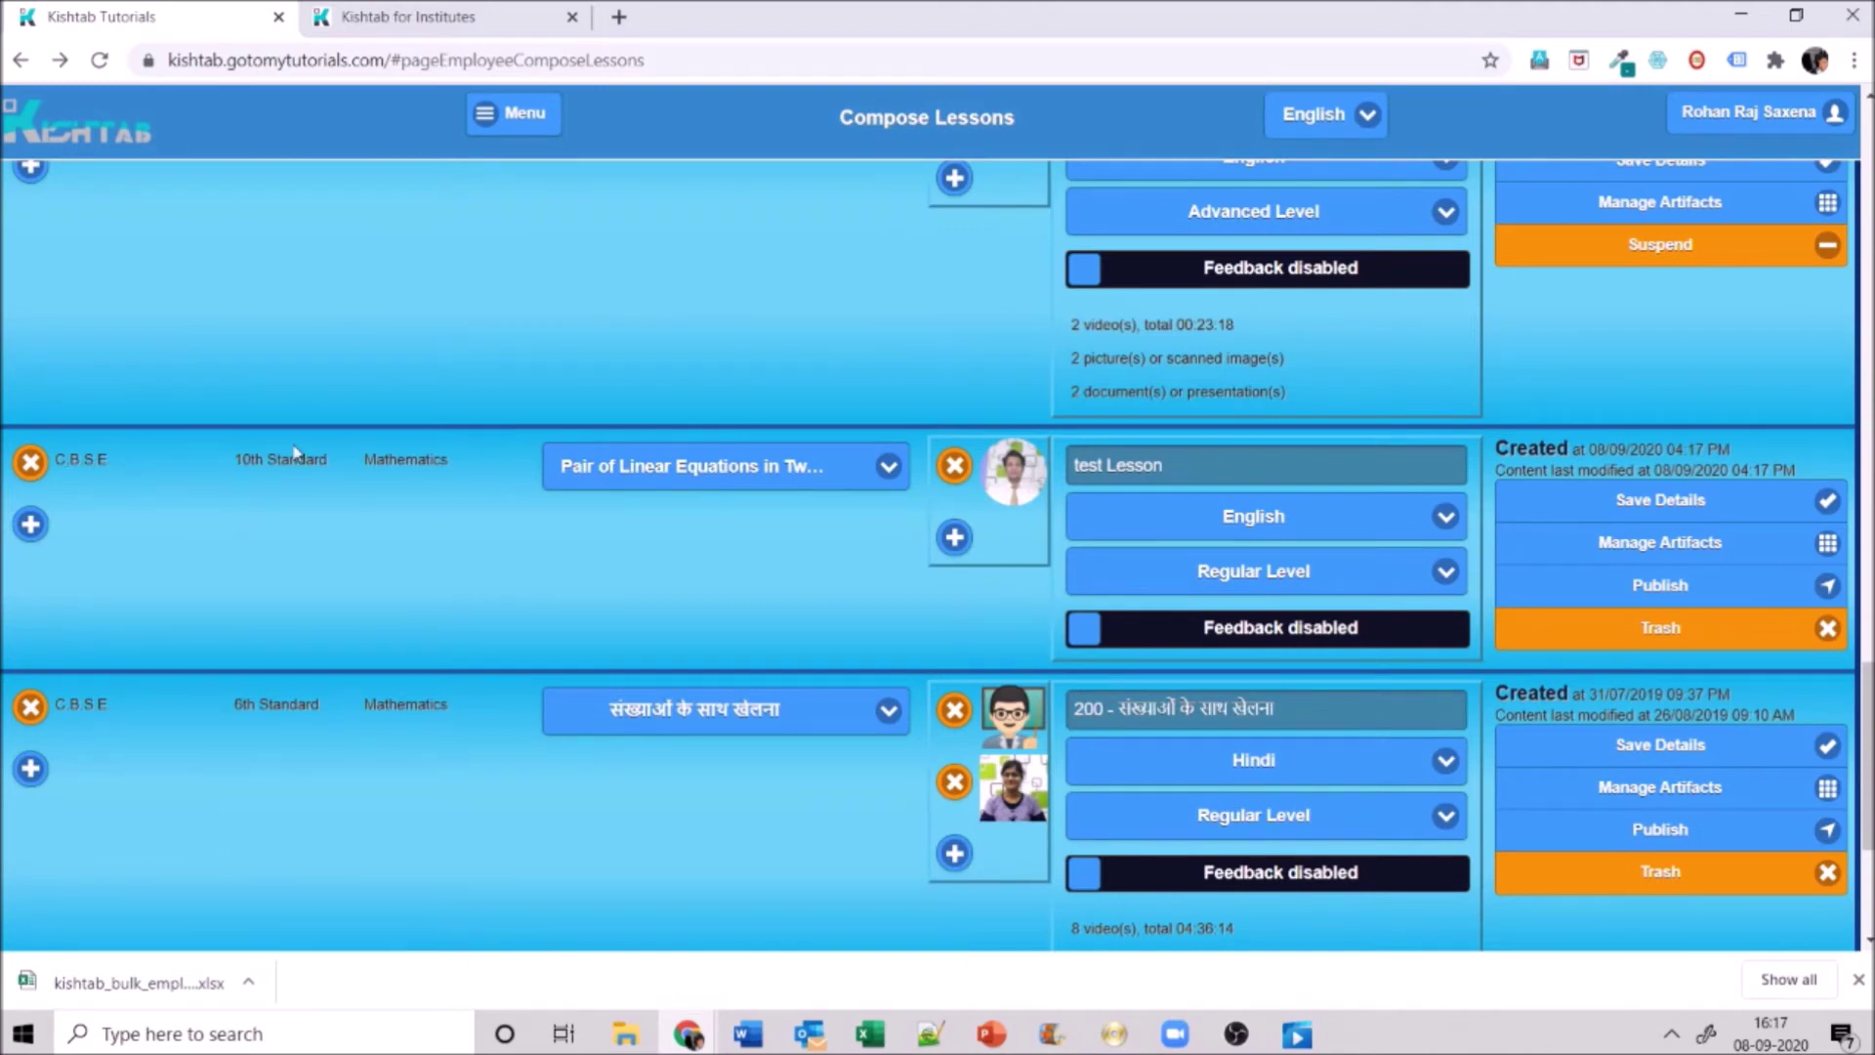
click(1189, 463)
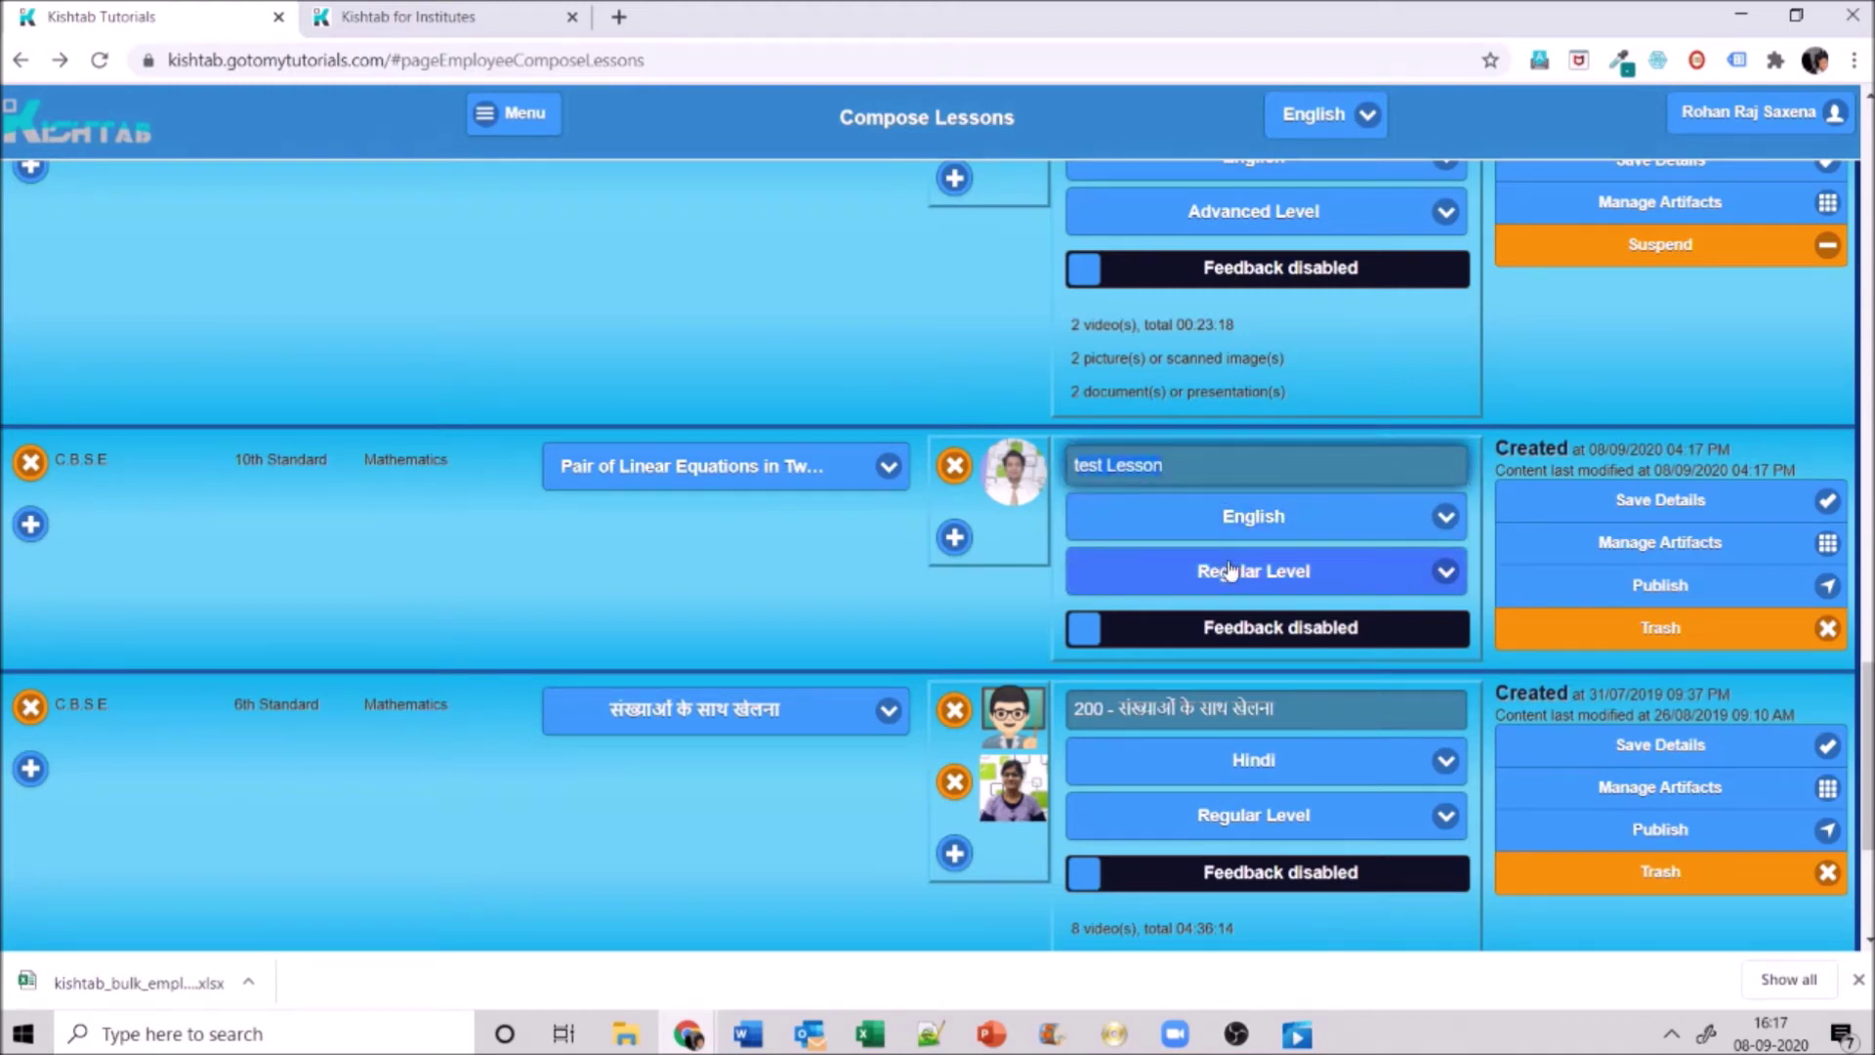
click(1657, 543)
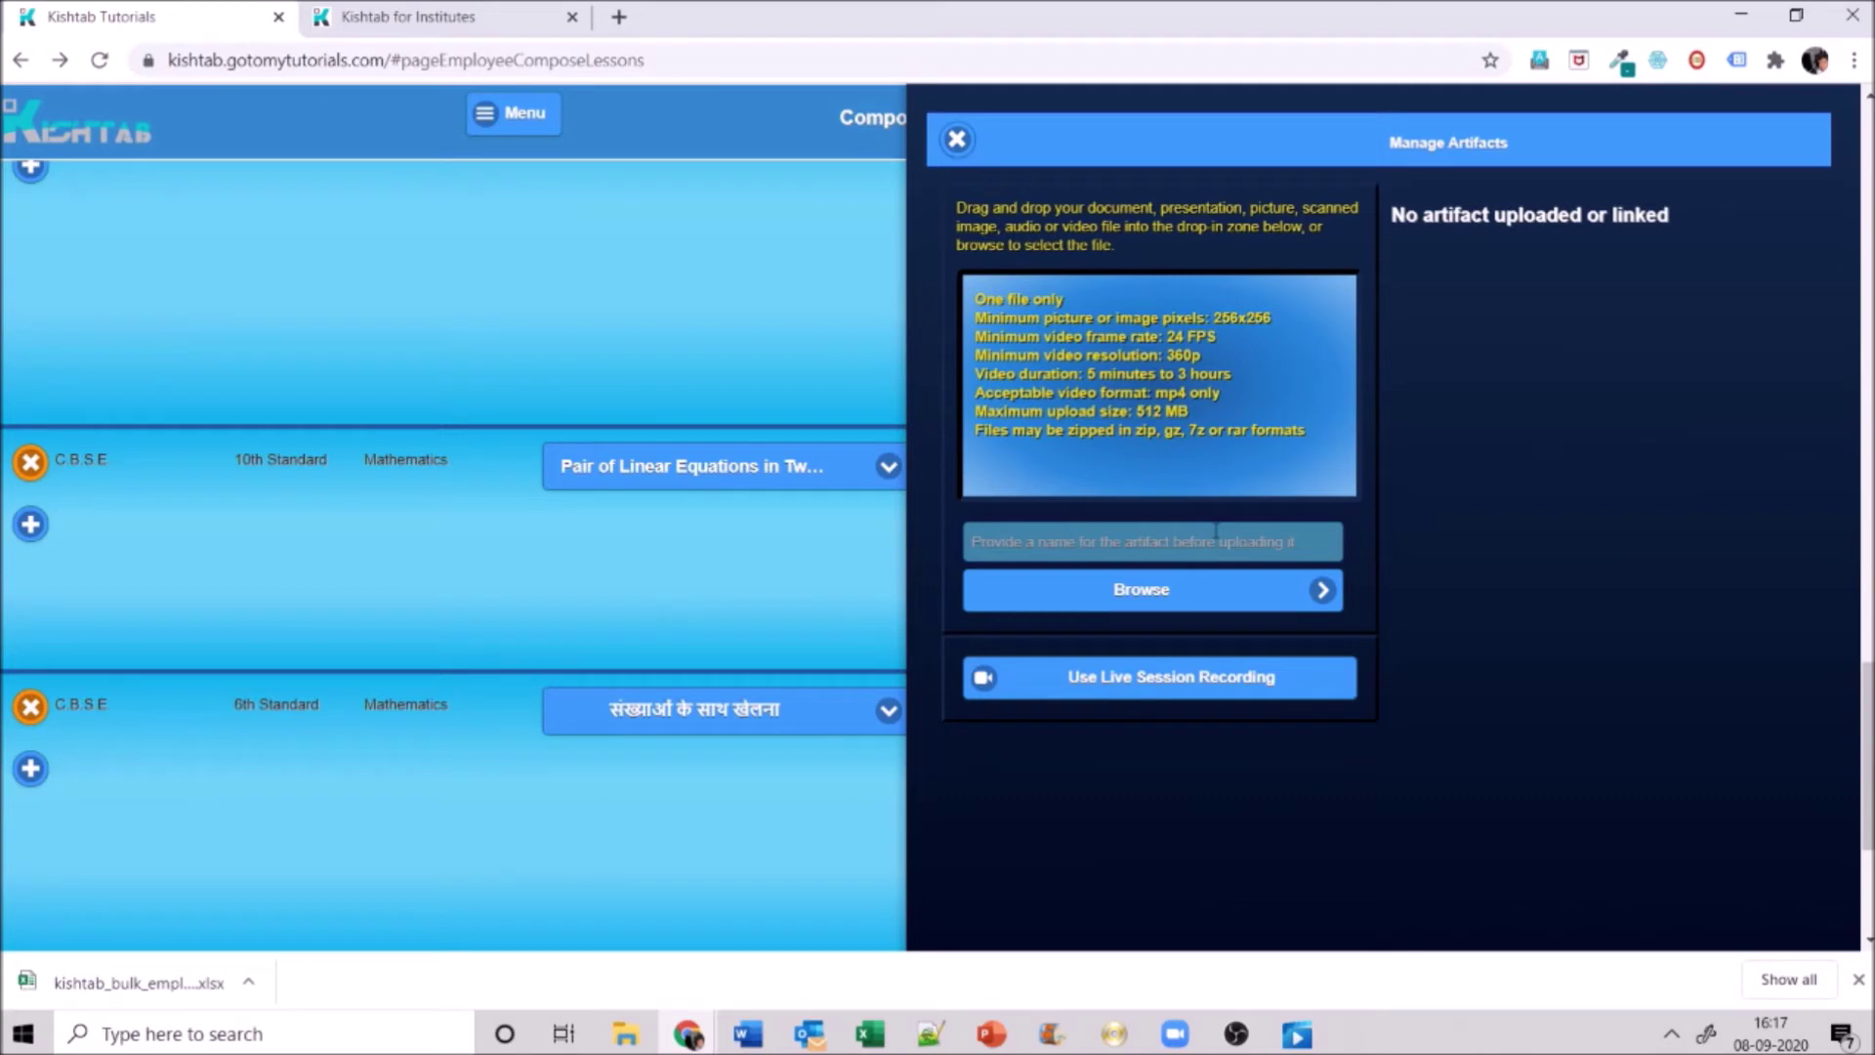
Step: Enter 'vide' as an artifact name, then close the panel without uploading
text(video 1)
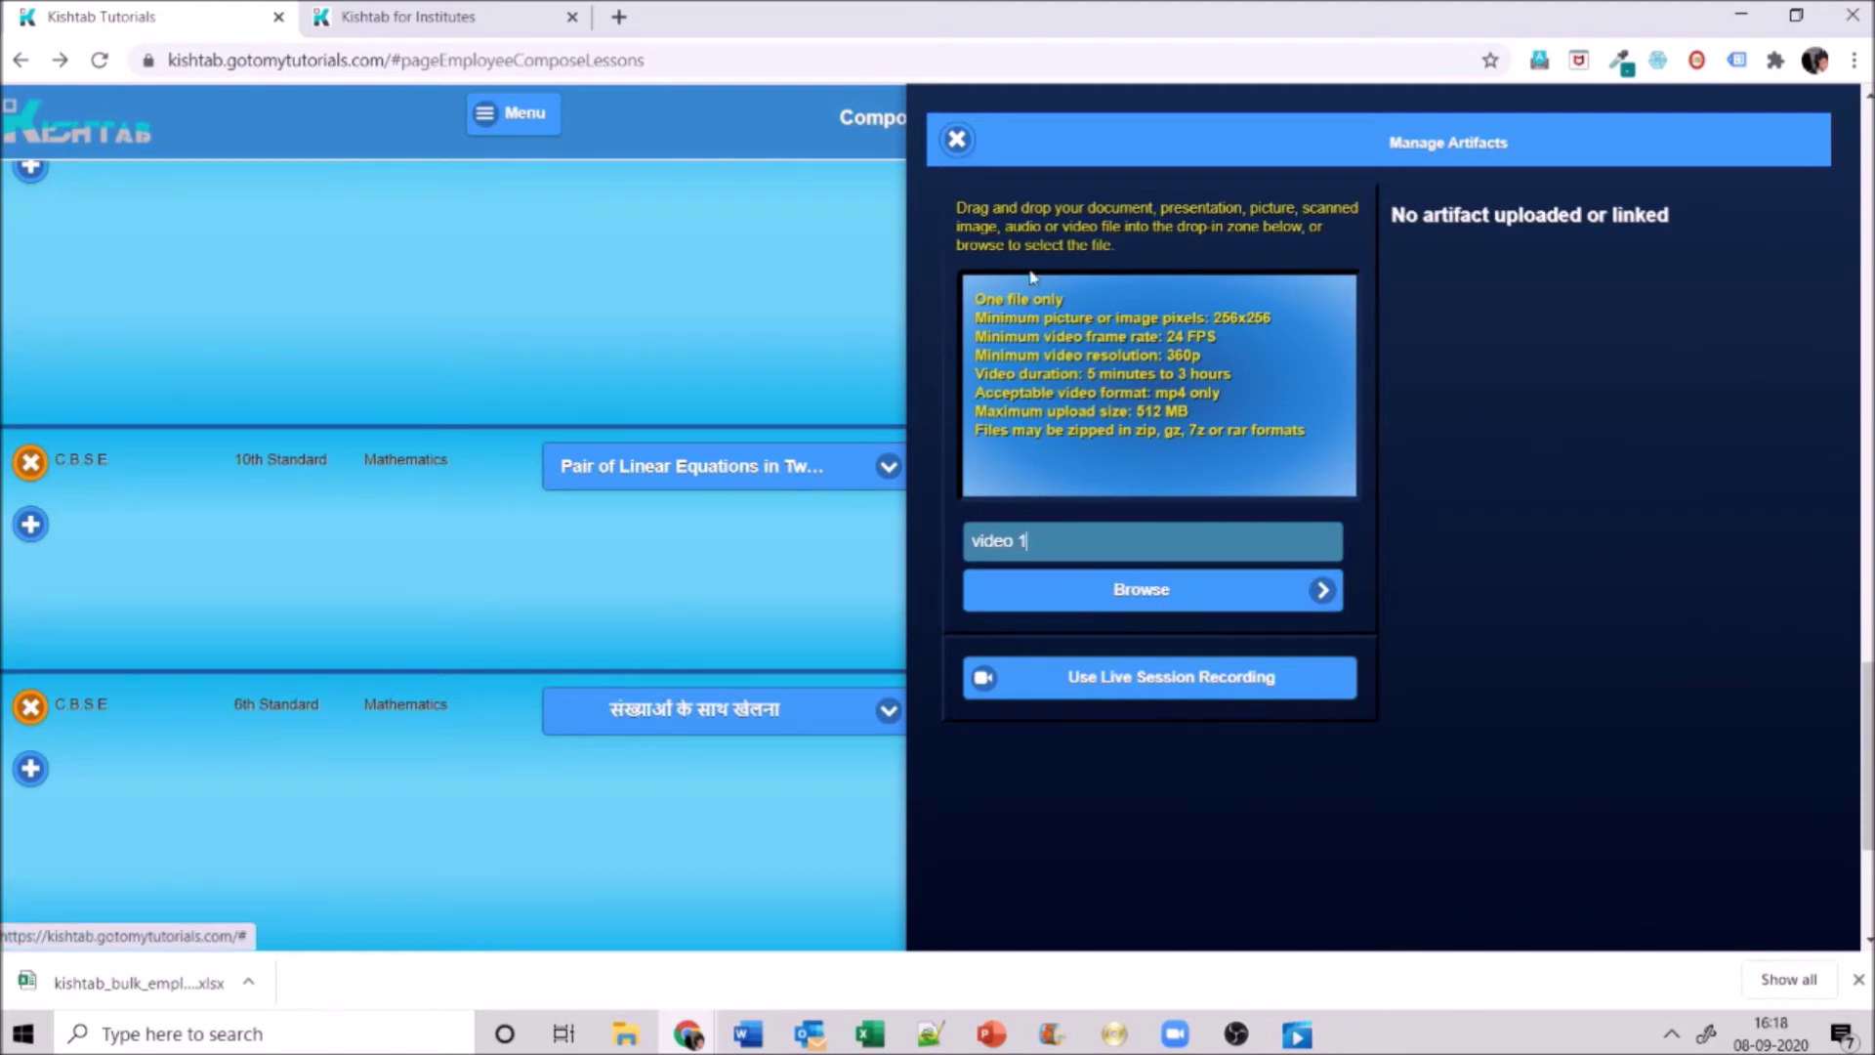
click(969, 138)
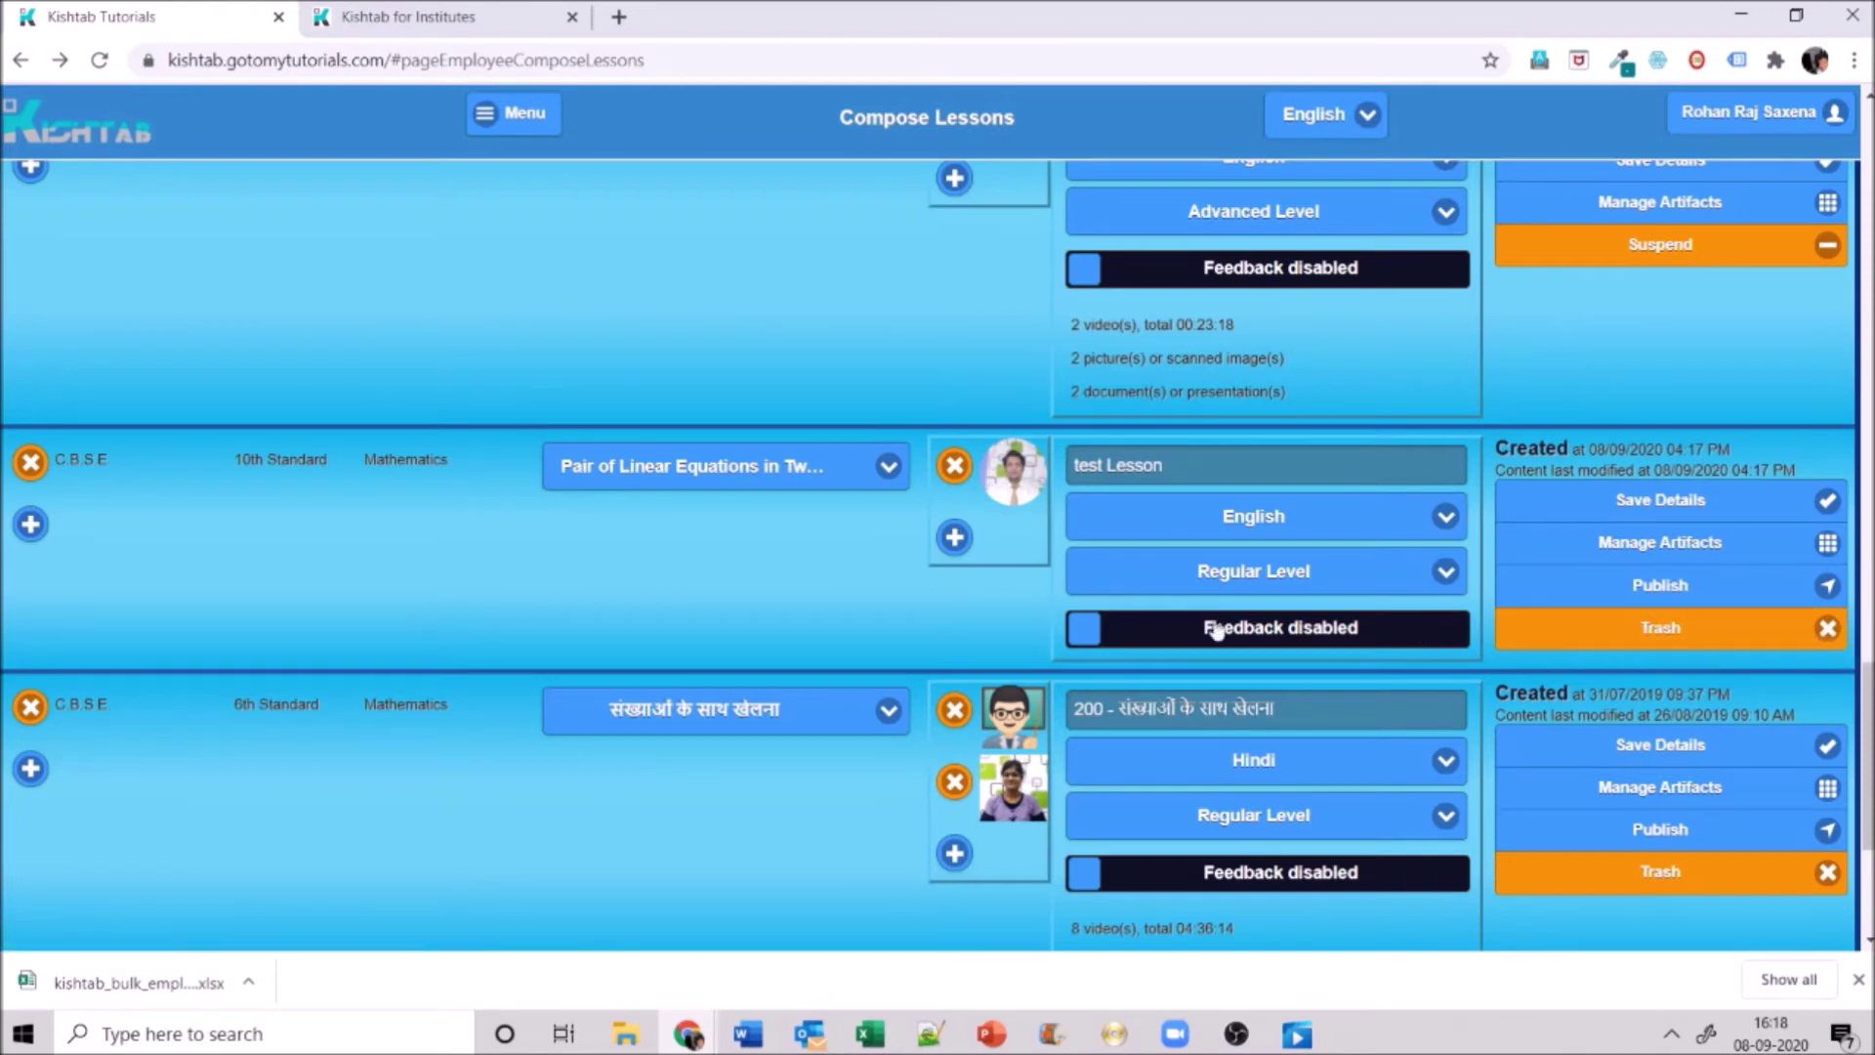
Step: Allow student feedback on test Lesson
click(1405, 642)
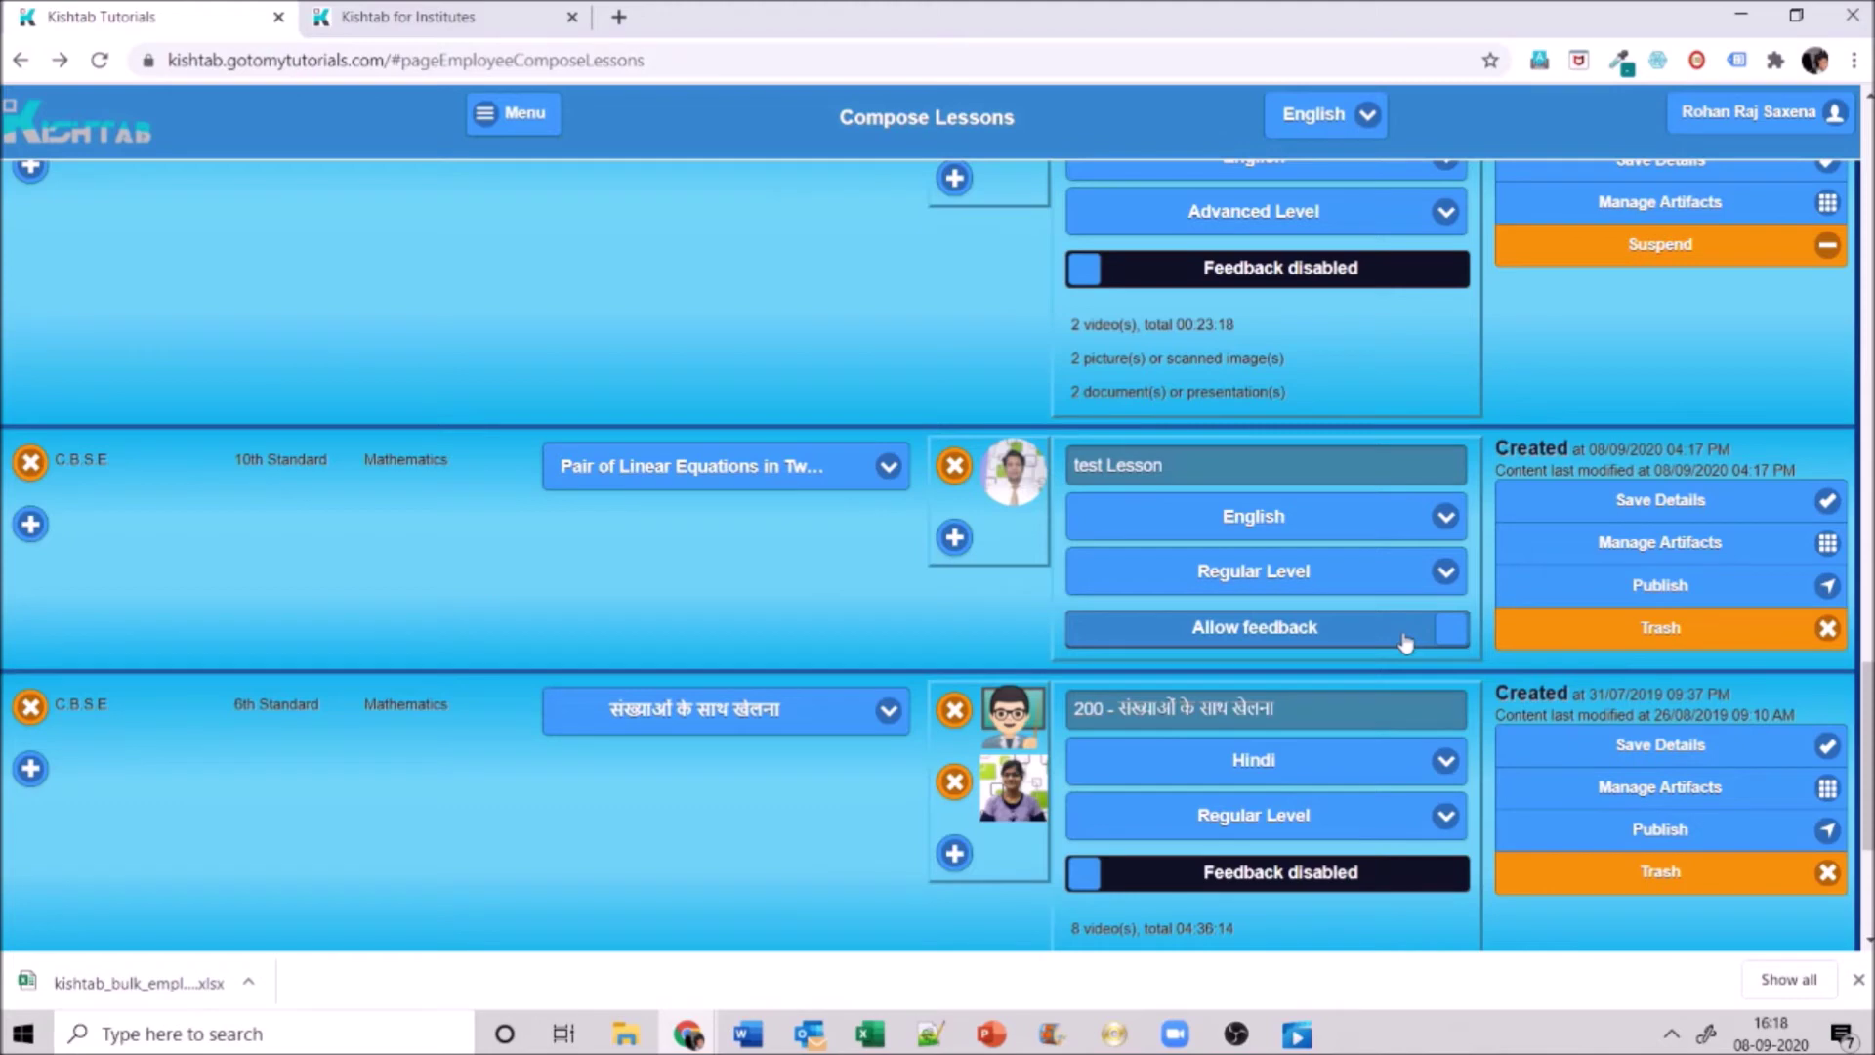
scroll(1326, 543, up, 1)
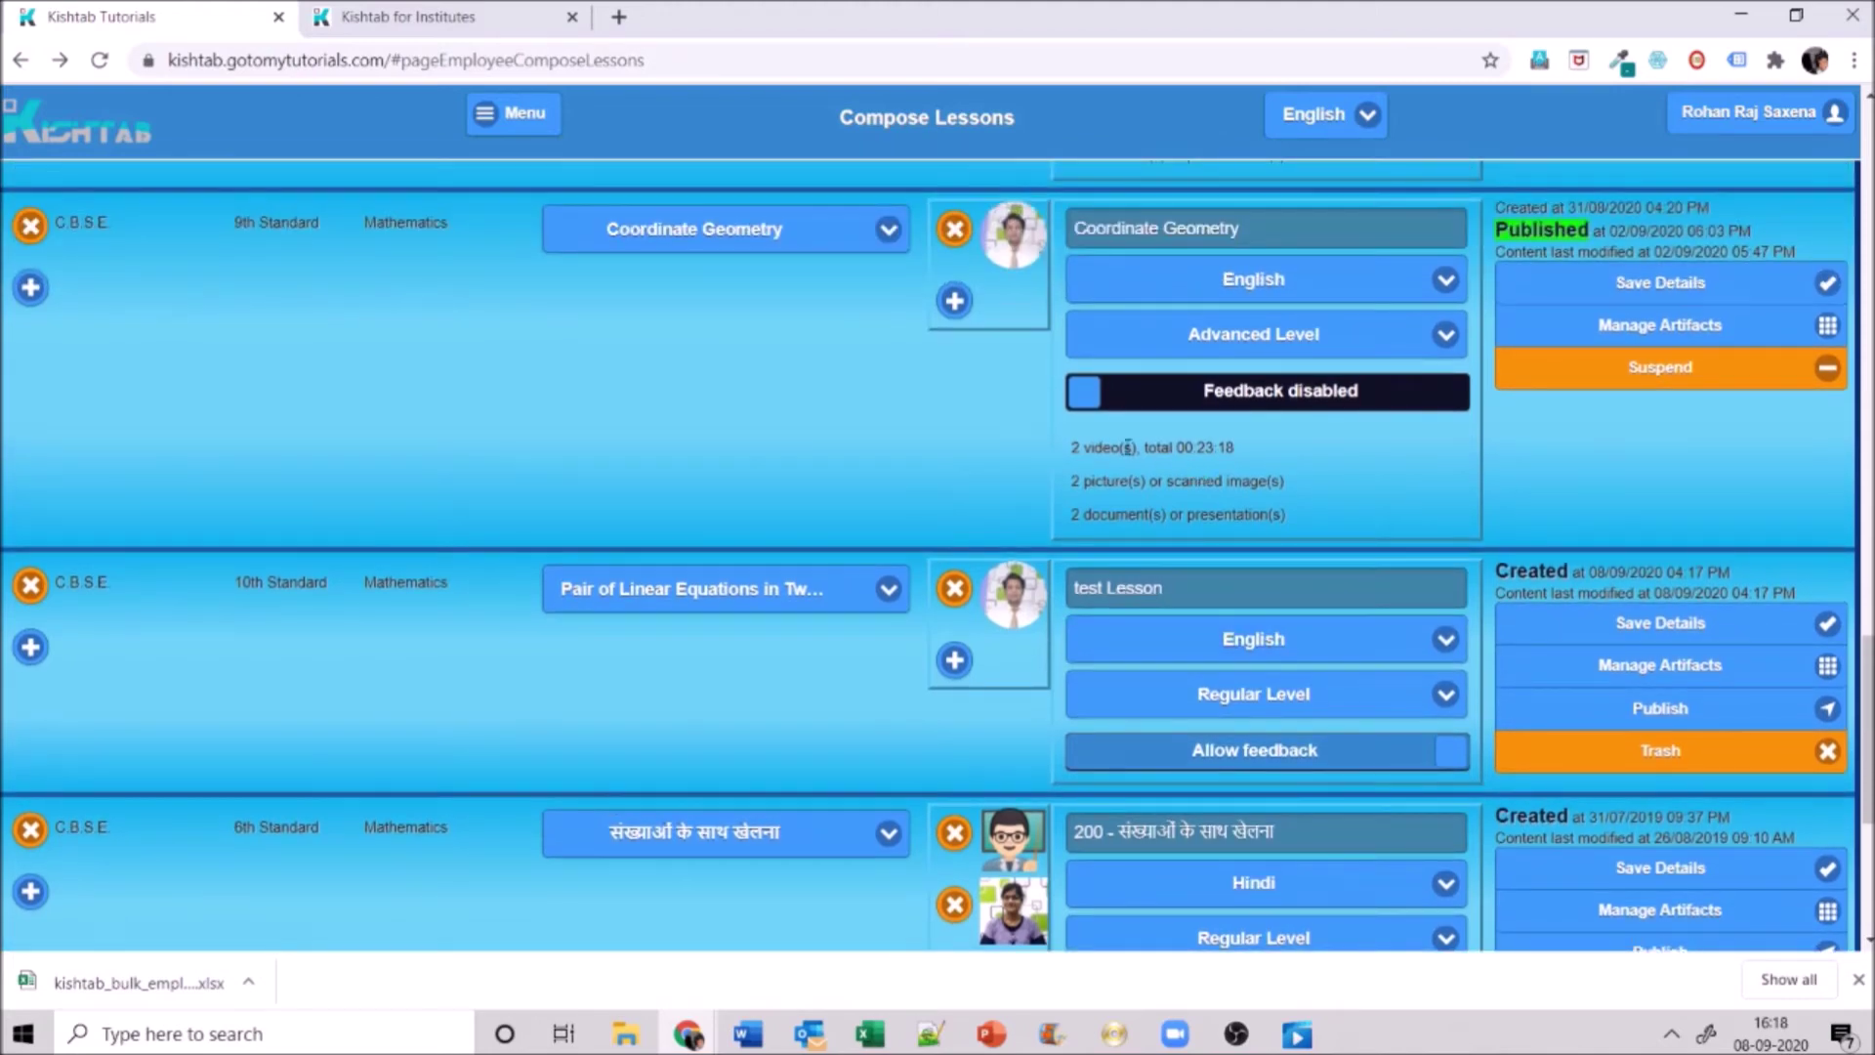
drag(1069, 447, 1298, 520)
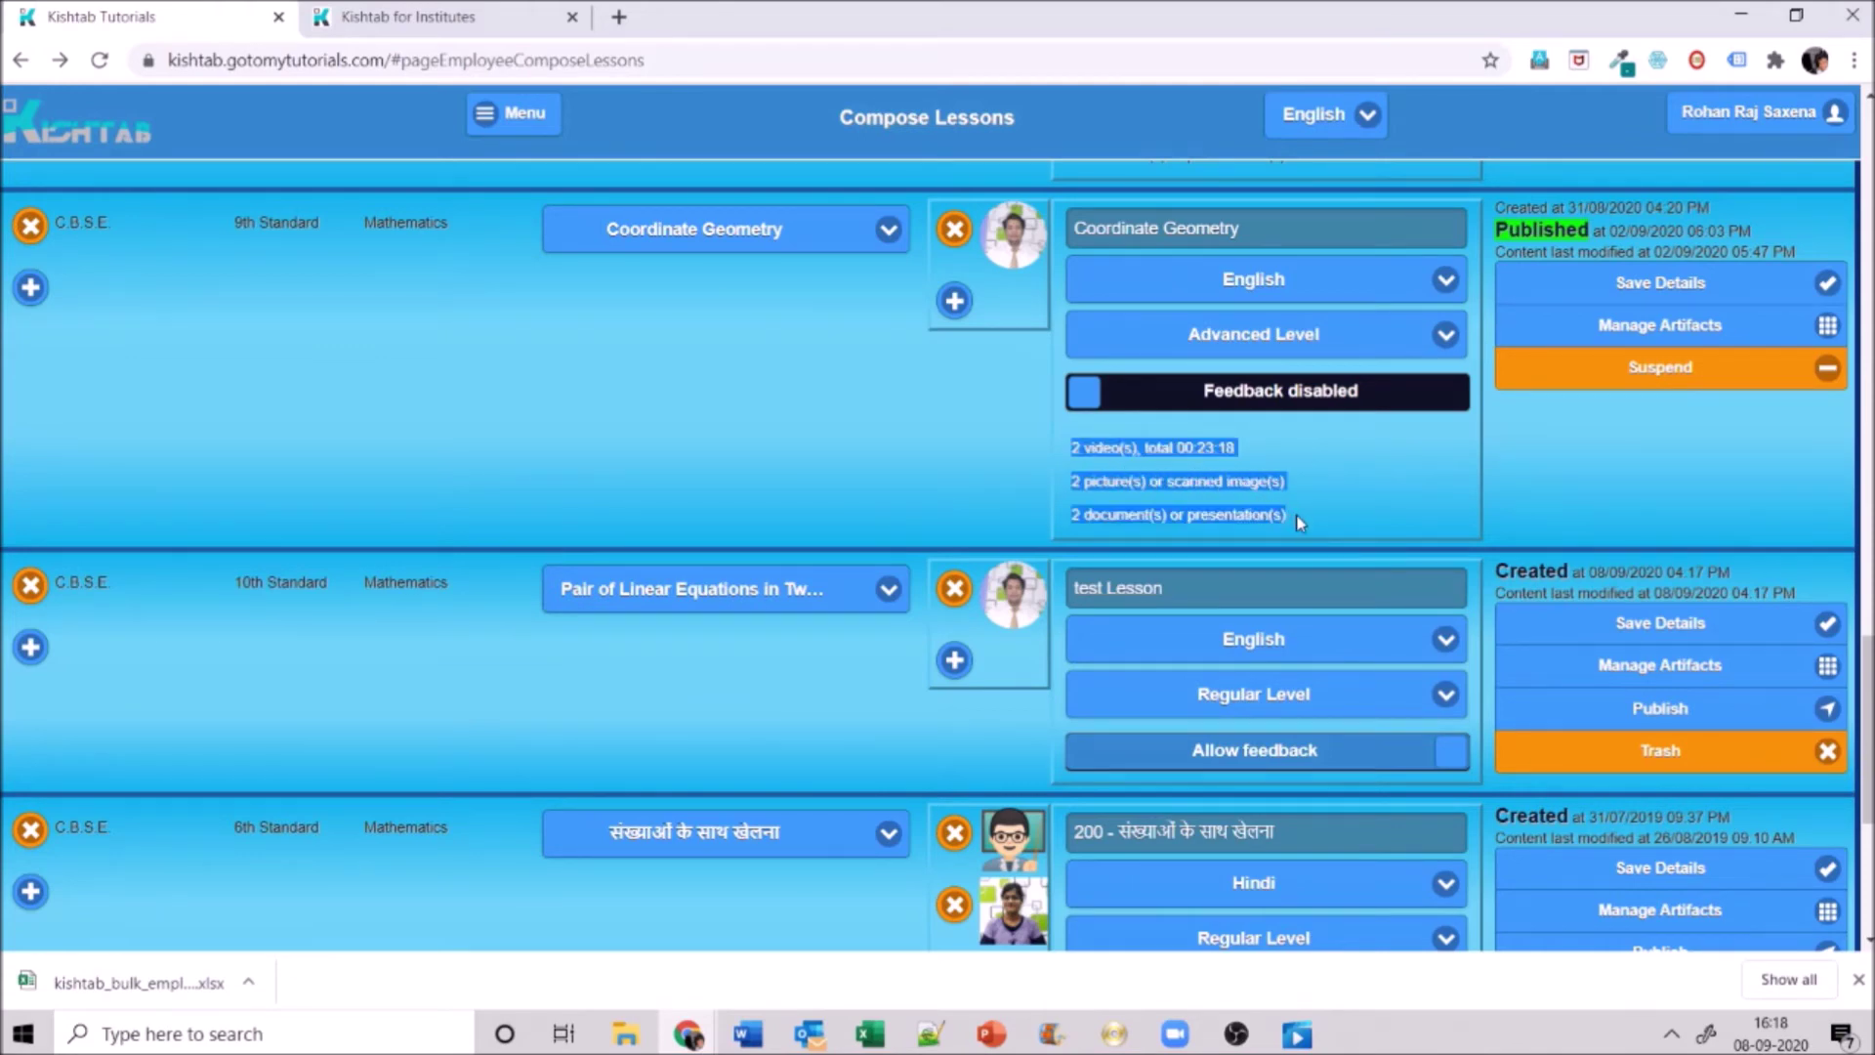
Step: Add a teacher to Coordinate Geometry by name search, save details, and remove the second owner
click(958, 305)
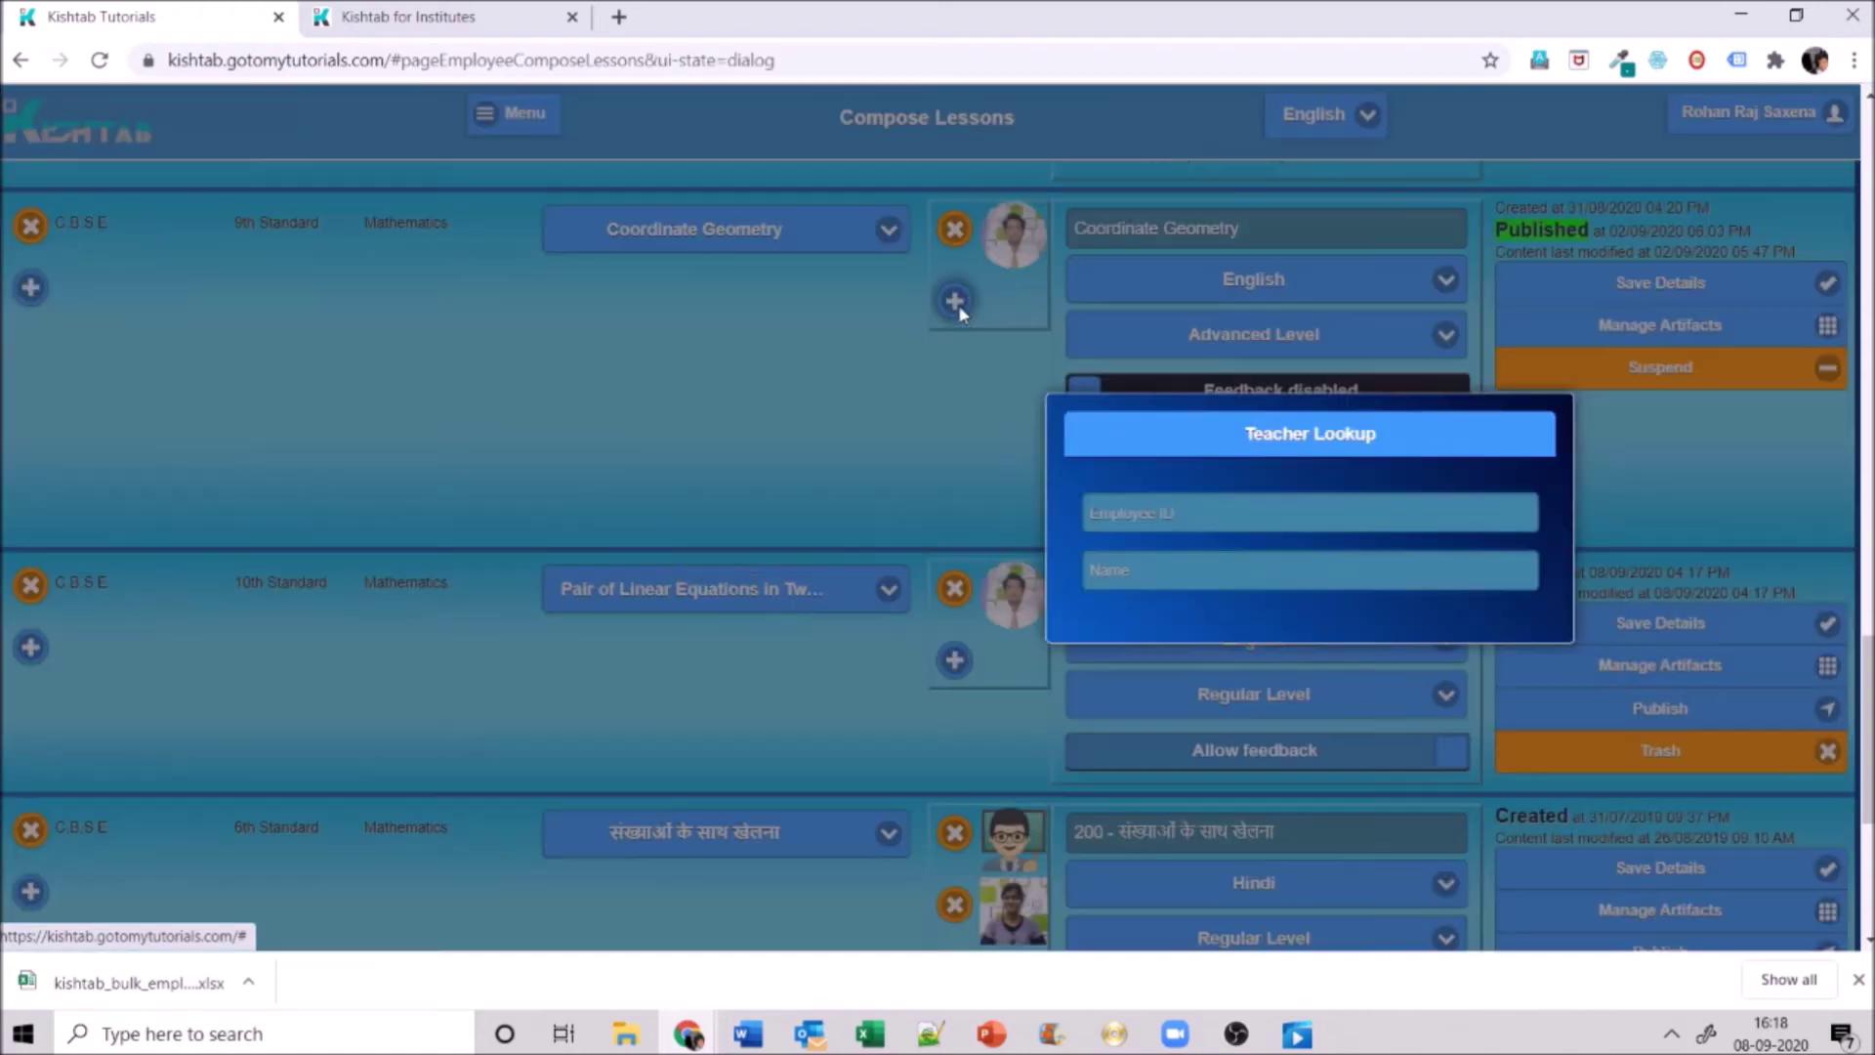
click(869, 576)
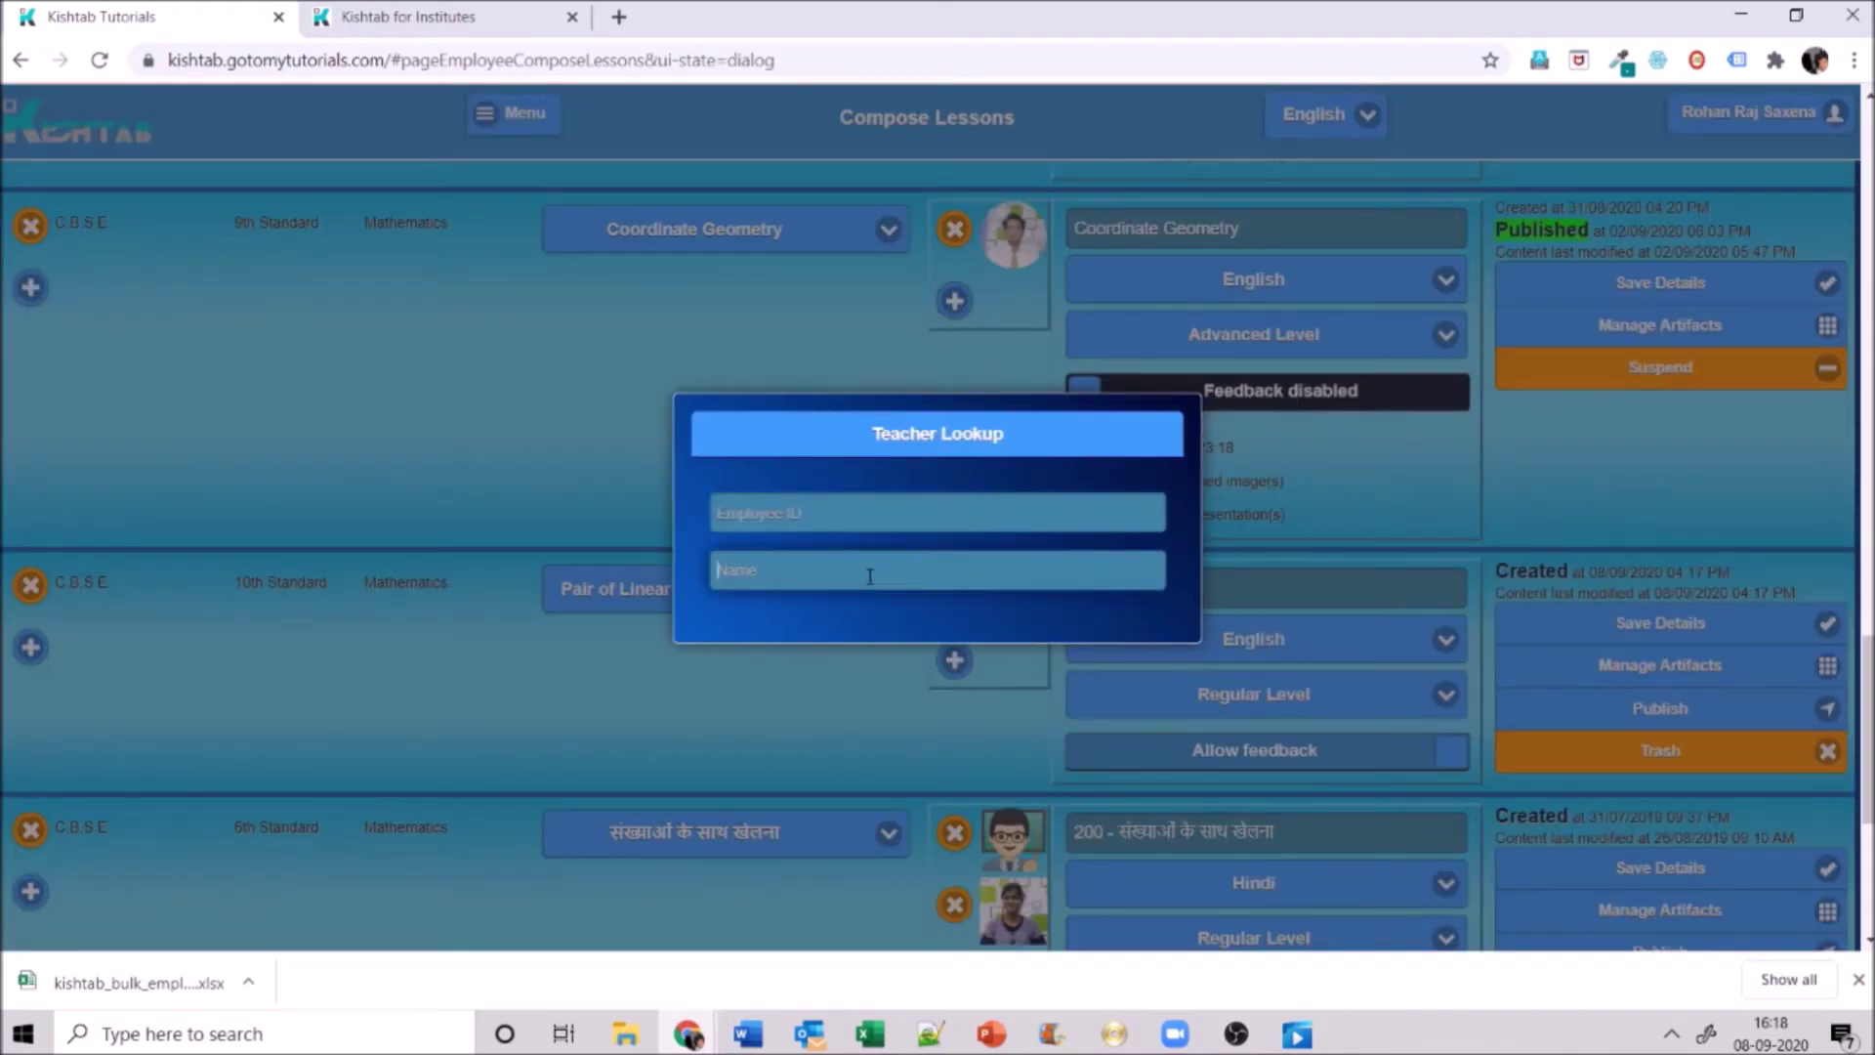
text(subhra)
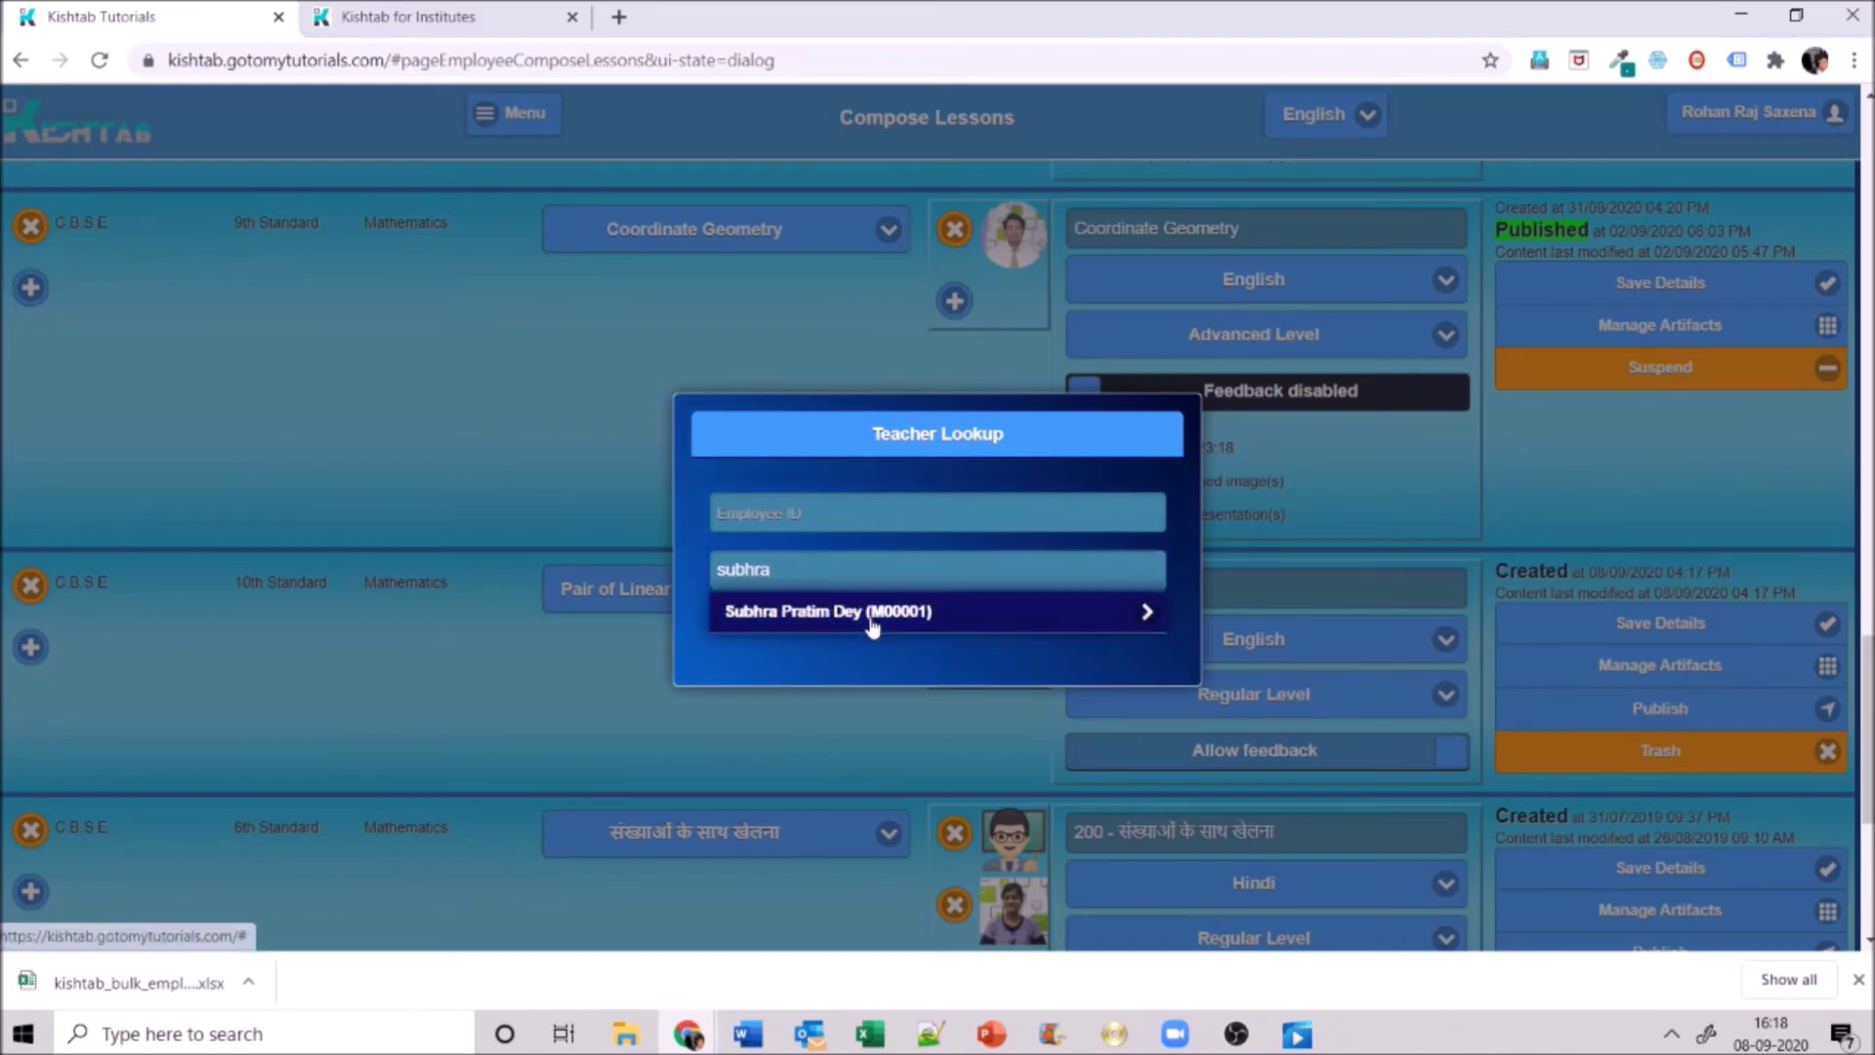
click(871, 614)
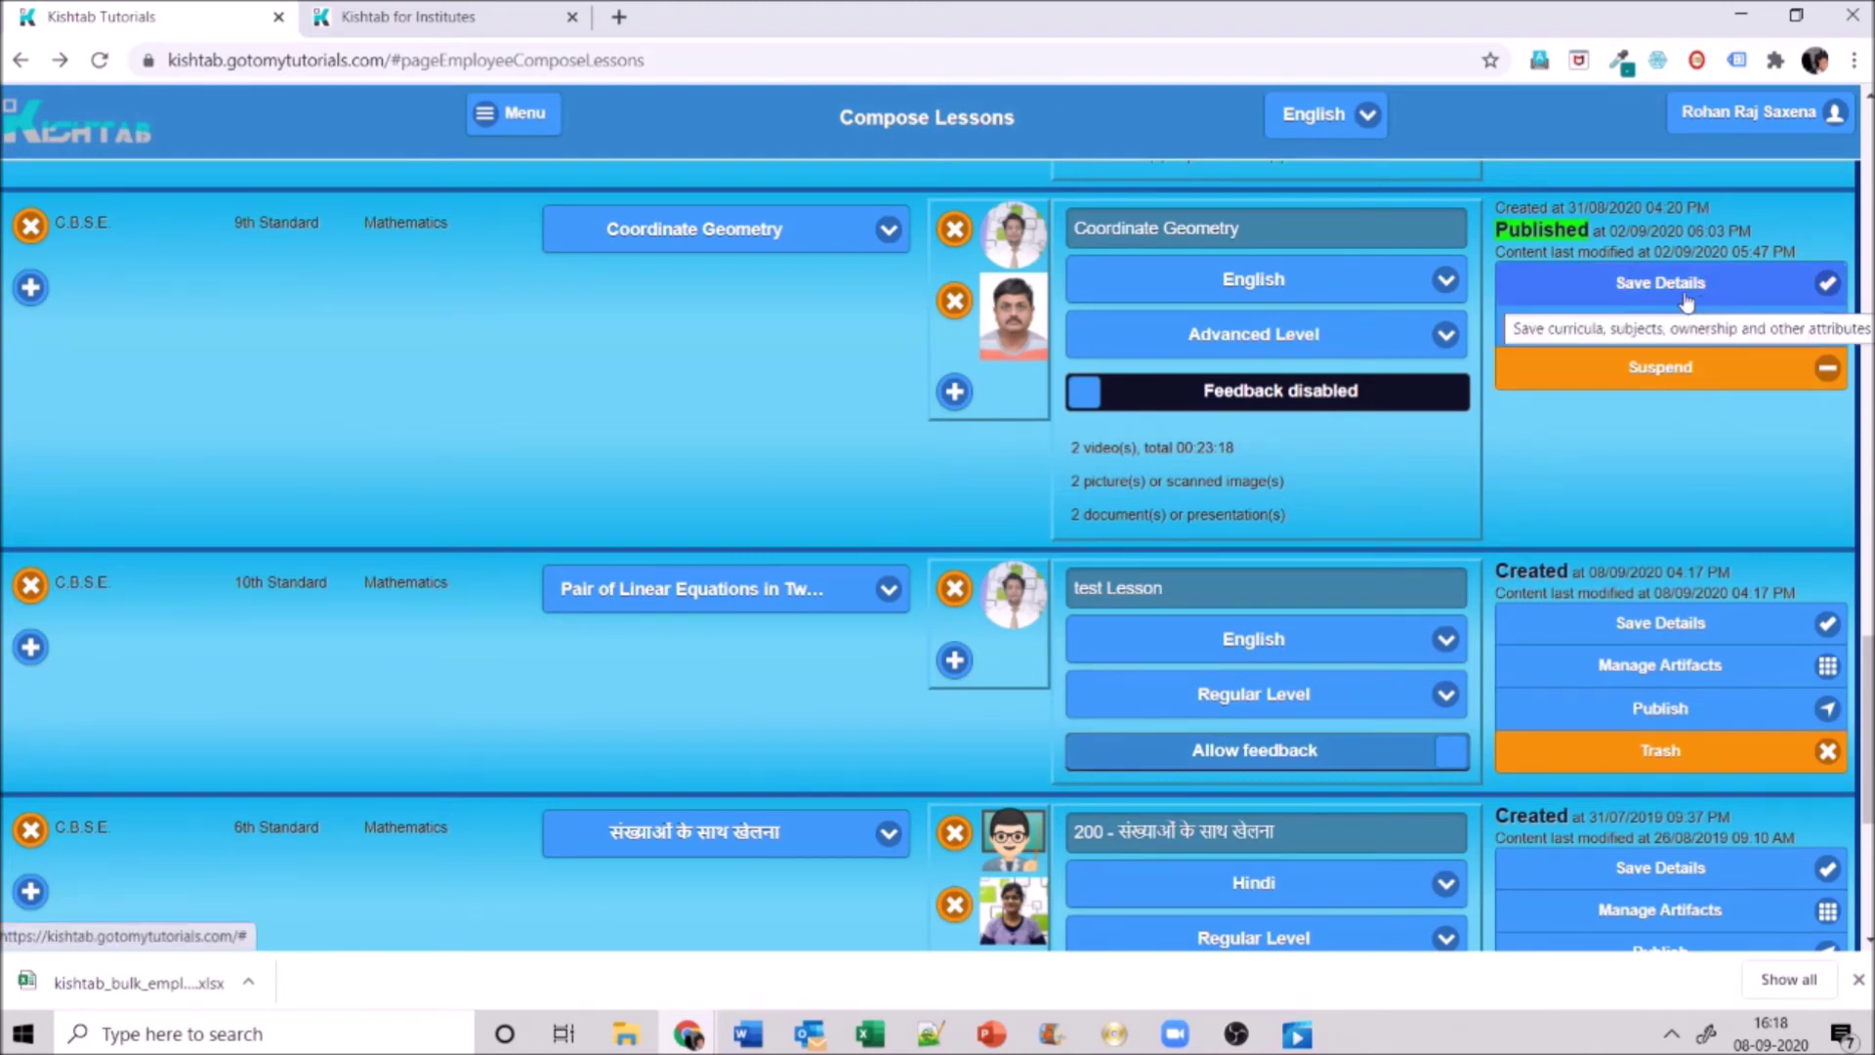
click(1648, 293)
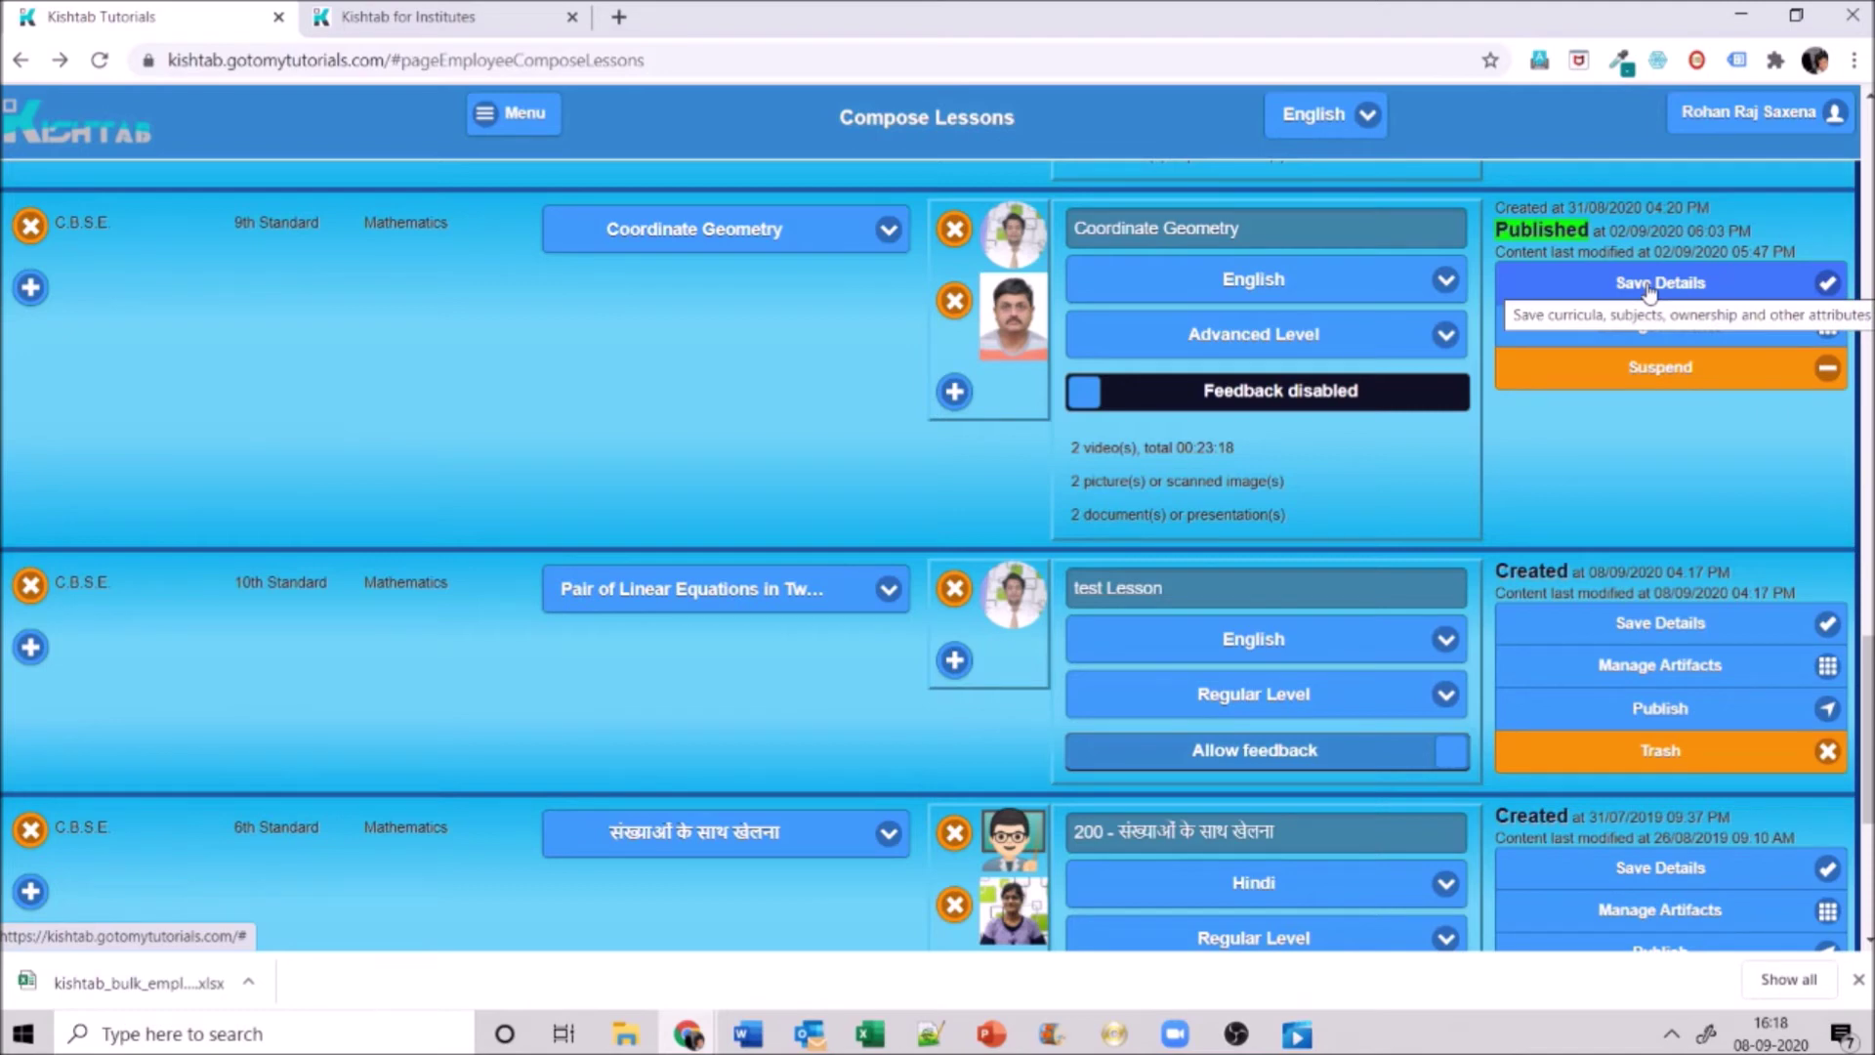
click(955, 301)
Step: Go to Compose, Schedule and Examine Tasks, review the 10 tasks, and start a New Task
click(513, 113)
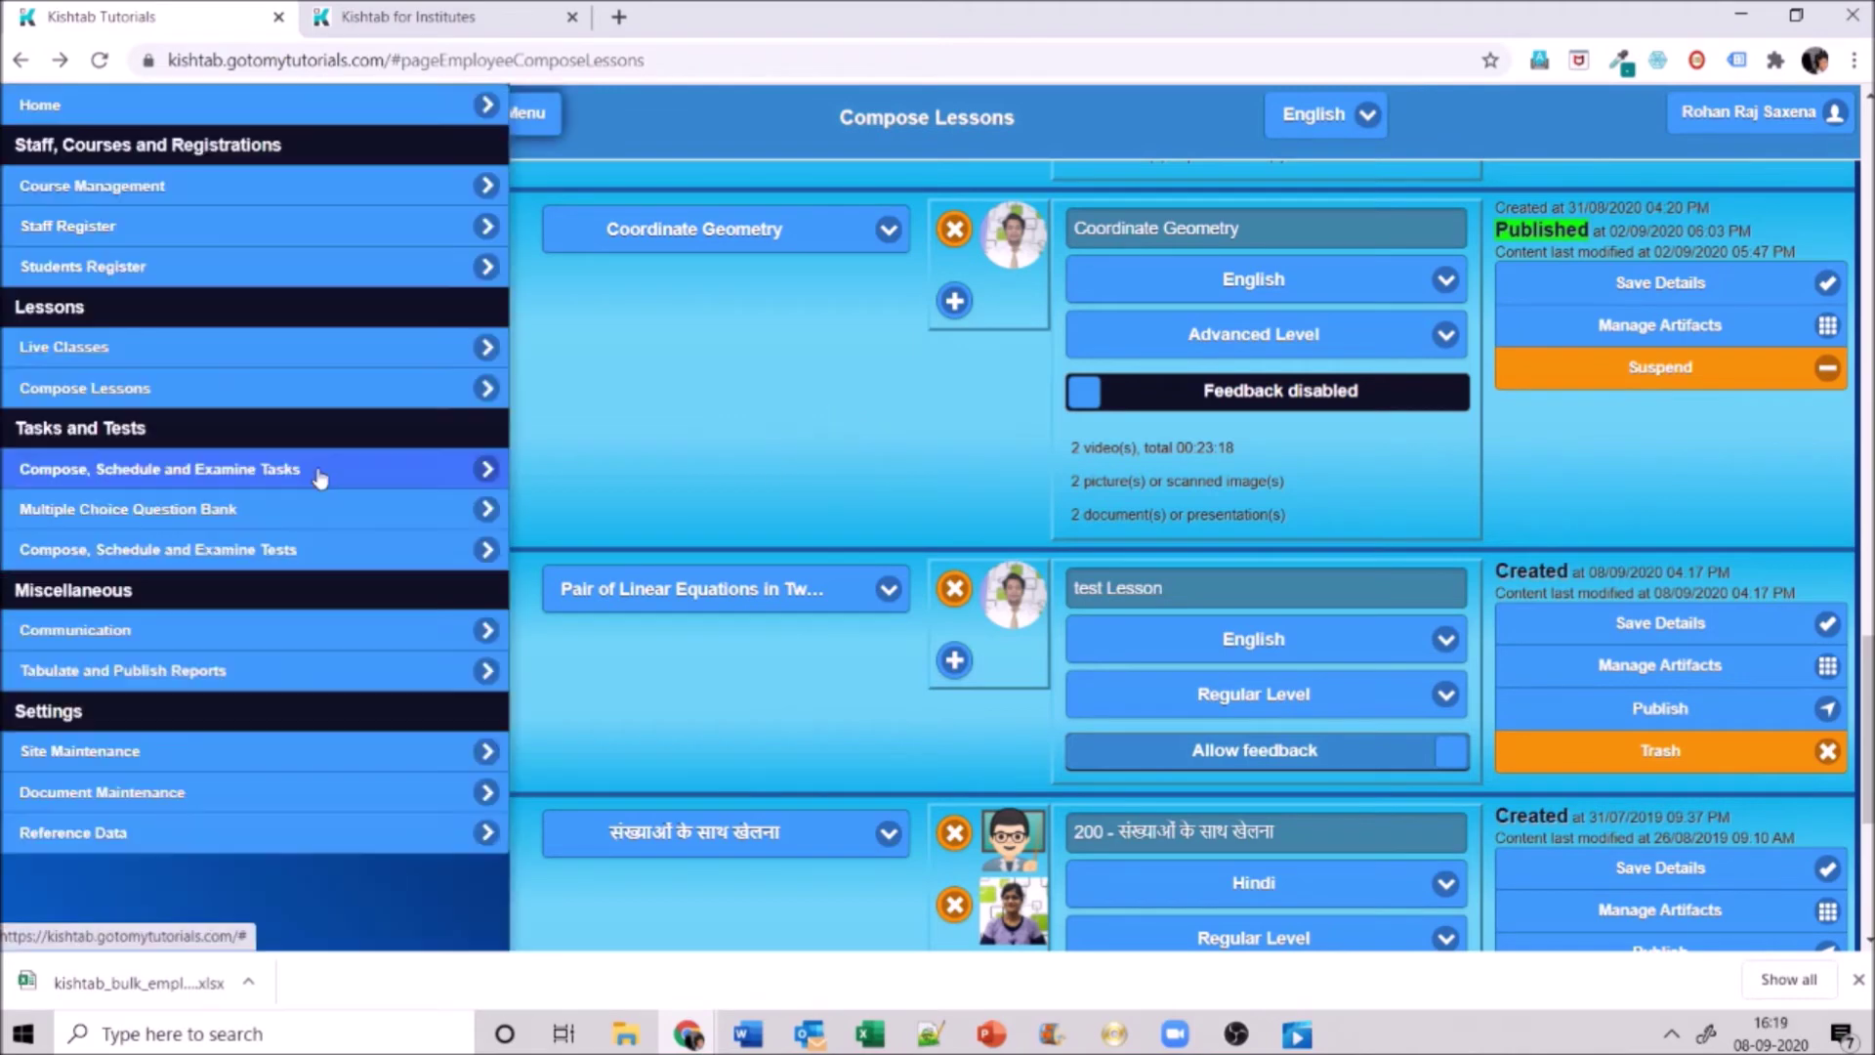
click(319, 473)
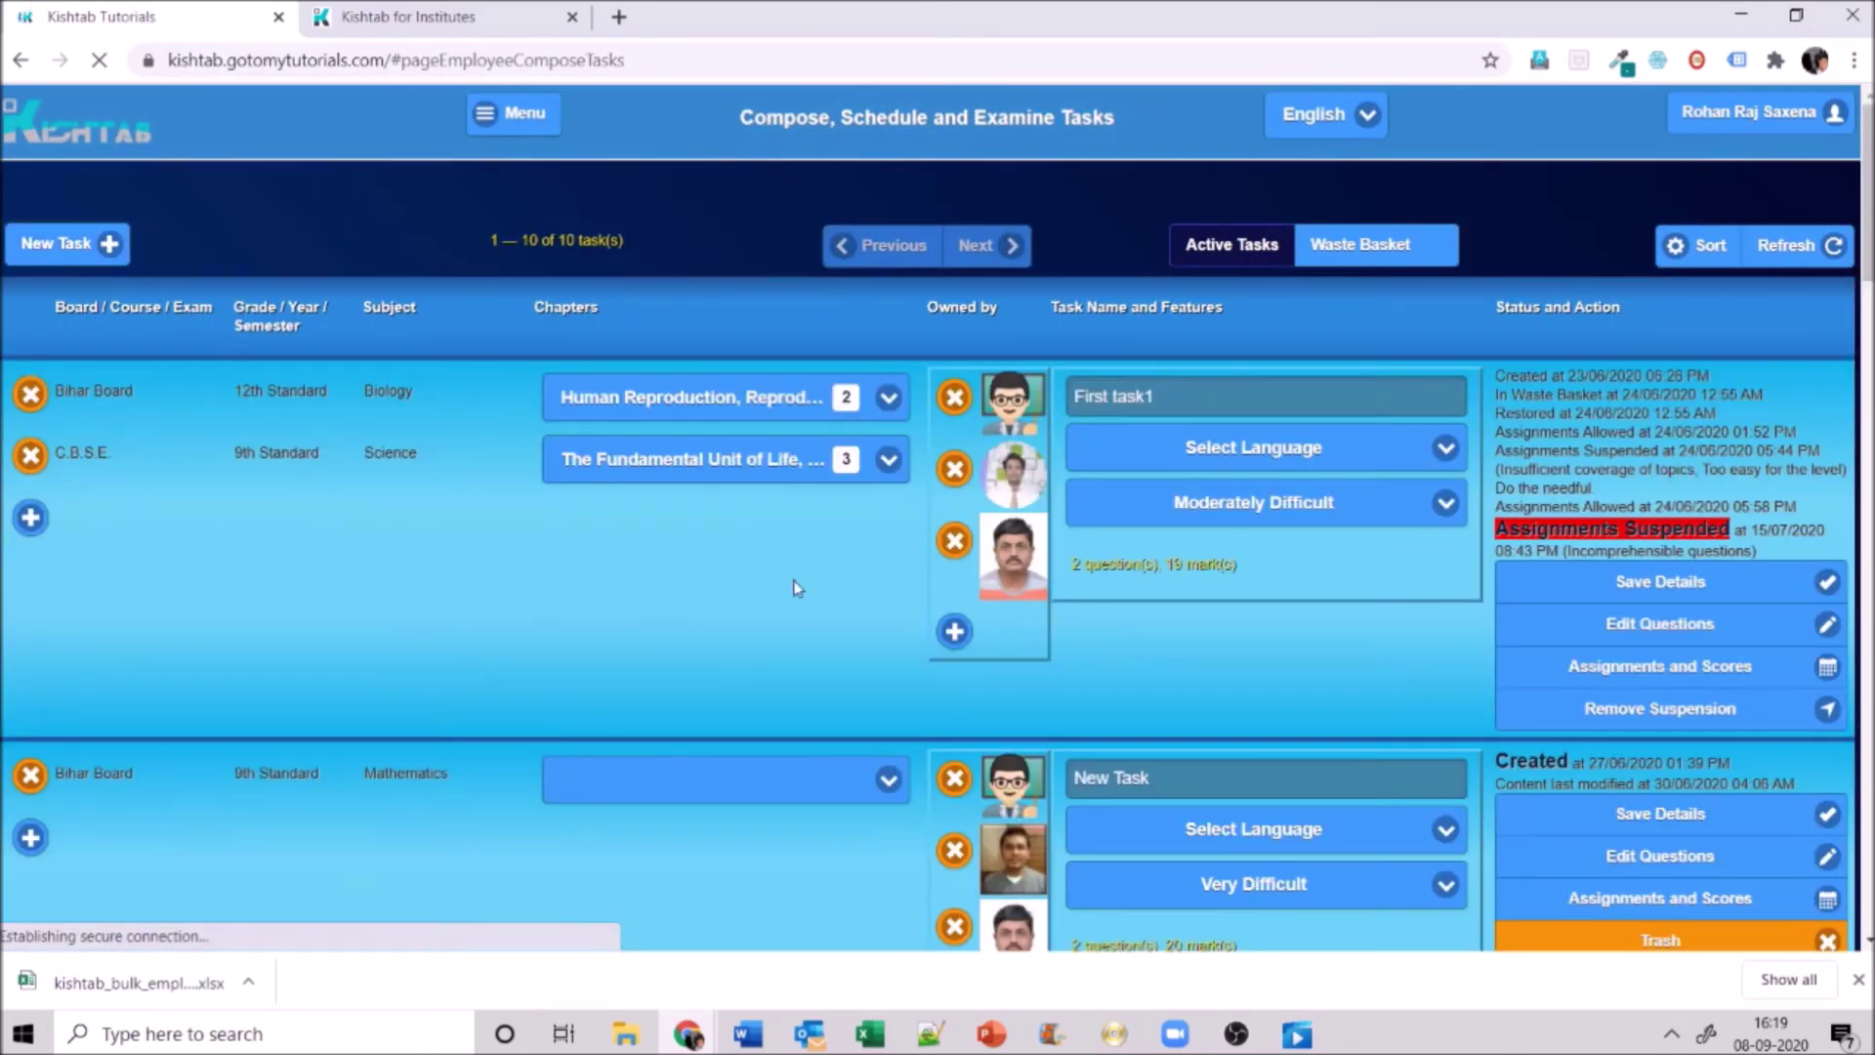
scroll(1274, 750, down, 4)
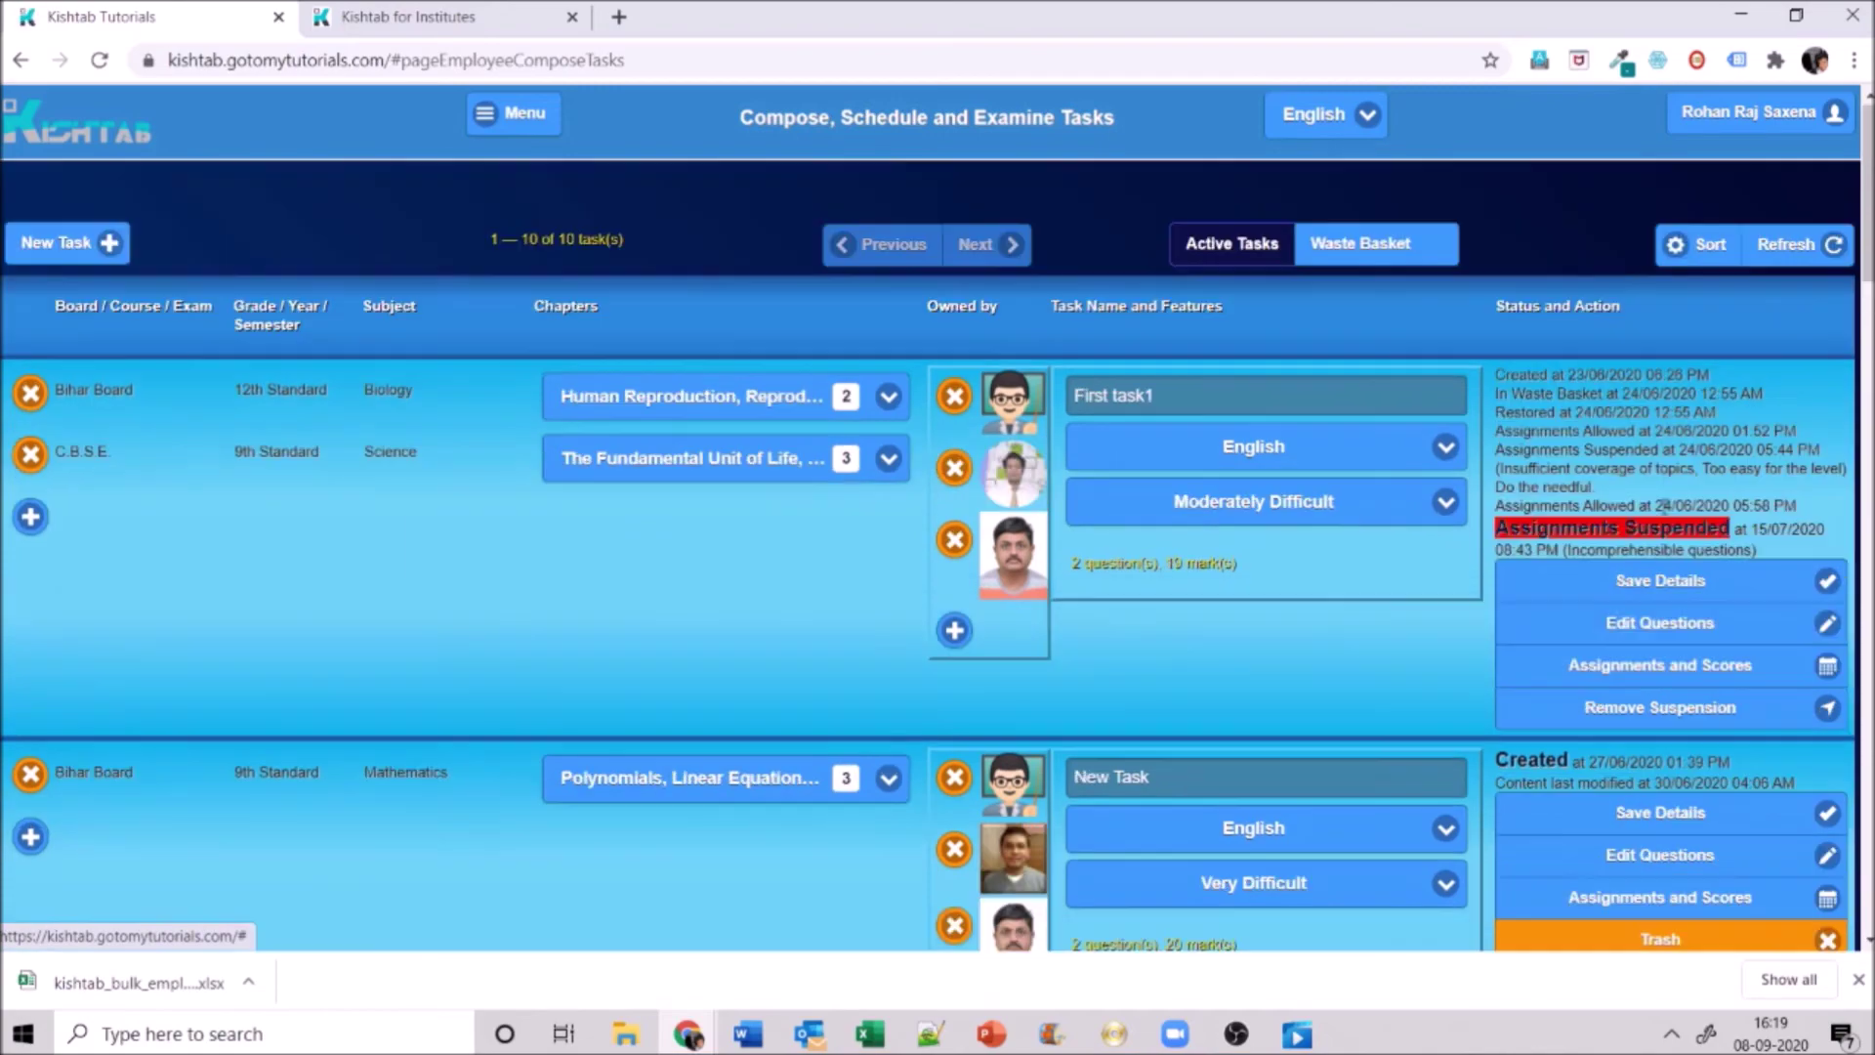
scroll(1326, 605, down, 5)
scroll(1327, 605, down, 1)
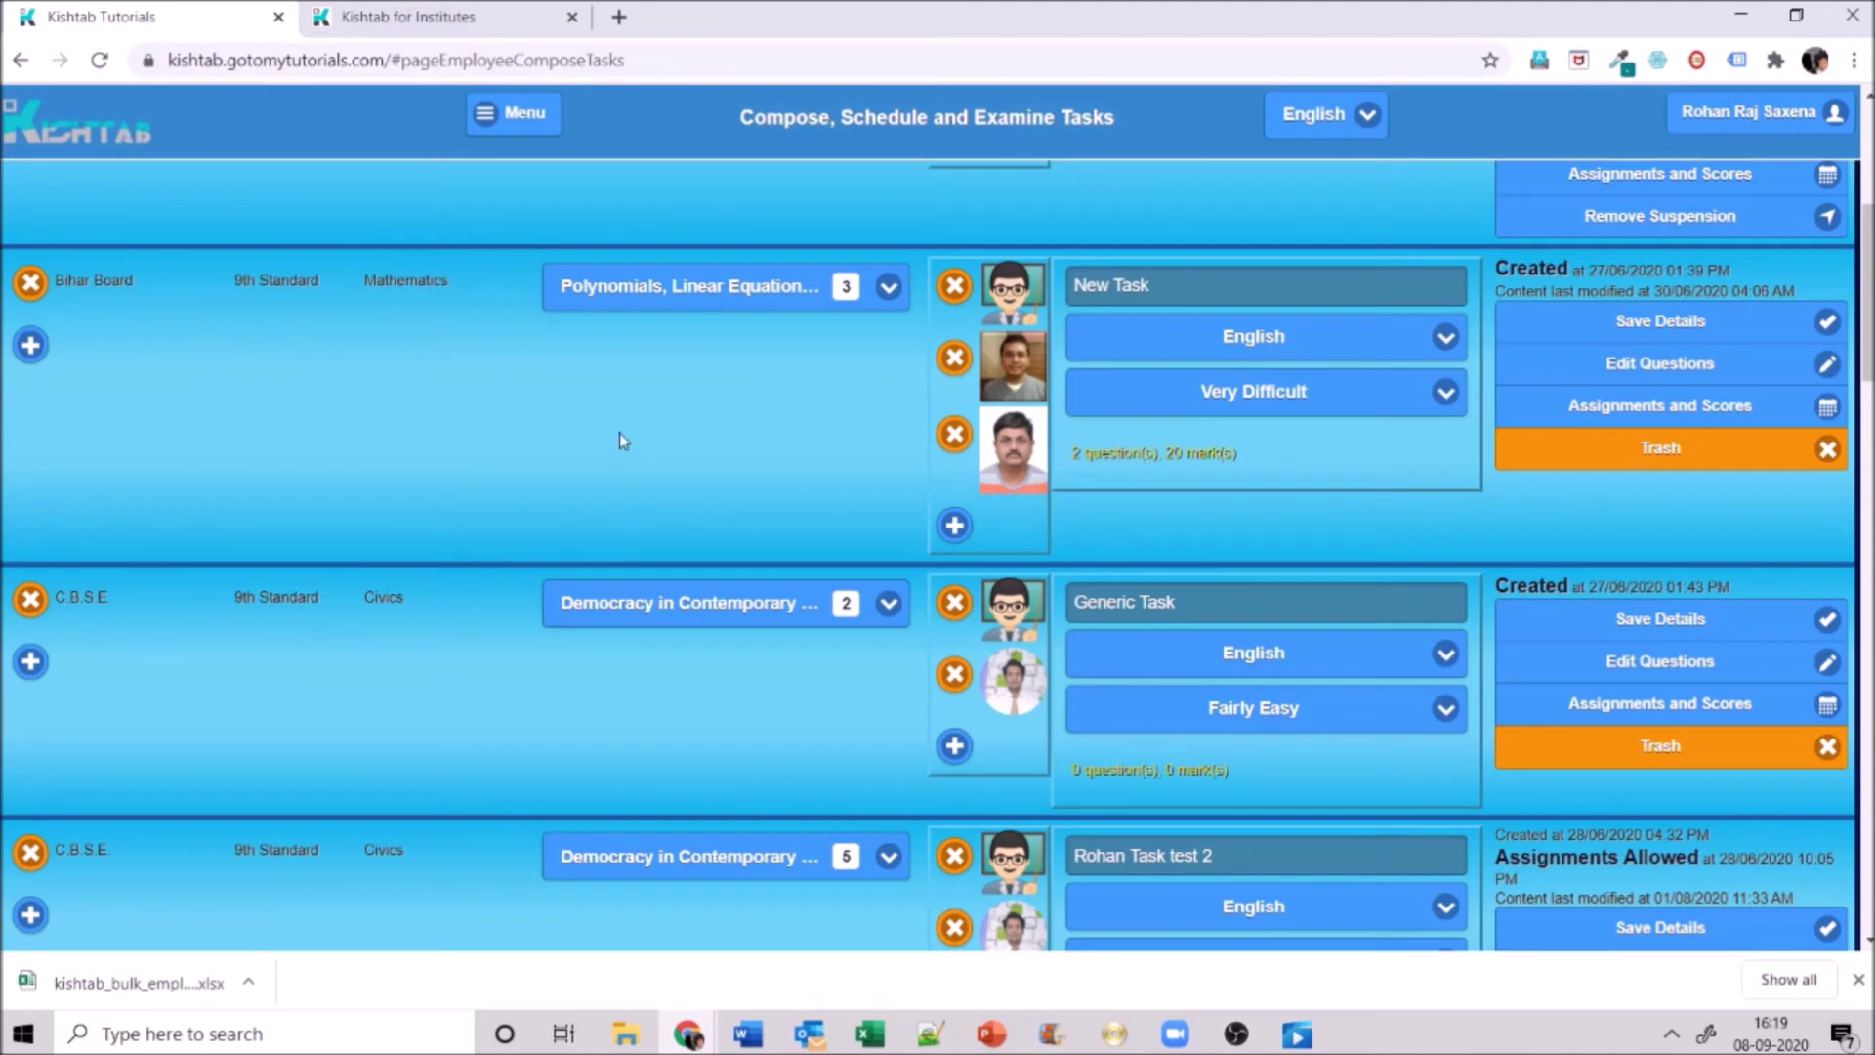
scroll(620, 432, up, 5)
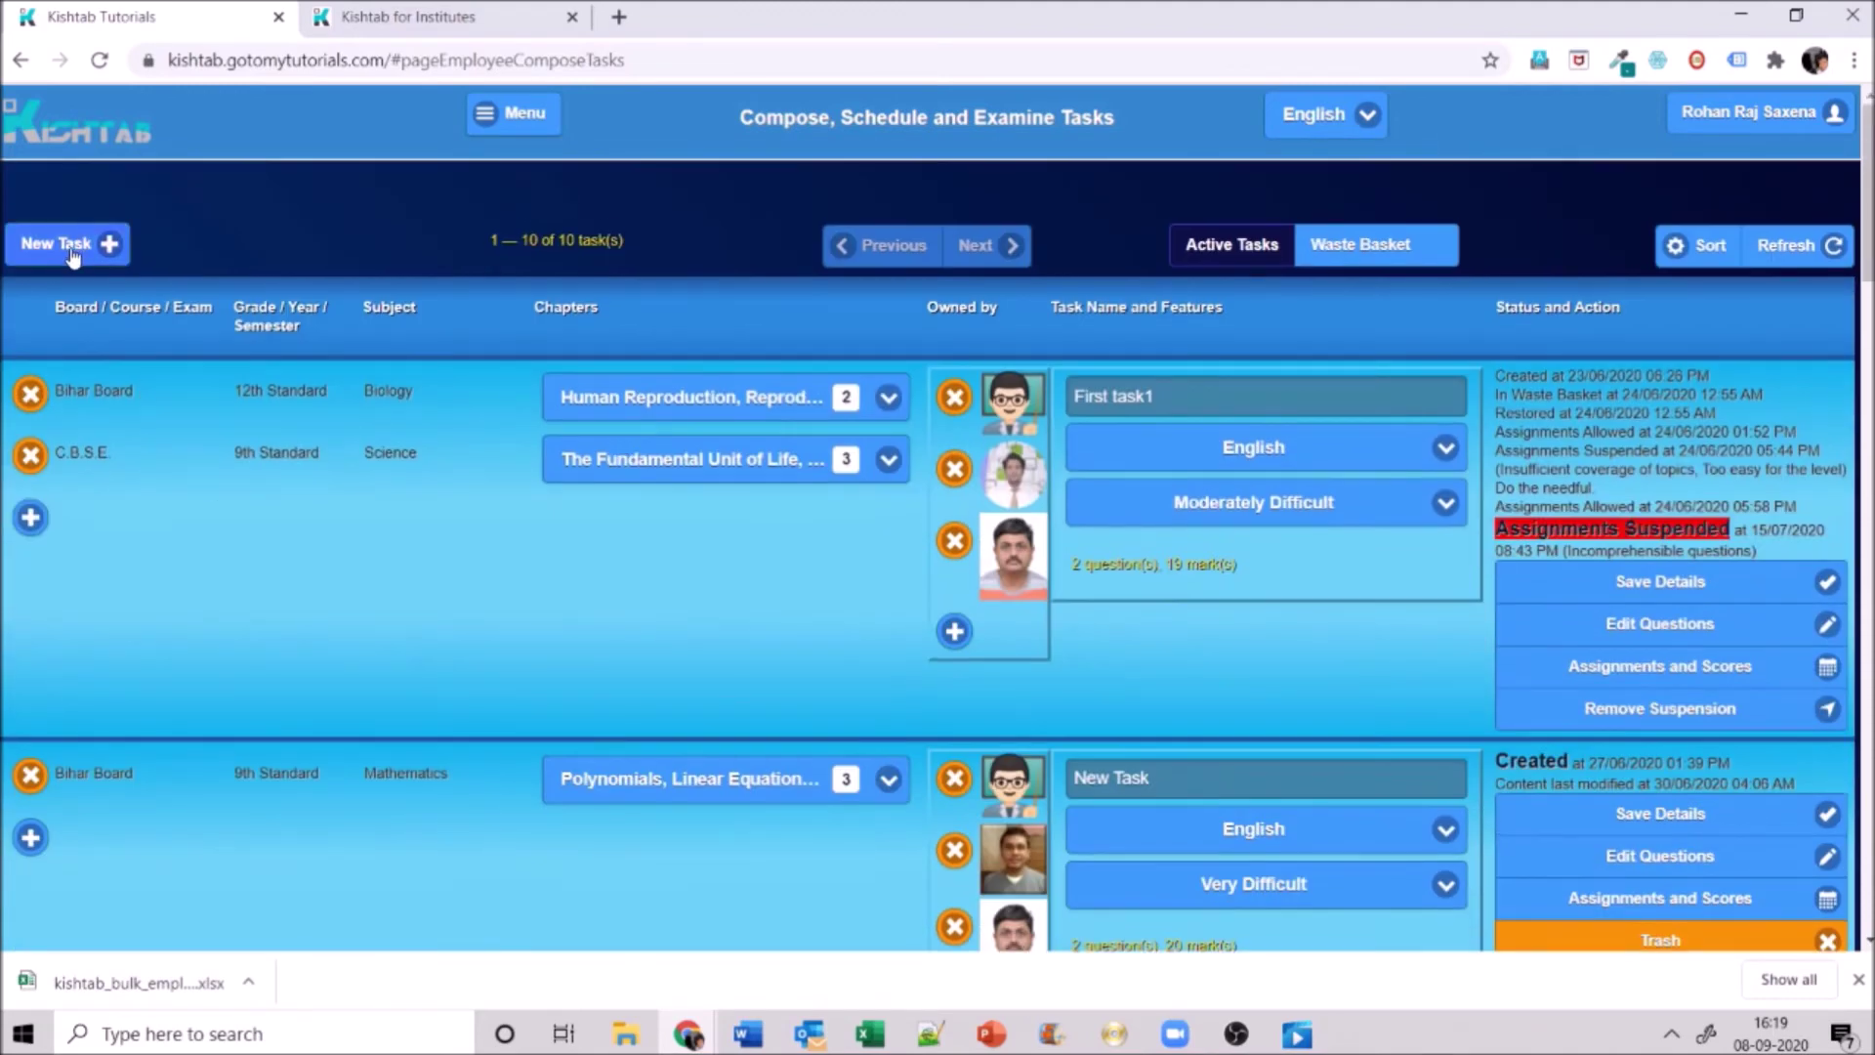
click(71, 249)
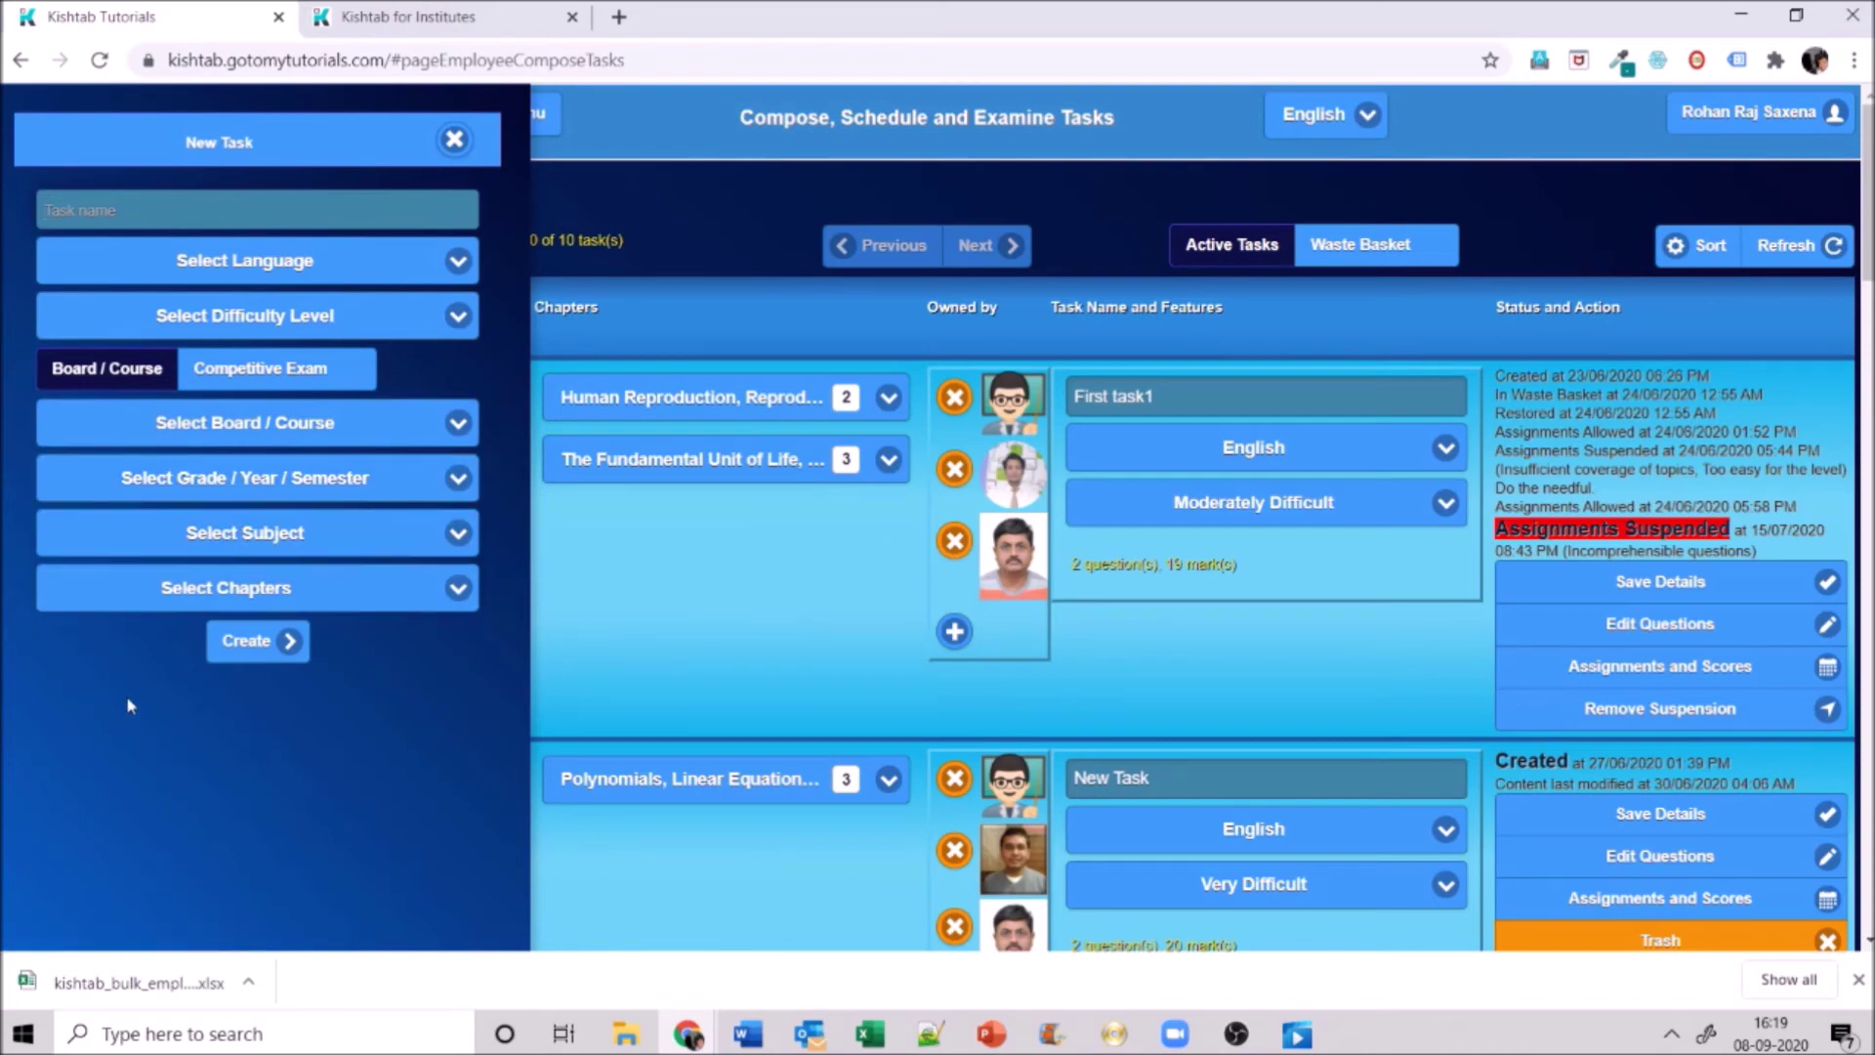
Step: Close the New Task form, check the Generic Task's chapters, and edit its questions
click(258, 641)
scroll(688, 641, down, 8)
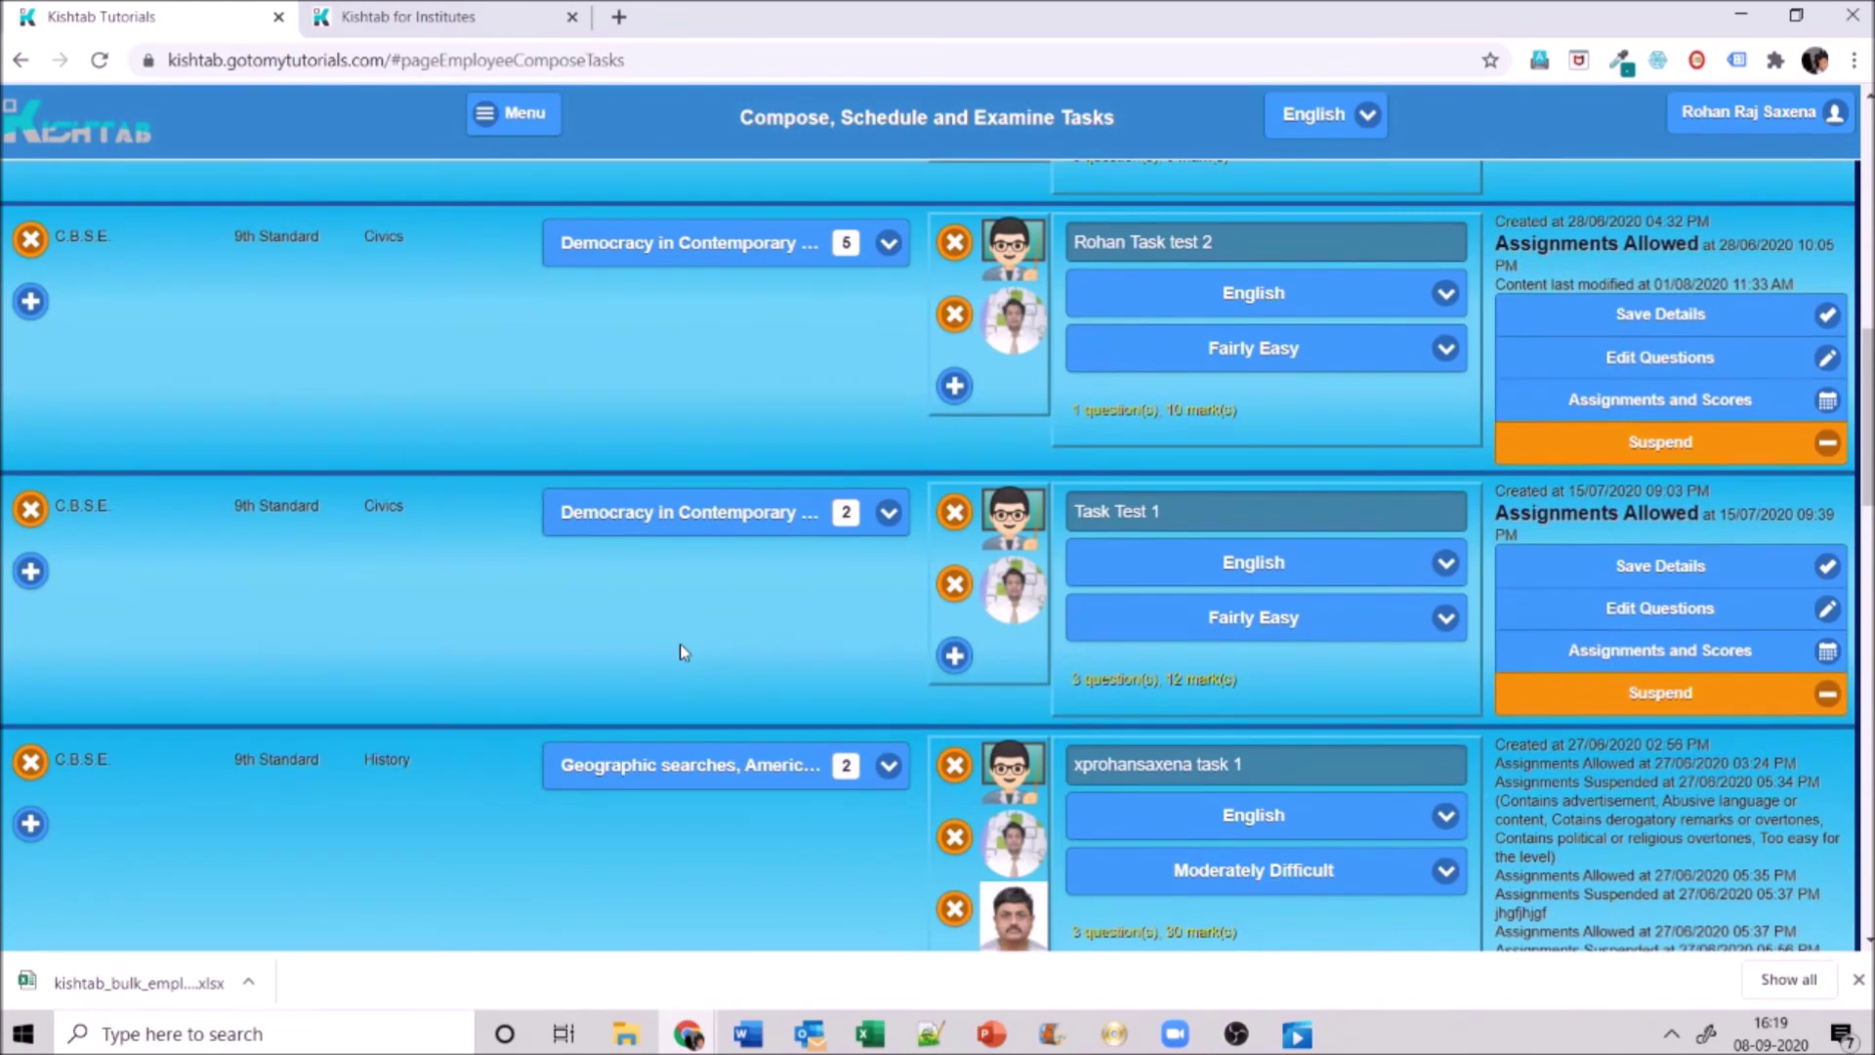
scroll(680, 650, up, 5)
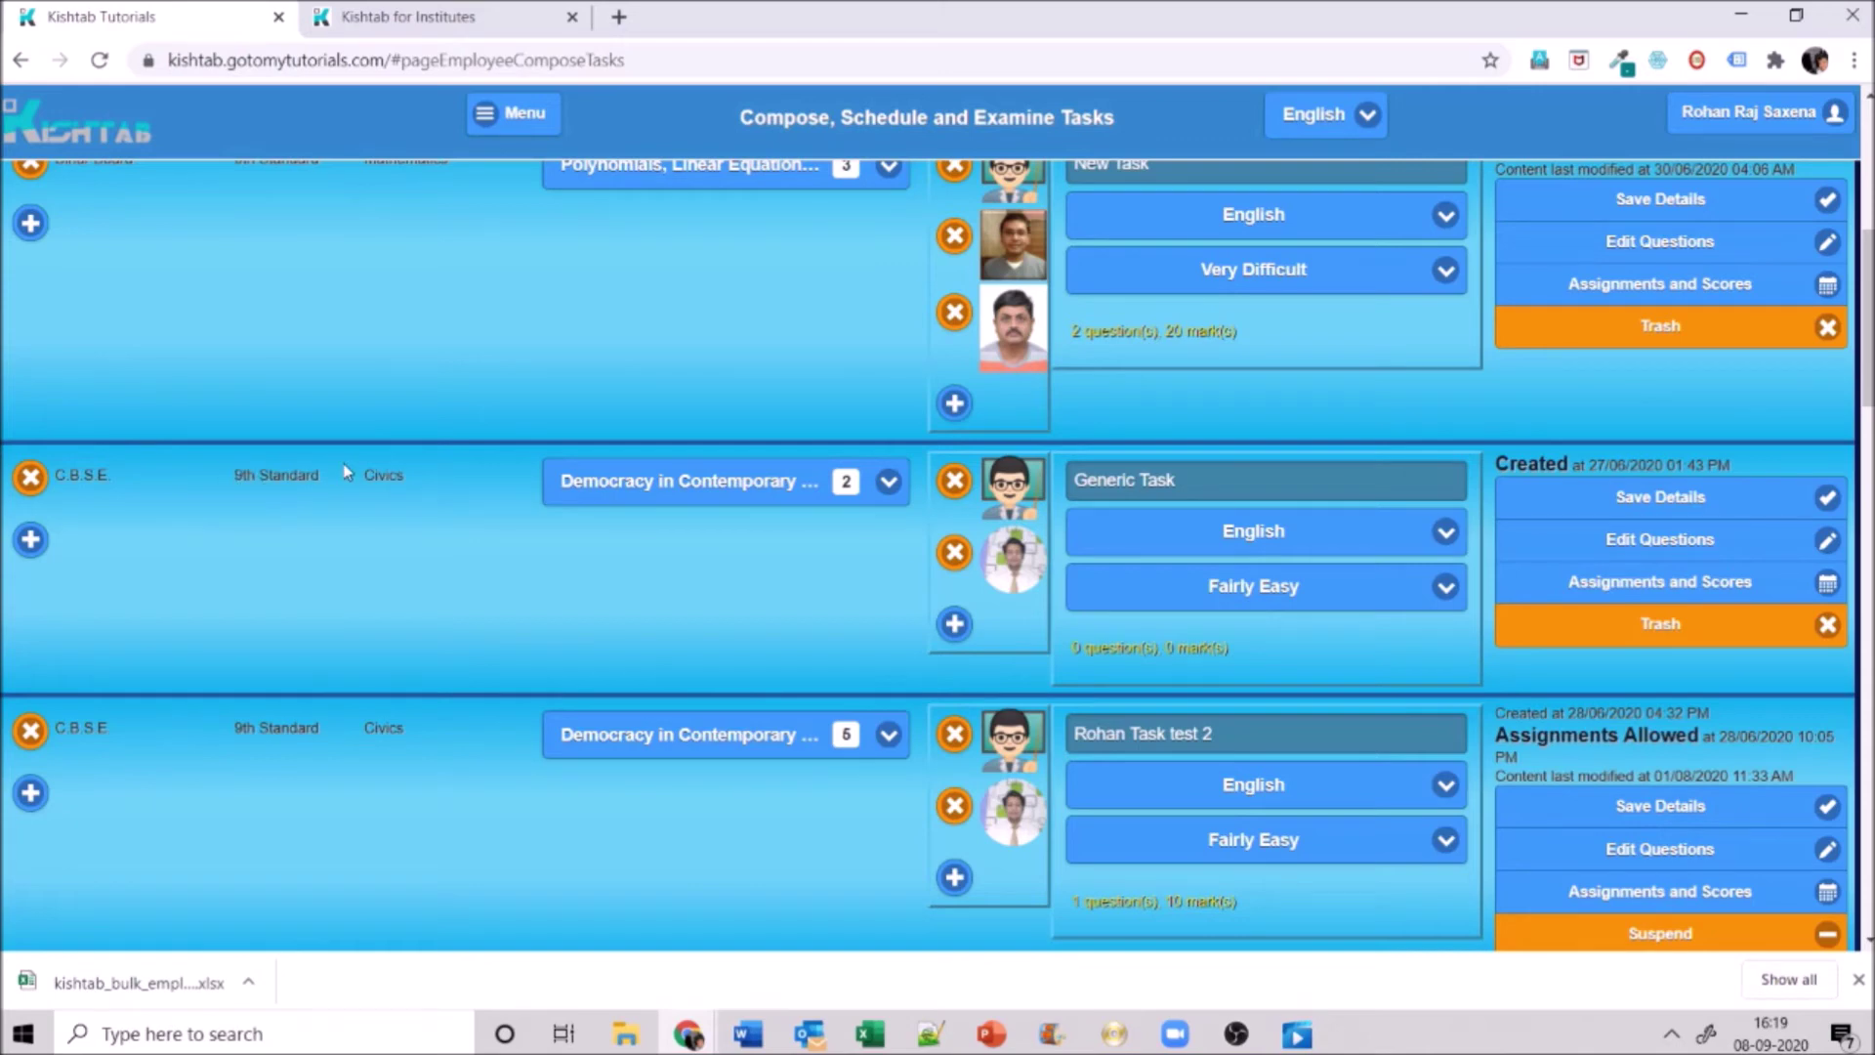
click(890, 482)
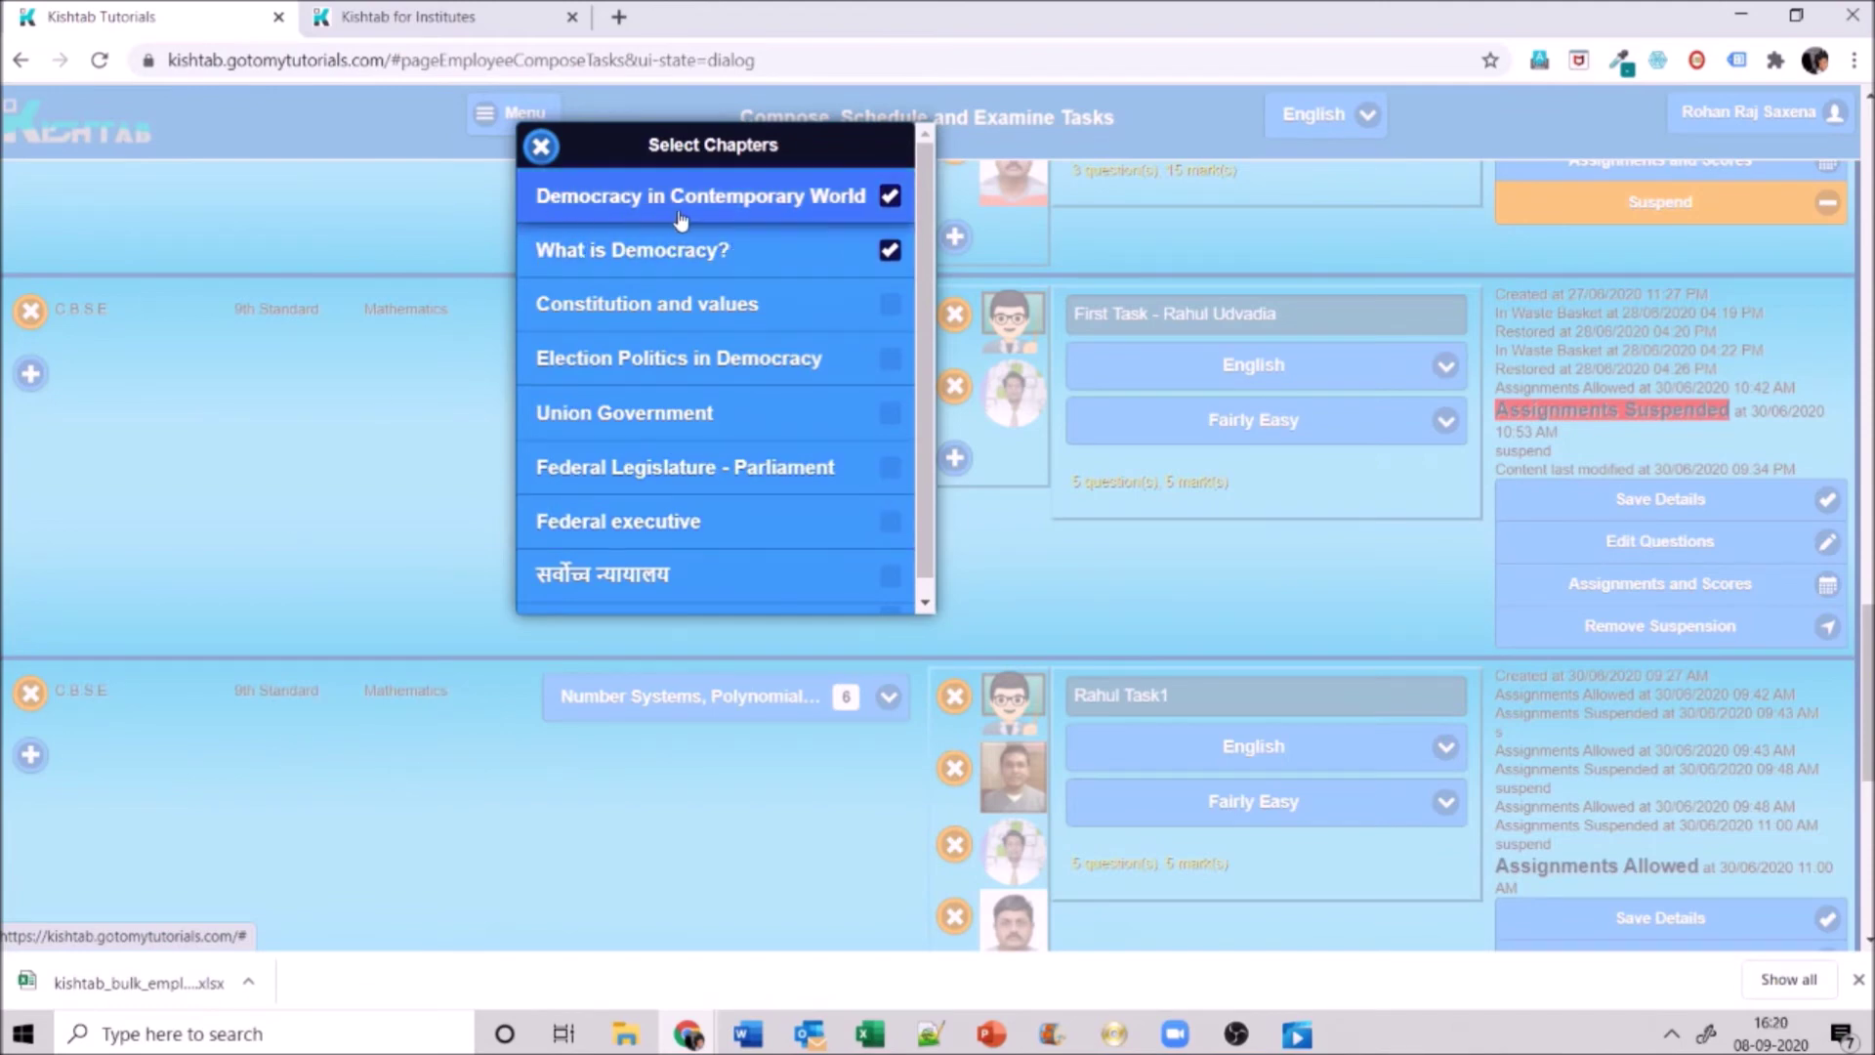
click(303, 609)
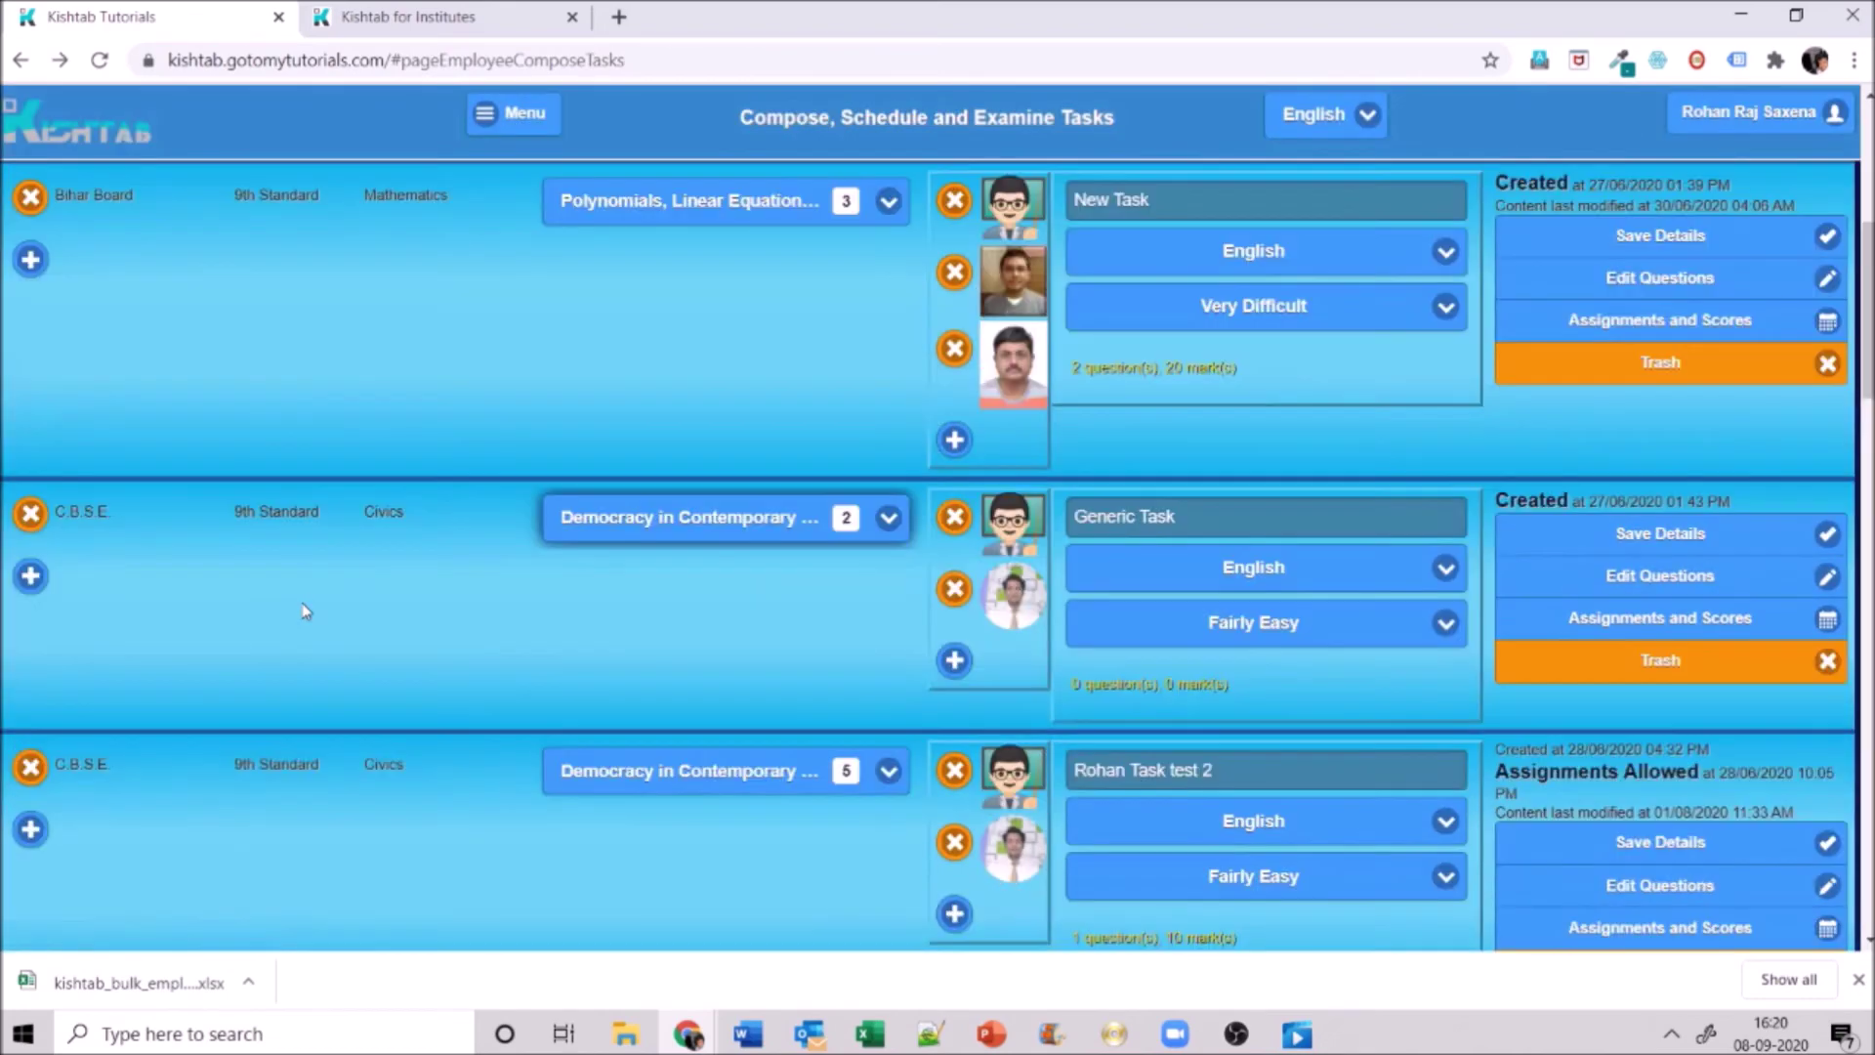
click(1640, 583)
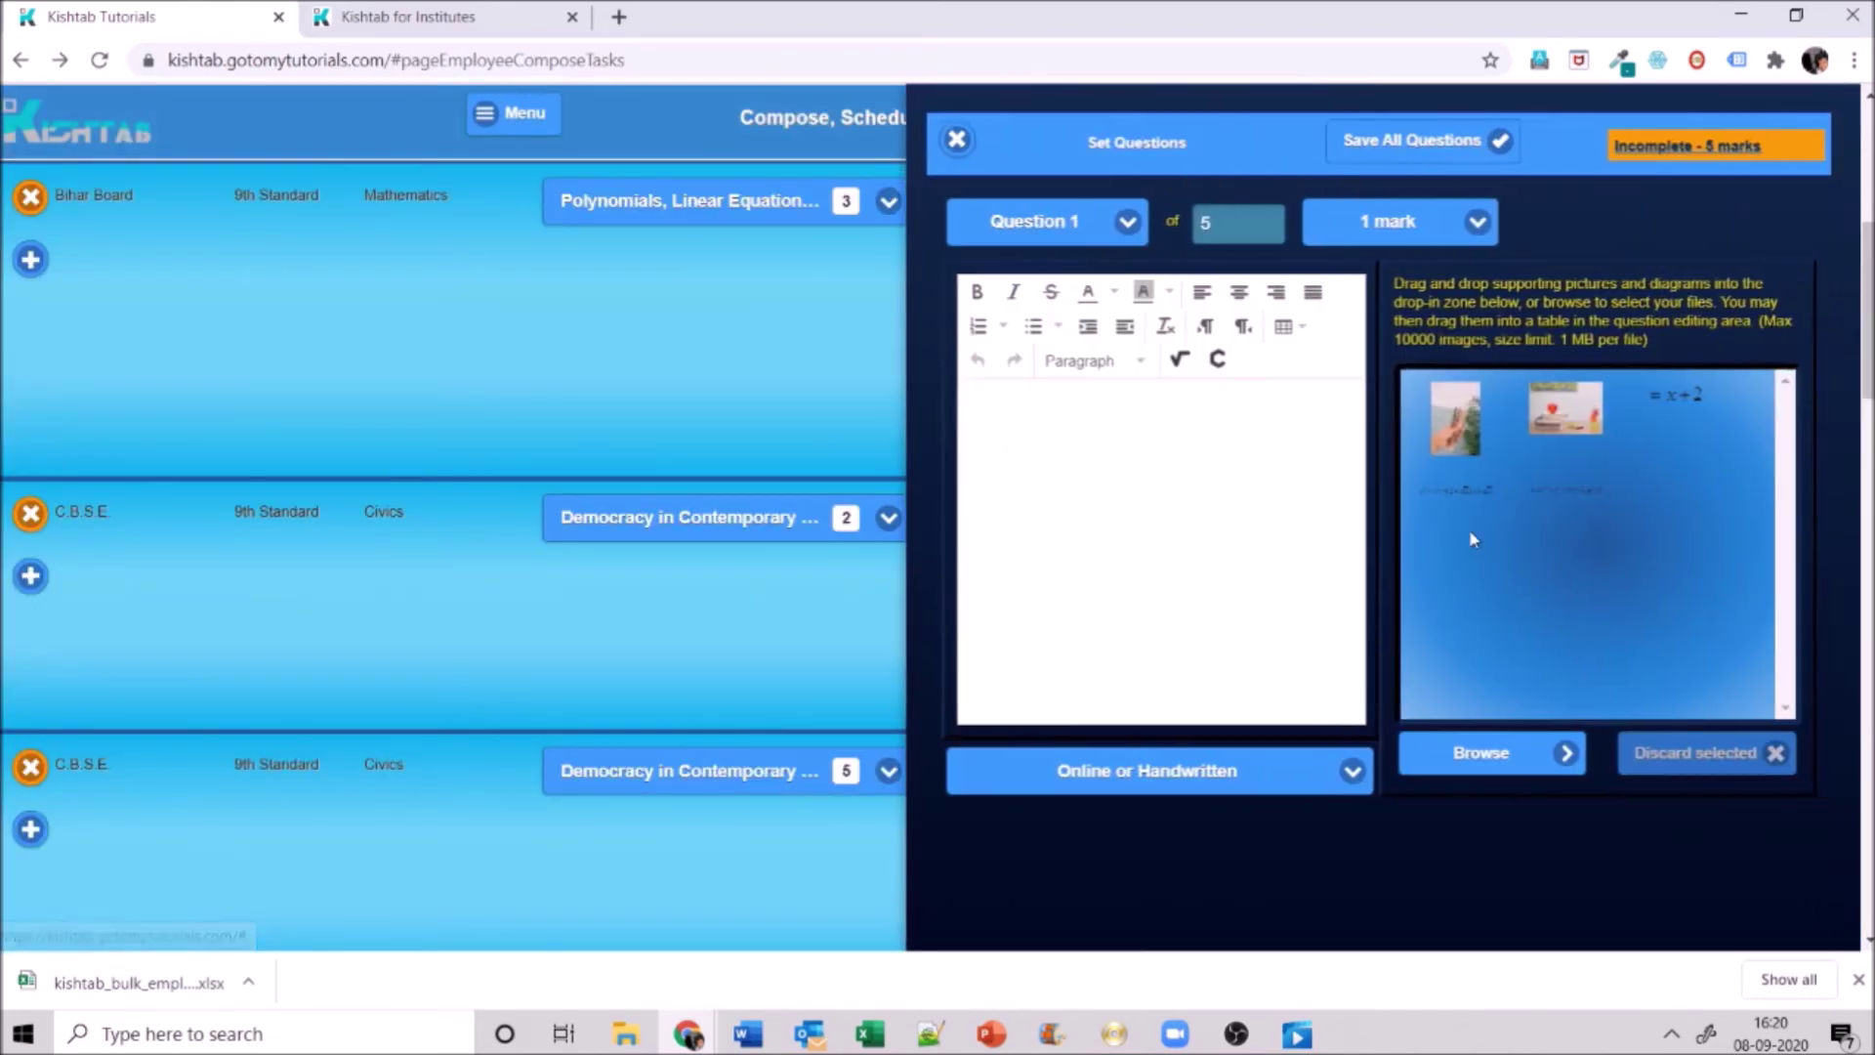
Step: Make Question 1 read 'Here is something for question 1.' followed by the x+2 image
click(1129, 224)
click(1128, 224)
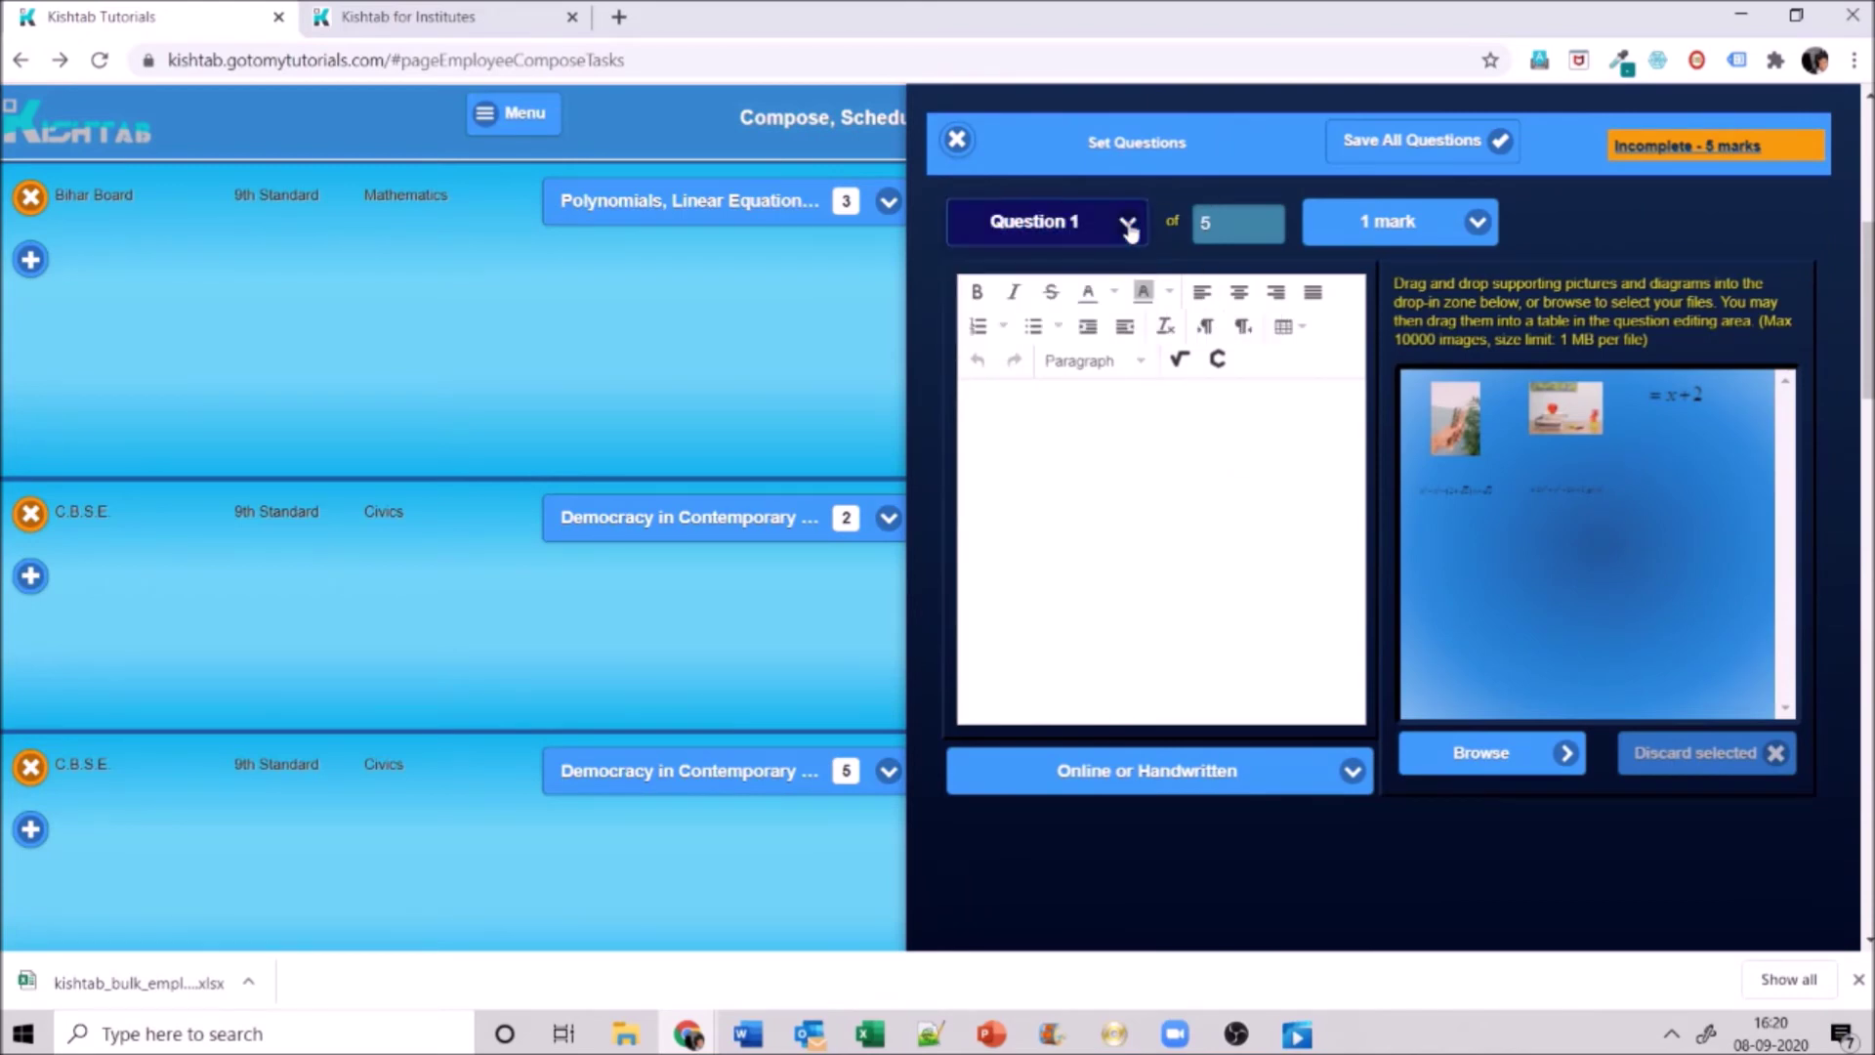
click(1682, 145)
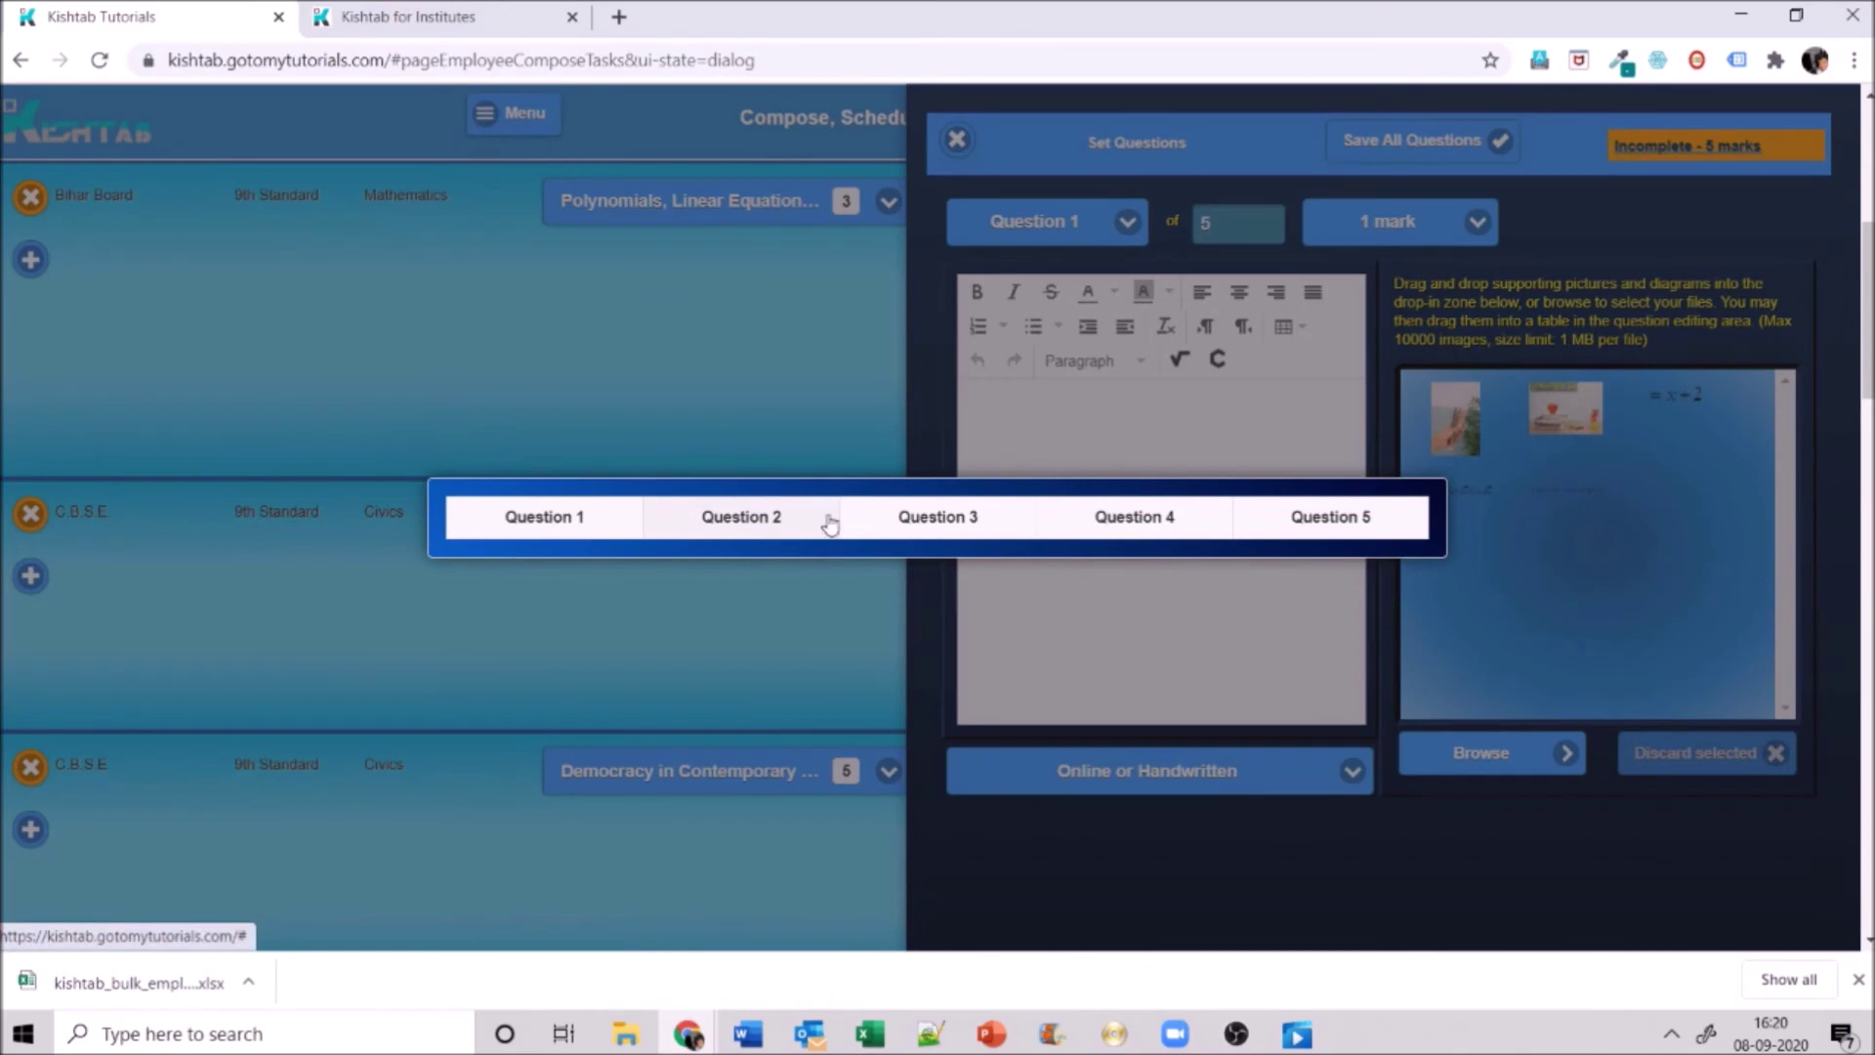
click(1225, 625)
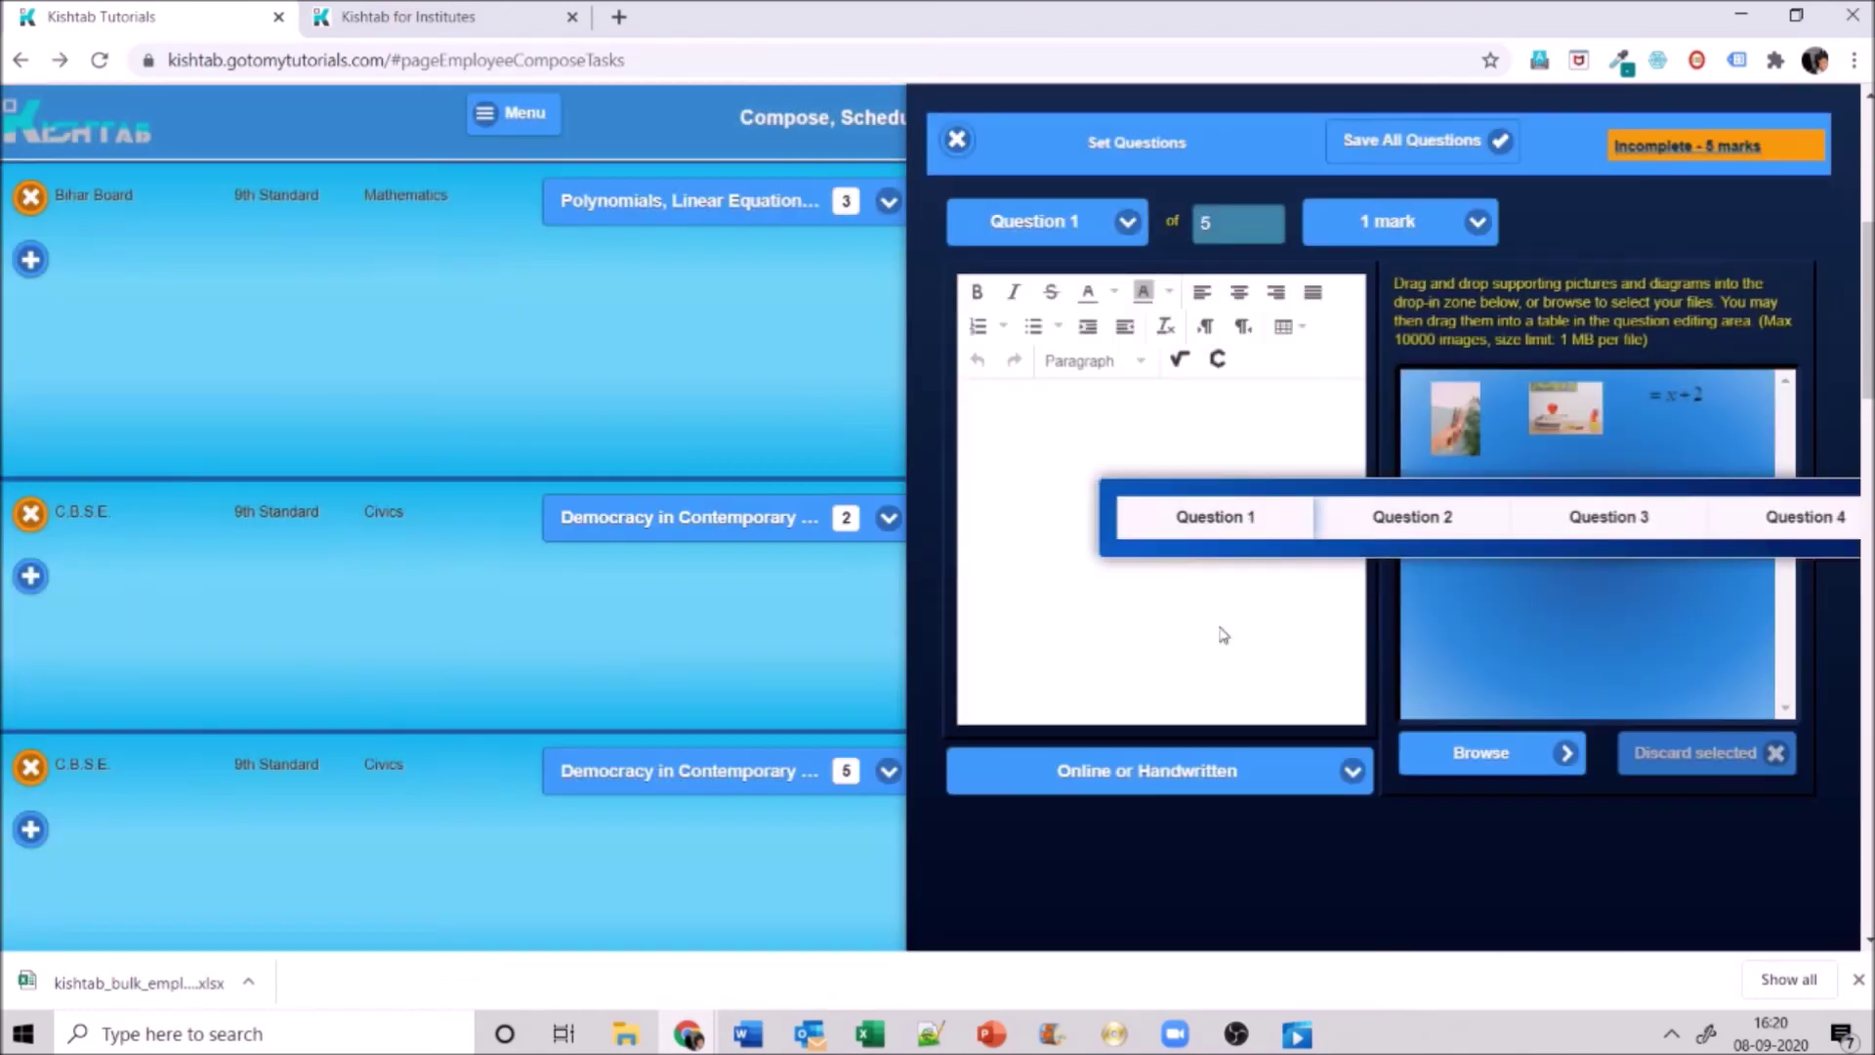
text(Here is something for question 1.)
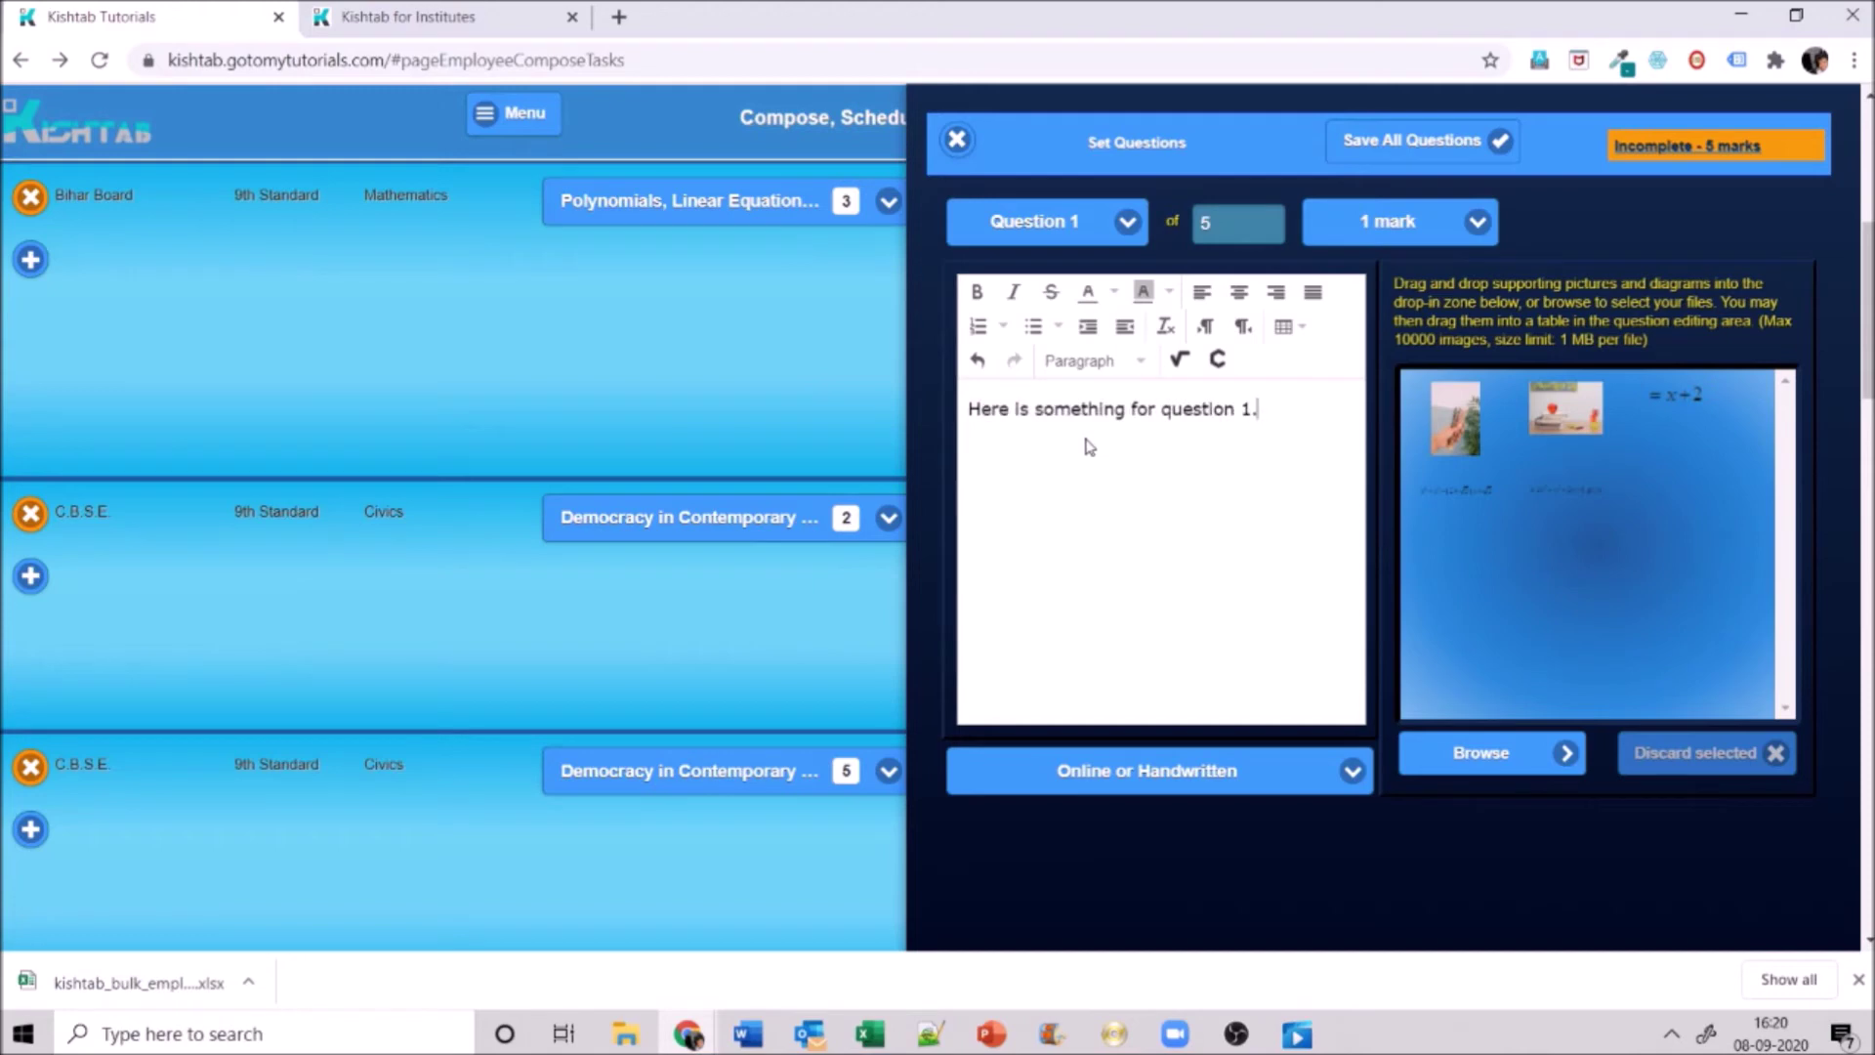
click(1149, 772)
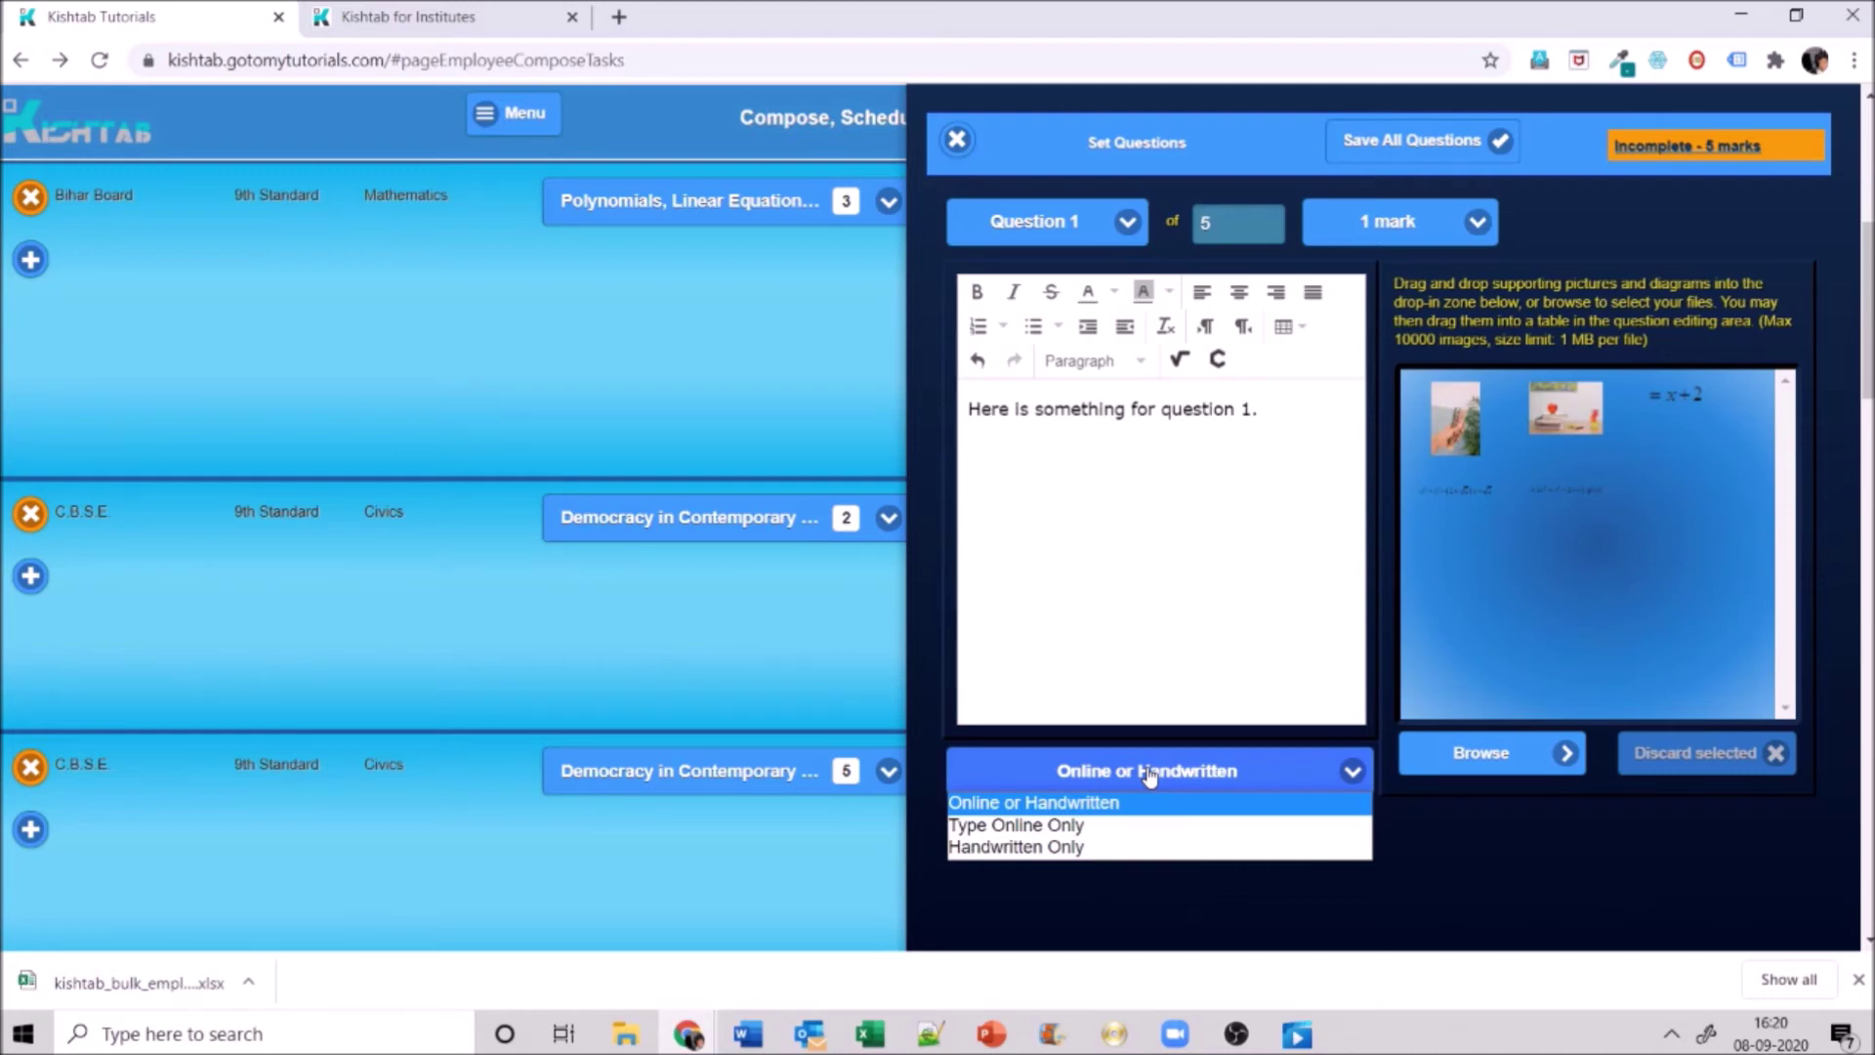
click(1150, 774)
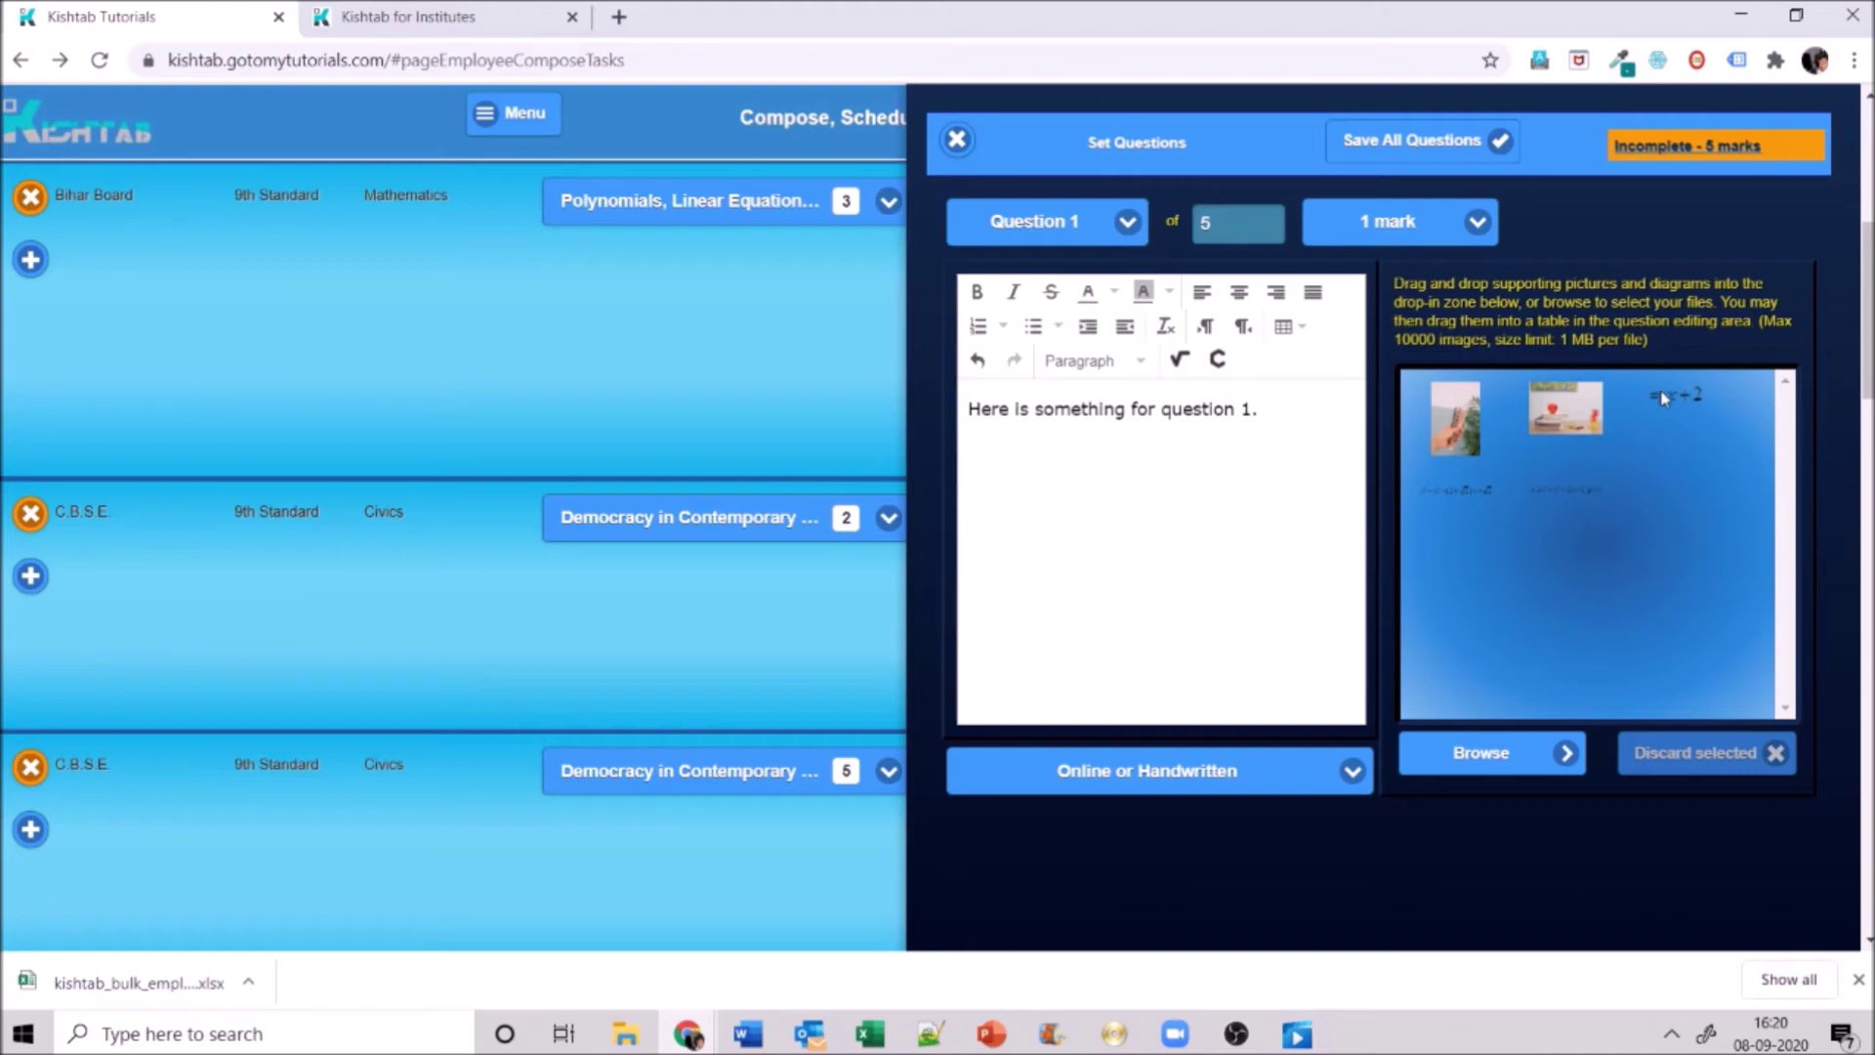
drag(1684, 400, 1288, 411)
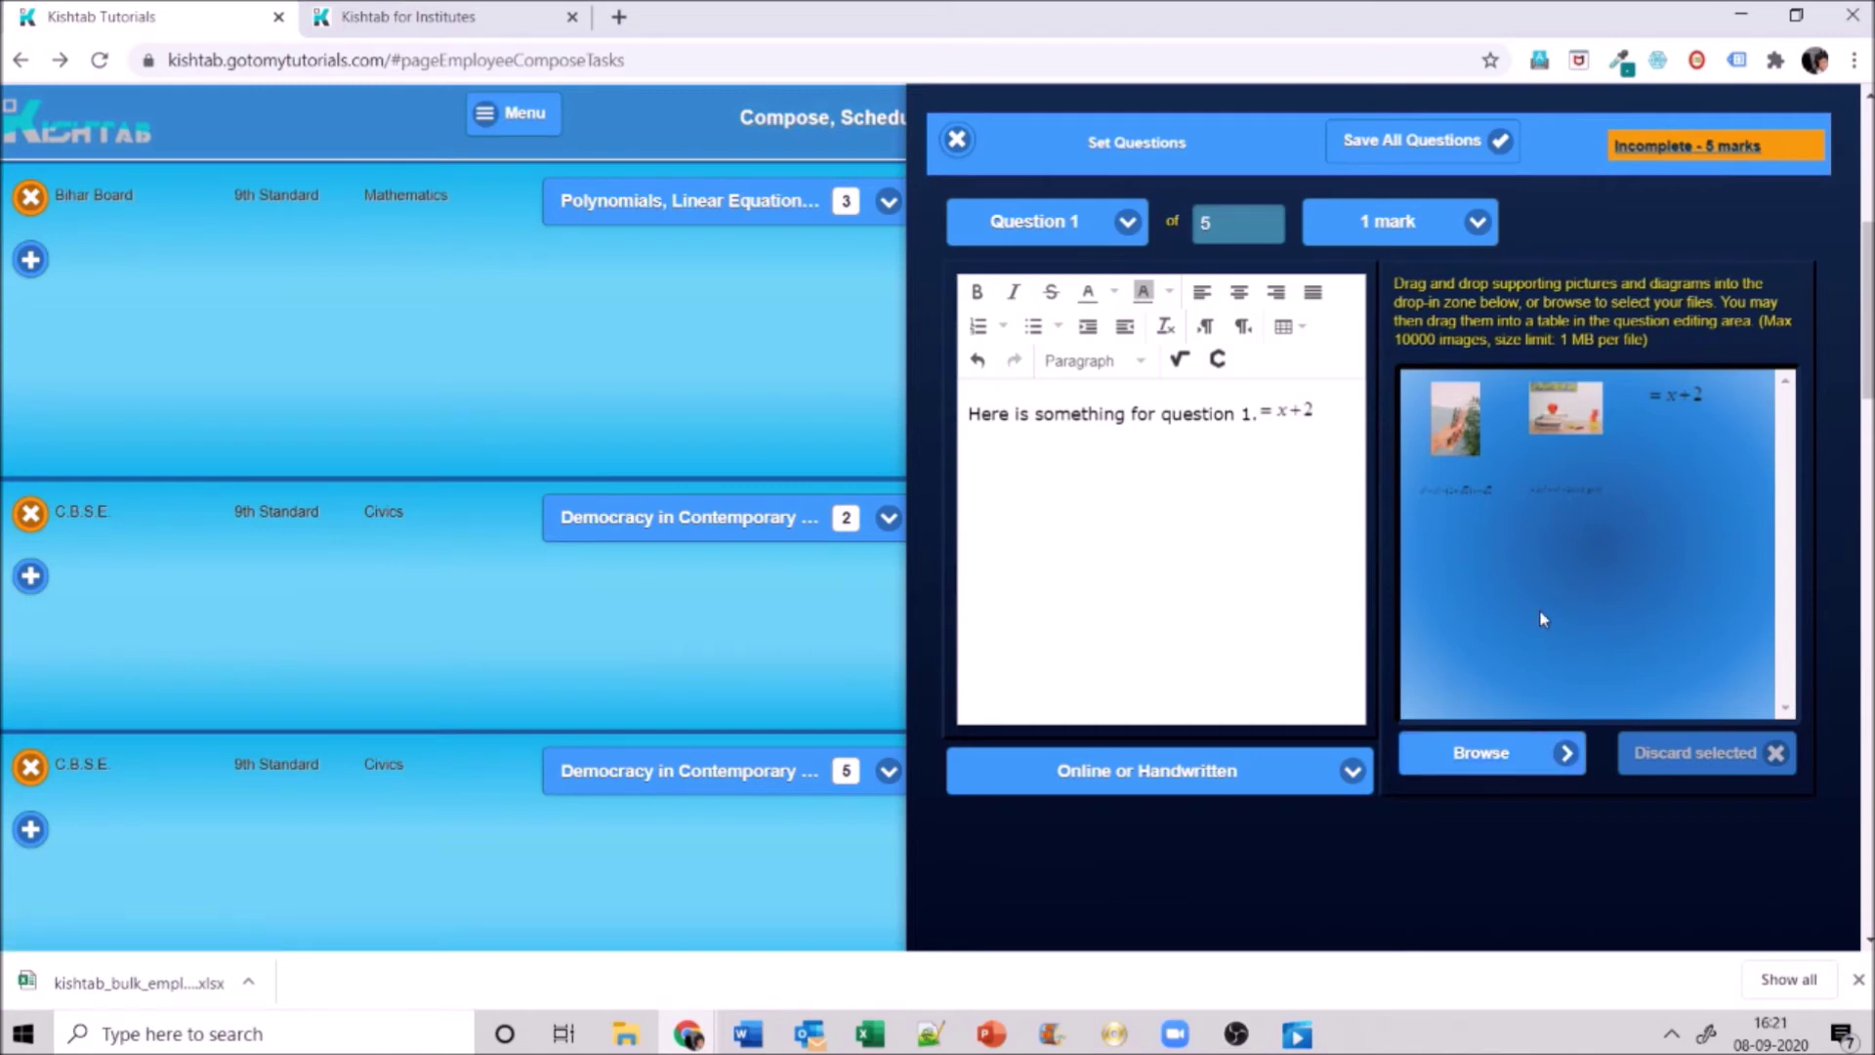
Step: Leave Question 1 at 1 mark, switch to Question 2, and close Set Questions
click(1465, 225)
click(1465, 225)
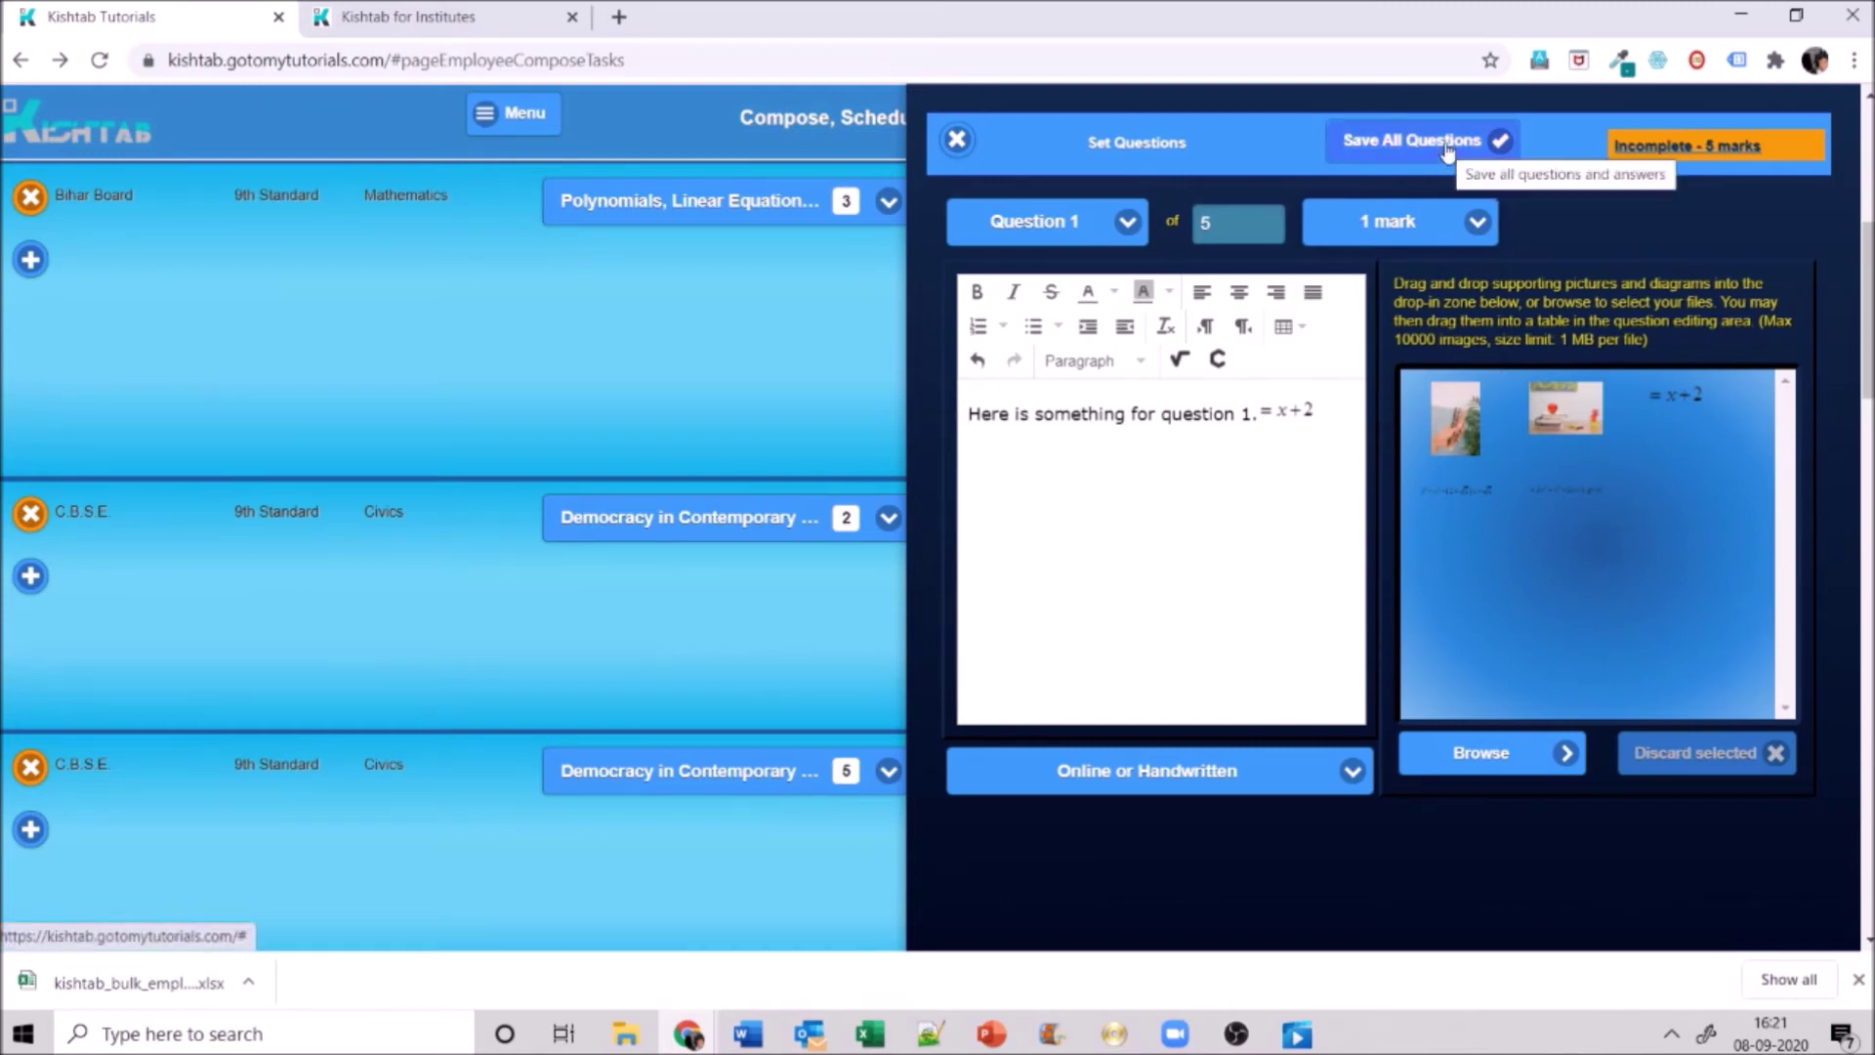
click(1084, 239)
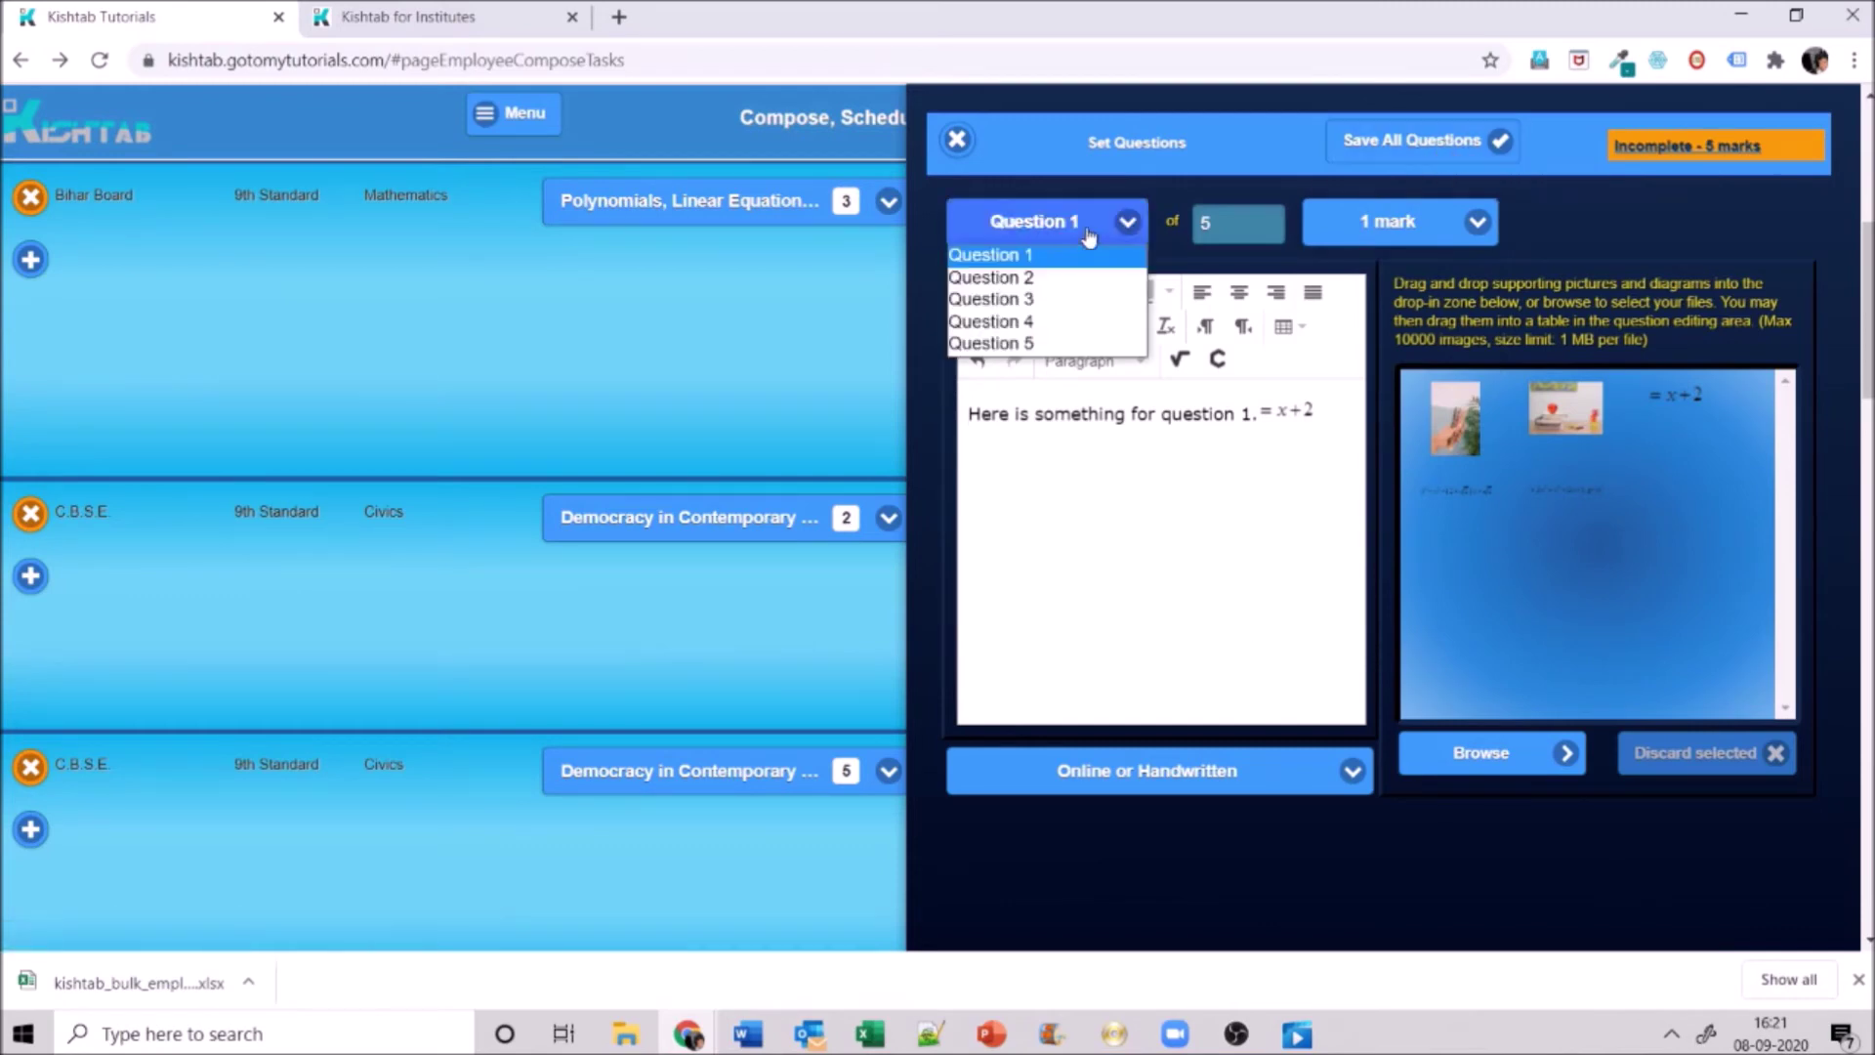
click(1041, 279)
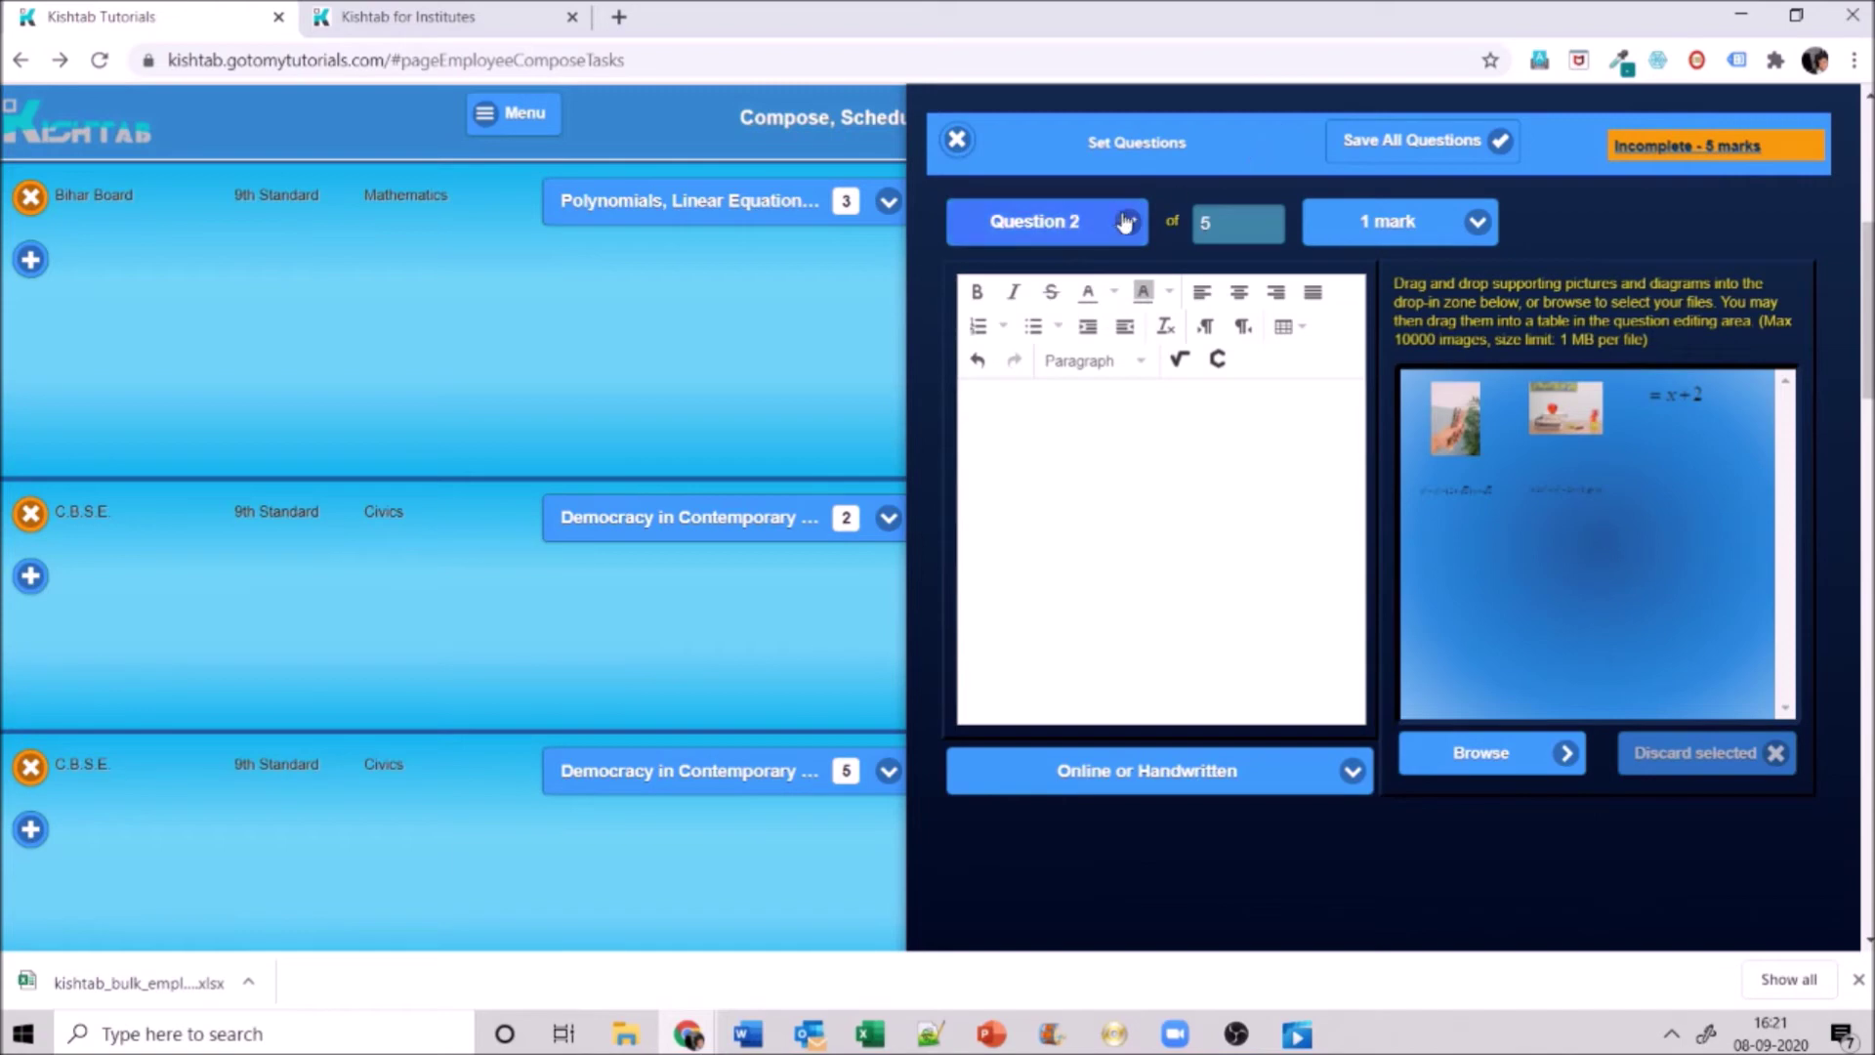
click(1667, 152)
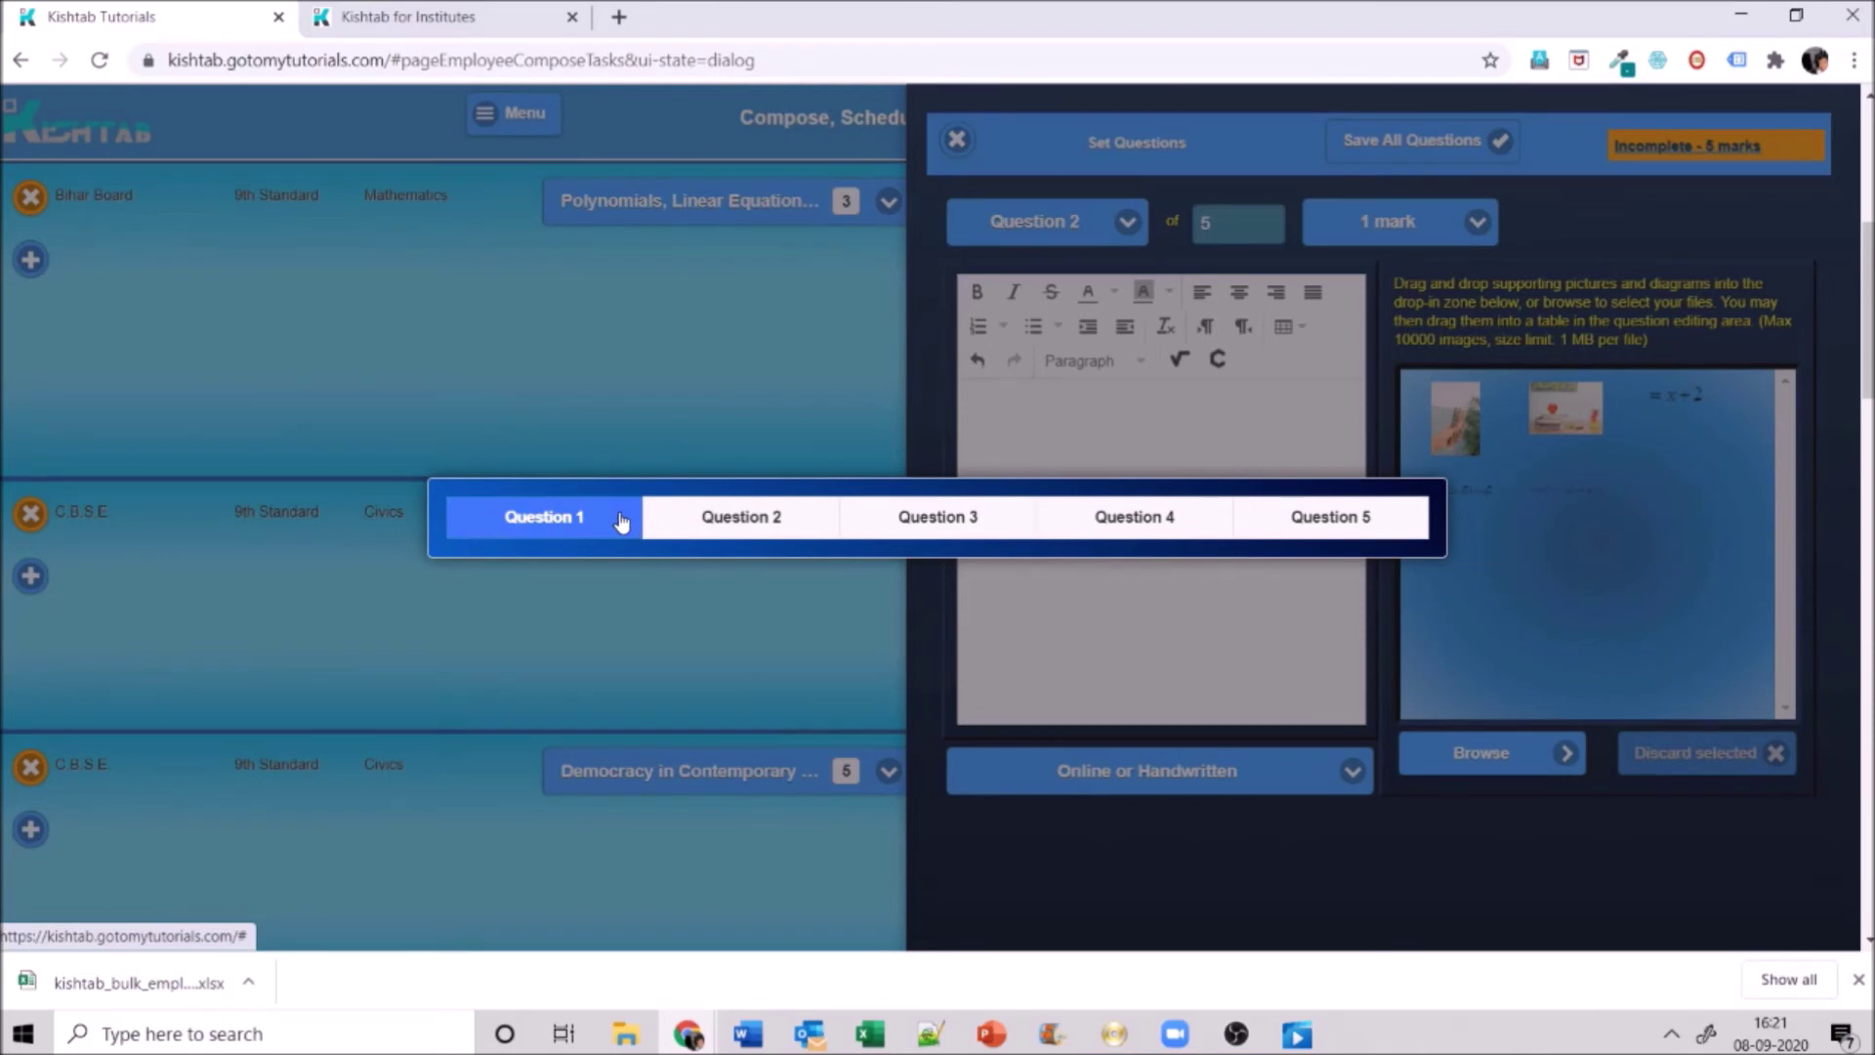
click(1169, 608)
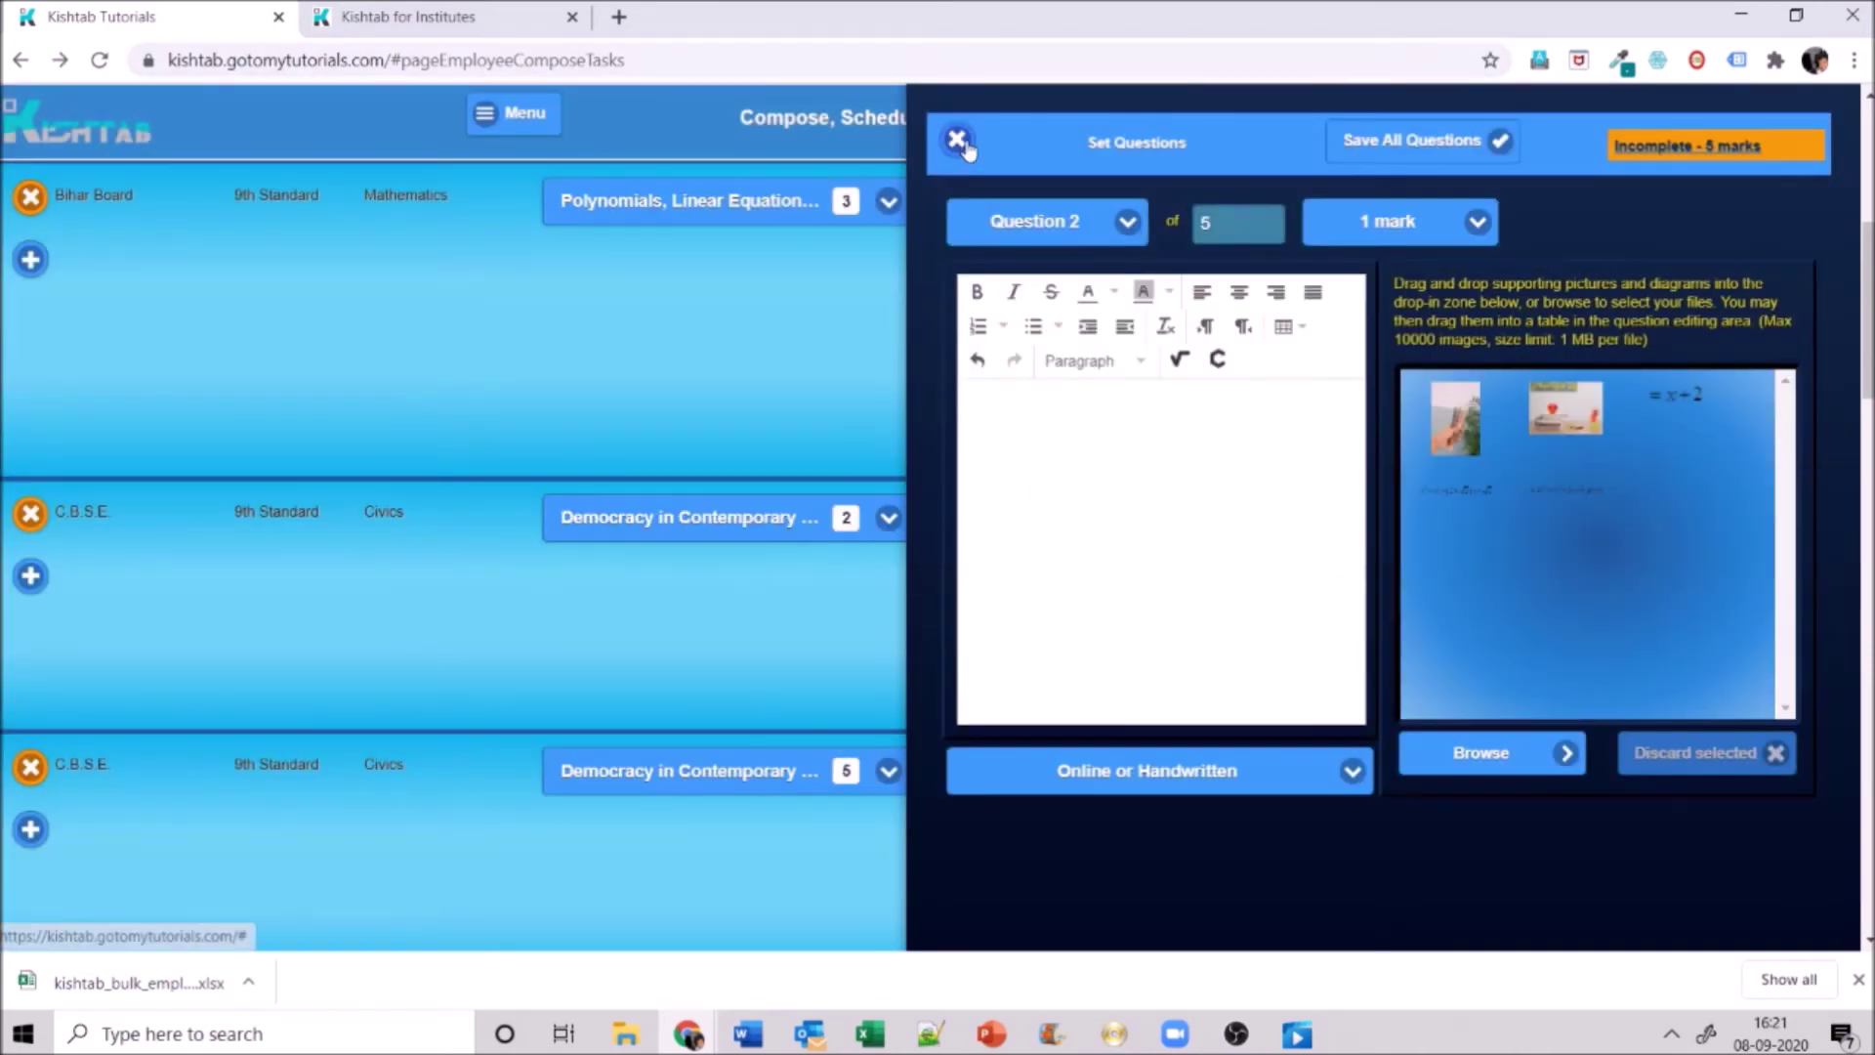
click(958, 142)
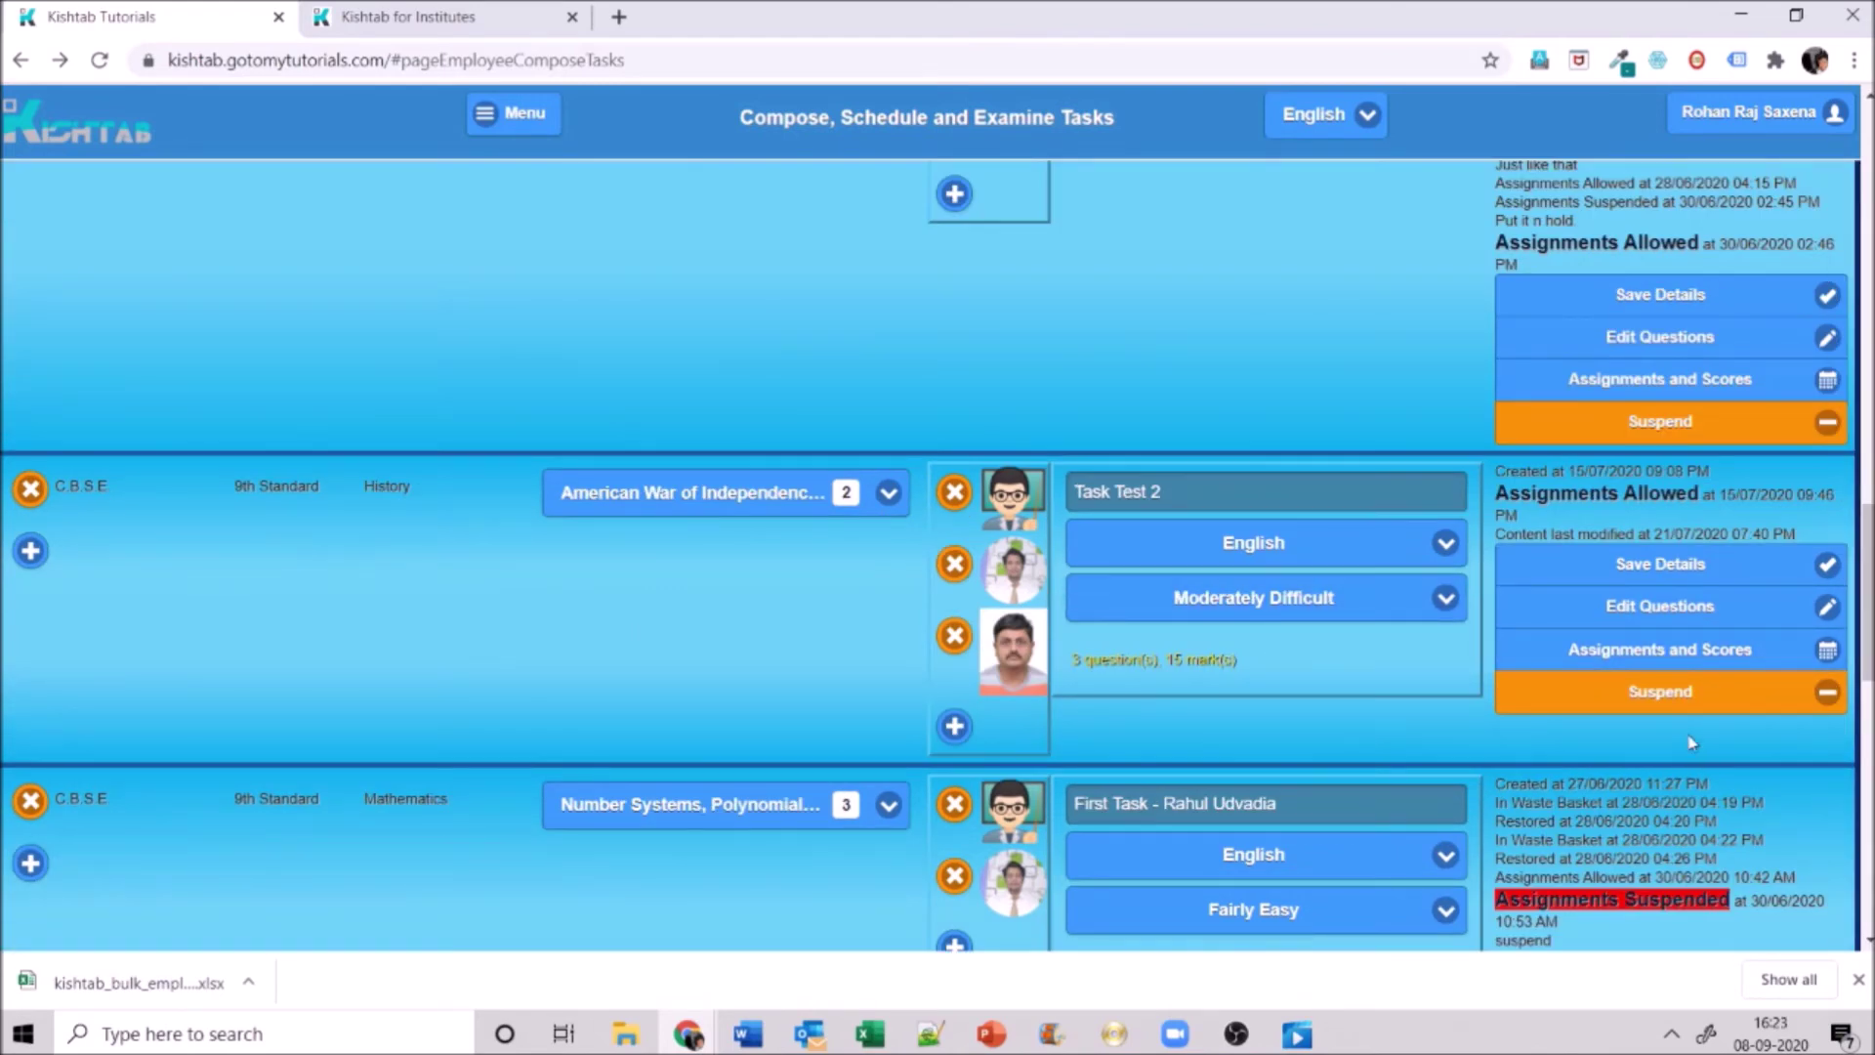
Step: Open Task Test 2's Assignments and Scores scheduling panel
click(1644, 653)
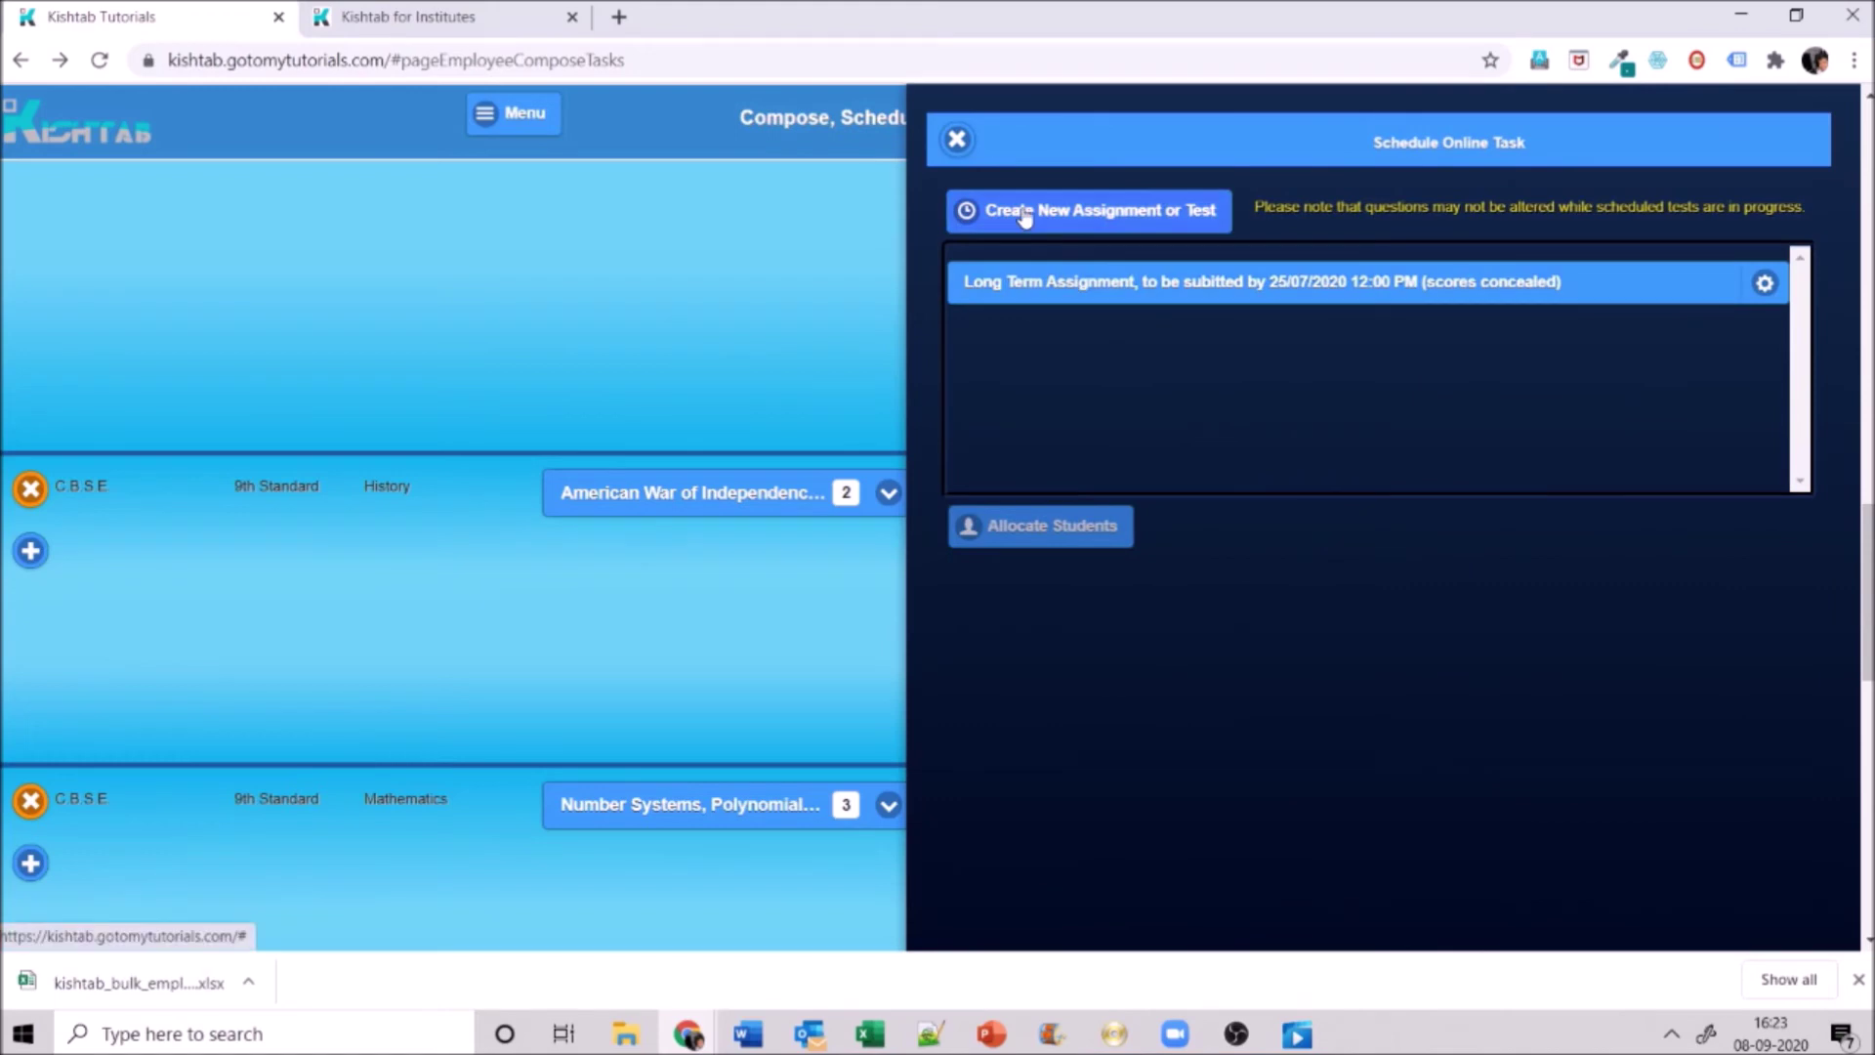
Step: Add a new scheduled test to Task Test 2 with start and end date 10-09-2020
click(1024, 213)
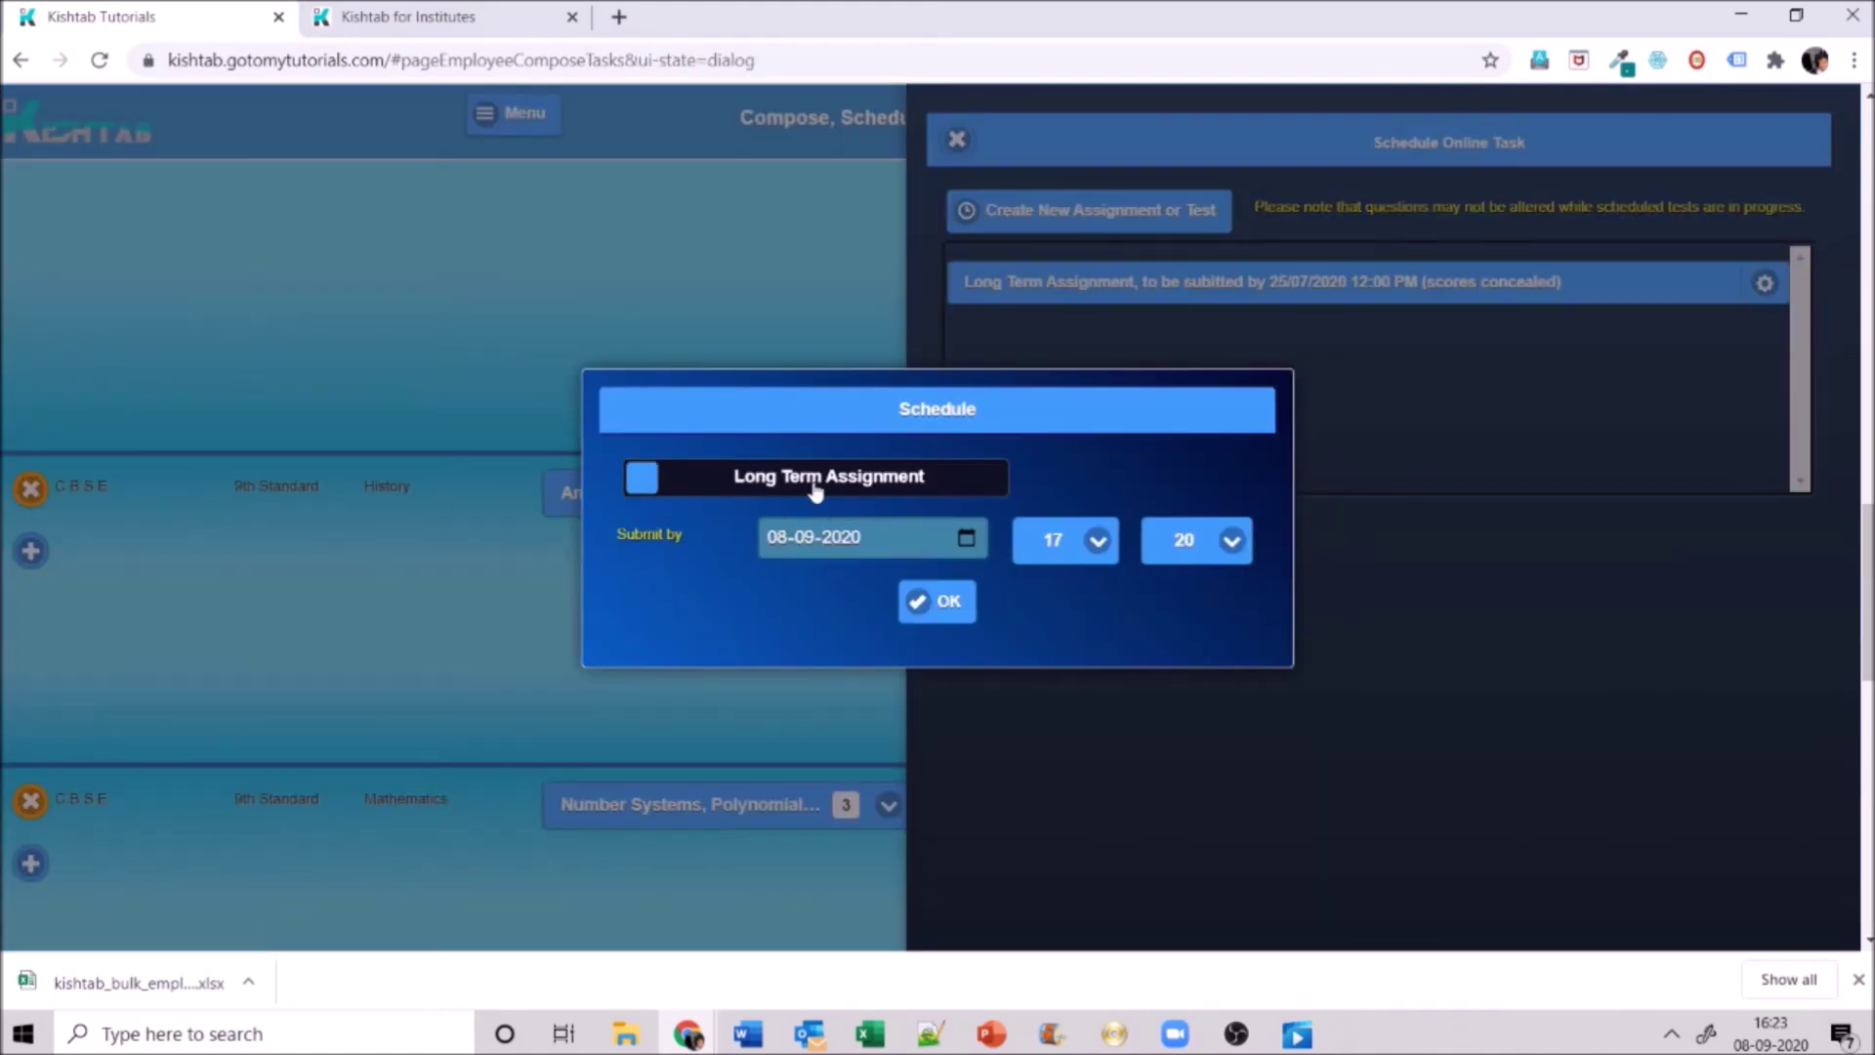
click(852, 477)
click(821, 478)
click(817, 484)
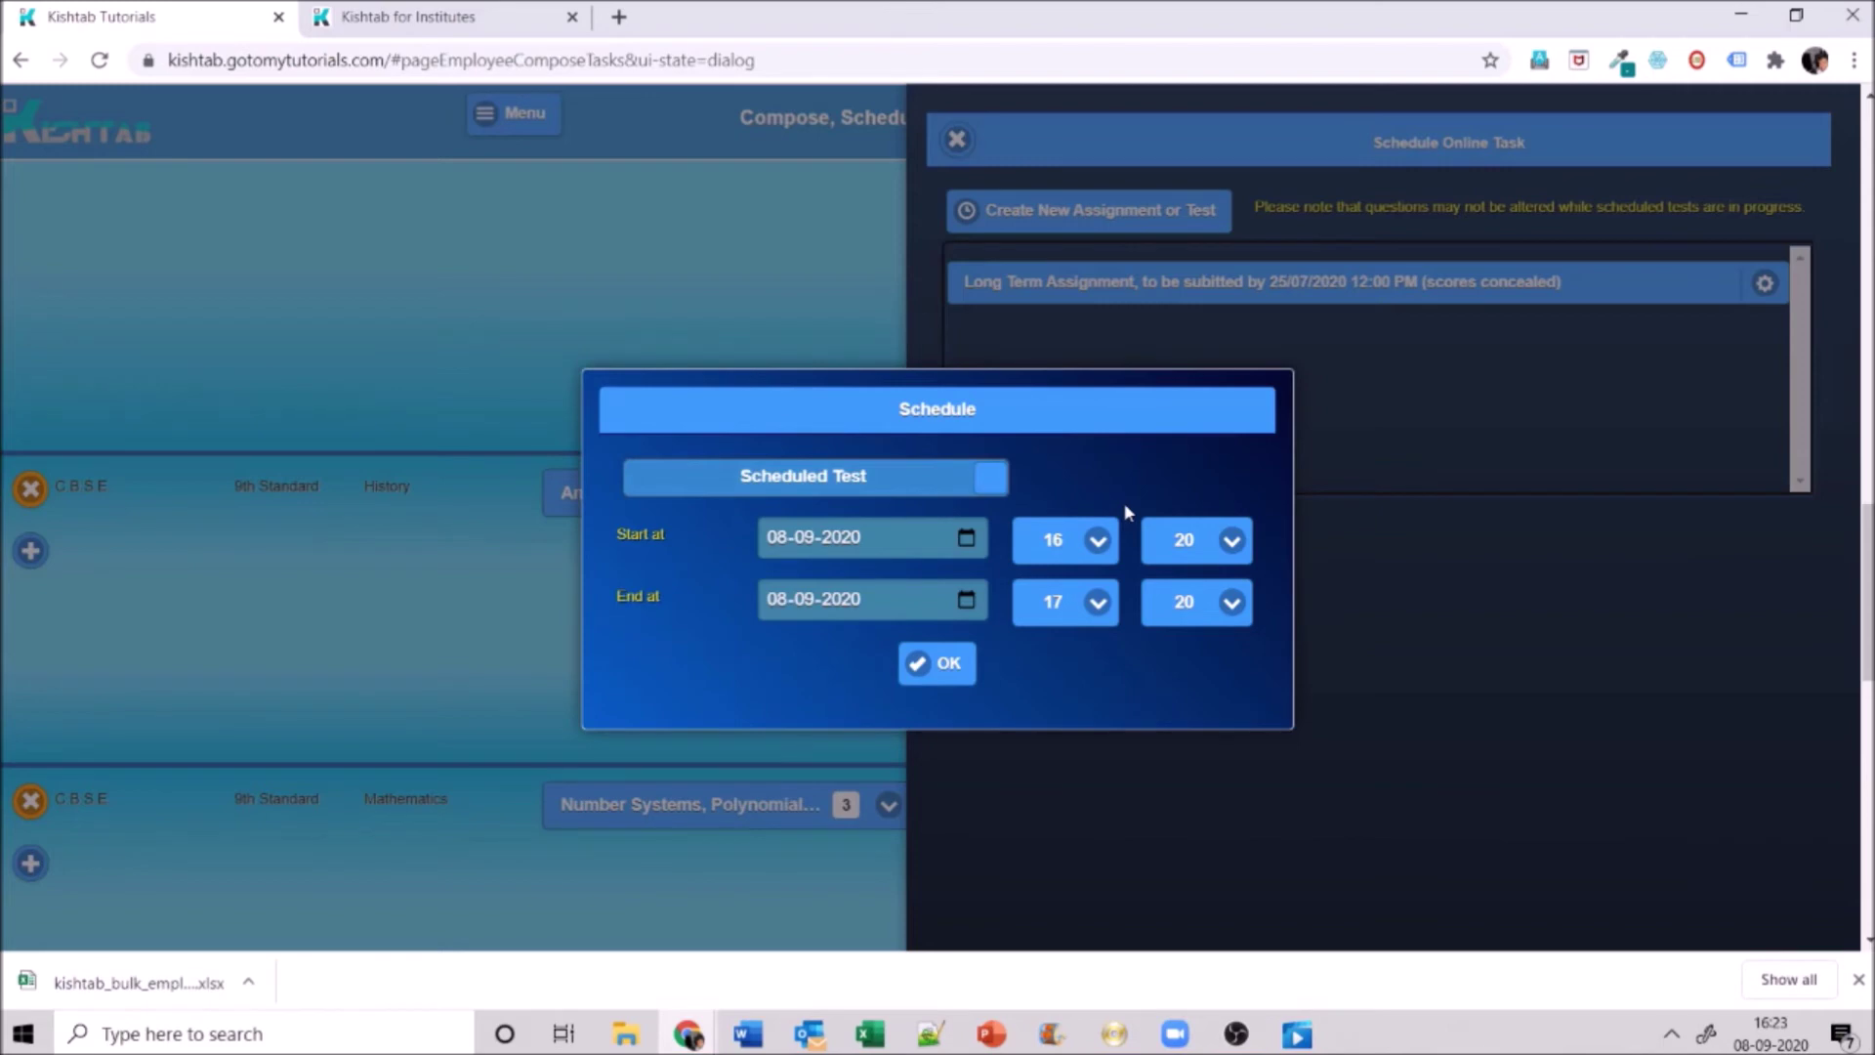
click(967, 538)
click(894, 697)
click(928, 604)
click(967, 600)
click(904, 760)
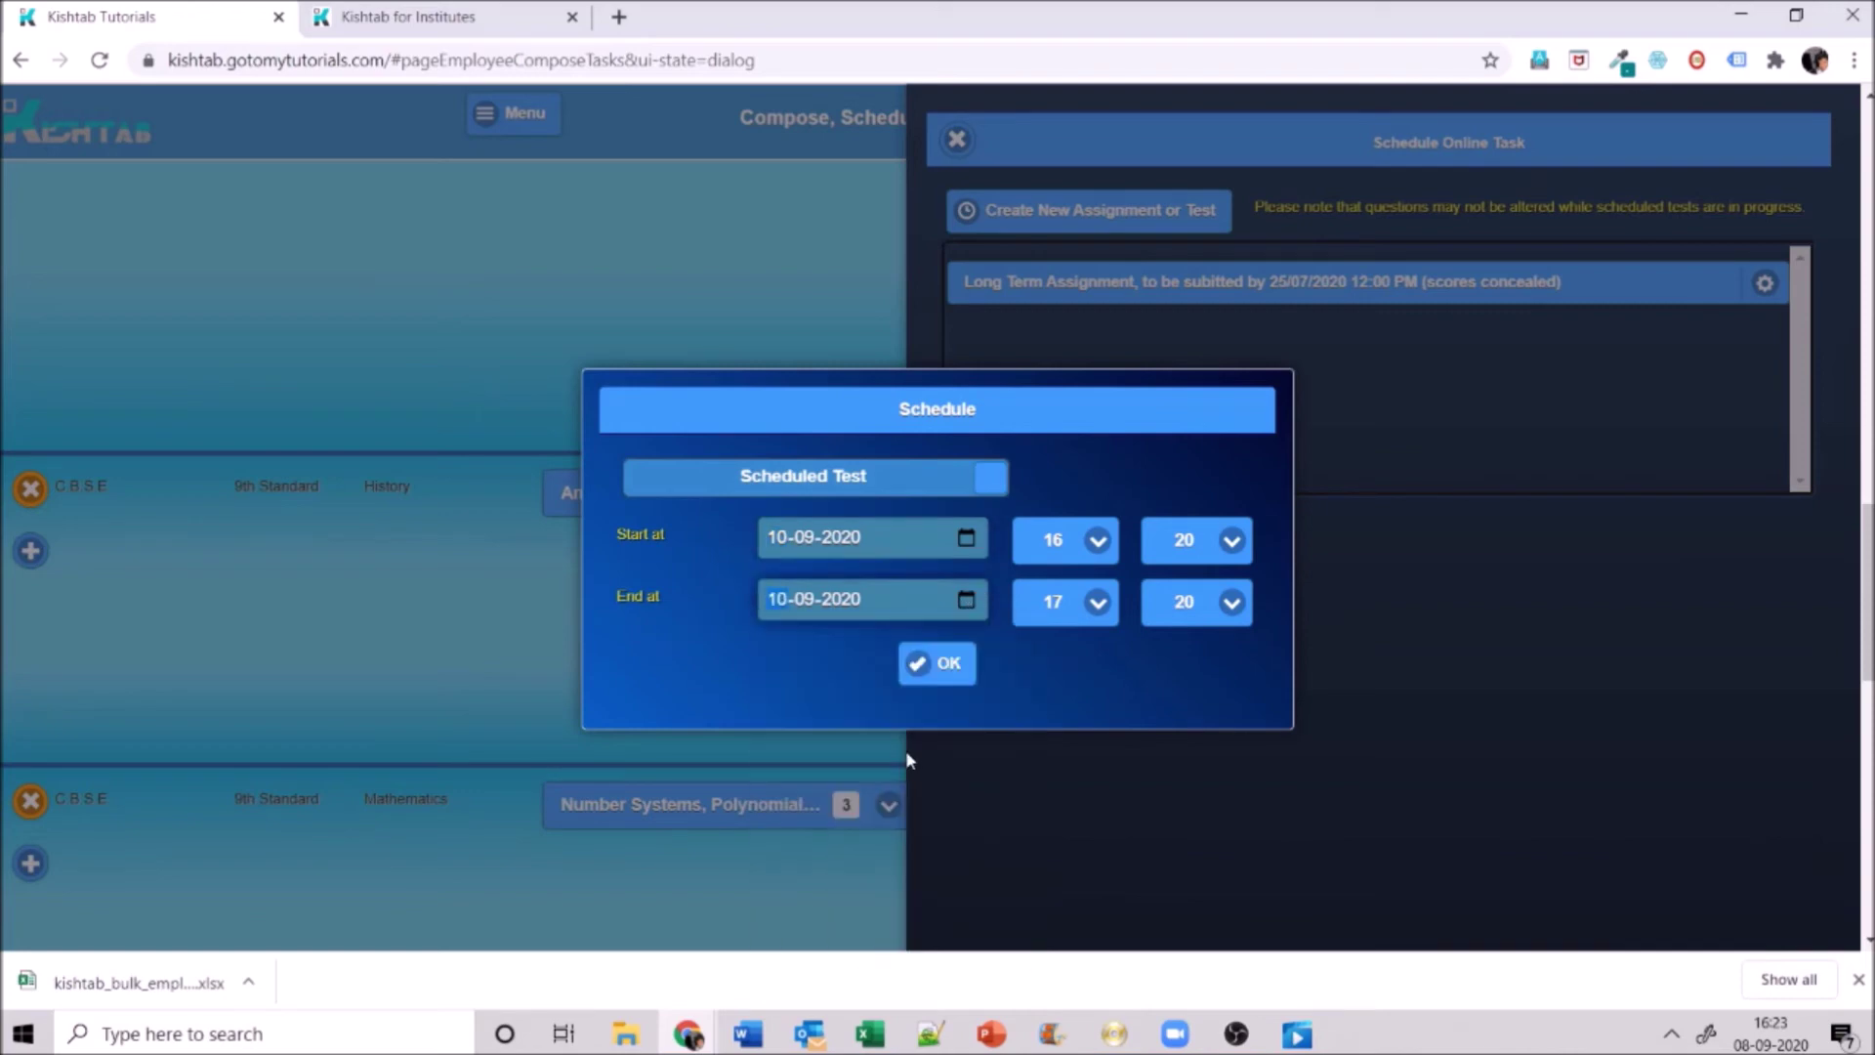
Step: Set the test to run from 09:00 to 10:00 and confirm the schedule
click(1075, 542)
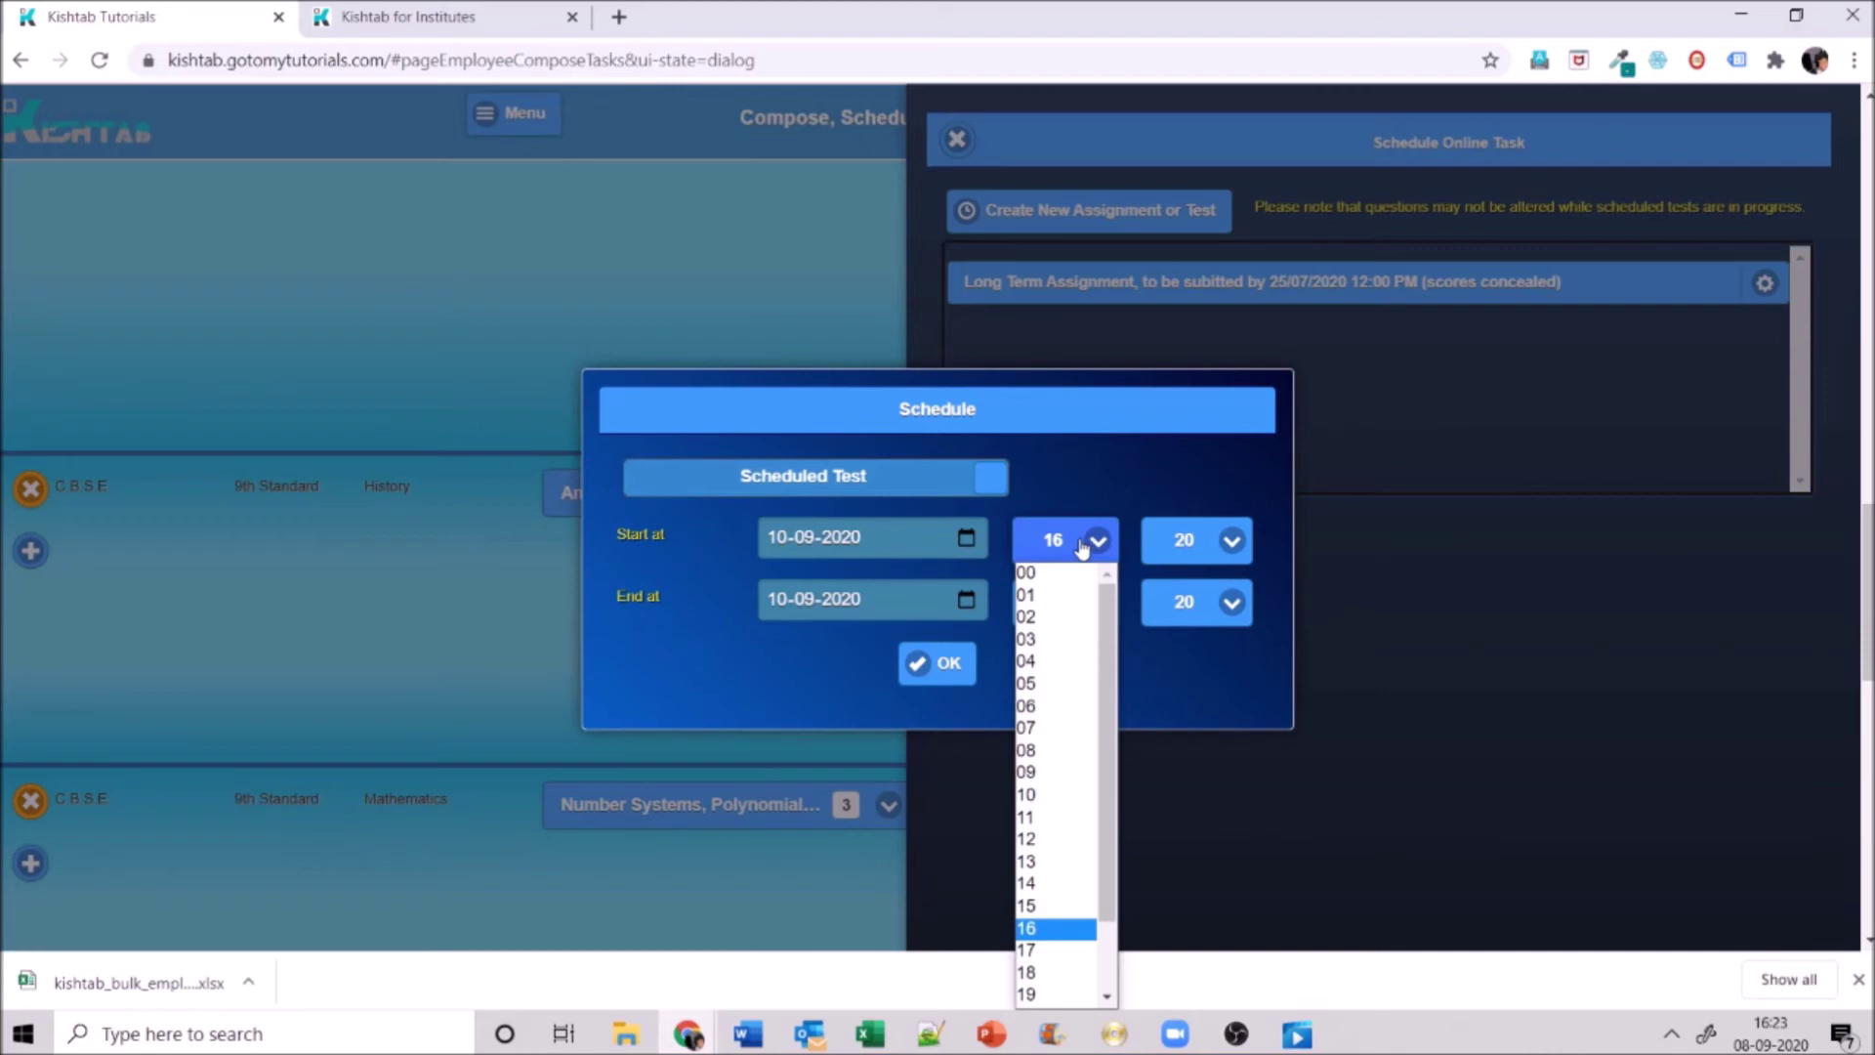
click(1055, 772)
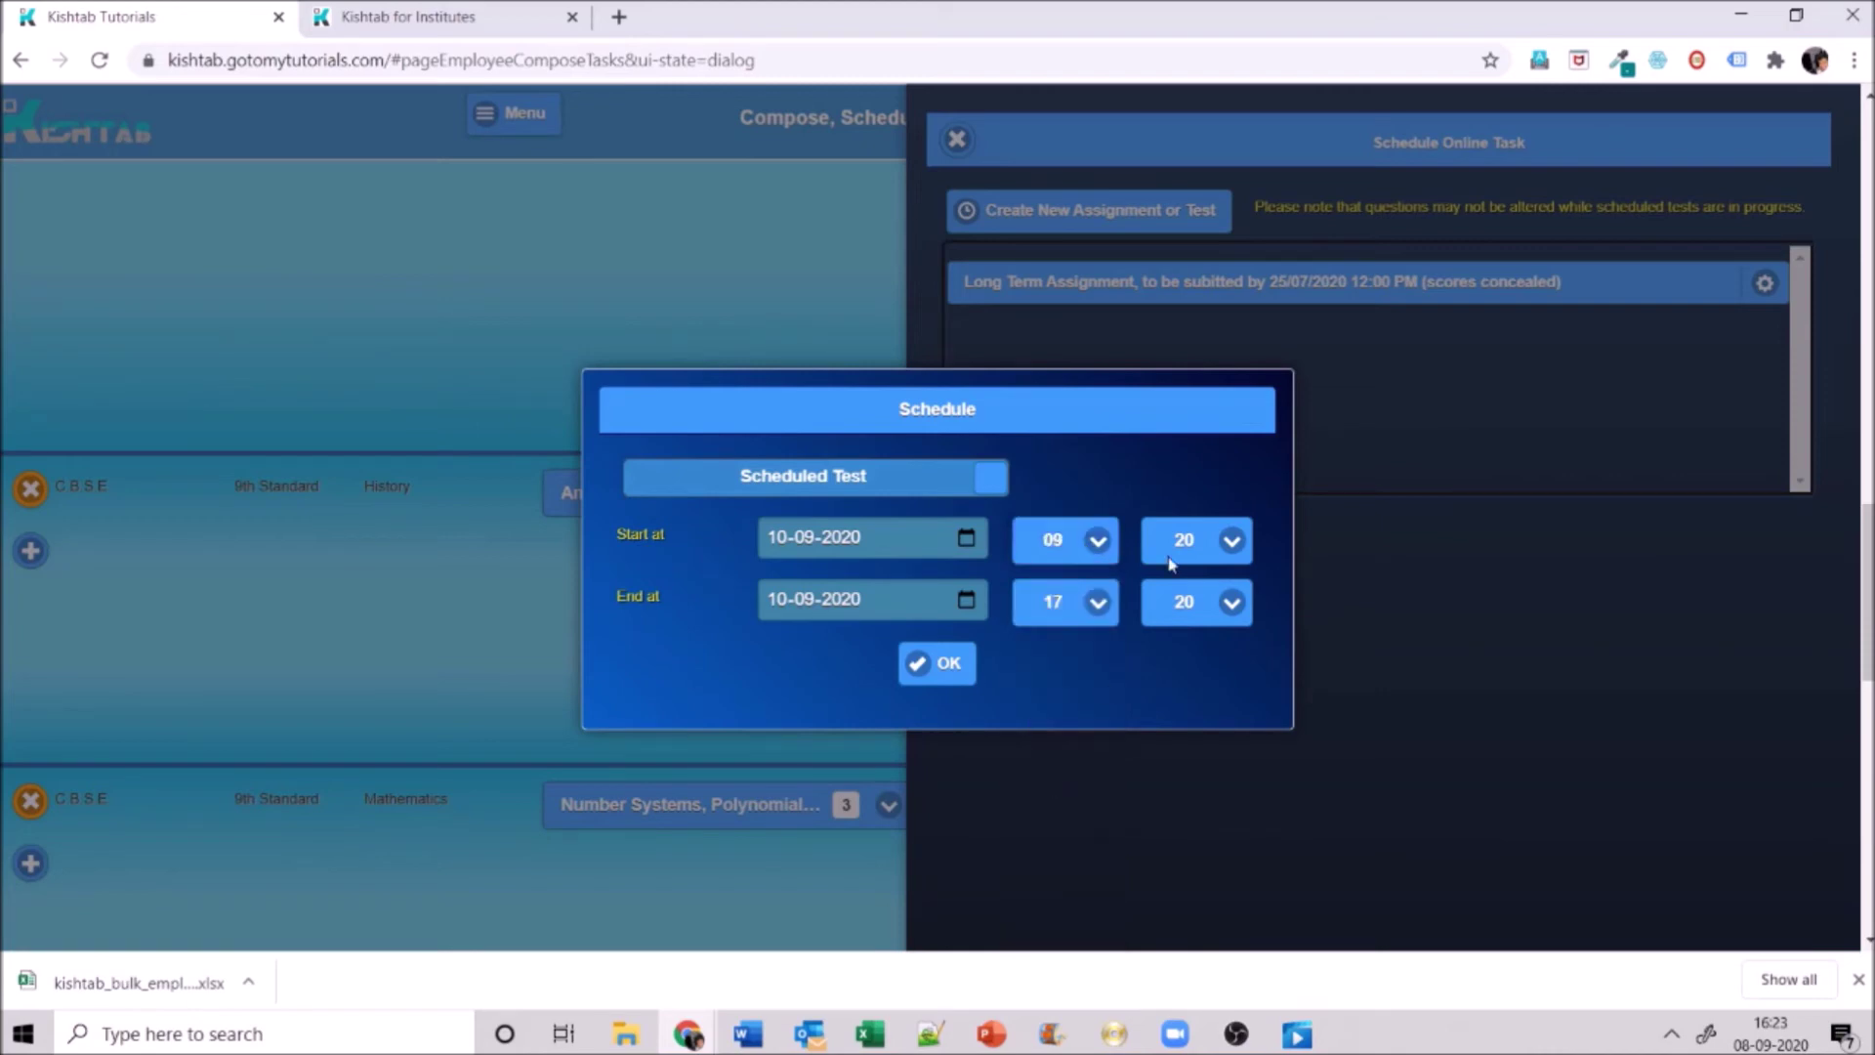
click(1206, 549)
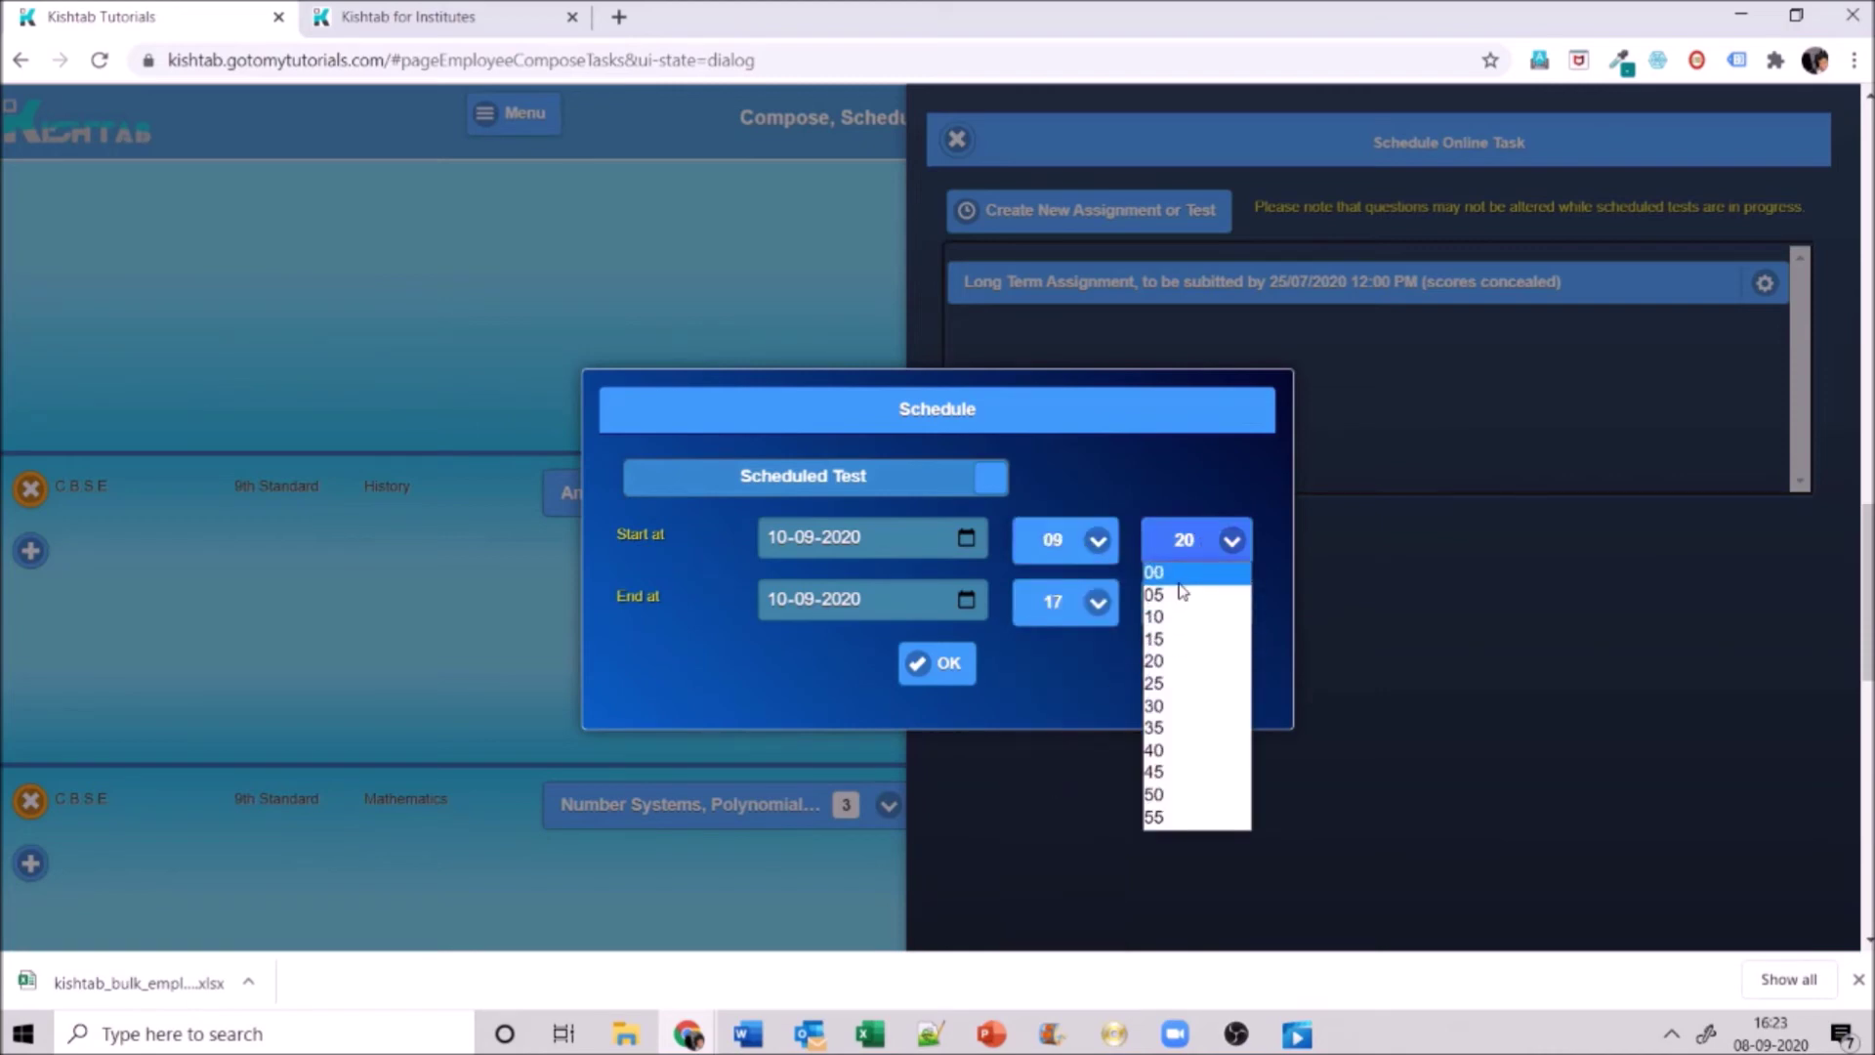
click(1180, 573)
click(1070, 618)
click(1064, 347)
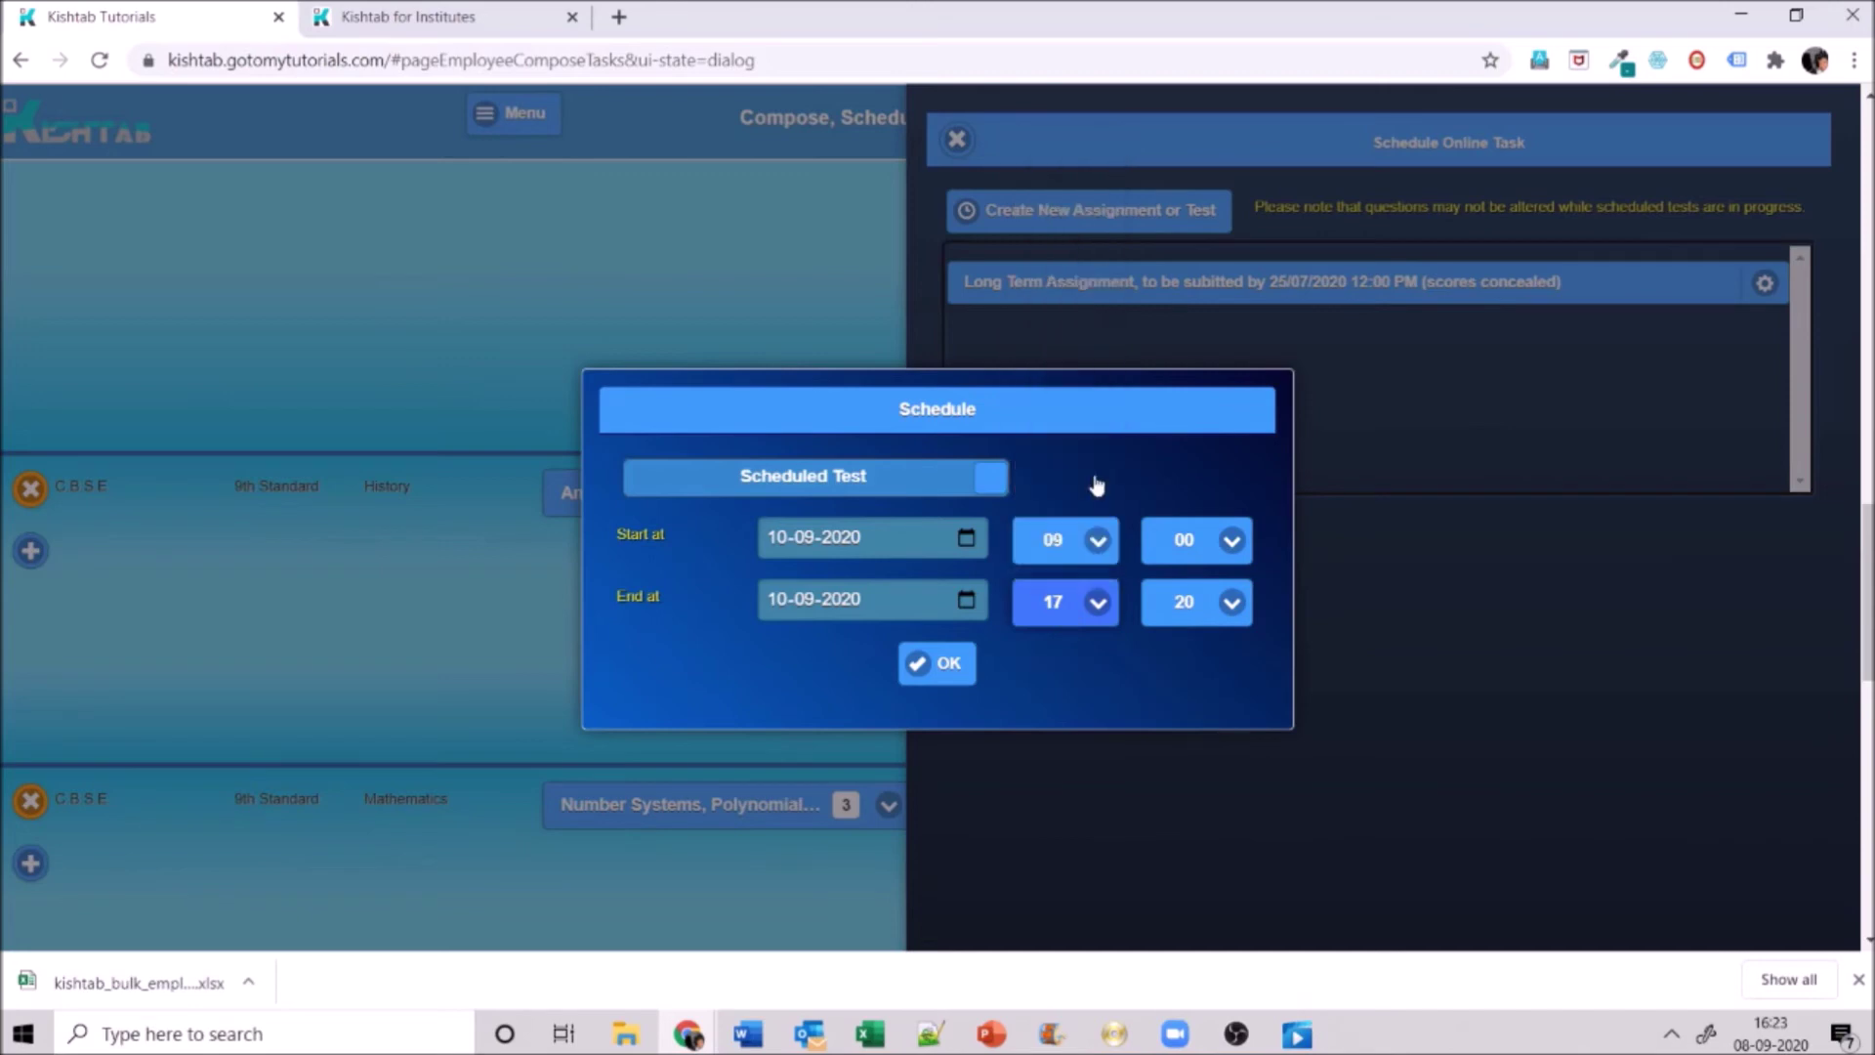
click(1196, 602)
click(1179, 636)
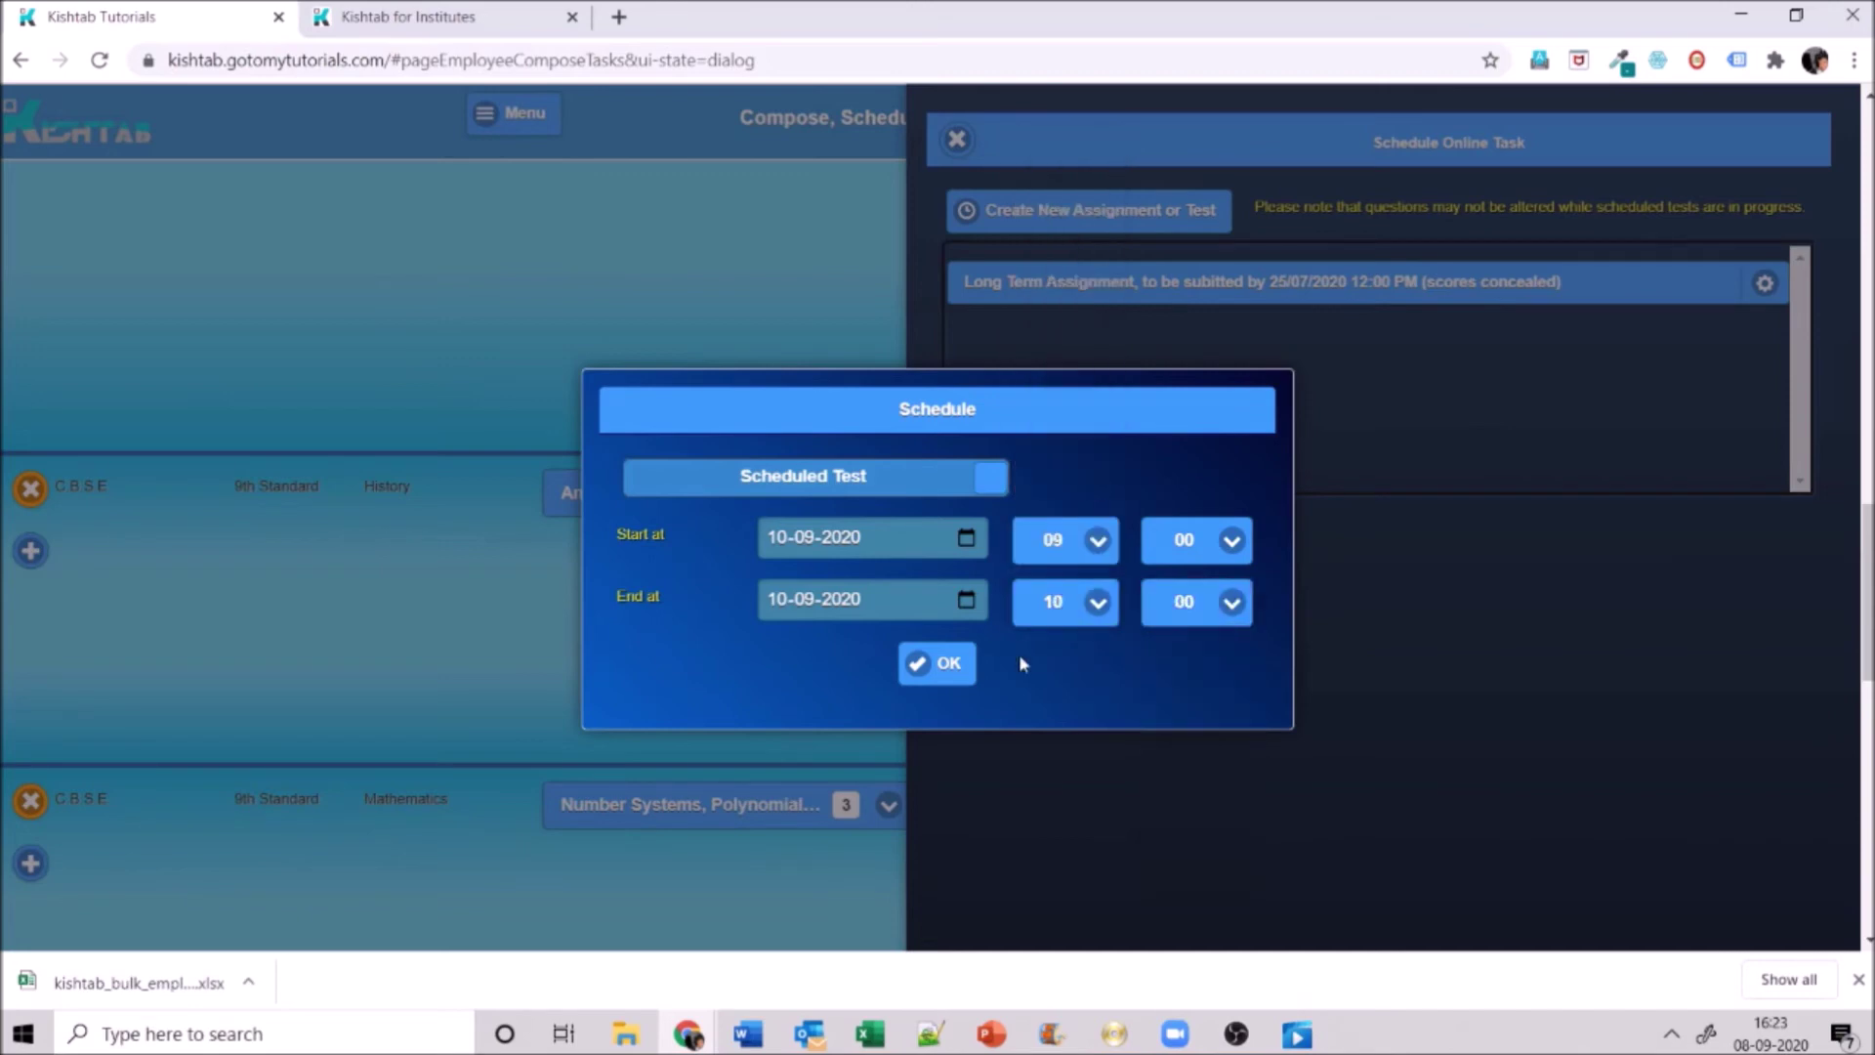
click(940, 663)
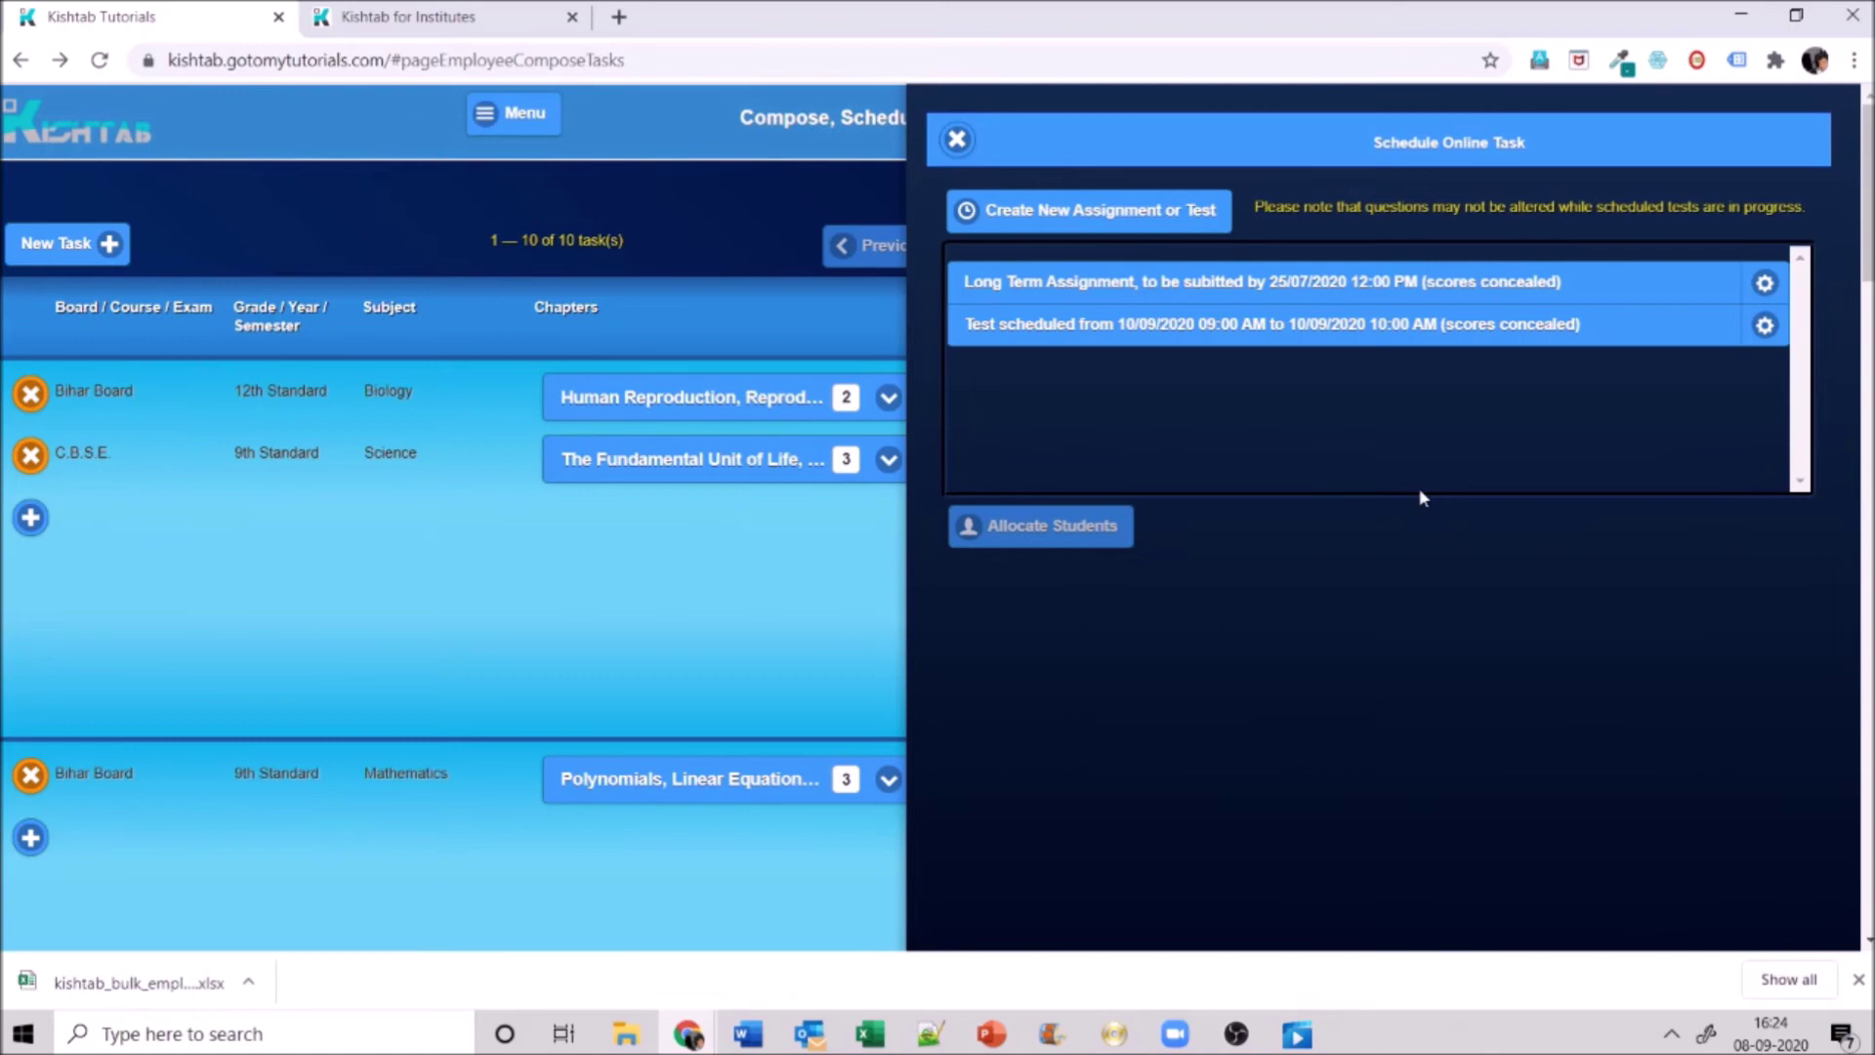
Step: Allocate the 10th Grade Biology Section A students to the 10/09/2020 test via student search
click(1196, 325)
click(1040, 536)
click(962, 543)
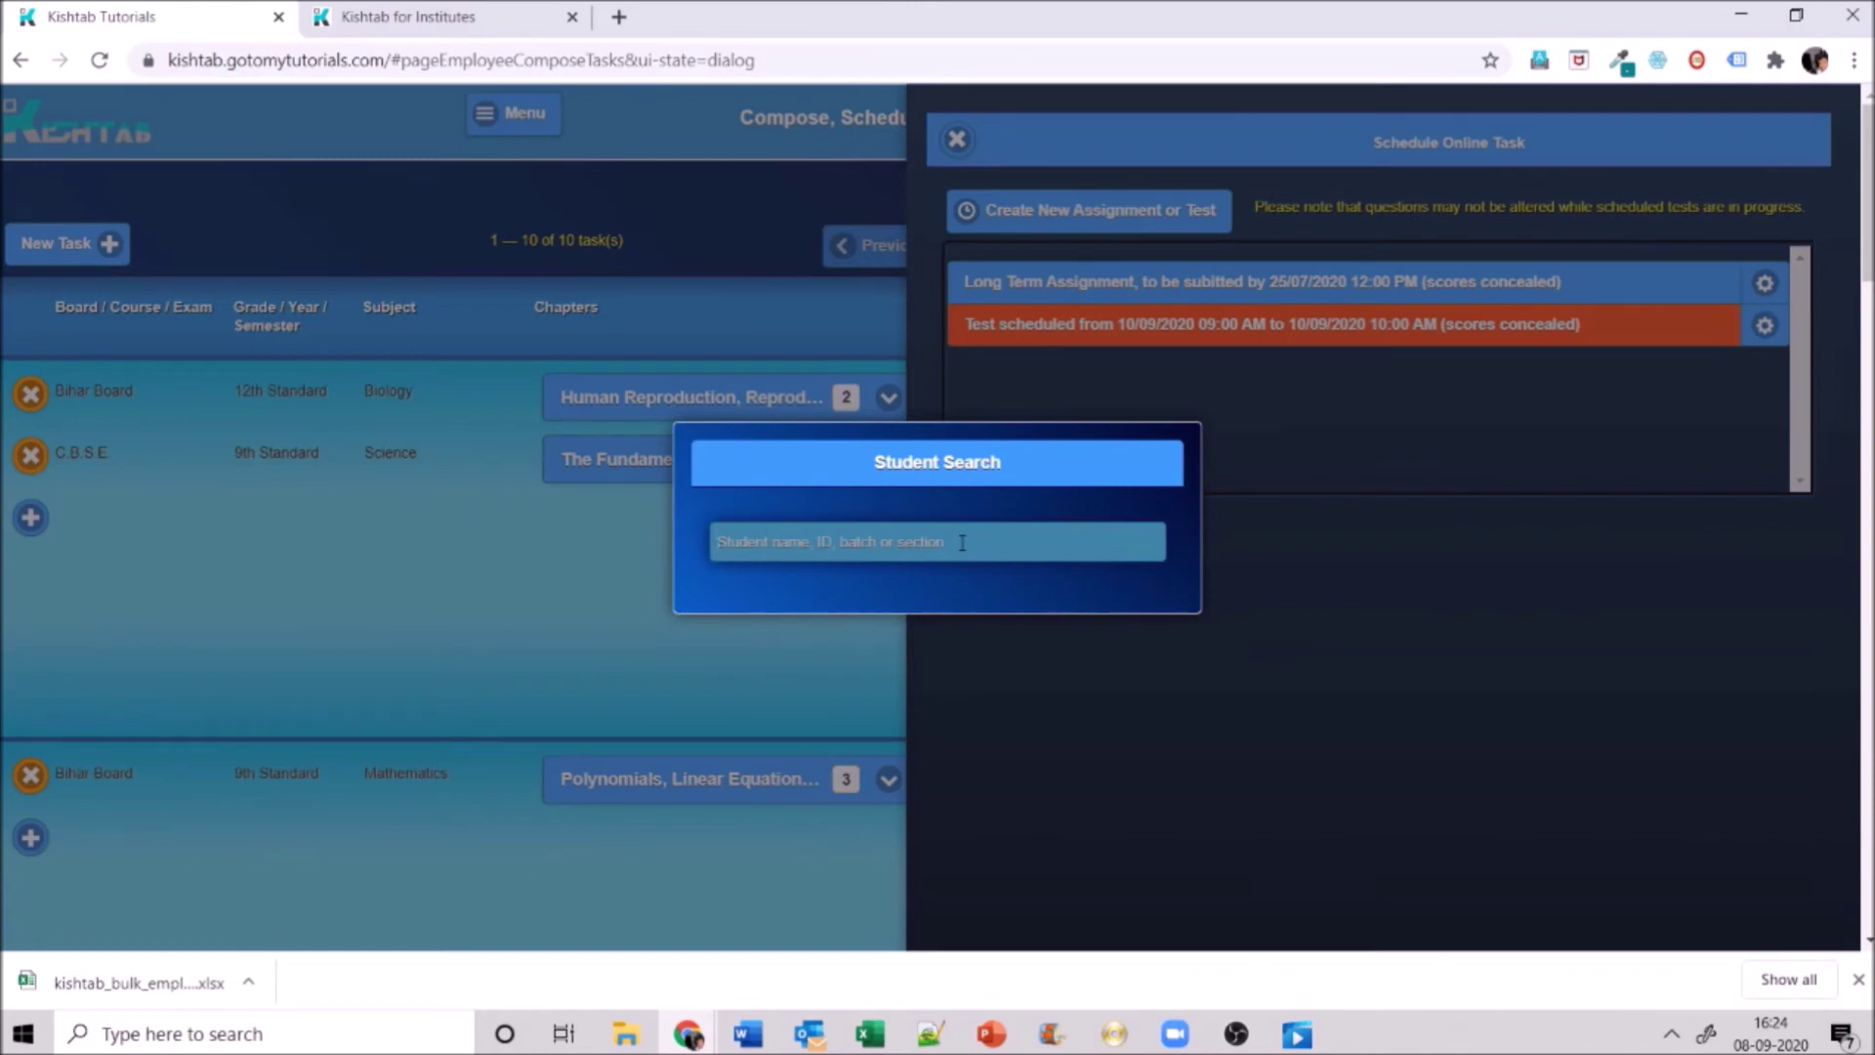
text(10th Grade Biology Section A)
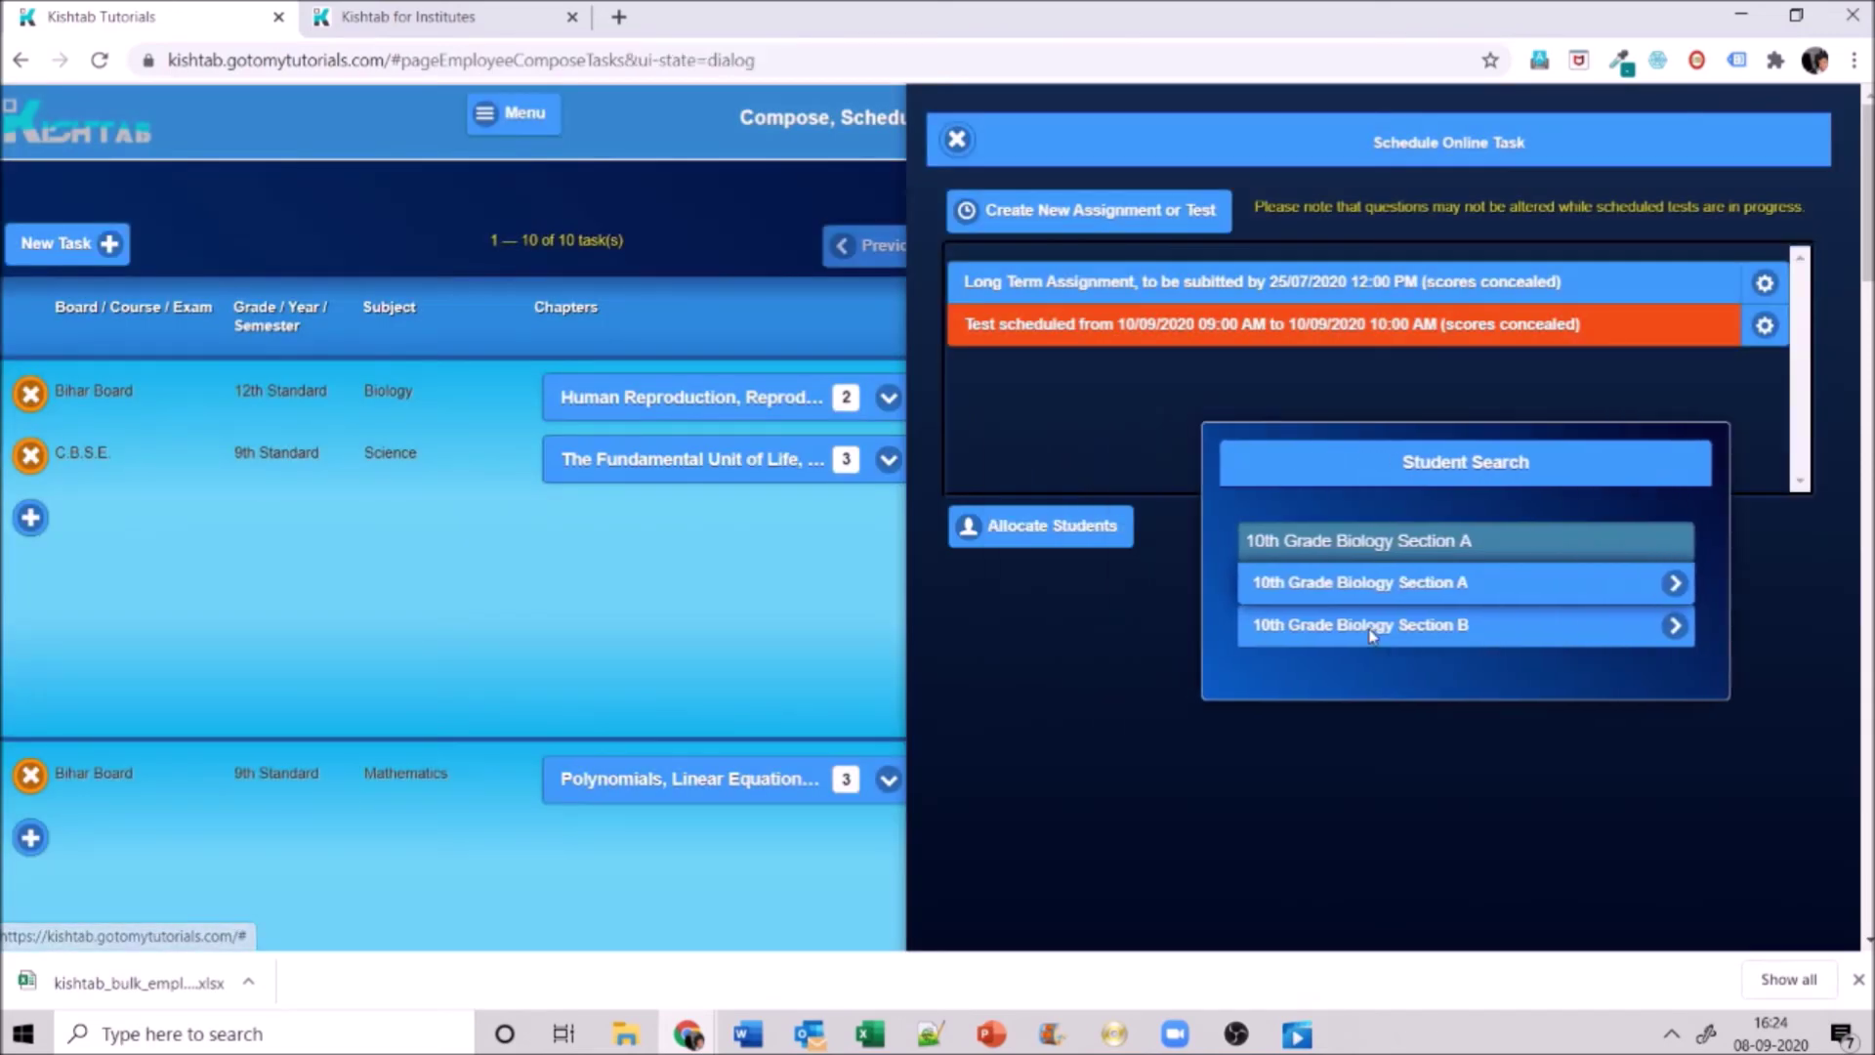
click(1369, 626)
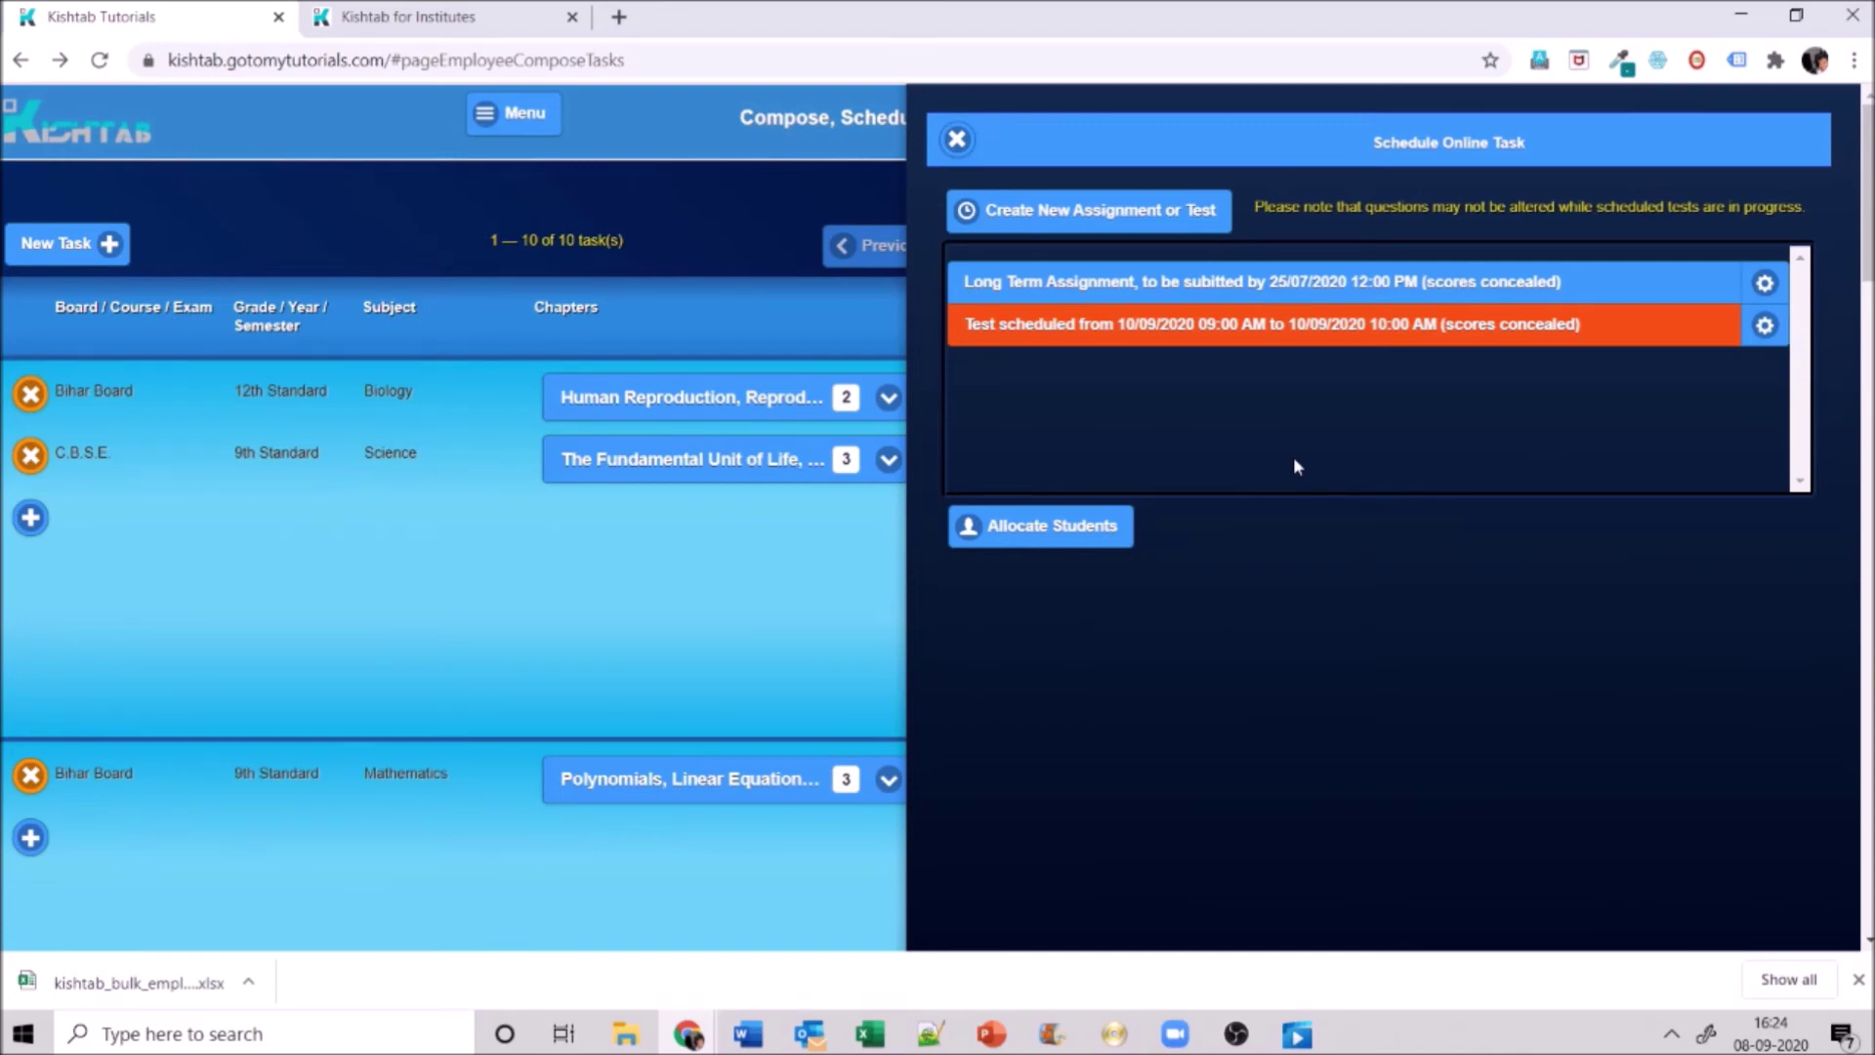
Step: Go to the Multiple Choice Question Bank and browse its question list
click(958, 139)
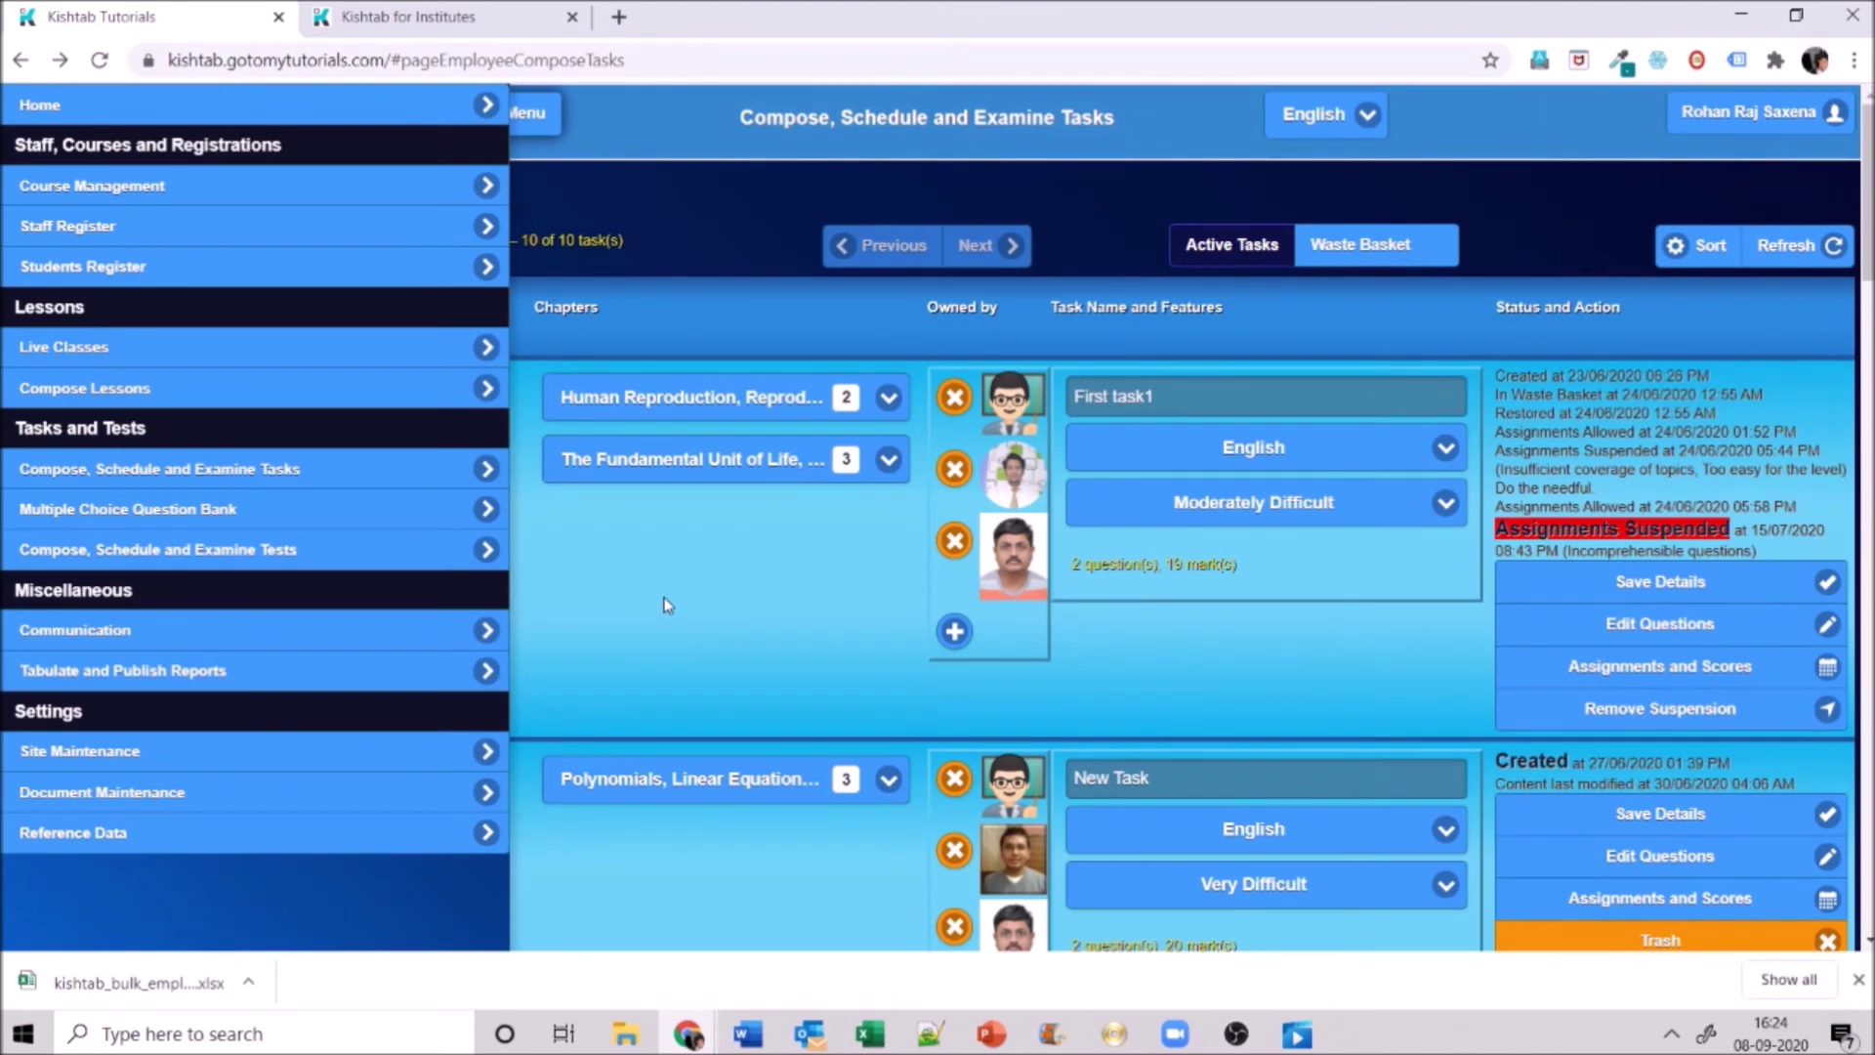
click(254, 524)
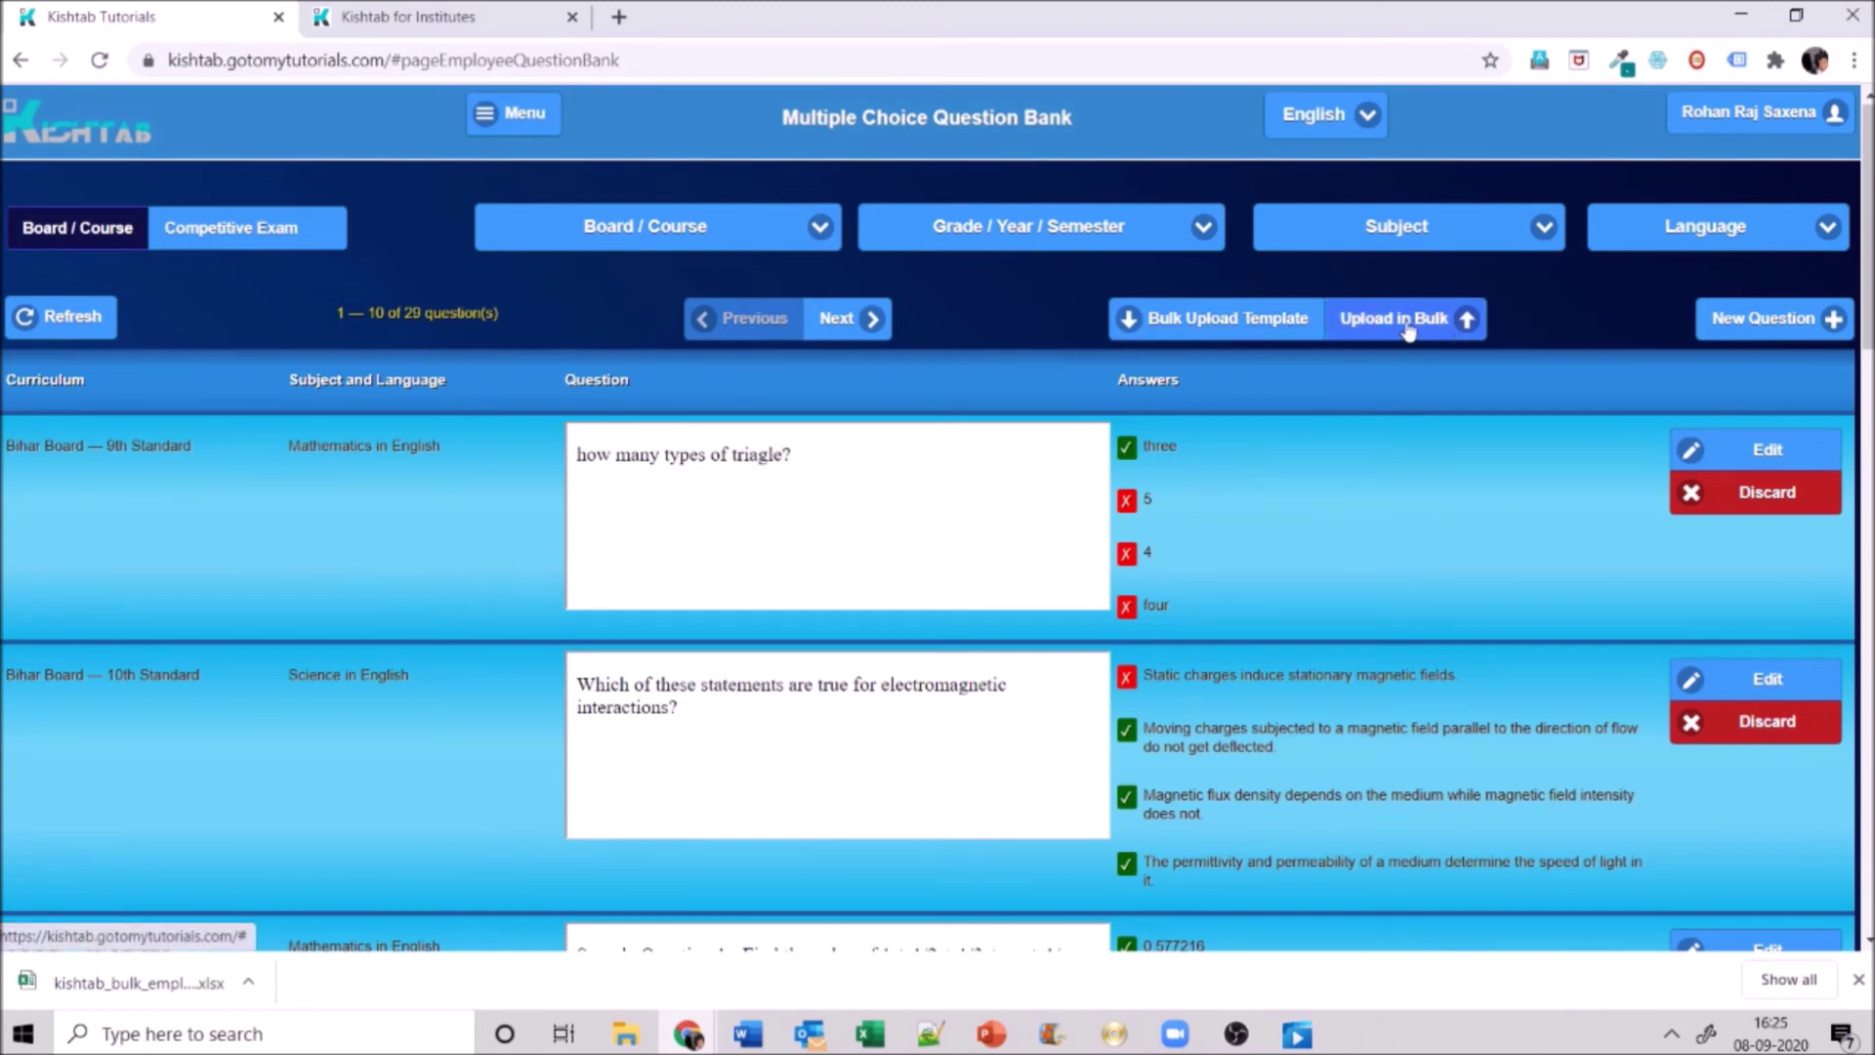
scroll(406, 658, down, 6)
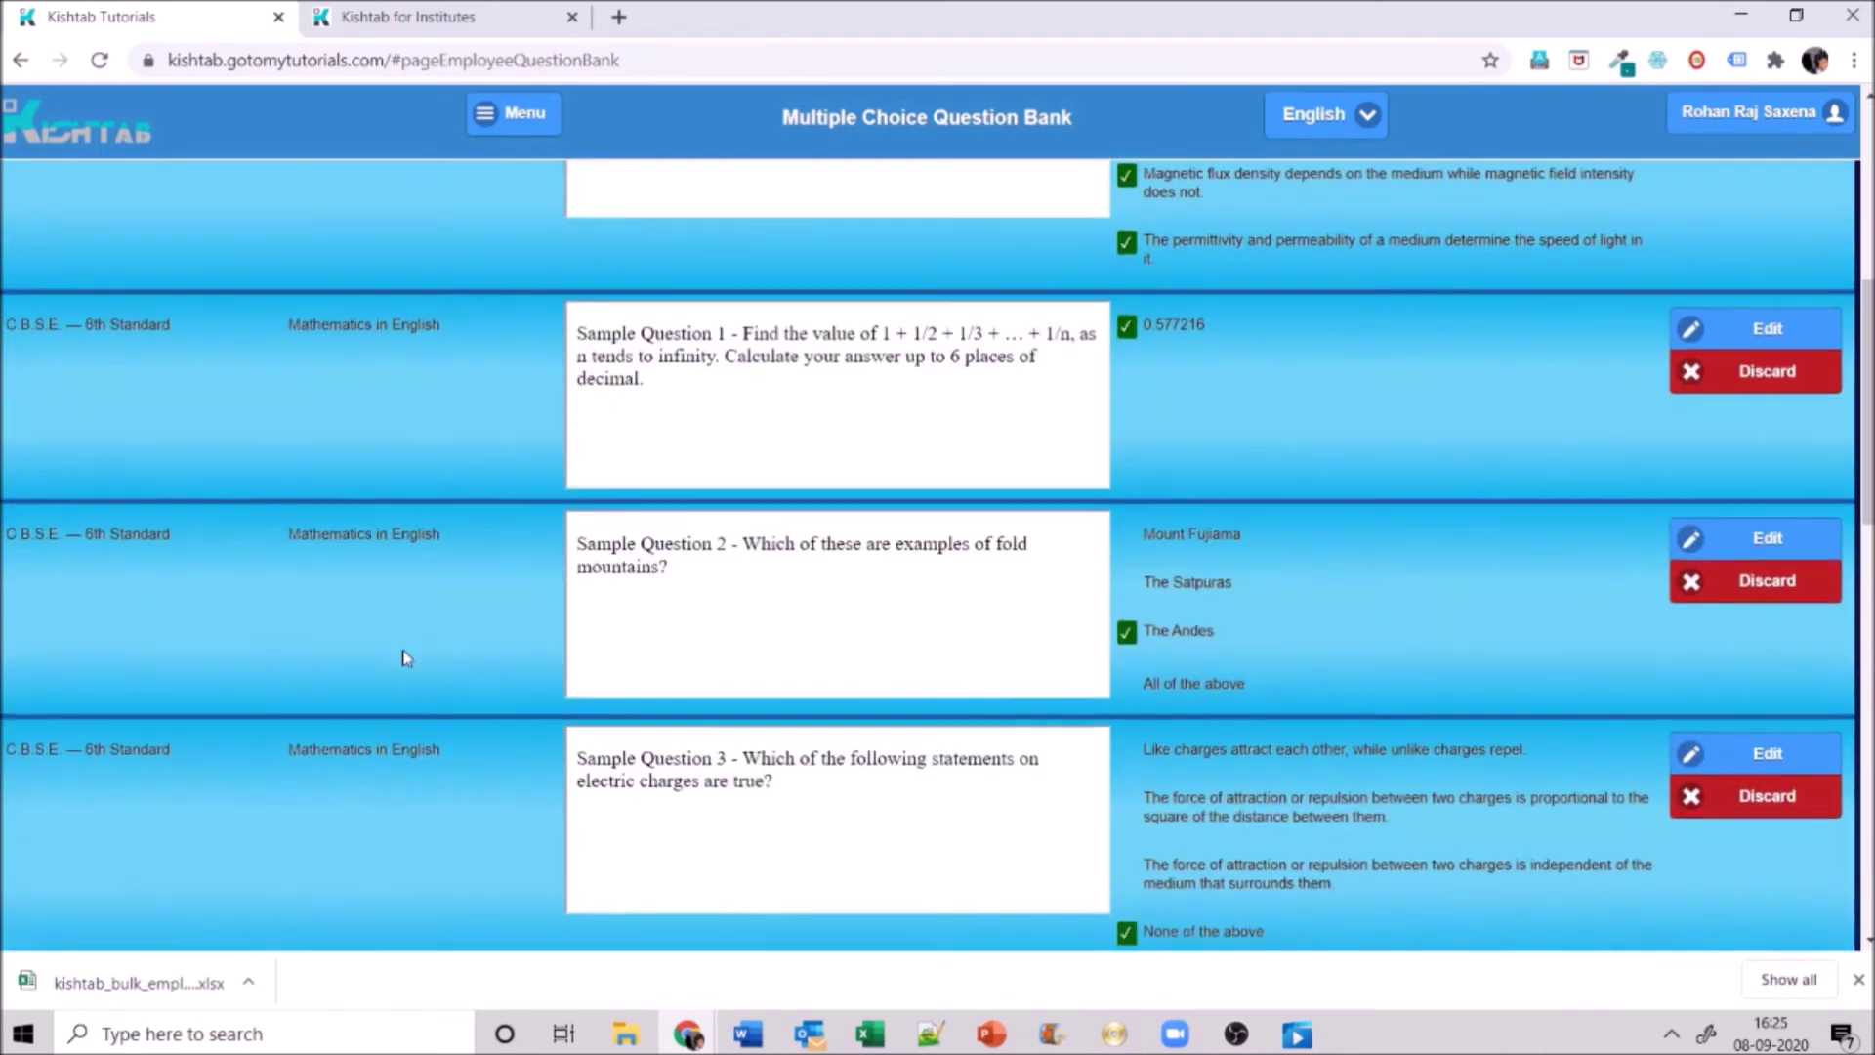
scroll(473, 599, down, 14)
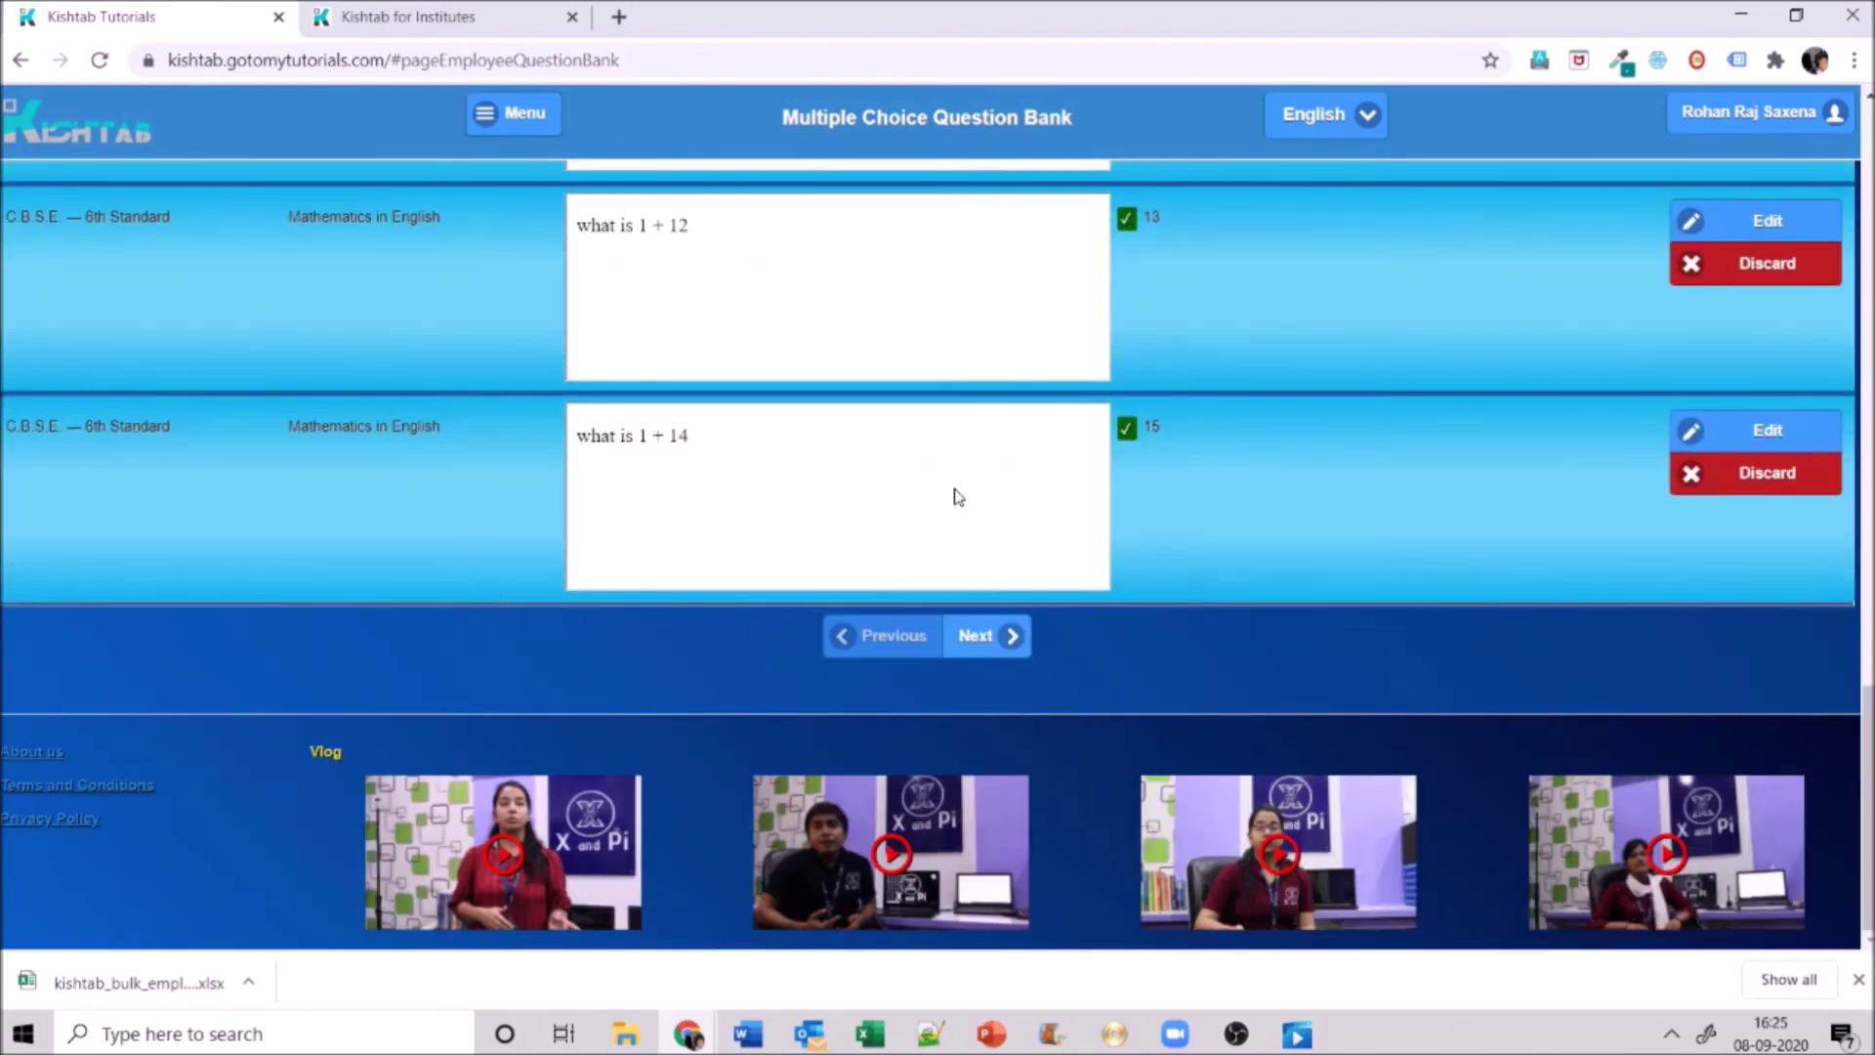
scroll(962, 509, up, 20)
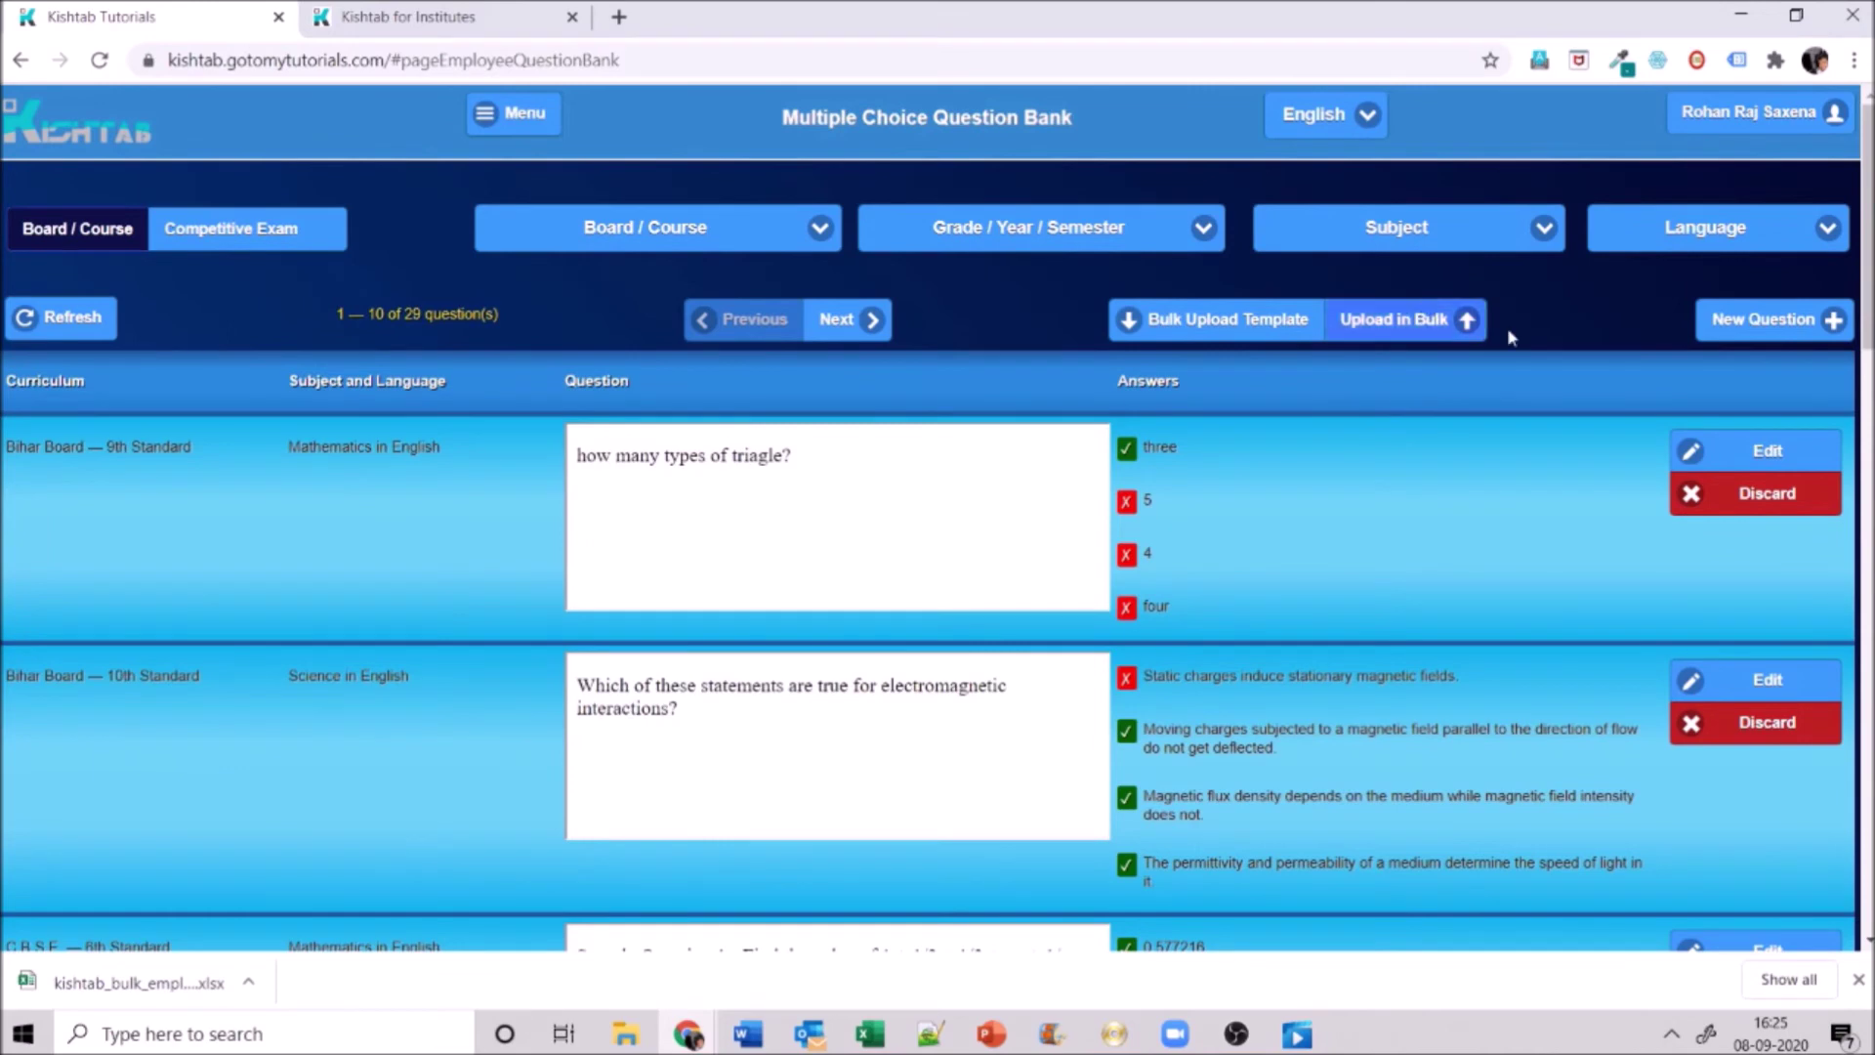
Step: Try adding a question, then open and close the first question's editor unchanged
click(1816, 320)
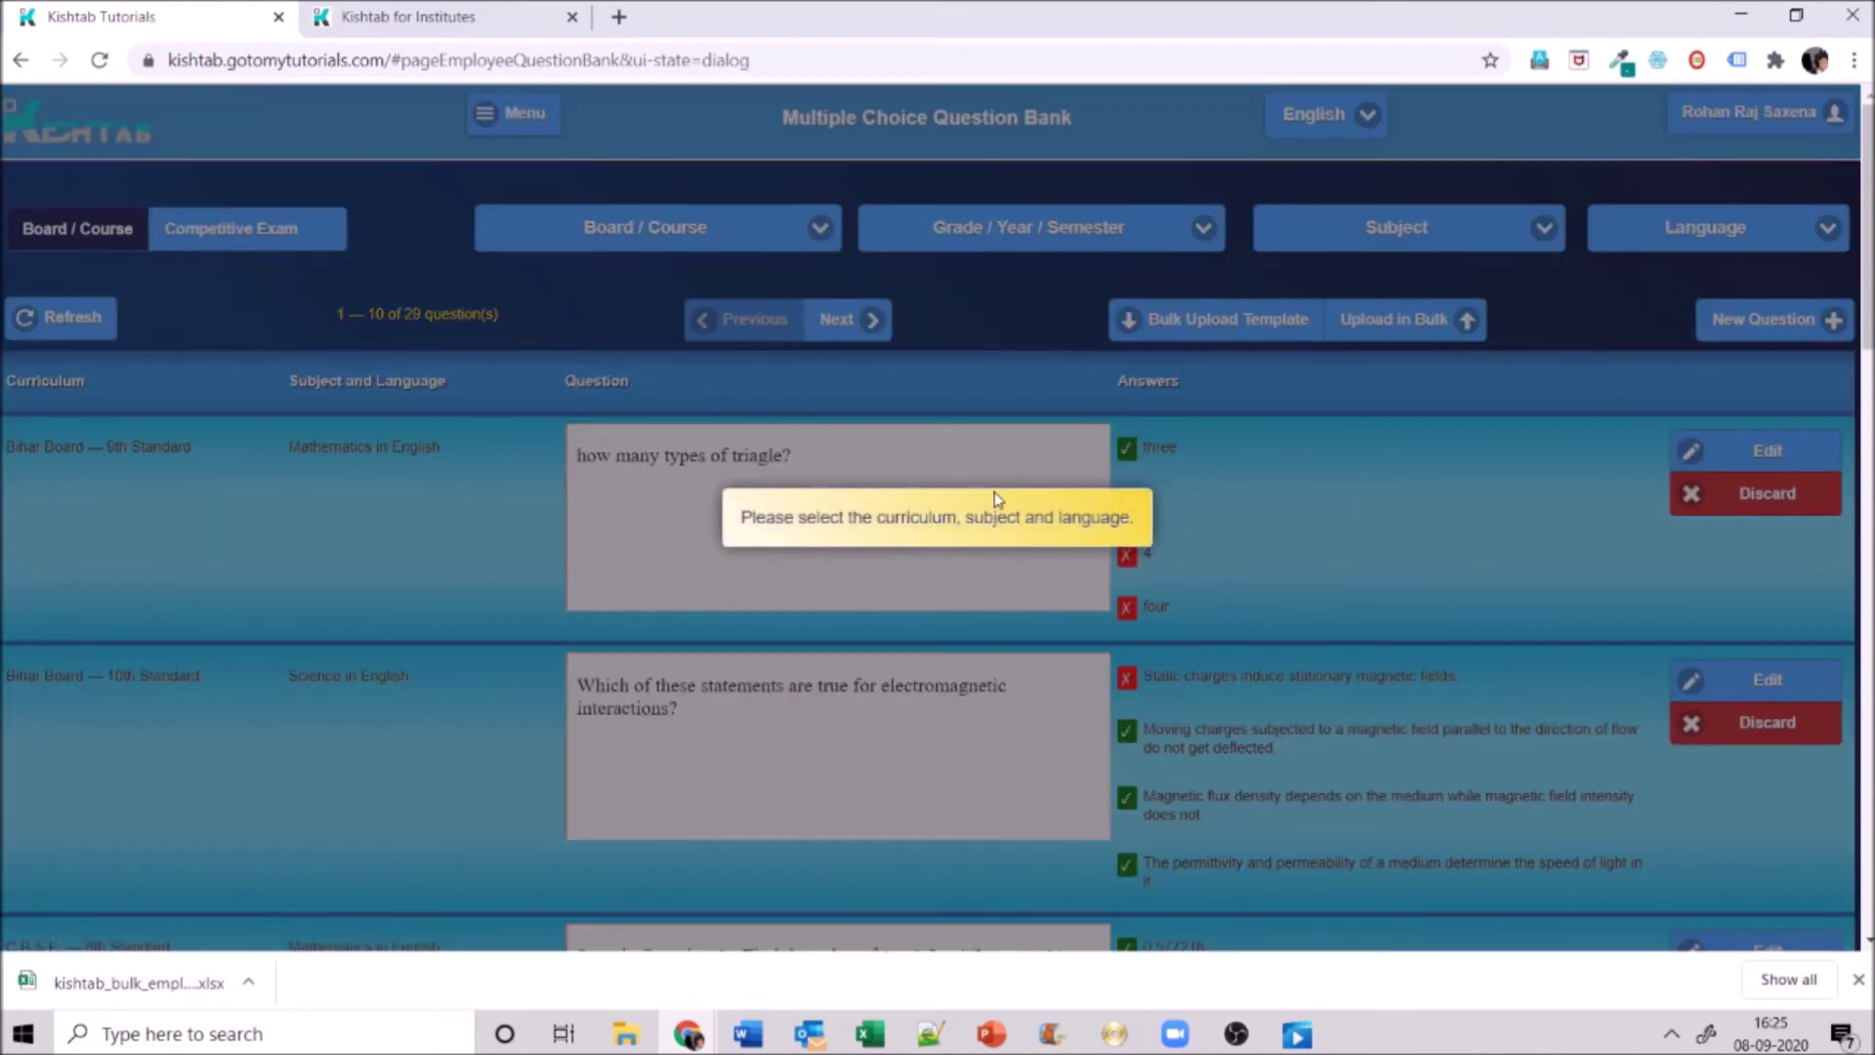
click(1763, 450)
click(1763, 449)
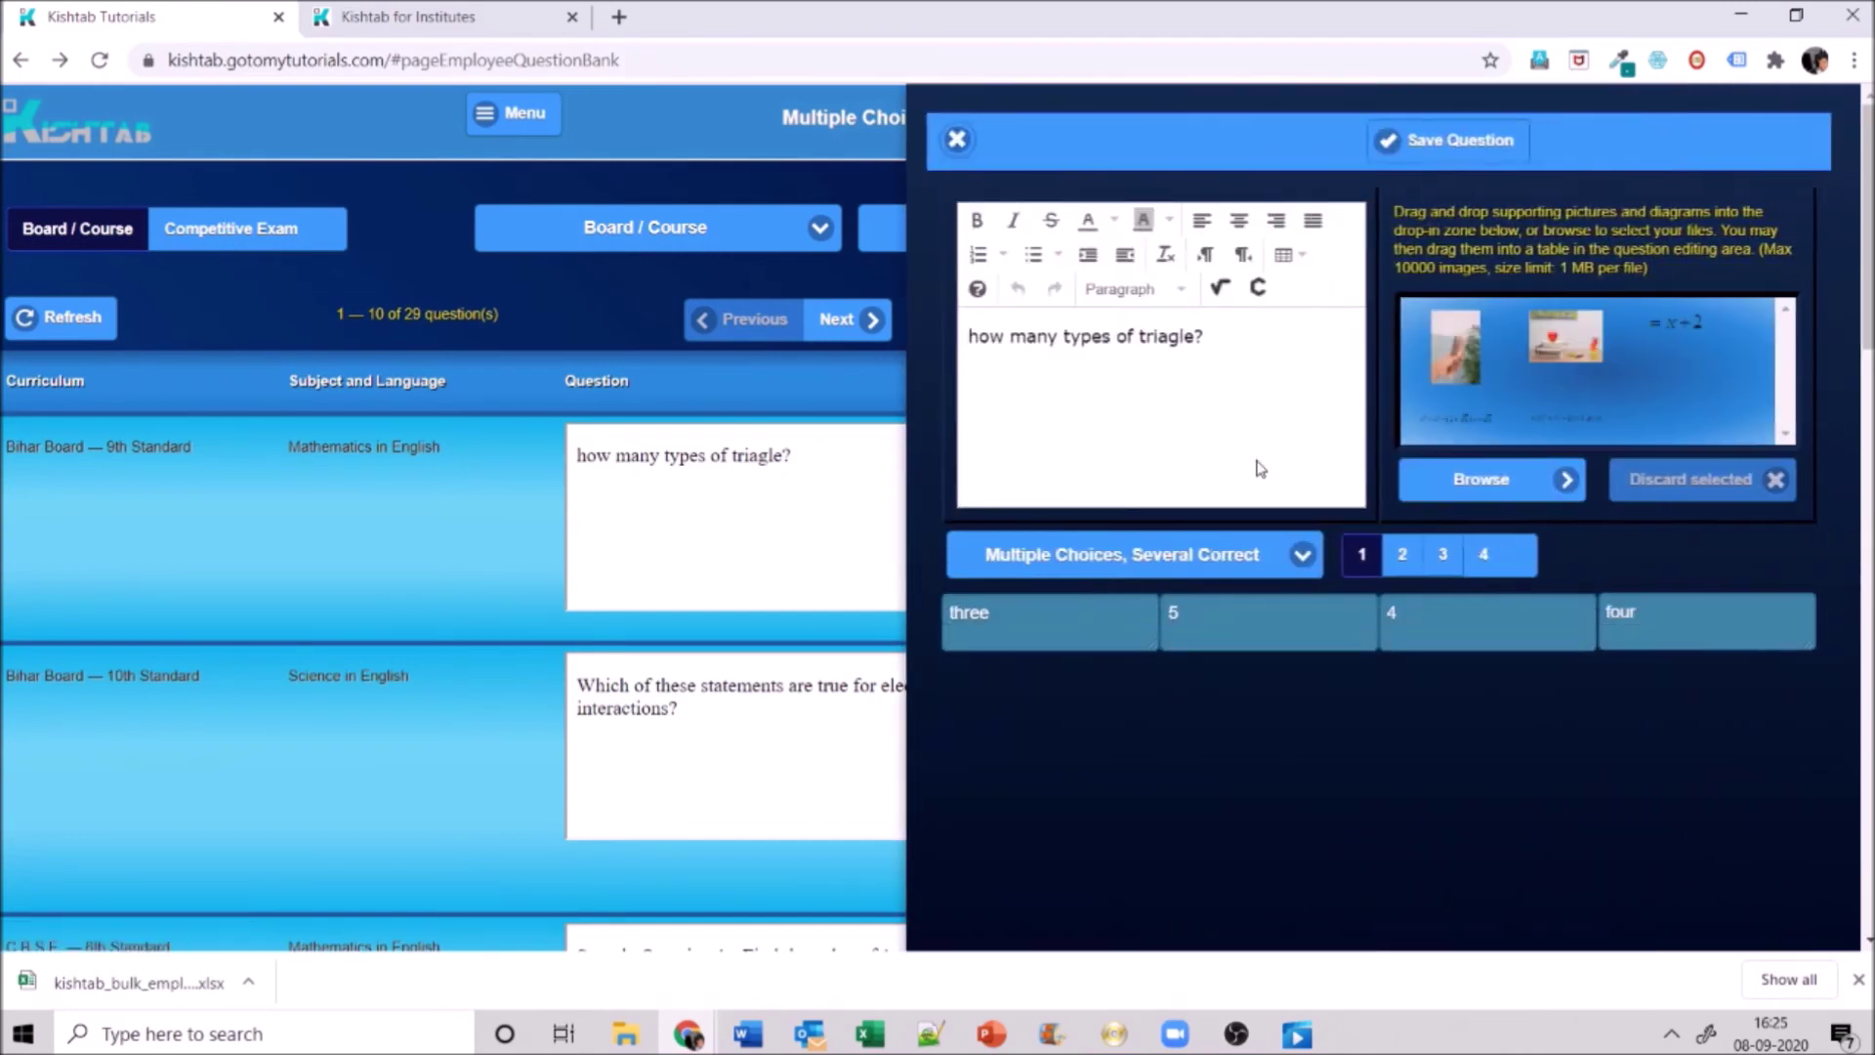
click(957, 141)
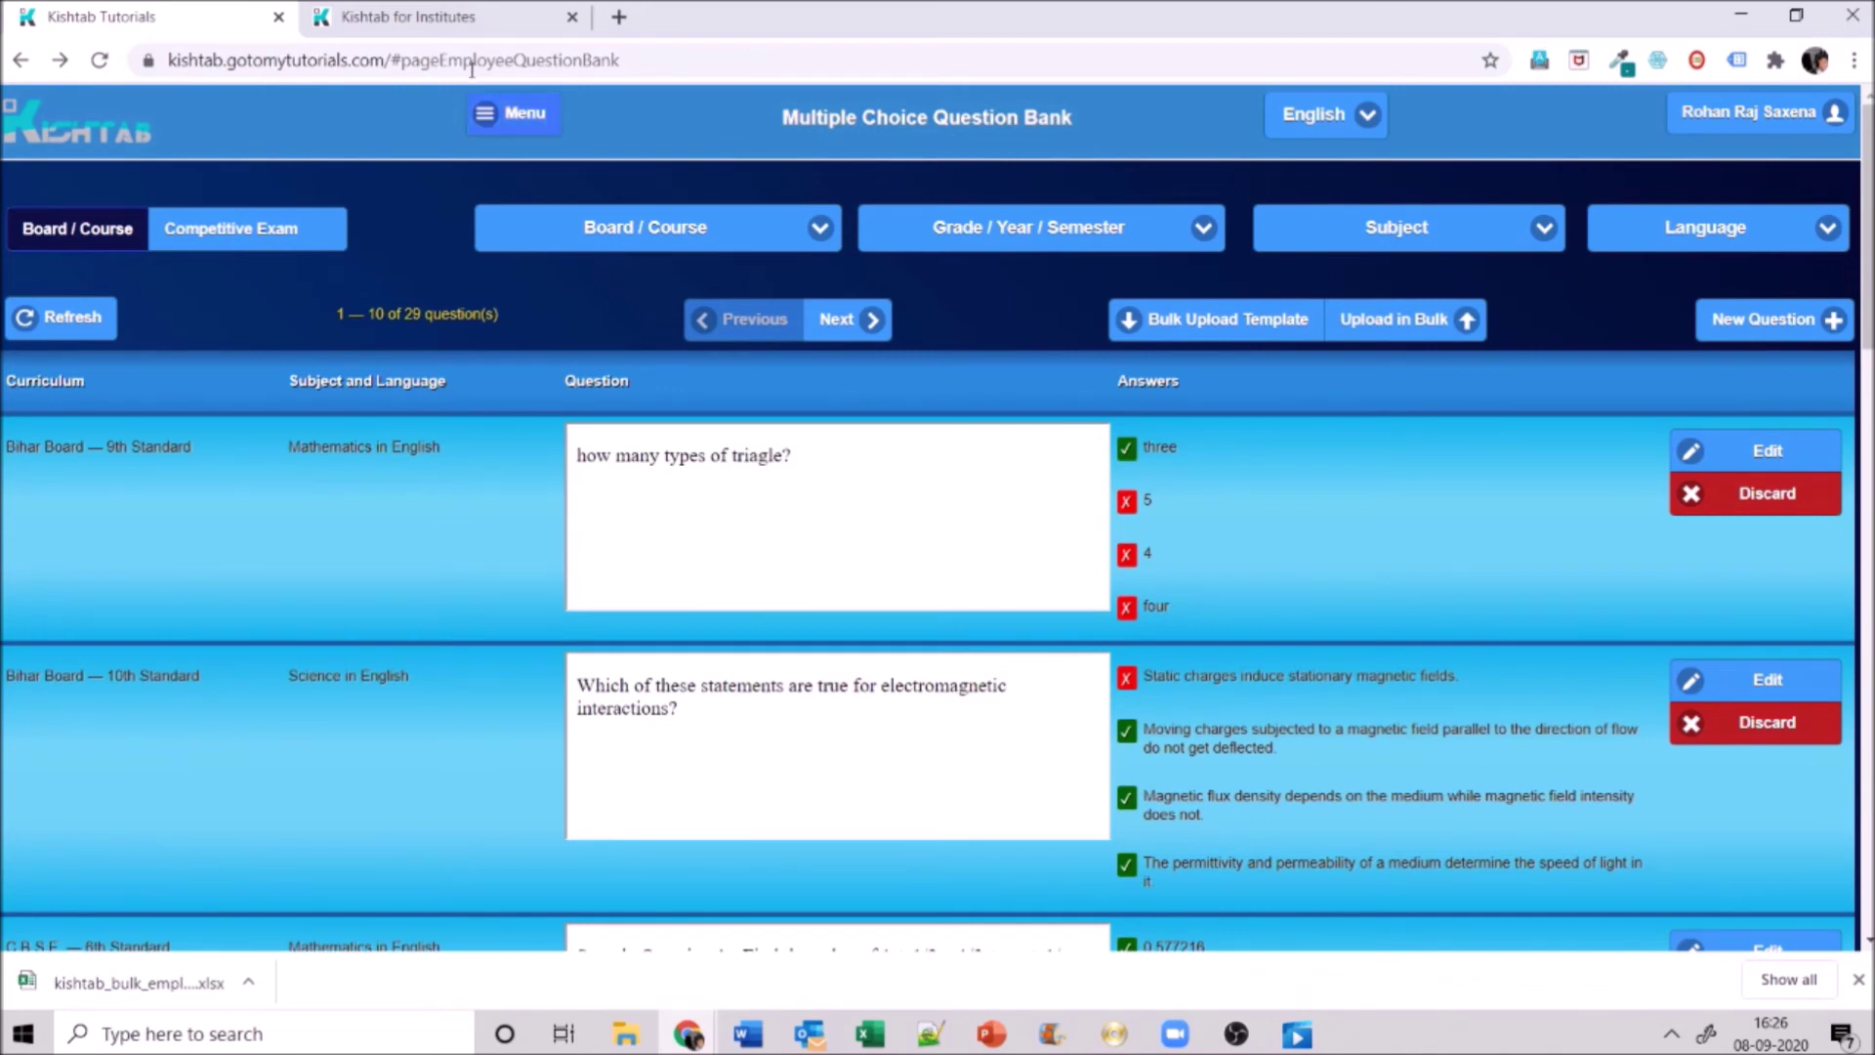
Step: Navigate to the Compose, Schedule and Examine Tests page
click(518, 122)
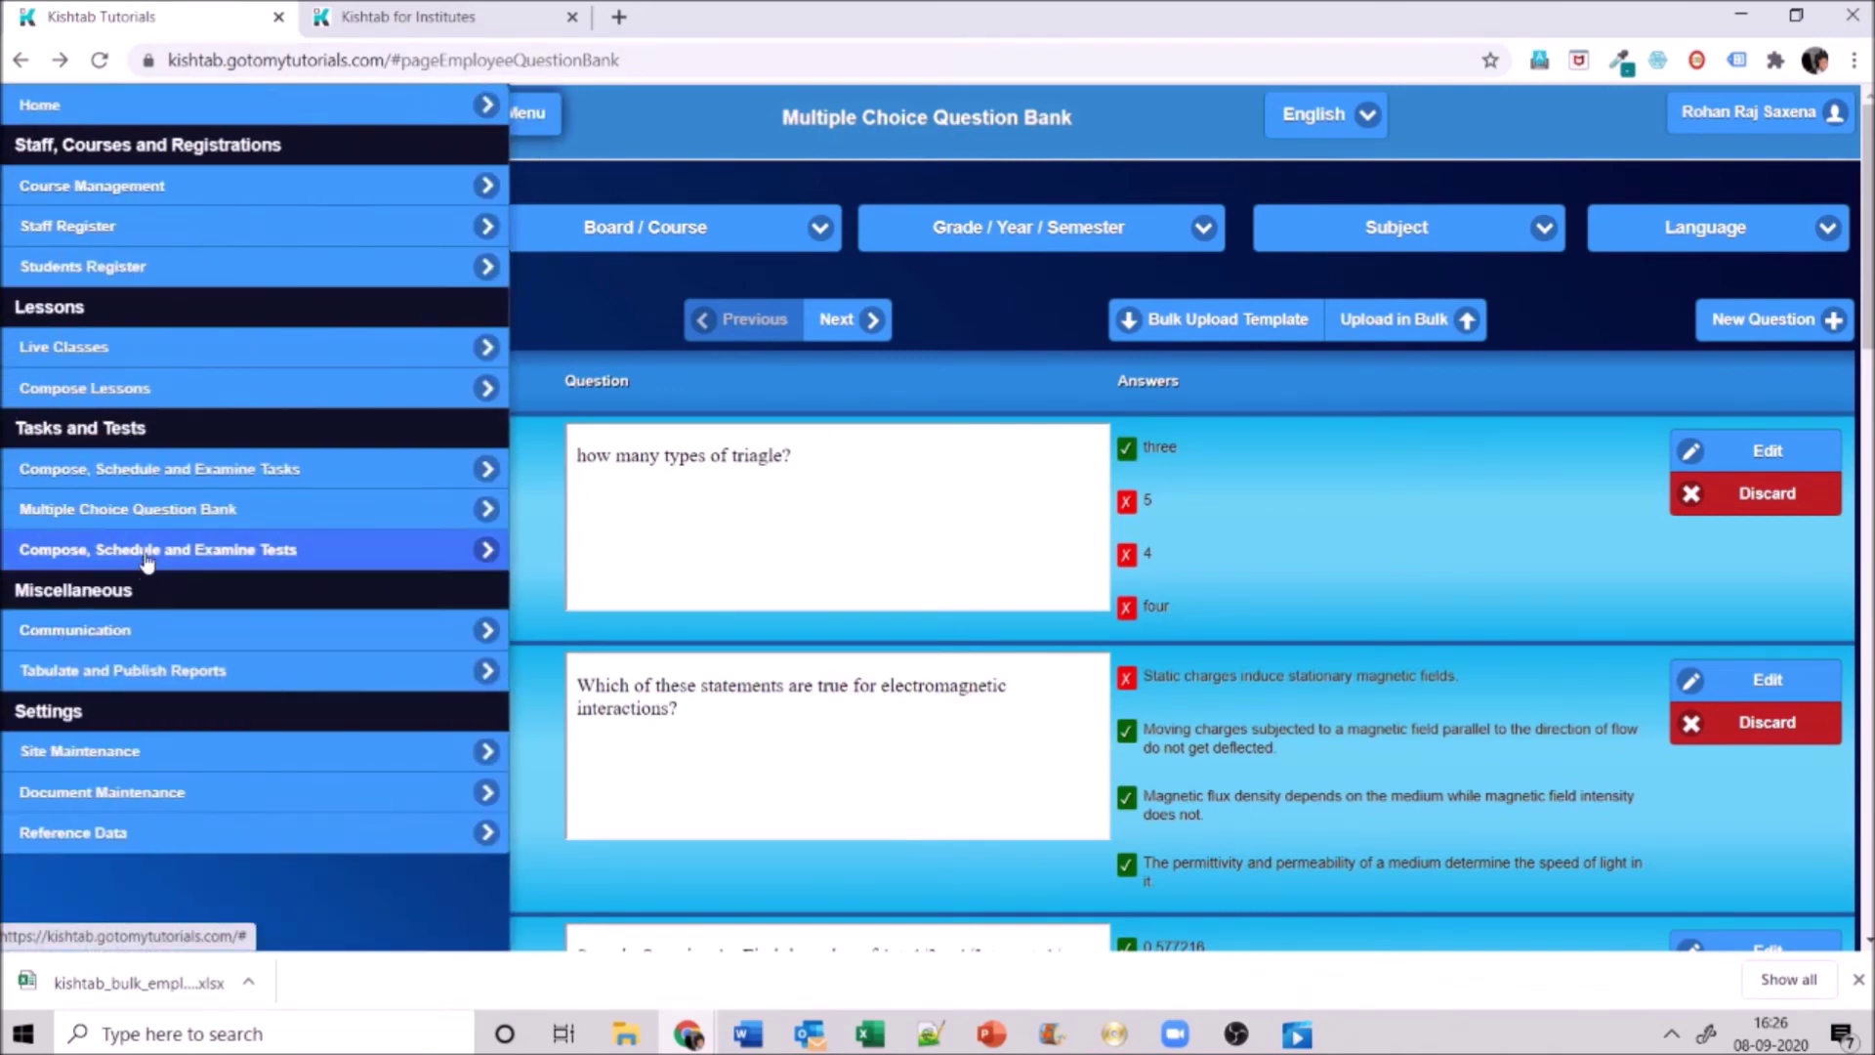
click(146, 552)
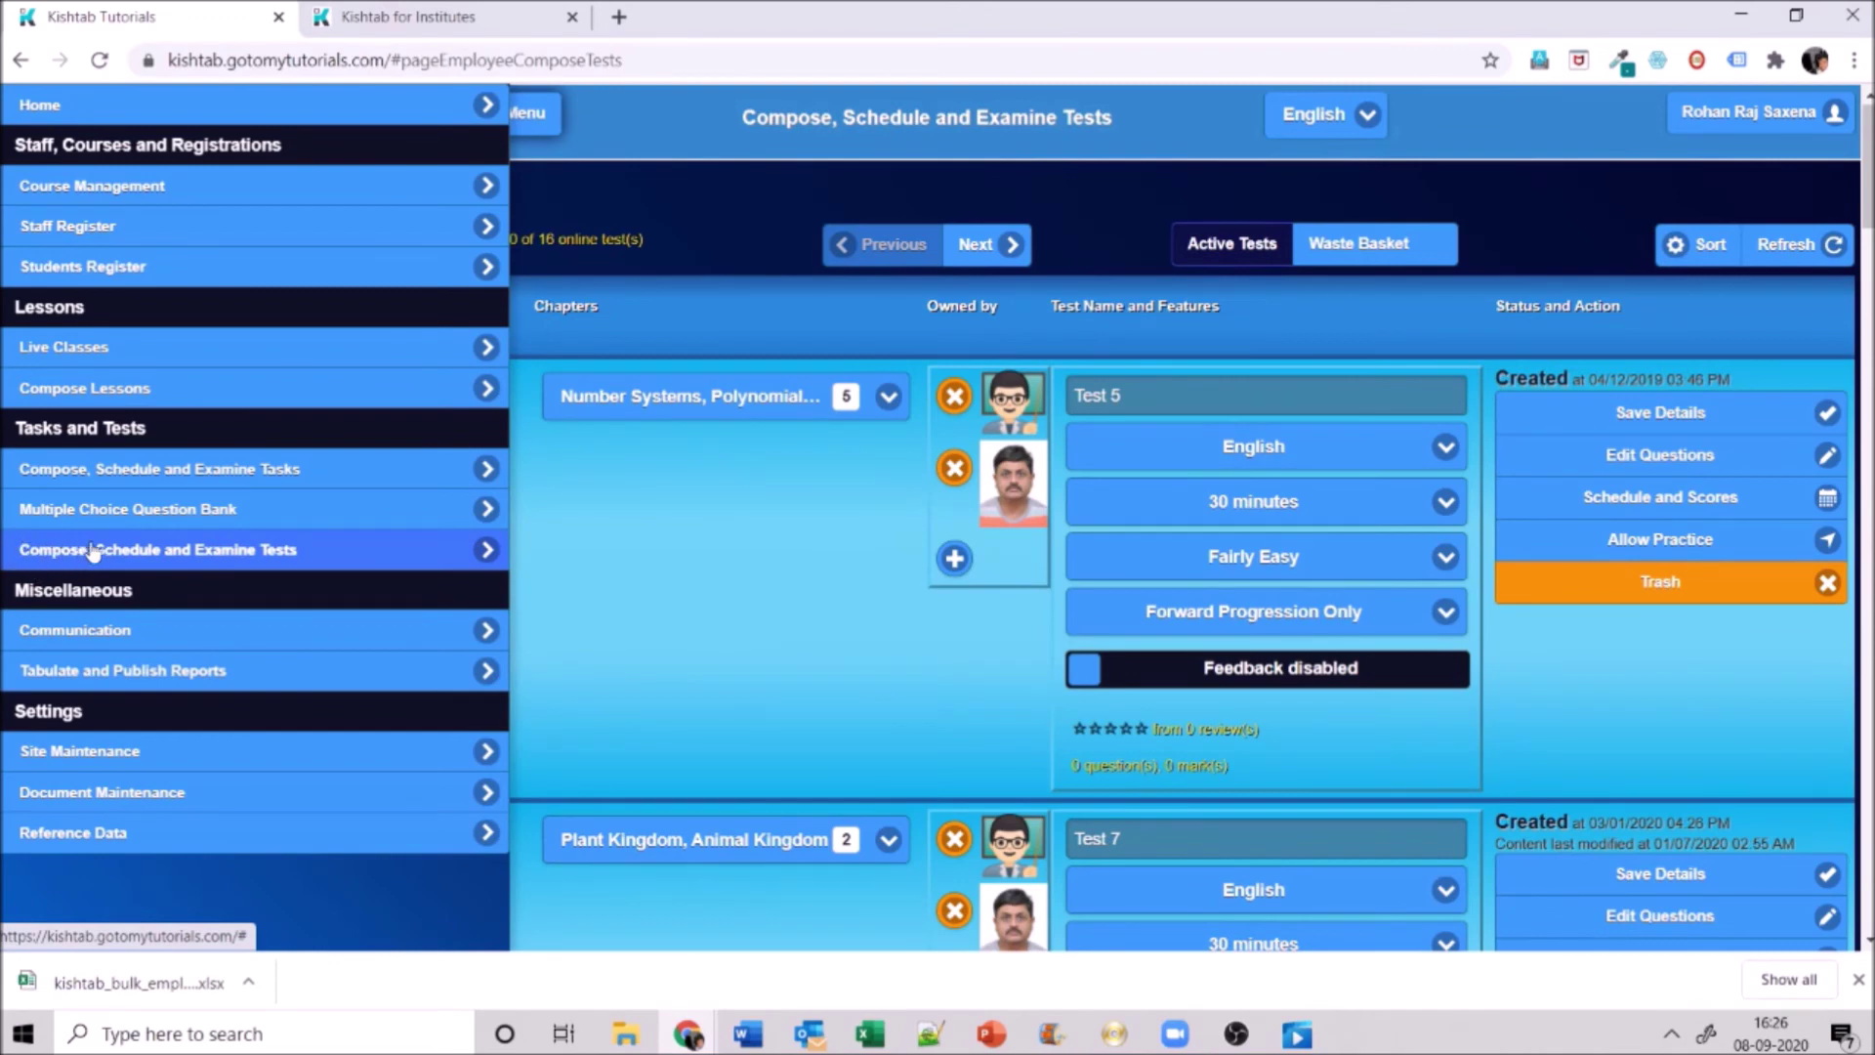
click(277, 562)
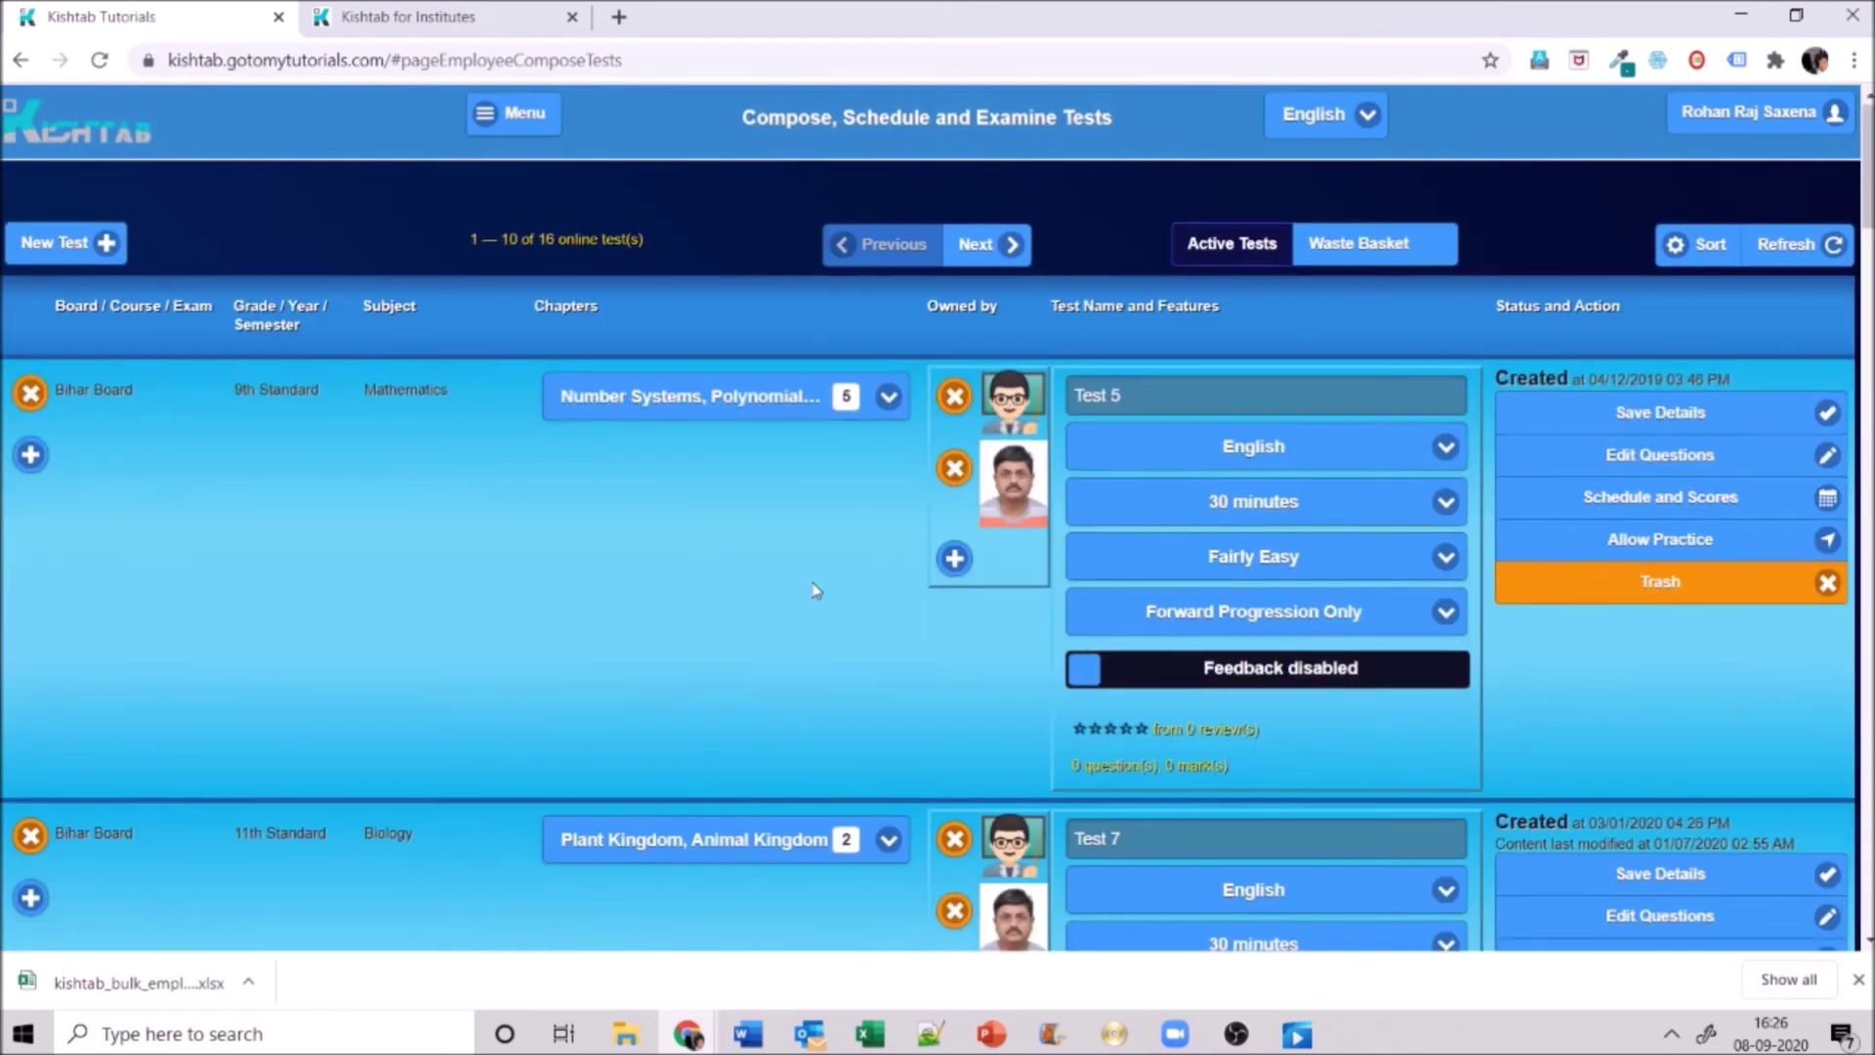
Step: Start a New Online Test and look at the Select Progression Type options
click(102, 252)
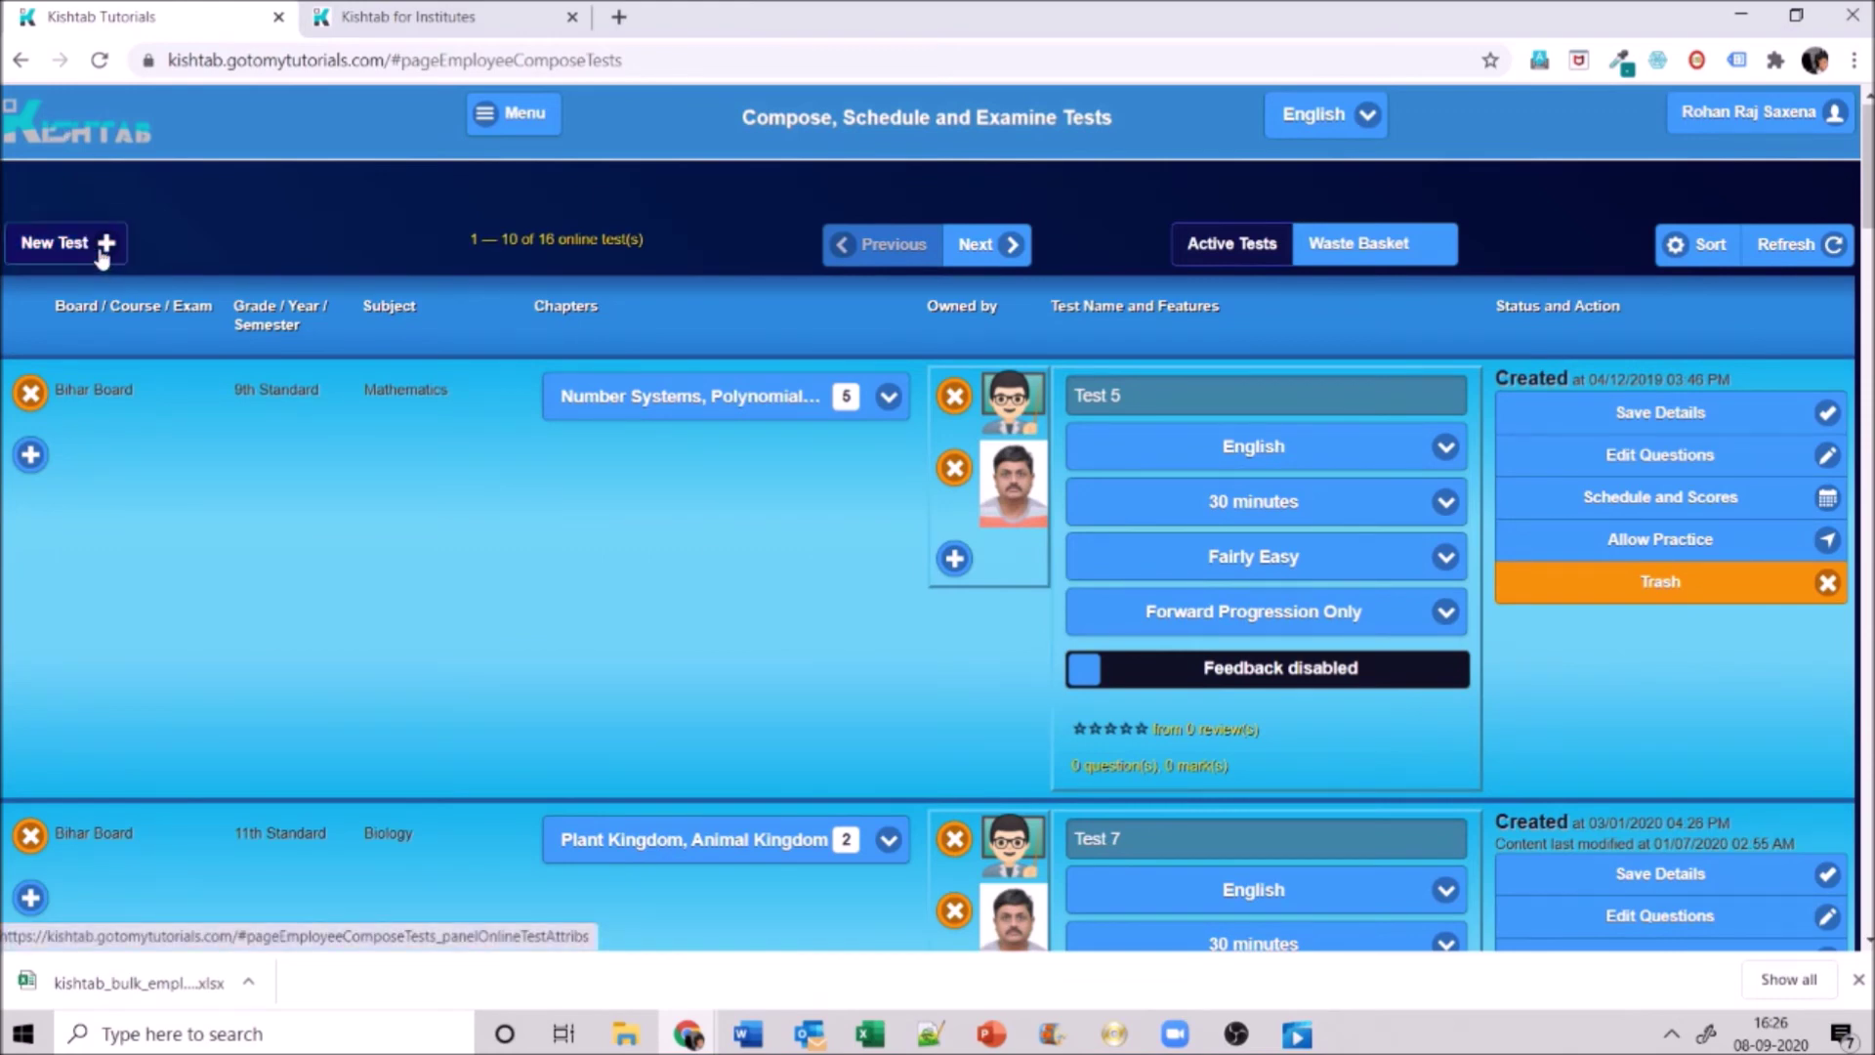
click(149, 220)
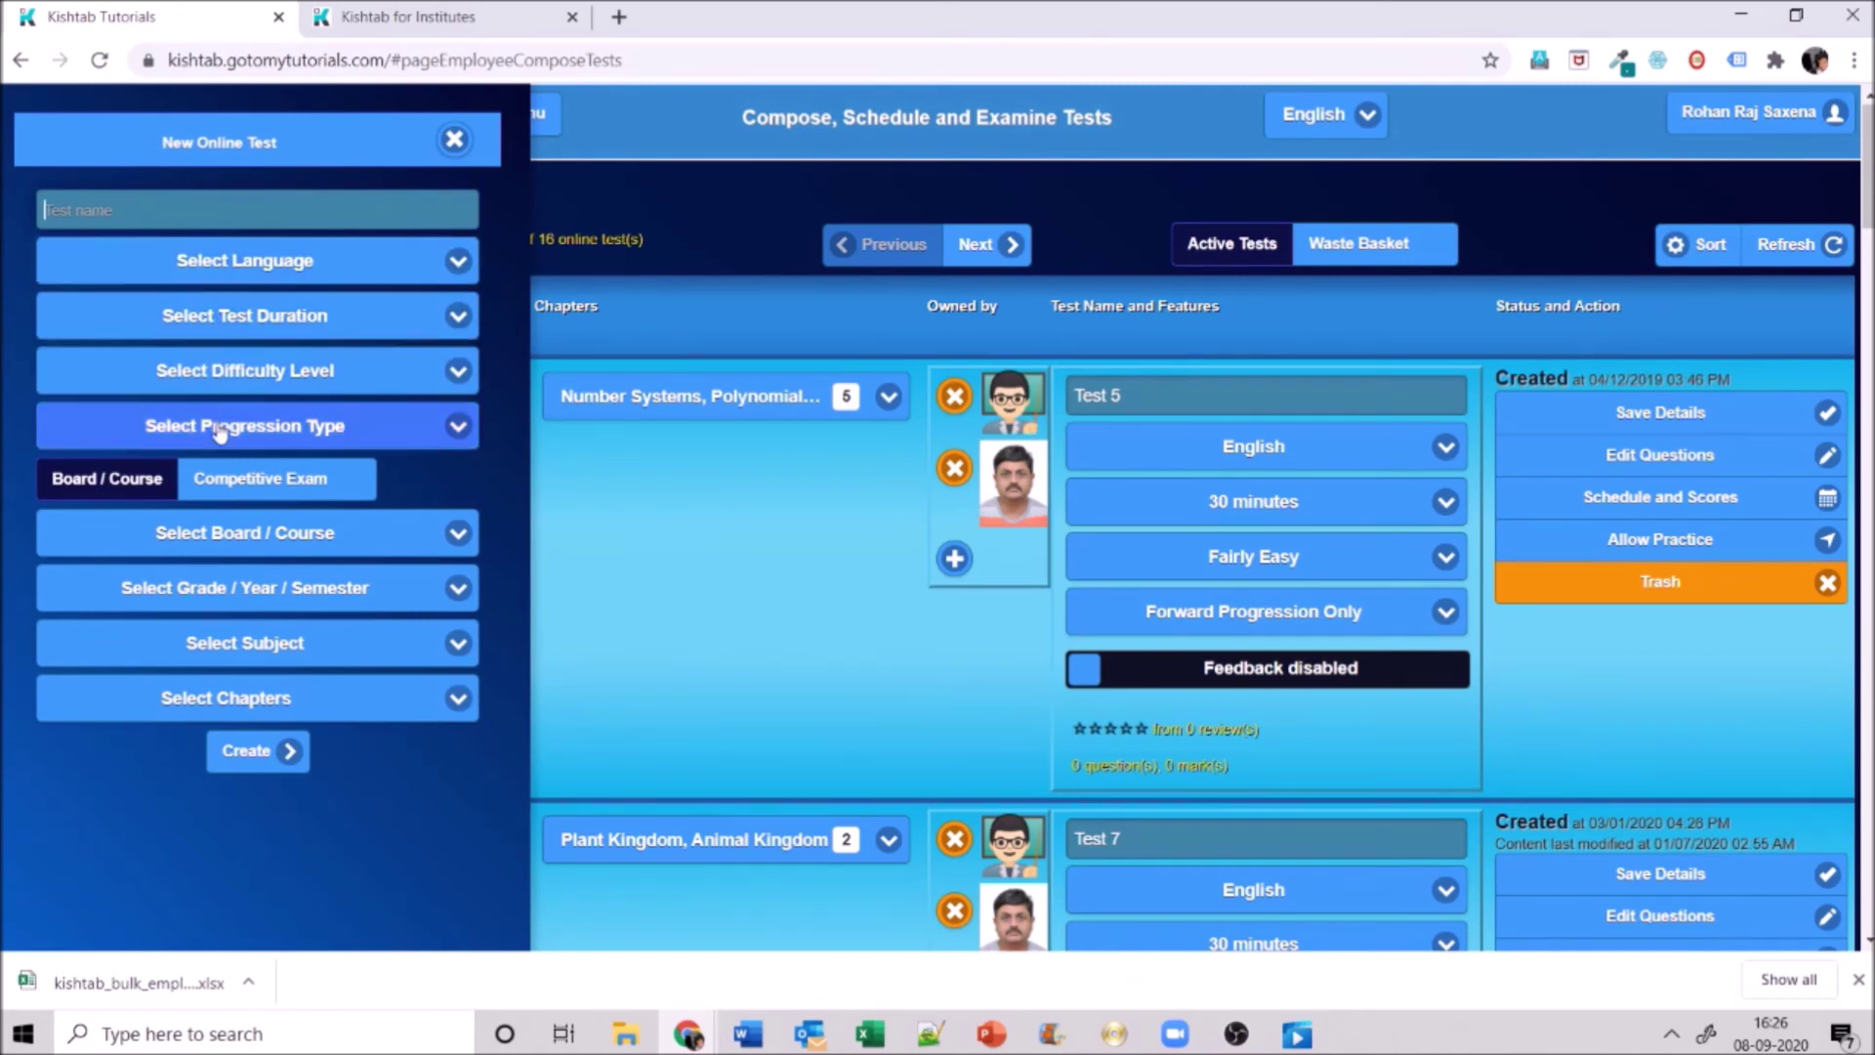
click(397, 431)
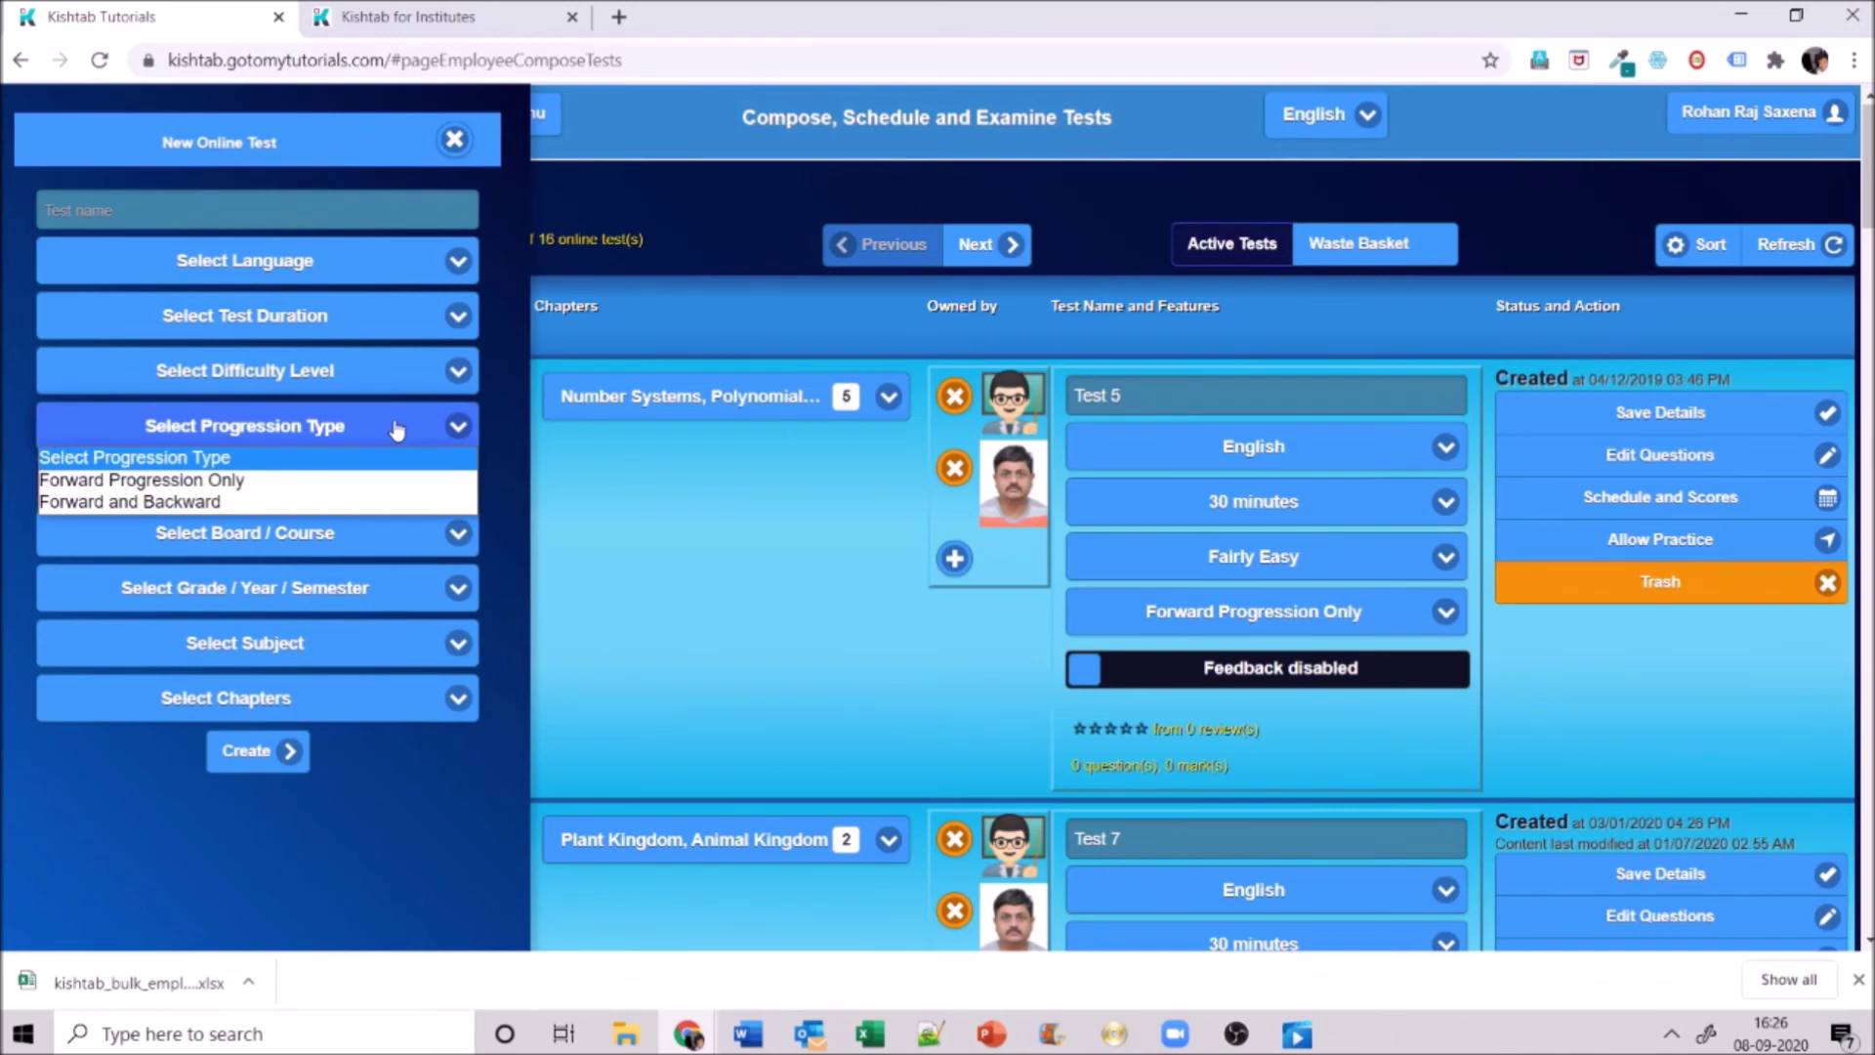
click(403, 427)
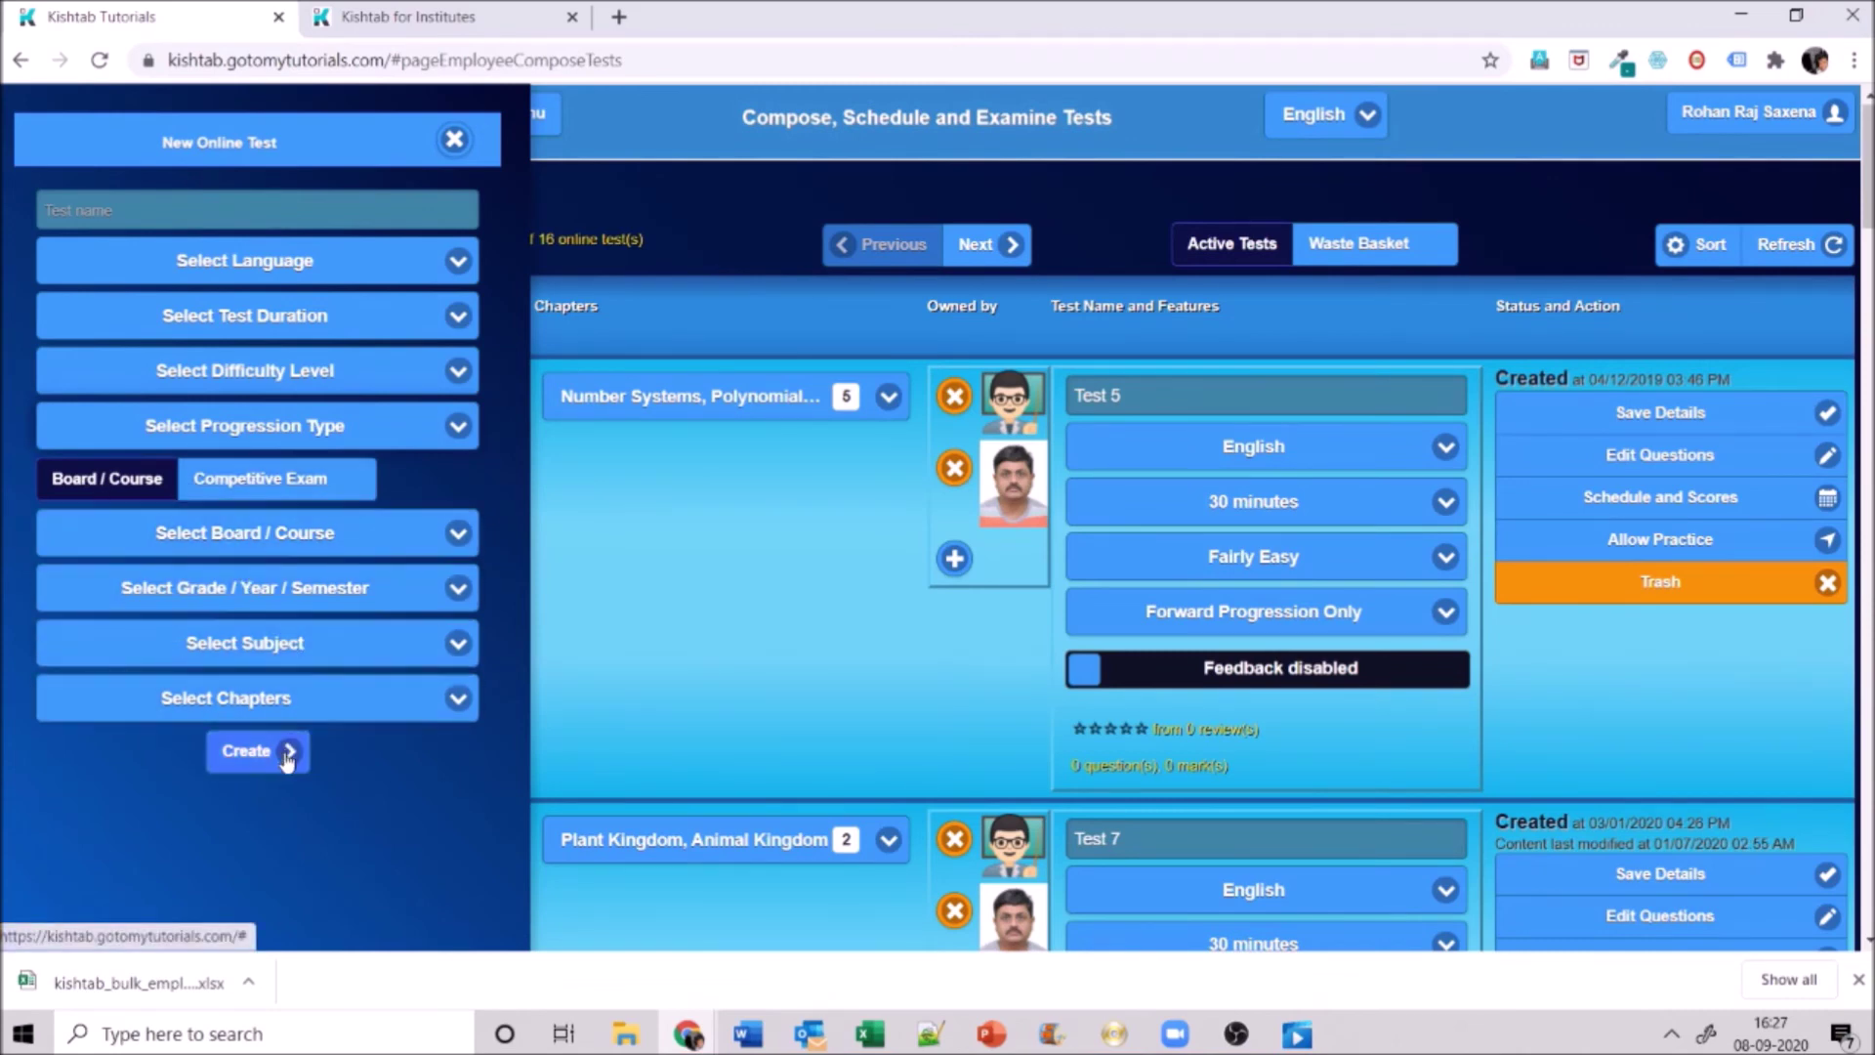
Step: Cancel the new test and open Edit Questions for the 9th Standard Civics test
click(713, 587)
scroll(727, 591, down, 15)
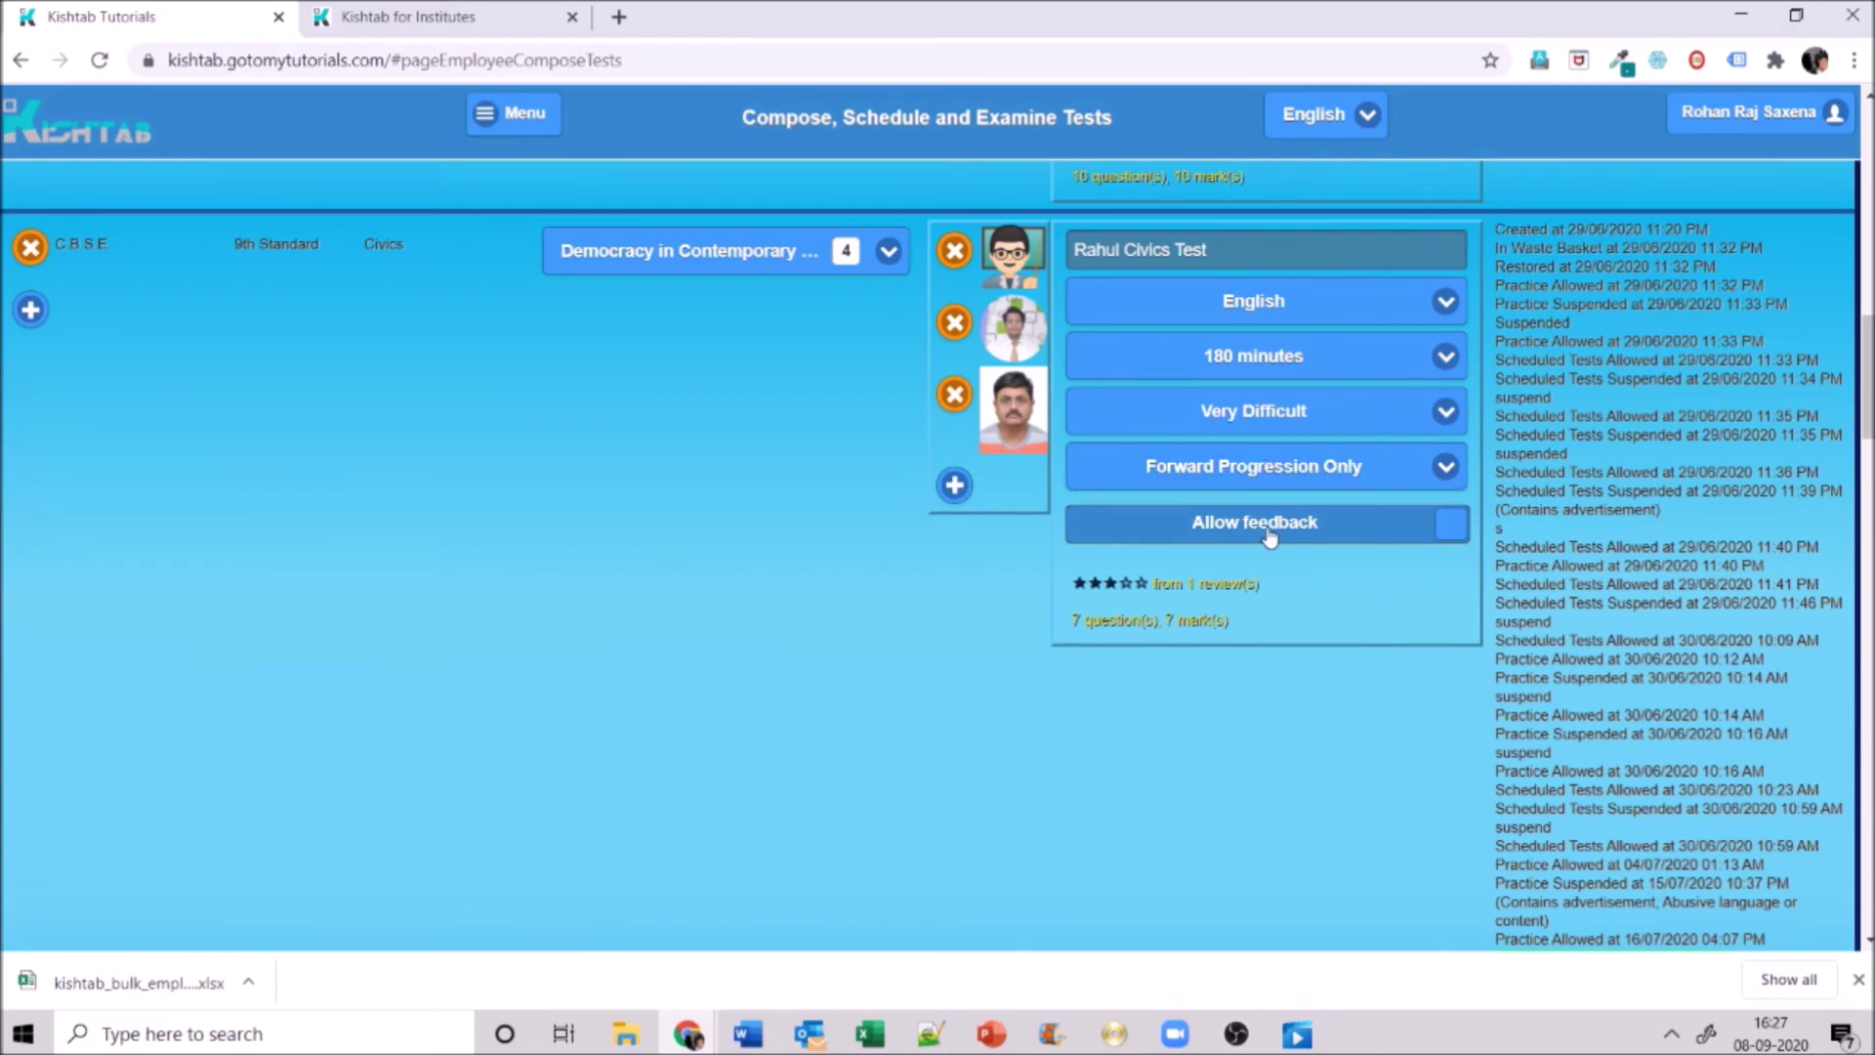
scroll(1684, 576, down, 6)
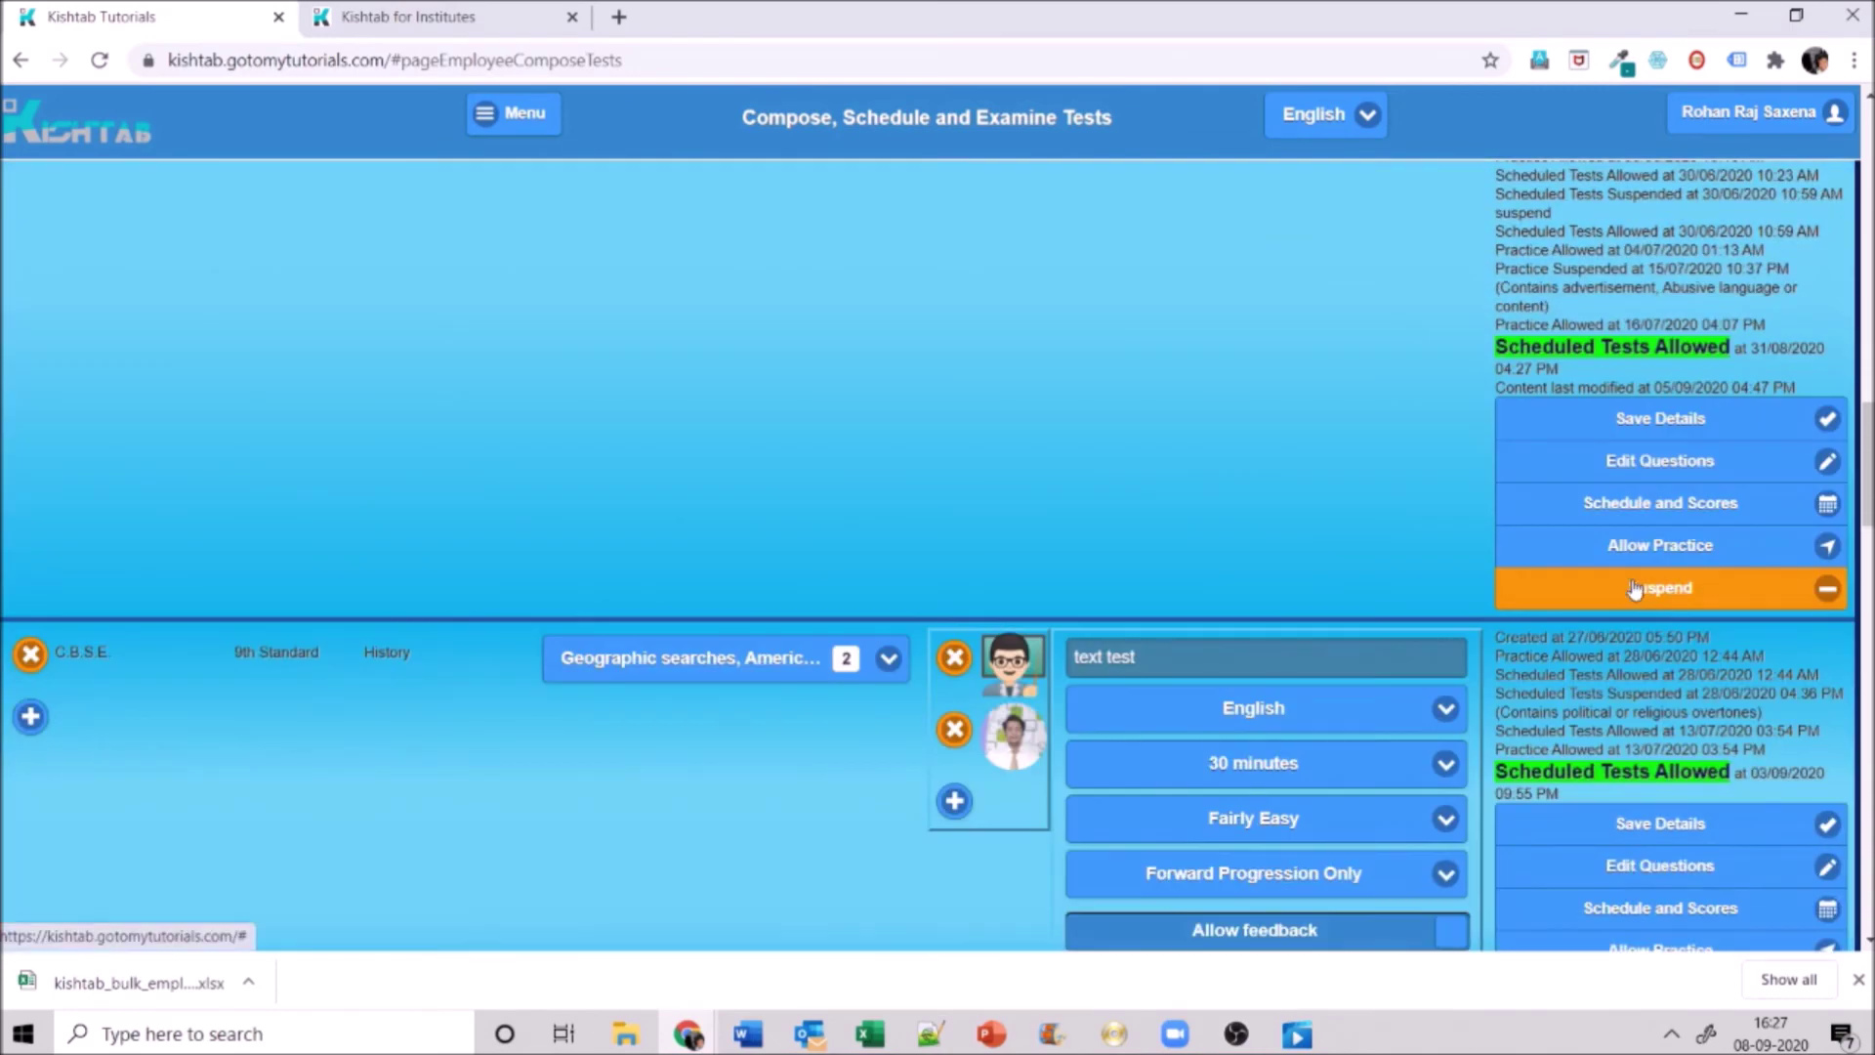
click(1665, 466)
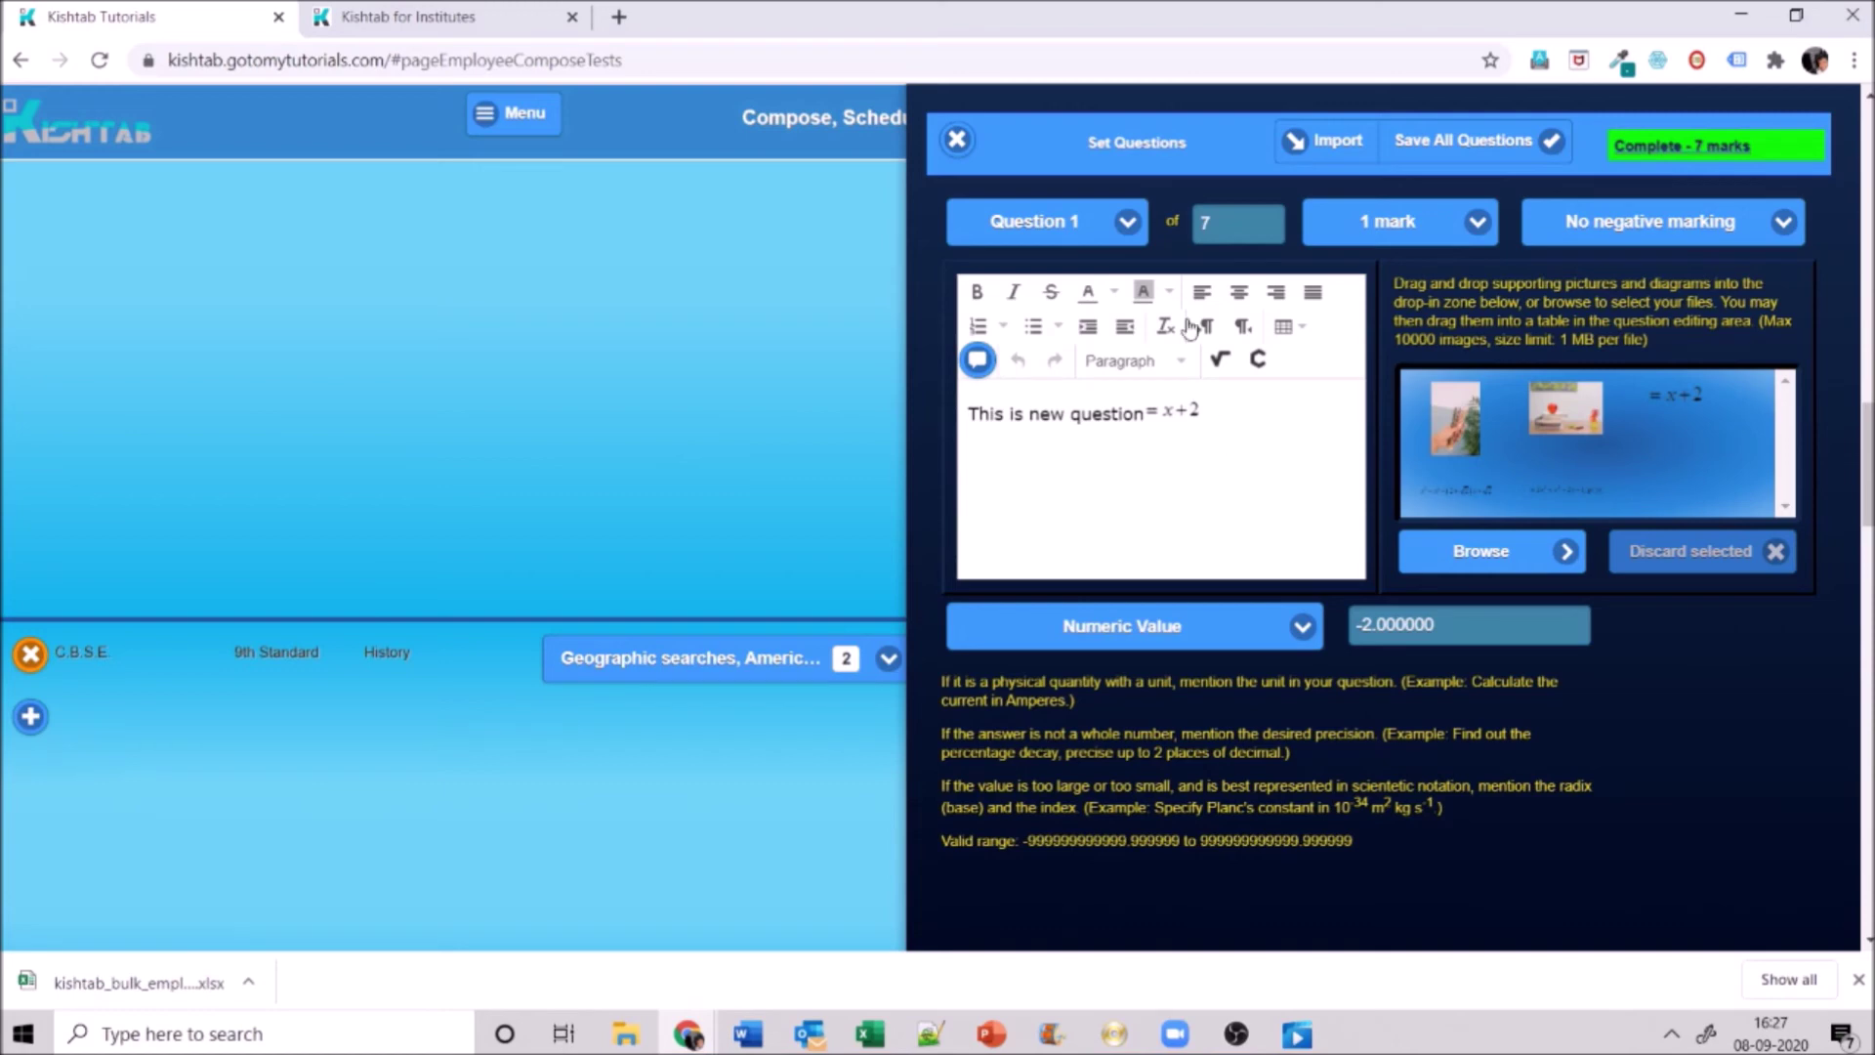
Step: Set Question 1's answer type to Multiple Choices, One Correct
click(1647, 146)
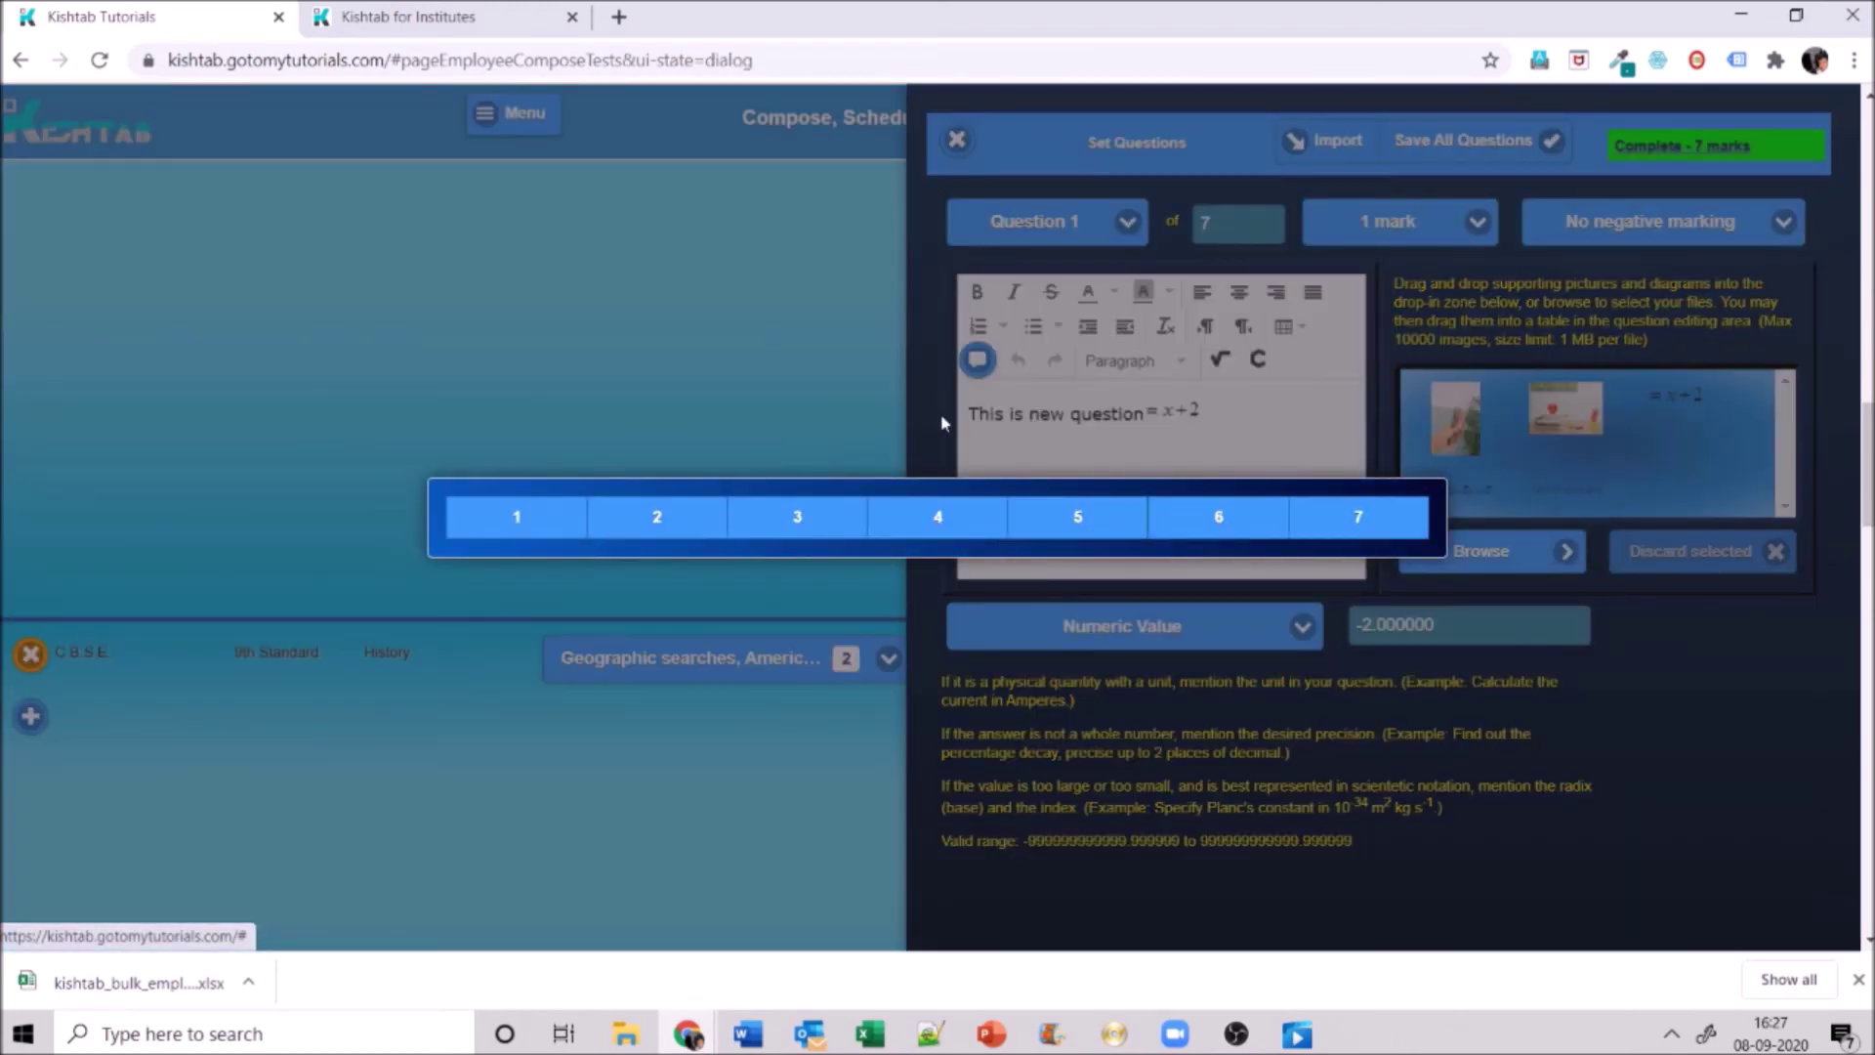
click(847, 374)
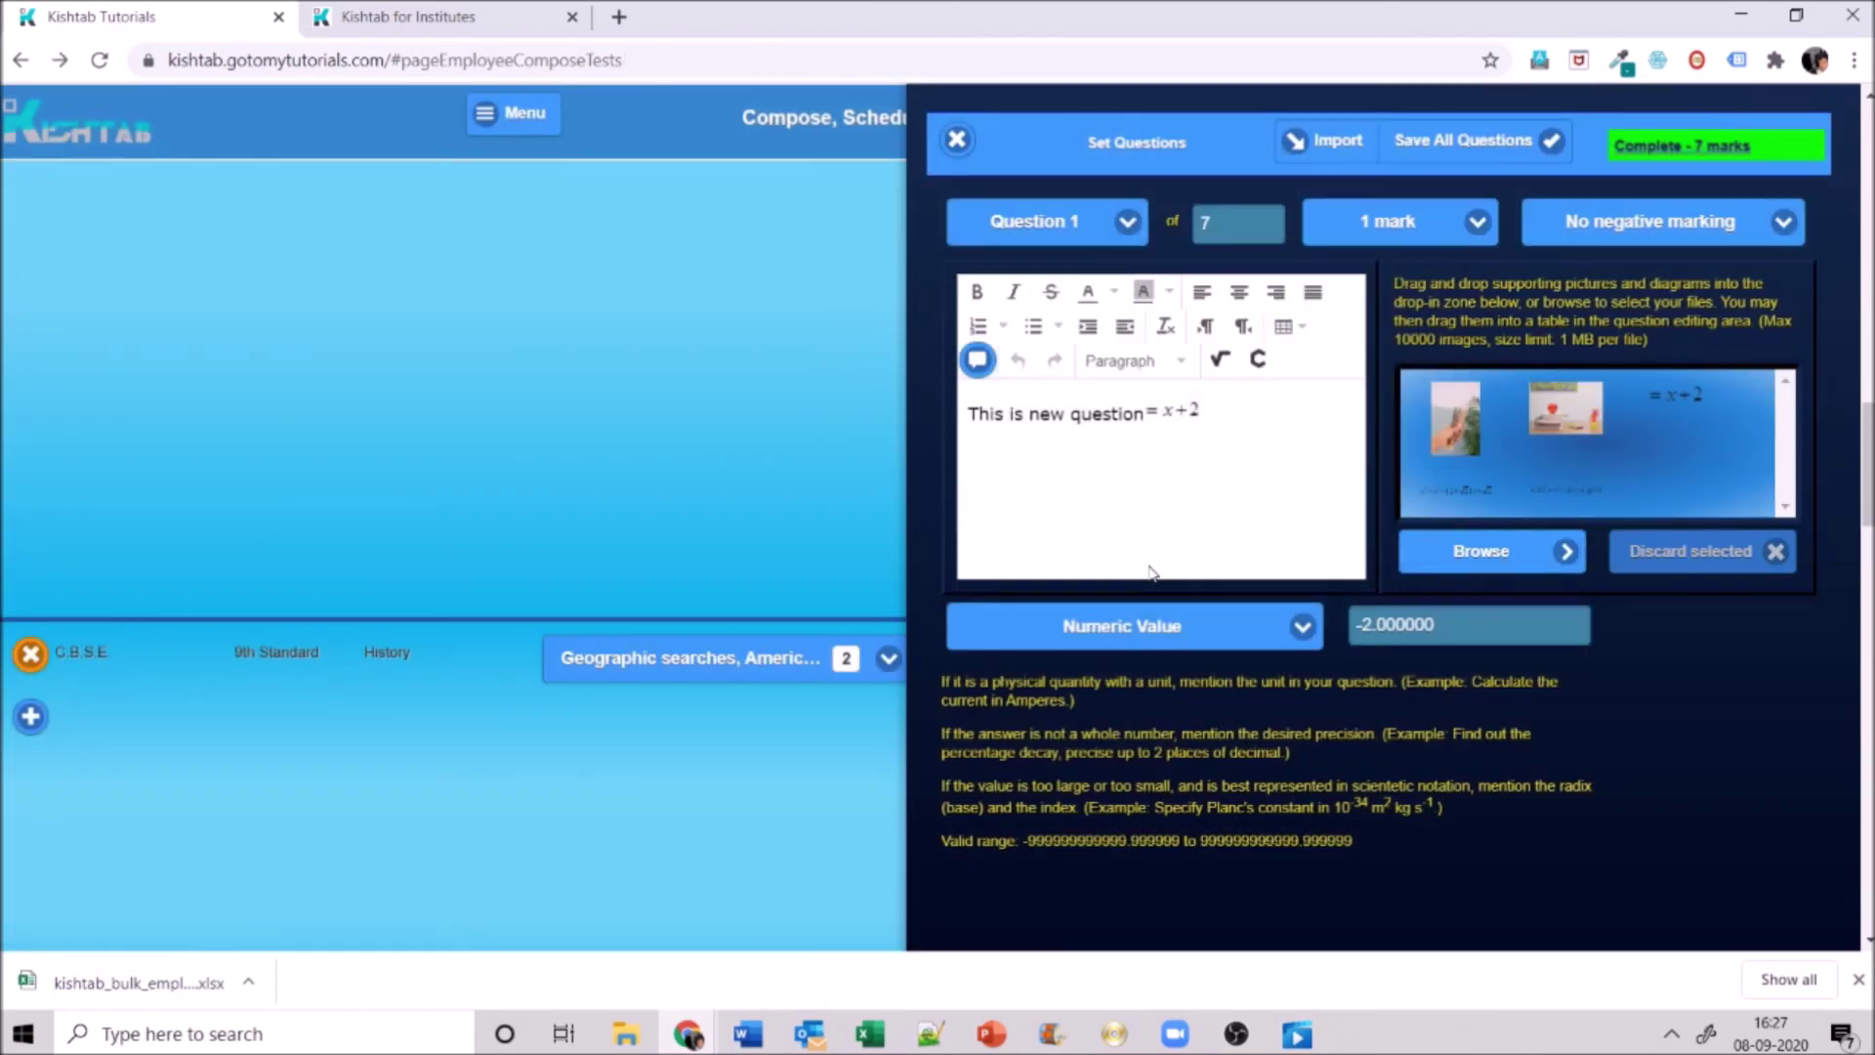
click(1165, 643)
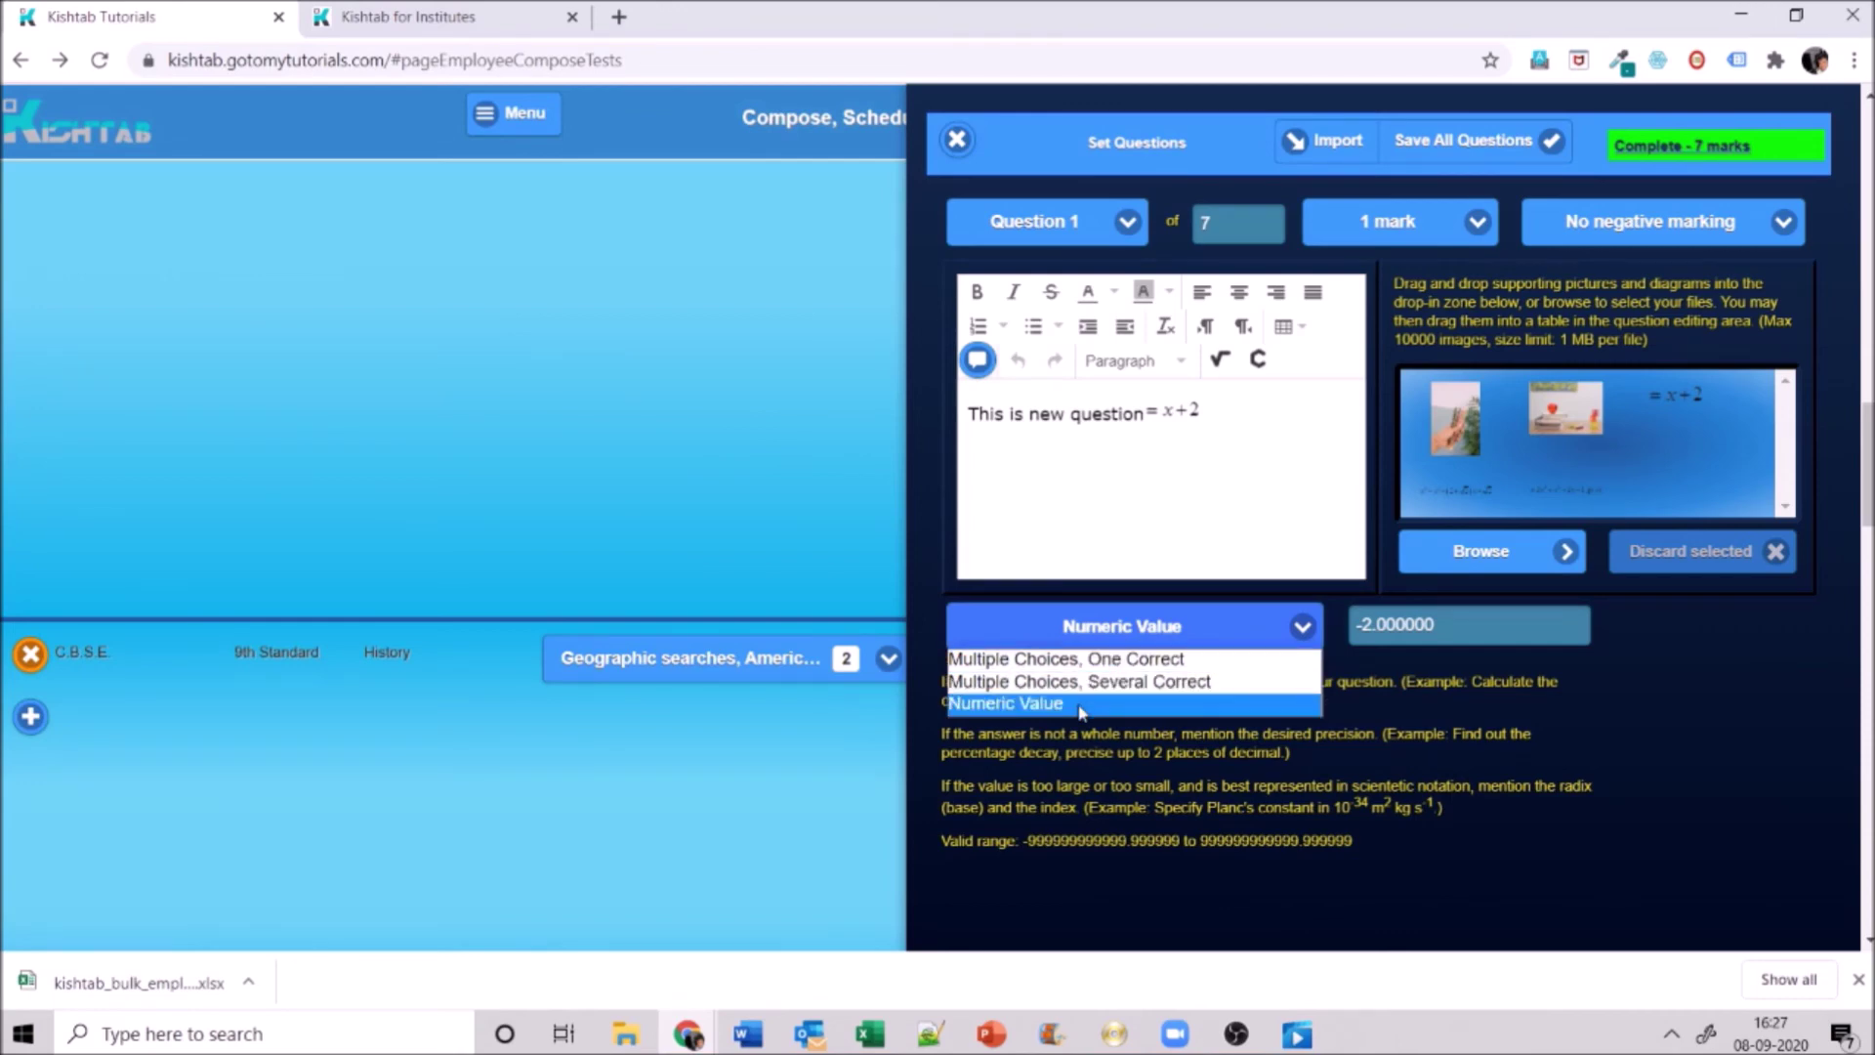
click(1055, 644)
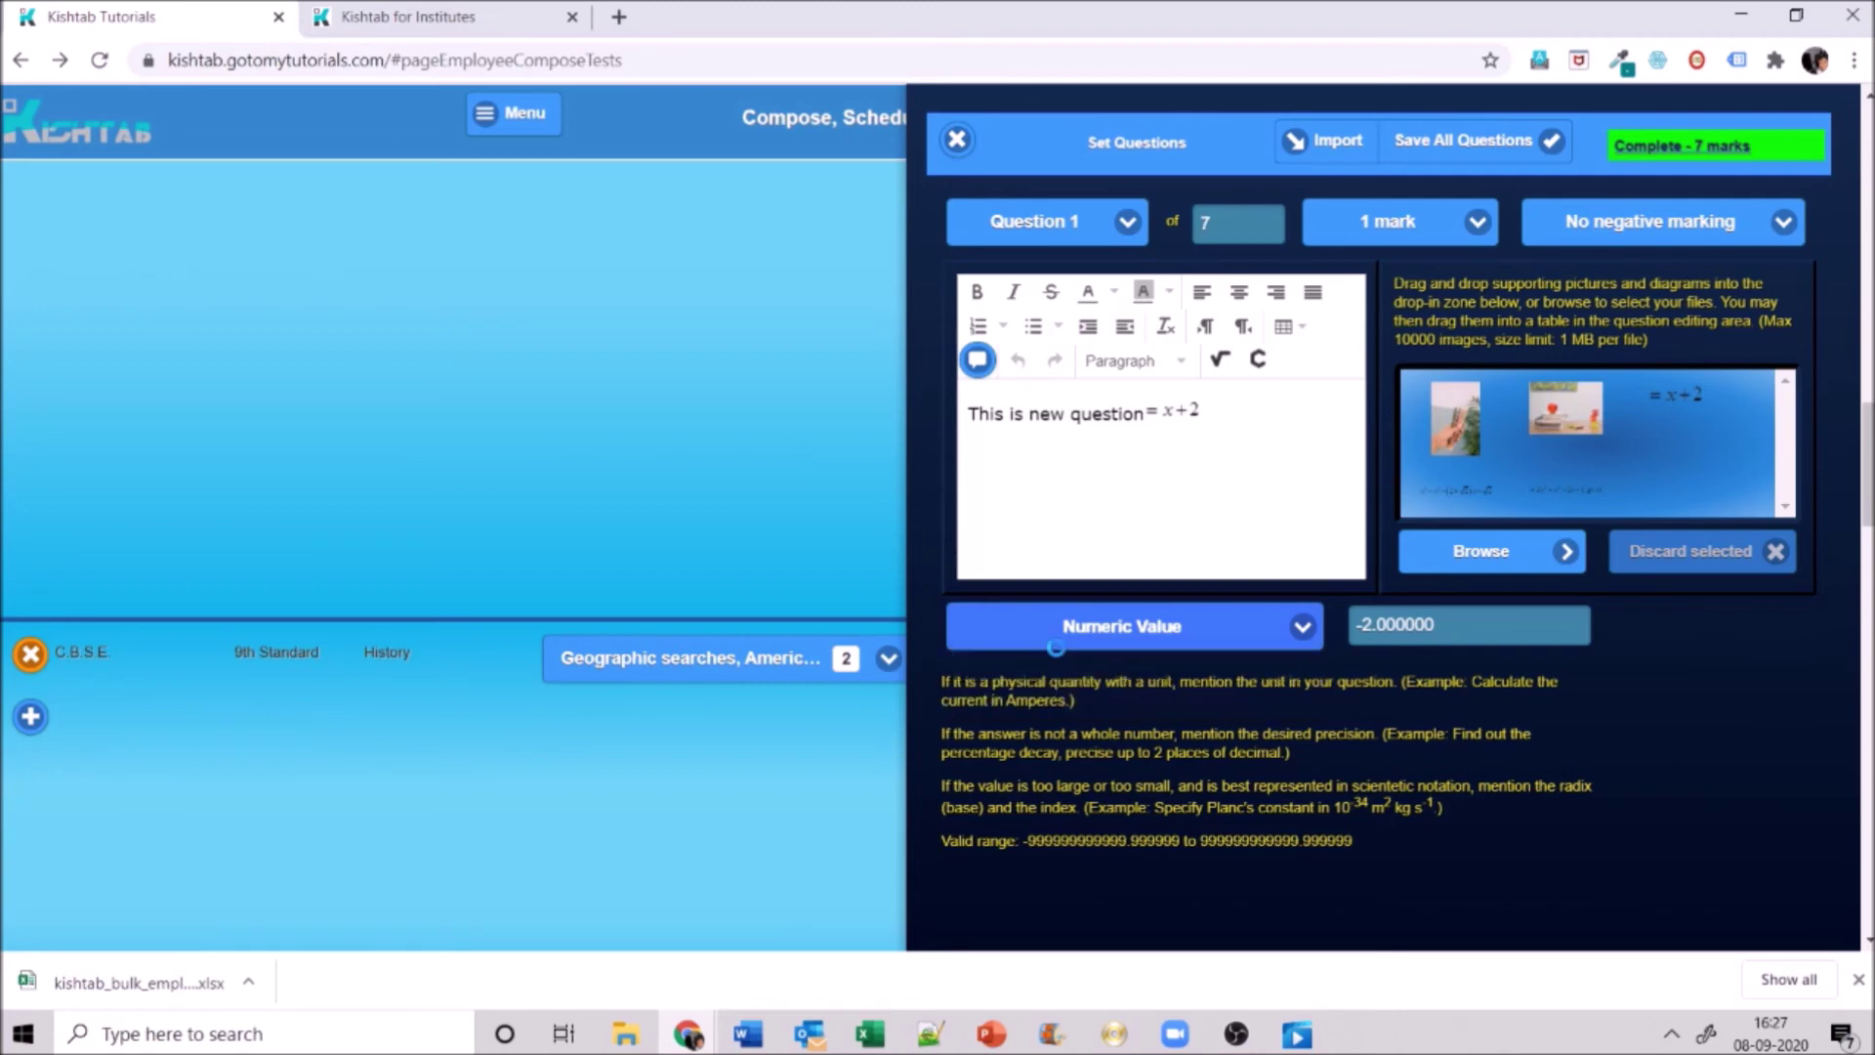
click(1180, 637)
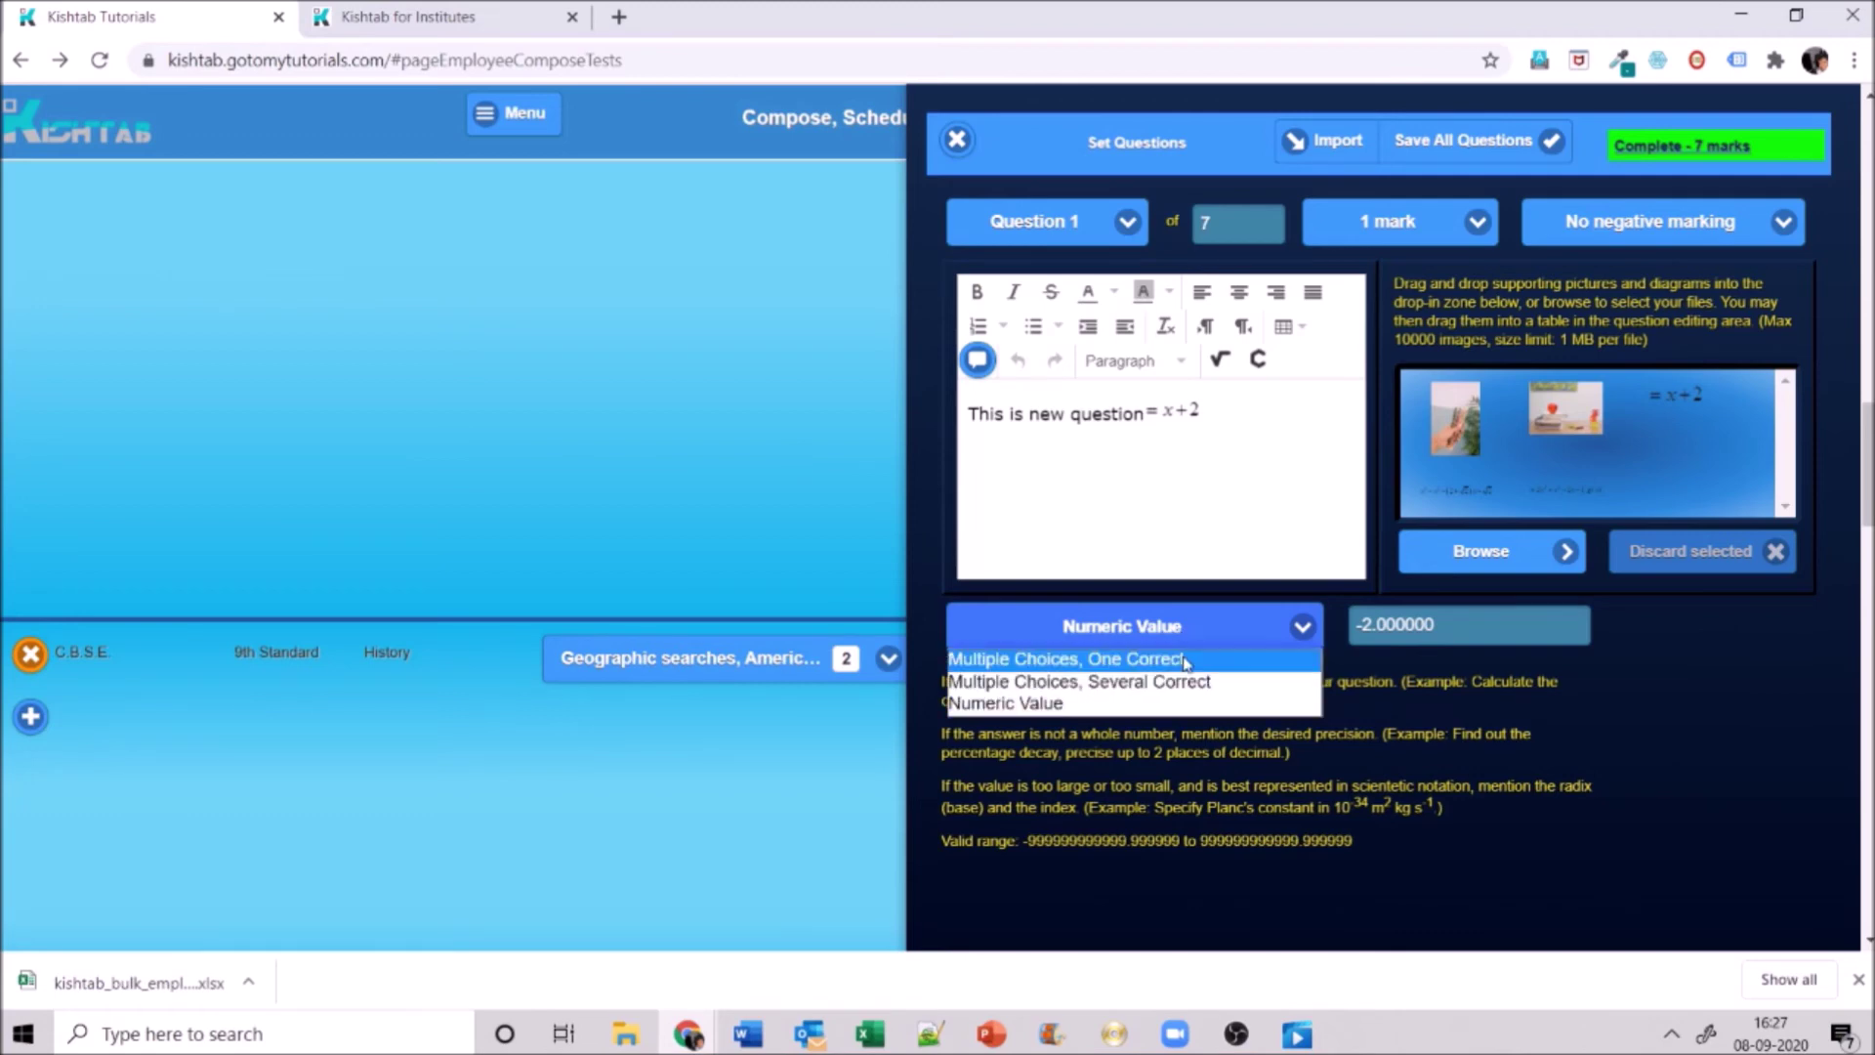
click(1183, 662)
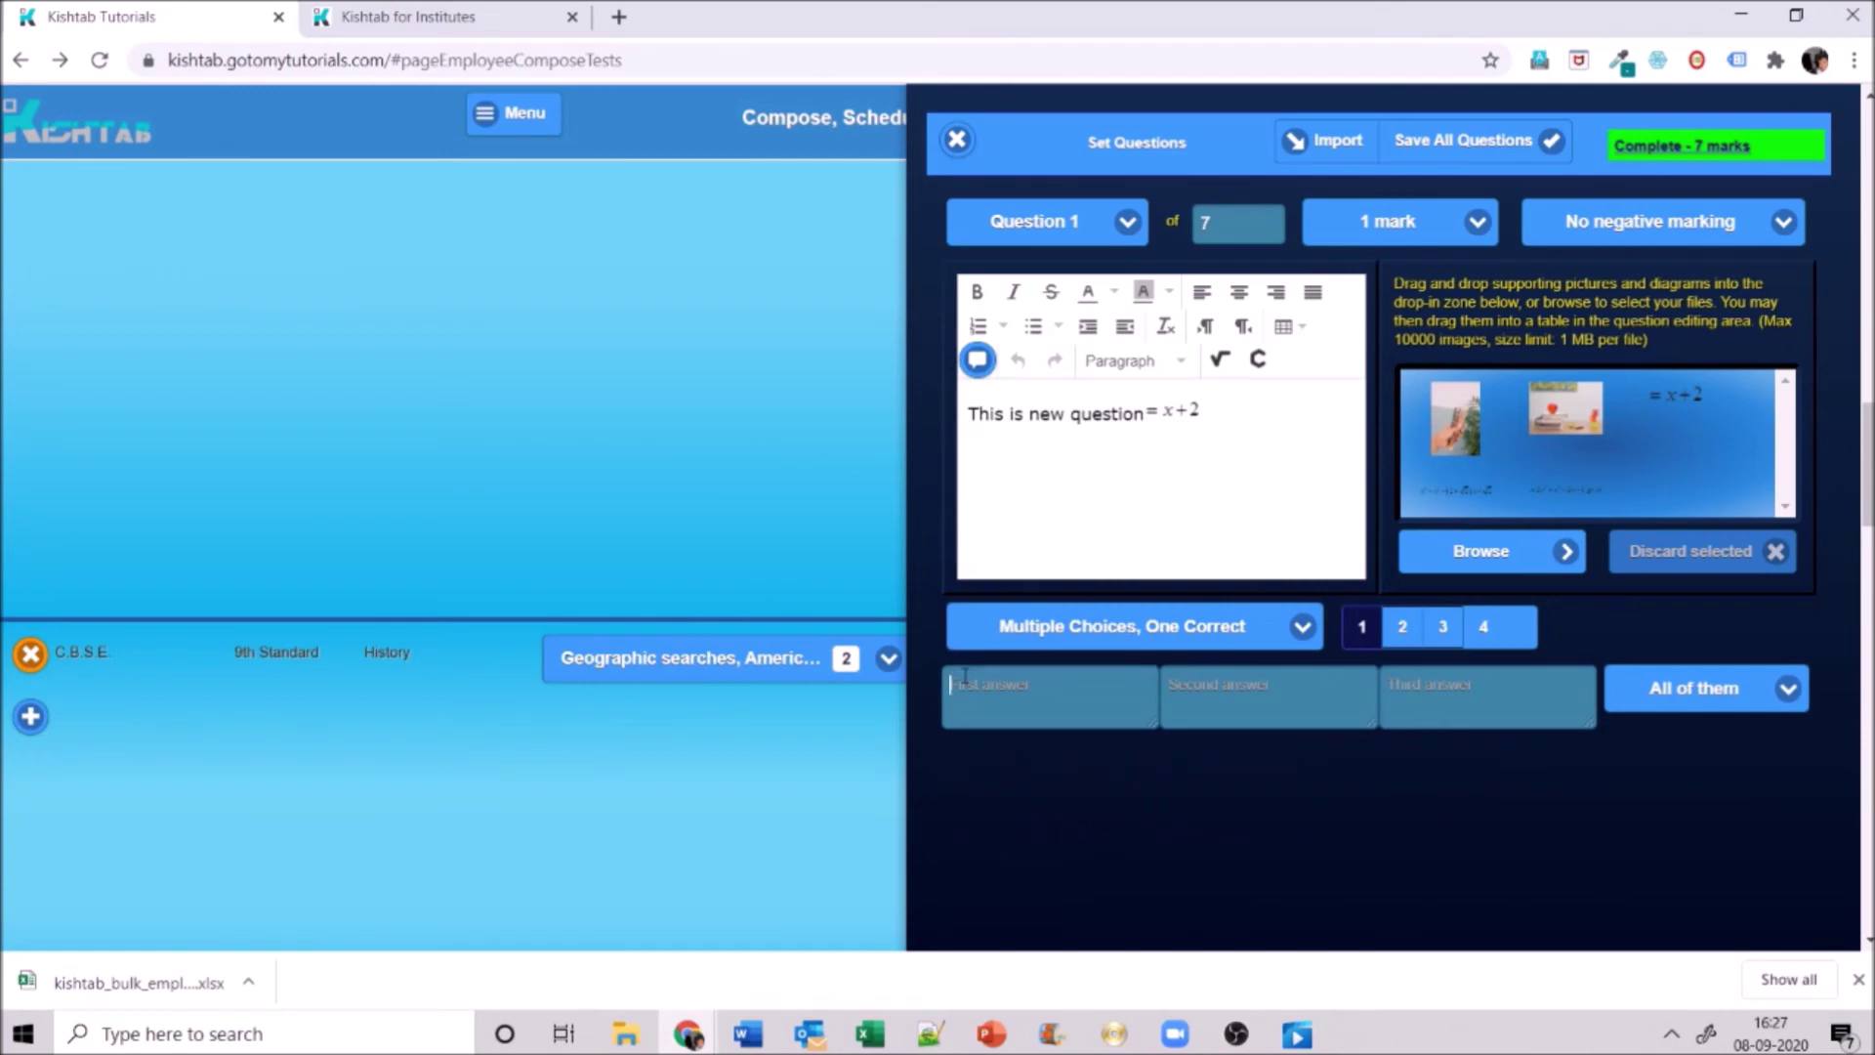
Step: Enter answers 1, 2 and 3, choose None of them, and keep 1 mark
text(1)
click(1215, 676)
text(2)
click(1483, 700)
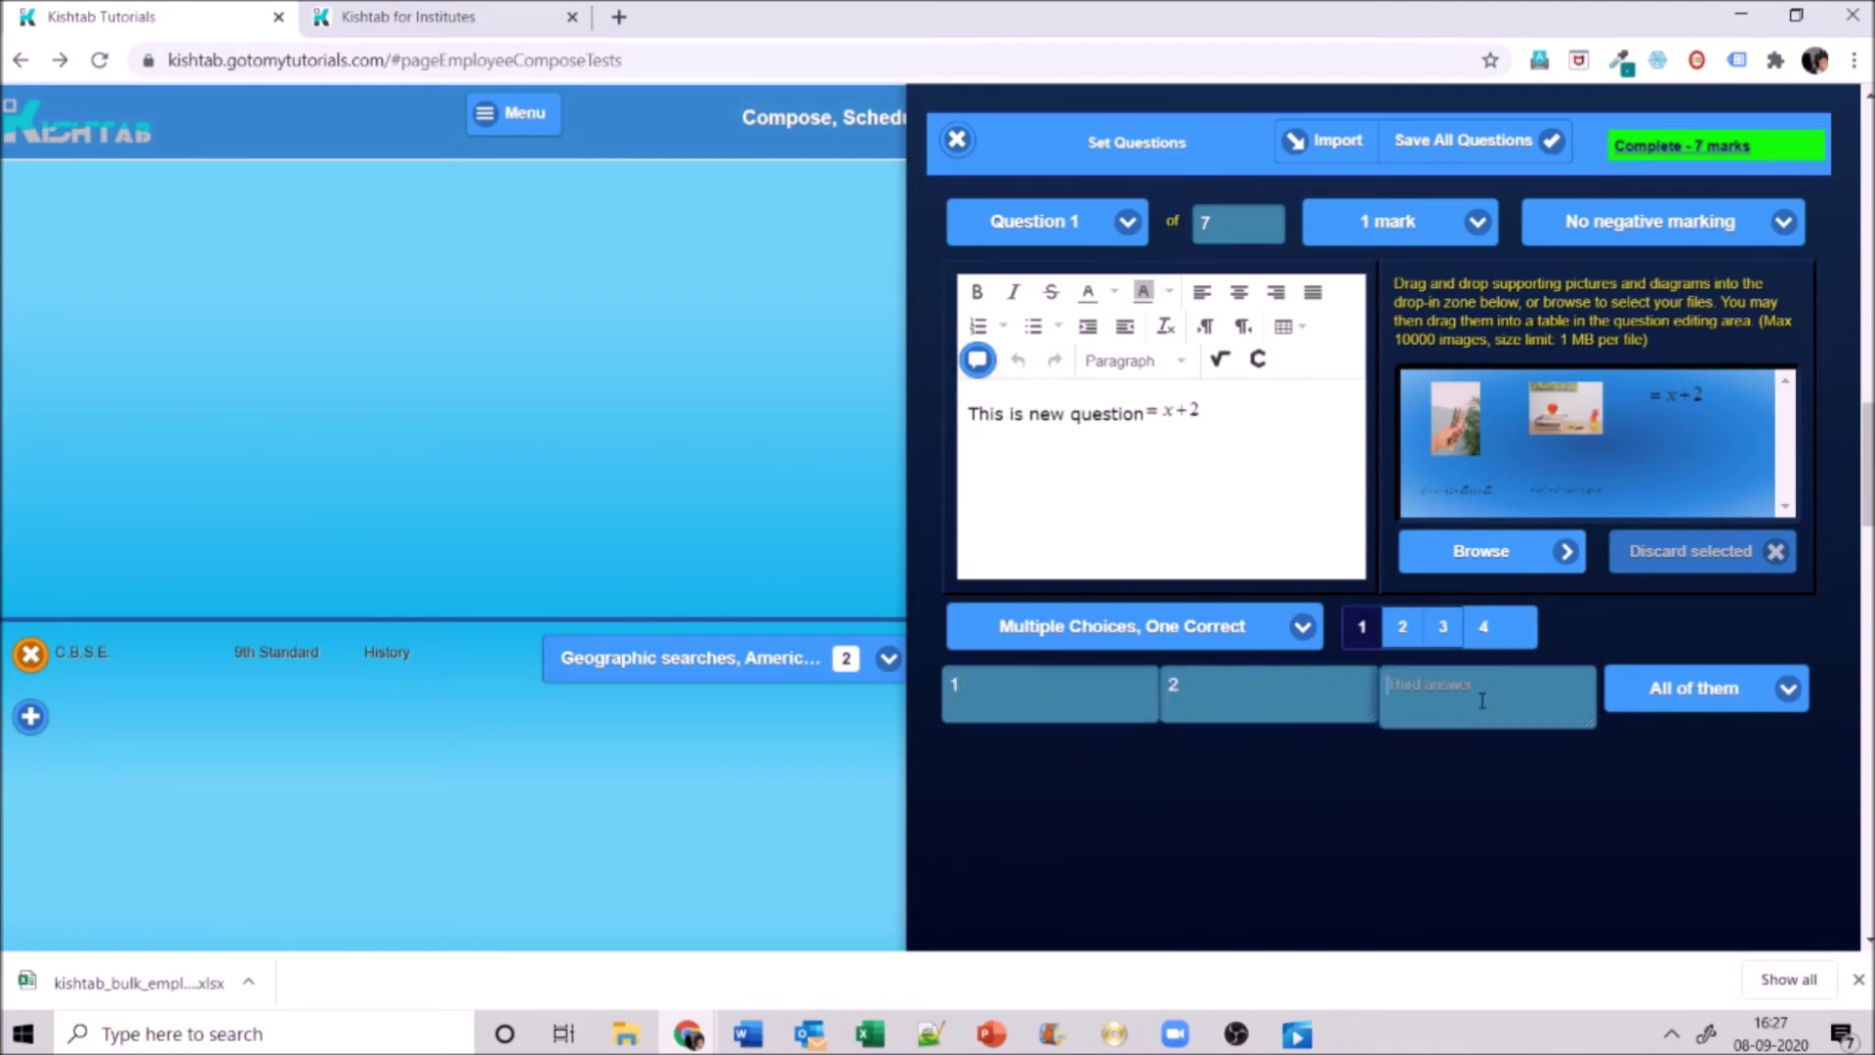
text(3)
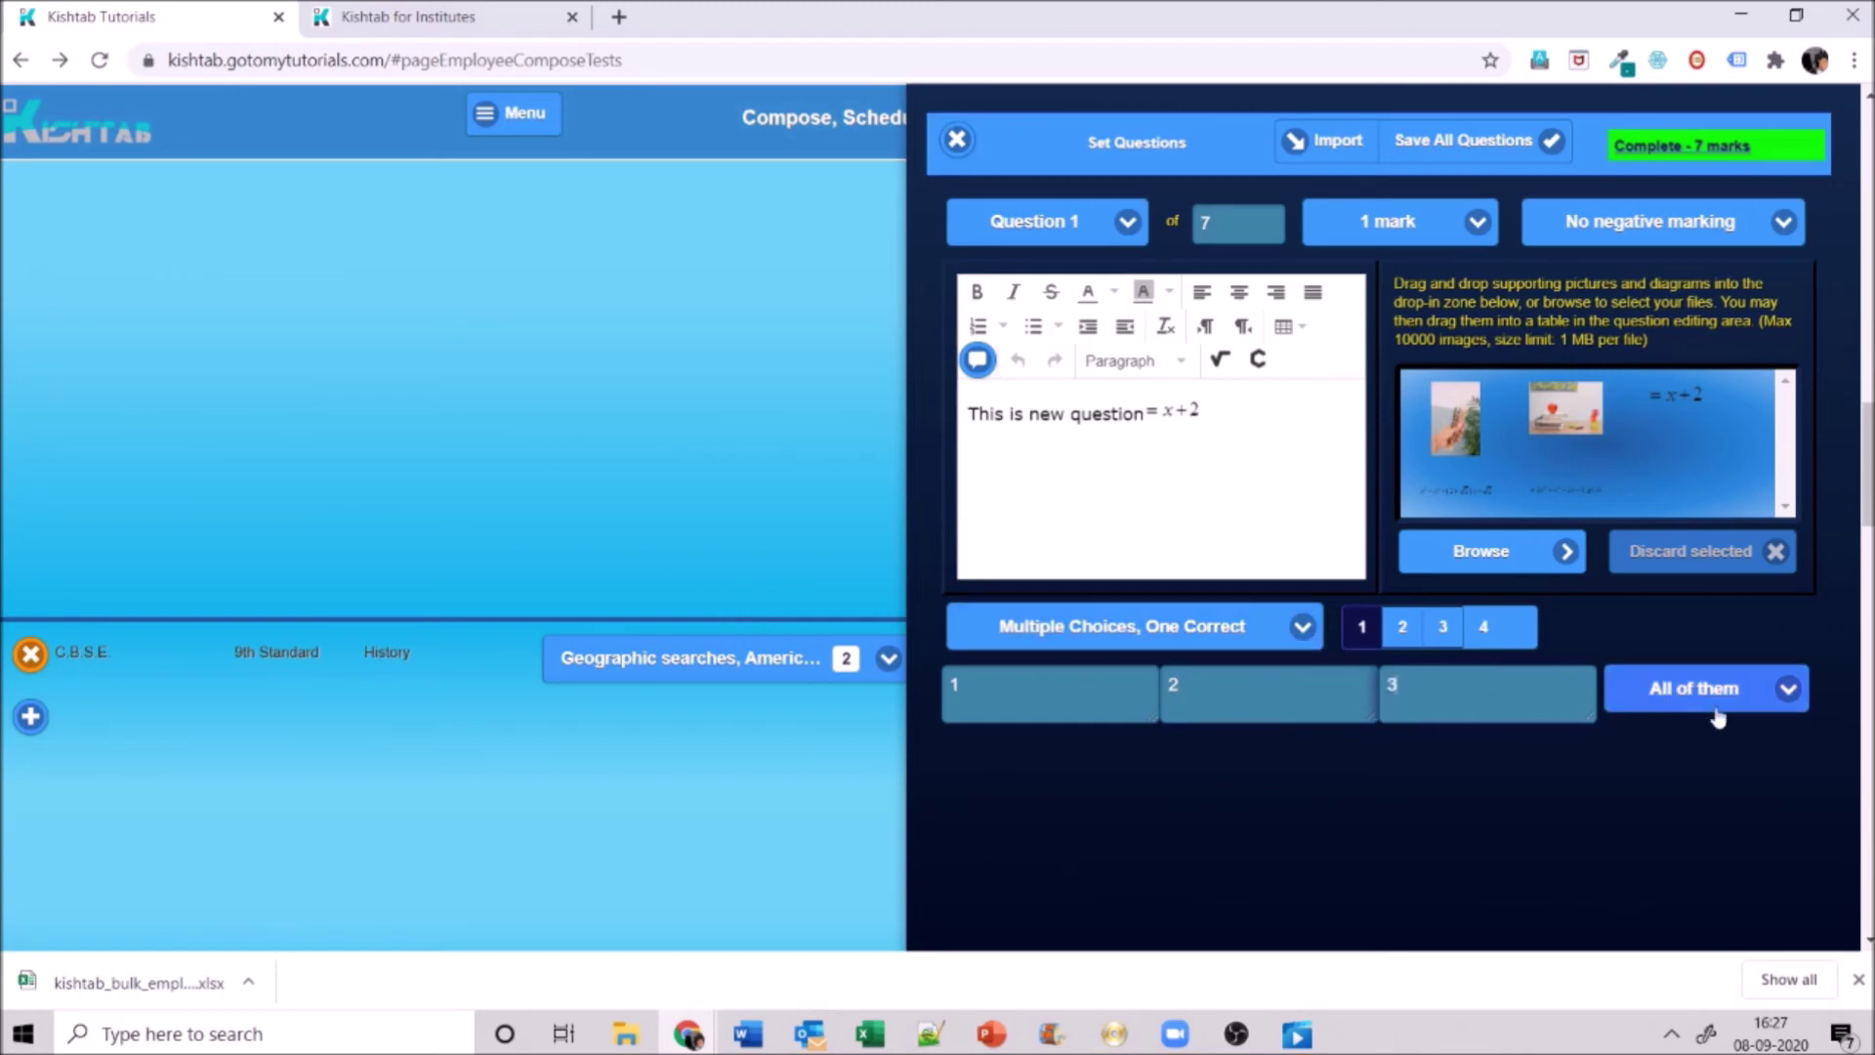
click(1701, 692)
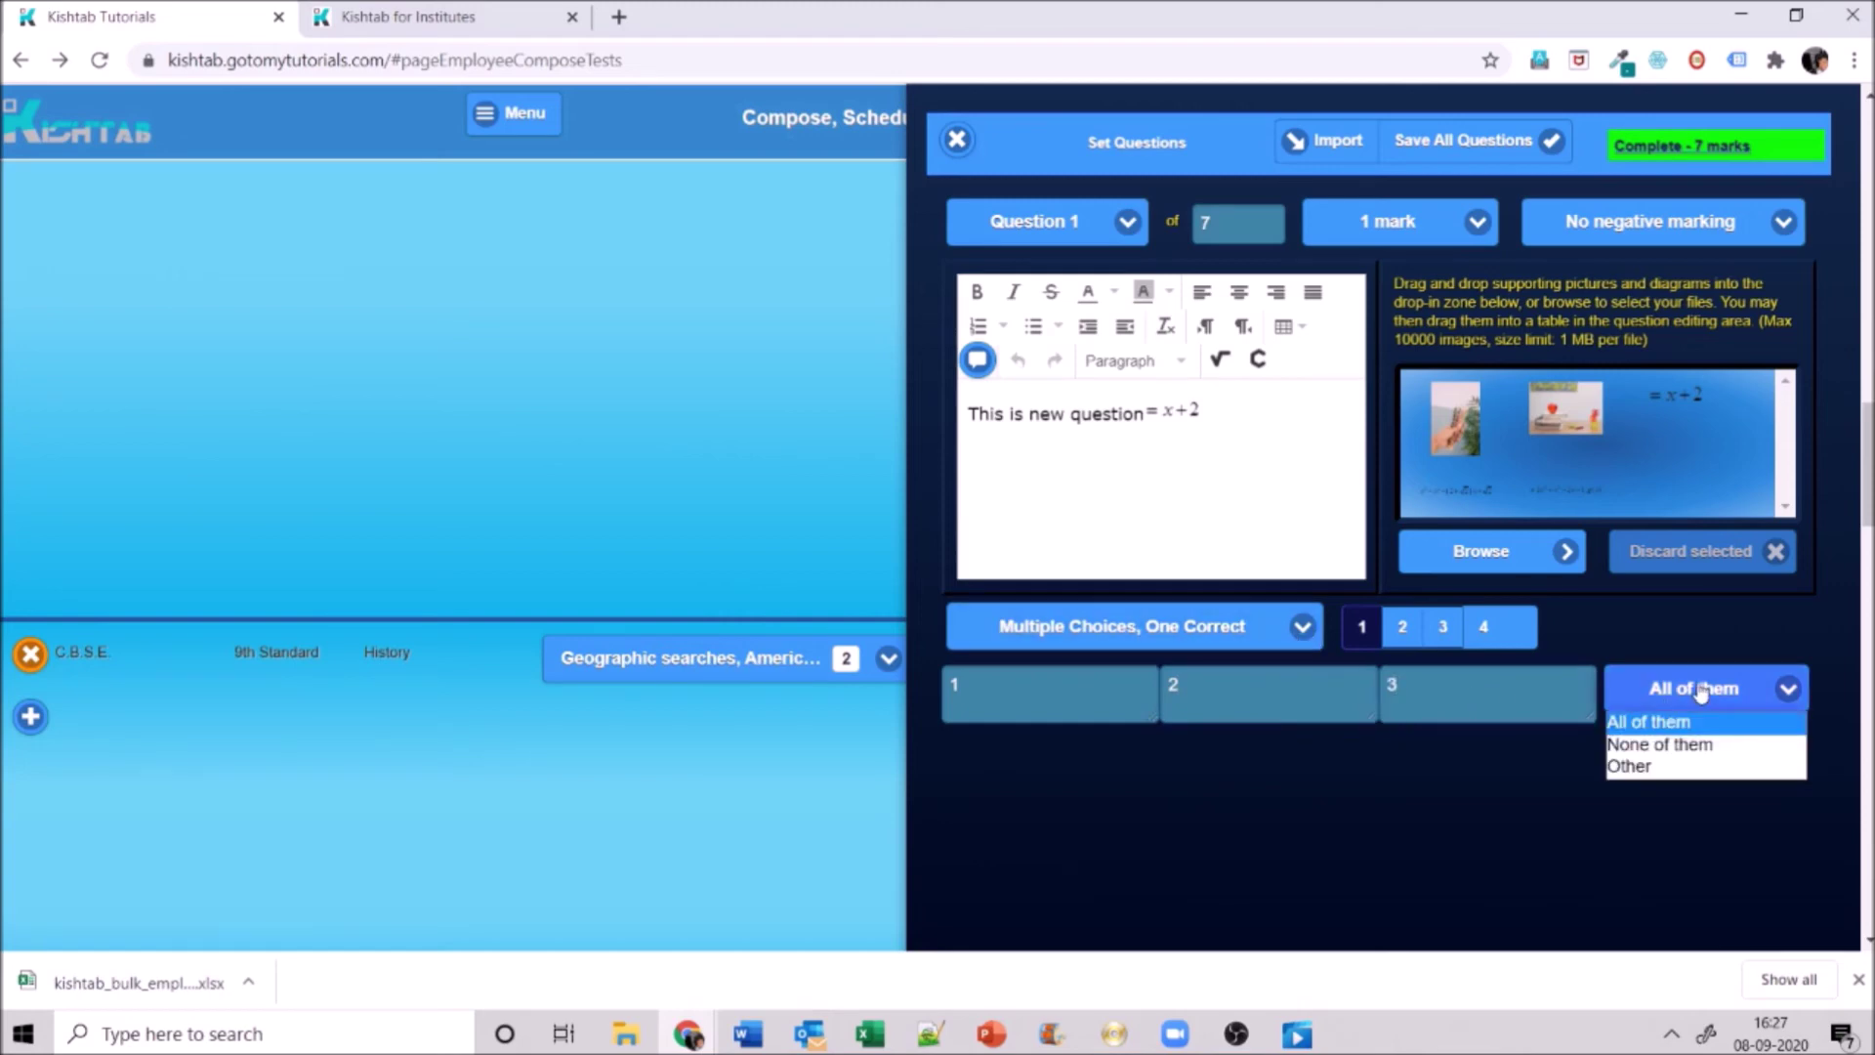
click(1661, 744)
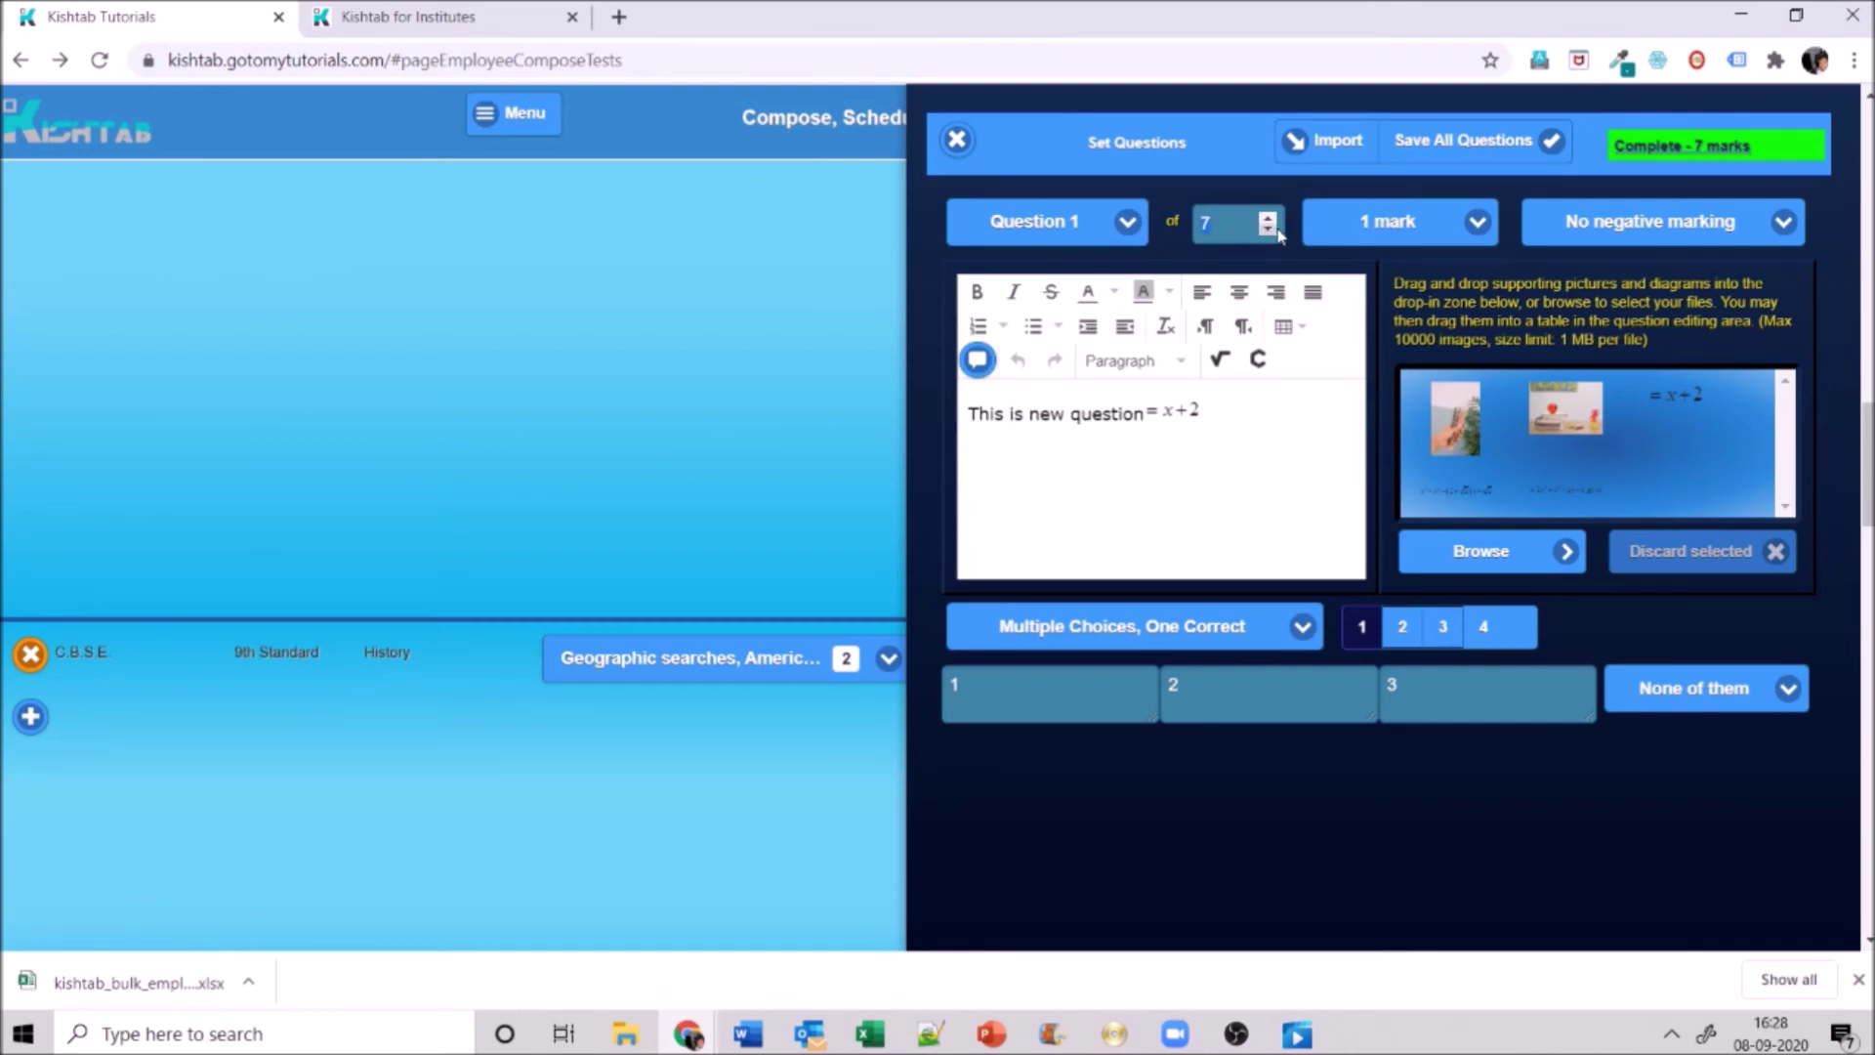
click(1425, 231)
click(1426, 233)
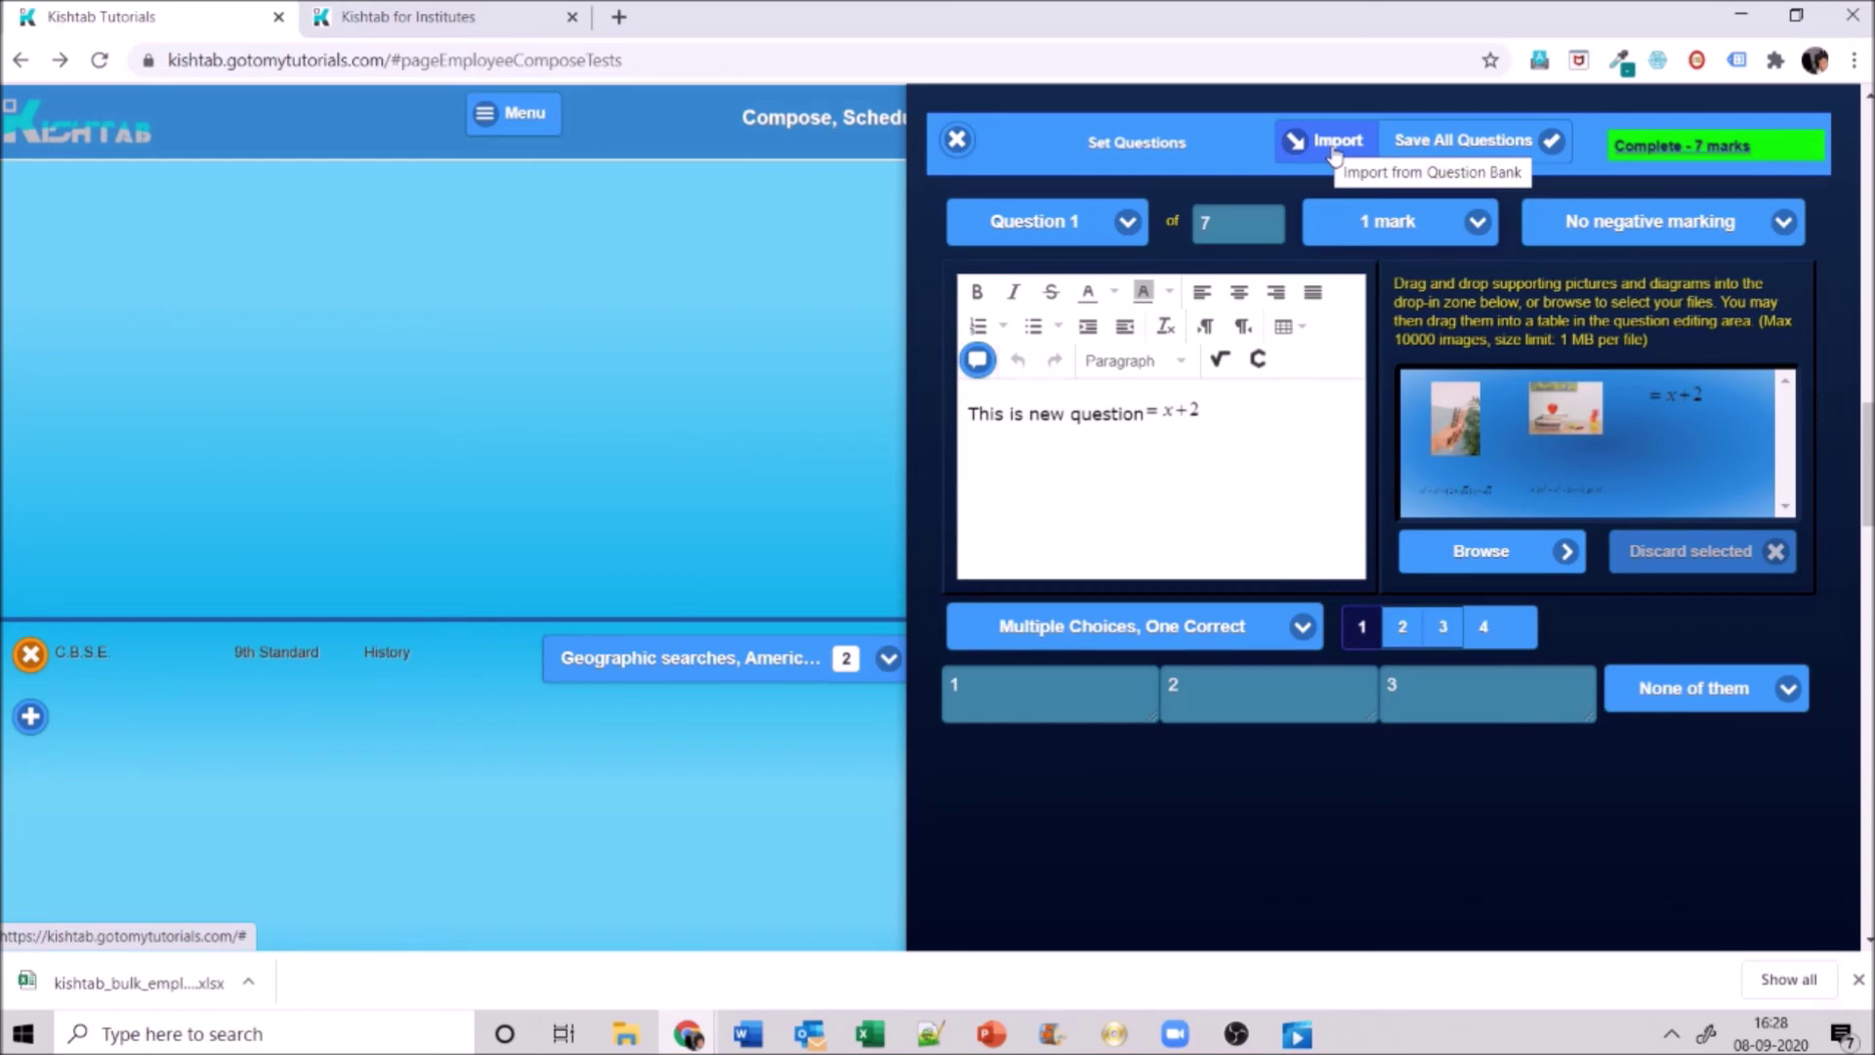
Step: Open and close the Select from Question Bank dialog, then close Set Questions
click(1334, 147)
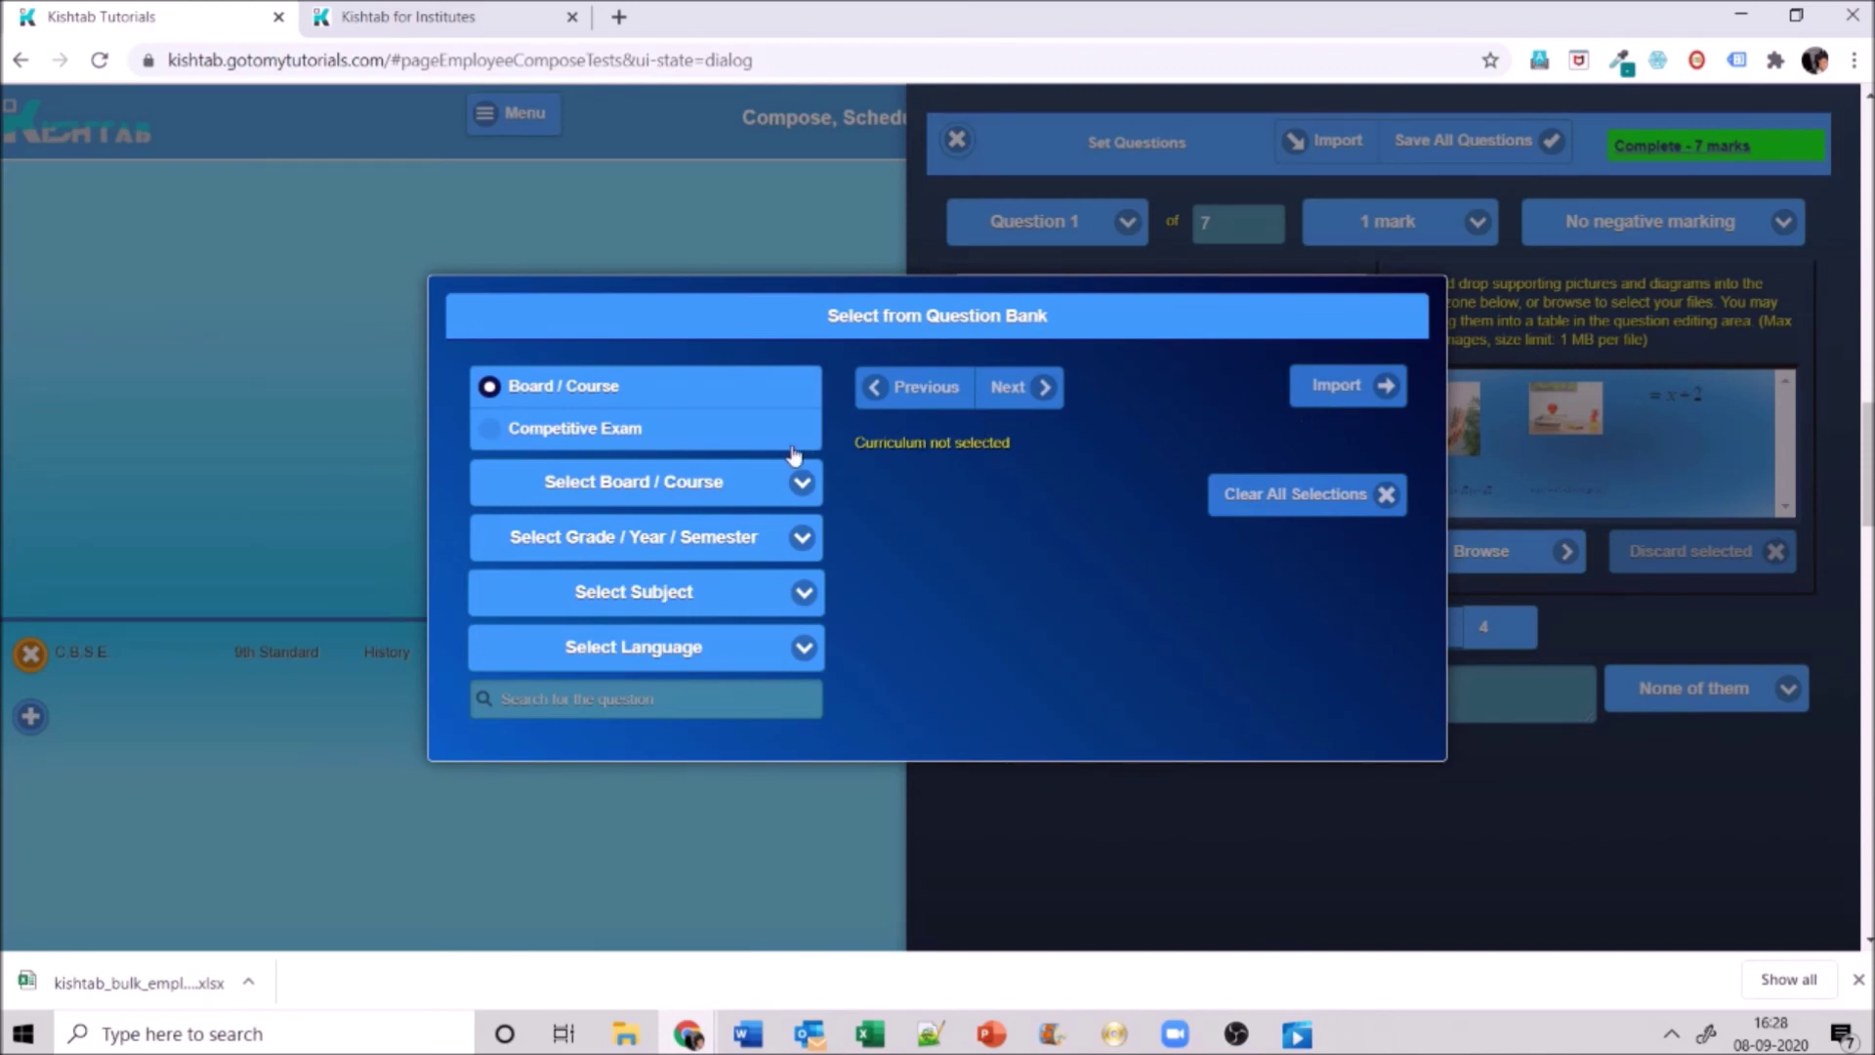
click(1546, 285)
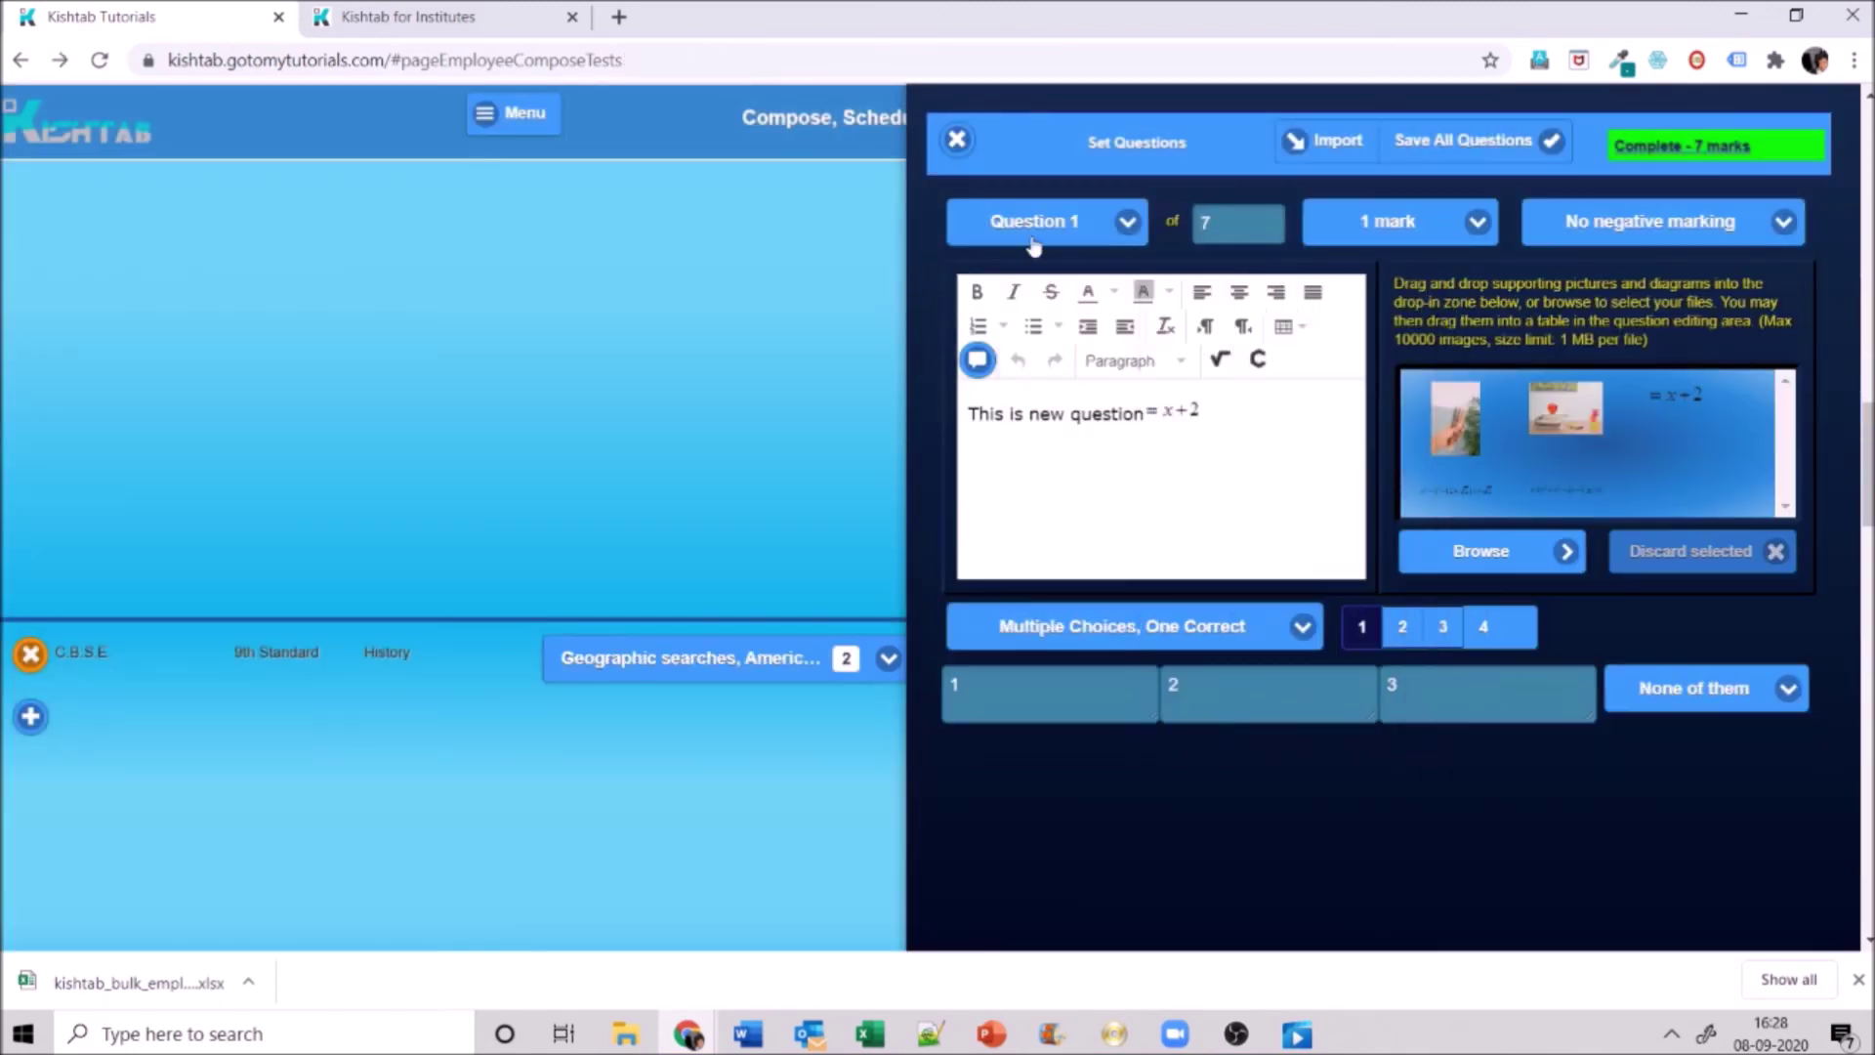
click(957, 139)
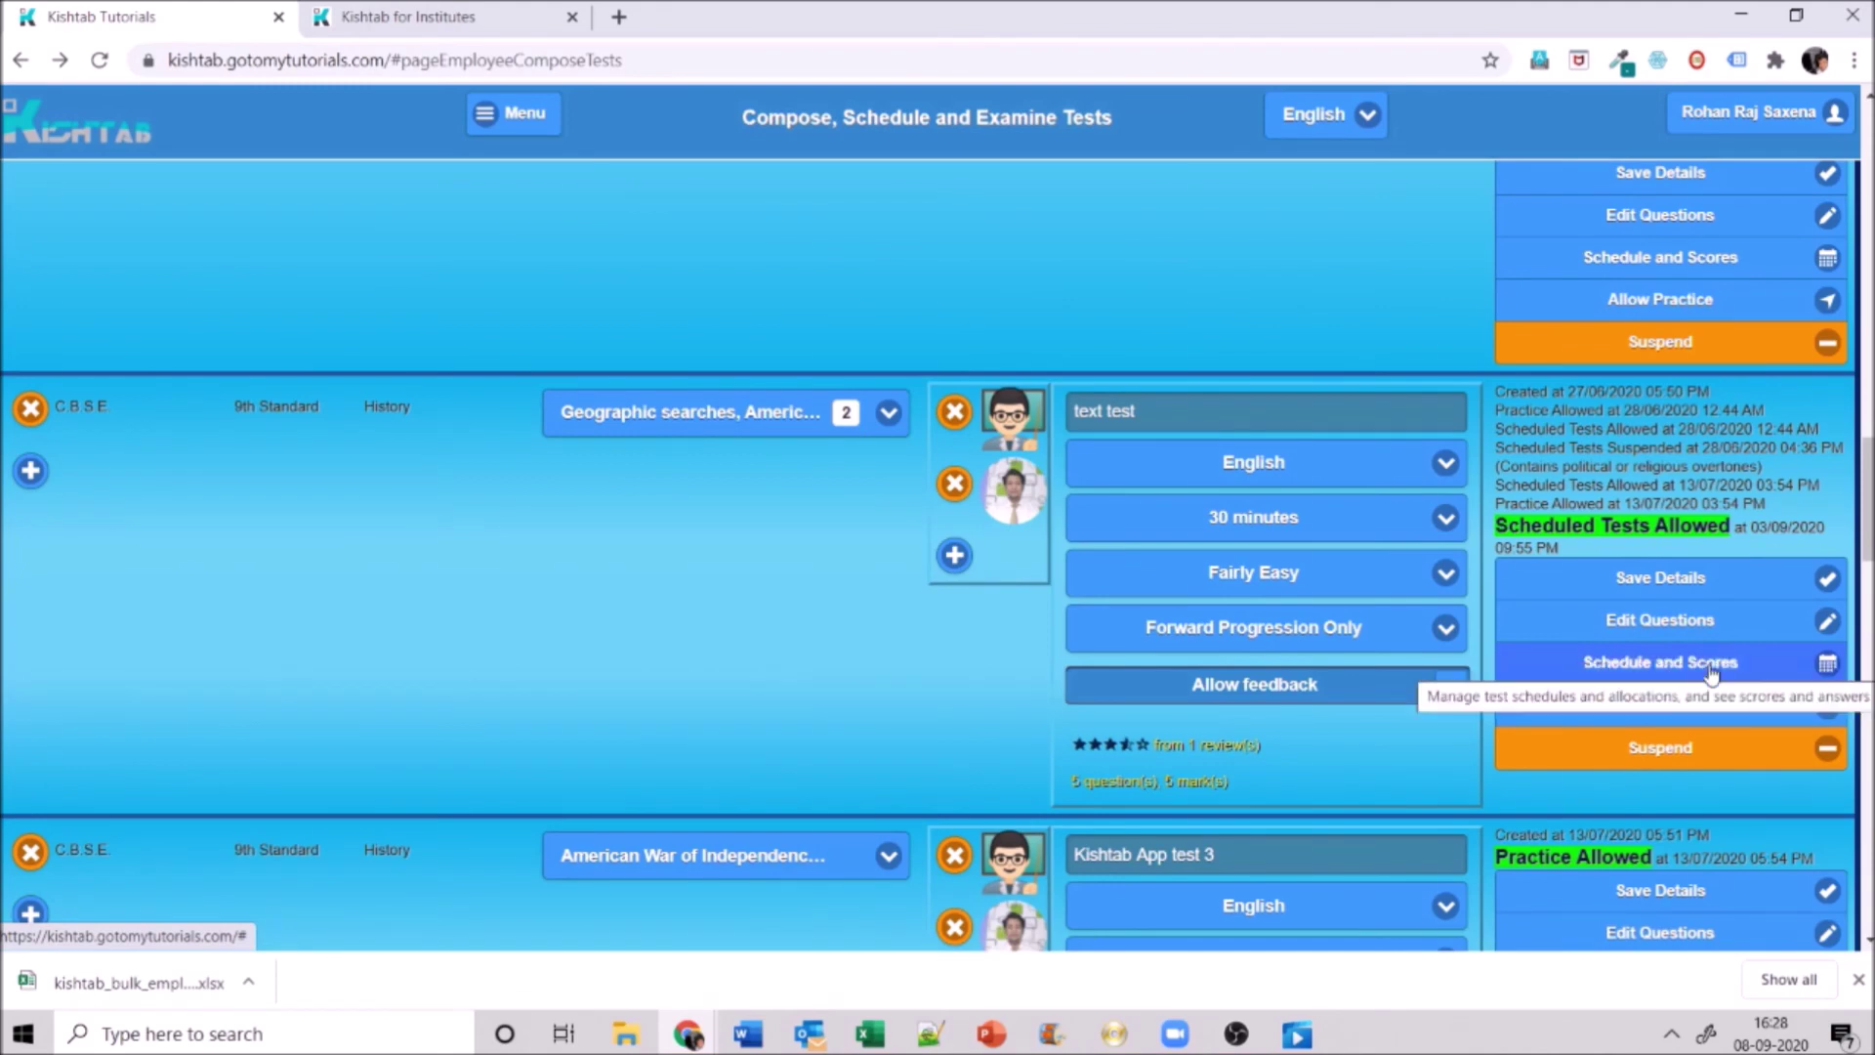
Step: Open the test's Schedule and Scores and add a new sitting dated 10 September 2020
click(1711, 666)
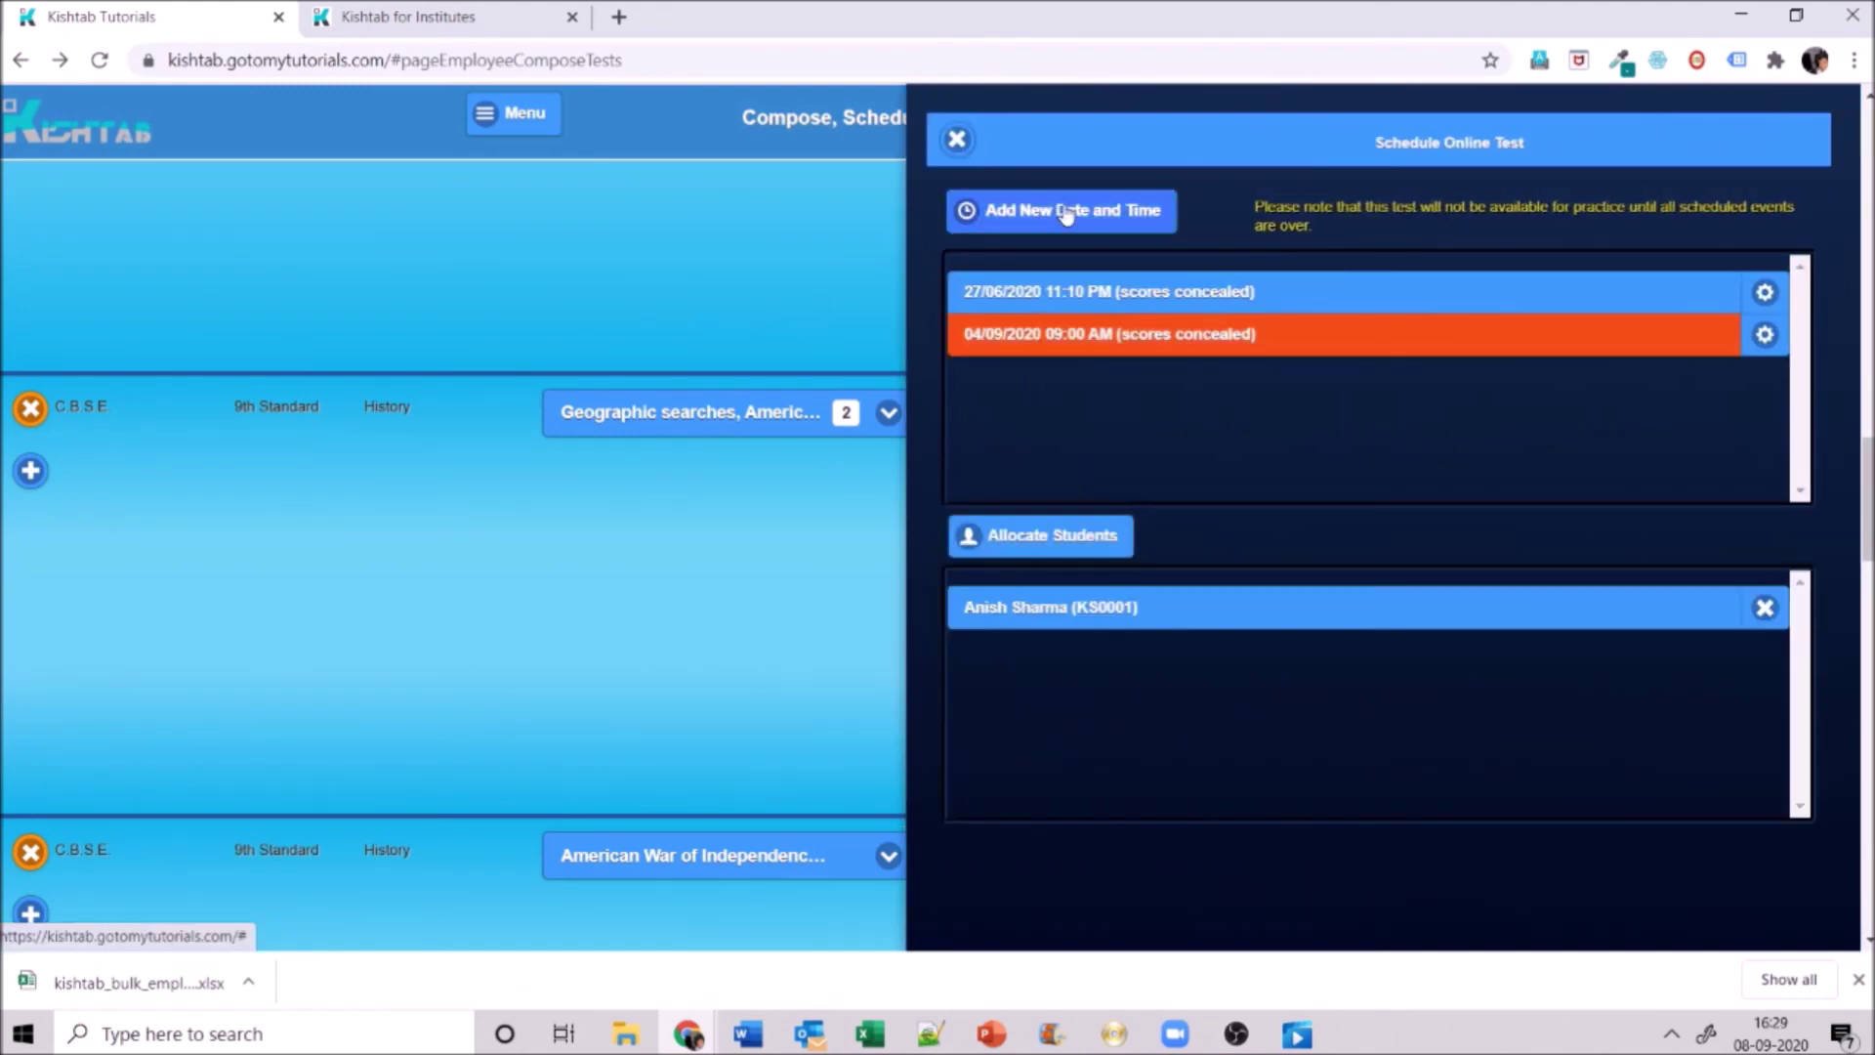
click(1056, 210)
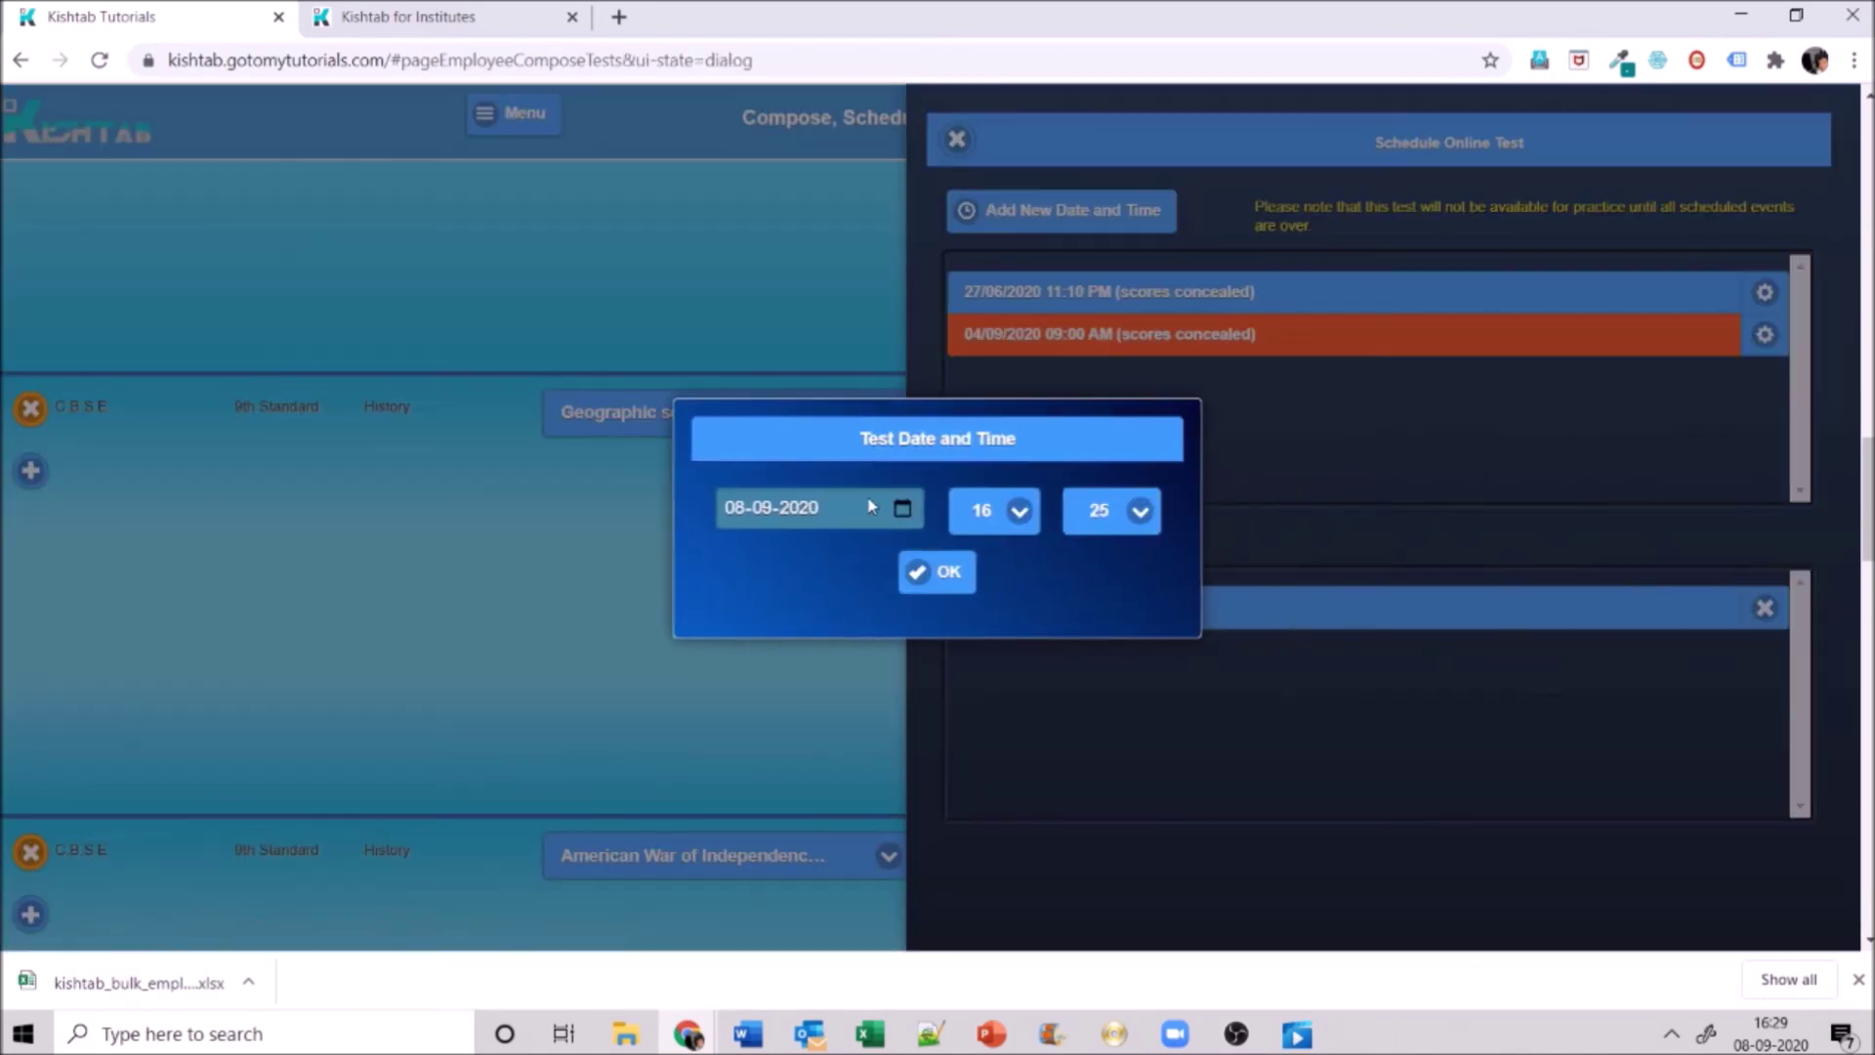
click(902, 508)
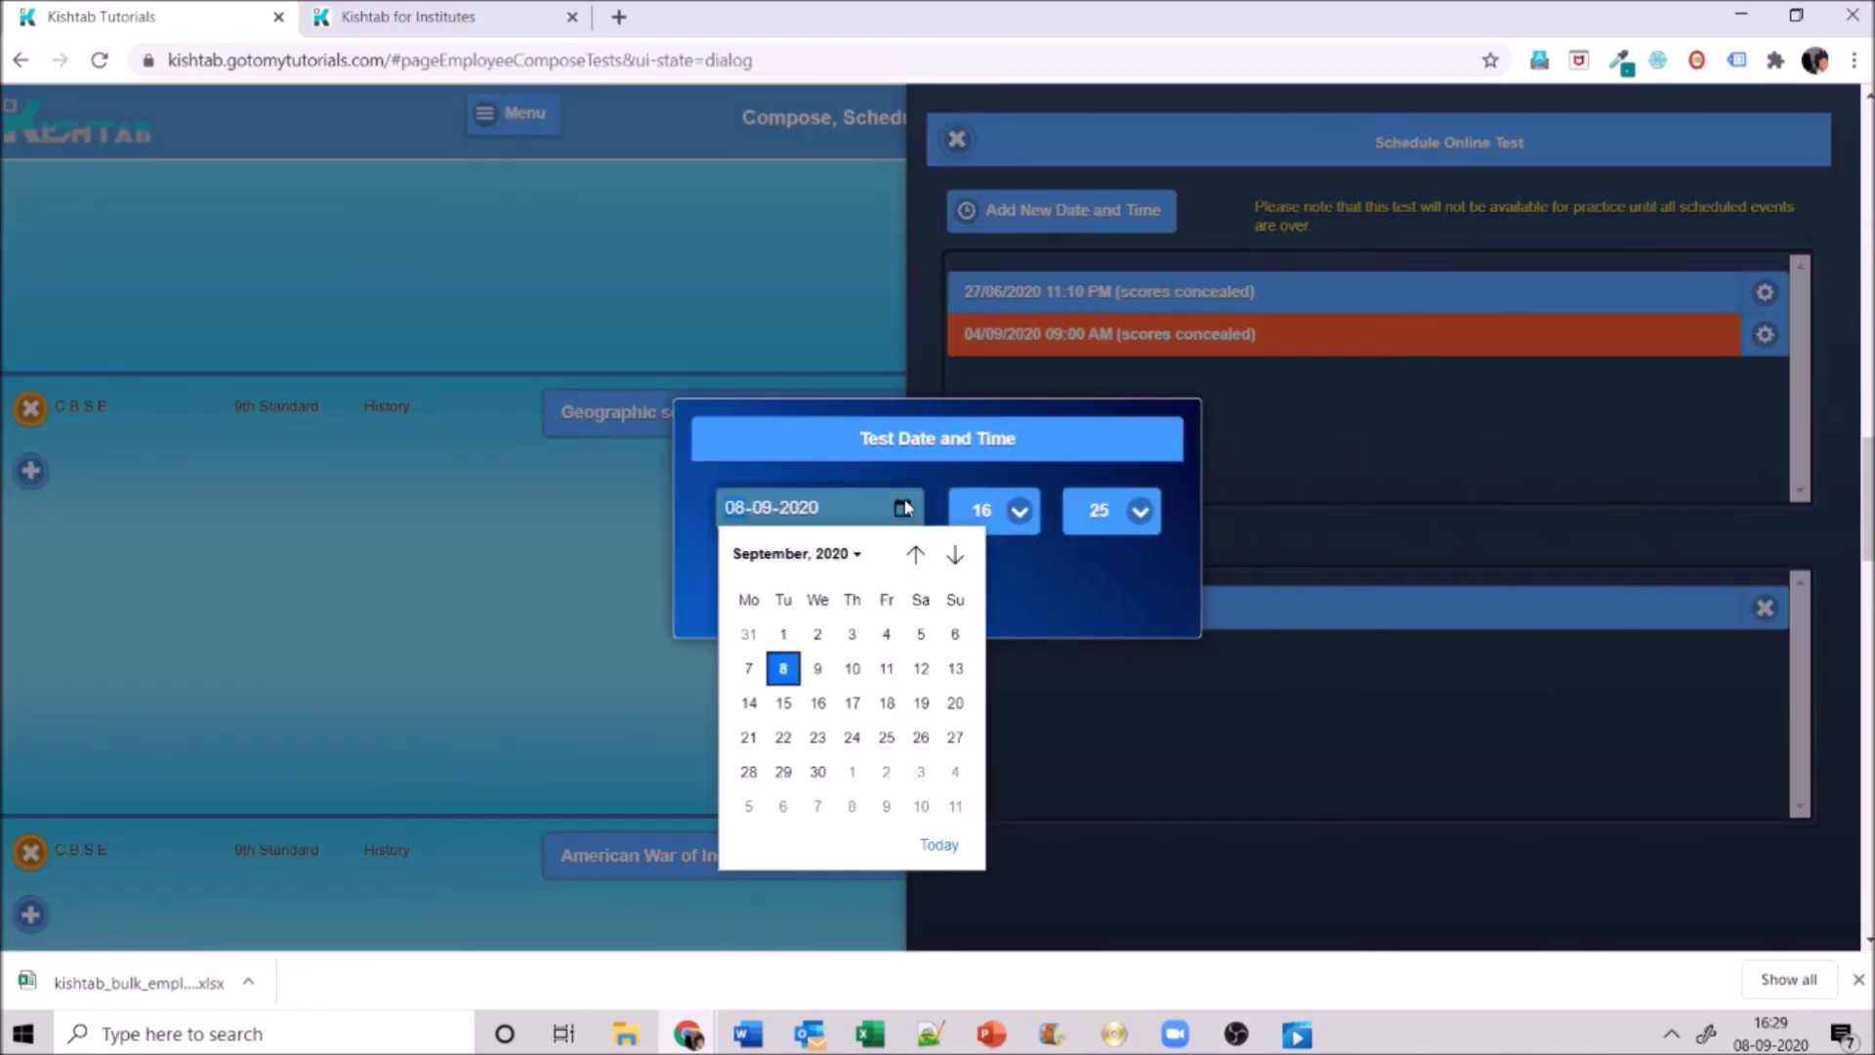
click(853, 670)
Step: Set the new sitting's time to 12:00 and confirm it
click(1011, 516)
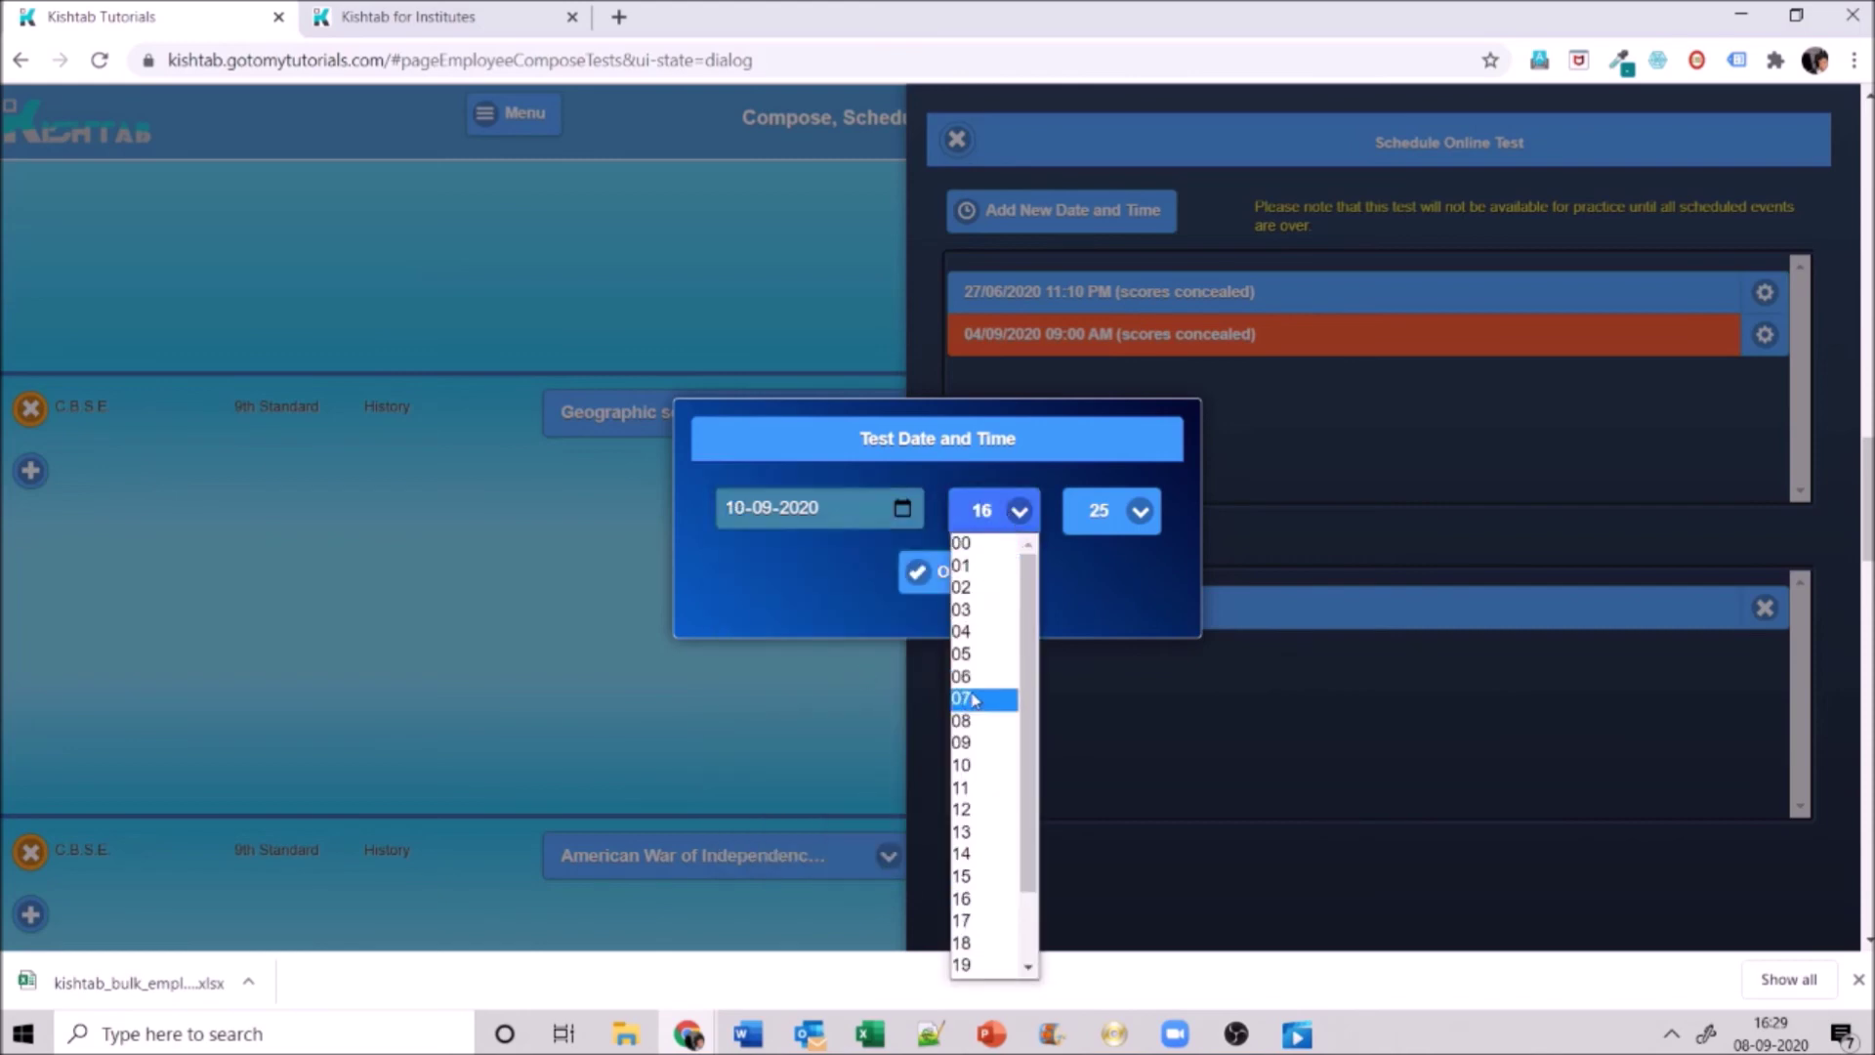
click(978, 742)
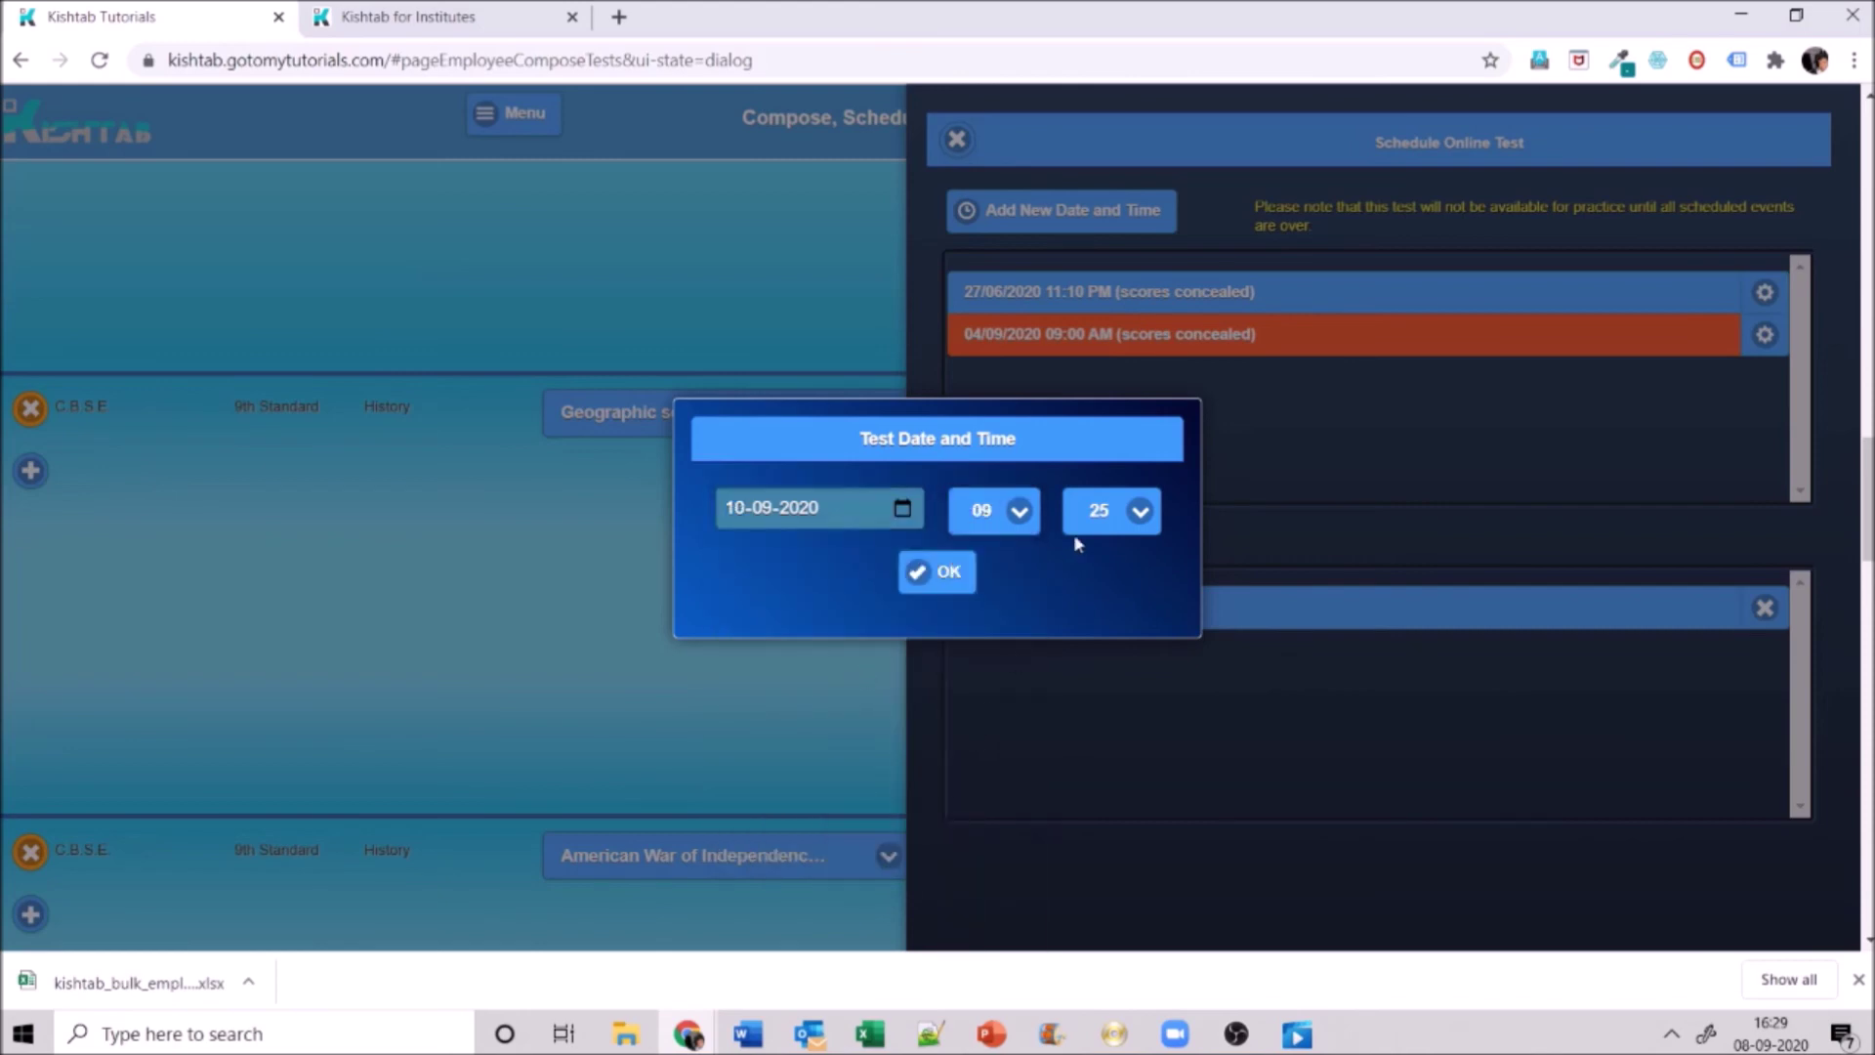
click(1012, 510)
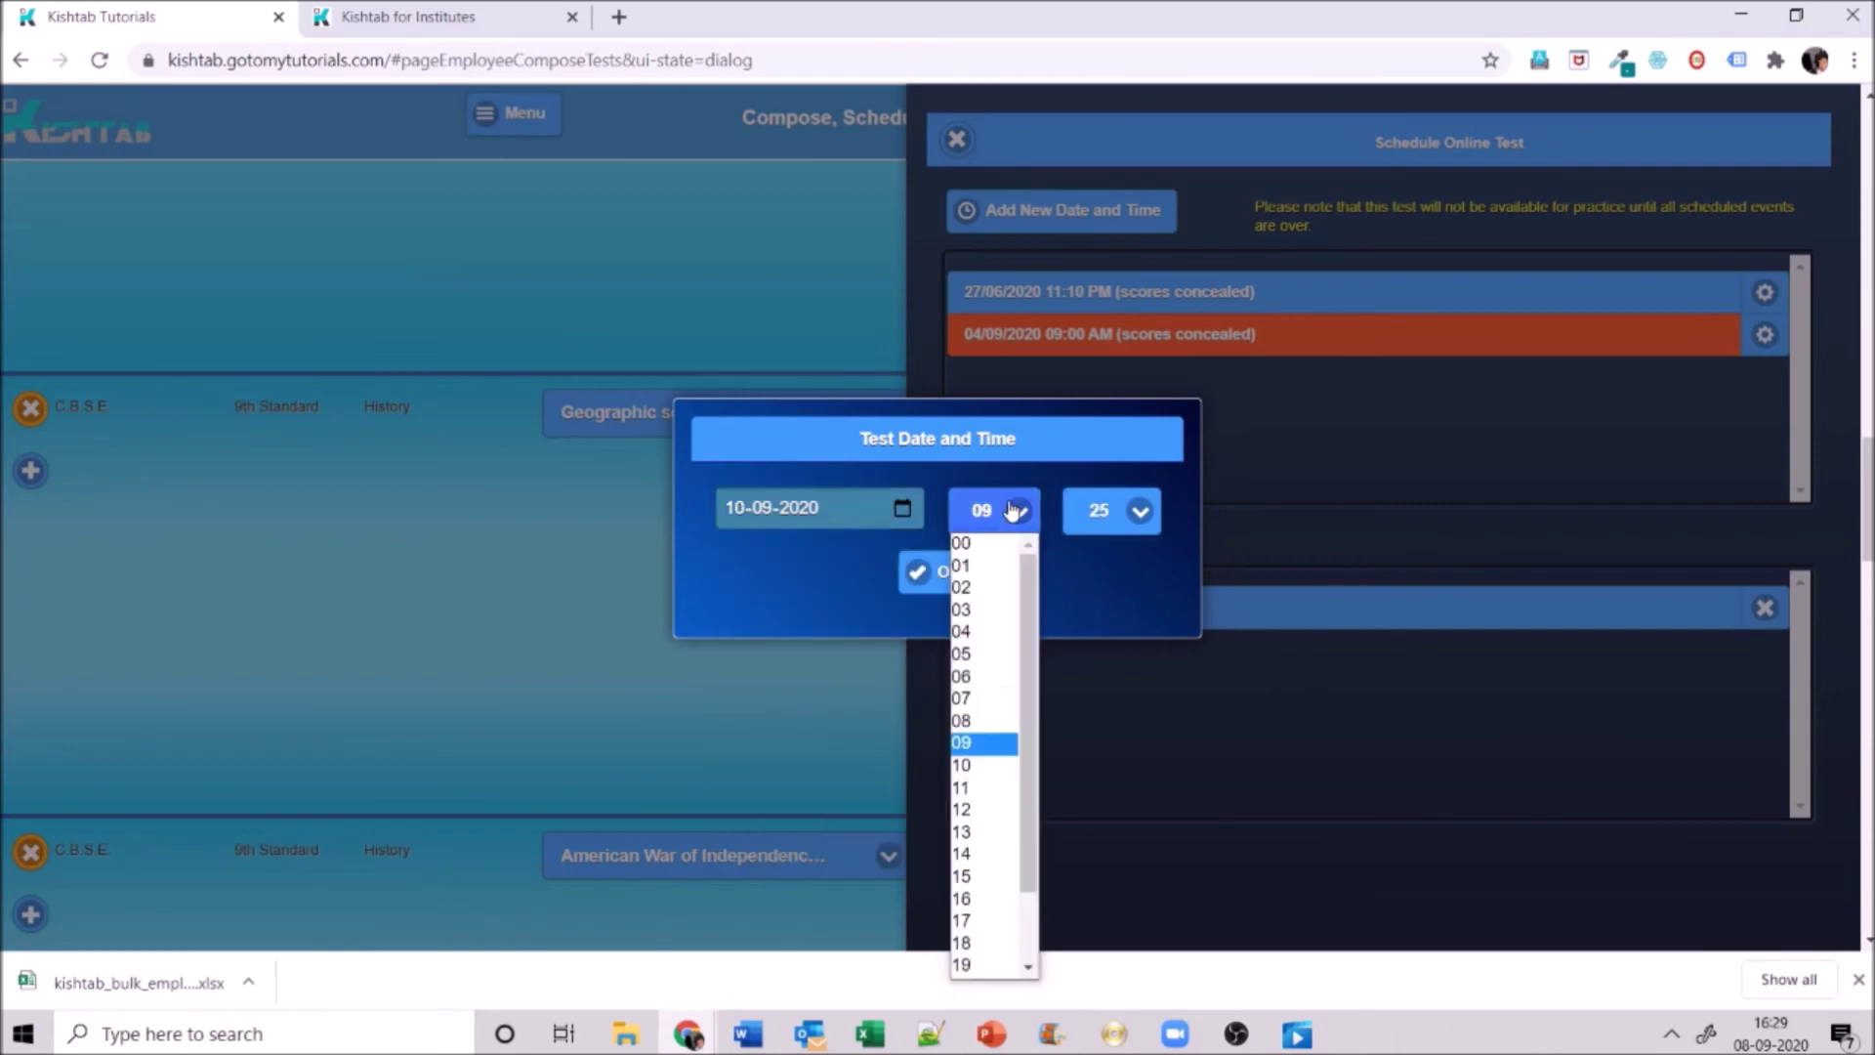
click(985, 812)
click(1110, 520)
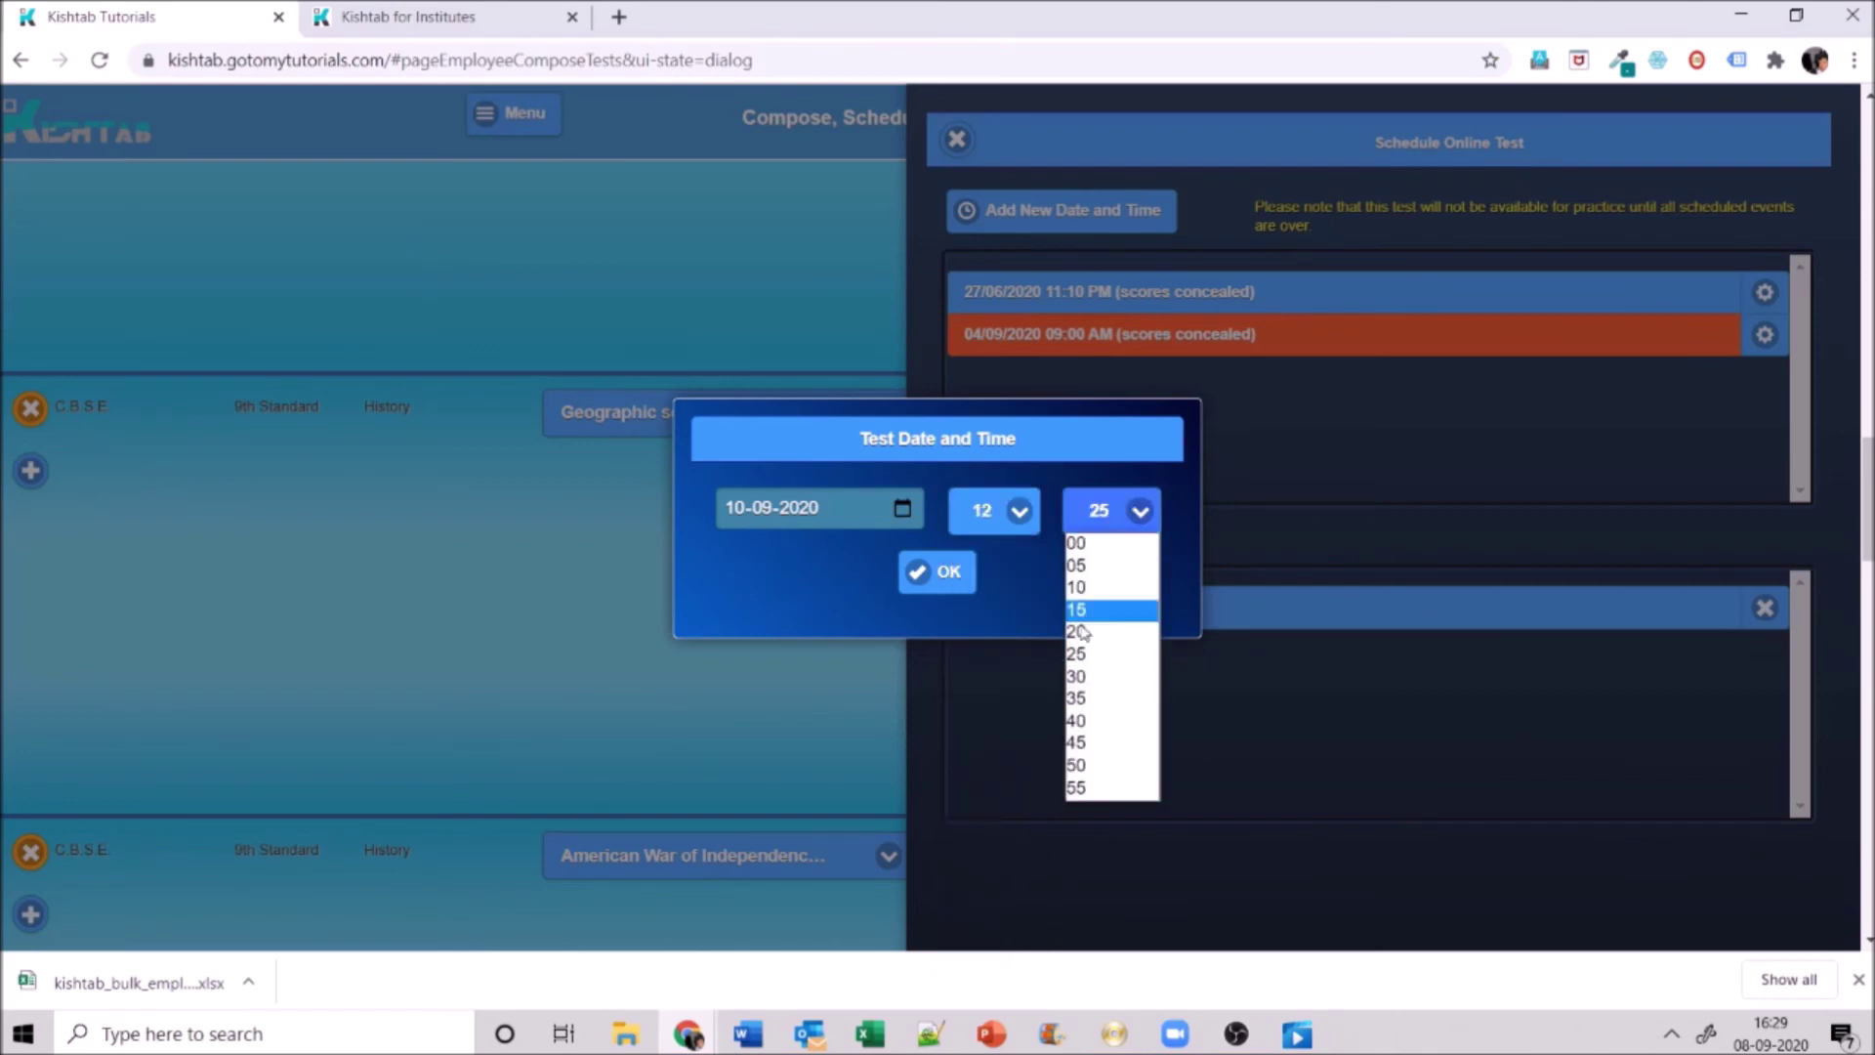
click(1112, 543)
click(920, 574)
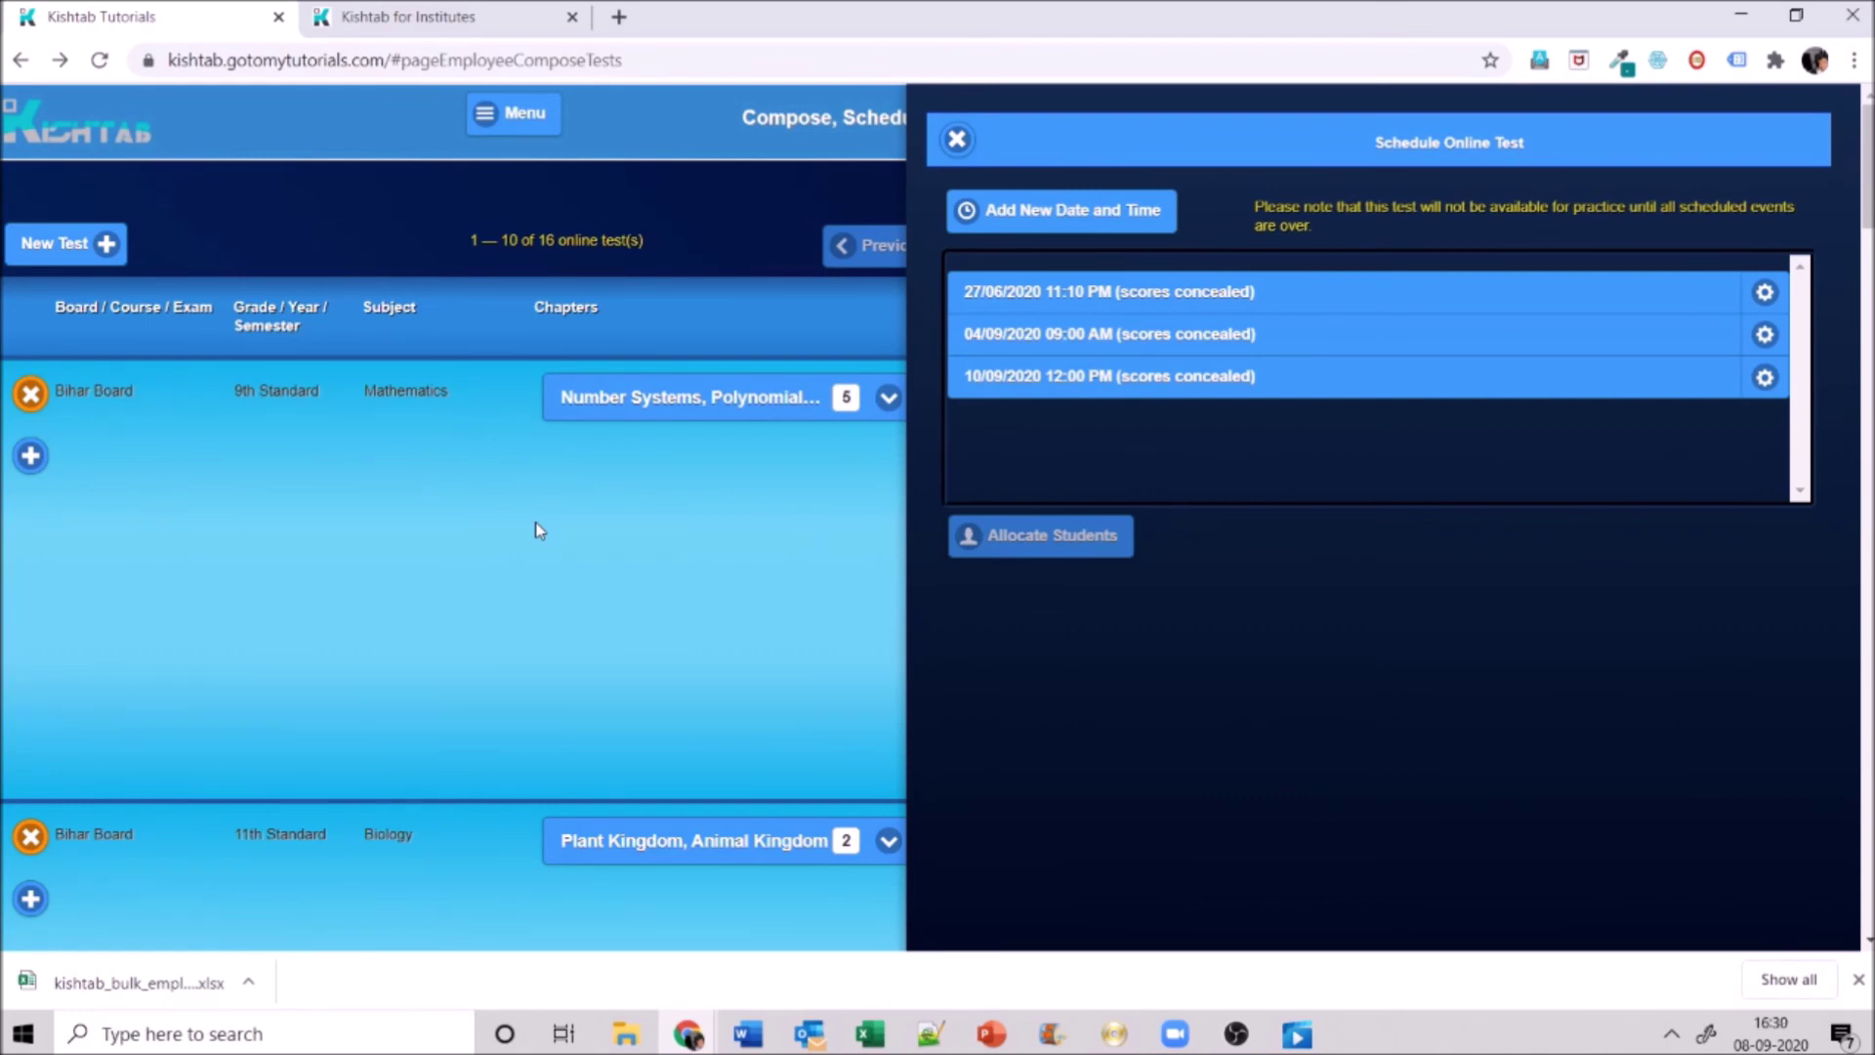
Step: Allocate Mathematics 9th Grade Section A to the 10/09/2020 sitting, then close the schedule
click(981, 395)
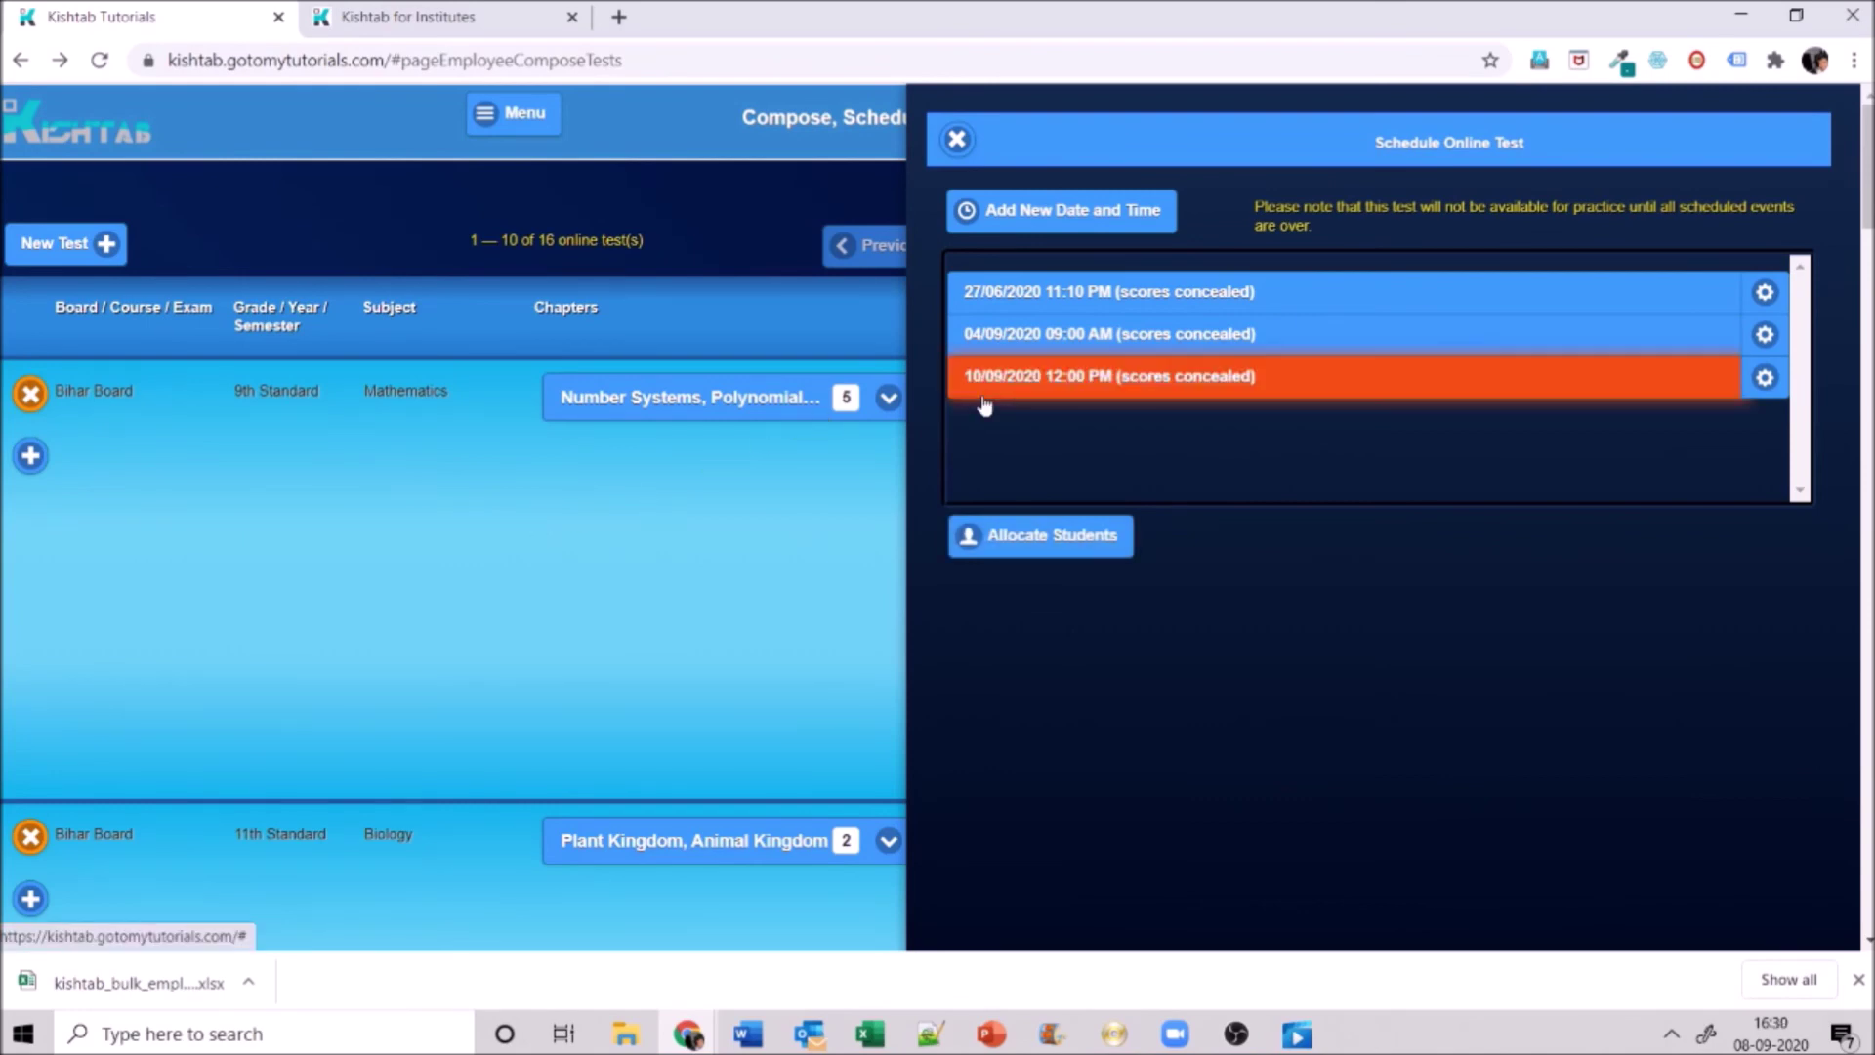
click(1039, 539)
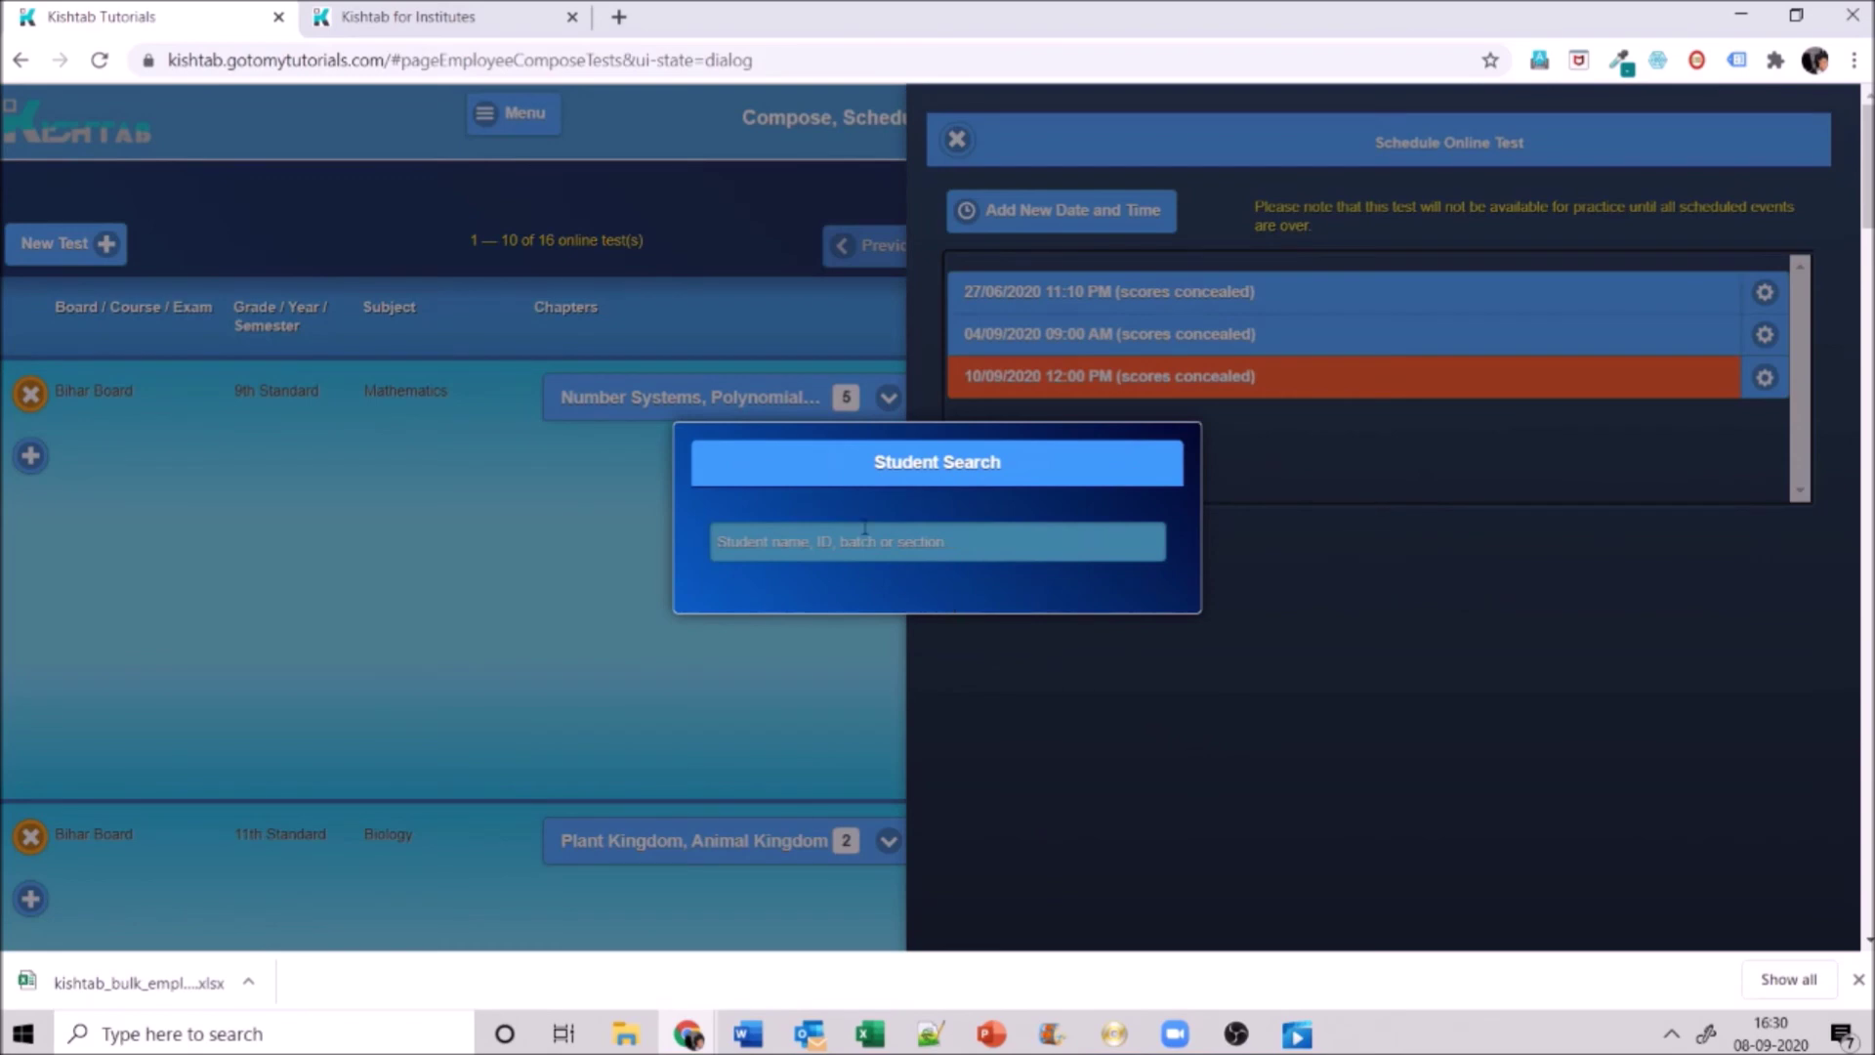
text(9th gra)
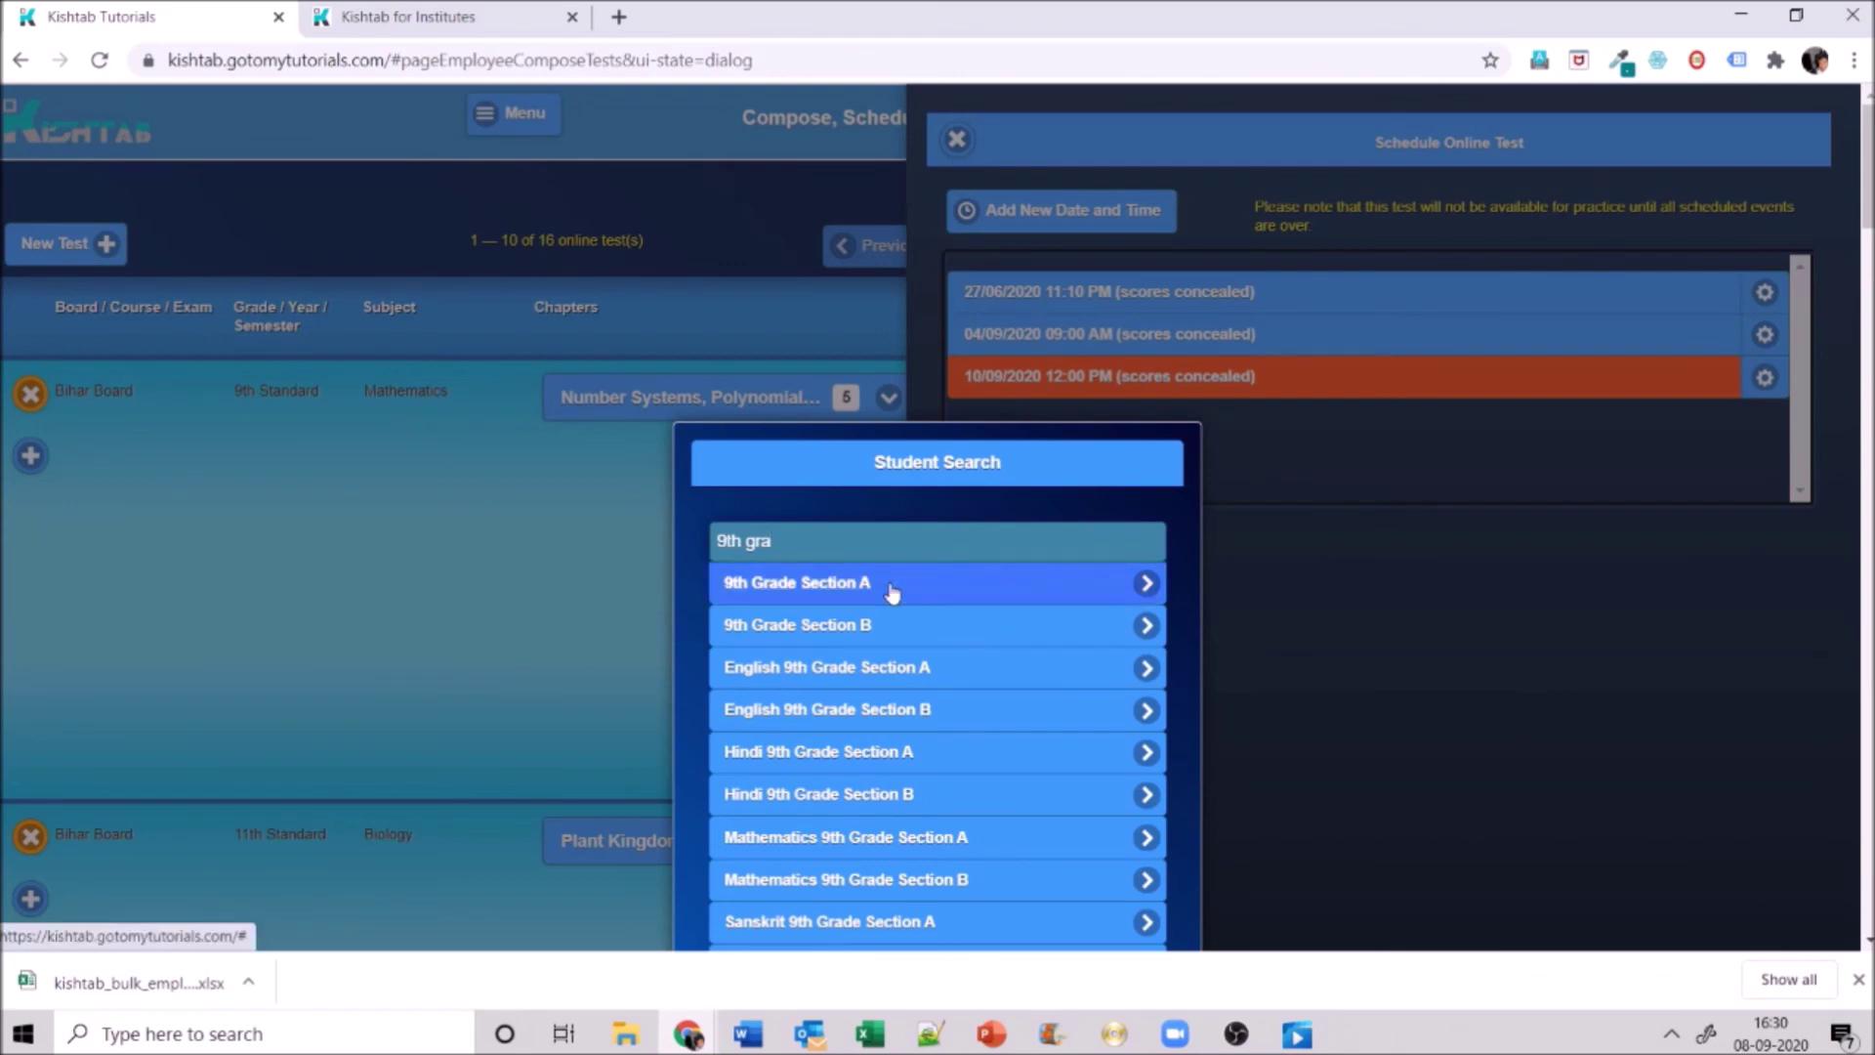
click(928, 837)
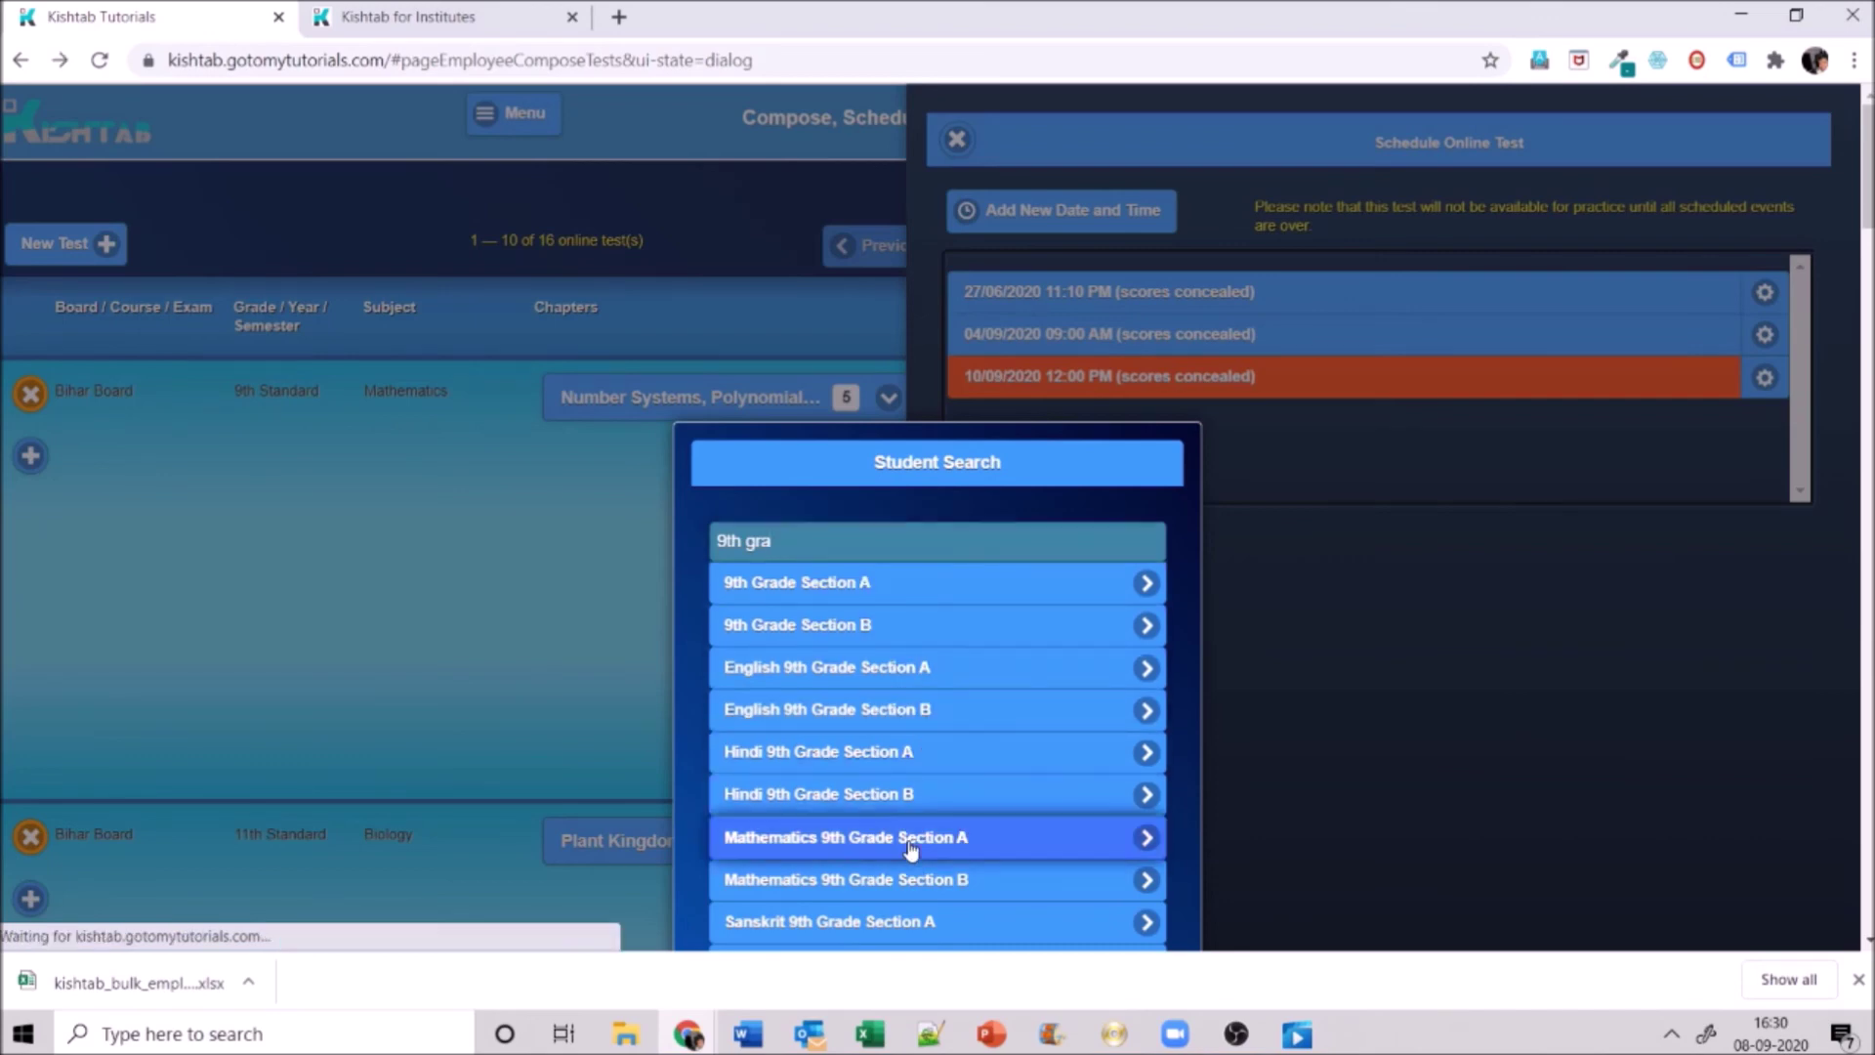
click(1733, 570)
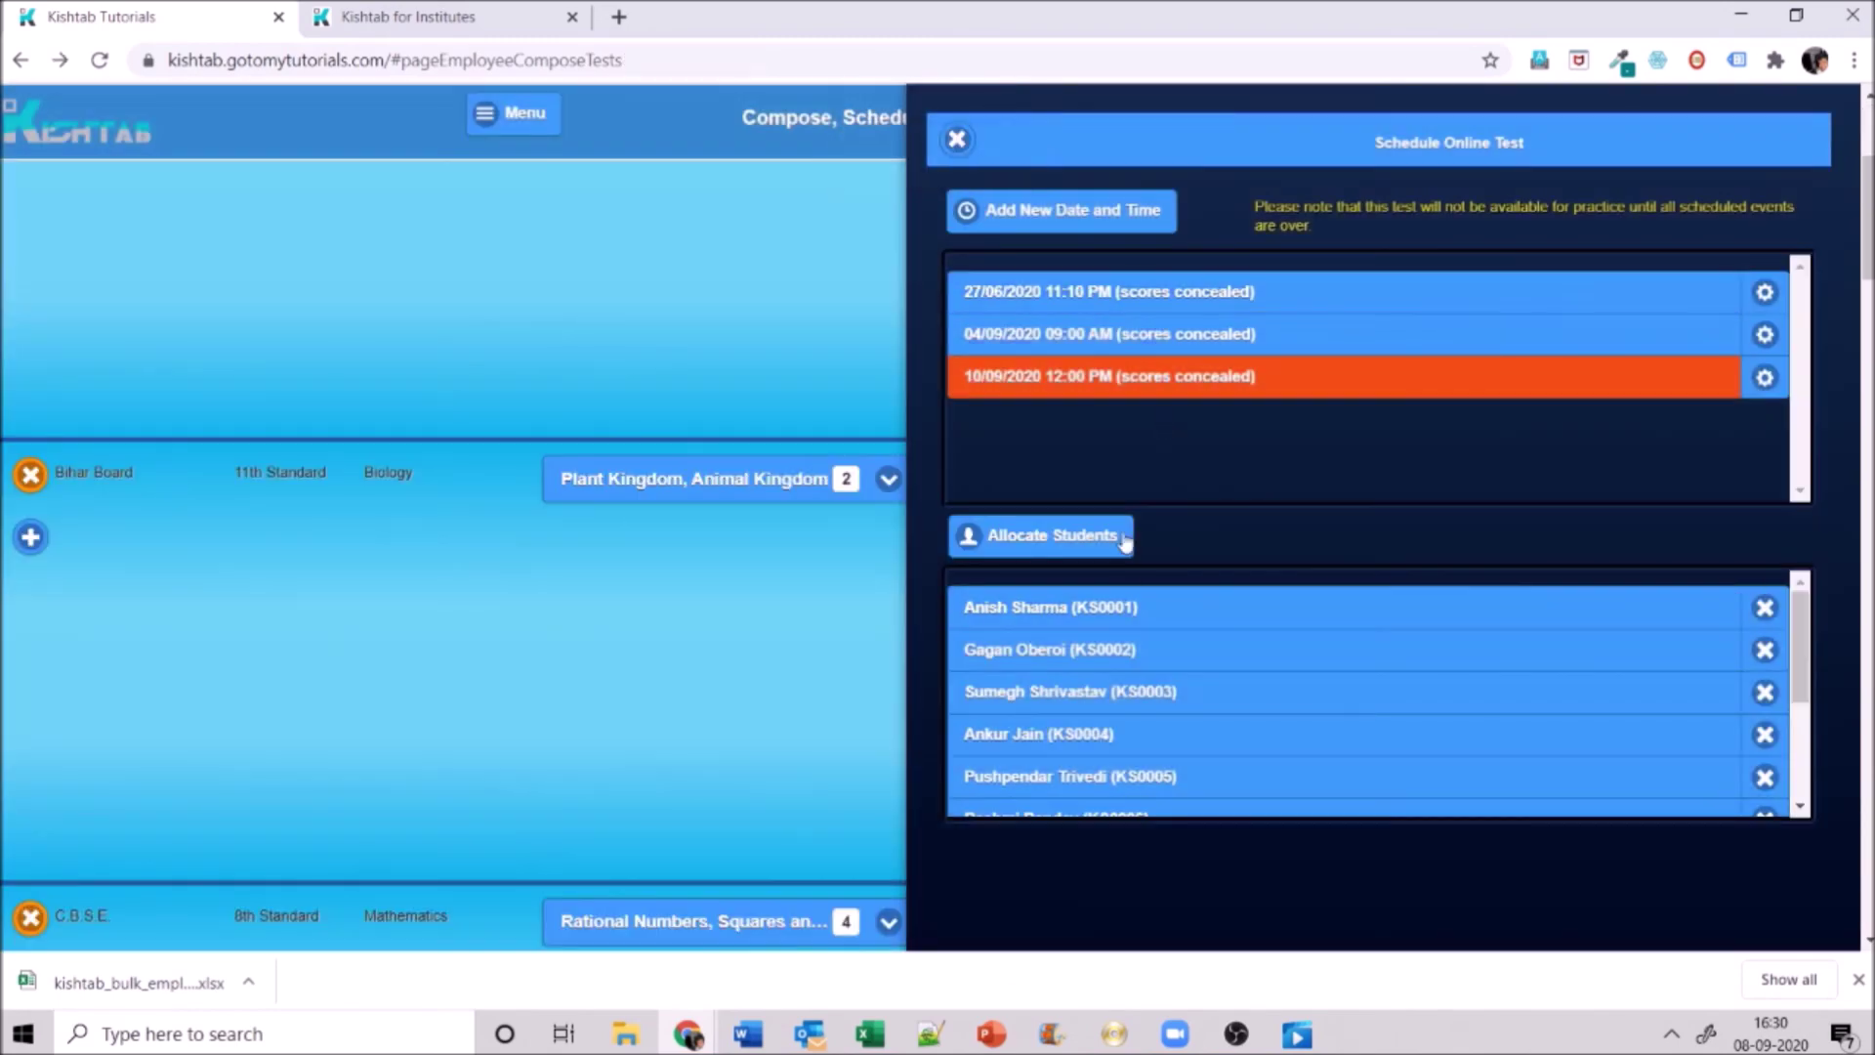
drag(1804, 662, 1814, 800)
key(Escape)
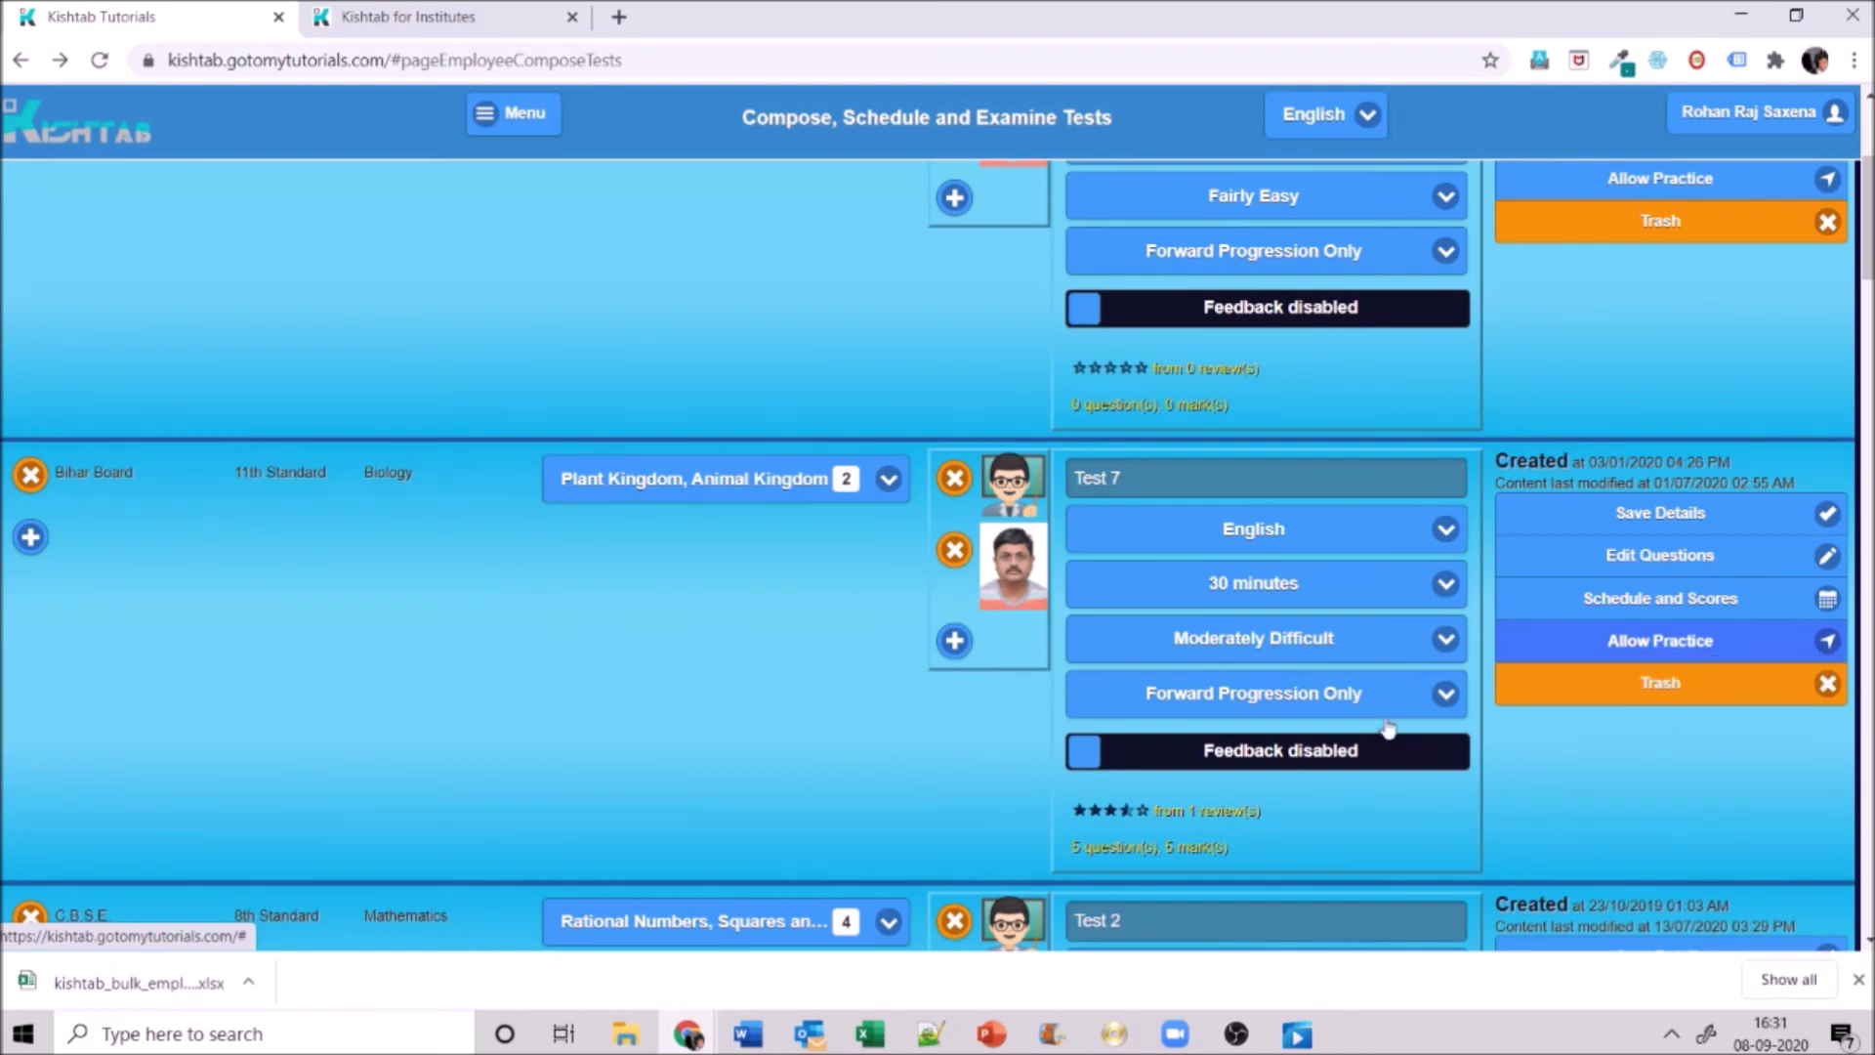
Step: Turn on Allow feedback for Test 7 and add Anatomy of Flowering Plants to its chapters
click(1385, 767)
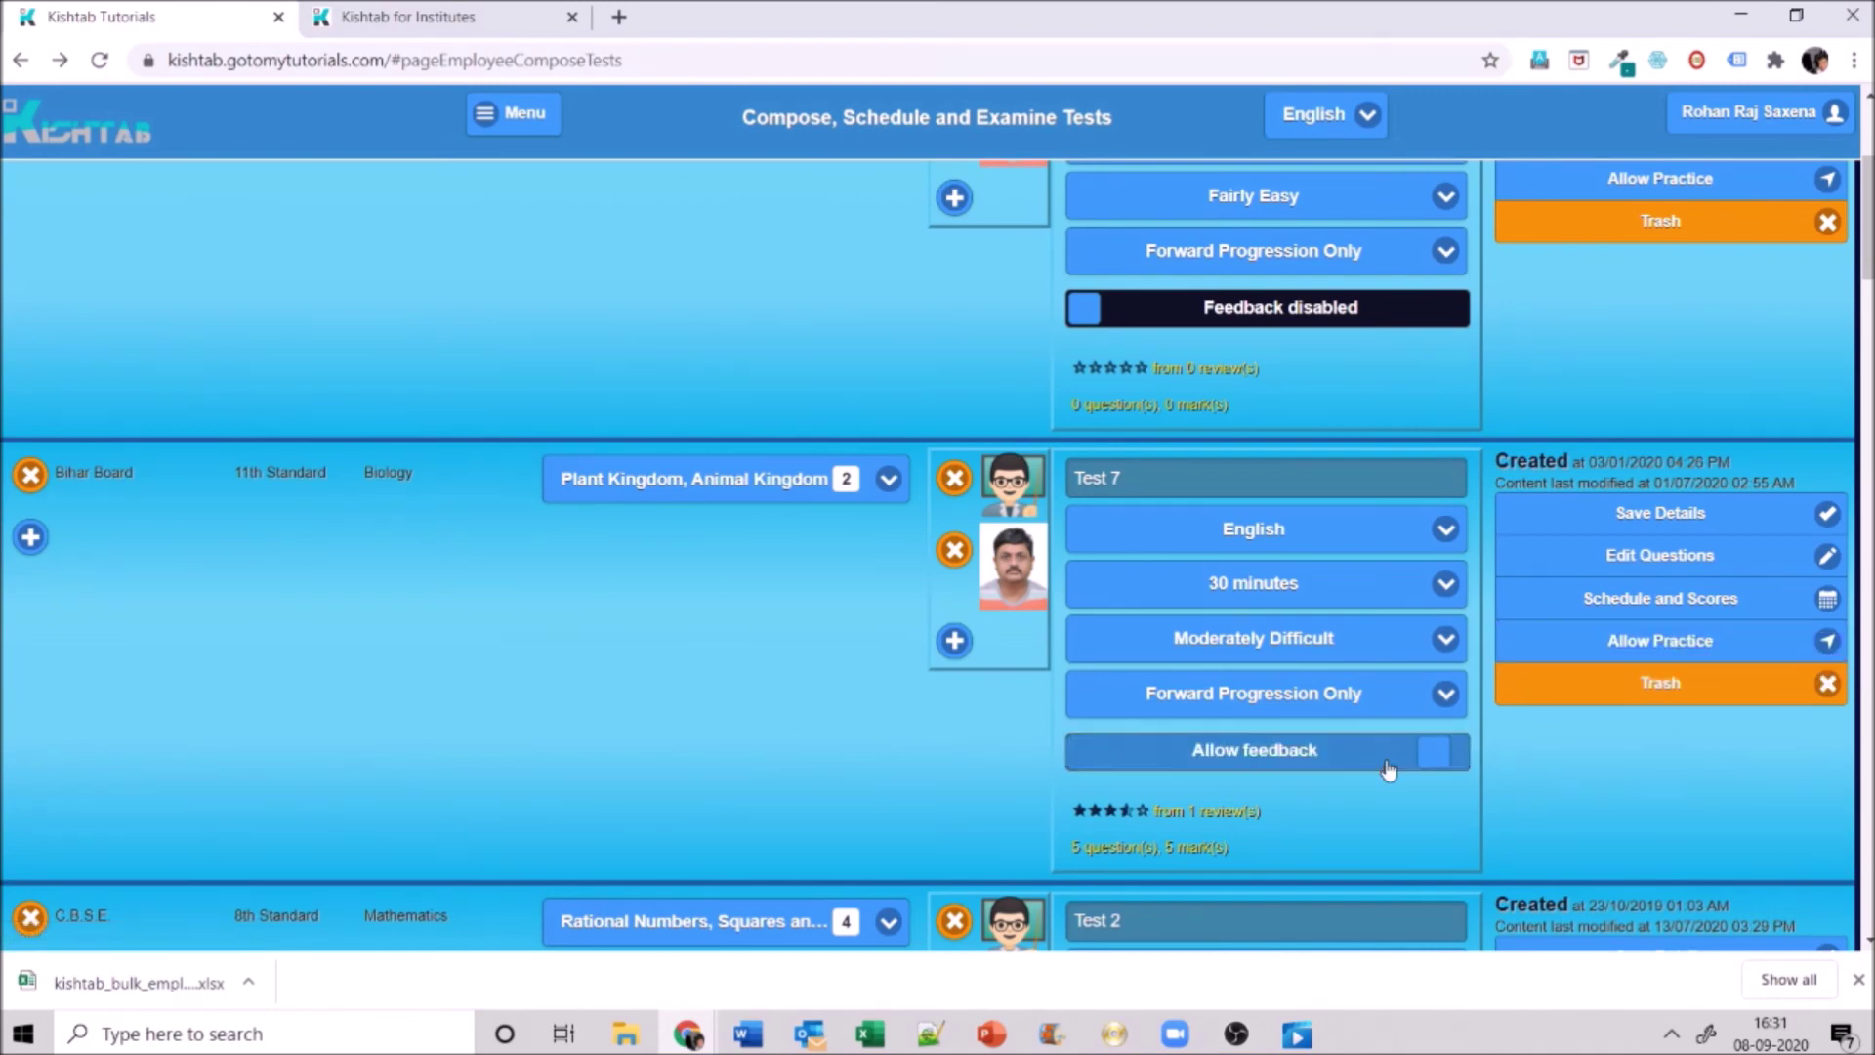
click(874, 493)
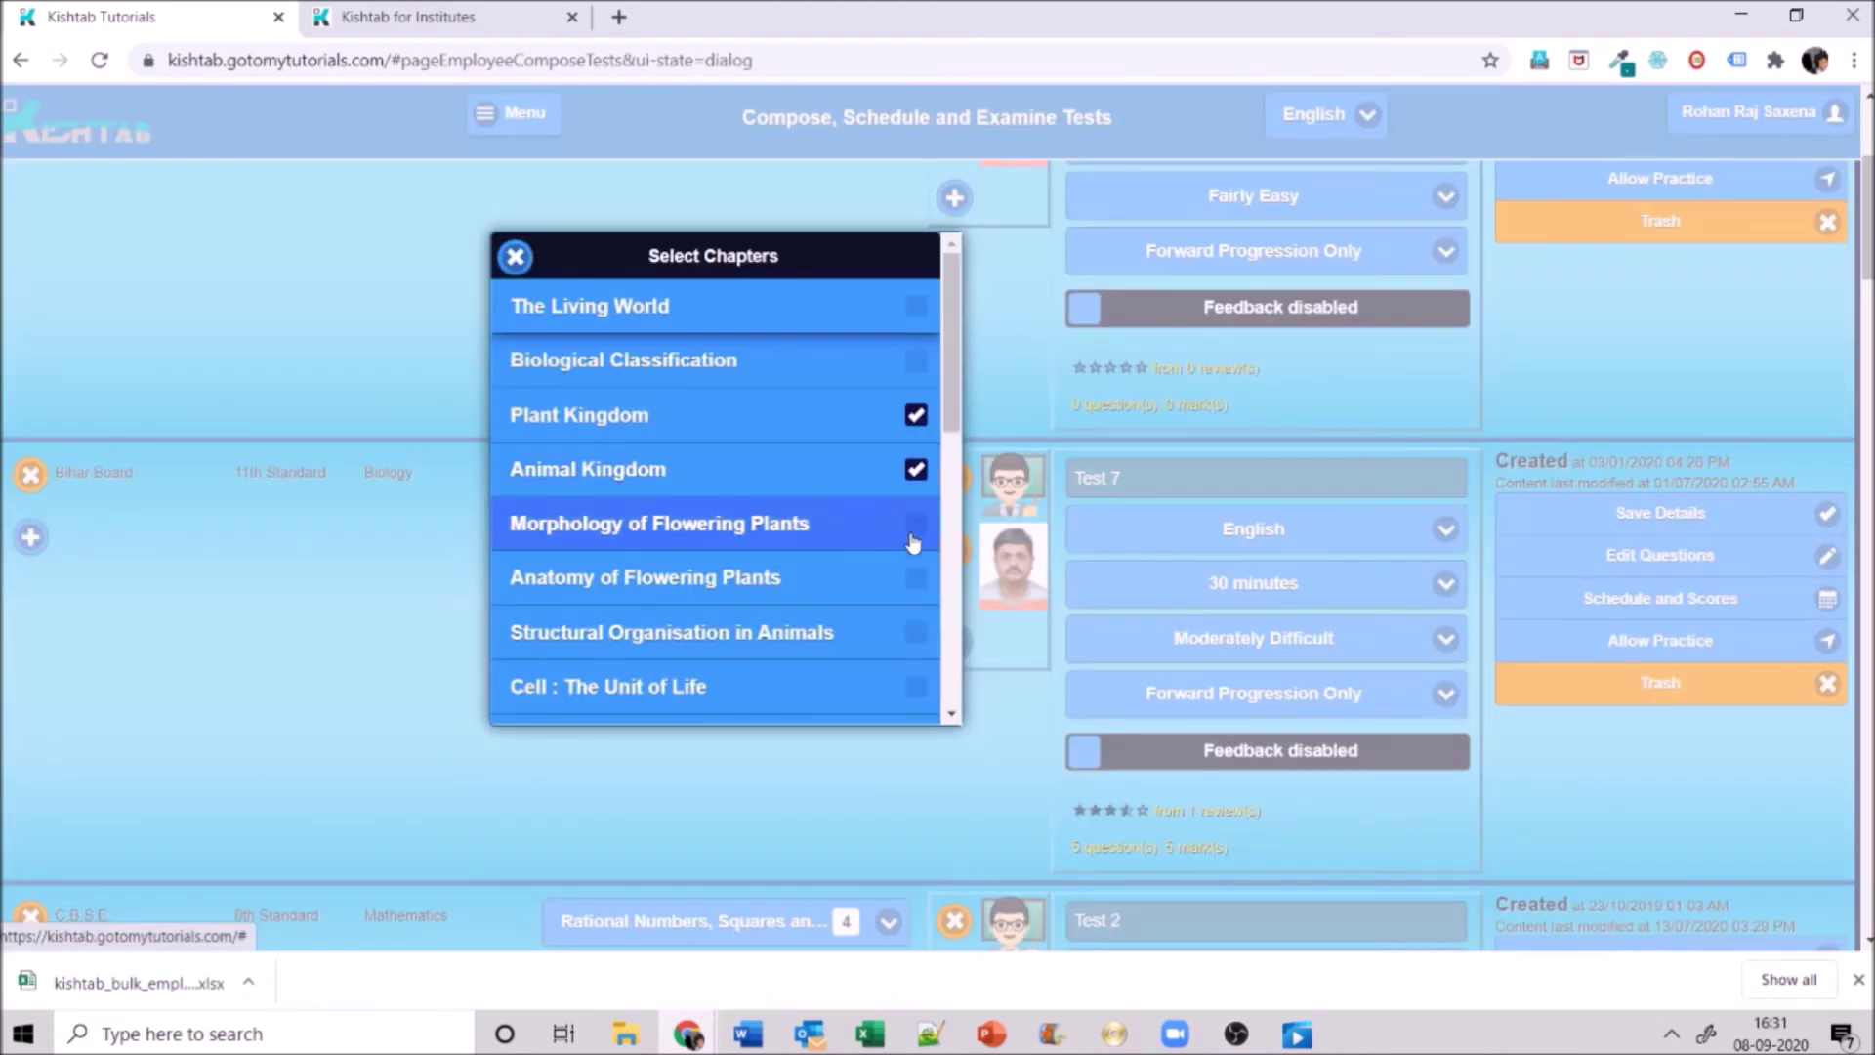
click(911, 586)
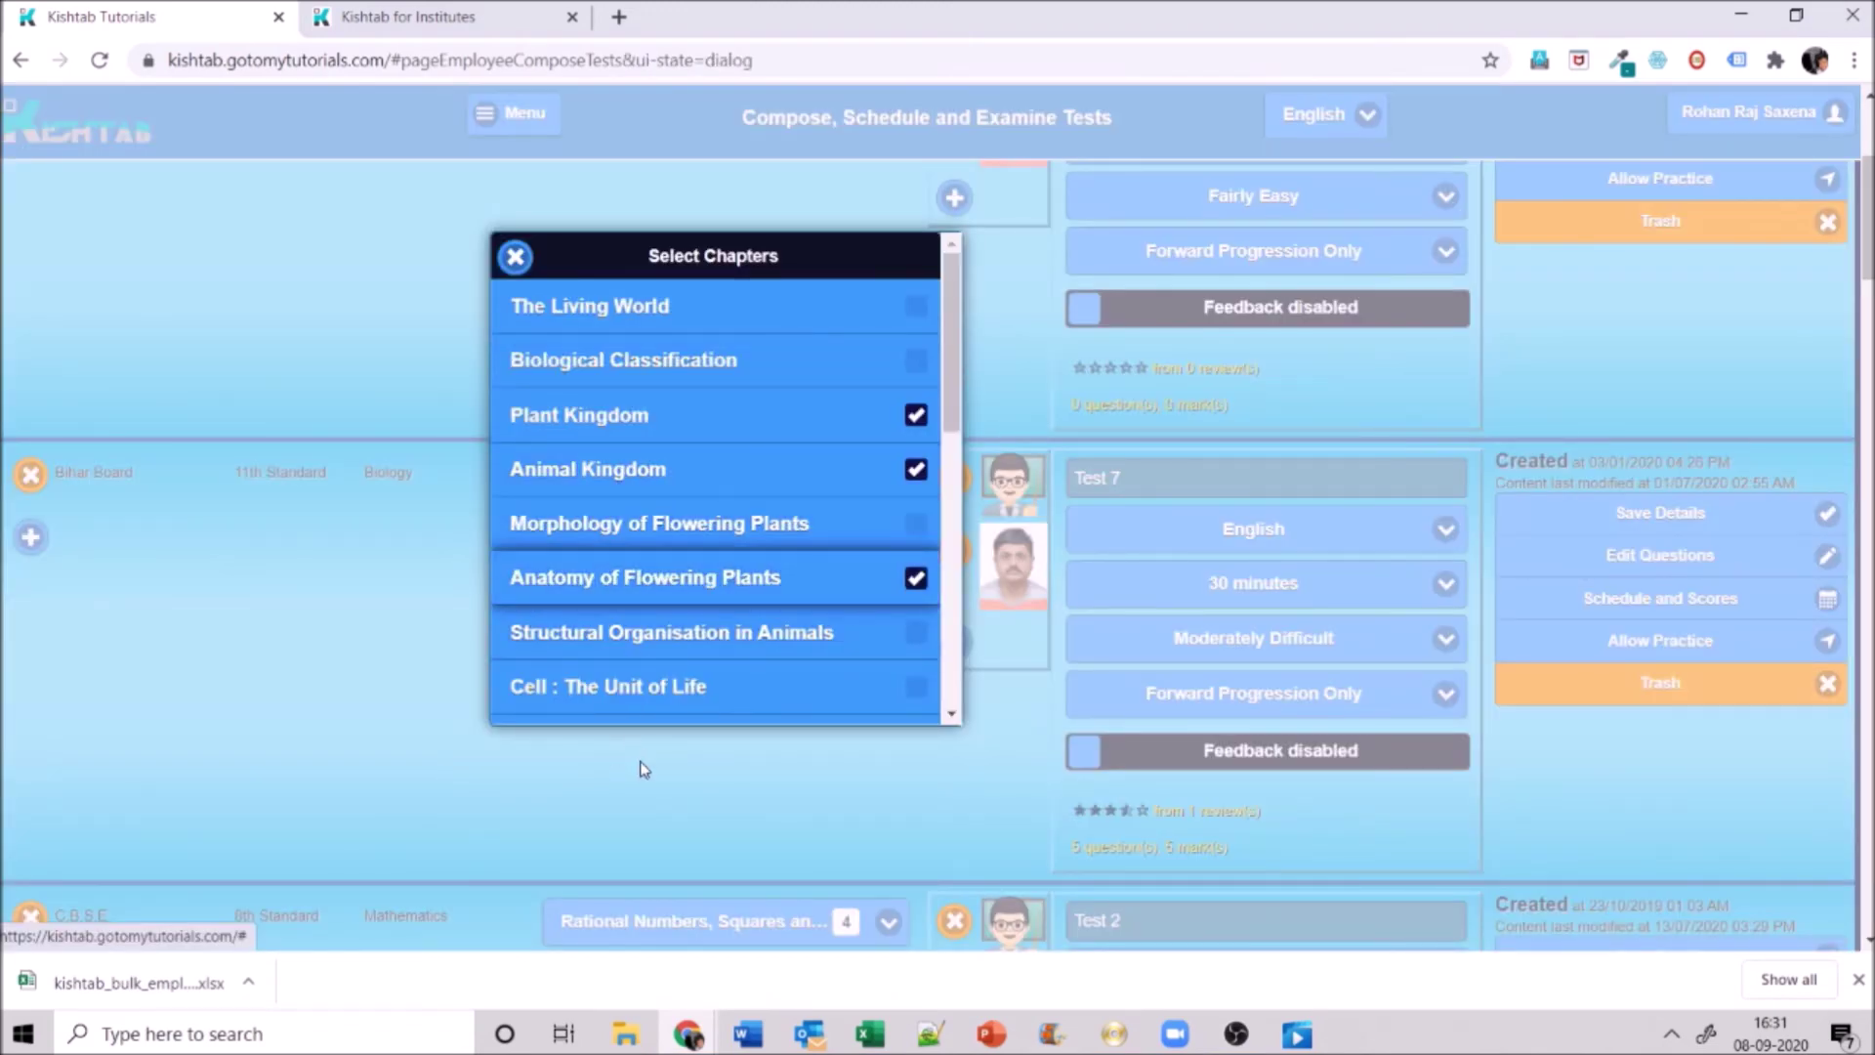
click(731, 779)
click(511, 114)
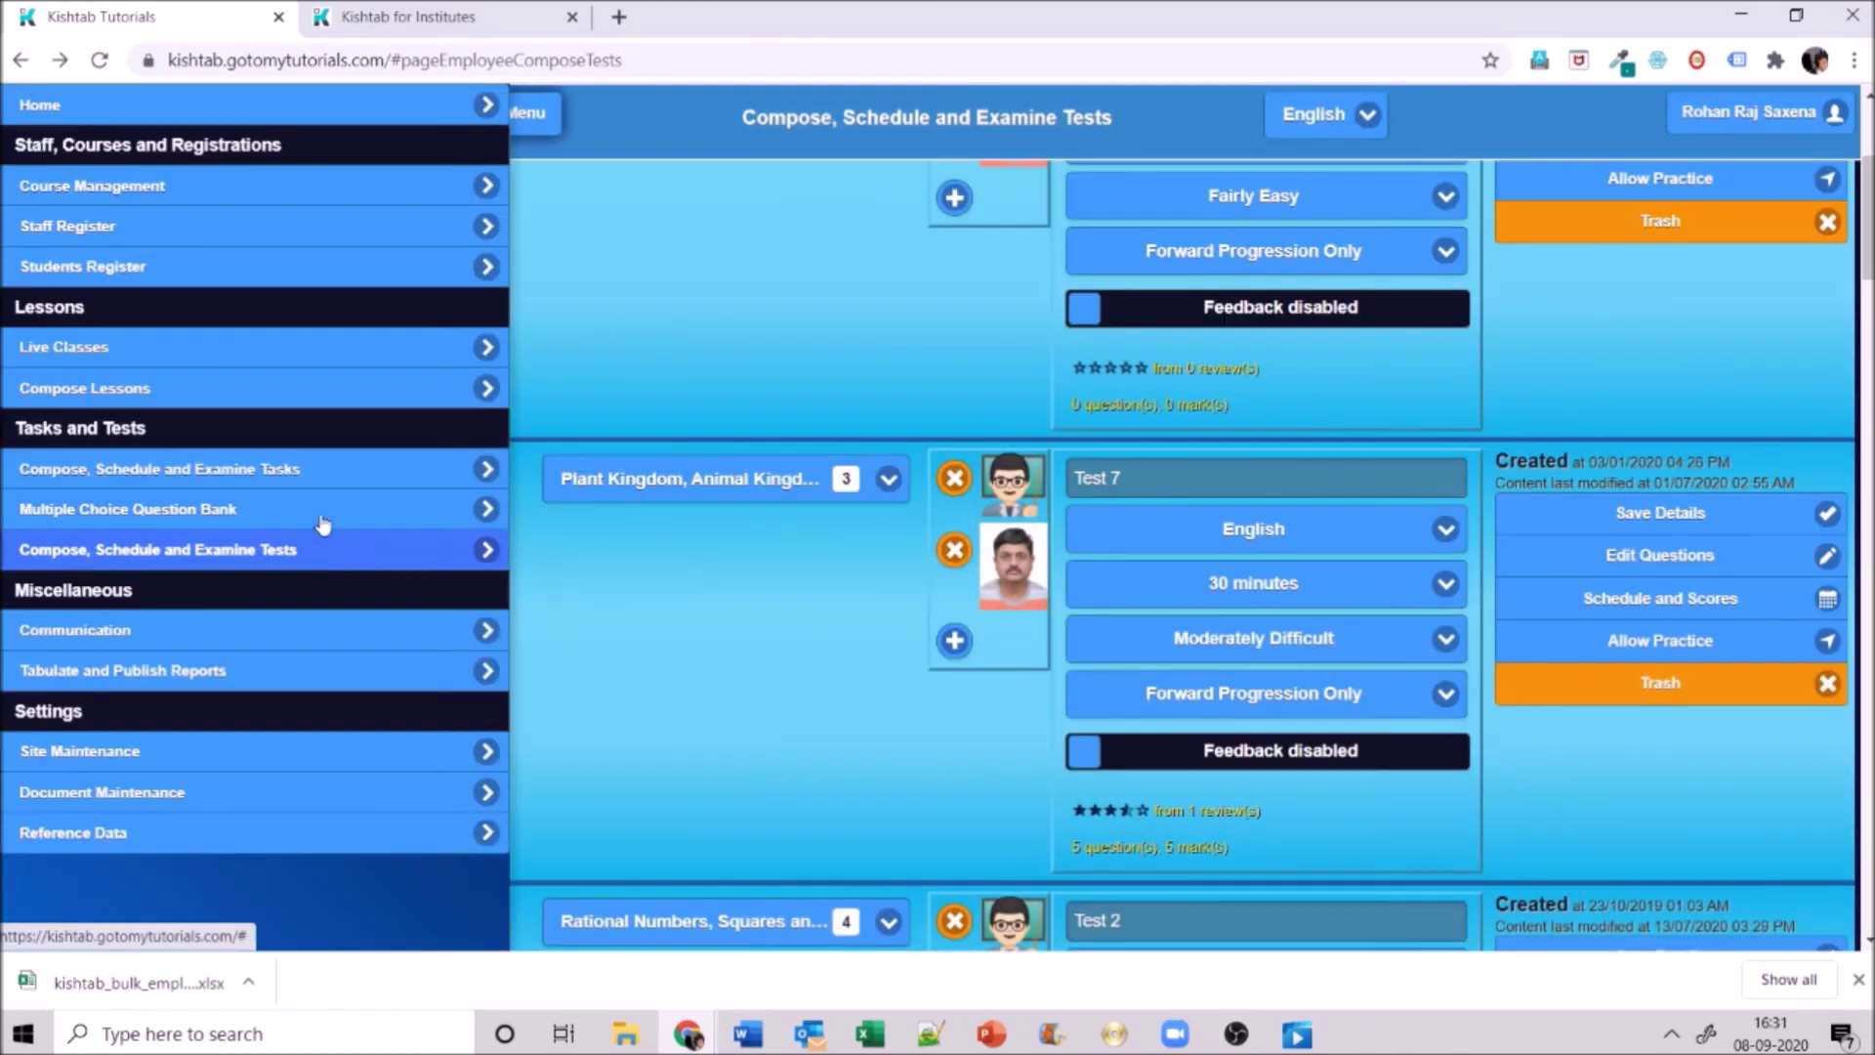
Step: Browse the Biology 12th Grade Stars group's earlier messages, then open the 9th Grade Section A conversation
click(293, 641)
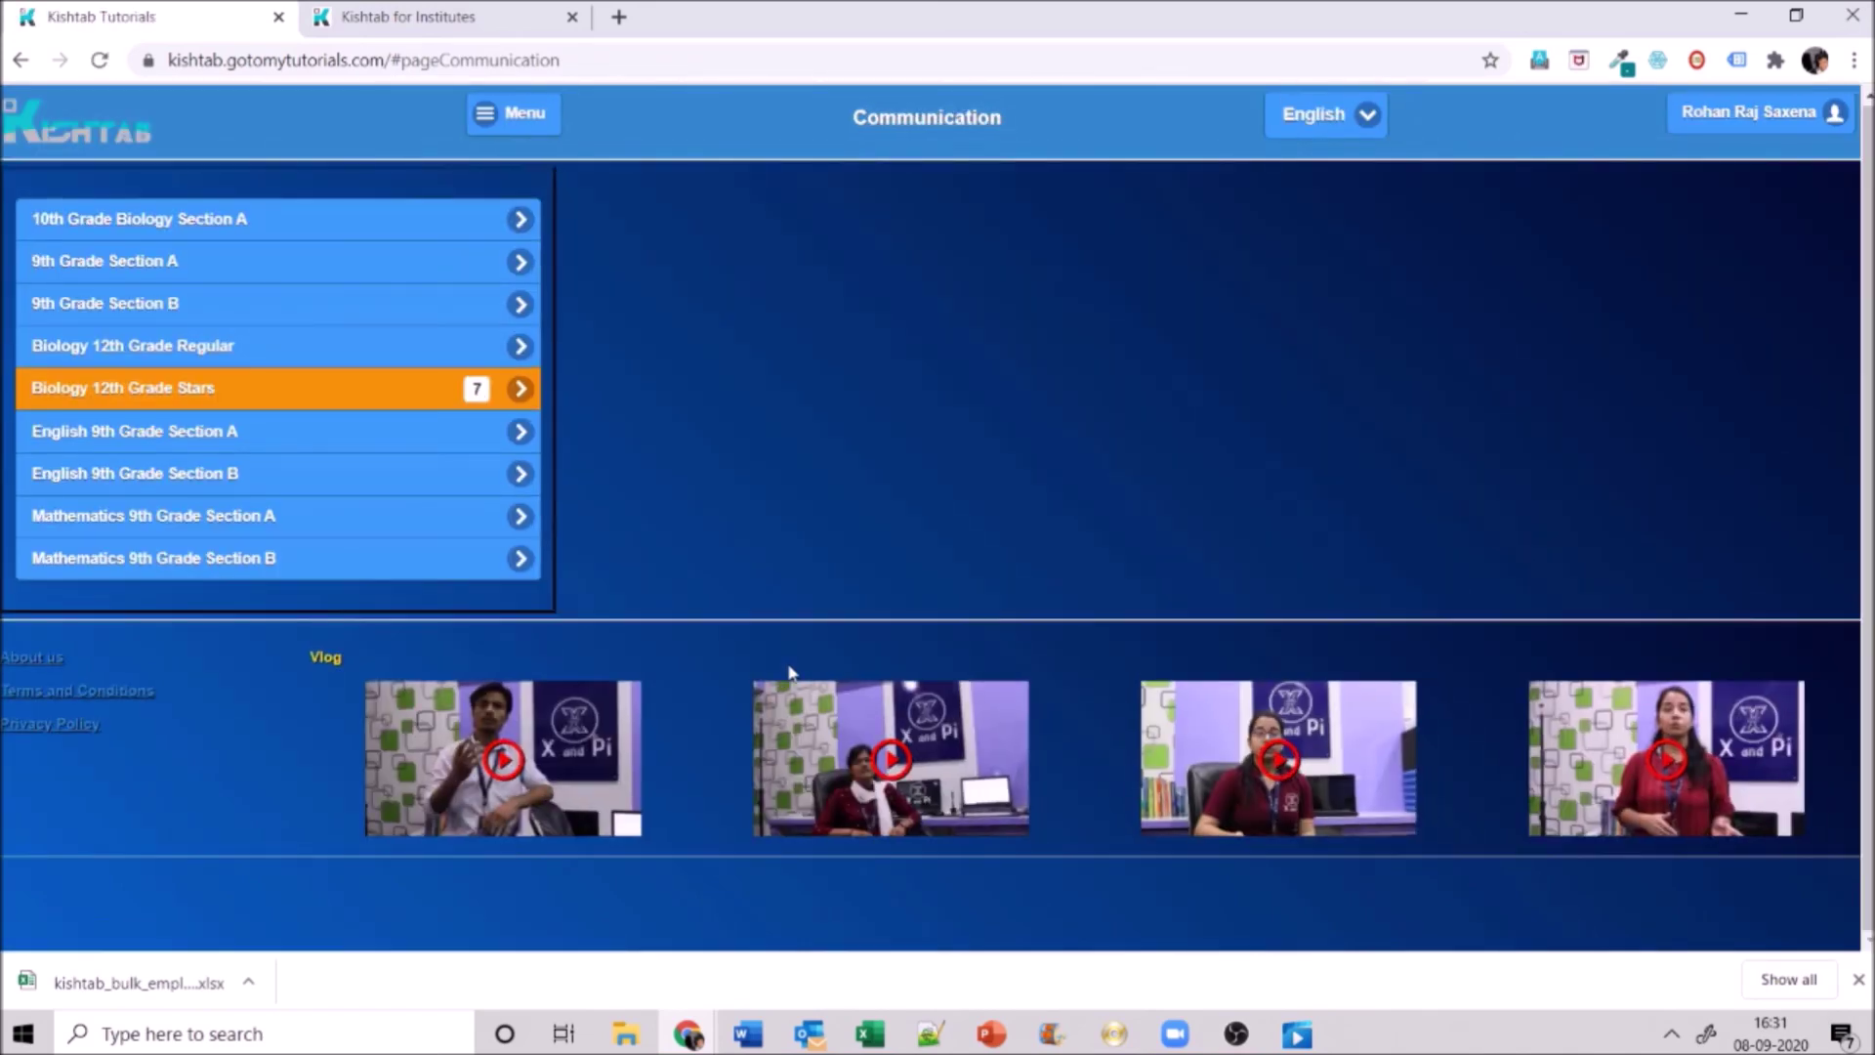
click(316, 392)
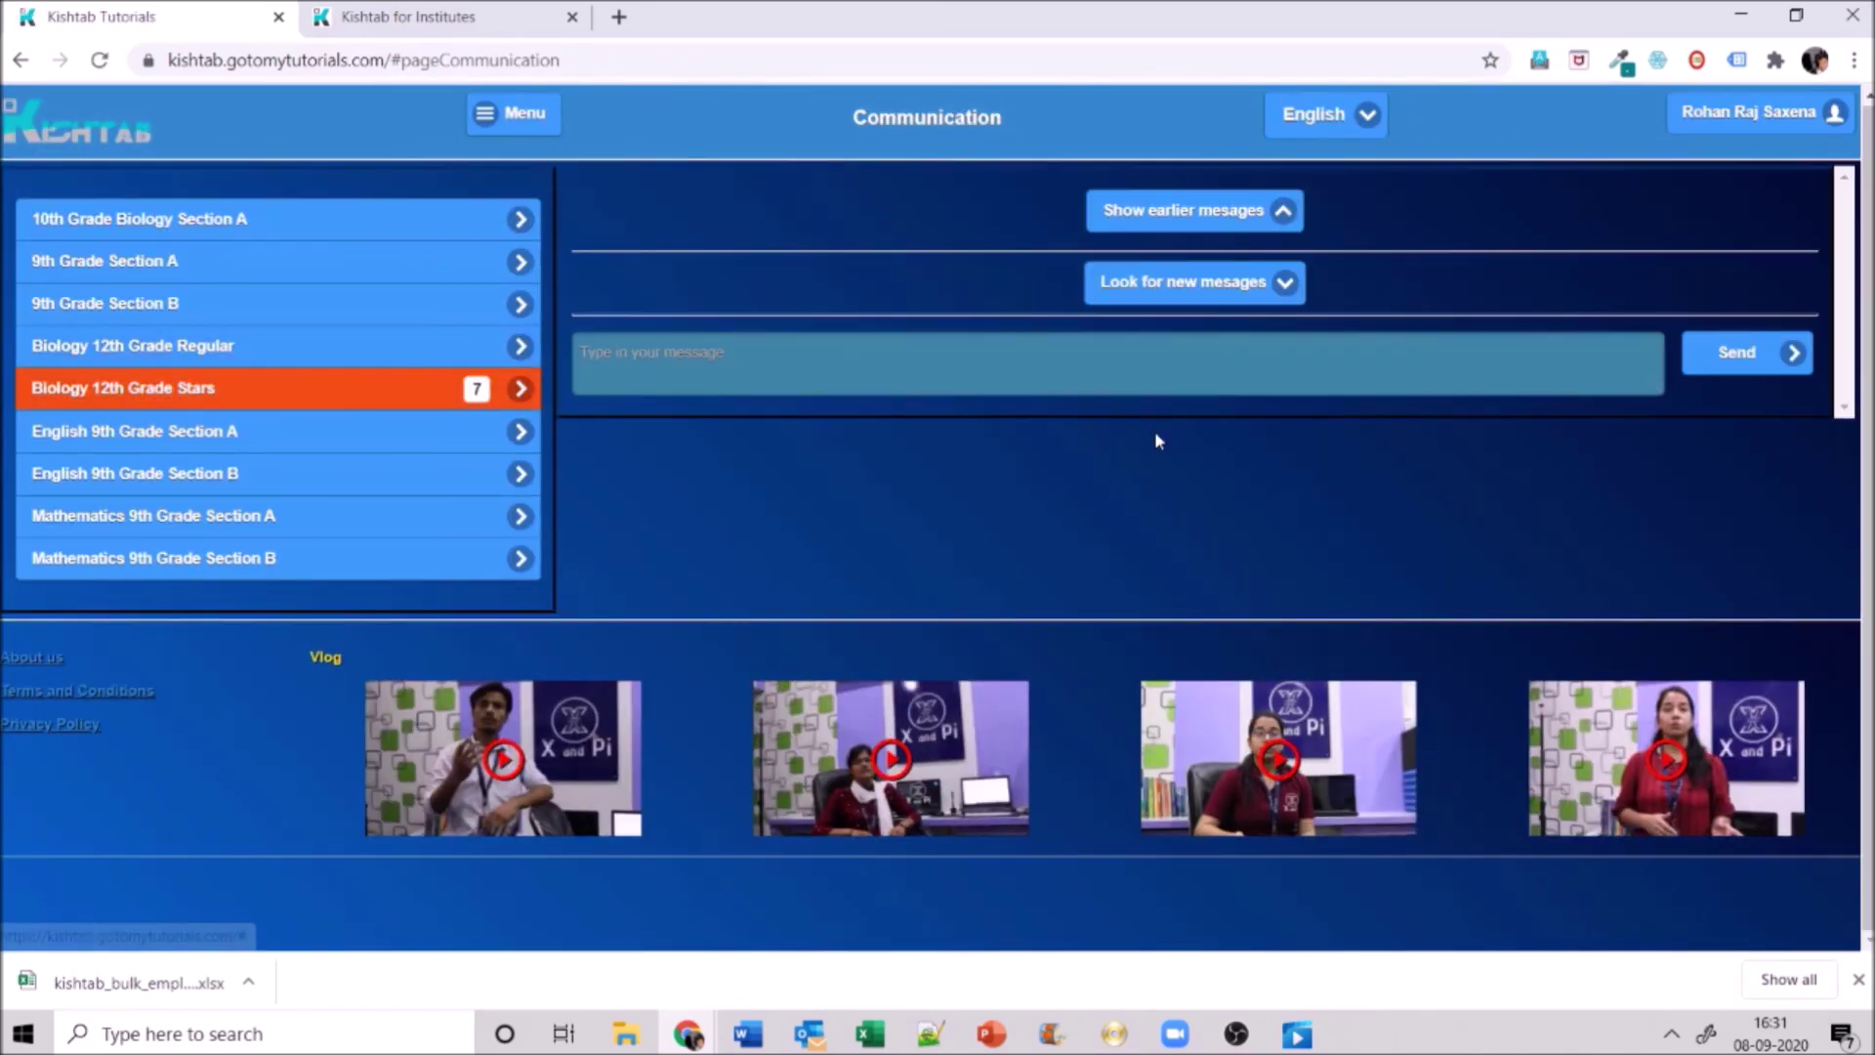
click(1197, 212)
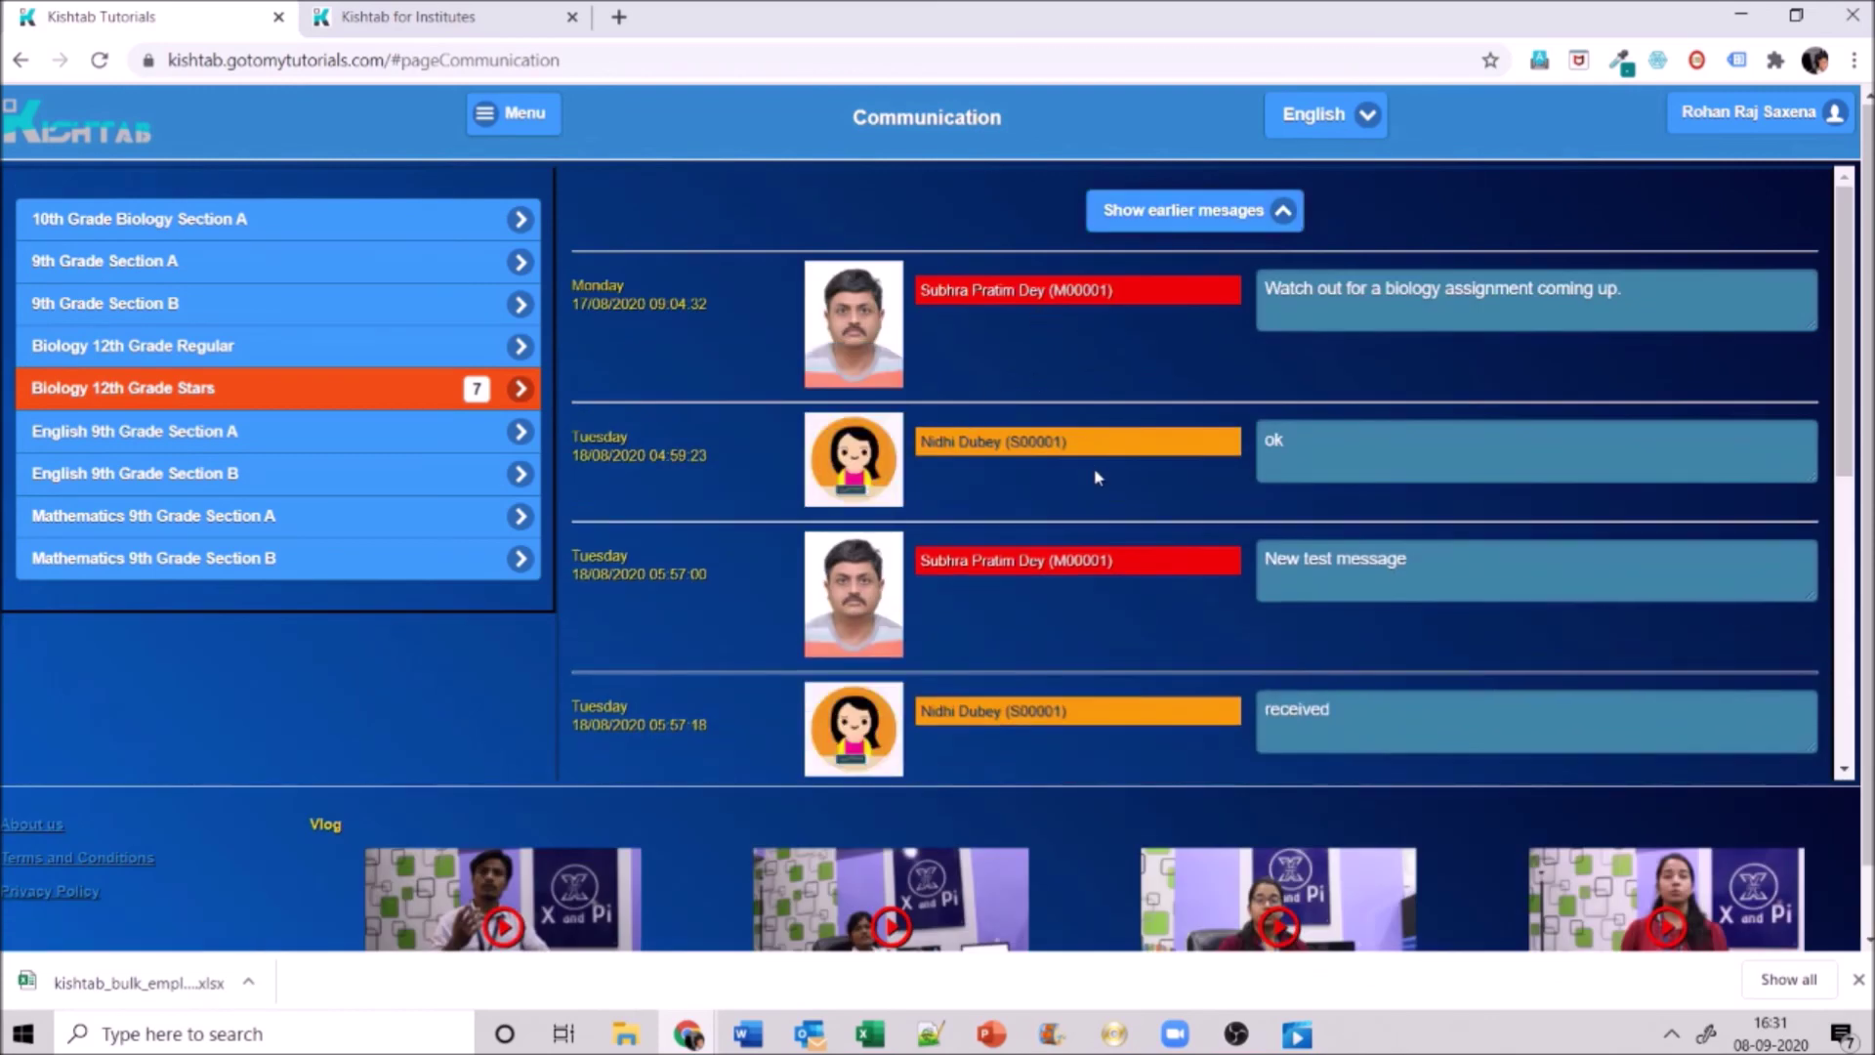
scroll(1096, 476, down, 2)
scroll(1095, 476, down, 1)
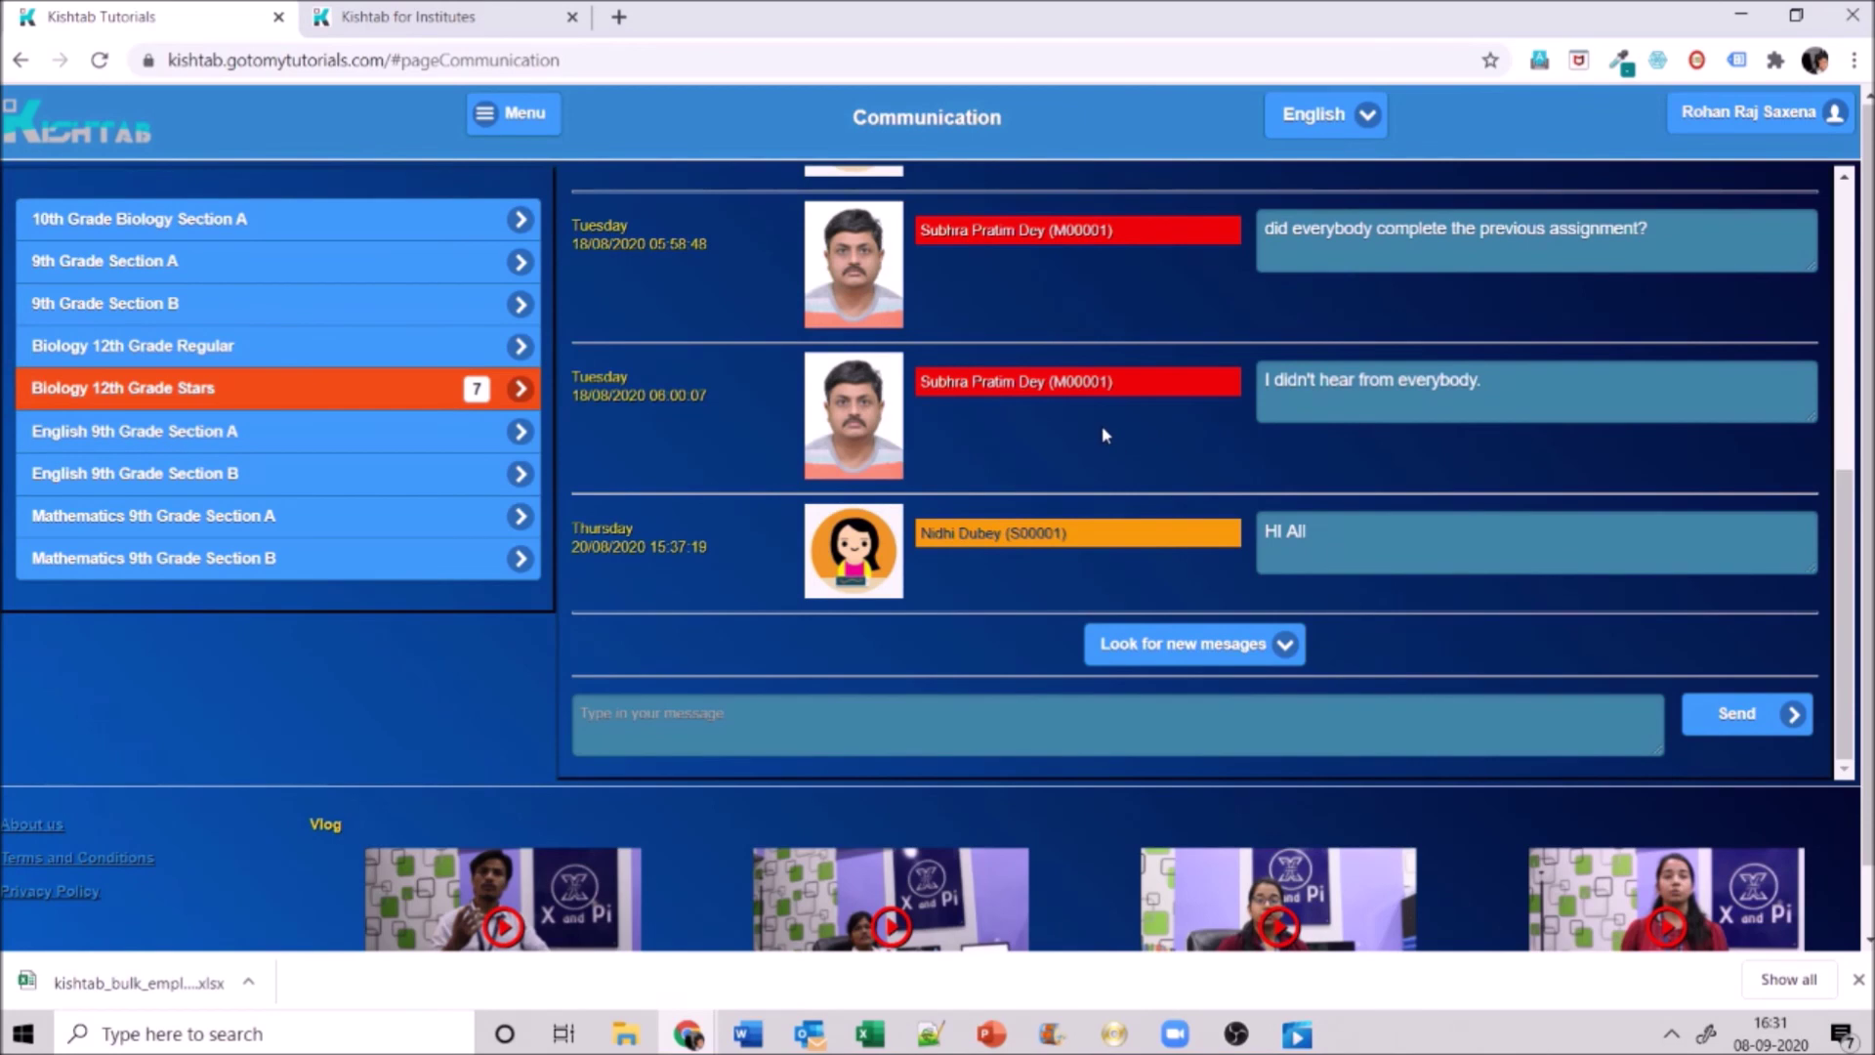
scroll(1101, 426, up, 5)
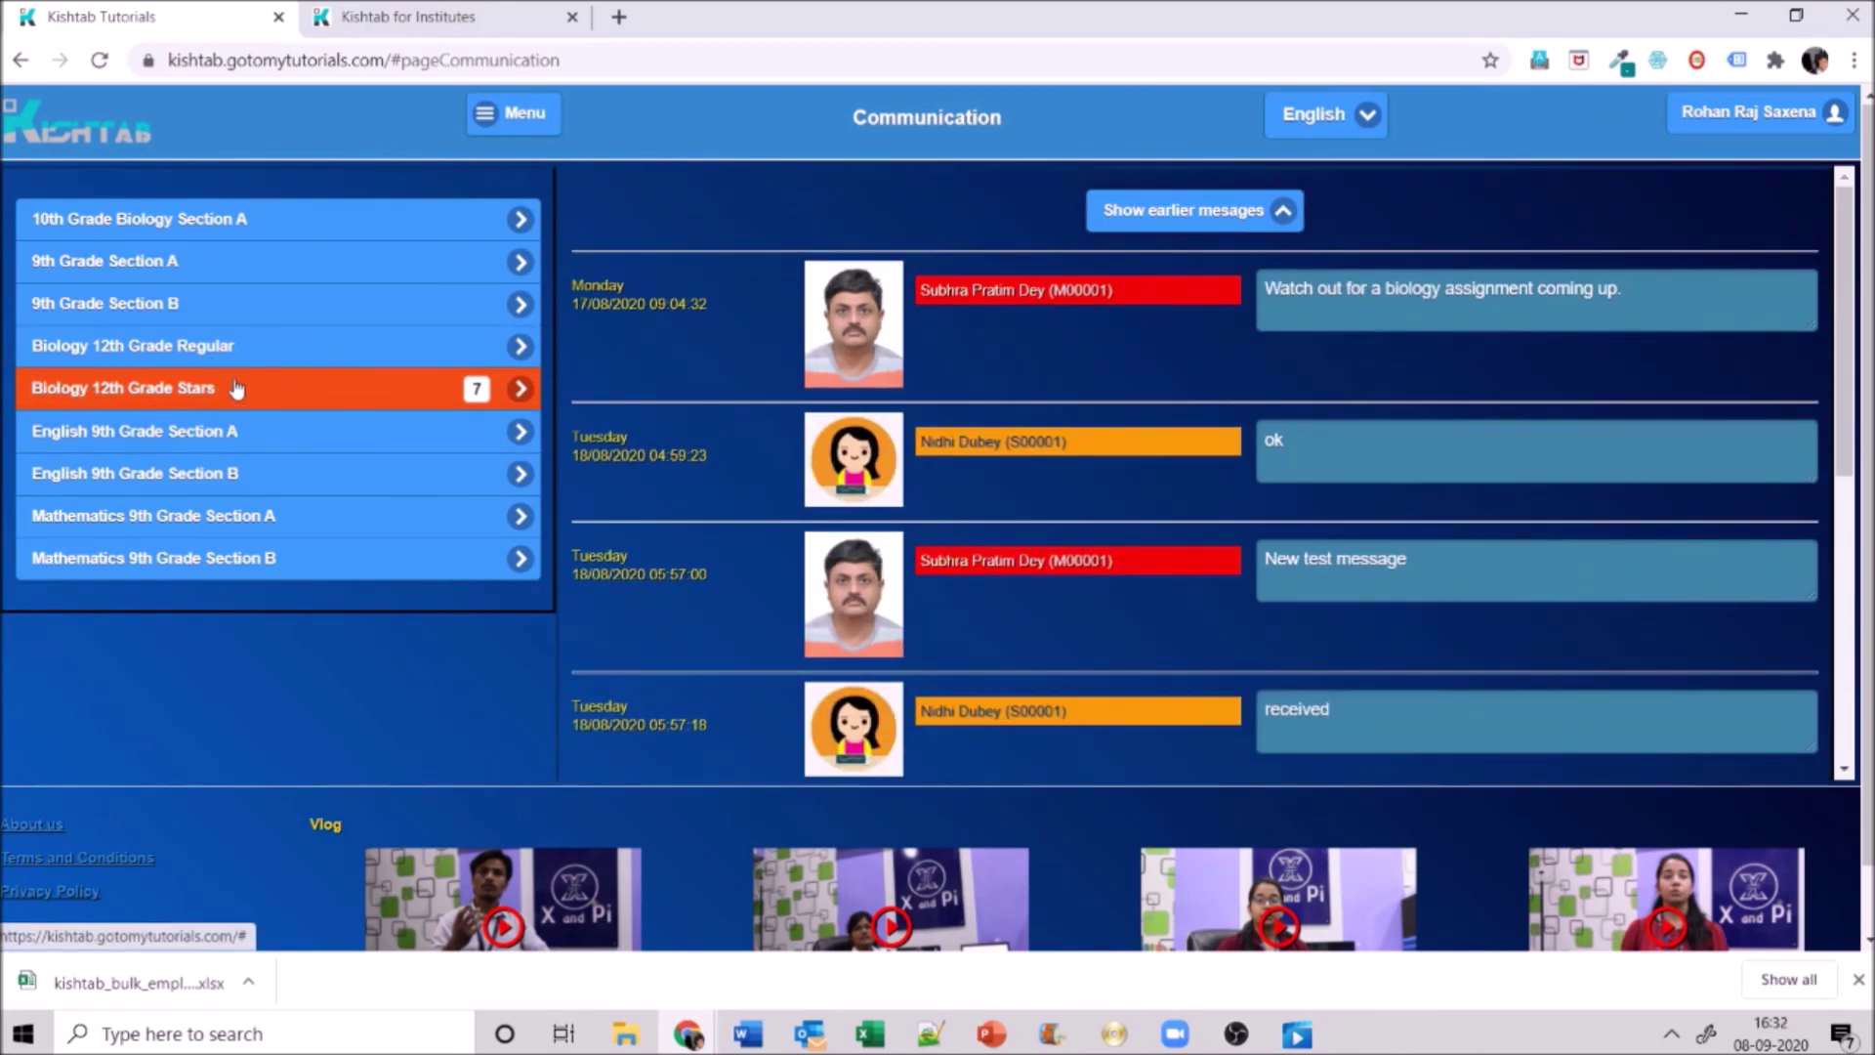
click(242, 259)
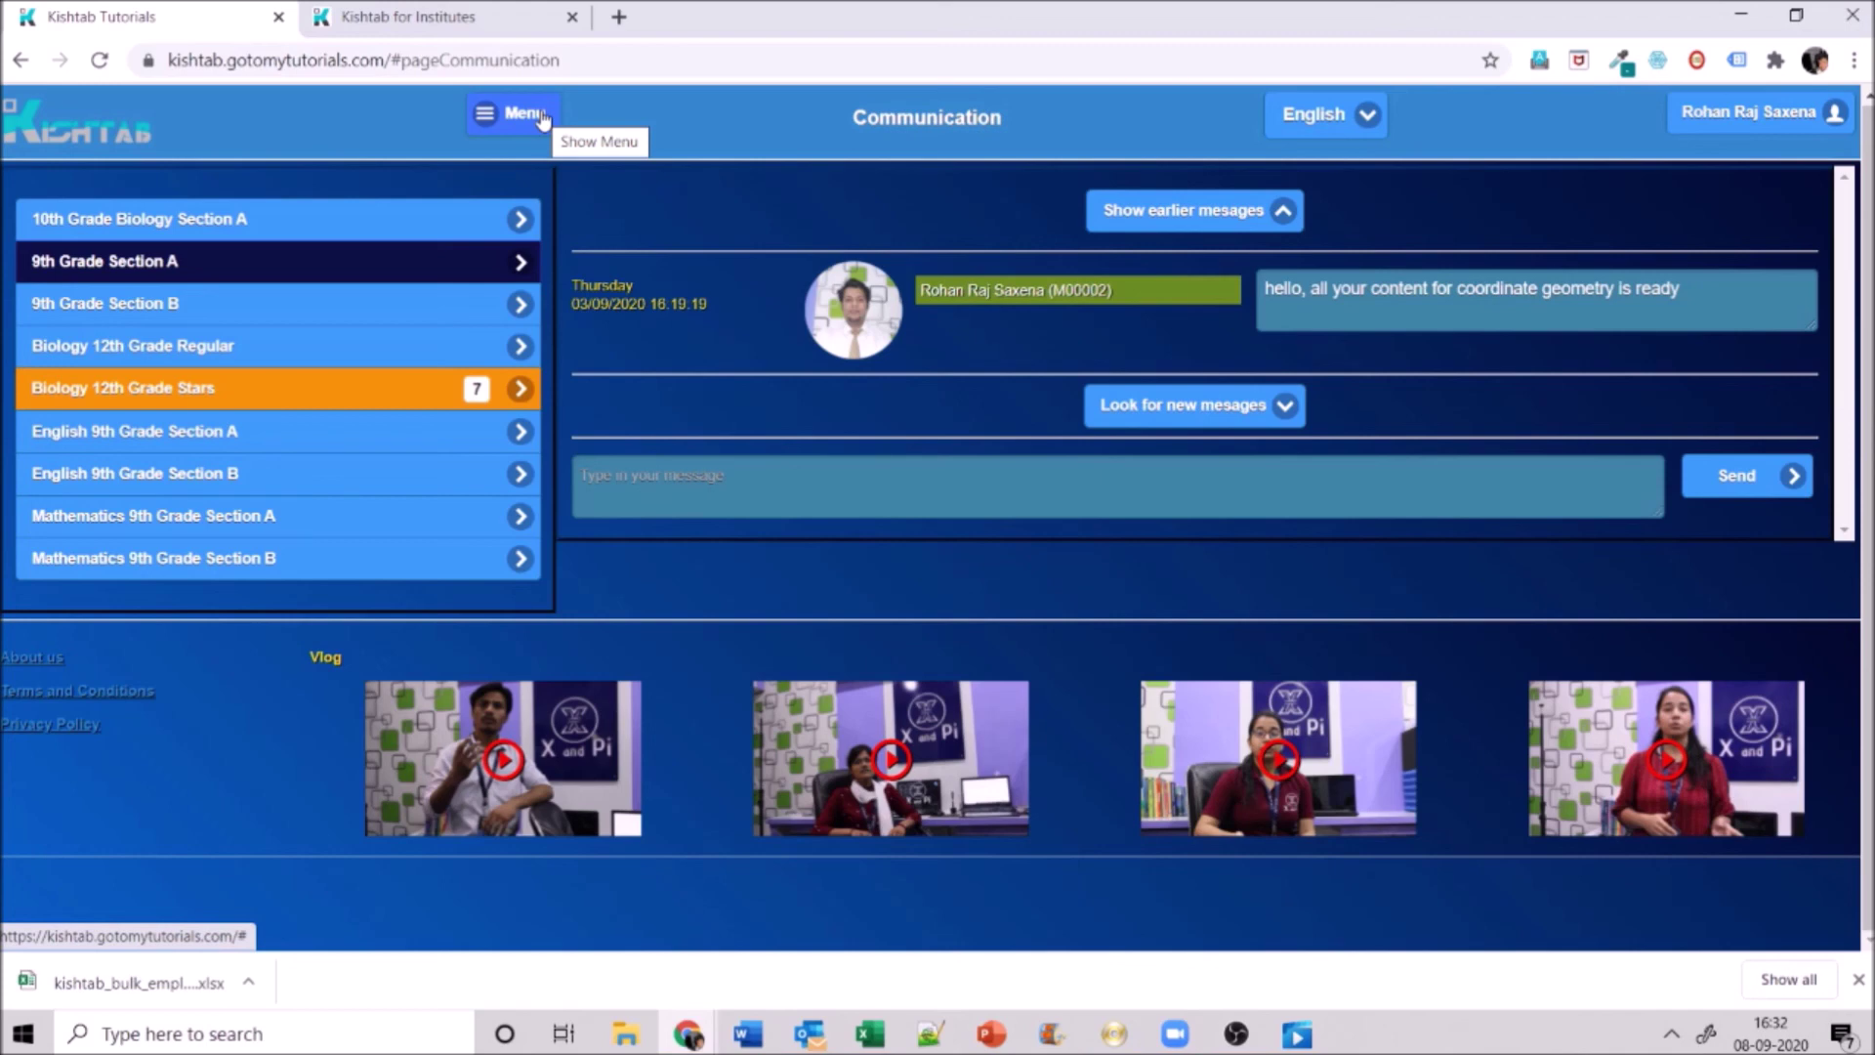
Step: Load the Half Yearly set on the Tabulate and Publish Reports page
click(512, 115)
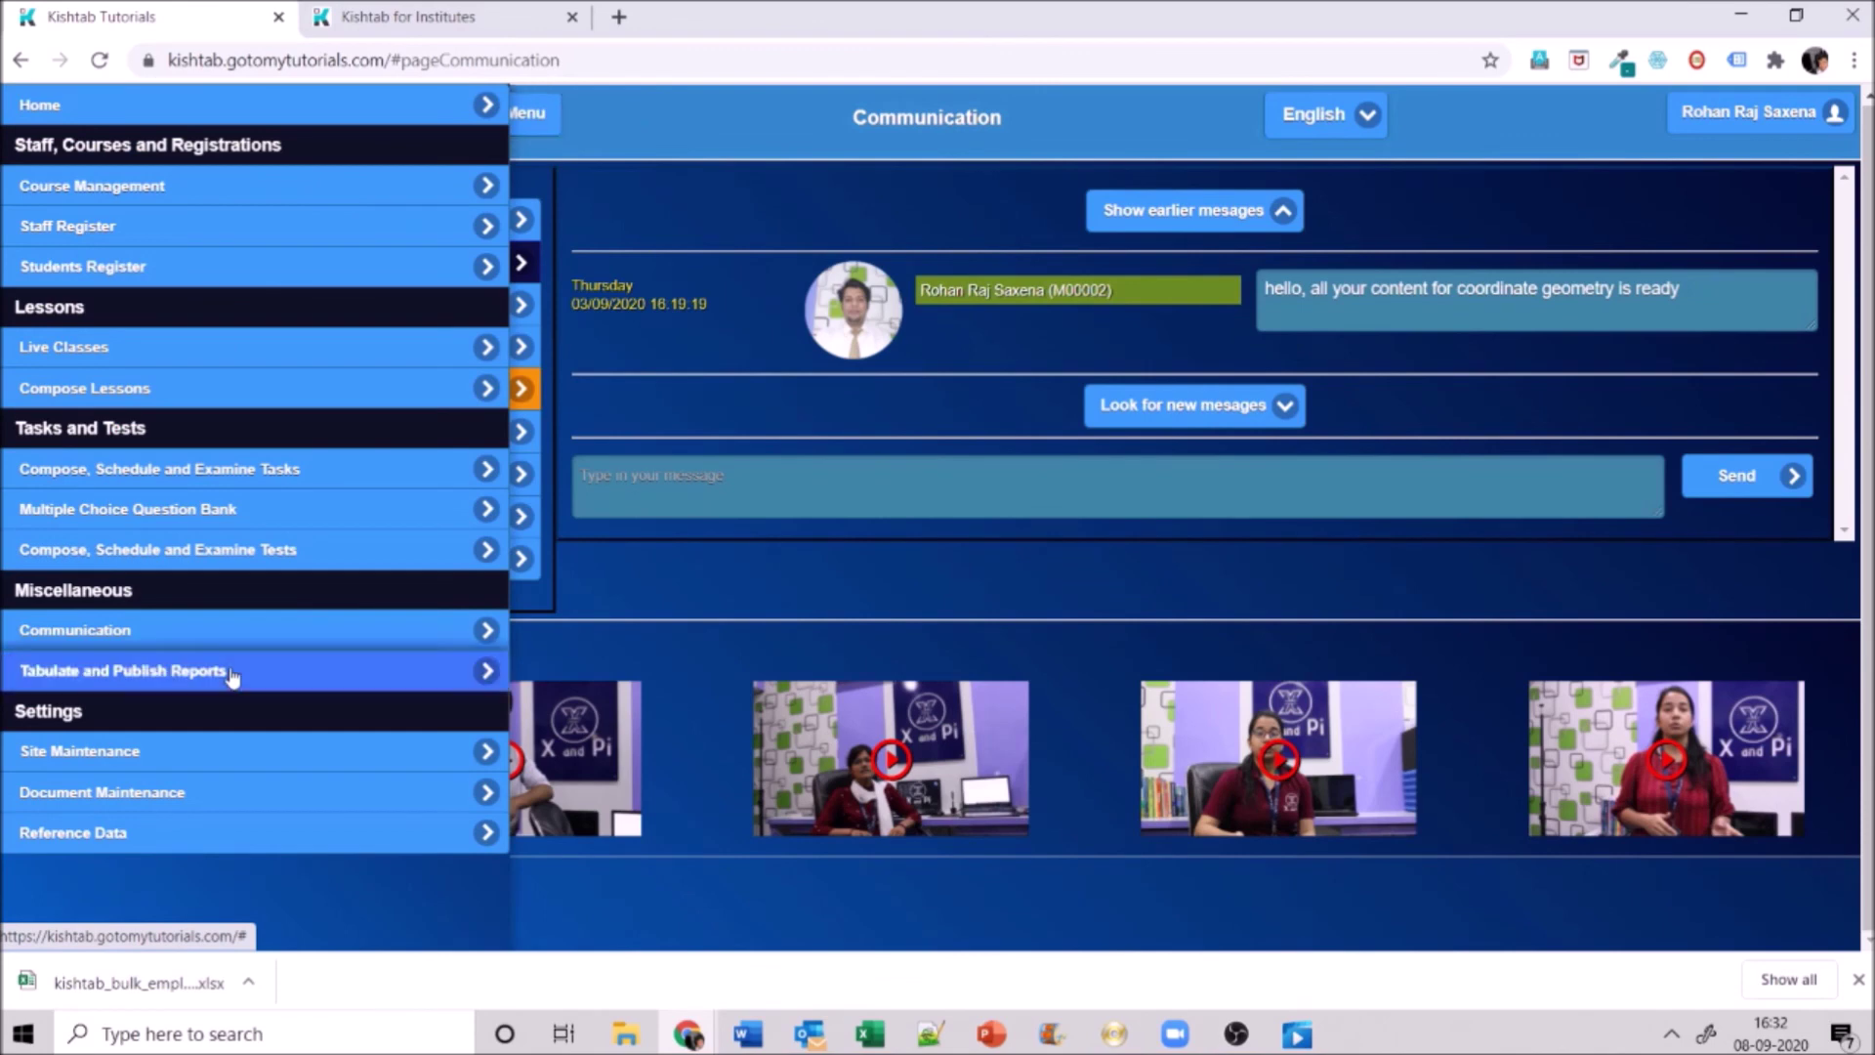
click(231, 670)
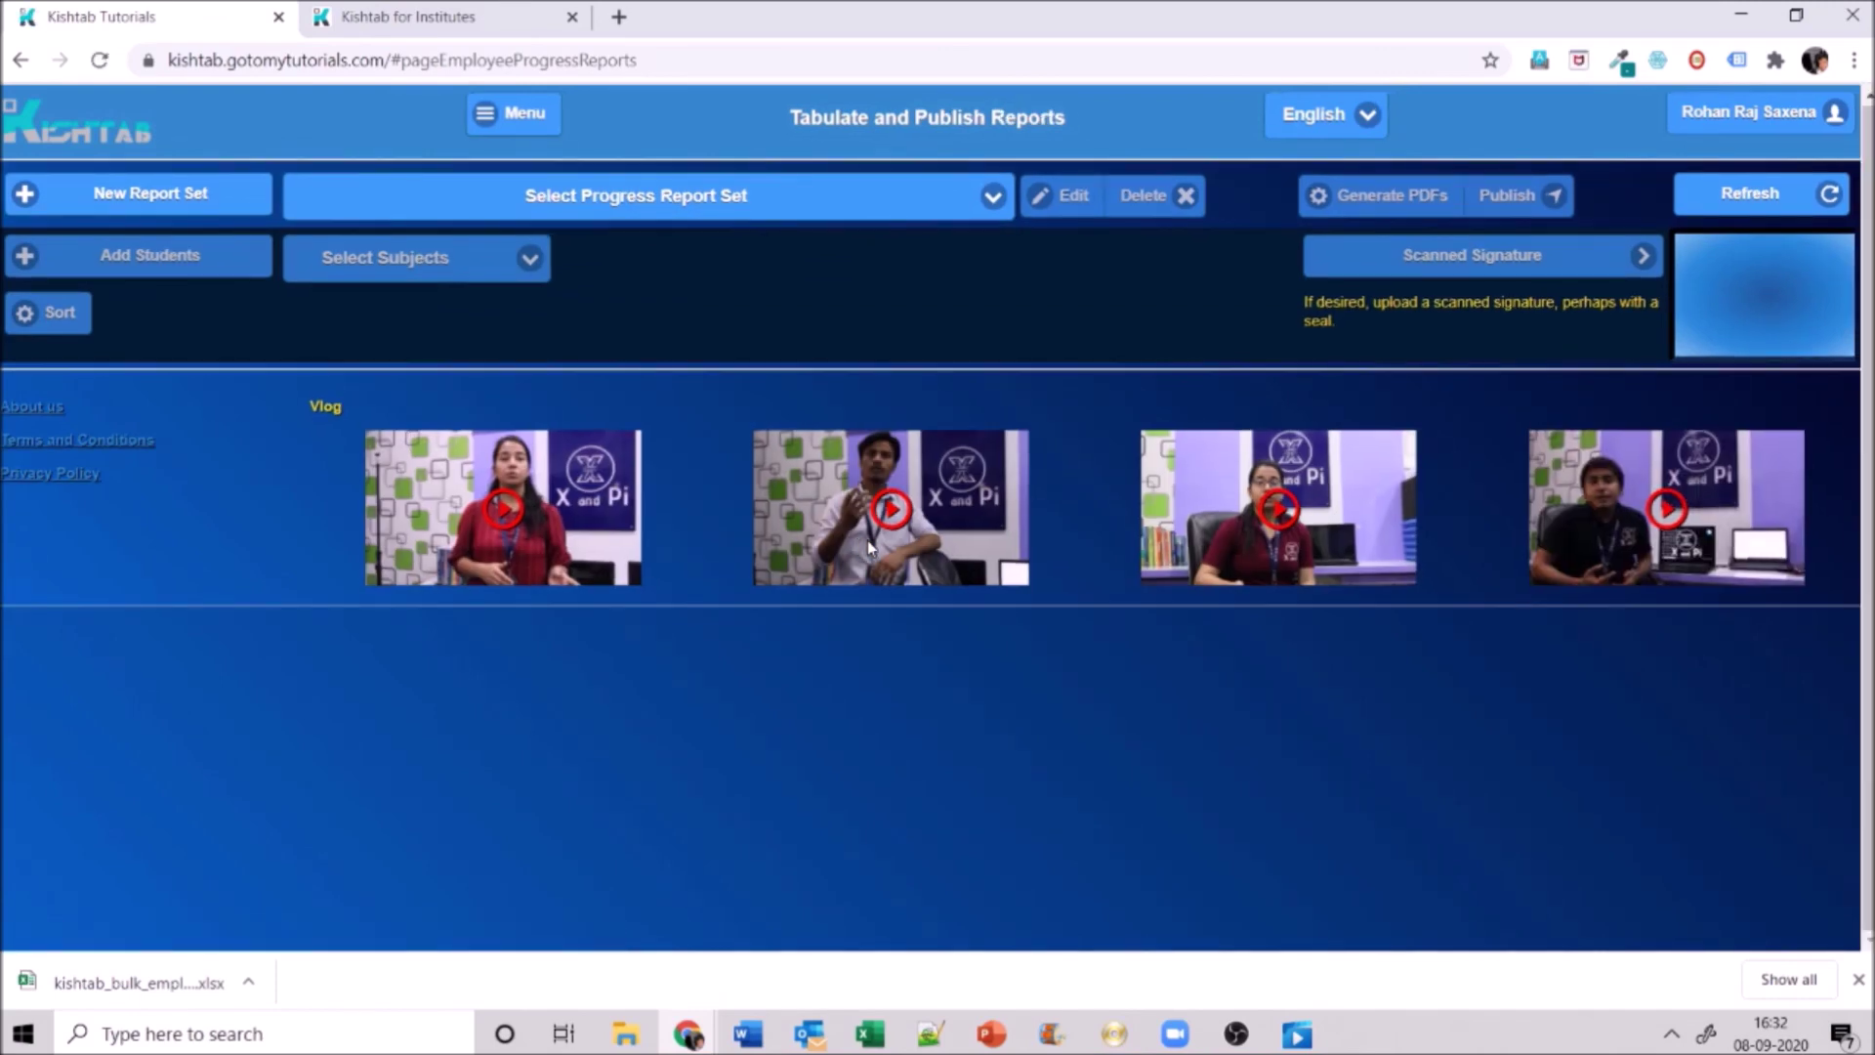
click(919, 203)
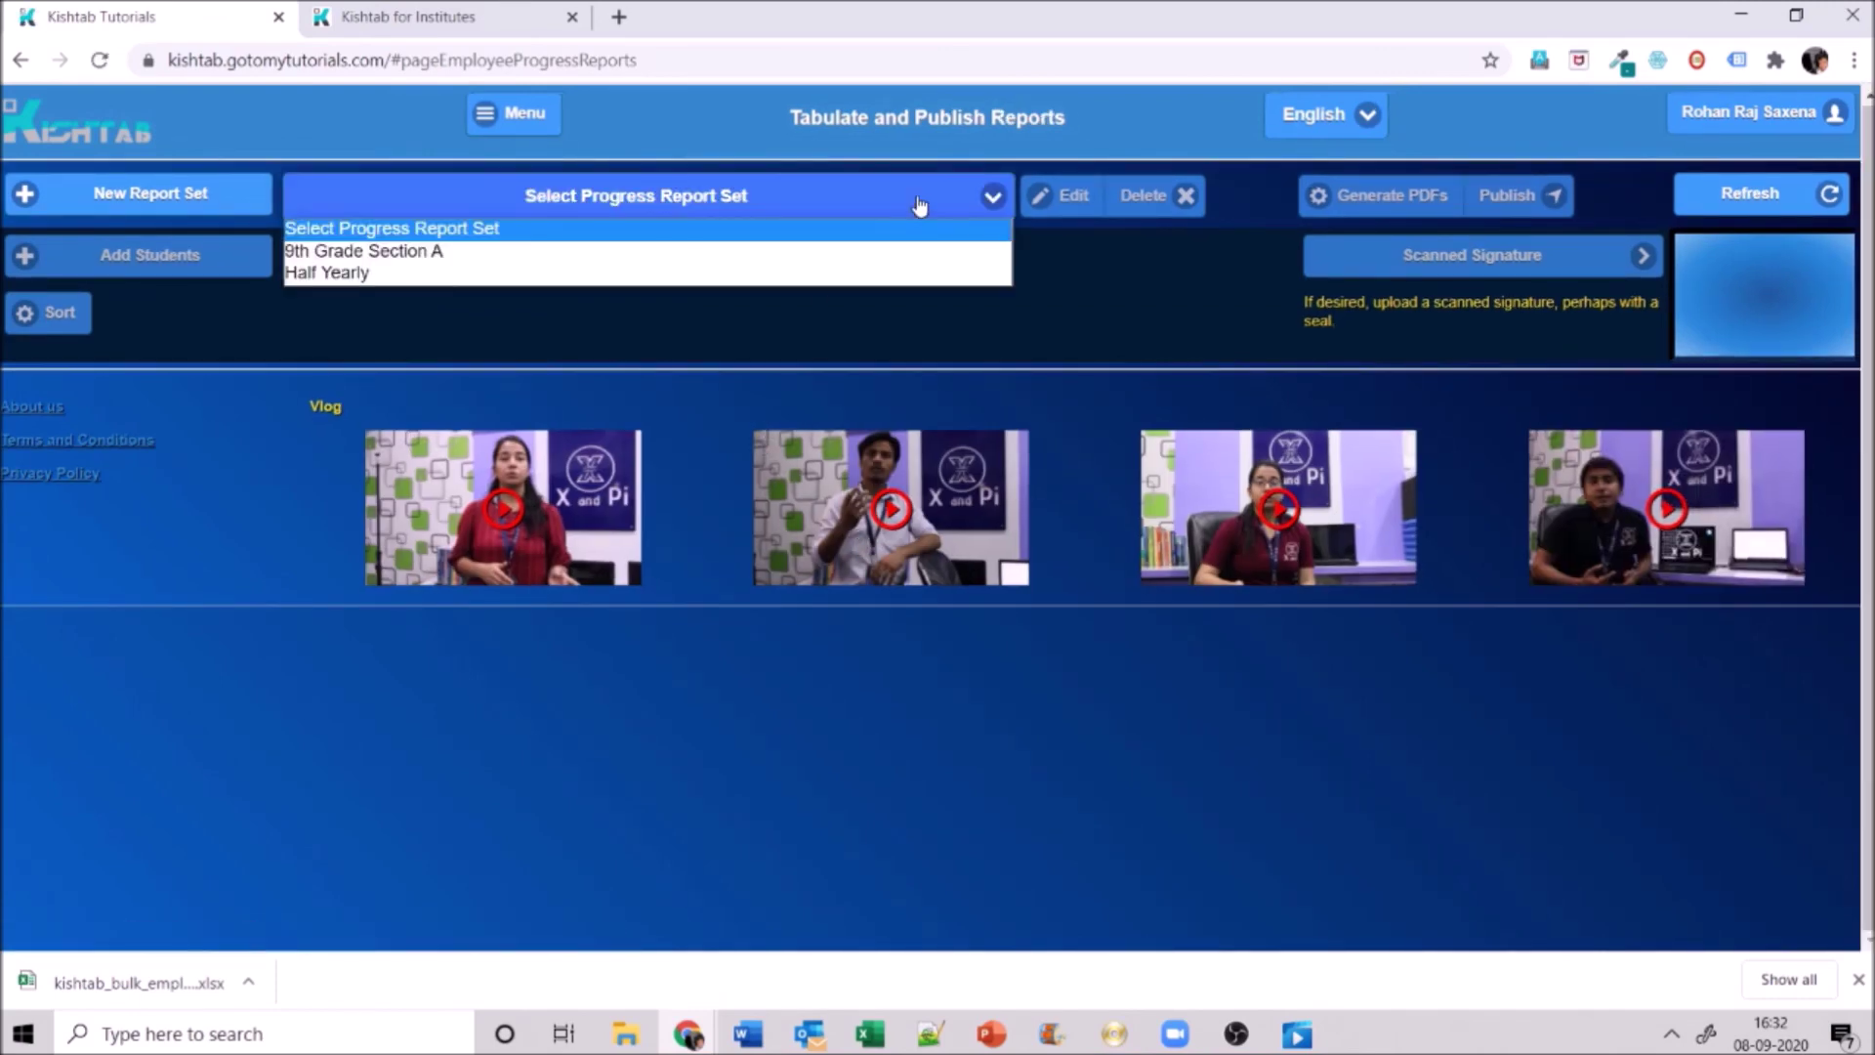
click(747, 279)
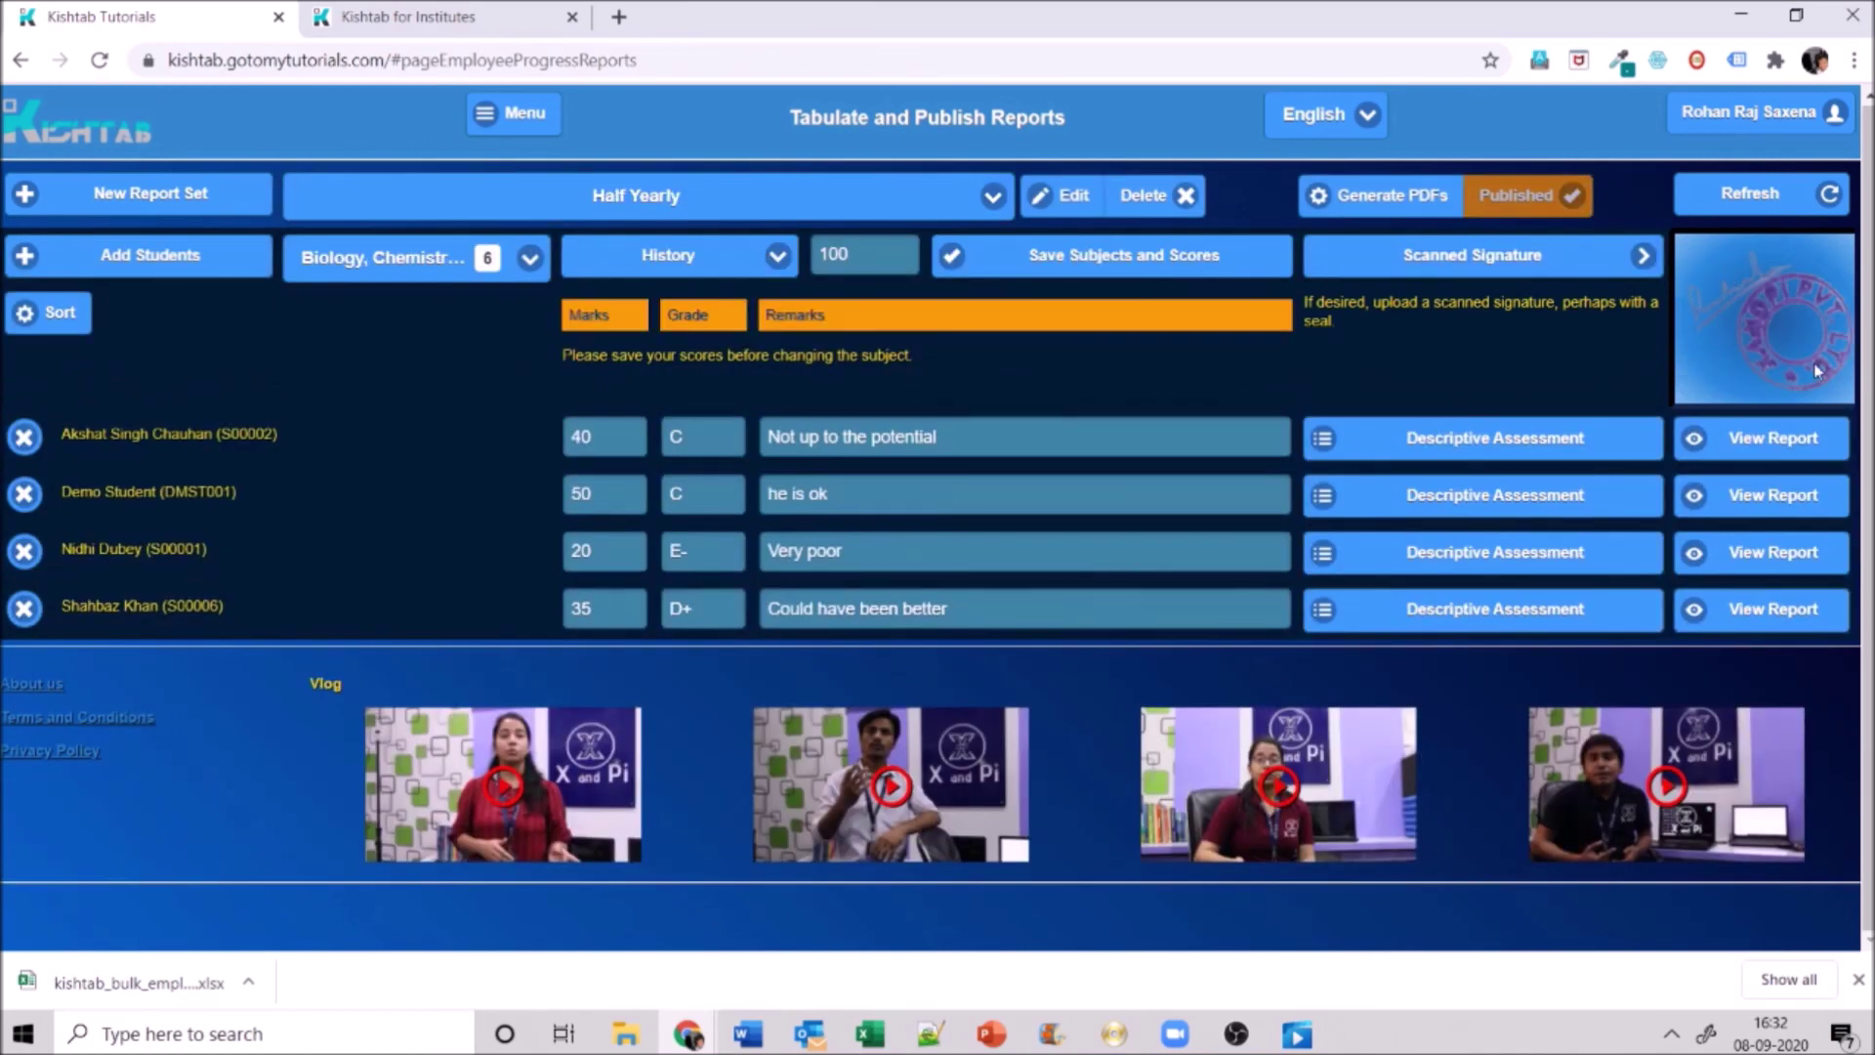
Step: Start a scanned signature upload, cancel it, and leave the report set unchanged
click(1447, 257)
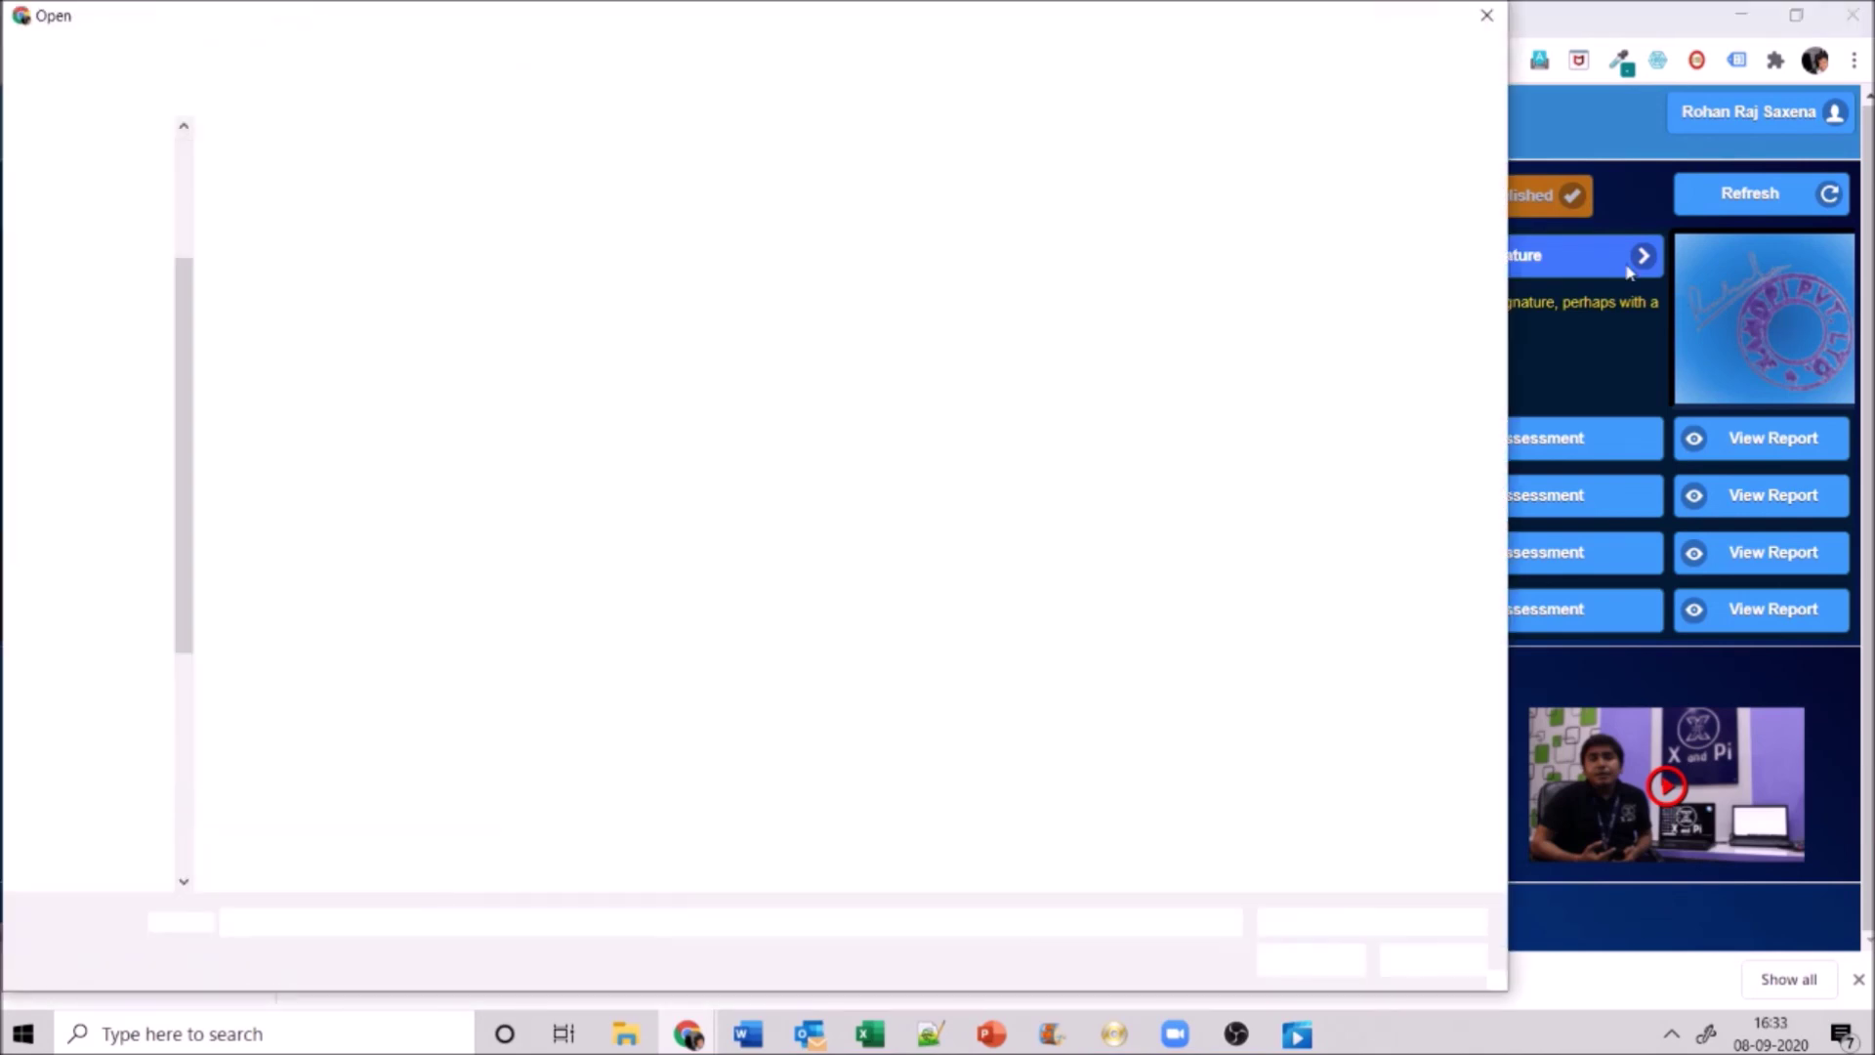
click(1487, 15)
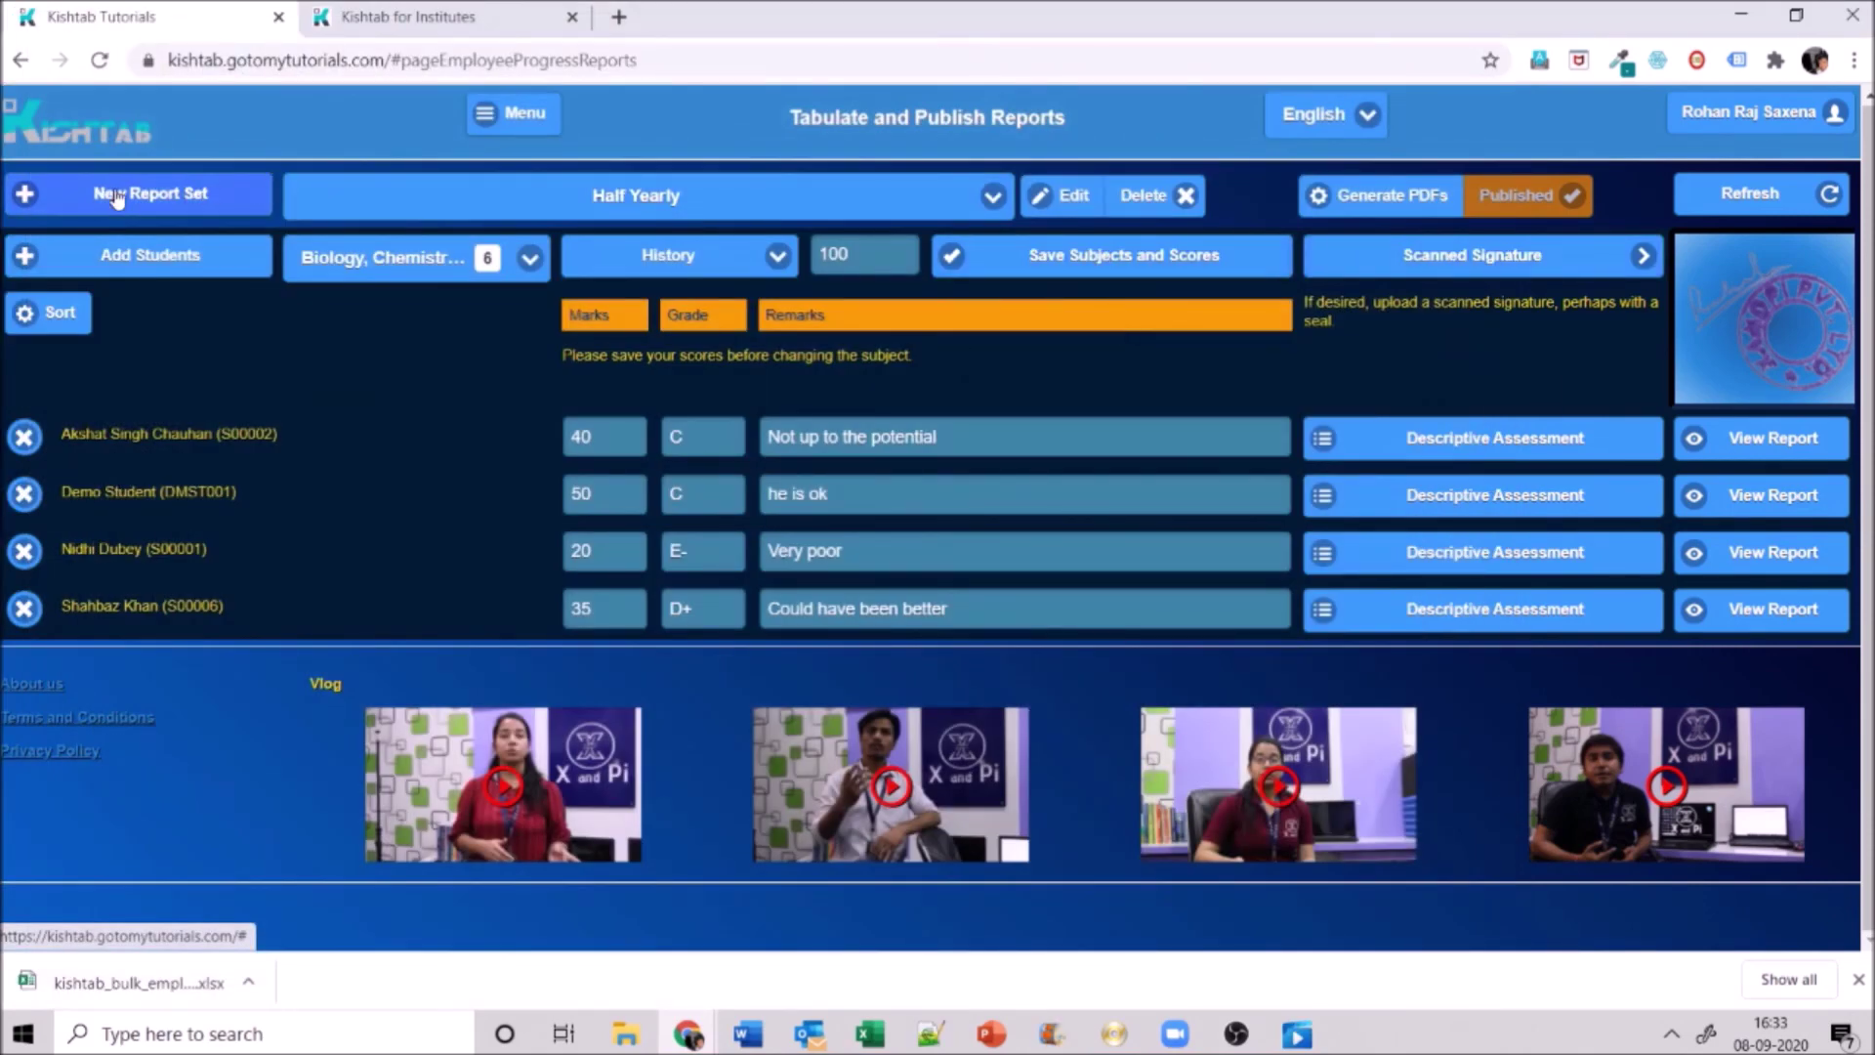
click(742, 199)
click(742, 198)
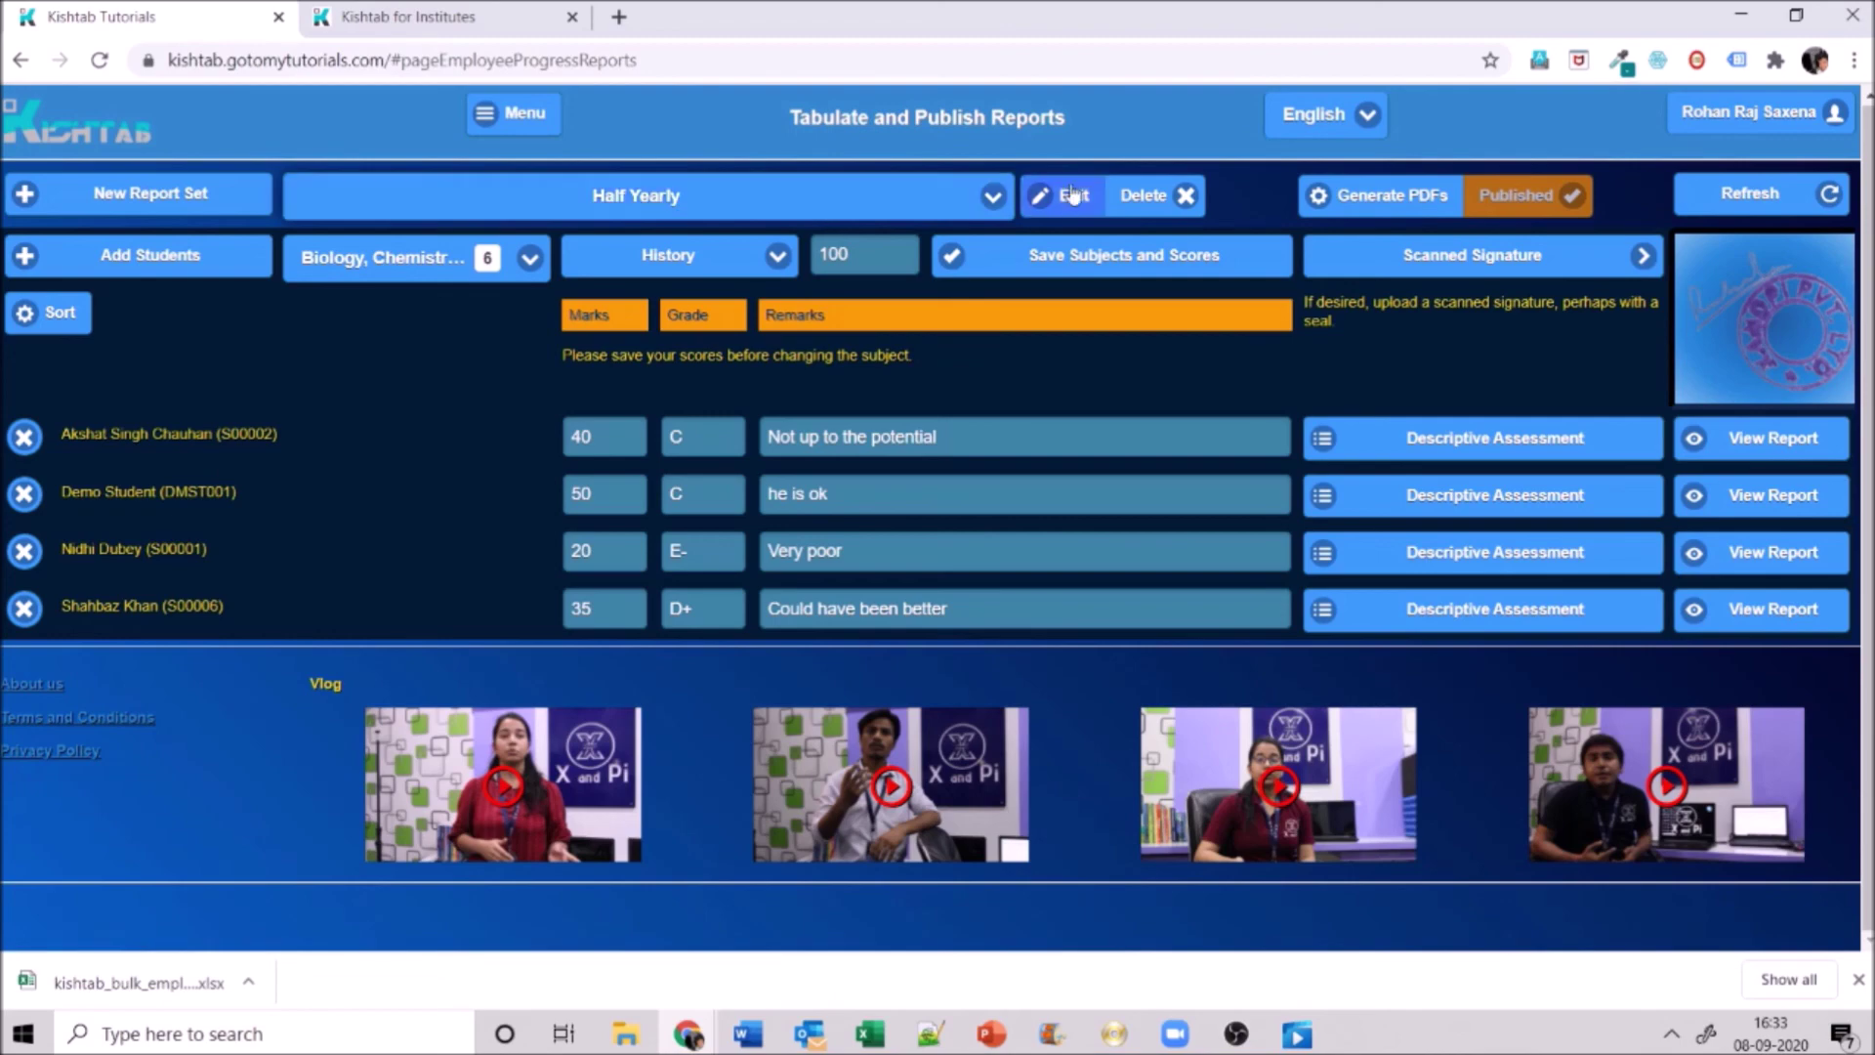
Step: Review the Add Students, Subjects and History dialogs, keeping History as the scored subject
click(130, 252)
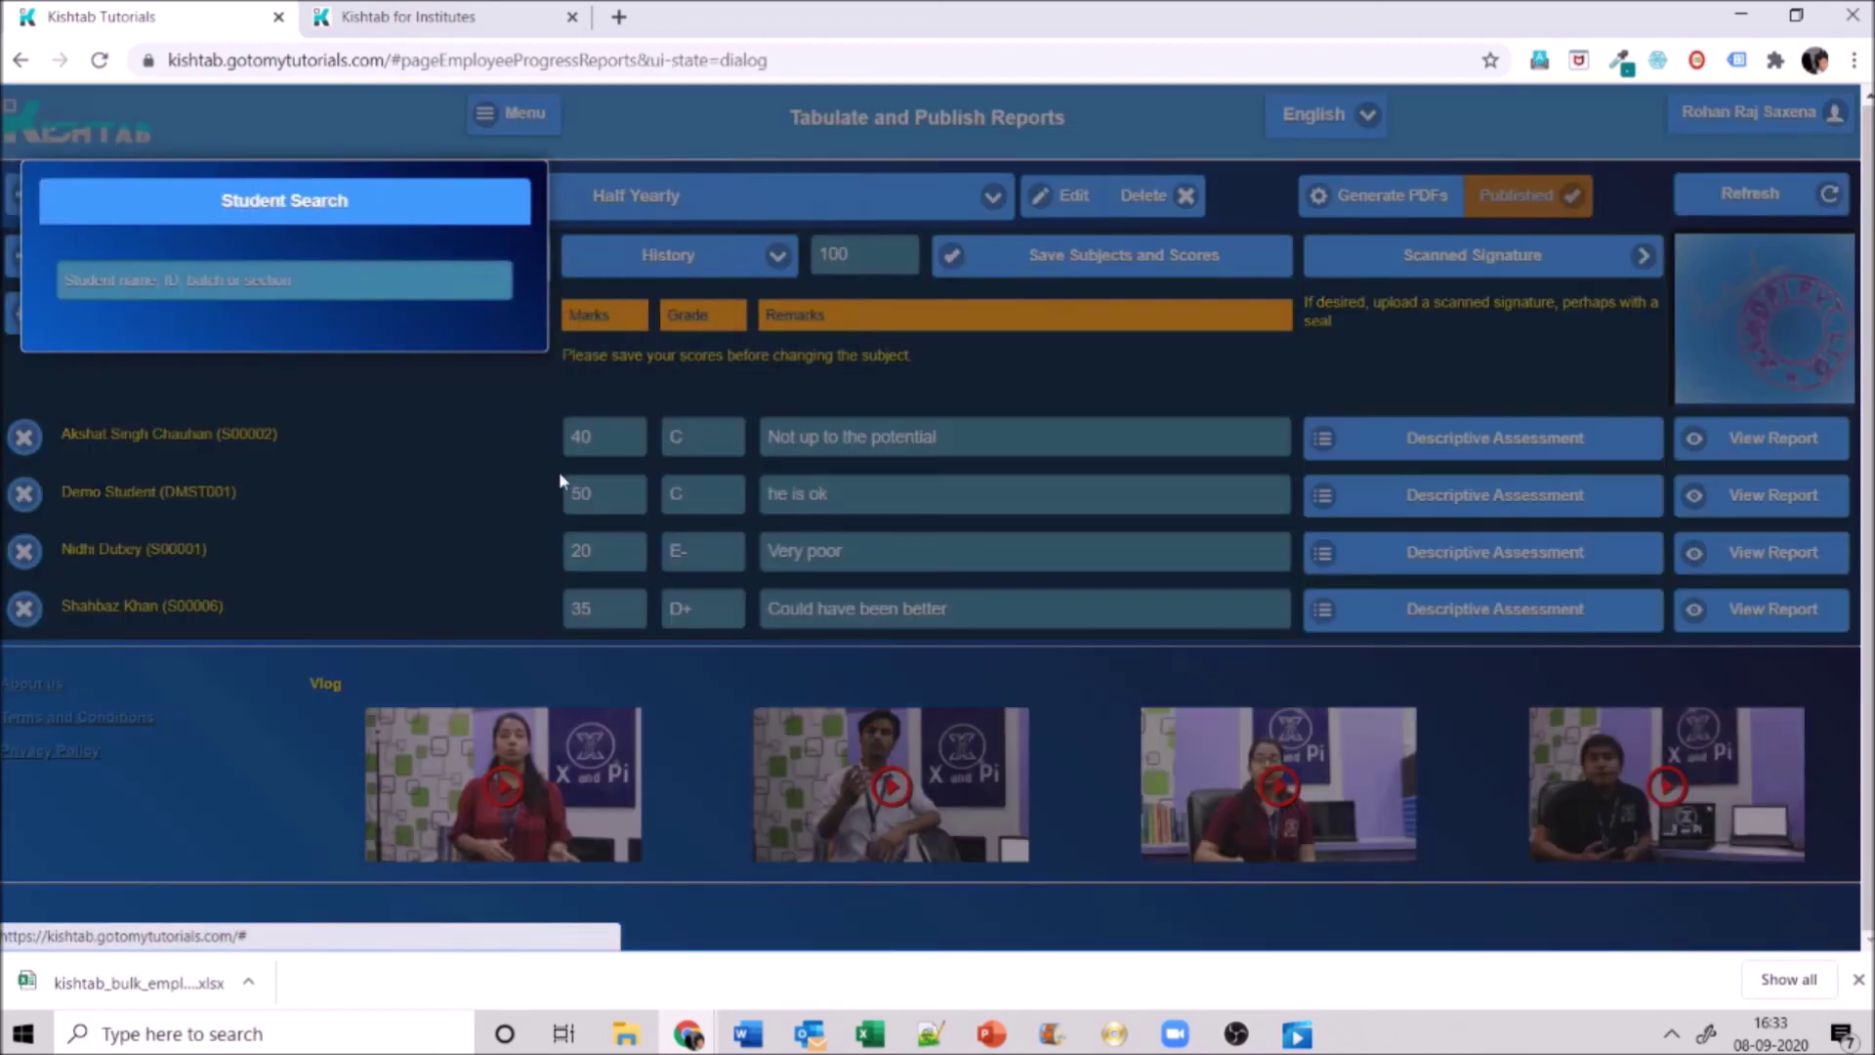
click(407, 477)
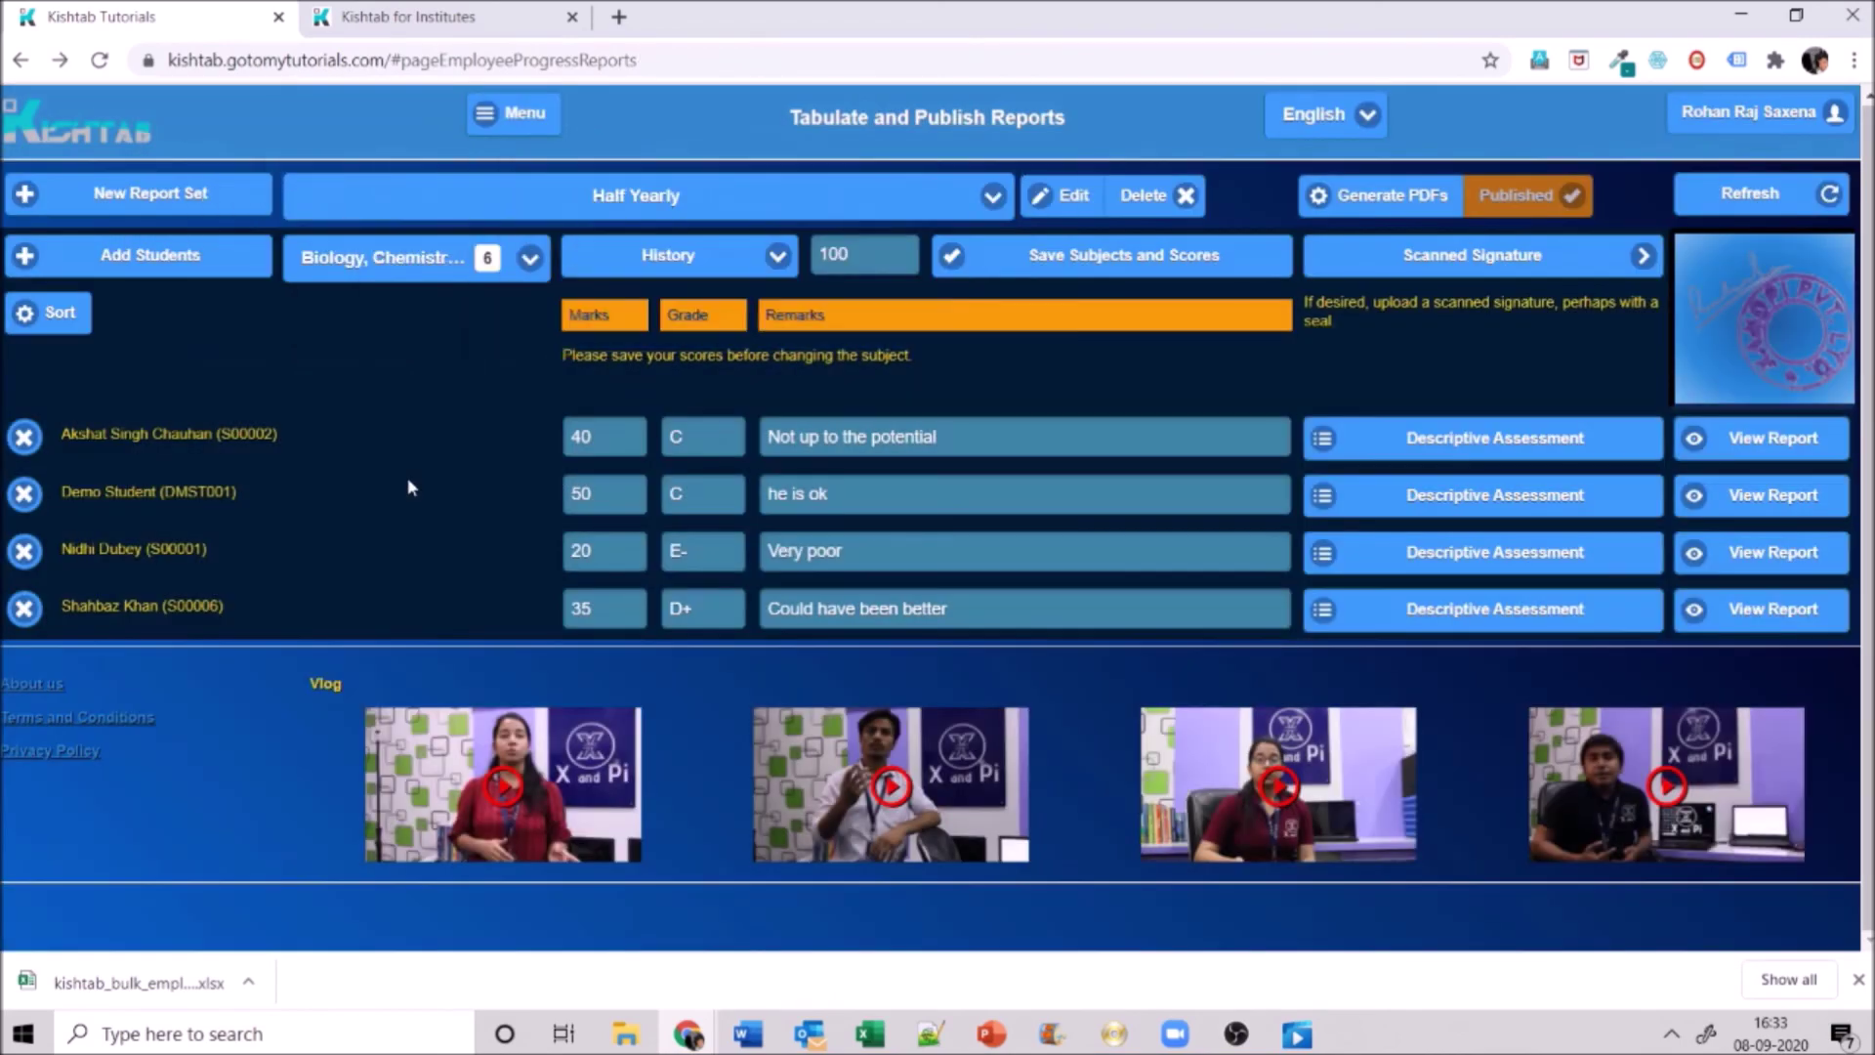
click(510, 262)
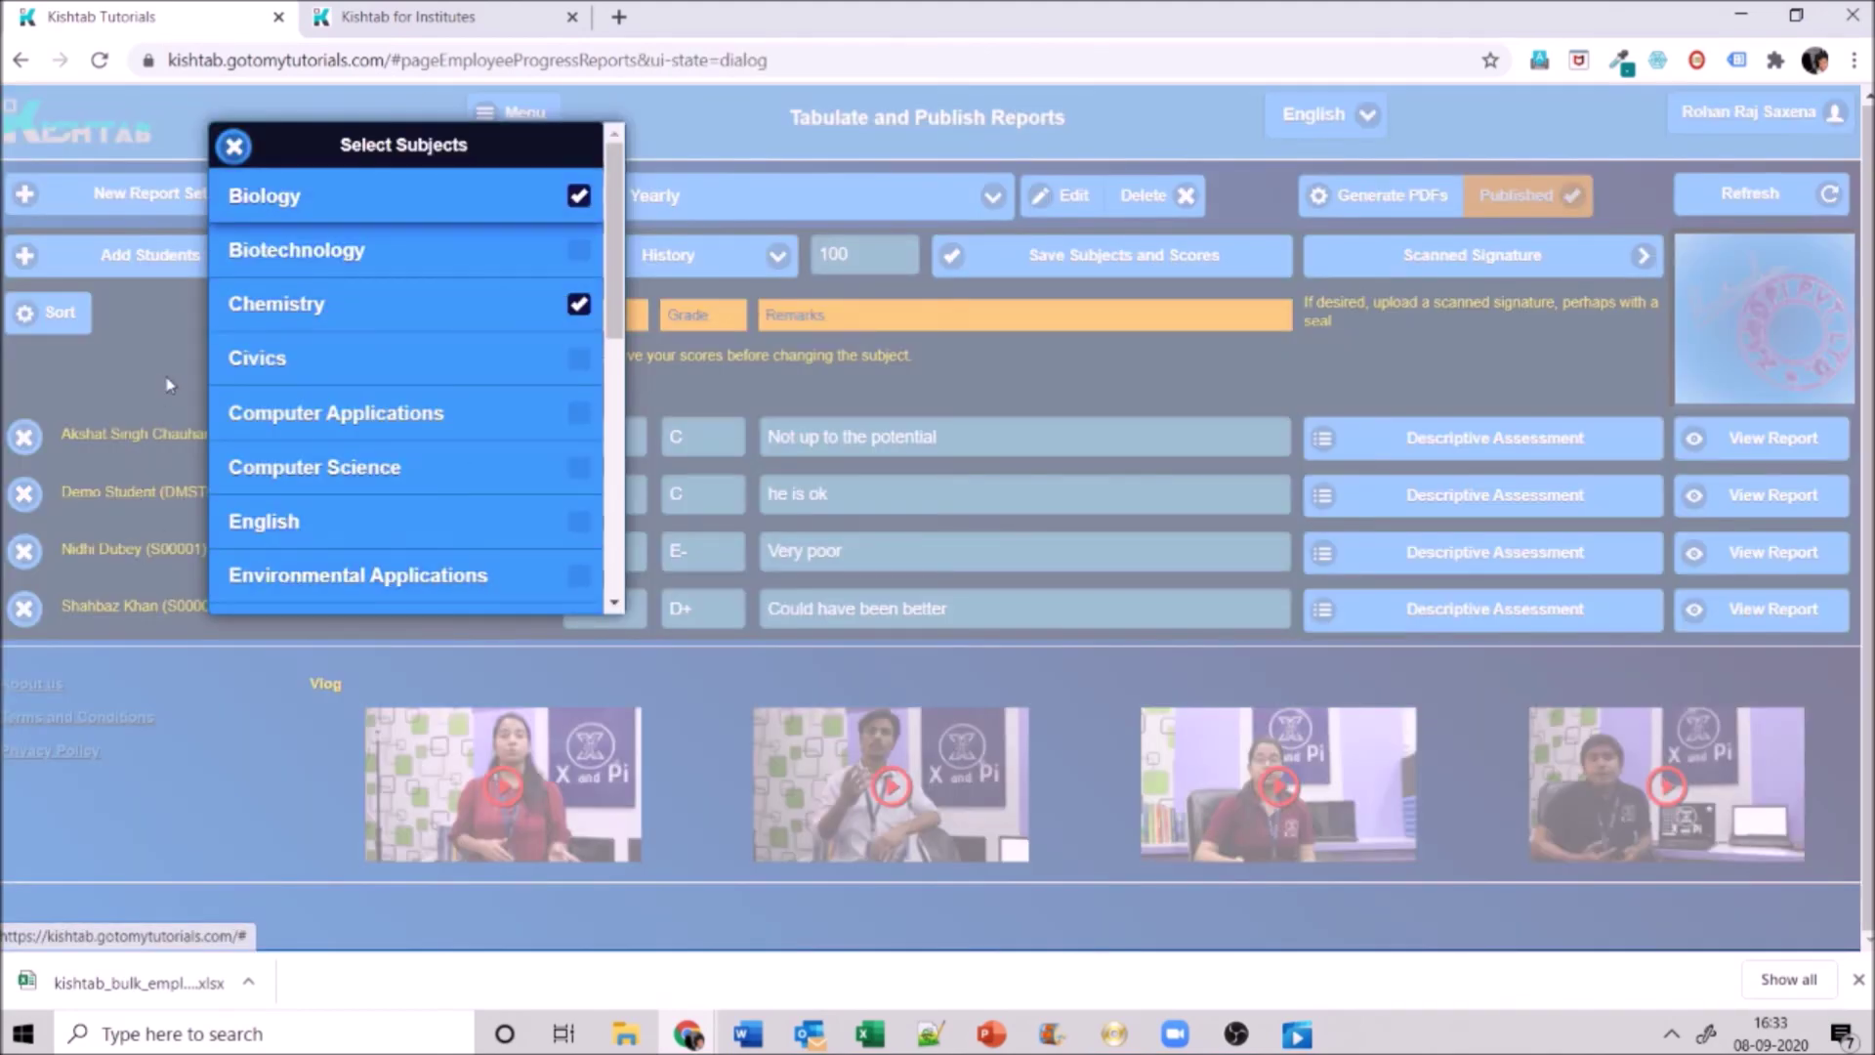
click(172, 384)
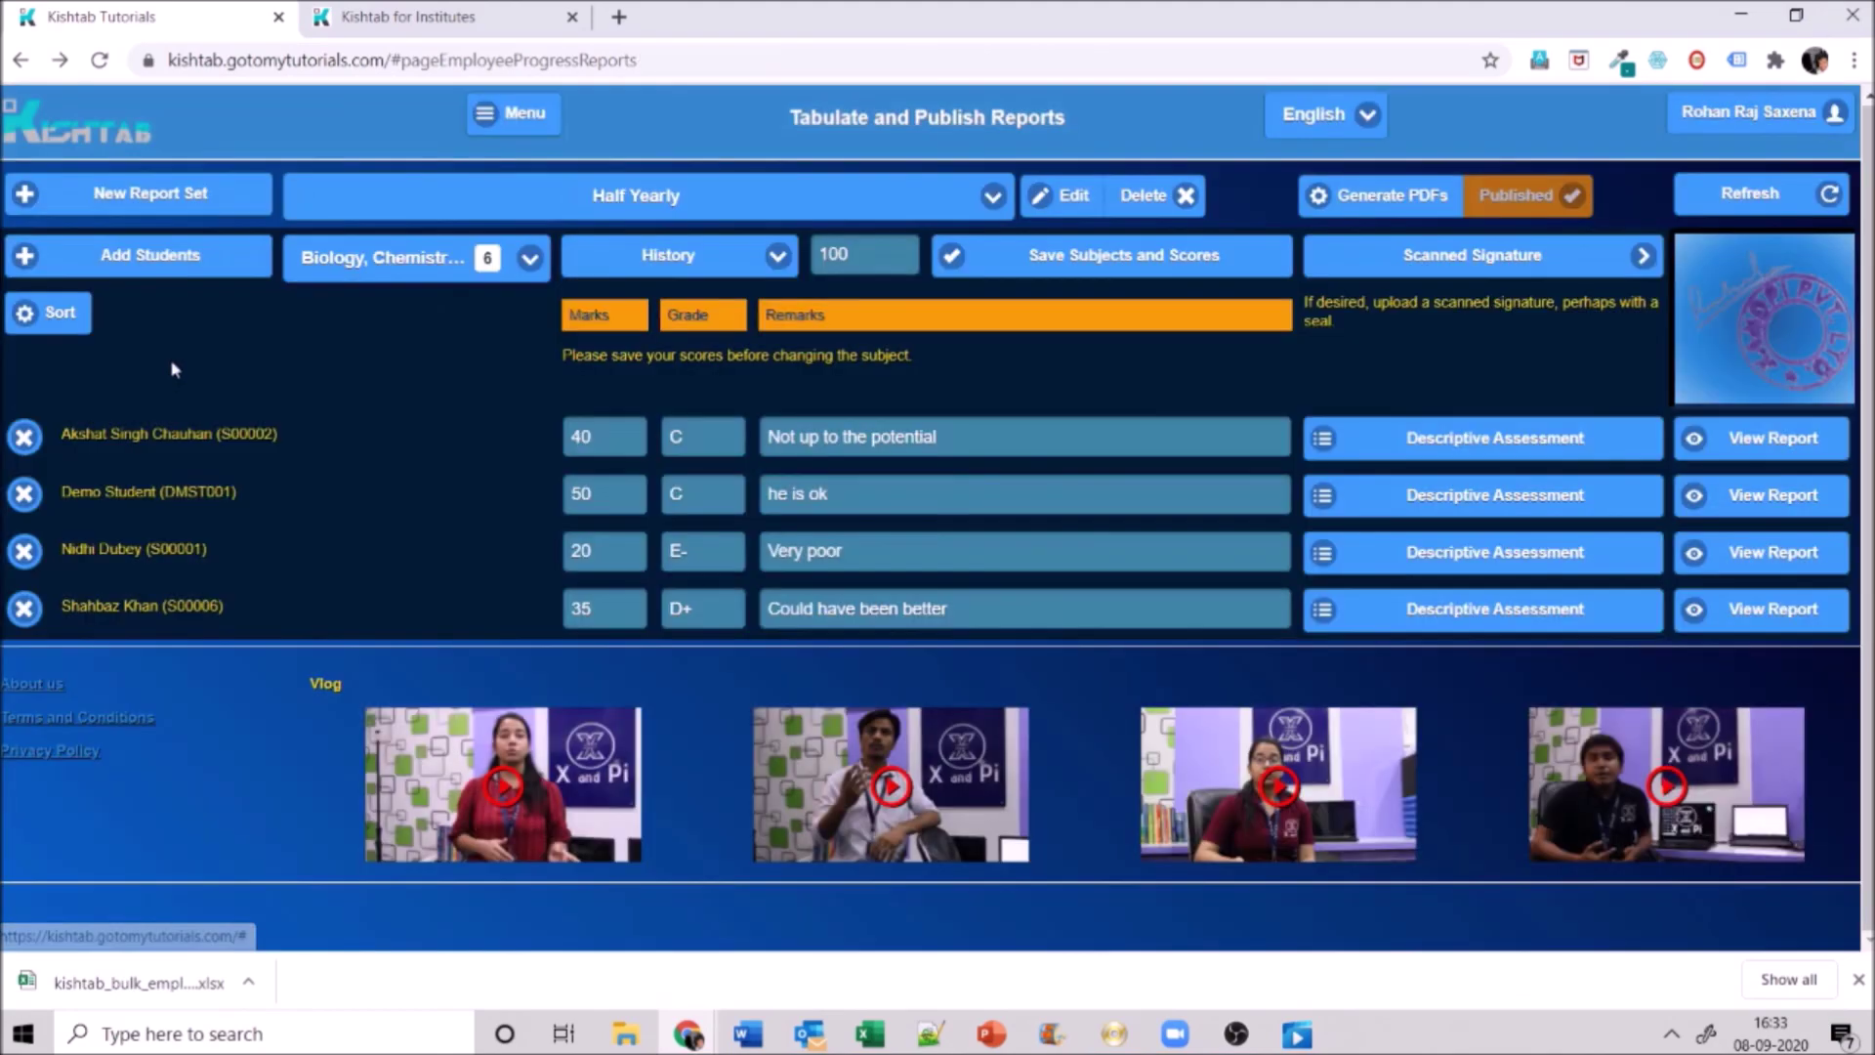
click(672, 259)
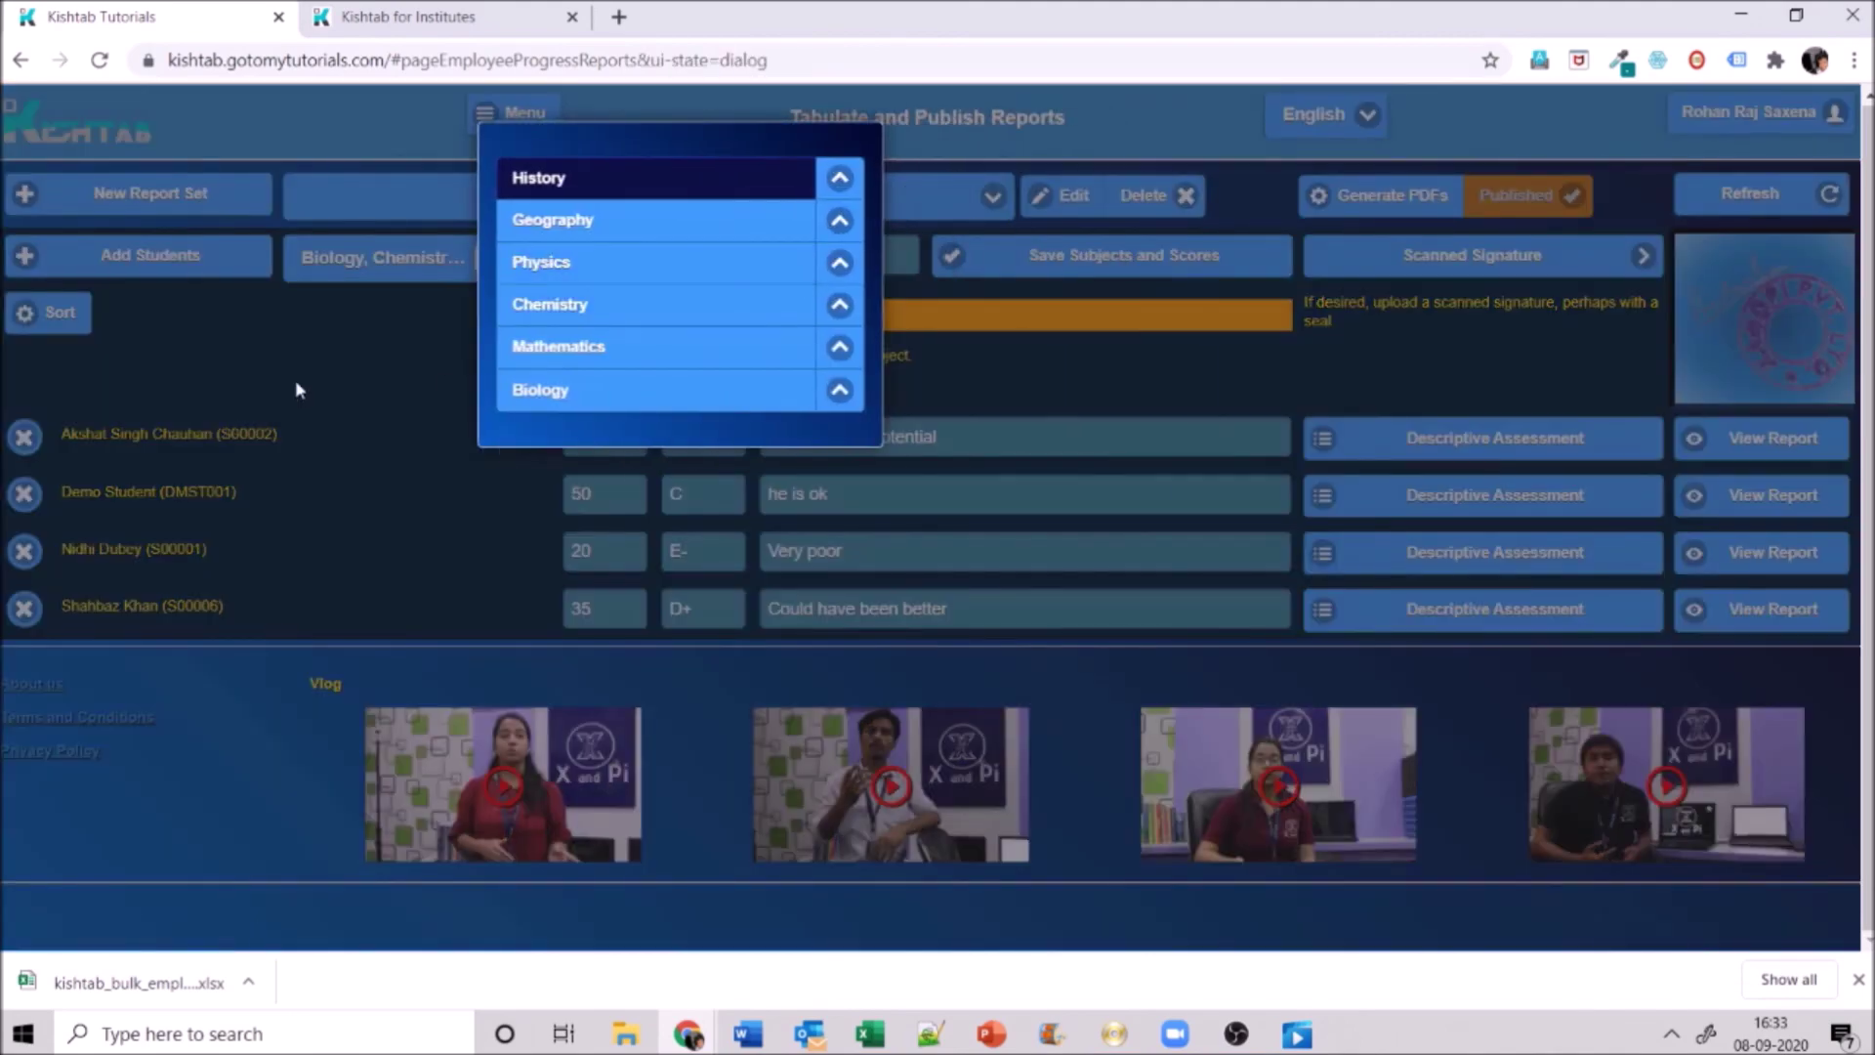
click(296, 378)
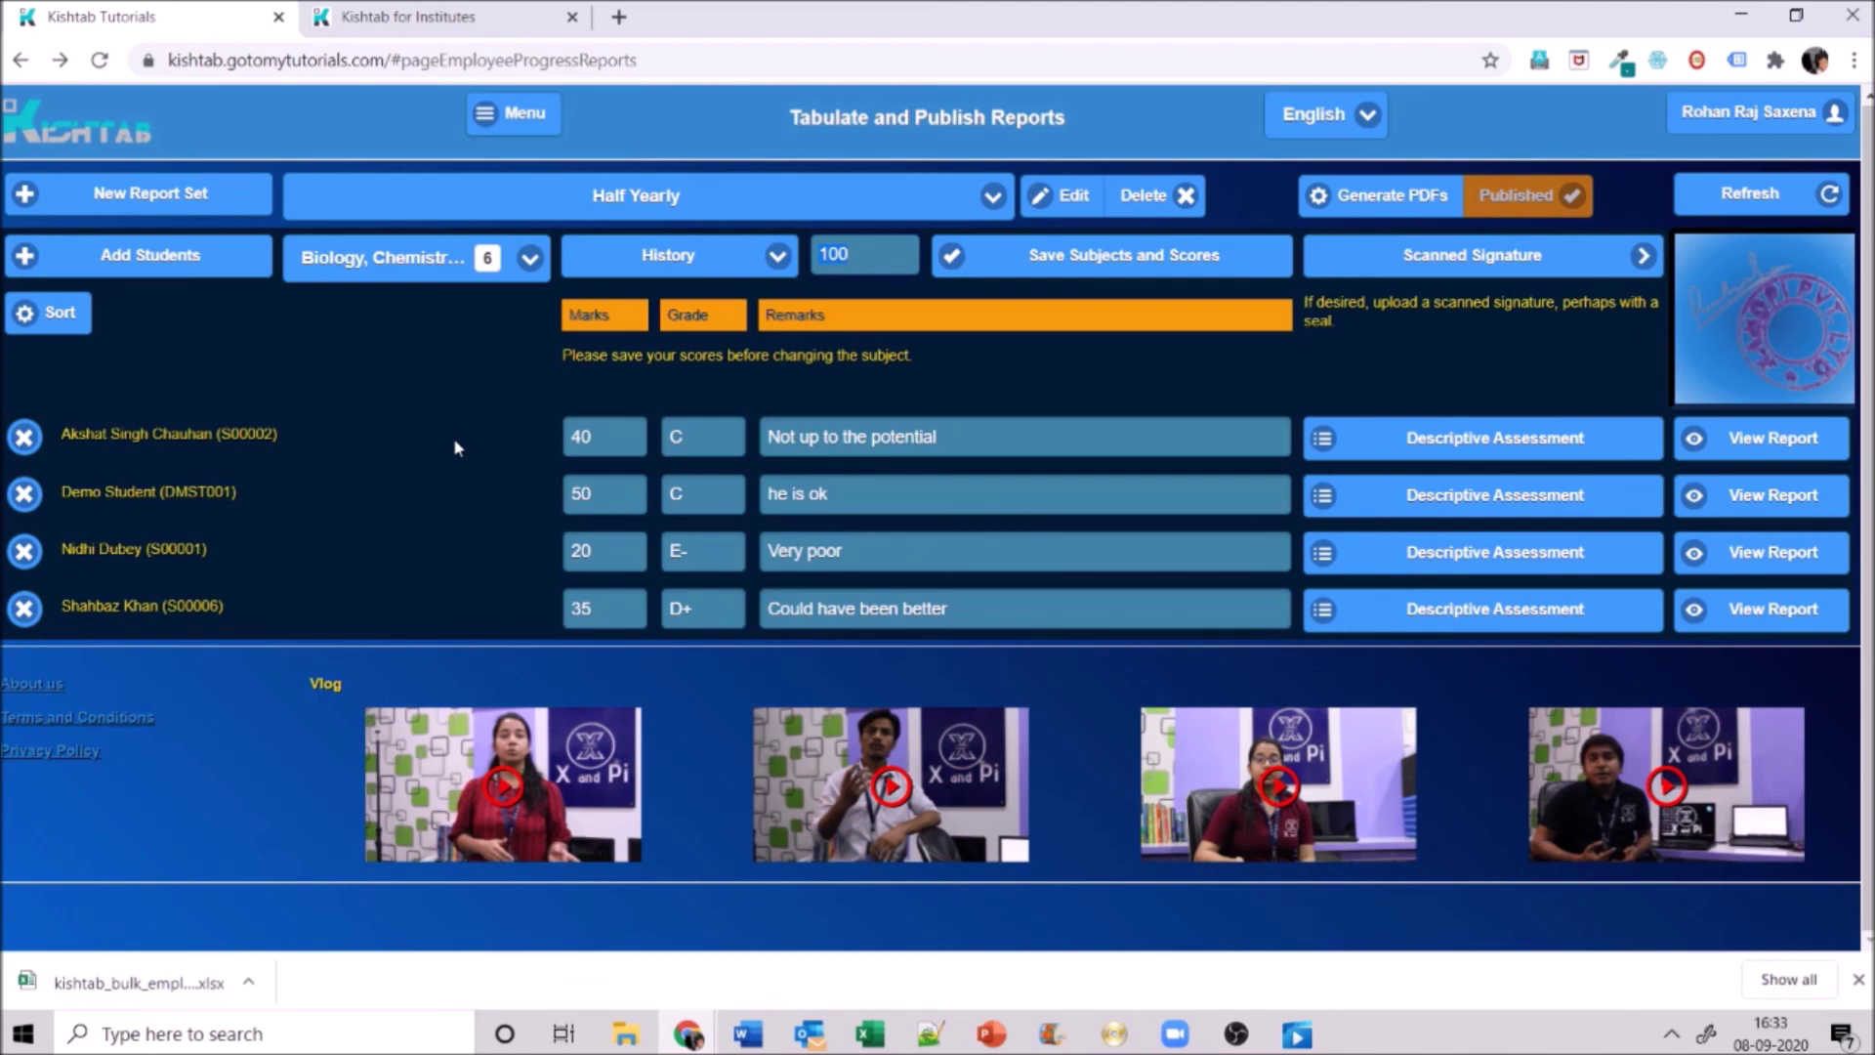
Step: Append '. And I am Upset about his attendance' to the first student's Attendance remark and save it
double_click(581, 436)
click(978, 433)
click(1481, 440)
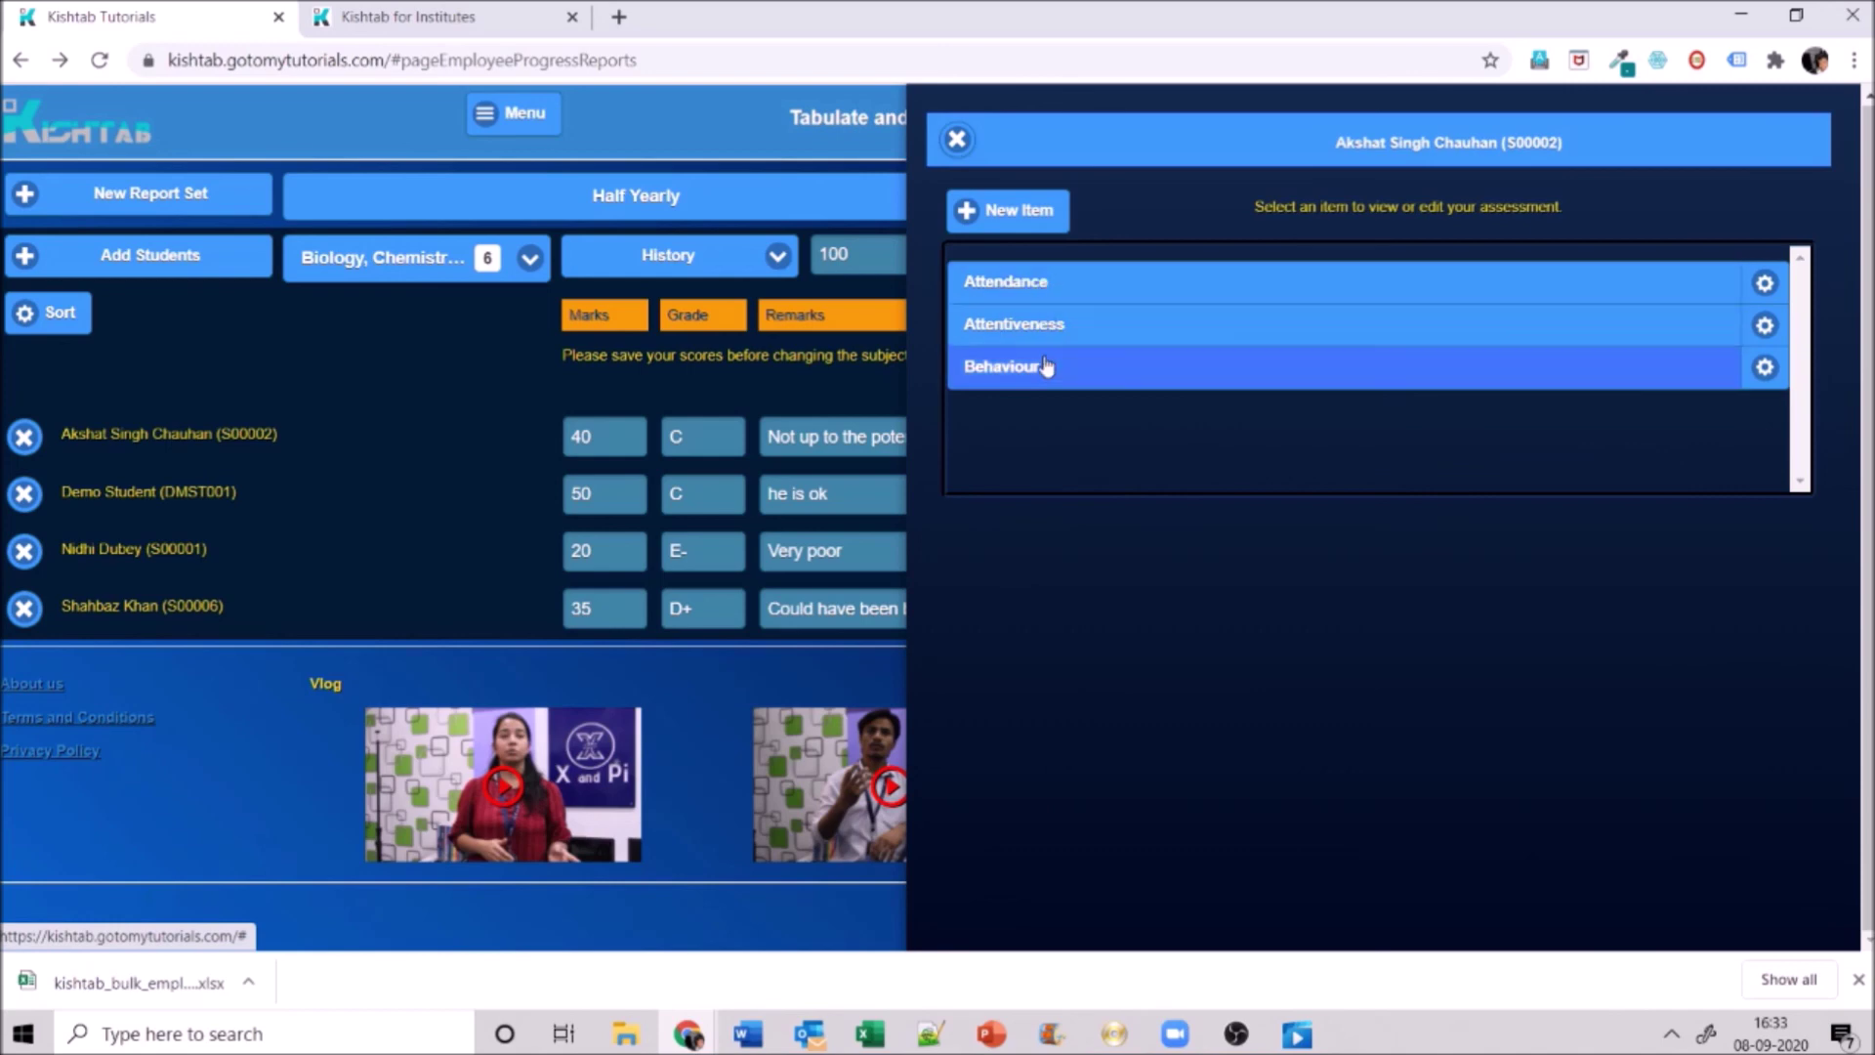
click(1034, 283)
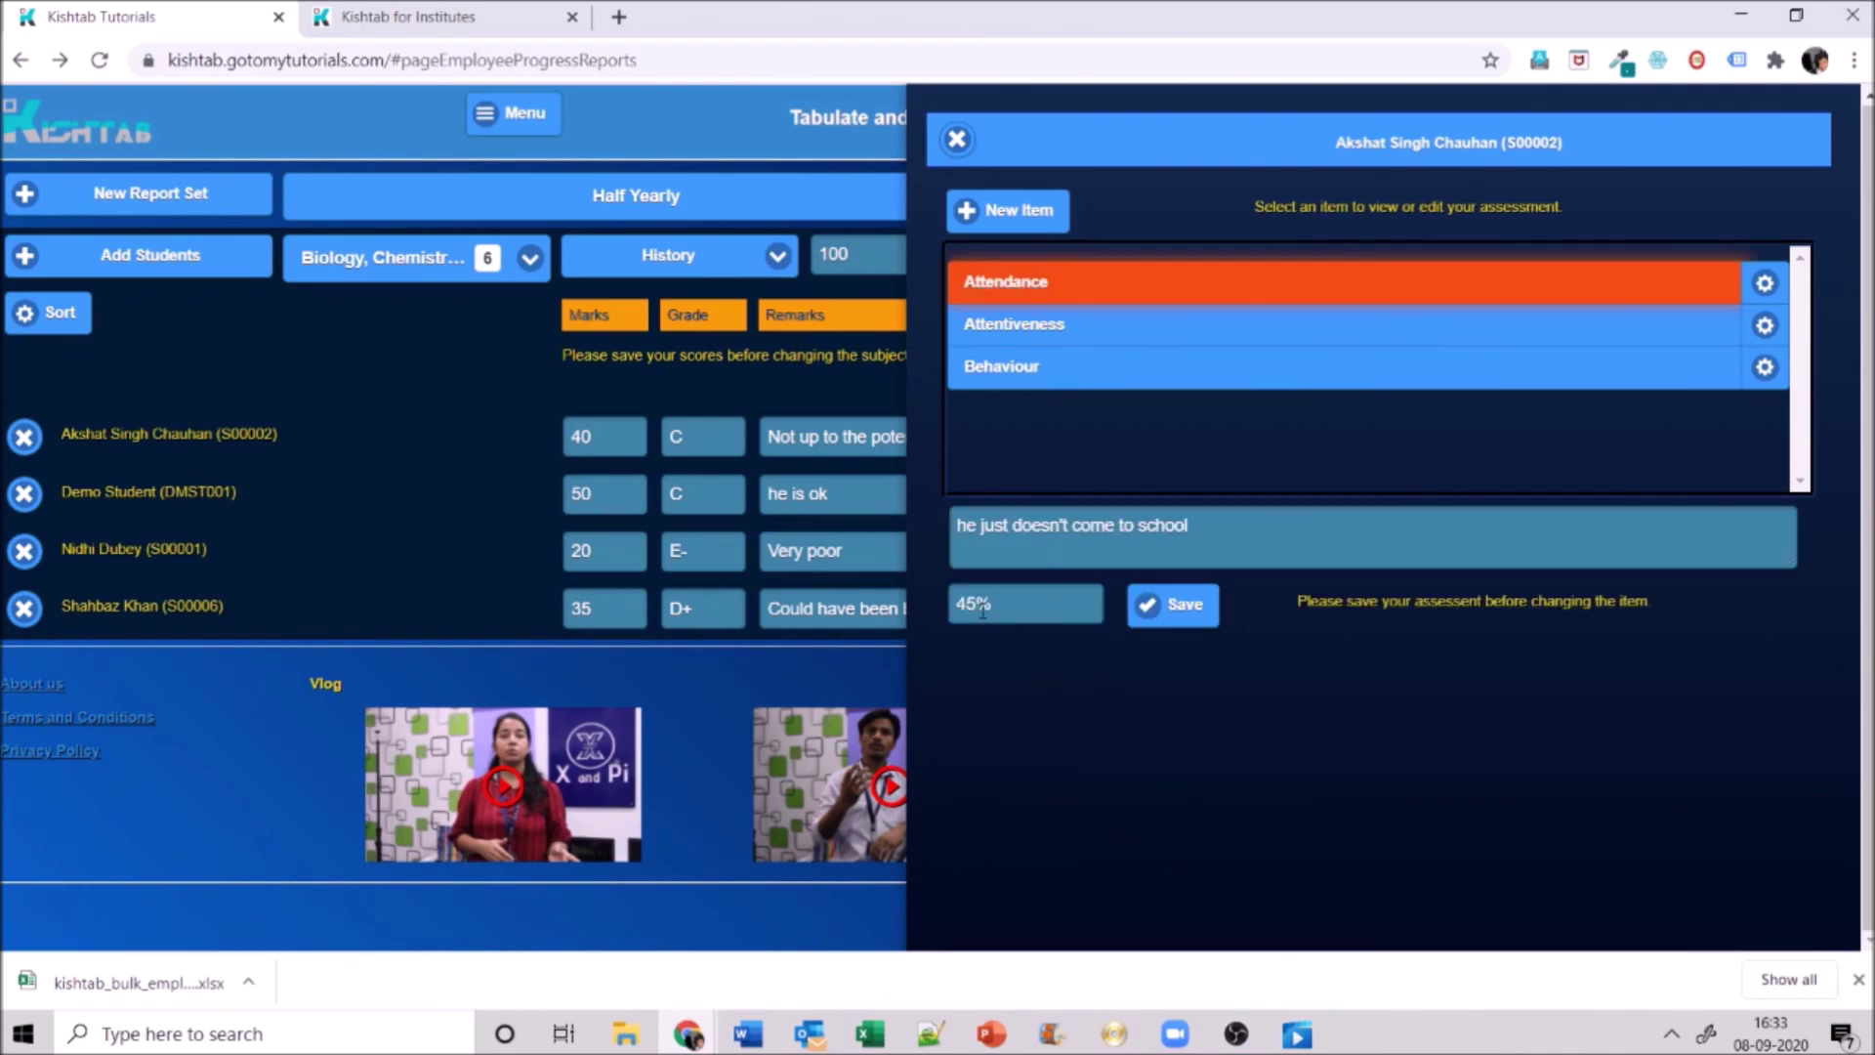
click(1193, 527)
text(. And I am Upset a)
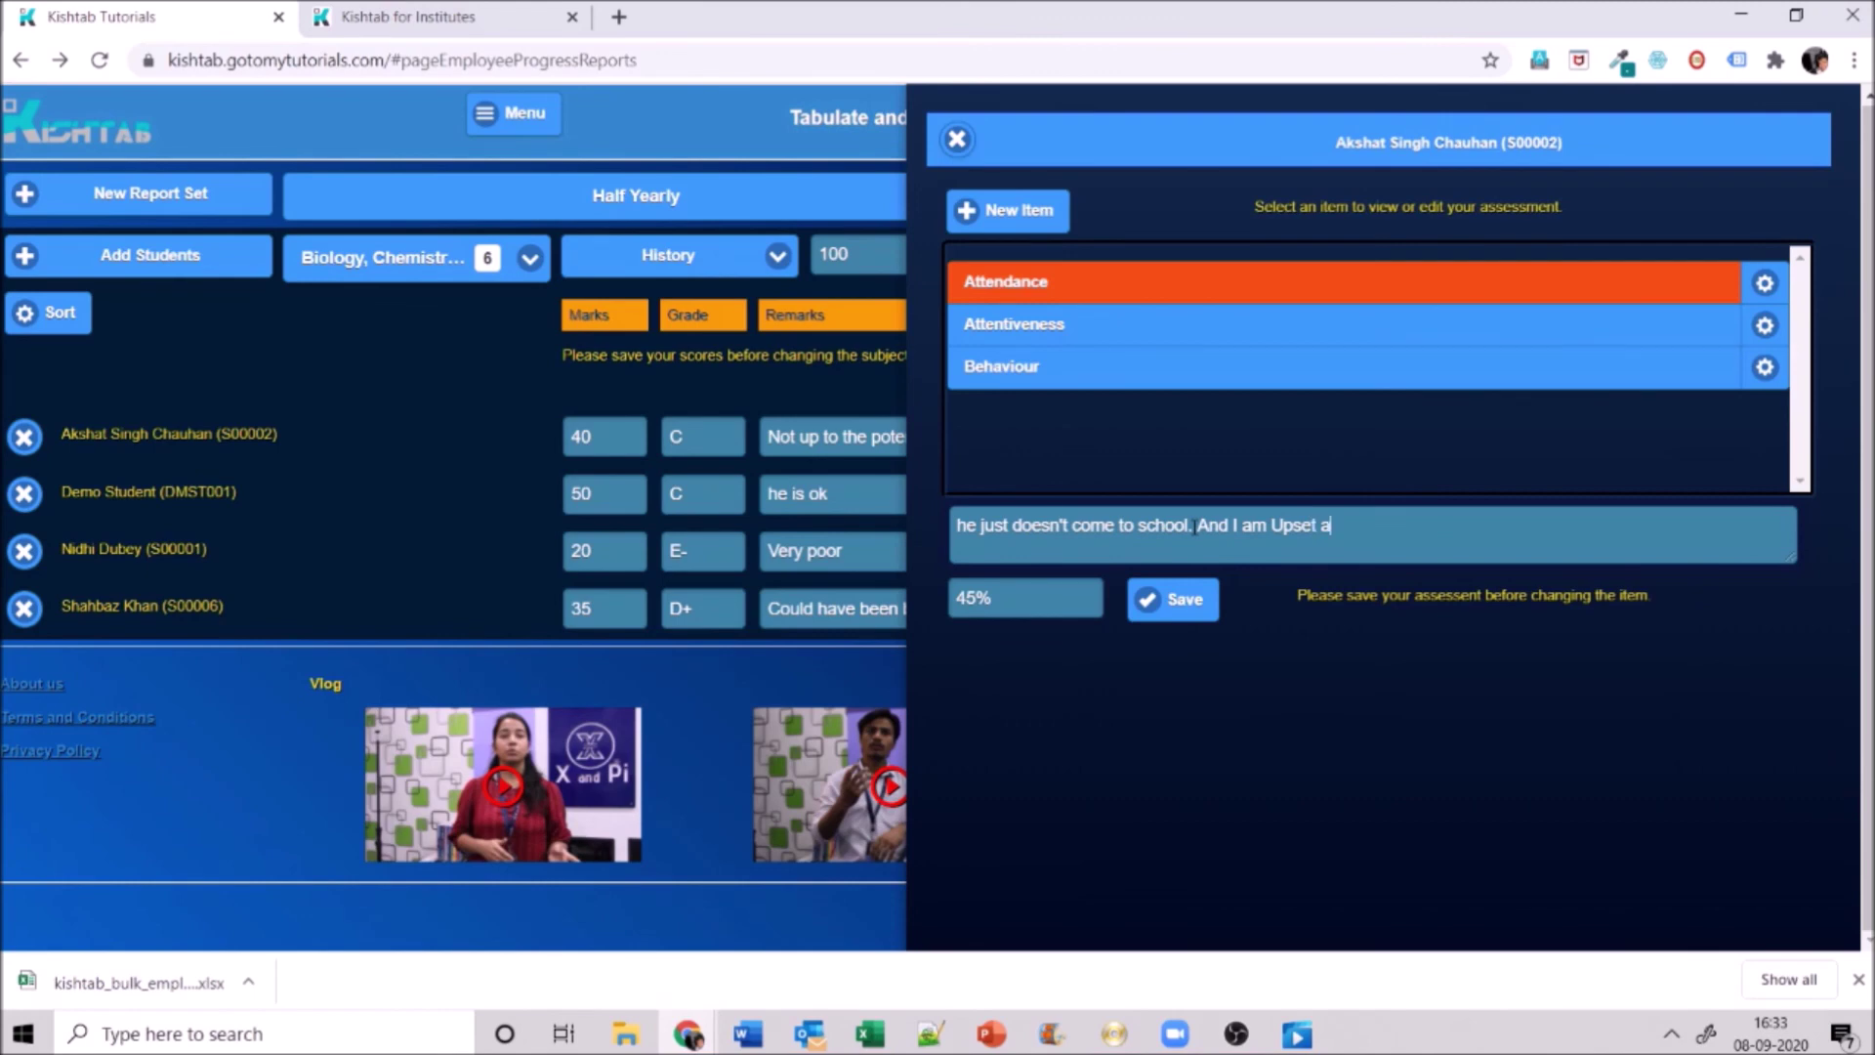
text(bout his attendance)
click(1172, 602)
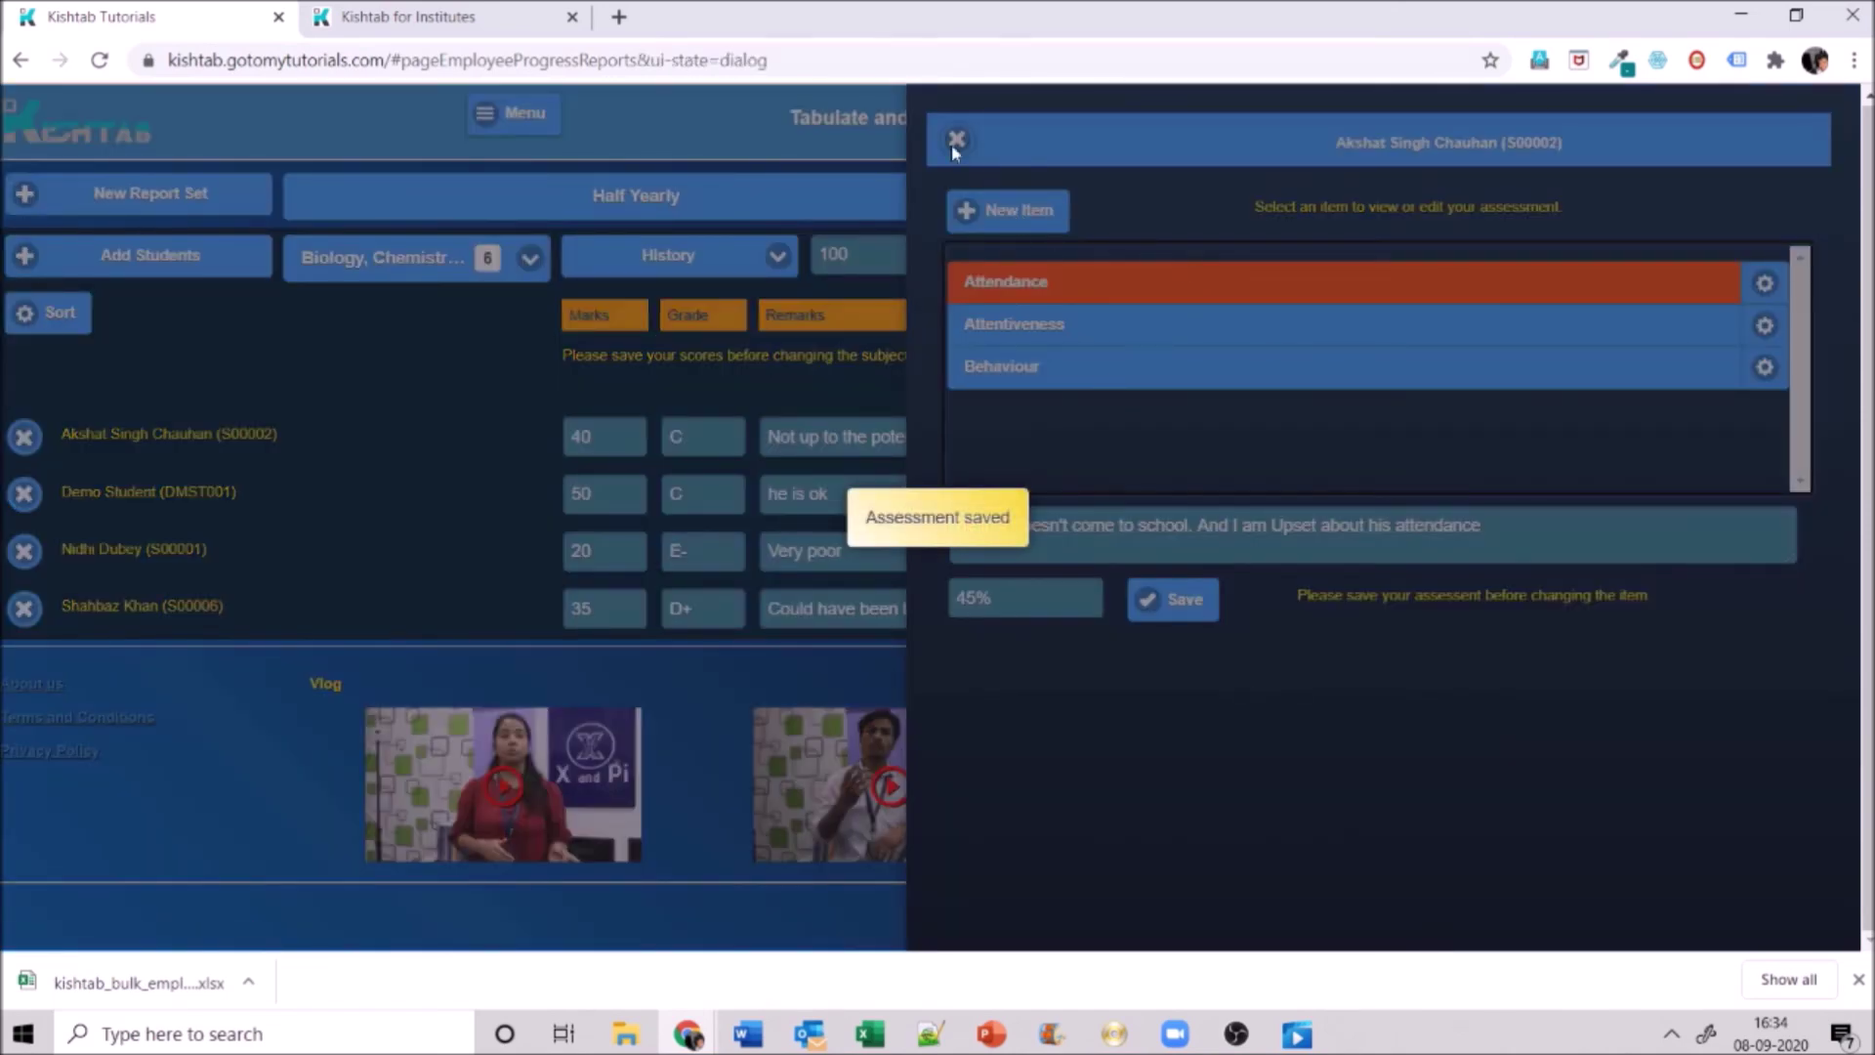
Step: Close the assessment panel and save the report's subjects and scores
click(952, 142)
click(974, 139)
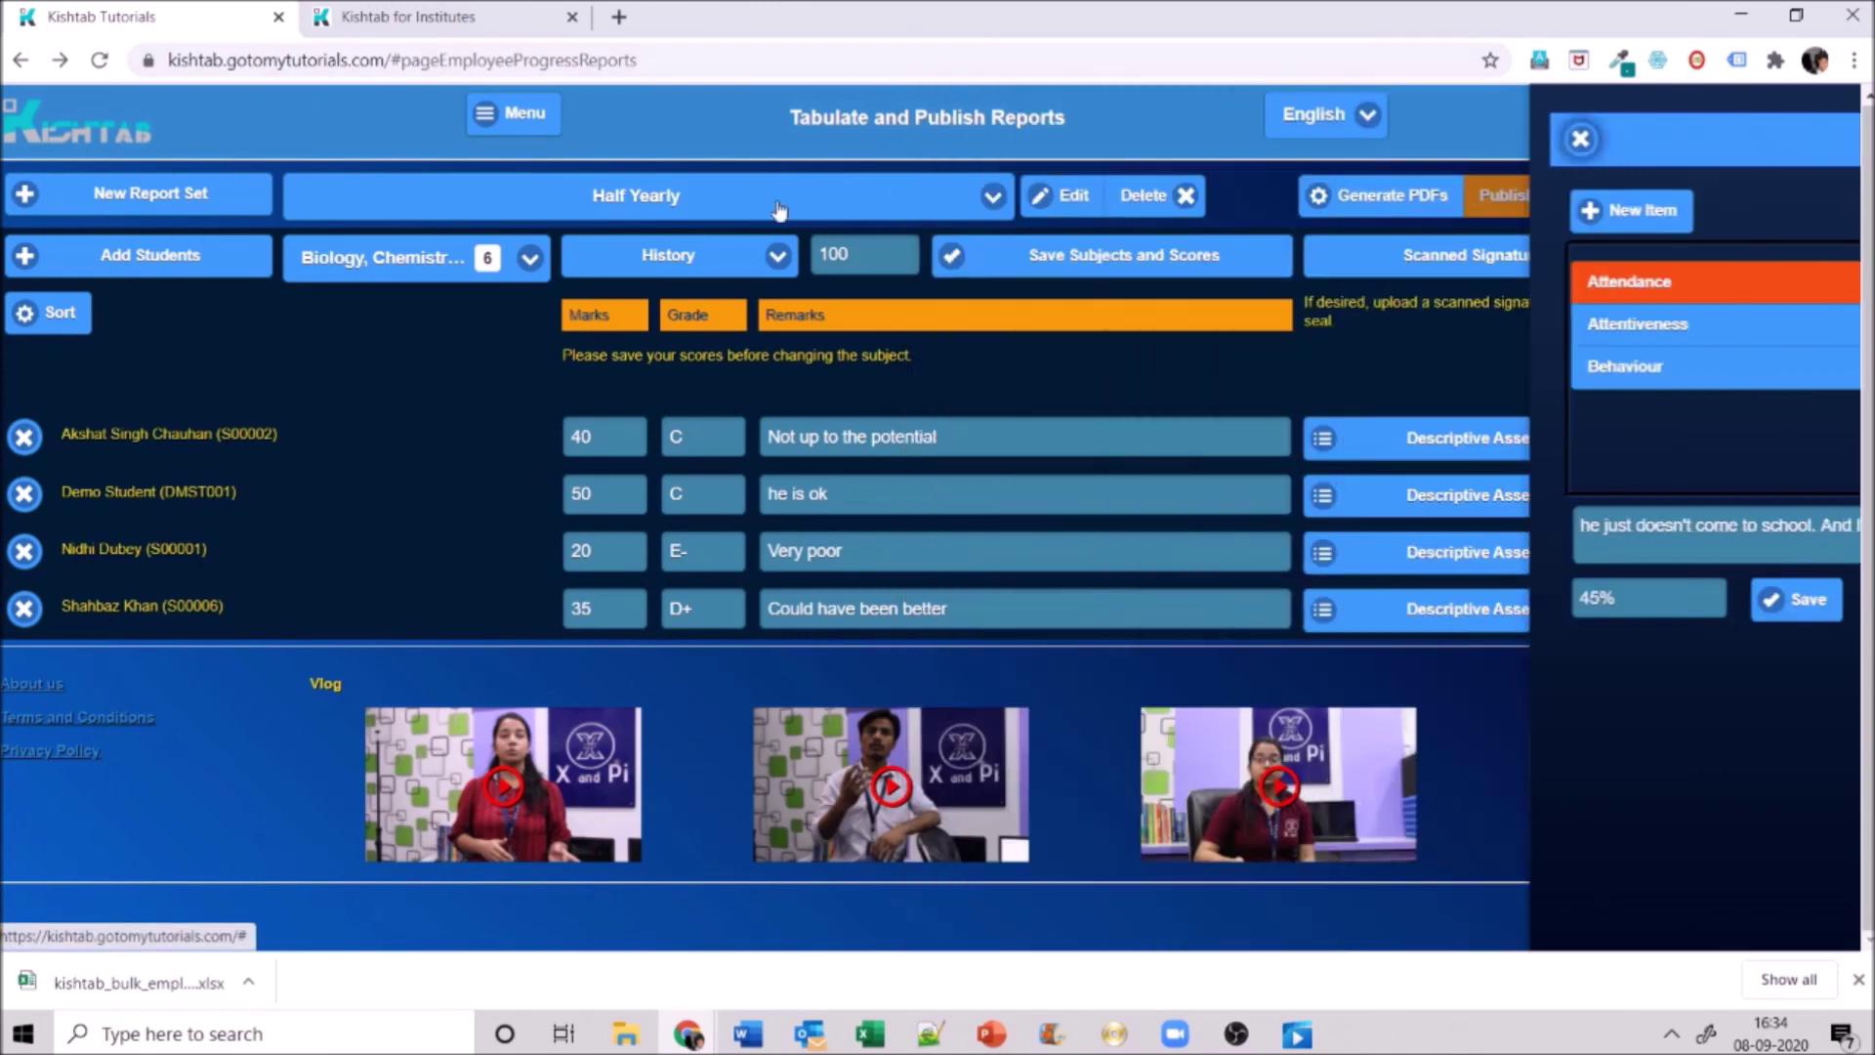
click(1149, 260)
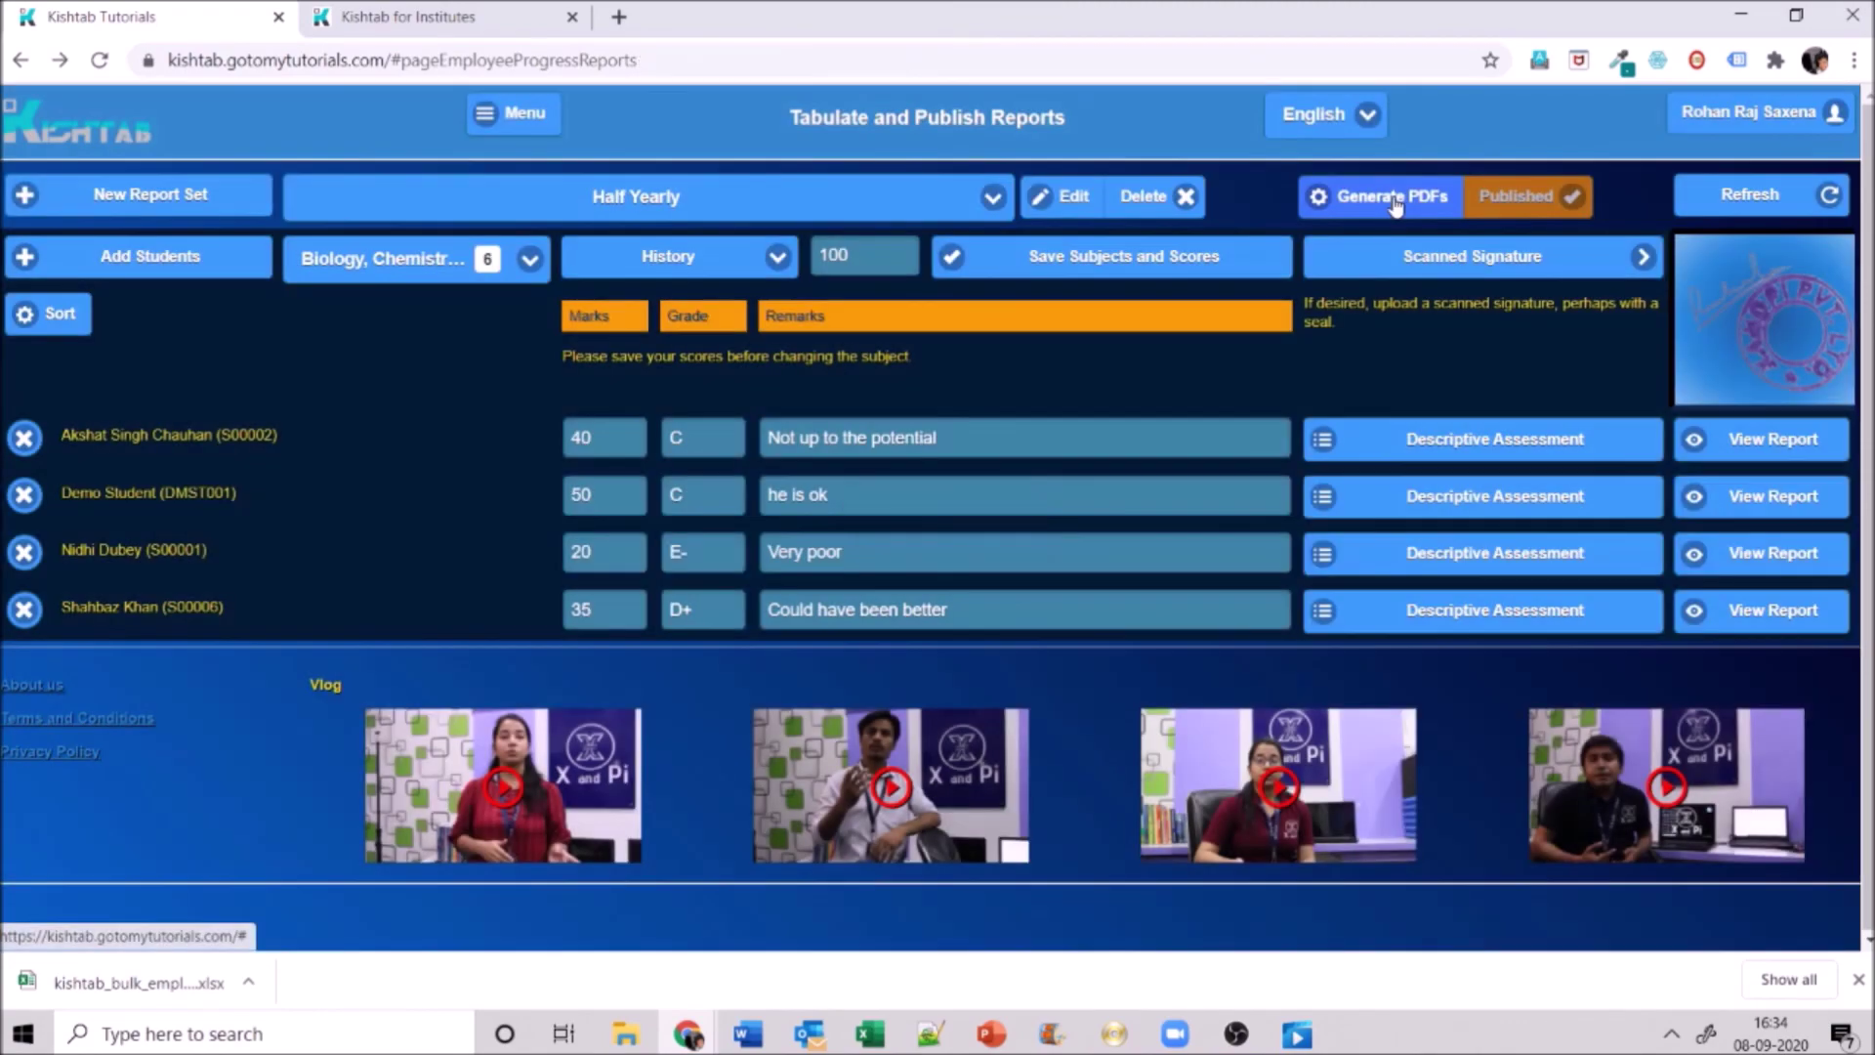
Step: Generate the Half Yearly PDFs and verify the new Attendance remark in the Progress Report preview
click(1395, 198)
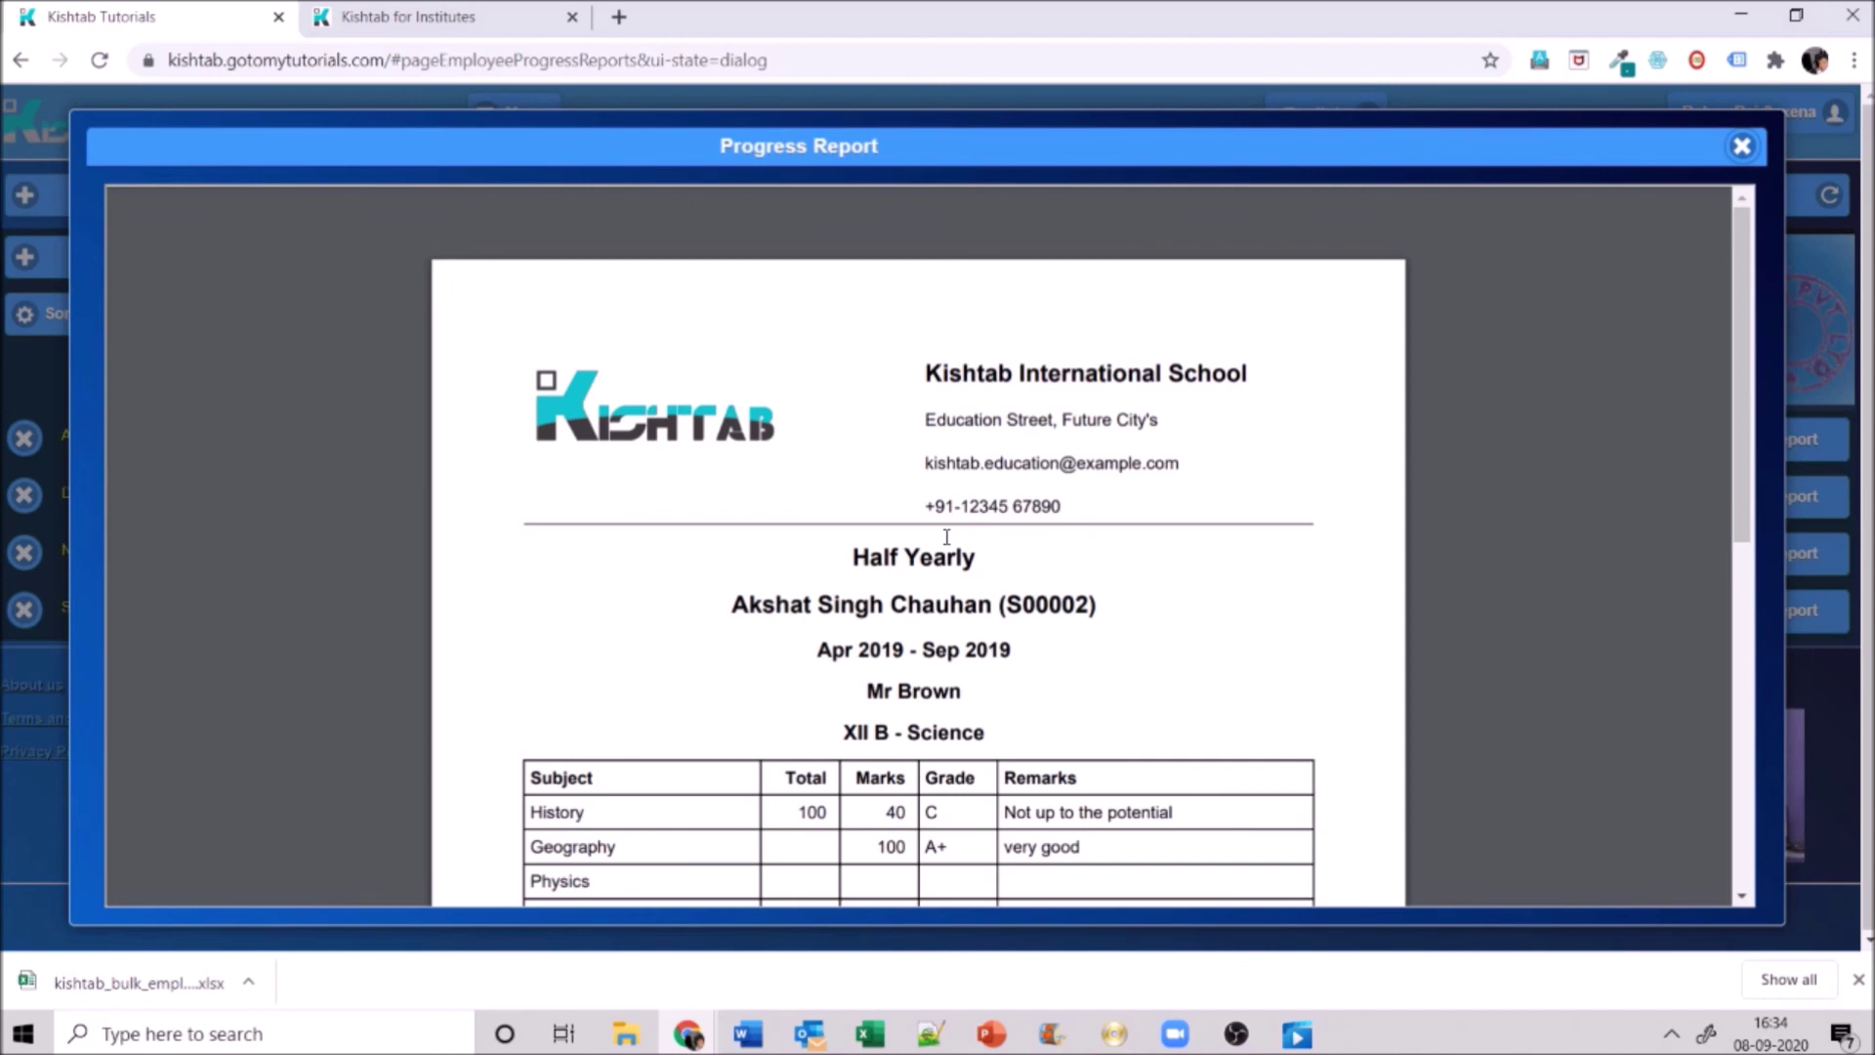
scroll(947, 536, down, 8)
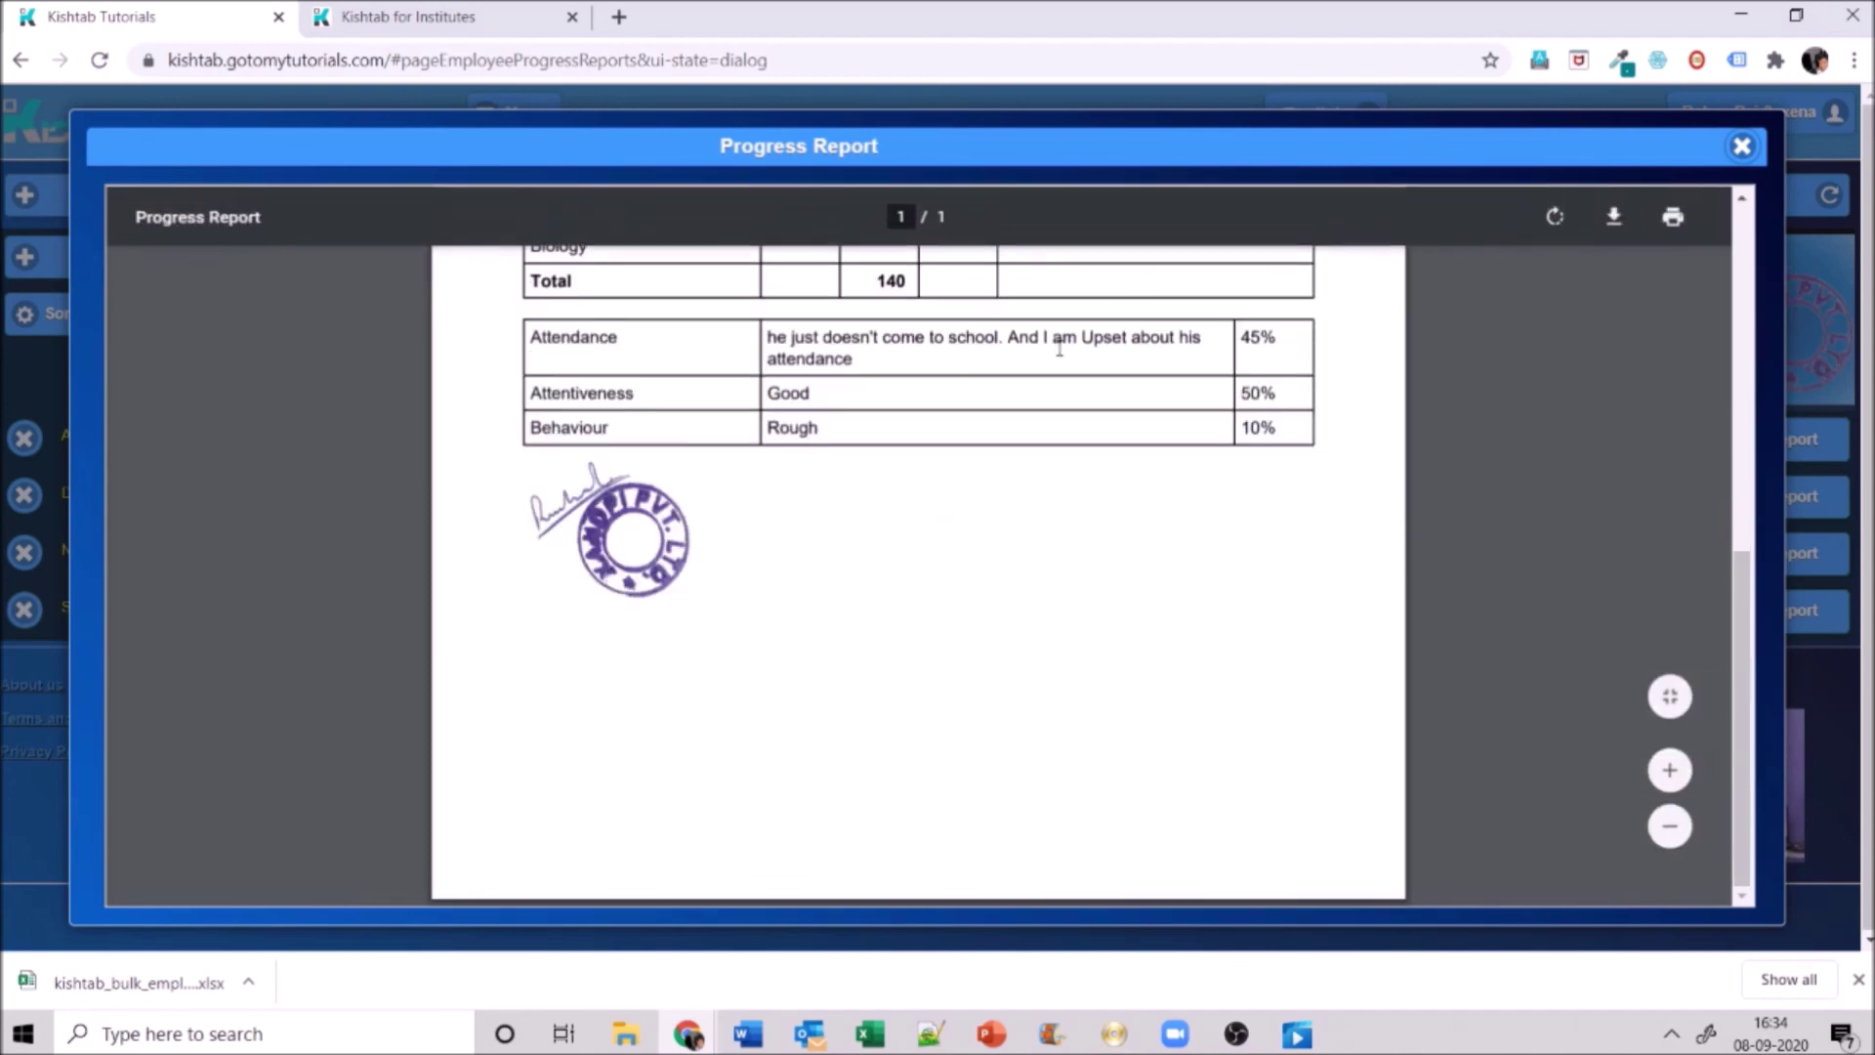
drag(1010, 338, 1198, 348)
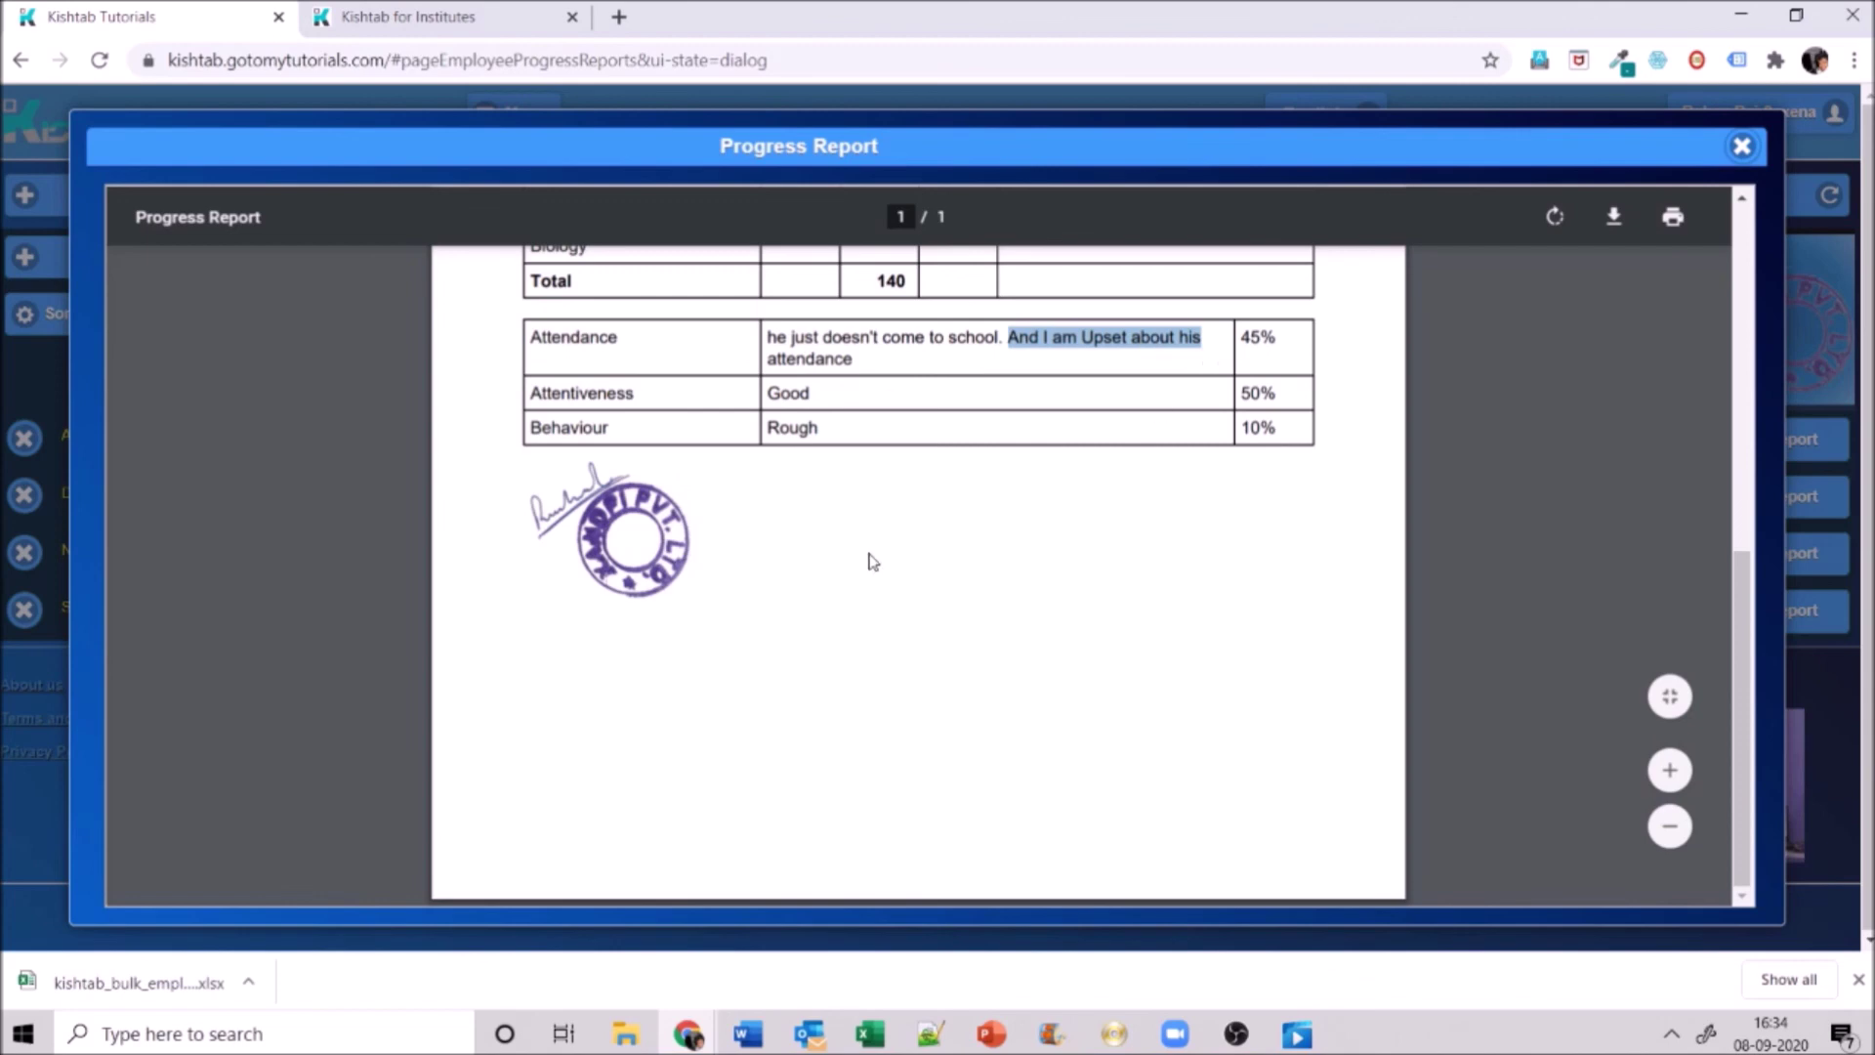
scroll(950, 645, up, 10)
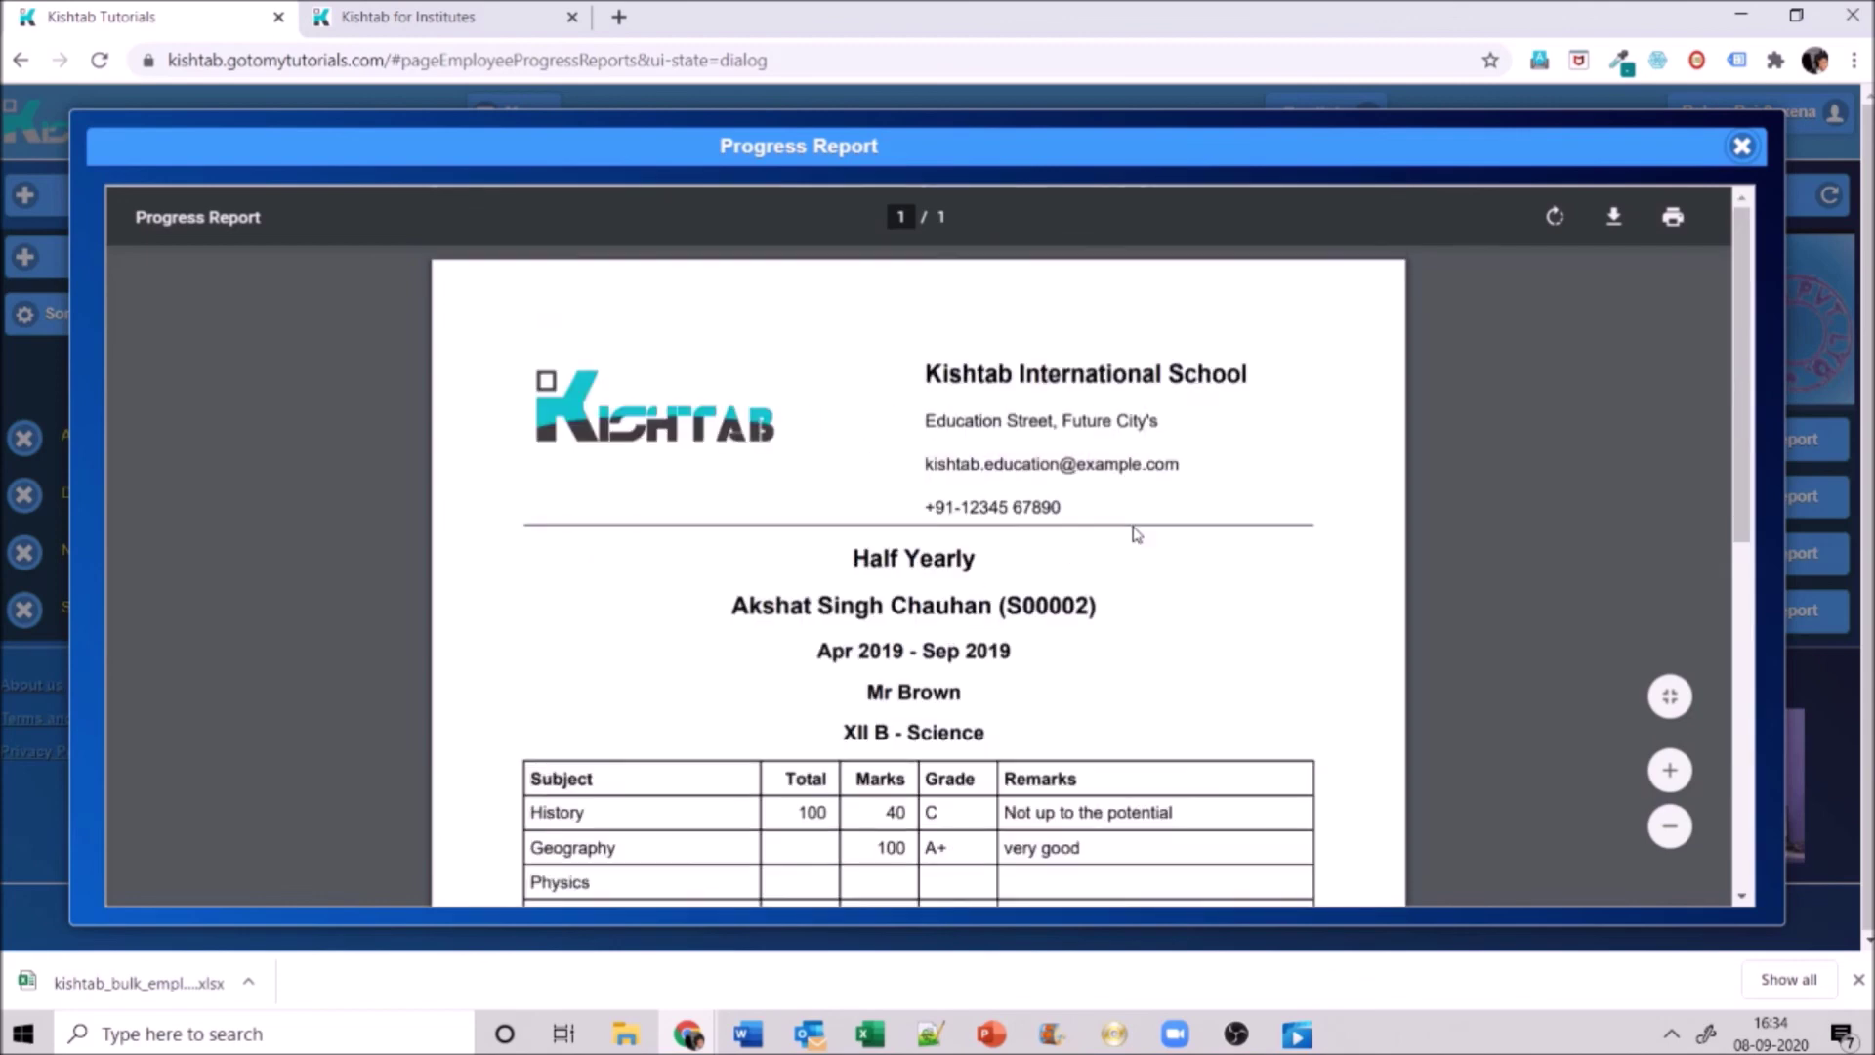
click(1739, 148)
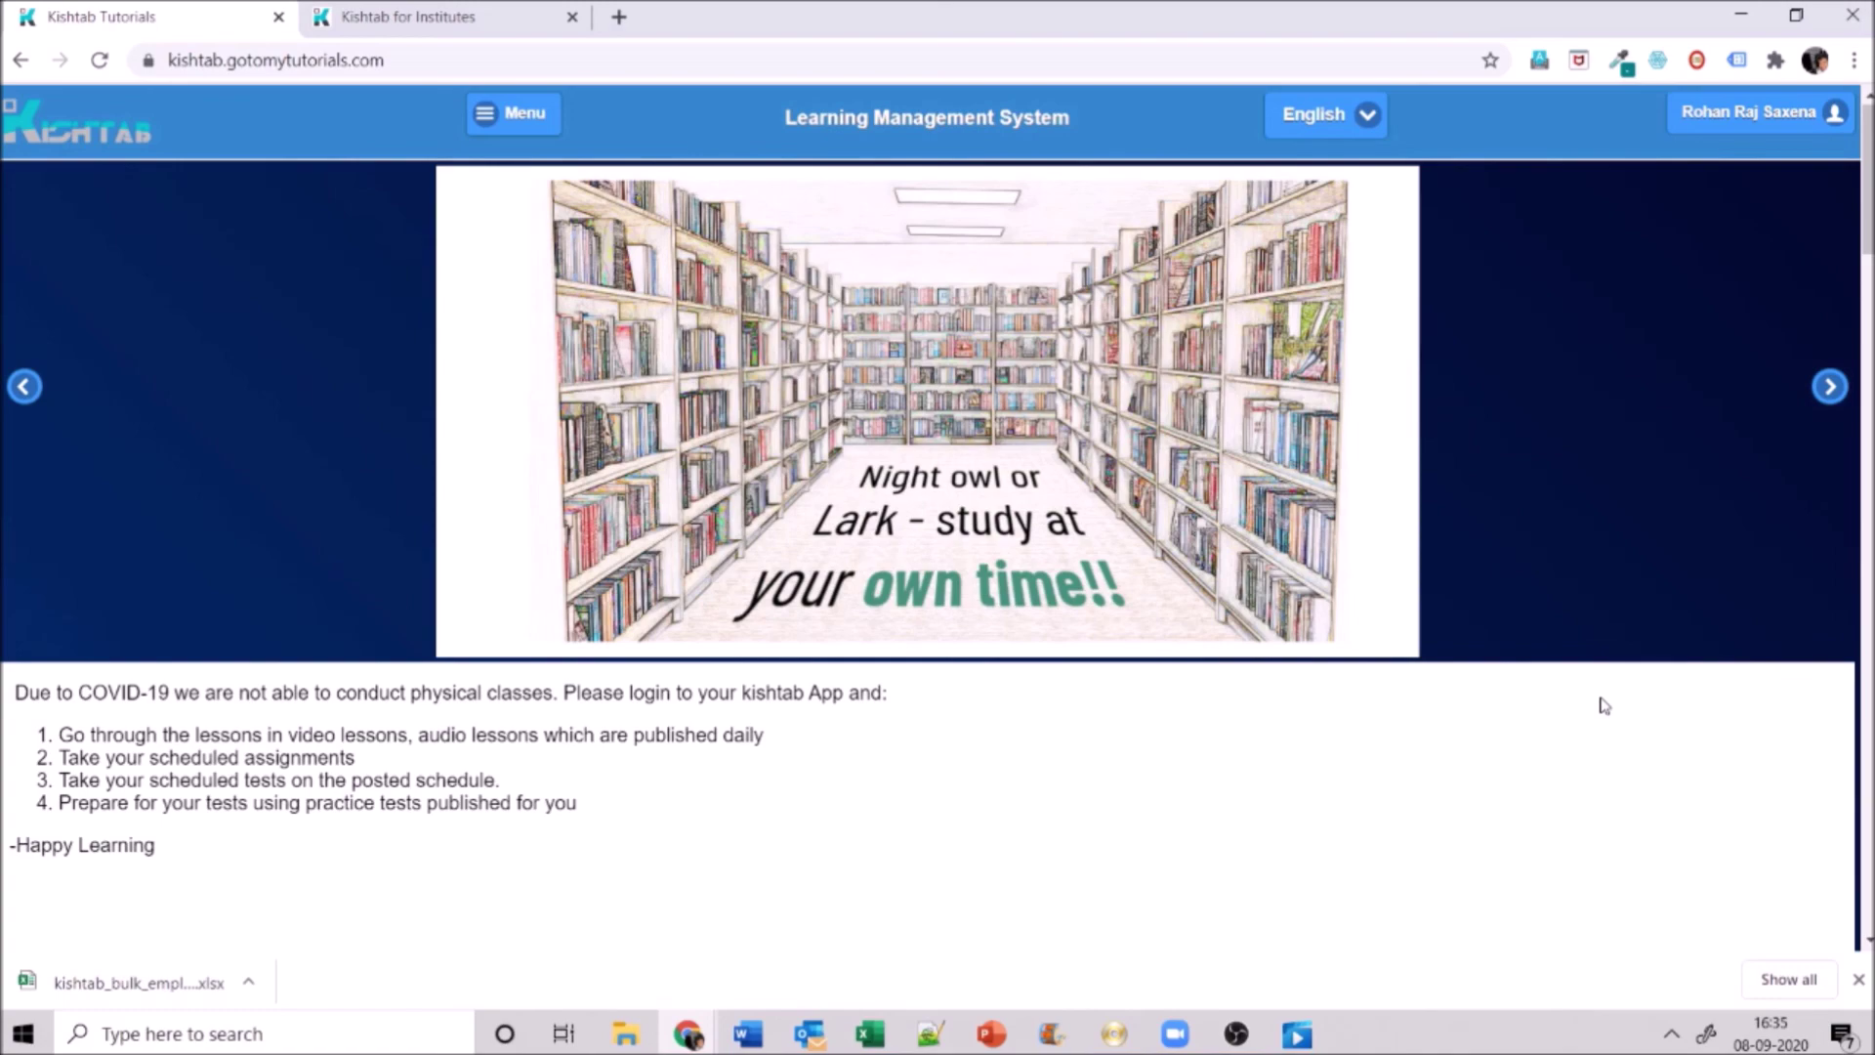
Step: Scroll to Summer Camp on the home page and close Chrome's downloads bar
scroll(1182, 723, down, 5)
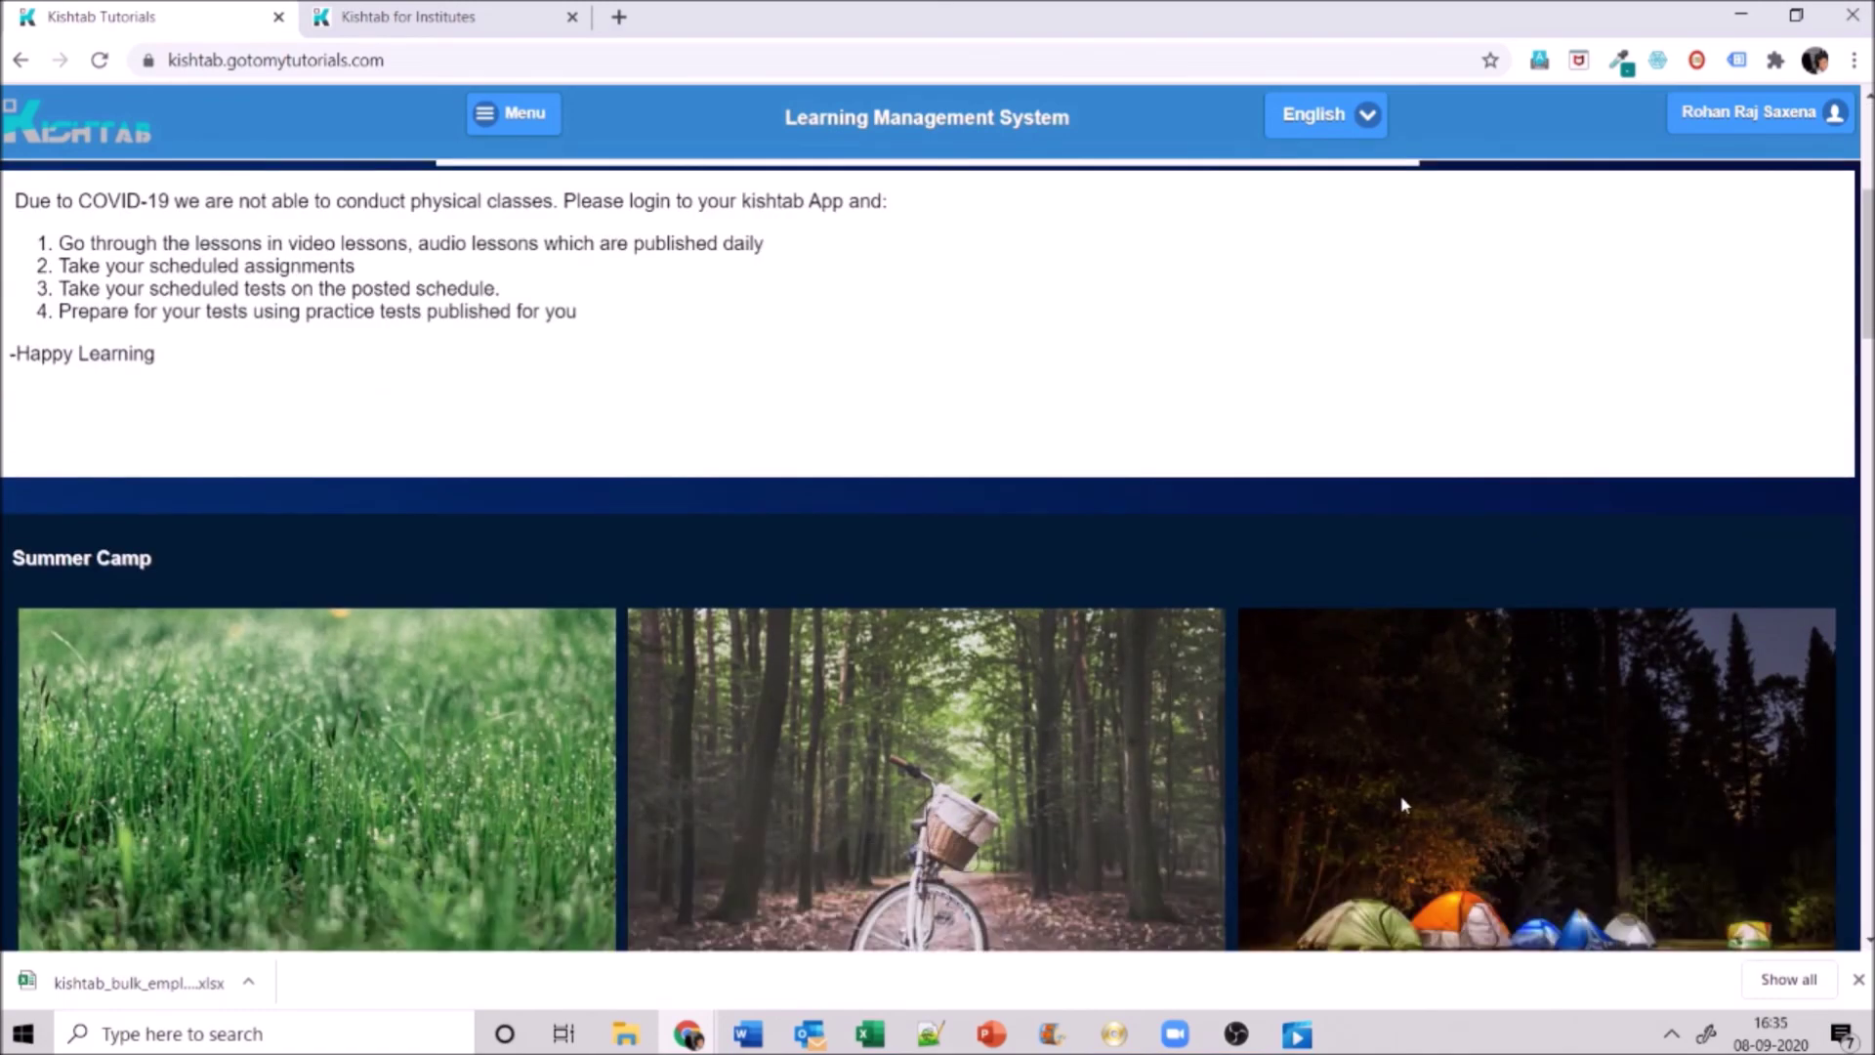
click(1859, 979)
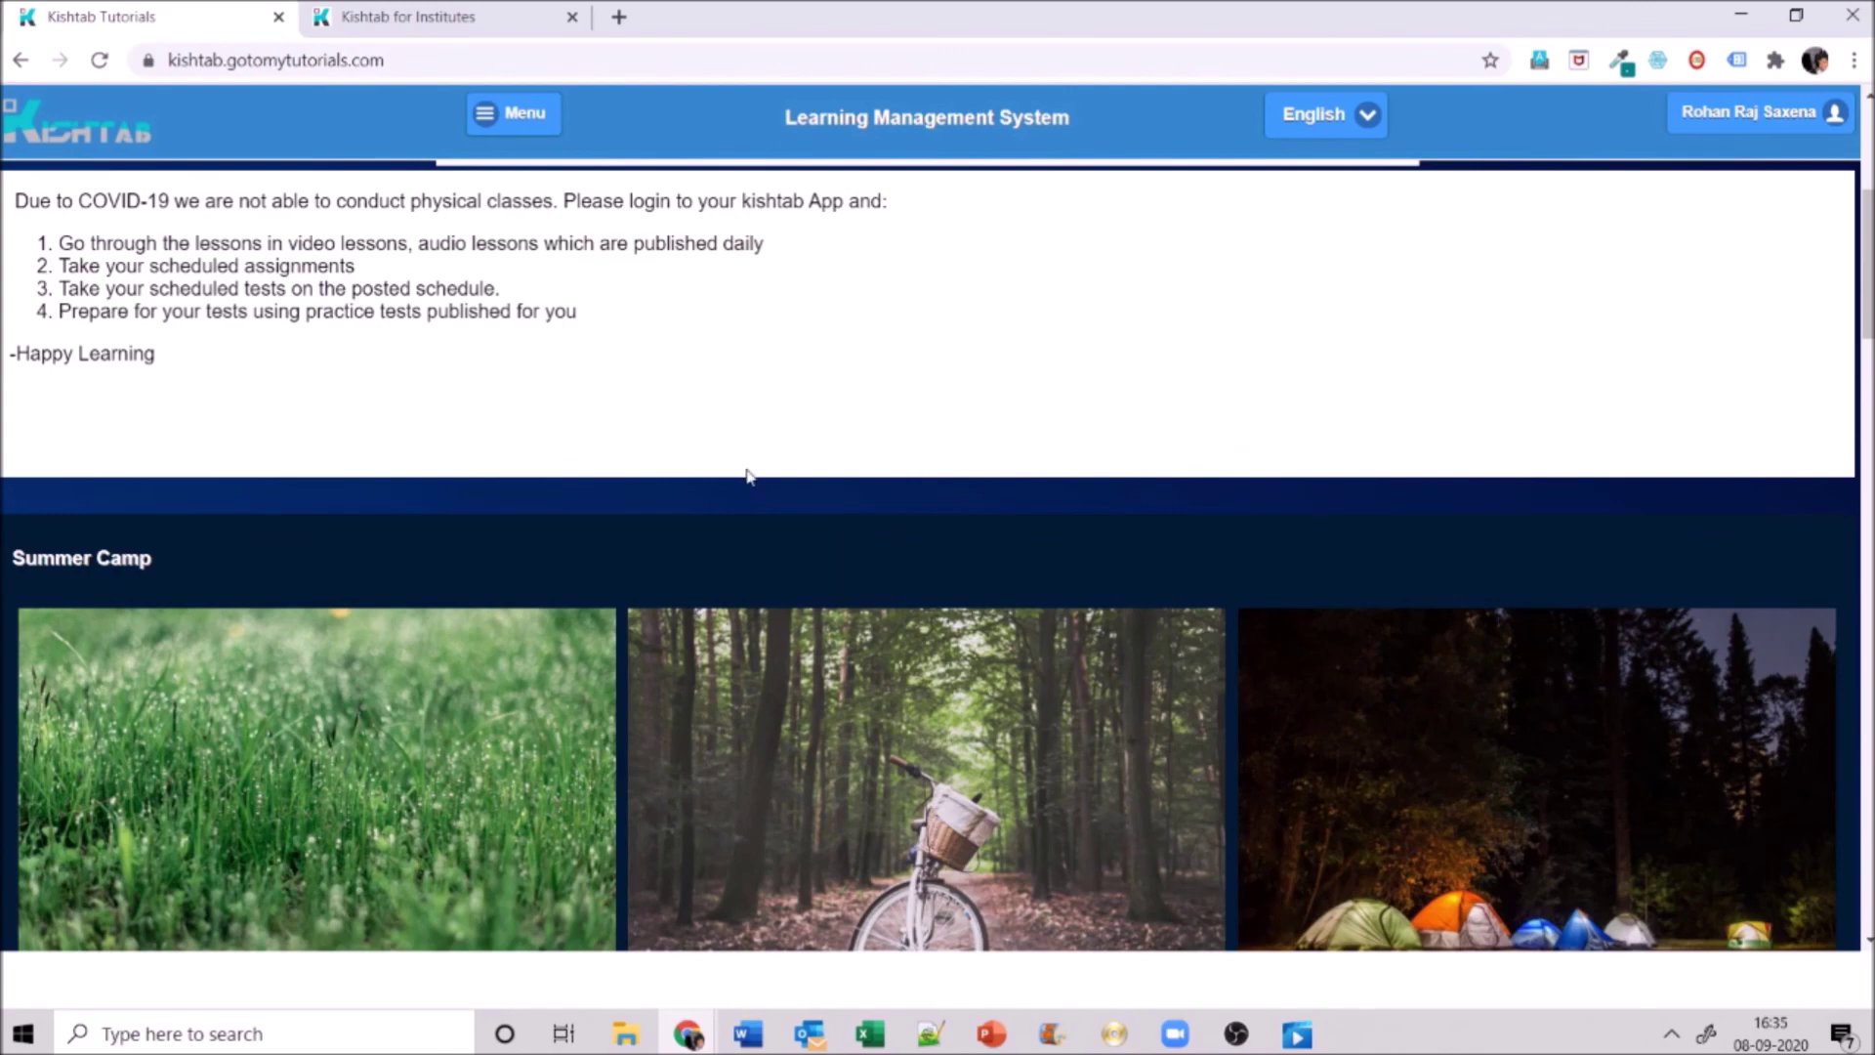
scroll(866, 520, up, 5)
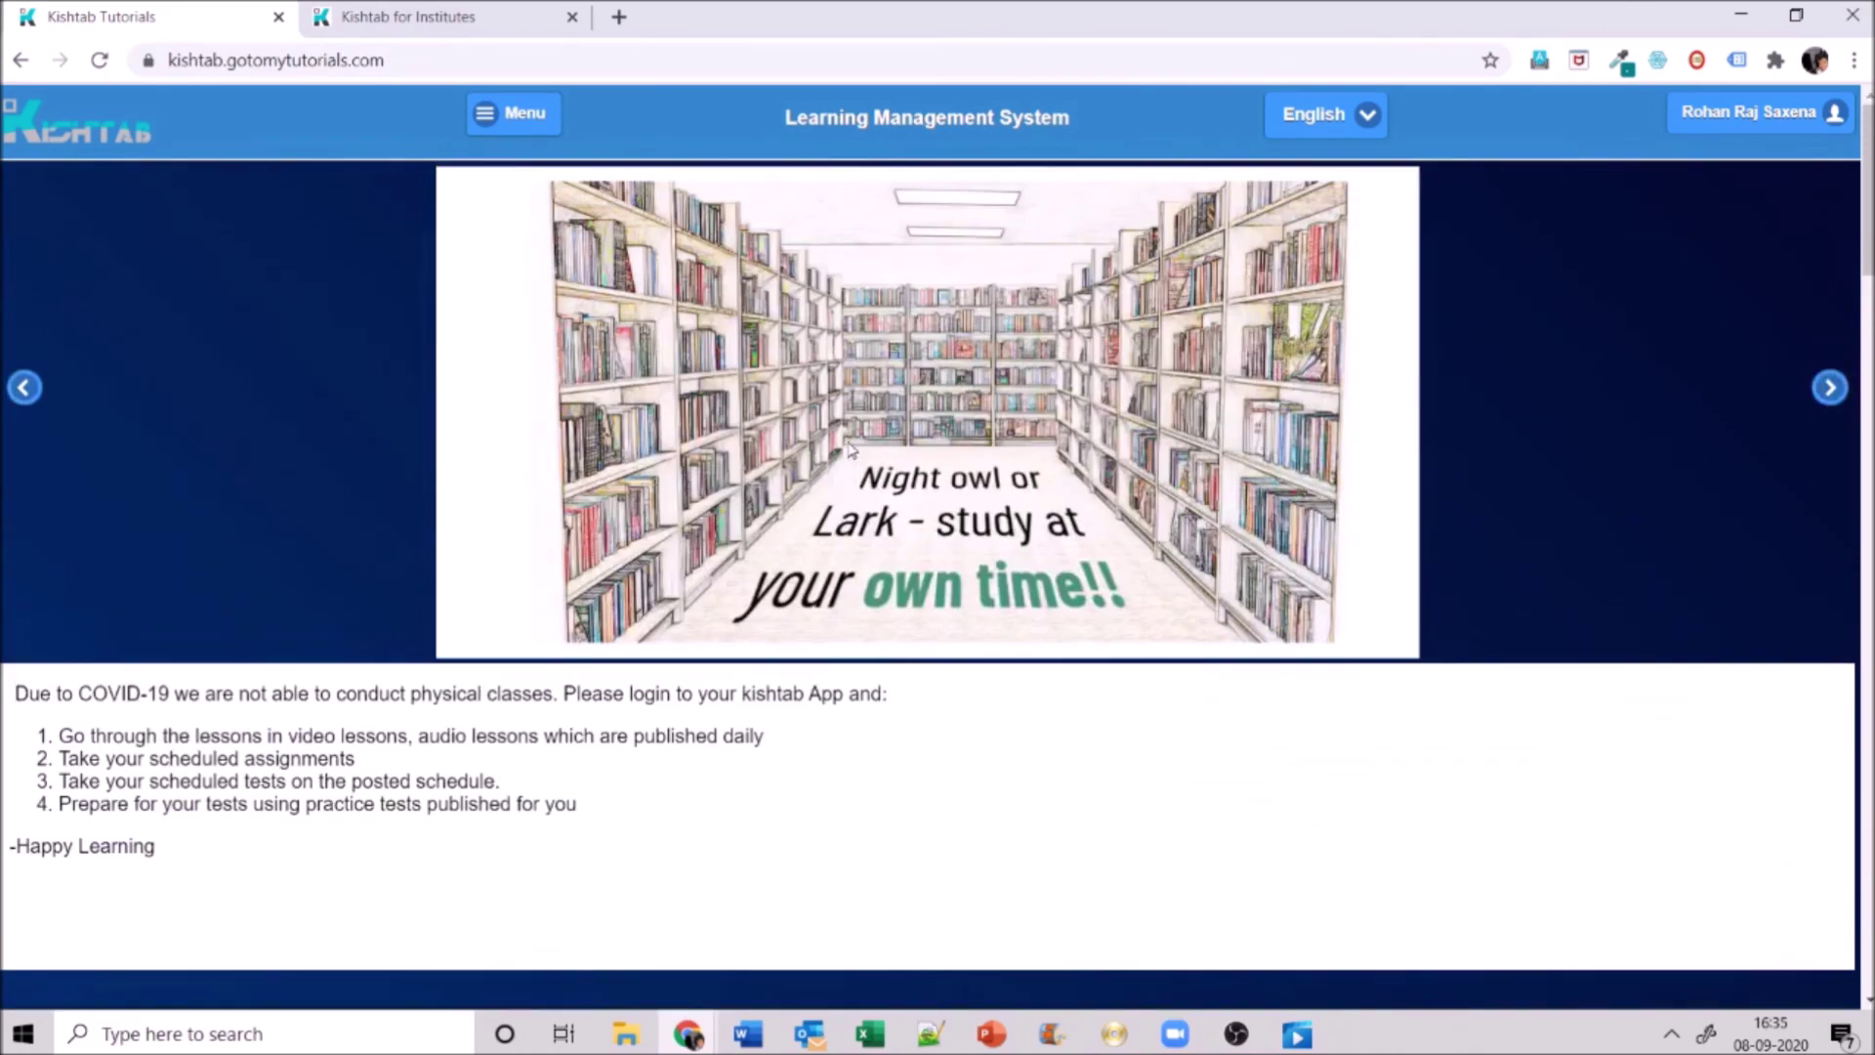